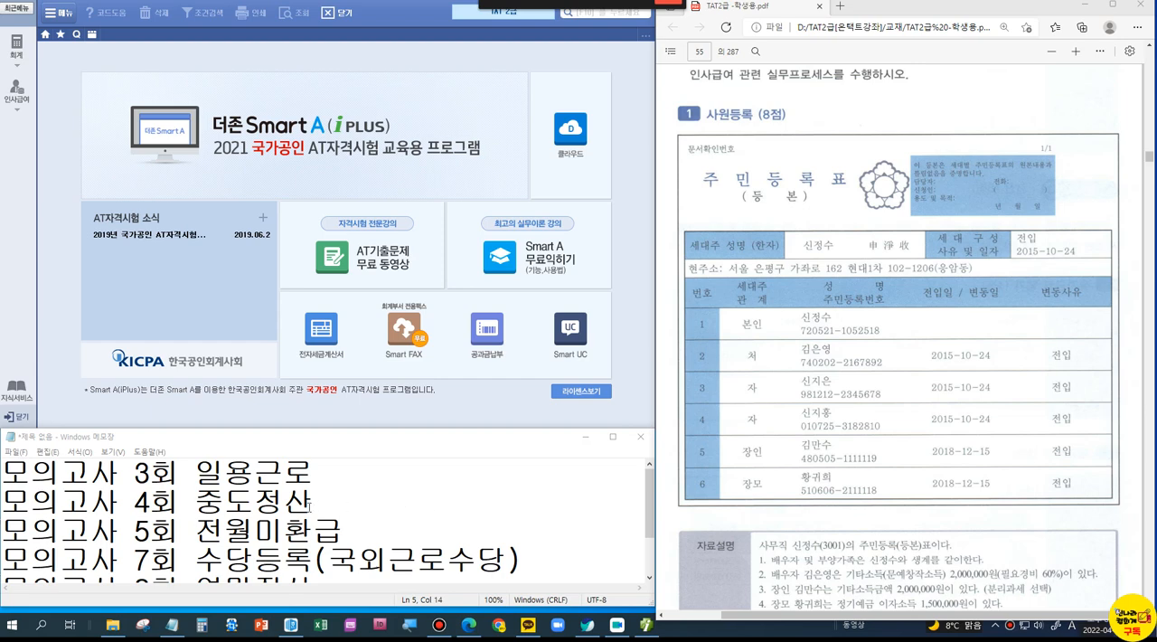
Step: Review the mock-exam payroll topics in the note and glance at the TAT2급 past-exam summary document
left_click(255, 481)
scroll(256, 484, "down", 1)
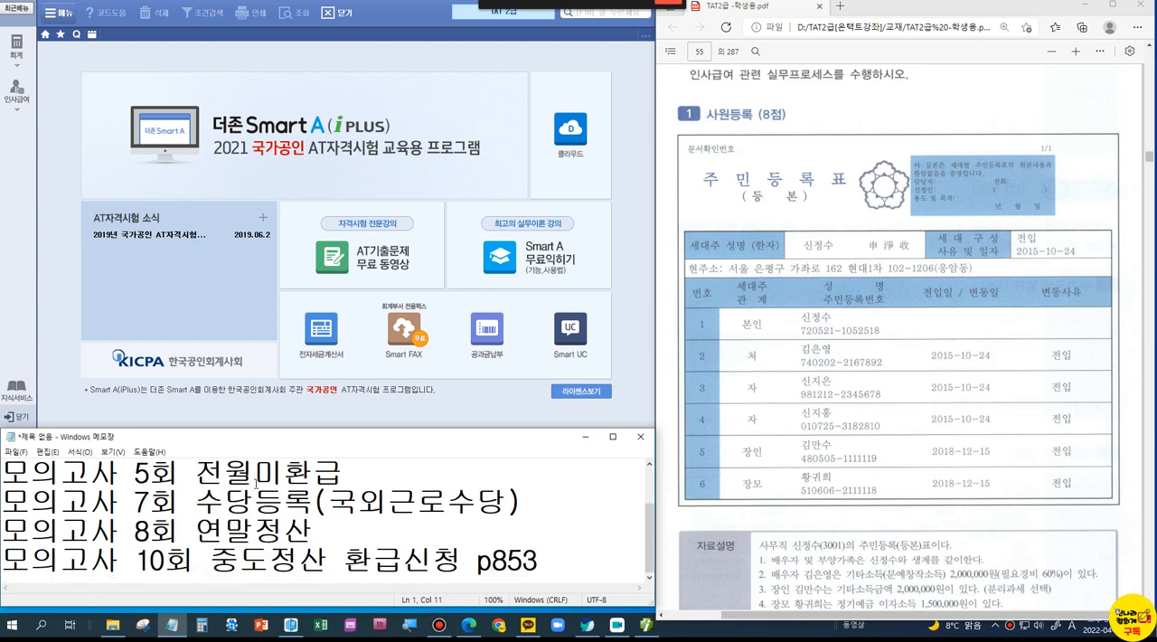
scroll(256, 484, "up", 1)
left_click_drag(275, 429, 304, 219)
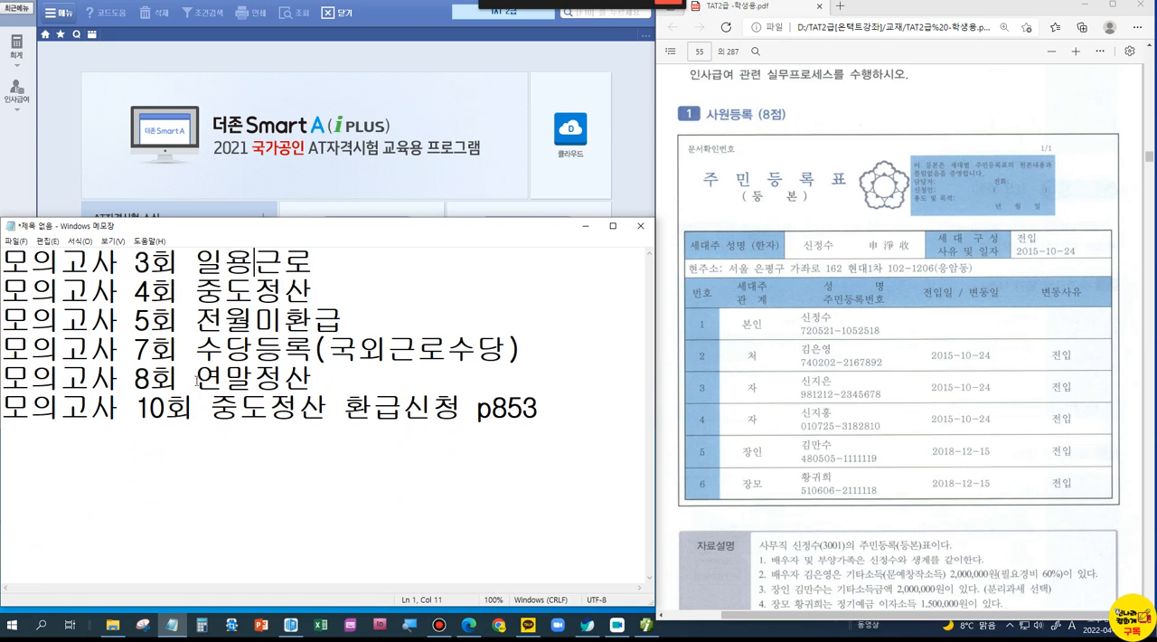
left_click_drag(147, 262, 313, 262)
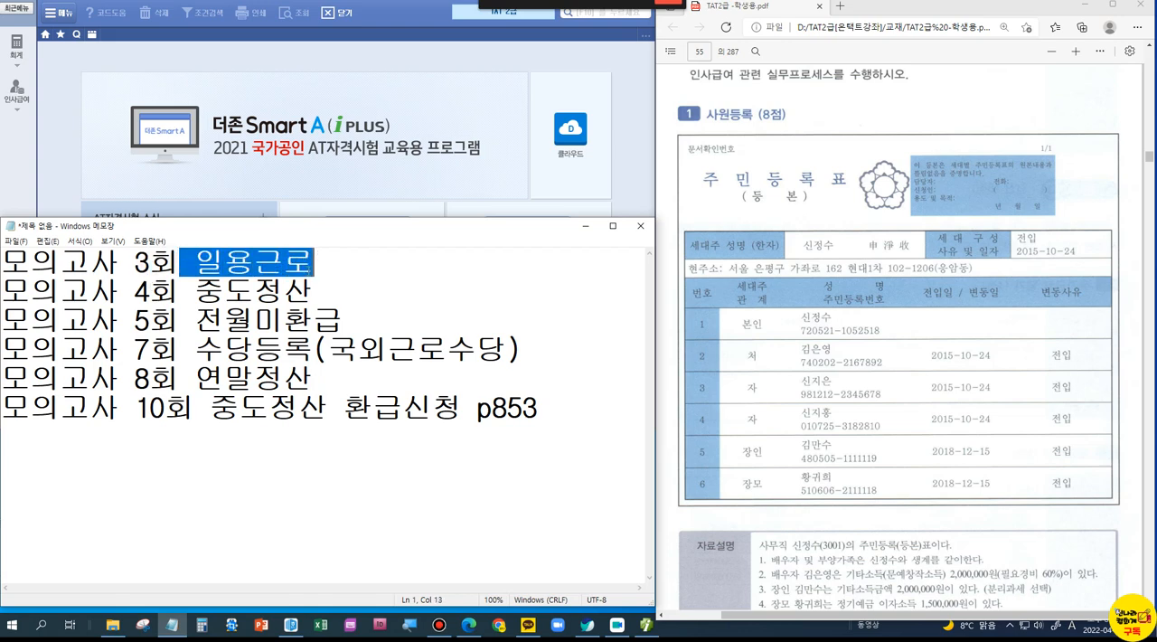
left_click(362, 273)
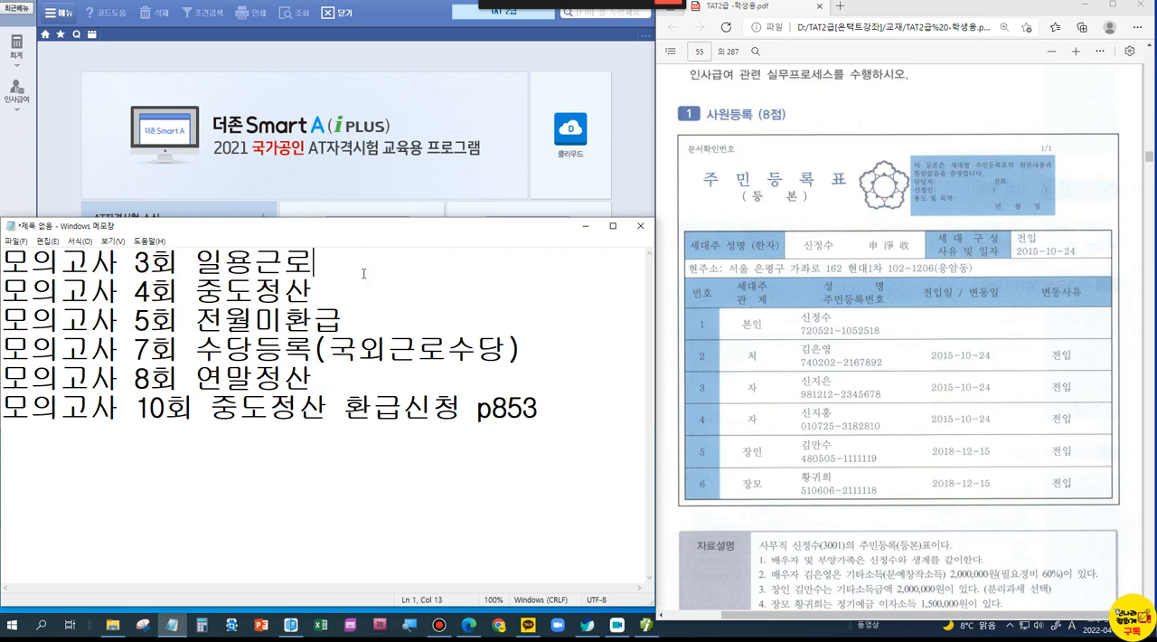
left_click(326, 284)
left_click(222, 395)
left_click_drag(273, 221, 242, 428)
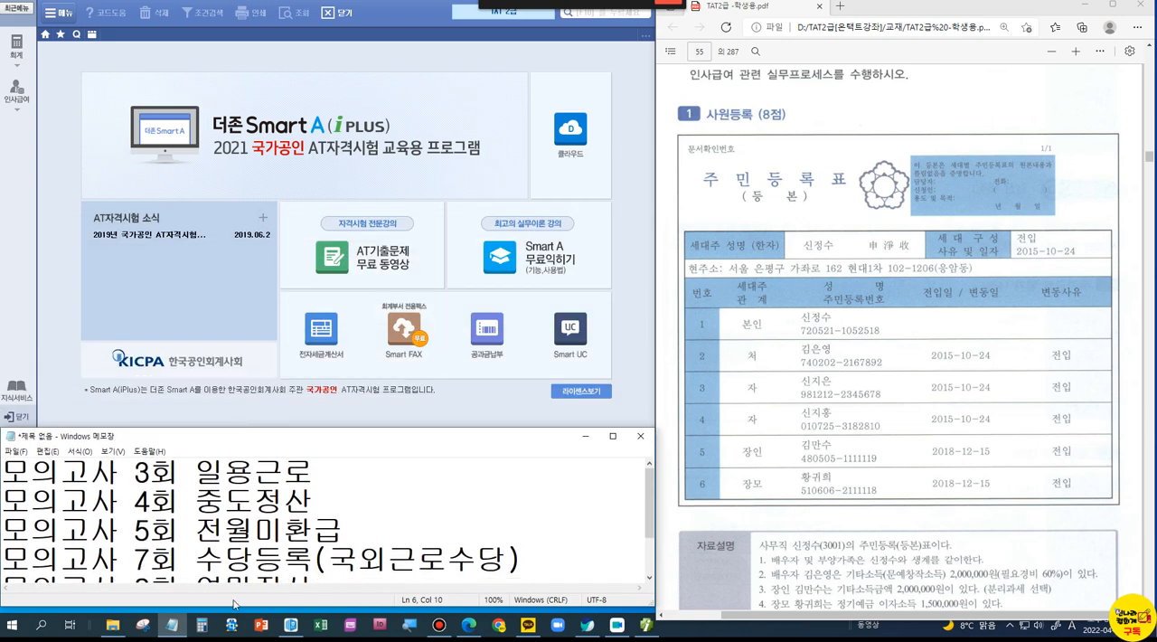
left_click(291, 623)
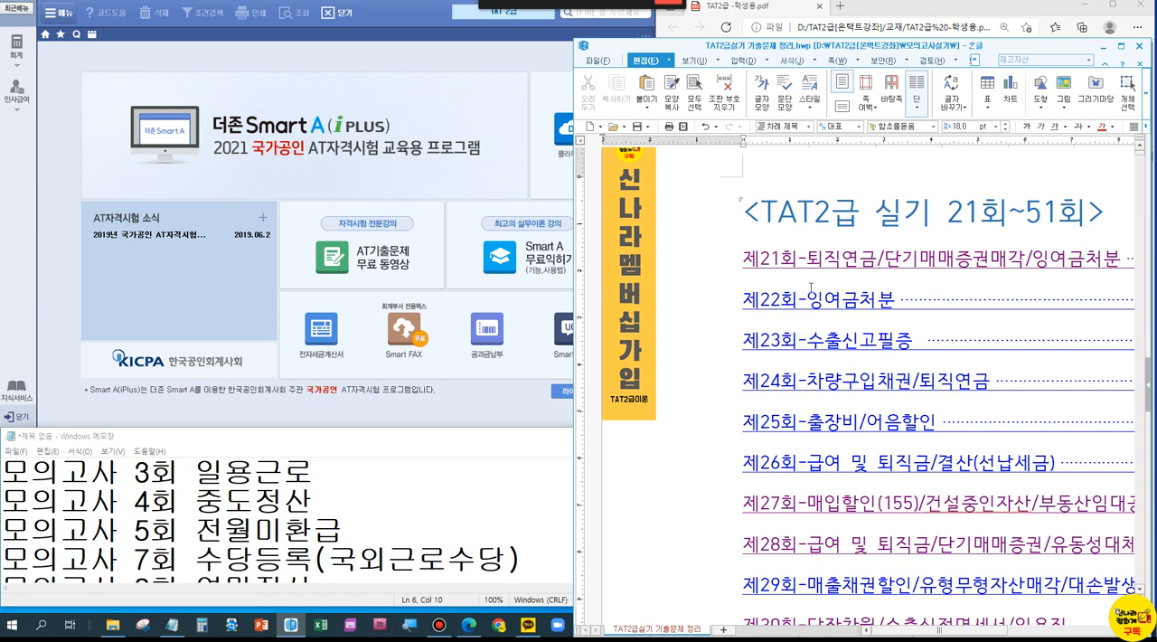
left_click(1103, 50)
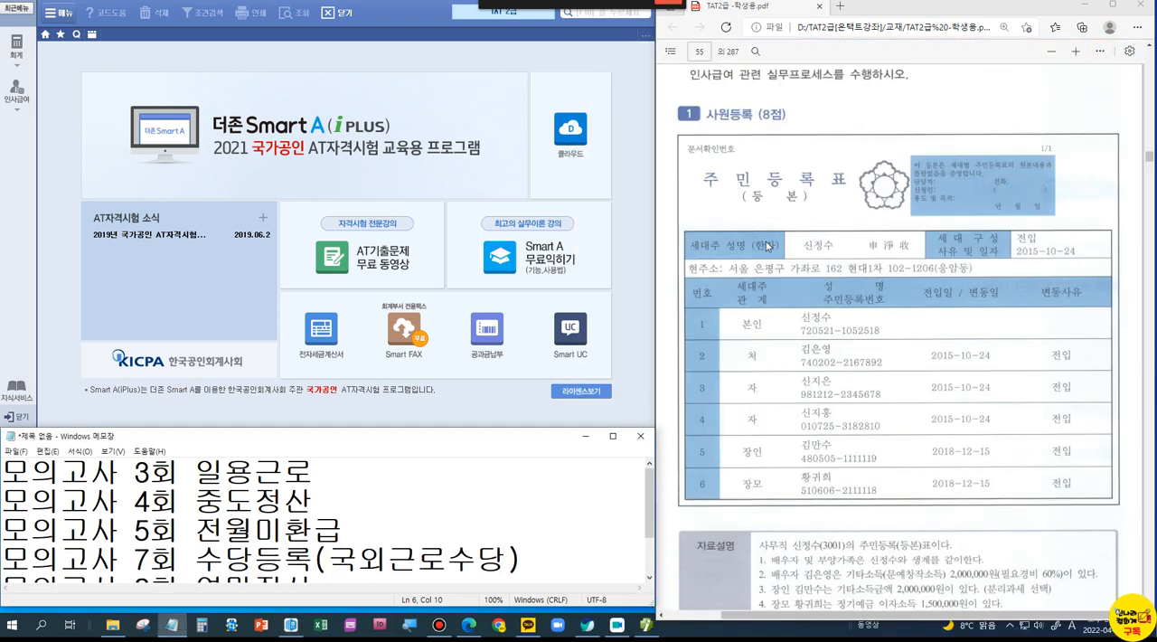
Step: Display the 인사급여 menu overview beside the 사원등록 (8점) problem and its 자료설명 section in the PDF
scroll(767, 245, "up", 2)
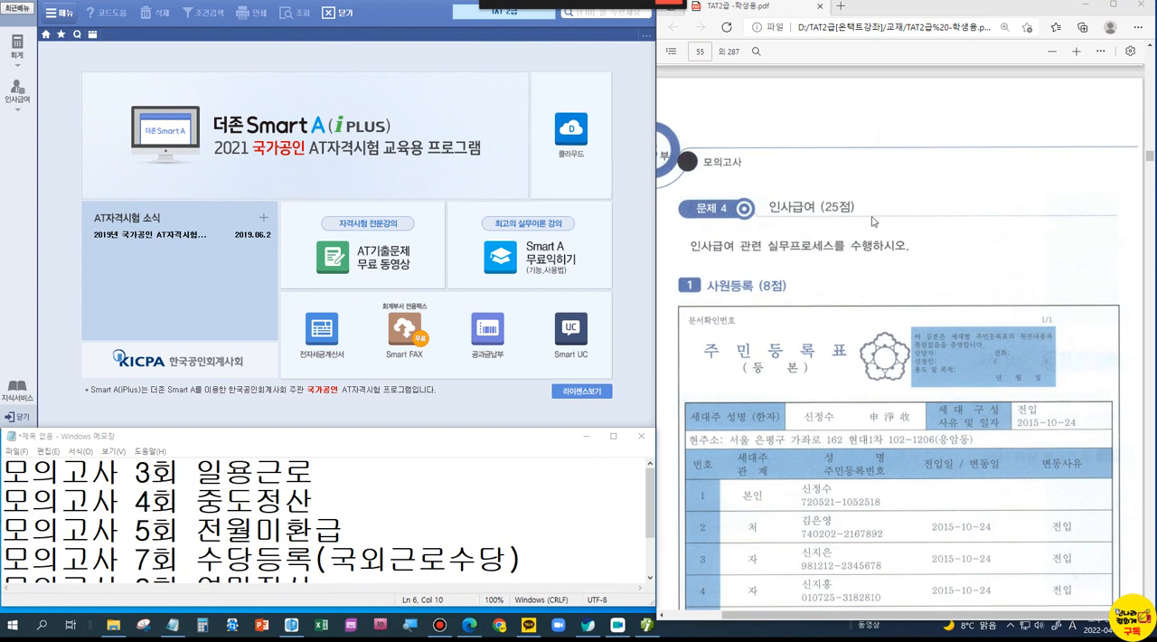
scroll(850, 197, "down", 4)
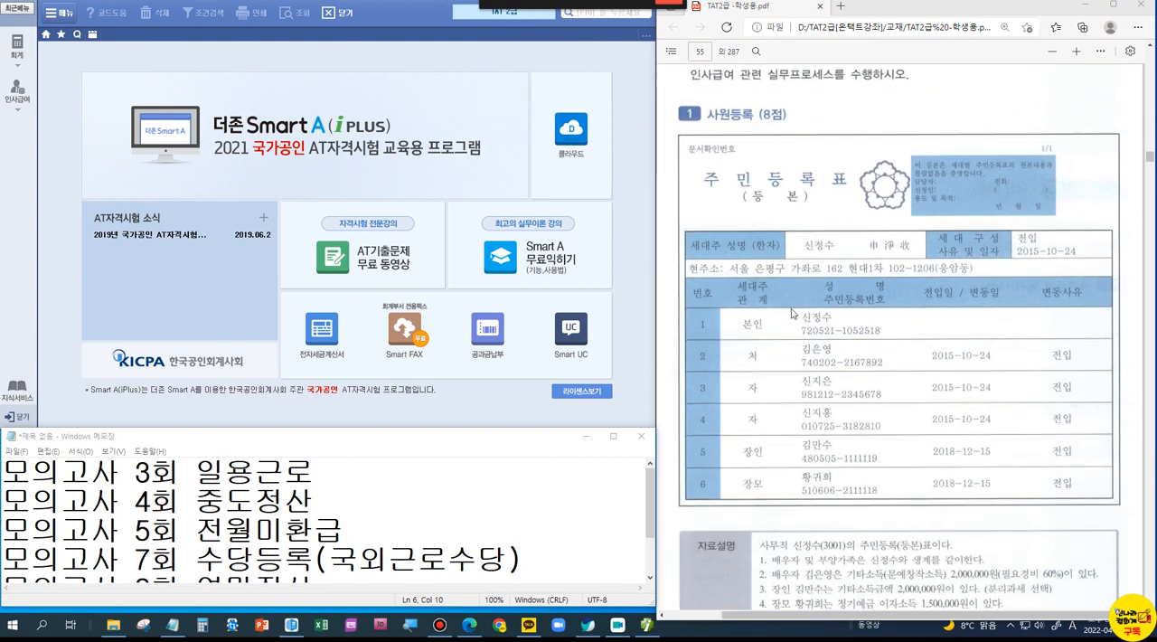
left_click(17, 95)
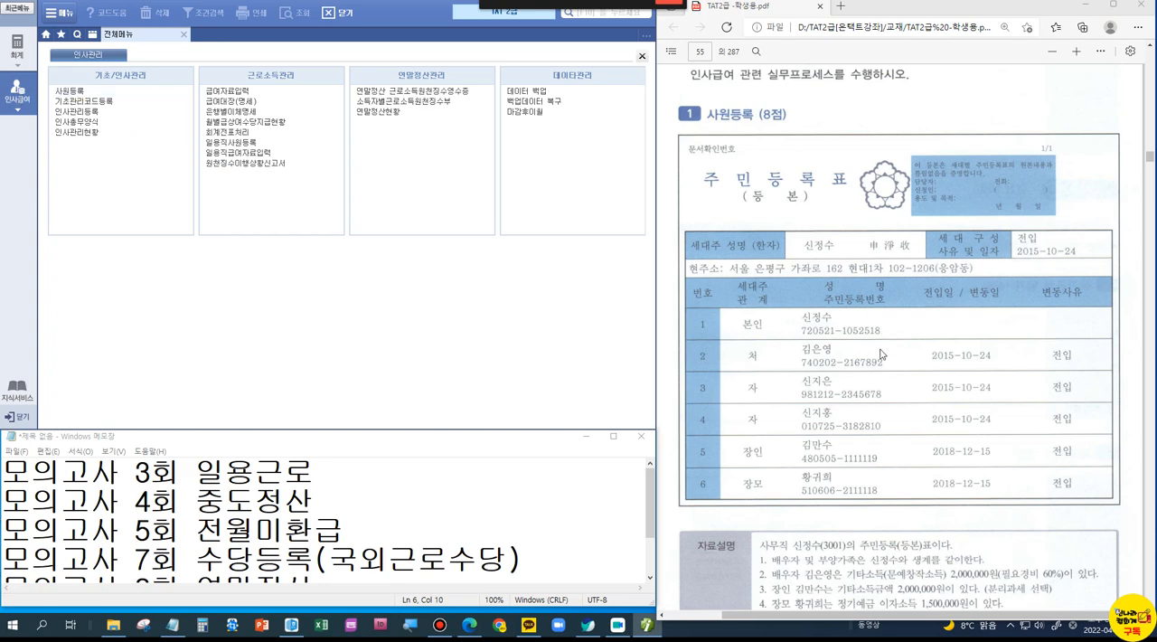
scroll(881, 361, "down", 2)
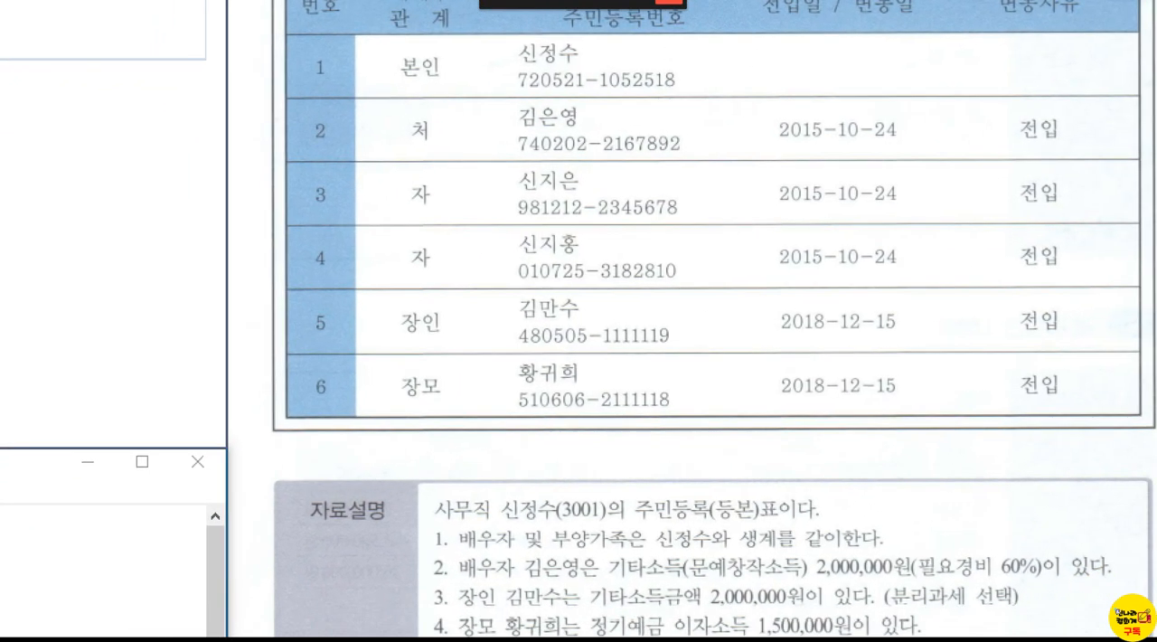
Step: Box and checkmark the employee's statement in 자료설명, and bracket all household members in the resident register
mouse_move(489, 485)
left_mouse_down()
mouse_move(593, 532)
mouse_move(845, 528)
left_mouse_up()
mouse_move(611, 459)
left_mouse_down()
mouse_move(633, 480)
mouse_move(664, 440)
left_mouse_up()
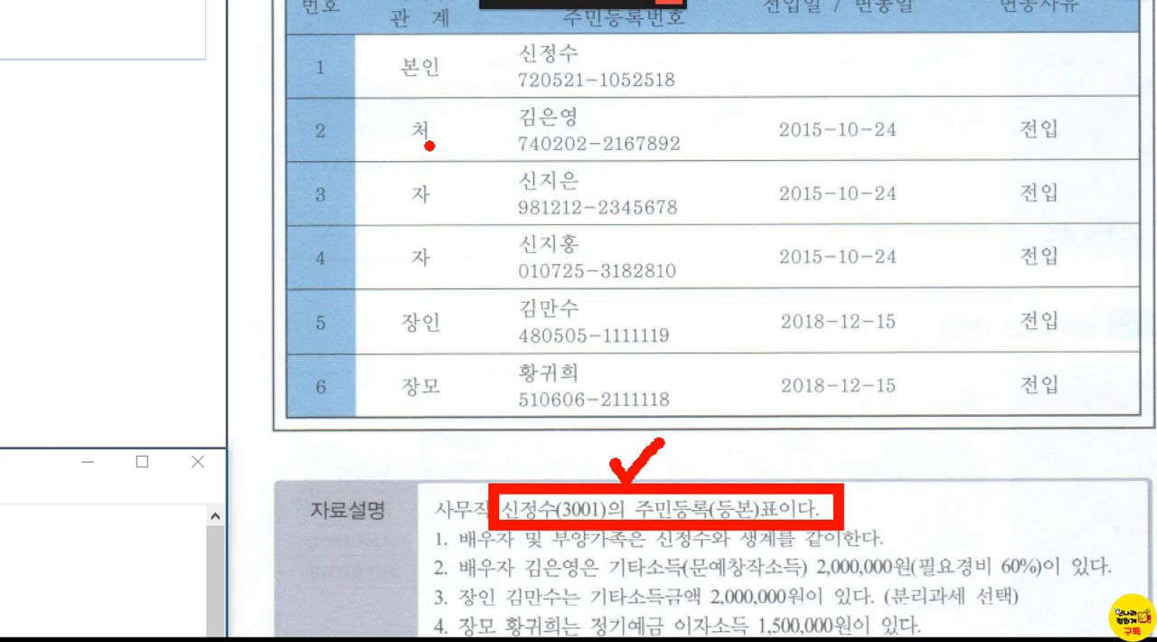
mouse_move(387, 58)
left_mouse_down()
mouse_move(345, 136)
mouse_move(333, 372)
mouse_move(372, 452)
left_mouse_up()
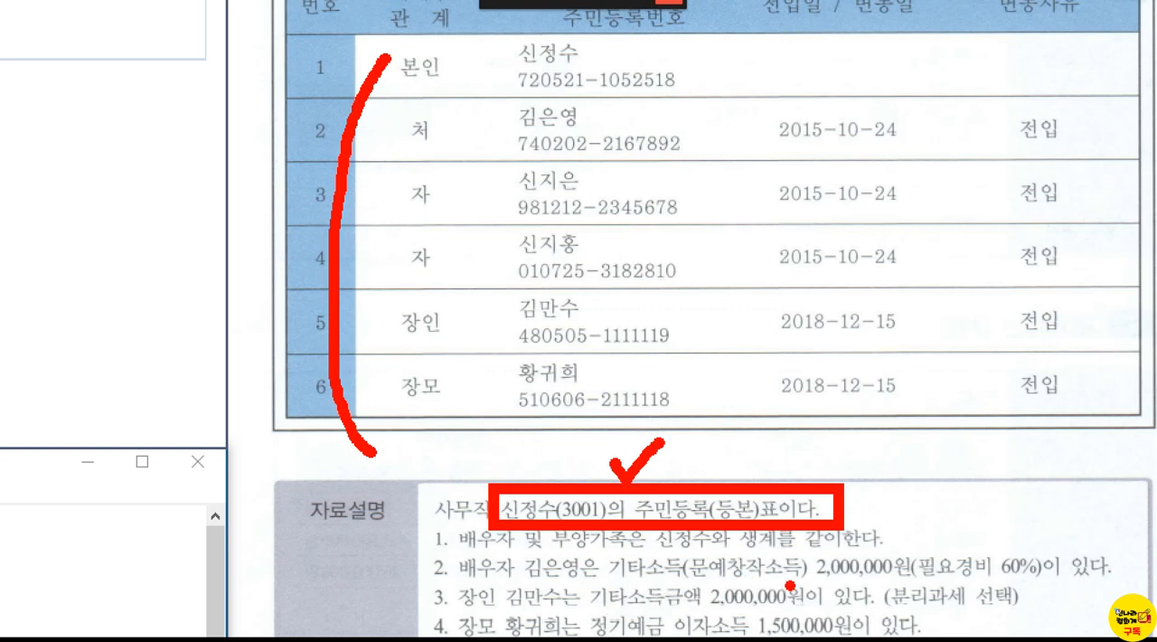
Step: Box 2,000,000원, underline 기타소득 and circle 60% in the spouse's income note
mouse_move(802, 545)
left_mouse_down()
mouse_move(855, 580)
mouse_move(931, 593)
left_mouse_up()
mouse_move(594, 577)
left_mouse_down()
mouse_move(696, 583)
mouse_move(718, 541)
left_mouse_up()
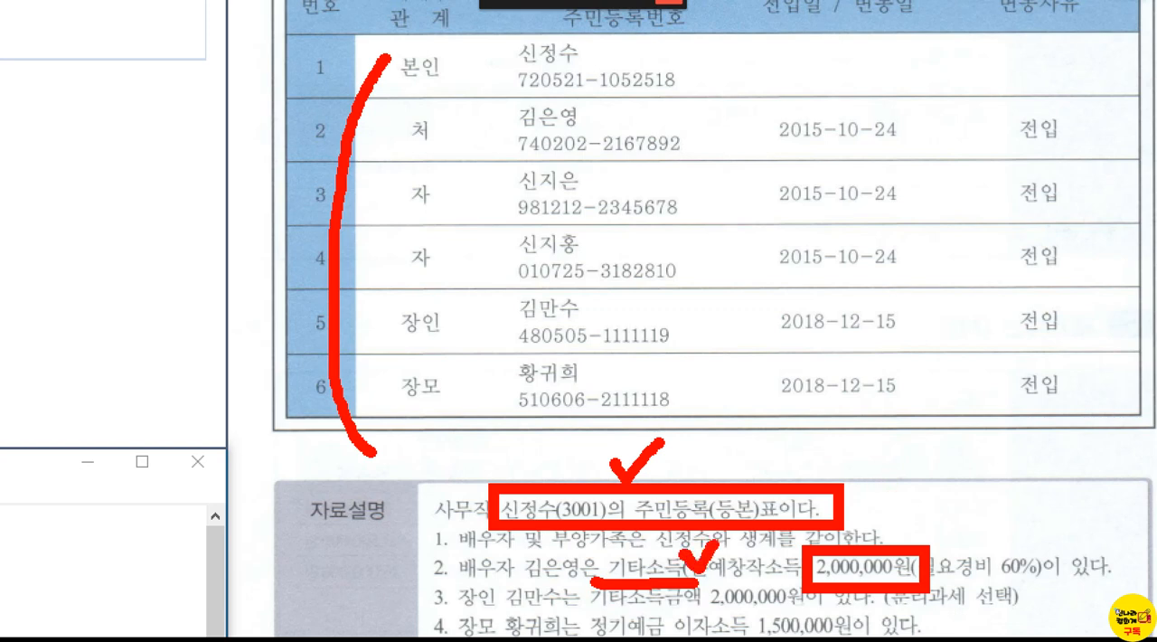
mouse_move(1019, 582)
left_mouse_down()
mouse_move(990, 576)
mouse_move(1011, 545)
mouse_move(1041, 558)
mouse_move(1023, 589)
mouse_move(979, 574)
left_mouse_up()
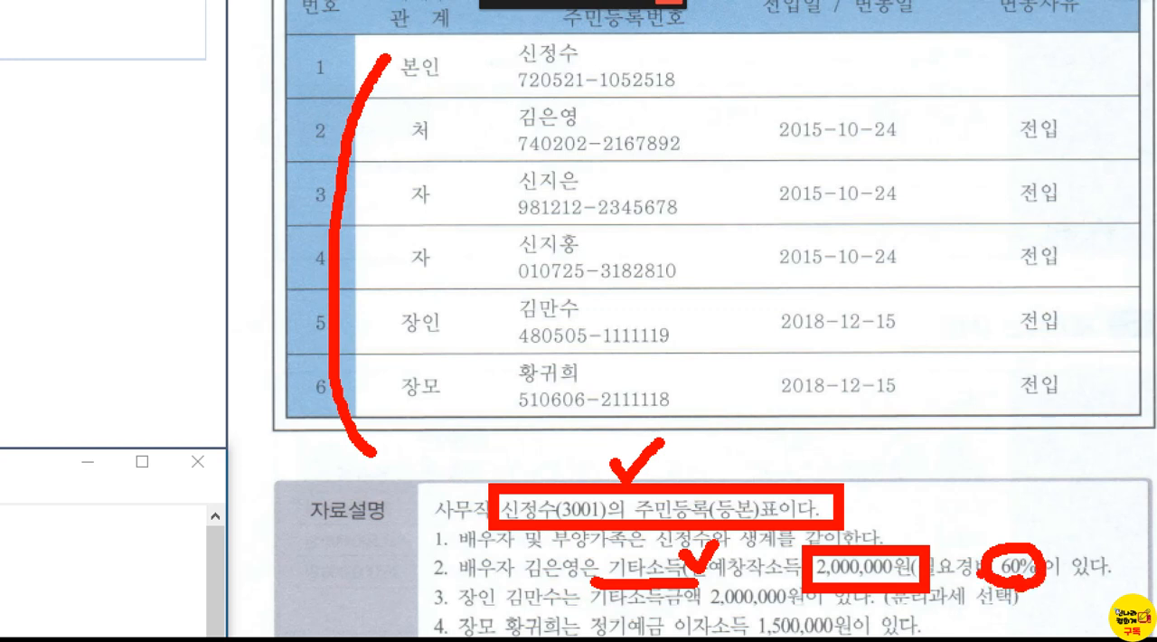
Step: Handwrite ×40% above the spouse's income note and draw a circle beside the spouse's register row
mouse_move(915, 482)
left_mouse_down()
mouse_move(878, 531)
mouse_move(920, 517)
mouse_move(931, 526)
left_mouse_up()
left_click(948, 478)
mouse_move(952, 480)
left_mouse_down()
mouse_move(944, 506)
mouse_move(994, 498)
left_mouse_up()
left_click_drag(978, 457, 963, 528)
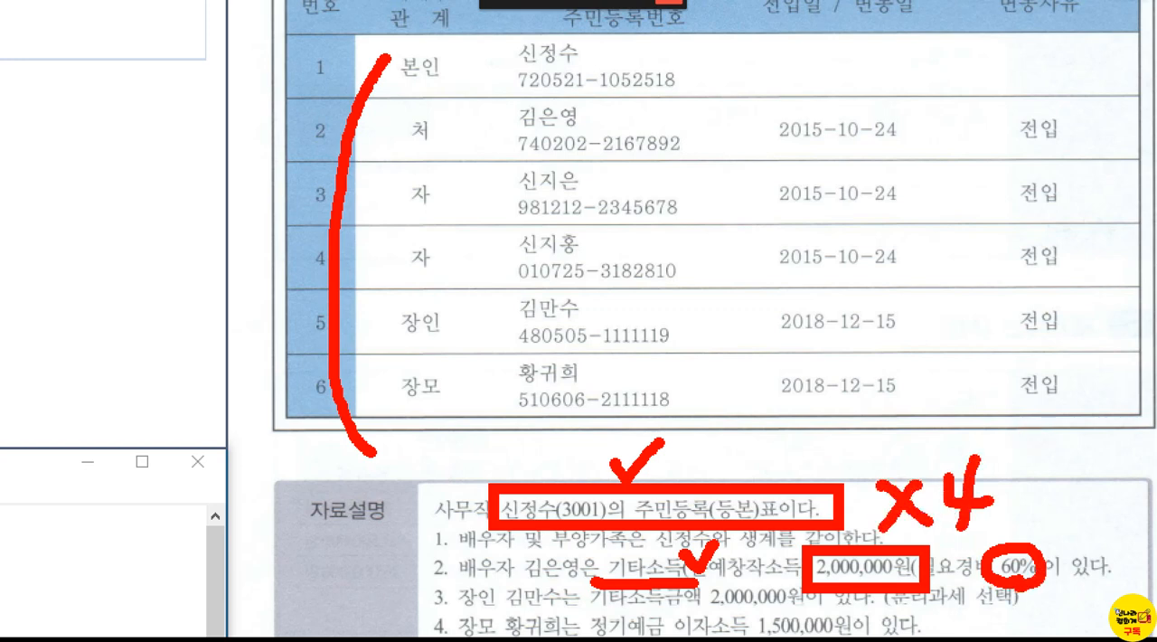
mouse_move(1019, 474)
left_mouse_down()
mouse_move(1004, 506)
mouse_move(1026, 476)
mouse_move(1041, 525)
left_mouse_up()
left_click(1065, 460)
left_click(1080, 514)
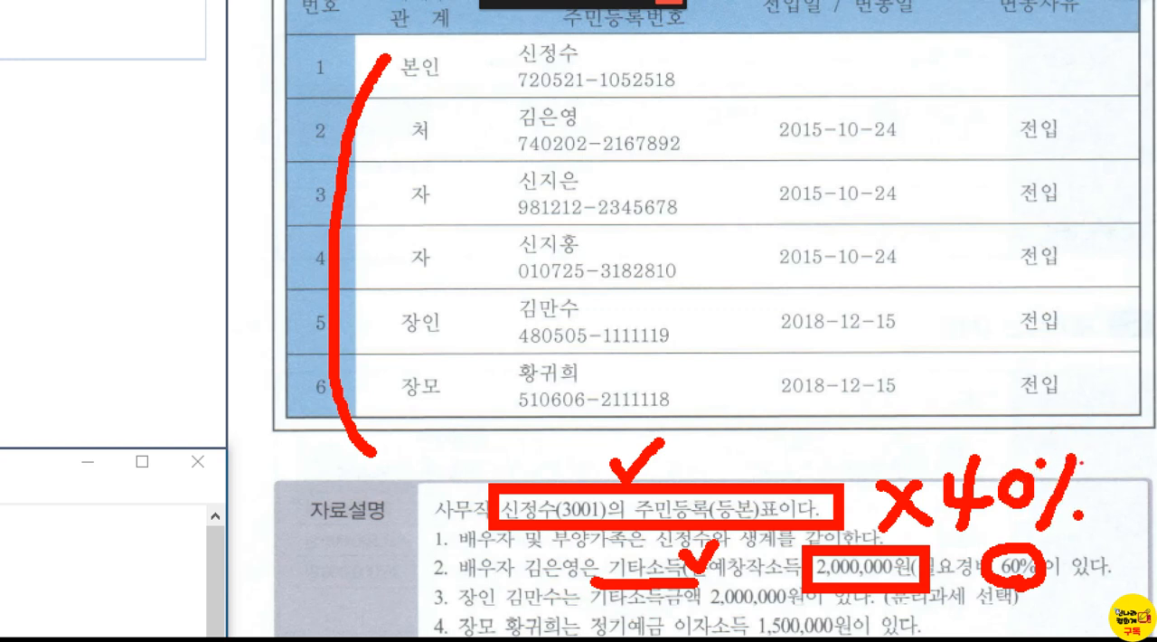
left_click(874, 580)
mouse_move(732, 141)
left_mouse_down()
mouse_move(719, 141)
mouse_move(708, 115)
mouse_move(732, 107)
mouse_move(747, 128)
mouse_move(733, 145)
left_mouse_up()
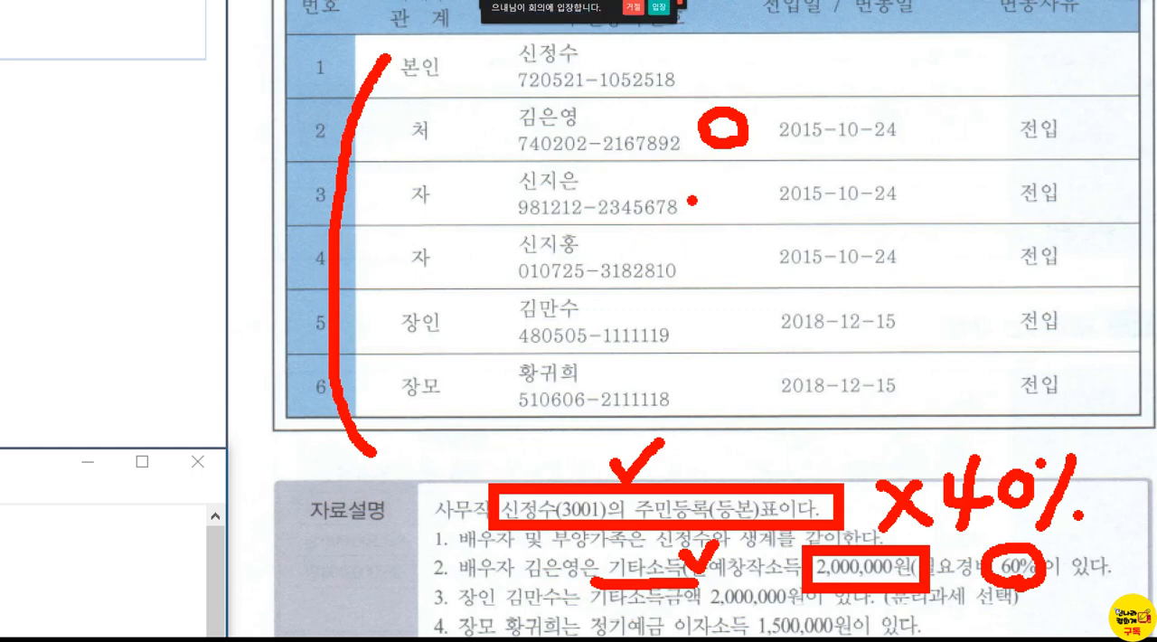
Step: Clear the handwritten screen markings and admit the waiting participant to the meeting
key("Escape")
left_click(659, 8)
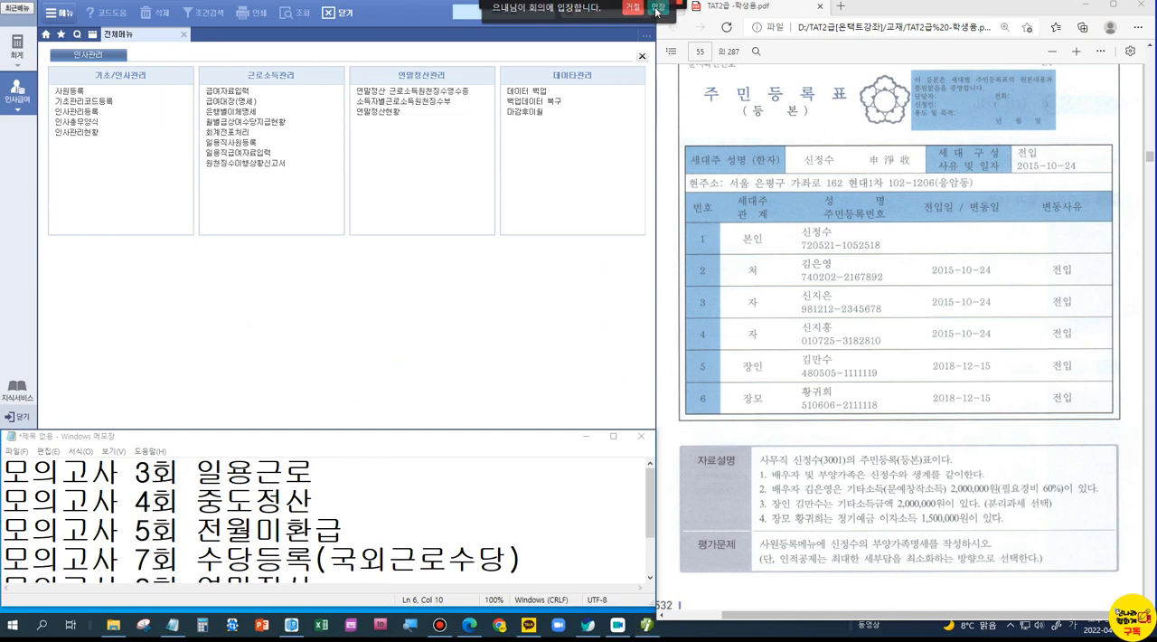
left_click(667, 8)
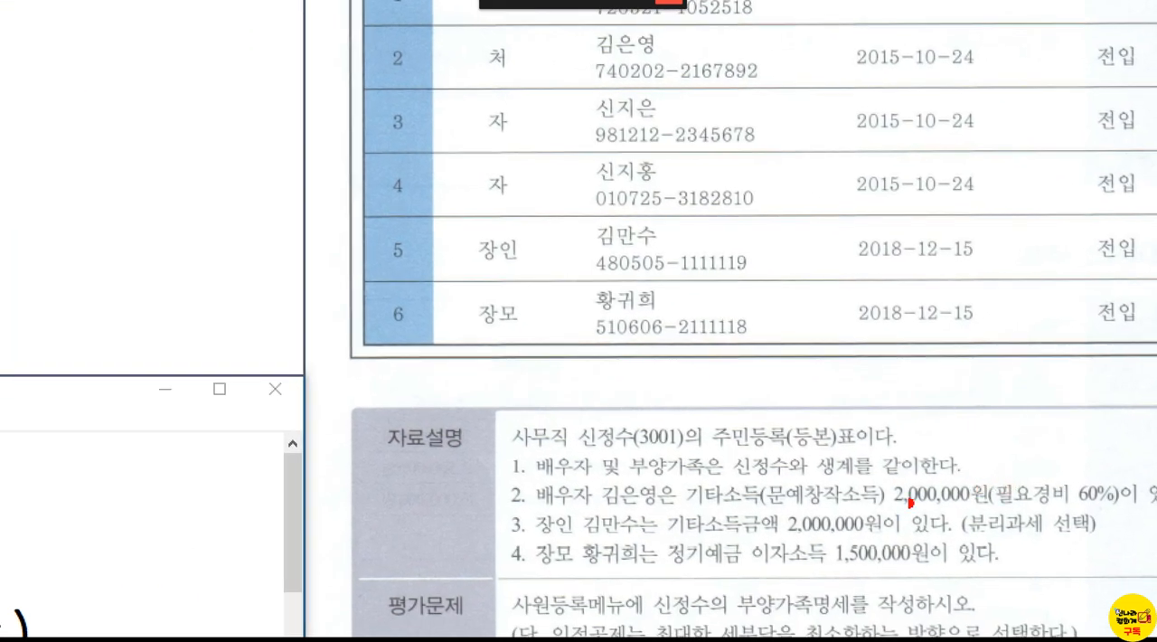
Step: Underline 금액 in the father-in-law's 기타소득금액 note and add emphasis dots above it
left_click_drag(741, 540, 783, 540)
left_click(764, 509)
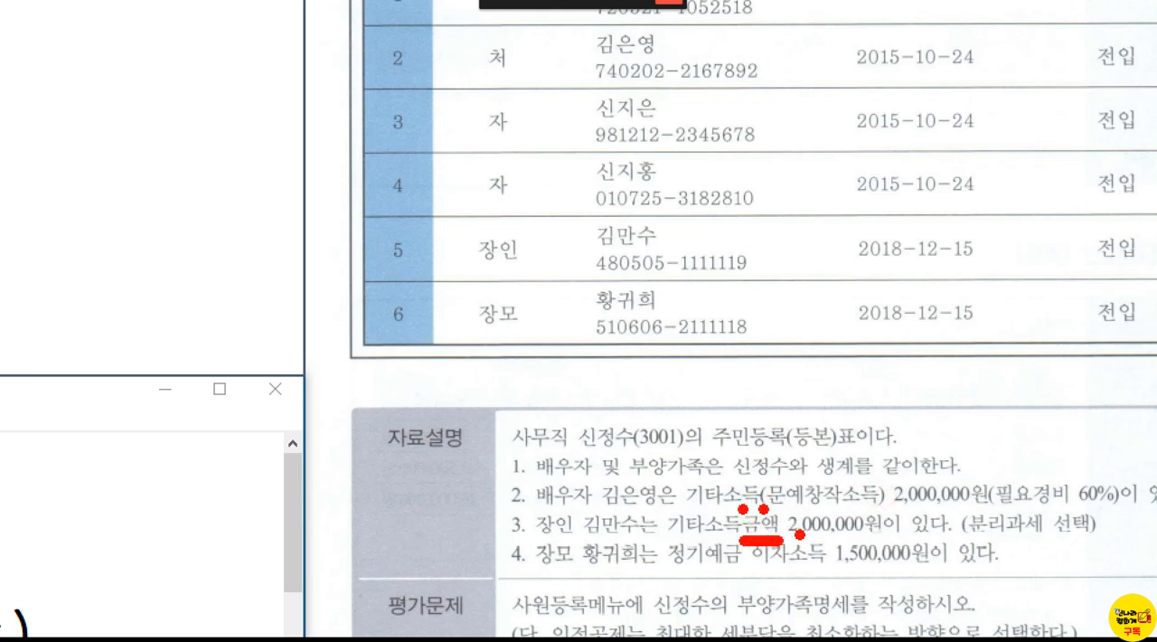
left_click(775, 503)
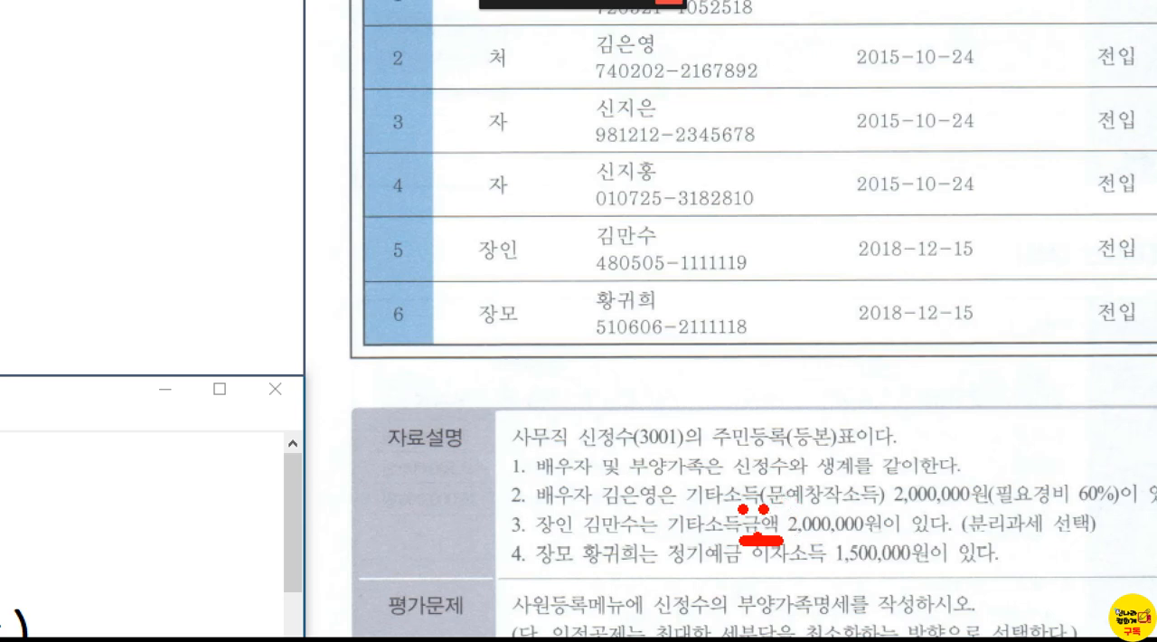
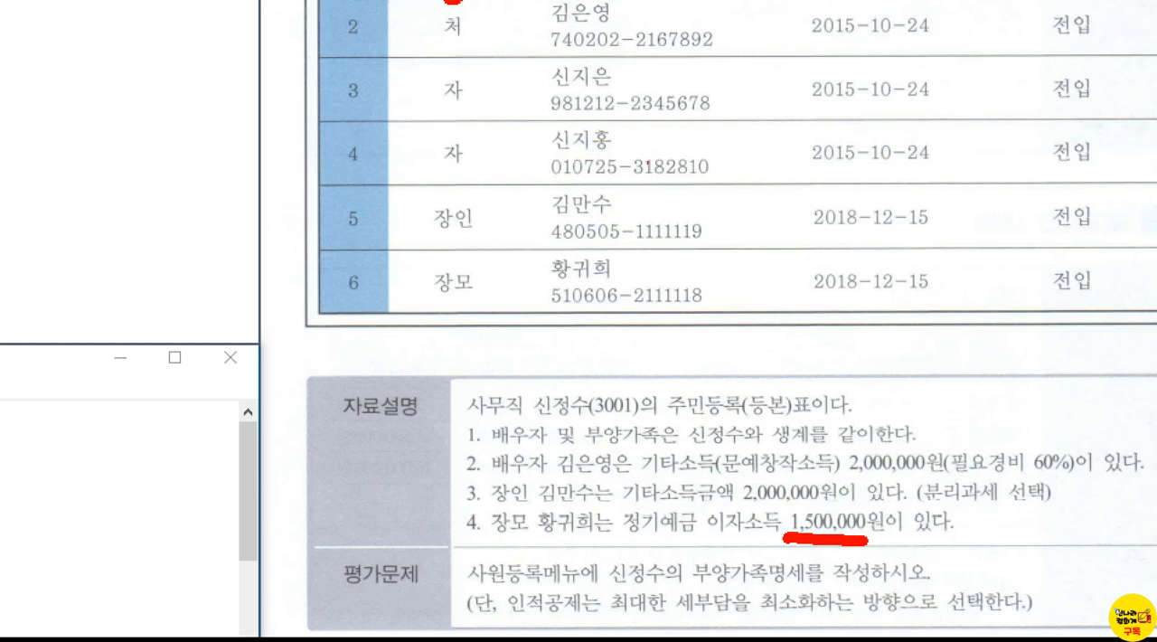
Step: Mark the spouse, both children, the father-in-law and the mother-in-law in the resident register, and clear the markings
mouse_move(451, 52)
left_mouse_down()
mouse_move(464, 51)
mouse_move(447, 54)
left_mouse_up()
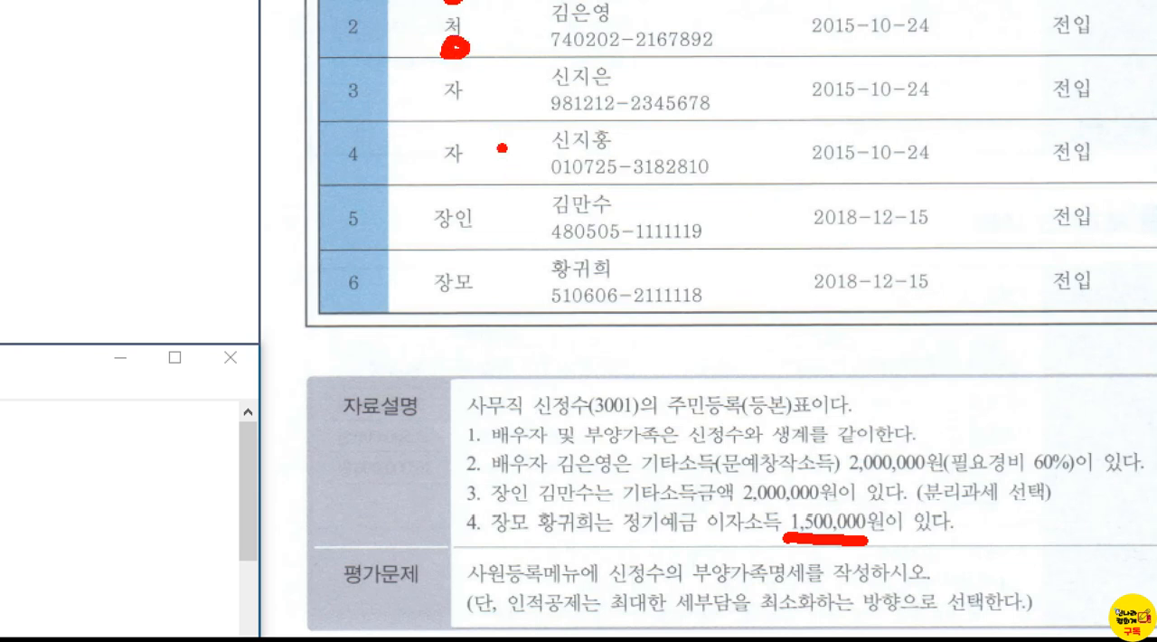
mouse_move(533, 88)
left_mouse_down()
mouse_move(518, 104)
mouse_move(543, 163)
left_mouse_up()
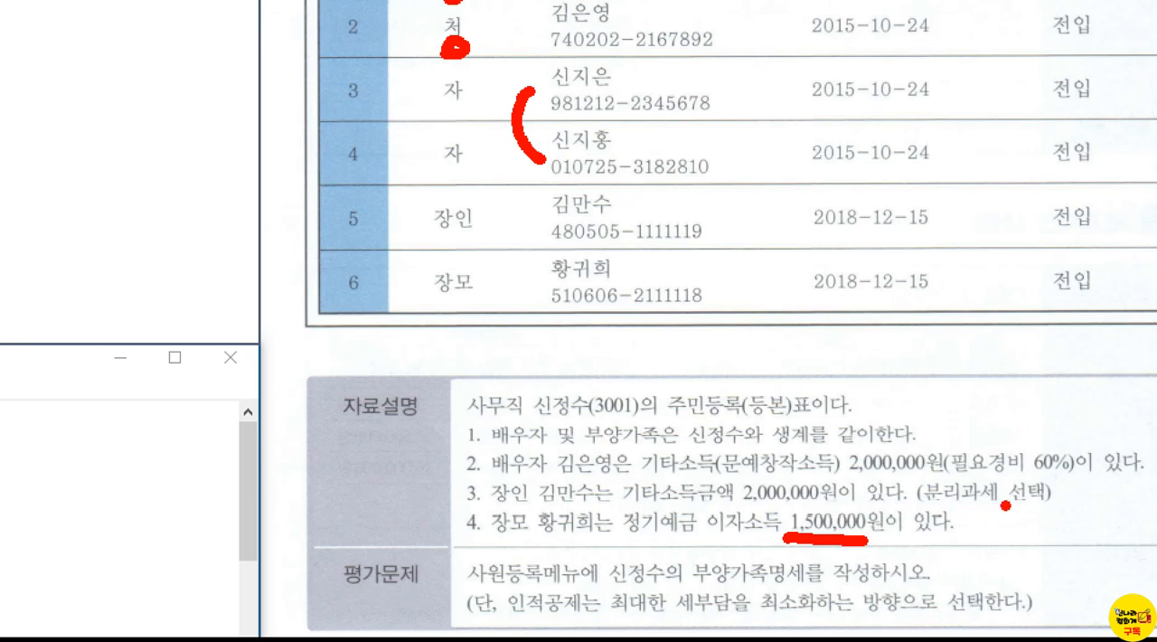
mouse_move(485, 242)
left_mouse_down()
mouse_move(472, 237)
mouse_move(496, 226)
mouse_move(488, 235)
left_mouse_up()
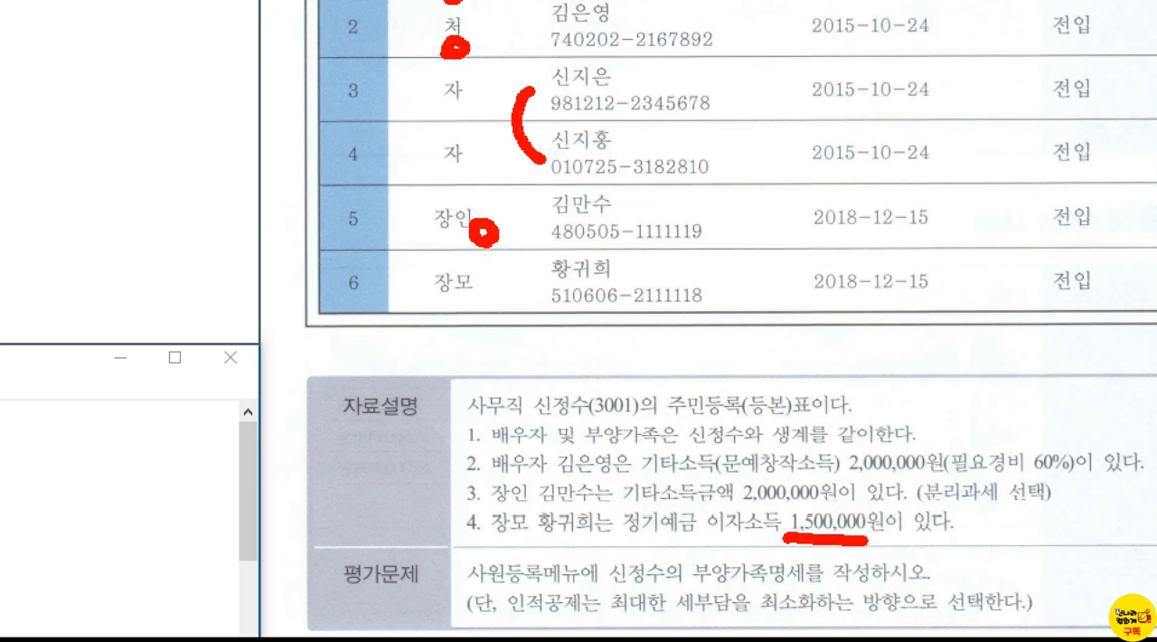
left_click_drag(498, 272, 497, 298)
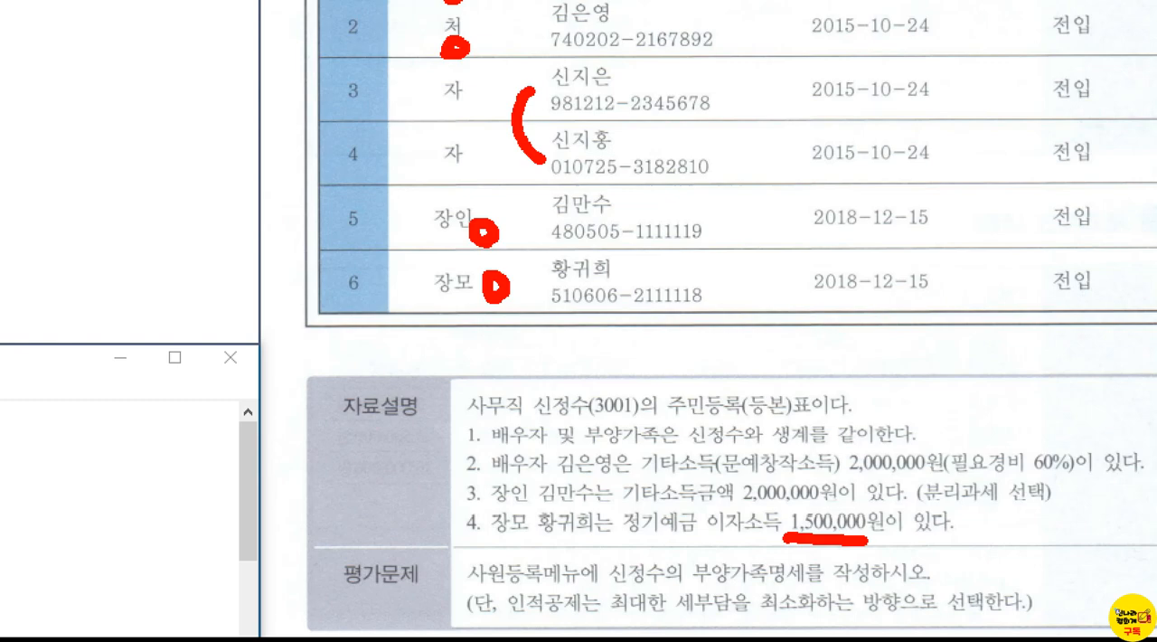
key("Escape")
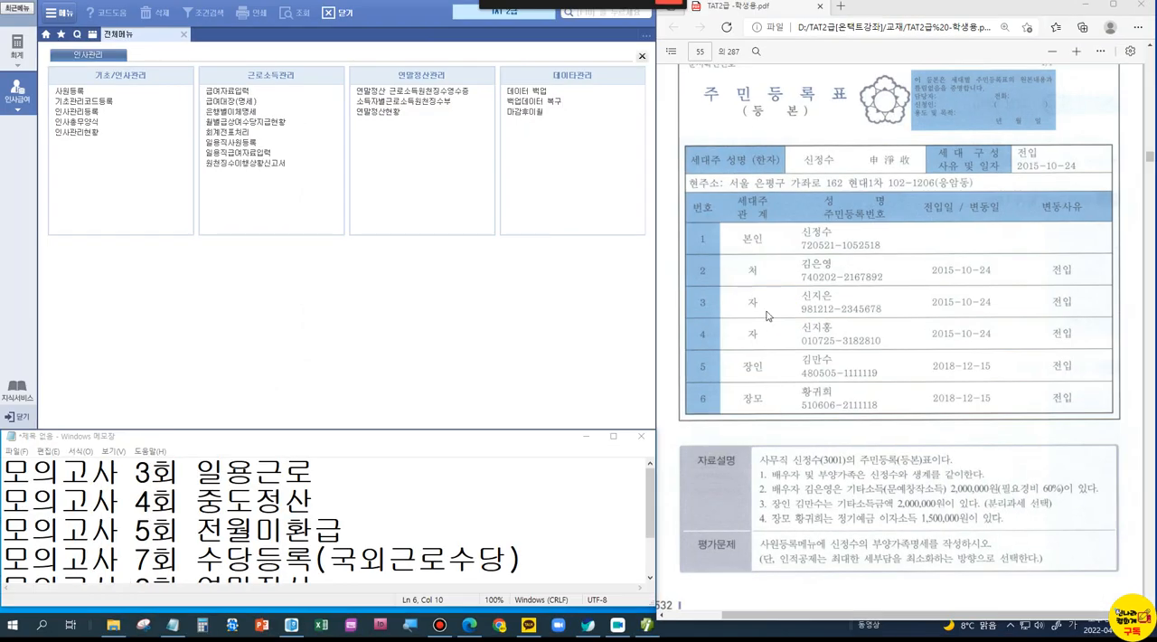
Step: Bring up the 일용근로소득 (7점) problem on page 56 and review the 모의고사 topic list in the notes
scroll(786, 353, "down", 10)
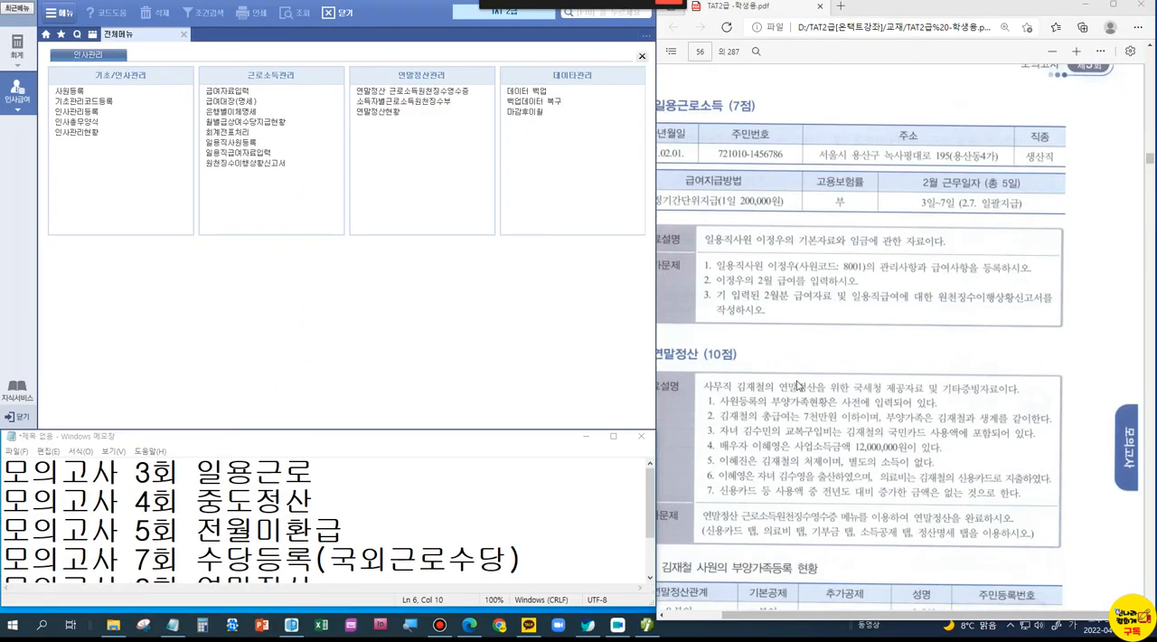
left_click_drag(767, 619, 720, 625)
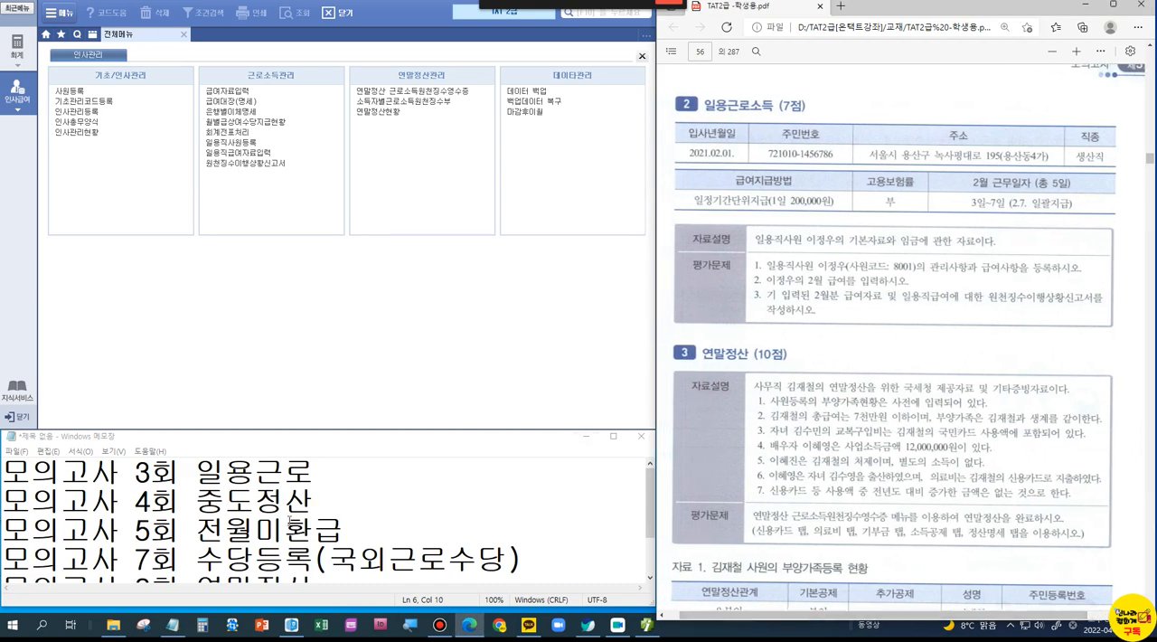
scroll(271, 528, "down", 1)
scroll(271, 528, "up", 1)
scroll(158, 553, "down", 1)
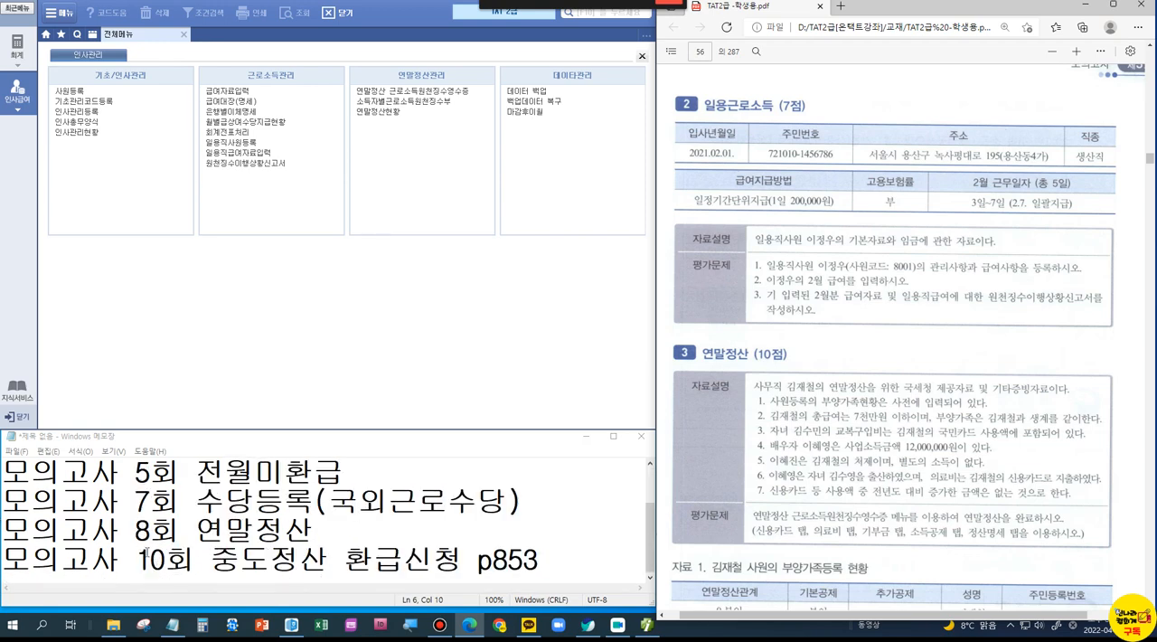
scroll(146, 566, "up", 1)
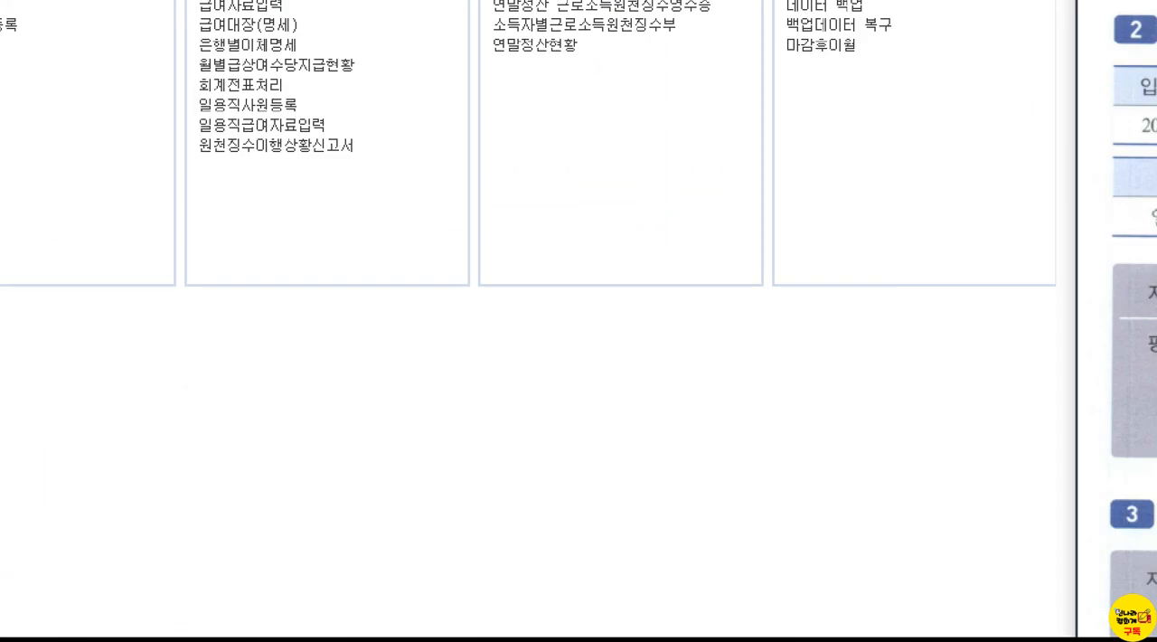
Step: Open 일용직사원등록 and add a daily worker with code 8001
left_click_drag(184, 81, 320, 121)
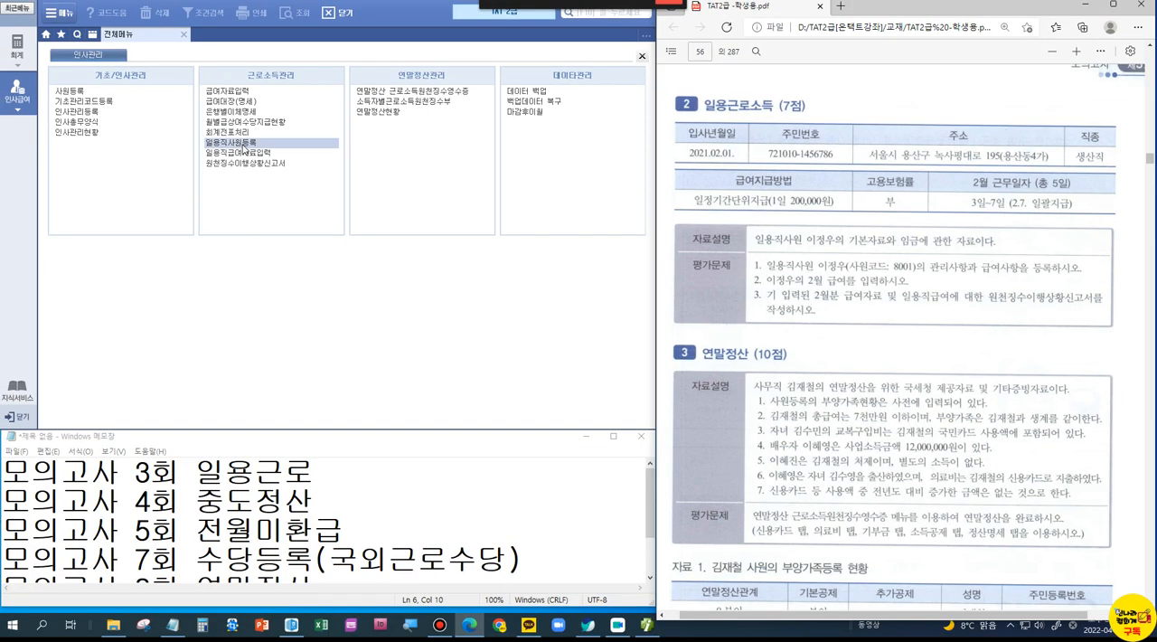
left_click(271, 105)
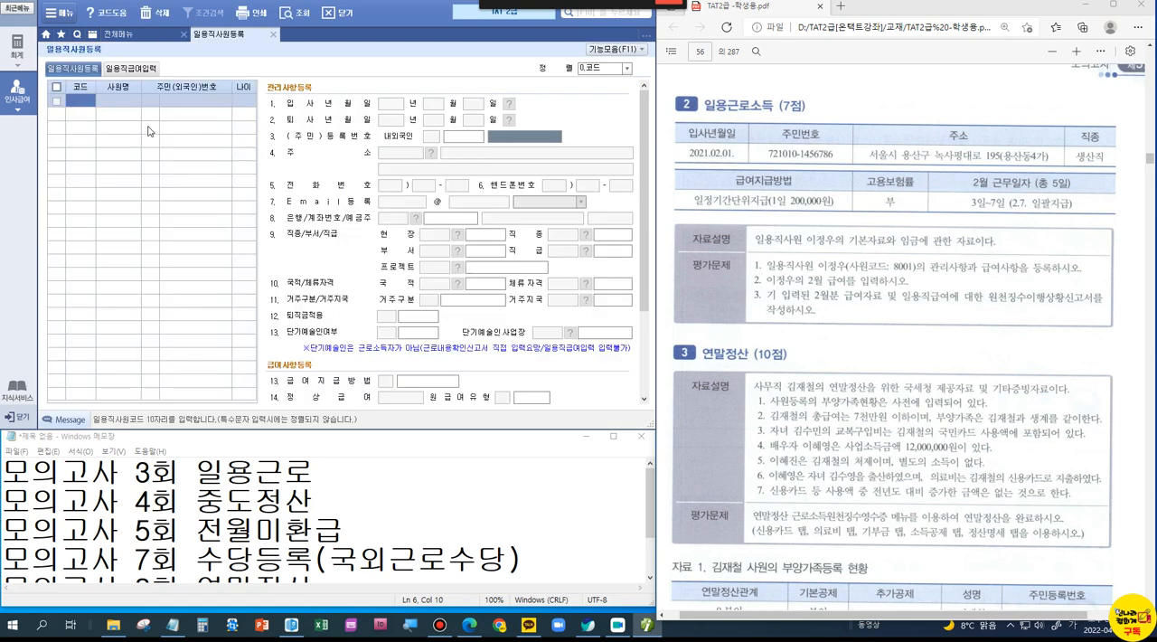
type("8001")
key("Return")
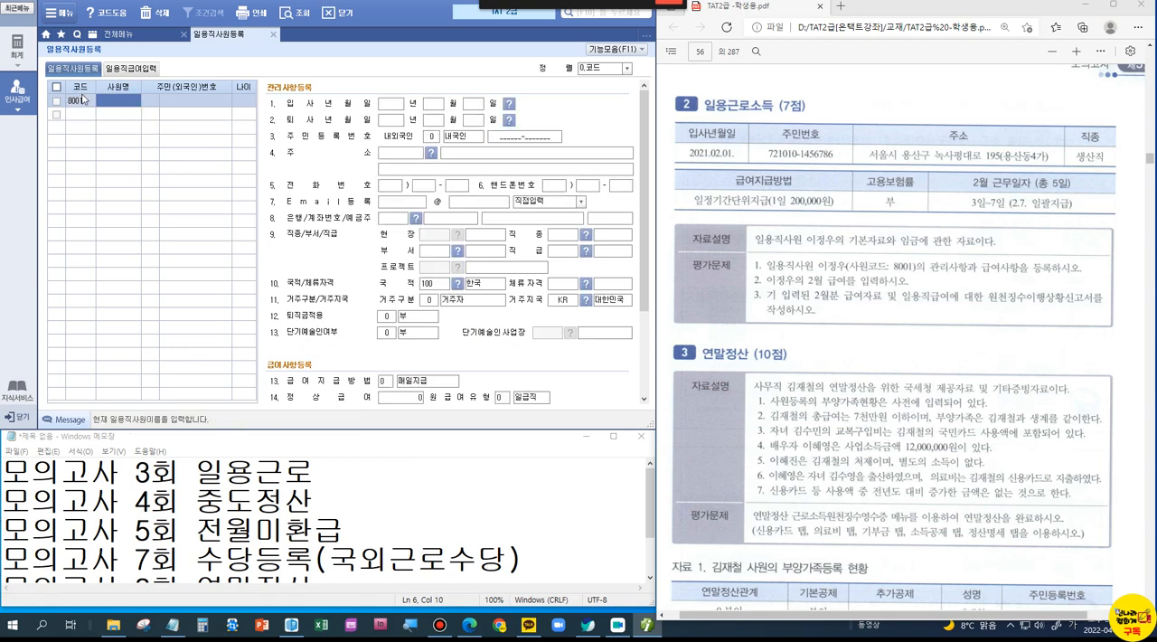
Step: Enter the worker's name, 내국인 status, resident registration number and hire date of 2021-02-01
key("Return")
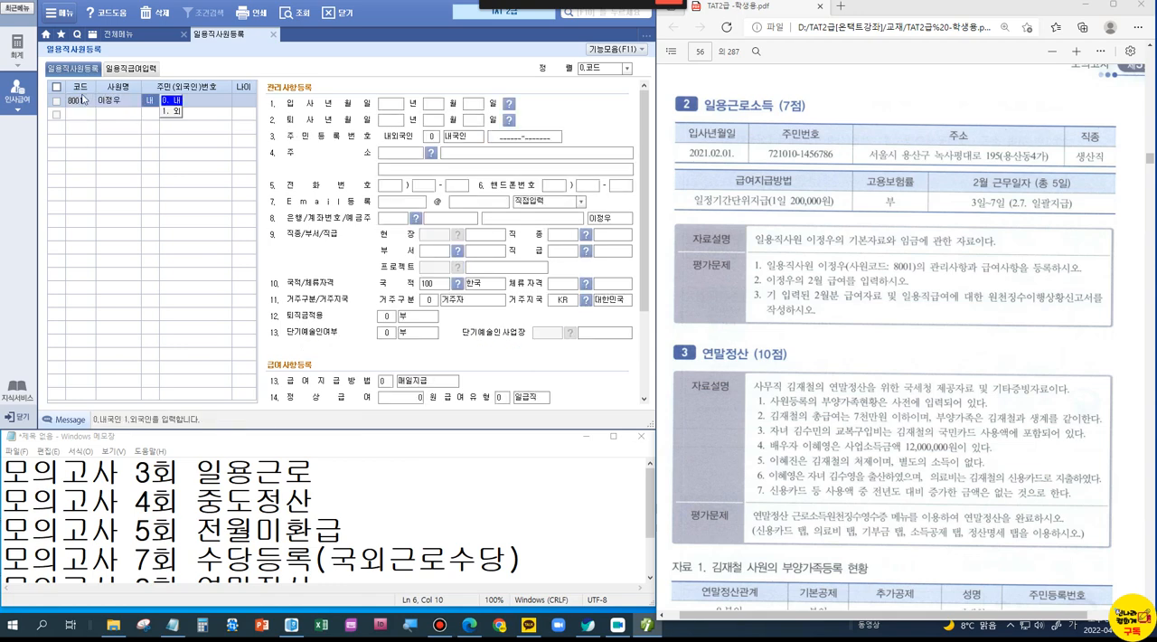
key("Return")
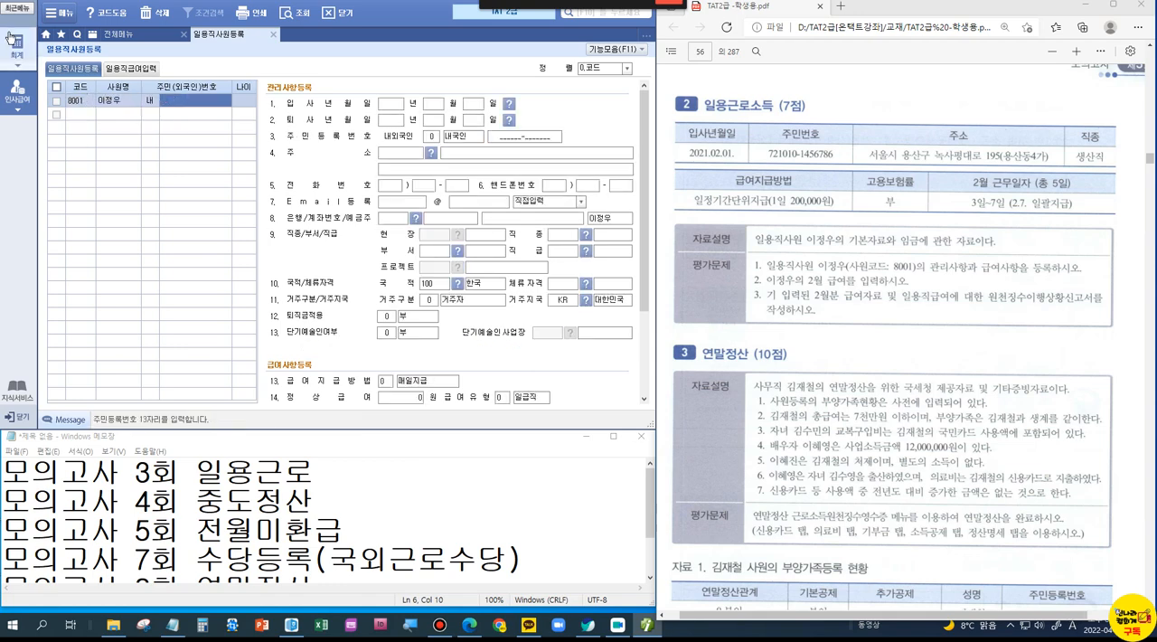
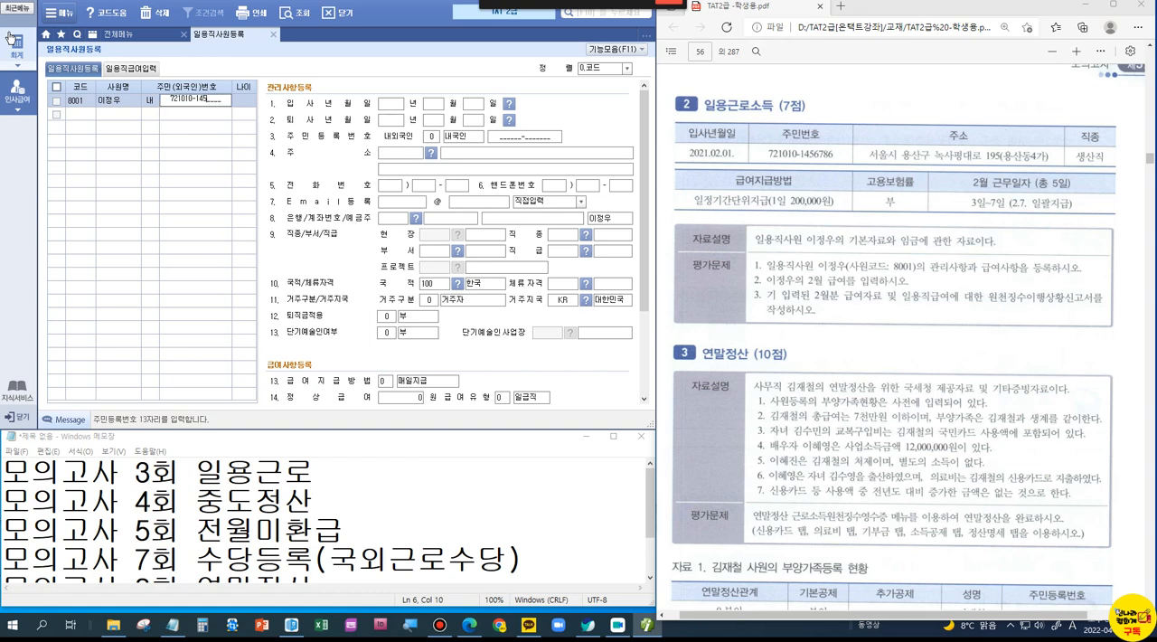
key("Return")
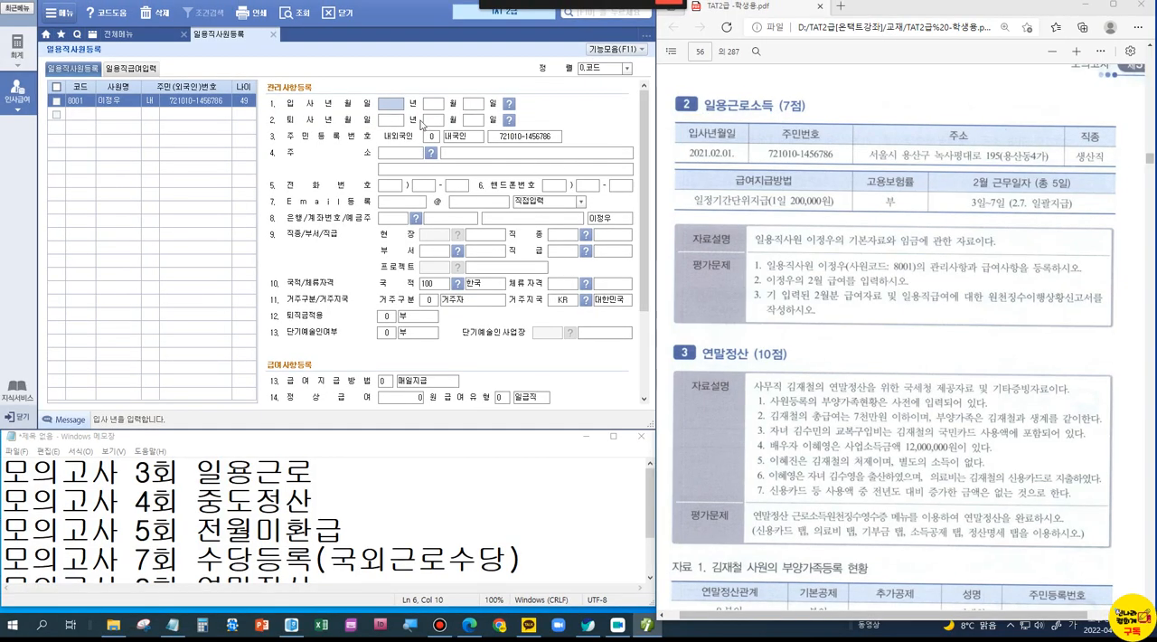
type("2021 년 02 월 01 일")
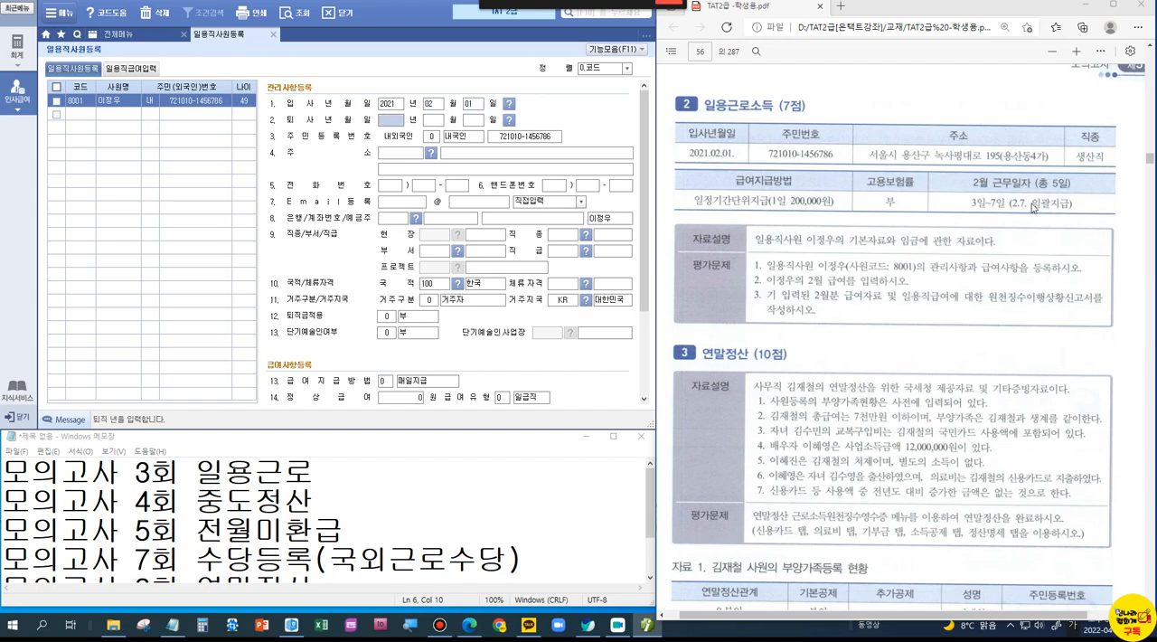
Step: Mark the 3일~7일 (2.7. 일괄지급) entry under 2월 근무일자 in the problem, and clear the markings
key("ctrl+1")
left_click(1032, 205)
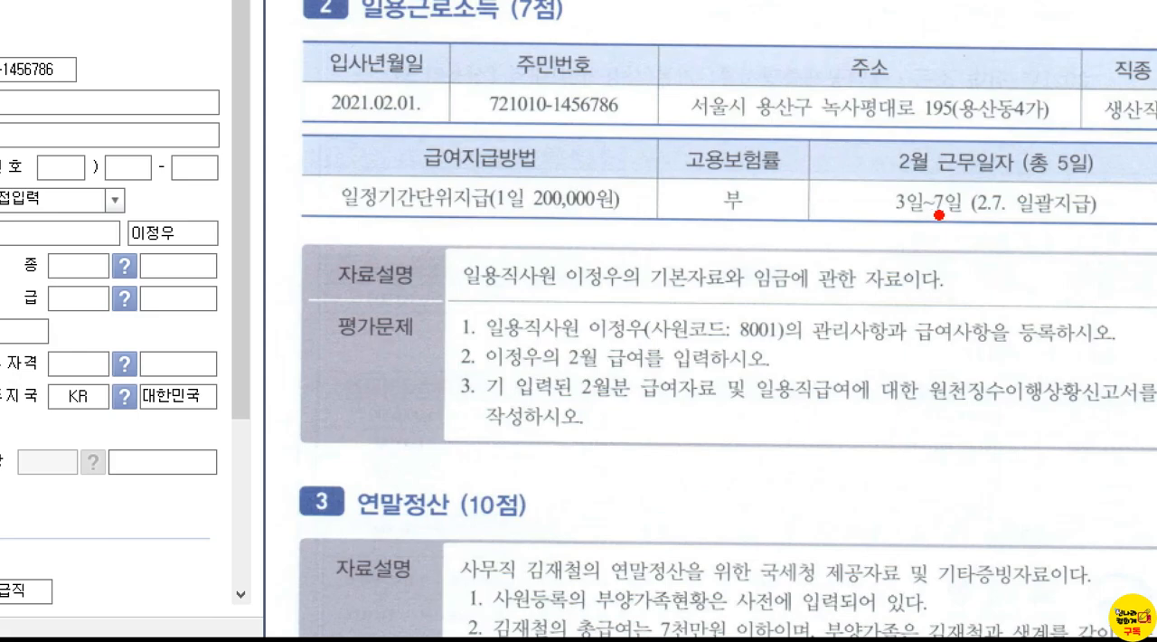
left_click_drag(955, 222, 1019, 233)
key("Escape")
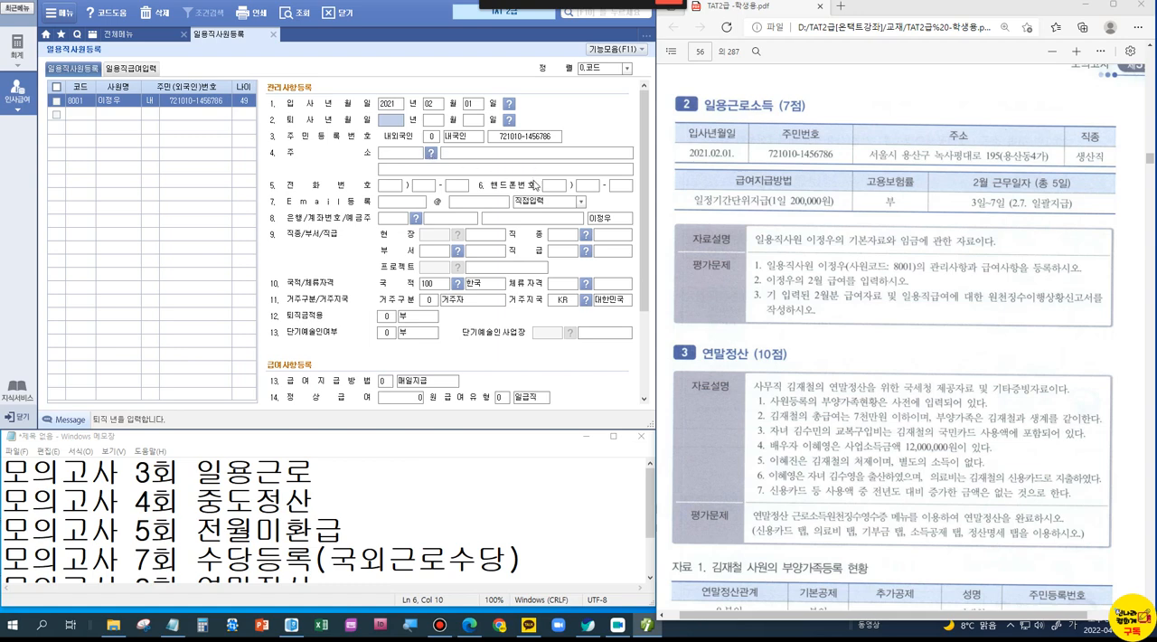
Step: Look up the worker's street address in the 우편번호 search and apply the matching result
left_click(433, 152)
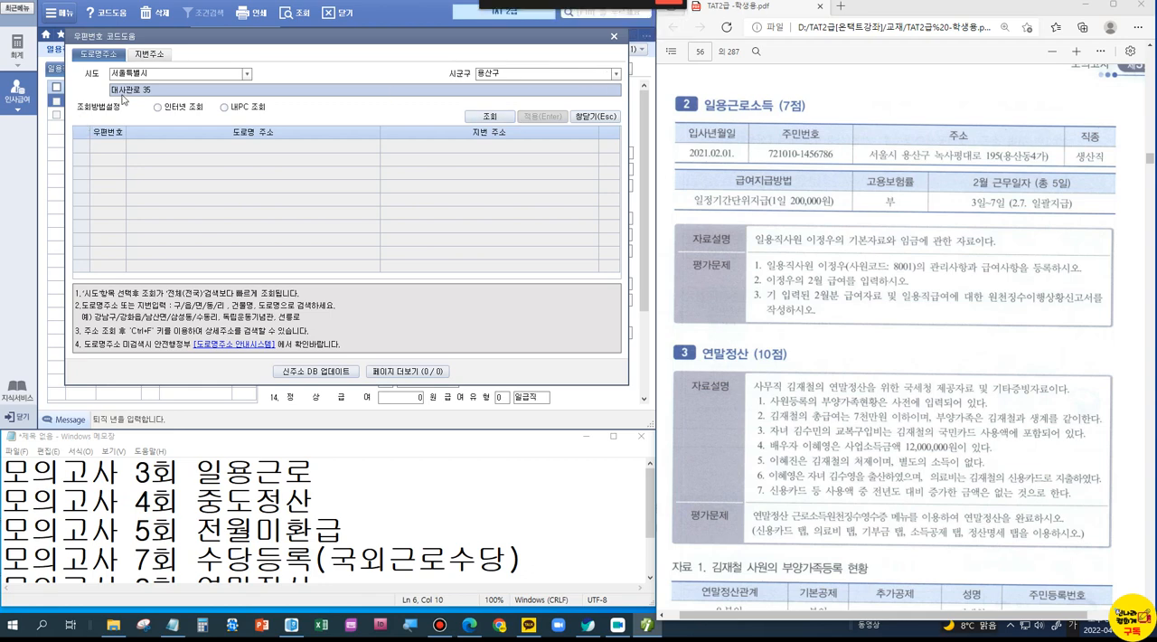
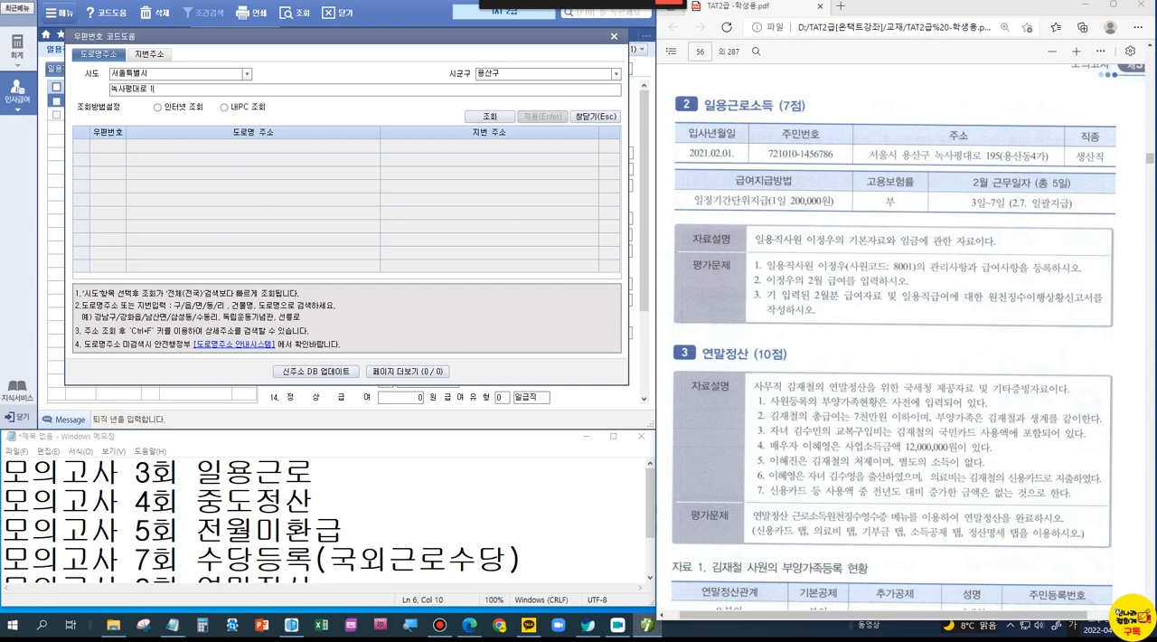
key("Return")
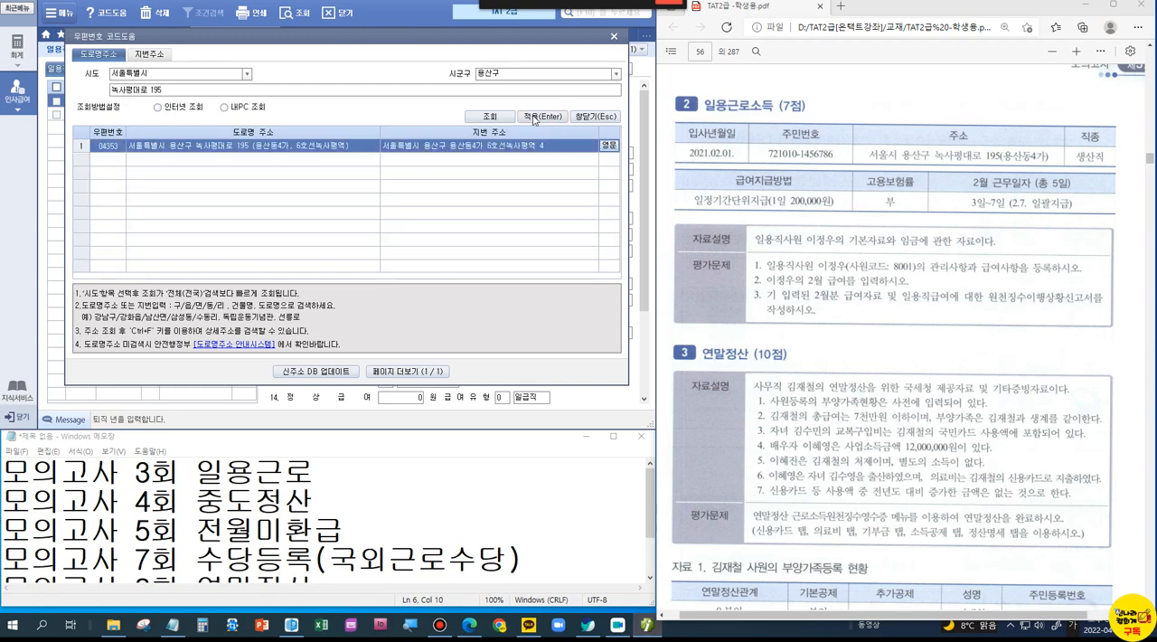
left_click(534, 117)
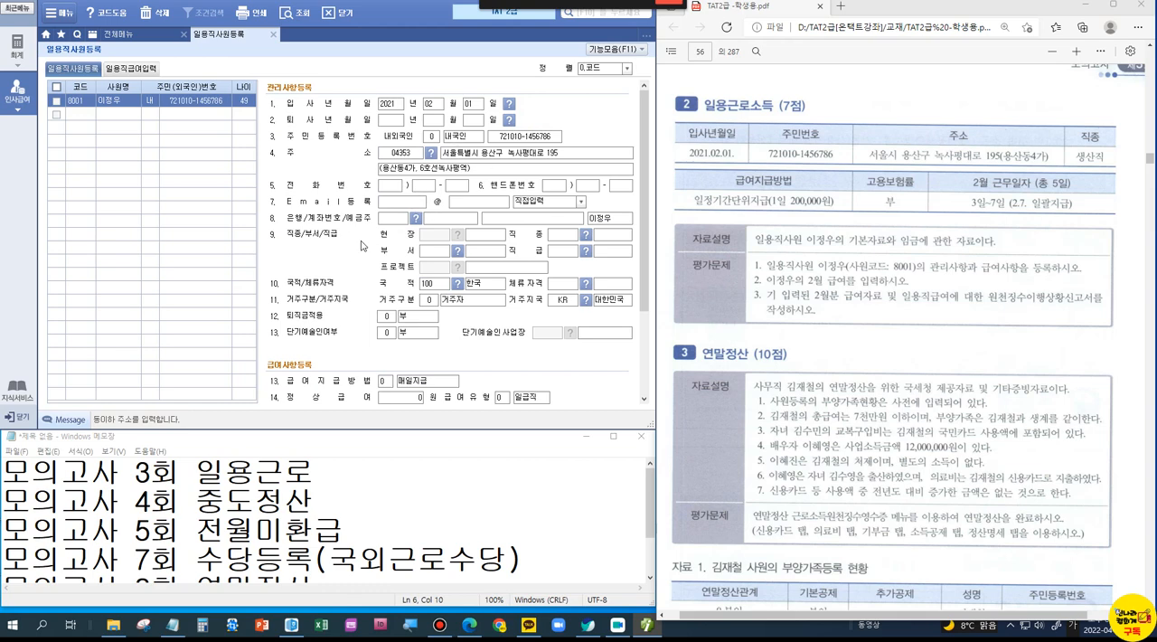
Step: Box the 급여지급방법 row under 급여사항등록, and clear the marking
scroll(377, 306, "down", 3)
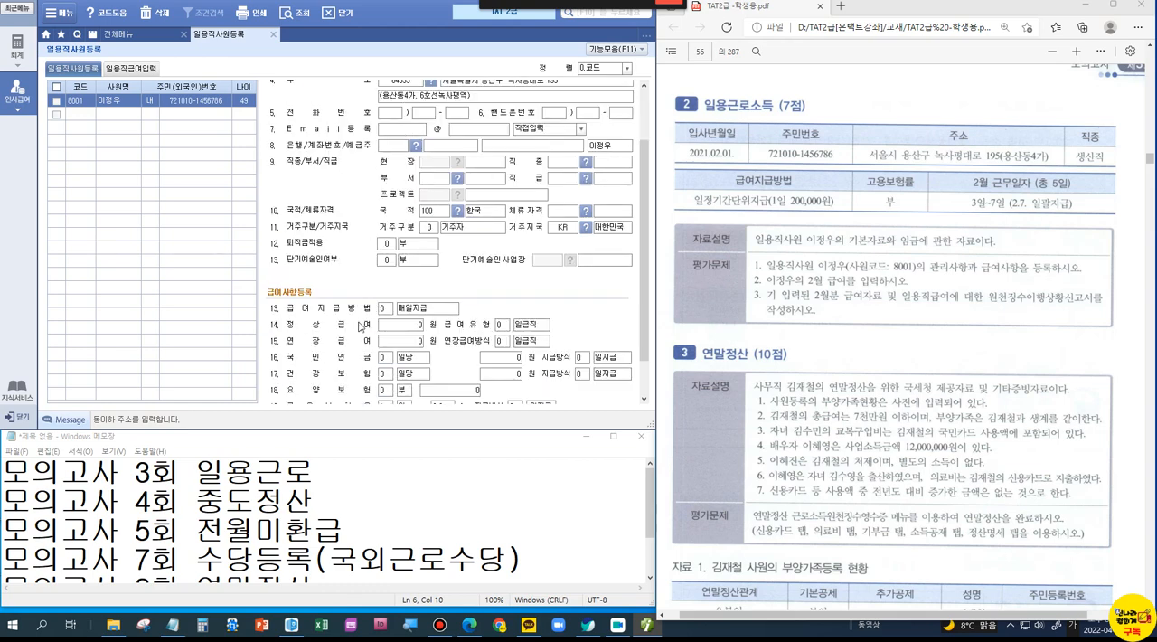
key("ctrl+1")
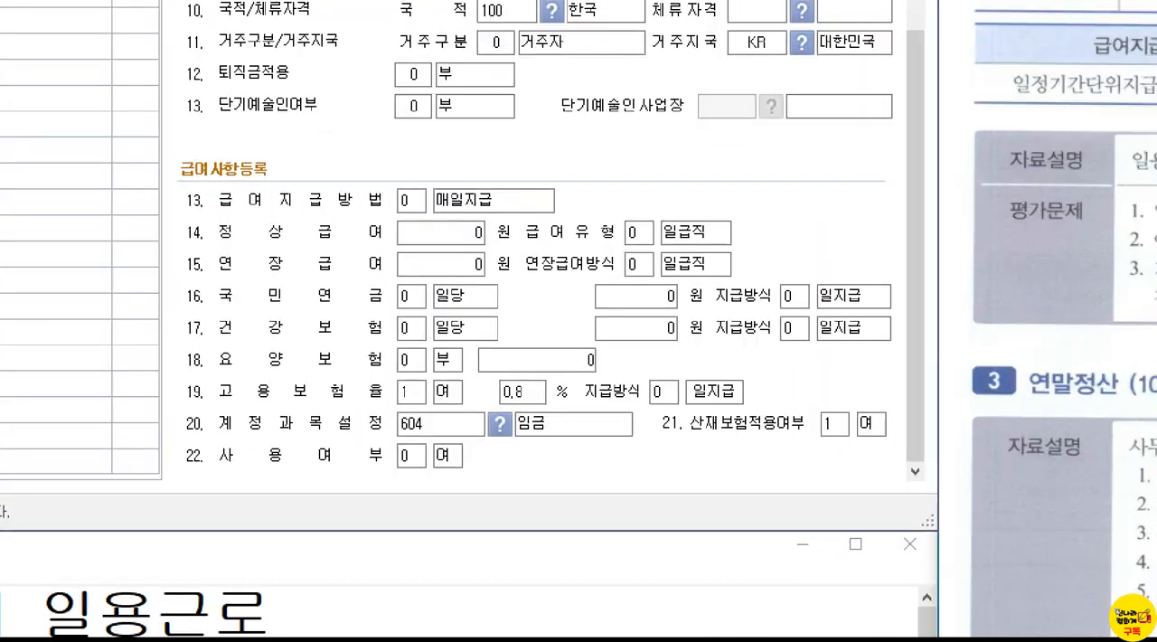
left_click(358, 323)
left_click_drag(179, 179, 267, 249)
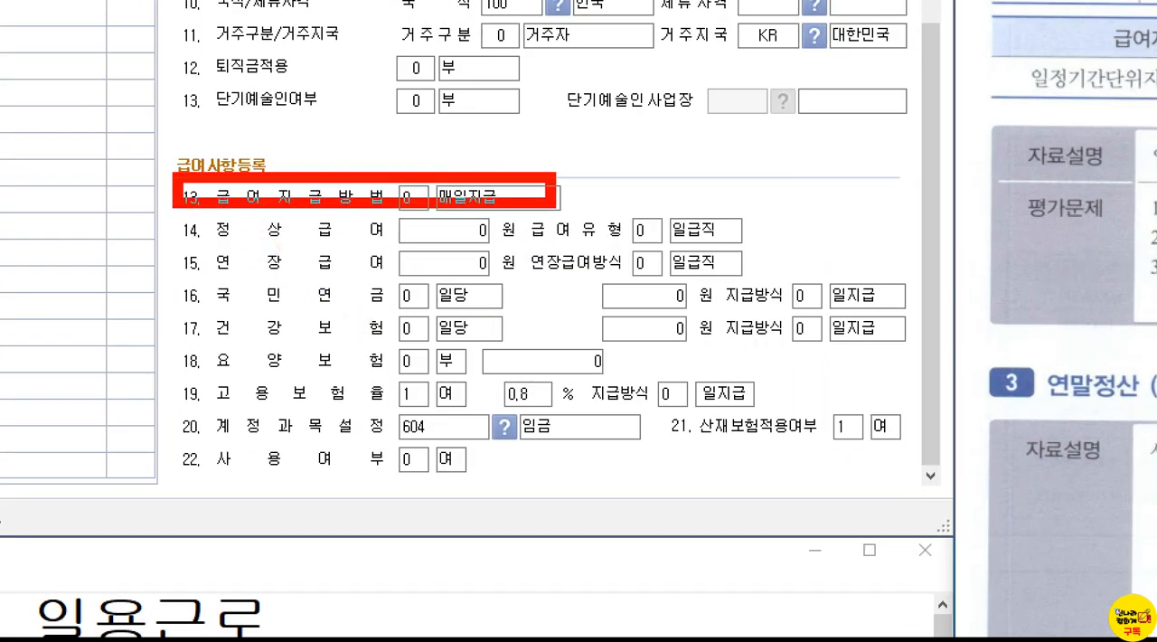
key("Escape")
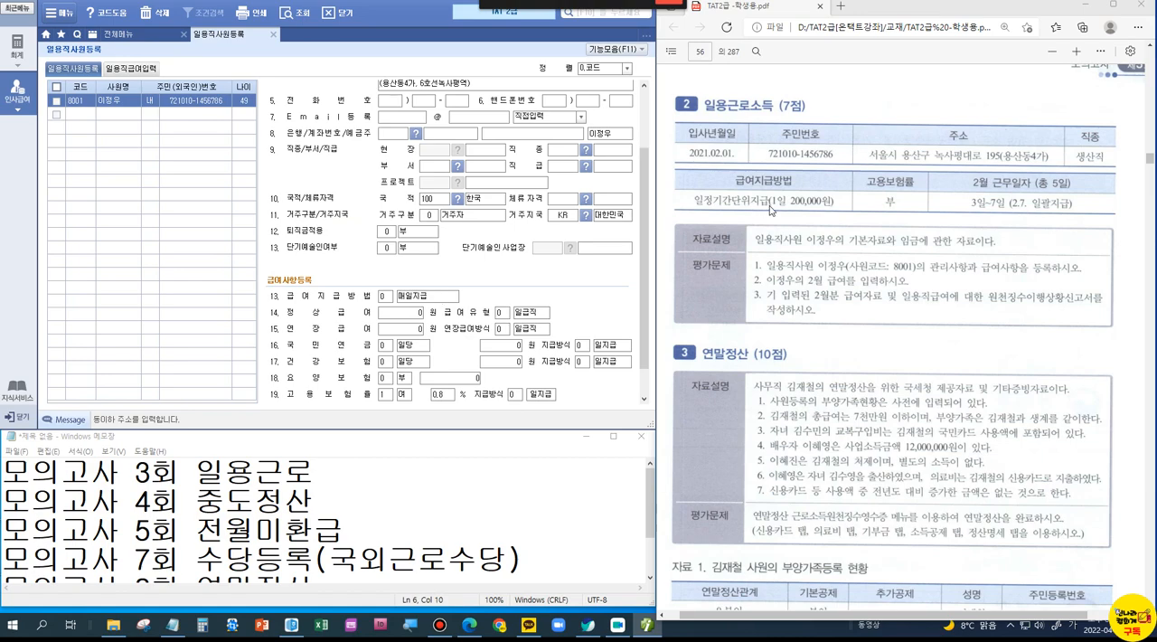
Step: Box 일정기간단위지급(1일 200,000원) in the problem's 급여지급방법 column, and clear the marking
key("ctrl+1")
left_click(770, 203)
left_click_drag(601, 161, 917, 227)
key("Escape")
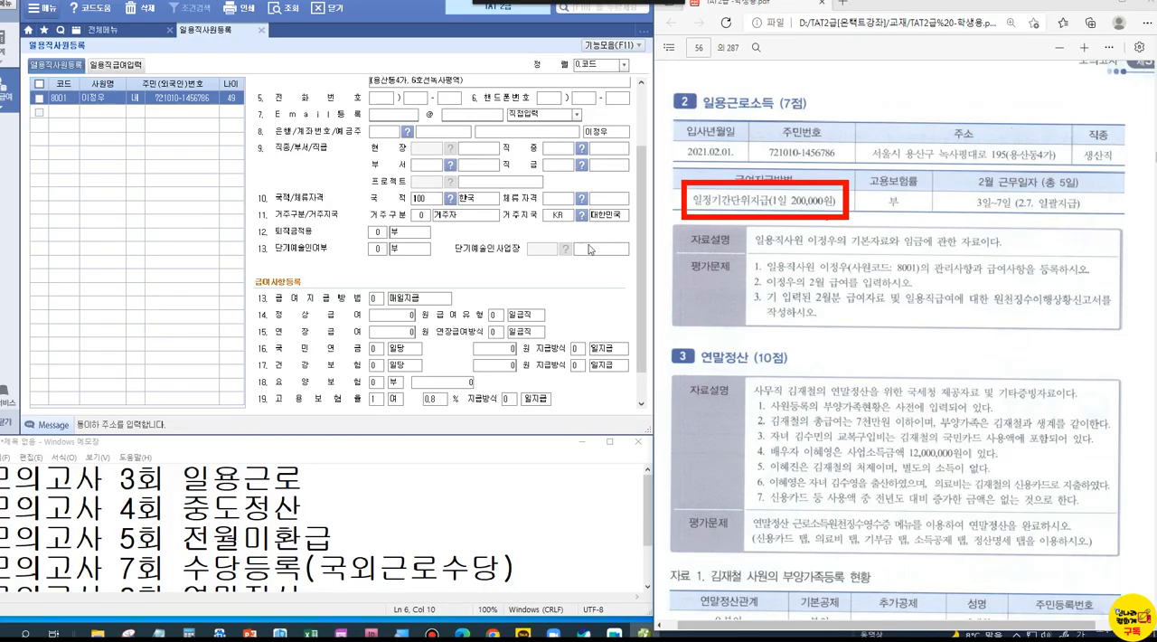
Step: Set 급여지급방법 to 일정기간지급 and 정상급여 to 200,000원 with 급여유형 일급직
left_click(385, 296)
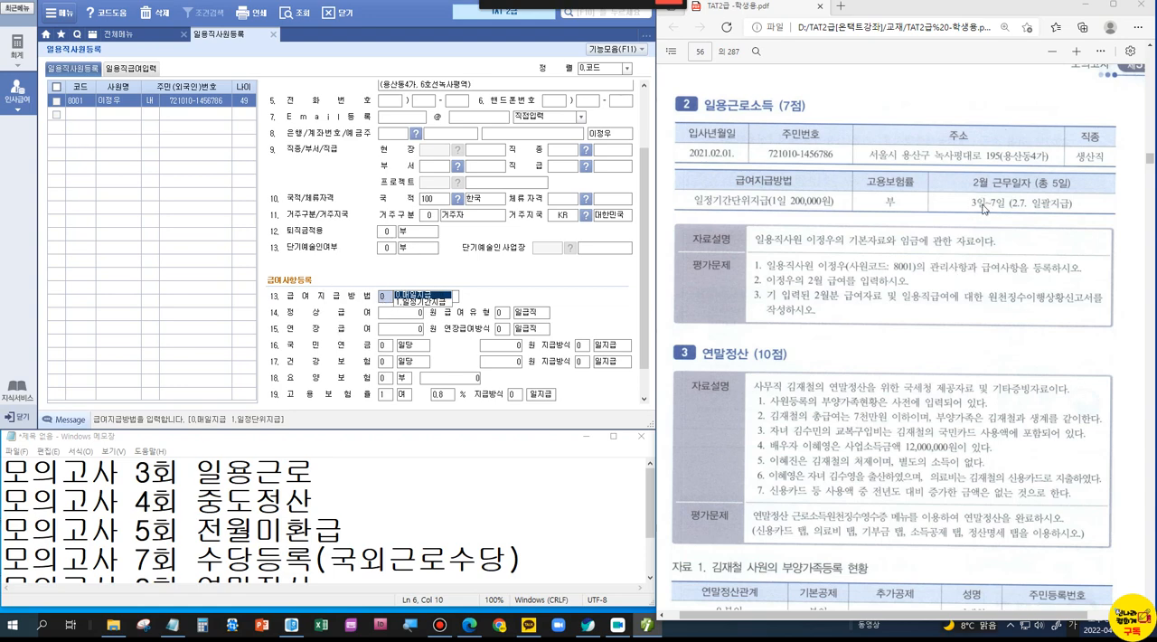
left_click(423, 304)
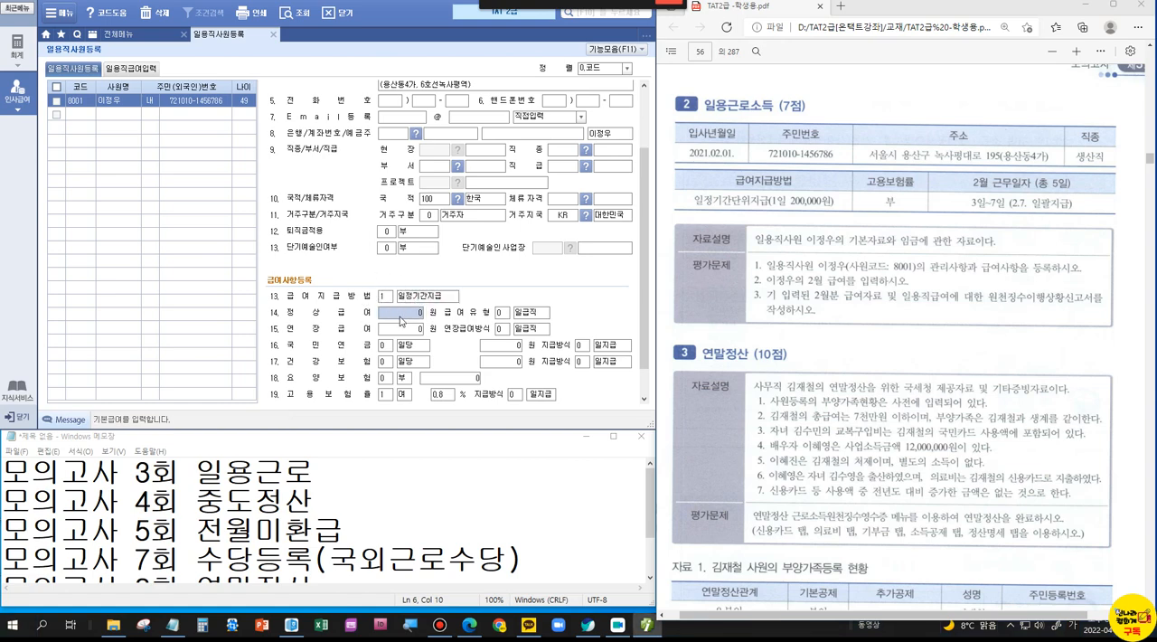
type("200")
key("Return")
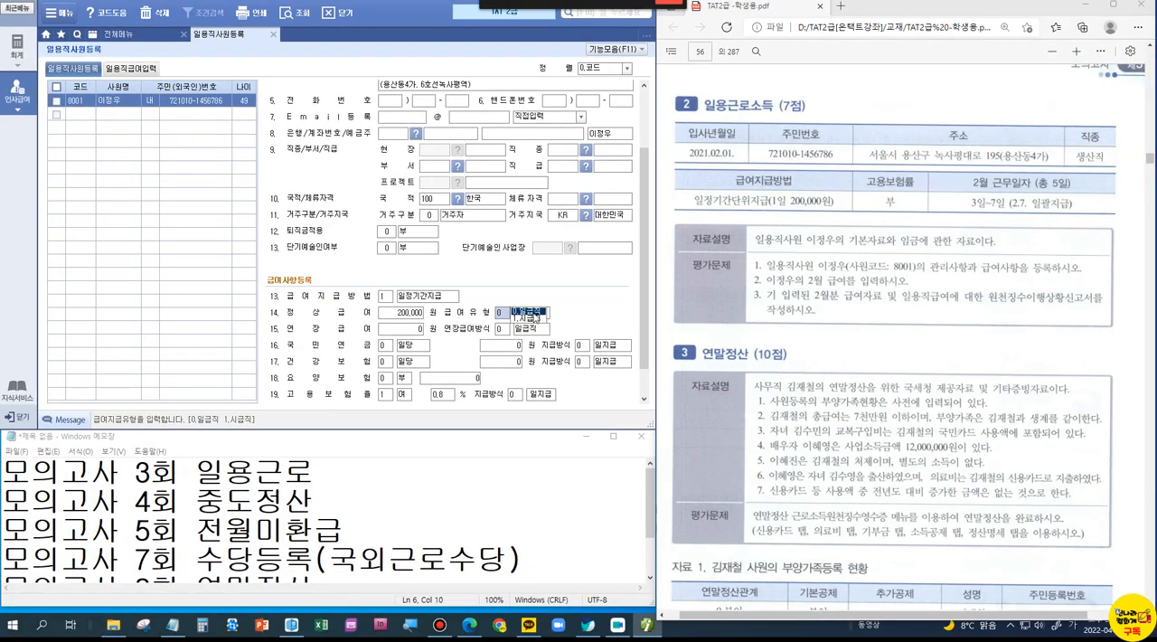
key("Return")
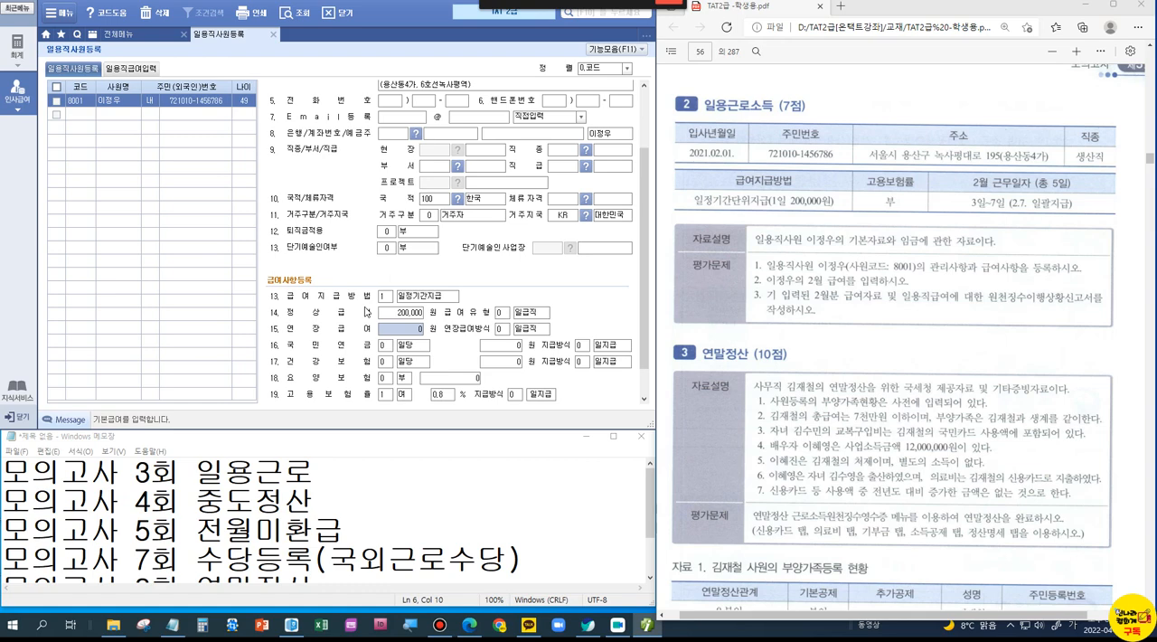
Step: Box the 고용보험률 entry in the problem and set the worker's 고용보험율 to 0 (부)
scroll(648, 343, "down", 2)
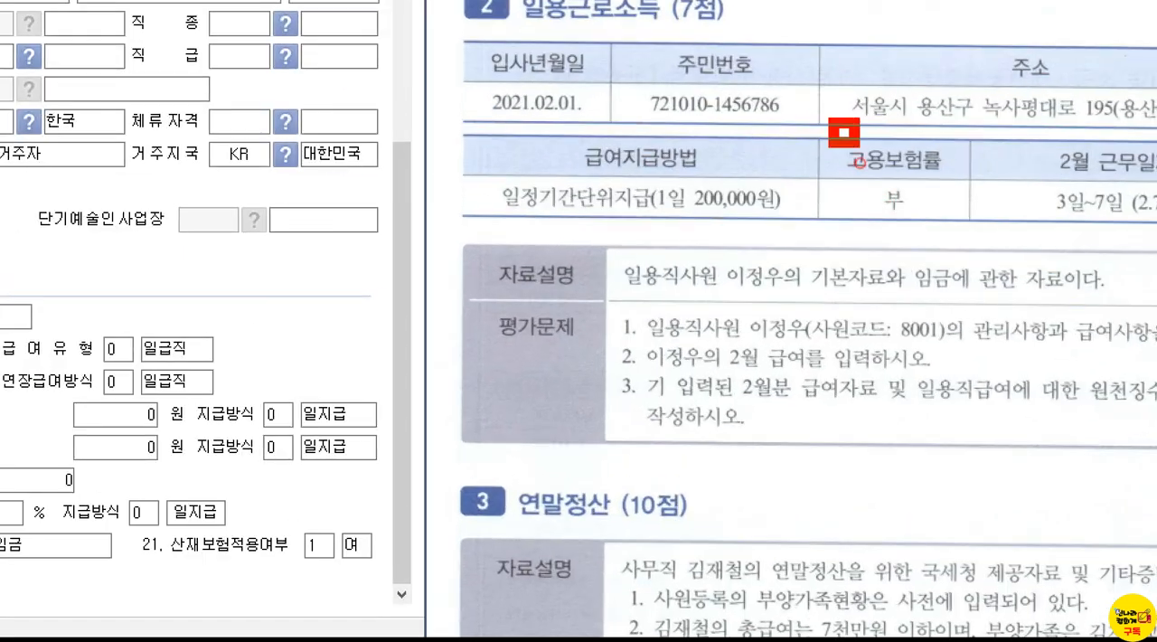
left_click_drag(860, 162, 976, 258)
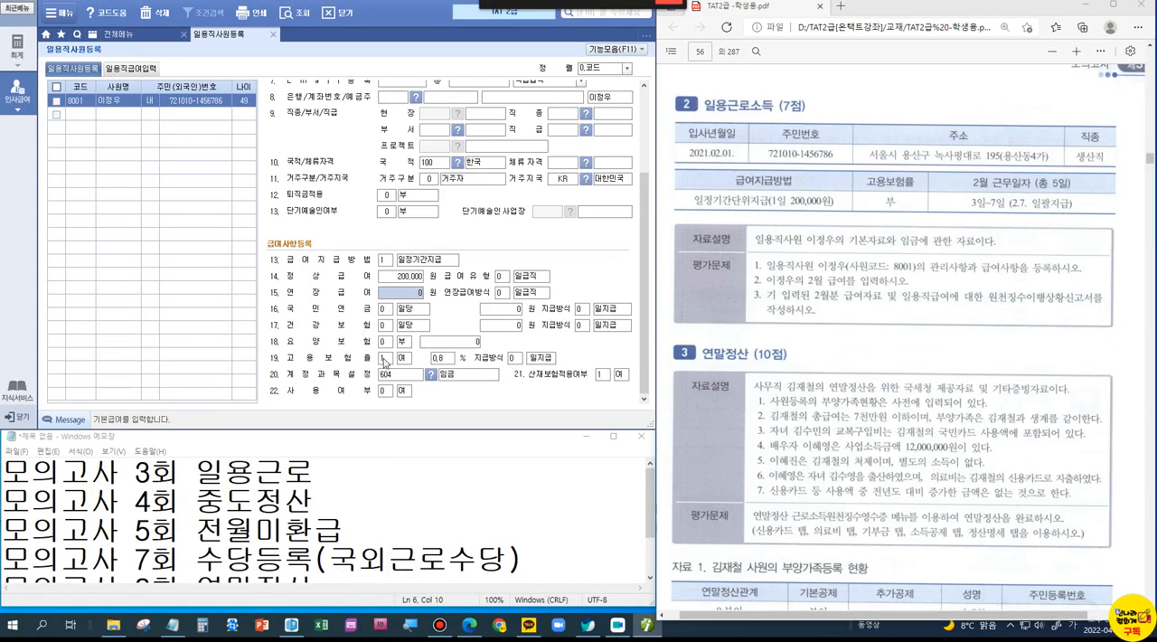
left_click(383, 361)
type("0")
Step: Set the worker's 계정과목설정 to 507 잡급 by searching the account codes for 잡급
left_click(398, 378)
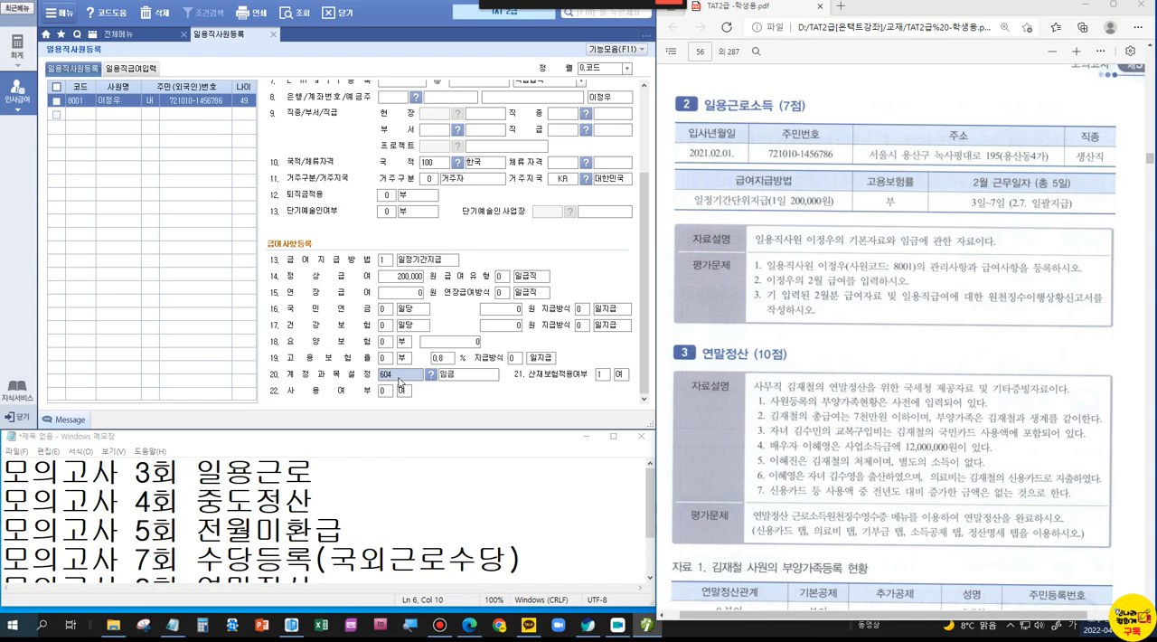
left_click(431, 379)
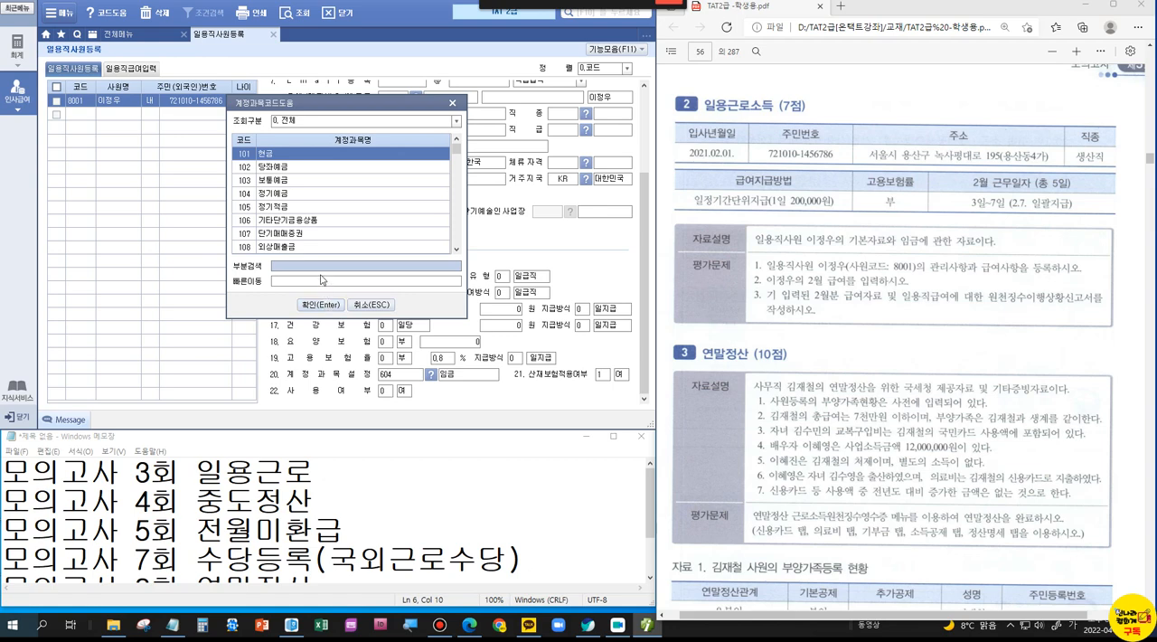
type("잡급")
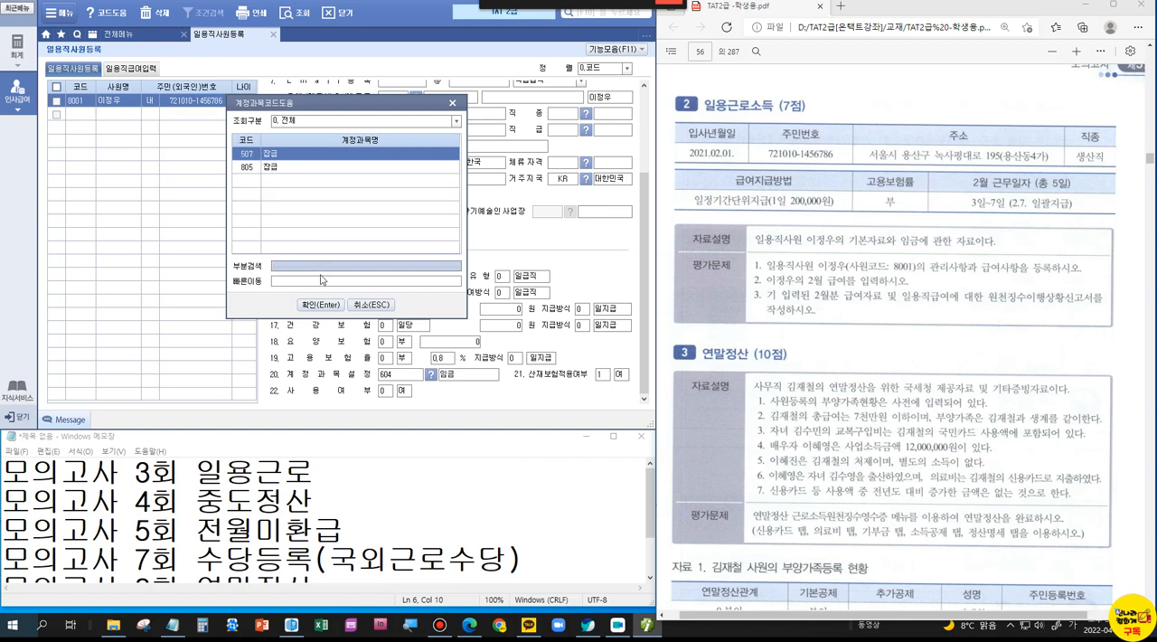
key("Return")
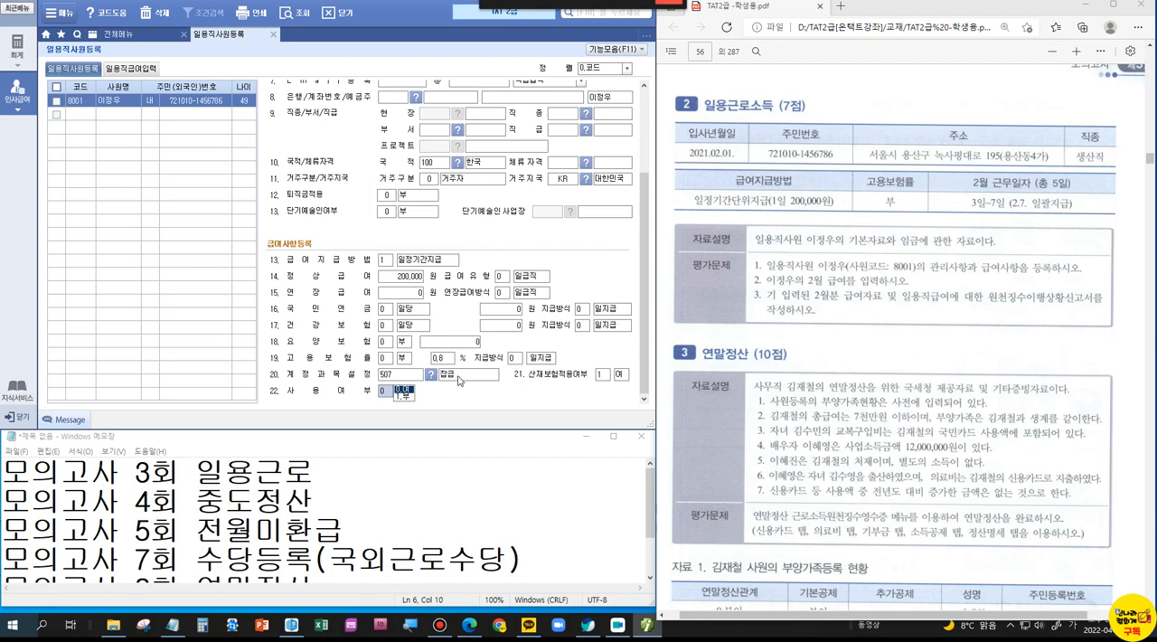
left_click(413, 376)
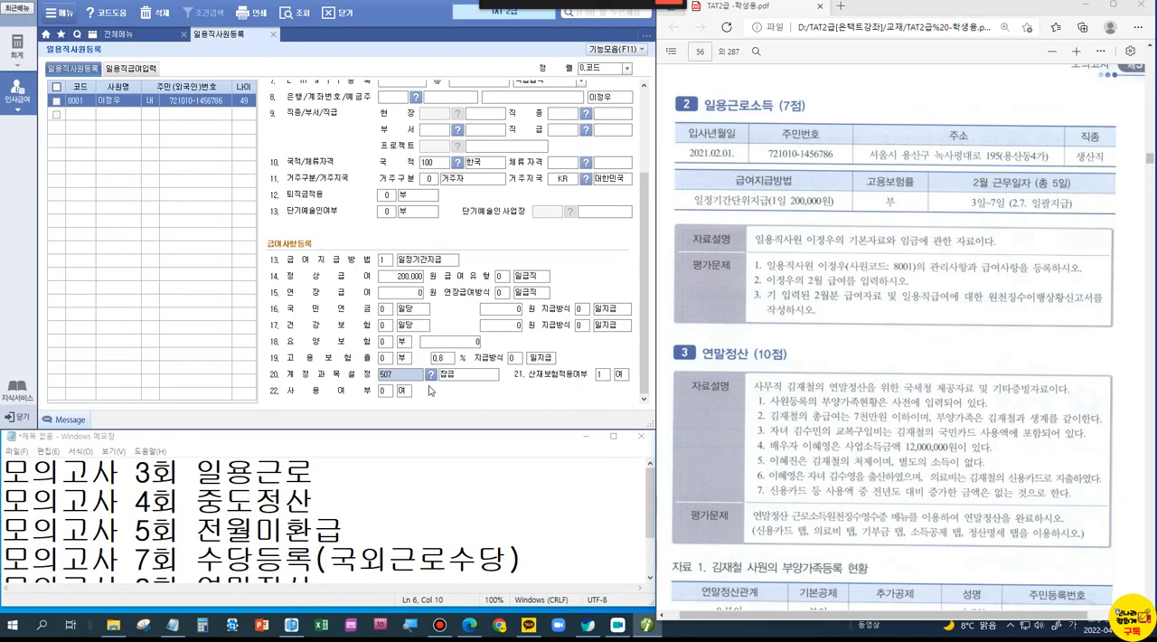
Step: Open 일용직급여입력 with 귀속년월 and 지급년월 both set to 2021년 02월, and select worker 8001
left_click(151, 72)
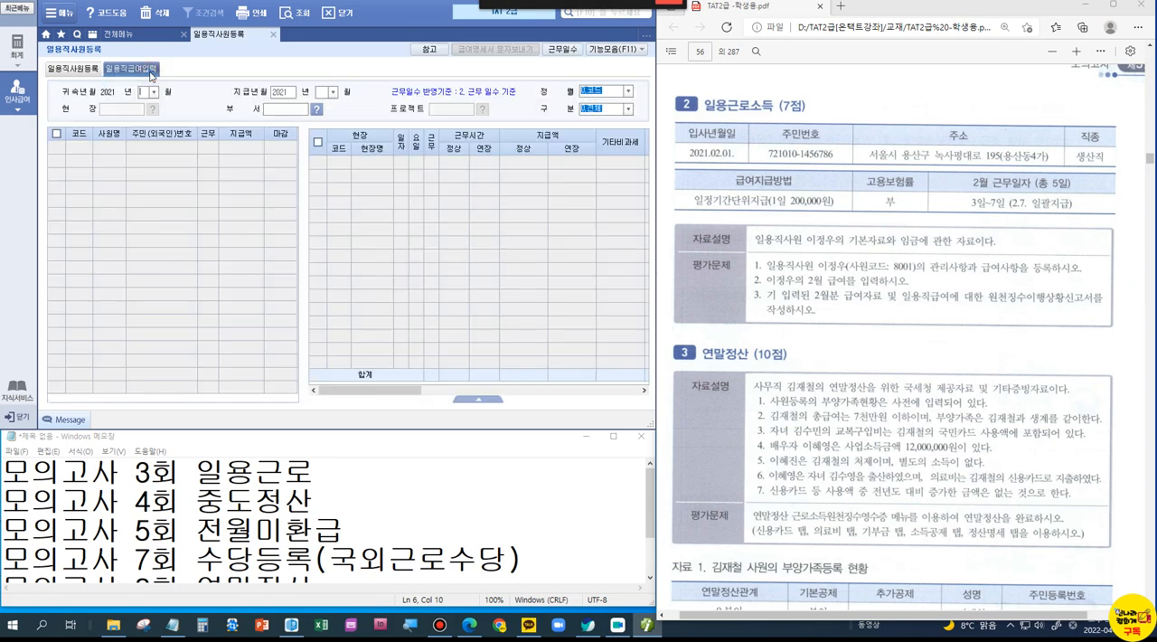
type("2")
key("Return")
key("Return")
type("2")
key("Return")
key("Return")
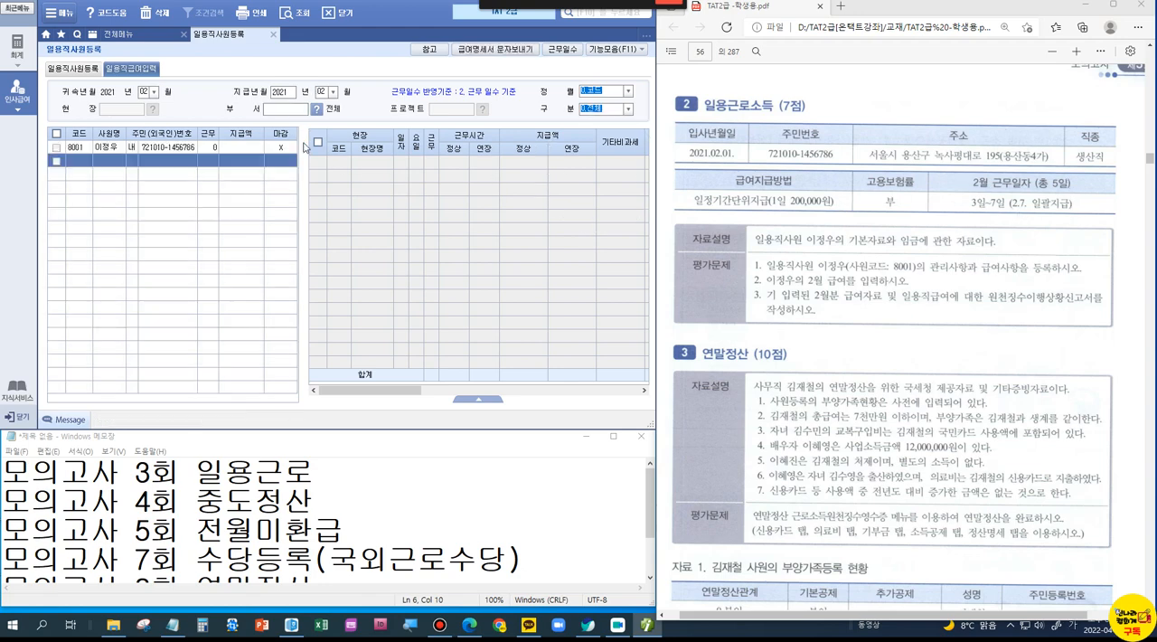
left_click(140, 149)
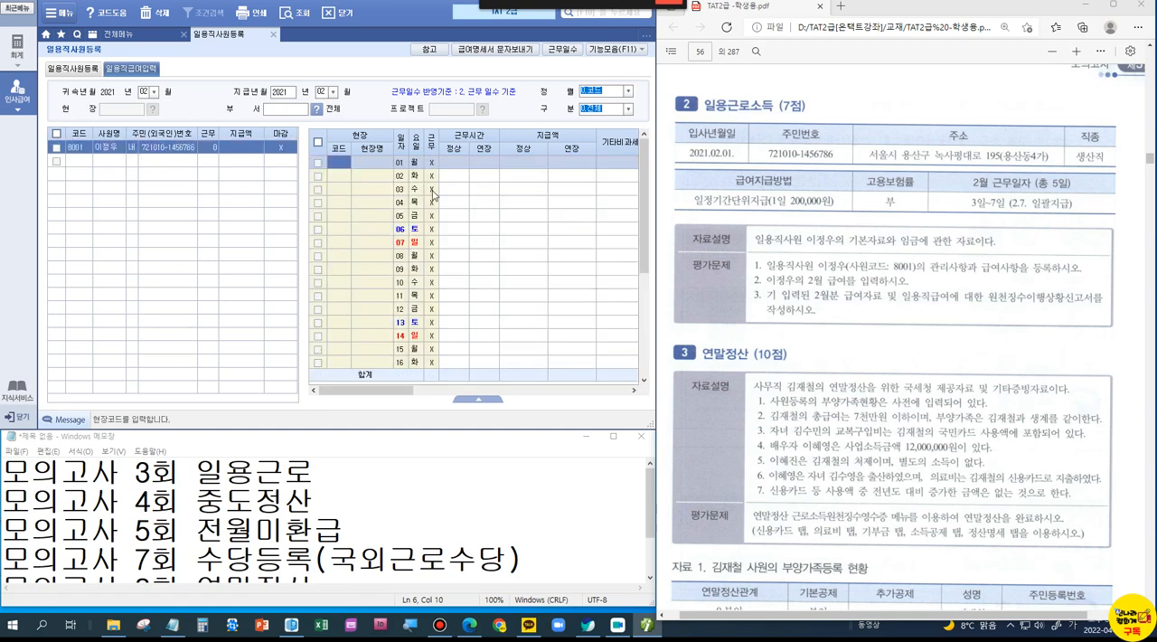
Step: Mark days 03 through 07 of February as worked (근무 O) for worker 8001
left_click(431, 188)
left_click(431, 202)
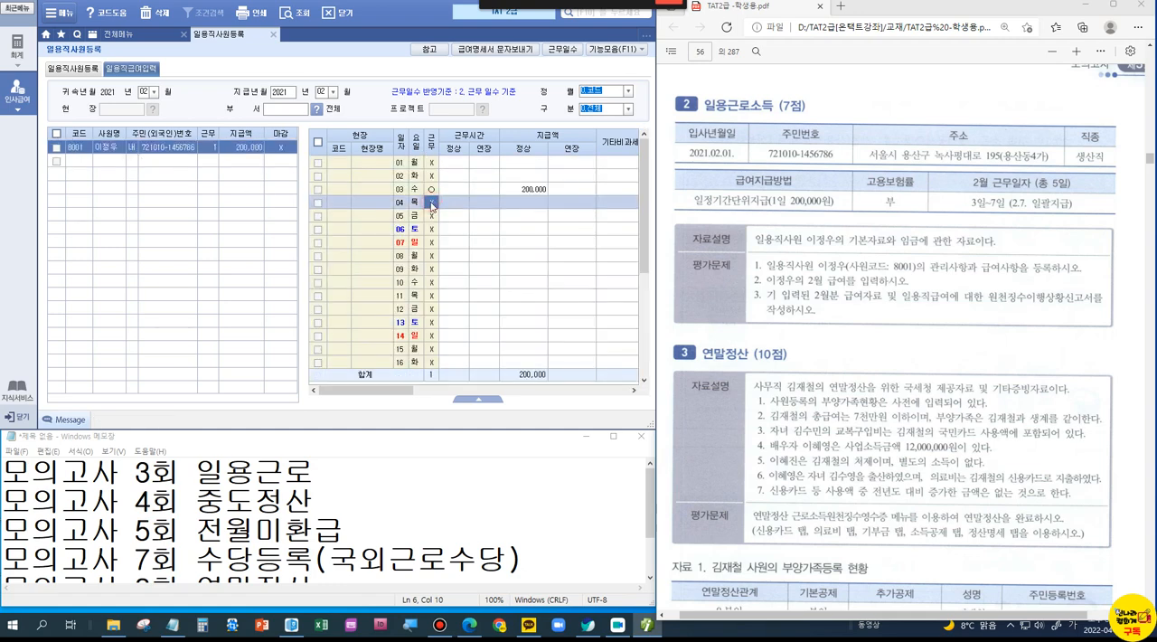
left_click(431, 203)
left_click(432, 217)
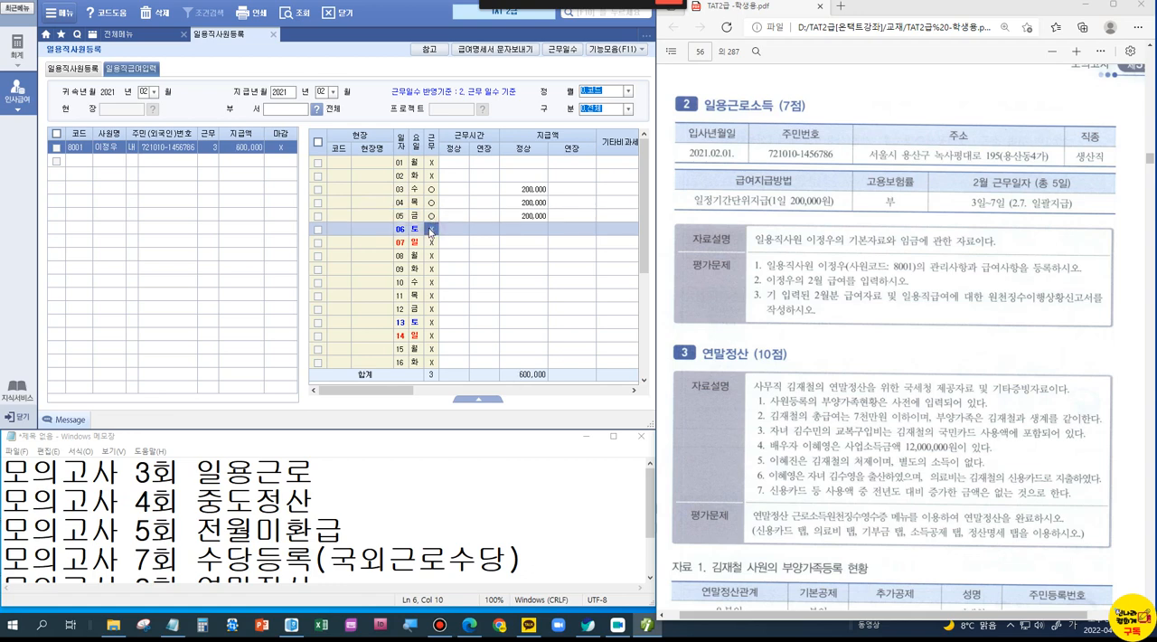
left_click(431, 230)
left_click(433, 242)
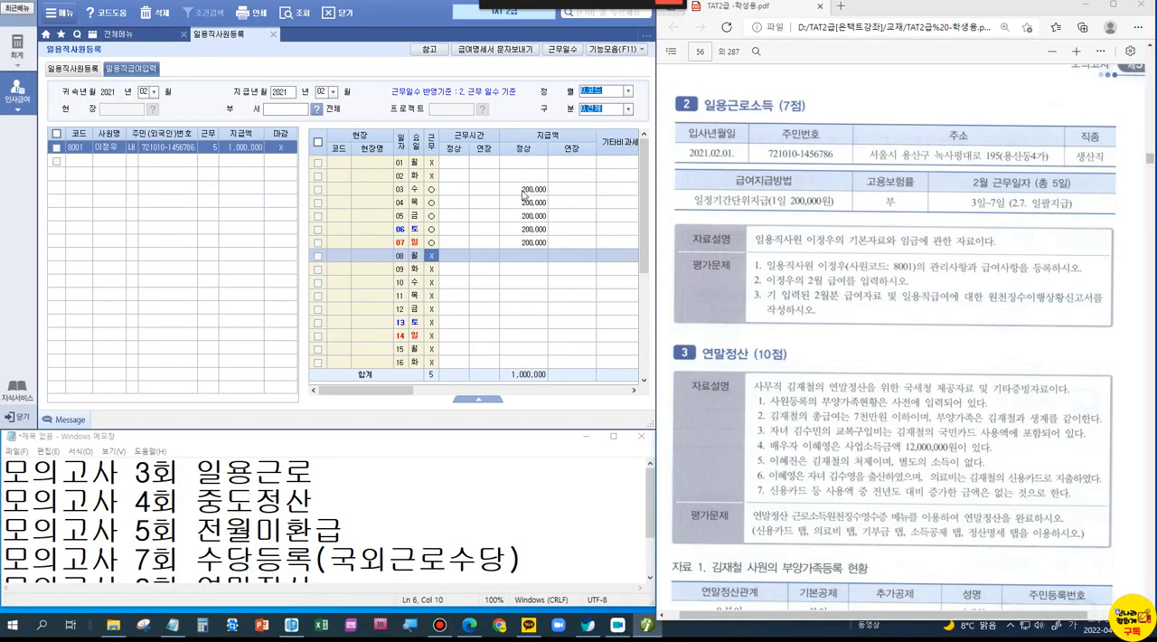
Step: Calculate the daily 소득세 as 50,000 × 2.7% in the Windows calculator, and close it
left_click(525, 191)
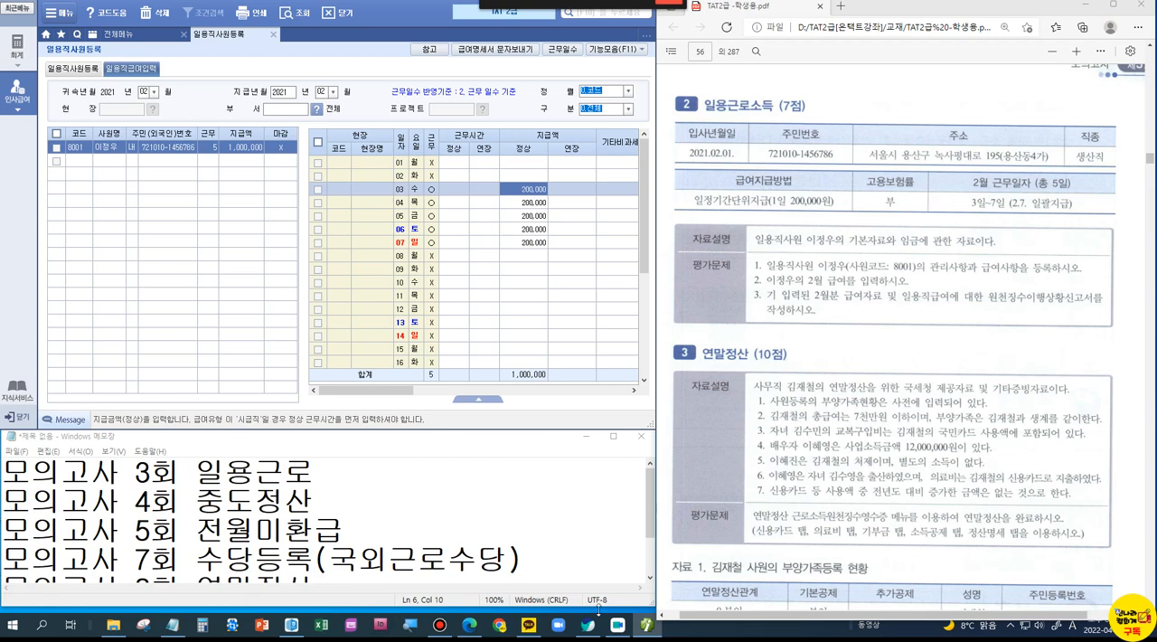
left_click(211, 632)
left_click_drag(684, 83, 456, 259)
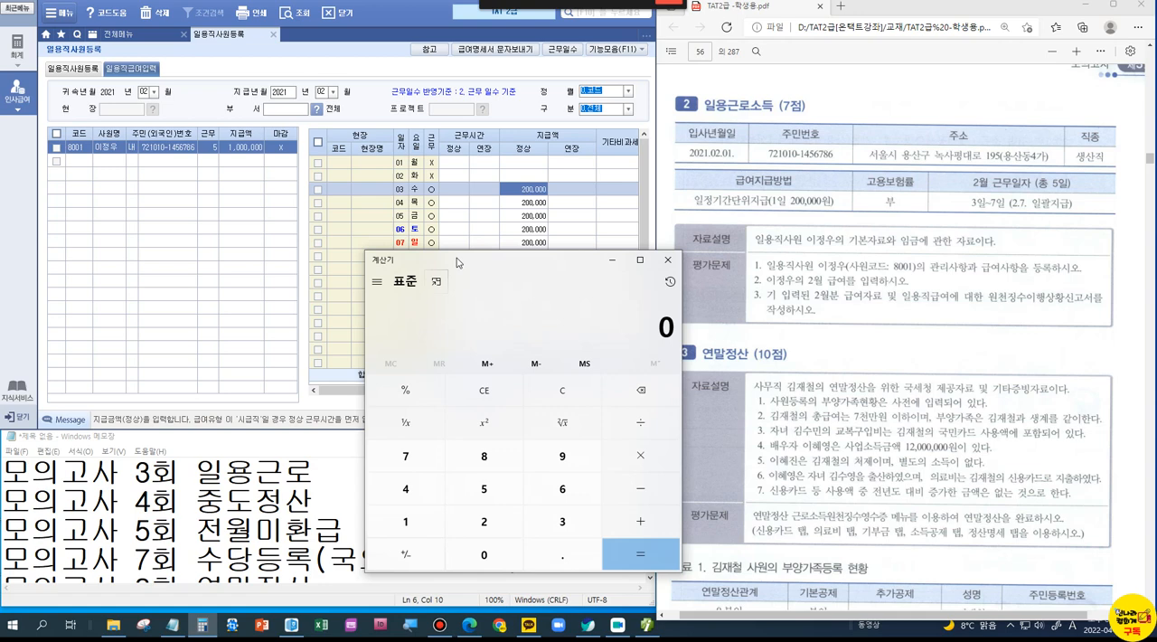
type("500000")
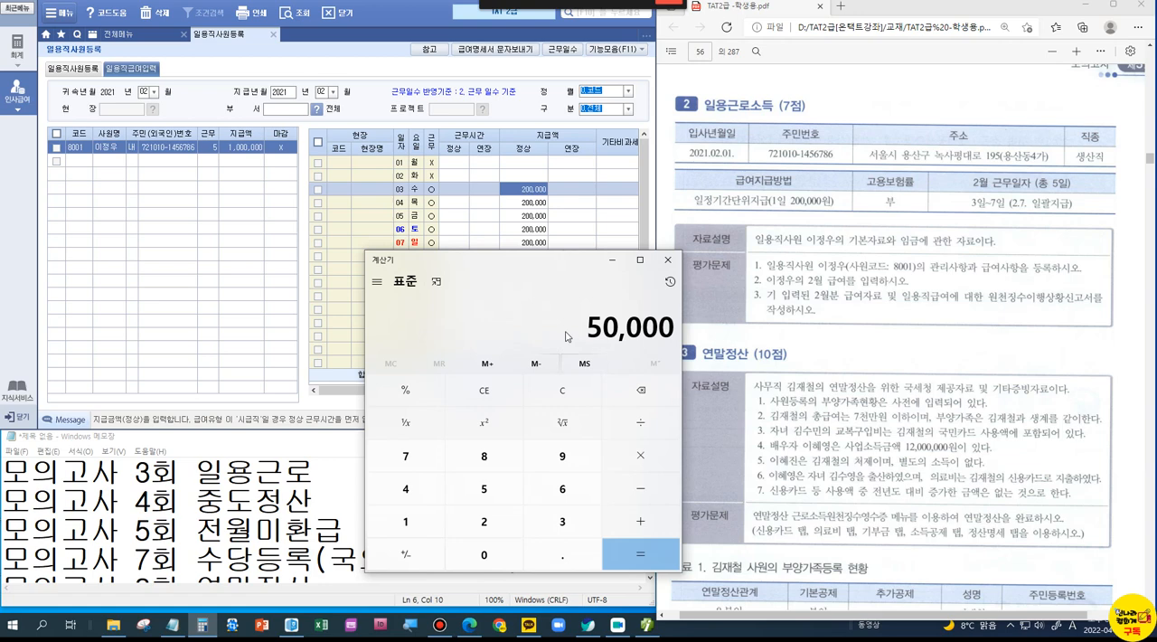
left_click(638, 464)
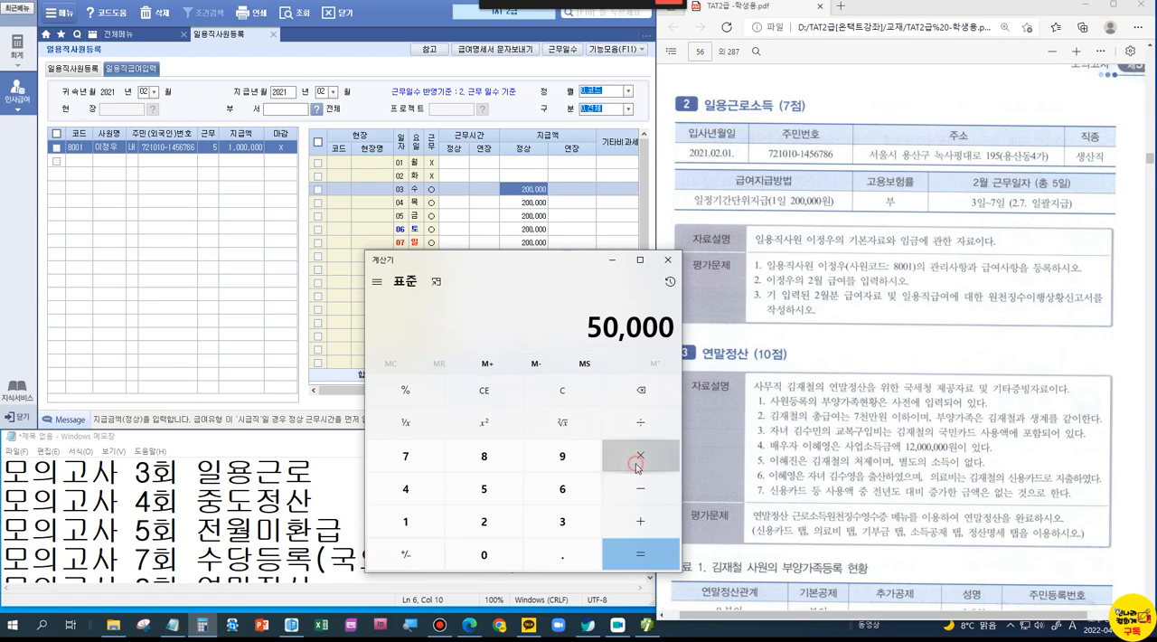
type("2.")
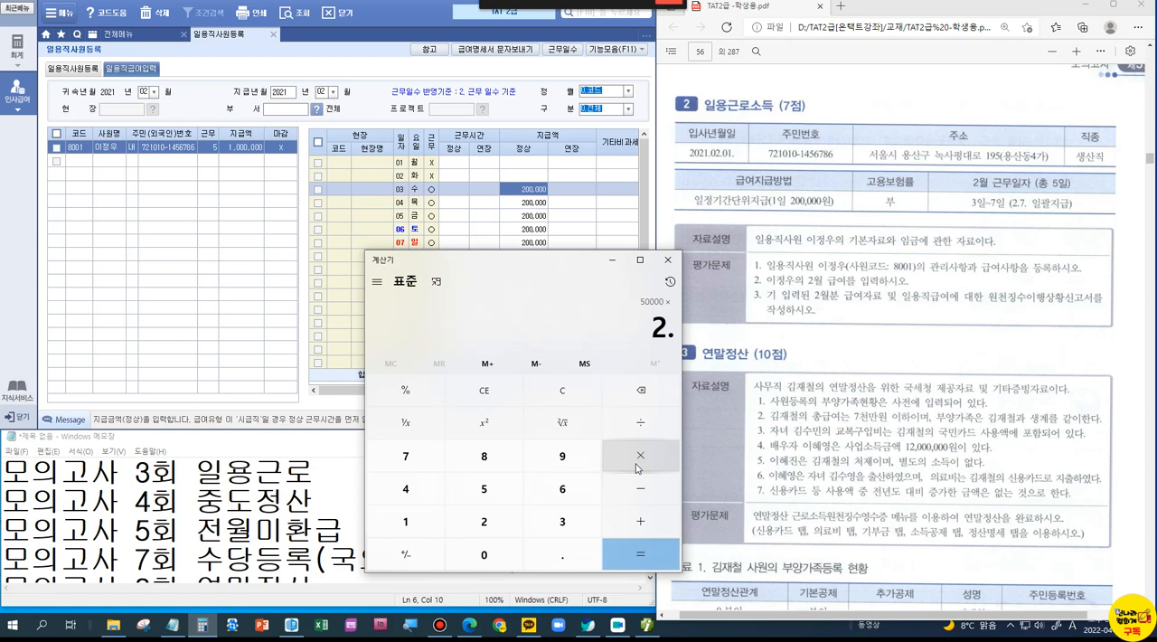
type("7")
left_click(414, 401)
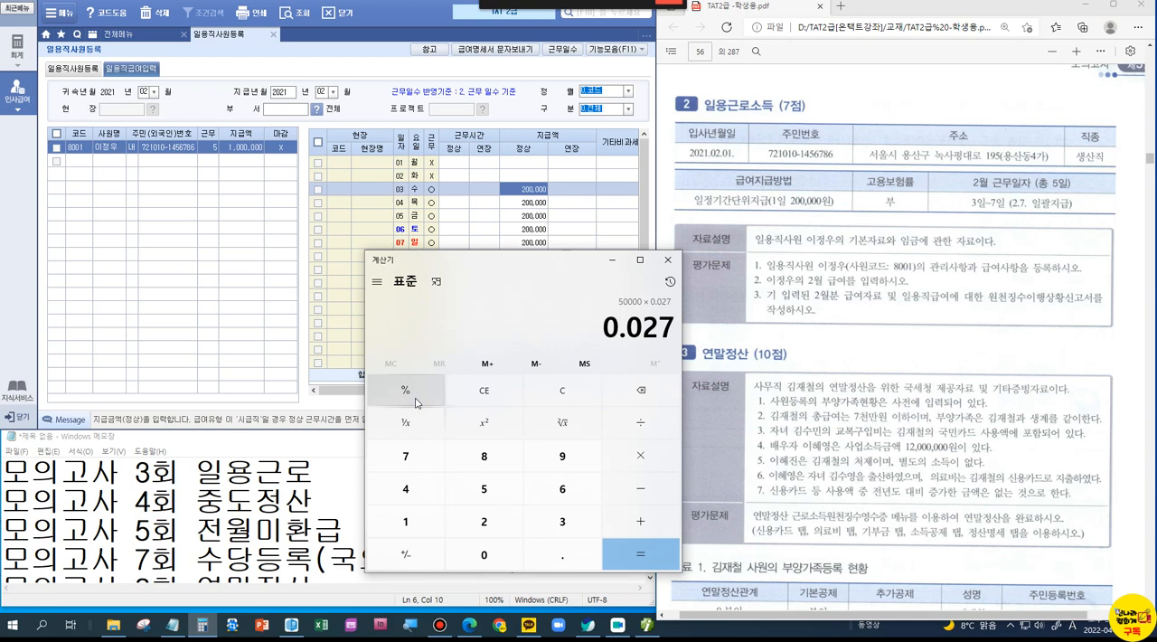
left_click(623, 553)
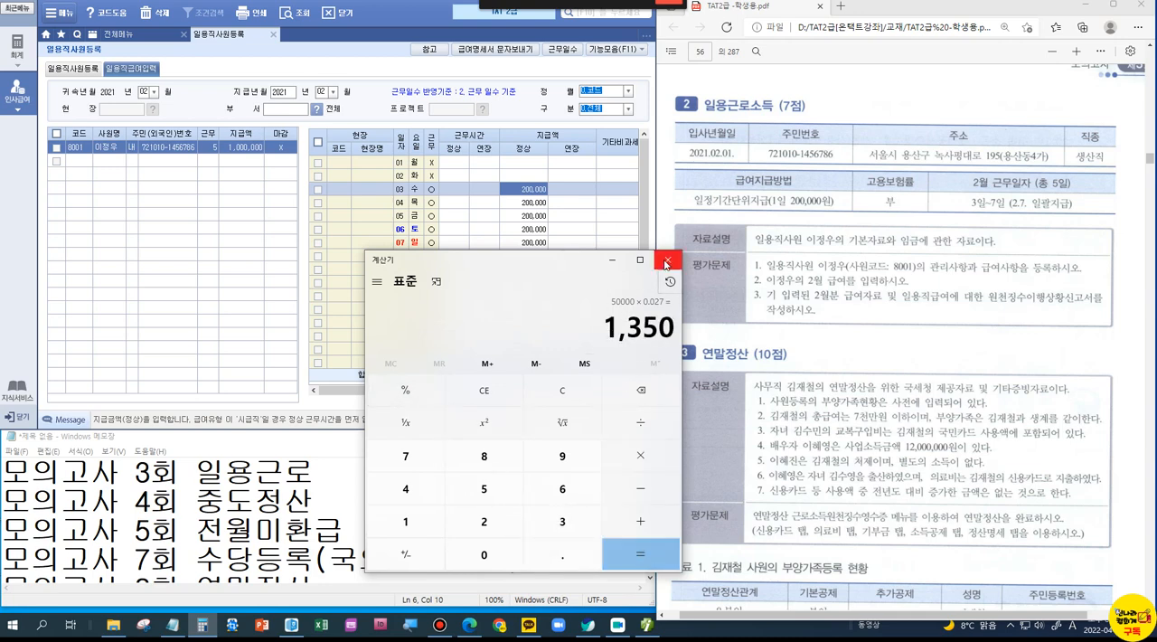
left_click(667, 260)
Step: Box the 소득세 amount for day 03 in the pay grid, handwrite notes above it, and clear the marking
left_click_drag(394, 397, 556, 414)
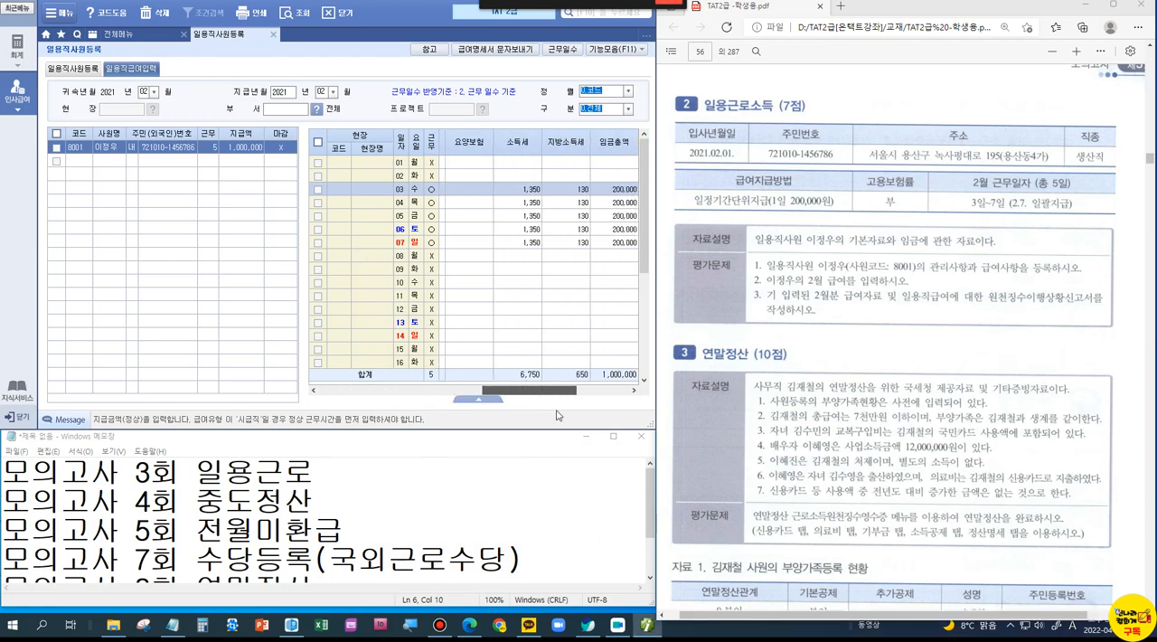
key("ctrl+1")
left_click(516, 193)
left_click_drag(501, 161, 595, 197)
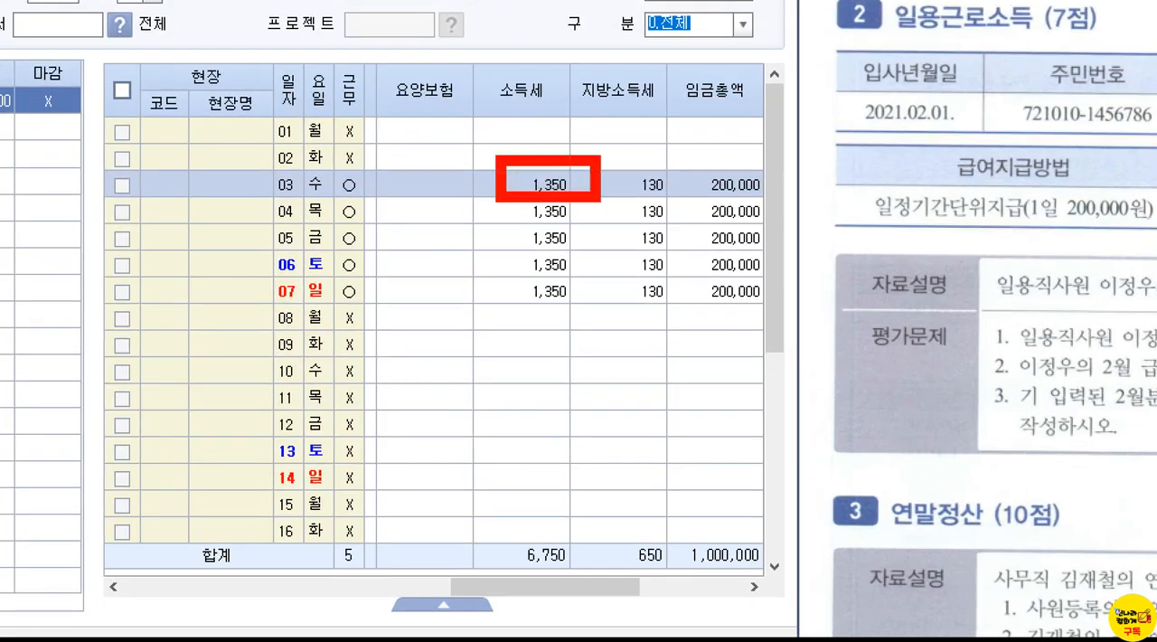
left_click_drag(536, 129, 562, 105)
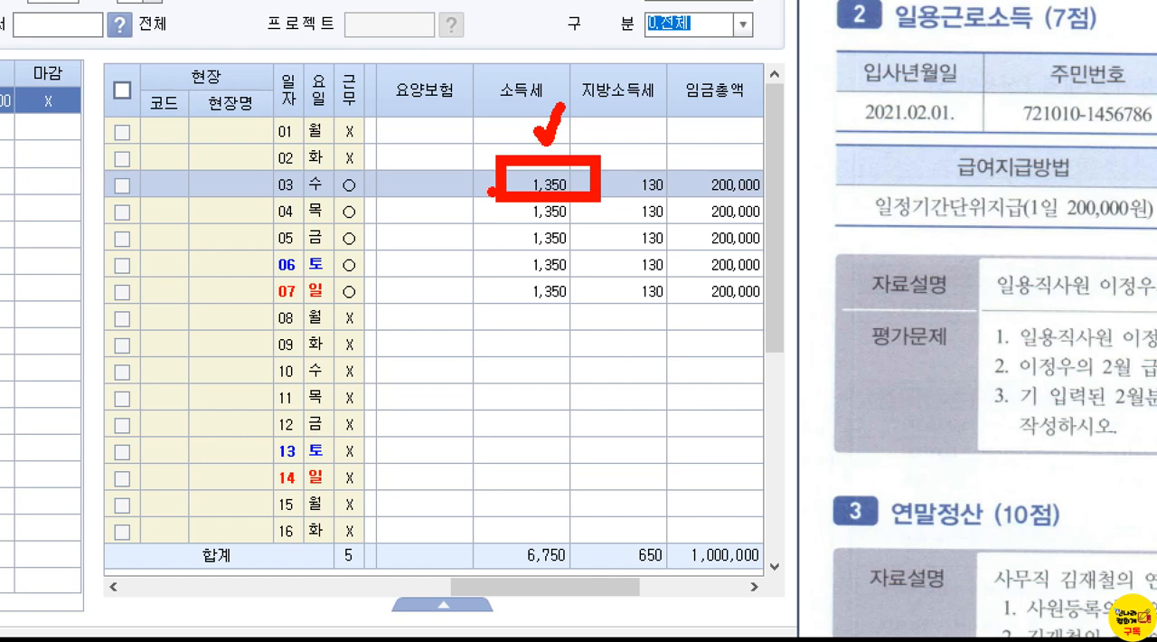
mouse_move(429, 171)
left_mouse_down()
mouse_move(441, 163)
mouse_move(385, 137)
mouse_move(400, 178)
mouse_move(481, 153)
mouse_move(456, 132)
mouse_move(520, 141)
mouse_move(500, 110)
left_mouse_up()
mouse_move(589, 105)
left_mouse_down()
mouse_move(580, 167)
mouse_move(620, 166)
left_mouse_up()
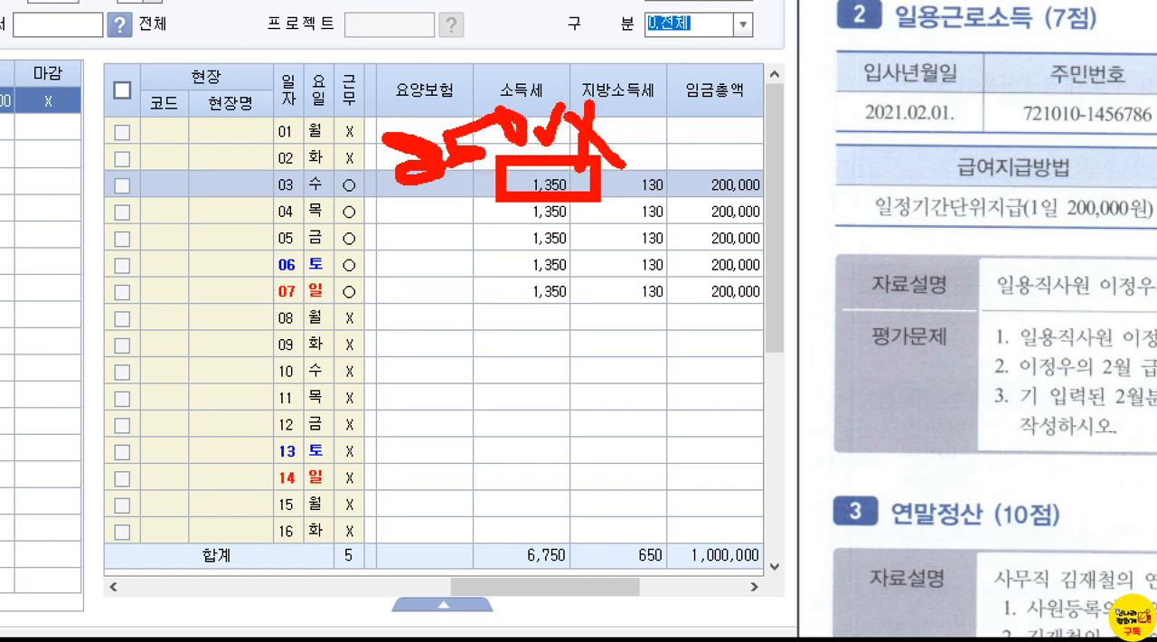
key("Escape")
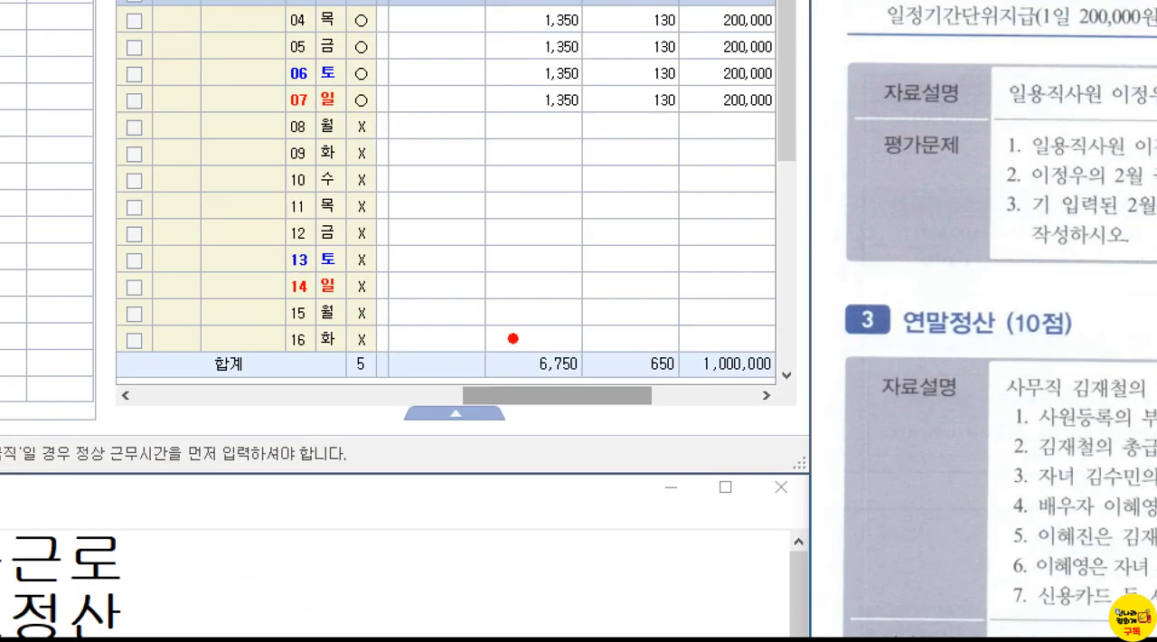
Step: Box the 소득세 total in the 합계 row with a check mark above it, and clear the marking
left_click_drag(508, 331, 592, 402)
left_click_drag(557, 271, 614, 255)
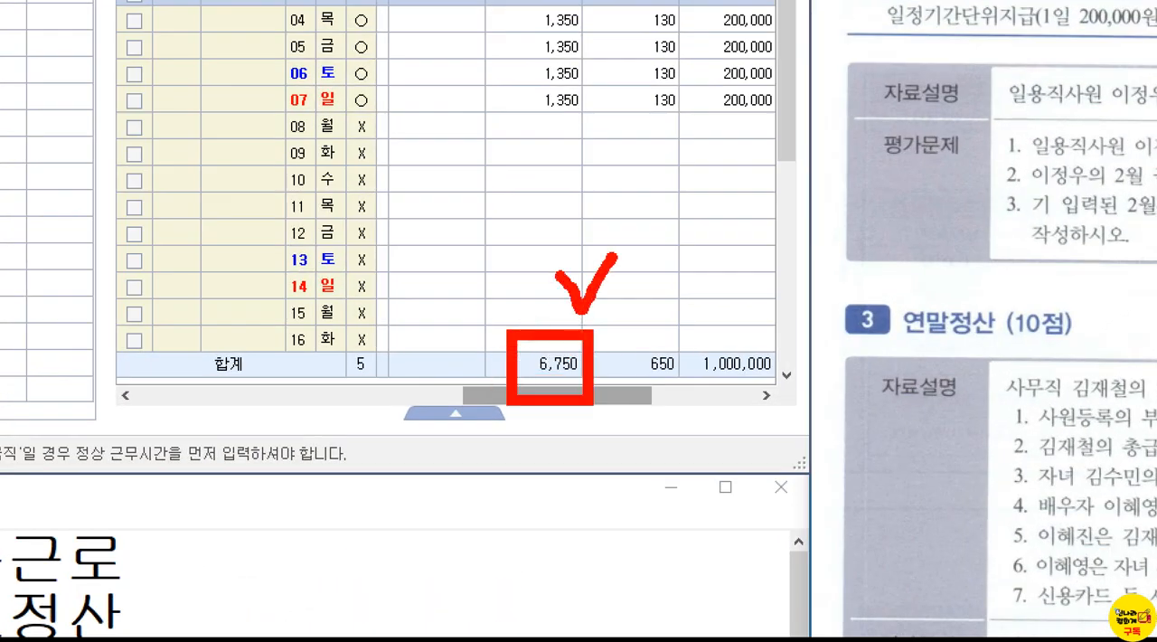
key("Escape")
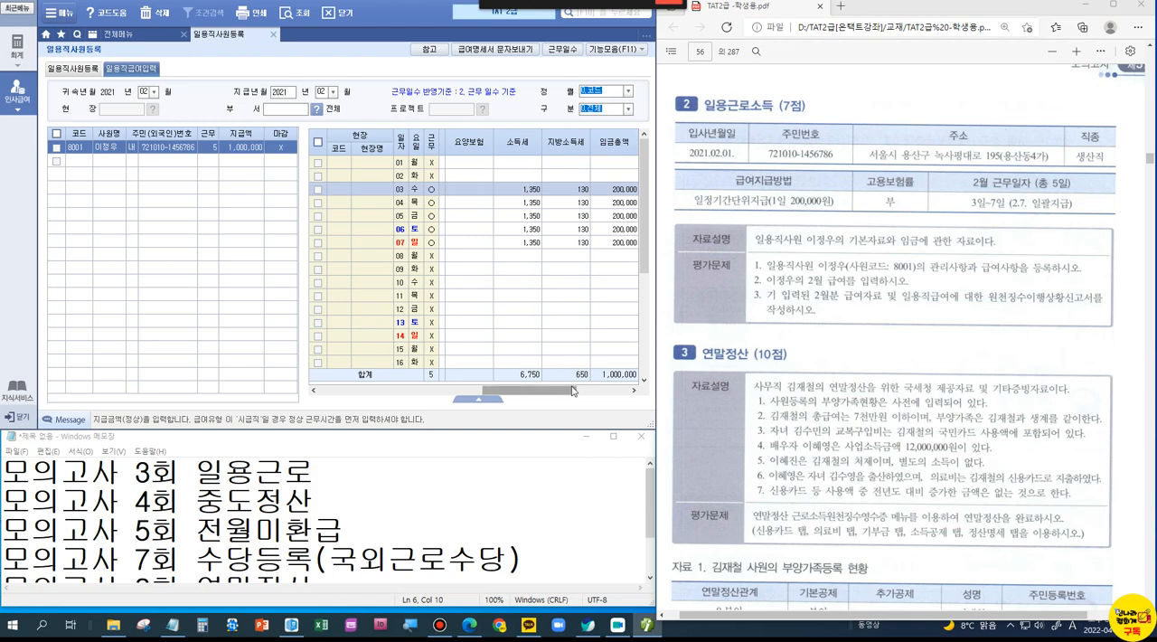
Step: Box 원천징수이행상황신고서 in item 3 of the problem's 평가문제, mark above it, and clear the marking
key("ctrl+1")
left_click(1039, 305)
left_click_drag(854, 261, 1139, 327)
mouse_move(922, 208)
left_mouse_down()
mouse_move(936, 229)
mouse_move(969, 212)
left_mouse_up()
key("Escape")
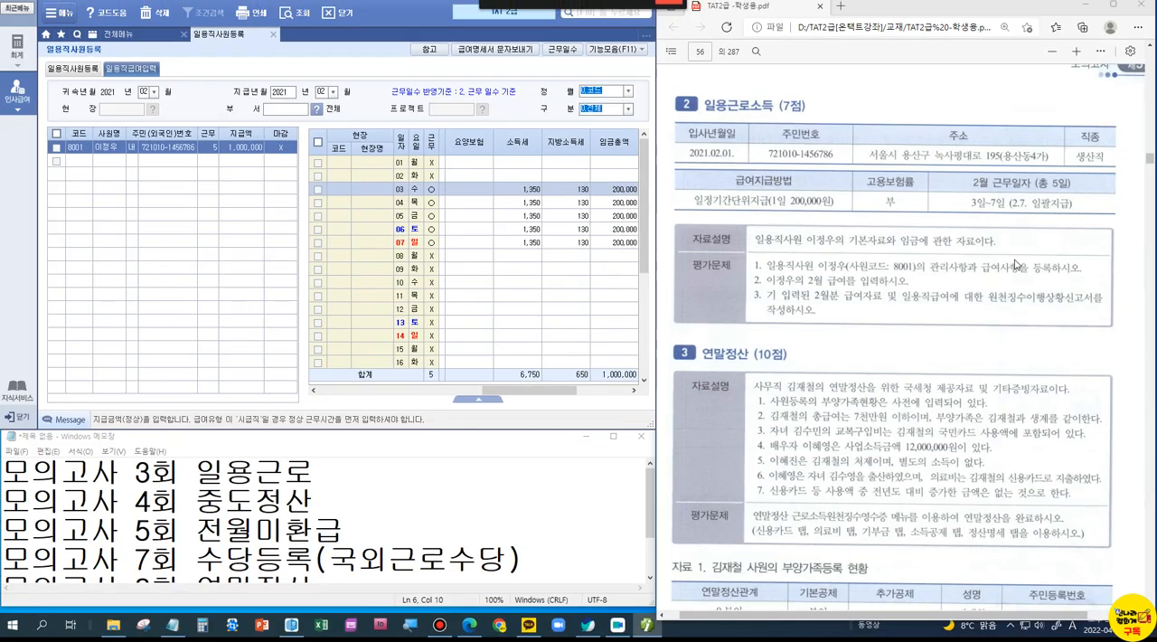
Step: Close 일용직사원등록, box the 원천징수이행상황신고서 entry under 근로소득관리, and clear the marking
left_click(274, 34)
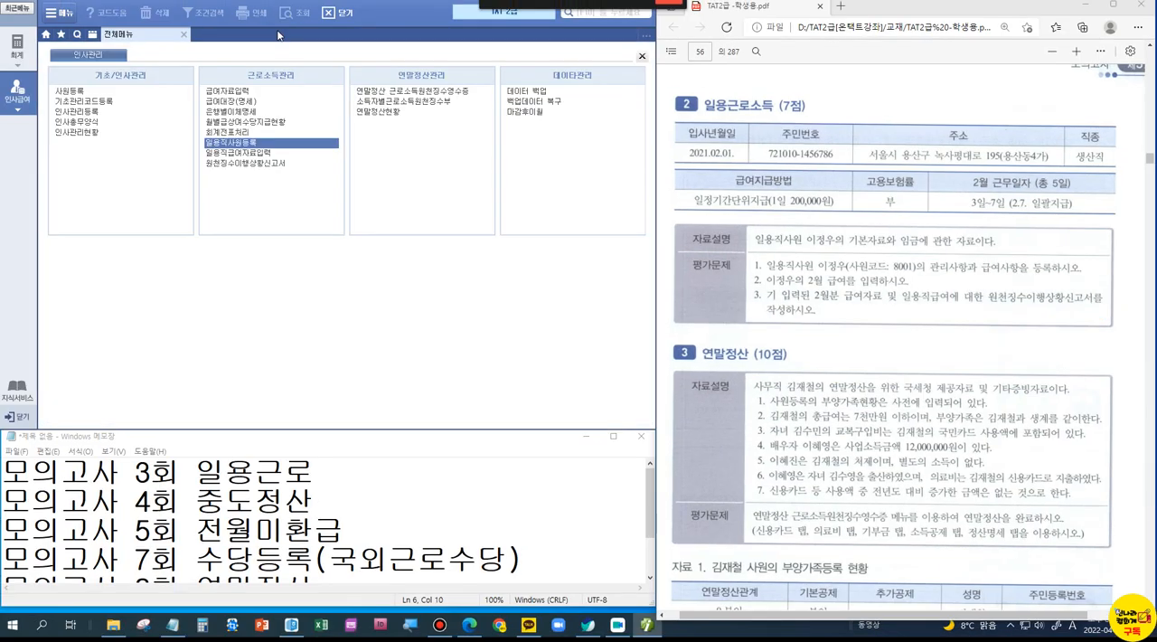
key("ctrl+1")
left_click(237, 163)
left_click_drag(161, 142, 362, 206)
key("Escape")
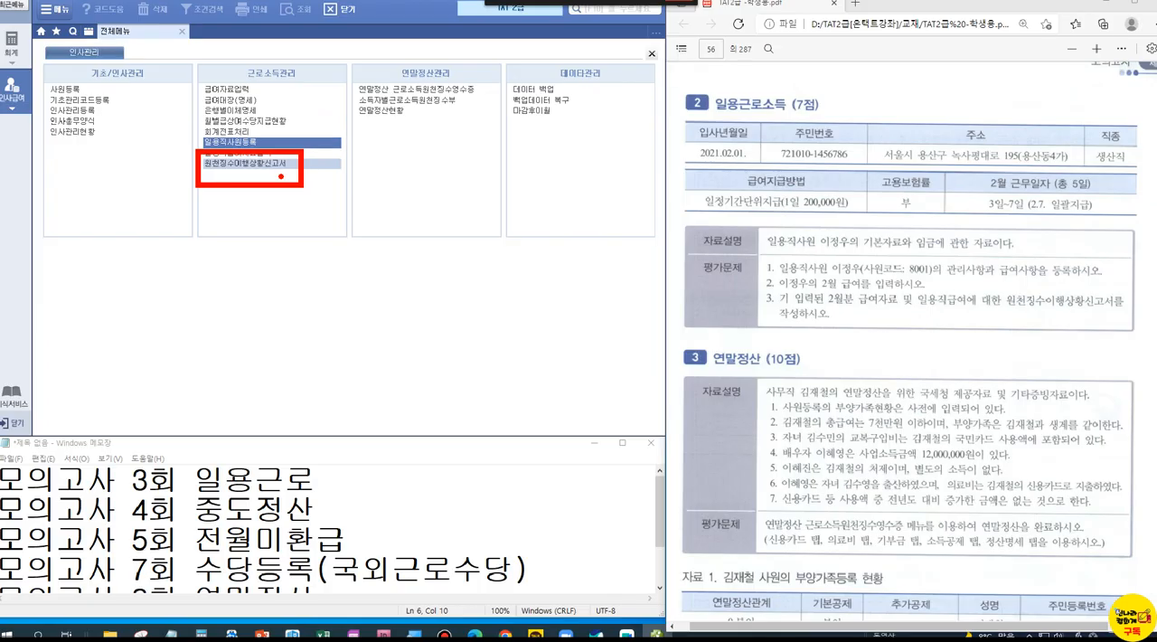
Step: Open 원천징수이행상황신고서 and load it for 귀속기간 and 지급기간 2021년 02월 ~ 02월 with 0.정기신고
left_click(250, 162)
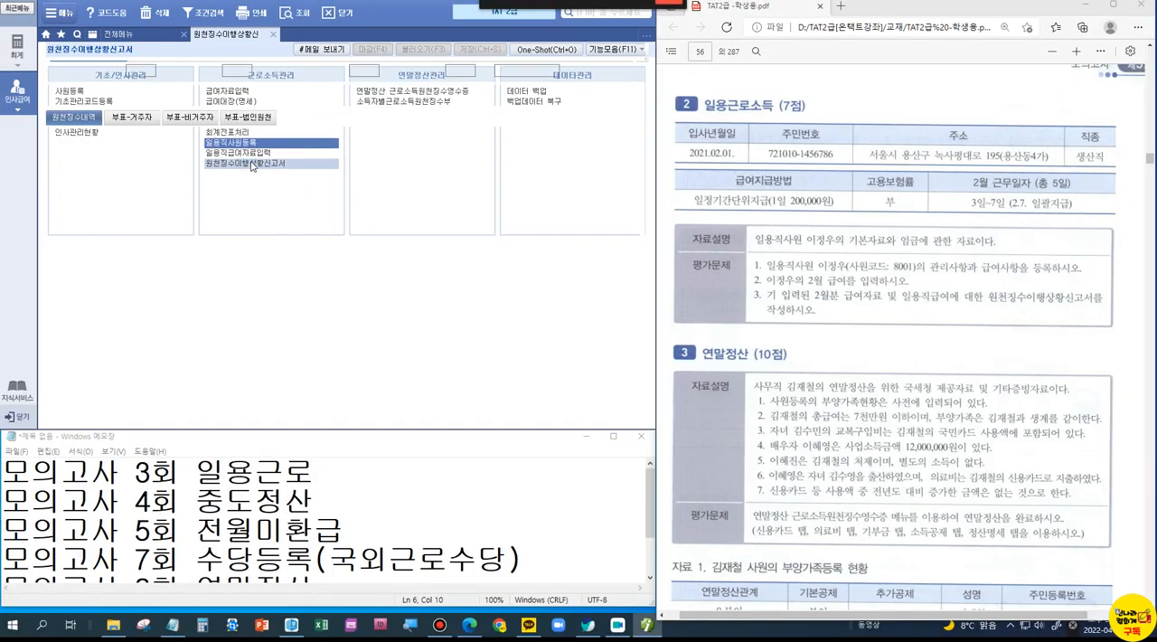
left_click(152, 73)
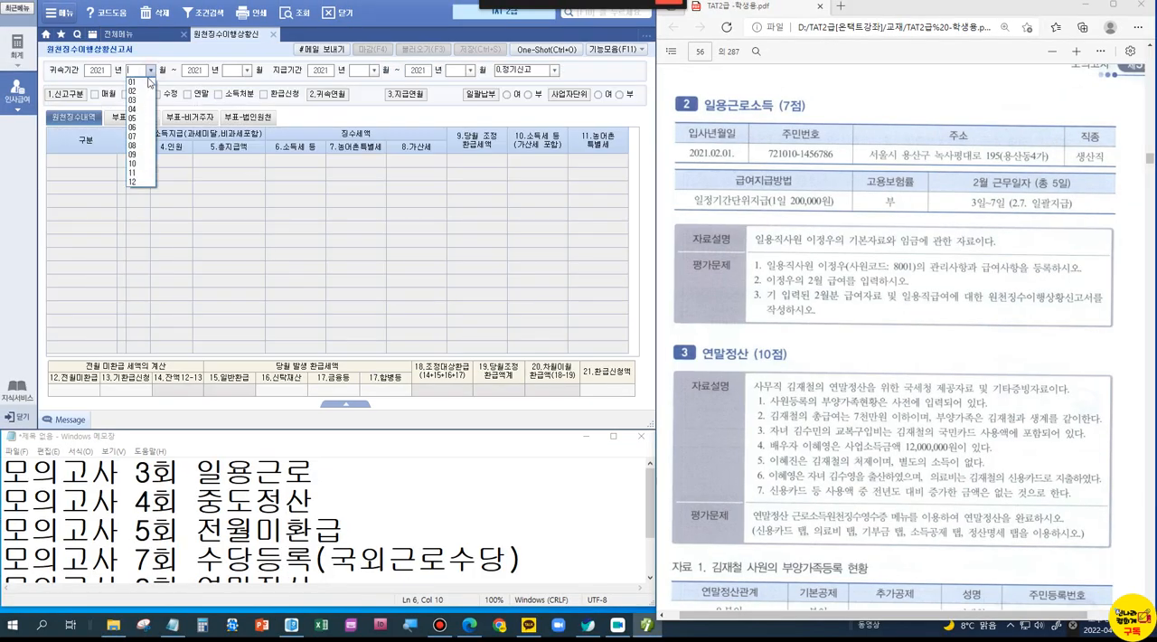
left_click(140, 95)
left_click(247, 72)
left_click(239, 96)
left_click(374, 71)
left_click(367, 93)
left_click(470, 70)
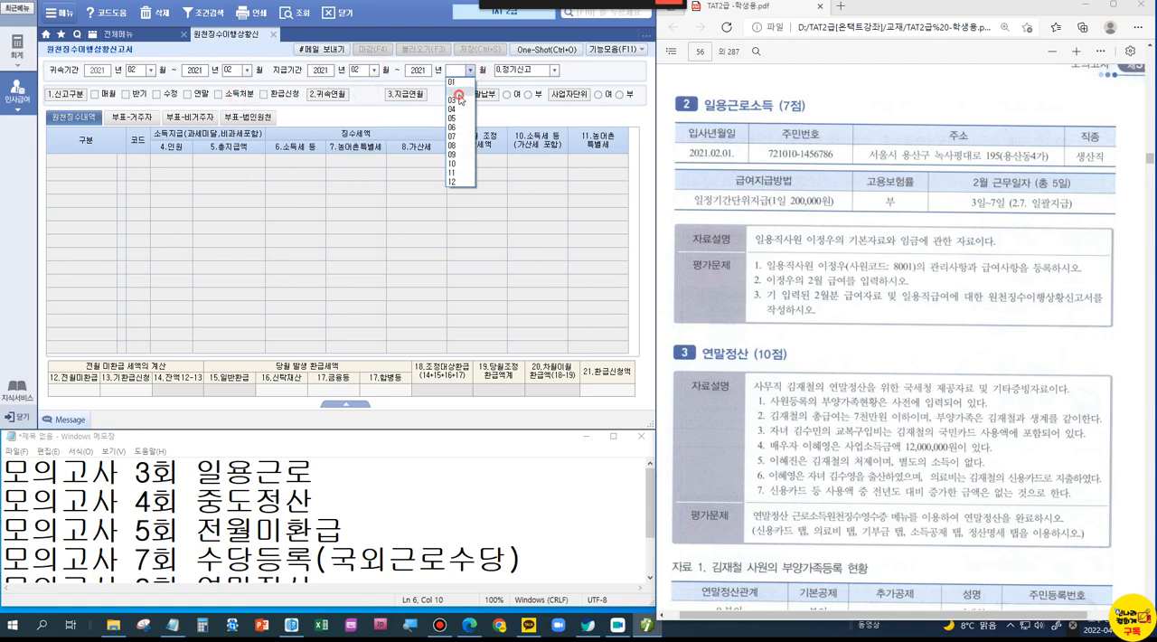
left_click(460, 92)
key("Return")
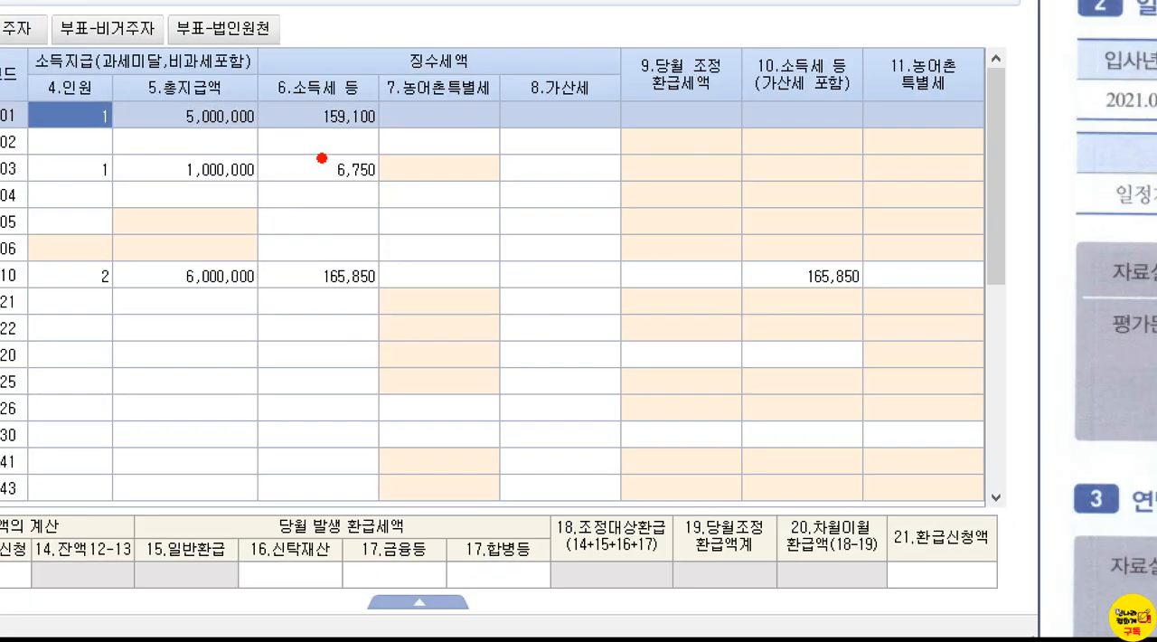
Step: Box the 소득세 등 amount in the 일용근로 A03 row with a check mark, and clear the marking
left_click_drag(290, 176, 337, 198)
mouse_move(391, 139)
left_mouse_down()
mouse_move(401, 147)
mouse_move(420, 116)
left_mouse_up()
key("Escape")
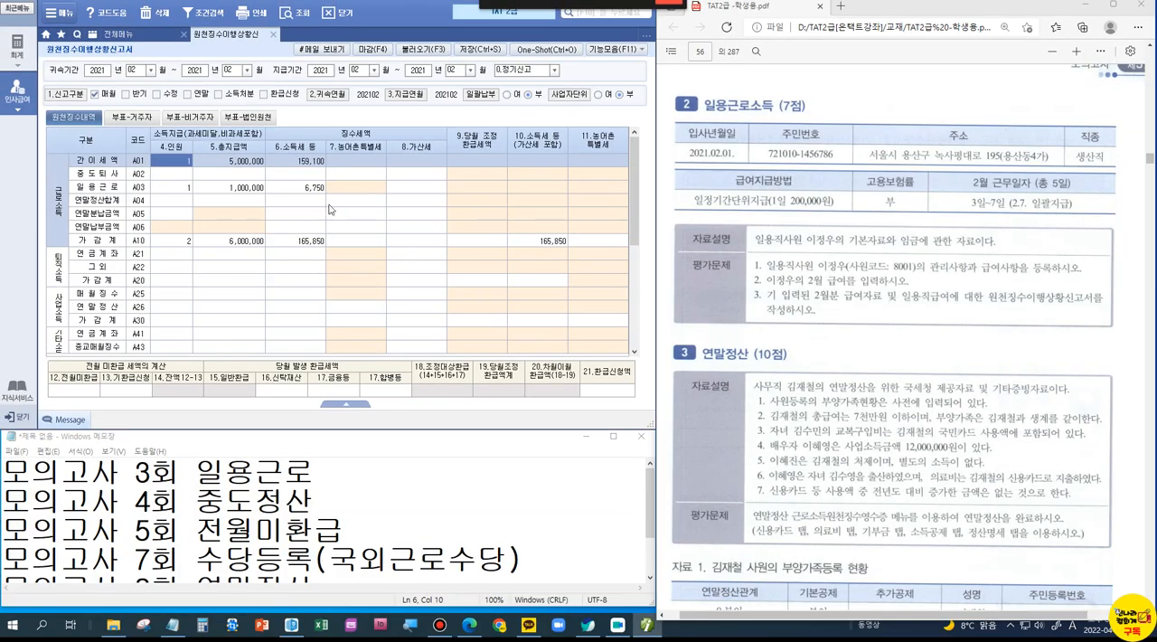
Step: Close the 원천징수이행상황신고서 while saving its data, and bring the 연말정산 (10점) problem into view
left_click(274, 35)
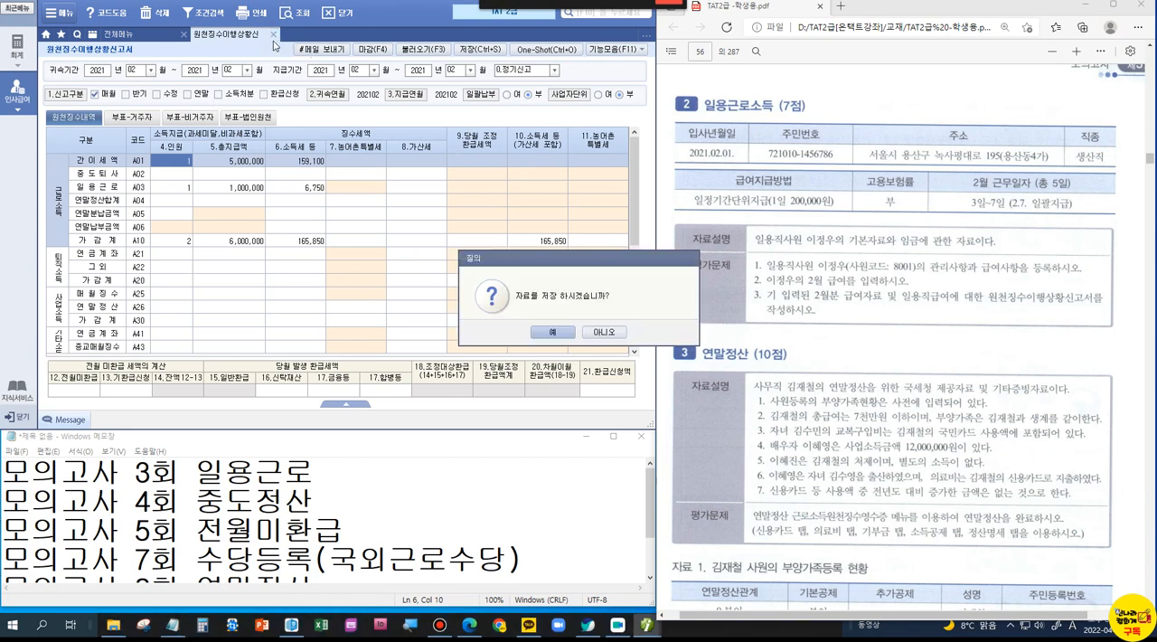
left_click(553, 333)
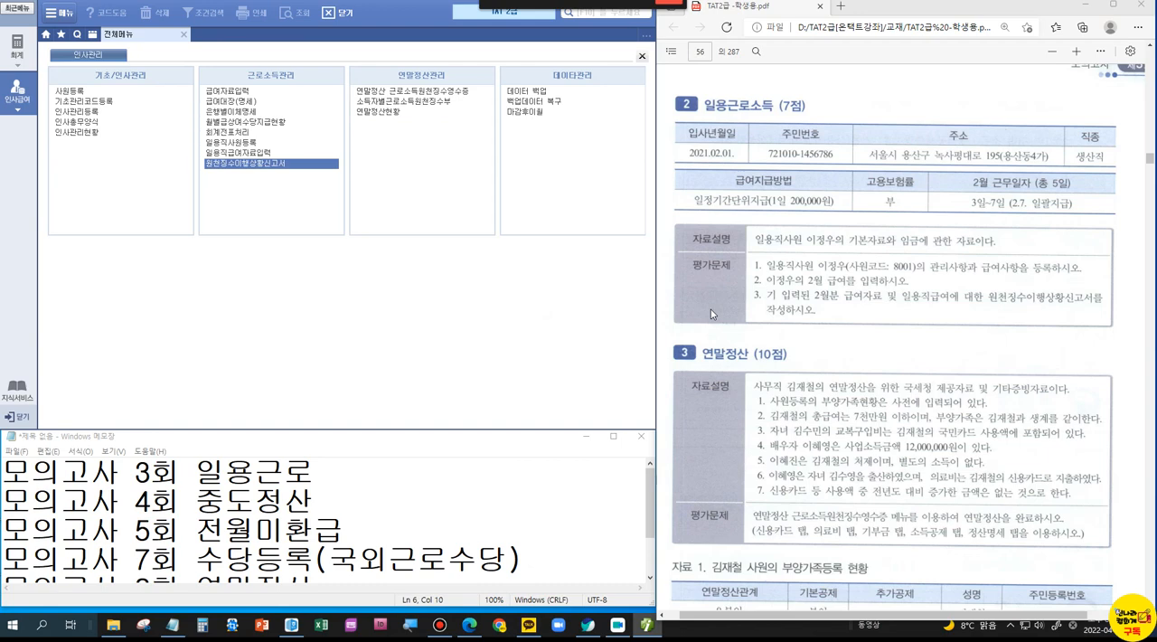
scroll(875, 427, "down", 3)
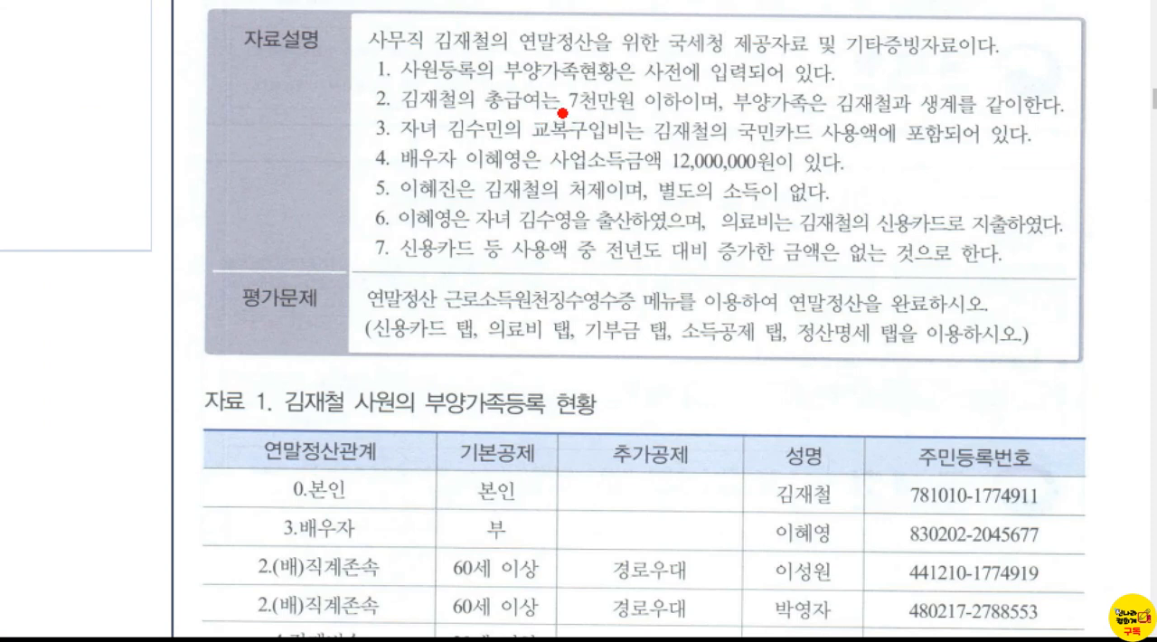
Step: Box 7천만원 이하 in note 2 and 출산하였으며 in note 6 of the 연말정산 problem, each with a check mark
mouse_move(560, 75)
left_mouse_down()
mouse_move(649, 116)
mouse_move(721, 126)
left_mouse_up()
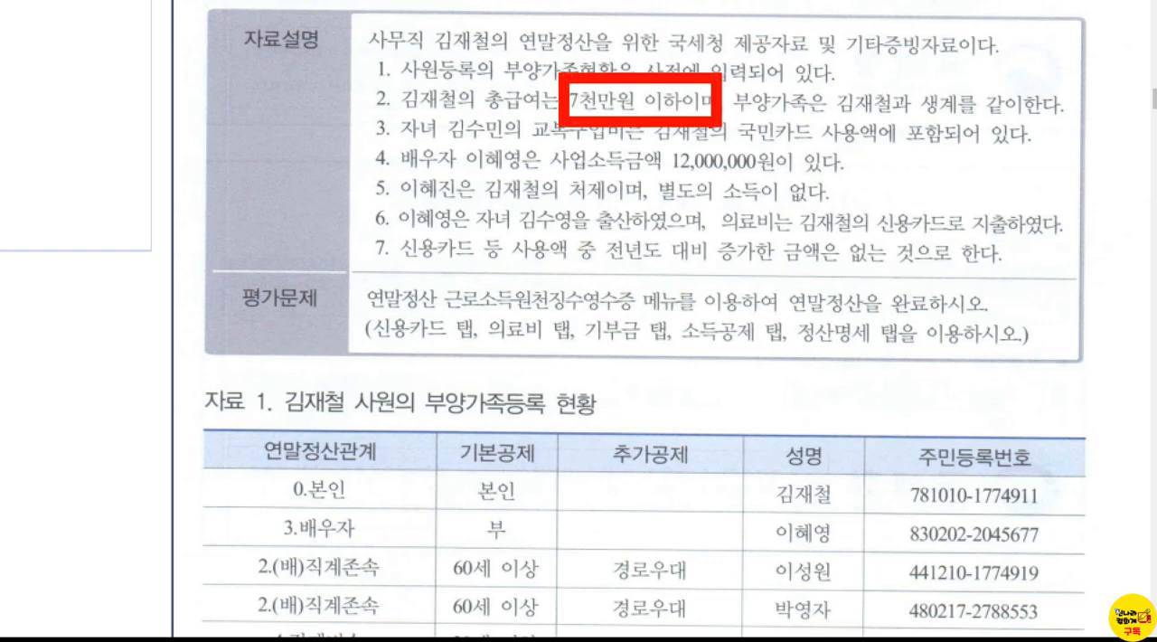
left_click_drag(511, 75, 558, 38)
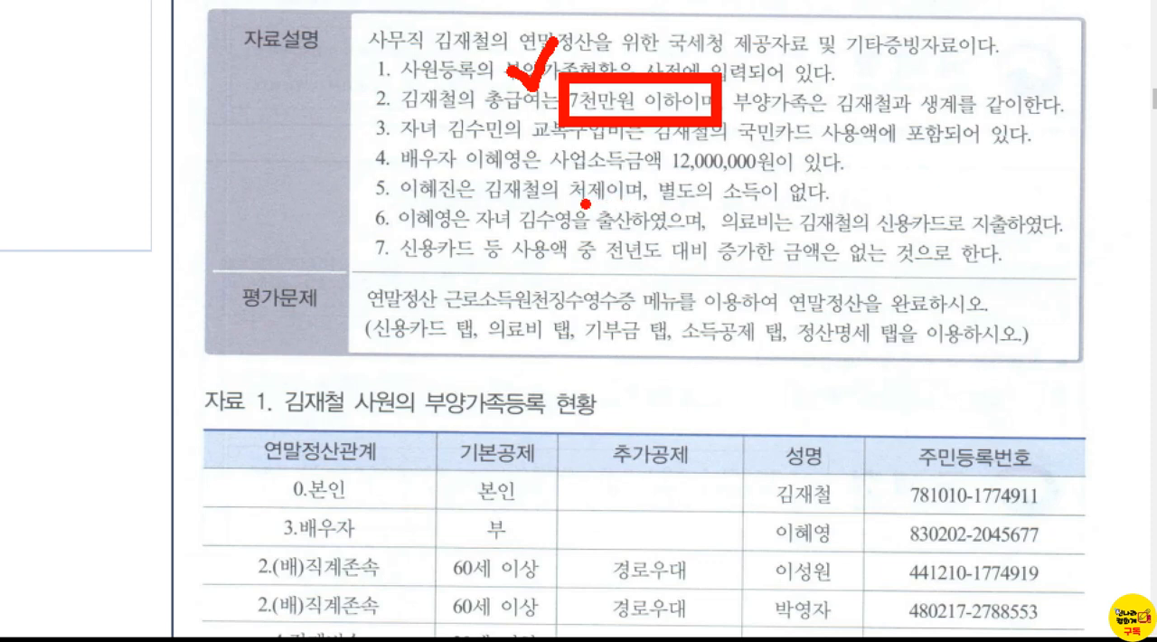
left_click_drag(573, 194, 687, 245)
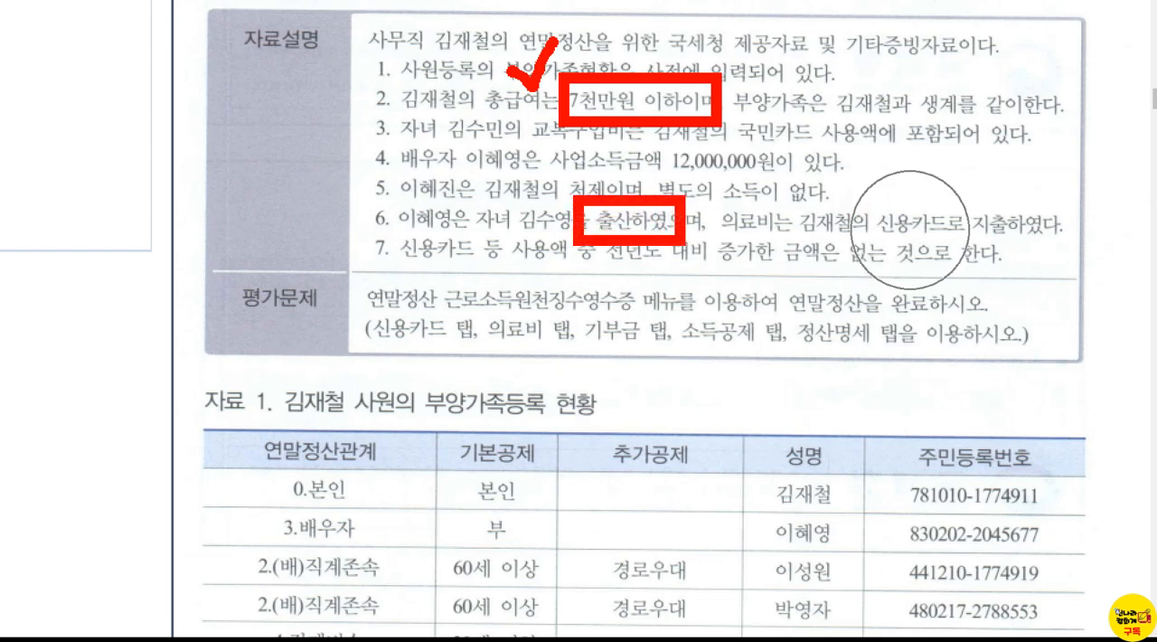
mouse_move(635, 179)
left_mouse_down()
mouse_move(649, 194)
mouse_move(679, 154)
left_mouse_up()
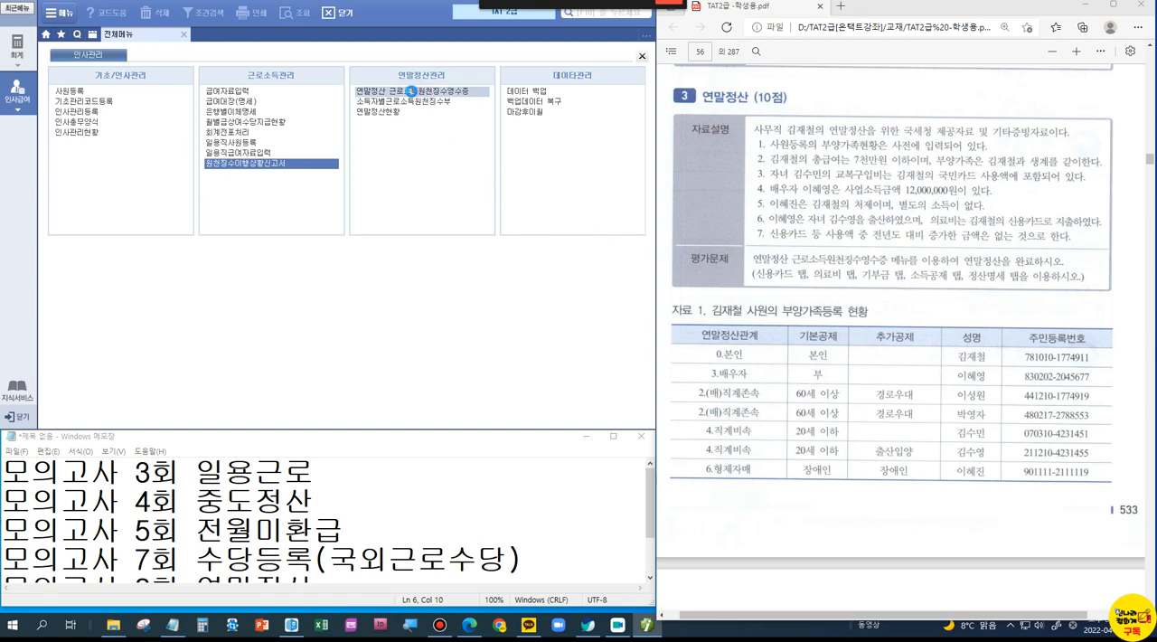
Step: Open 연말정산 근로소득원천징수영수증 and load the office employee named in the problem
left_click(412, 91)
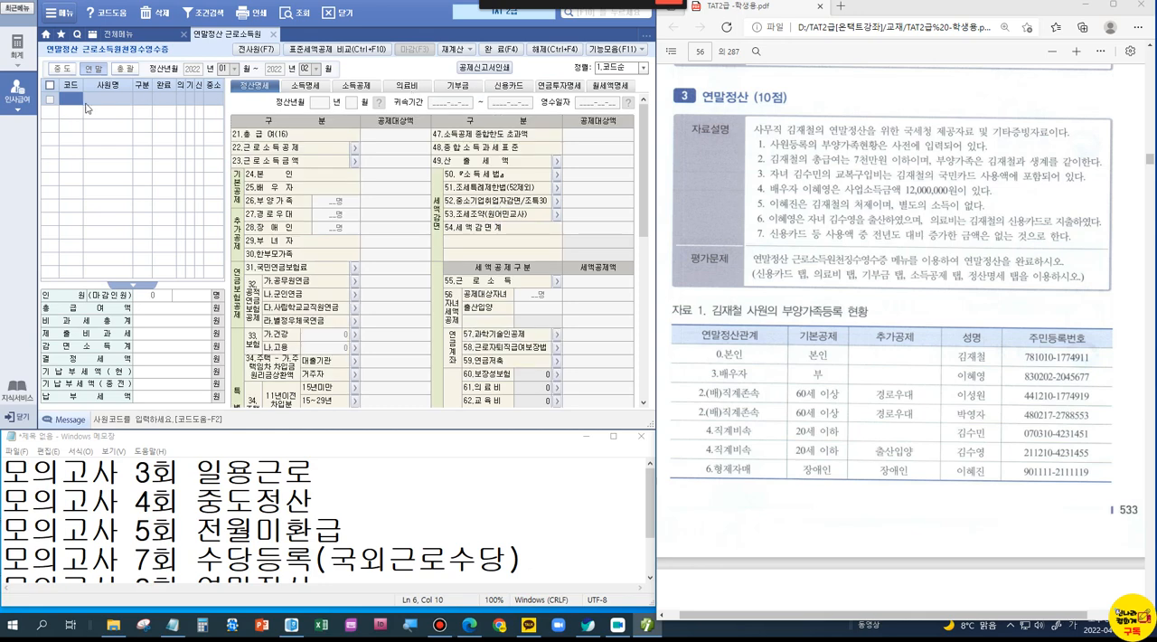
double_click(67, 99)
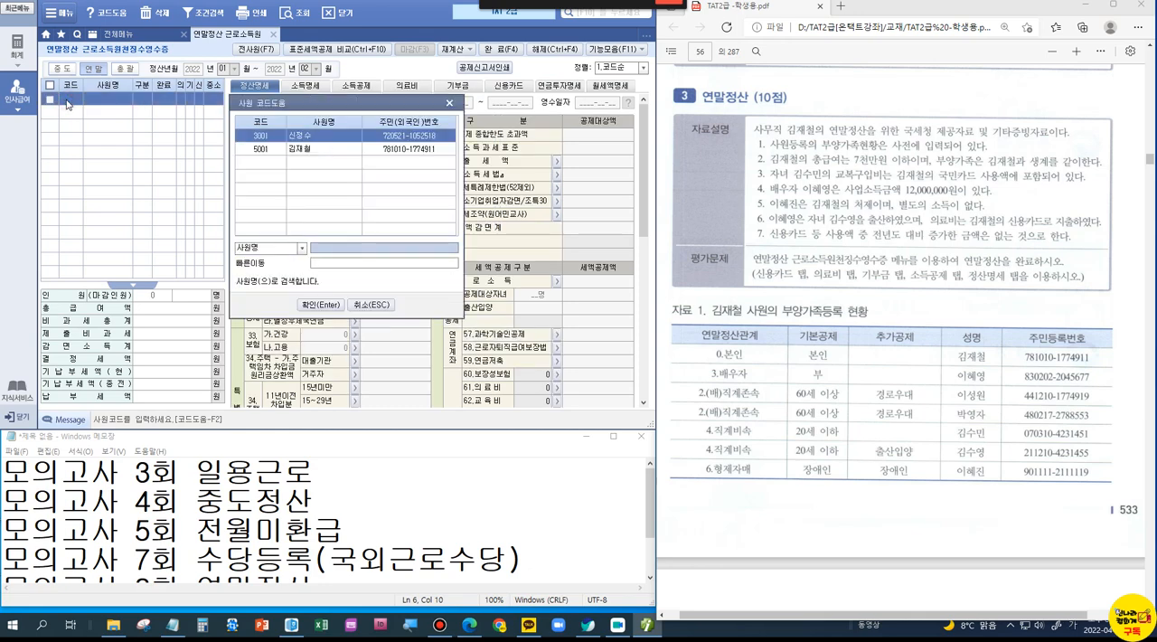
double_click(288, 150)
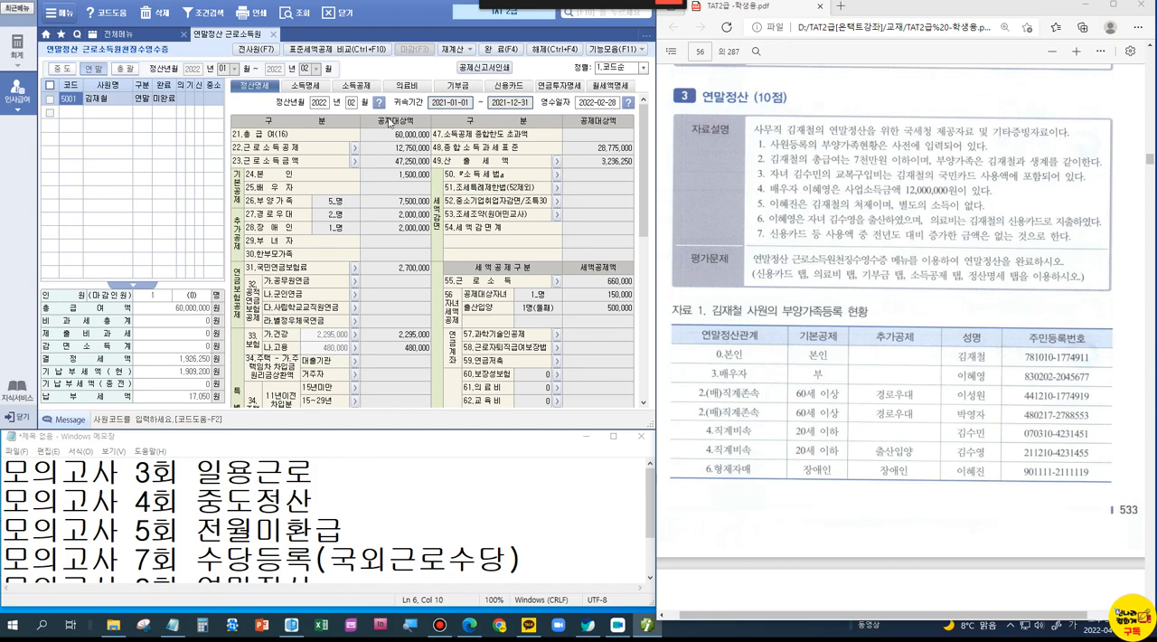
Step: Box the 총급여 amount in 정산명세 with a check mark, and clear the marking
key("ctrl+1")
left_click(397, 138)
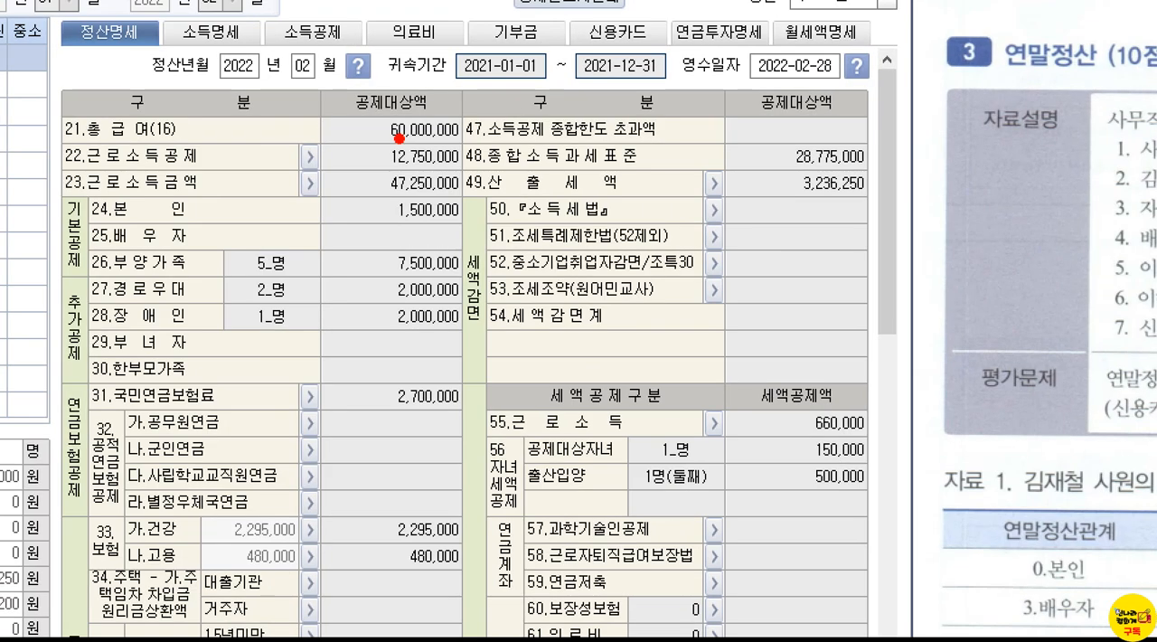
left_click_drag(330, 93, 472, 152)
mouse_move(428, 69)
left_mouse_down()
mouse_move(441, 84)
mouse_move(468, 42)
left_mouse_up()
key("Escape")
Step: Look through the 국세청 deduction documents in 자료 2, and mark the list of required sections in 평가문제
scroll(926, 303, "down", 10)
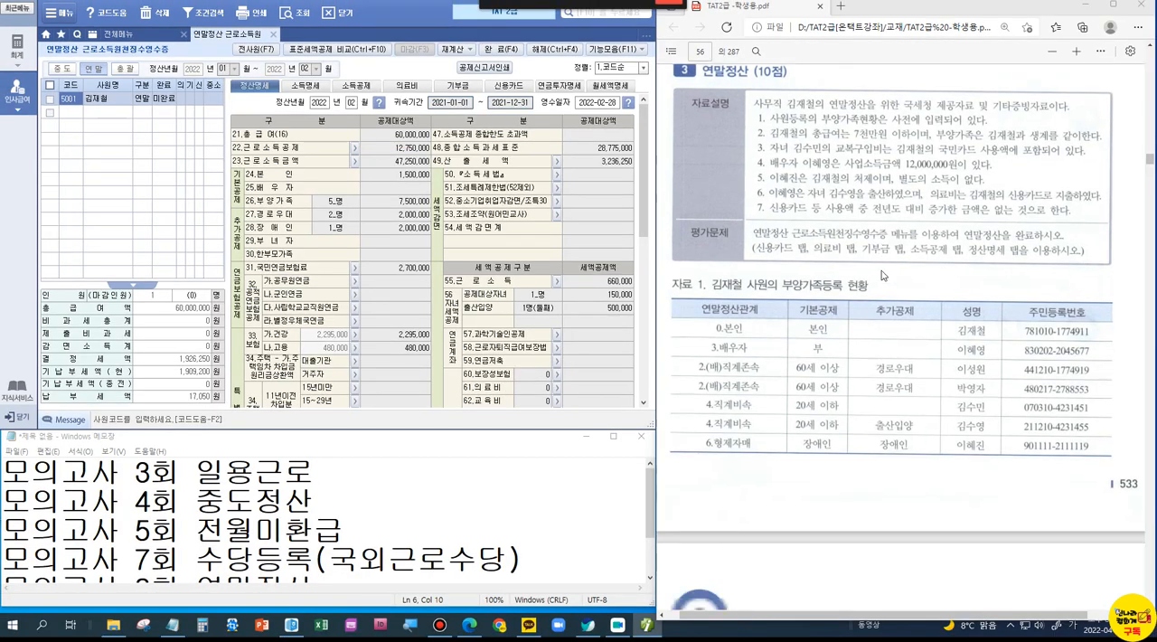
scroll(882, 274, "down", 15)
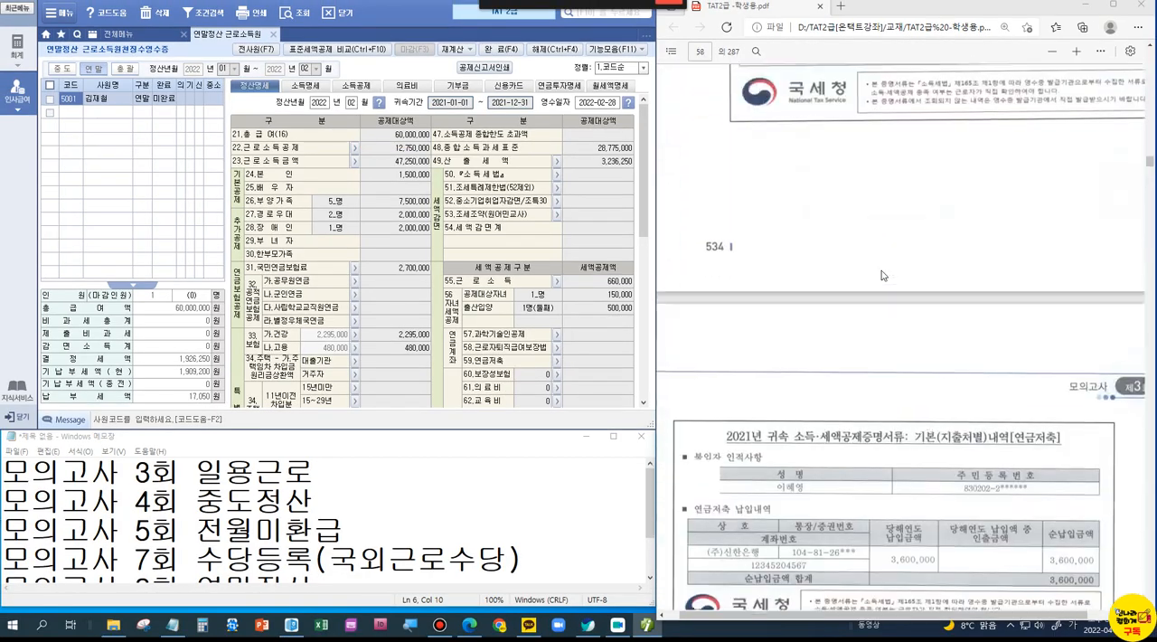
scroll(882, 275, "down", 10)
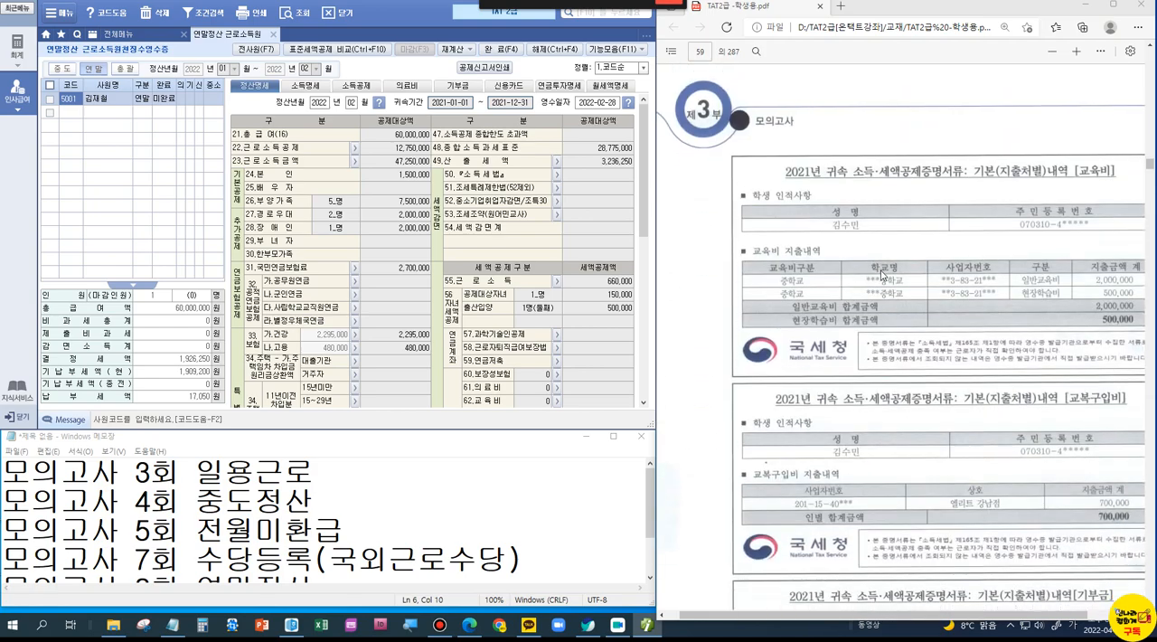
scroll(882, 275, "up", 15)
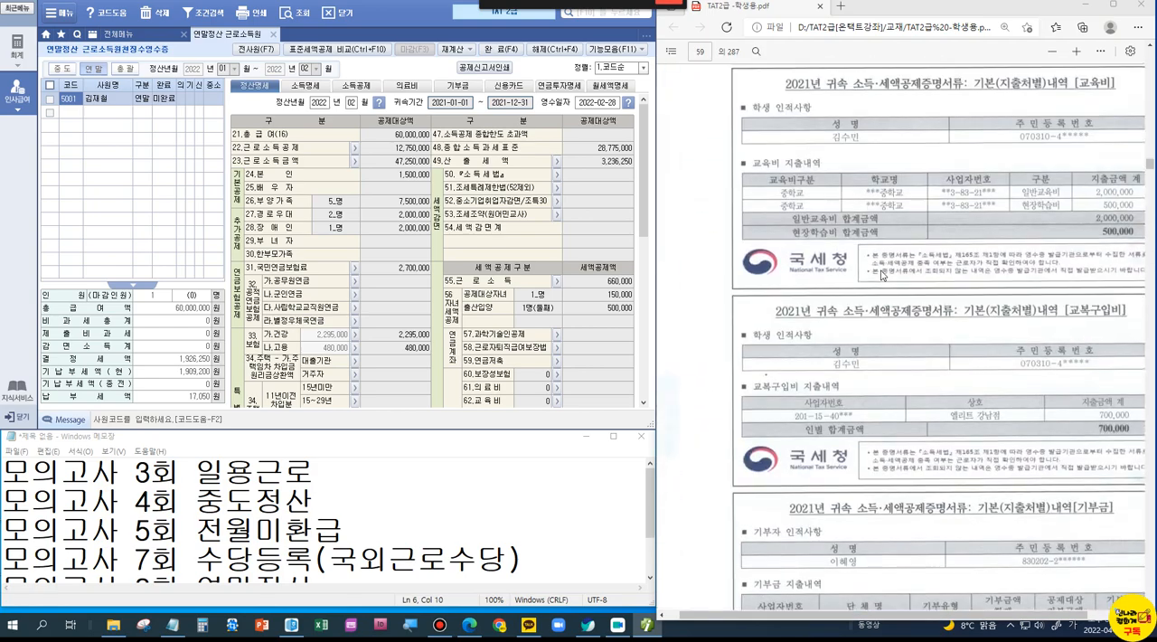
scroll(882, 275, "up", 8)
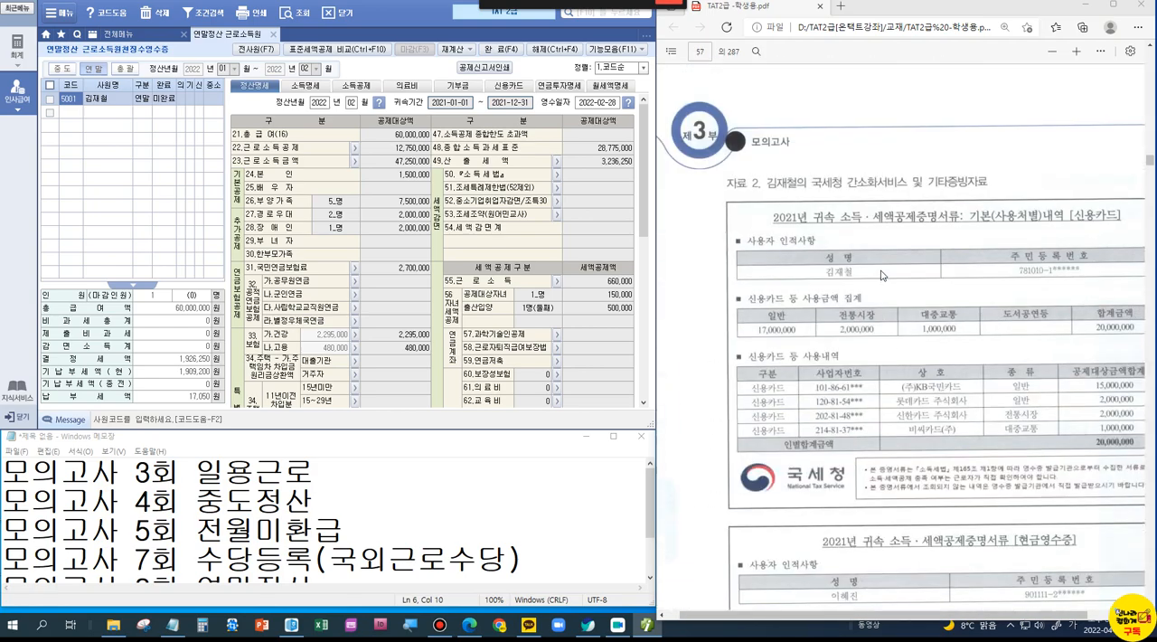
scroll(882, 275, "up", 2)
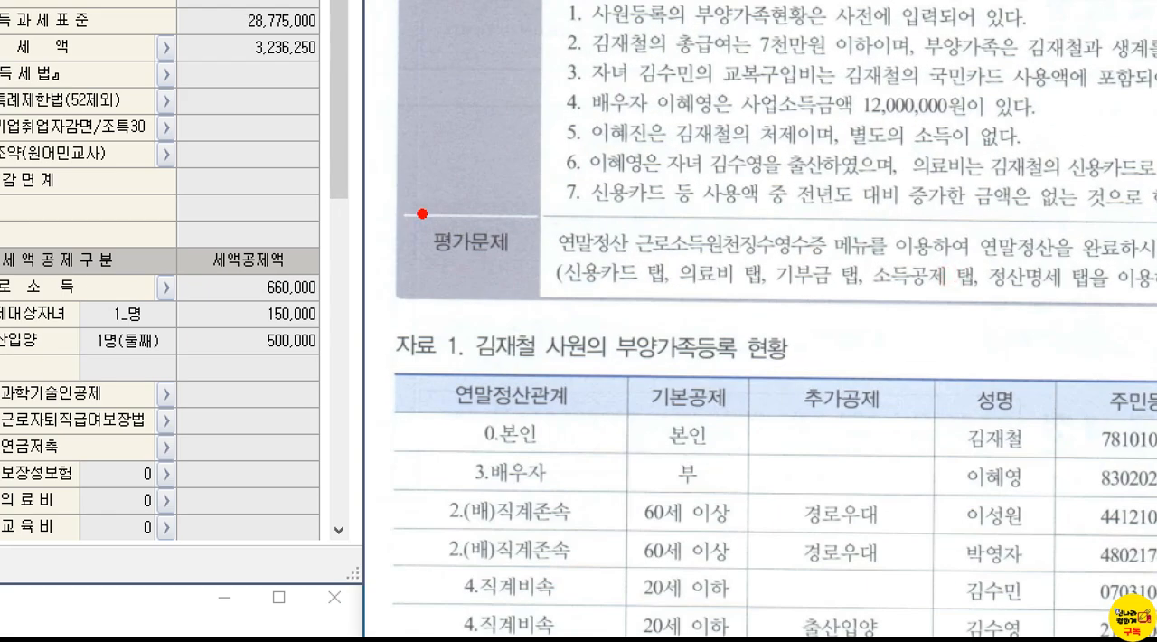
left_click_drag(627, 236, 893, 302)
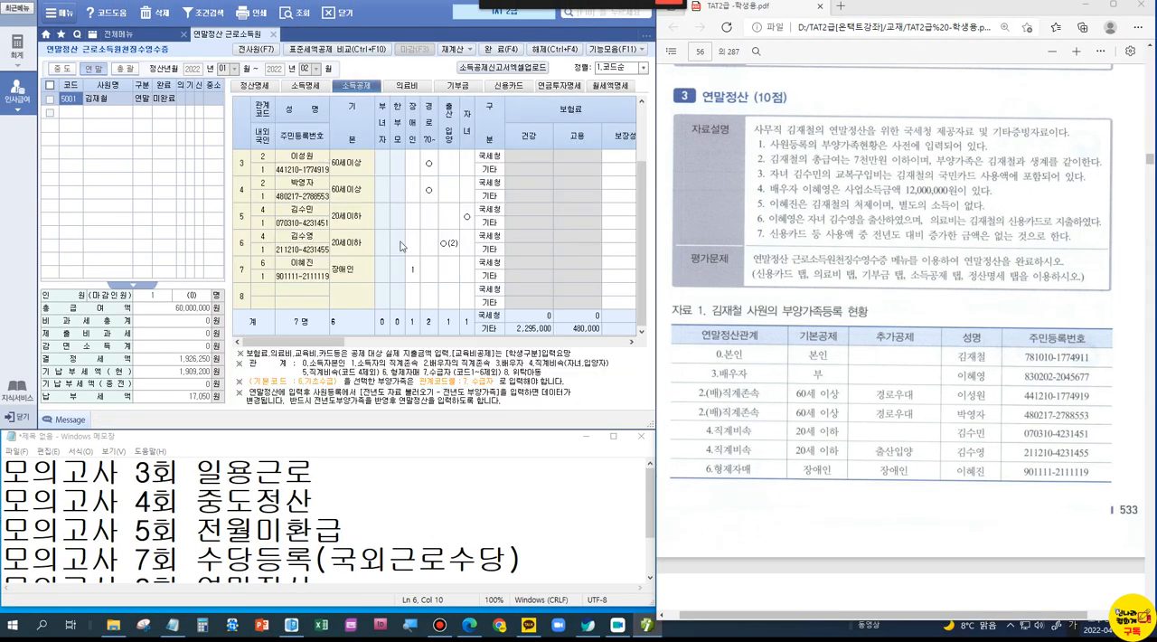
Step: Open the 신용카드 section beside the 신용카드 certificate, and box the certificate's 일반, 전통시장 and 대중교통 amounts
scroll(896, 262, "down", 5)
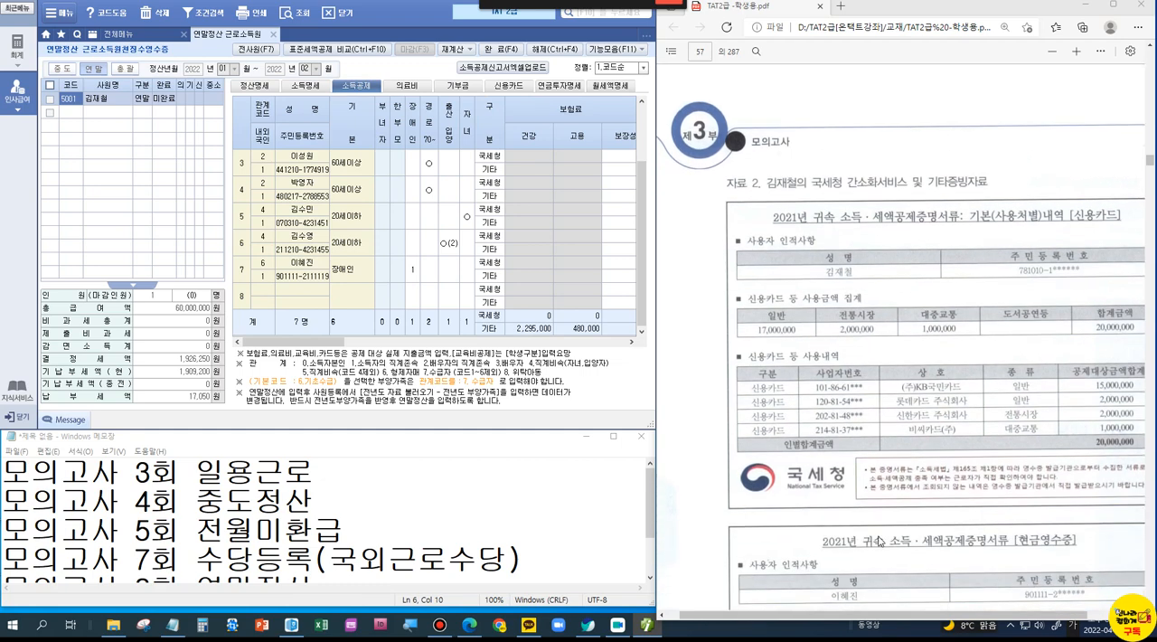
left_click_drag(877, 616, 915, 622)
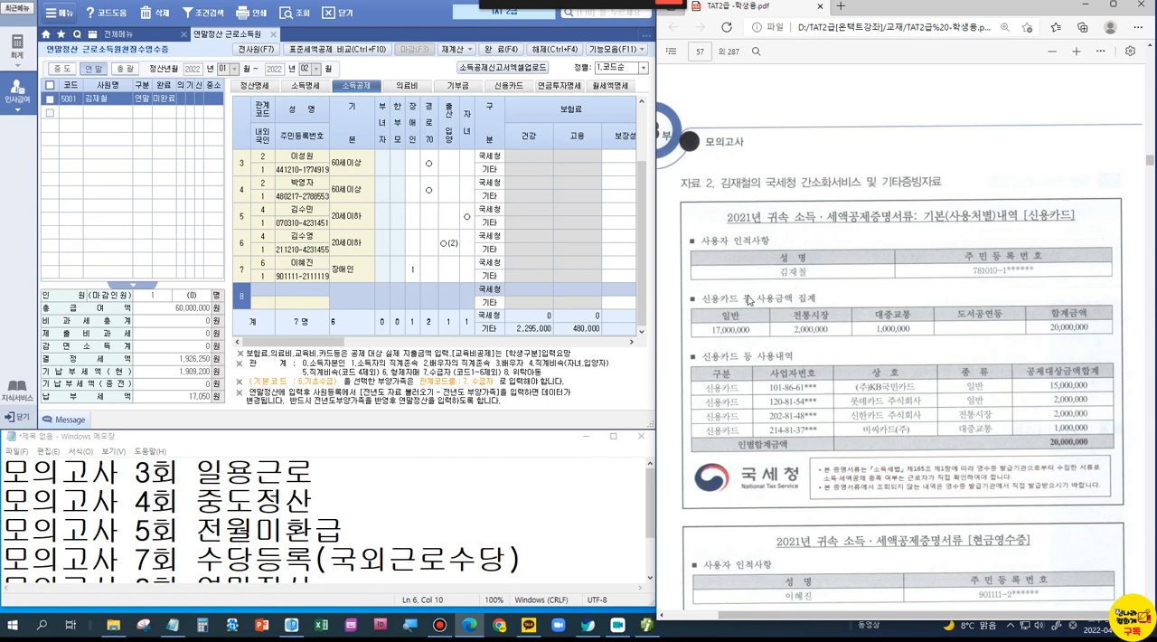
left_click(509, 91)
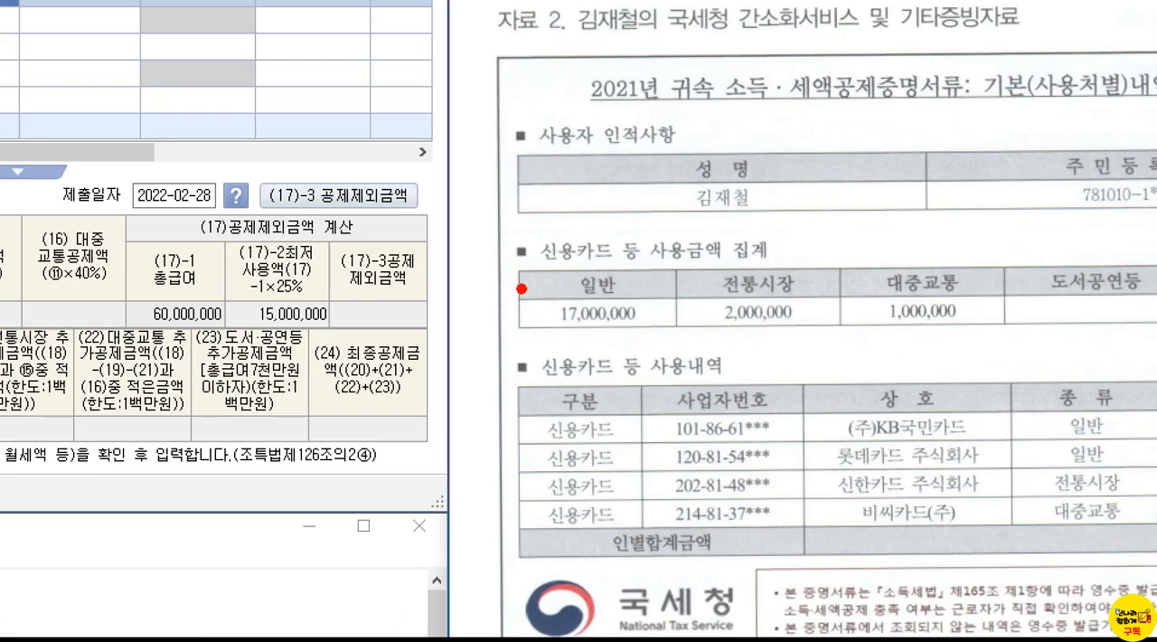
left_click_drag(691, 270, 785, 320)
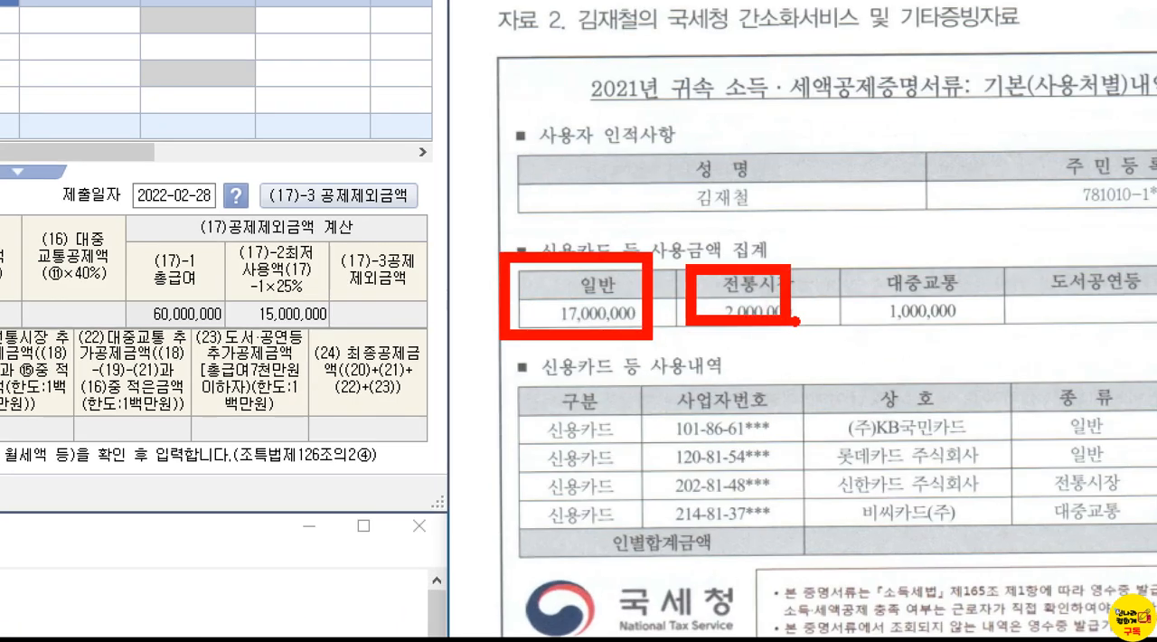
left_click_drag(847, 245, 967, 358)
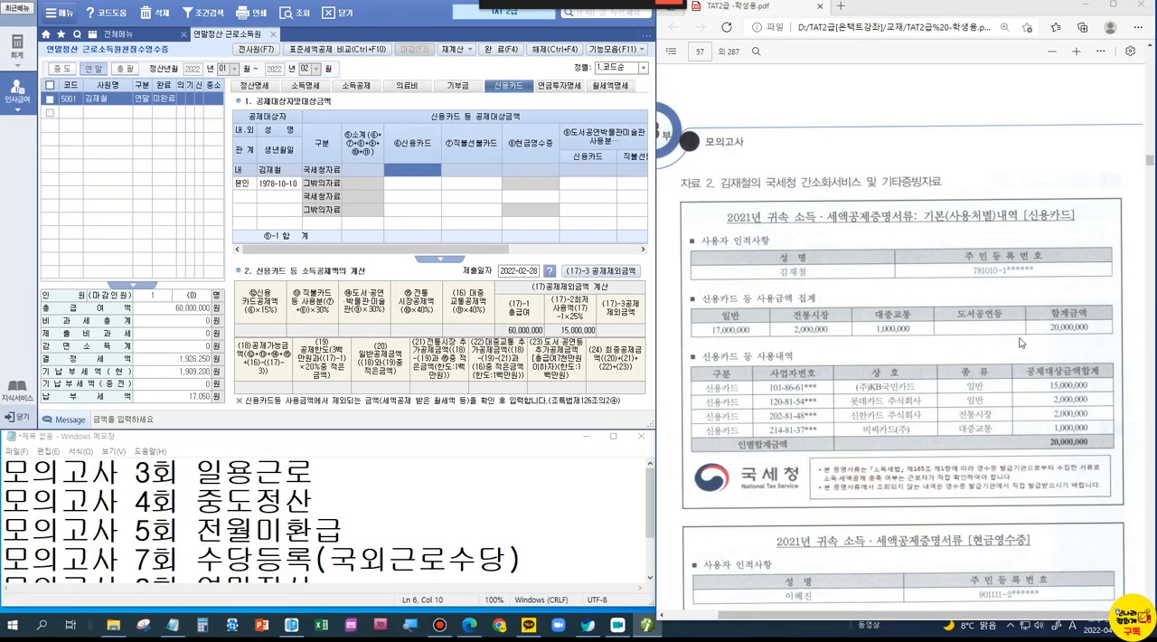
Step: Underline 국민카드 사용액 and 교복구입비 in note 3 of the problem and add check strokes above that line
scroll(1021, 342, "up", 10)
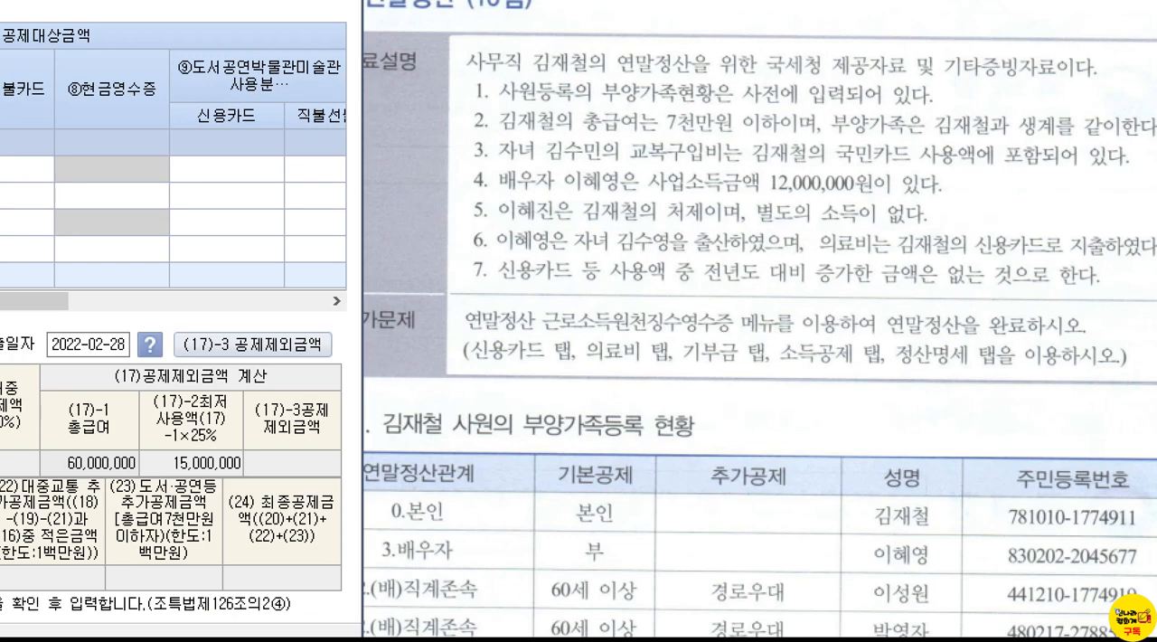
left_click_drag(872, 166, 963, 175)
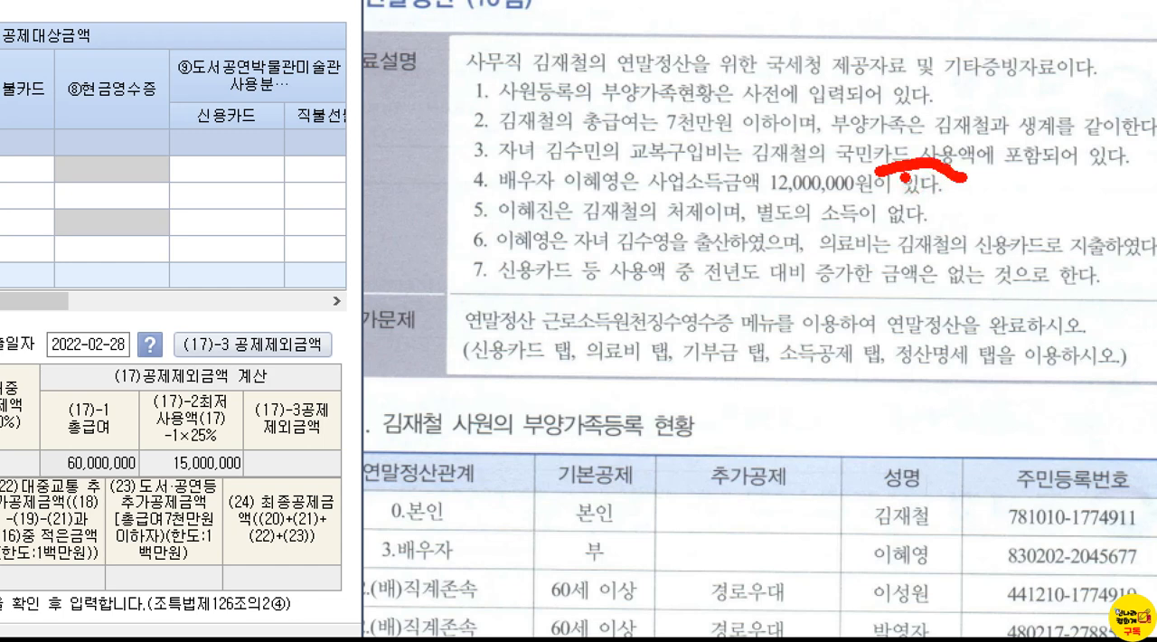
left_click_drag(613, 168, 720, 168)
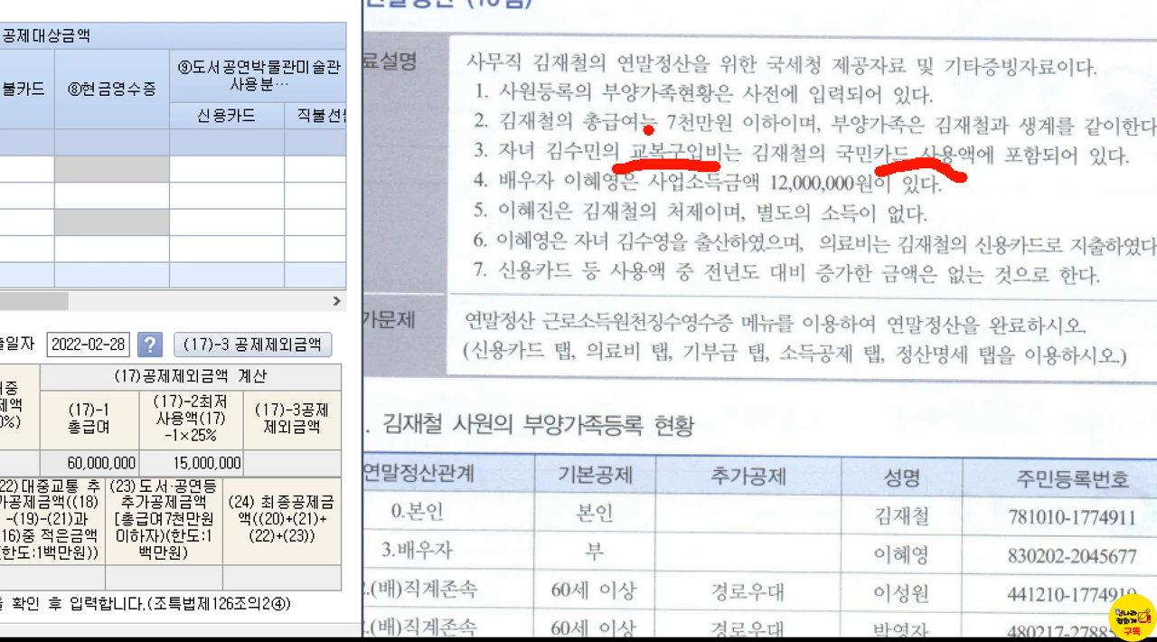
mouse_move(649, 129)
left_mouse_down()
mouse_move(664, 141)
mouse_move(680, 113)
left_mouse_up()
mouse_move(906, 117)
left_mouse_down()
mouse_move(936, 157)
mouse_move(924, 145)
left_mouse_up()
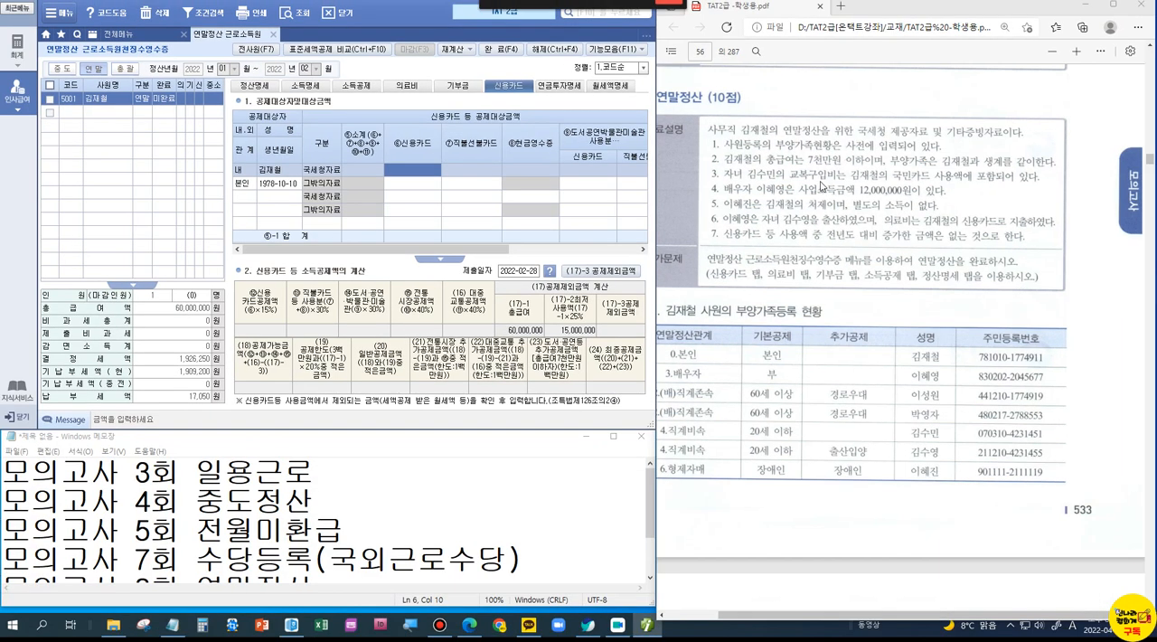
Step: Enter the employee's 국세청자료 card spending as 17,000,000 for 신용카드, 2,000,000 for 전통시장 and 1,000,000 for 대중교통
scroll(791, 366, "down", 10)
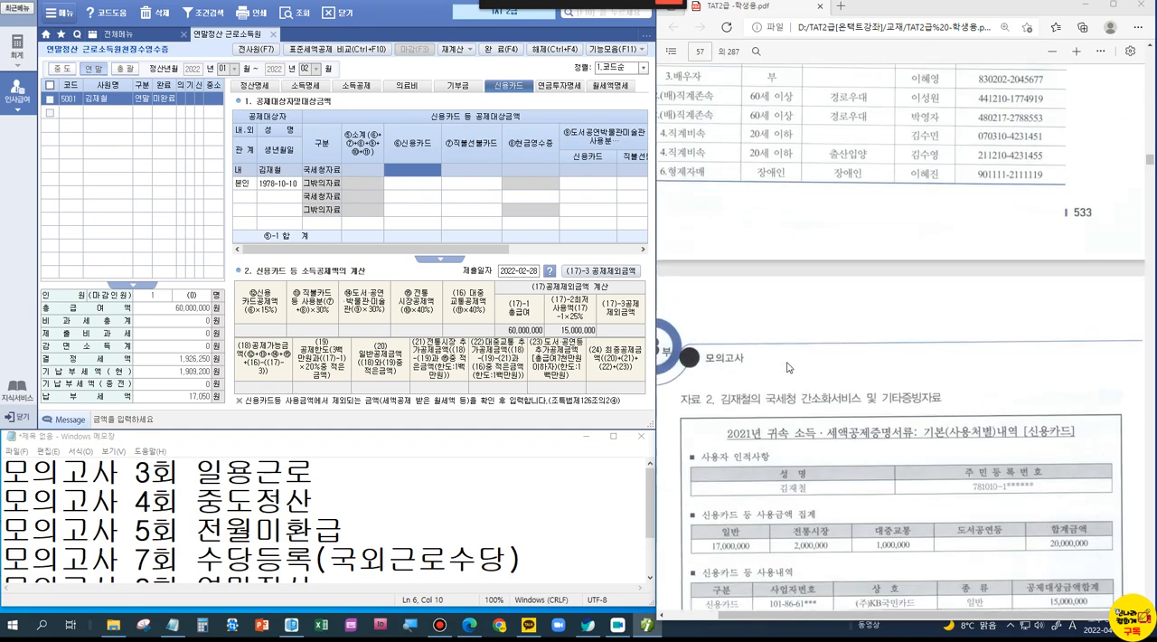
type("17000000")
key("Return")
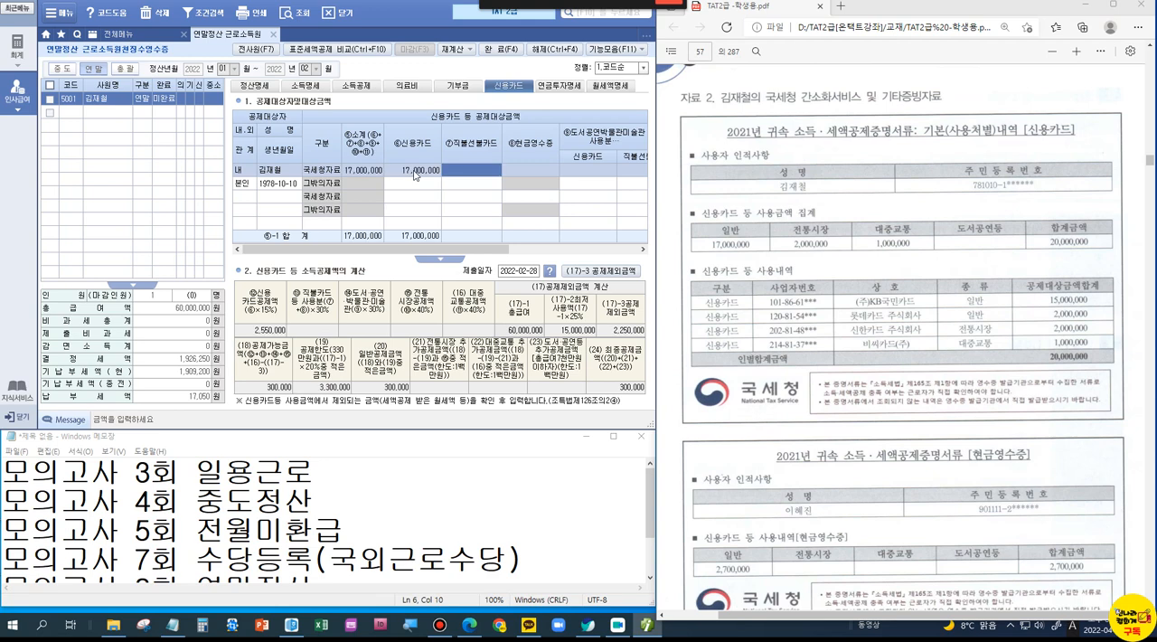
left_click_drag(437, 249, 585, 262)
left_click(576, 166)
type("2000000")
key("Return")
type("1000000")
key("Return")
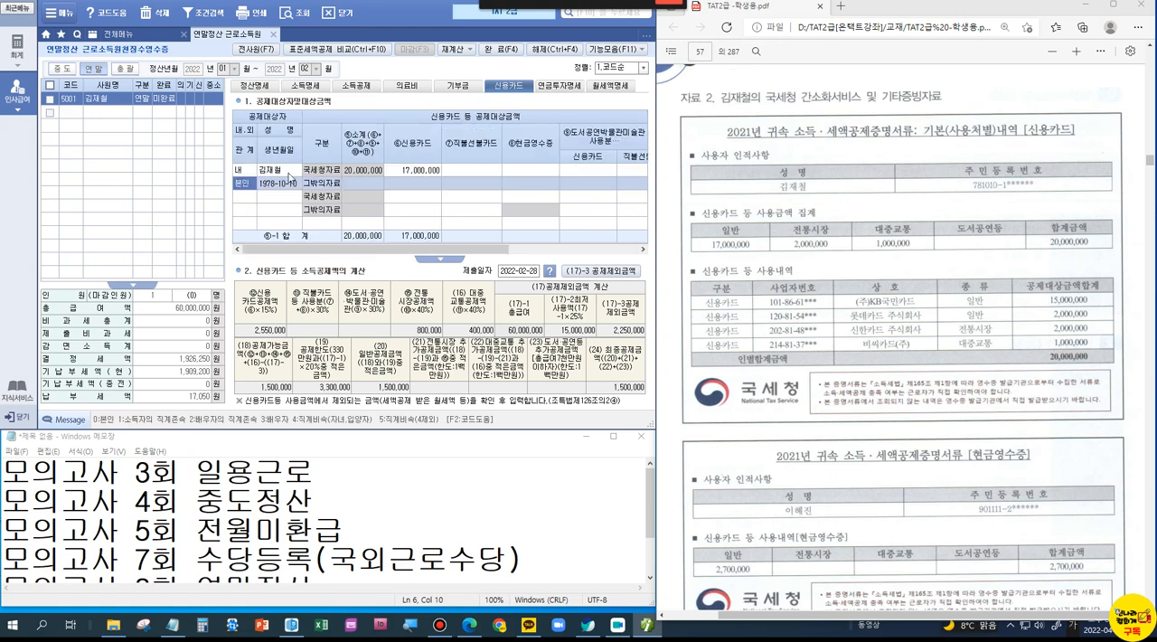
Step: Check the 기본공제 type of the 현금영수증 holder from the certificate in the 소득공제 dependents list
scroll(978, 302, "down", 3)
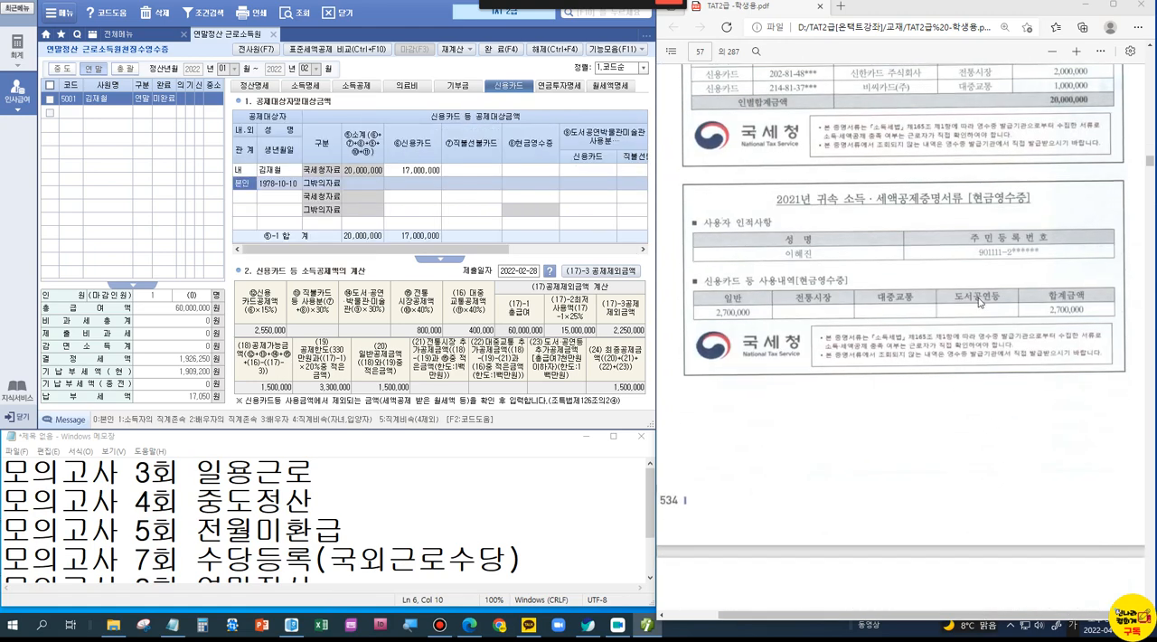
left_click(249, 197)
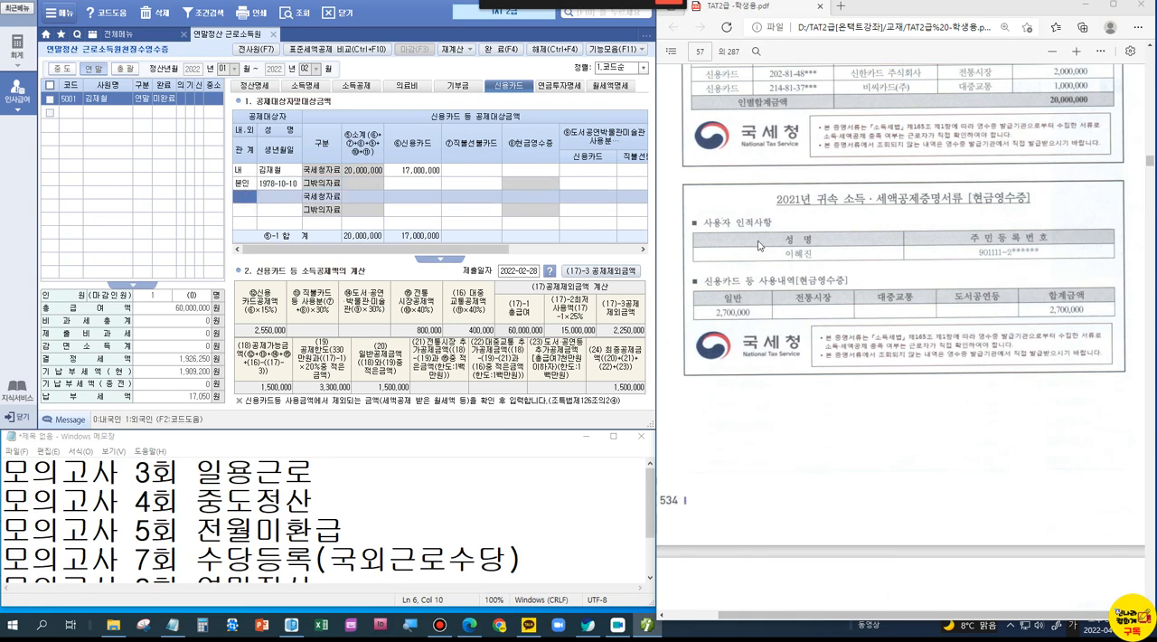
left_click(373, 88)
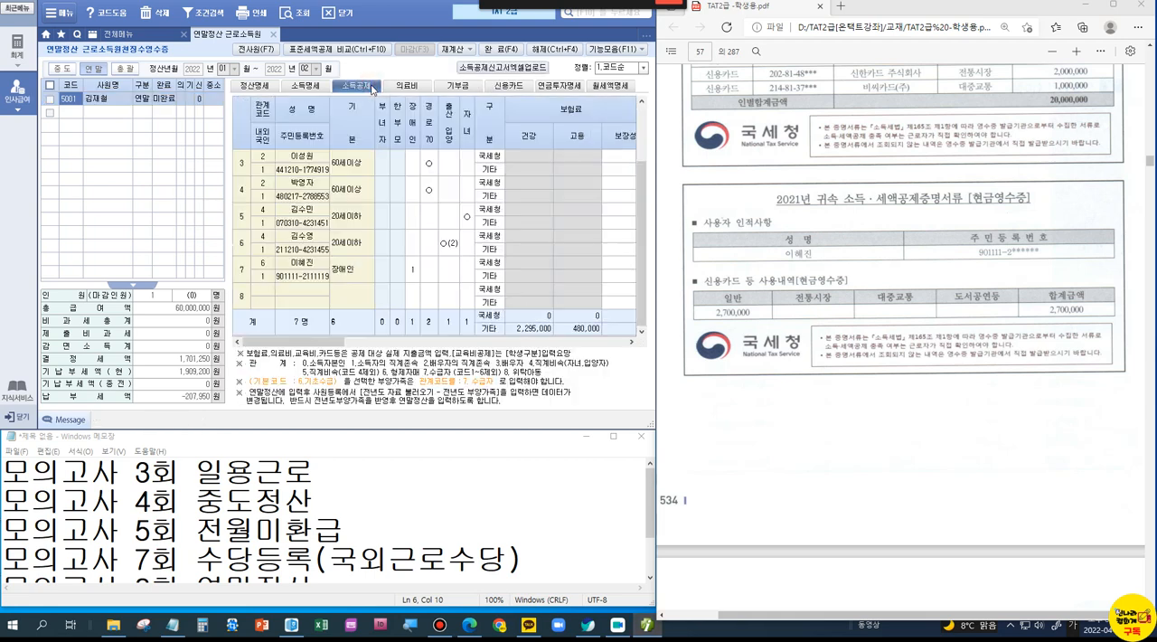
left_click(301, 273)
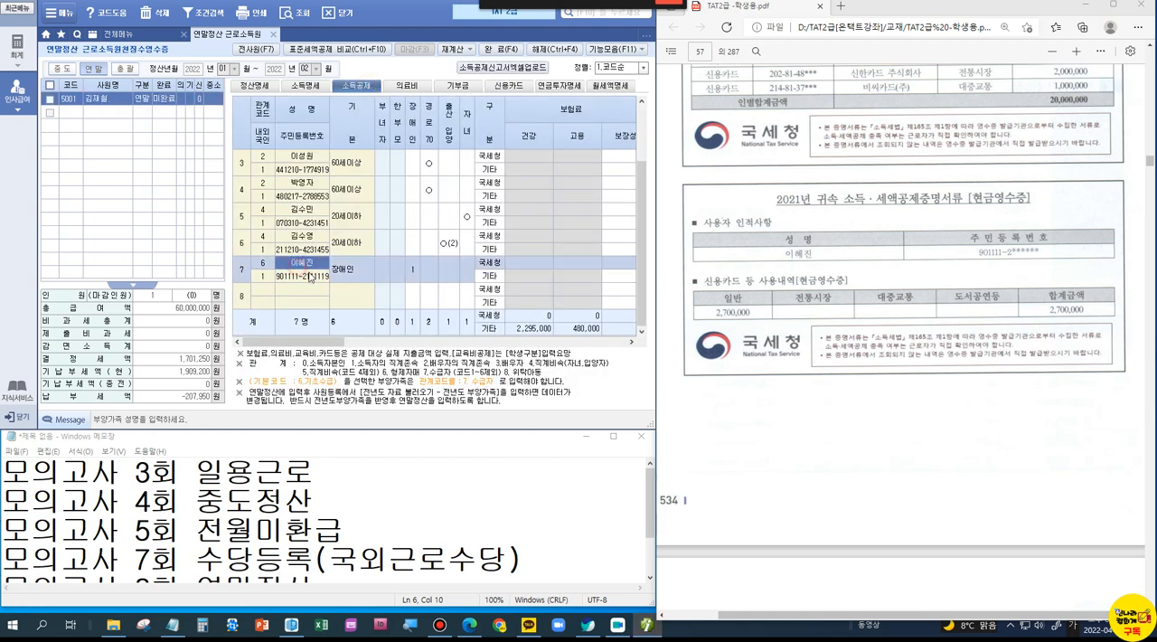
left_click(335, 280)
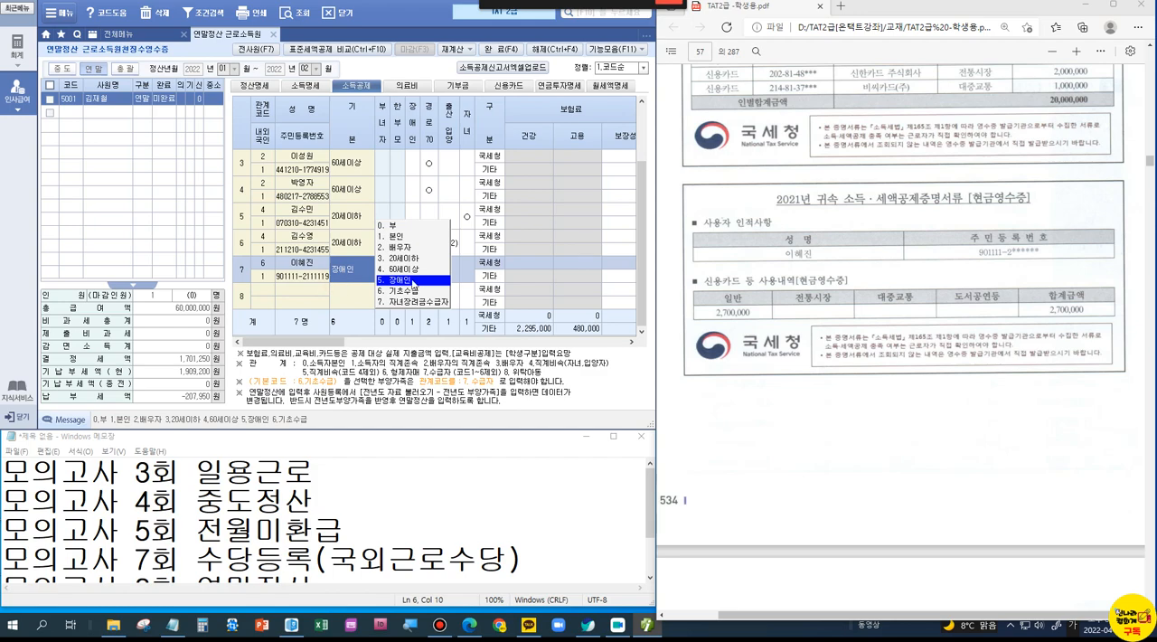
Step: Return to the 연말정산 problem notes, box the 처제 statement in note 5, and clear the marking
left_click(798, 405)
scroll(799, 416, "up", 8)
scroll(799, 423, "up", 4)
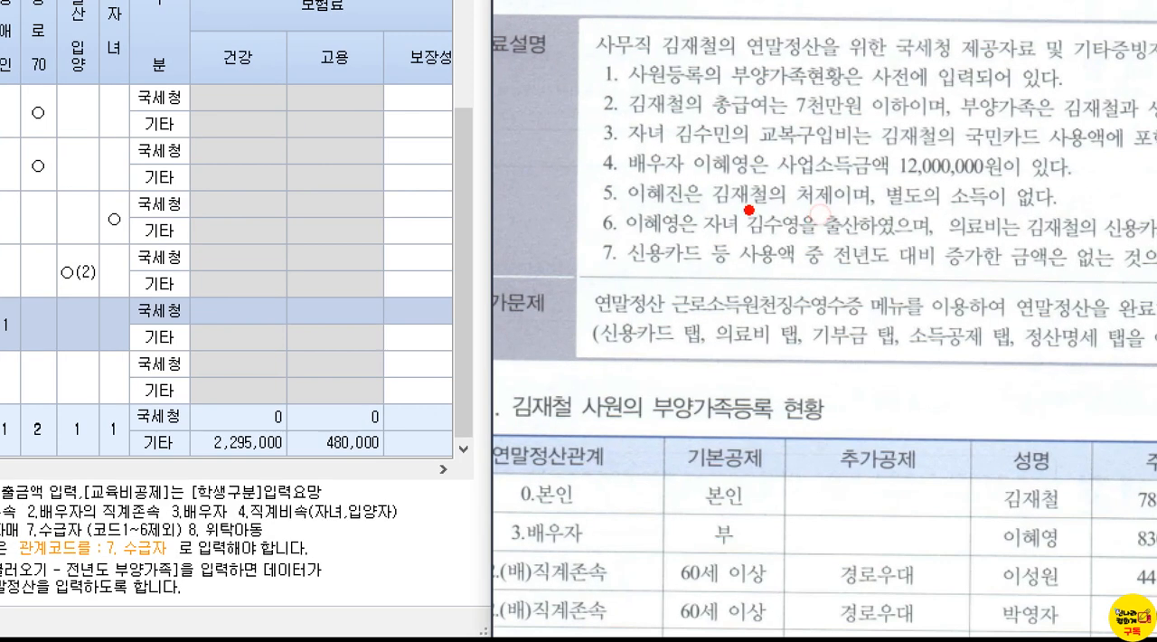
left_click_drag(704, 191, 872, 213)
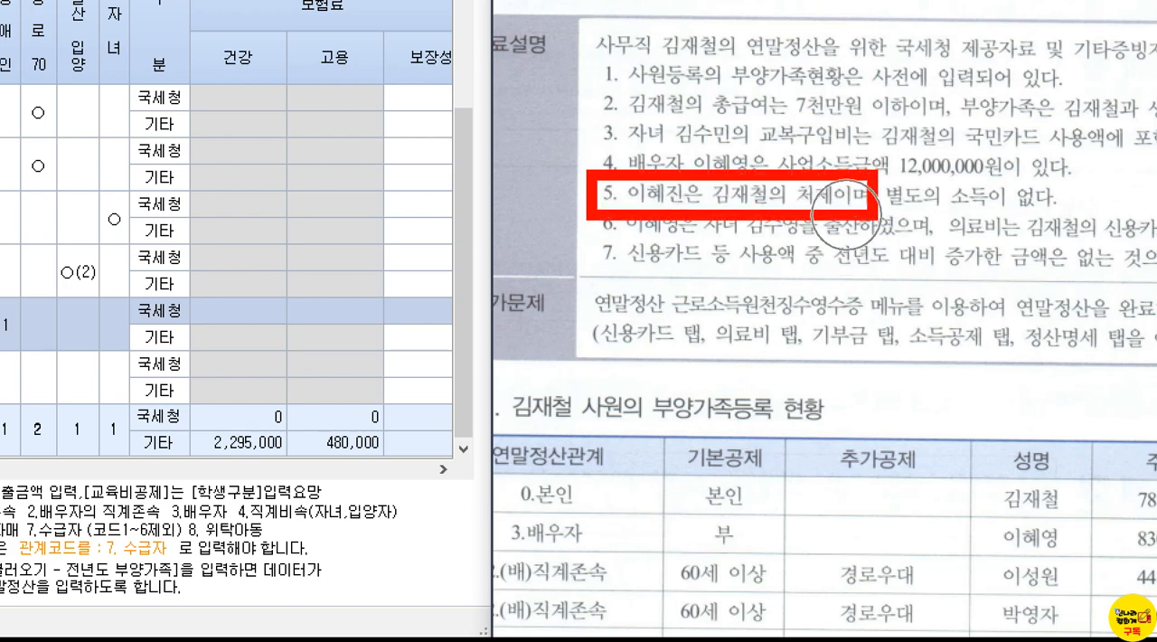
key("Escape")
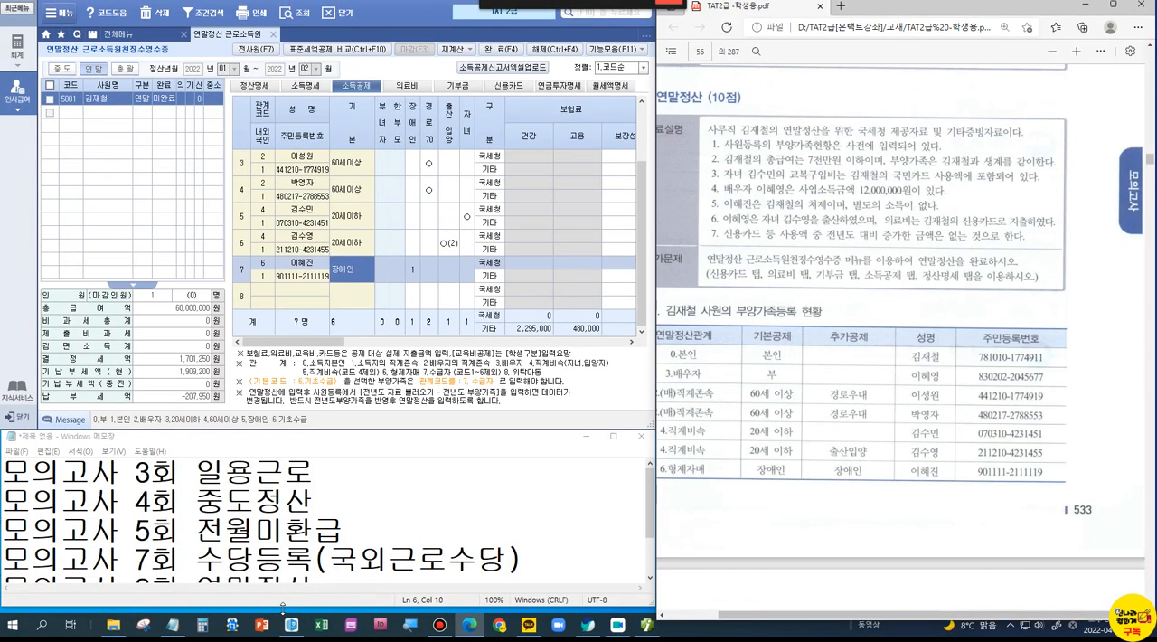
Step: Open the 연말정산.hwp notes in Hangul and find the 연말정산 deduction rules on age and income limits
left_click(321, 471)
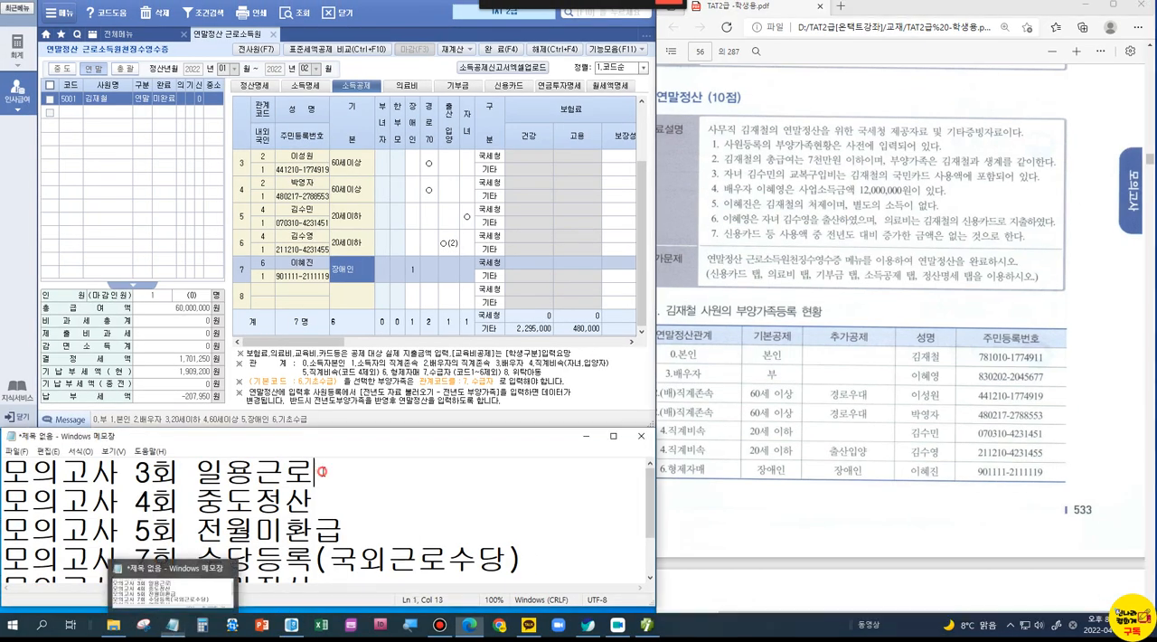
left_click(292, 625)
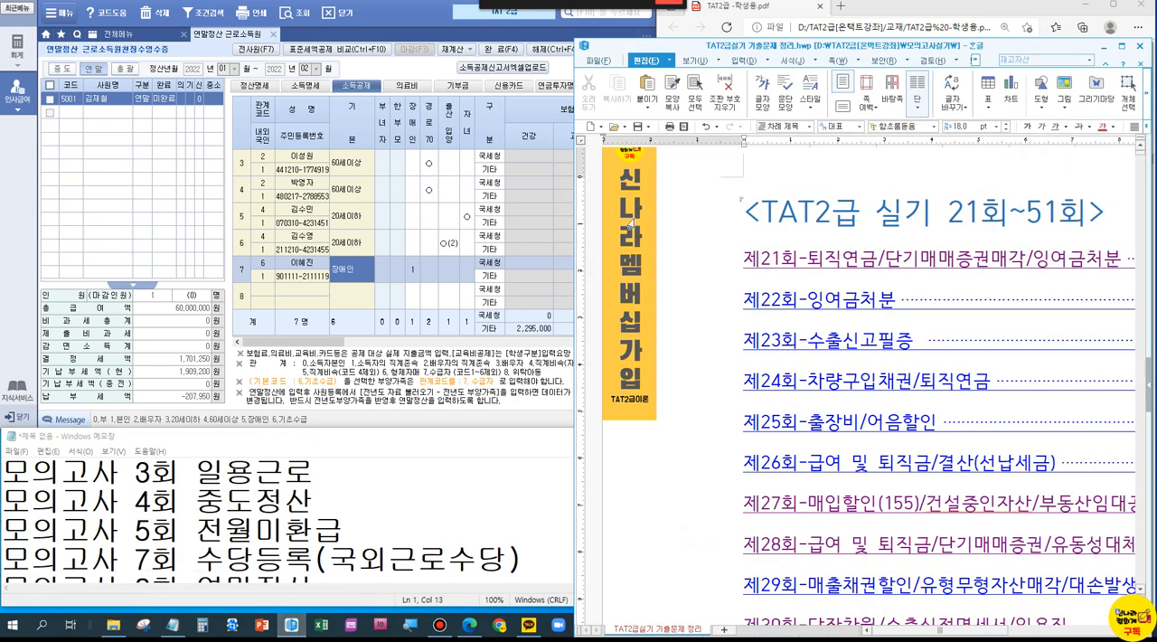
left_click(604, 63)
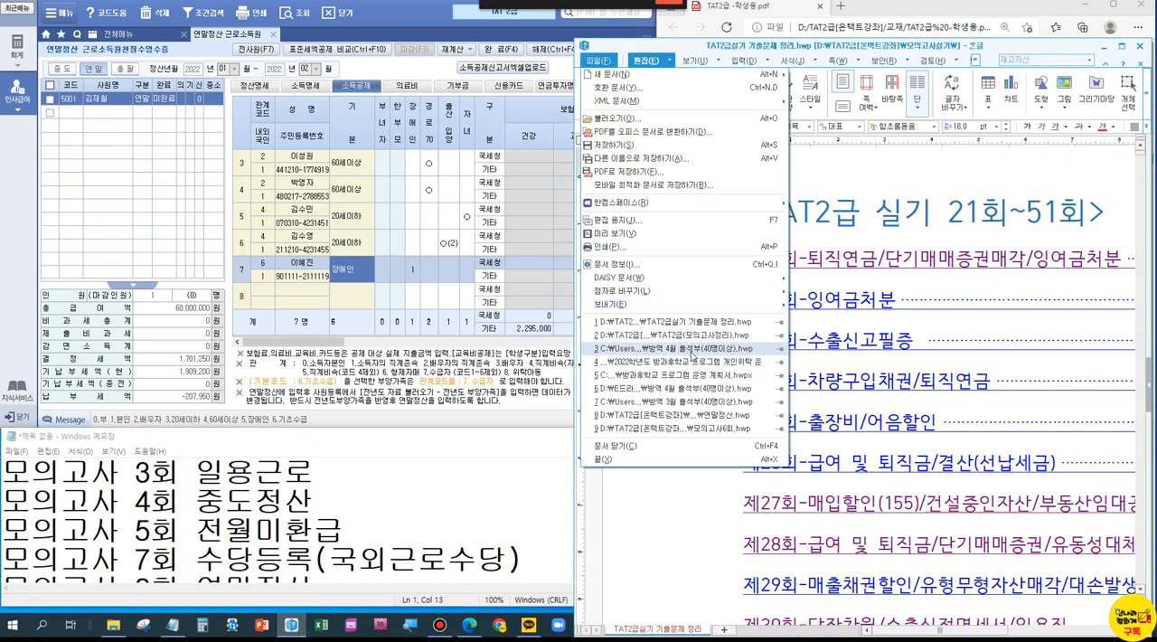
left_click(693, 415)
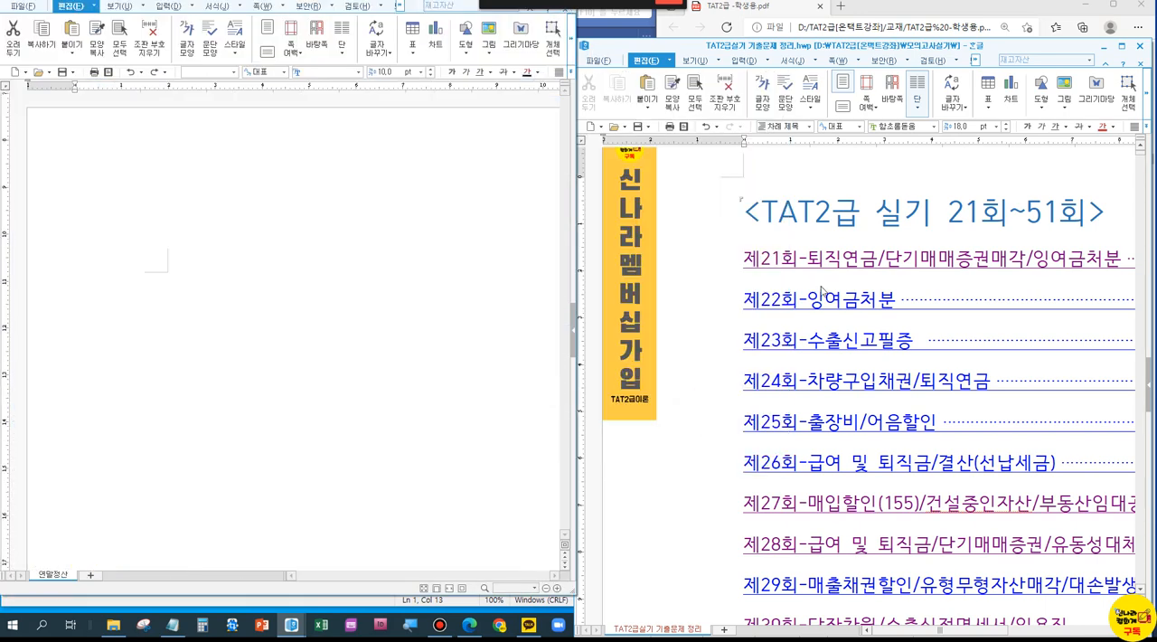
scroll(351, 250, "up", 2)
left_click(354, 196)
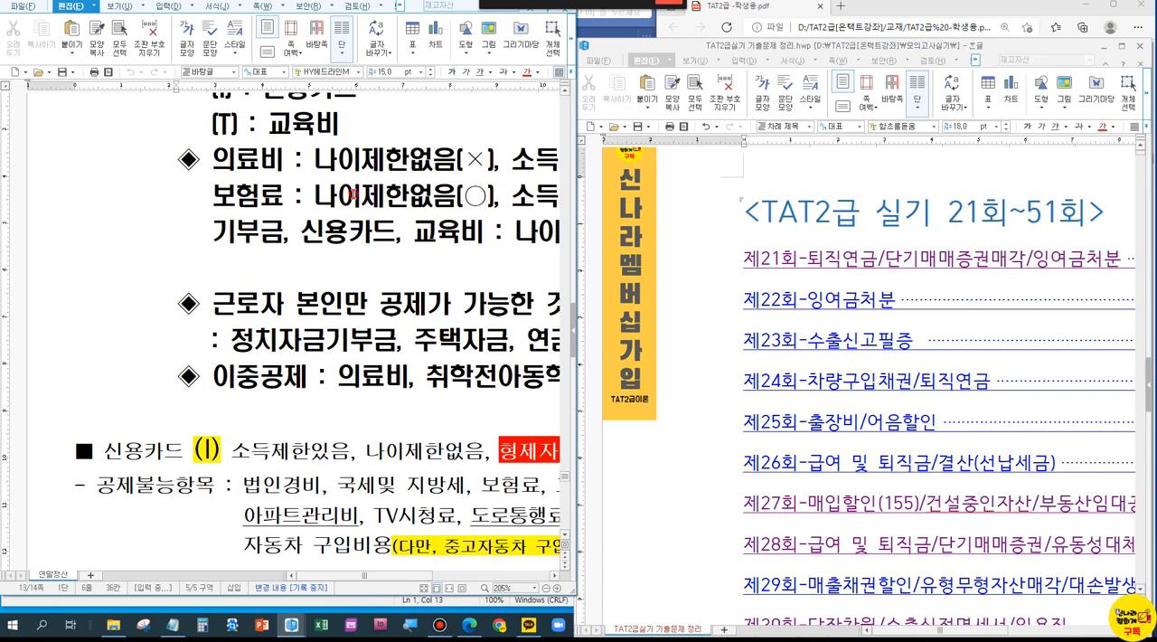
scroll(354, 193, "down", 5)
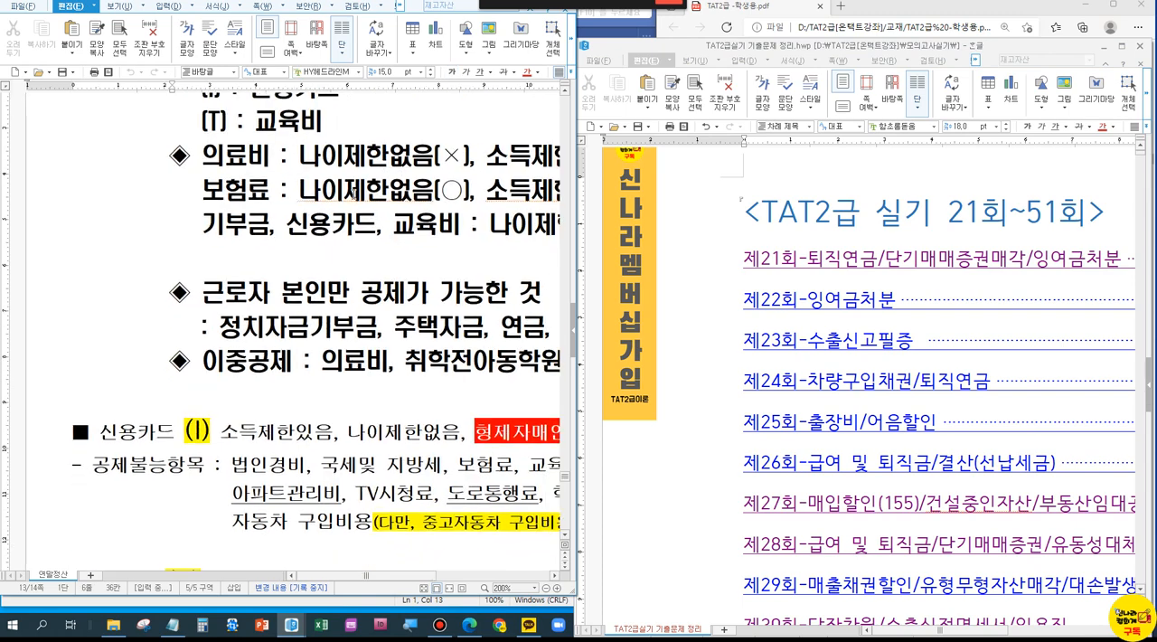
scroll(353, 194, "down", 6)
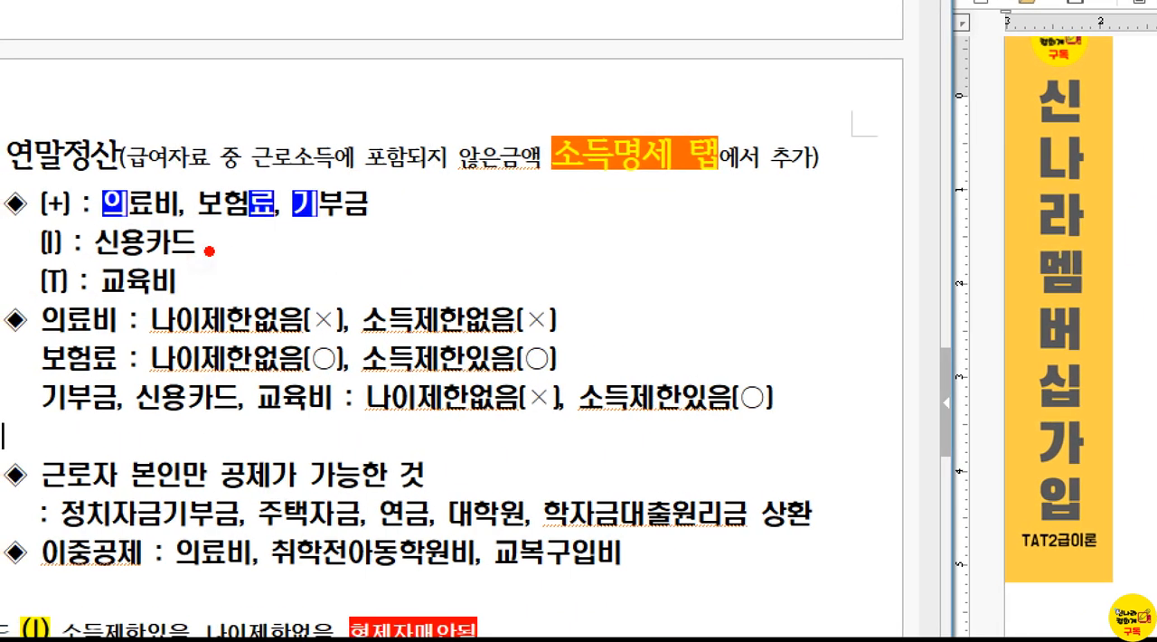
Step: Draw a cross with arrowheads on its horizontal line beside the (+), (I), (T) rules, then clear the marking
left_click_drag(324, 268, 434, 267)
left_click_drag(365, 198, 373, 347)
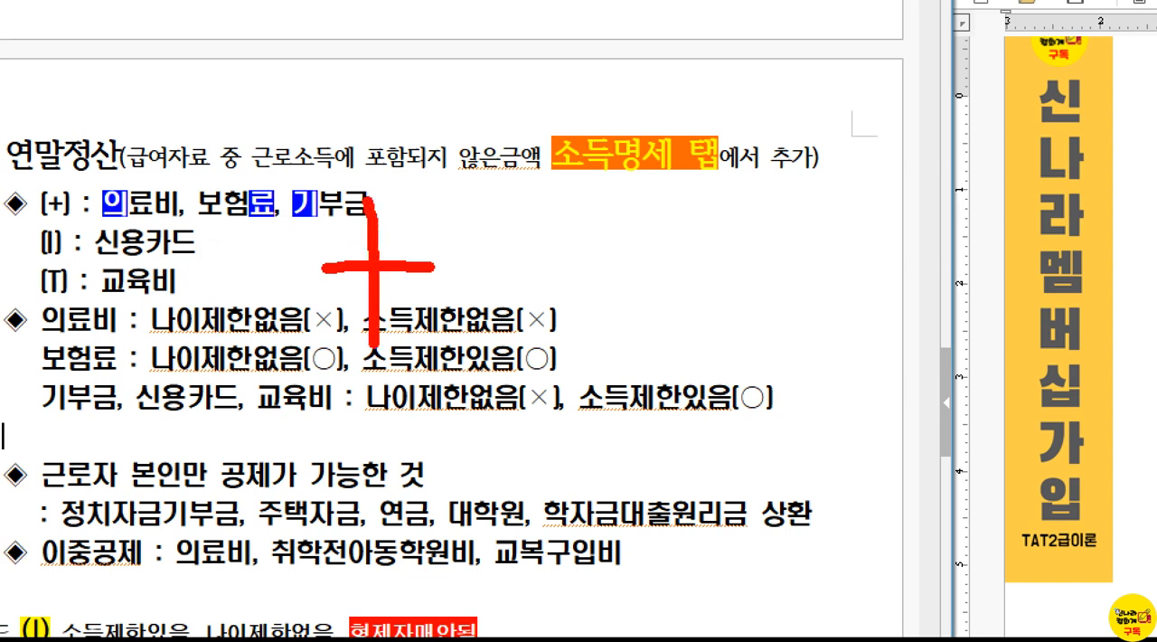
mouse_move(350, 243)
left_mouse_down()
mouse_move(343, 287)
mouse_move(353, 282)
left_mouse_up()
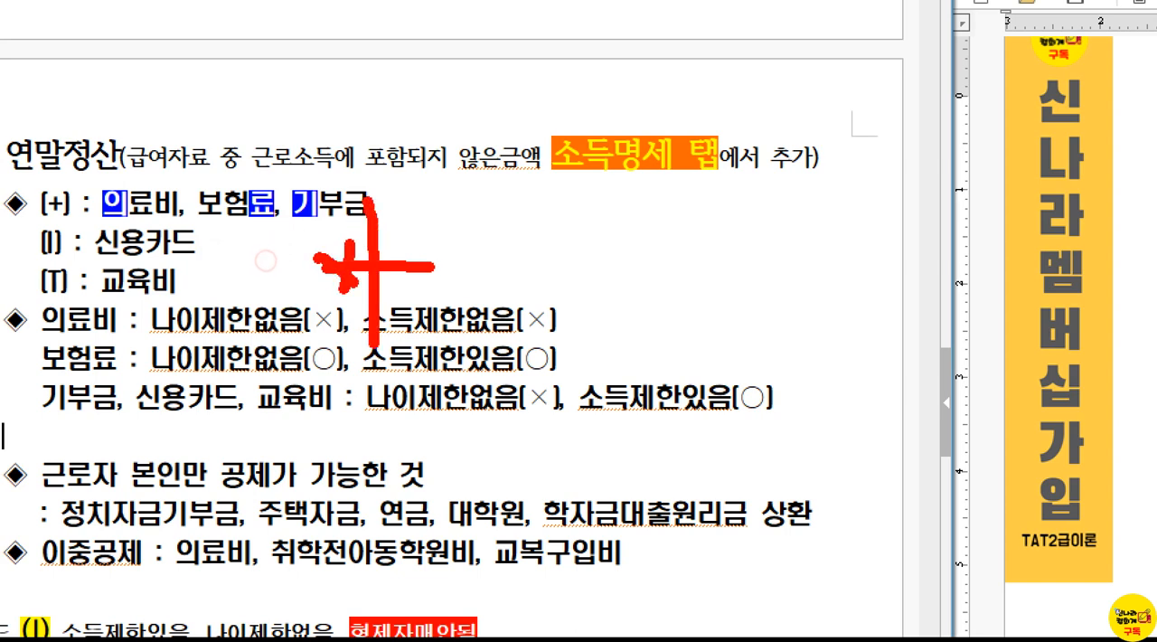
left_click_drag(434, 248, 418, 279)
left_click_drag(399, 242, 465, 311)
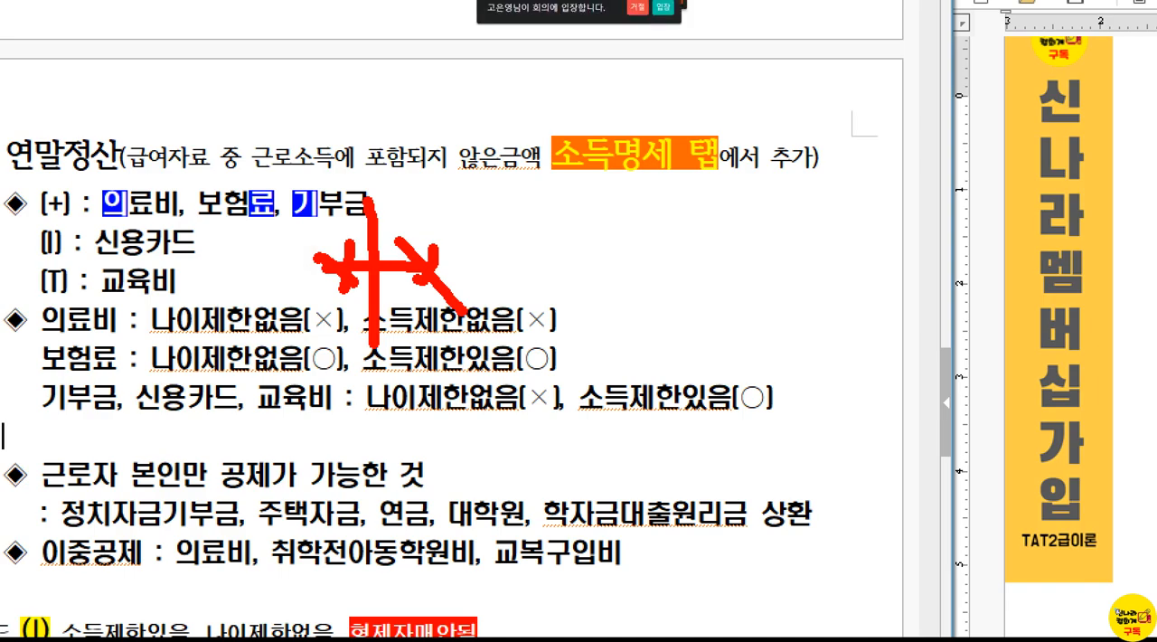
key("Escape")
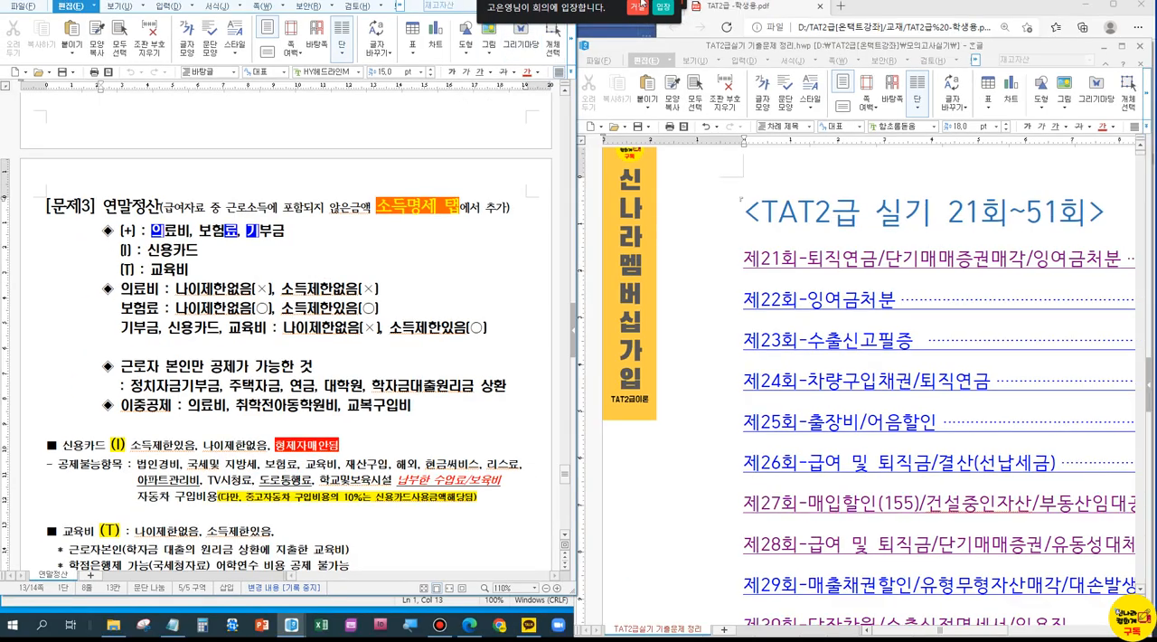
Step: Decline the meeting join request and minimize both Hangul documents
left_click(638, 8)
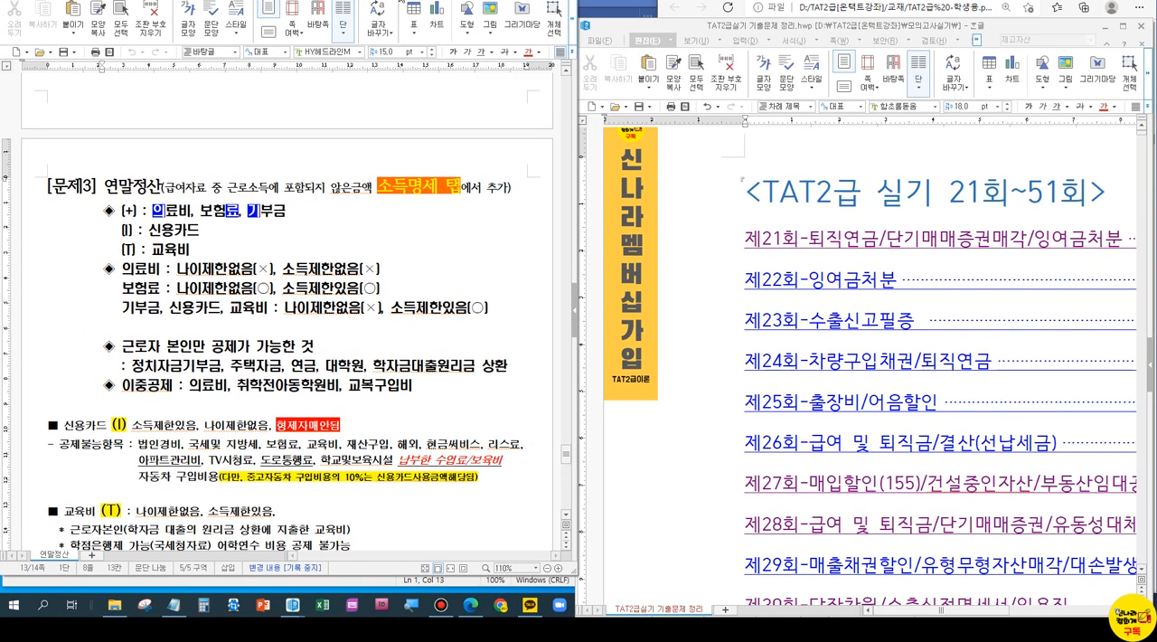
left_click_drag(400, 0, 445, 35)
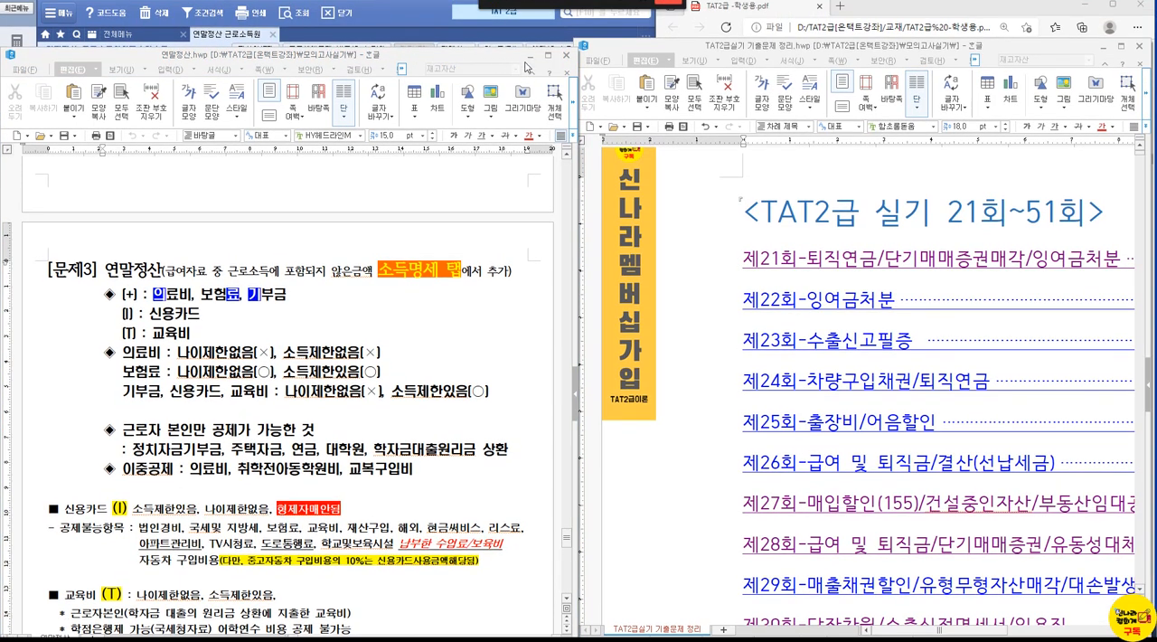
left_click(529, 56)
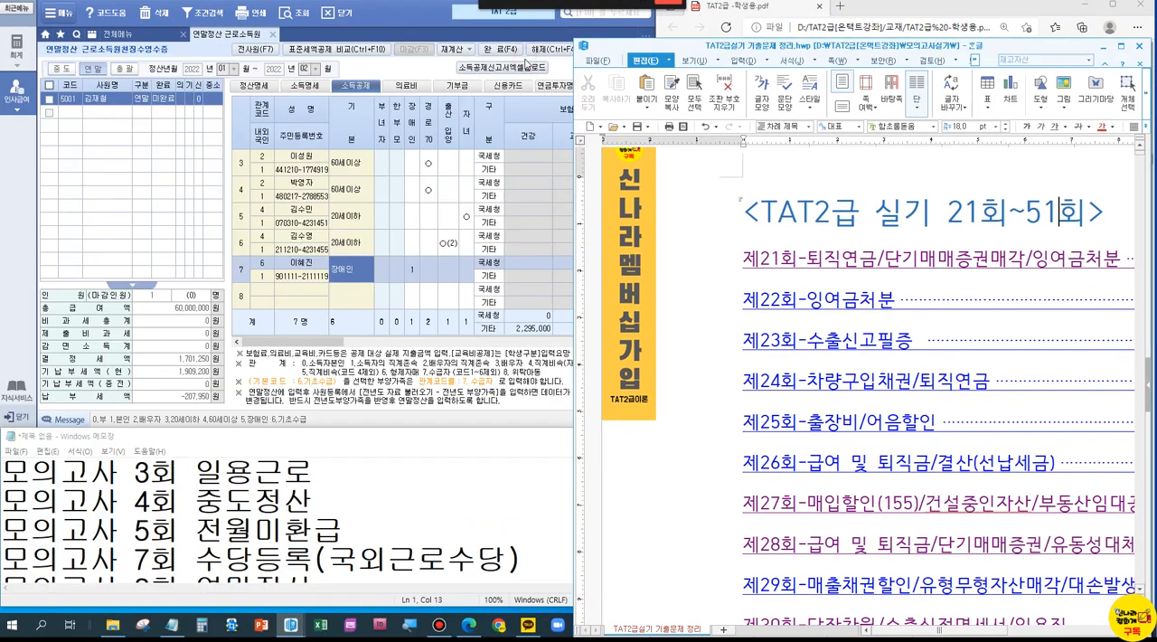
left_click(1099, 47)
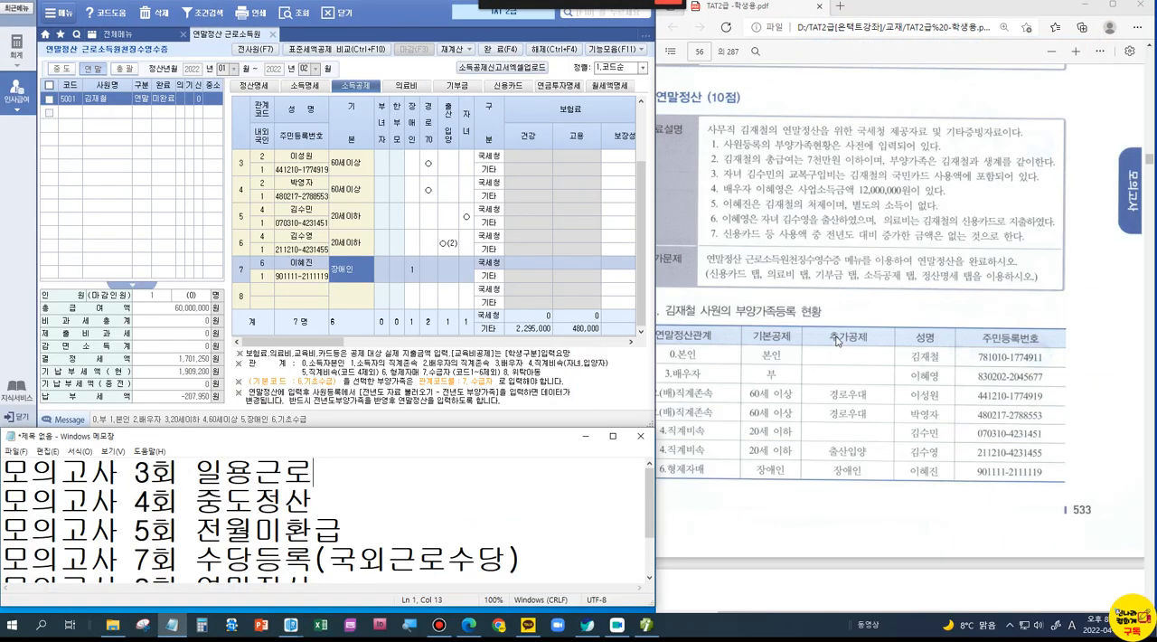
Step: Find the 연금저축 and 의료비 certificates in the problem PDF and check the spouse's row in the dependents list
scroll(835, 406, "down", 10)
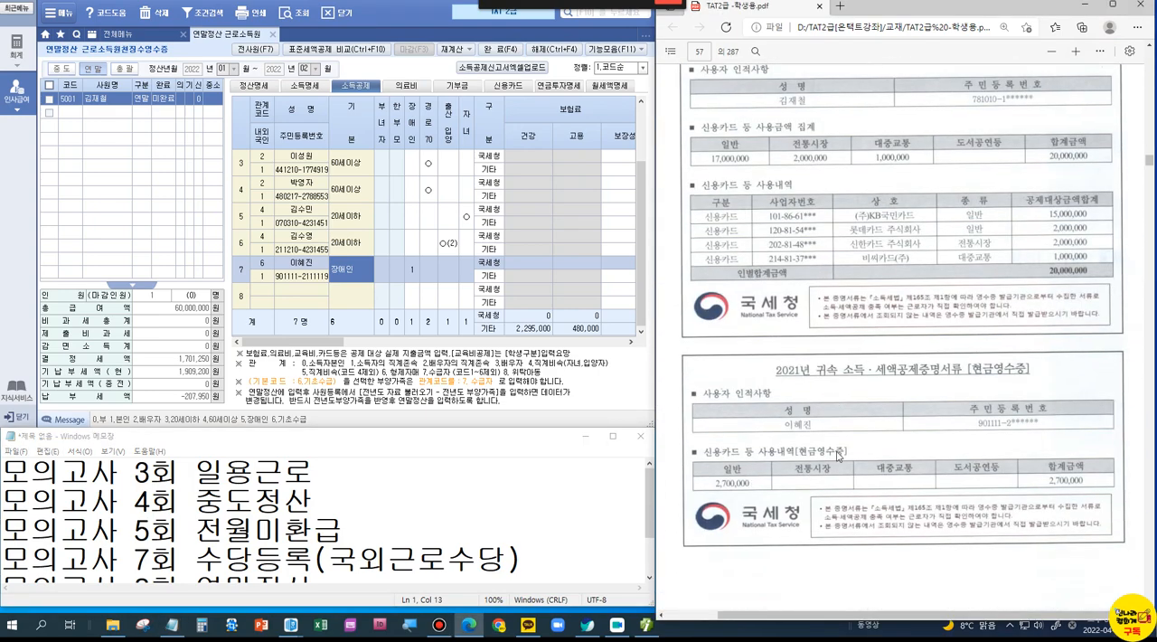
scroll(837, 457, "down", 8)
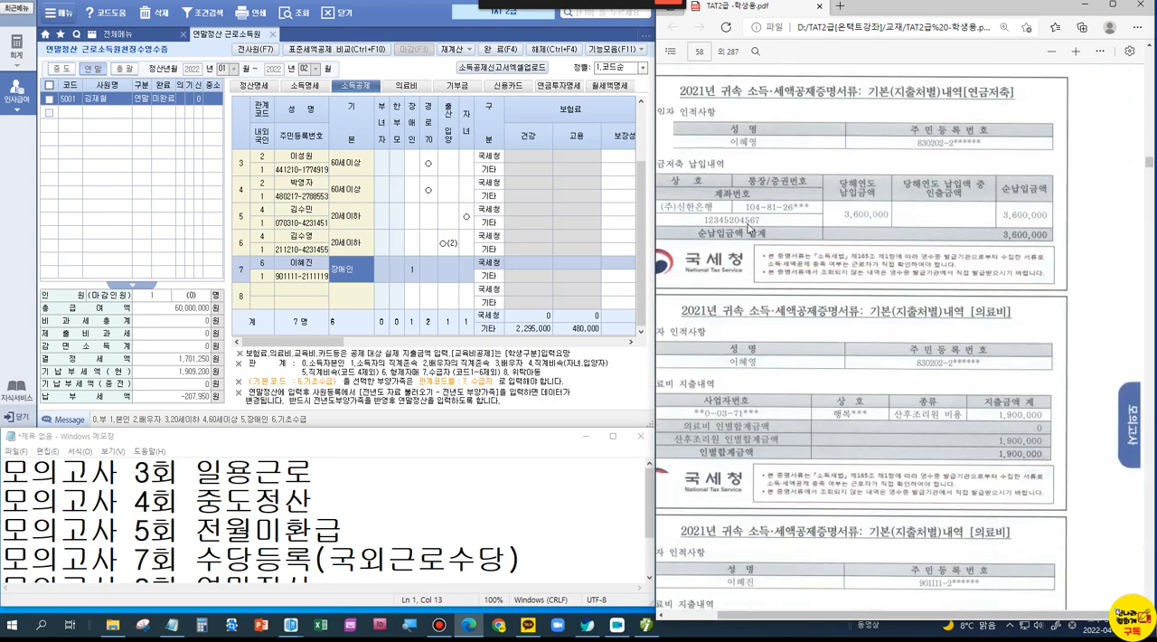
left_click_drag(845, 616, 813, 616)
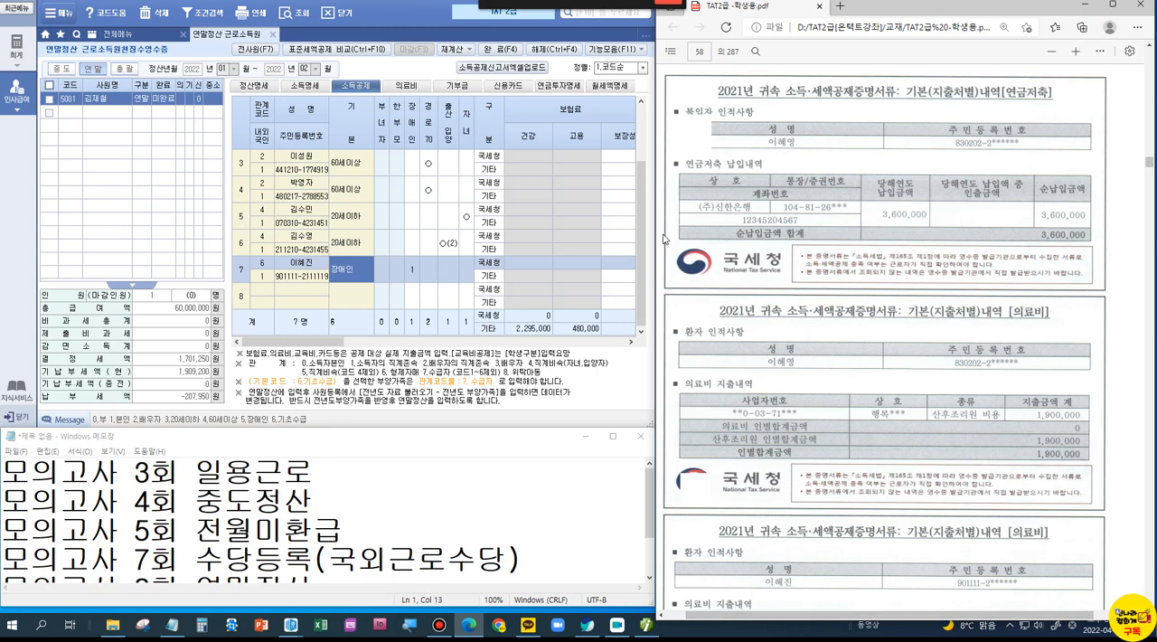
left_click_drag(642, 239, 644, 190)
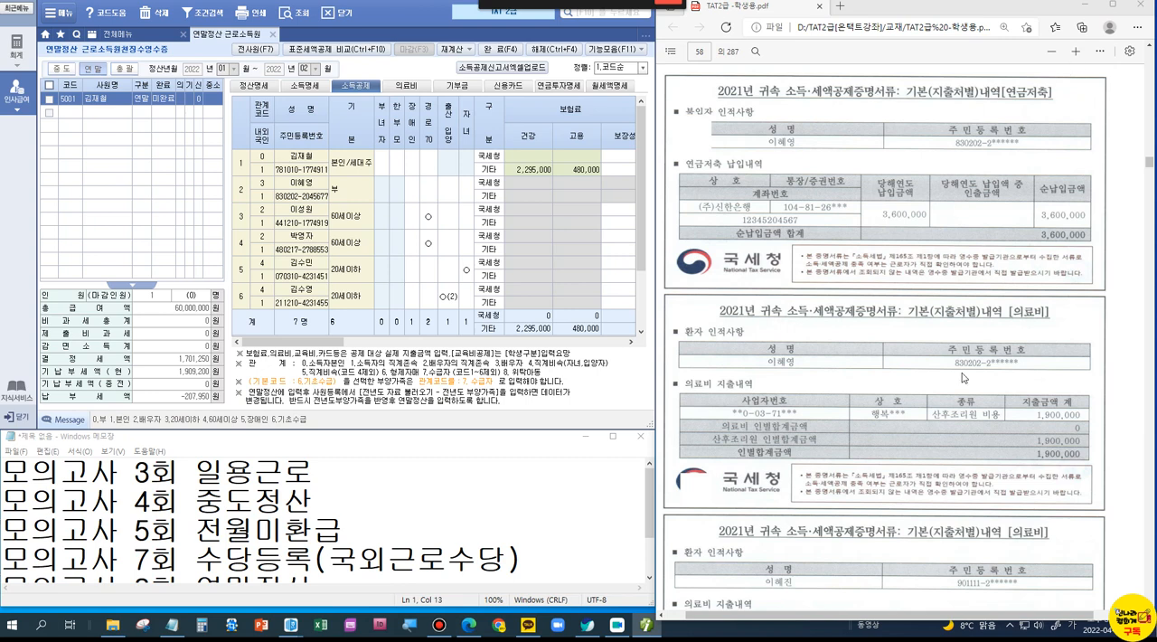
Step: Examine the 의료비 certificate for 산후조리원 비용, mark it up, and clear the marking
scroll(962, 372, "down", 3)
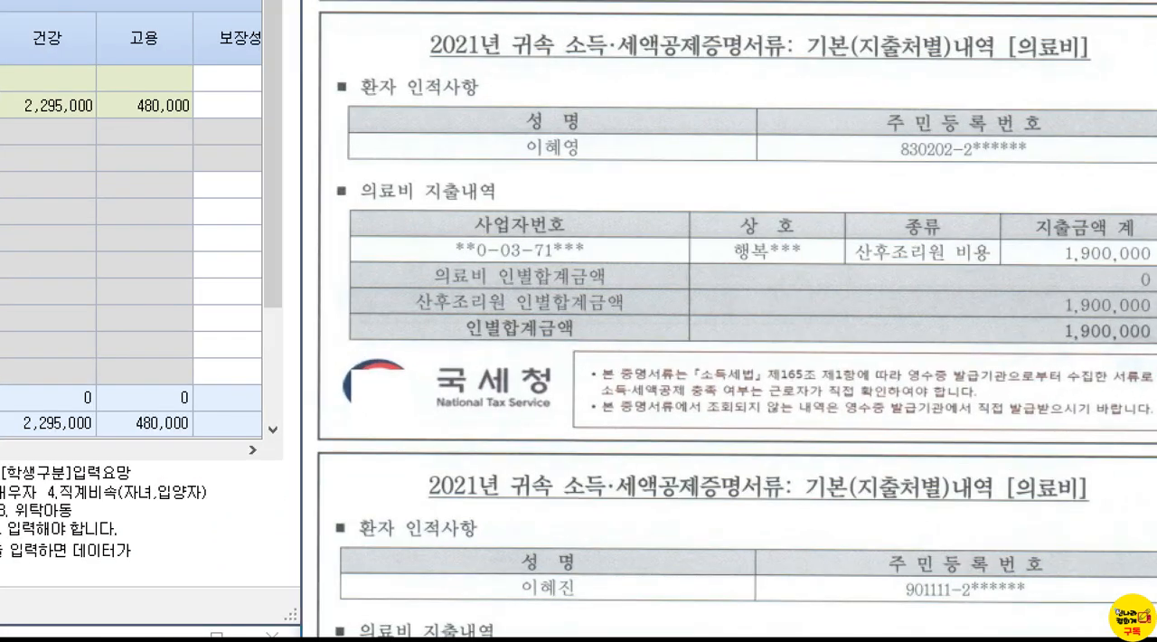
left_click(1010, 234)
left_click_drag(1015, 212, 1154, 282)
left_click_drag(1040, 175, 1090, 176)
key("Escape")
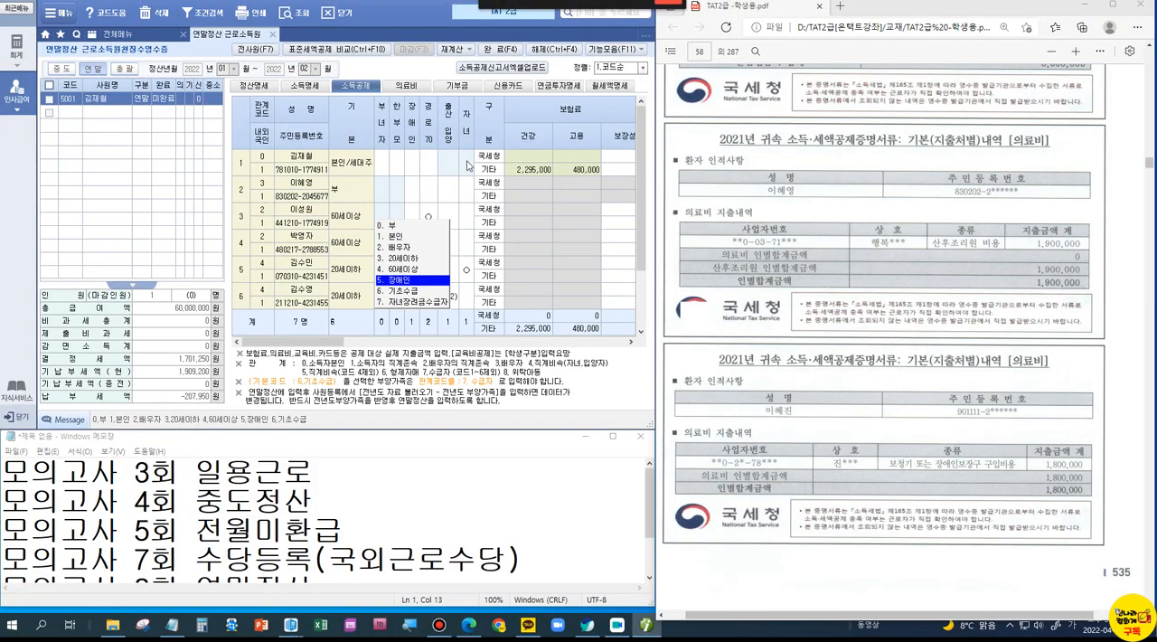
Step: Add the spouse (배우자) as the first 의료비 entry with 국세청 as the evidence code
left_click(418, 87)
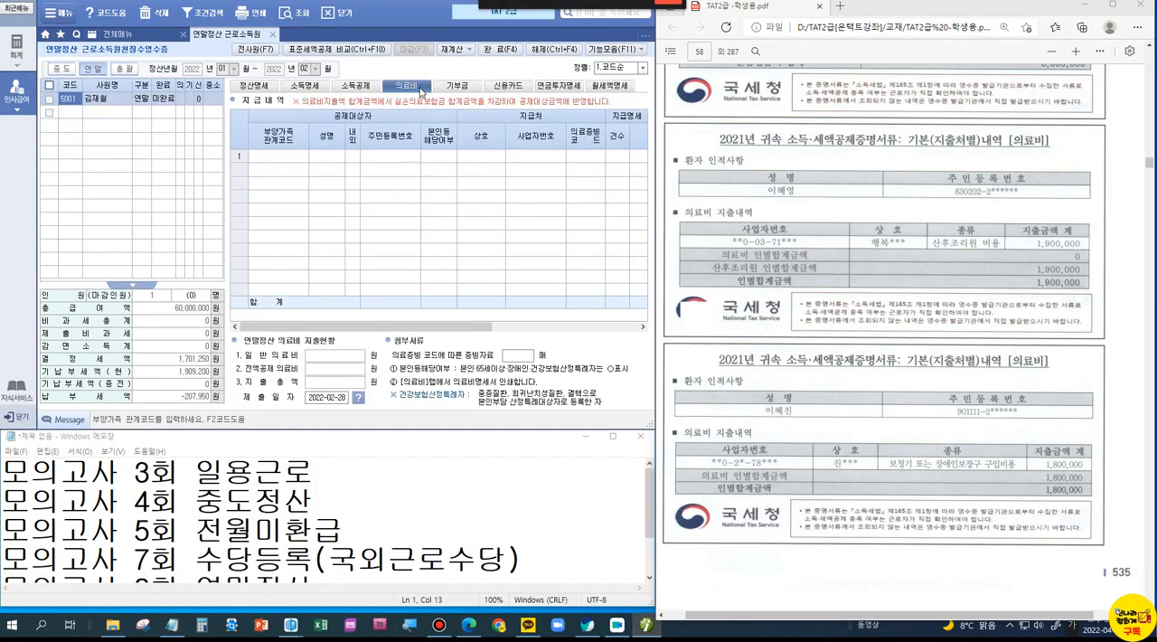
left_click(264, 162)
key("F2")
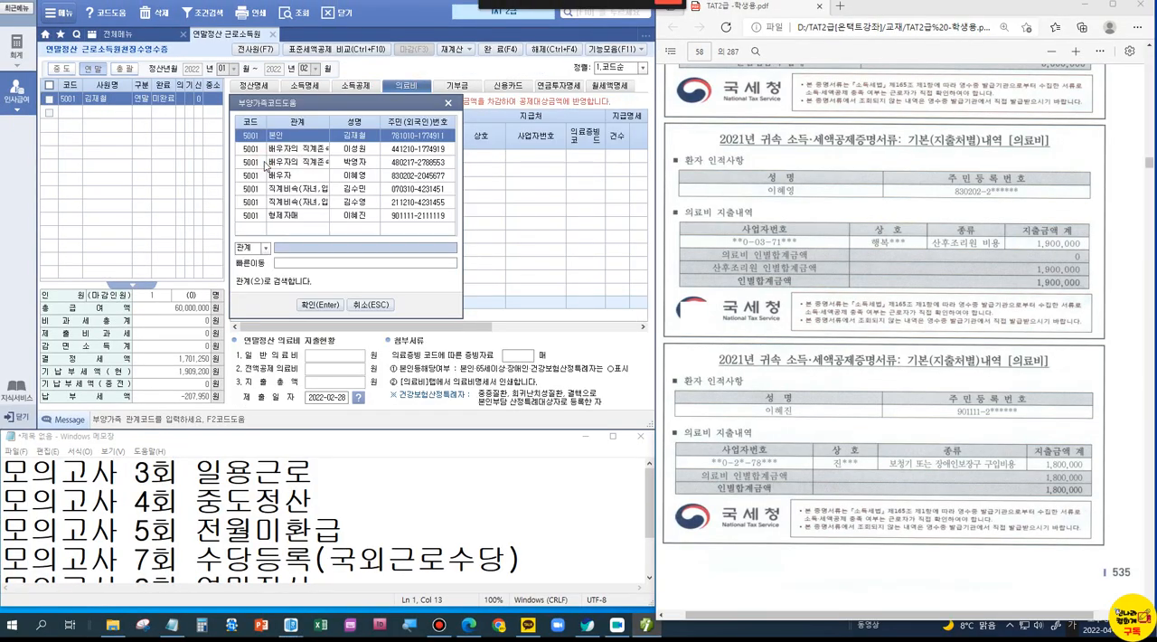
double_click(329, 179)
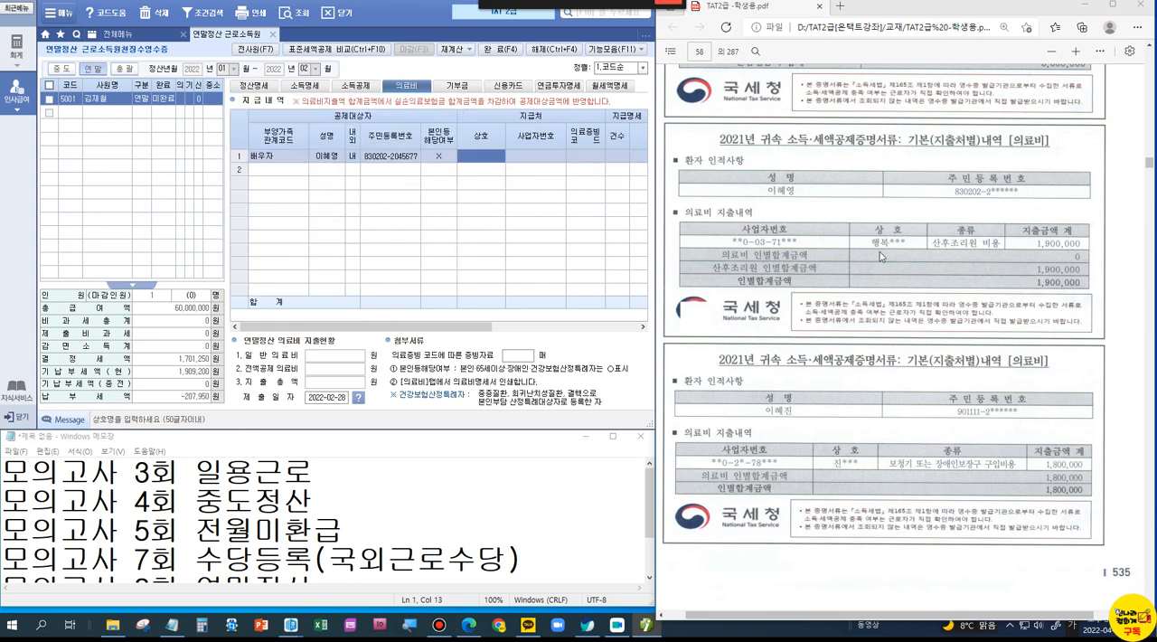
key("Return")
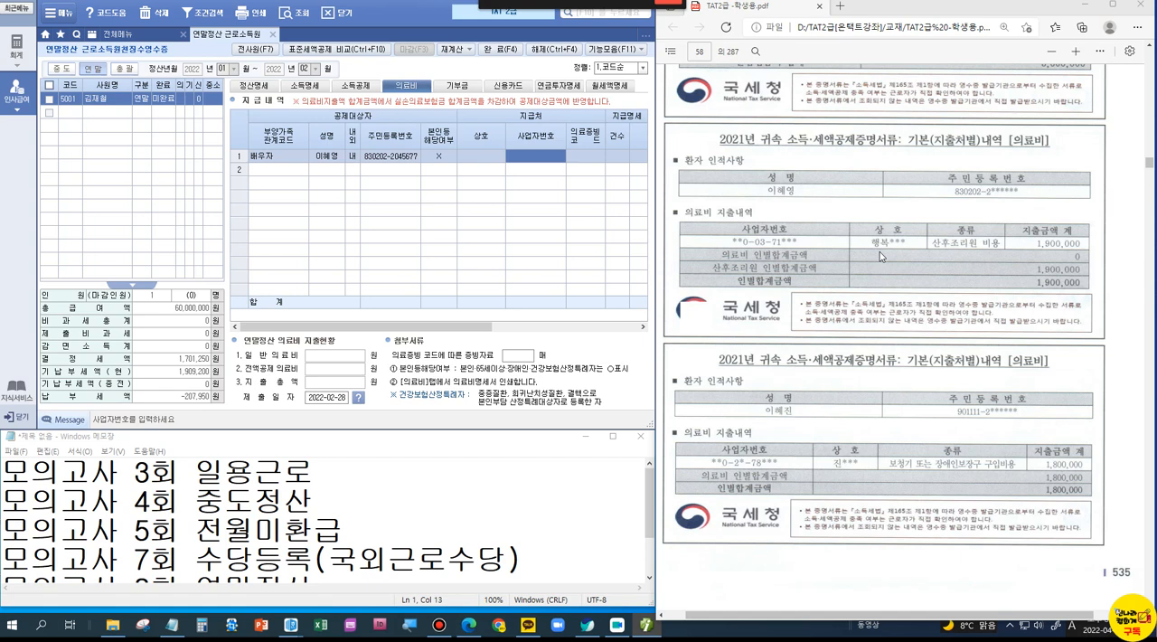
key("Return")
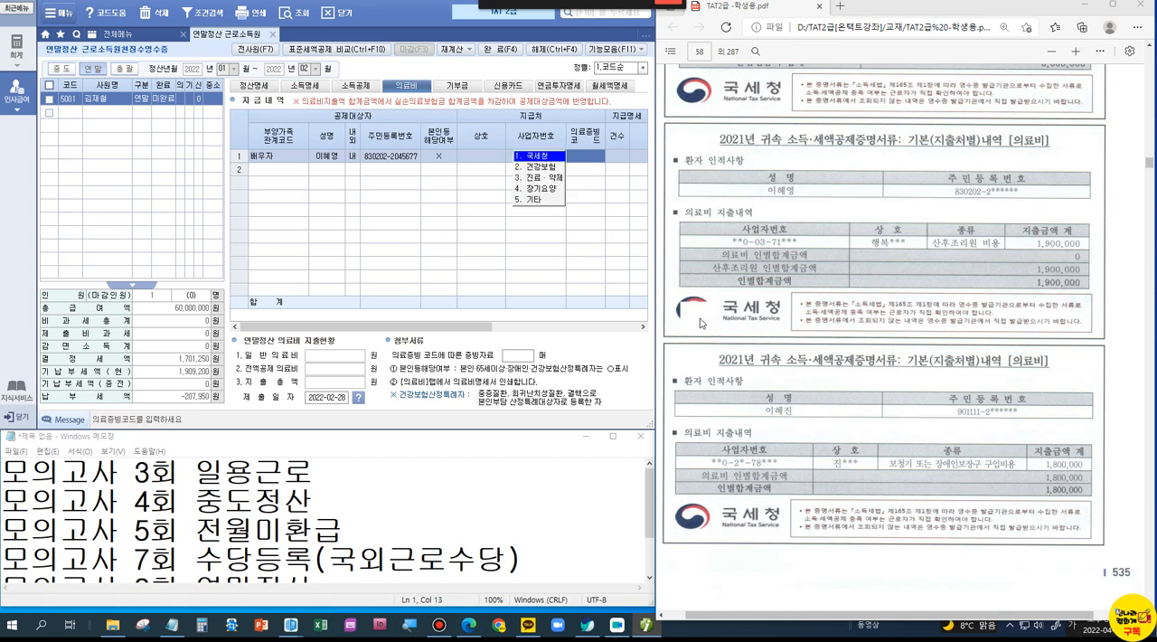
left_click(533, 156)
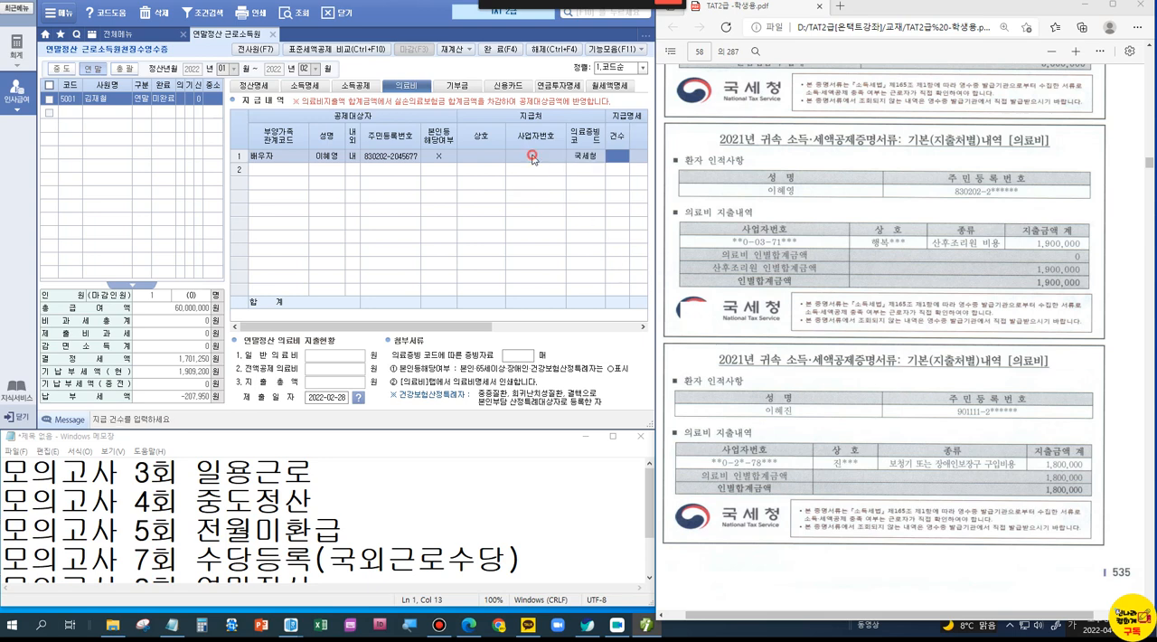
Step: Enter 1 as the 건수 and 1,900,000 as the 지급액 for the spouse's 의료비 entry
type("1")
key("Return")
type("1,9")
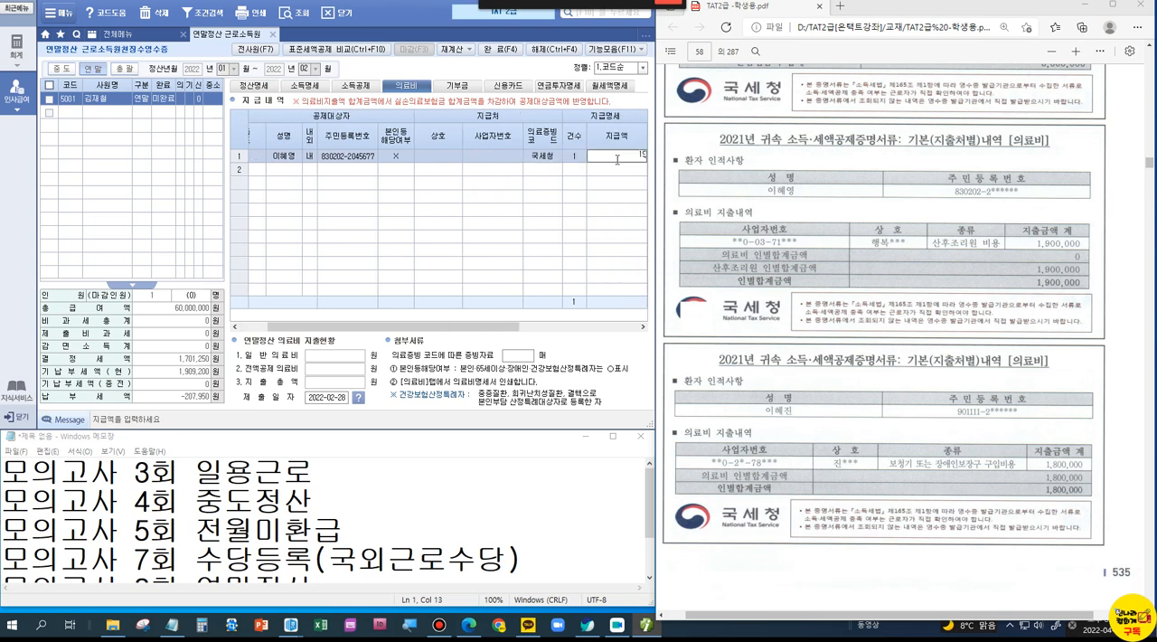
type("00,000")
key("Return")
key("Return")
key("Return")
key("Return")
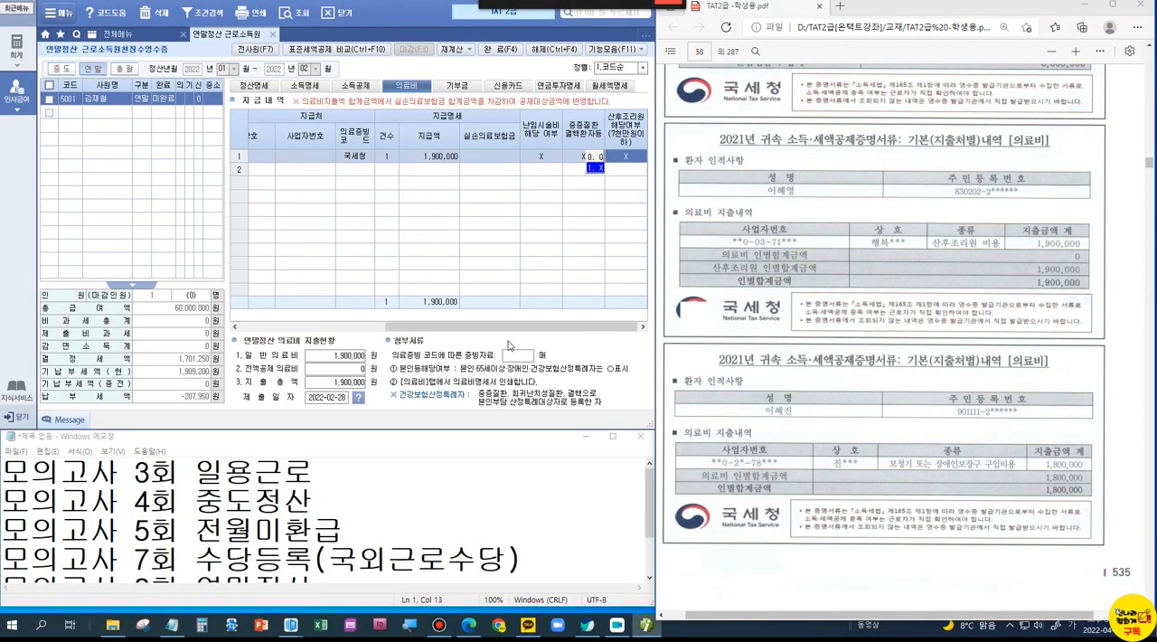
Step: Set 산후조리원 해당여부 to 0 for the spouse's 의료비 entry
key("Return")
key("Return")
left_click_drag(480, 327, 625, 336)
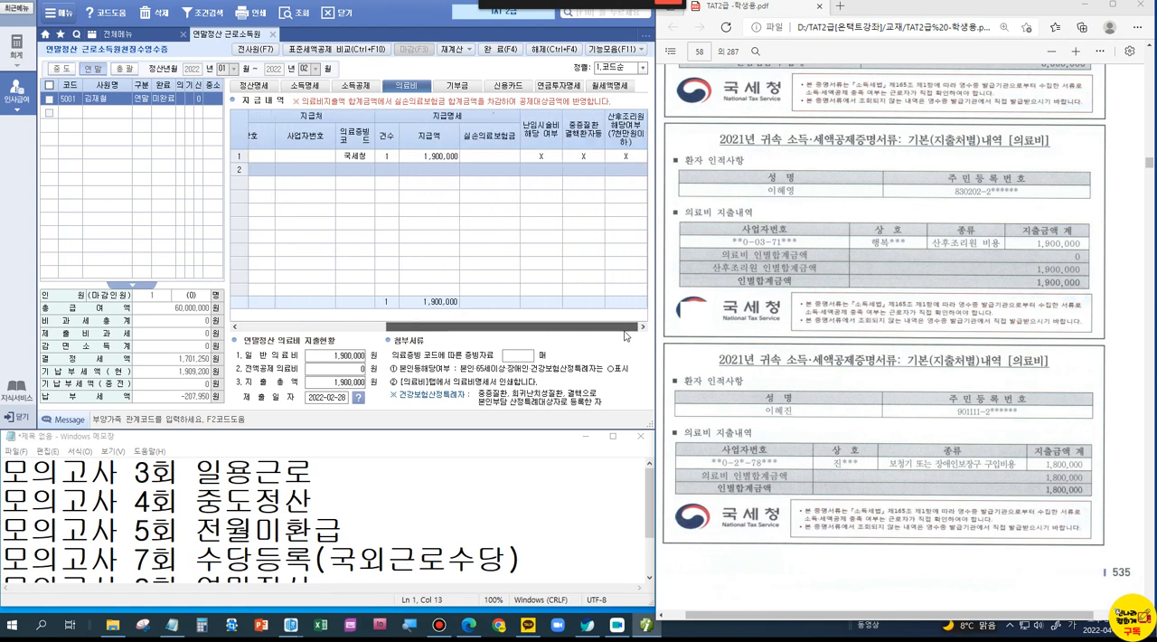
left_click(646, 157)
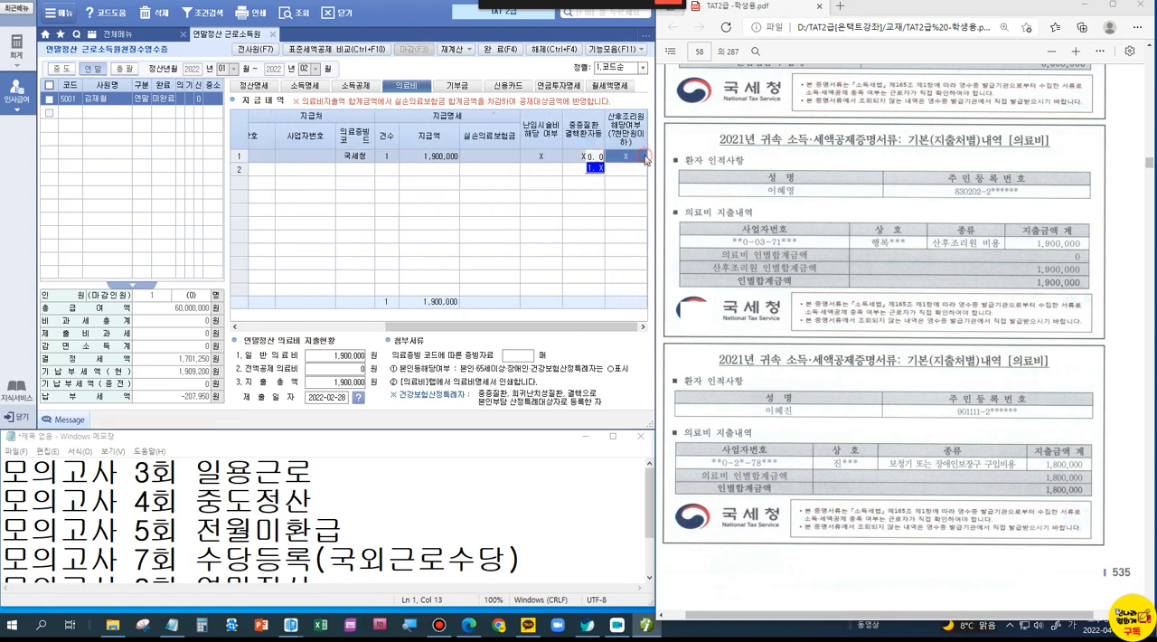
left_click(597, 166)
left_click_drag(486, 327, 659, 350)
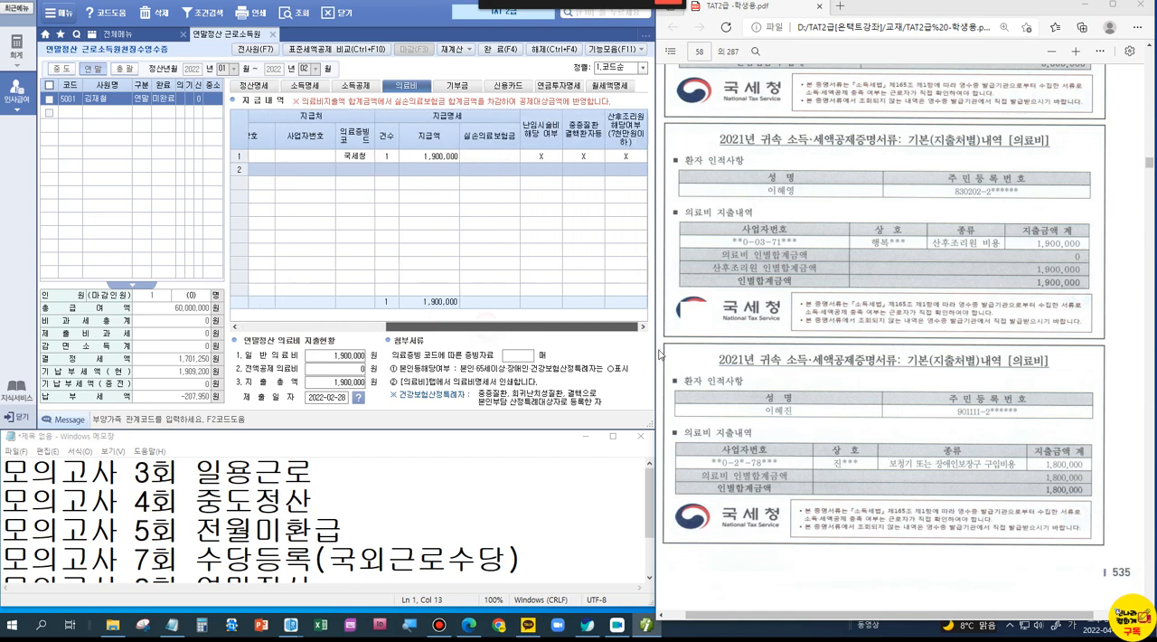
left_click(637, 157)
left_click(599, 160)
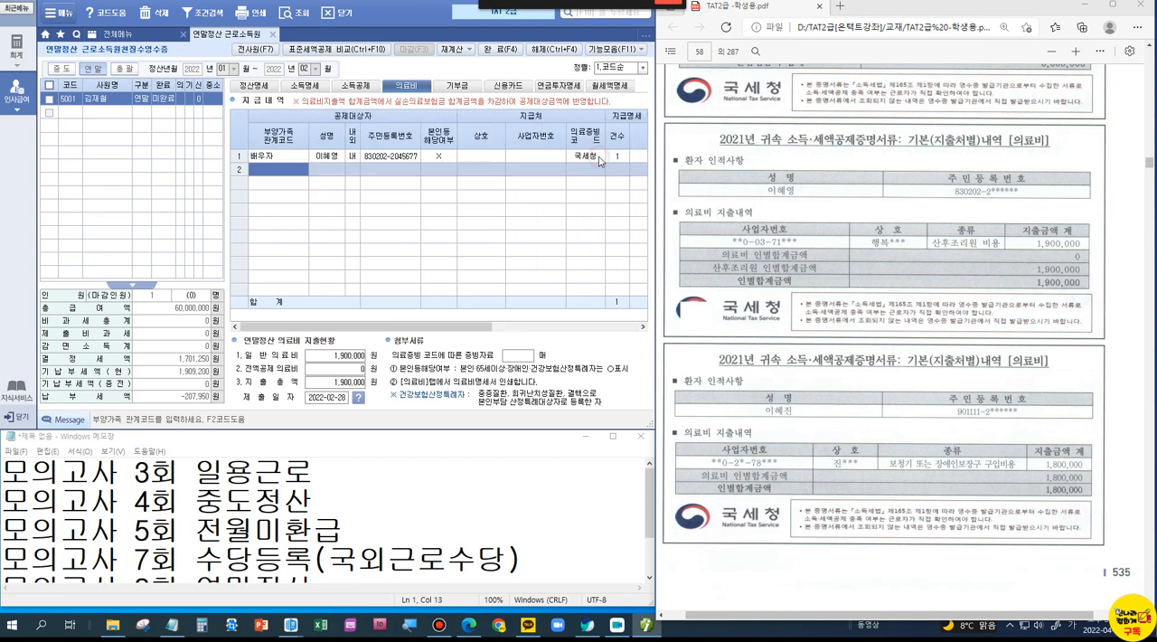
left_click(506, 327)
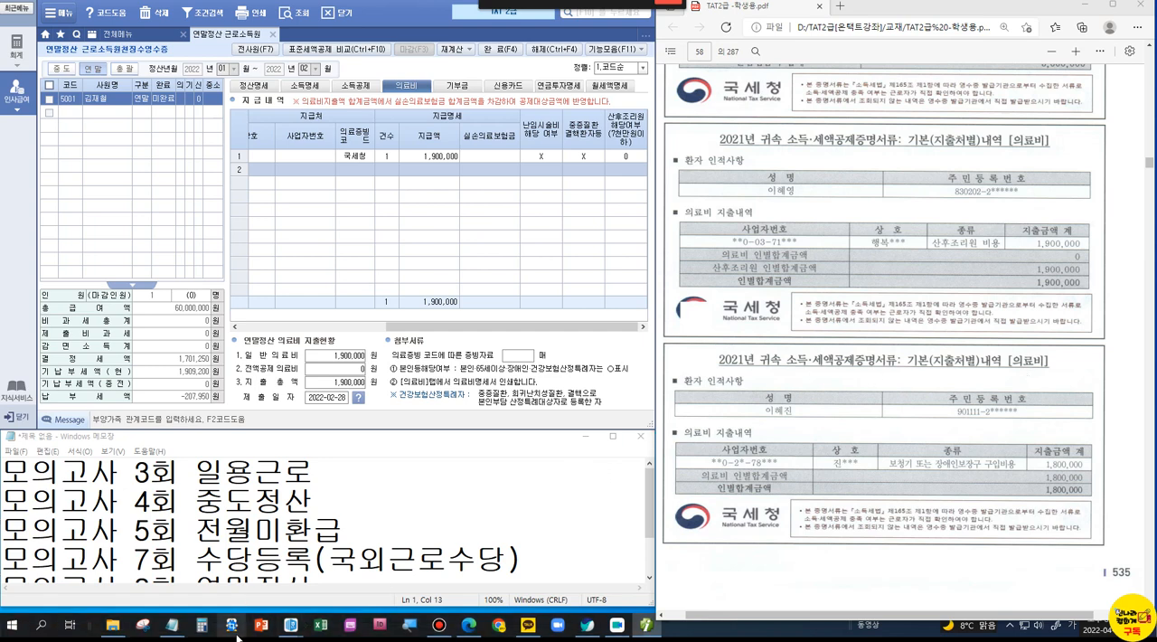
Step: Look over the 연말정산.hwp notes on age and income limits for each deduction, and put the document away
mouse_move(285, 628)
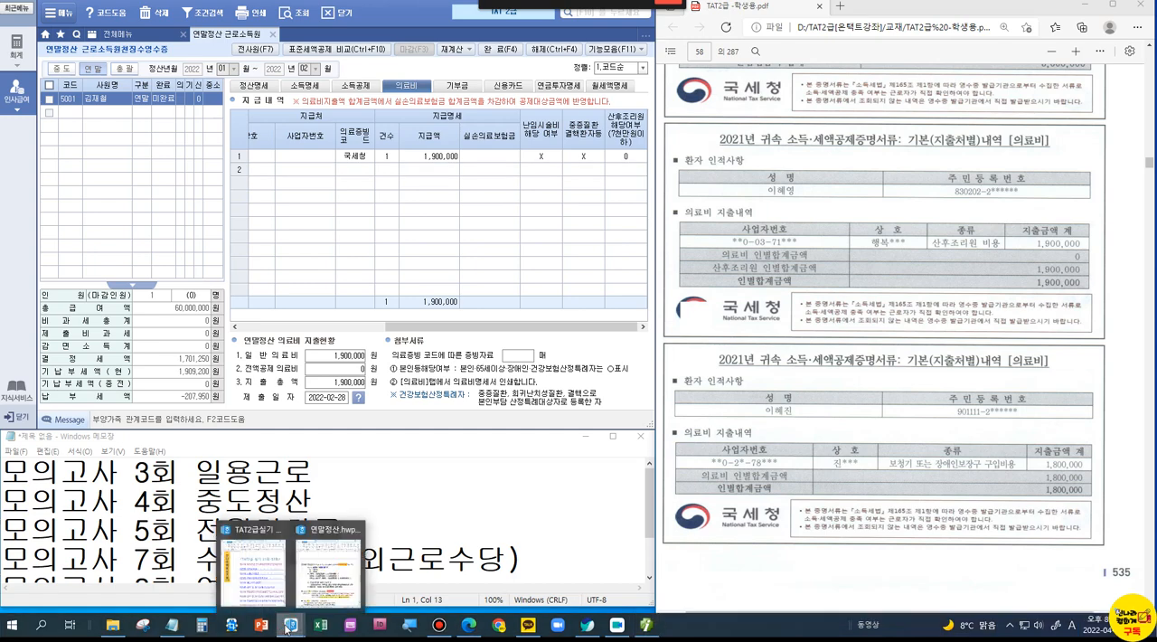
left_click(327, 567)
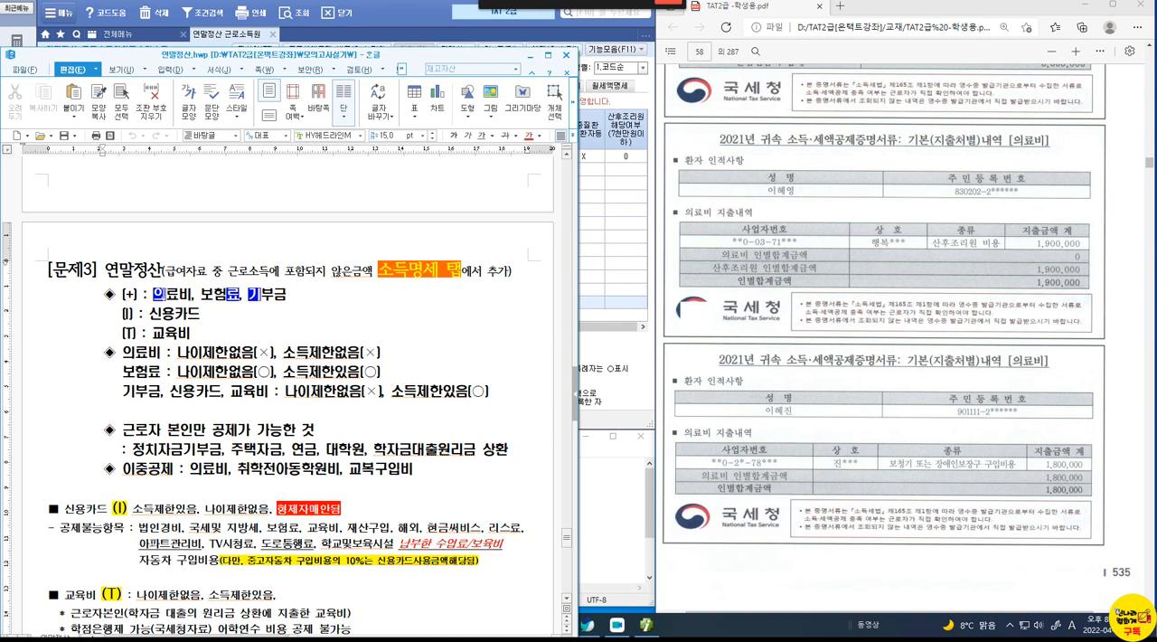
left_click(529, 56)
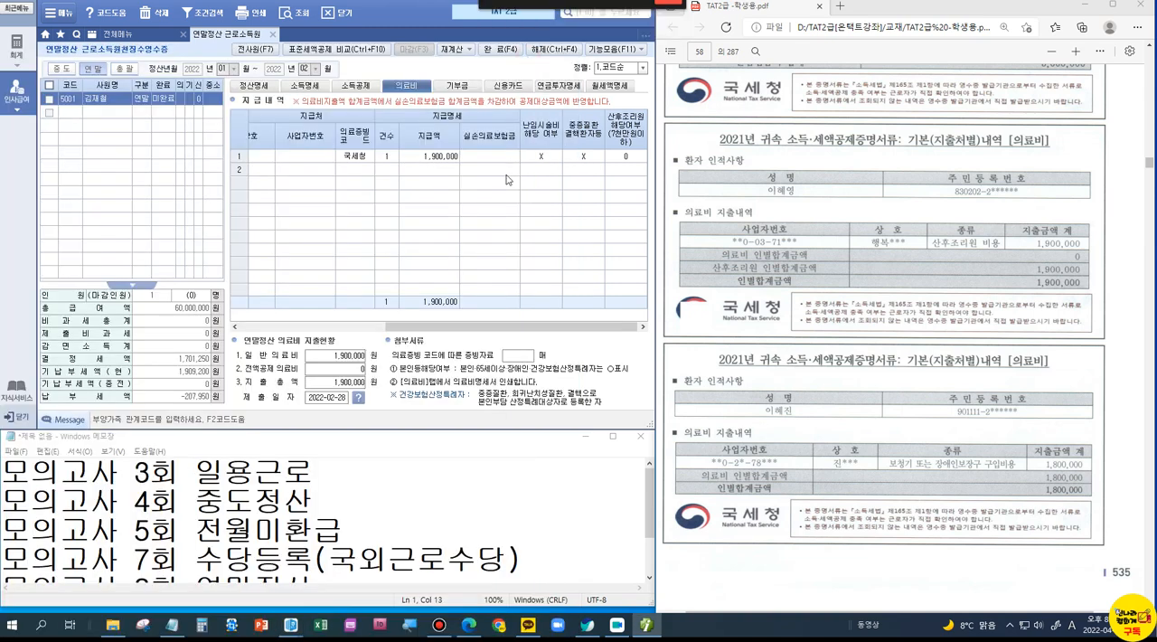
Step: Add the sibling (형제자매) as the second 의료비 entry with 국세청 as the evidence code
left_click_drag(399, 325, 275, 303)
left_click(276, 169)
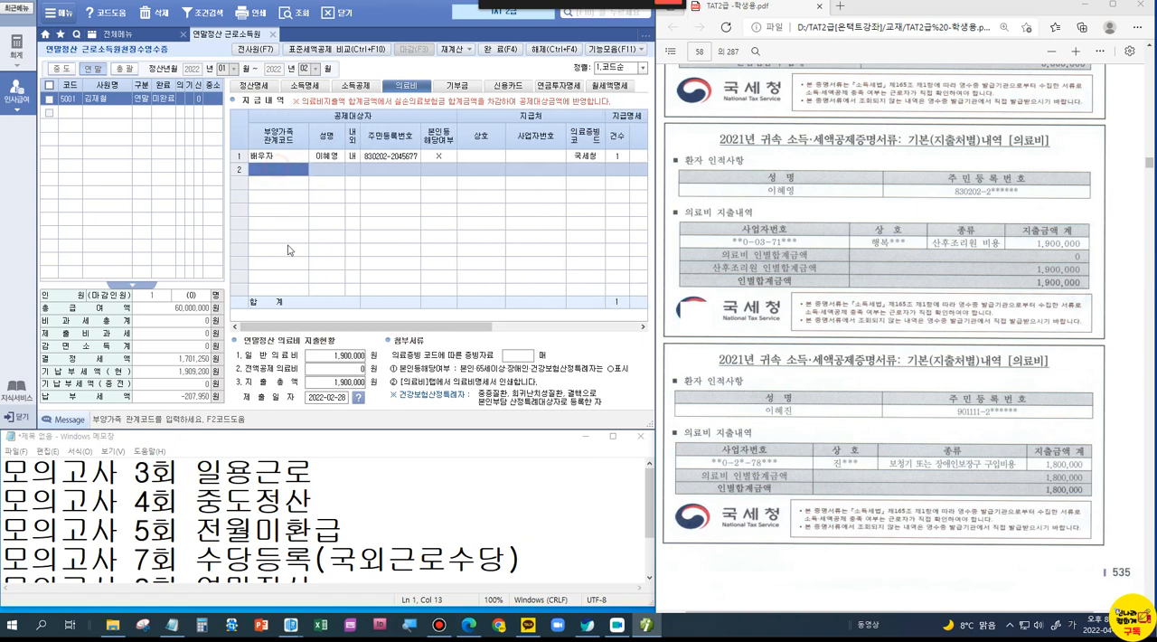
left_click(299, 327)
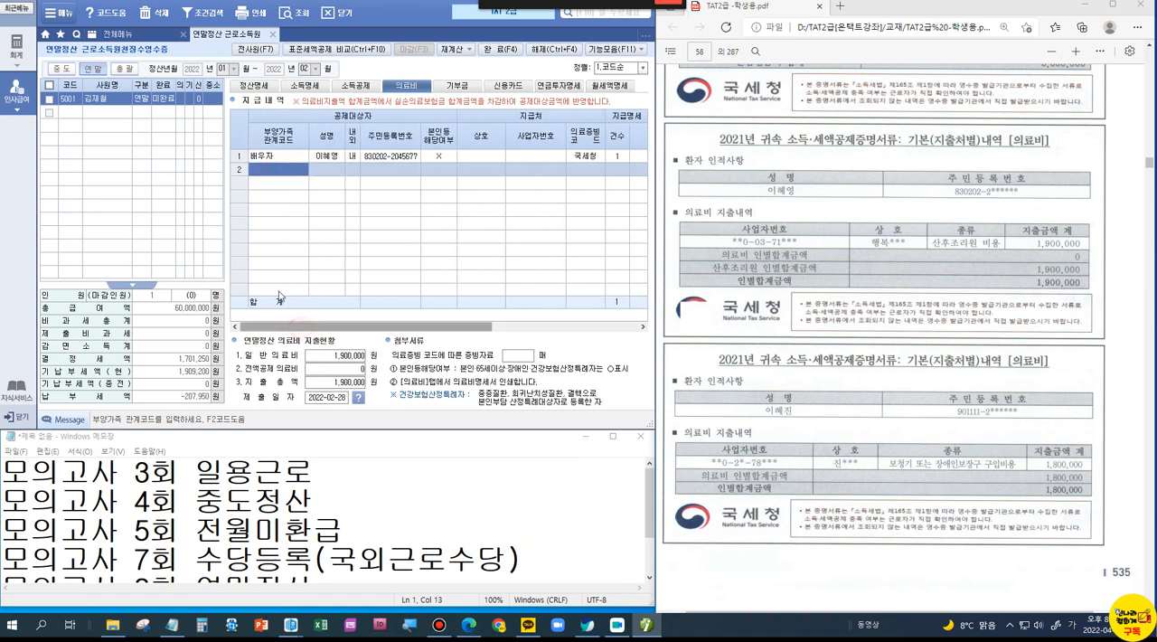
double_click(294, 170)
left_click(309, 217)
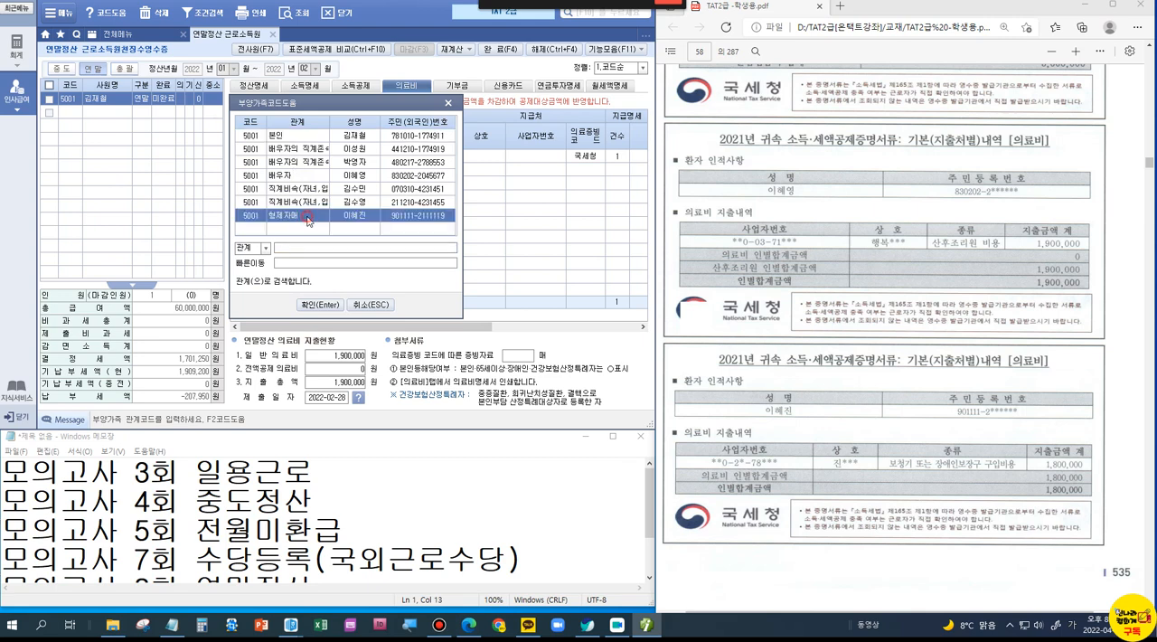
left_click(323, 310)
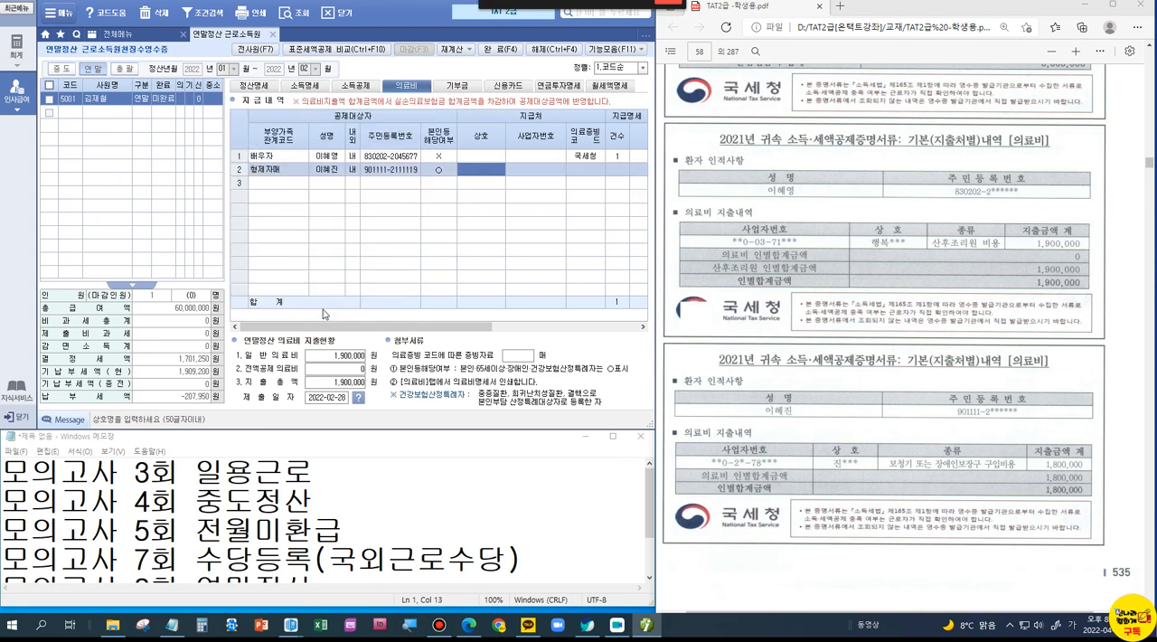
key("Return")
key("Return")
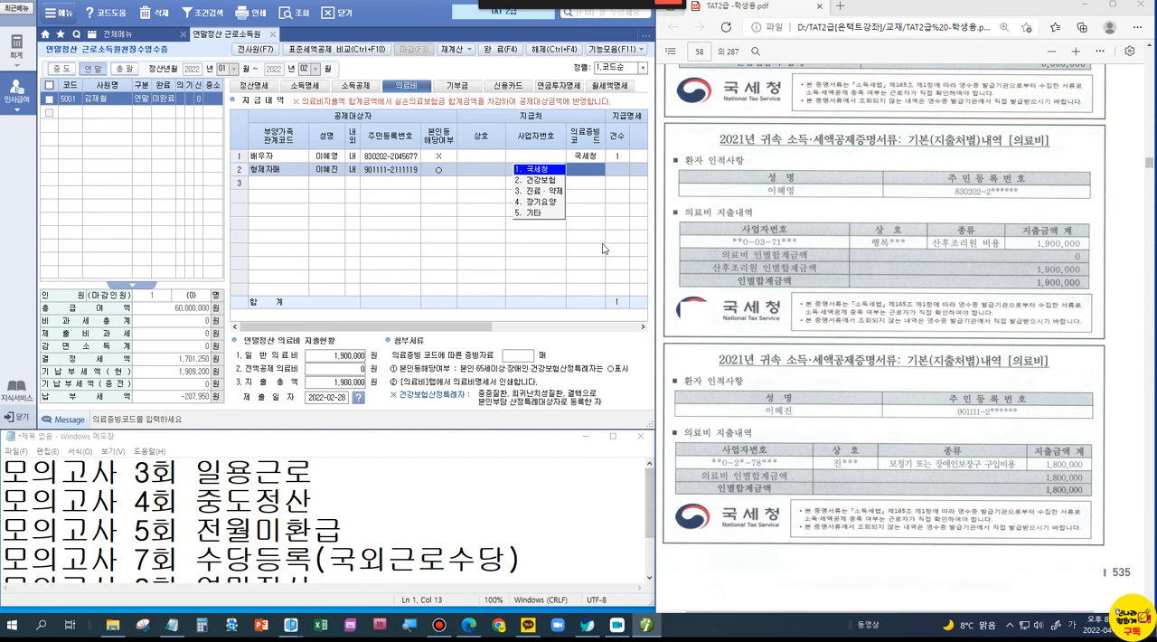
key("Return")
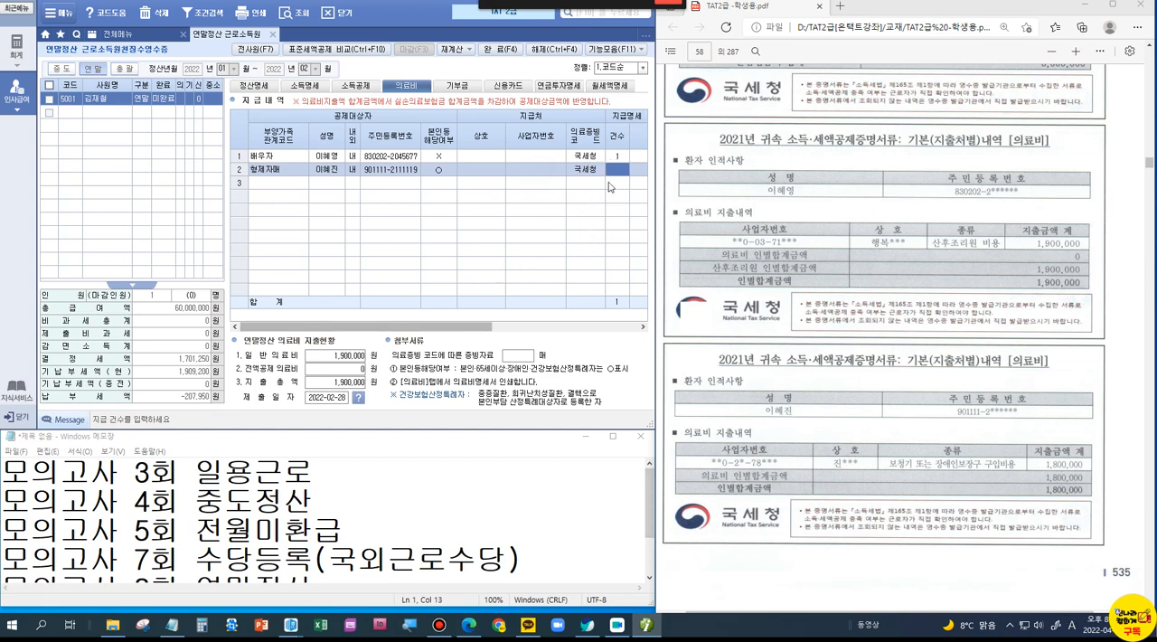
Step: Enter 1 as the 건수 and 1,800,000 as the 지급액 for the sibling's 의료비 entry
type("1")
key("Return")
key("Return")
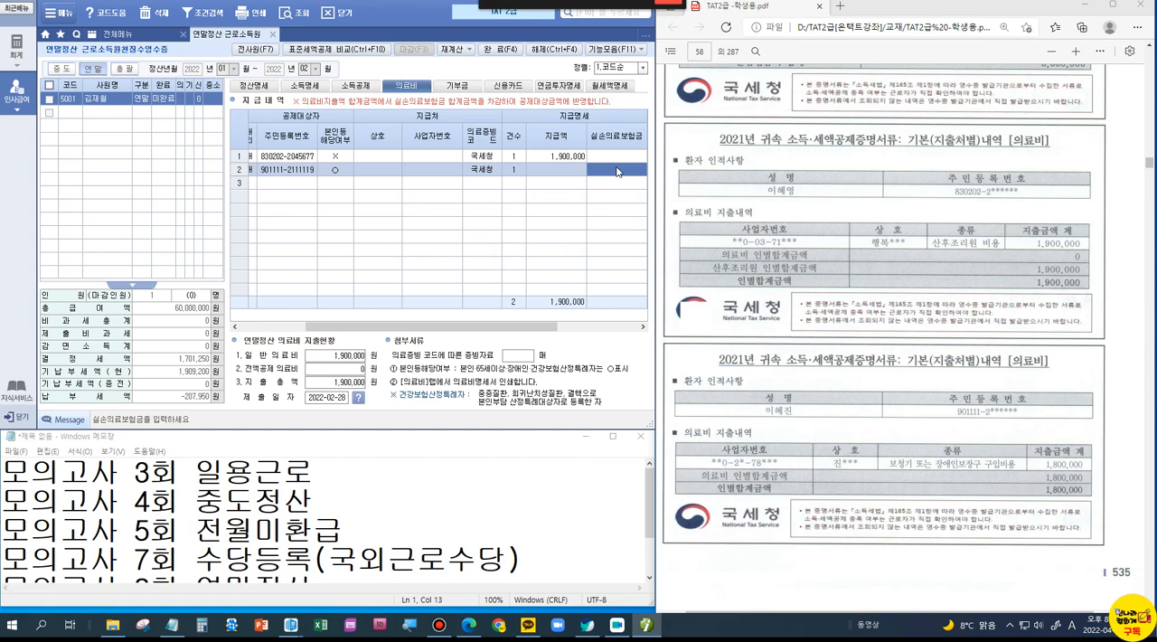
key("Return")
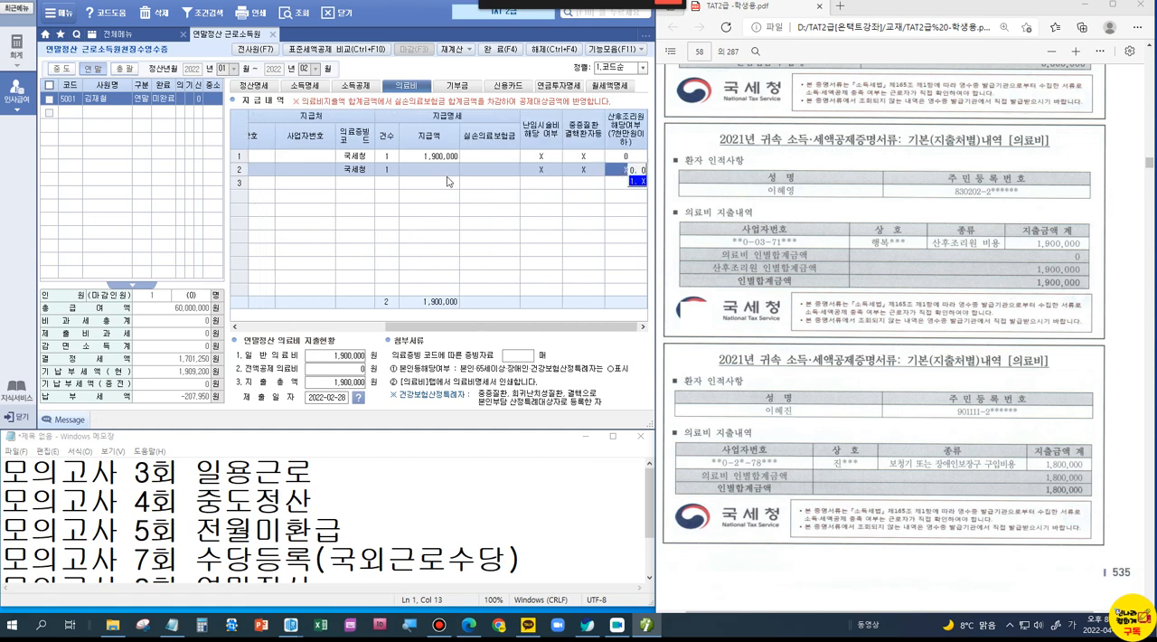
left_click(447, 171)
type("1,8")
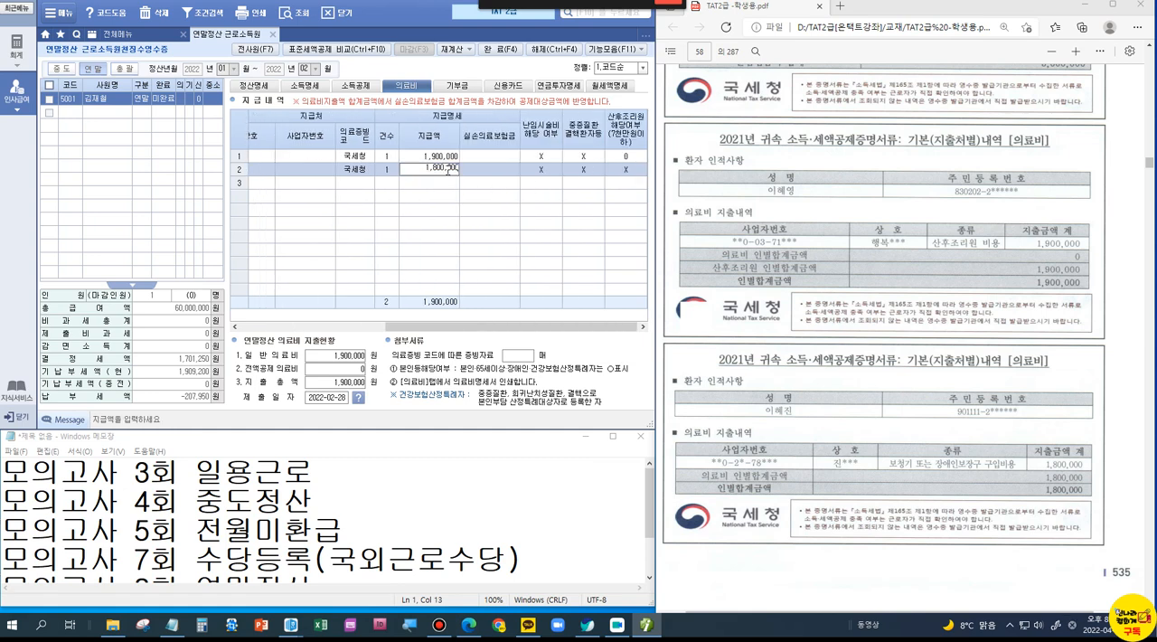
type("00,000")
key("Return")
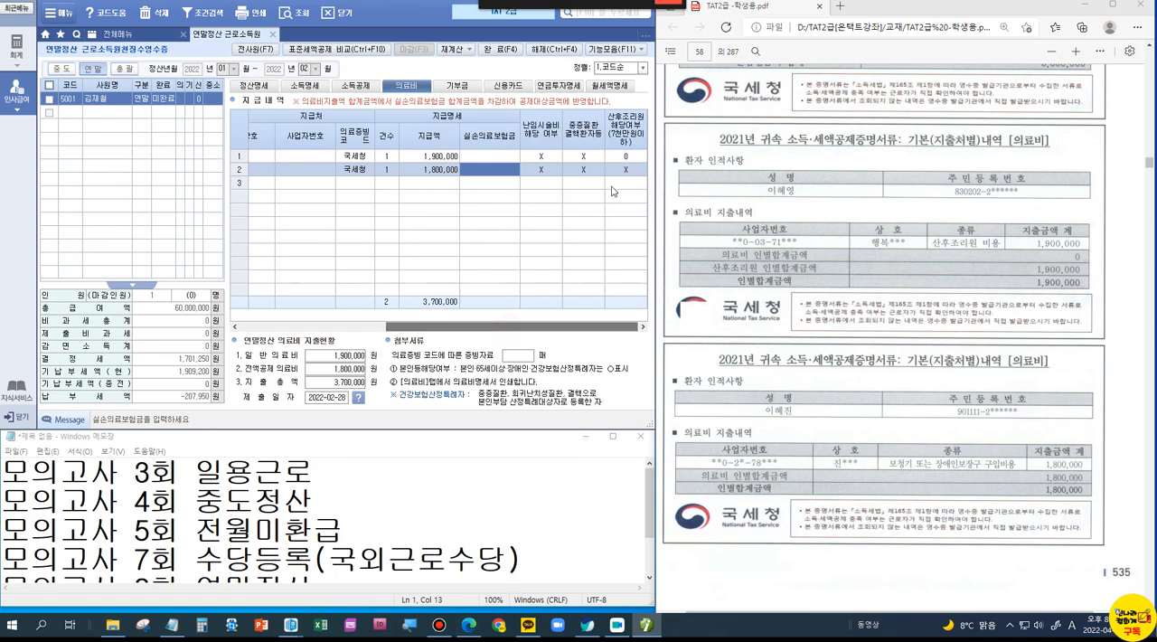
Step: Set the 교육비 구분 in the 소득공제 details to 초중고 for the middle-school child in row 5
scroll(928, 476, "down", 3)
scroll(926, 477, "down", 3)
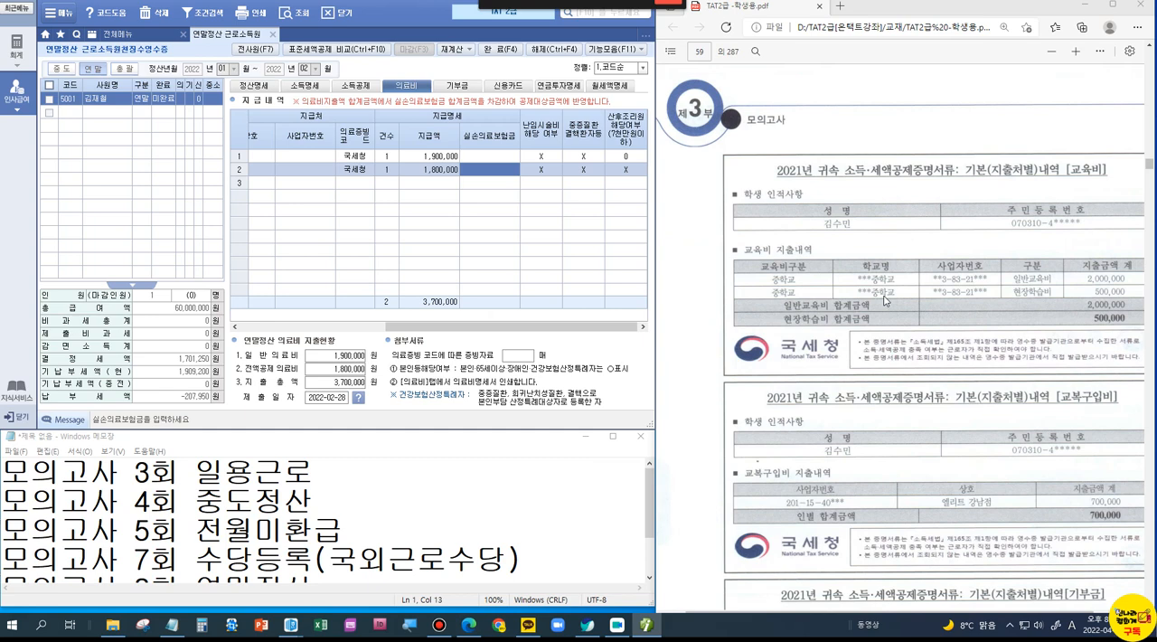
left_click(347, 87)
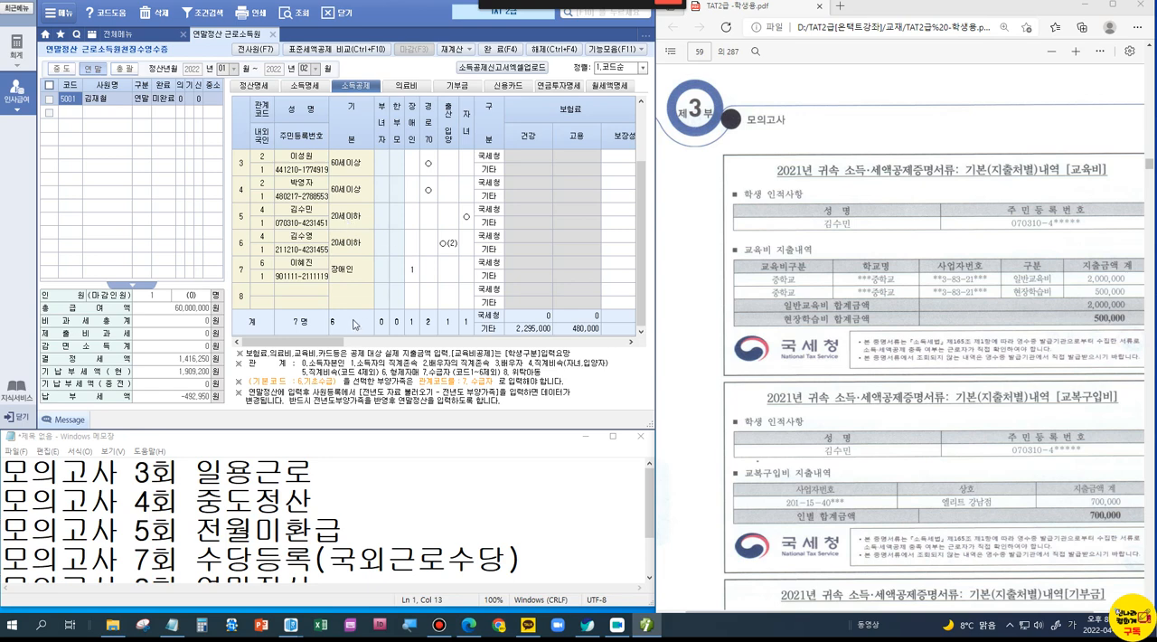
left_click_drag(293, 342, 465, 344)
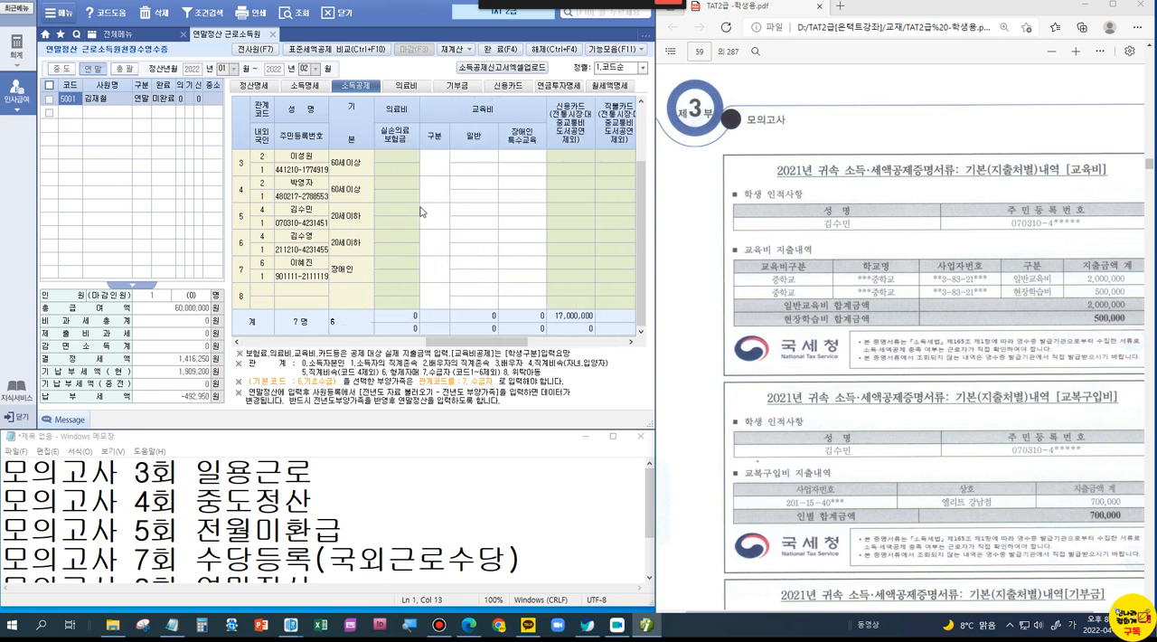
left_click(421, 212)
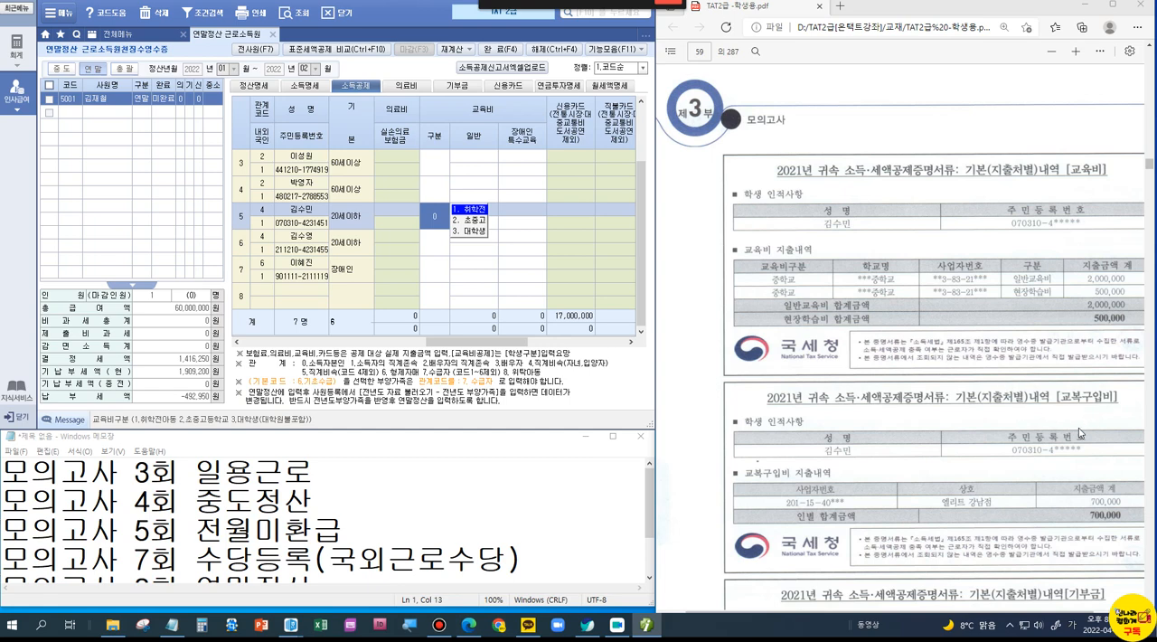
left_click(477, 220)
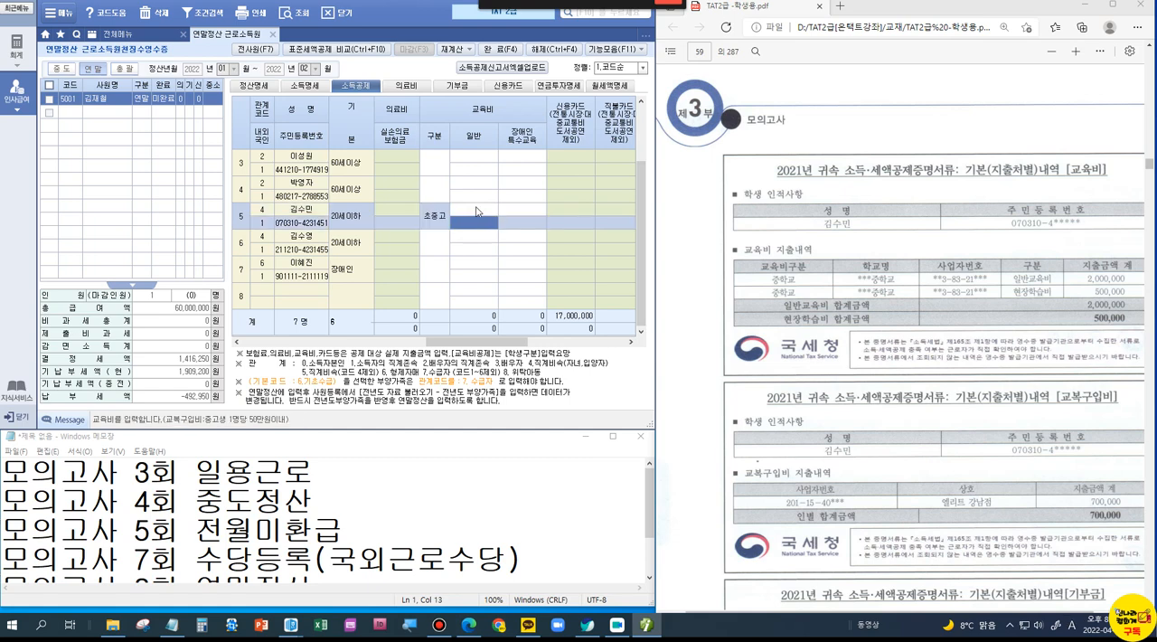
Step: Bring up the child's 국세청 교육비 breakdown and enter the certificate's 일반교육비 of 2,000,000 as 초중고 교육비
left_click(476, 210)
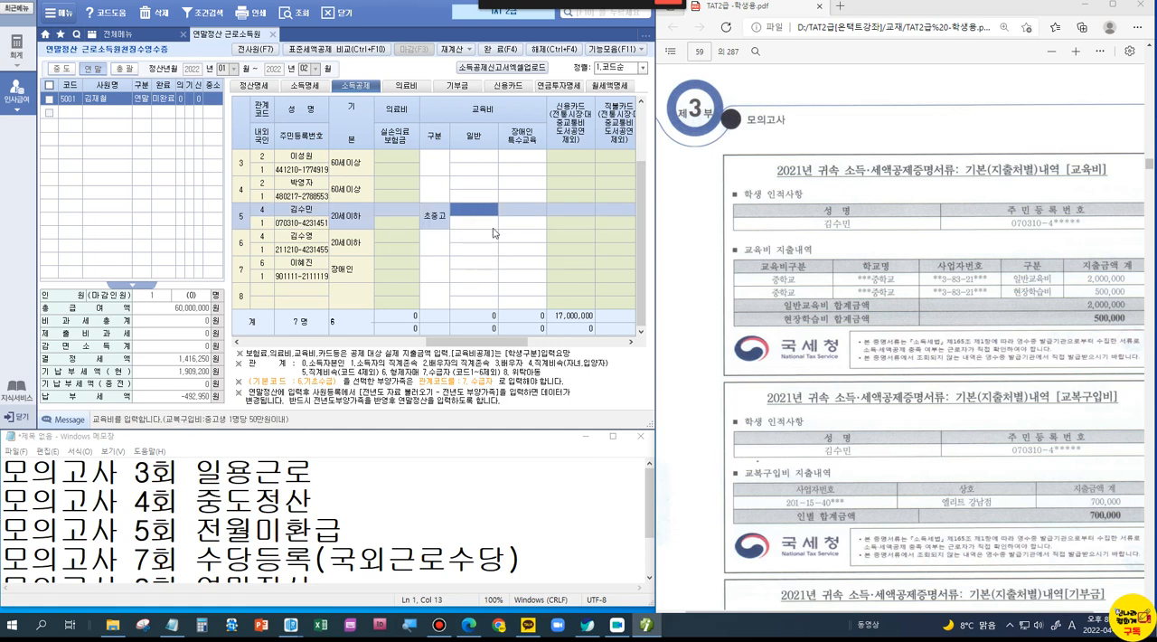
left_click(477, 213)
left_click_drag(390, 148, 523, 263)
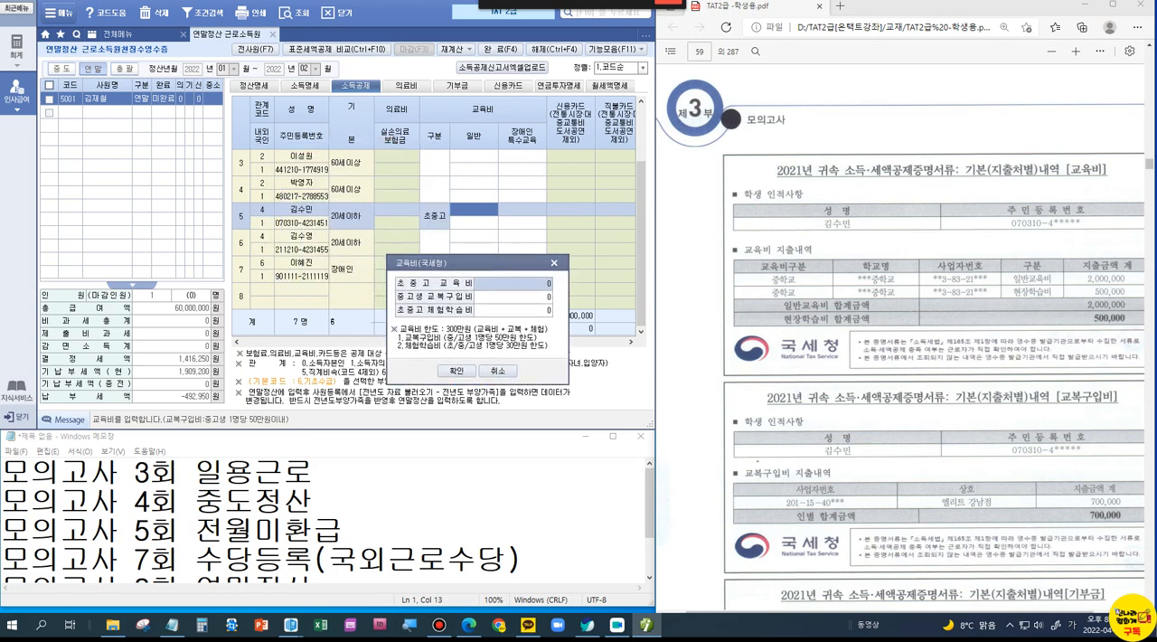
key("ctrl+1")
left_click(1086, 298)
mouse_move(824, 225)
left_mouse_down()
mouse_move(1043, 270)
mouse_move(1118, 271)
left_mouse_up()
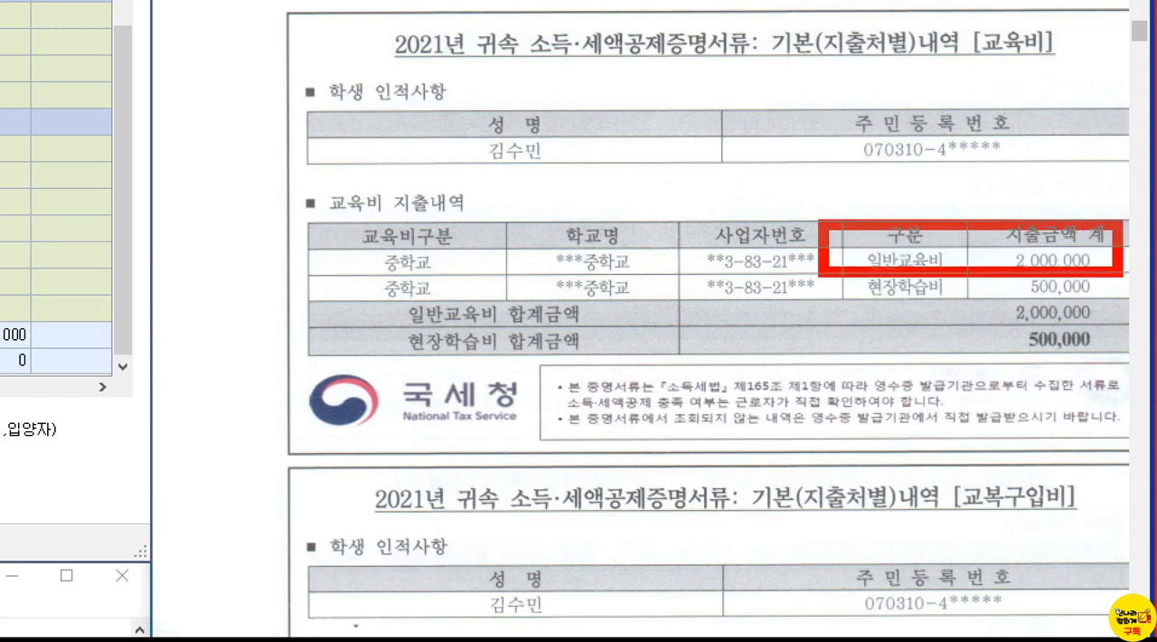
key("Escape")
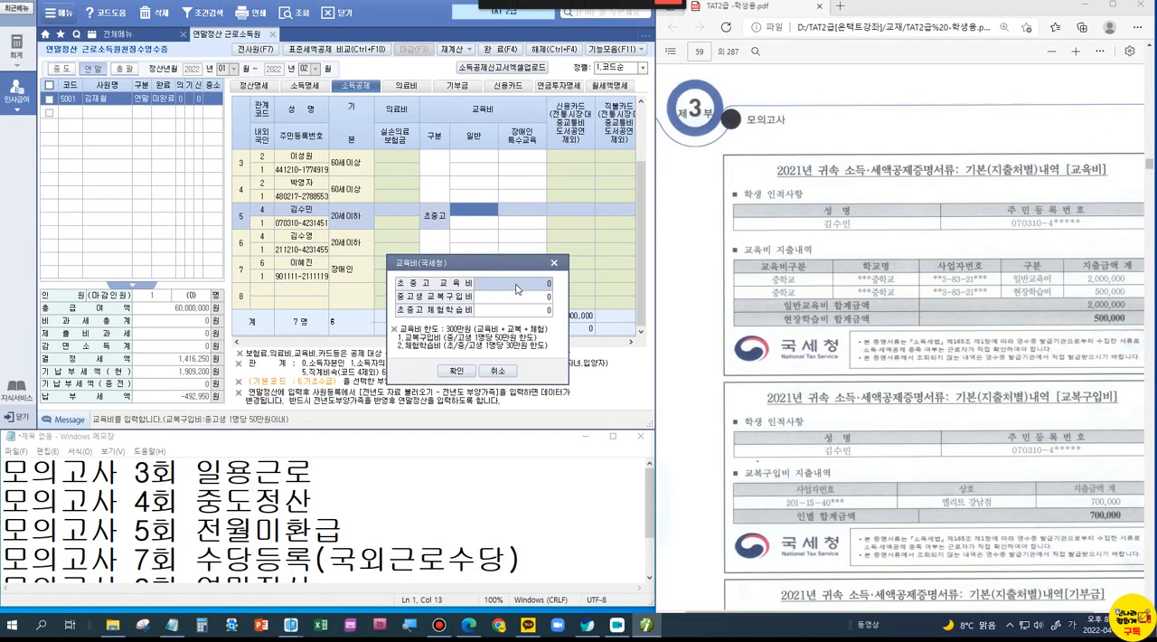
type("2000000")
key("Return")
Step: Mark the 교복구입비 amount on the certificate, check the per-student limit, and enter 700,000 as 중고생 교복구입비
key("ctrl+1")
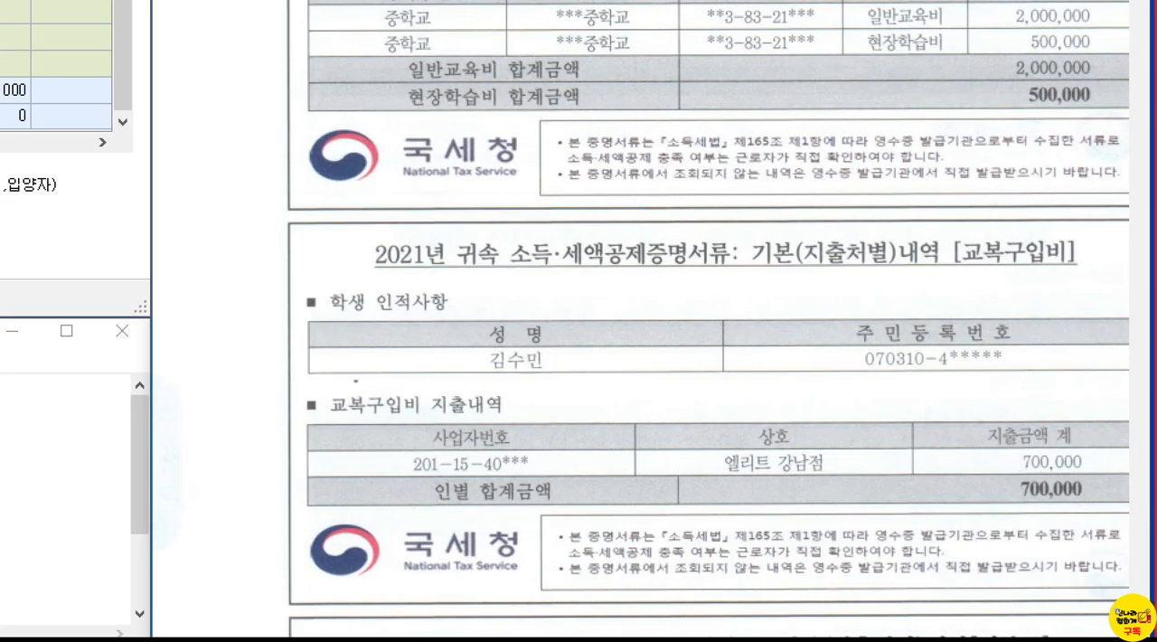
left_click(1024, 480)
left_click_drag(946, 449, 1125, 545)
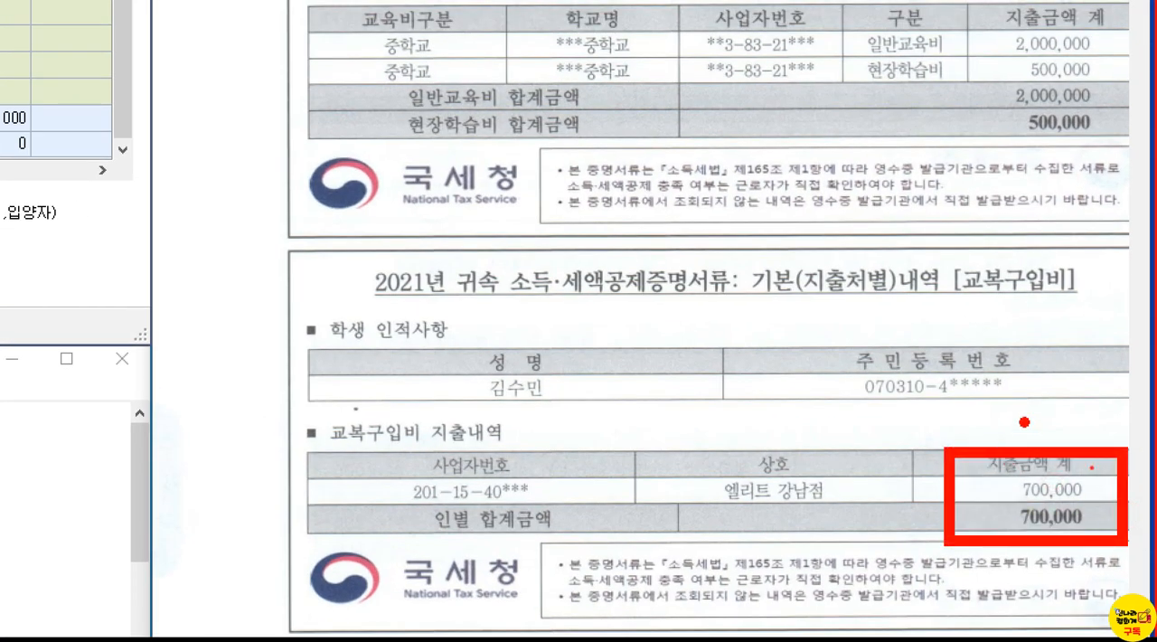
left_click_drag(1021, 419, 1051, 418)
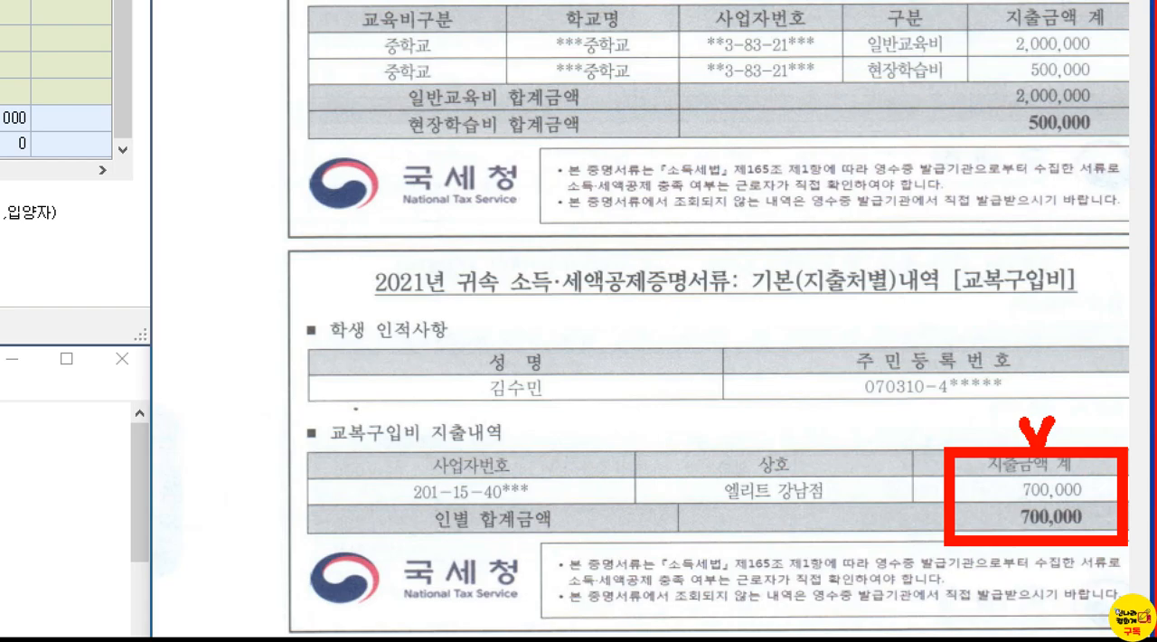
key("Escape")
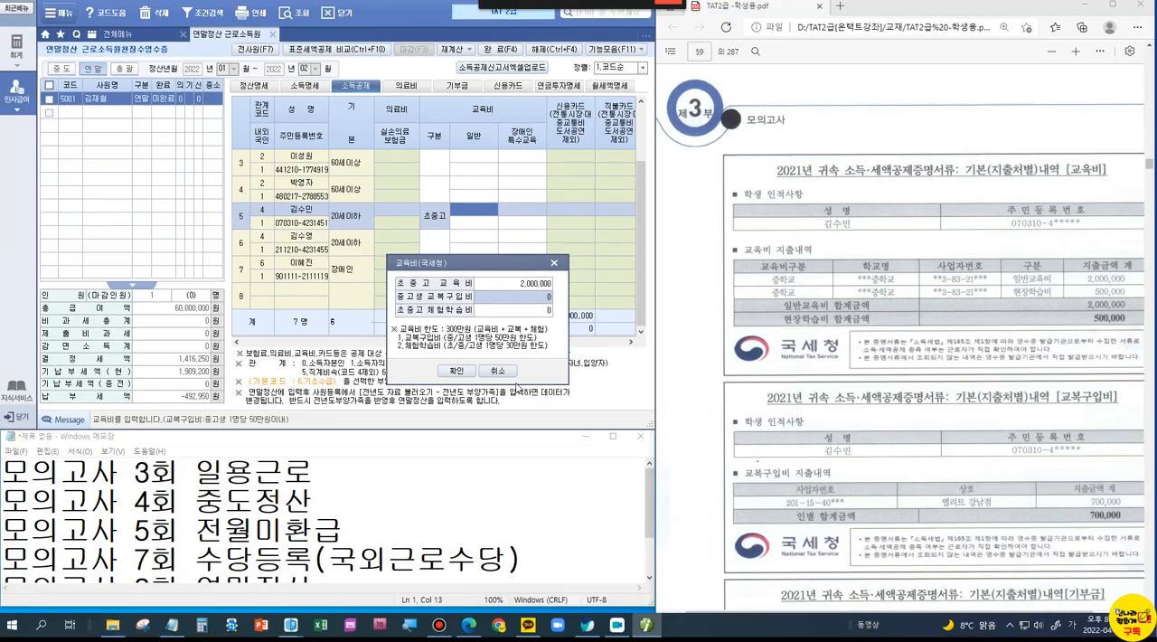
key("ctrl+1")
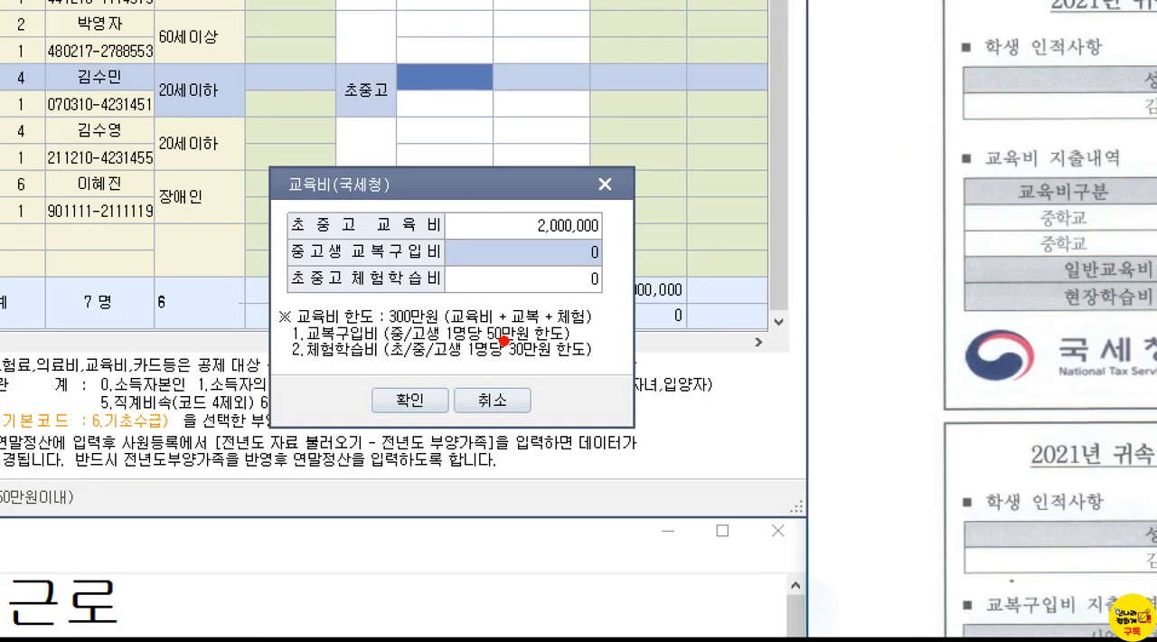
left_click_drag(545, 335, 552, 339)
key("Escape")
type("70")
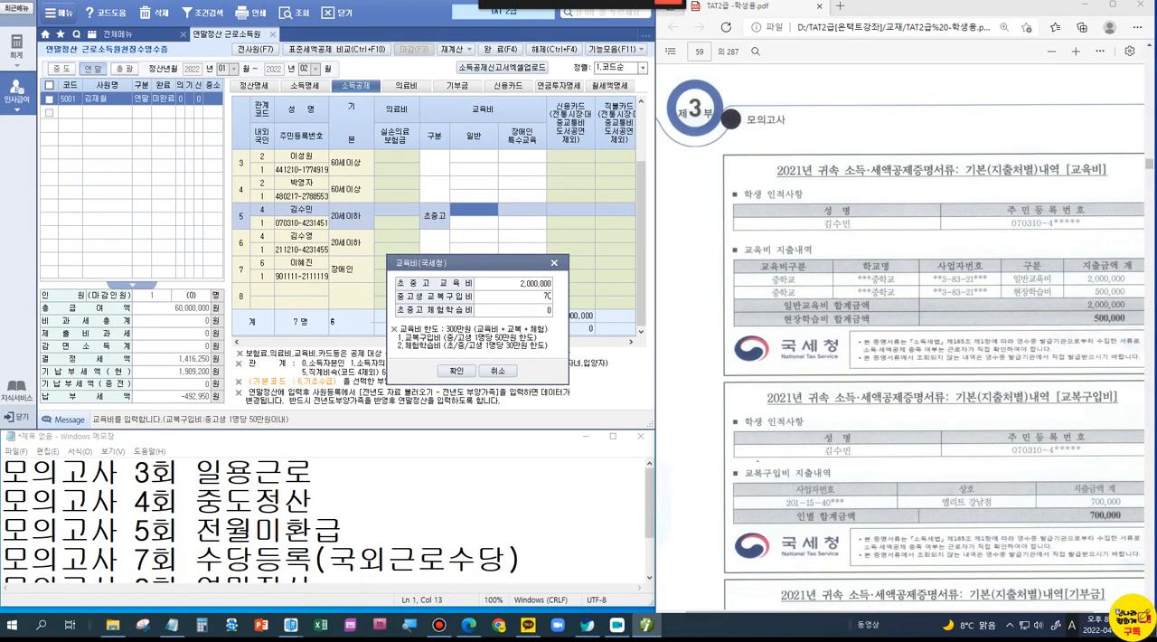
type("0000")
key("Return")
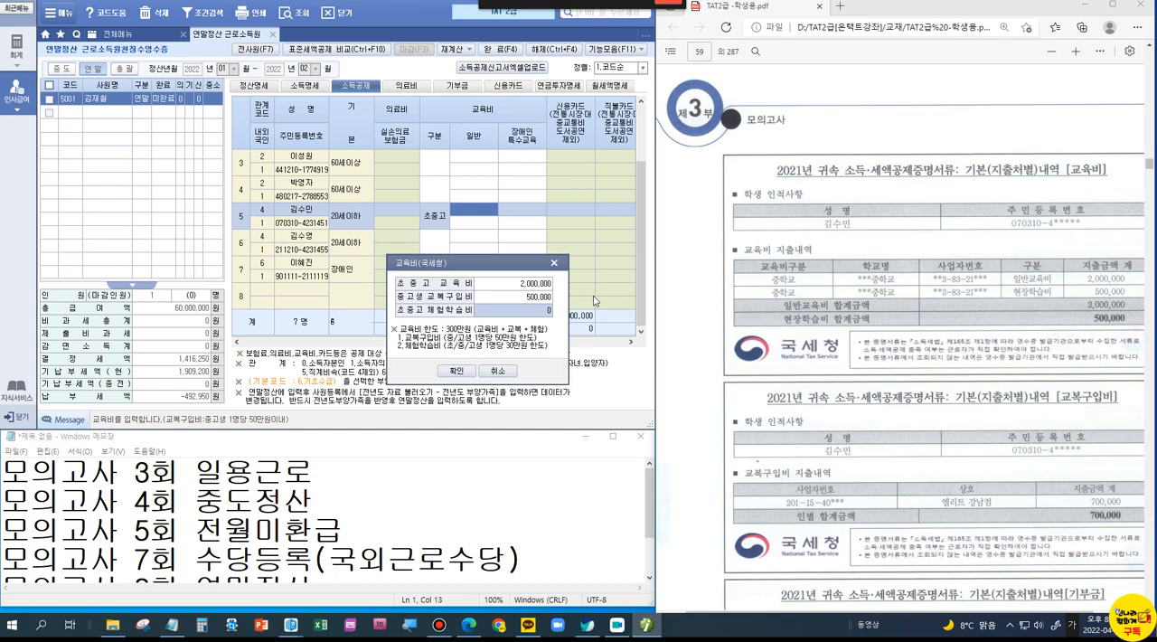
Step: Mark the 현장학습비 amount on the certificate, enter 300,000 as 초중고 체험학습비, and confirm the 교육비 breakdown
key("ctrl+1")
left_click(1094, 304)
left_click_drag(1074, 273, 1139, 301)
key("Escape")
type("300000")
key("Return")
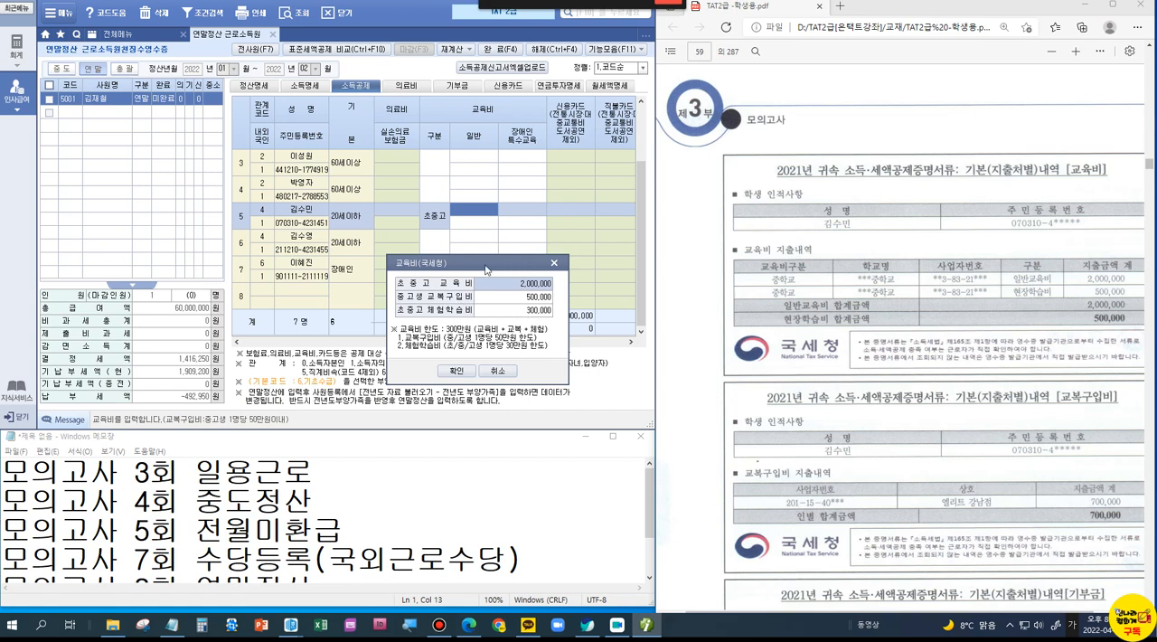
left_click(456, 371)
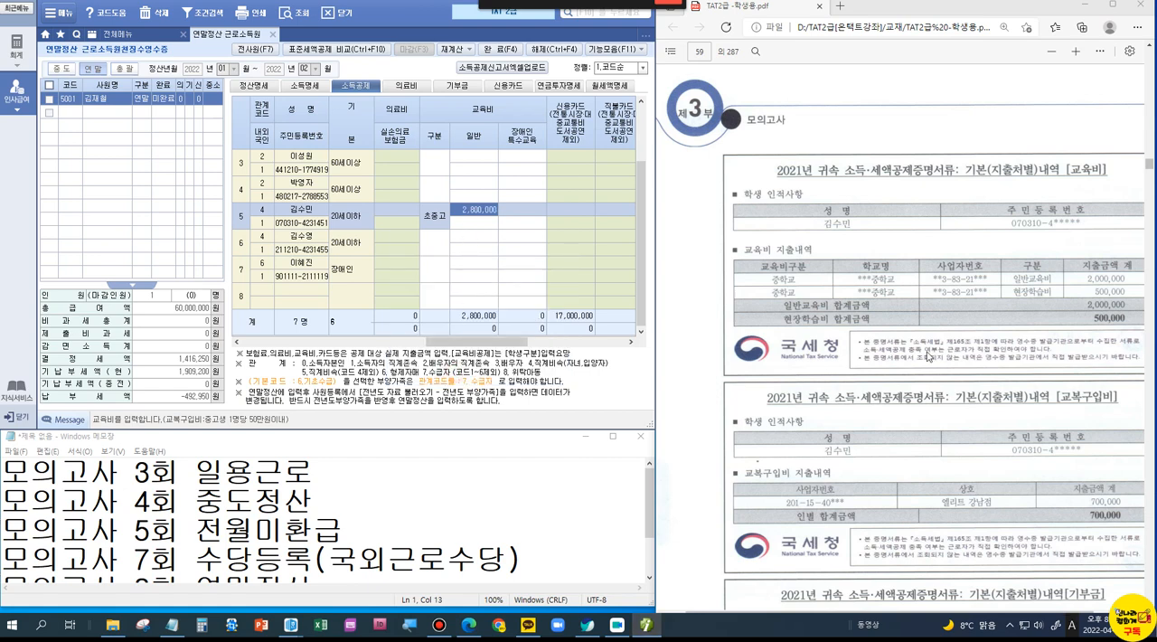
Step: Review the 기부금 certificate, bring up the 연말정산.hwp notes, and write the limits XX, OO and XO above the heading, looping XO with 신용카드 and 교육비
scroll(928, 355, "down", 4)
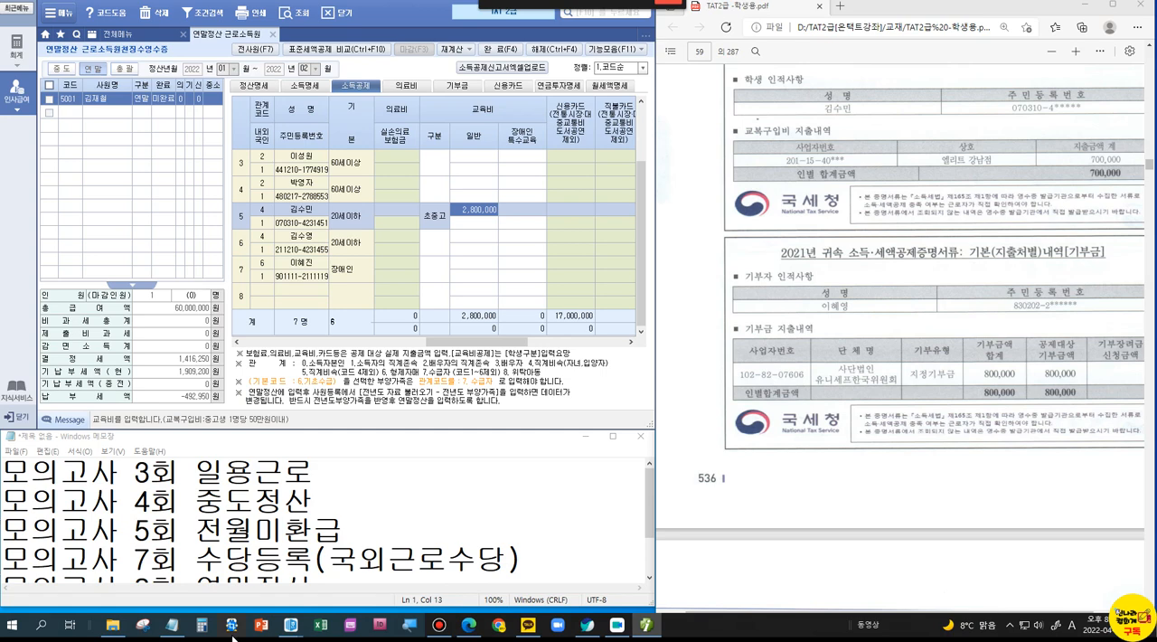
mouse_move(281, 638)
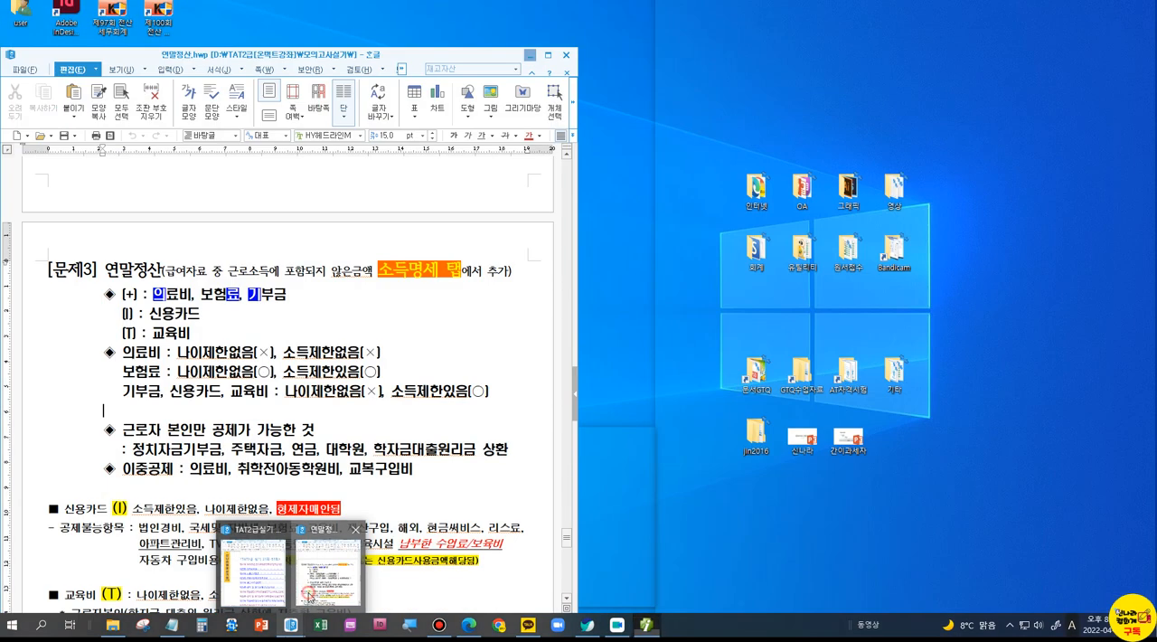
left_click(309, 596)
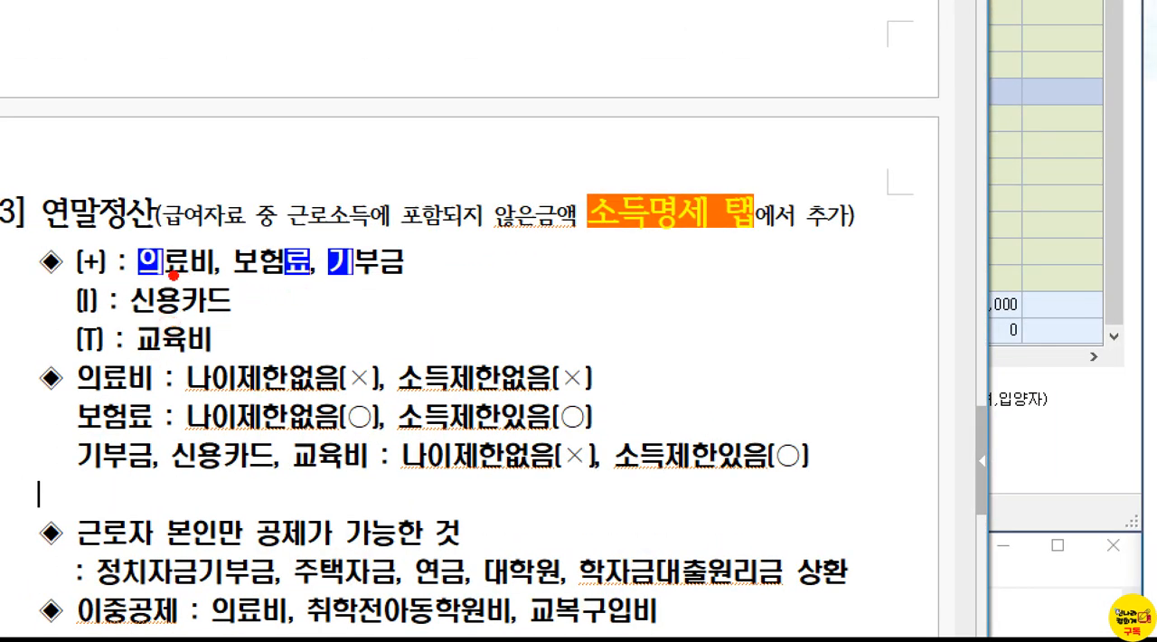
left_click_drag(153, 165, 114, 220)
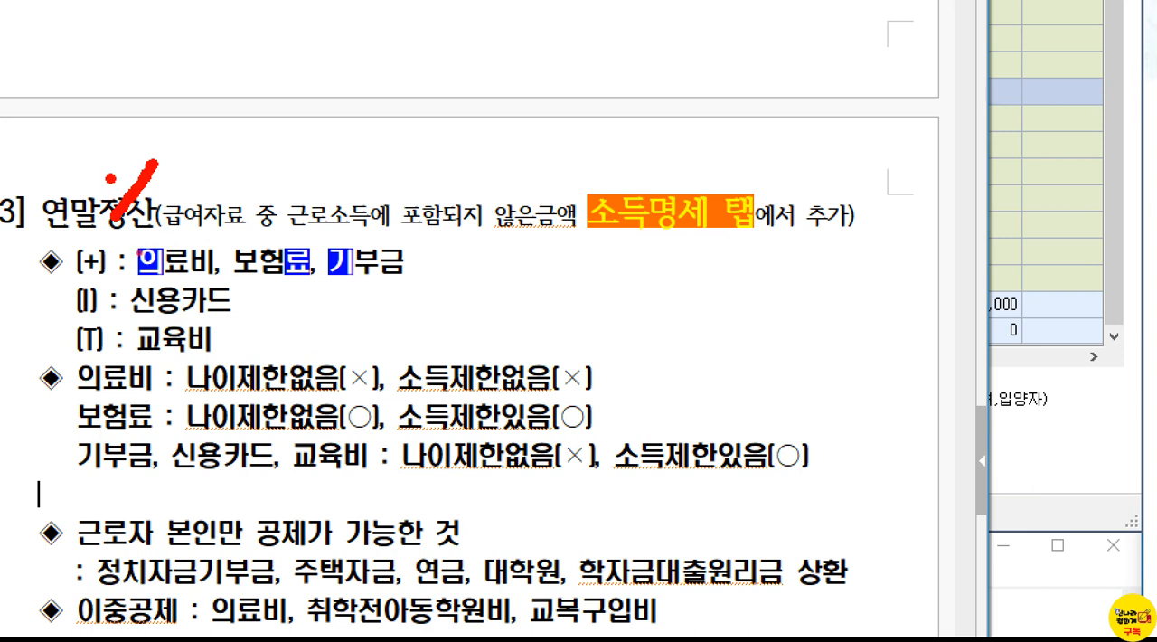
left_click_drag(111, 178, 175, 216)
mouse_move(218, 166)
left_mouse_down()
mouse_move(188, 210)
mouse_move(246, 224)
left_mouse_up()
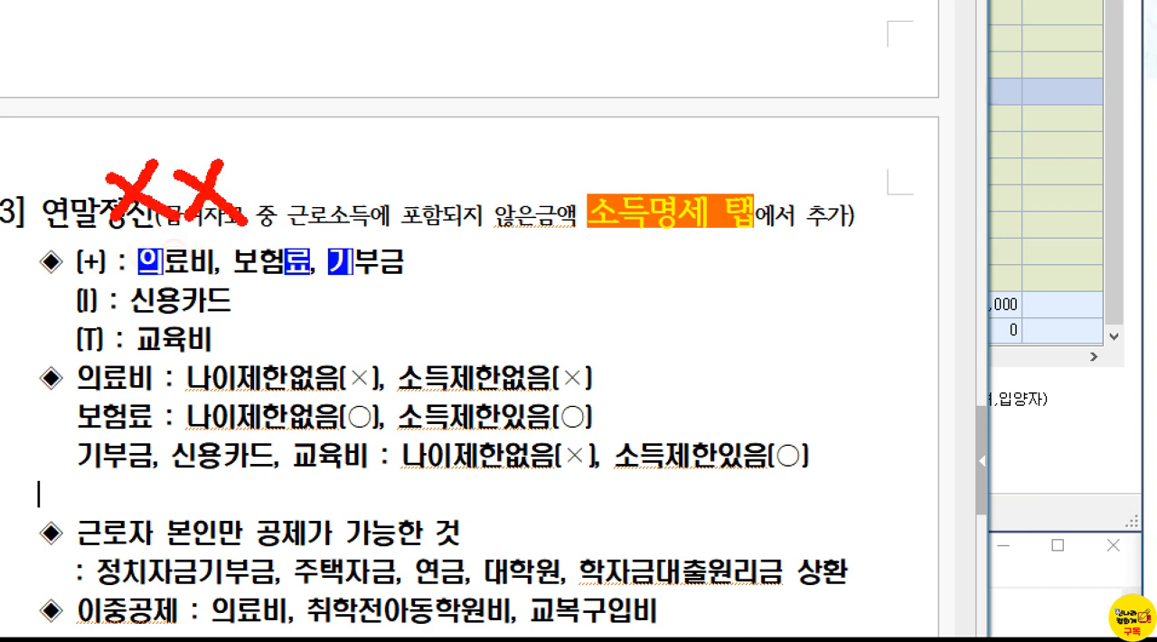
mouse_move(259, 141)
left_mouse_down()
mouse_move(254, 152)
mouse_move(295, 148)
mouse_move(306, 199)
mouse_move(282, 149)
left_mouse_up()
mouse_move(380, 151)
left_mouse_down()
mouse_move(352, 192)
mouse_move(376, 186)
left_mouse_up()
mouse_move(422, 151)
left_mouse_down()
mouse_move(394, 179)
mouse_move(443, 156)
left_mouse_up()
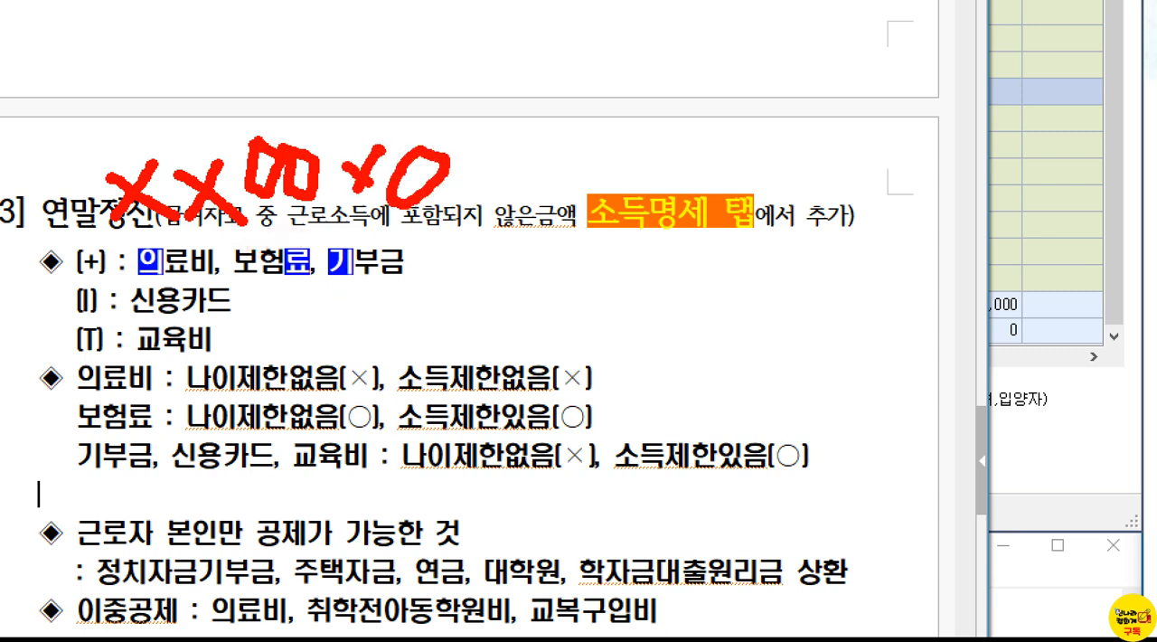
mouse_move(364, 96)
left_mouse_down()
mouse_move(325, 198)
mouse_move(81, 246)
mouse_move(74, 291)
mouse_move(216, 357)
mouse_move(343, 299)
mouse_move(433, 116)
mouse_move(360, 90)
mouse_move(344, 101)
left_mouse_up()
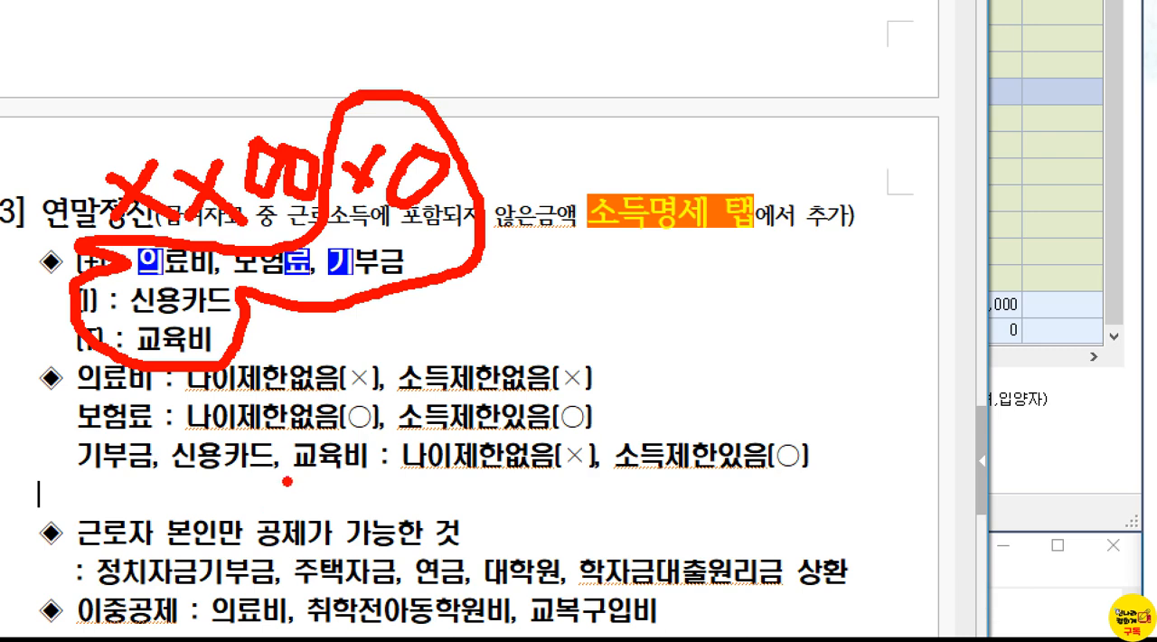
Step: Underline the 나이제한 and 소득제한 rules for 기부금, 신용카드 and 교육비 in the notes, and put the notes away
left_click_drag(515, 472, 580, 477)
left_click_drag(664, 460, 849, 467)
key("Escape")
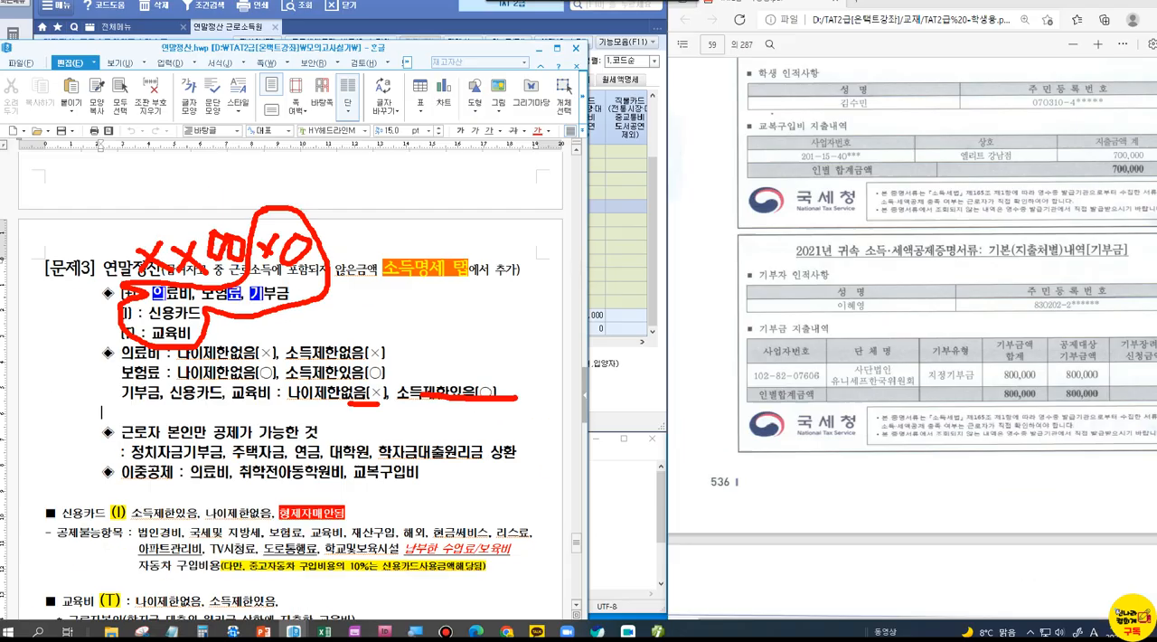
left_click(530, 56)
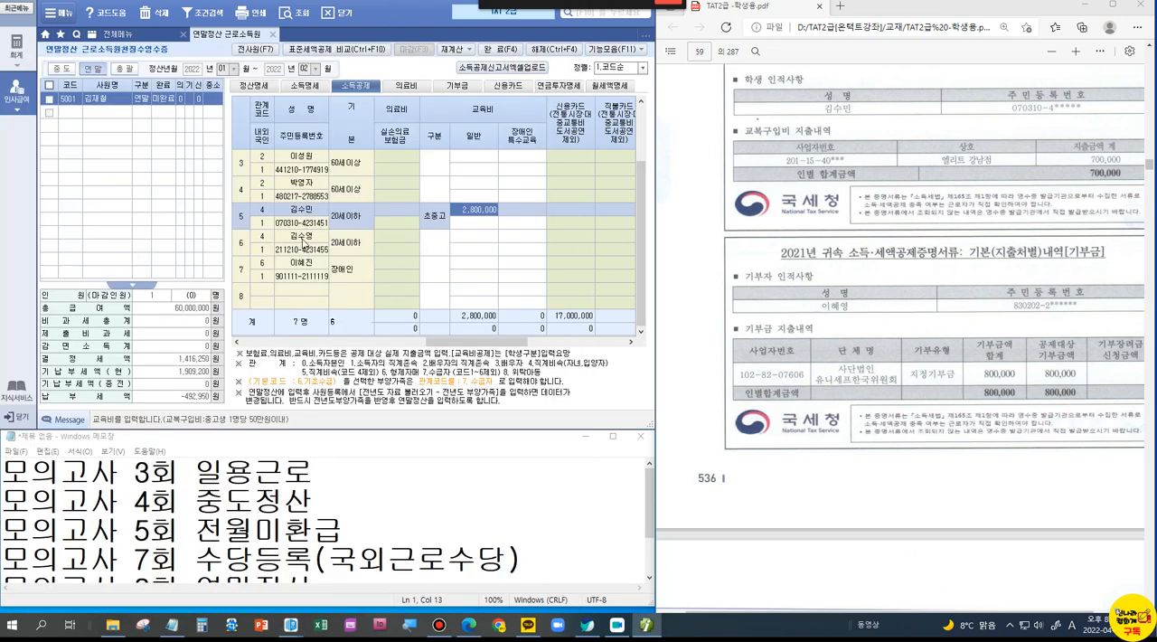
Step: Select the spouse in row 2 of the 소득공제 details and mark the 기본 entry 부 to check 기부금 eligibility
left_click(288, 192)
scroll(287, 192, "up", 1)
left_click(293, 185)
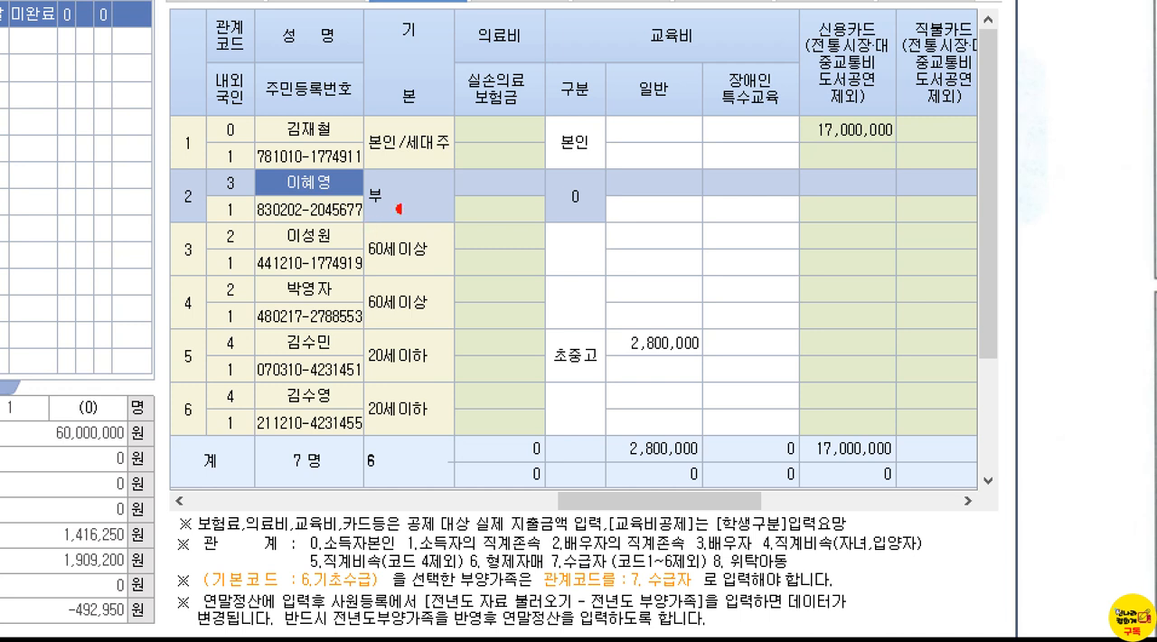
mouse_move(380, 211)
left_mouse_down()
mouse_move(357, 214)
mouse_move(353, 169)
mouse_move(417, 185)
mouse_move(371, 211)
left_mouse_up()
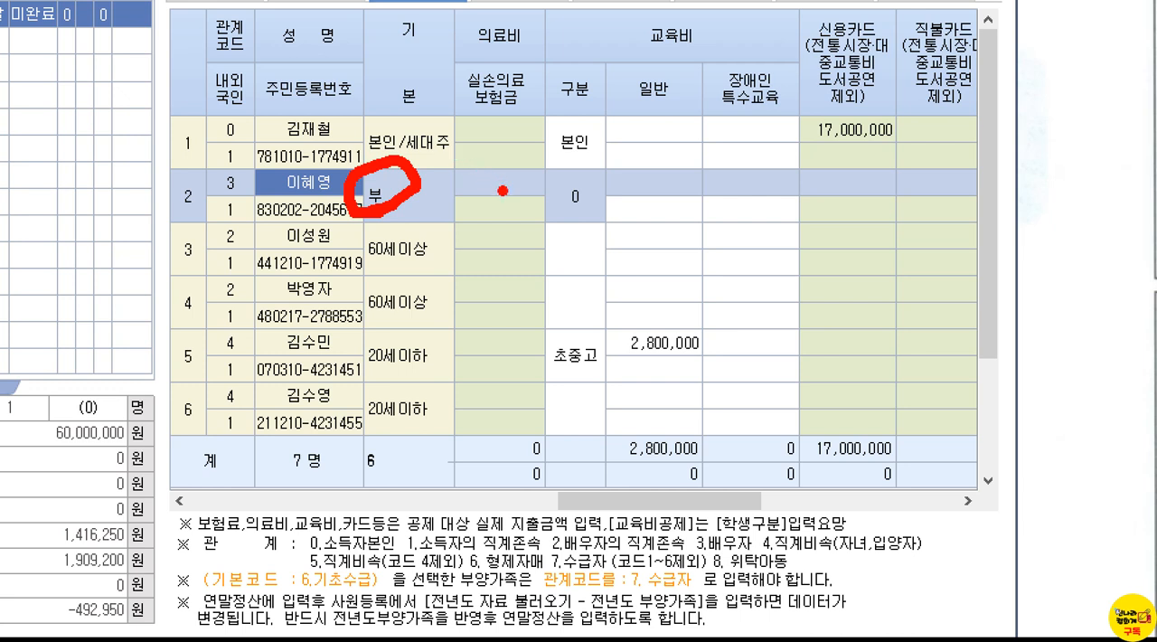
left_click_drag(352, 138, 383, 118)
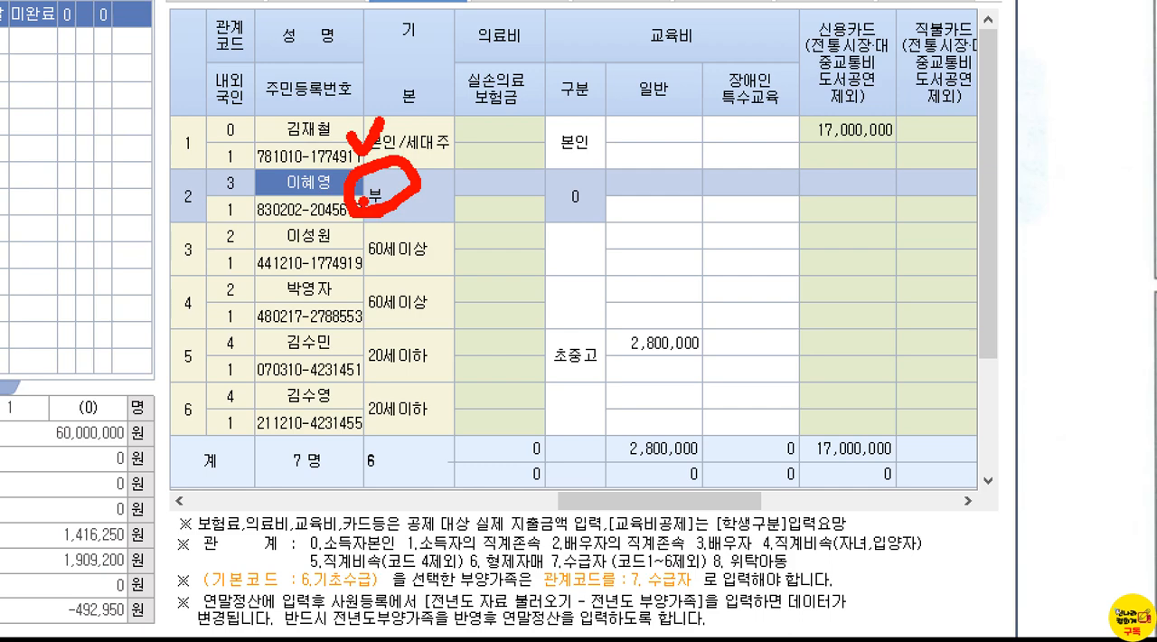
key("Escape")
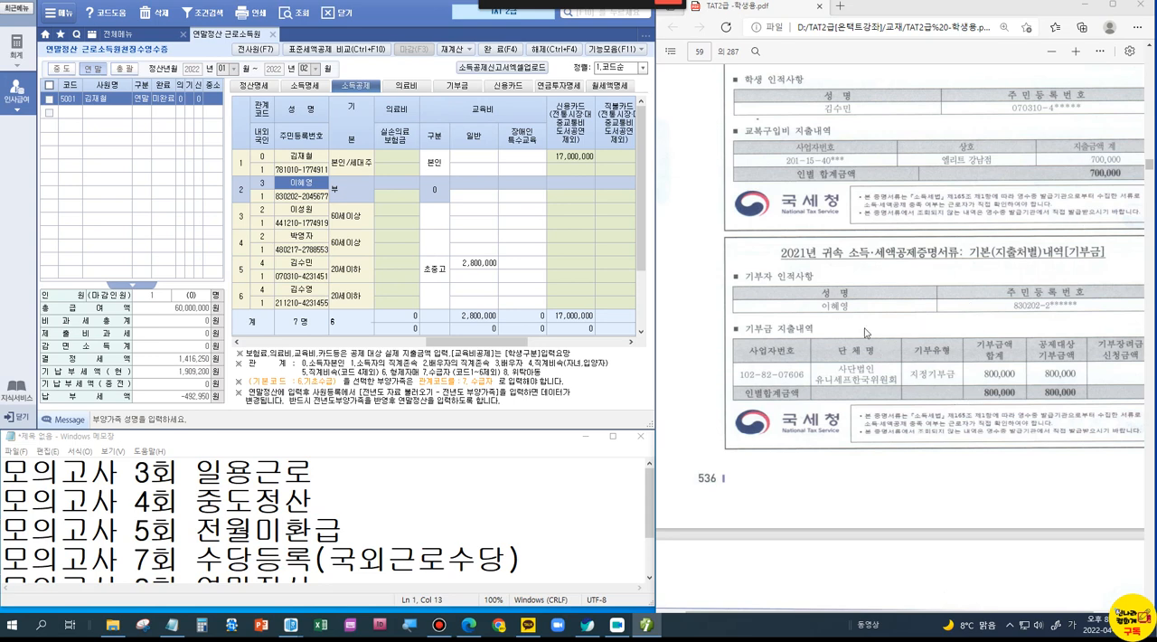
Step: Look through the 21회~51회 topic list in the TAT2급실기 기출문제 정리.hwp document and return to the 모의고사 4회 중도정산 line in the notepad
scroll(864, 333, "up", 5)
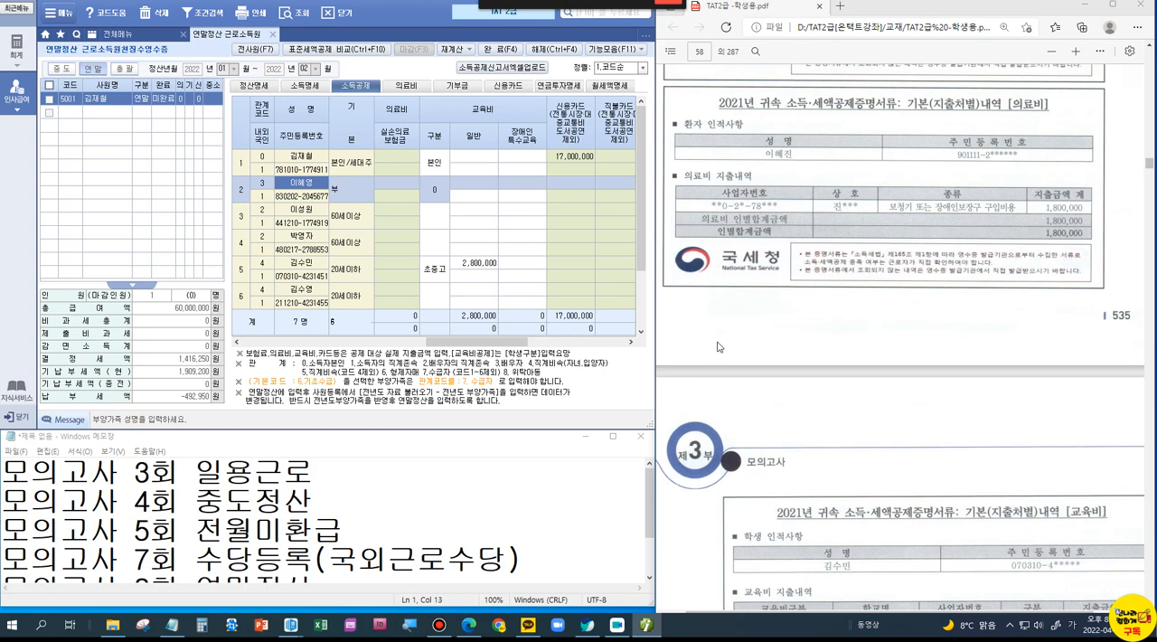
left_click(379, 506)
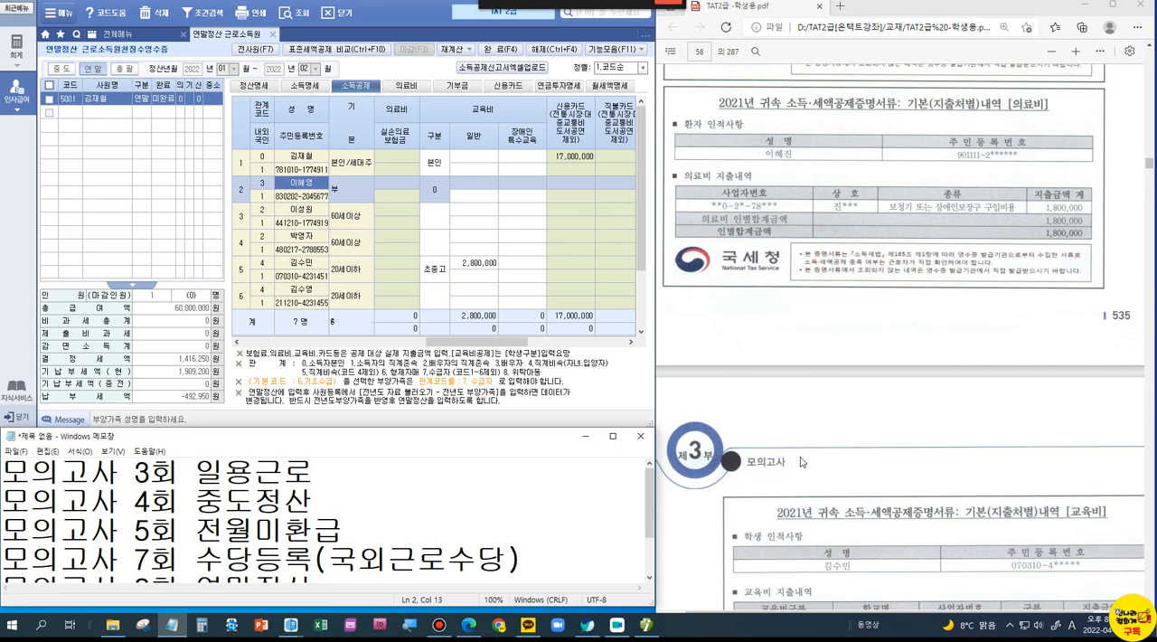
left_click(288, 633)
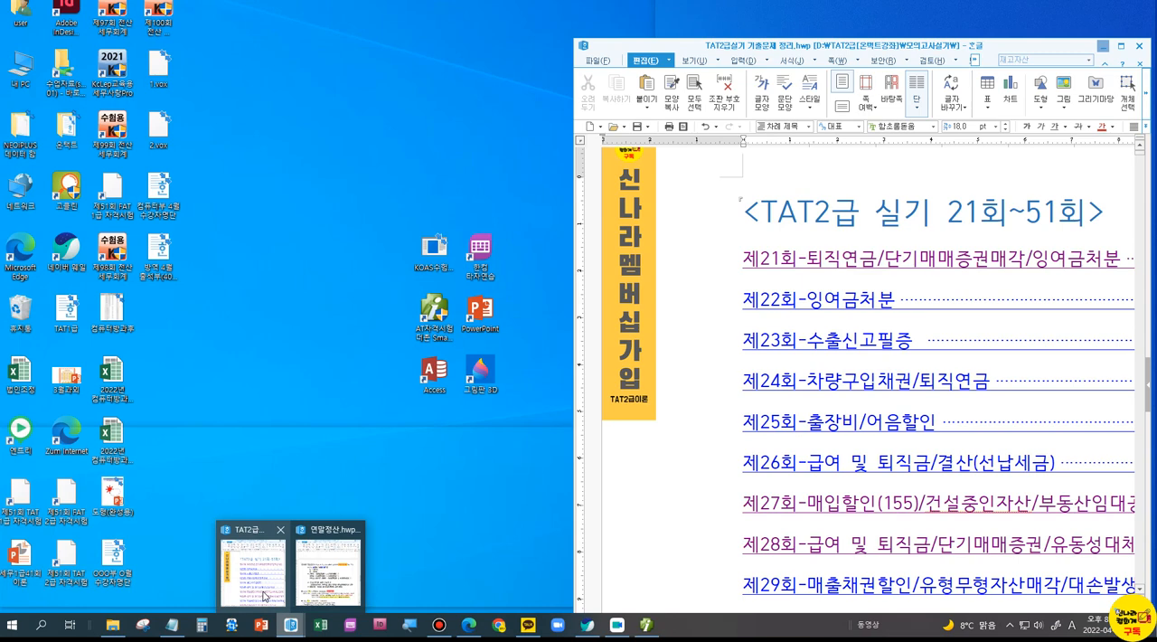
left_click(251, 565)
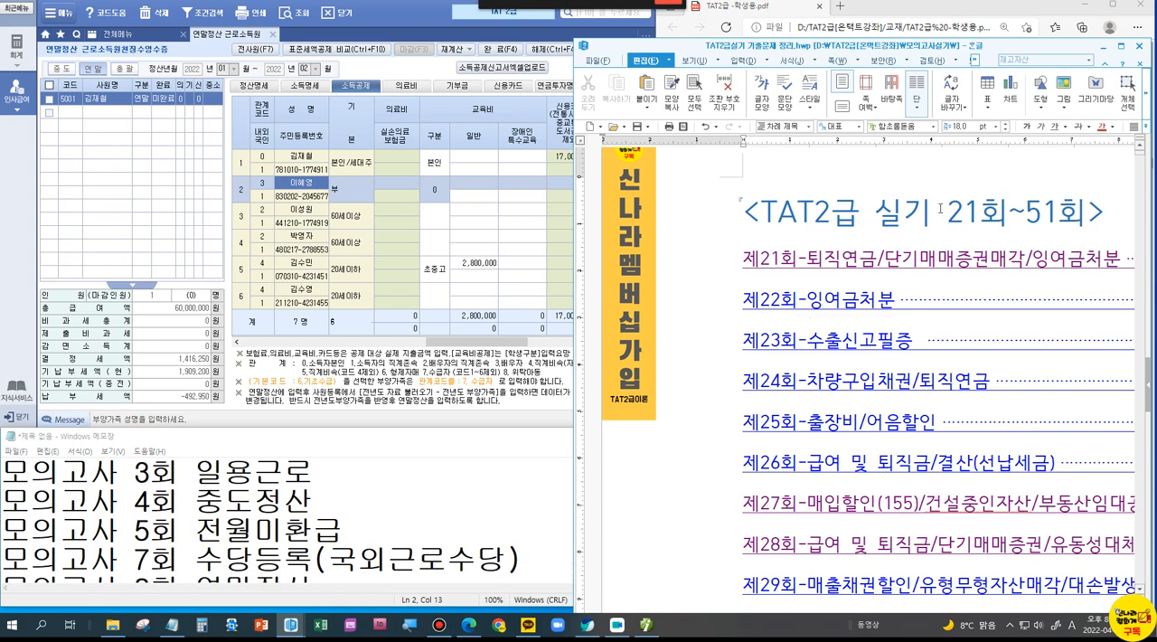
scroll(1041, 220, "down", 10)
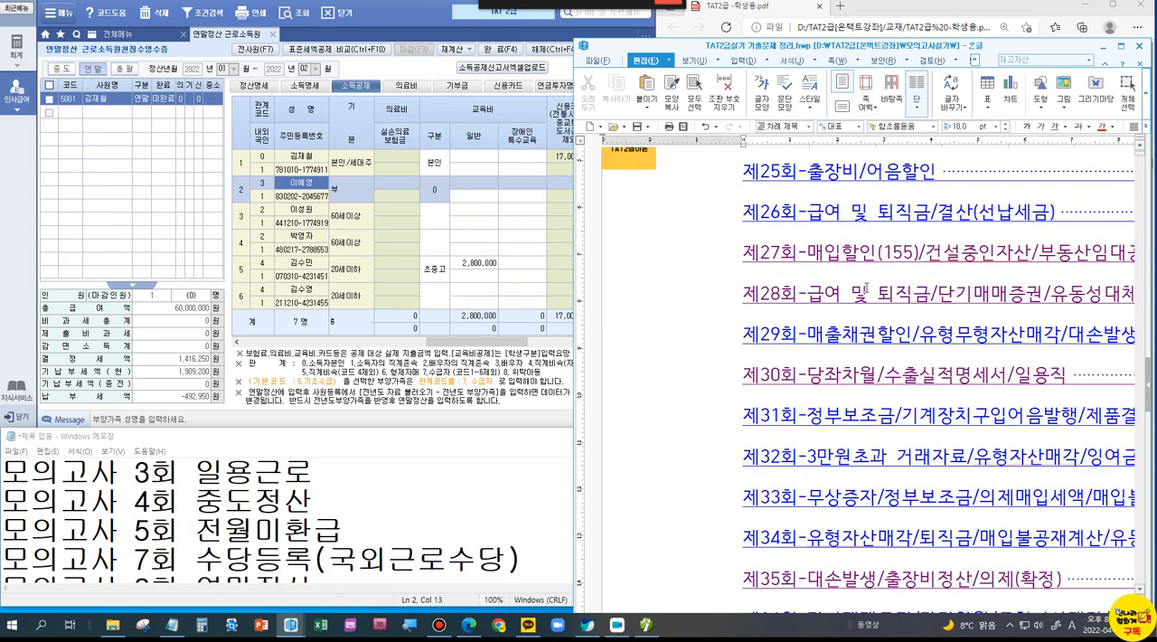
scroll(859, 312, "down", 10)
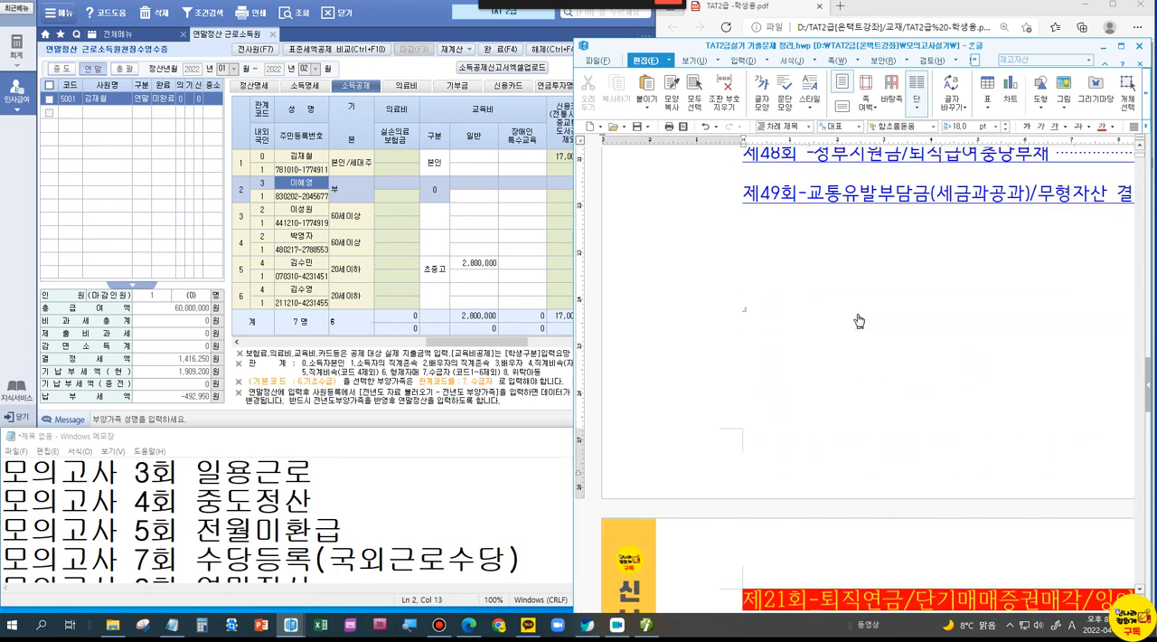
scroll(859, 321, "up", 5)
left_click(1097, 45)
left_click(284, 500)
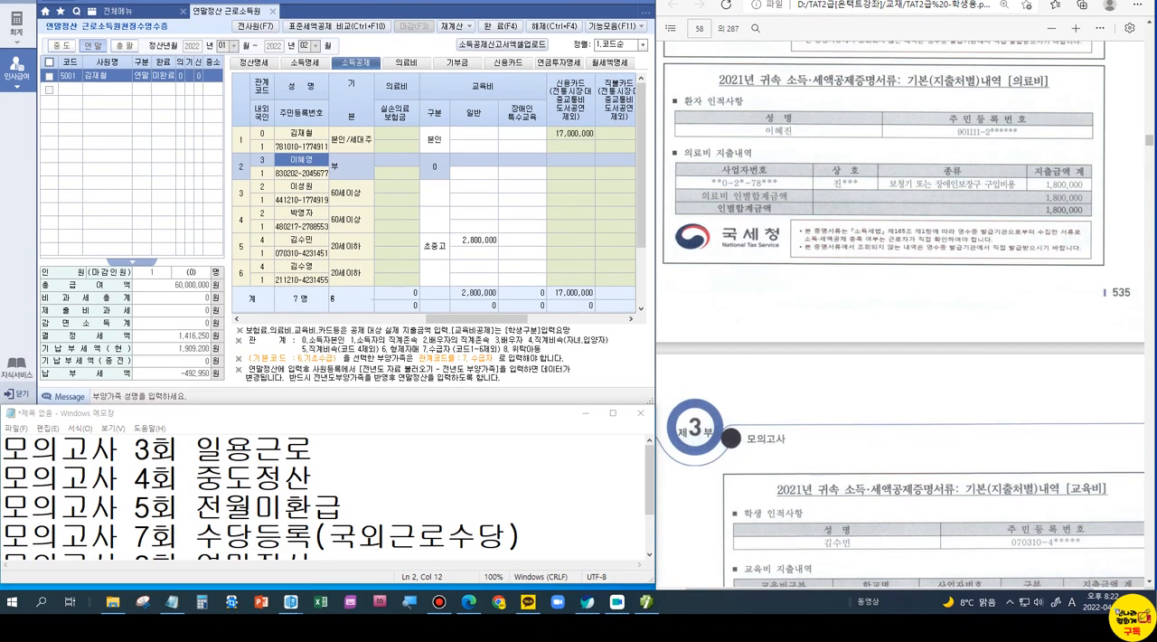
Step: Log in to company 2504 (주)블루메디 [모의 4회] for TAT 2급, closing the menus open for the previous company
left_click(646, 624)
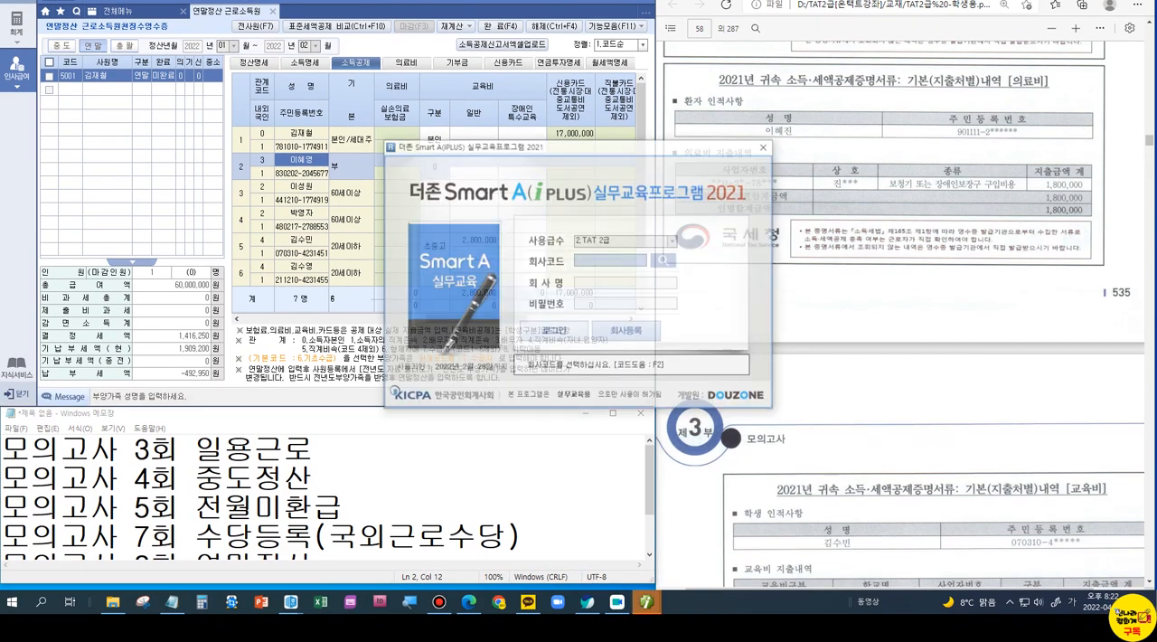
left_click(665, 260)
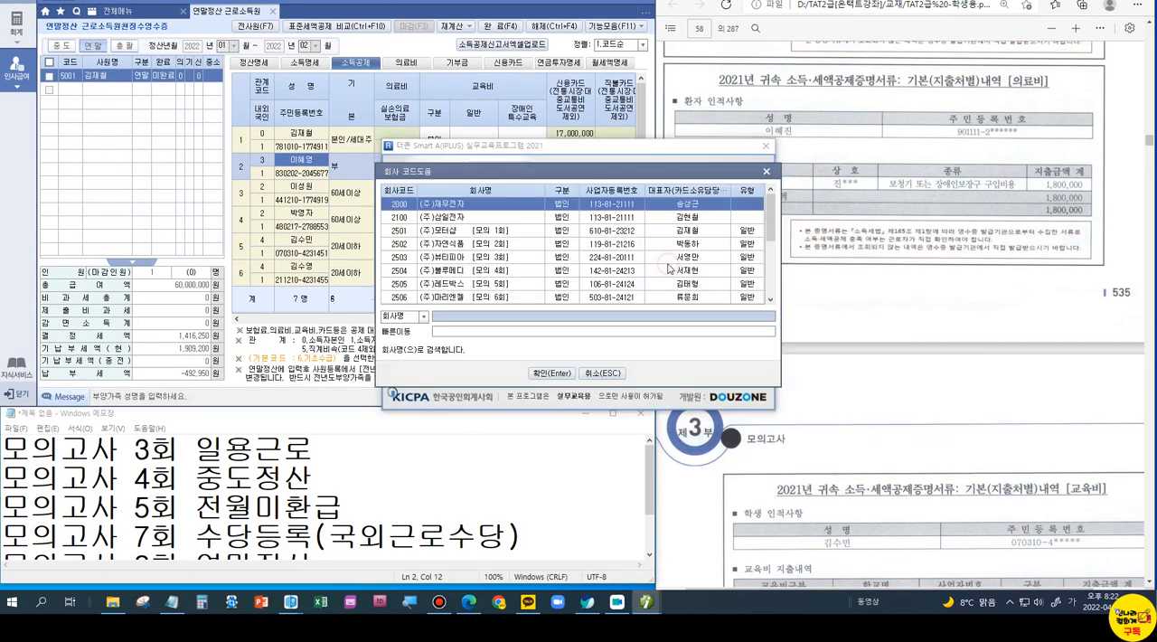
double_click(490, 271)
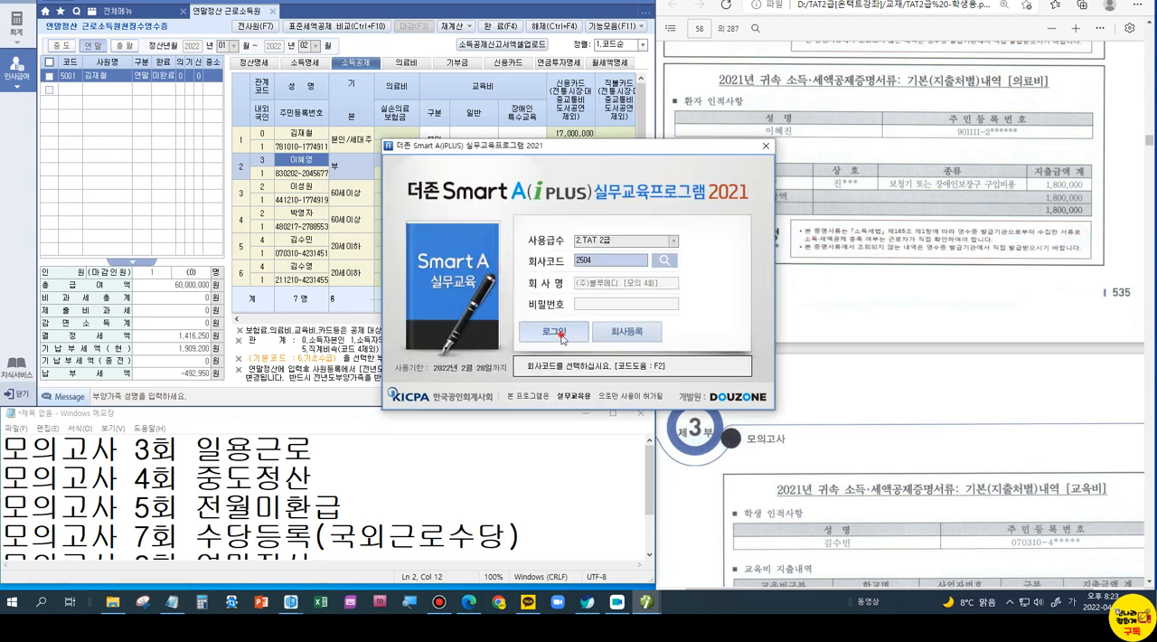
left_click(554, 331)
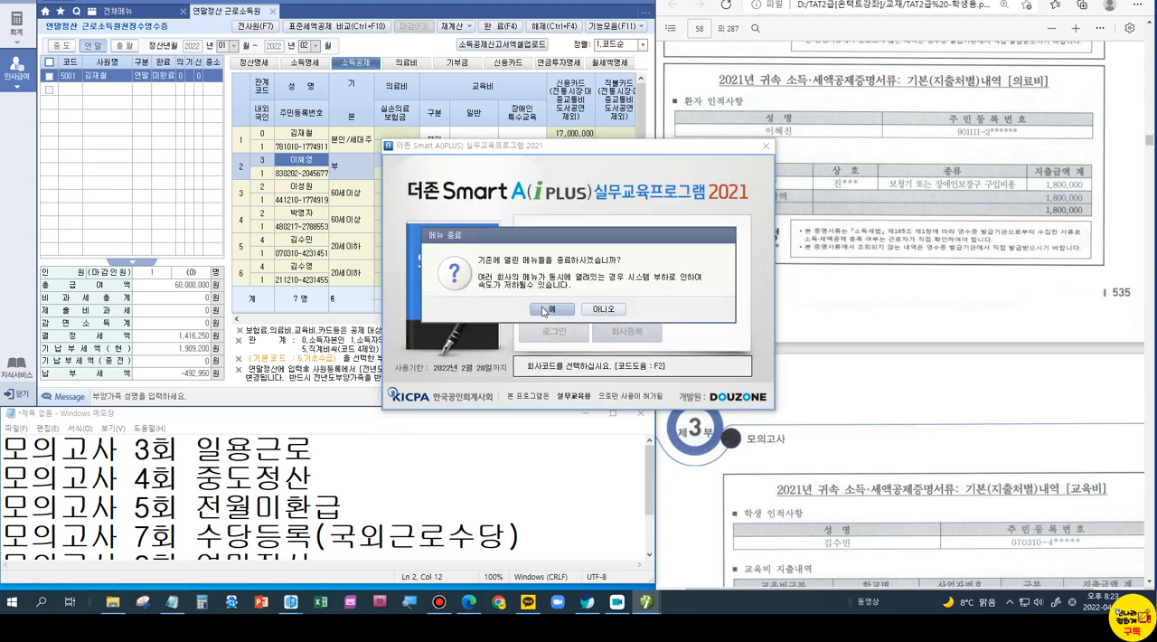
left_click(547, 309)
left_click(351, 16)
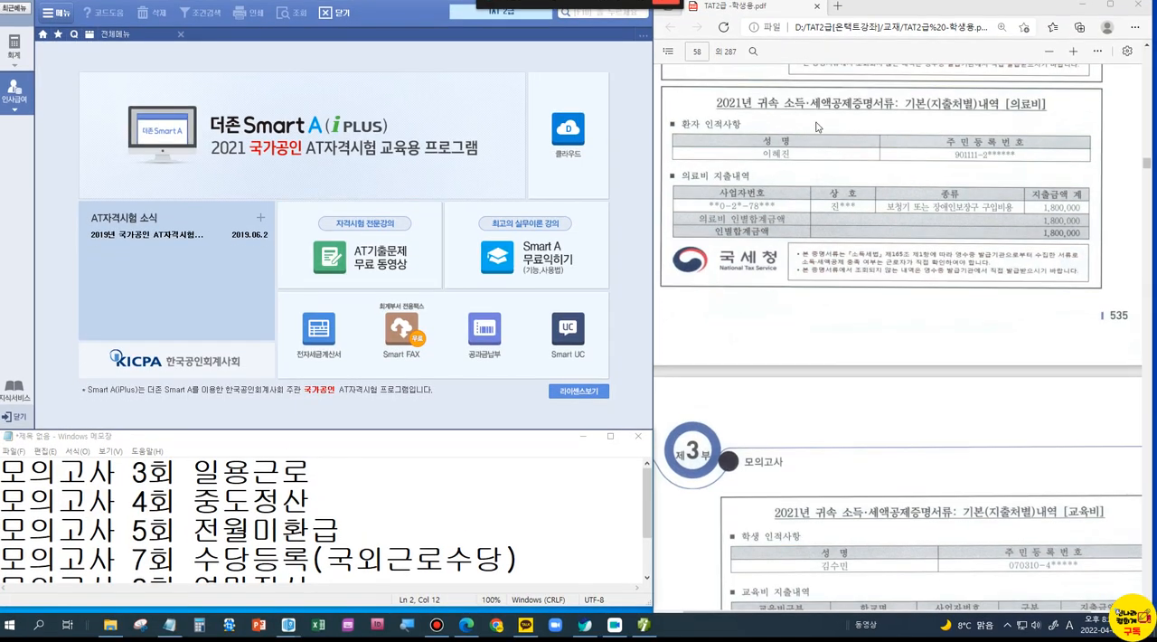
Step: Find 문제 4 인사급여 with the 사원등록 (7점) question of 모의고사 제4회 in the textbook PDF
scroll(993, 317, "down", 10)
scroll(993, 318, "down", 20)
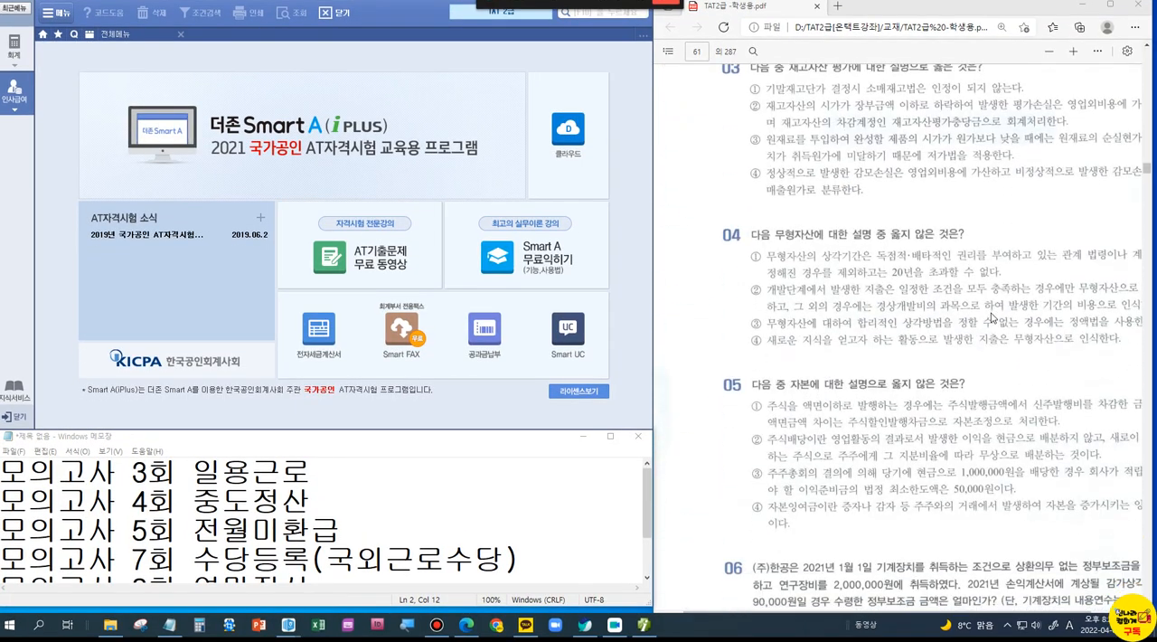
left_click_drag(1146, 173, 1146, 189)
scroll(994, 300, "down", 5)
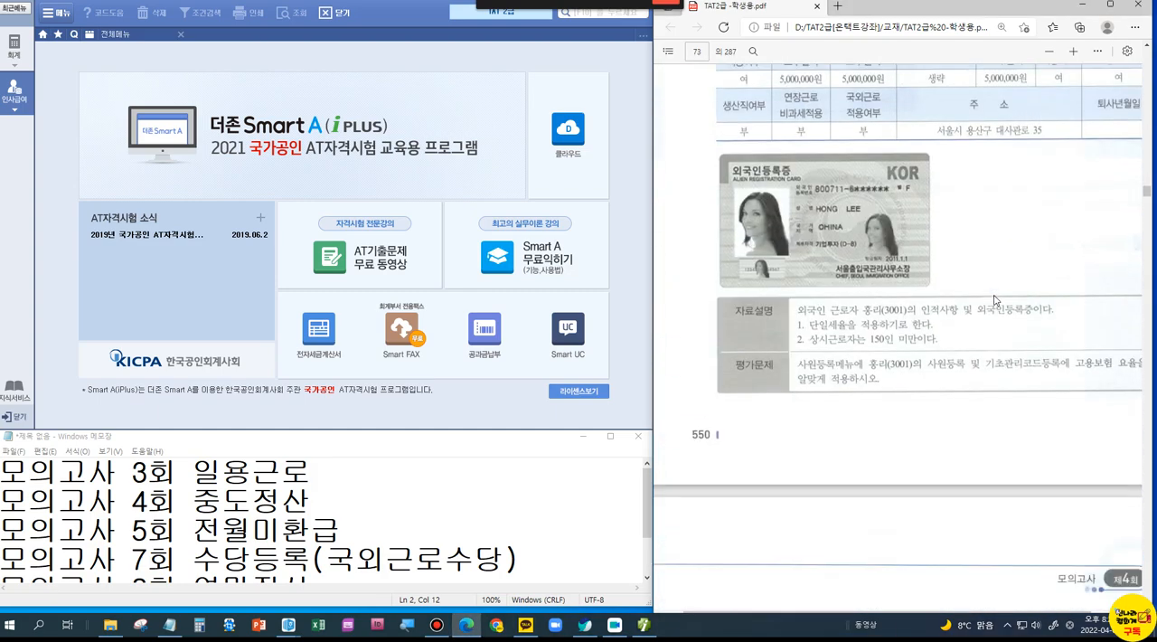
scroll(944, 283, "up", 2)
scroll(945, 283, "up", 2)
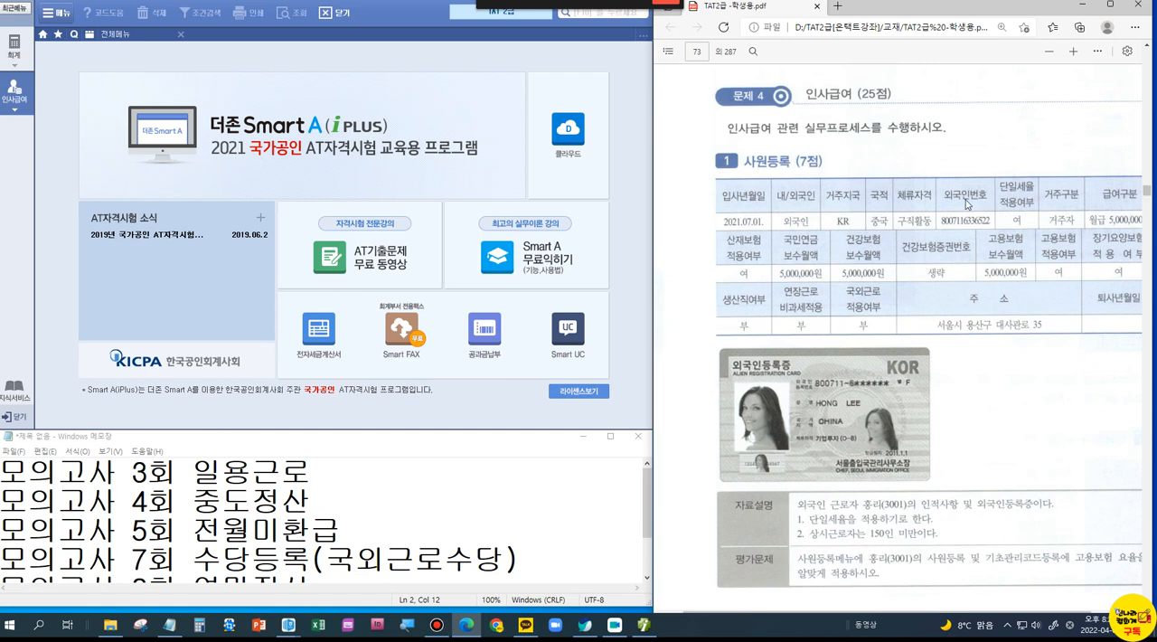
Step: Open 사원등록 under 인사급여 and select the foreign employee with code 3001
left_click(23, 110)
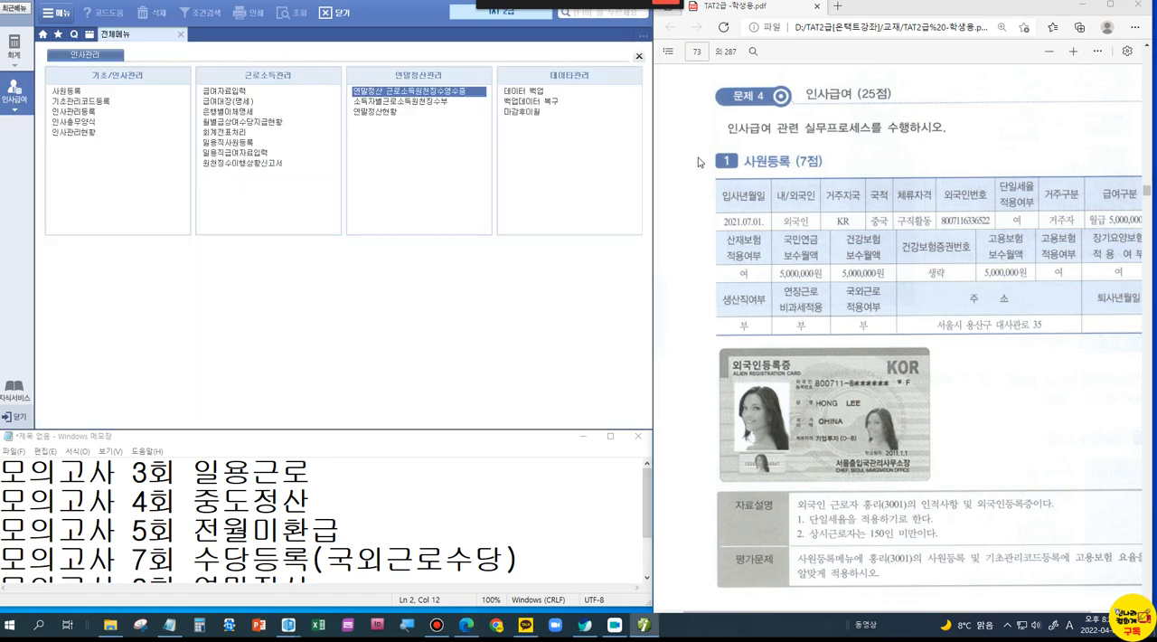
left_click(54, 90)
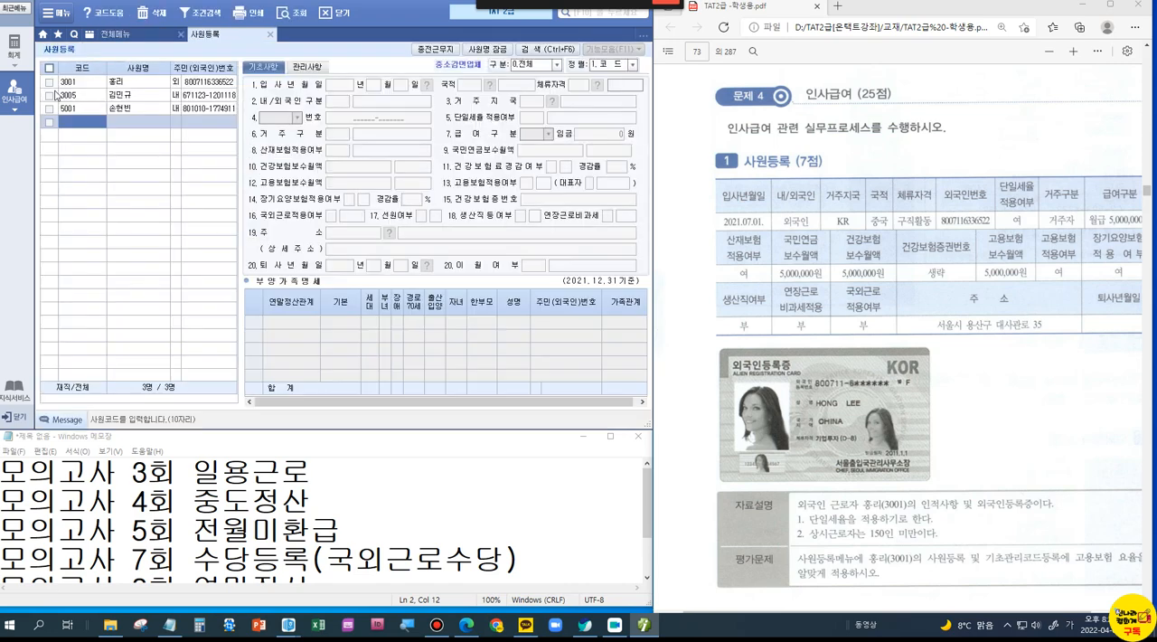
left_click(127, 83)
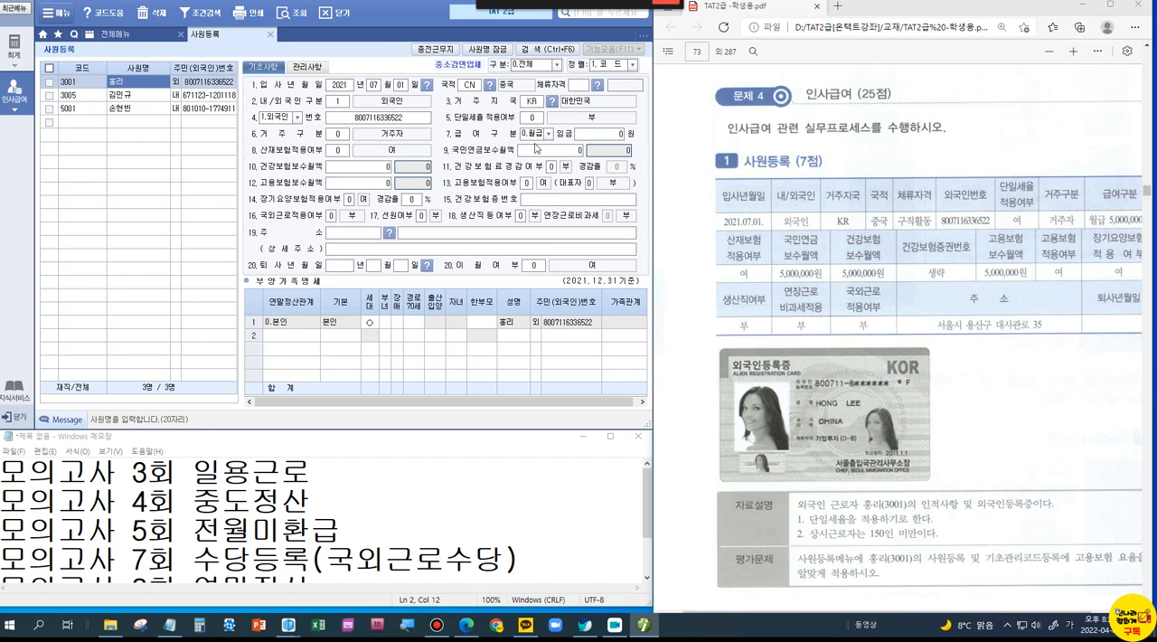
Step: Box the 단일세율 적용여부 field in the employee's 사원등록 form and the matching 단일세율 적용여부 entry in the question's table
key("ctrl+1")
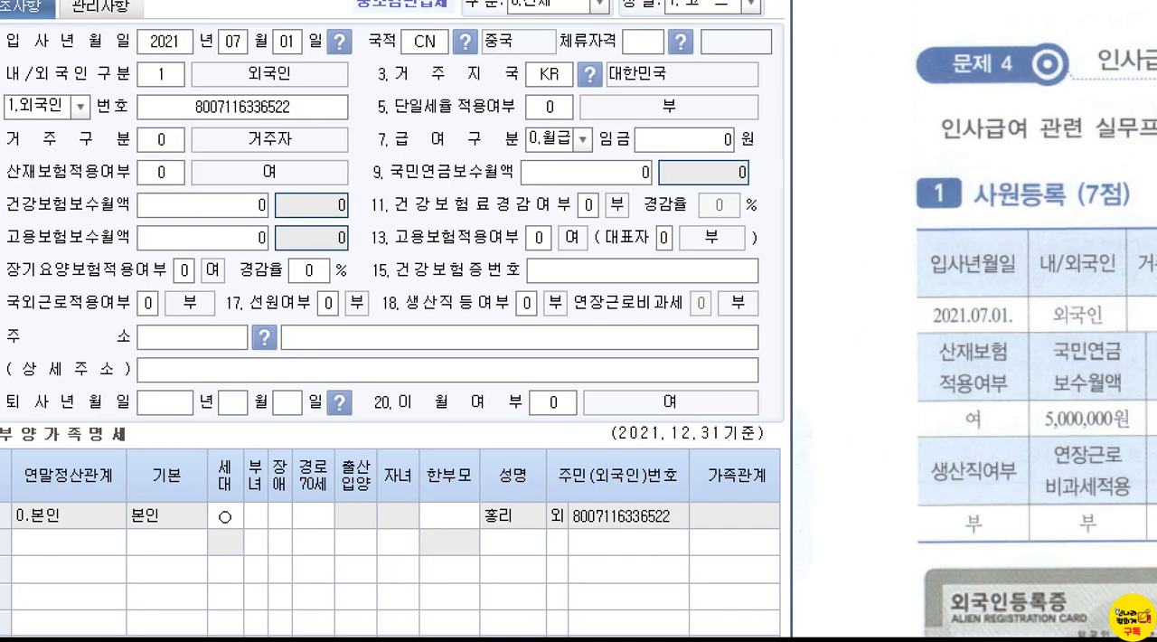
left_click(514, 127)
mouse_move(367, 90)
left_mouse_down()
mouse_move(440, 109)
mouse_move(694, 129)
left_mouse_up()
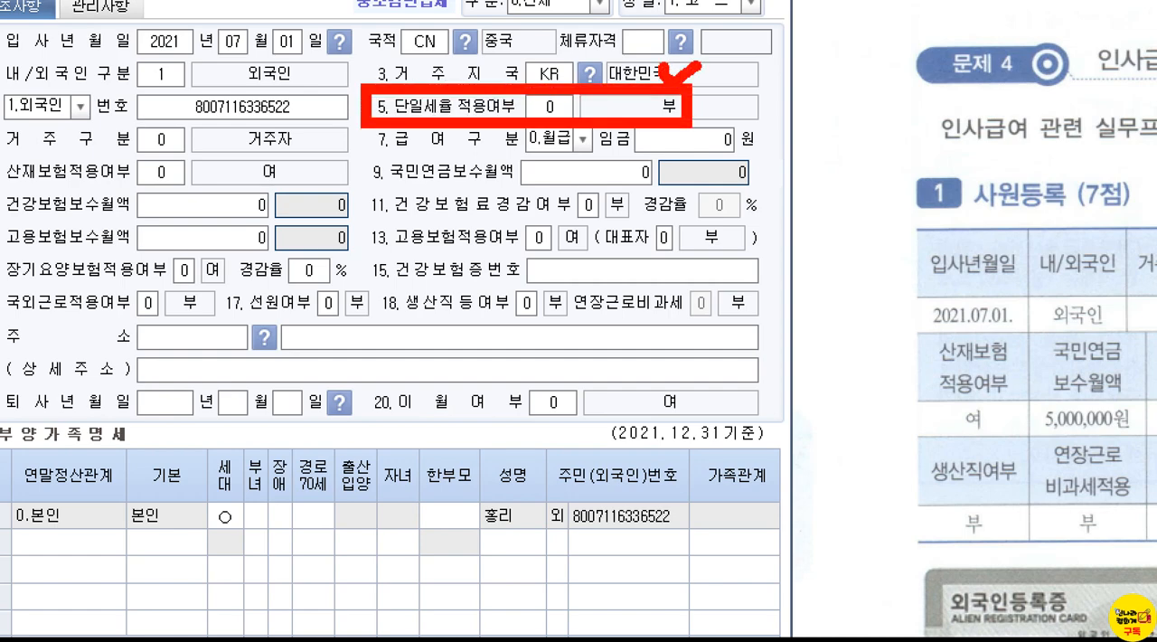
key("Escape")
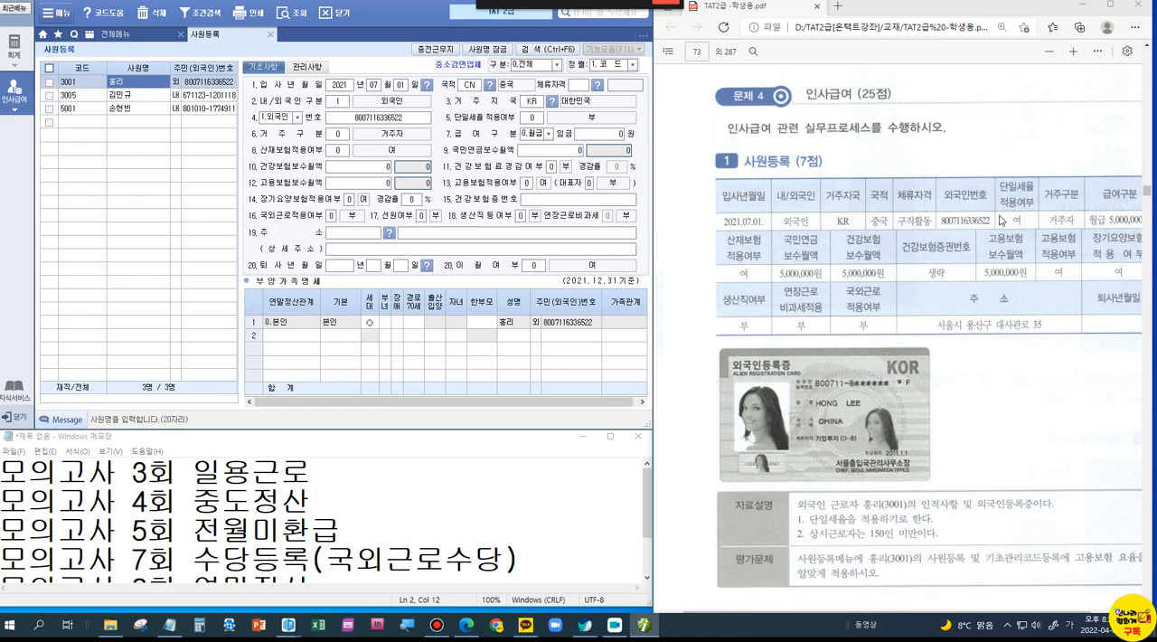
key("ctrl+1")
left_click(1036, 218)
left_click_drag(918, 118, 996, 230)
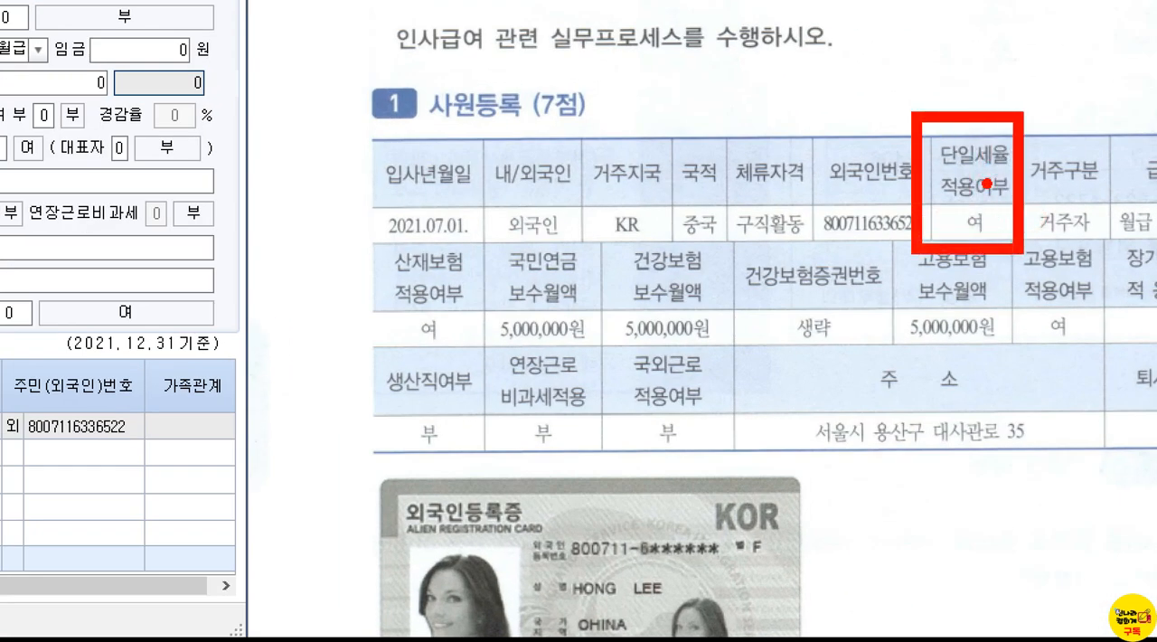
Step: Set 단일세율 적용여부 to 1.여 for the foreign employee 3001
key("Escape")
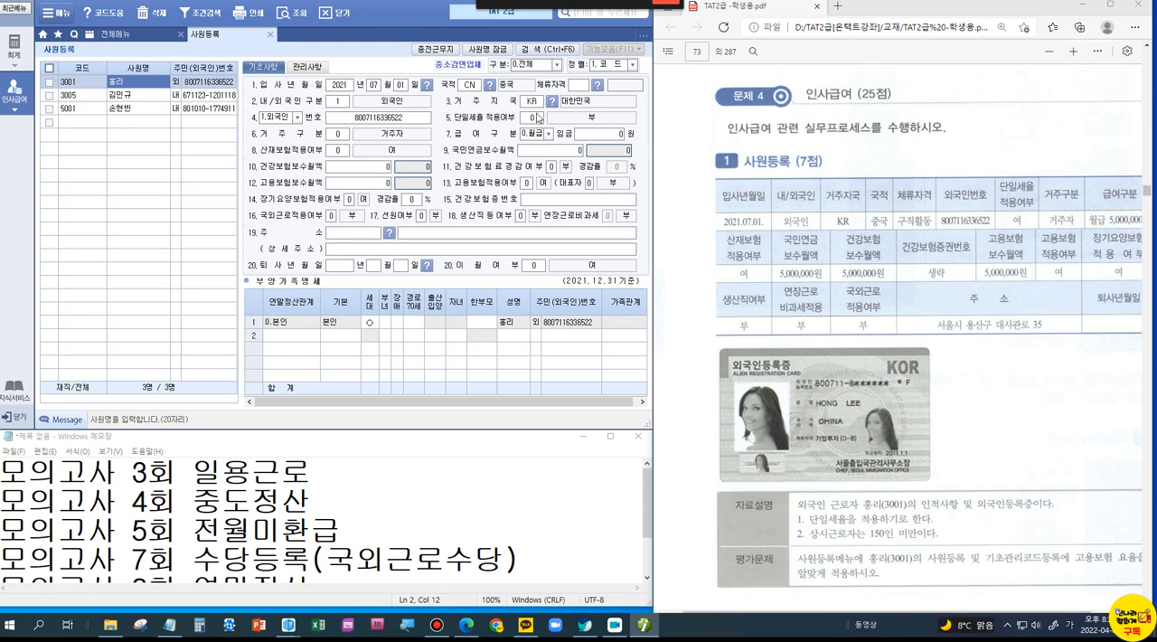
left_click(550, 118)
left_click(553, 124)
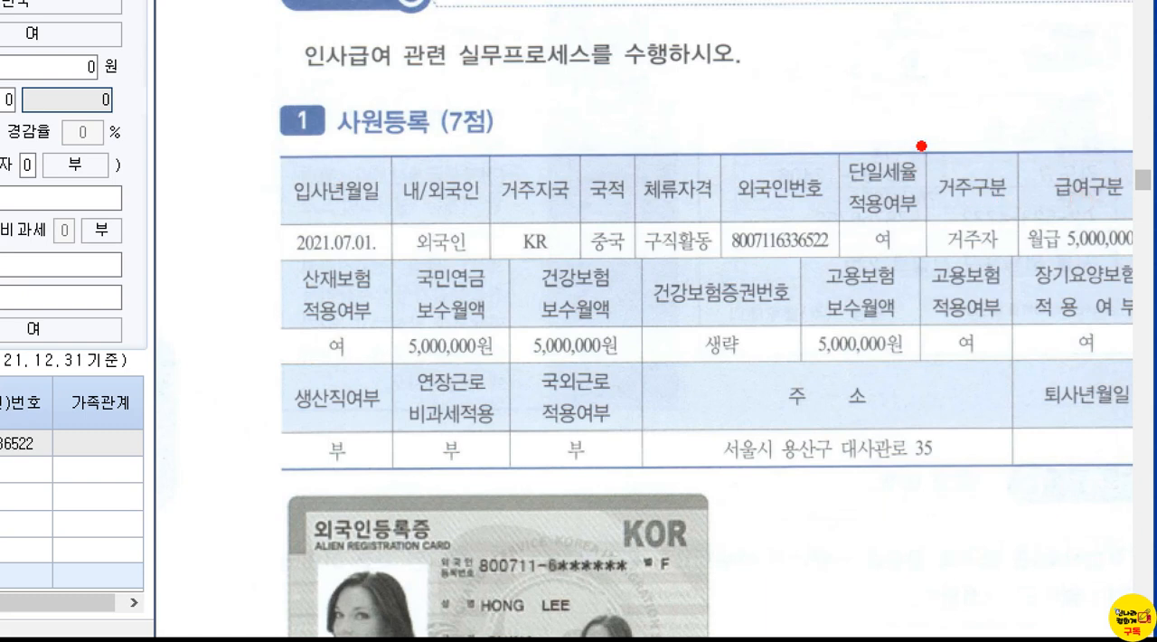
Step: Box and check the 거주구분 entry in the question's table, and set the employee's 거주구분 to 0.거주자
left_click_drag(1035, 170, 1066, 200)
mouse_move(974, 196)
left_mouse_down()
mouse_move(1052, 256)
mouse_move(1034, 265)
left_mouse_up()
mouse_move(936, 118)
left_mouse_down()
mouse_move(943, 132)
mouse_move(977, 101)
left_mouse_up()
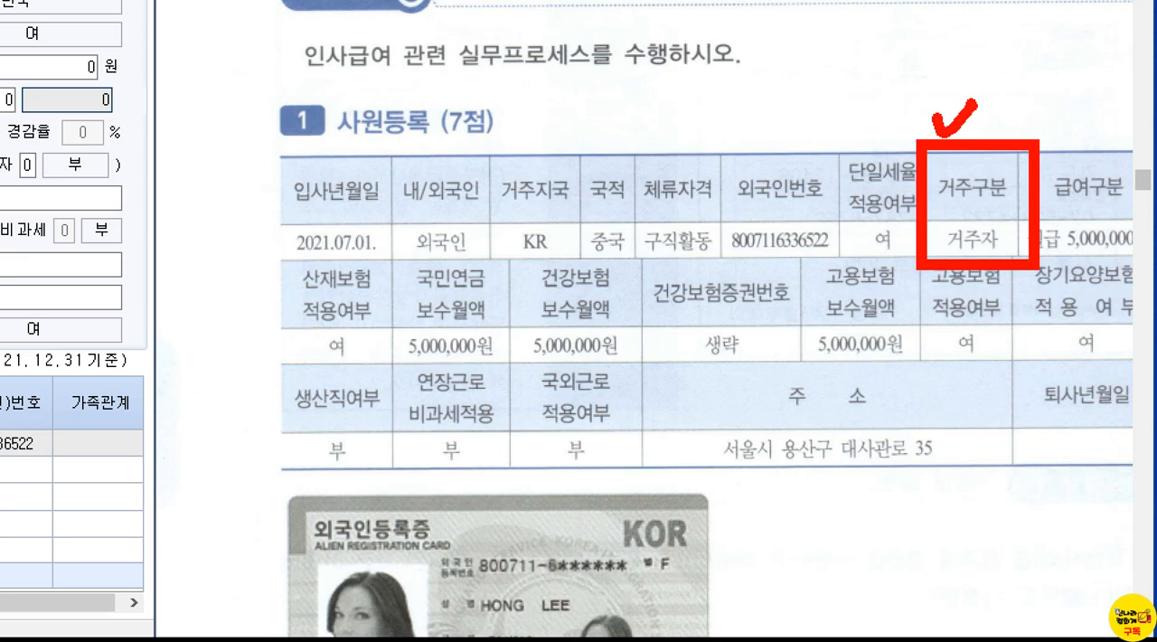
key("Escape")
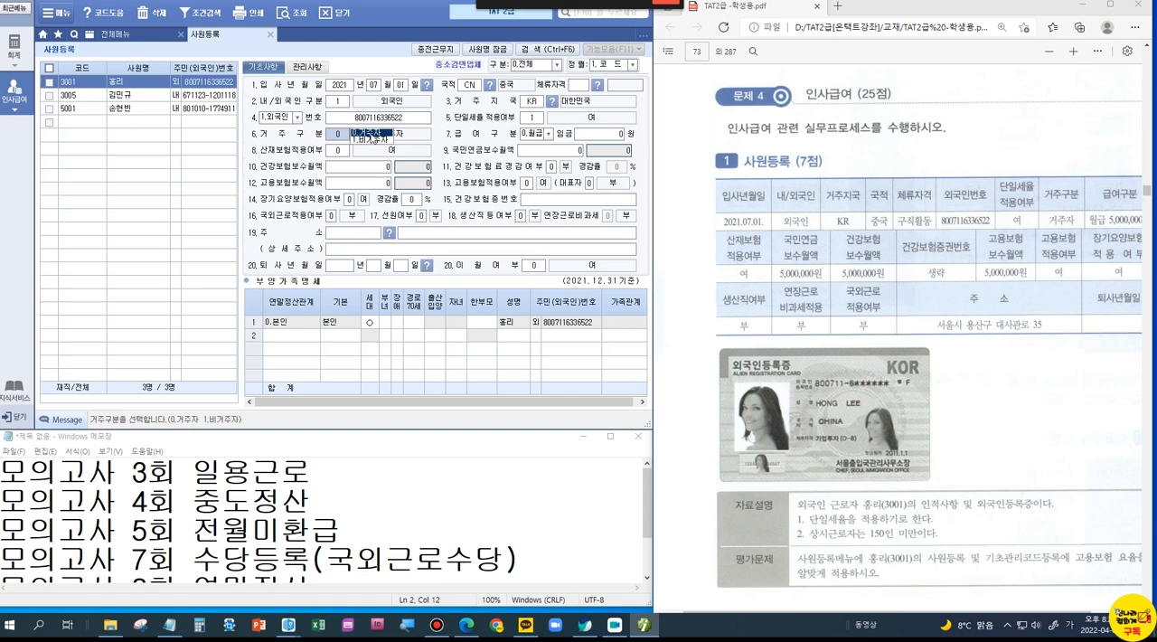
left_click(370, 134)
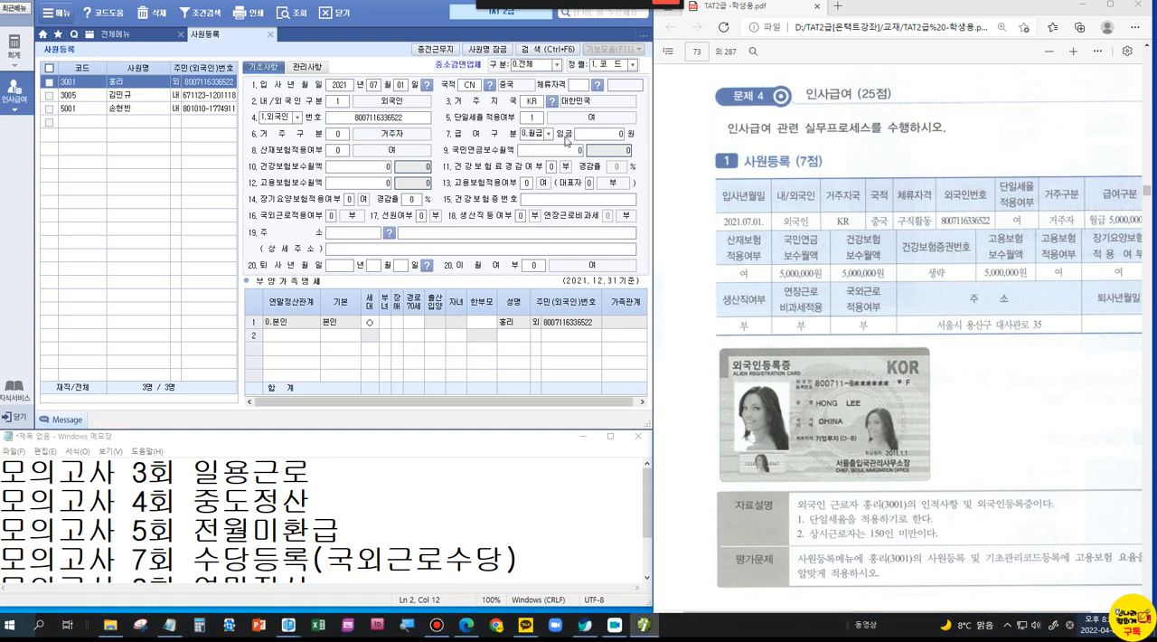
Step: Enter a monthly 임금 of 5,000,000, accept 산재보험적용여부 as 여, and set 국민연금보수월액 to 5,000,000
left_click(611, 136)
type("5000000")
key("Return")
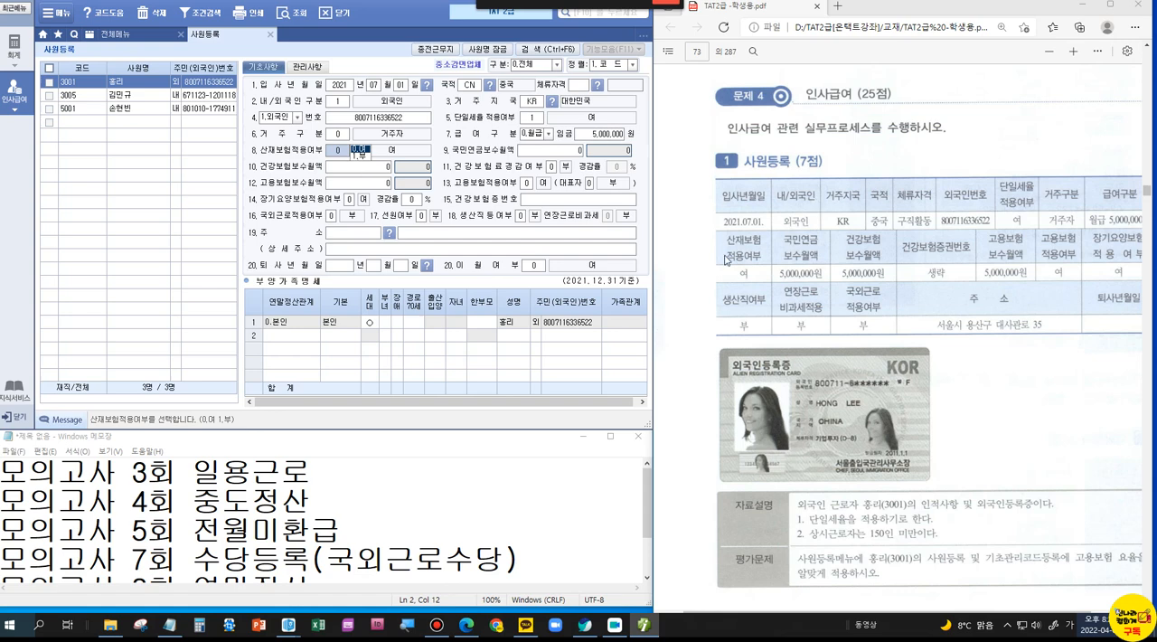
key("Return")
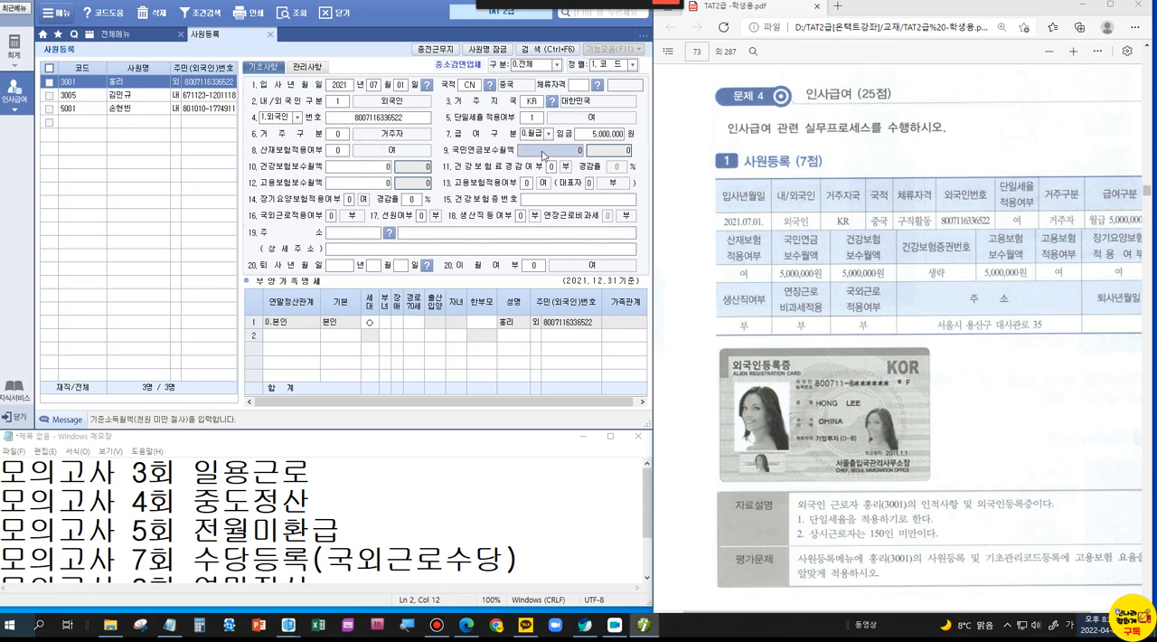
type("5000")
key("Return")
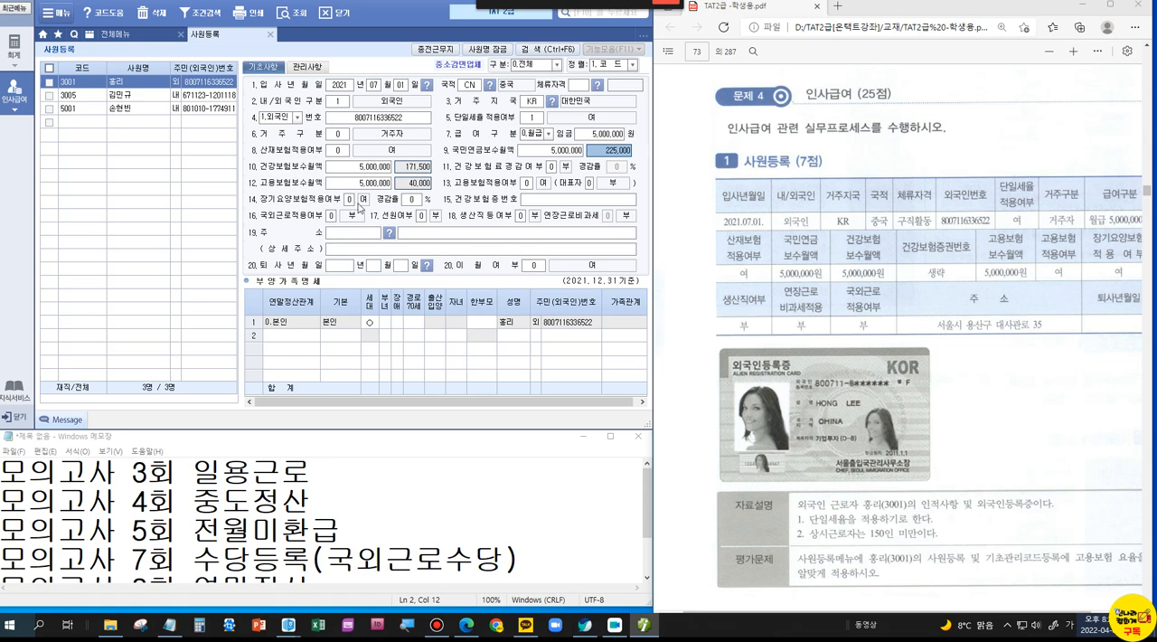
Step: Examine the 세대 entry of the 본인 row in 부양가족명세 and mark the empty dependent rows below with an X
scroll(798, 451, "down", 2)
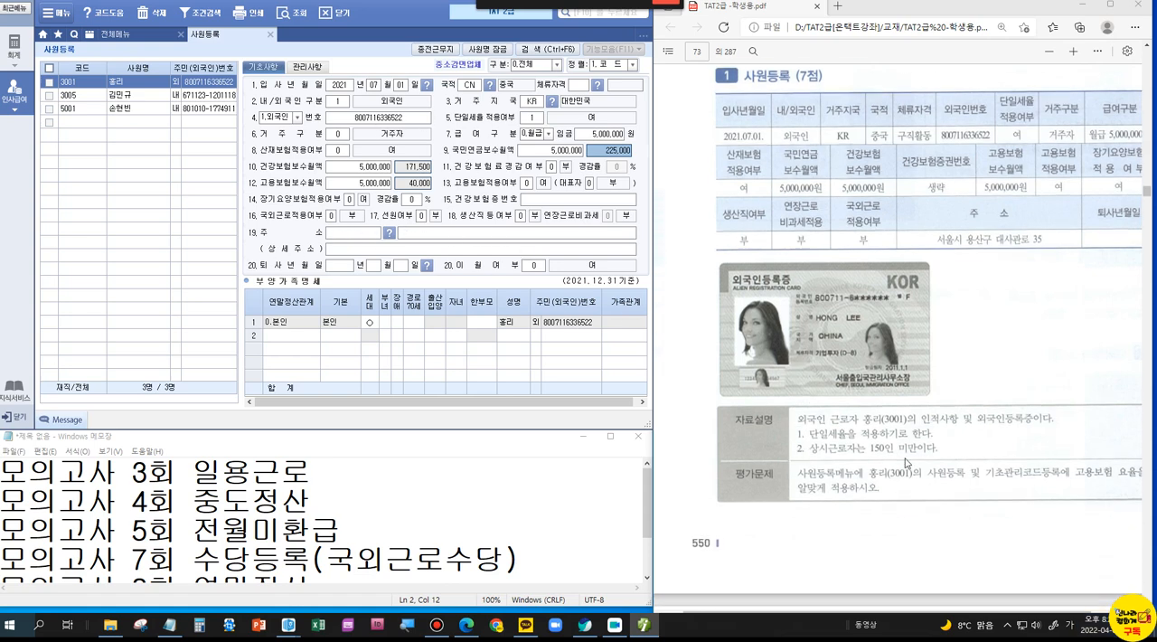
left_click(371, 324)
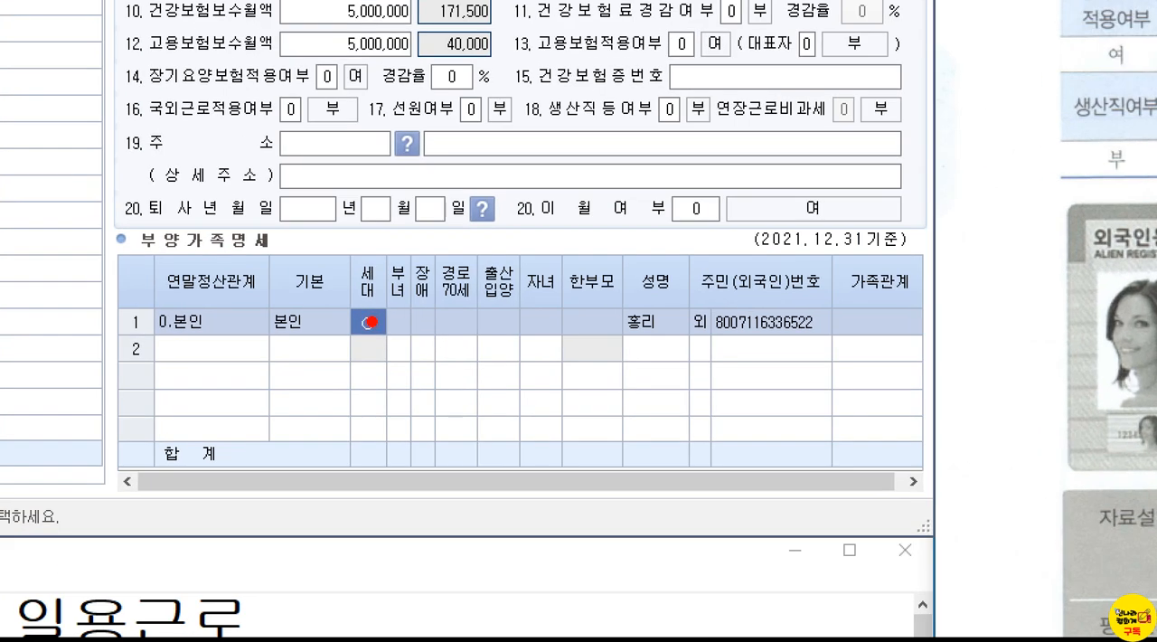
mouse_move(217, 335)
left_mouse_down()
mouse_move(197, 351)
mouse_move(186, 452)
left_mouse_up()
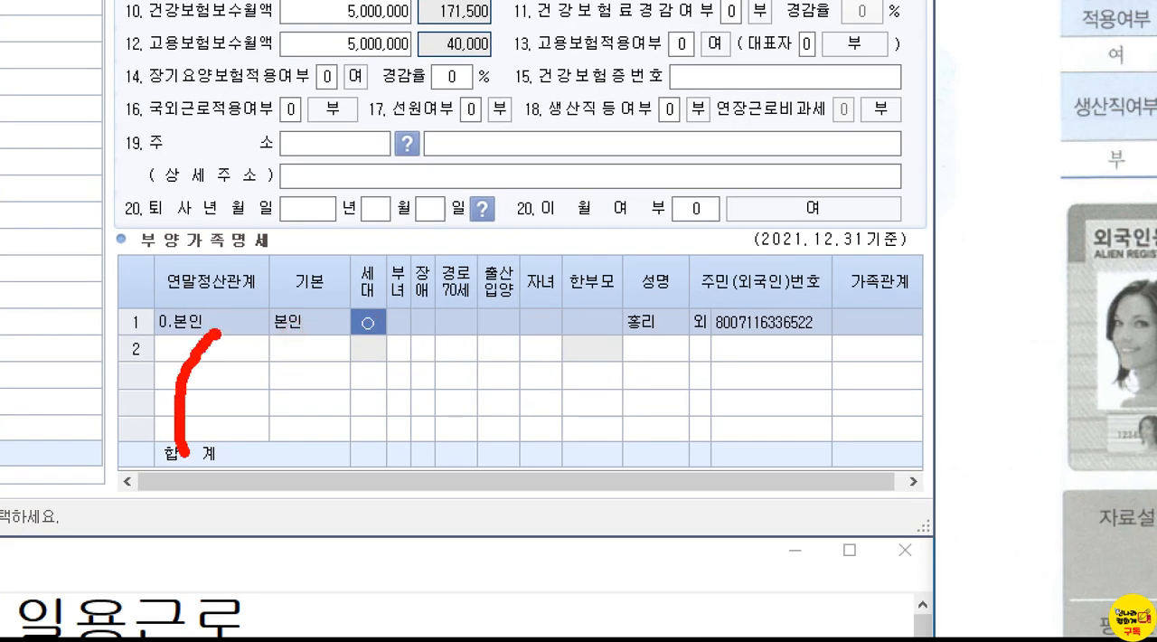
left_click_drag(260, 370, 231, 423)
left_click(224, 367)
left_click_drag(226, 368, 278, 439)
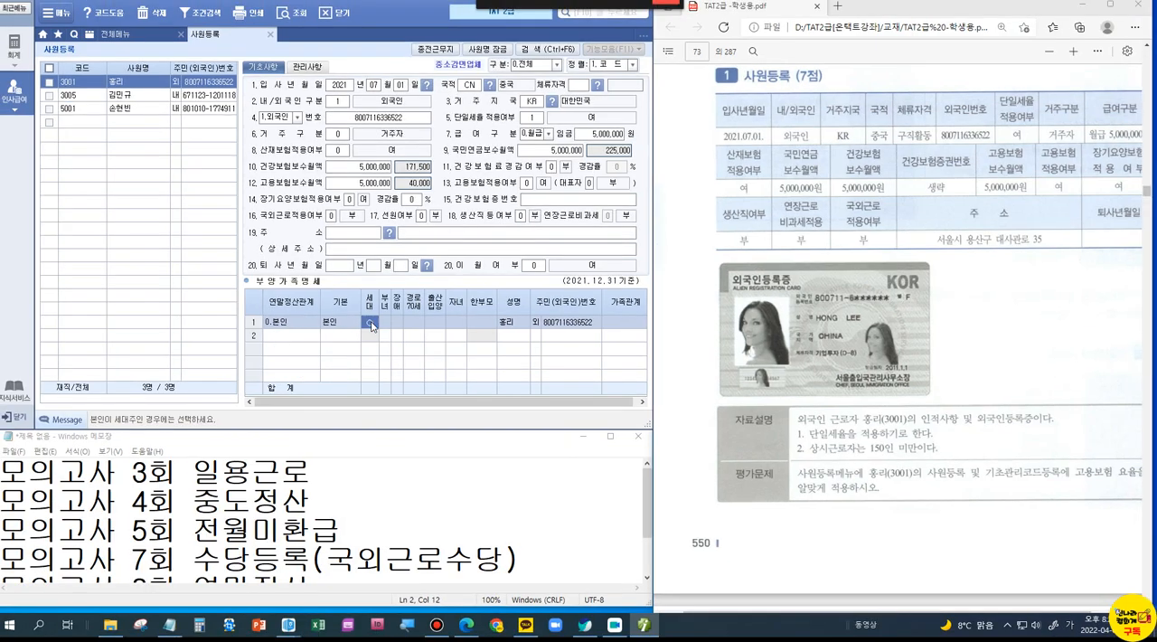
Step: Clear the 세대 mark in employee 3001's 본인 row, and highlight the emptied cell with an X and a check
key("Return")
key("Return")
left_click(370, 323)
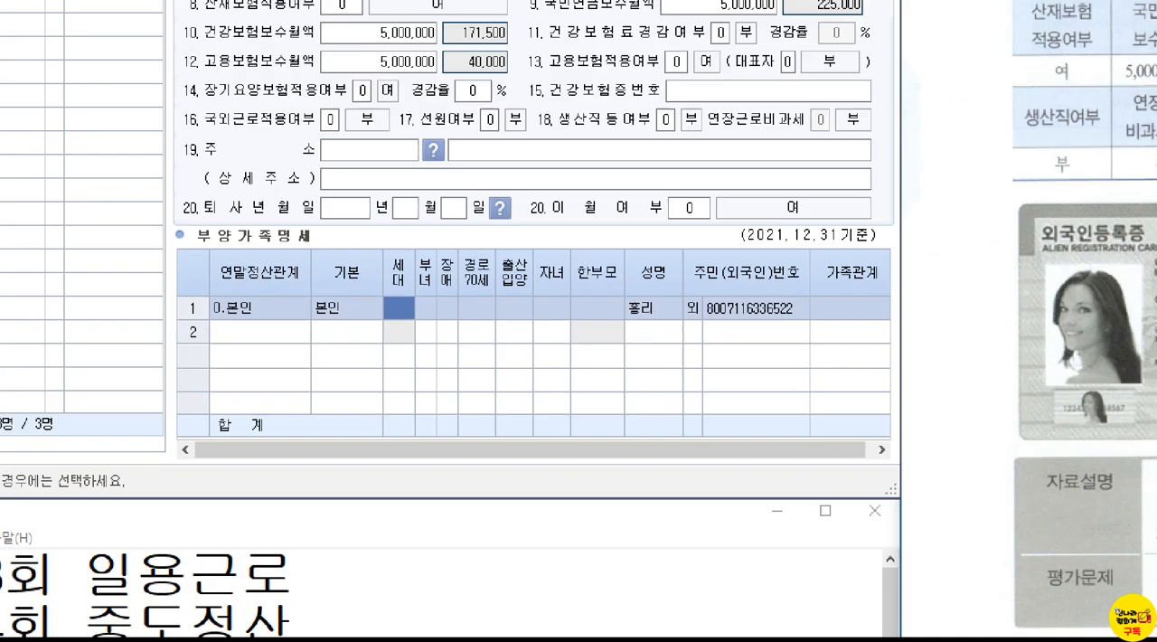
mouse_move(394, 311)
left_mouse_down()
mouse_move(354, 345)
mouse_move(404, 342)
left_mouse_up()
left_click_drag(399, 268, 463, 226)
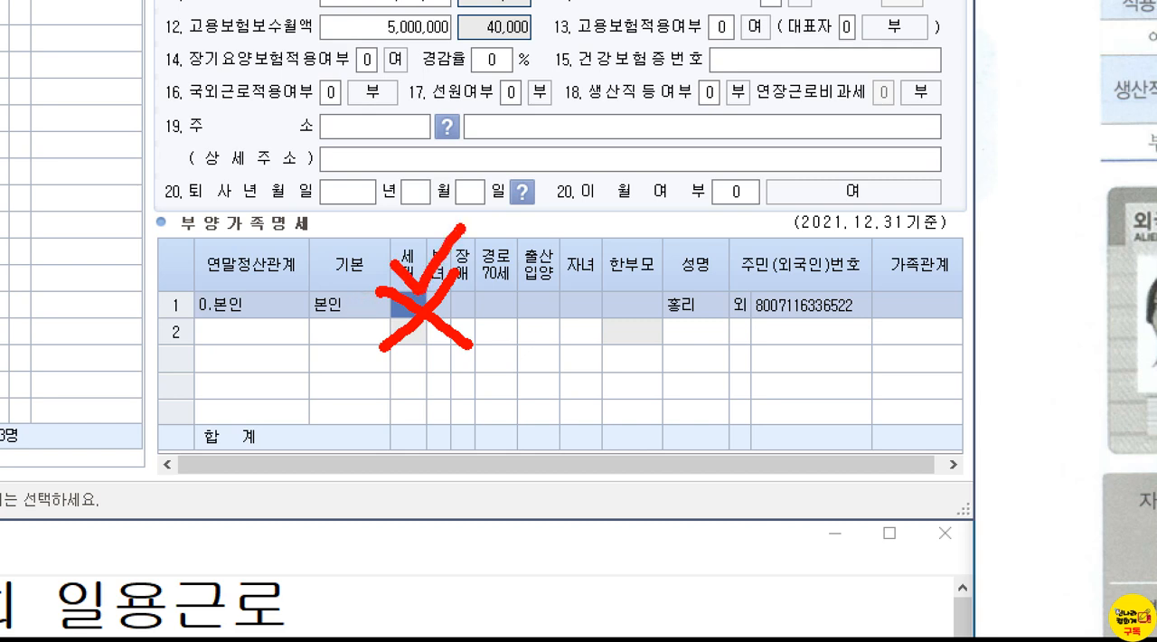
key("Escape")
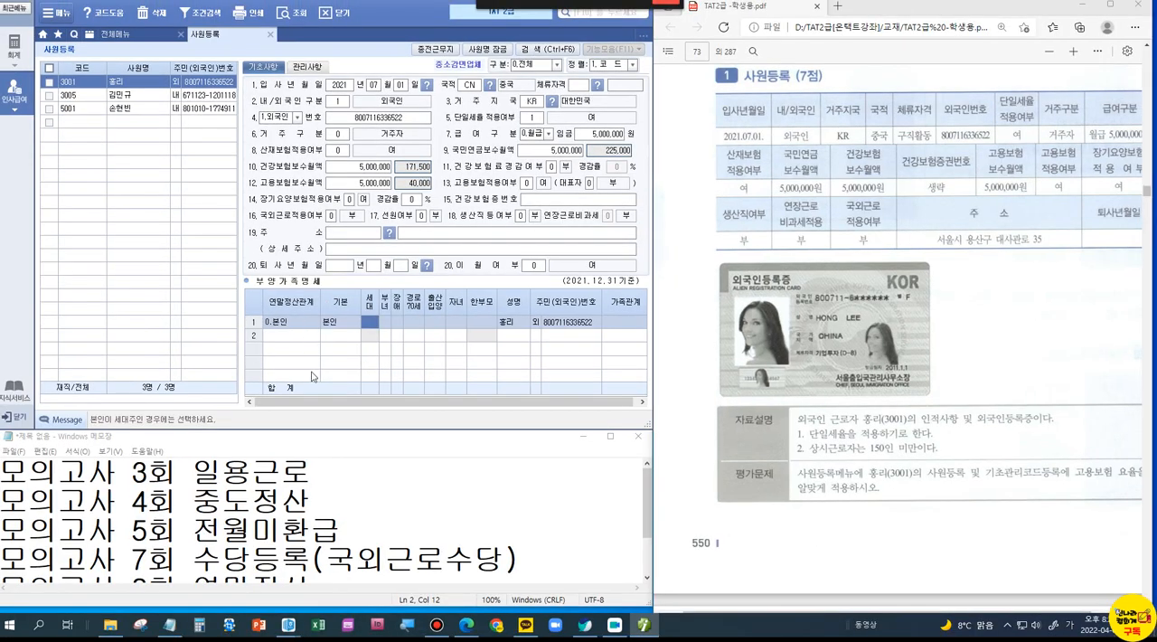
left_click(368, 319)
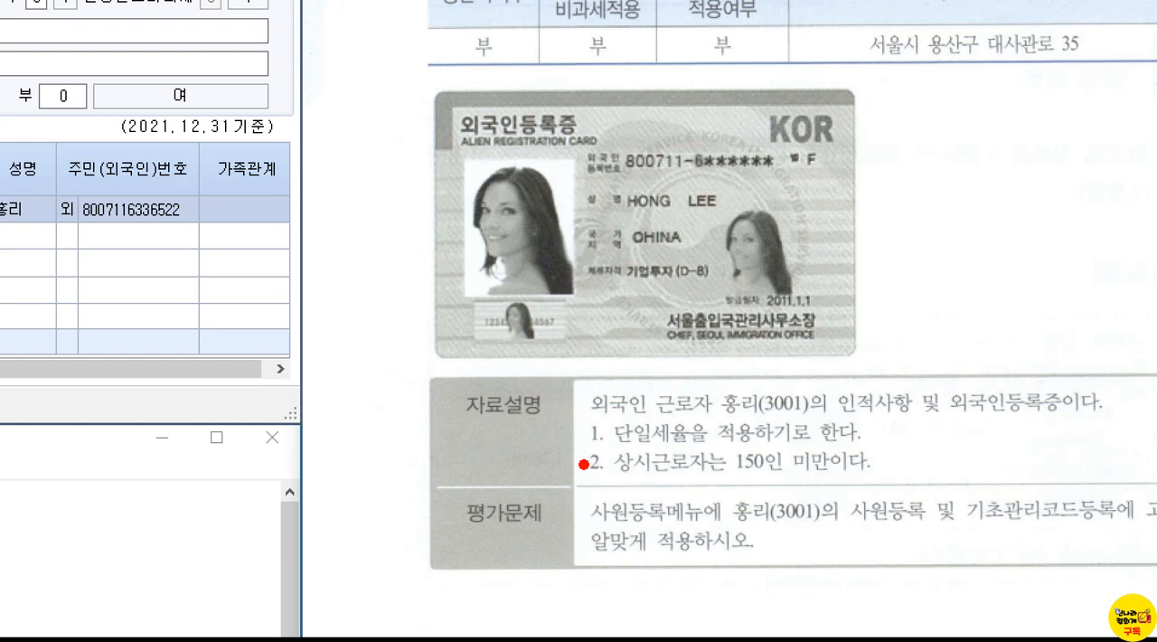
Step: Box and check the note "상시근로자는 150인 미만이다" in the question's 자료설명, and close 사원등록
mouse_move(577, 439)
left_mouse_down()
mouse_move(819, 480)
mouse_move(909, 481)
left_mouse_up()
mouse_move(922, 420)
left_mouse_down()
mouse_move(937, 454)
mouse_move(970, 415)
left_mouse_up()
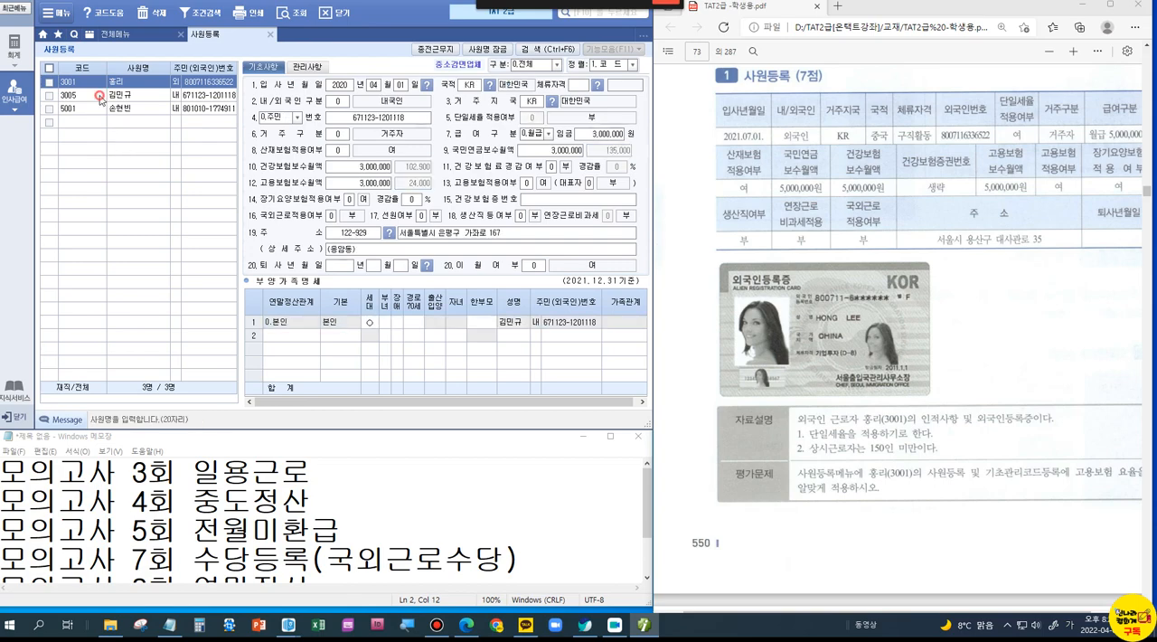
key("Escape")
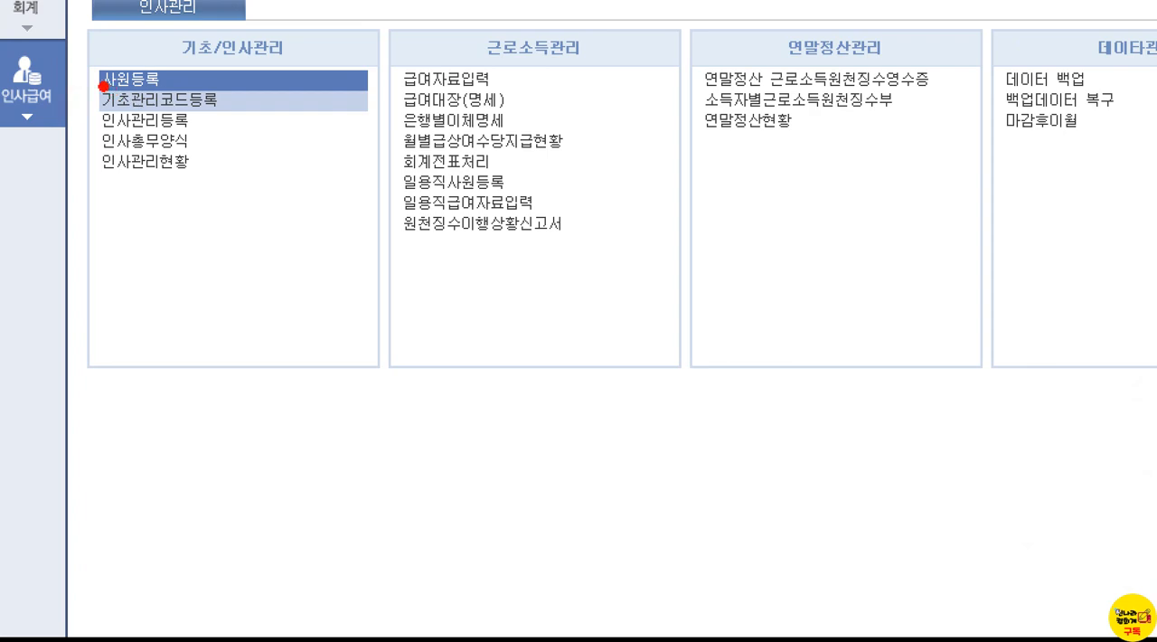
Step: Highlight and open 기초관리코드등록 under 기초/인사관리, and select and tick the 고용 보험 code
left_click_drag(43, 92, 127, 110)
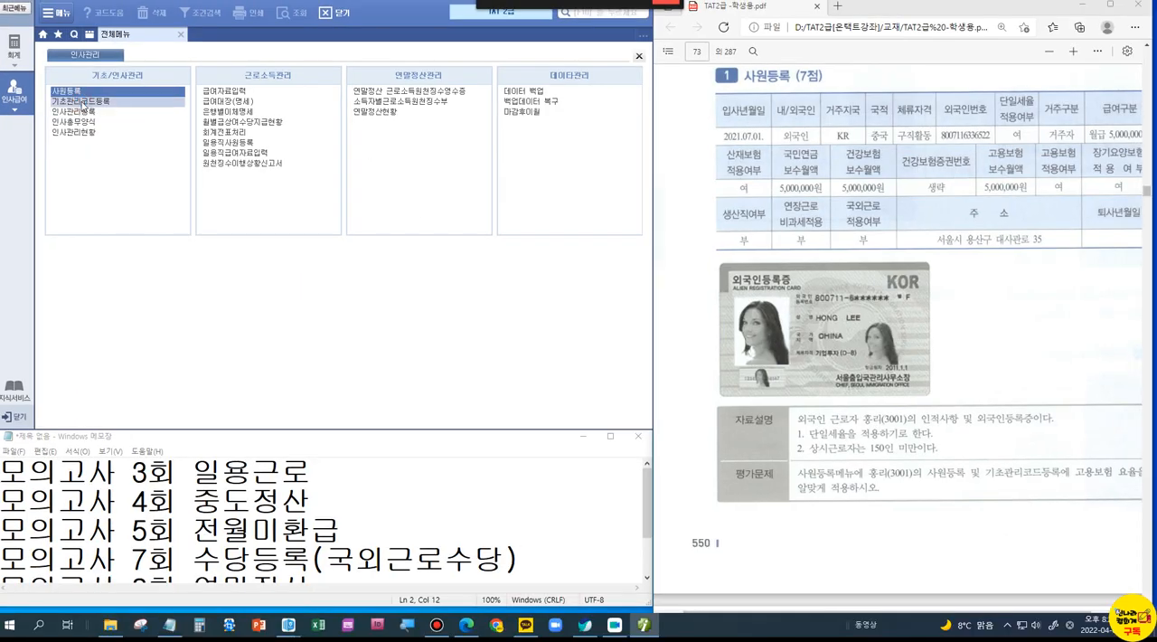
left_click(177, 99)
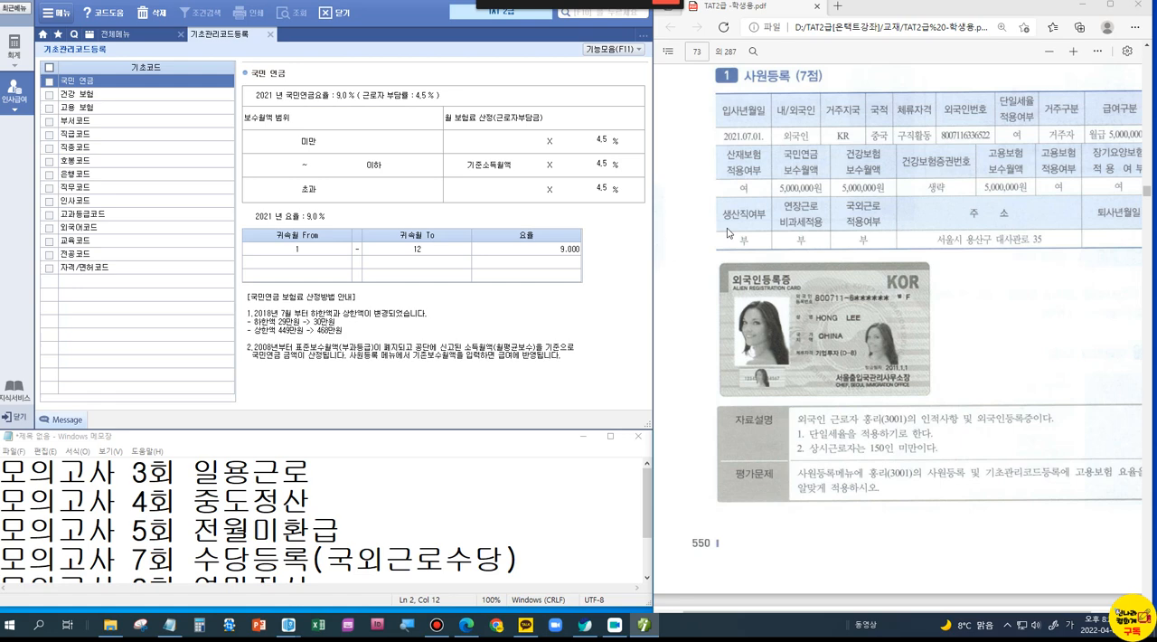
left_click(81, 108)
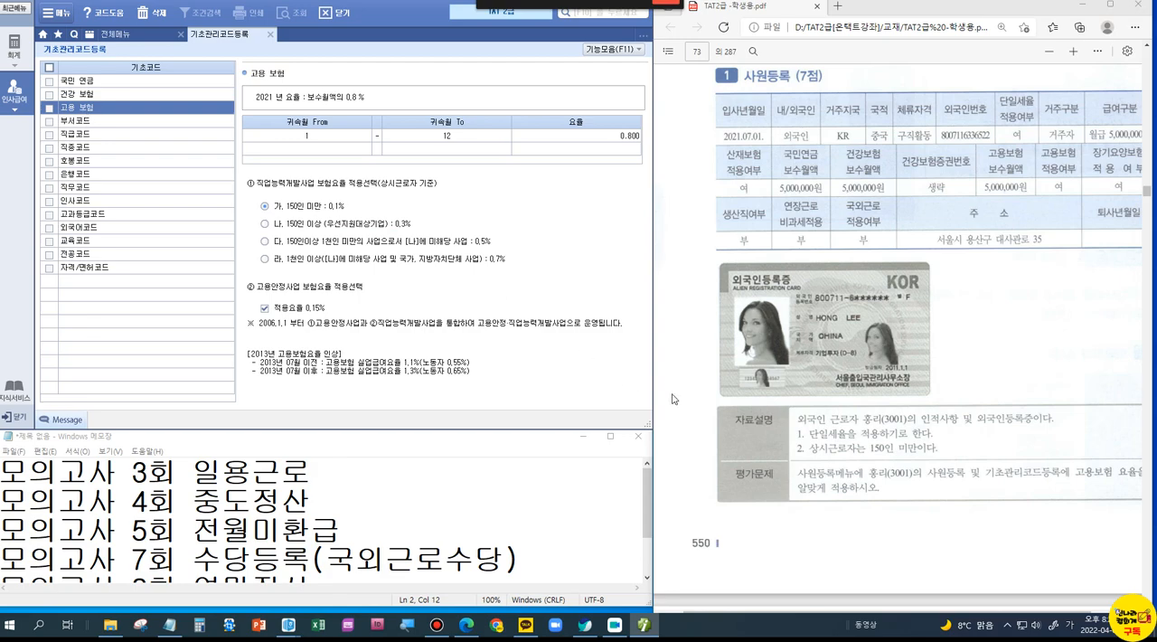
left_click(50, 108)
Step: Box and check the option "가. 150인 미만 : 0.1%" under 직업능력개발사업 보험요율 적용선택
left_click(334, 223)
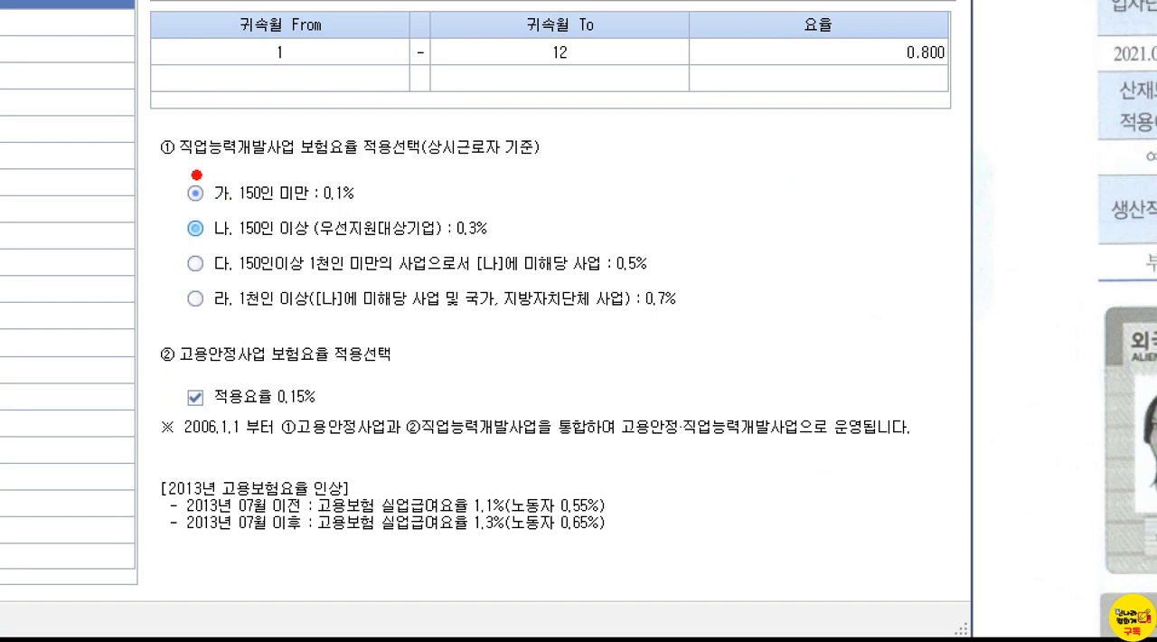
left_click_drag(175, 171, 394, 215)
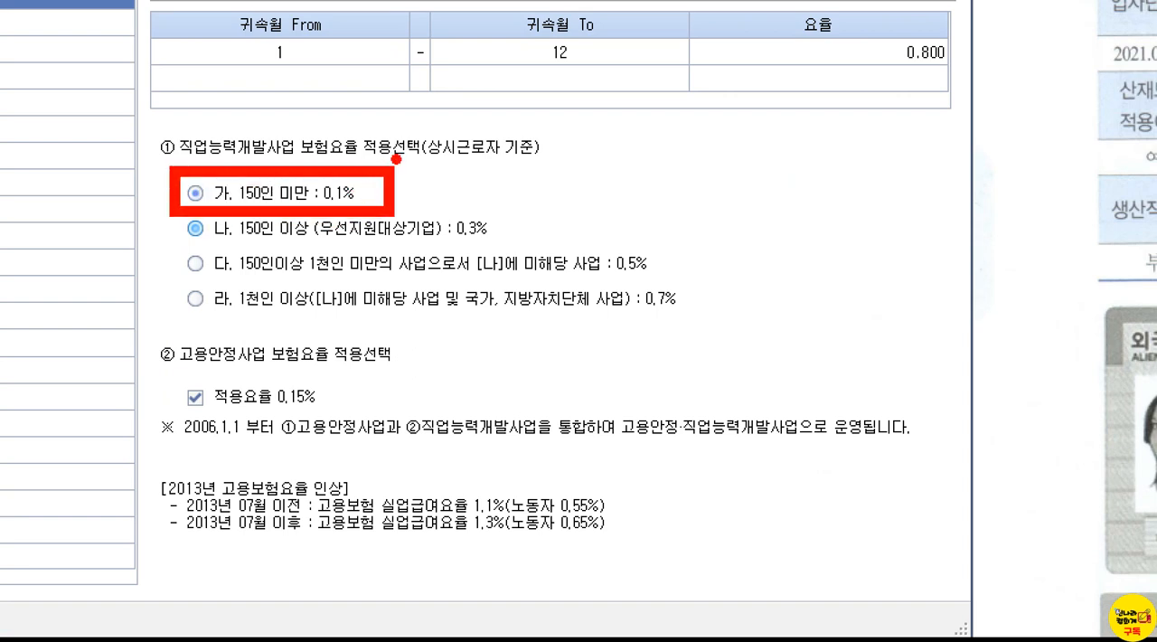
left_click_drag(408, 163, 470, 155)
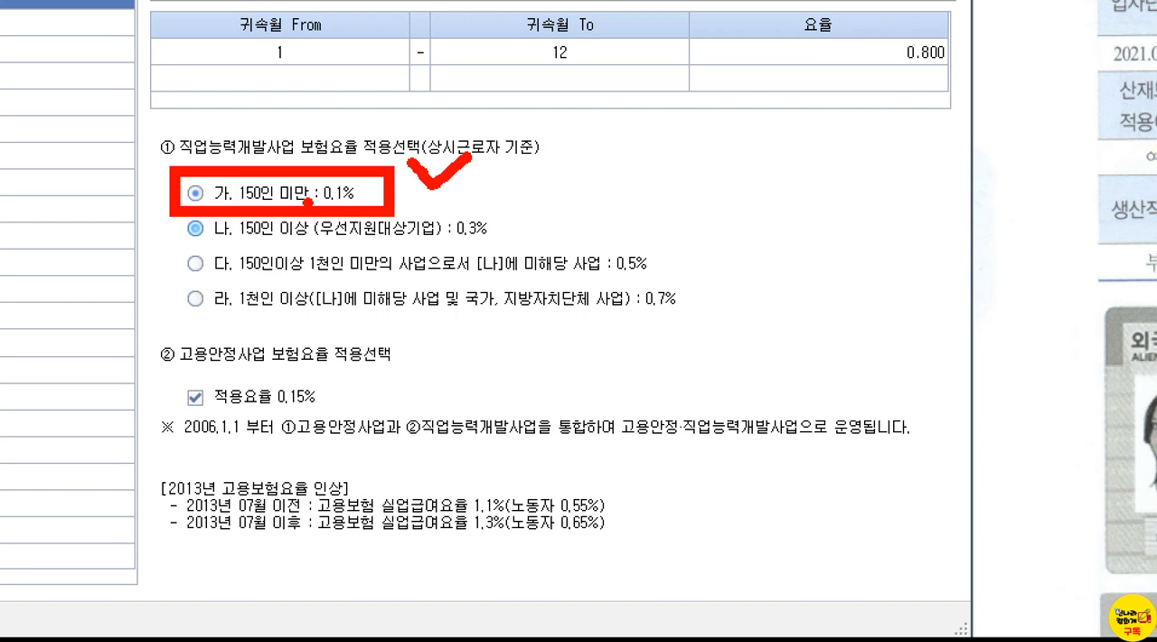
key("Escape")
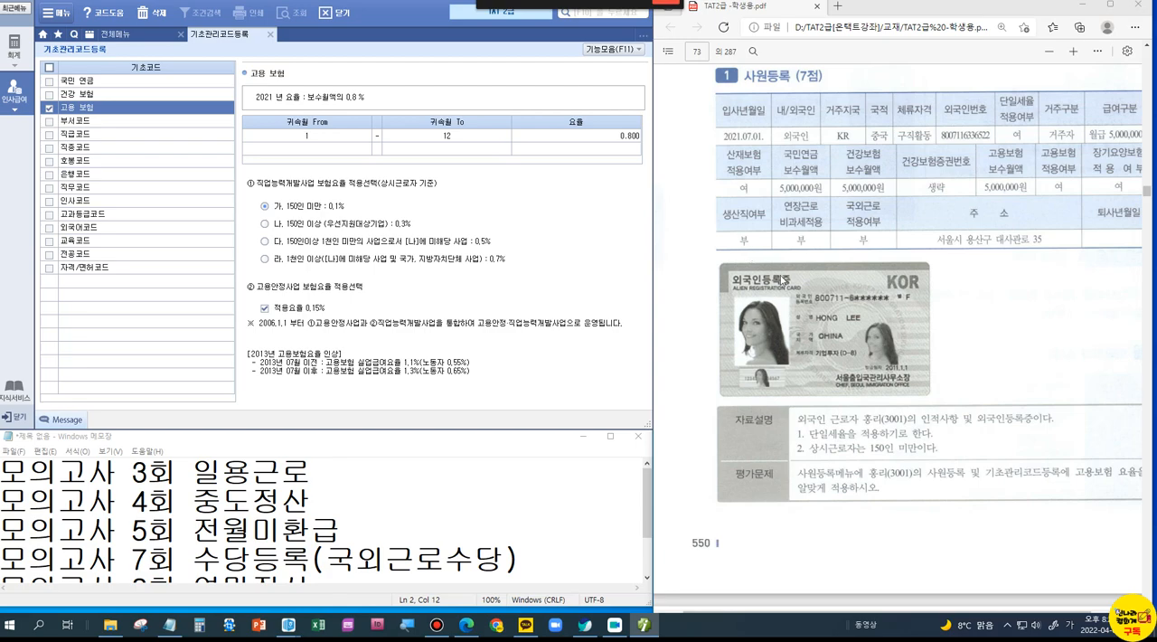
Step: Find 중도퇴사자 정산 (8점) in the PDF, close 기초관리코드등록, and box the note about the 6월 25일 퇴사
scroll(784, 282, "down", 10)
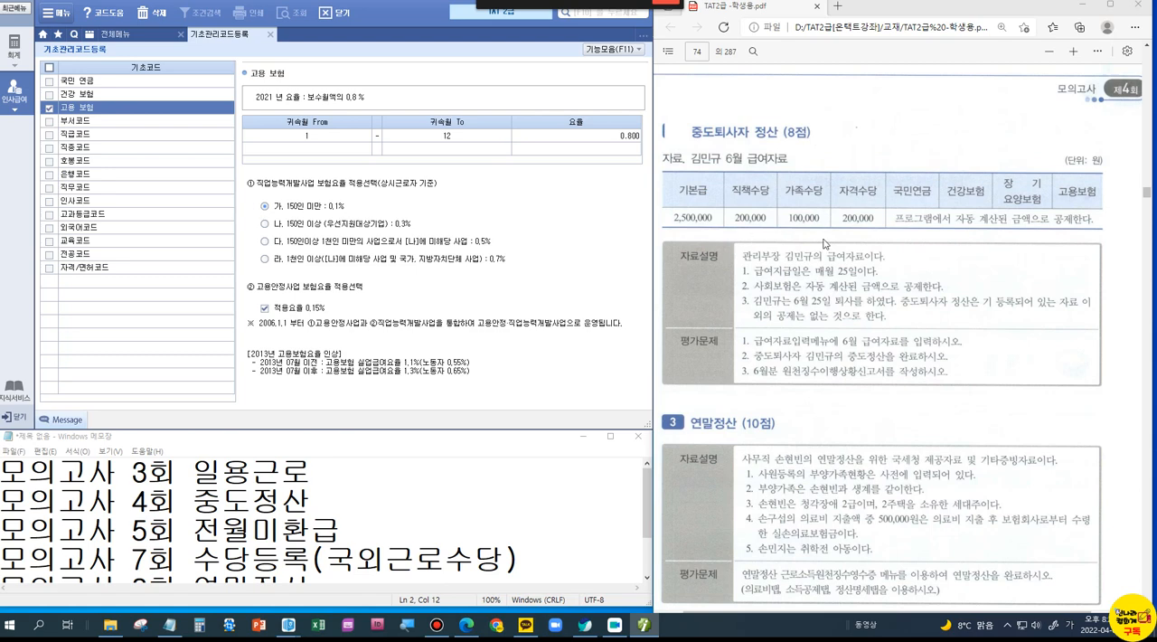
left_click(269, 34)
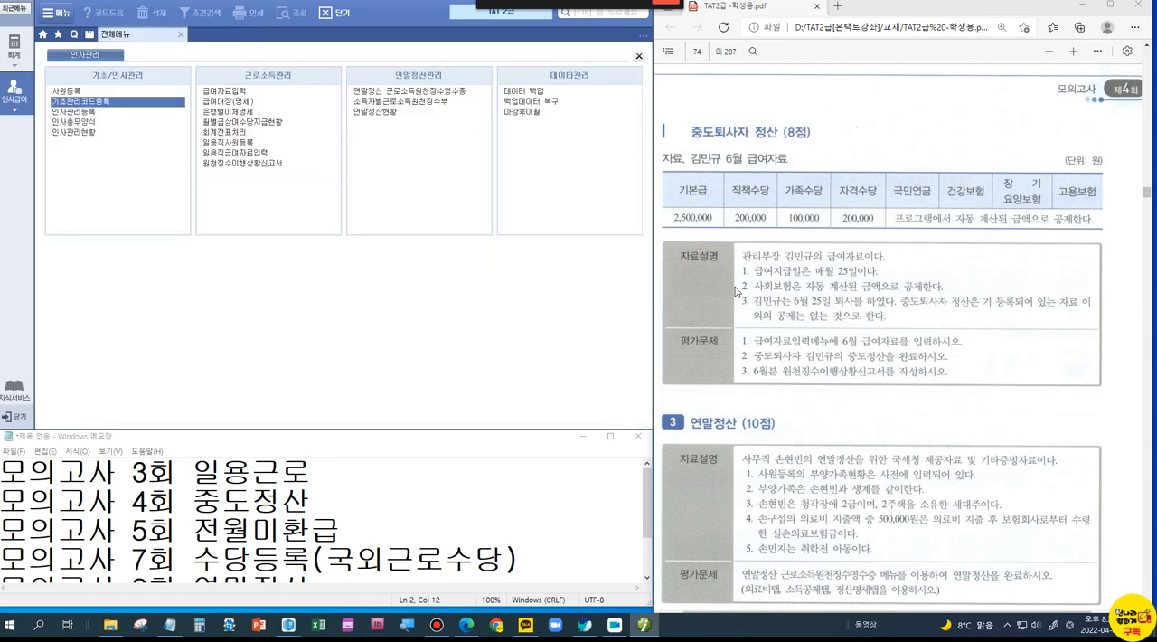
key("ctrl+1")
left_click(842, 306)
left_click_drag(651, 274, 923, 314)
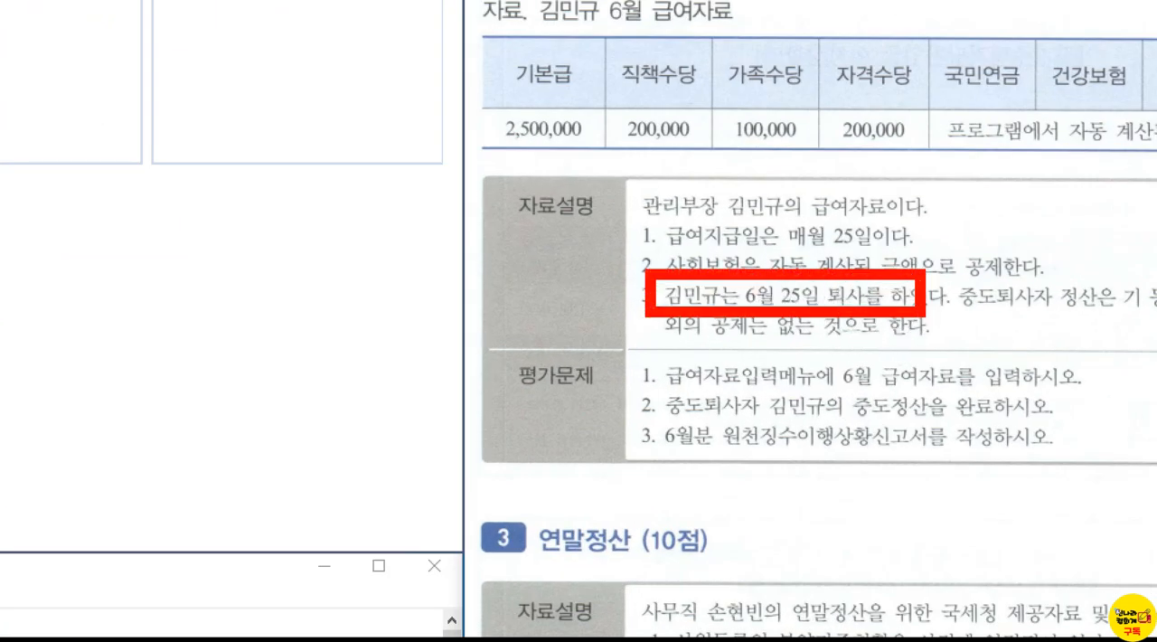
mouse_move(858, 243)
left_mouse_down()
mouse_move(872, 263)
mouse_move(904, 214)
left_mouse_up()
key("Escape")
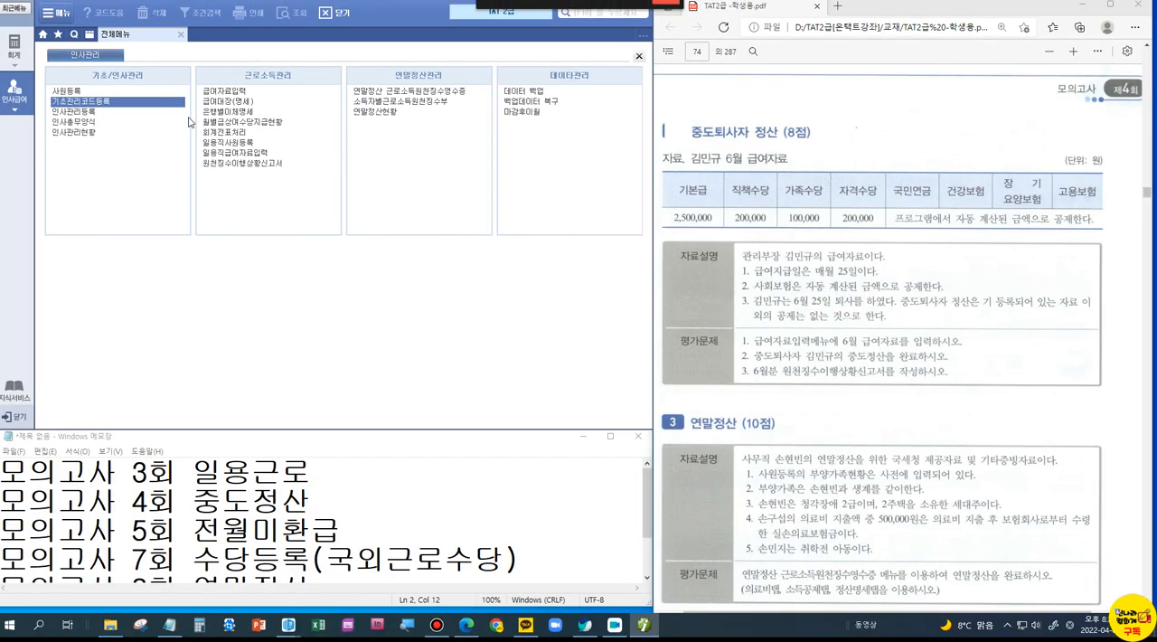
left_click(96, 90)
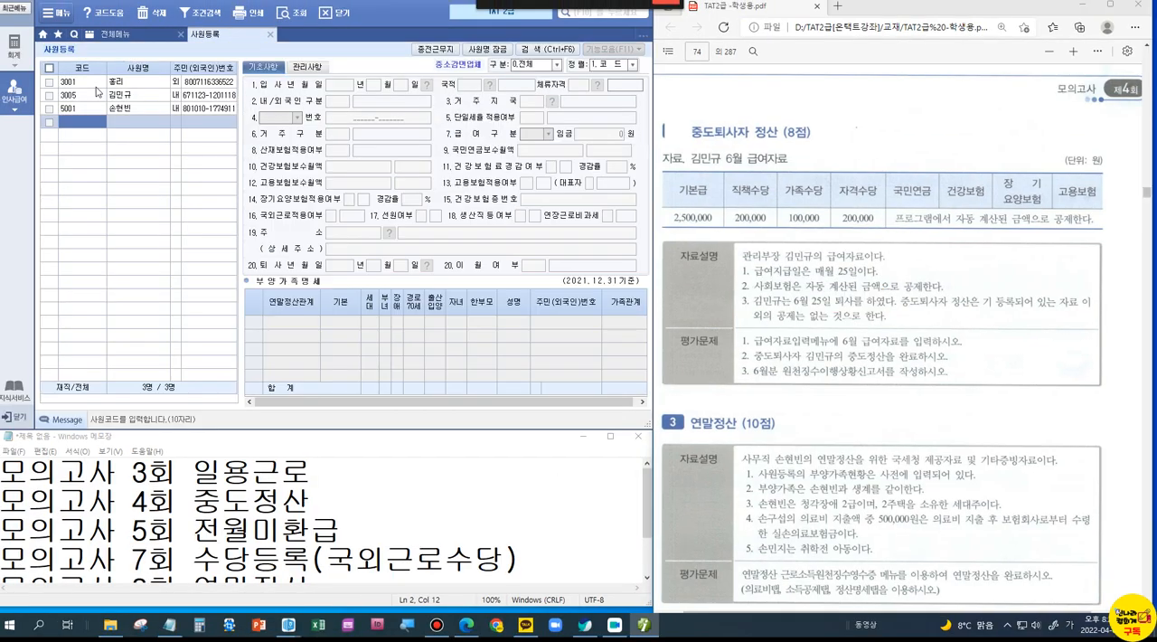
left_click(119, 95)
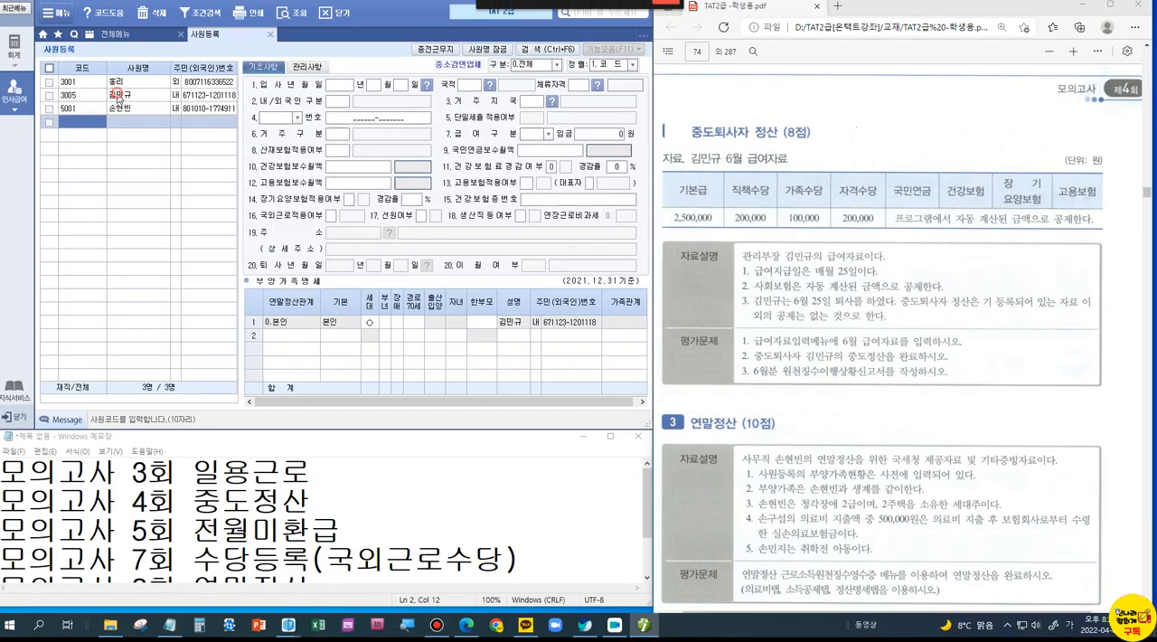
left_click(347, 269)
type("202106")
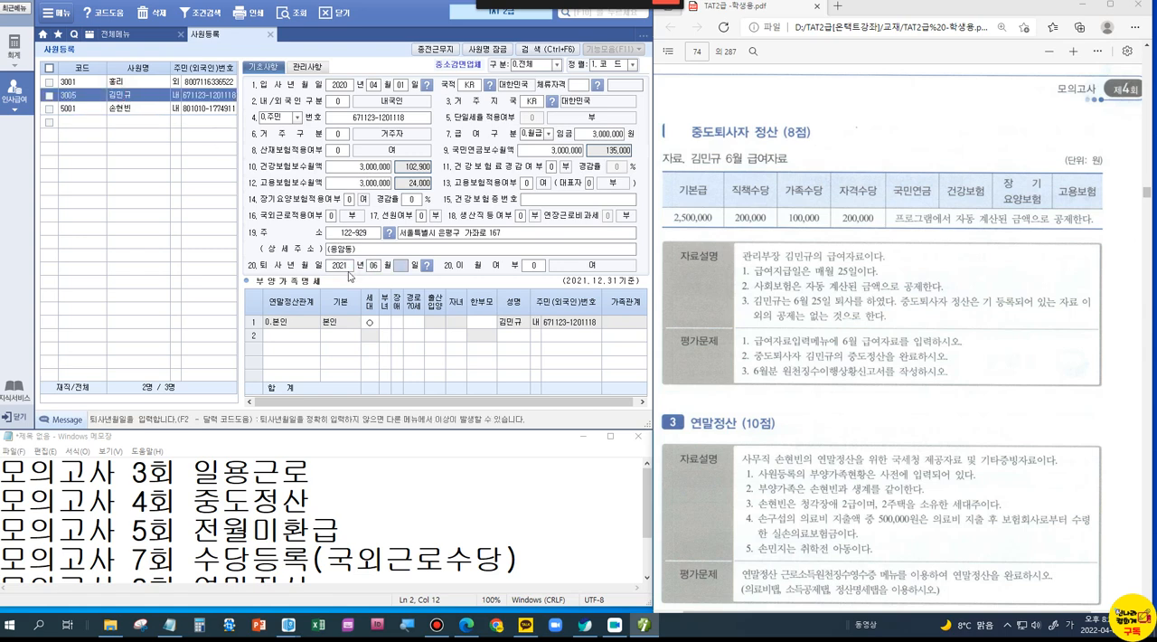
type("251")
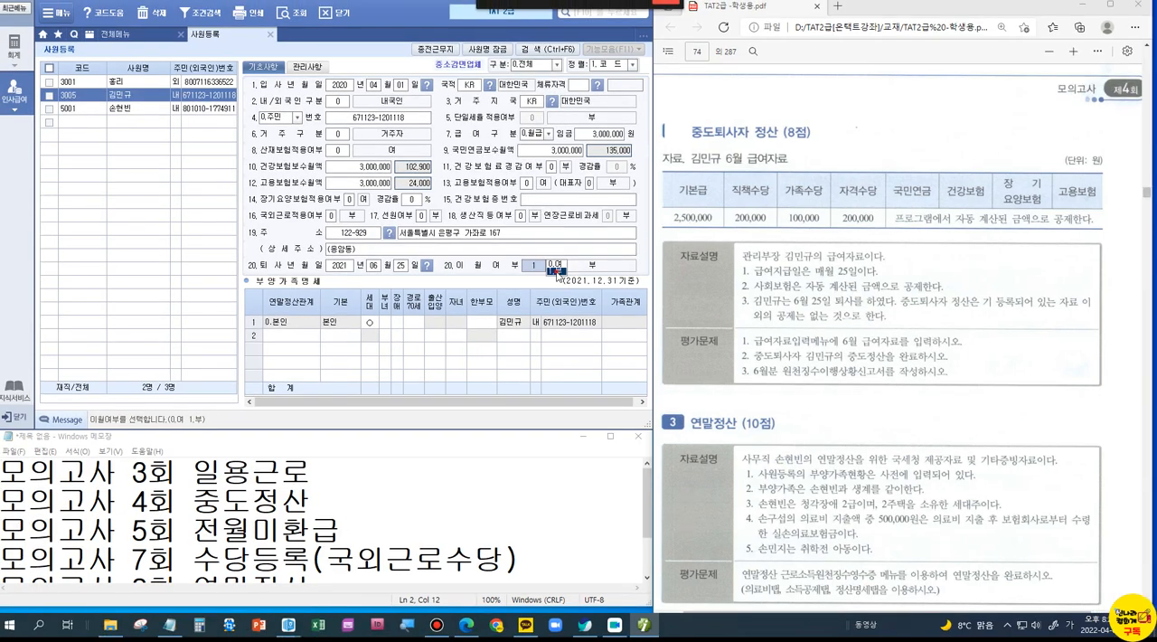
left_click(556, 274)
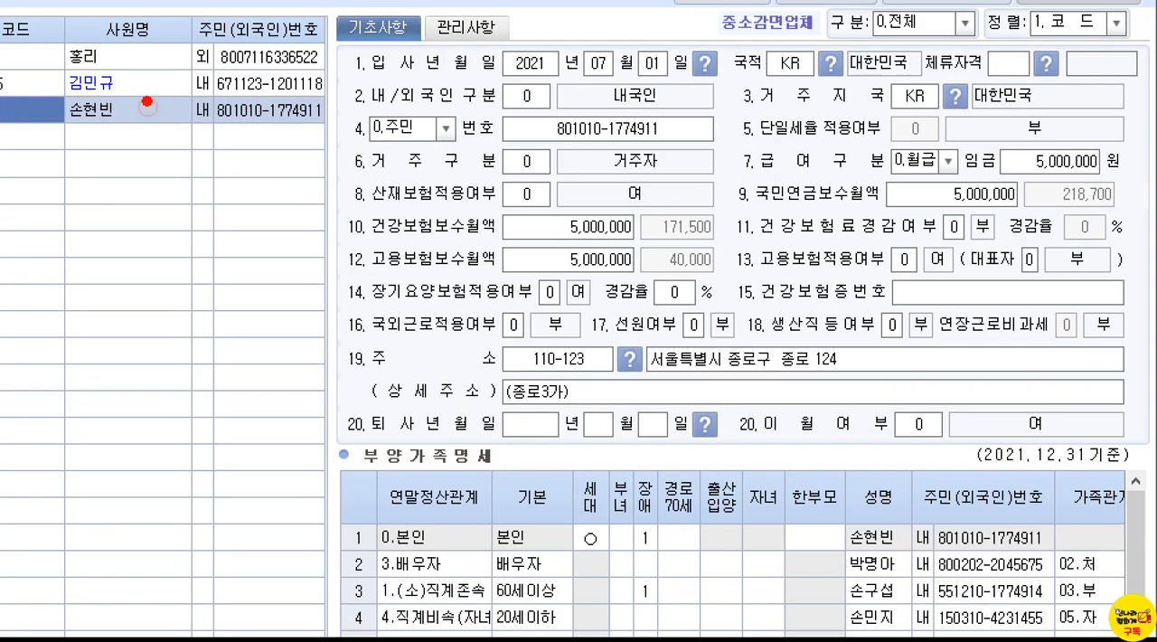
left_click_drag(148, 96, 162, 83)
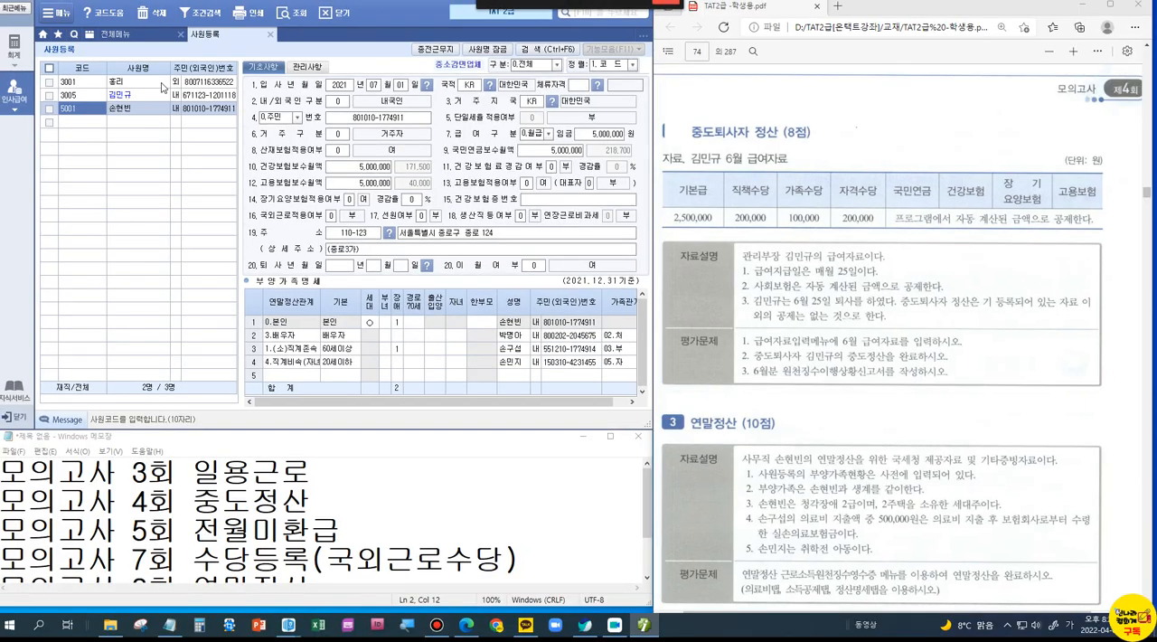
left_click(269, 34)
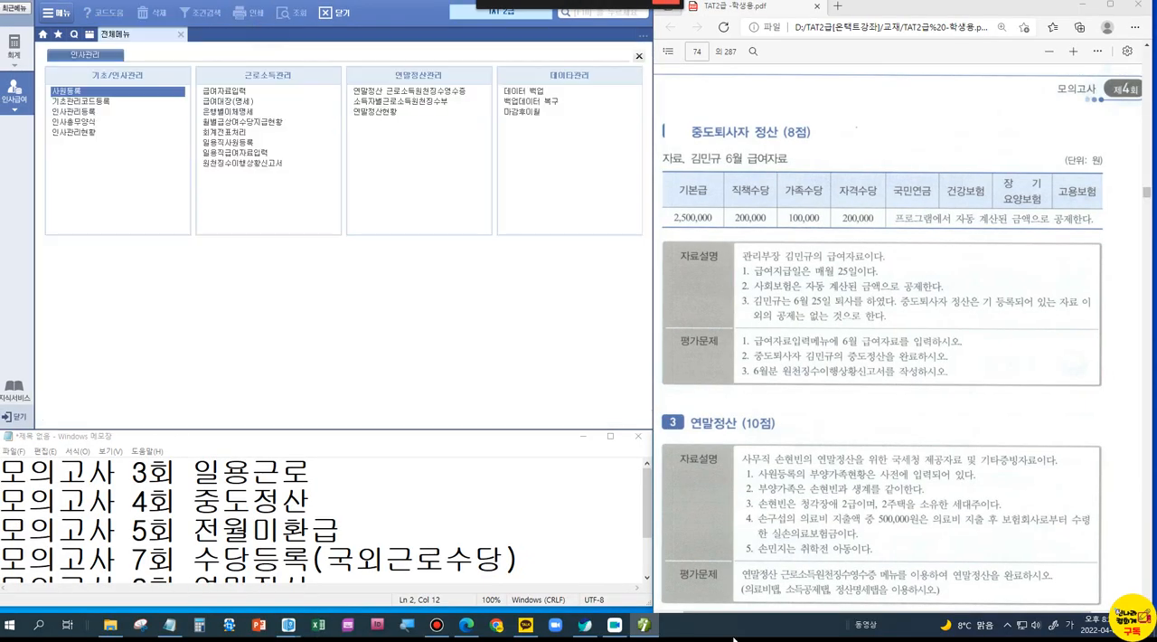
Step: Open 급여자료입력 and review the allowances registered in 수당 및 공제등록
left_click(222, 92)
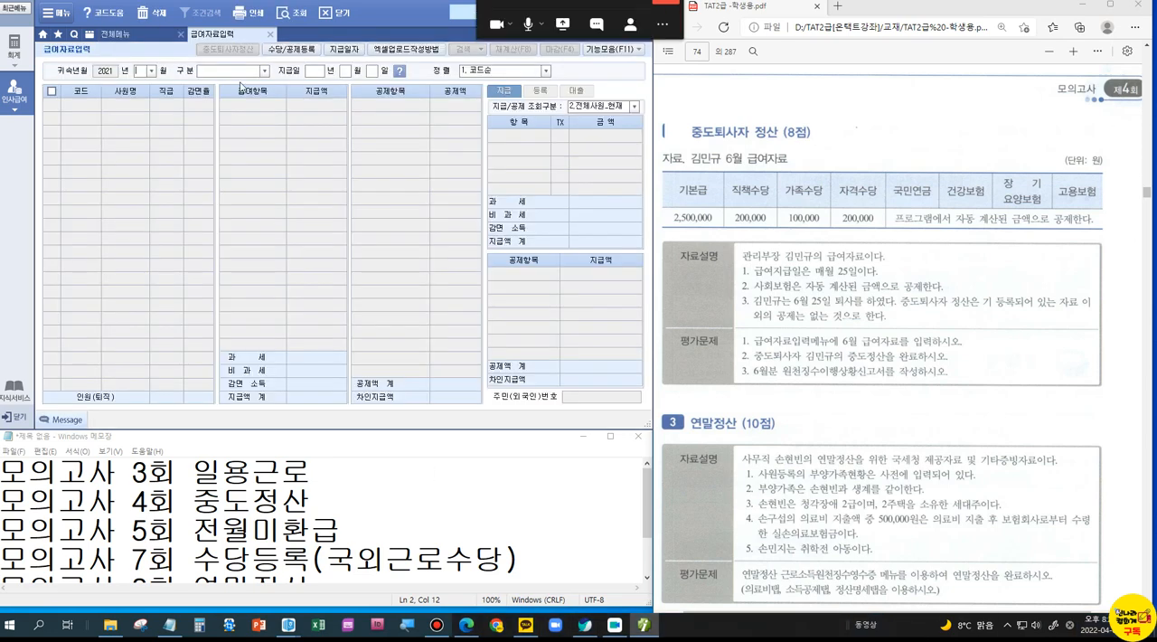
left_click(290, 50)
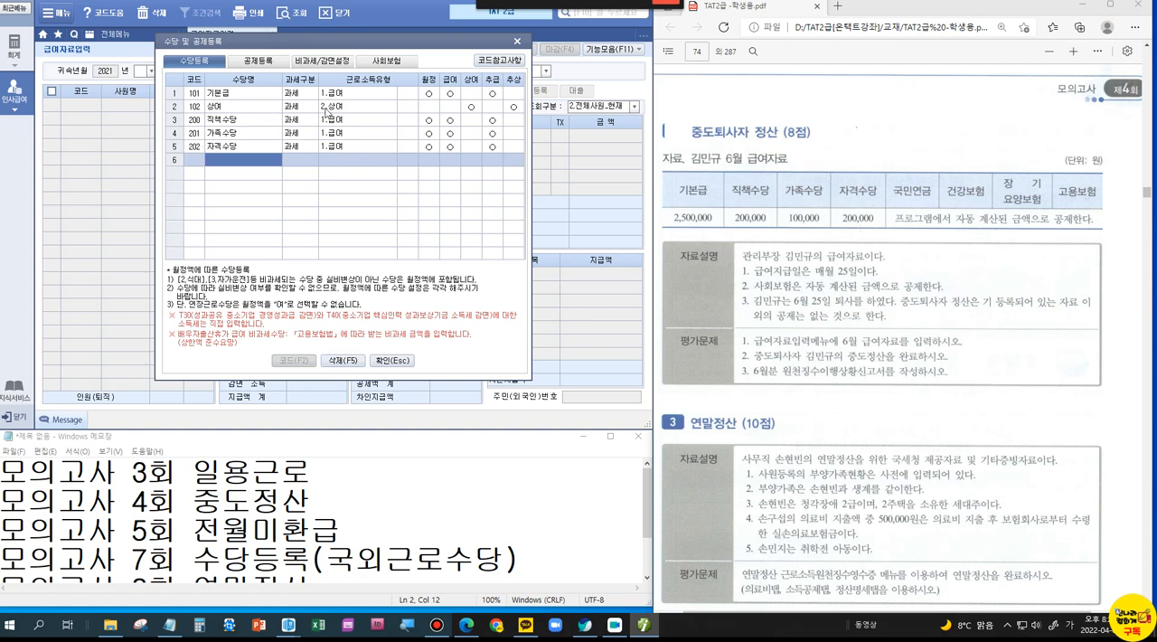
left_click(391, 360)
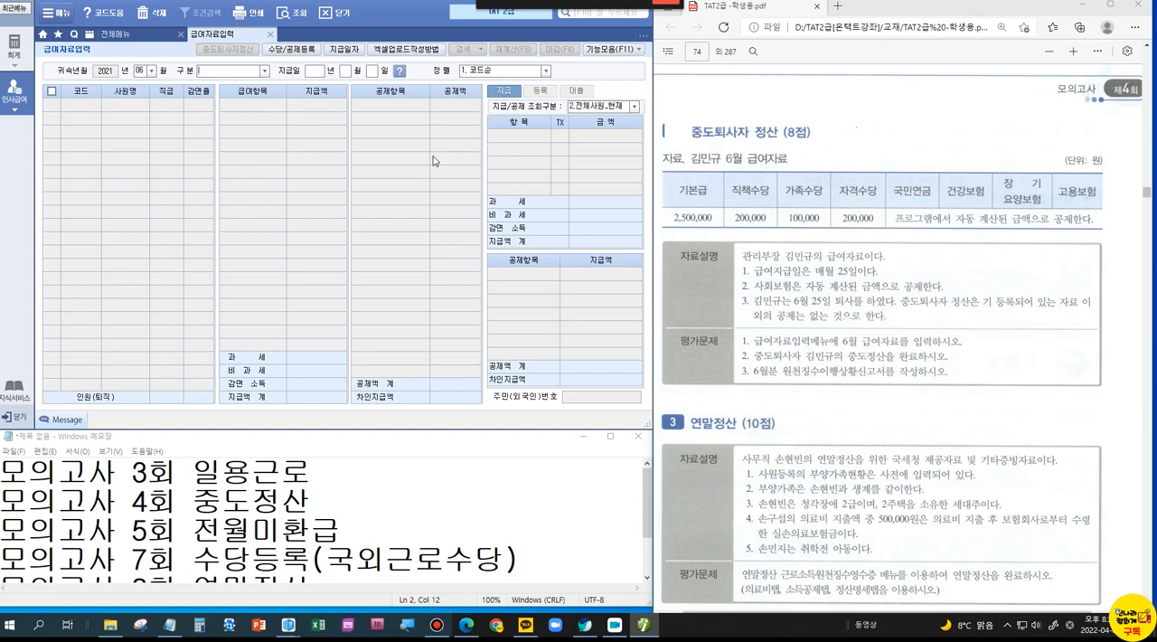
Step: Fill in employee 3005's 2021-06 급여 with 지급일 2021-06-25, 기본급 2,500,000, 직책수당 200,000, 가족수당 100,000 and 자격수당 200,000
left_click(264, 70)
left_click(237, 86)
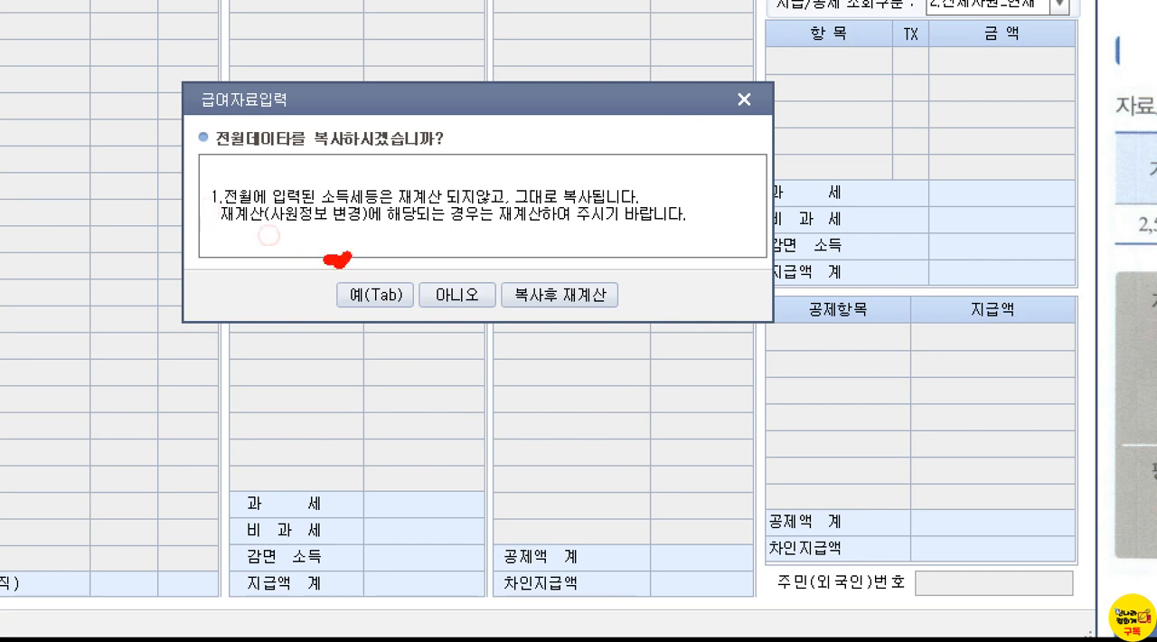
left_click_drag(349, 257, 361, 232)
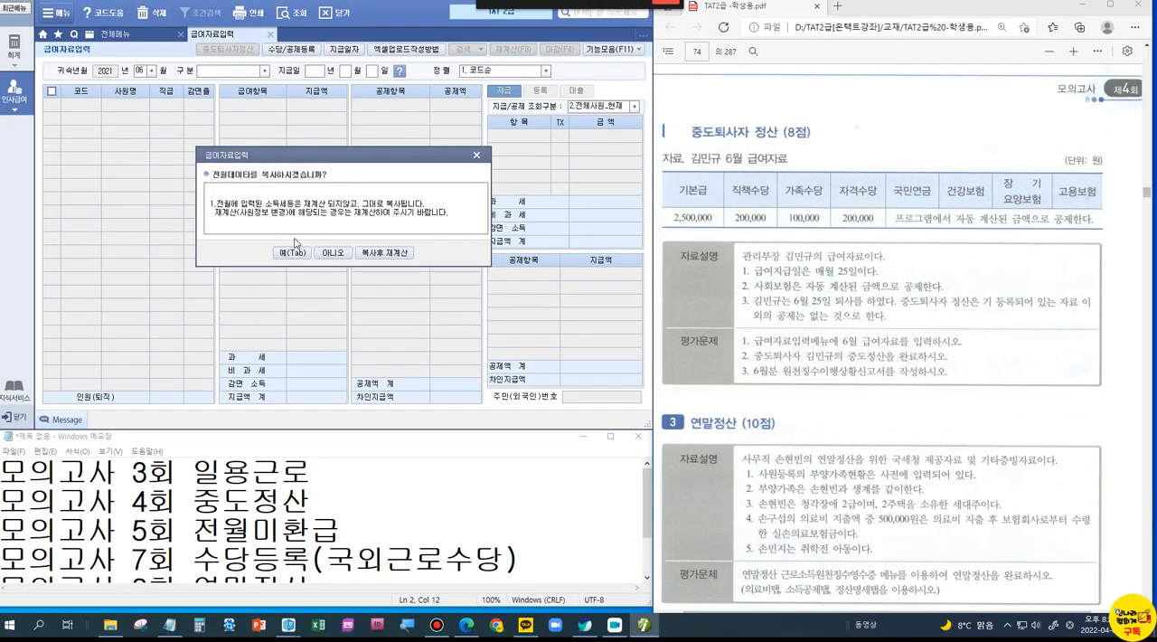
left_click(375, 295)
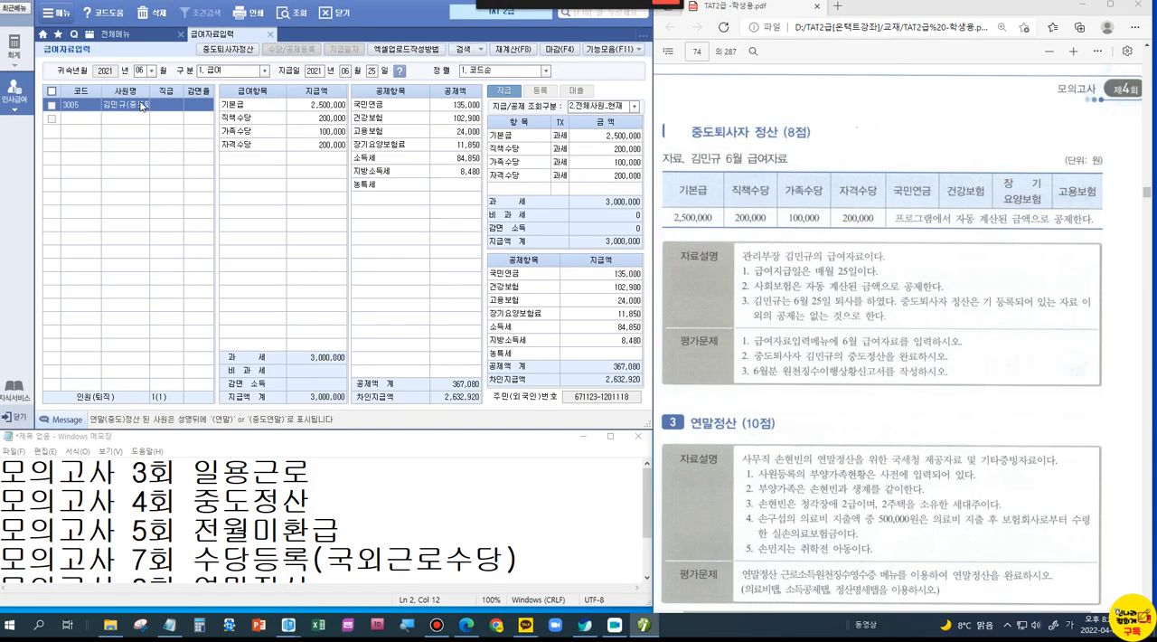
Step: Set employee 3005's 소득세 deduction to 0 so that both 소득세 and 지방소득세 are cleared
left_click(464, 161)
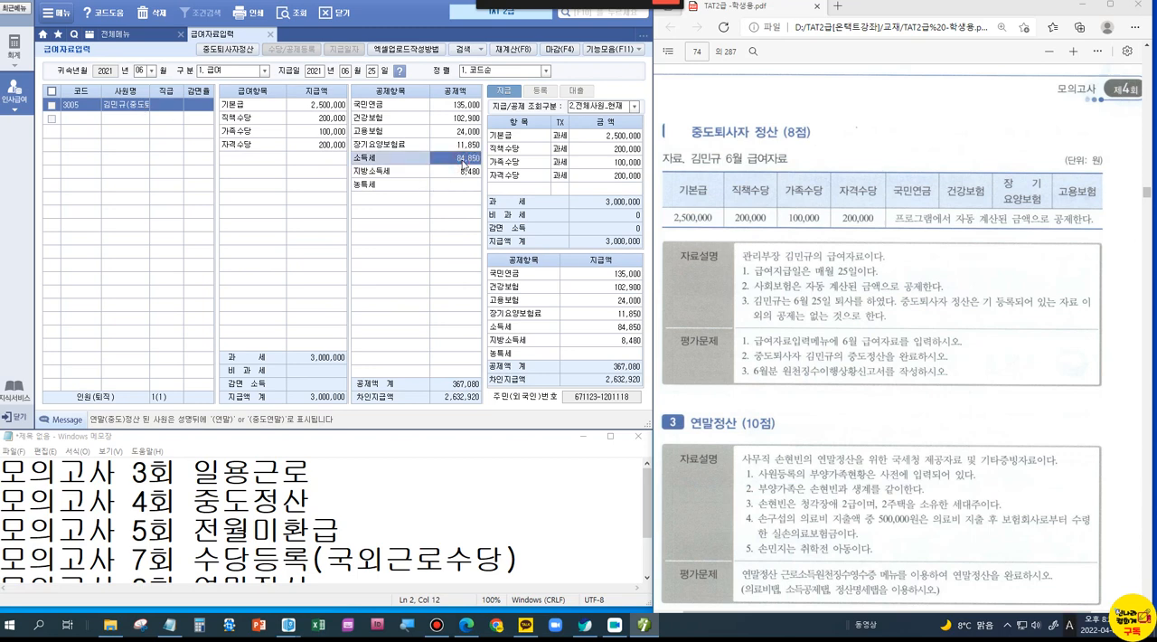
key("Delete")
type("0")
key("Return")
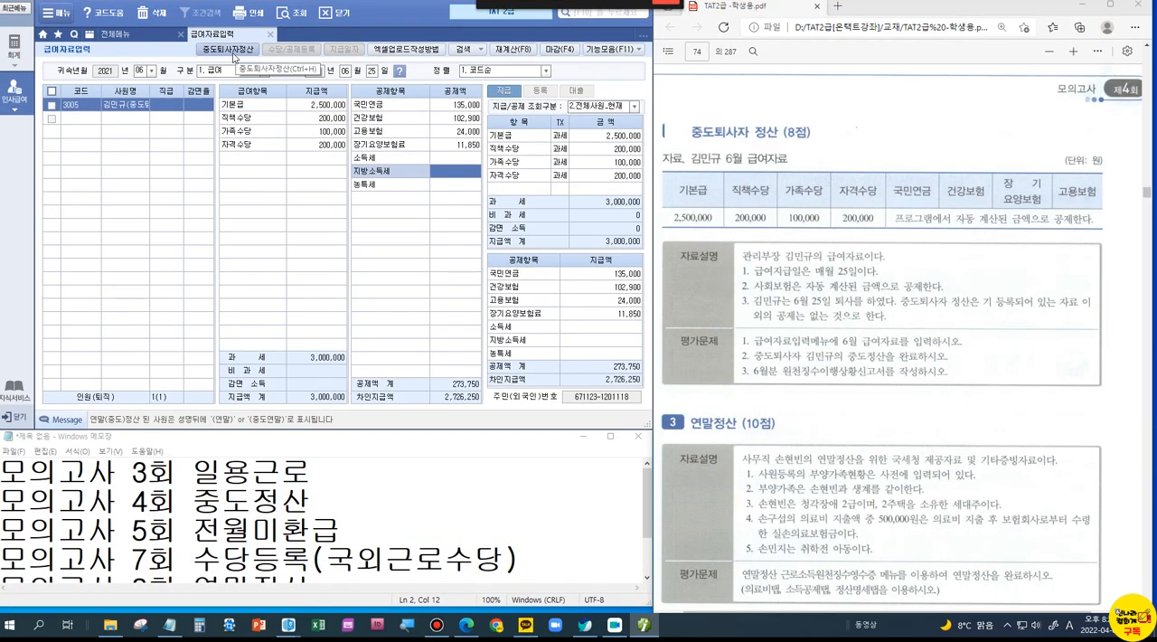
Step: Open 중도퇴사자정산 for employee 3005 and mark the 주(현) 근무지 and 차감징수세액 rows, boxing the 소득세 amounts of 결정세액 and 차감징수세액
left_click(230, 50)
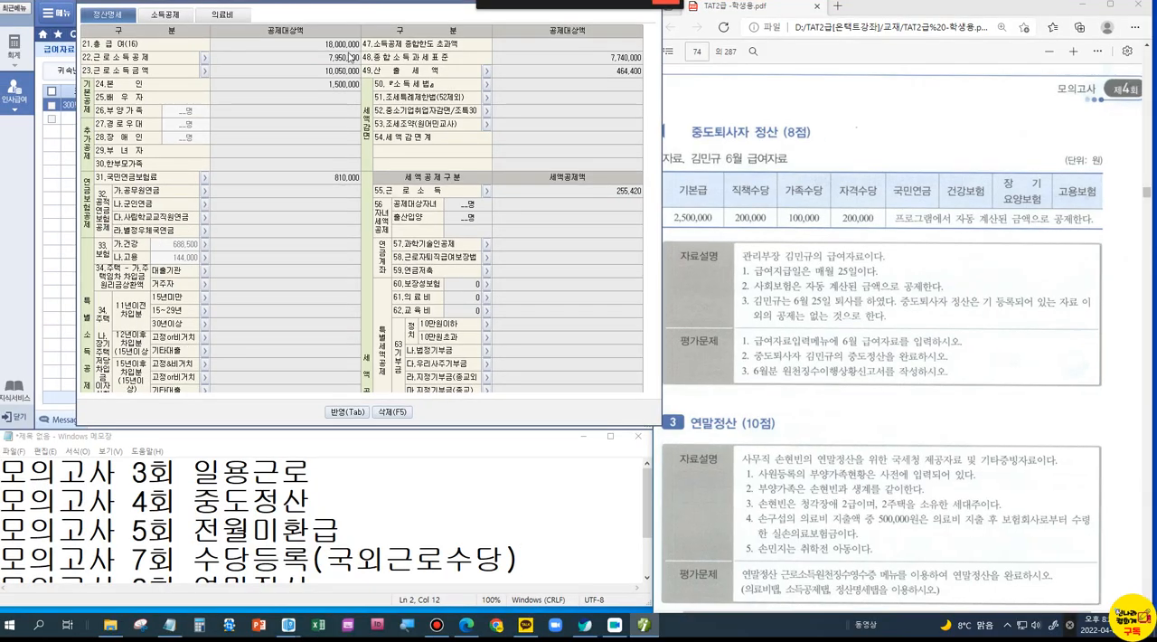
scroll(327, 242, "down", 6)
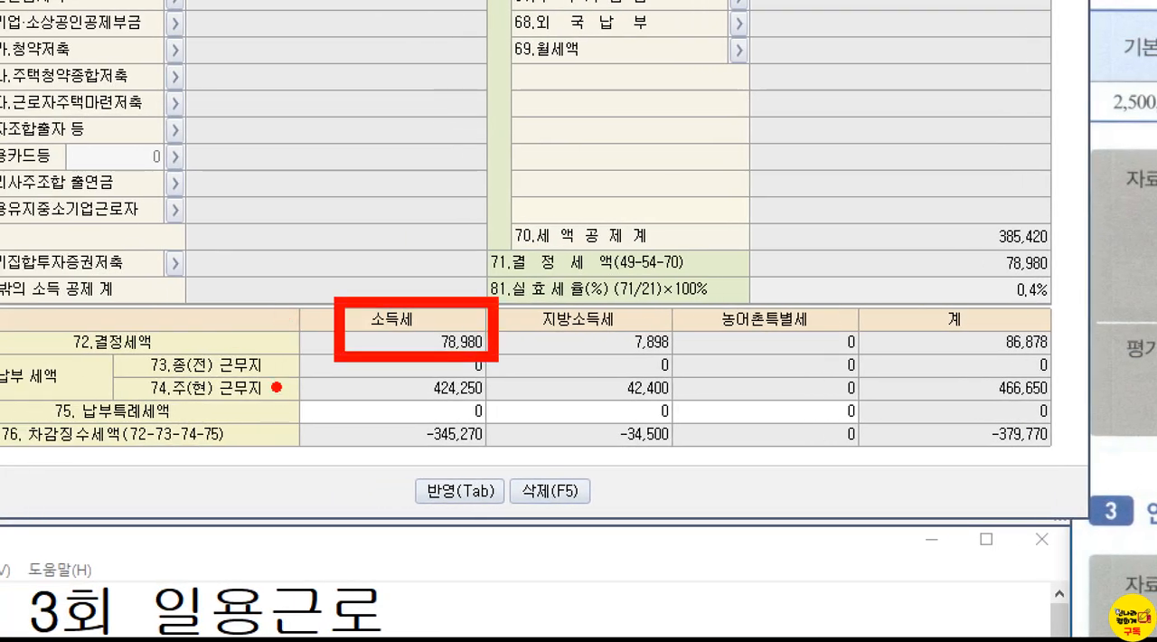
left_click_drag(353, 380, 354, 409)
left_click_drag(365, 399, 501, 418)
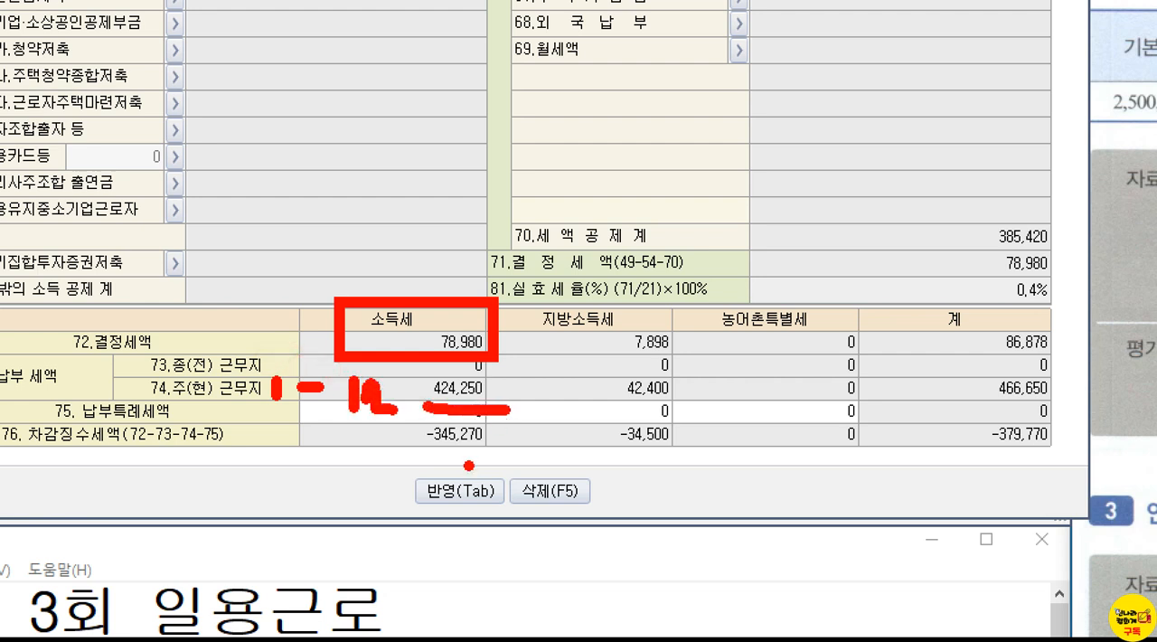
left_click_drag(394, 409, 537, 469)
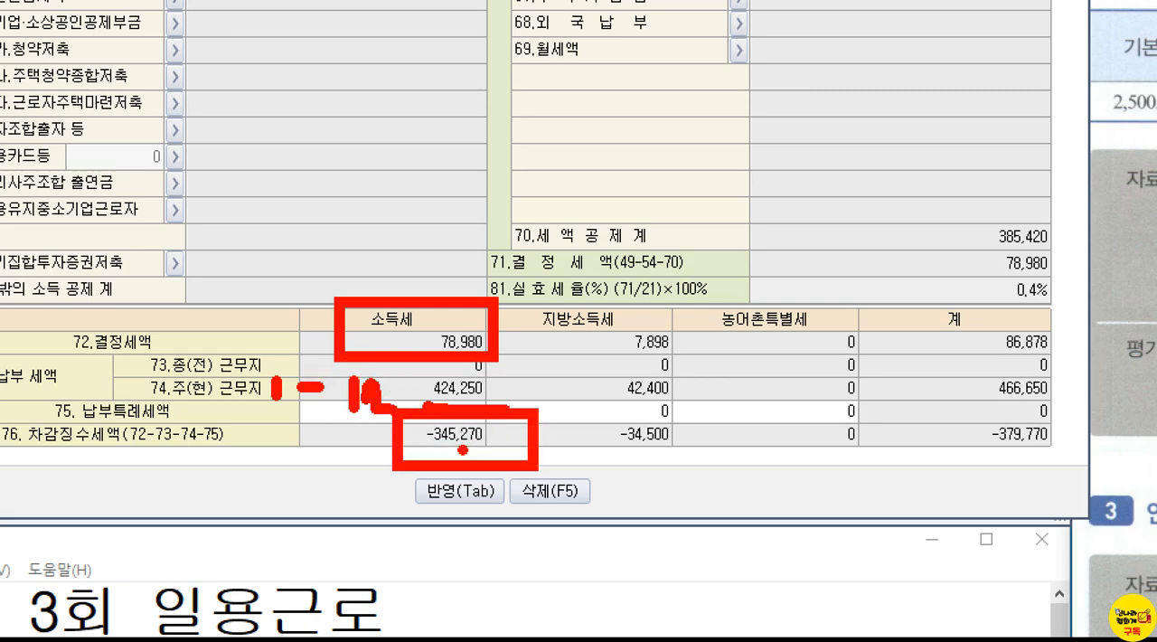
left_click_drag(360, 485, 361, 512)
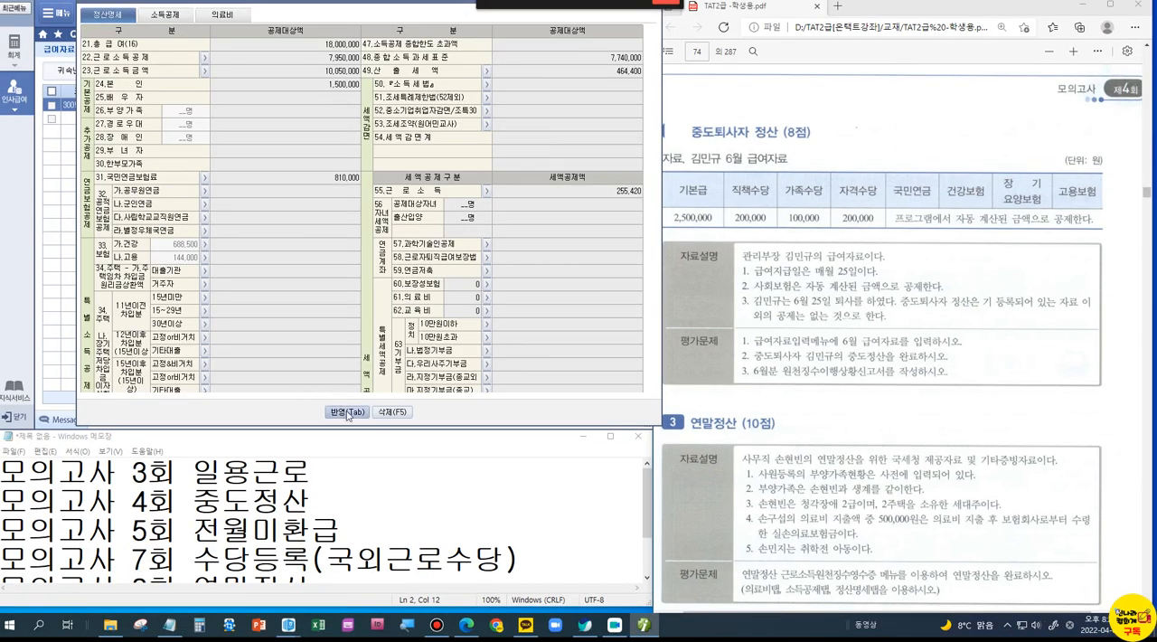
Step: Apply the 중도퇴사자정산 result to the June pay, box the income tax deduction rows, and close 급여자료입력
left_click(348, 414)
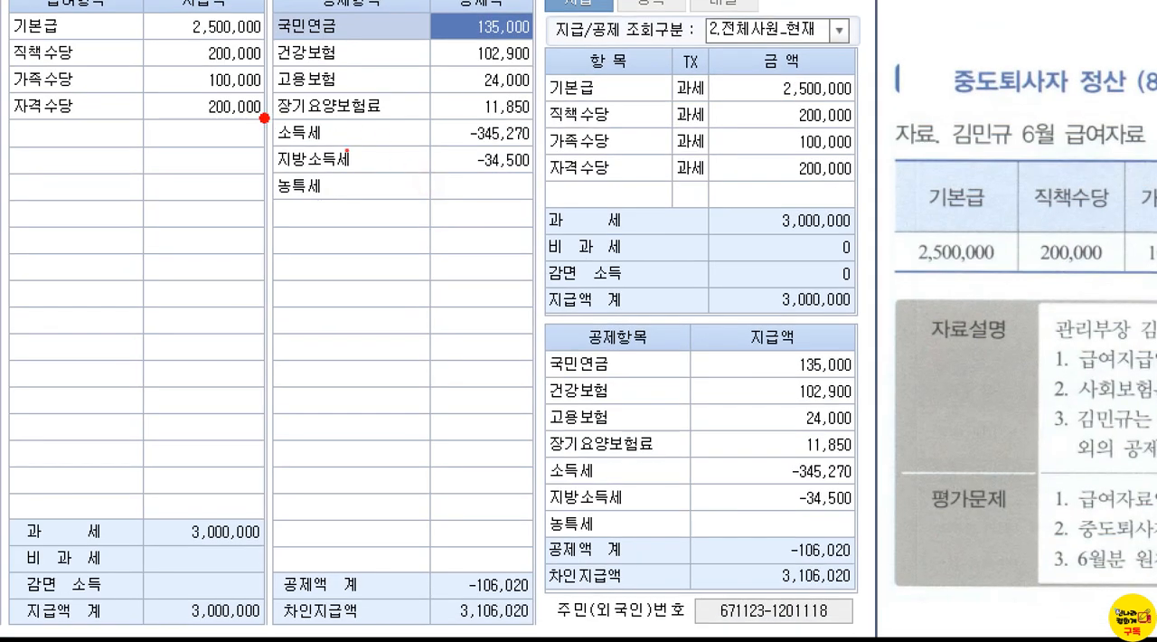
left_click_drag(346, 149, 553, 213)
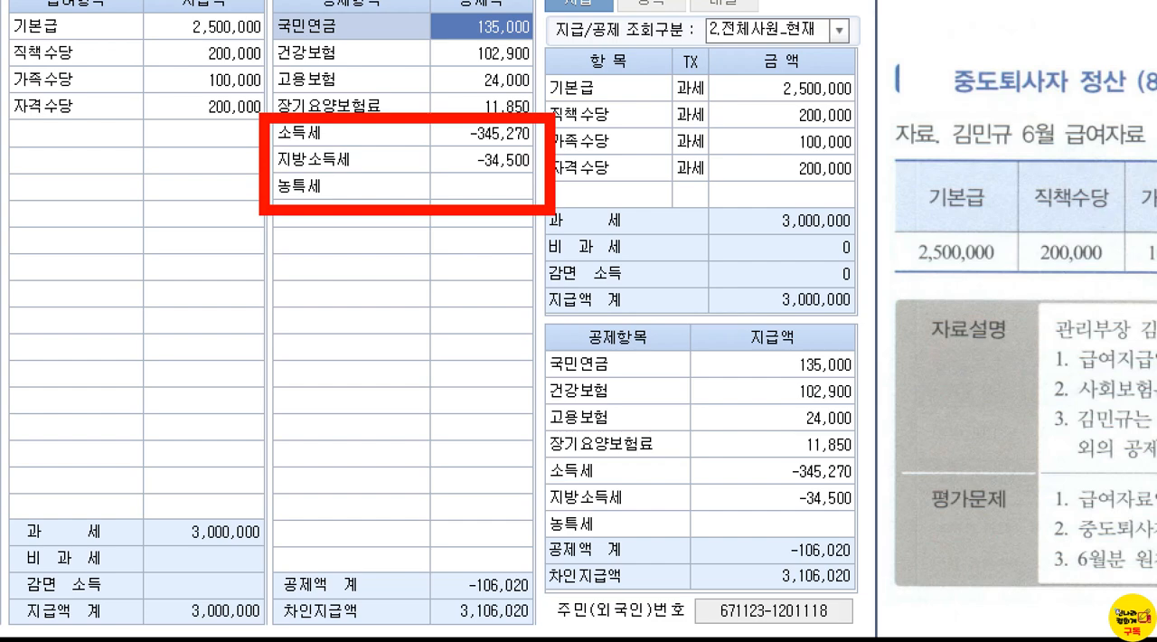
key("Escape")
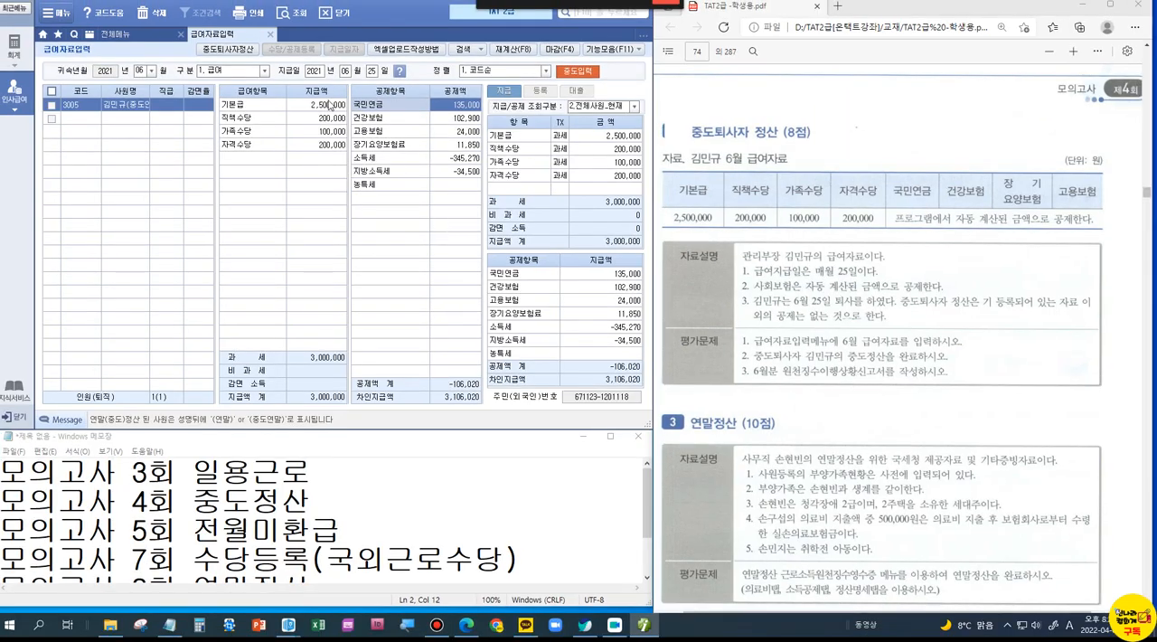
left_click(271, 37)
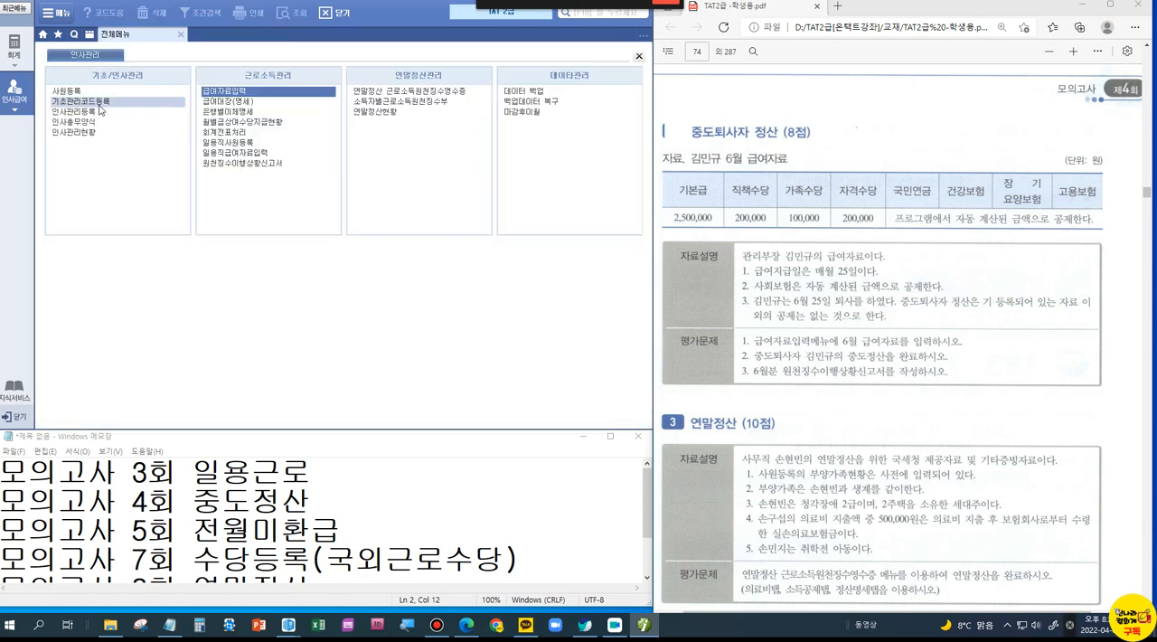
Step: Prepare the 원천징수이행상황신고서 with 귀속기간 and 지급기간 both 2021-06 to 2021-06 as 0.정기신고, then save and close it
left_click(228, 163)
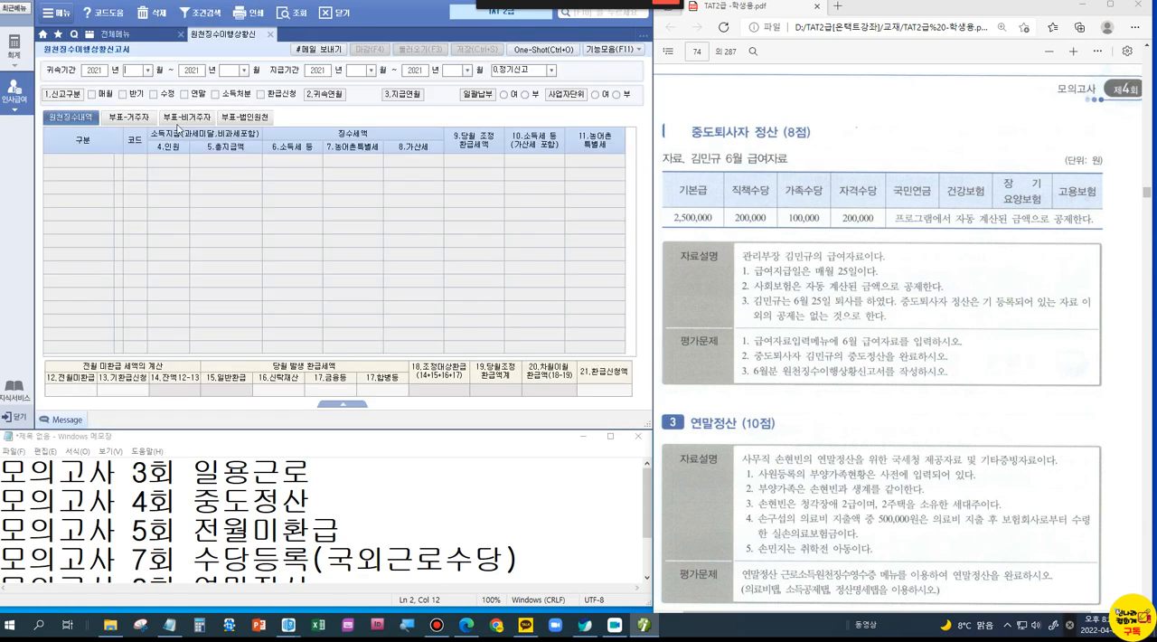
type("06060606")
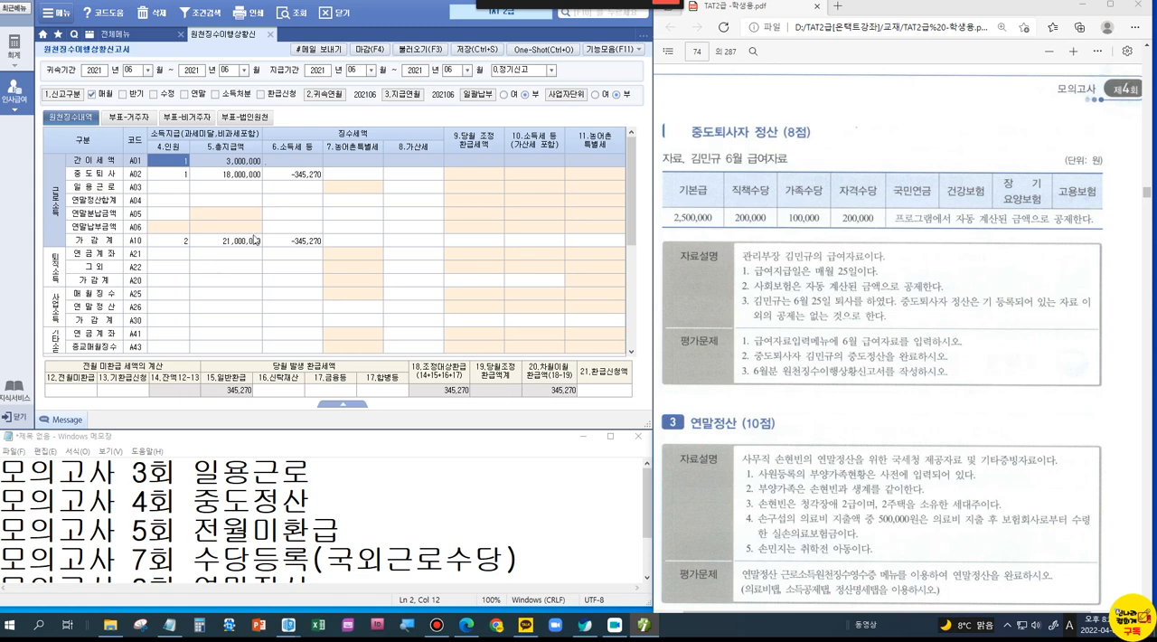
key("ctrl+s")
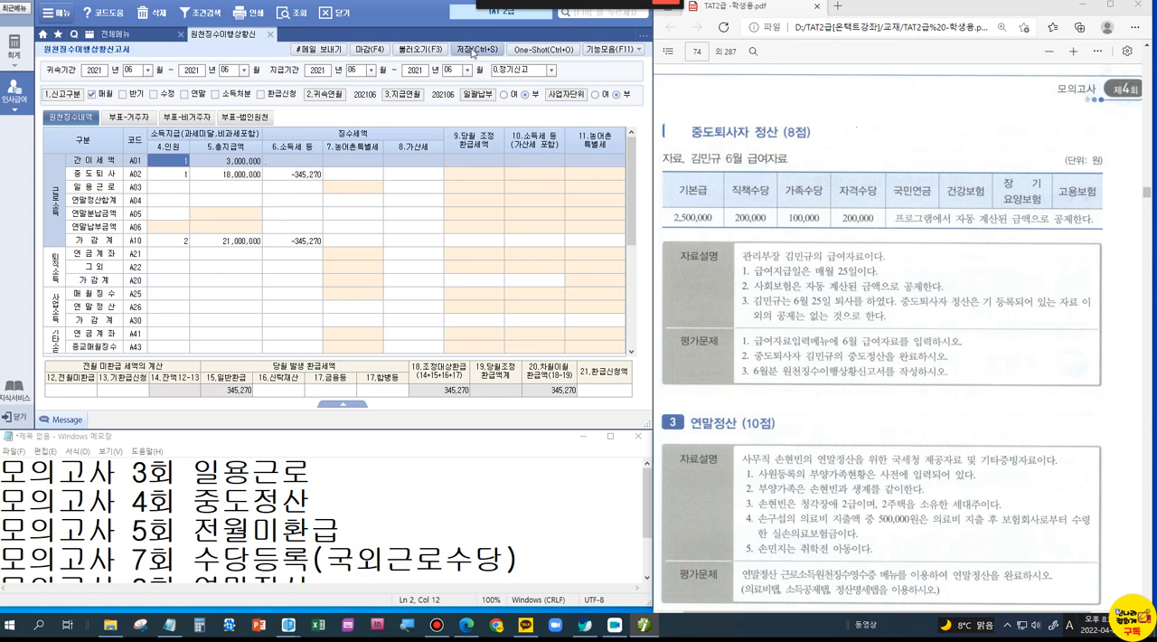
key("Return")
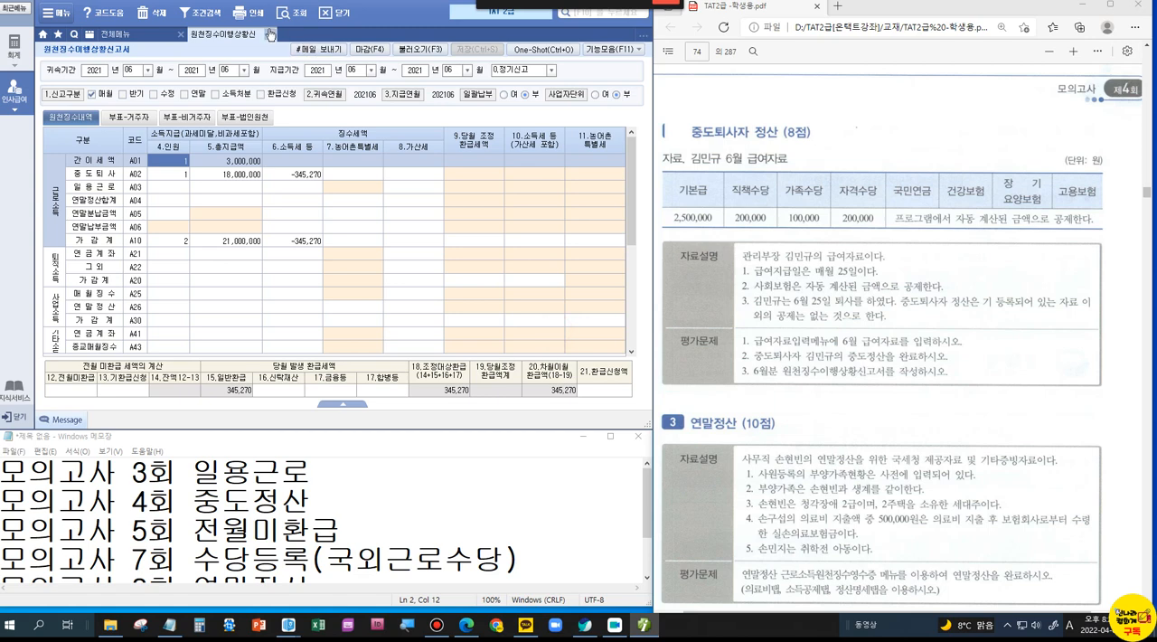
left_click(270, 35)
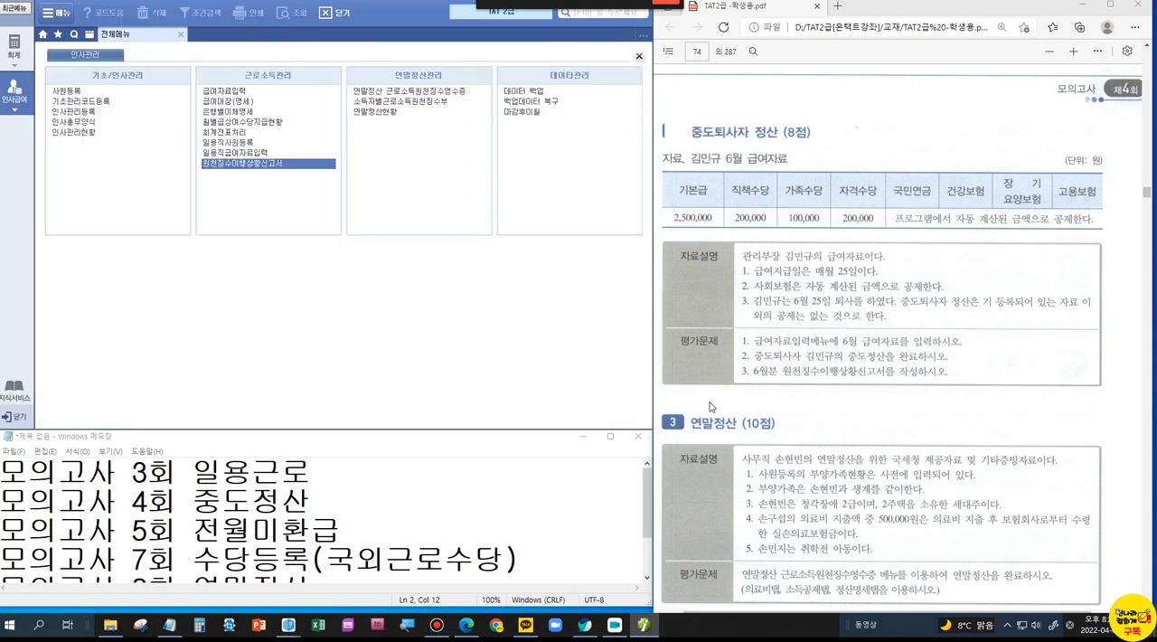
Step: In the PDF's 연말정산 (10점) problem, box the 사무직 employee, check the 생계 and 청각장애 notes, and underline and cross out 2주택
scroll(811, 405, "down", 3)
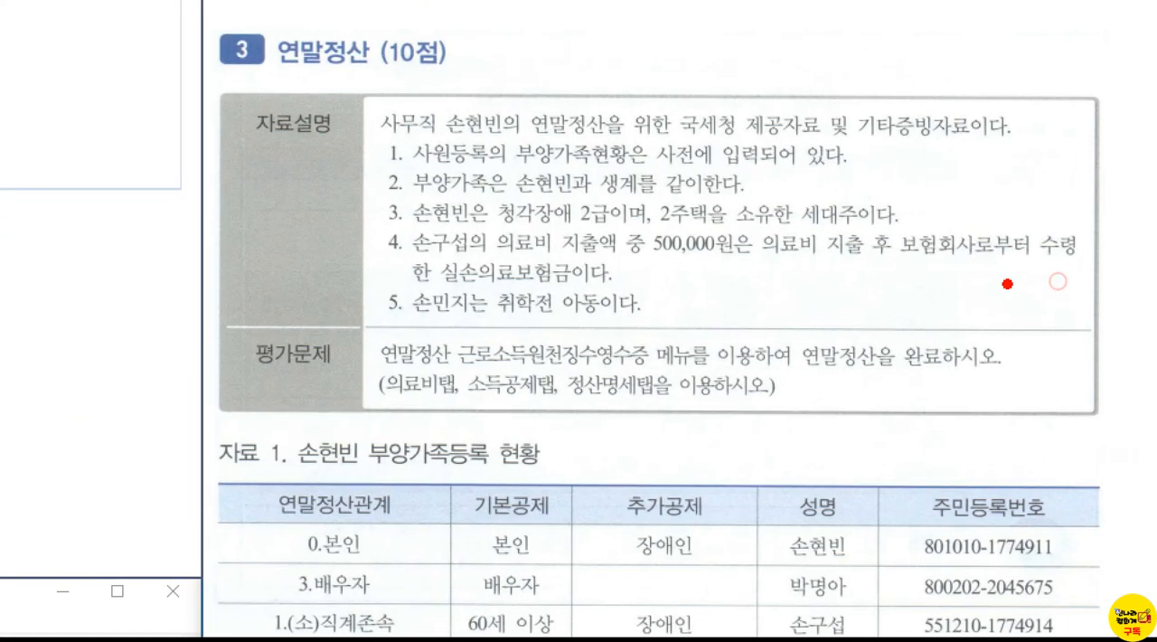
left_click_drag(403, 92, 532, 139)
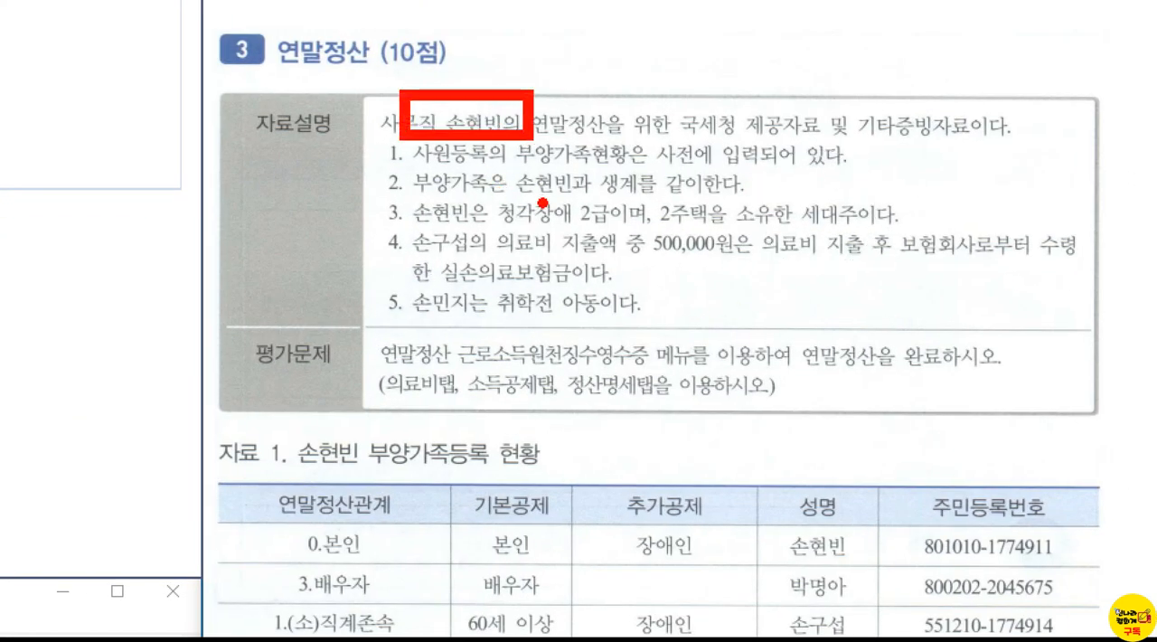
left_click_drag(583, 197, 614, 168)
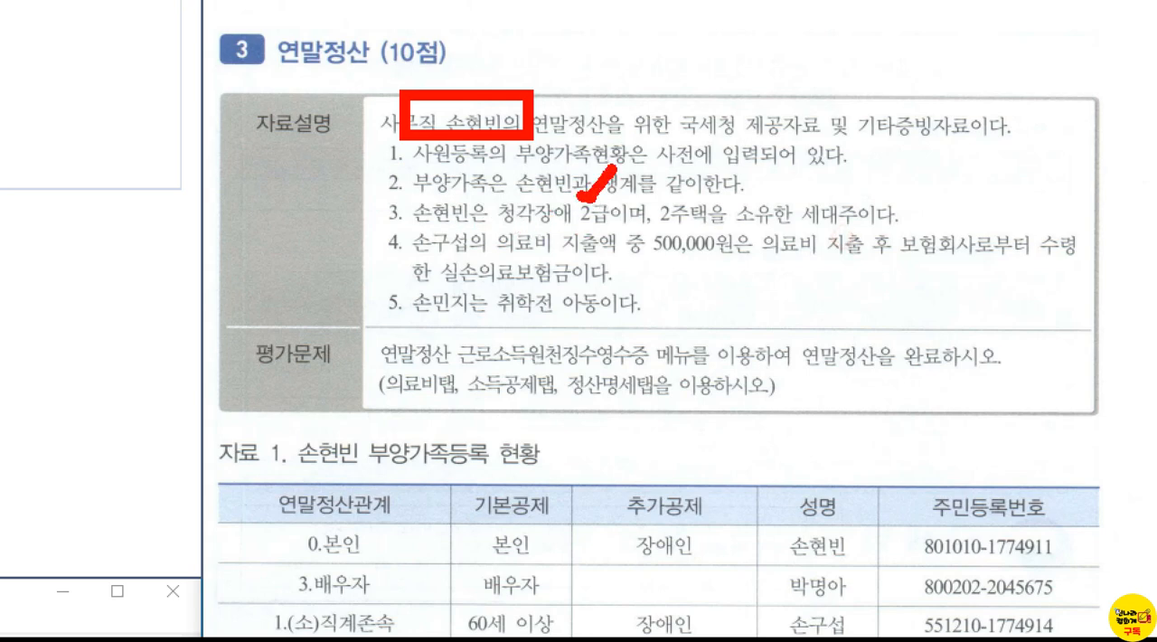
left_click_drag(663, 184, 714, 152)
left_click_drag(657, 223, 710, 217)
mouse_move(791, 201)
left_mouse_down()
mouse_move(823, 165)
mouse_move(830, 206)
left_mouse_up()
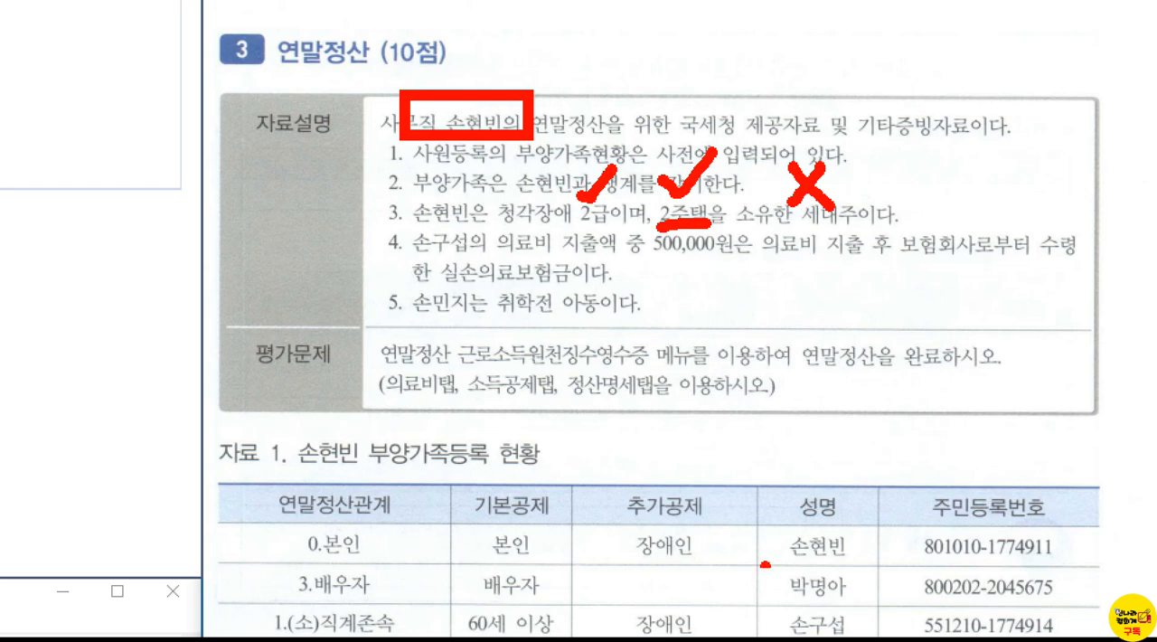
Step: Box the 1.(소)직계존속 row, underline 500,000원, and box and check 실손의료보험금 in the 연말정산 notes
mouse_move(237, 589)
left_mouse_down()
mouse_move(383, 633)
mouse_move(439, 635)
left_mouse_up()
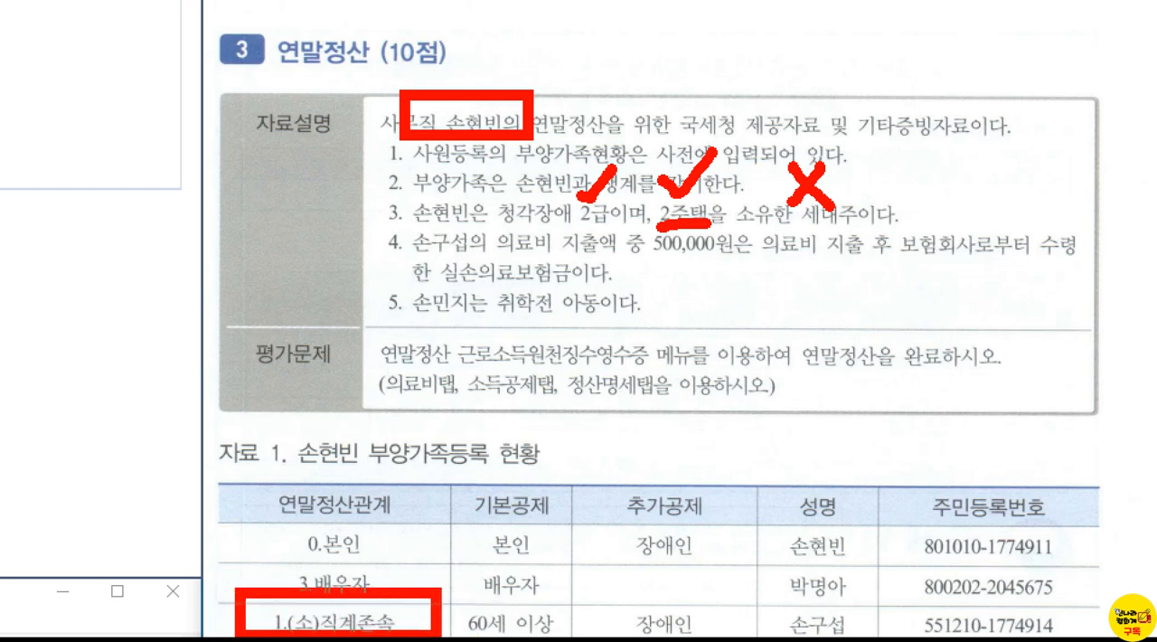
left_click_drag(631, 254, 711, 255)
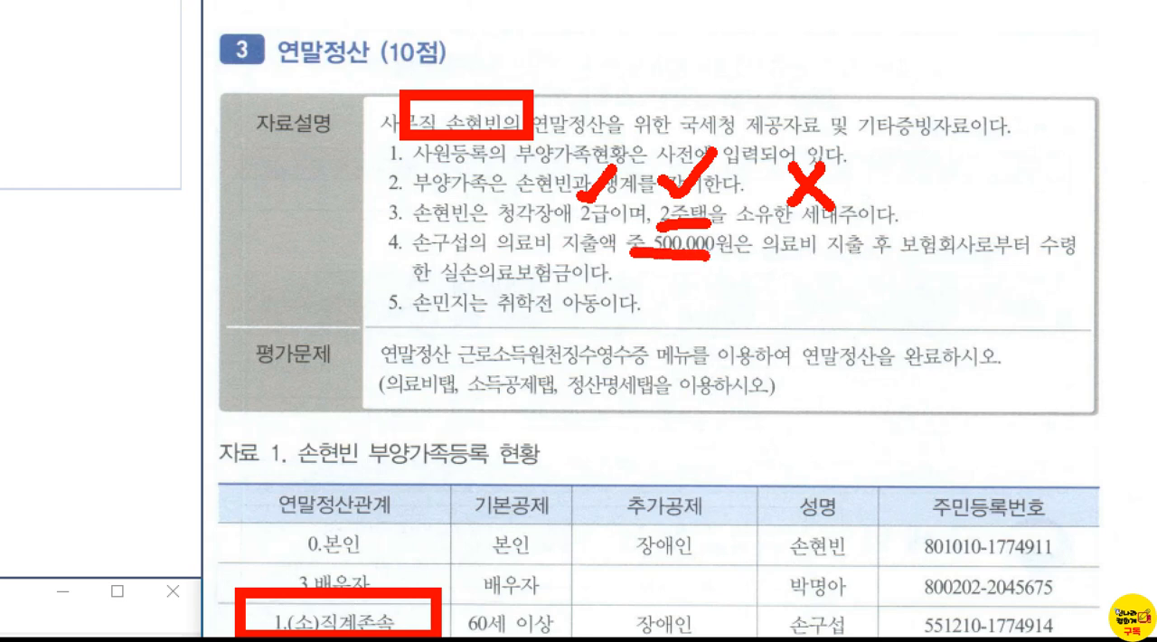
left_click_drag(431, 242, 594, 291)
mouse_move(494, 220)
left_mouse_down()
mouse_move(500, 235)
mouse_move(535, 185)
left_mouse_up()
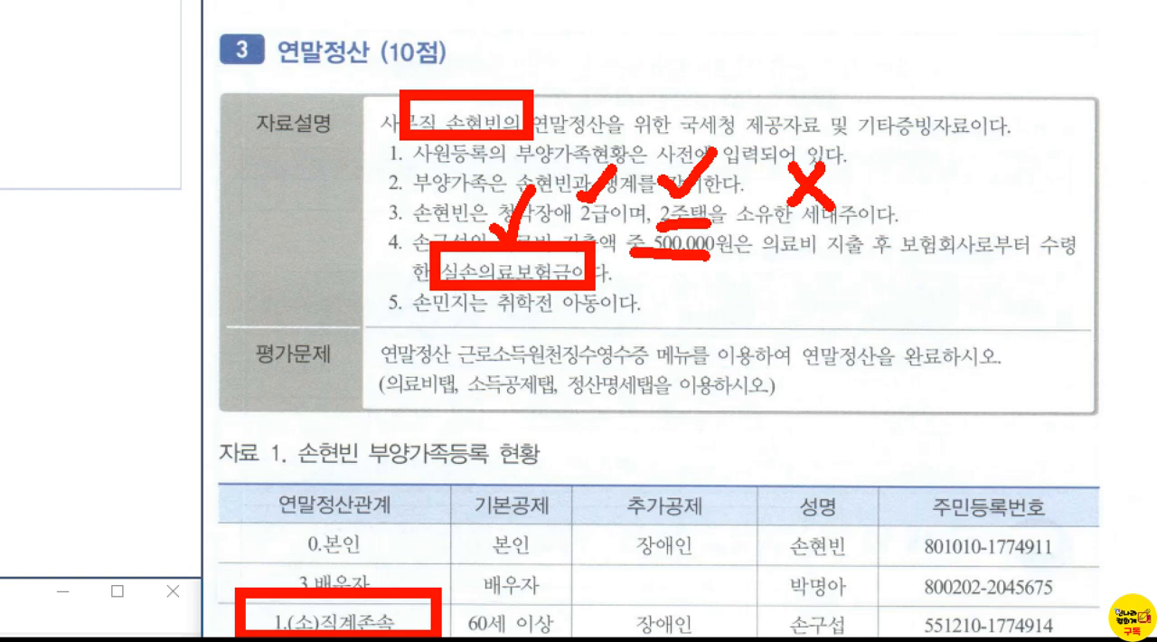
key("Escape")
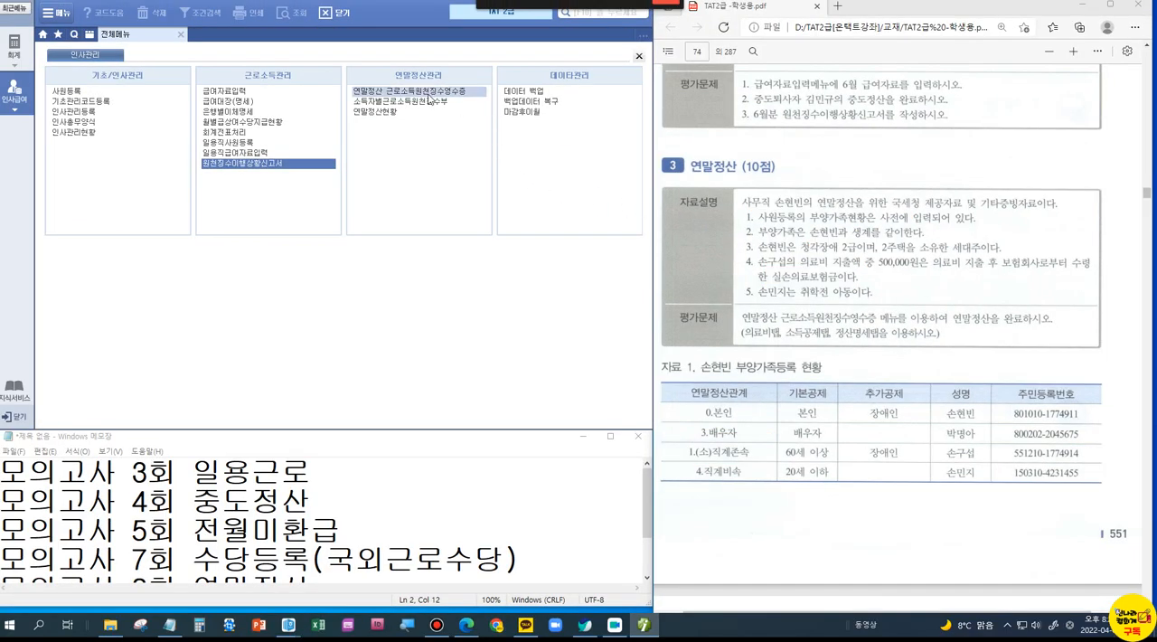
Step: Open 연말정산 근로소득원천징수영수증, load employee 5001, and find 자료 2 with the 장기주택저당차입금 이자상환액 document in the PDF
left_click(426, 92)
left_click(71, 98)
key("F2")
double_click(335, 149)
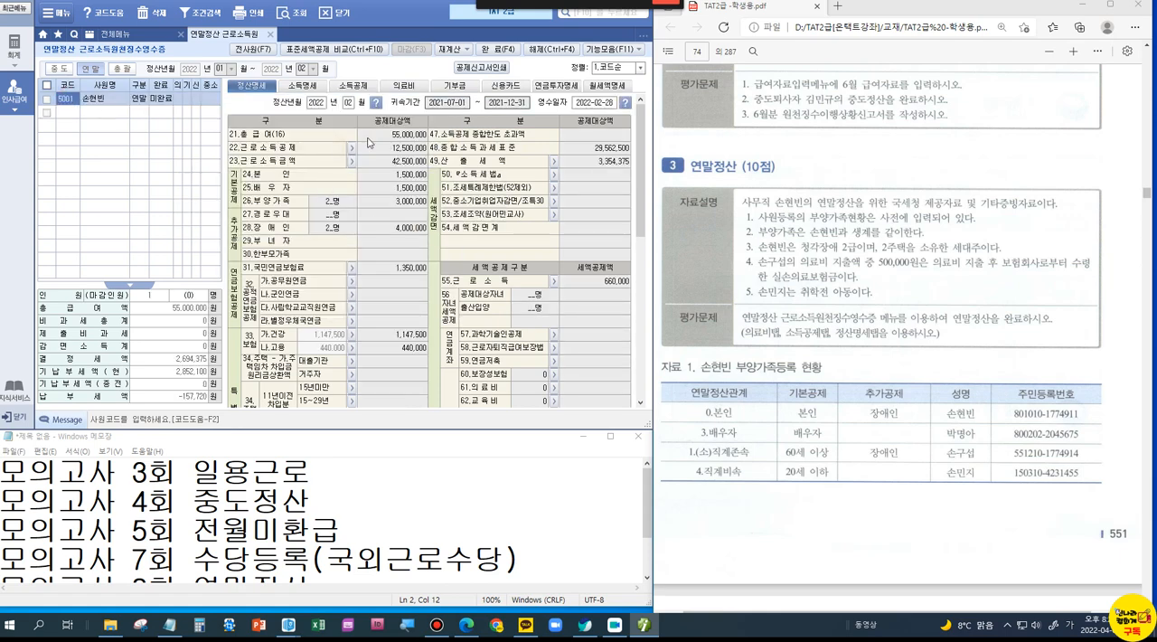
scroll(848, 324, "down", 5)
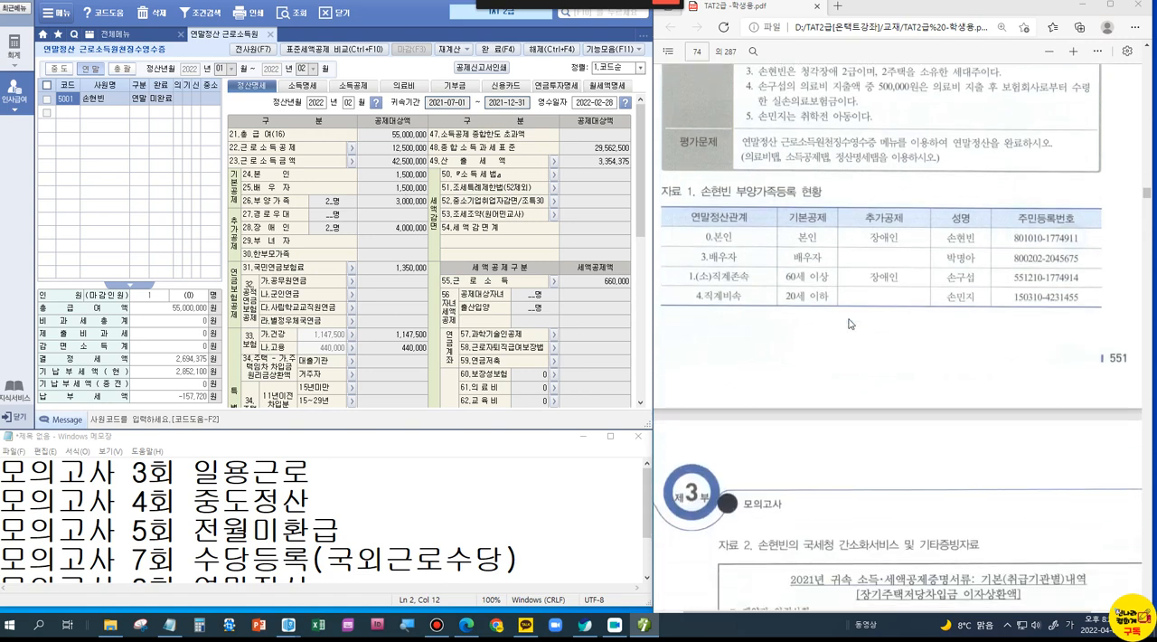
scroll(848, 323, "down", 3)
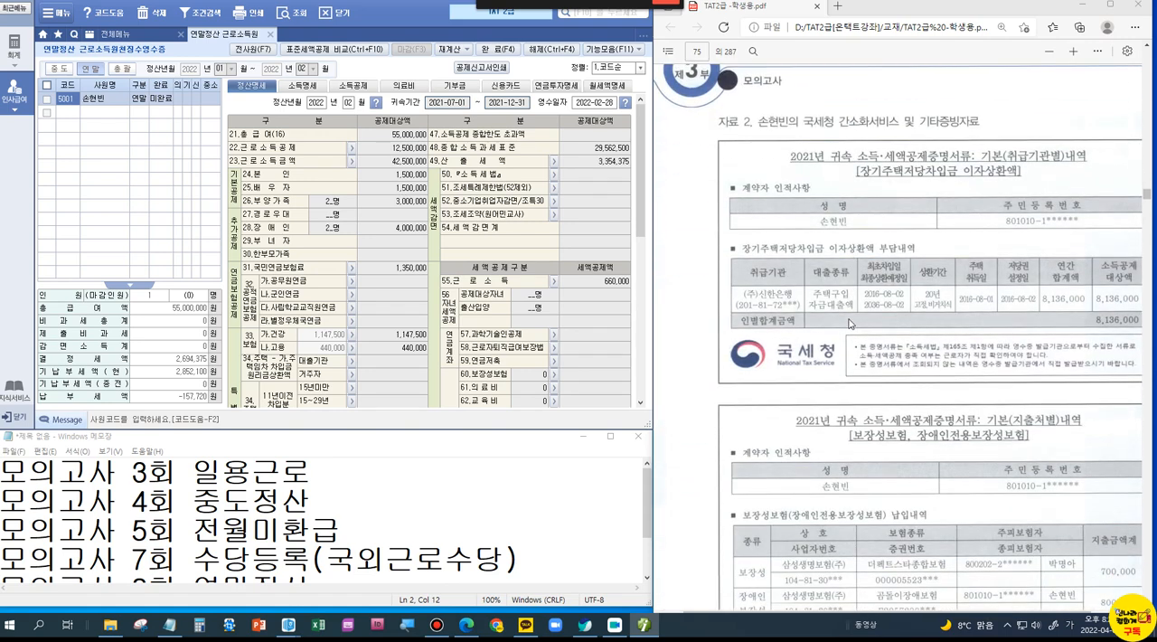
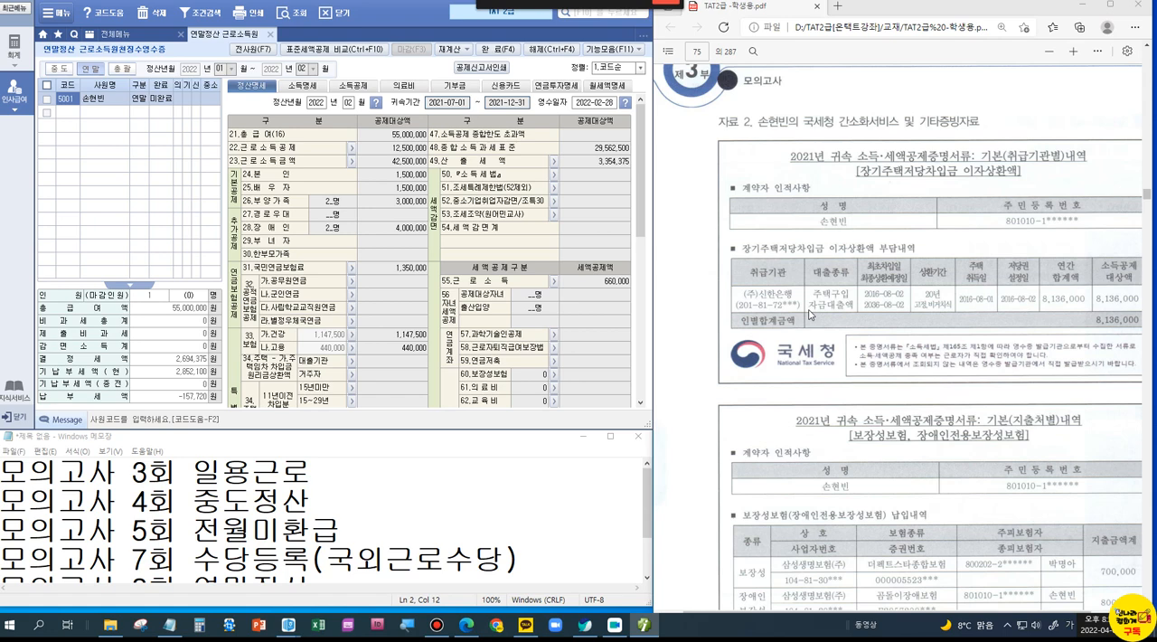
Step: In the PDF's 보장성보험 납입내역, box the 보장성 and 장애인 보장성 types and draw a curve linking the two boxes
scroll(810, 314, "down", 3)
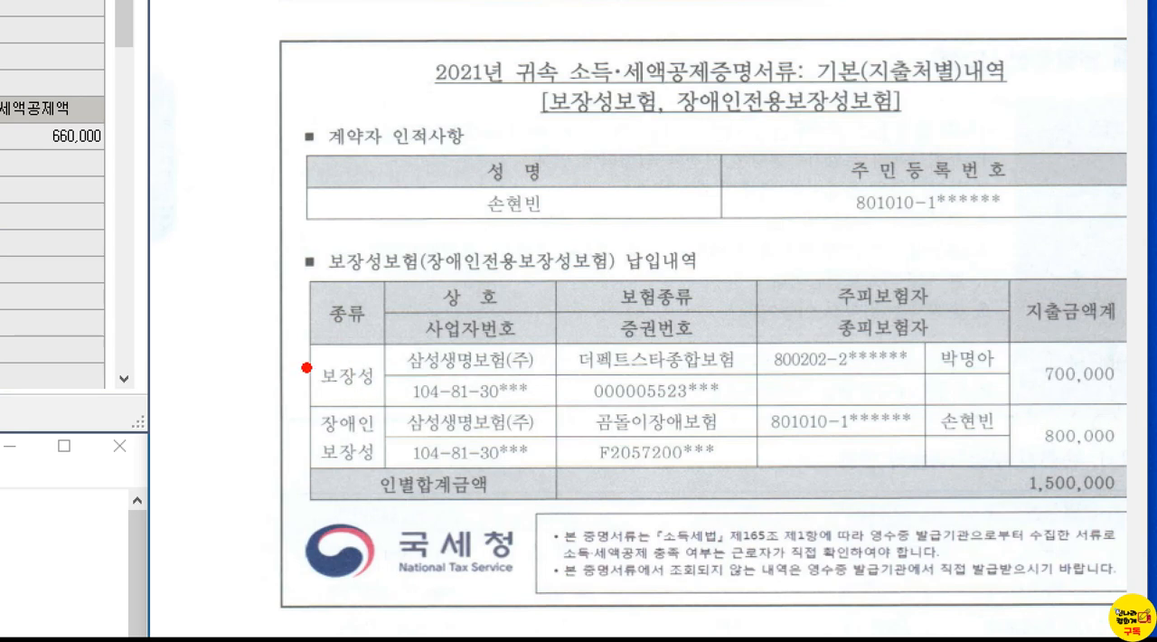
left_click_drag(284, 353, 391, 398)
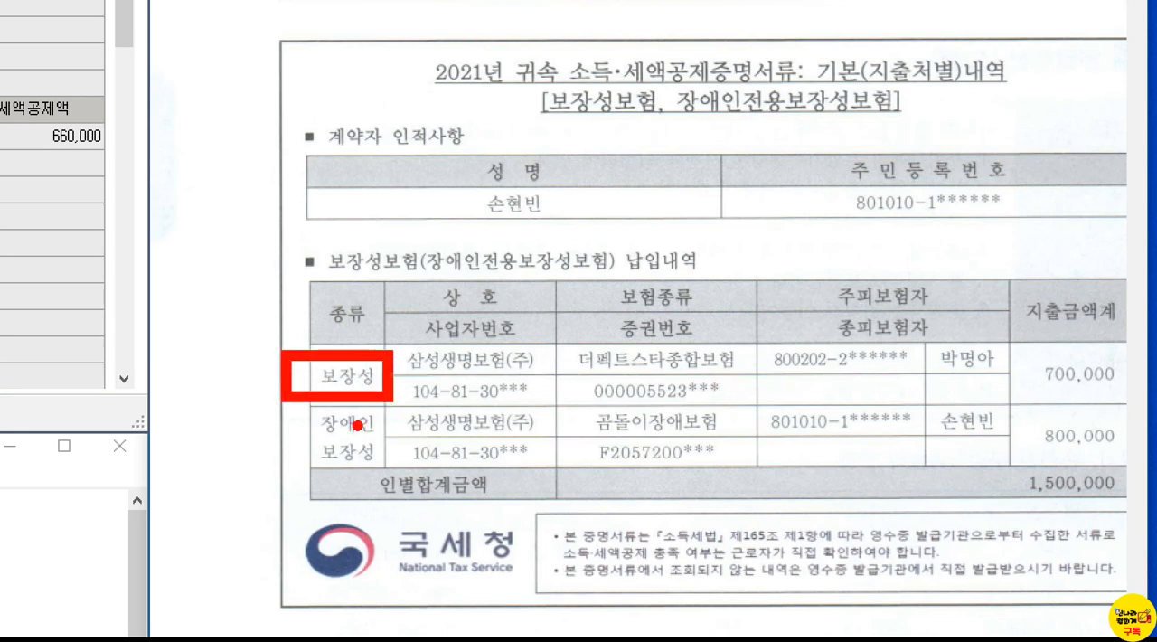
mouse_move(275, 405)
left_mouse_down()
mouse_move(352, 439)
mouse_move(390, 479)
left_mouse_up()
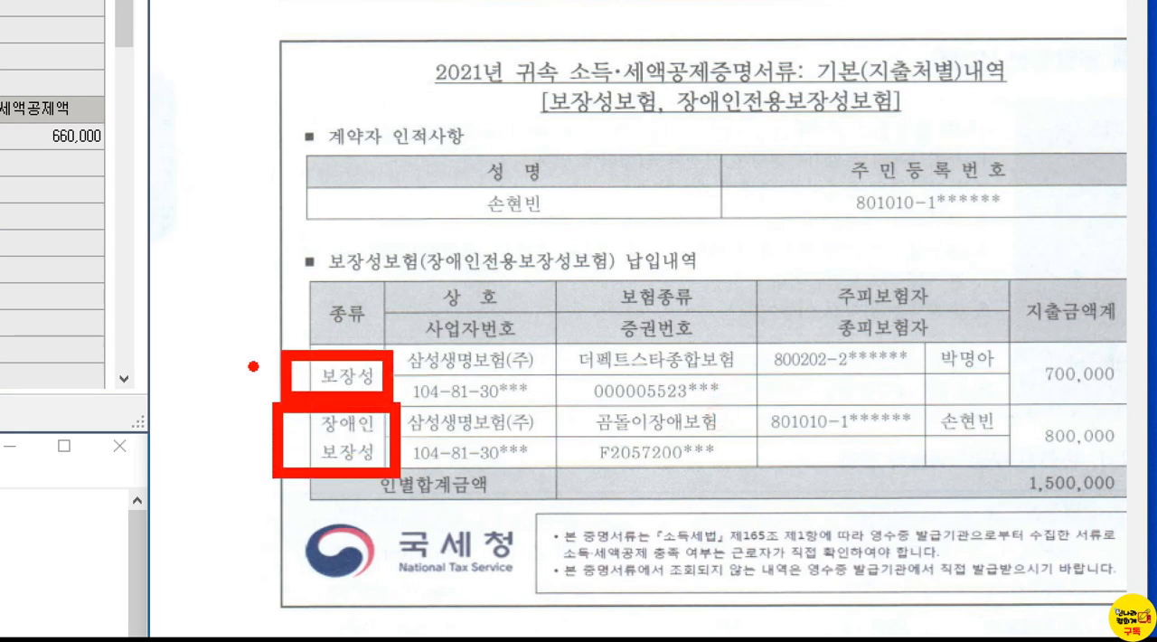
mouse_move(279, 374)
left_mouse_down()
mouse_move(260, 363)
mouse_move(273, 421)
left_mouse_up()
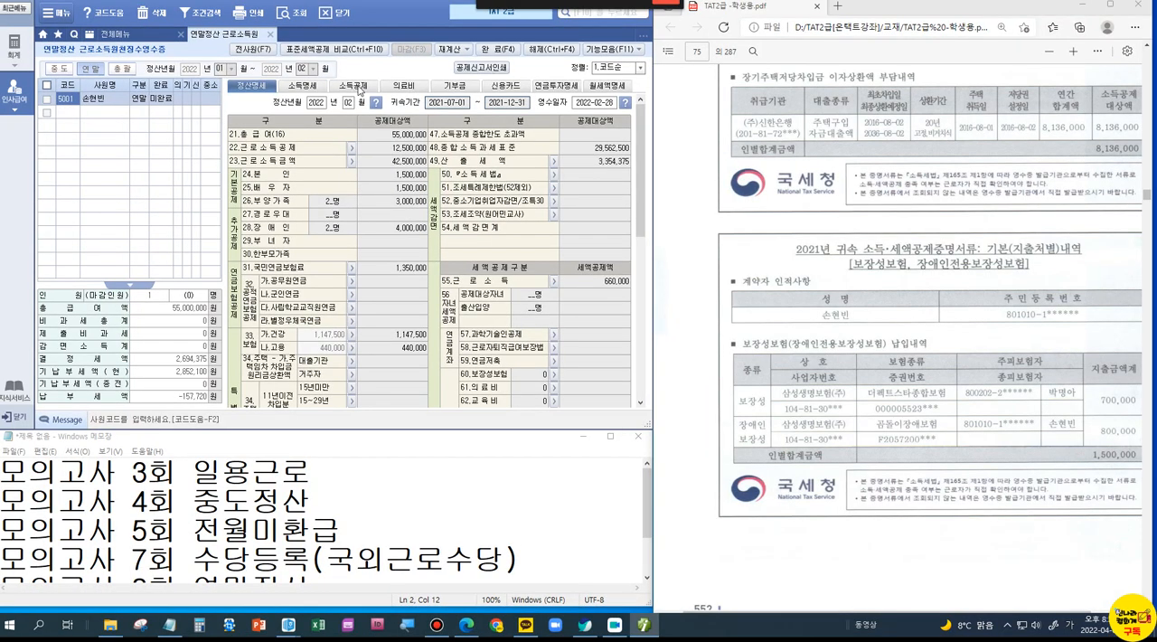
Step: Open the 소득공제 section and check the 보험료 age and income rules in 연말정산.hwp
left_click(359, 88)
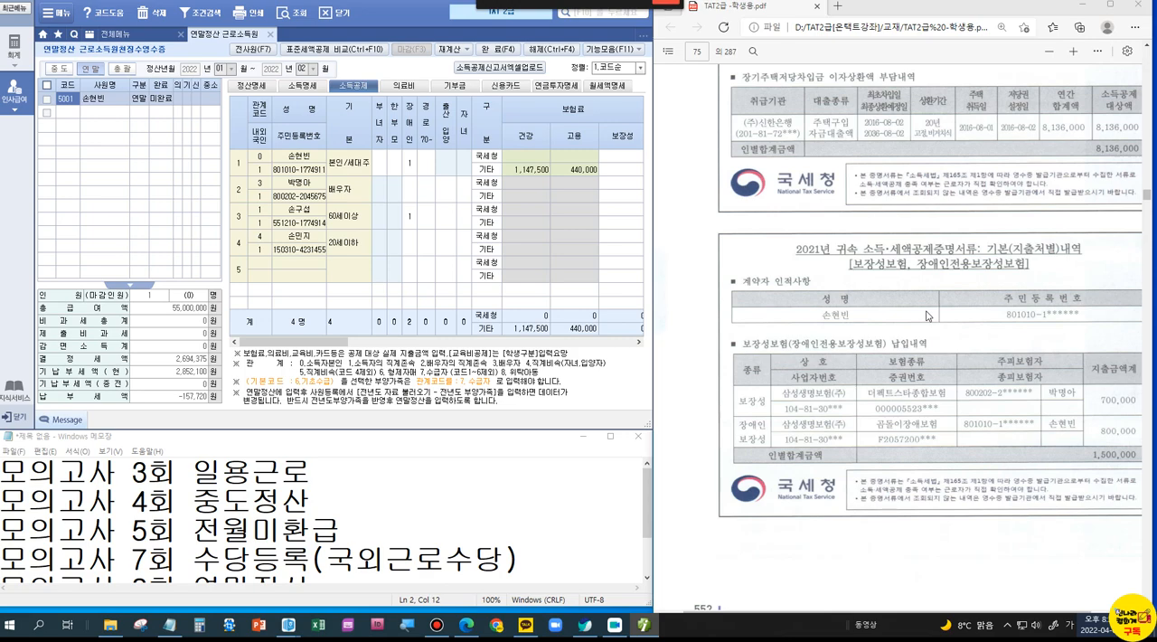
left_click(283, 626)
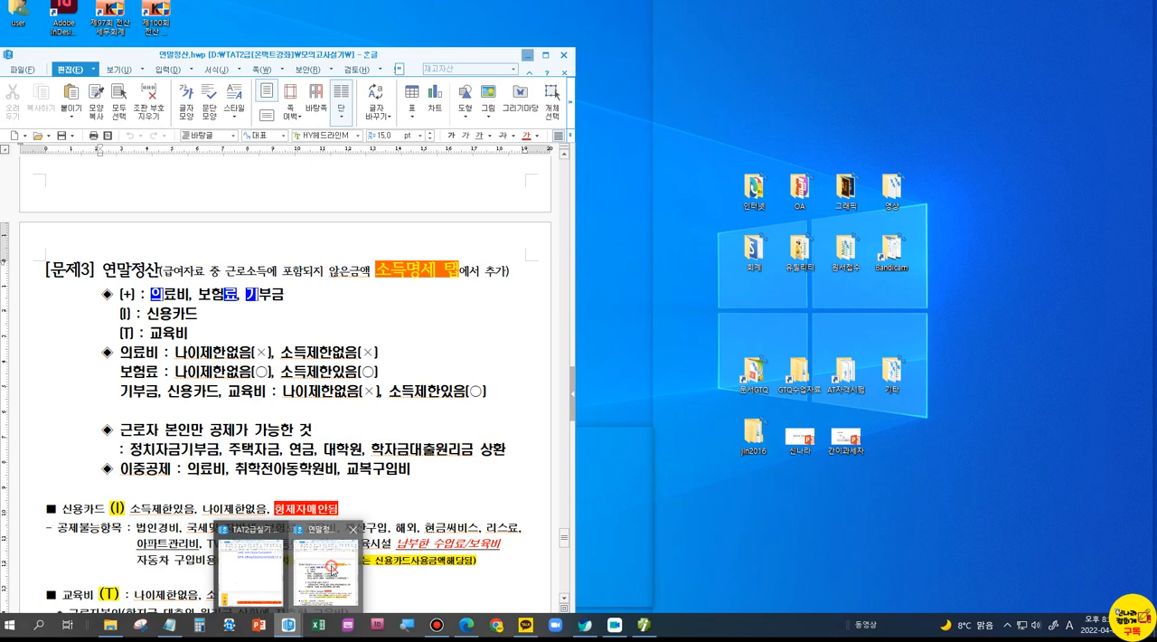
left_click(325, 562)
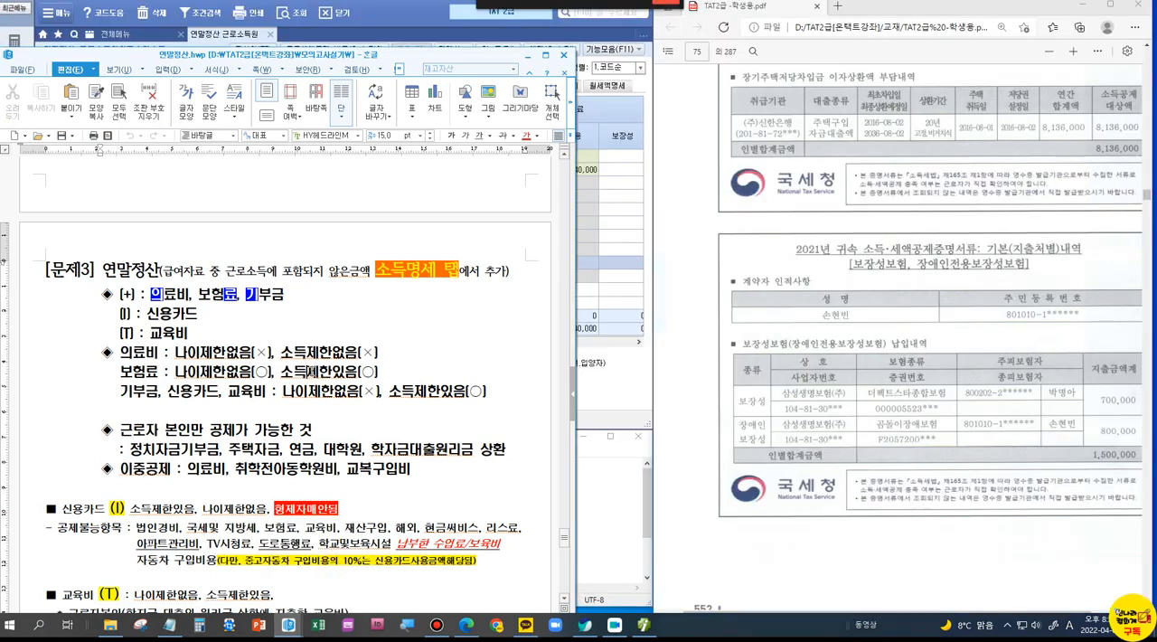
left_click(528, 55)
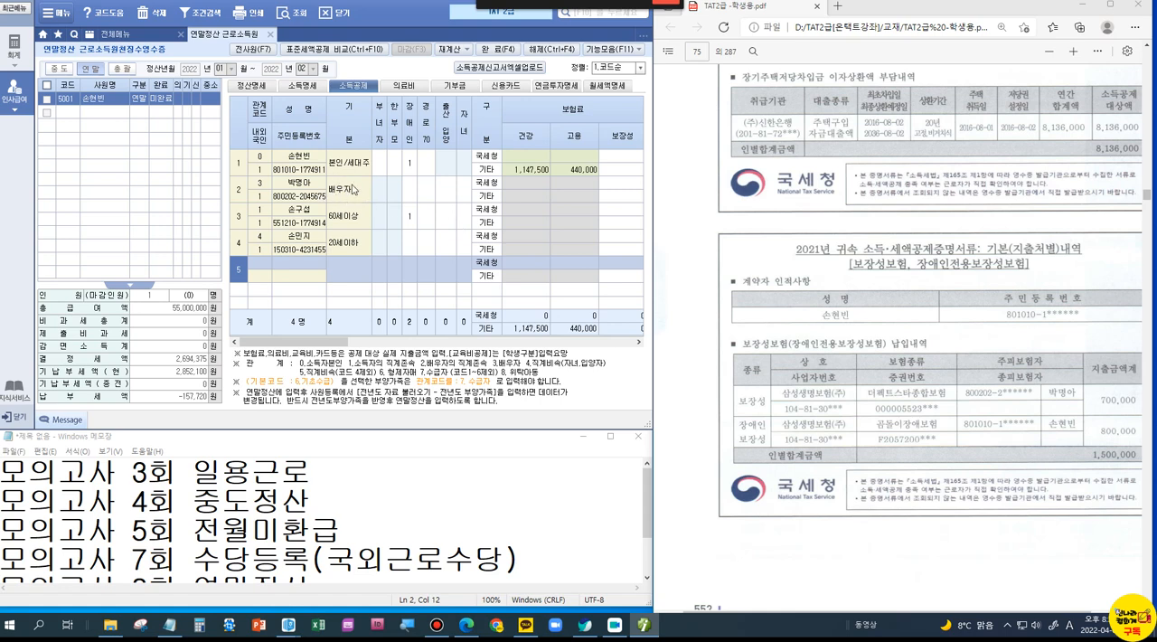
Step: In the 국세청 rows for 보험료, enter 700,000 as the 배우자's 보장성 and 800,000 as the 본인's 장애인 premium
left_click(612, 182)
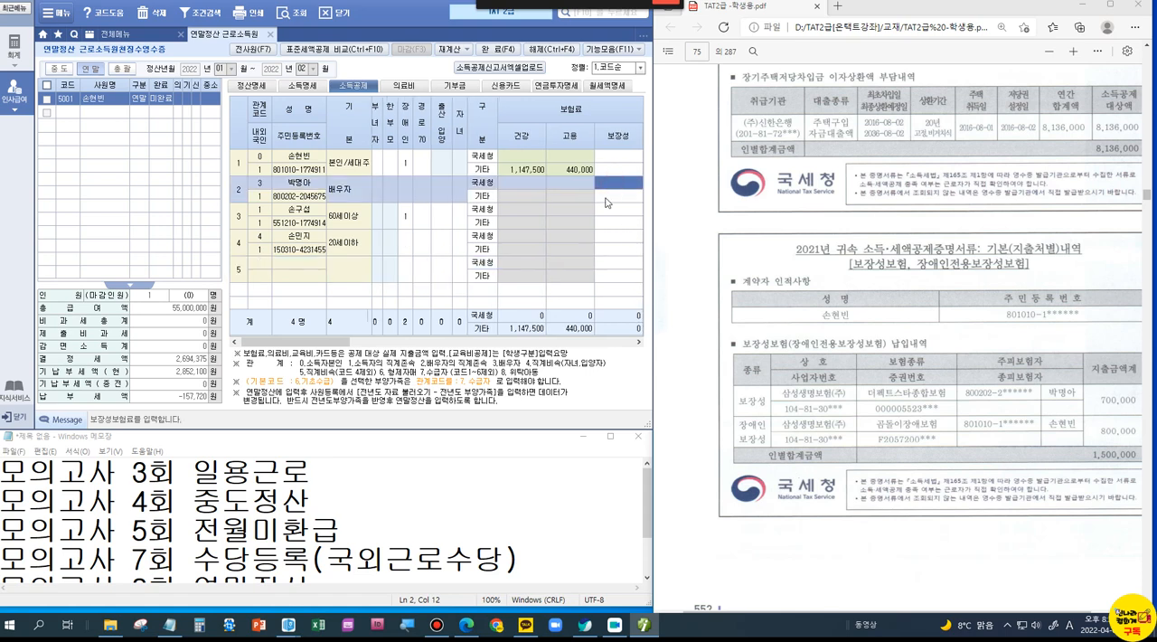
type("700,000")
key("Return")
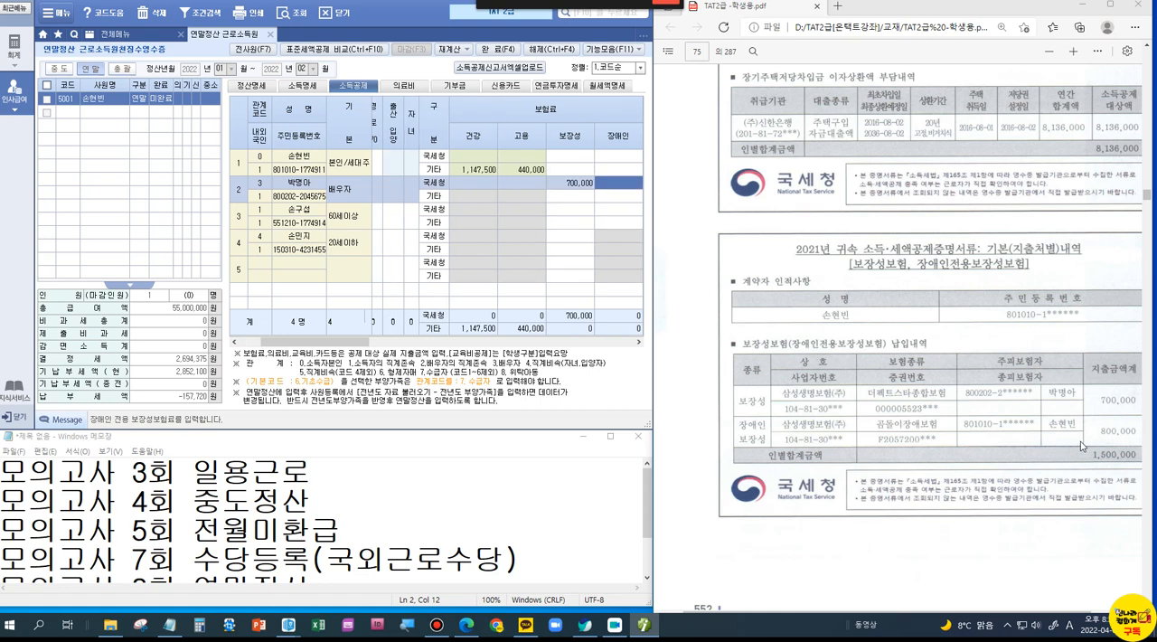
left_click(622, 159)
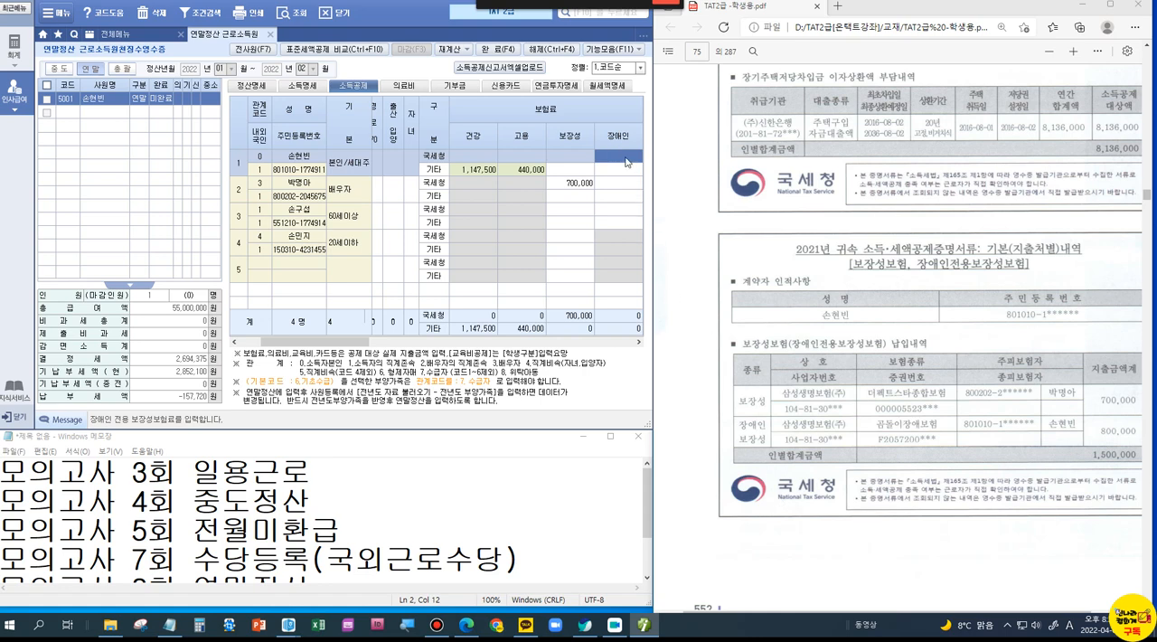
type("800000")
key("Return")
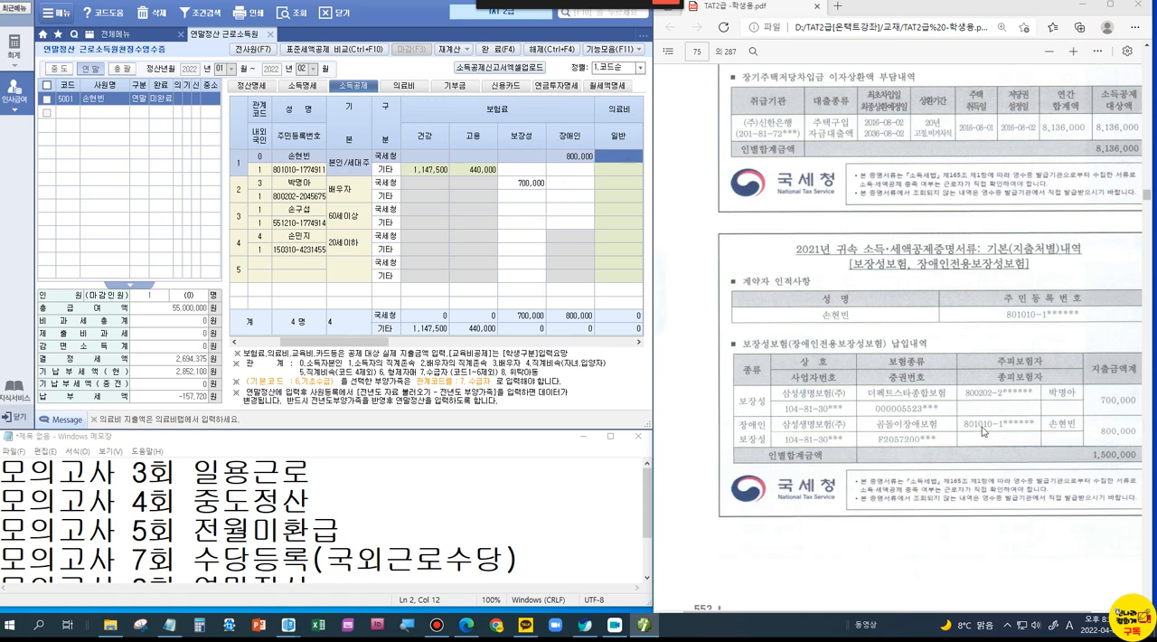
Step: Find the 의료비 document in the PDF and box its 지출금액 계 of 5,200,000
scroll(984, 431, "down", 5)
scroll(982, 431, "down", 2)
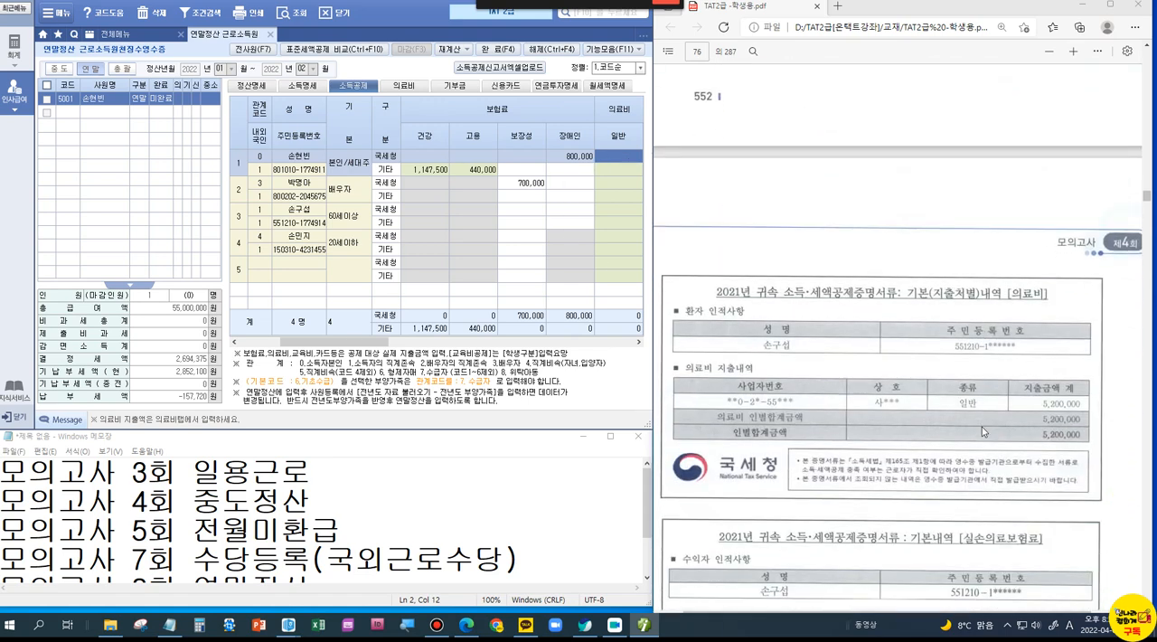
scroll(982, 426, "down", 2)
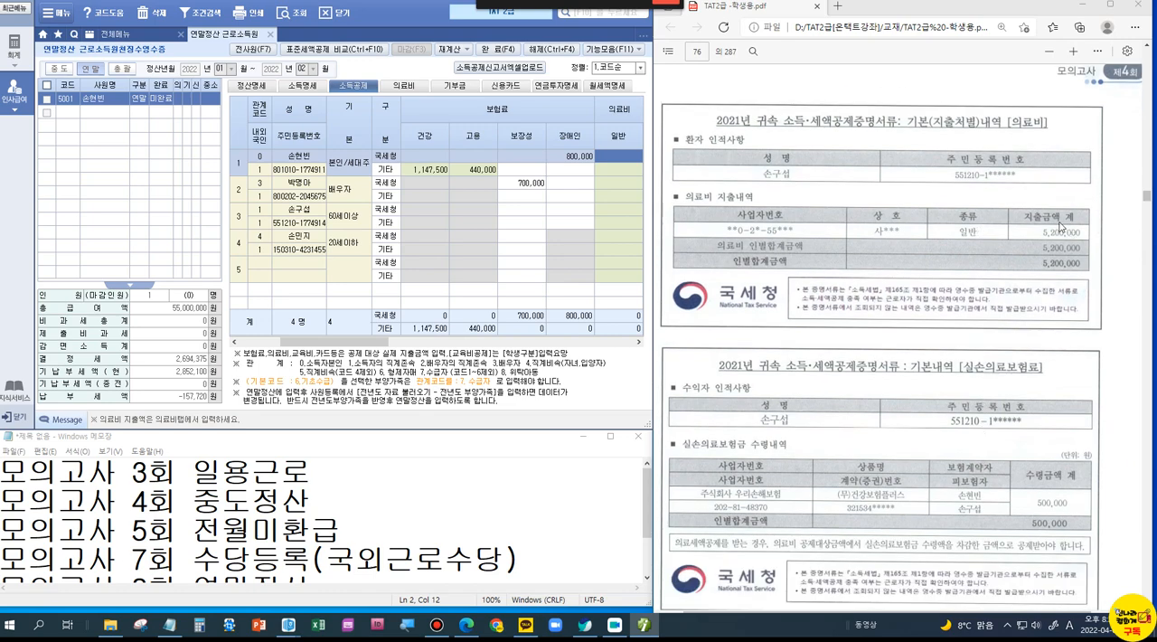
key("ctrl+1")
left_click(998, 216)
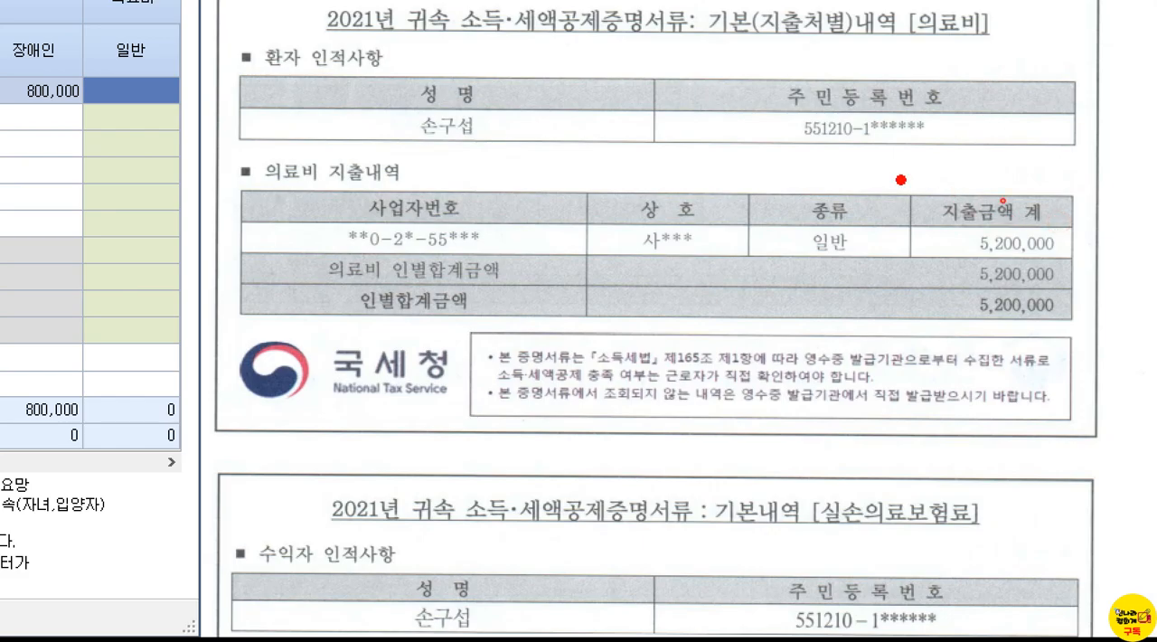
left_click_drag(900, 179, 1081, 268)
key("Escape")
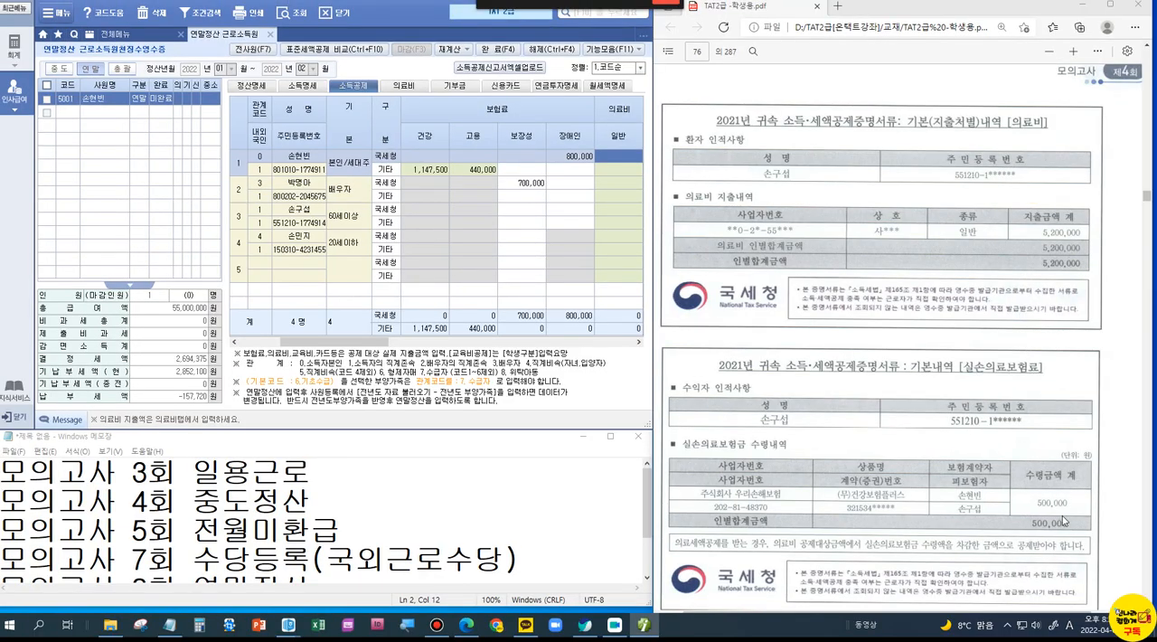
Step: Add a 의료비 row for the 소득자의 직계존속 with 국세청 as the 의료증빙코드 and 1 as the 건수
left_click(403, 86)
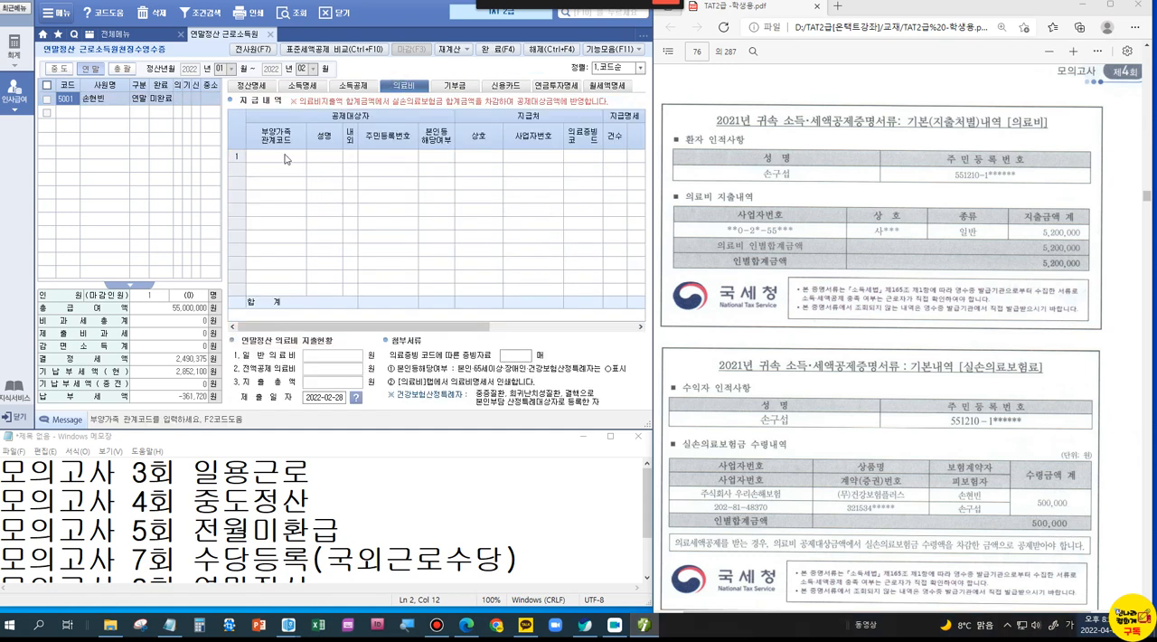
left_click(284, 158)
double_click(285, 157)
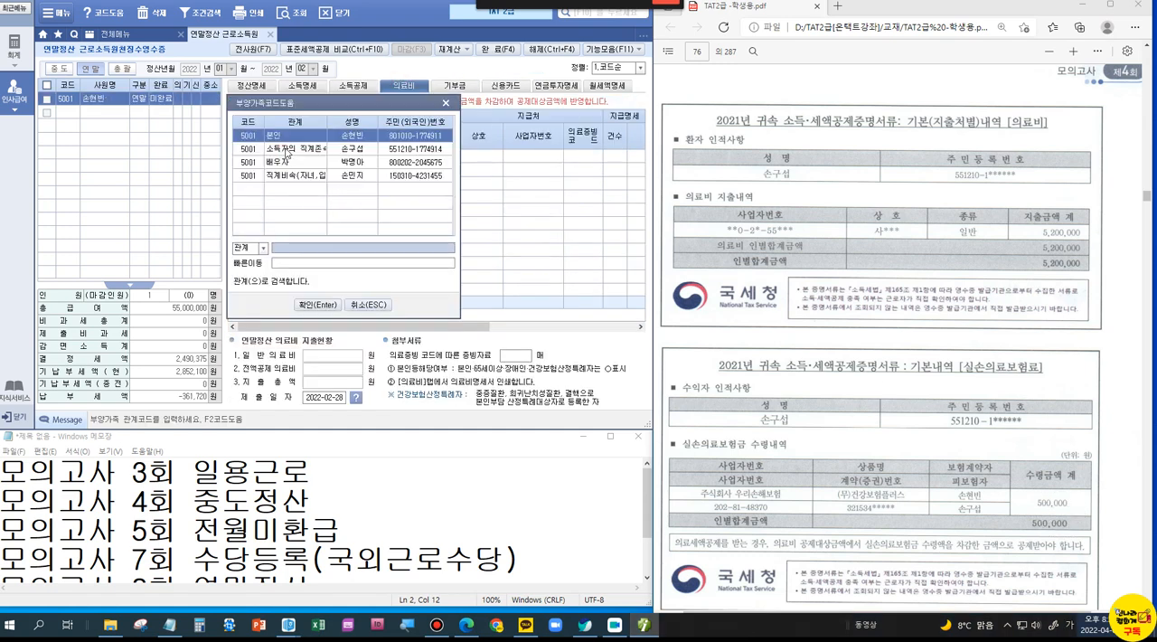
double_click(286, 149)
key("Return")
key("Return")
key("Return")
type("1")
key("Return")
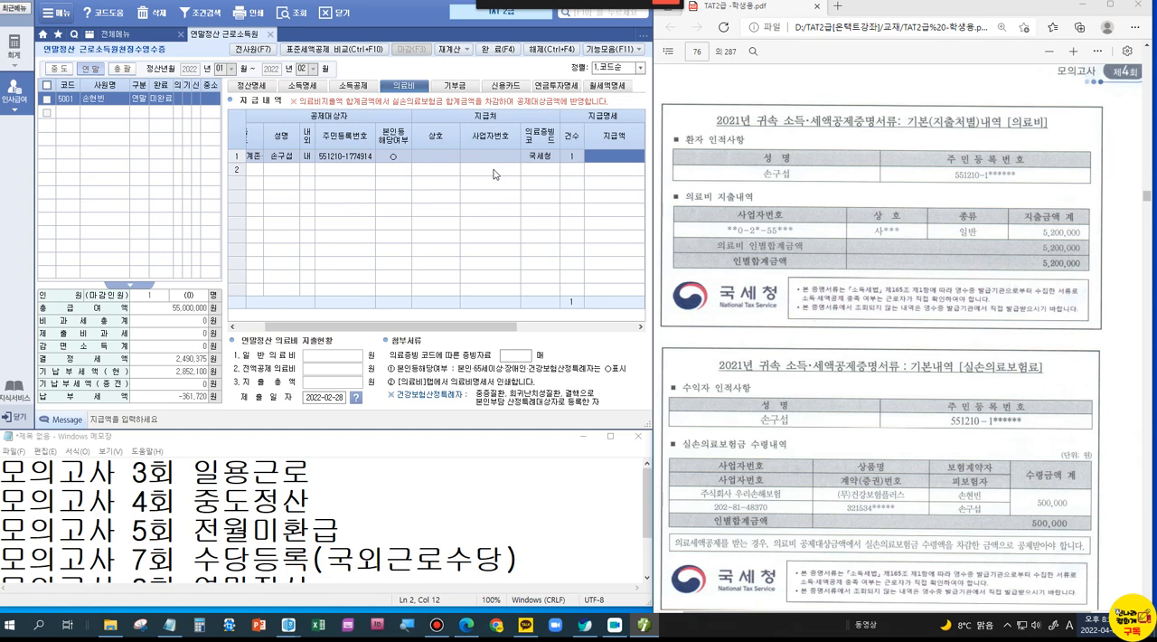
Step: Set the 의료비 row's 지급액 to 5,200,000 and its 실손의료보험금 to 500,000
type("5200000")
key("Return")
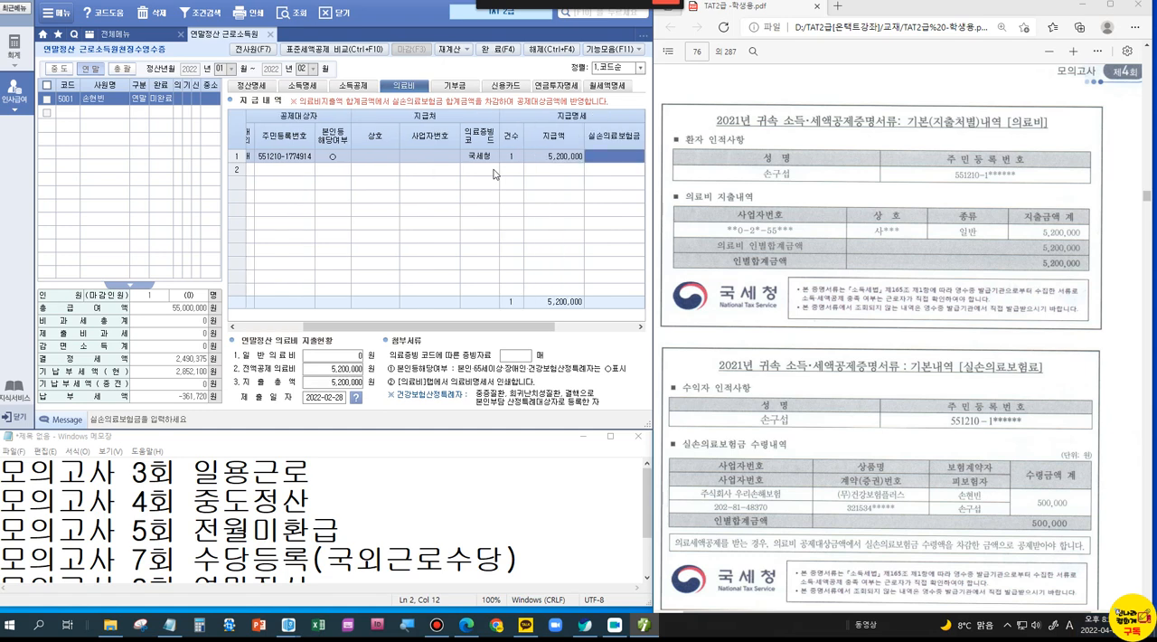
type("5000000")
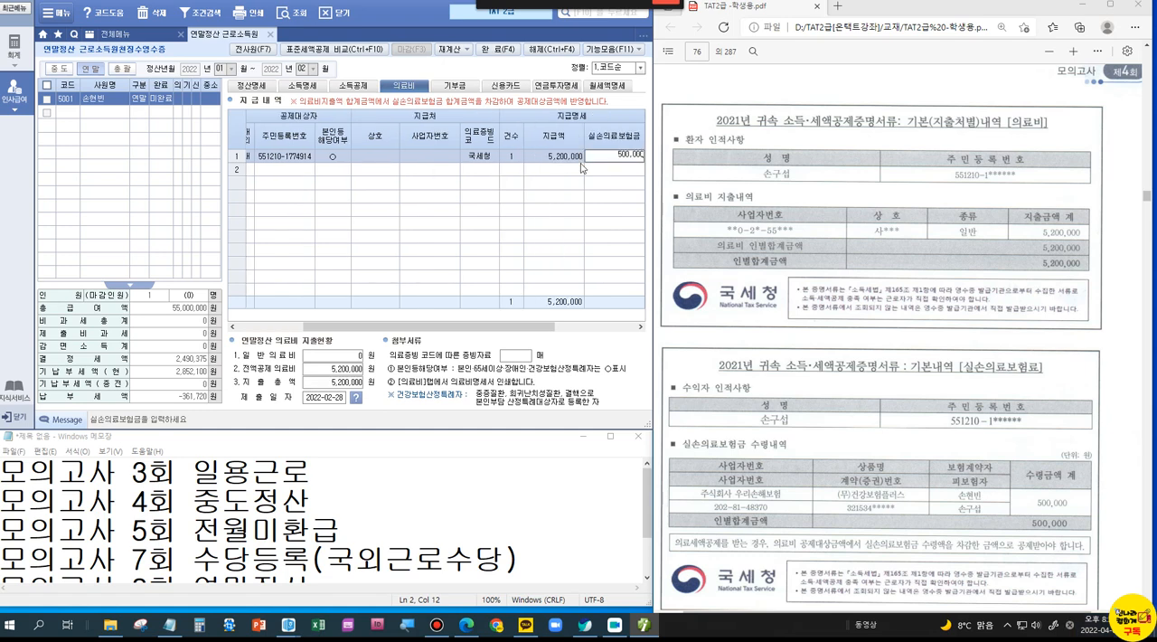
key("Return")
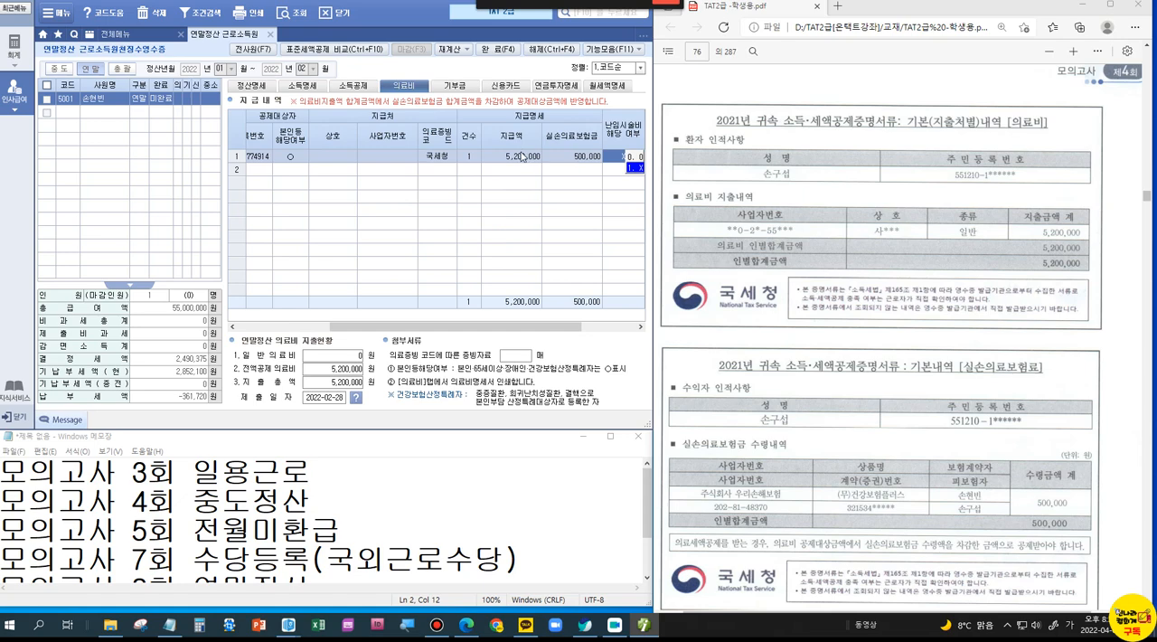
Step: Box 지급액 and check-mark 실손의료보험금 on screen, and complete the 의료비 row with 난임시술비, 중증질환 and 산후조리원 as X
key("ctrl+1")
left_click(558, 164)
left_click_drag(425, 80, 529, 207)
left_click_drag(586, 72, 657, 50)
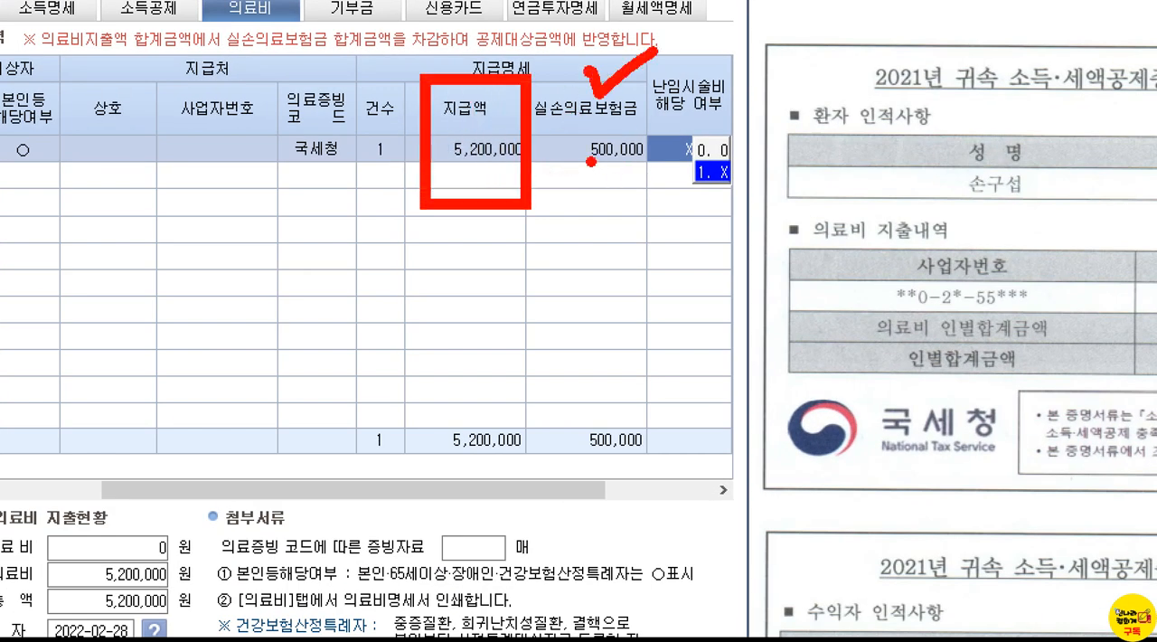
key("Escape")
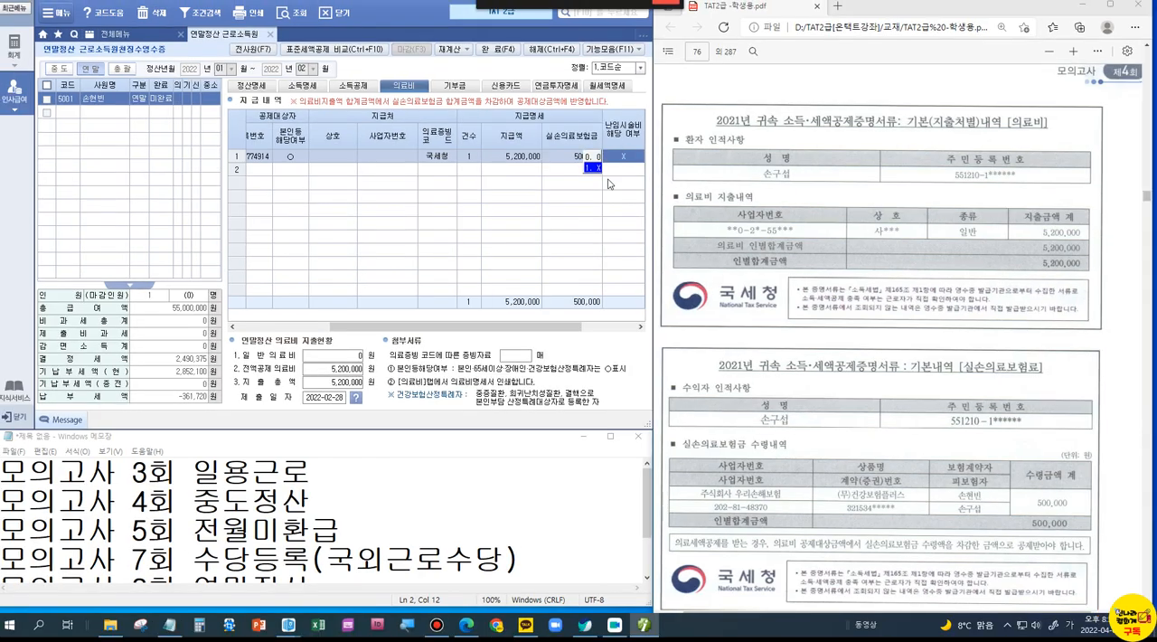
key("Return")
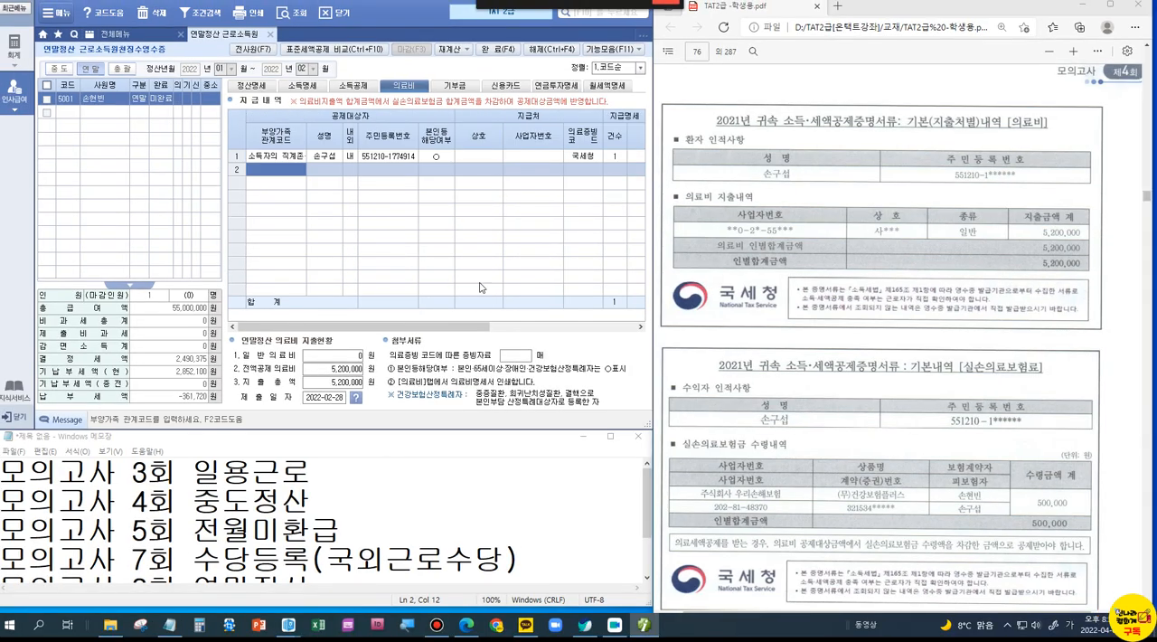
left_click_drag(484, 327, 645, 334)
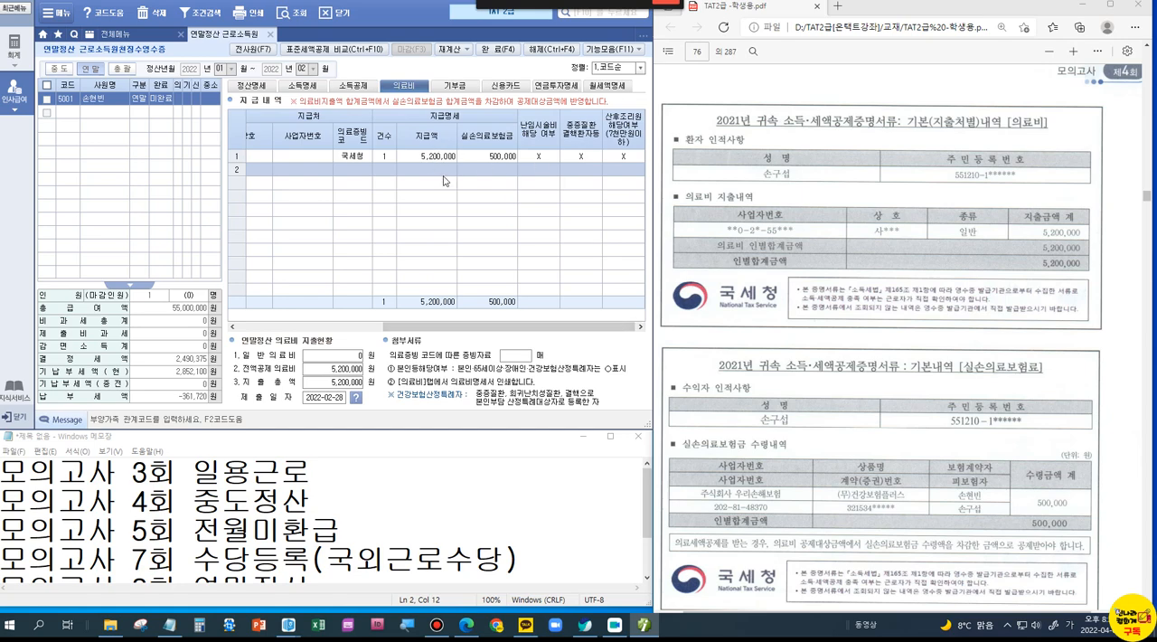
Step: In the PDF's first 교육비 document, box the 대학원 entry and cross it out
scroll(951, 452, "down", 2)
scroll(951, 452, "down", 7)
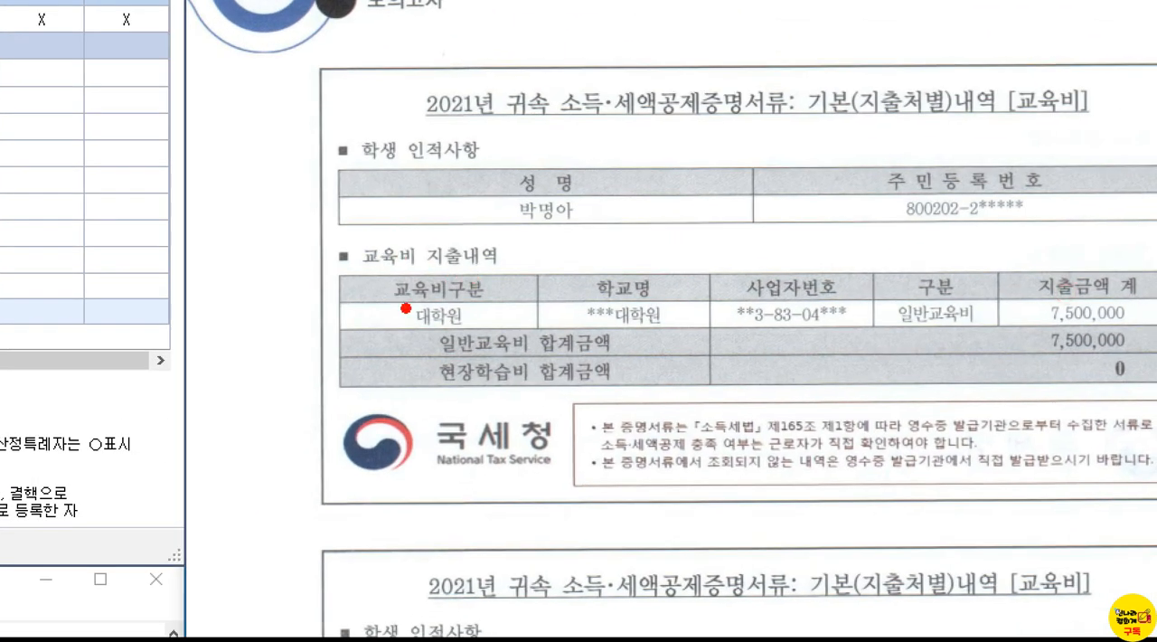
left_click_drag(376, 262, 491, 343)
left_click_drag(589, 164, 501, 242)
left_click_drag(508, 165, 623, 304)
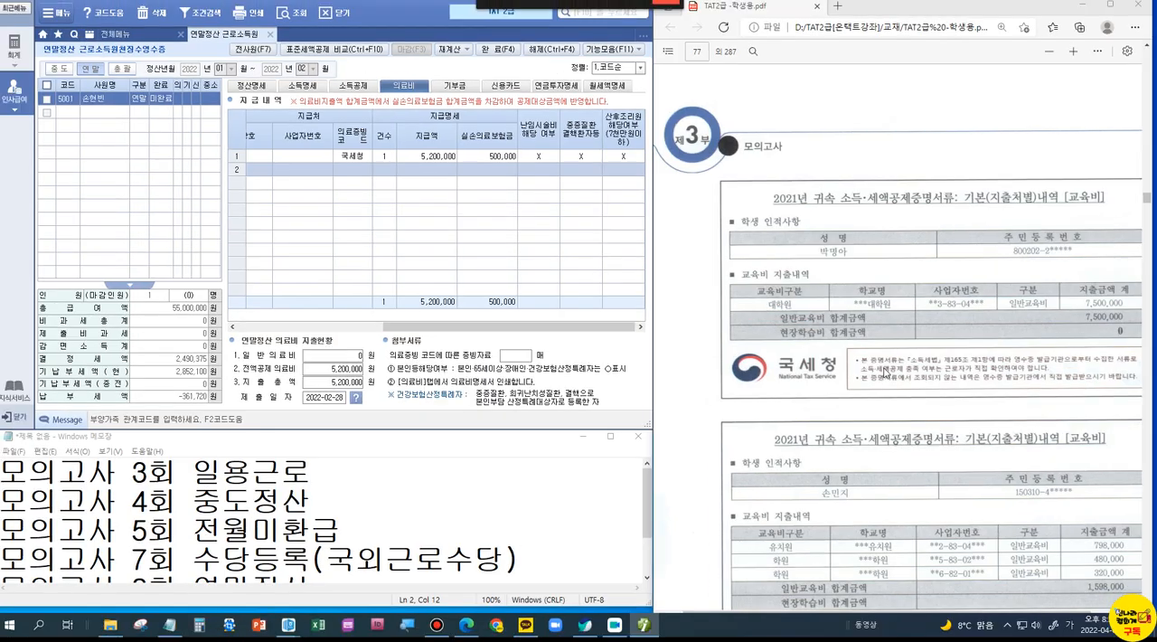
Step: Examine the 교육비 document listing 유치원 and 학원 costs, and recheck the 취학전 아동 note in the 연말정산 problem
scroll(884, 371, "down", 3)
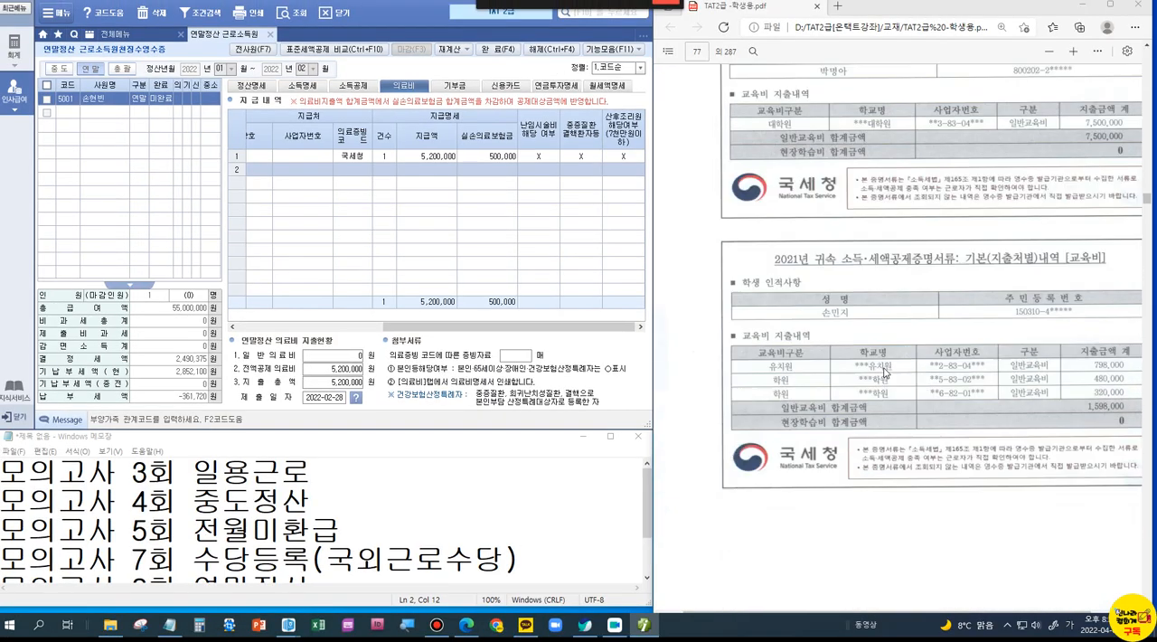
scroll(884, 371, "down", 1)
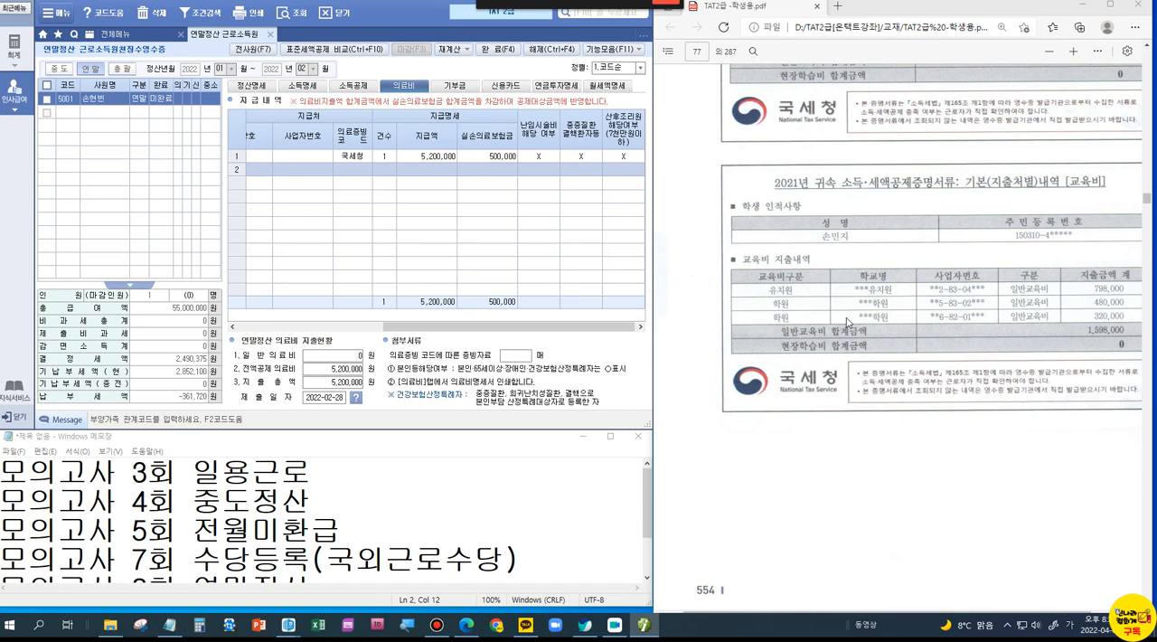
scroll(847, 322, "up", 10)
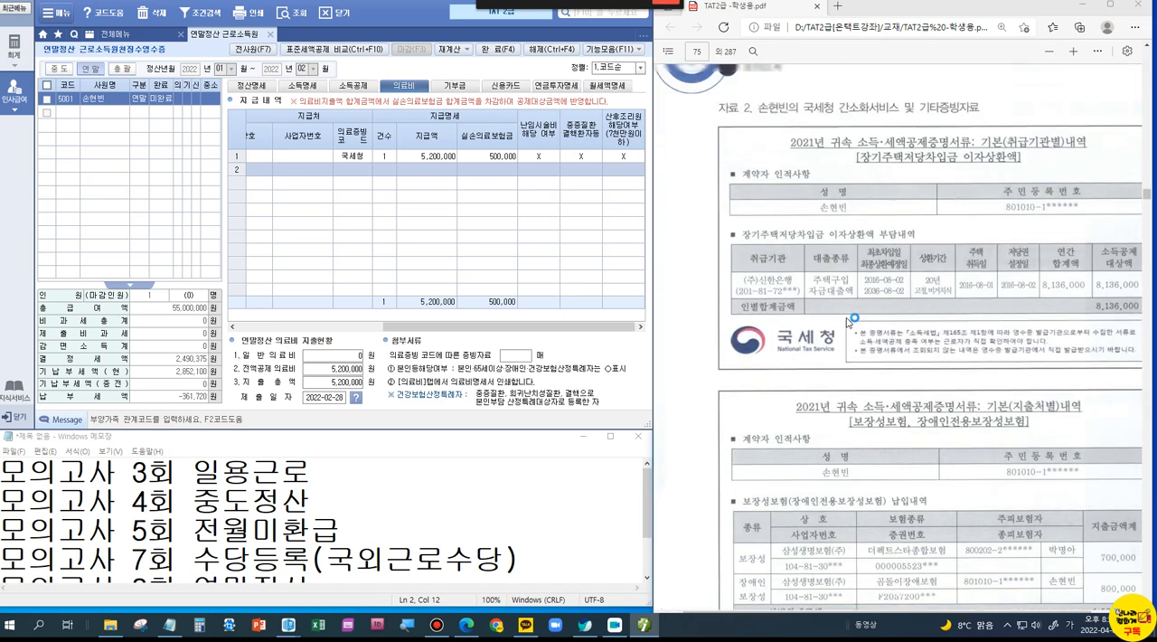
scroll(847, 321, "up", 8)
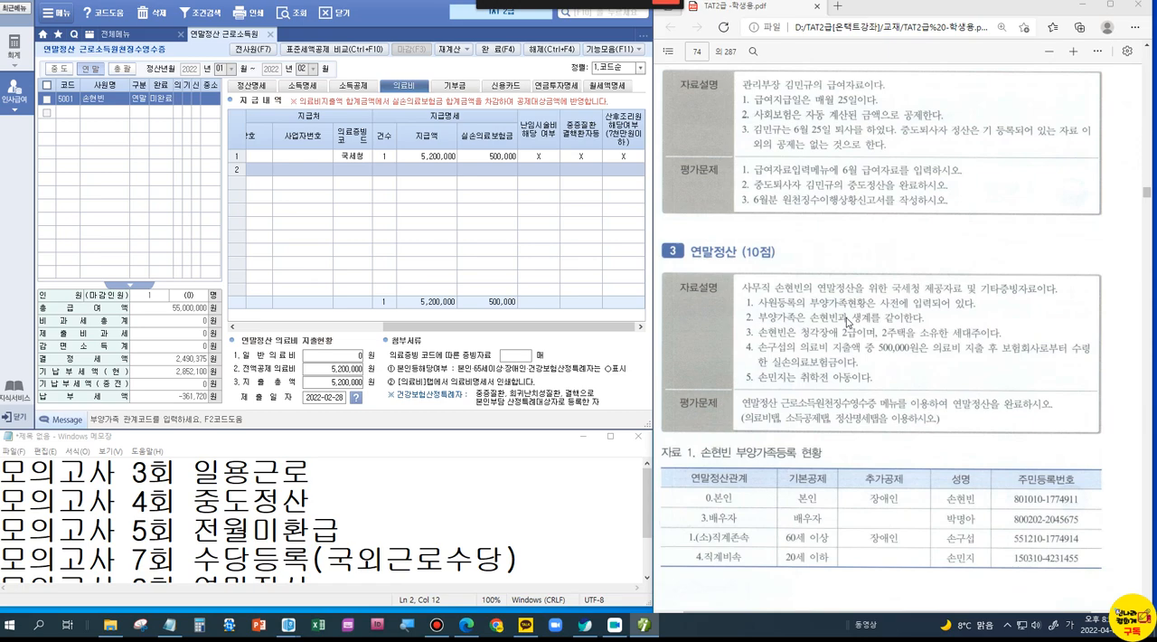
scroll(849, 380, "down", 5)
scroll(848, 381, "down", 10)
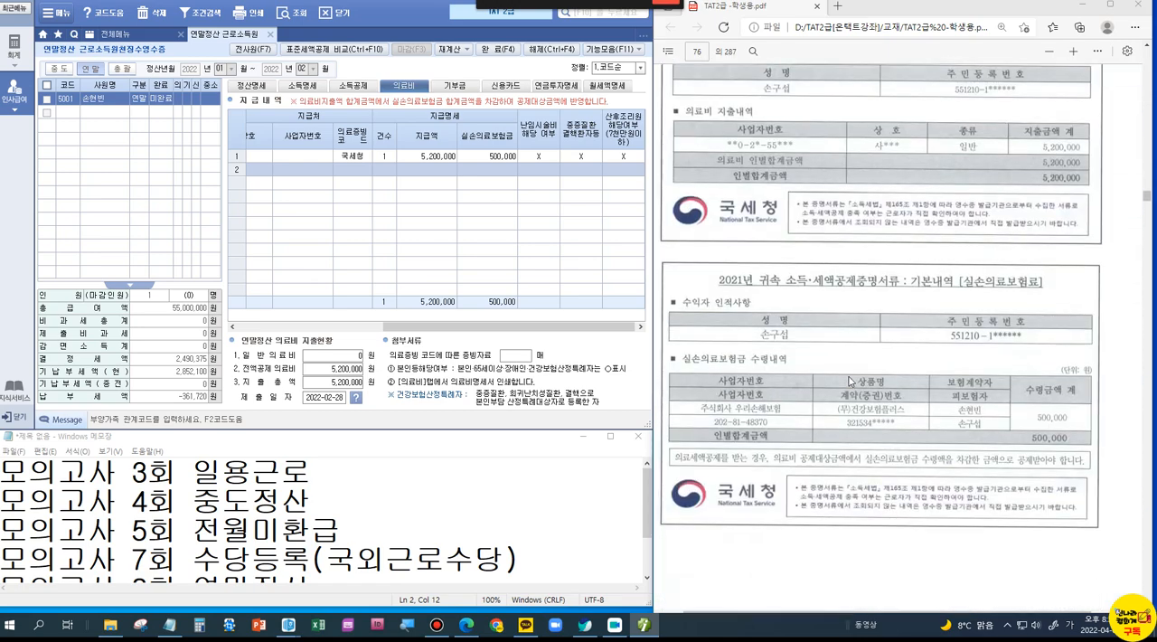
scroll(849, 382, "down", 10)
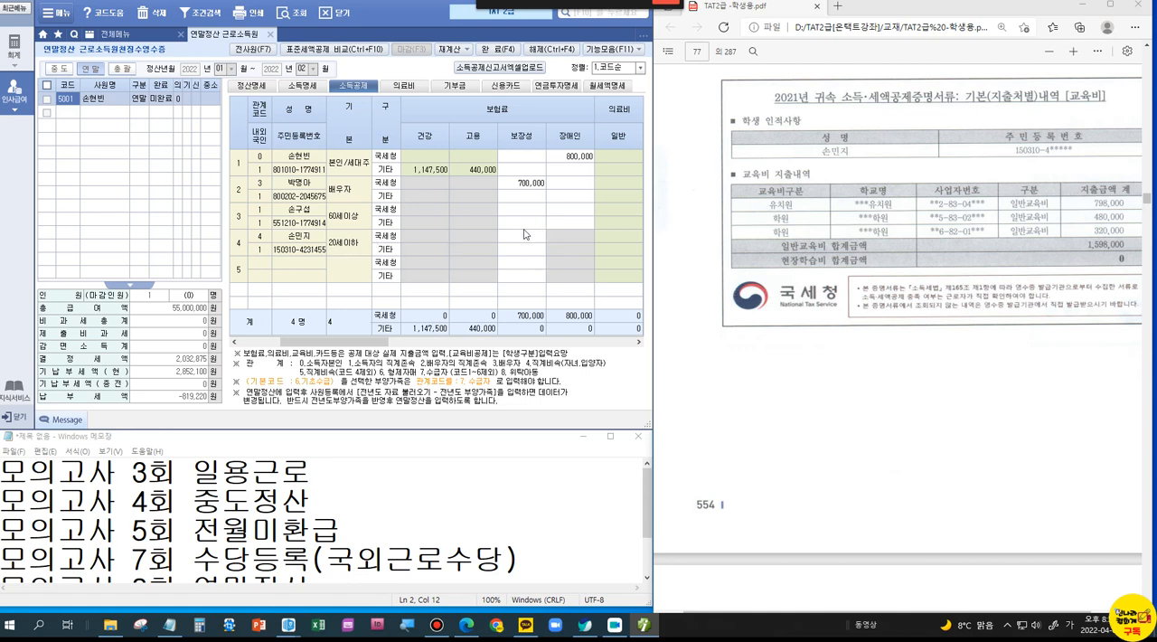
Step: Set the 20세이하 child's 교육비 구분 to 취학전 and enter 1,598,000 as the 국세청 일반 amount
left_click(527, 233)
left_click_drag(386, 342, 504, 343)
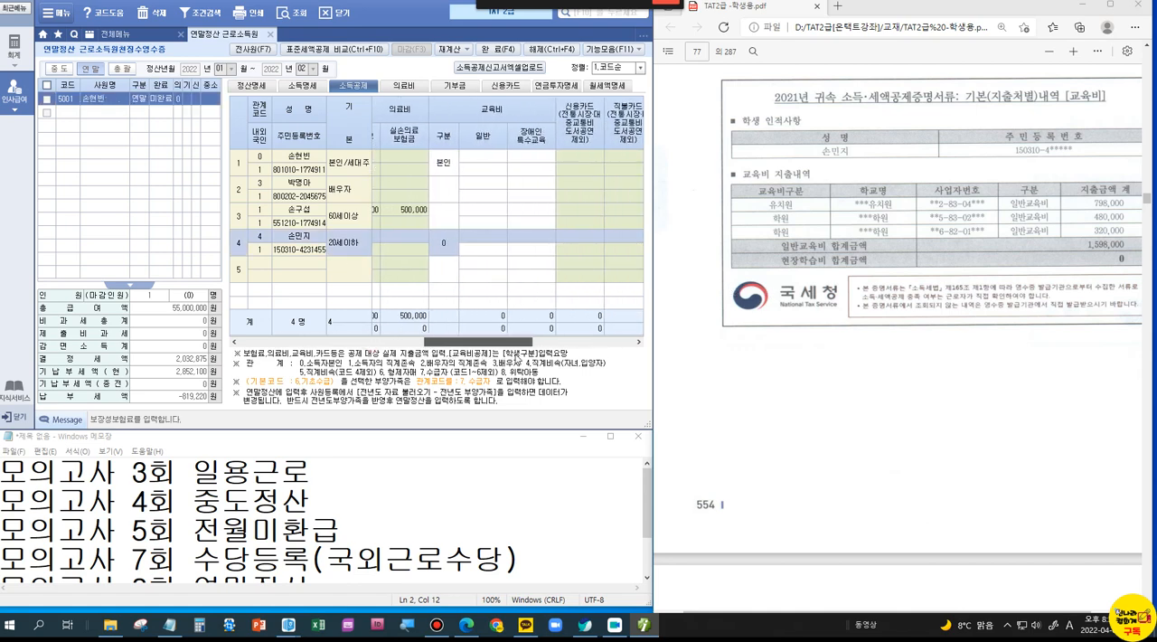
left_click(445, 242)
left_click(483, 236)
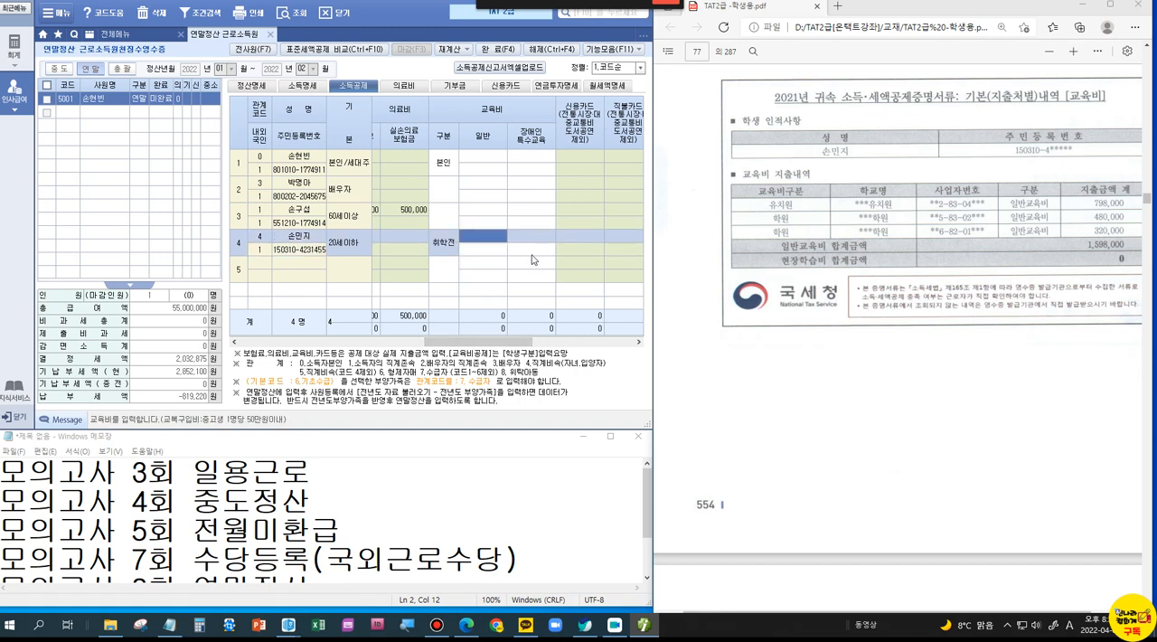
type("1598000")
key("Return")
left_click(494, 252)
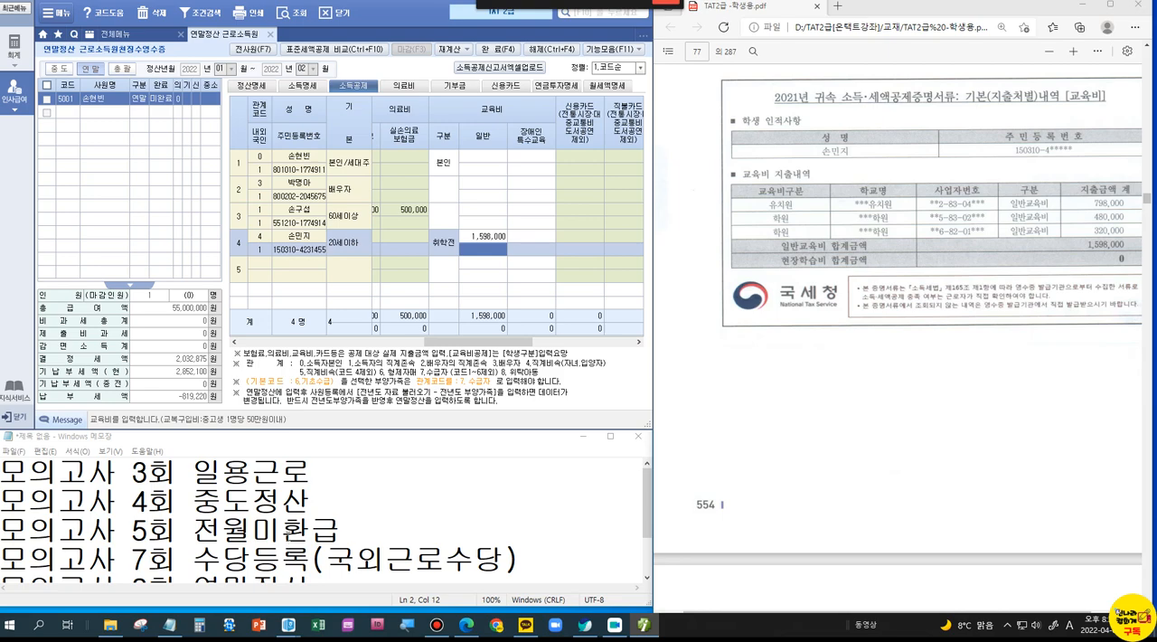
Step: Find the 모의고사 5회 부양가족명세 problem with the resident register of employee 3001 in the PDF
left_click(297, 533)
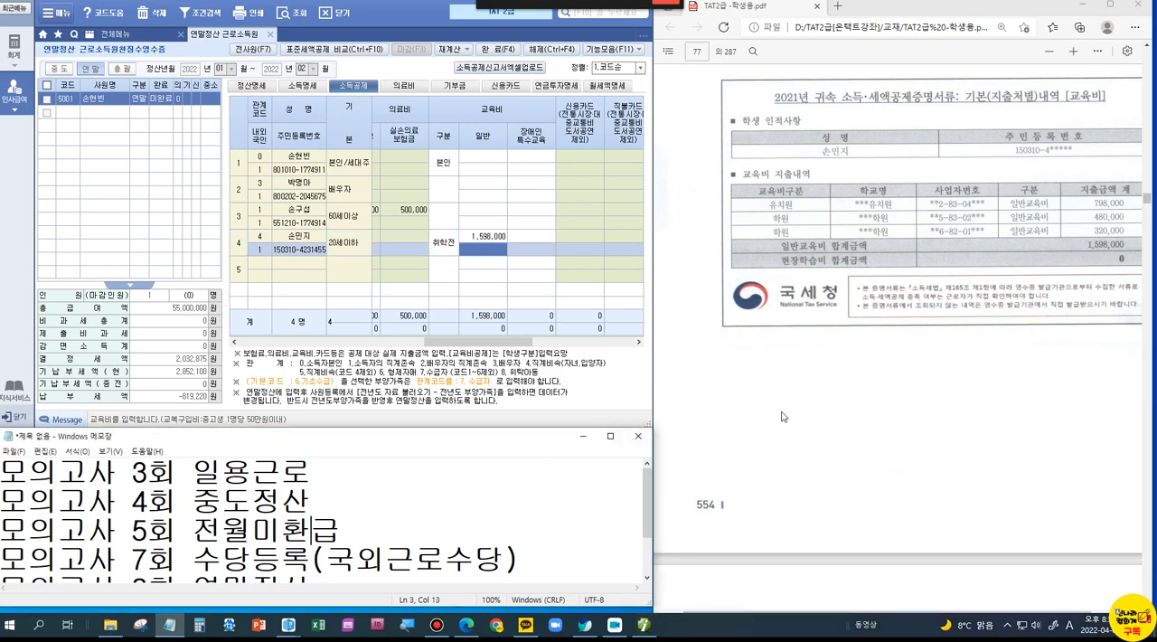
scroll(783, 416, "down", 2)
scroll(782, 415, "down", 20)
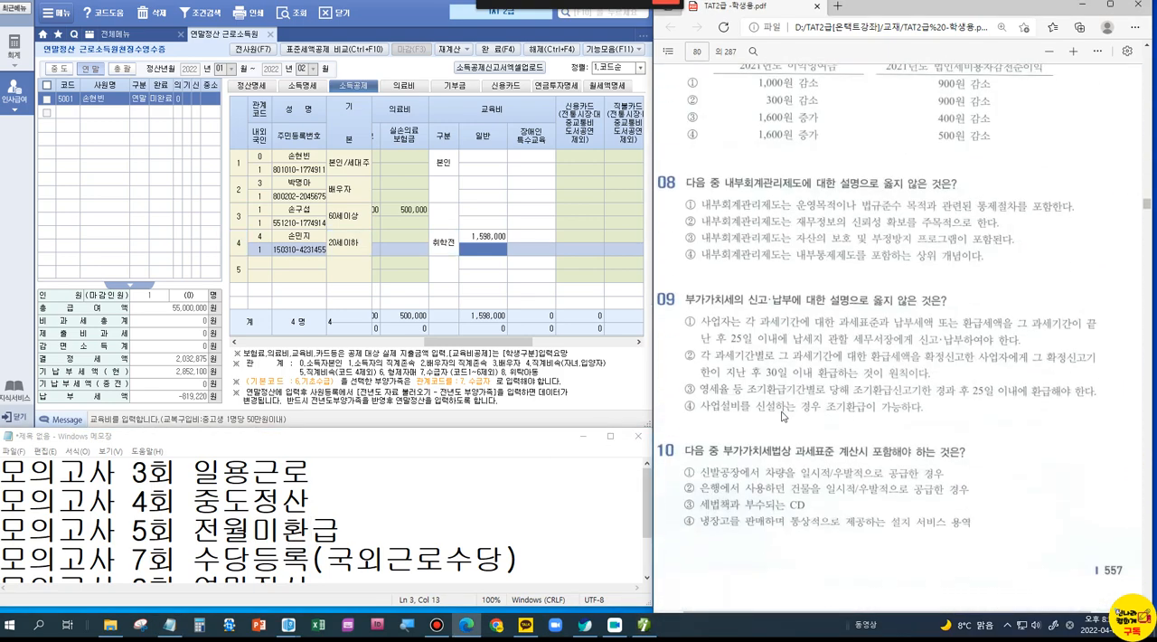
scroll(782, 416, "down", 20)
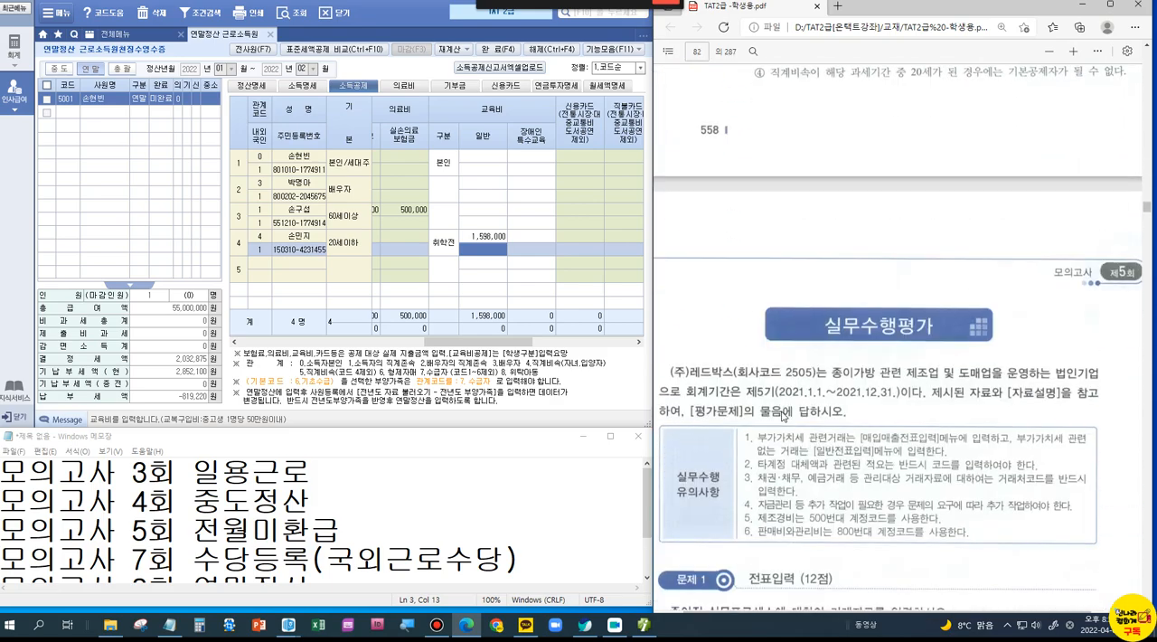
scroll(782, 416, "down", 20)
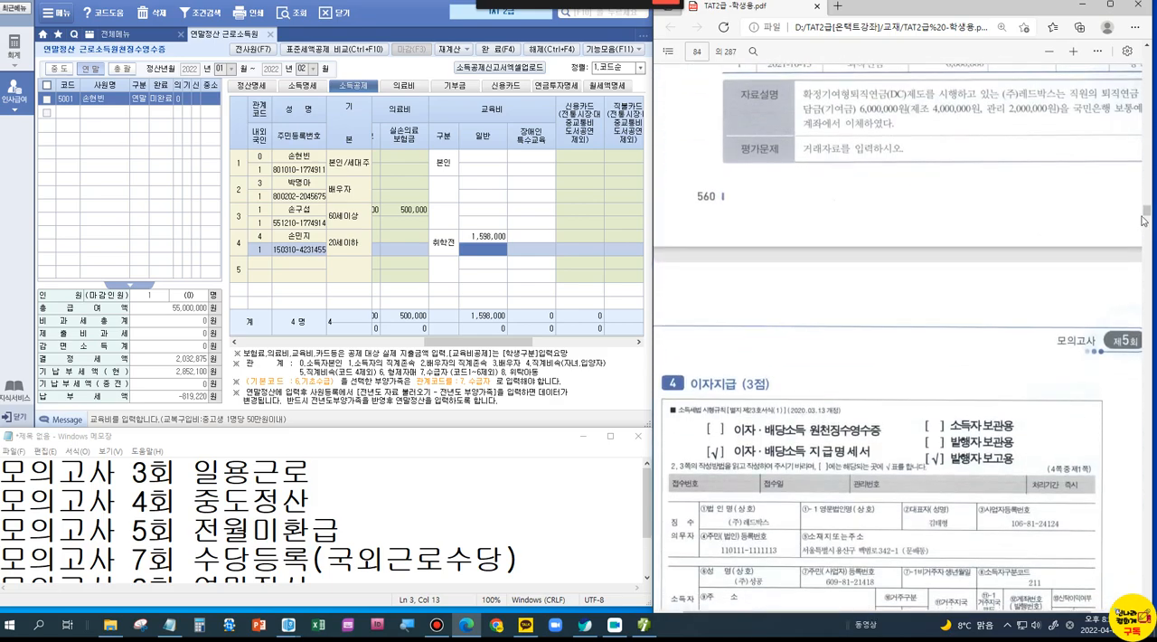
left_click_drag(1146, 215, 1145, 233)
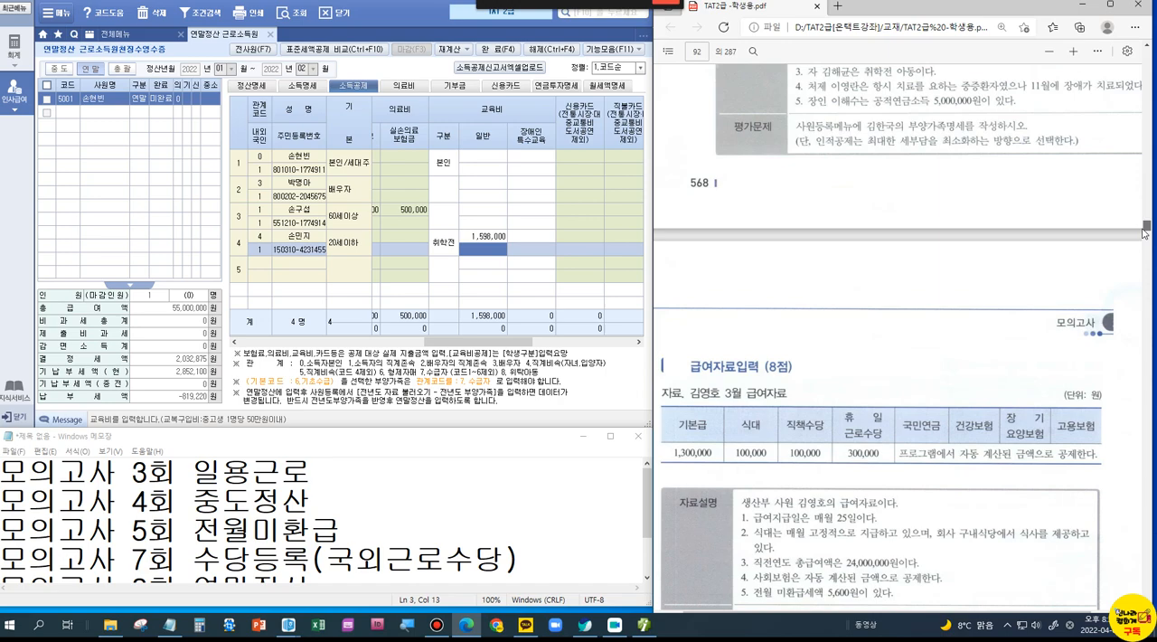
scroll(1011, 289, "up", 4)
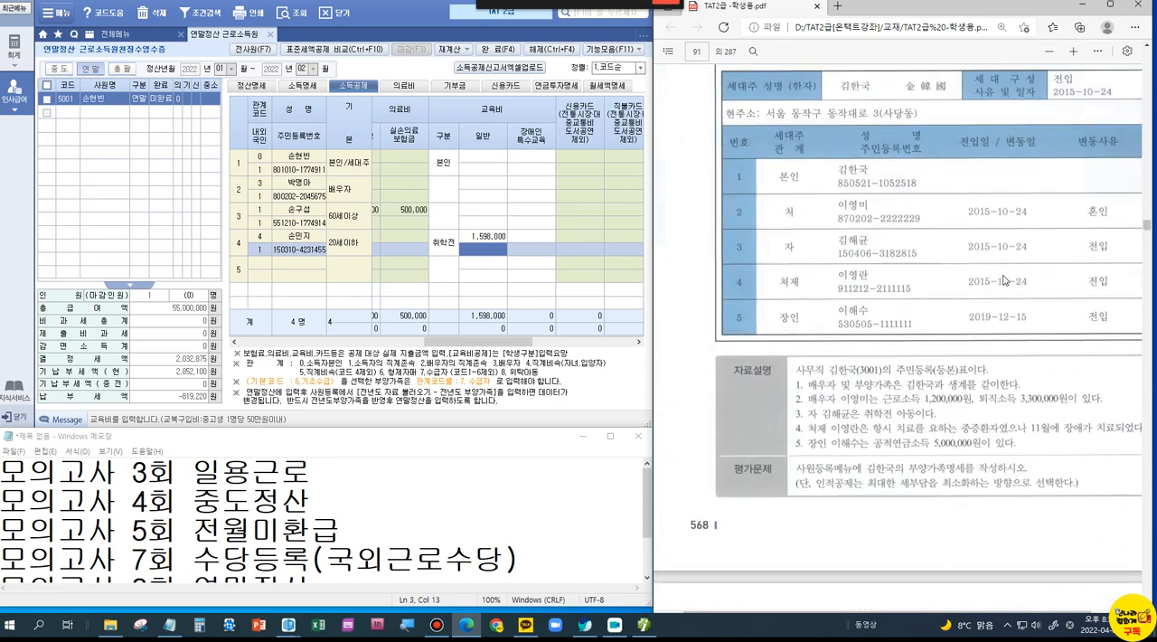
scroll(1011, 289, "up", 2)
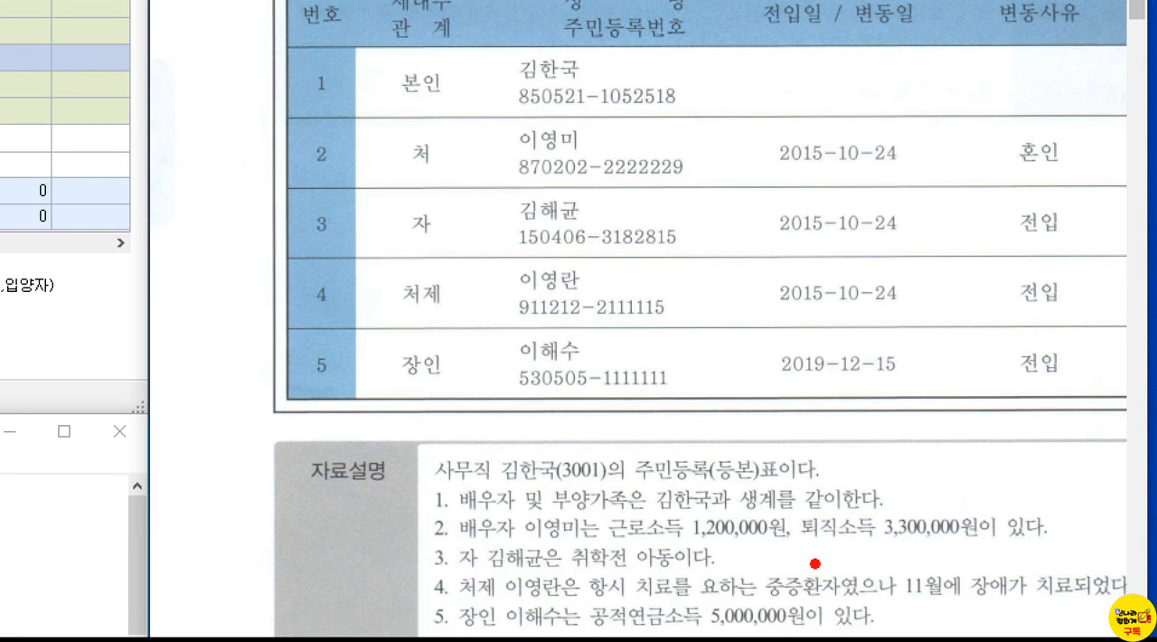
Step: Underline the spouse's 1,200,000원 and 퇴직소득 in the 자료설명 and mark an X on the spouse's register row
left_click_drag(685, 545, 729, 553)
left_click_drag(803, 546, 873, 548)
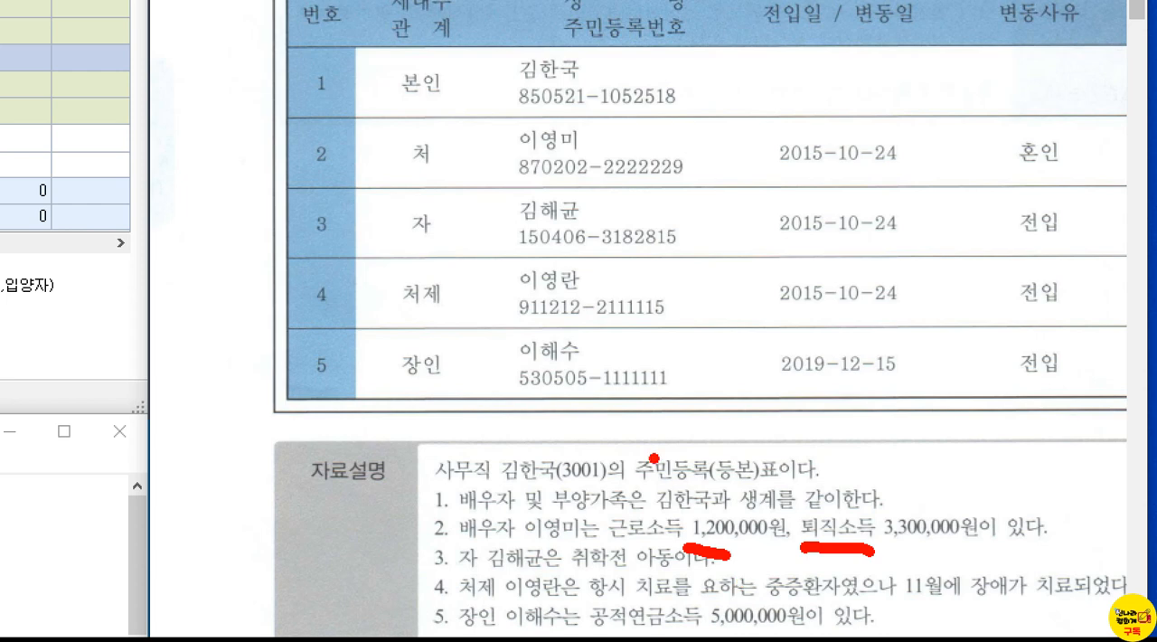
mouse_move(664, 112)
left_mouse_down()
mouse_move(623, 143)
mouse_move(657, 140)
left_mouse_up()
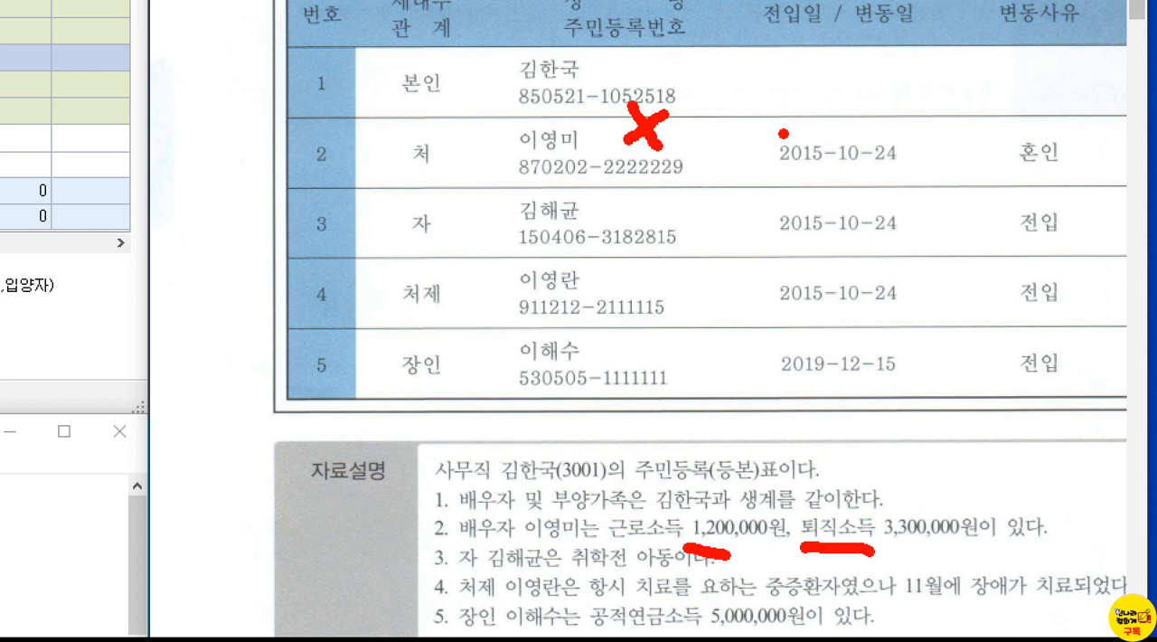
Step: Write a red 5 with an arc above the spouse's 근로소득 note, and a 1 with dashes beside it
mouse_move(739, 512)
left_mouse_down()
mouse_move(764, 488)
mouse_move(854, 512)
left_mouse_up()
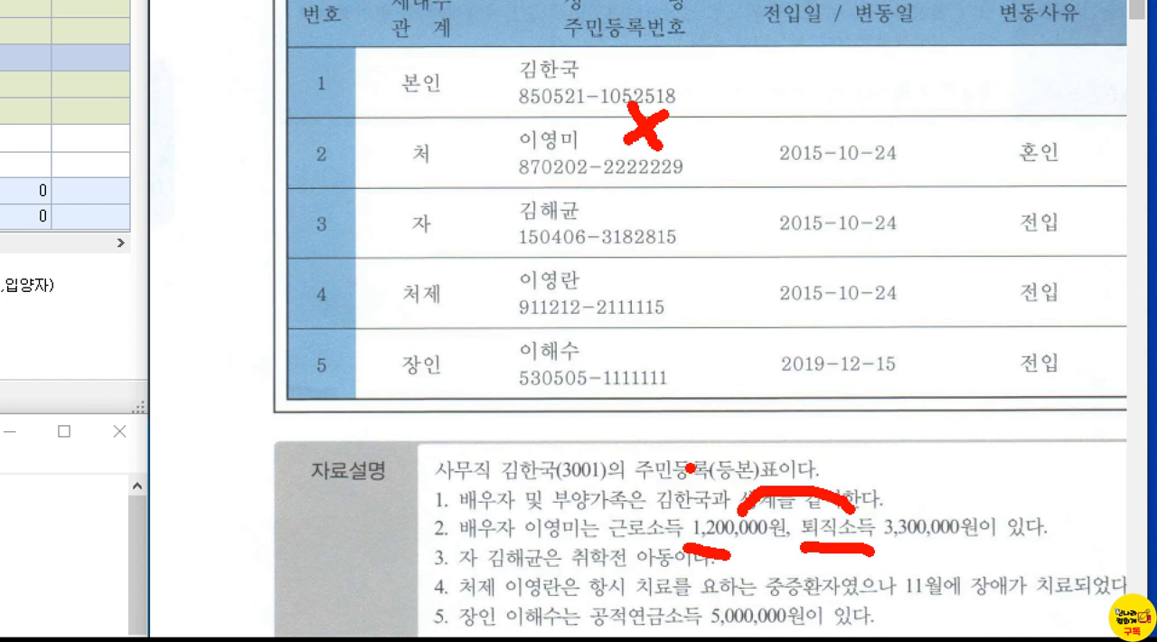
mouse_move(687, 463)
left_mouse_down()
mouse_move(692, 496)
mouse_move(719, 488)
mouse_move(701, 456)
mouse_move(732, 458)
left_mouse_up()
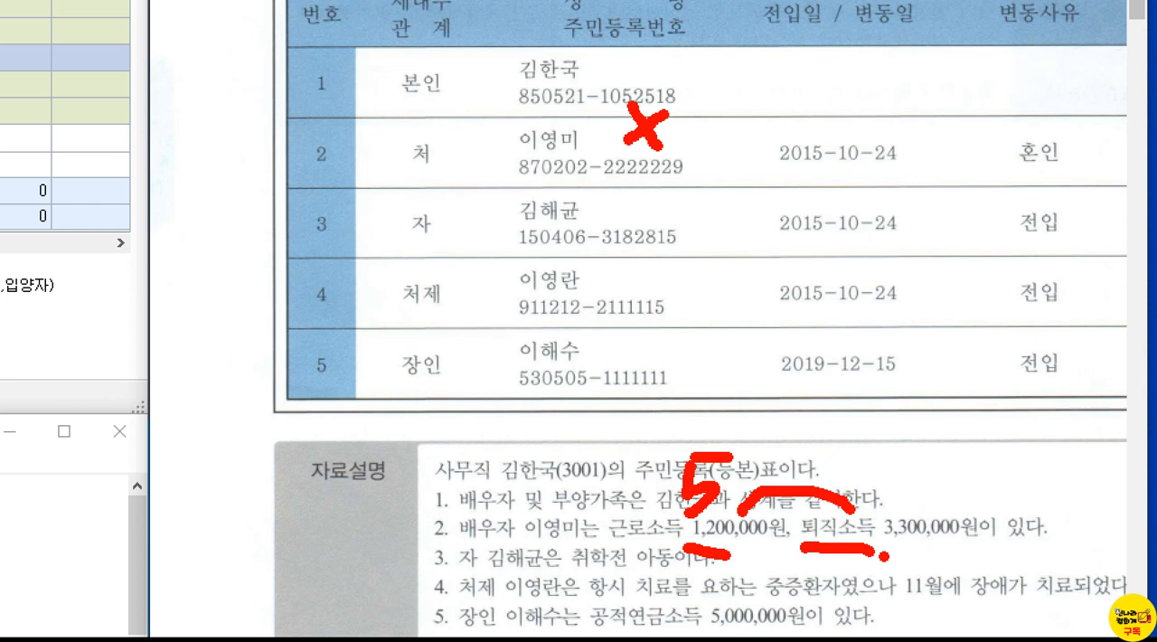
mouse_move(888, 481)
left_mouse_down()
mouse_move(890, 503)
mouse_move(949, 476)
mouse_move(956, 492)
mouse_move(1019, 465)
left_mouse_up()
left_click(901, 497)
left_click(916, 480)
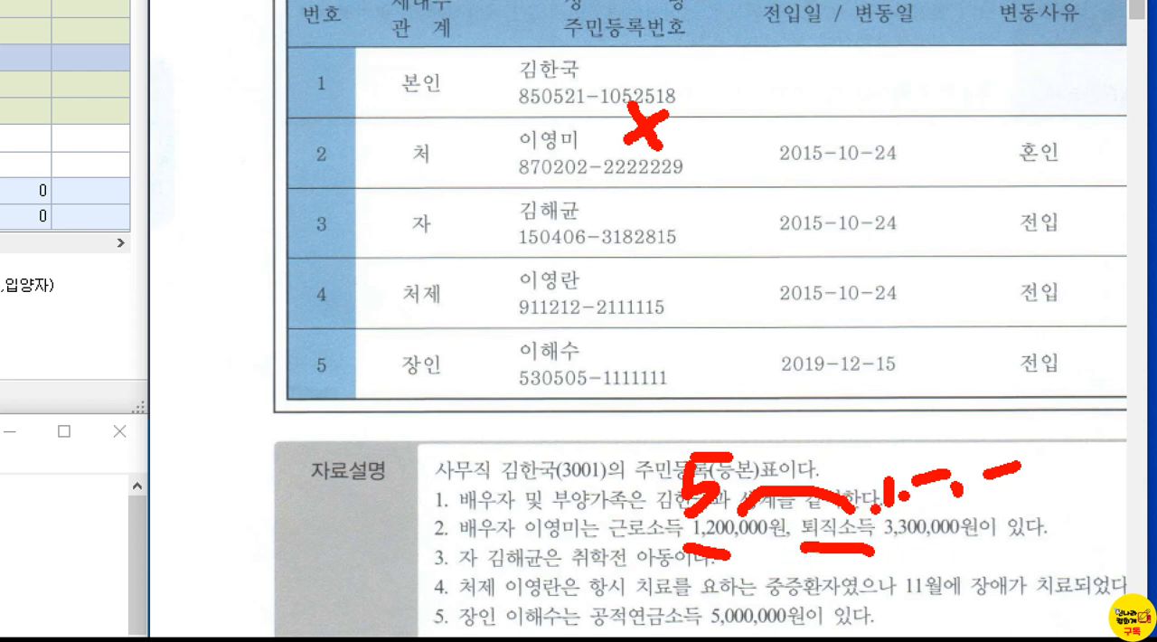
Step: Underline the 3,300,000원 퇴직소득 amount and add two more X marks to the spouse's register row
left_click_drag(884, 548, 943, 538)
left_click_drag(805, 106, 749, 139)
left_click_drag(738, 96, 803, 143)
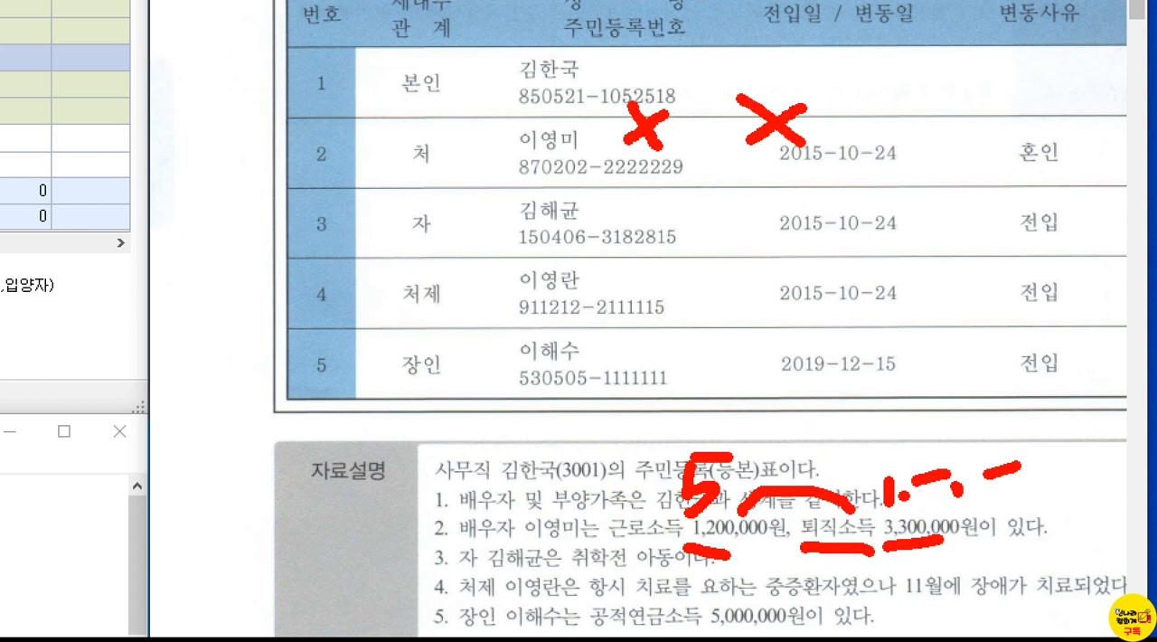
mouse_move(479, 125)
left_mouse_down()
mouse_move(454, 171)
mouse_move(470, 144)
mouse_move(489, 165)
left_mouse_up()
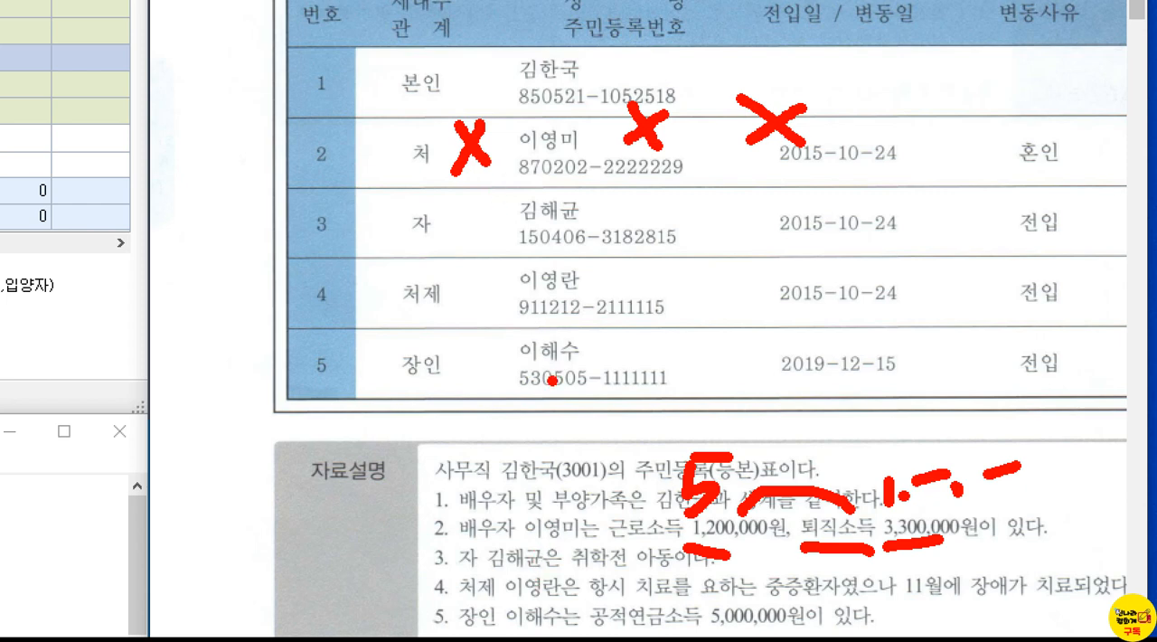
Step: Mark the 자 and 처제 rows with an O, and underline 11월 and 장애가 in note 4
mouse_move(475, 226)
left_mouse_down()
mouse_move(458, 193)
mouse_move(468, 233)
left_mouse_up()
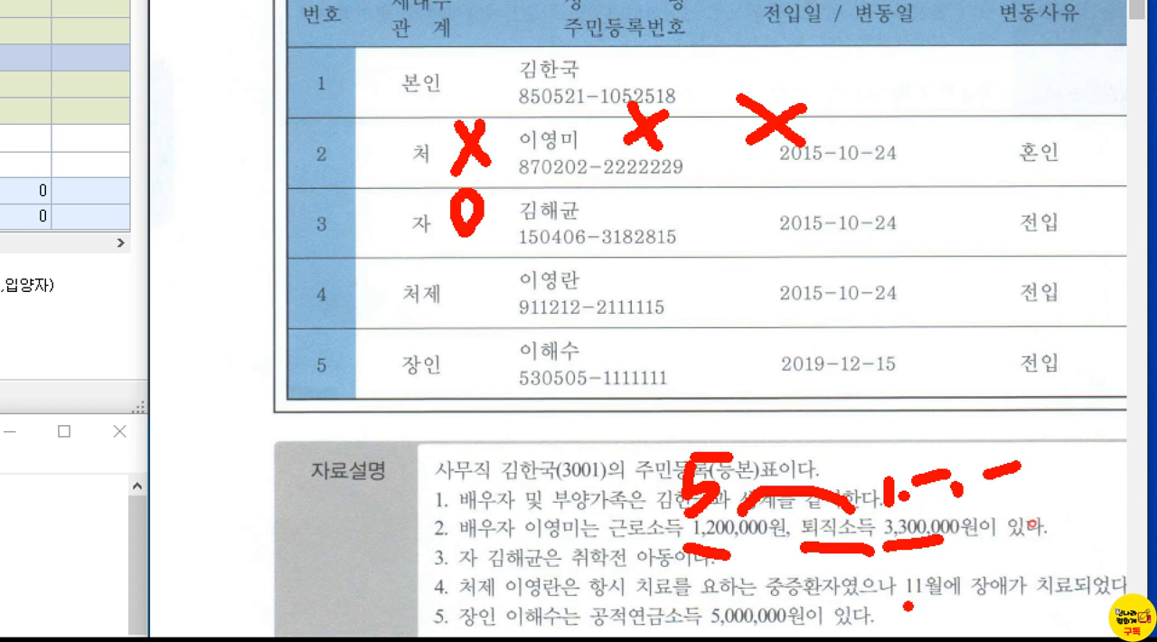
left_click_drag(907, 607, 1063, 606)
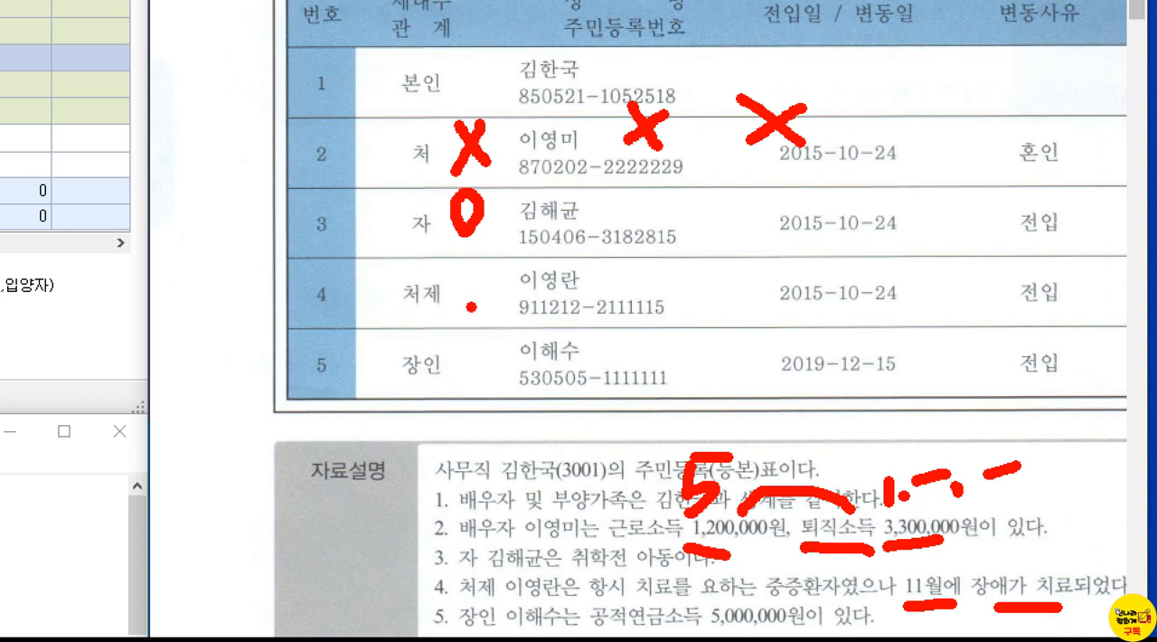
mouse_move(473, 310)
left_mouse_down()
mouse_move(457, 303)
mouse_move(477, 310)
left_mouse_up()
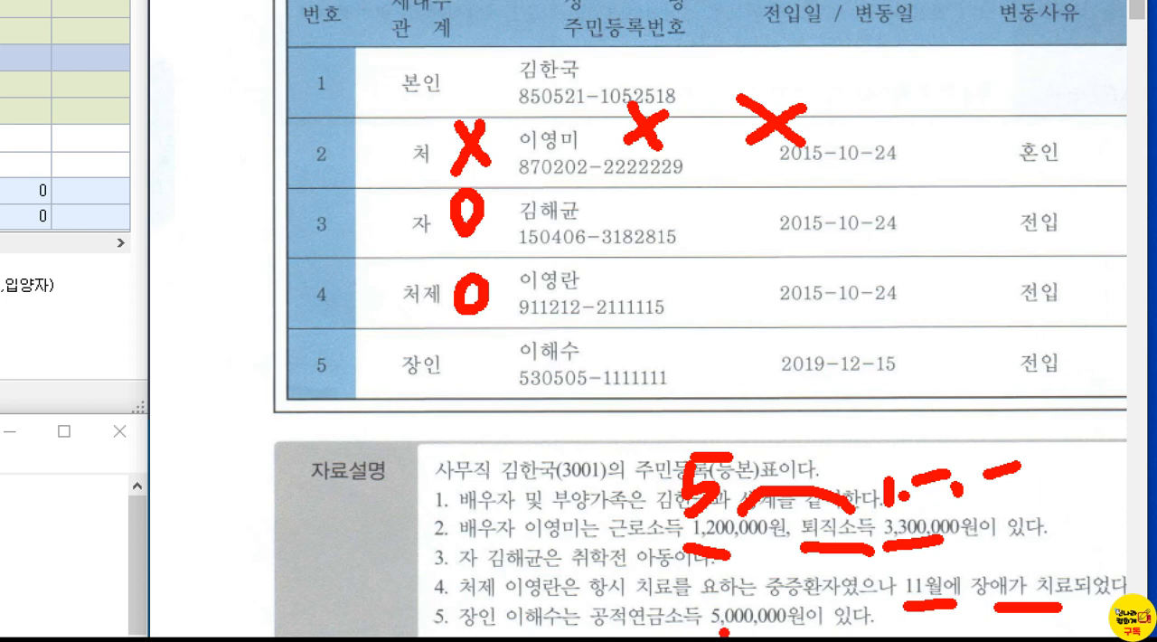
Step: Box 공적연금소득 5,000,000원, write 1200 and 516 beside the notes, and mark the 장인 row with an O
left_click_drag(579, 587, 823, 636)
mouse_move(329, 553)
left_mouse_down()
mouse_move(316, 590)
mouse_move(269, 599)
mouse_move(369, 562)
mouse_move(354, 608)
left_mouse_up()
mouse_move(409, 533)
left_mouse_down()
mouse_move(387, 592)
mouse_move(417, 586)
mouse_move(397, 575)
left_mouse_up()
mouse_move(305, 473)
left_mouse_down()
mouse_move(271, 526)
mouse_move(379, 510)
mouse_move(414, 466)
mouse_move(403, 504)
left_mouse_up()
mouse_move(418, 464)
left_mouse_down()
mouse_move(428, 498)
mouse_move(472, 470)
left_mouse_up()
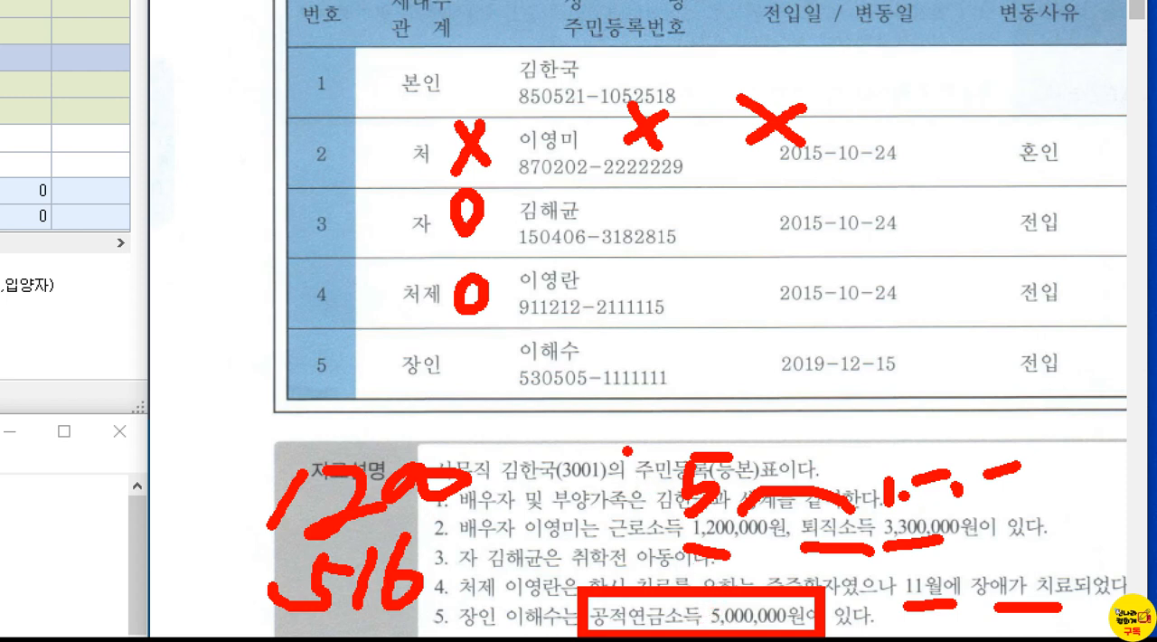
mouse_move(481, 382)
left_mouse_down()
mouse_move(454, 389)
mouse_move(479, 359)
mouse_move(462, 374)
left_mouse_up()
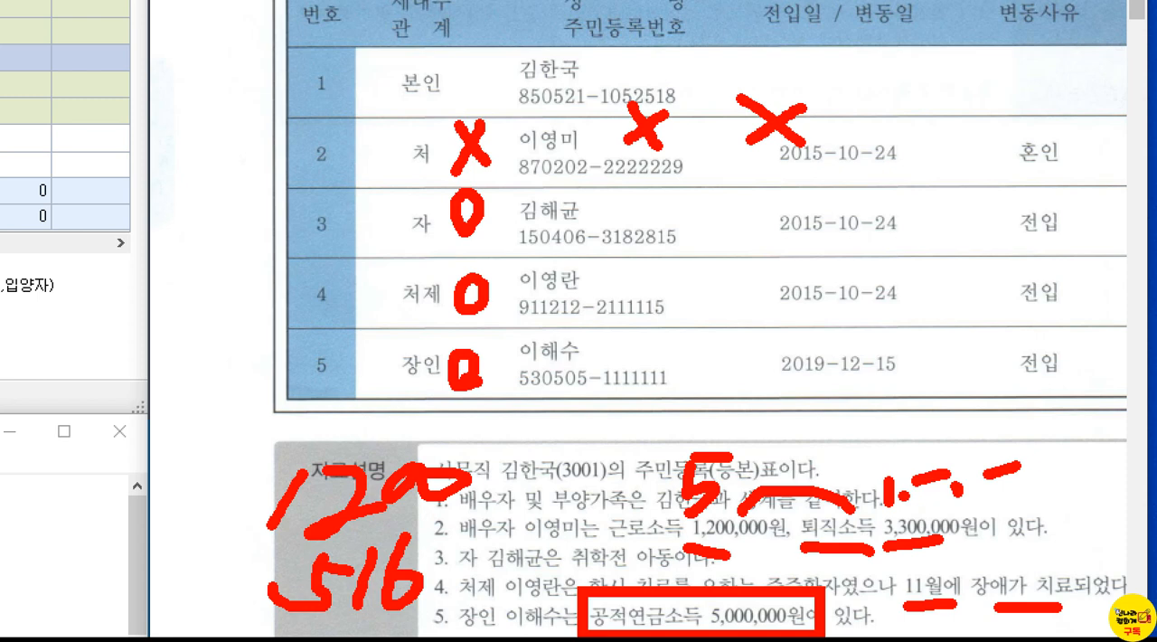
left_click_drag(473, 438, 471, 453)
Step: Bring up the 급여자료입력 (8점) problem in the PDF, close 연말정산 근로소득원천징수영수증, and open 급여자료입력
scroll(817, 452, "down", 10)
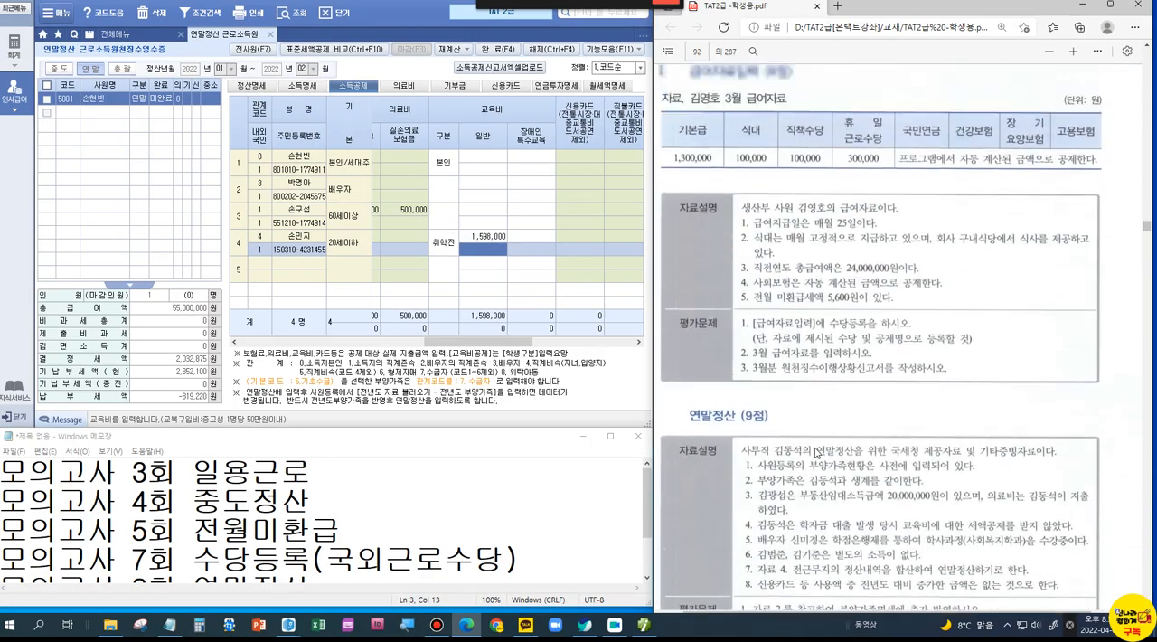
scroll(816, 452, "up", 3)
left_click(192, 531)
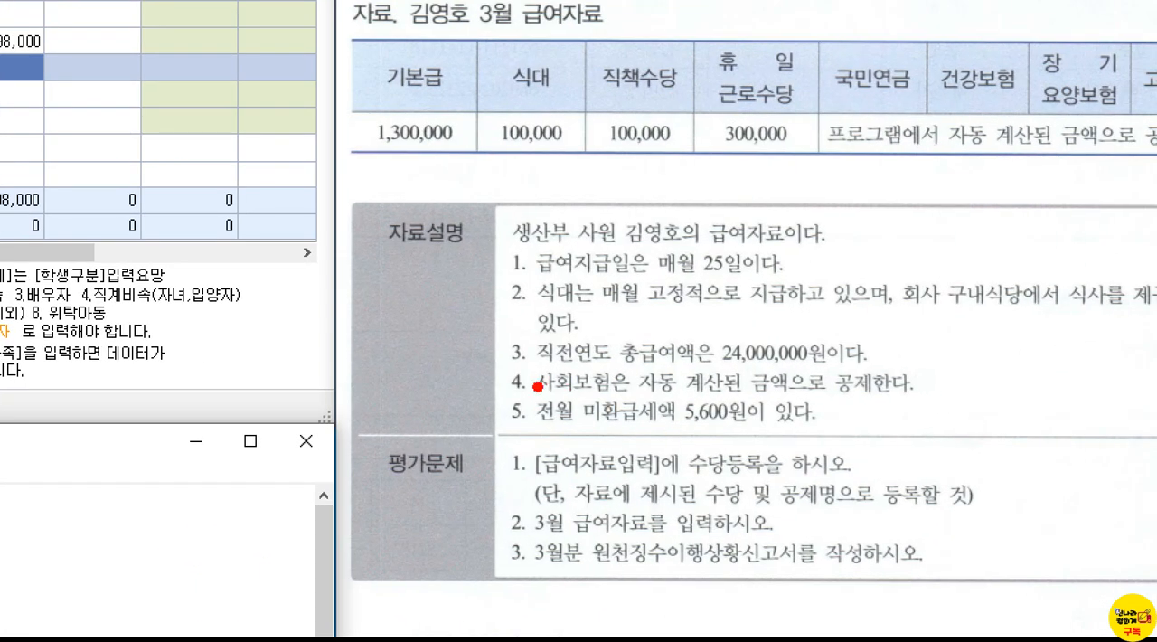
mouse_move(538, 385)
left_mouse_down()
mouse_move(762, 443)
mouse_move(846, 439)
mouse_move(940, 391)
left_mouse_up()
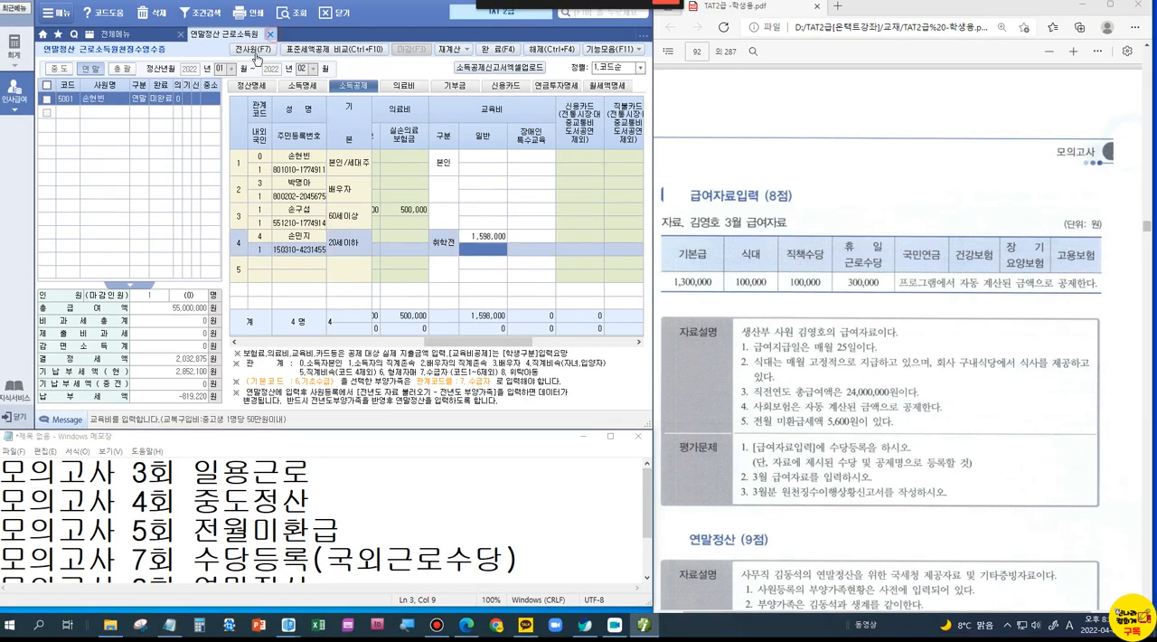
left_click(273, 37)
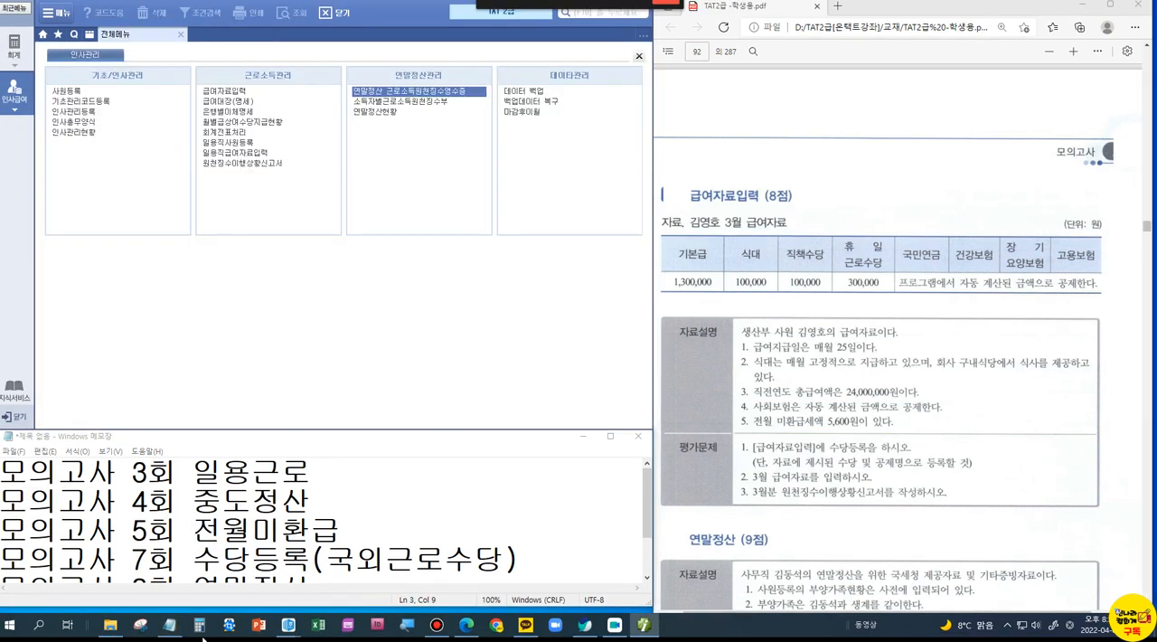
left_click(226, 92)
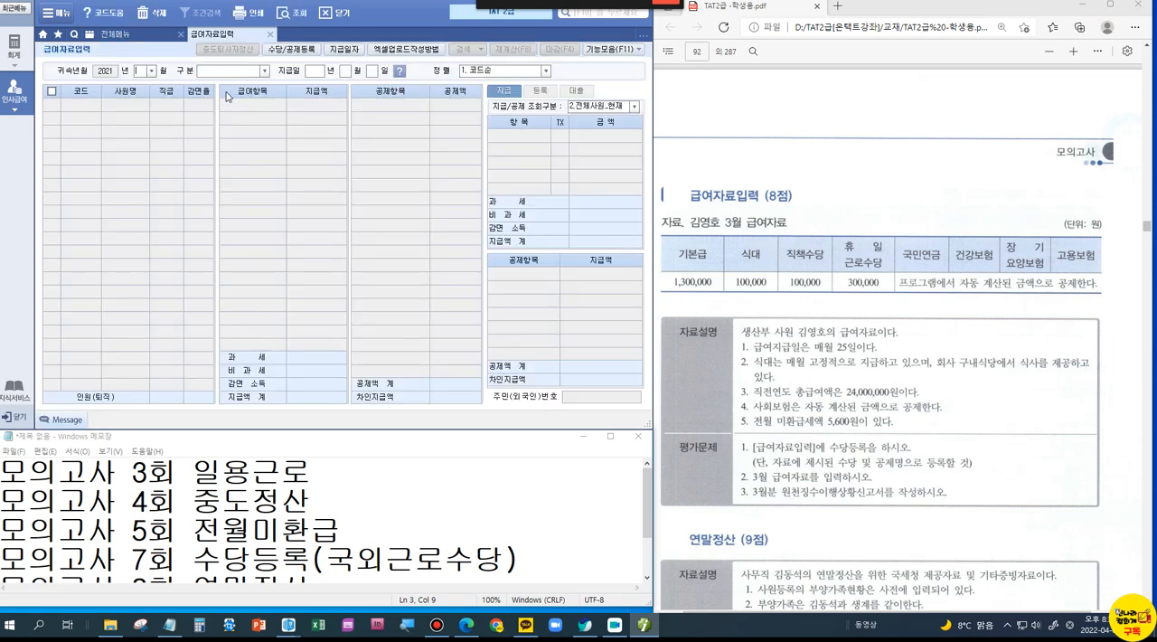
Step: Open 수당 및 공제등록 and add 식대 as a new allowance in 수당등록
left_click(286, 49)
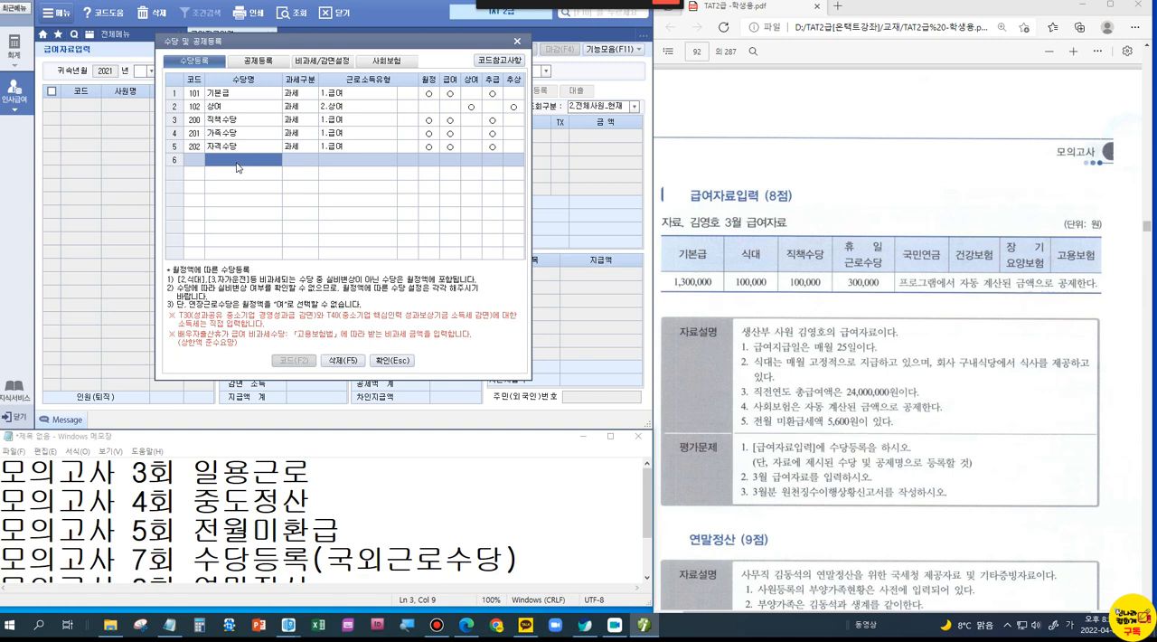
type("식대")
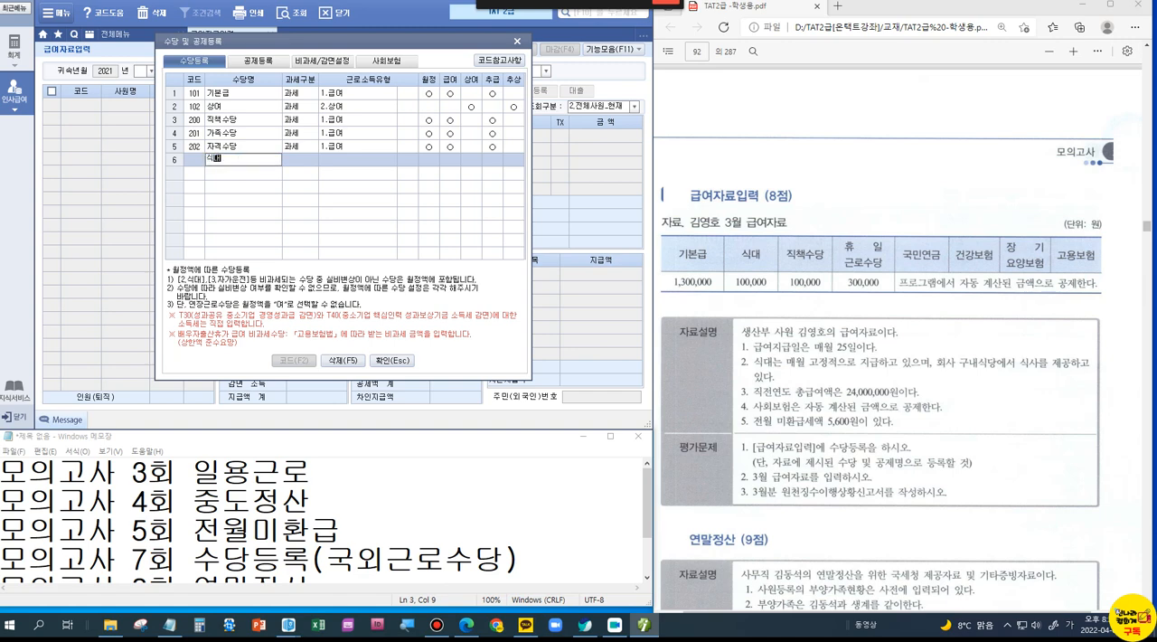
key("Return")
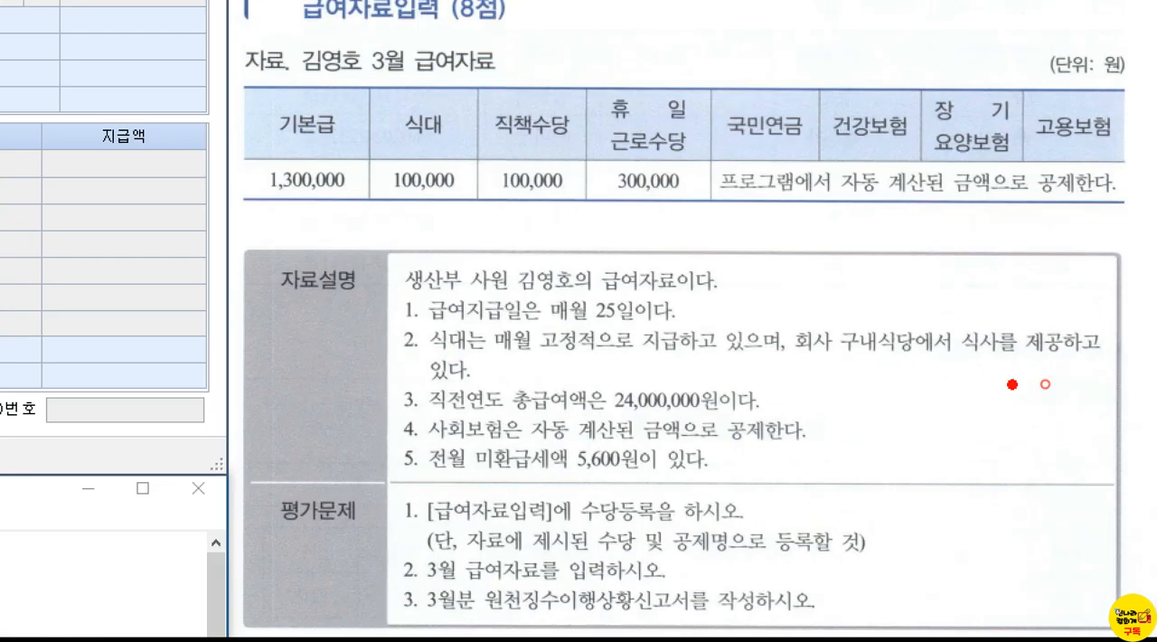
Step: Box the 식대 100,000 column, underline 구내식당 and check-mark 식사 in the payroll problem
mouse_move(362, 81)
left_mouse_down()
mouse_move(427, 136)
mouse_move(476, 215)
left_mouse_up()
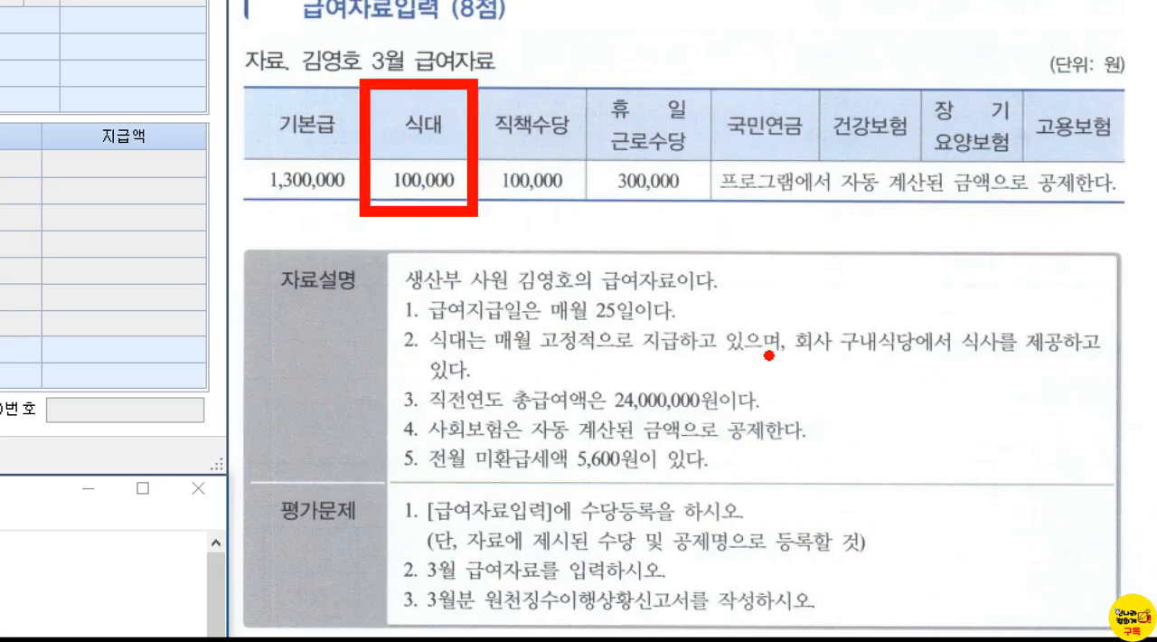
left_click_drag(834, 356, 931, 359)
left_click_drag(966, 309, 1024, 296)
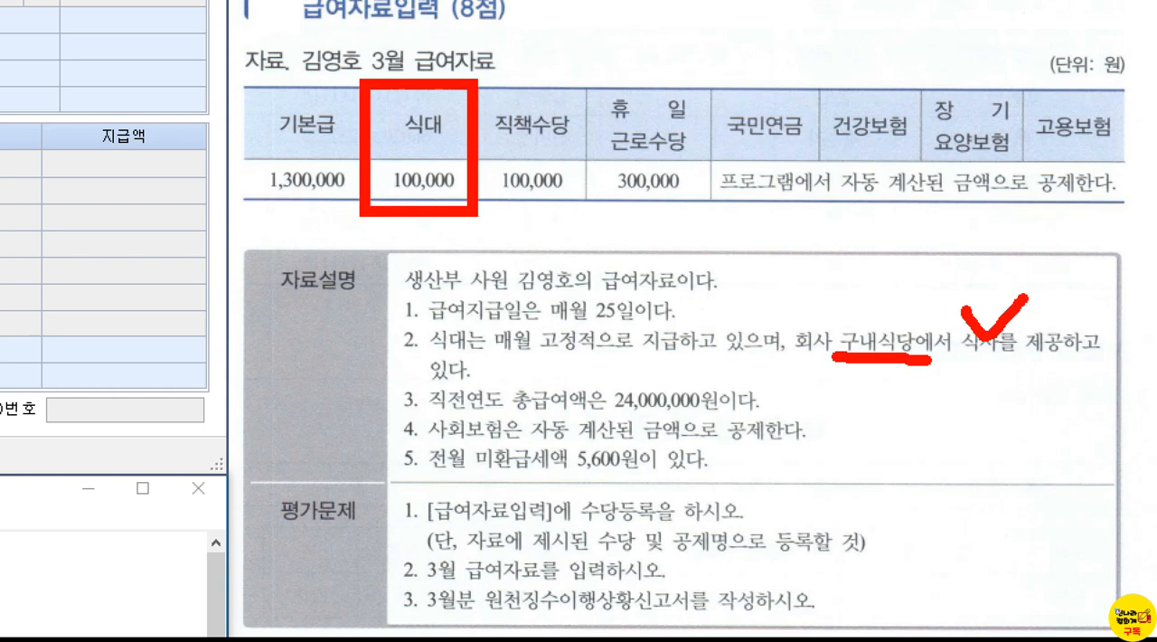
key("Escape")
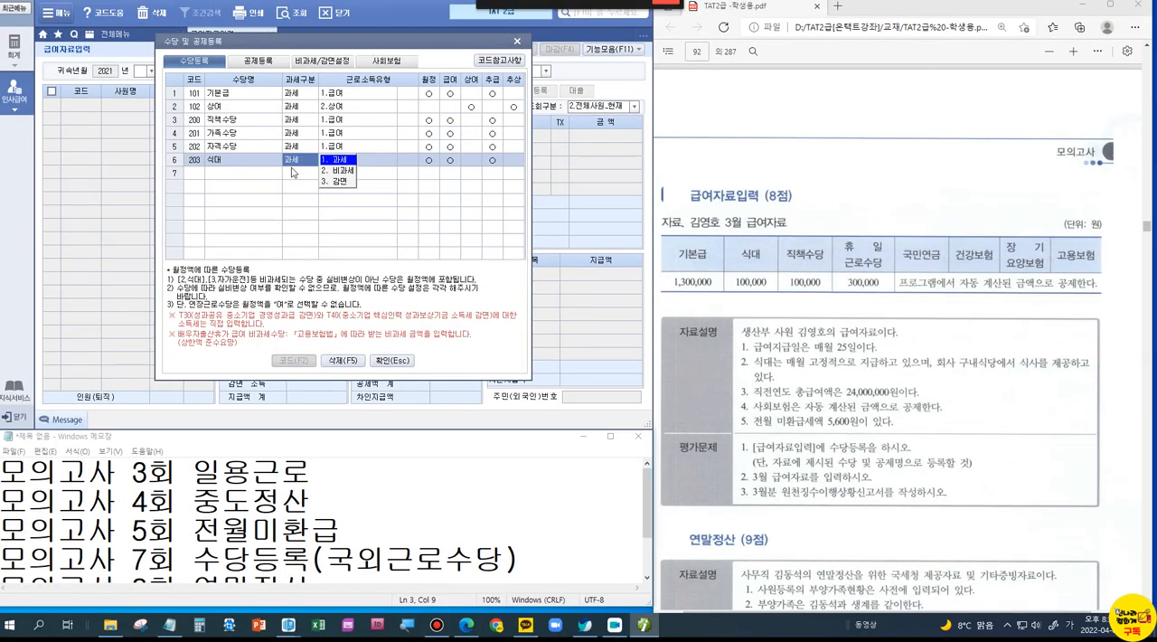
Step: Complete the 식대 allowance row as 과세 with 근로소득유형 1.급여
left_click(348, 161)
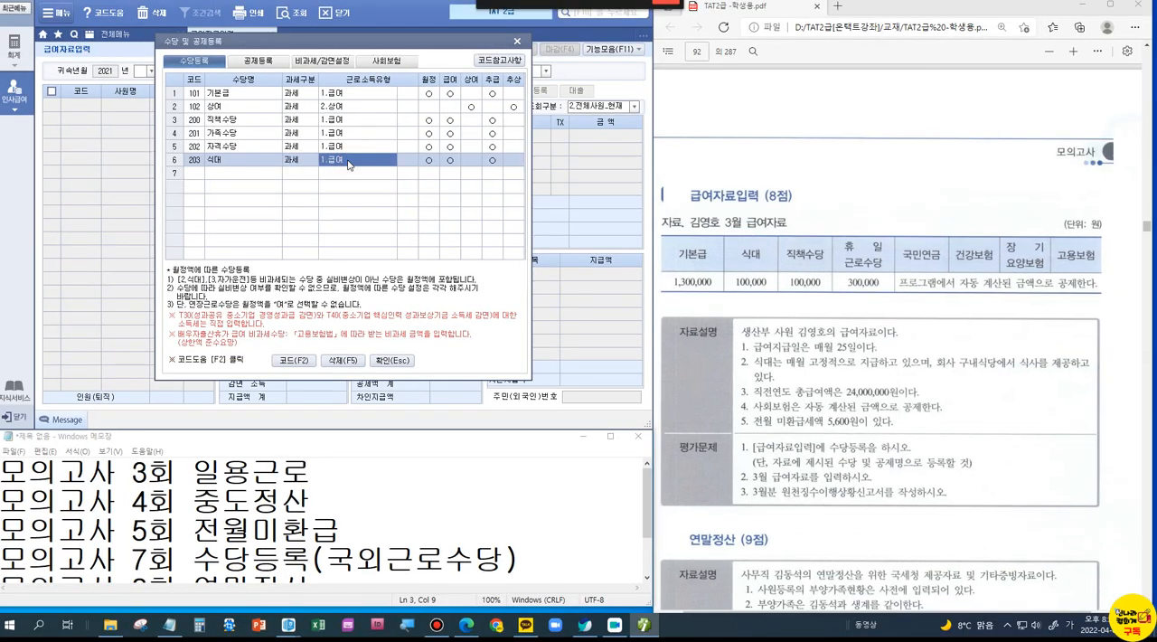
key("Return")
key("Return")
key("Return")
key("Return")
key("Return")
key("Return")
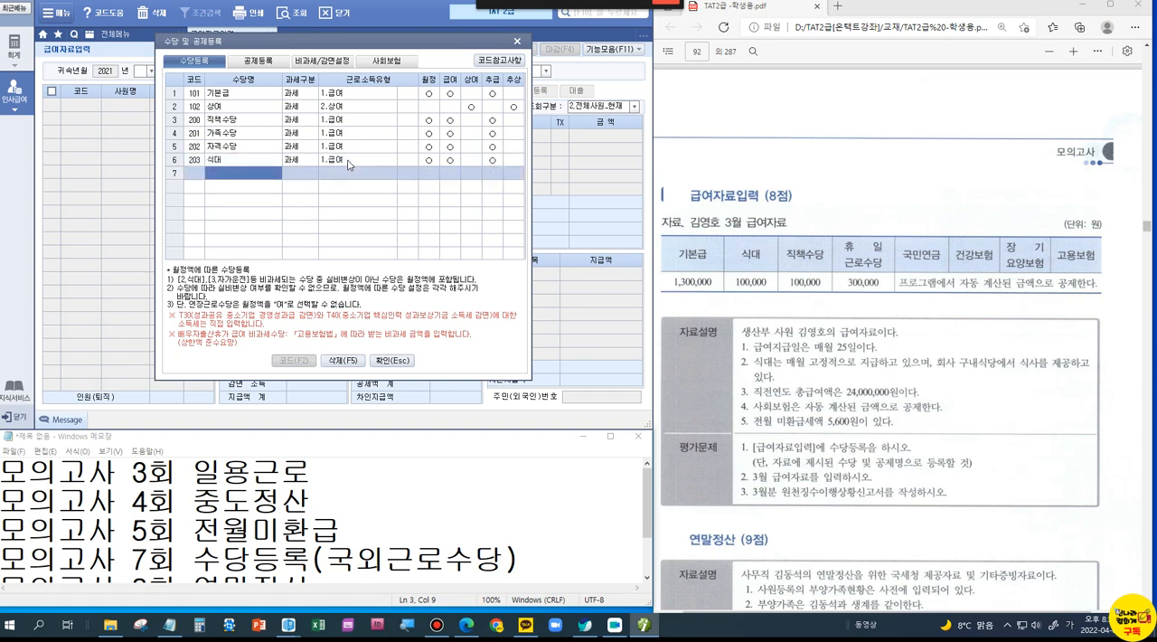
Step: Close 수당 및 공제등록 and log back in under the company (주)레드박스 [모의 5회]
left_click(392, 361)
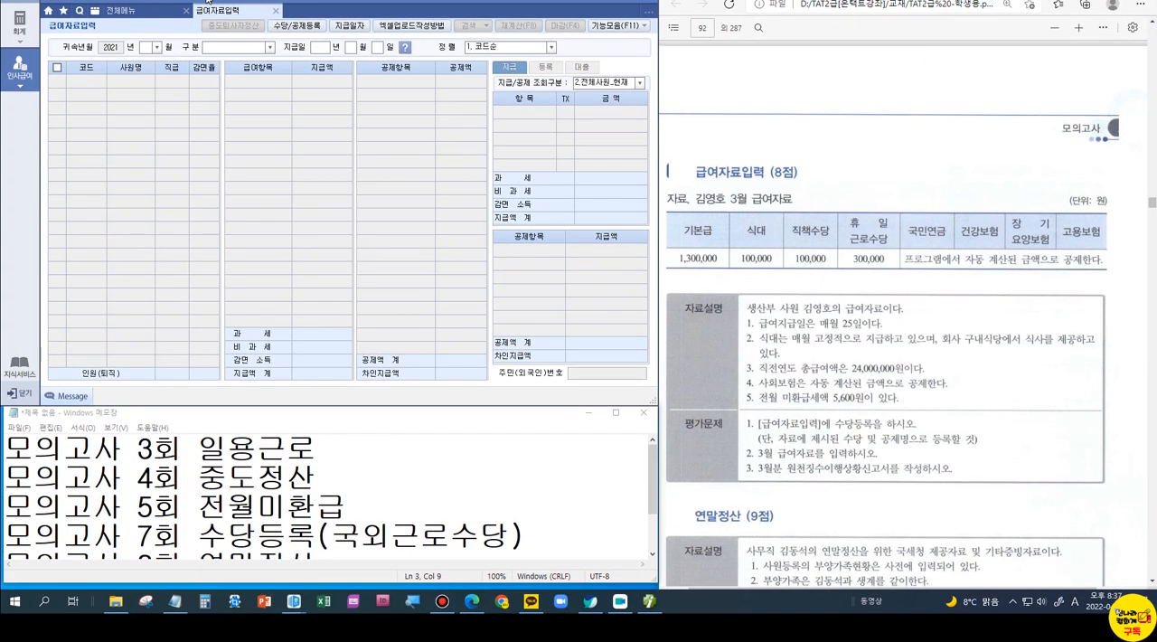
left_click(231, 2)
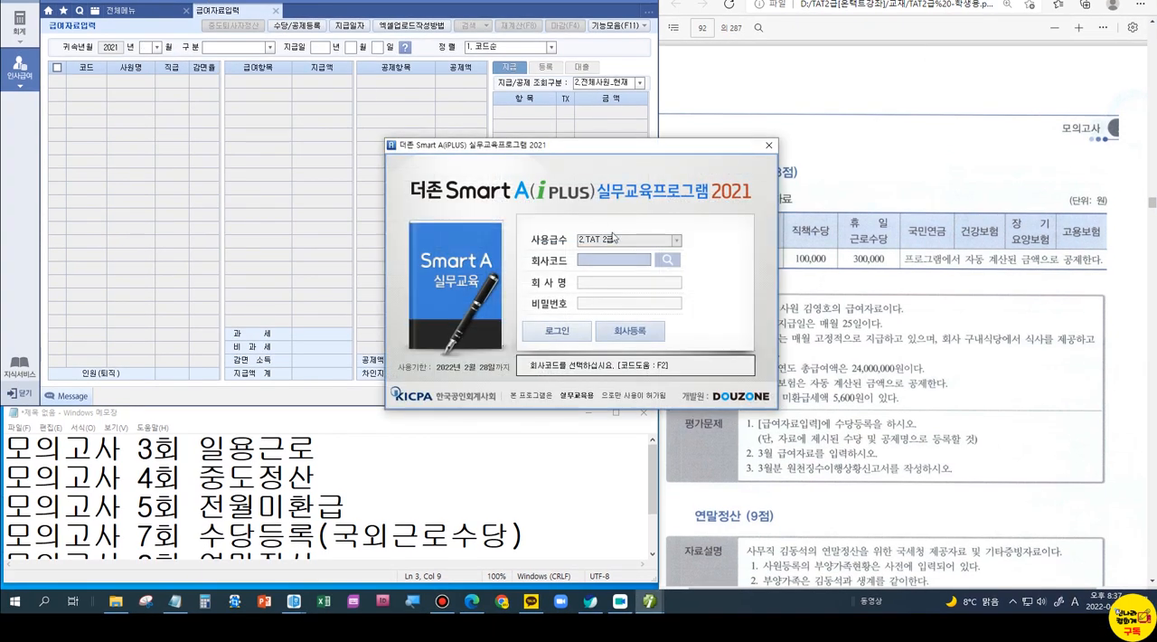
left_click(665, 259)
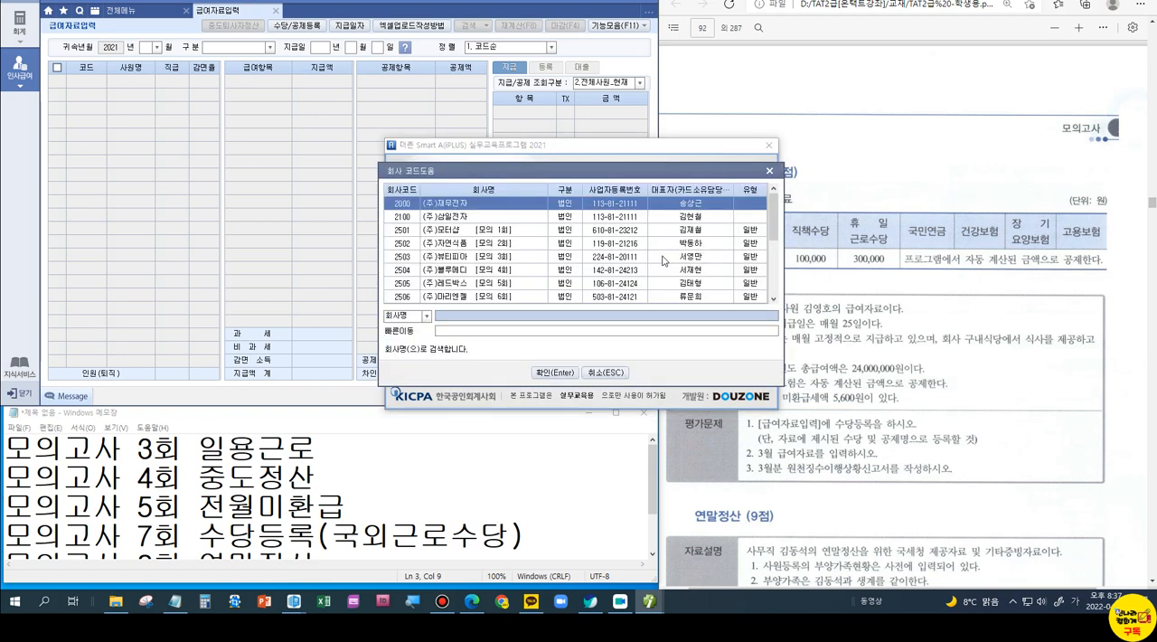
double_click(509, 283)
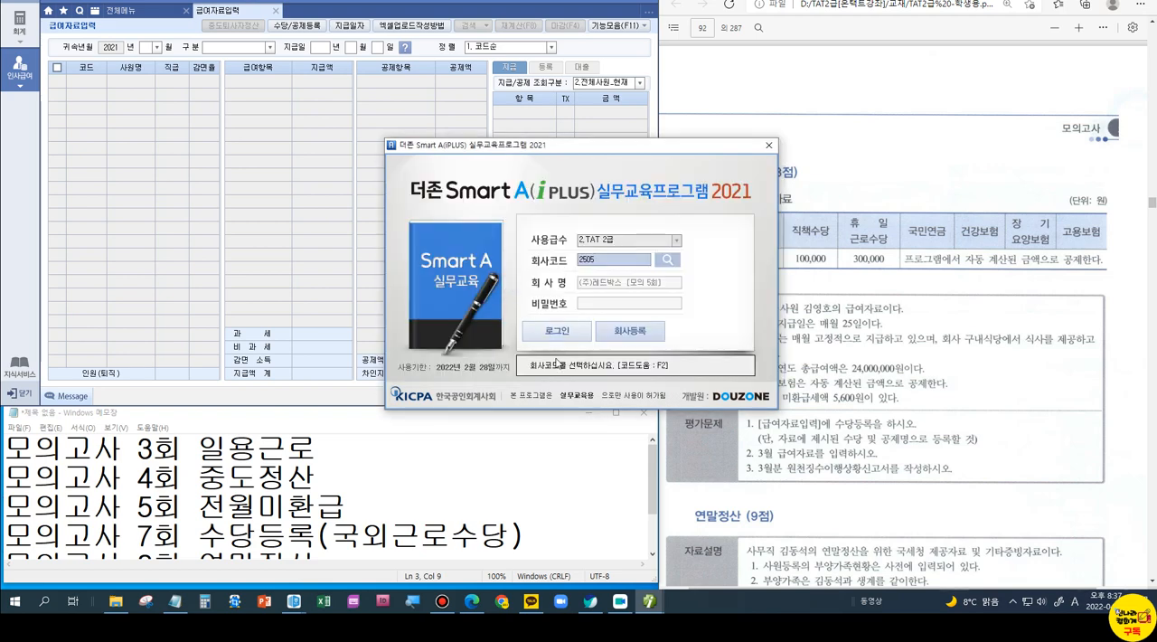
left_click(559, 335)
left_click(560, 315)
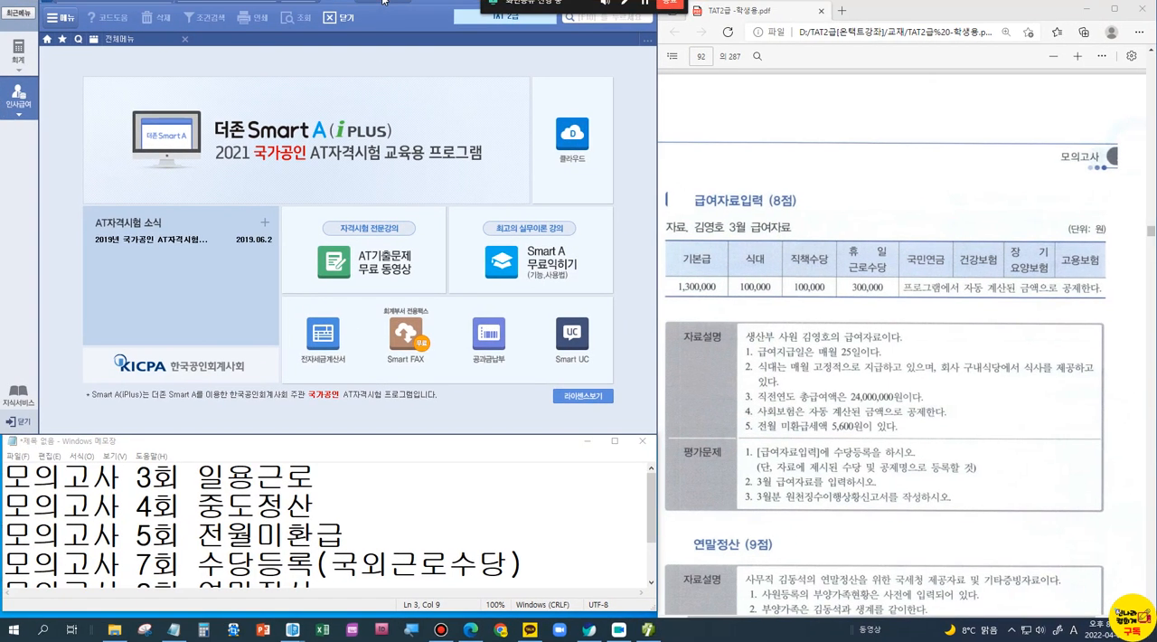
Step: Open 수당등록 from 급여자료입력 and add 식대 as a 과세 allowance of type 1.급여
left_click(19, 91)
left_click(237, 92)
left_click(276, 50)
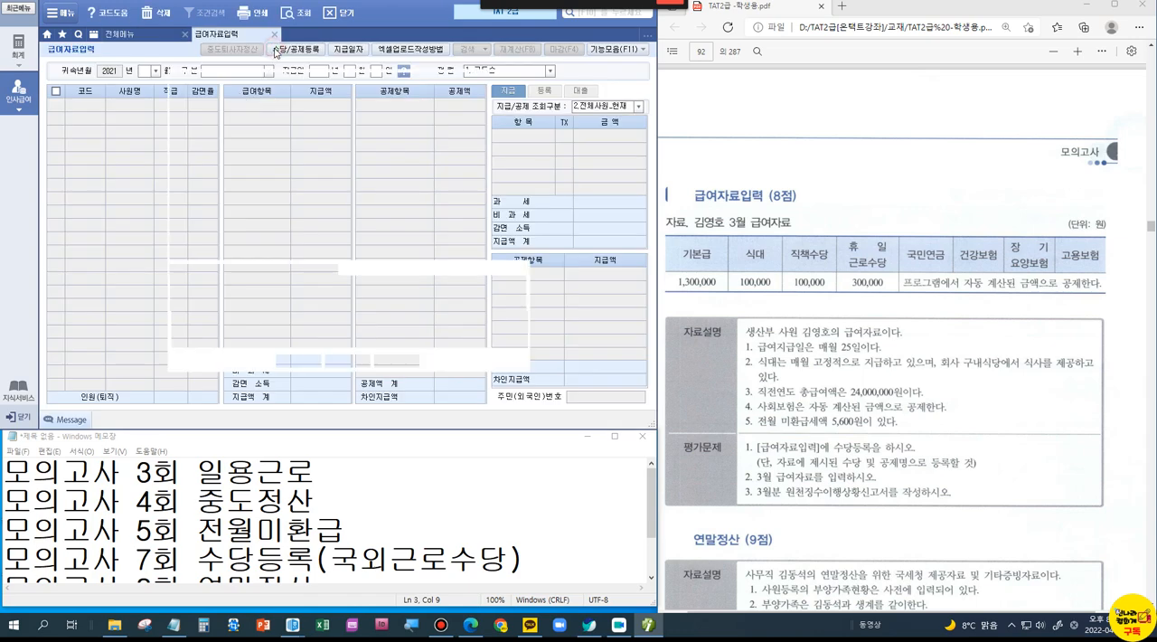
type("식대")
key("Return")
key("Return")
key("Return")
key("Return")
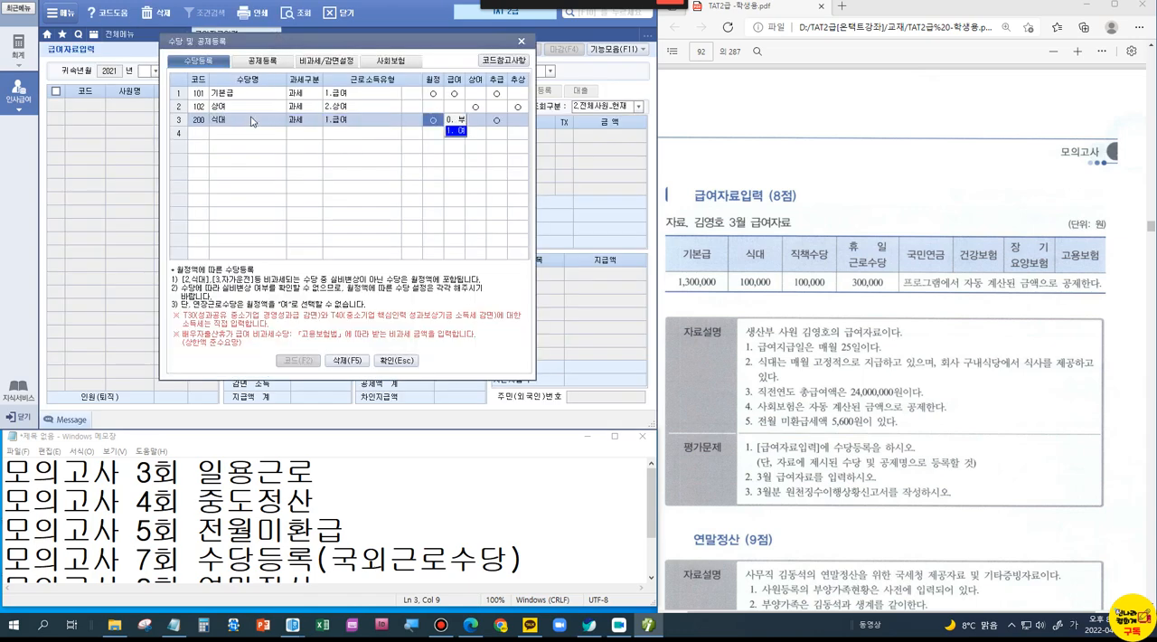
key("Return")
key("Return")
key("Return")
key("Return")
Step: Add 직책수당 to 수당등록 as a 과세 allowance of type 1.급여
type("직책수당")
key("Return")
key("Return")
key("Return")
key("Return")
key("Return")
key("Return")
key("Return")
key("Return")
key("Return")
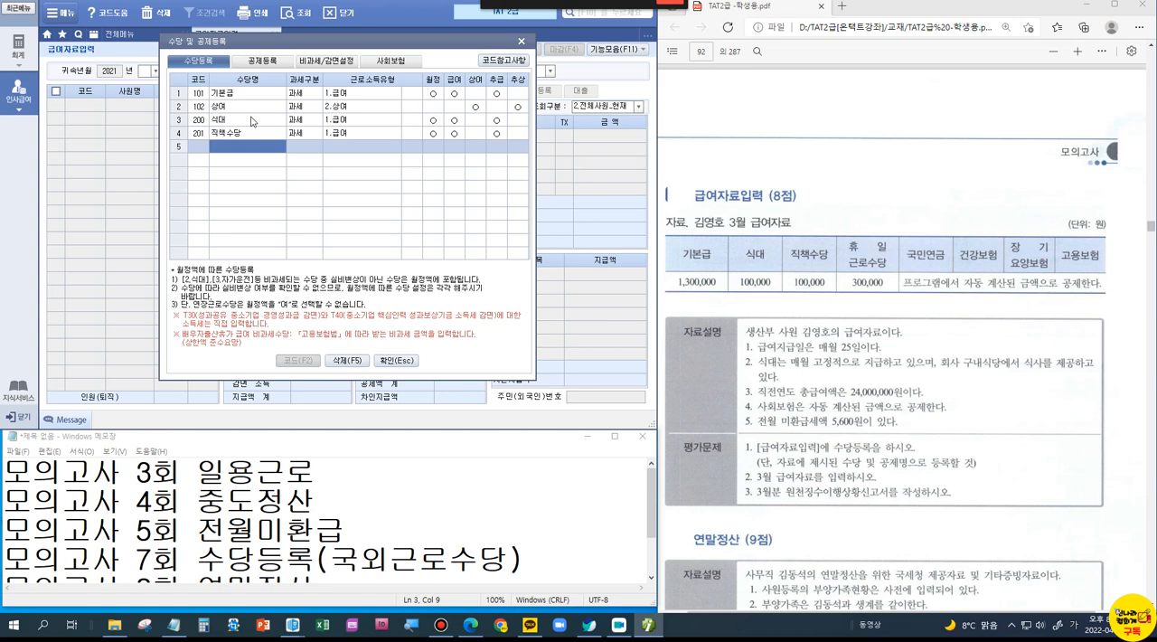
Step: Add 휴일근로수당 to 수당등록 as a 비과세 allowance with the item 1.연장근로 (O01)
type("휴일근로수당")
key("Return")
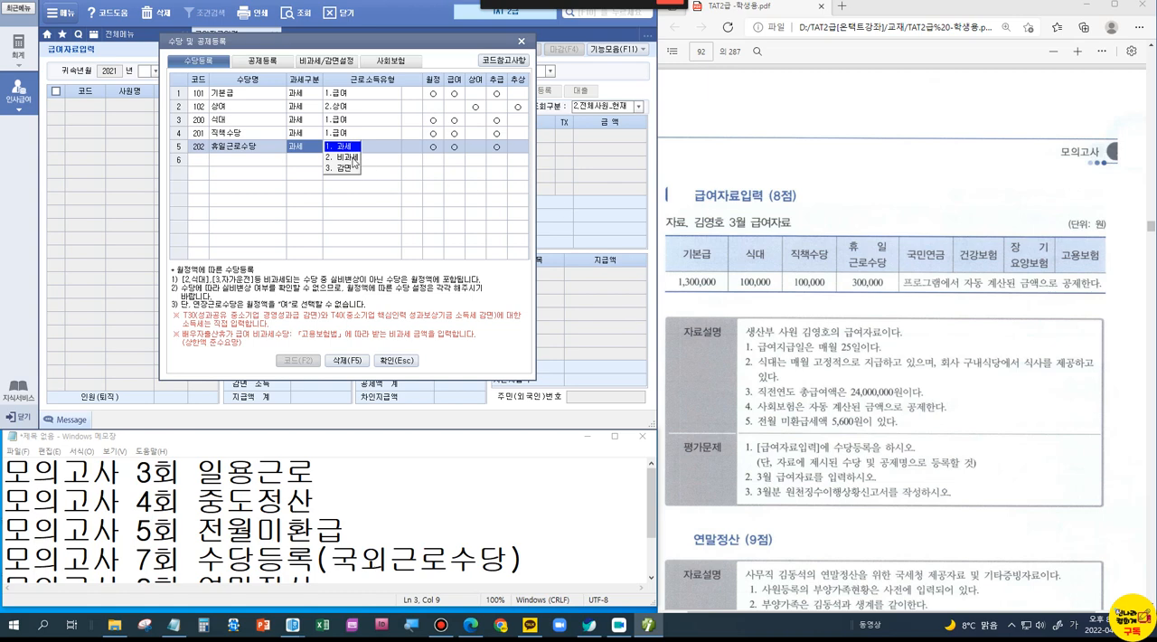
left_click(350, 158)
left_click_drag(366, 94, 348, 168)
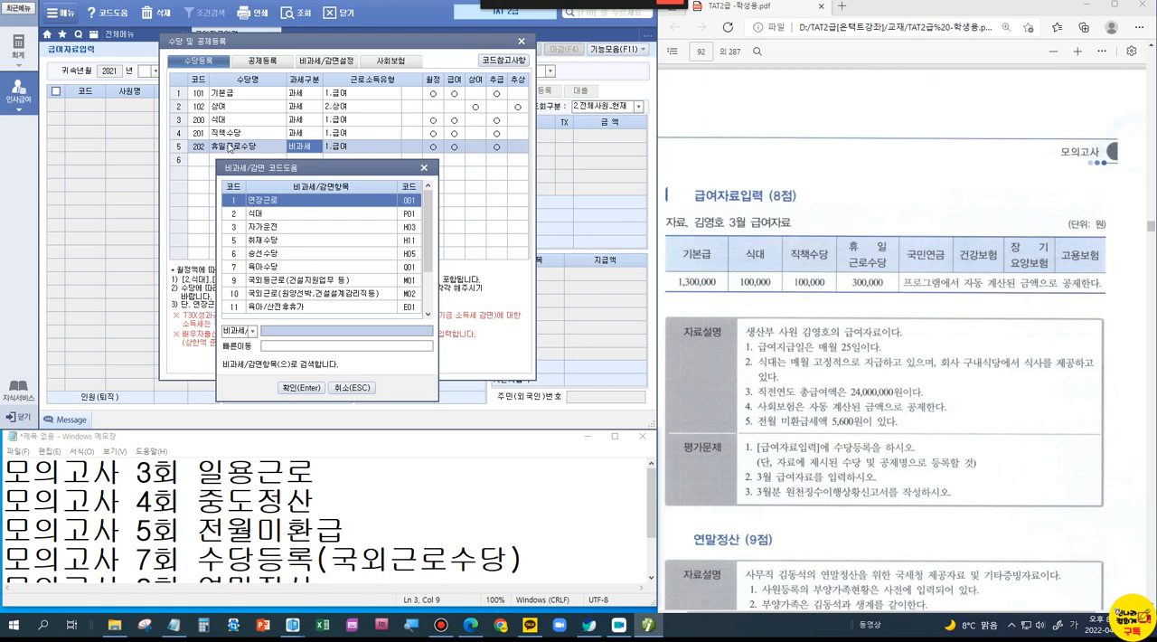
left_click(262, 205)
left_click(320, 395)
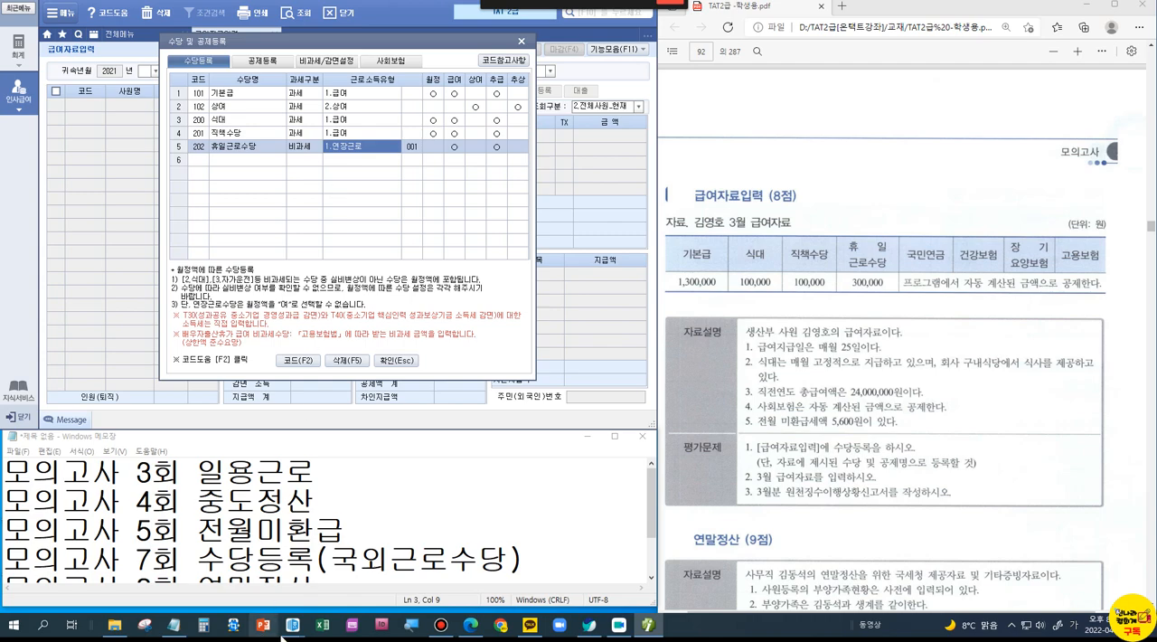
Step: Switch to 연말정산.hwp in 한글 and find the table 수당등록시 비과세 종류별 입력방법
mouse_move(296, 631)
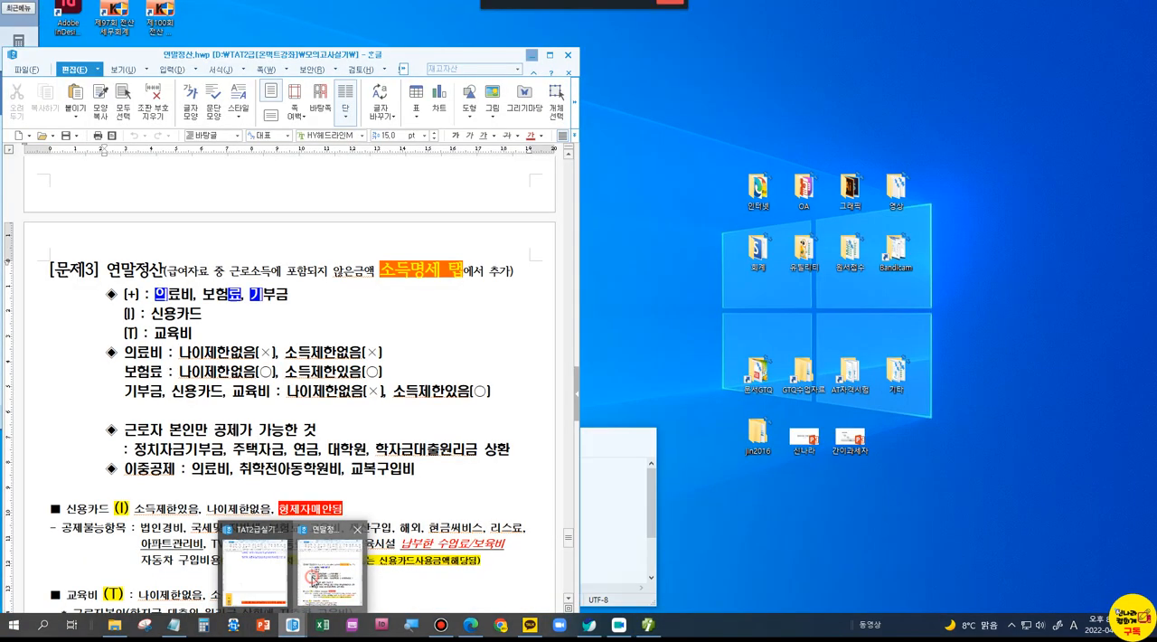
left_click(325, 565)
scroll(351, 409, "down", 15)
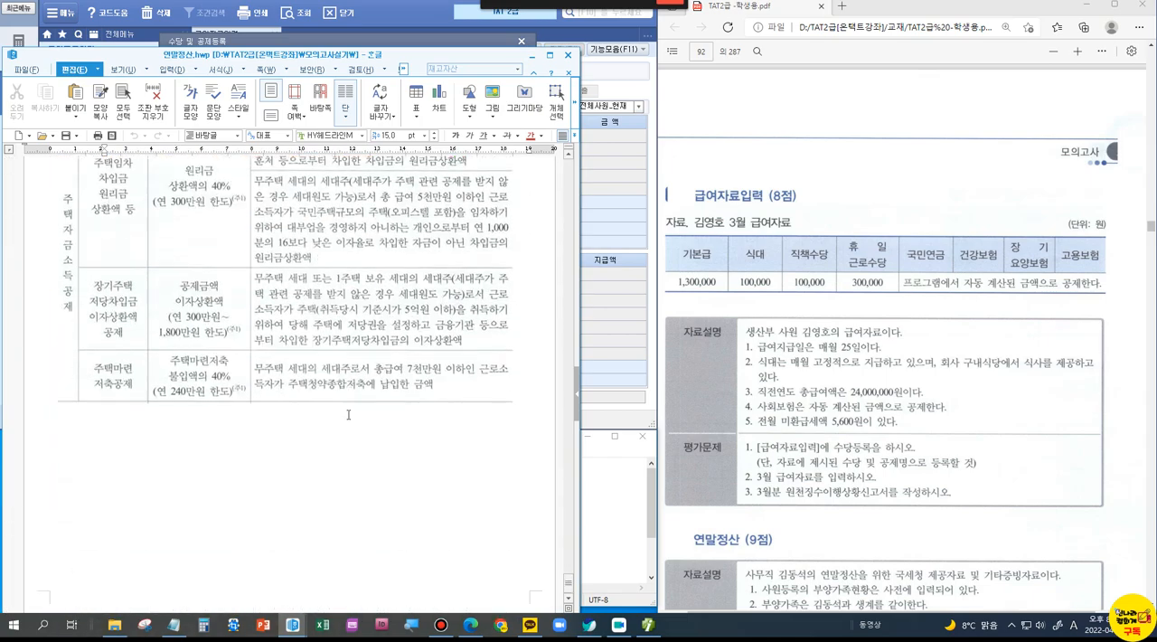
scroll(348, 414, "up", 15)
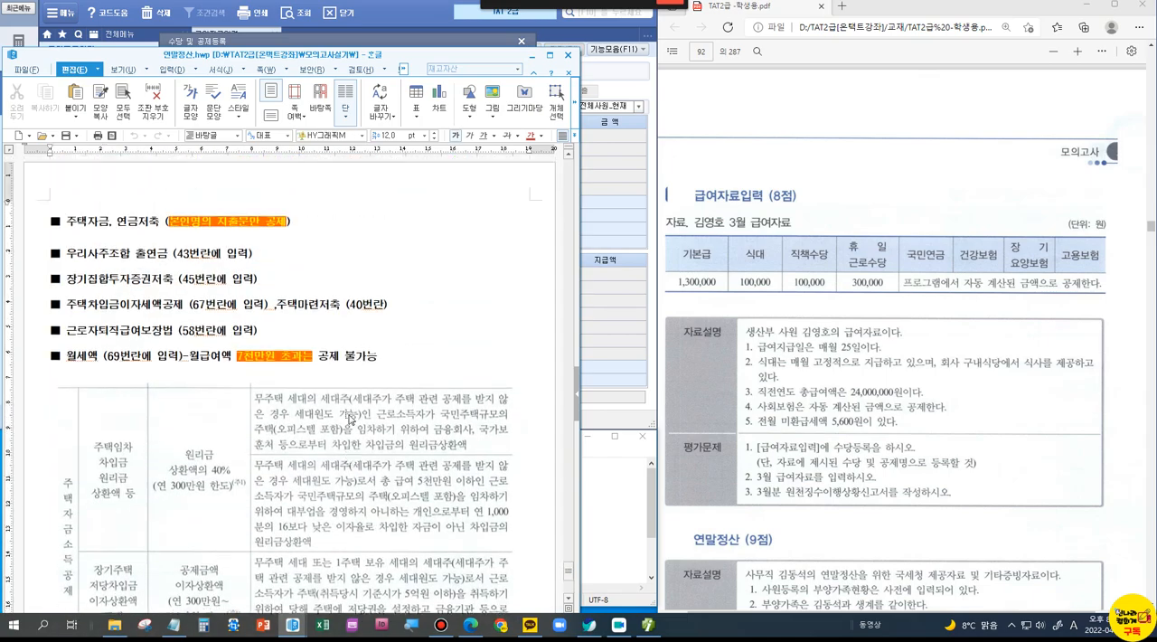
scroll(348, 414, "up", 10)
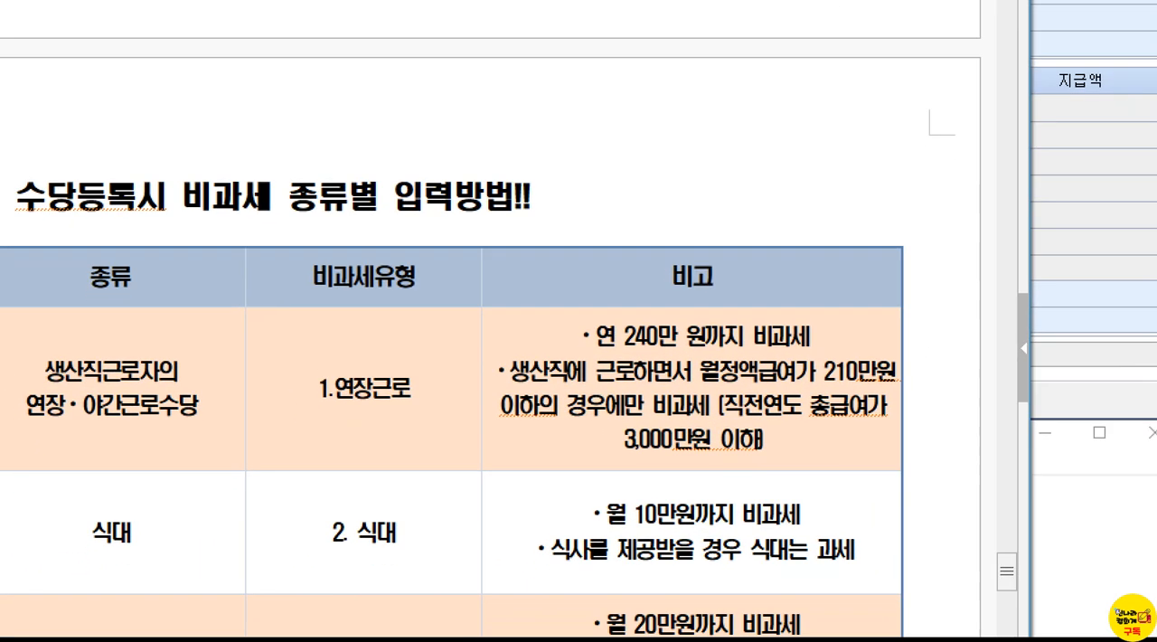
Step: Mark the 연 240만 원, 210만원 and 3,000만원 limits and the 생산직근로자 entry in the table, then minimize the document
mouse_move(533, 297)
left_mouse_down()
mouse_move(666, 360)
mouse_move(859, 354)
left_mouse_up()
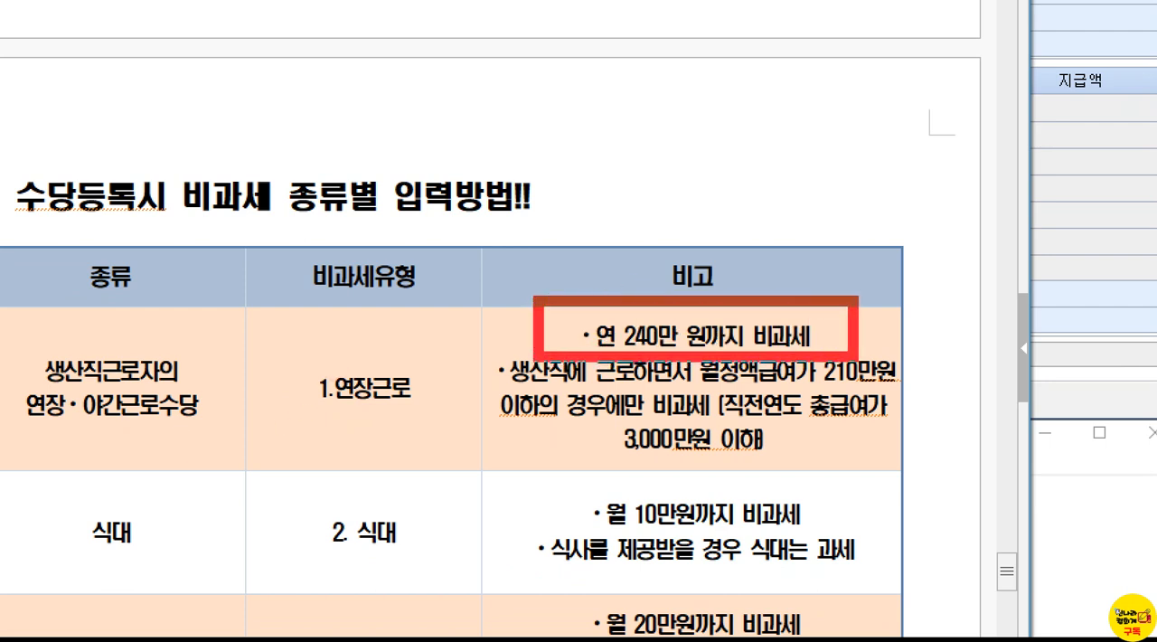
left_click_drag(618, 254, 680, 236)
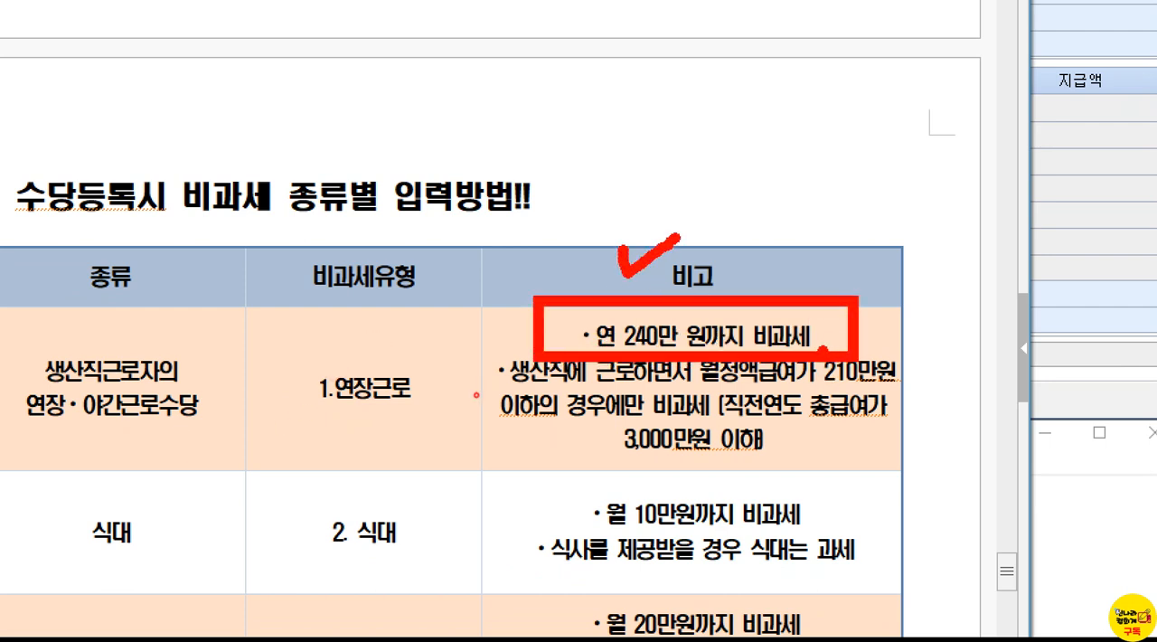
left_click_drag(820, 347, 940, 392)
mouse_move(865, 333)
left_mouse_down()
mouse_move(878, 344)
mouse_move(917, 296)
left_mouse_up()
left_click_drag(602, 423, 815, 470)
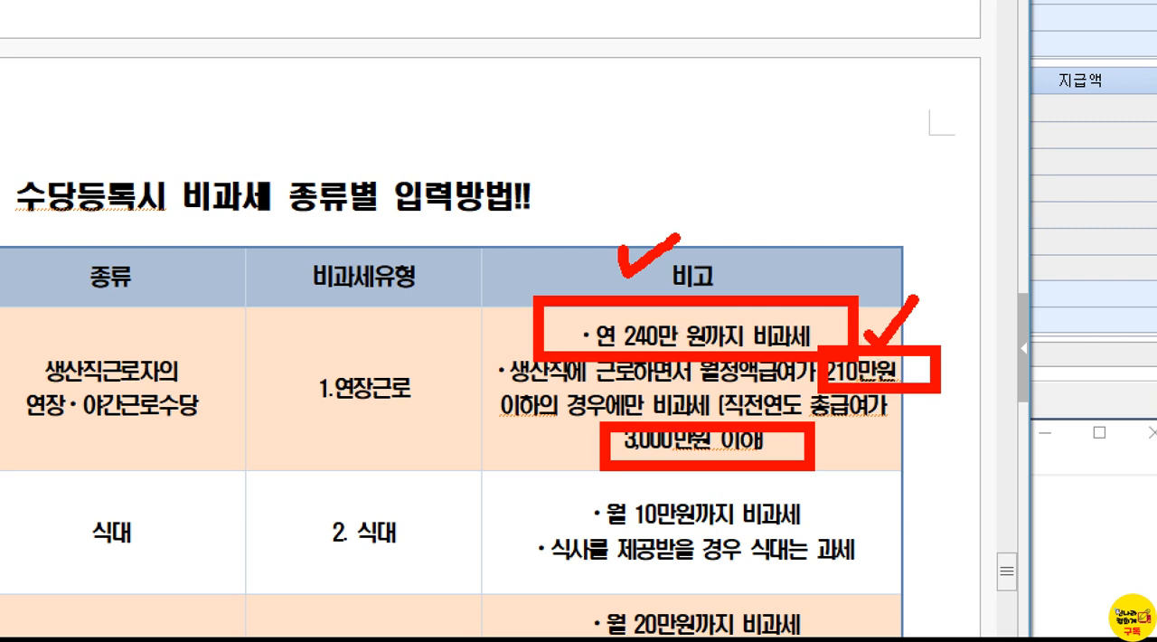
mouse_move(21, 331)
left_mouse_down()
mouse_move(43, 357)
mouse_move(221, 447)
left_mouse_up()
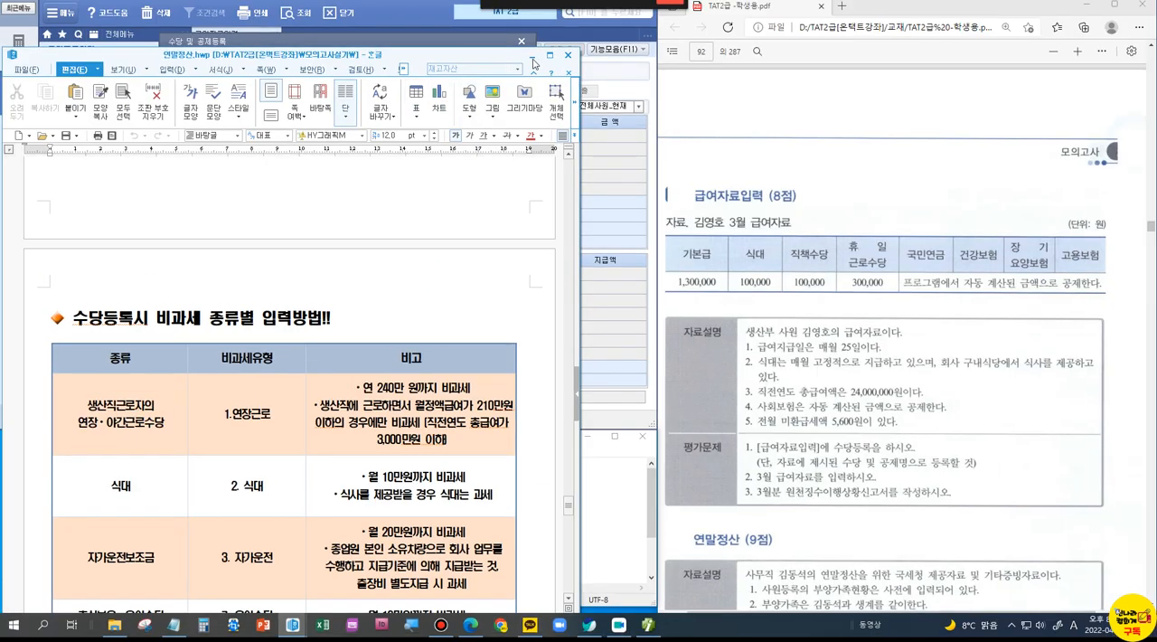
left_click(534, 58)
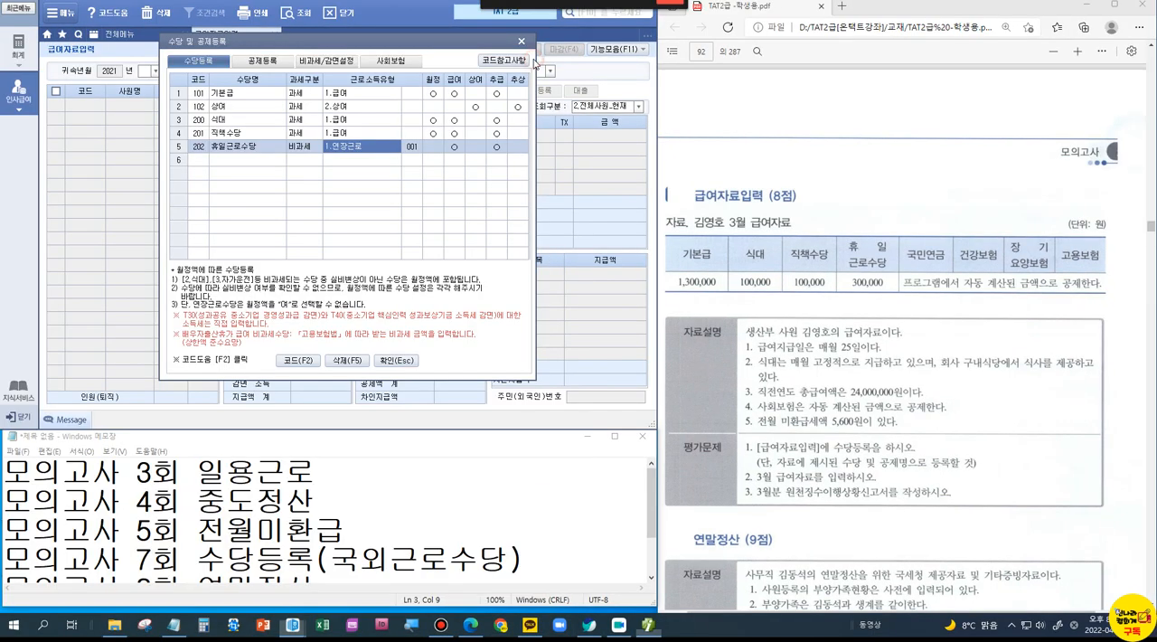
Step: Reapply 비과세 with 연장근로 to the 휴일근로수당 row and close 수당 및 공제등록
left_click(291, 163)
left_click(308, 146)
left_click(340, 158)
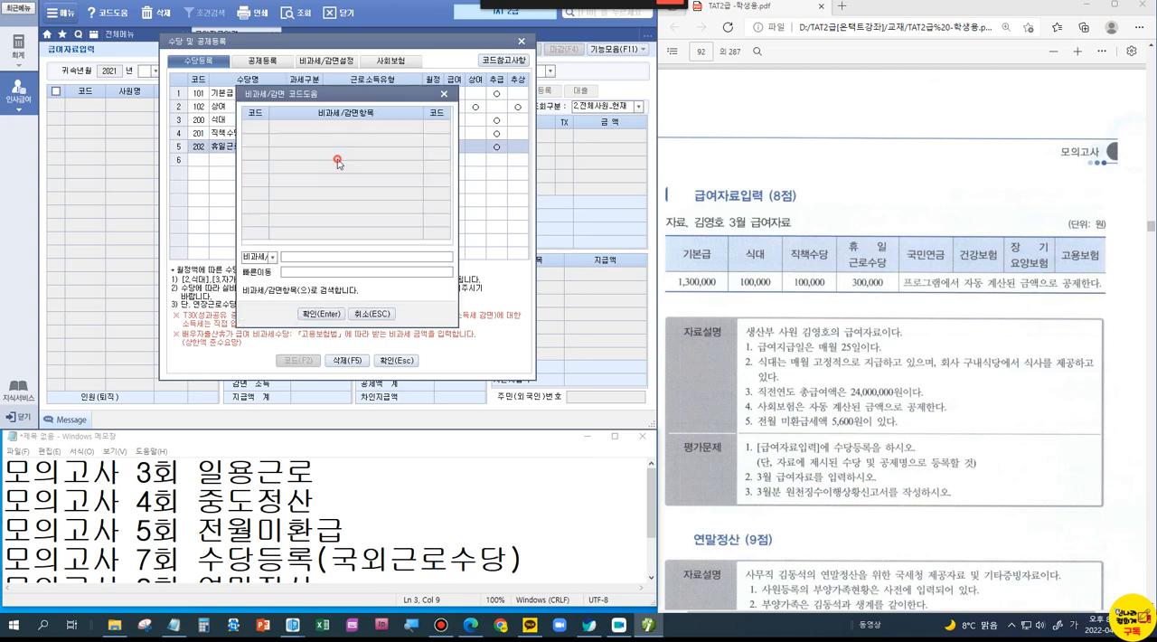
left_click(320, 316)
left_click(411, 364)
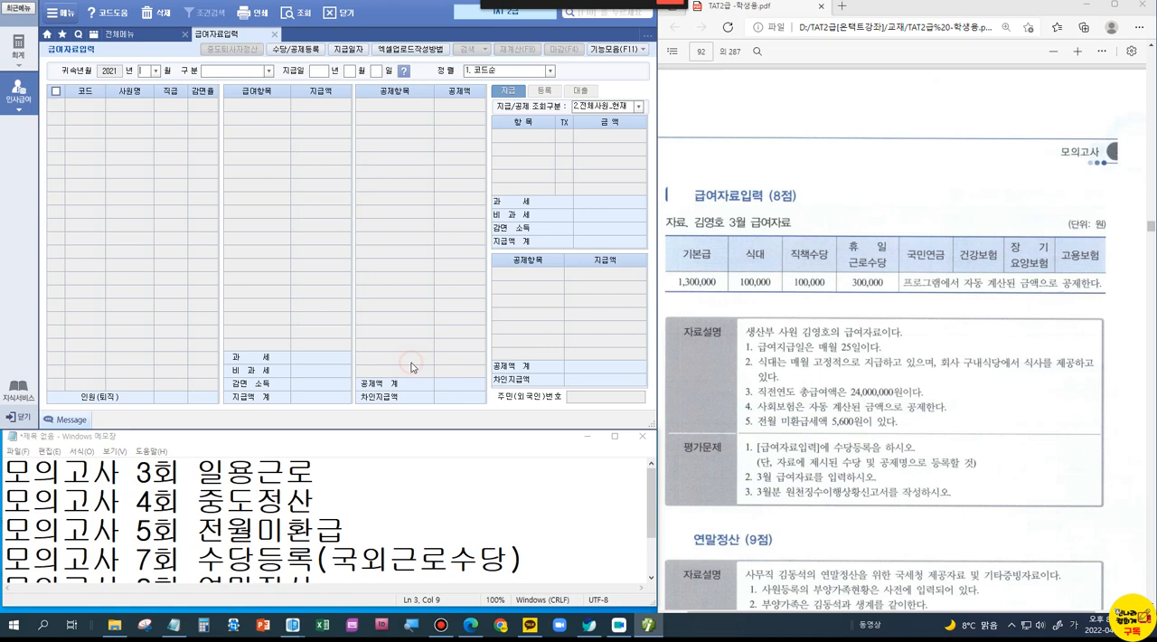
Step: Open 사원등록 and select the production employee named in the payroll problem
left_click(147, 40)
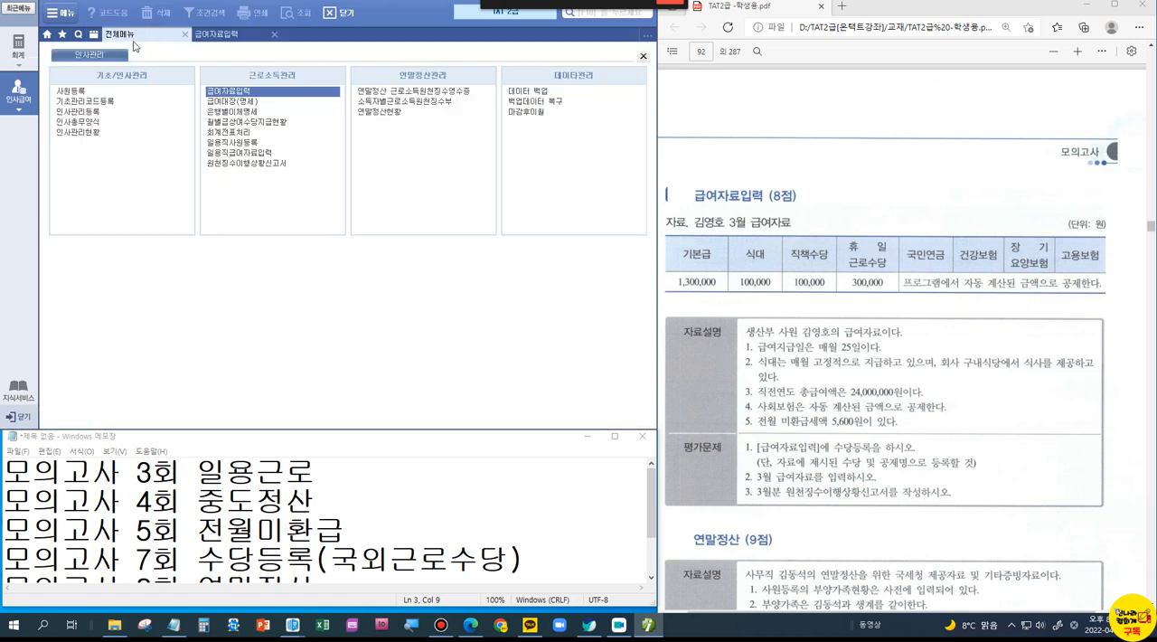
left_click(70, 91)
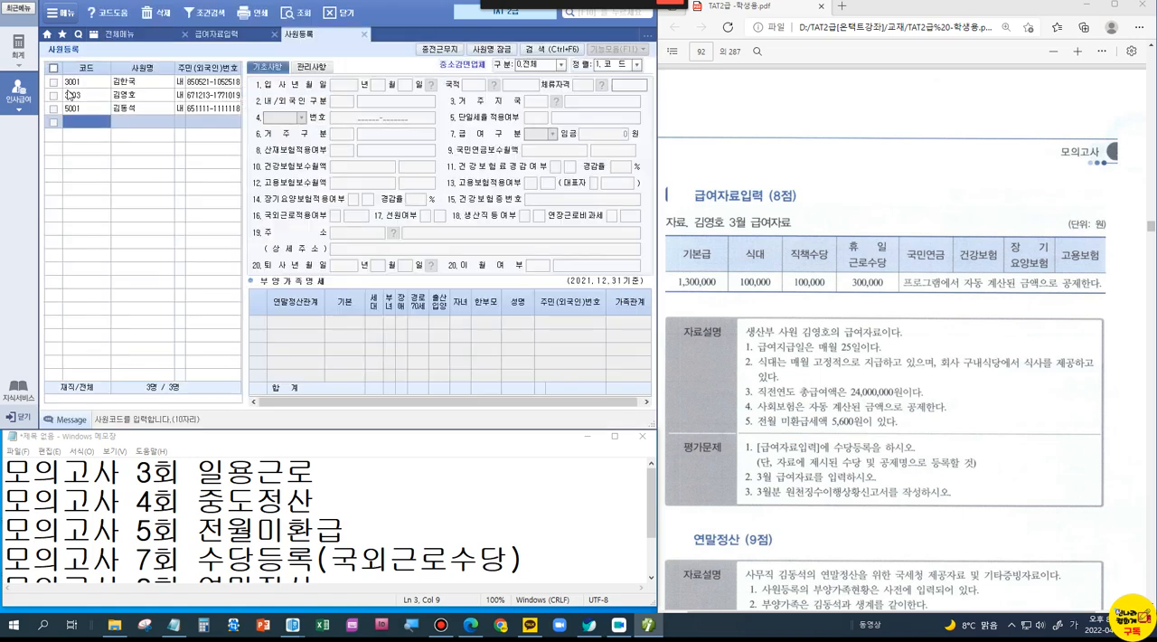
left_click(129, 95)
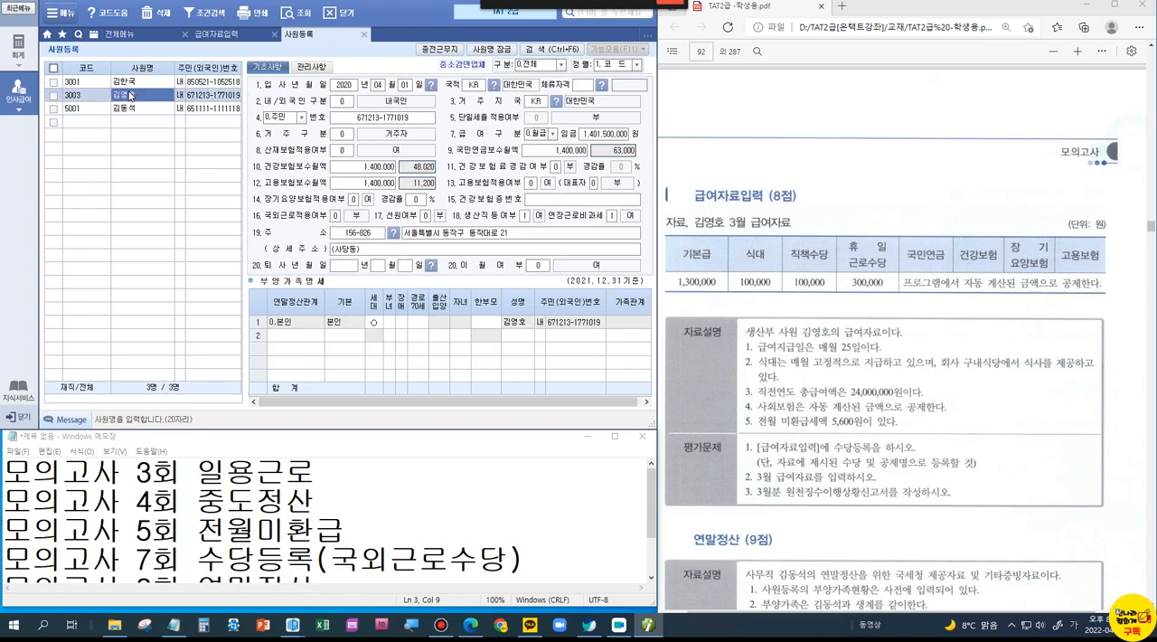
Step: Box 18.생산직등여부 and 연장근로비과세 in the employee record, check-mark both settings, and clear the markings
key("ctrl+1")
left_click(548, 231)
mouse_move(343, 182)
left_mouse_down()
mouse_move(446, 206)
mouse_move(769, 232)
left_mouse_up()
mouse_move(488, 159)
left_mouse_down()
mouse_move(502, 174)
mouse_move(534, 126)
left_mouse_up()
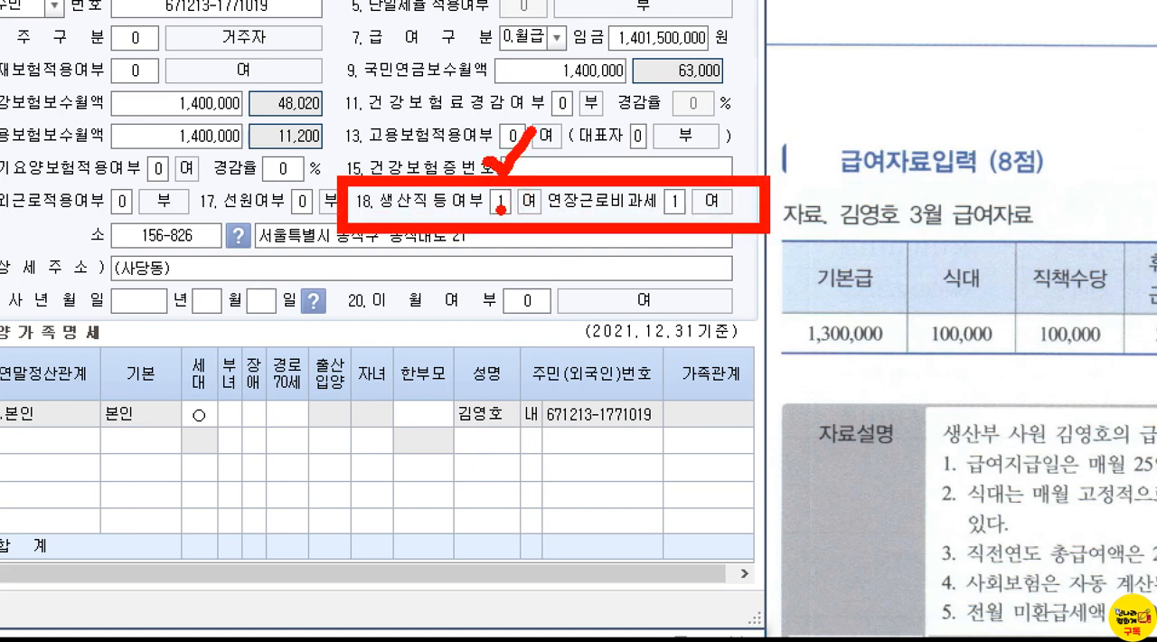
mouse_move(653, 156)
left_mouse_down()
mouse_move(674, 174)
mouse_move(693, 150)
left_mouse_up()
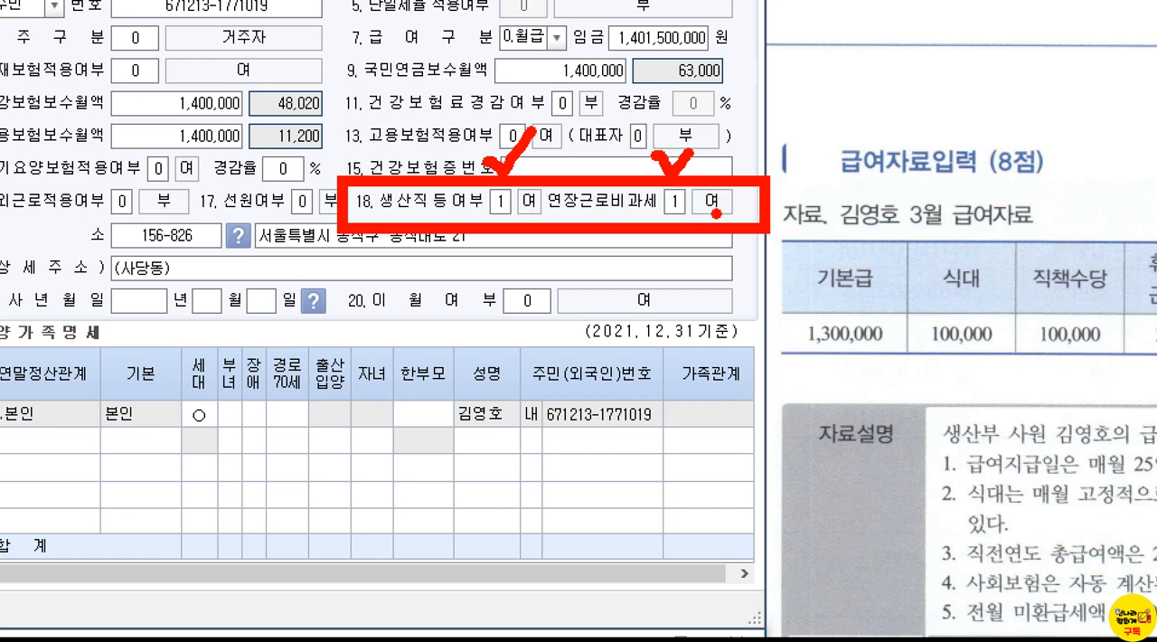
key("Escape")
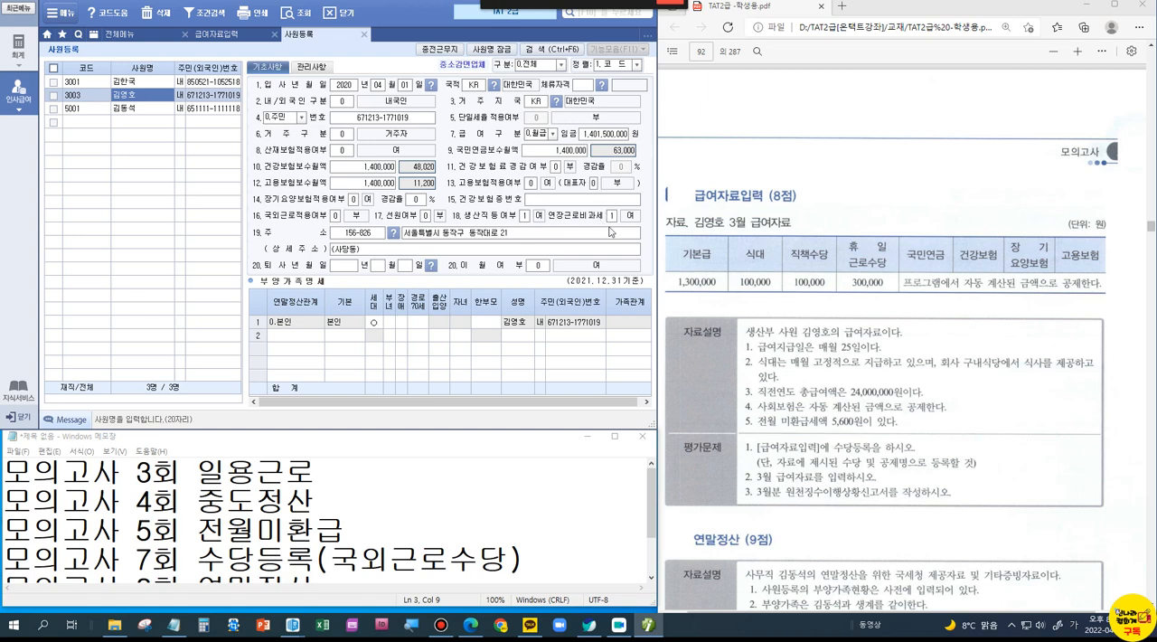
Step: Review the registered allowances from 급여자료입력, close 수당등록, and mark the 평가문제 section of the payroll problem
left_click(217, 36)
left_click(298, 49)
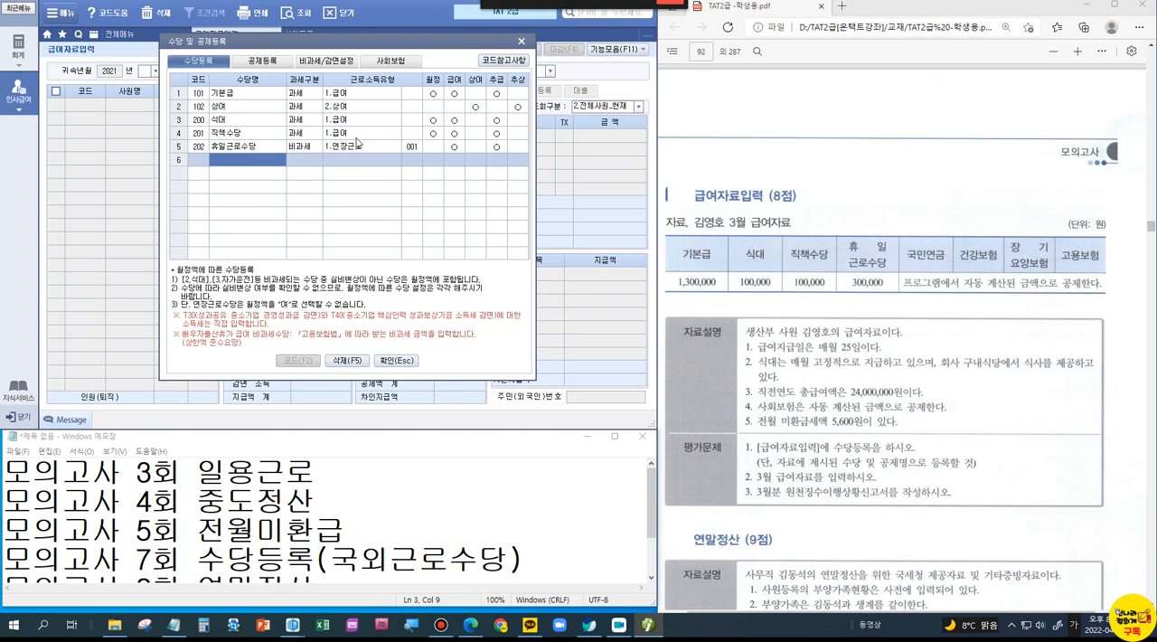
left_click(390, 359)
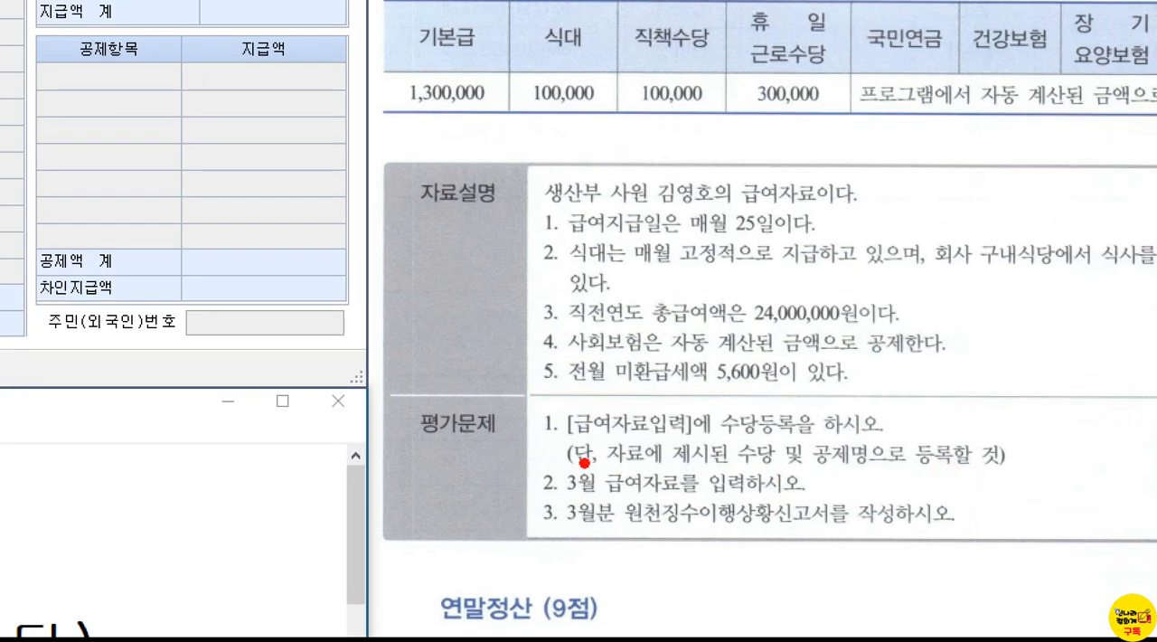
left_click_drag(511, 460, 528, 441)
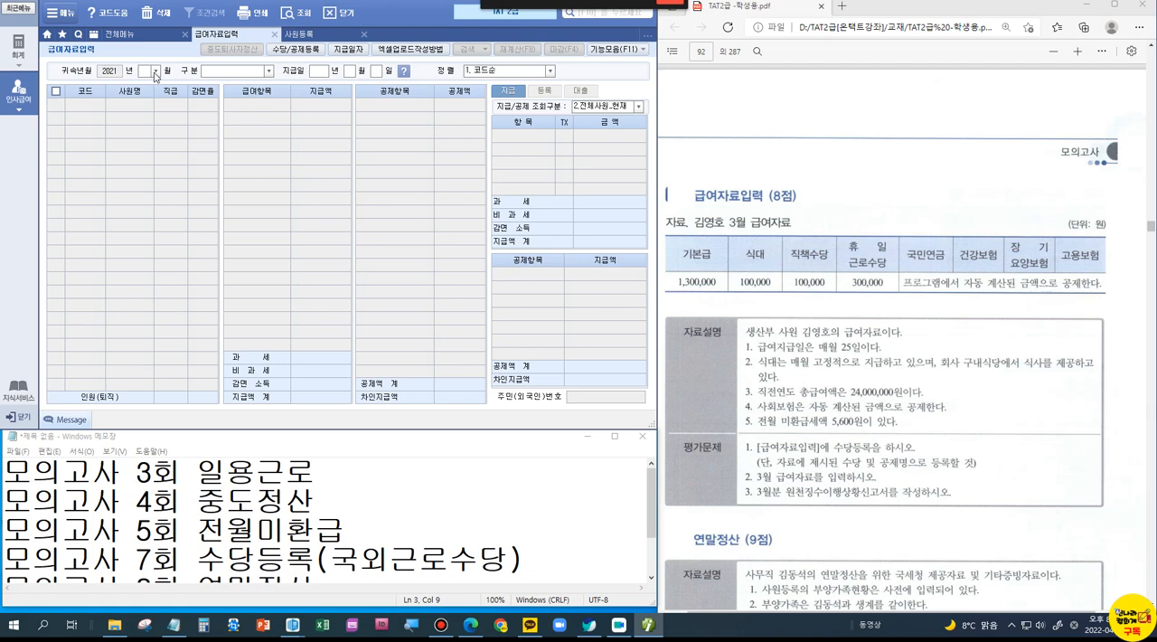
Step: Set the 급여자료입력 period to 2021년 03월, 구분 1.급여, with 지급일 2021년 03월 25일
key("Return")
type("2021")
key("Return")
type("03")
key("Return")
type("25")
key("Return")
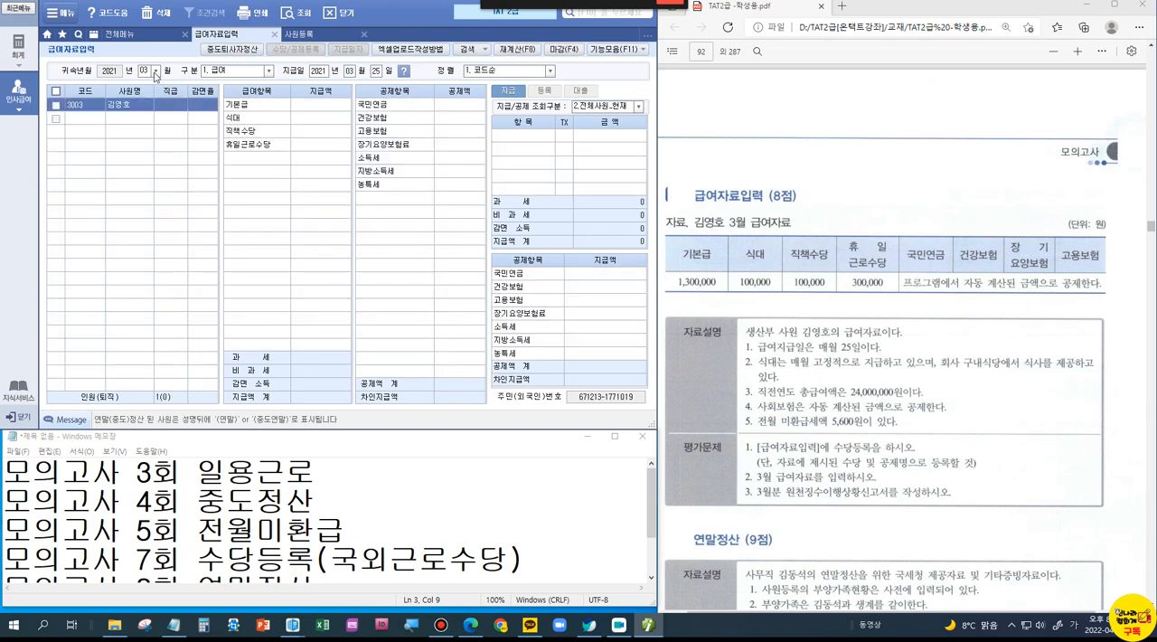
Step: Enter the employee's March pay: 기본급 1,300,000, 식대 100,000, 직책수당 100,000 and 휴일근로수당 300,000
key("Return")
type("1300")
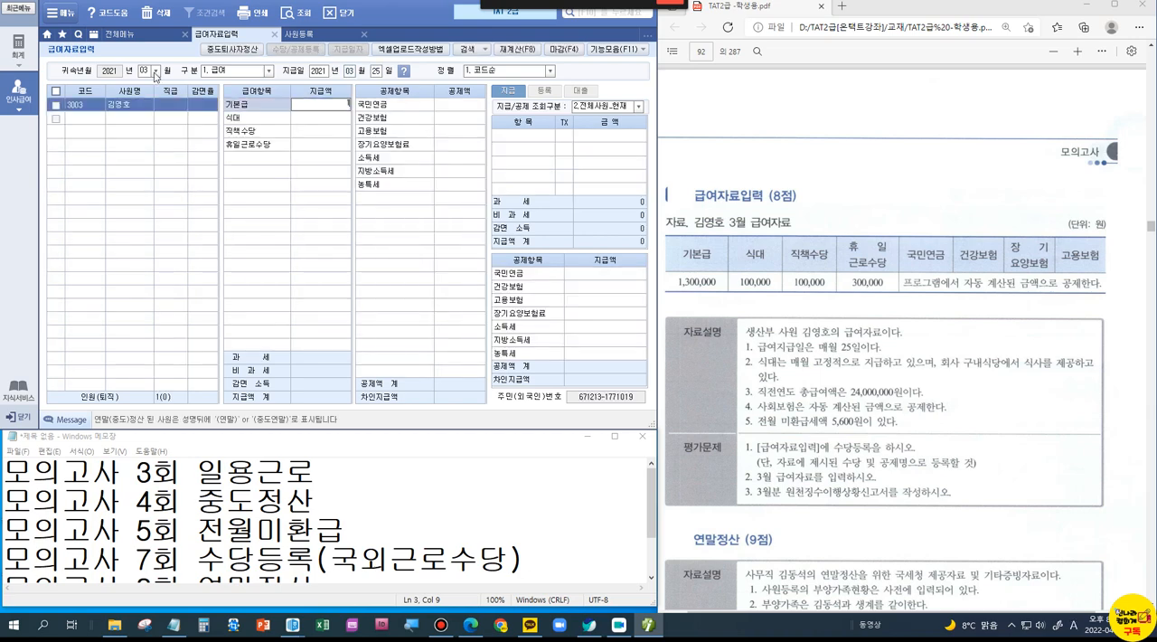
key("Return")
type("100")
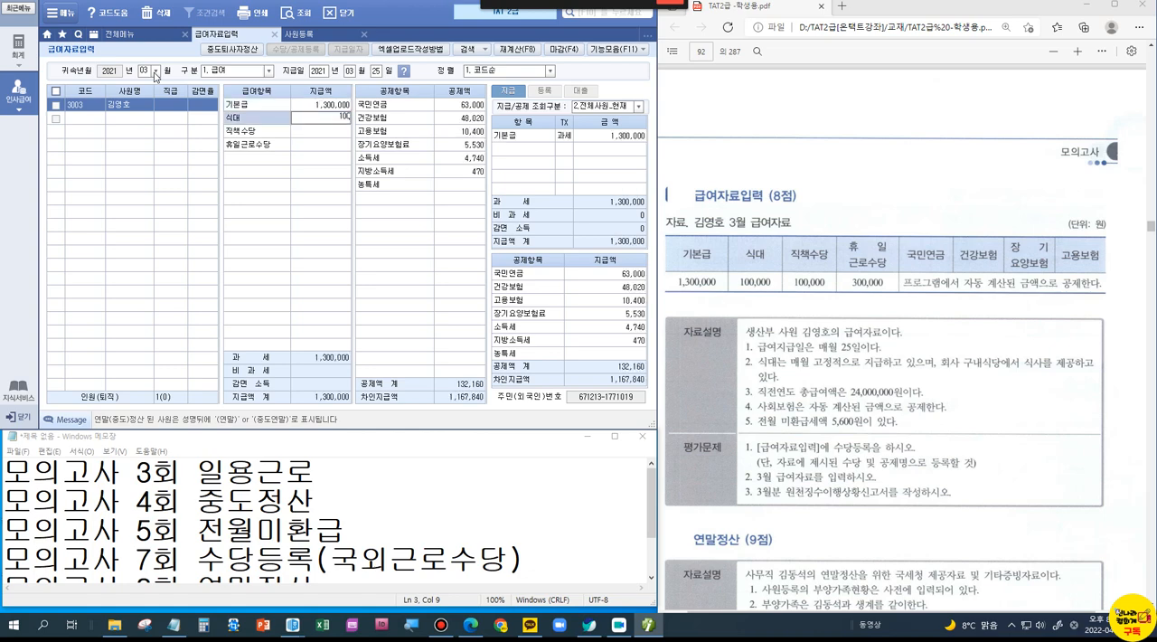
key("Return")
left_click(564, 154)
left_click(332, 135)
type("100")
key("Return")
type("300000")
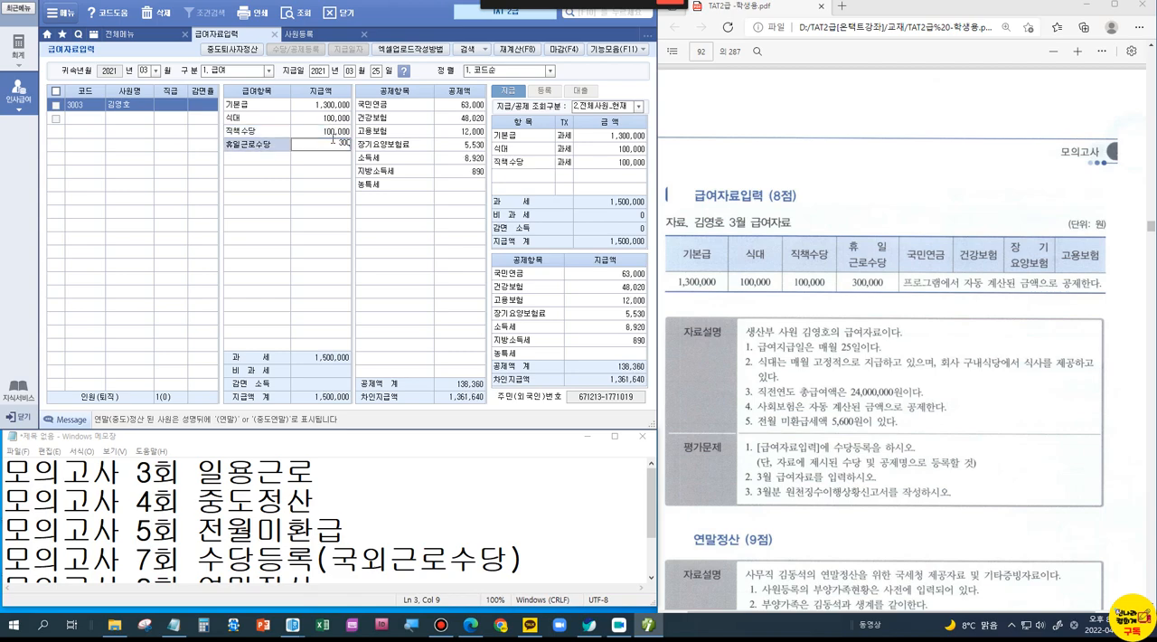
key("Return")
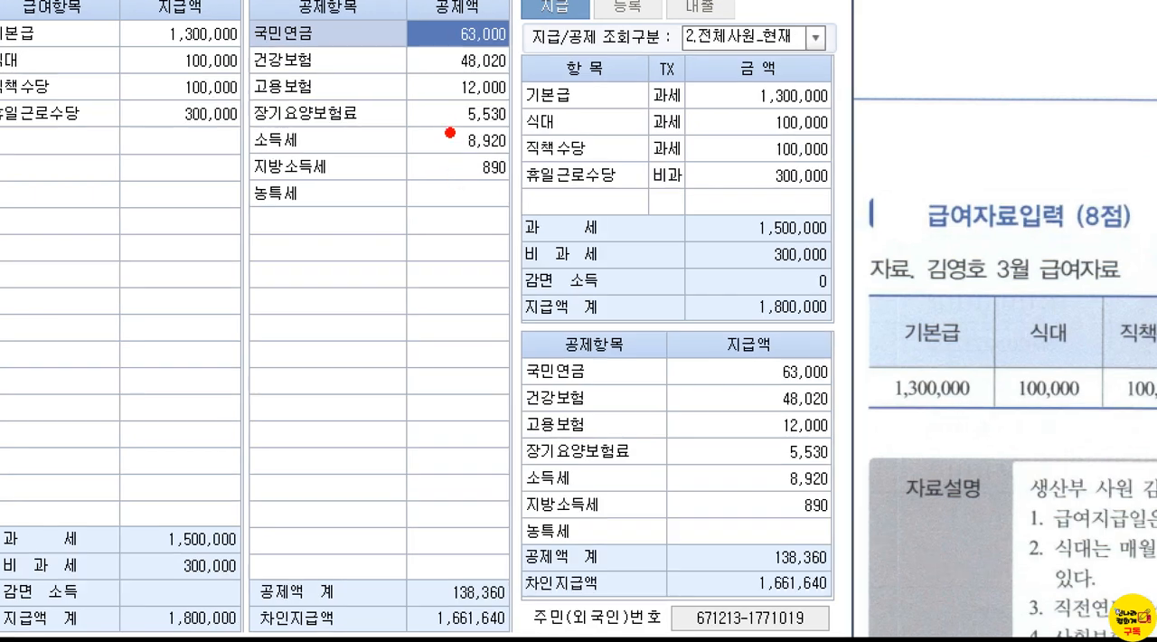
Step: Mark the automatically calculated 공제항목 amounts and close 급여자료입력
left_click_drag(447, 118, 533, 159)
left_click_drag(372, 94, 441, 89)
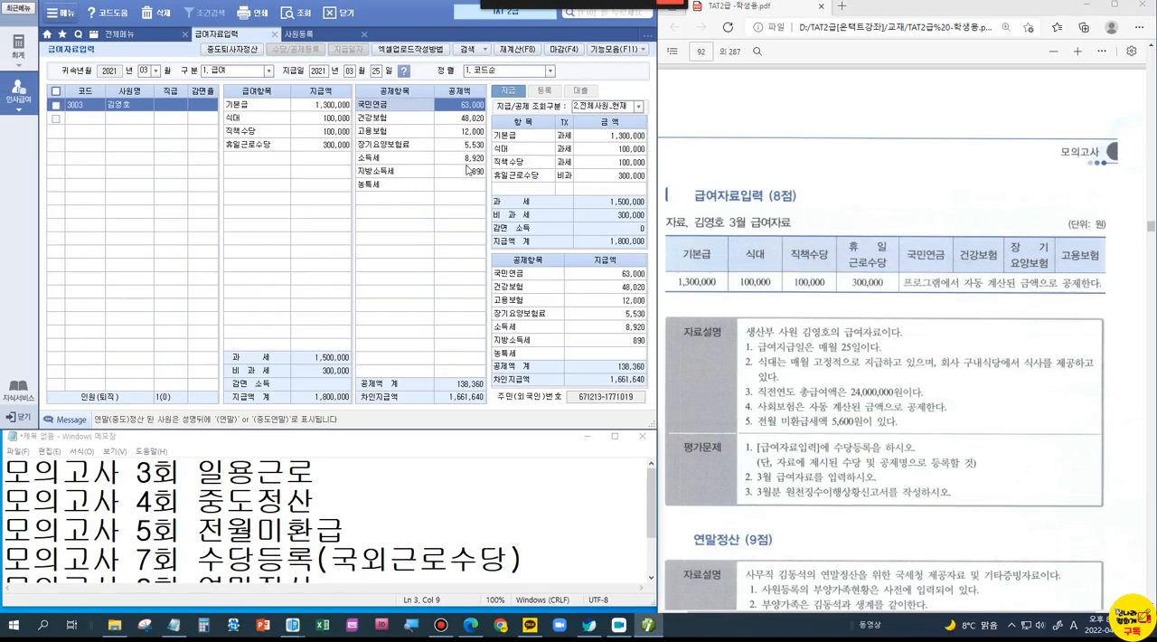
left_click(268, 38)
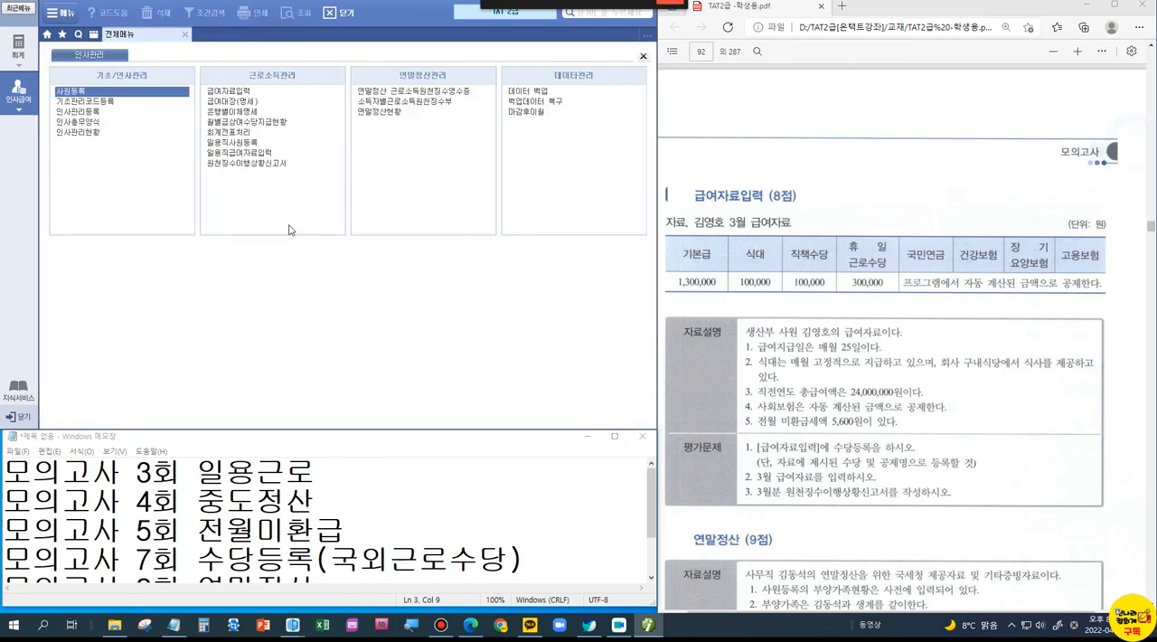
Step: Open 원천징수이행상황신고서 and load it with both 귀속기간 and 지급기간 set to 2021년 03월 through 2021년 03월
left_click(233, 163)
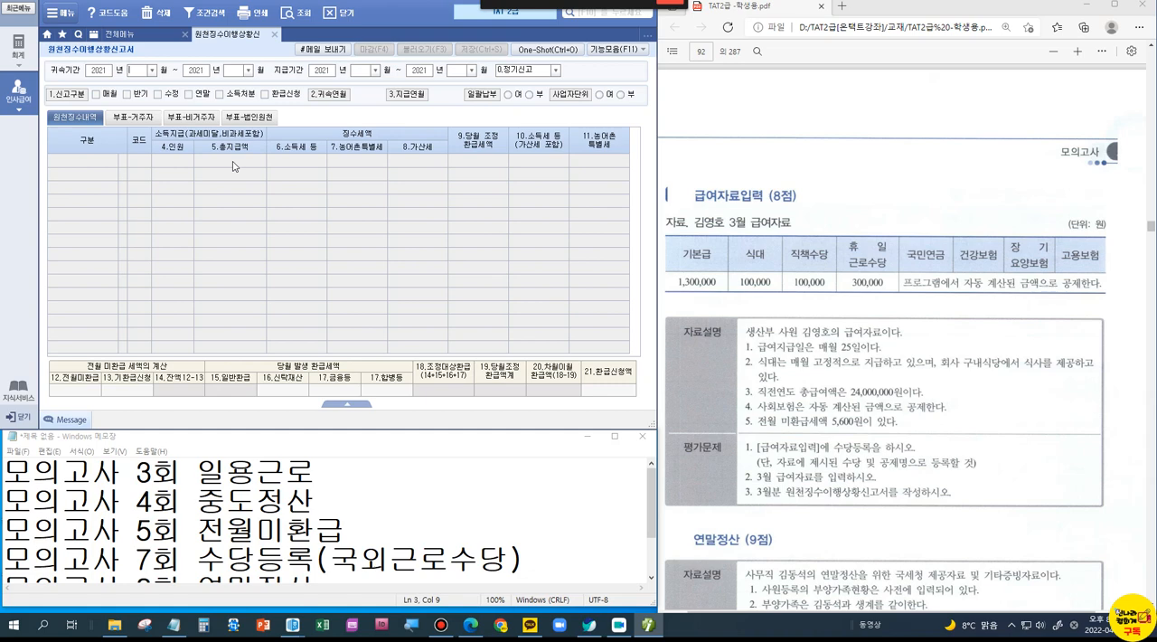
type("0303")
key("Return")
key("Return")
type("03")
key("Return")
key("Return")
type("03")
key("Return")
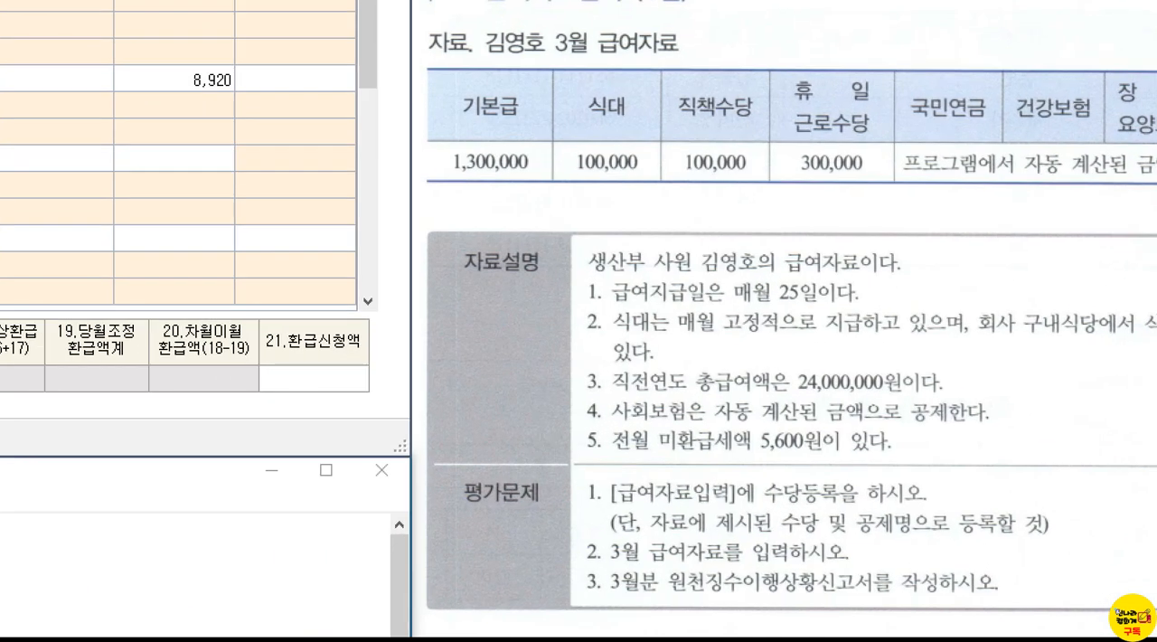
Step: Box the 전월 미환급세액 note in the problem and enter 5,600 in 12.전월미환급 of the withholding report
left_click_drag(589, 418, 888, 474)
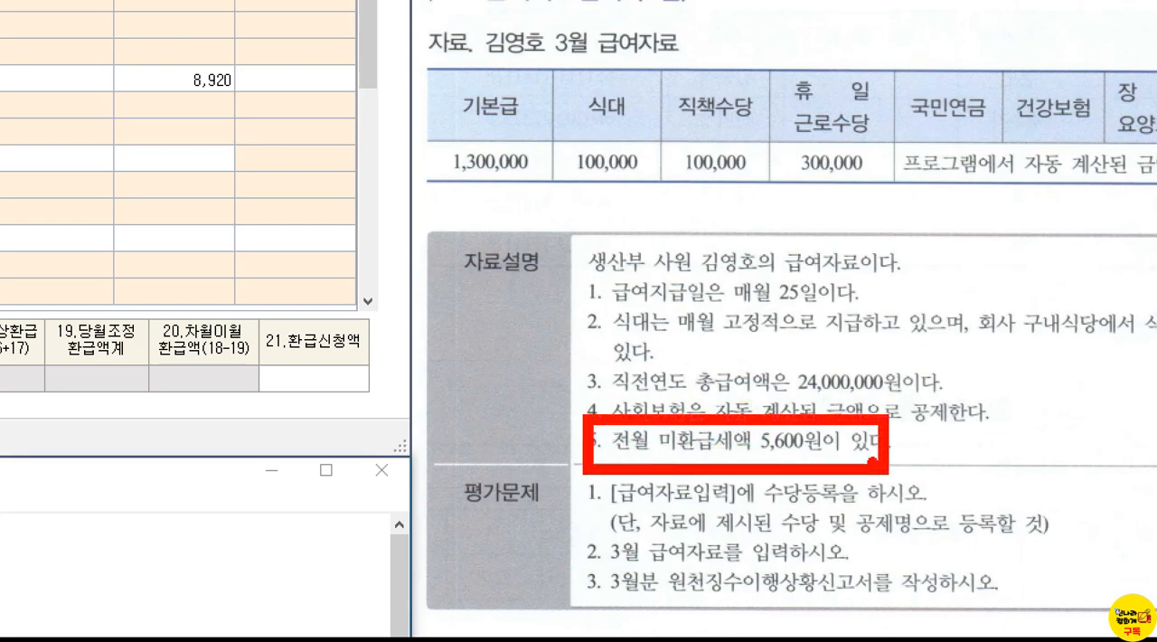
key("Escape")
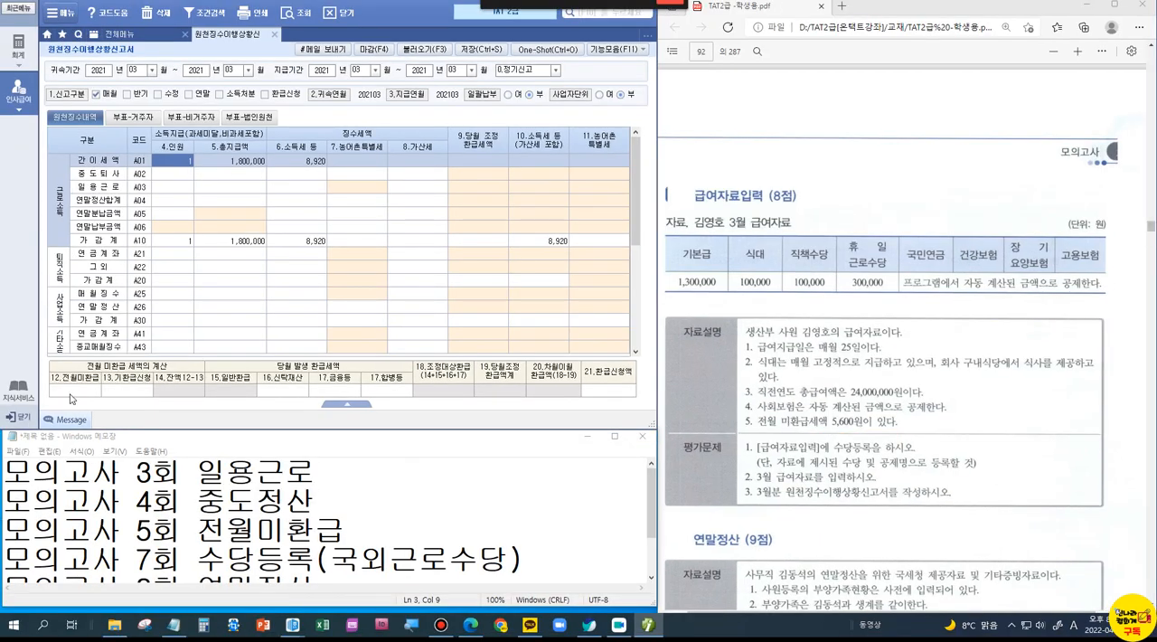
left_click(71, 393)
key("ctrl+1")
left_click(71, 395)
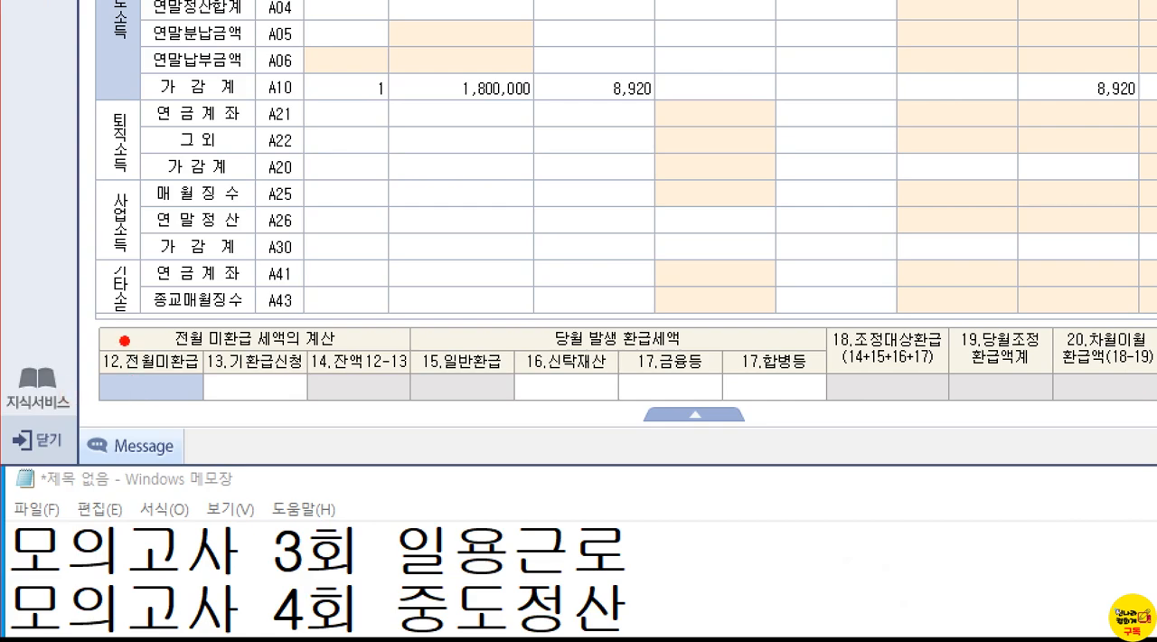
left_click_drag(93, 327, 204, 409)
key("Escape")
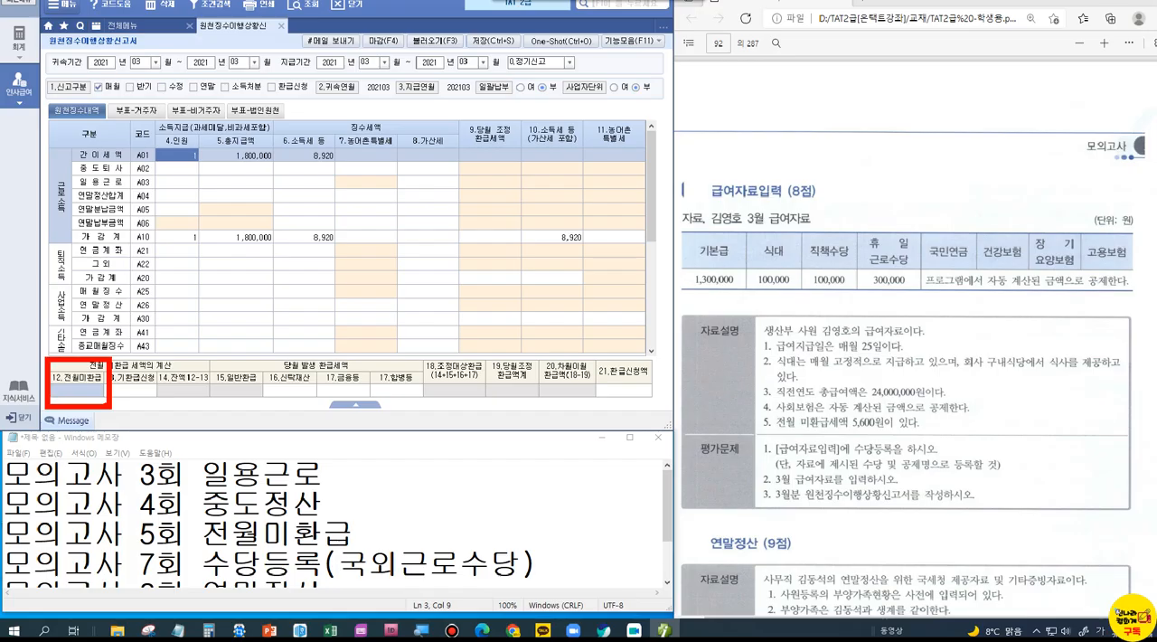
type("5,600")
key("Return")
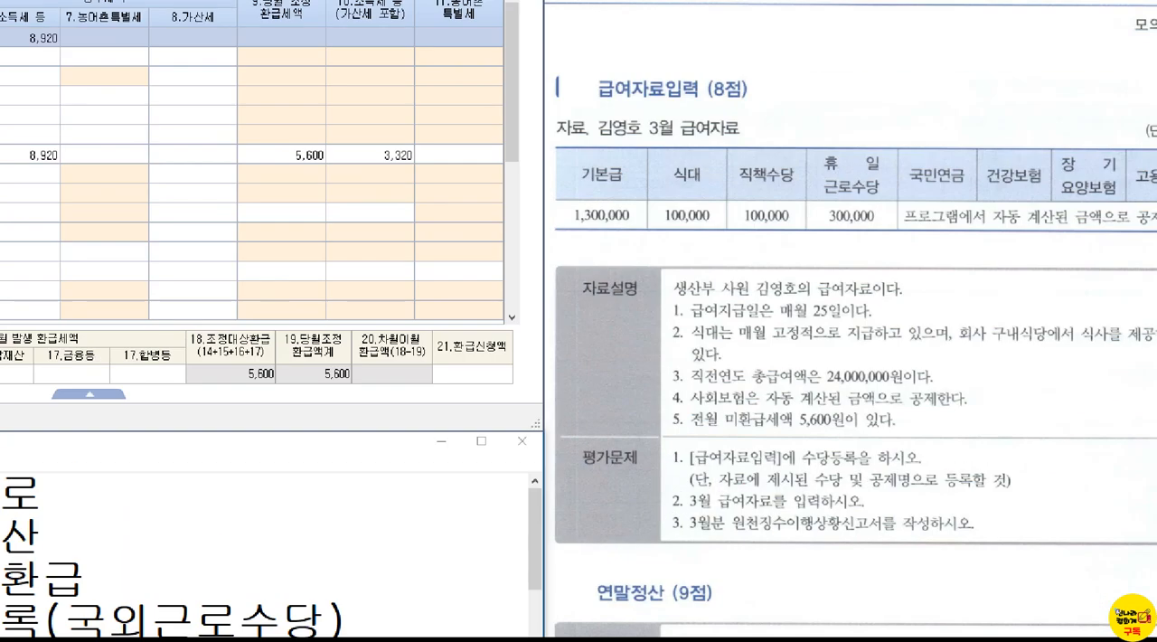
Step: Sketch a parenthesised question mark beside the 전월 미환급세액 note, underline its amount, clear the markings, and reselect 12.전월미환급
left_click(905, 417)
left_click_drag(911, 407, 898, 437)
left_click_drag(1071, 388, 1128, 479)
mouse_move(1019, 407)
left_mouse_down()
mouse_move(1031, 449)
mouse_move(1045, 437)
left_mouse_up()
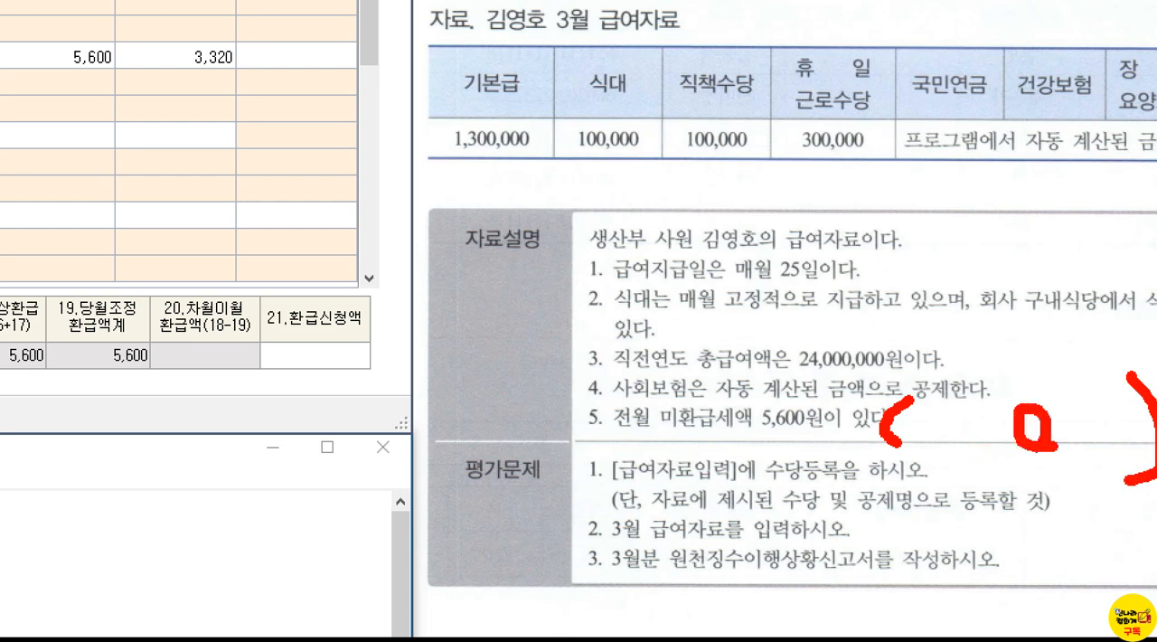
left_click_drag(983, 398, 976, 418)
left_click(971, 452)
left_click_drag(756, 441, 809, 437)
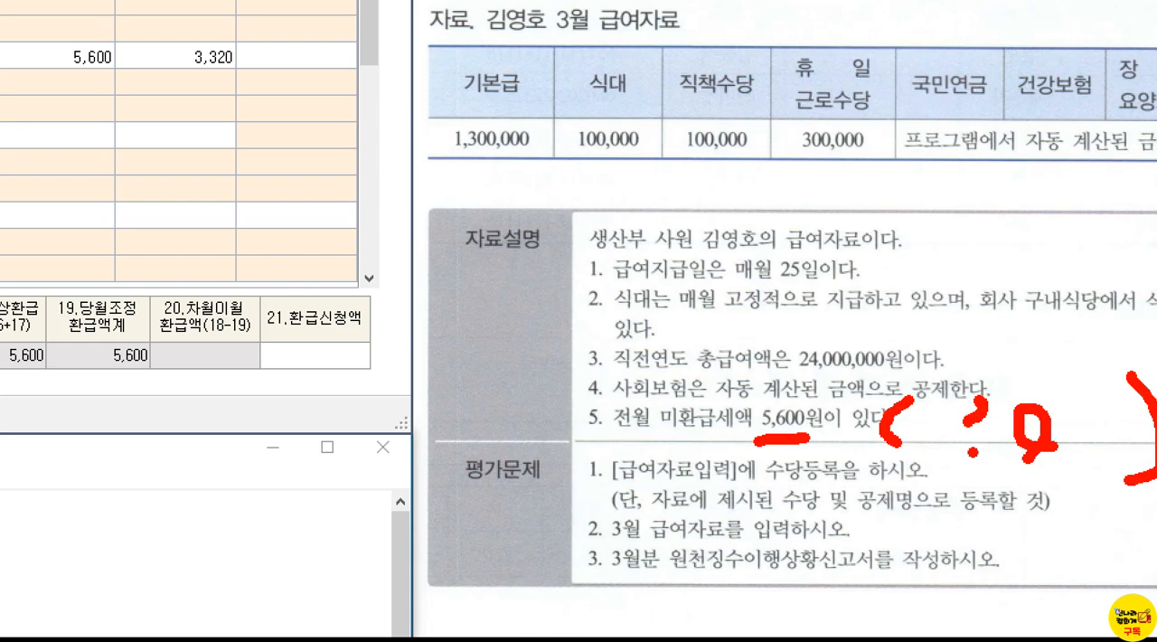
key("Escape")
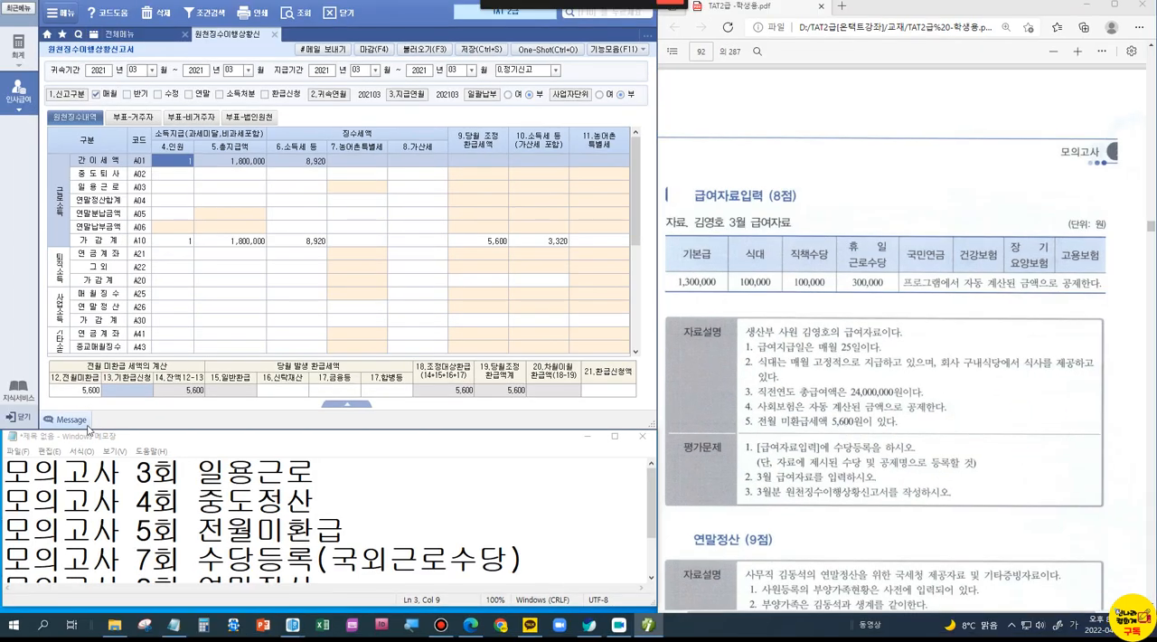
left_click(83, 394)
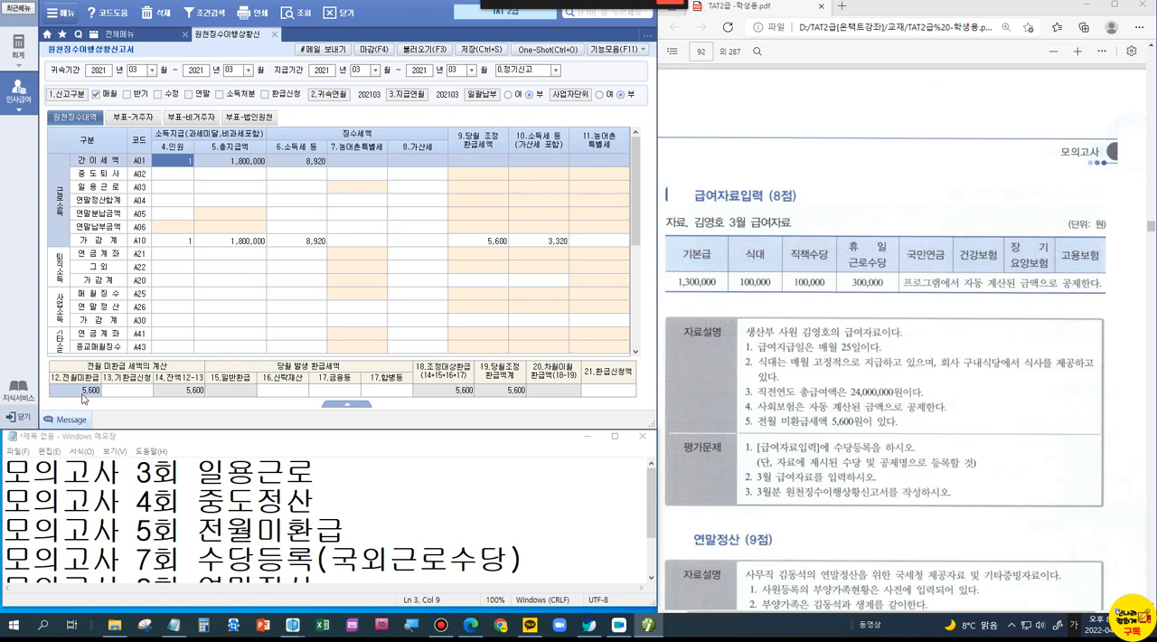
Step: In note 3 of the 연말정산 problem, box 부동산임대소득금액 20,000,000원 and underline 의료비 and the family member's name
scroll(801, 432, "down", 5)
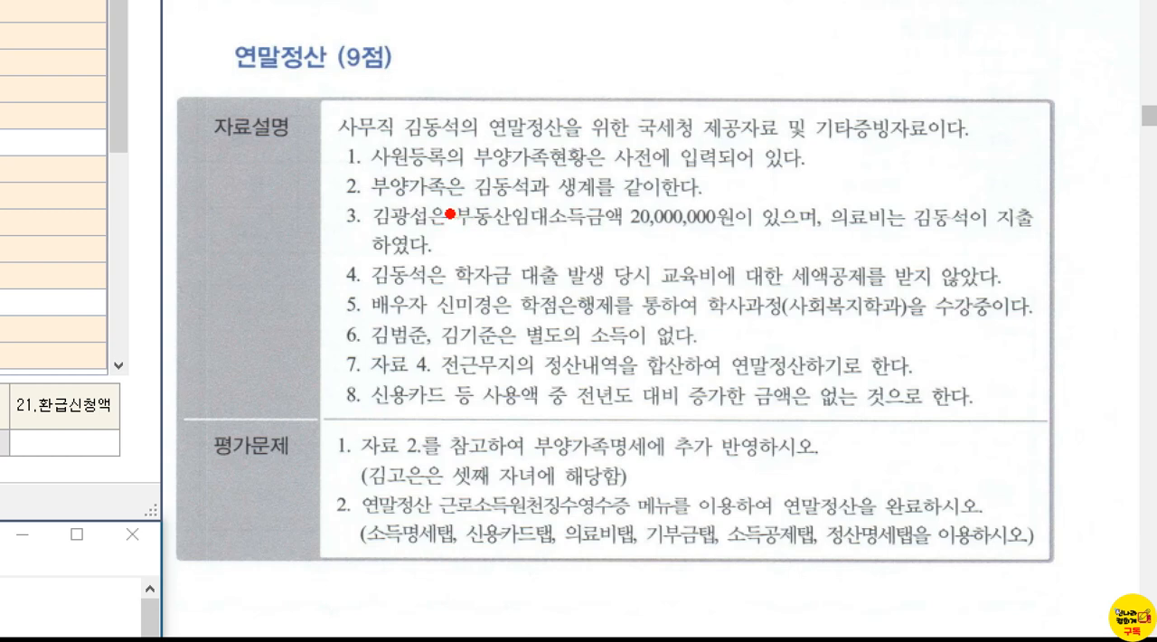
mouse_move(403, 119)
left_mouse_down()
mouse_move(278, 187)
mouse_move(314, 227)
left_mouse_up()
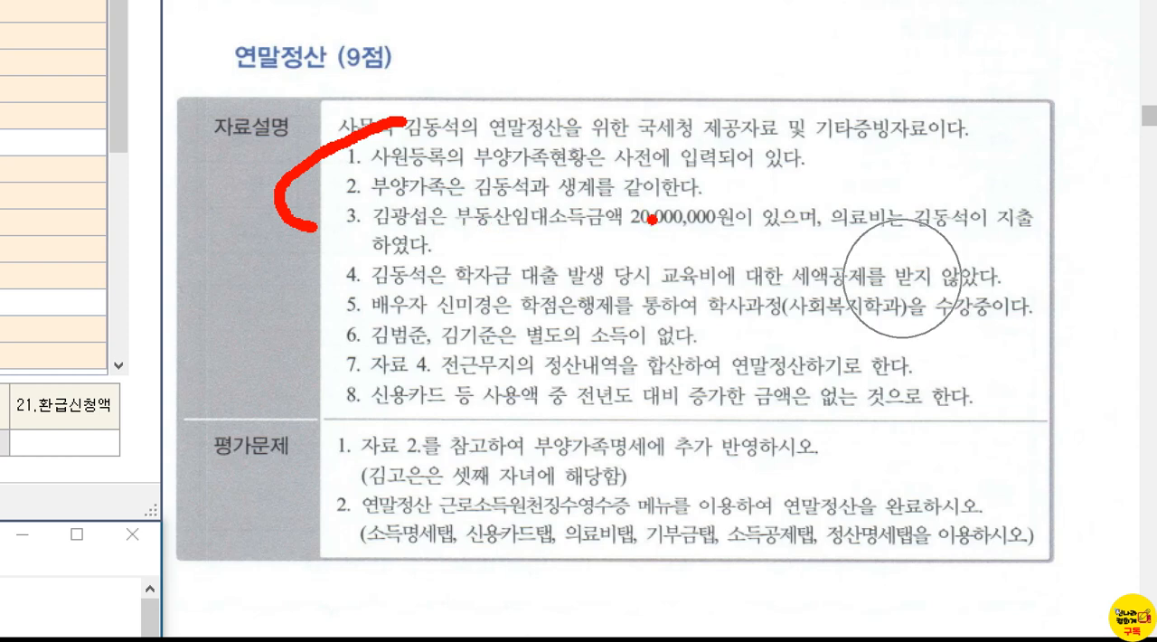
left_click_drag(449, 192, 832, 242)
mouse_move(583, 163)
left_mouse_down()
mouse_move(624, 183)
mouse_move(637, 161)
left_mouse_up()
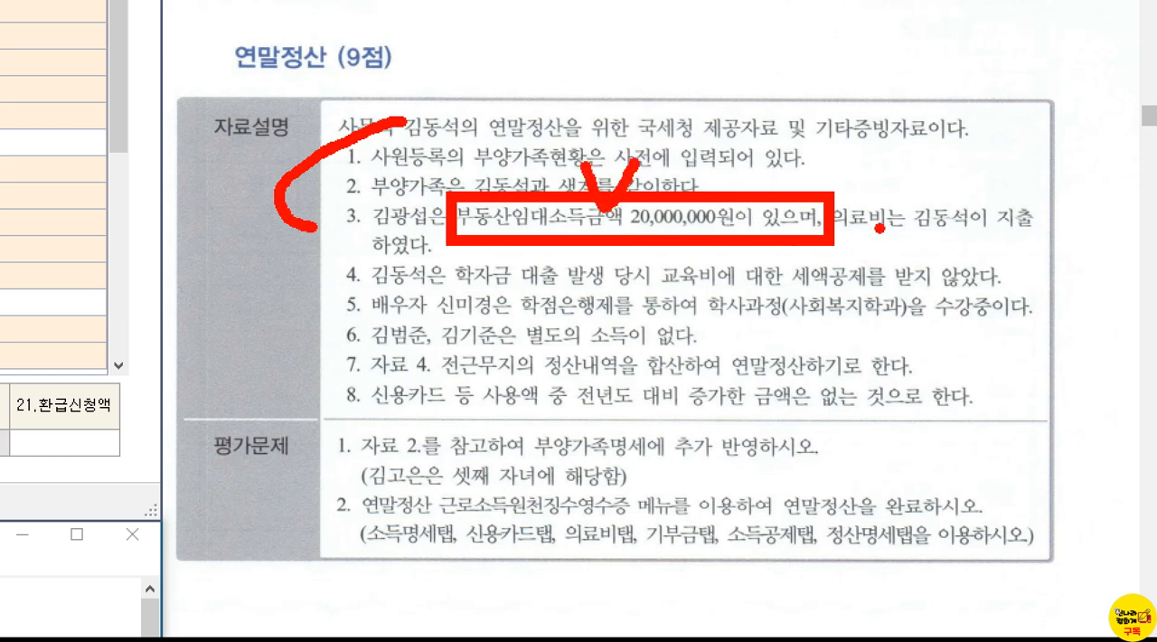
left_click_drag(855, 232, 906, 233)
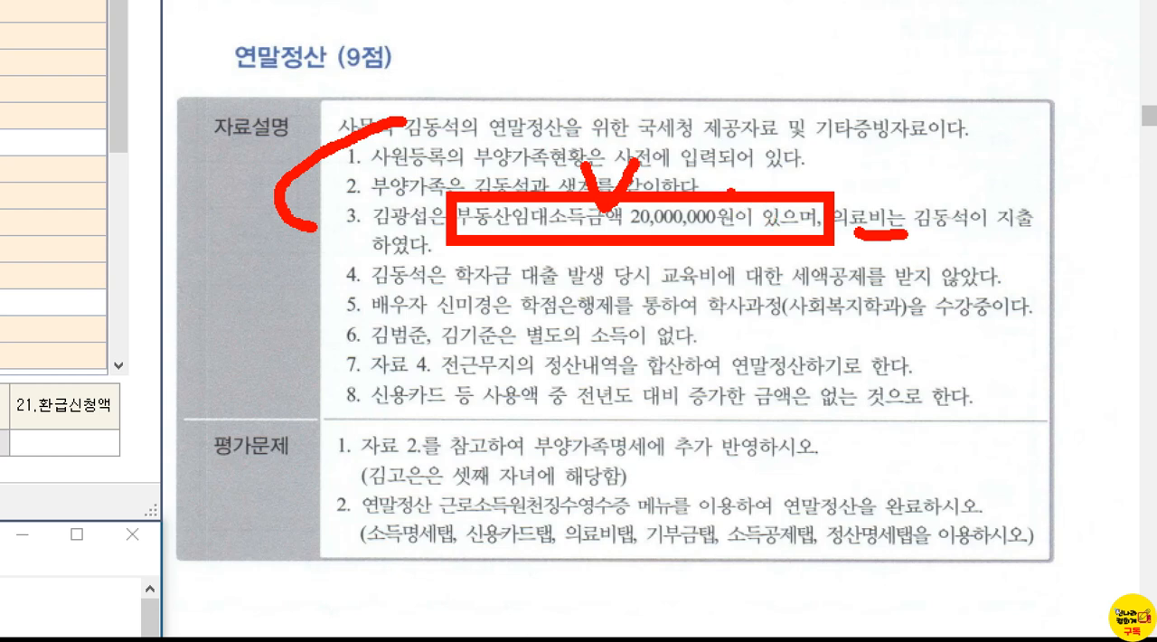
left_click_drag(371, 232, 413, 230)
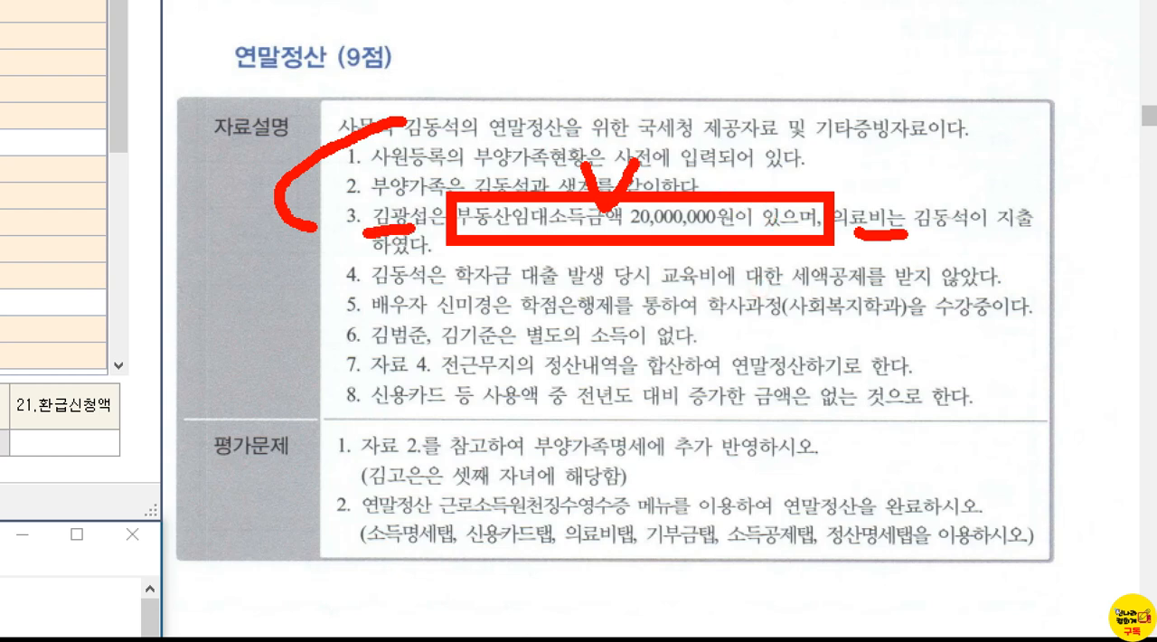
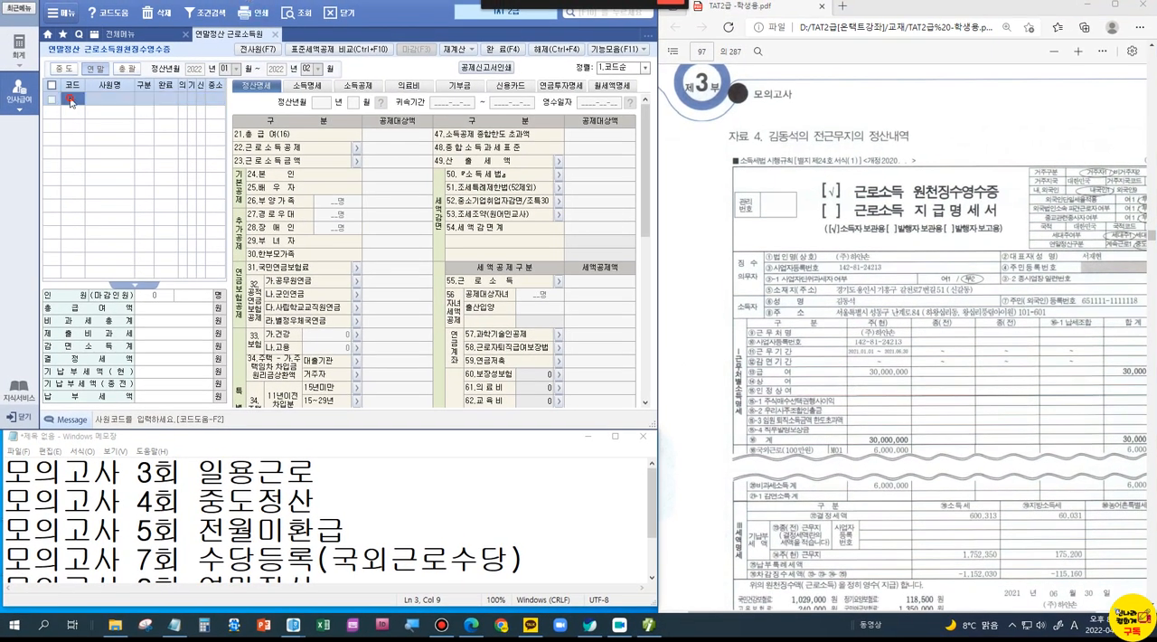
Step: Load employee 5001 into 연말정산 근로소득원천징수영수증 and display the employee's 소득명세
double_click(71, 101)
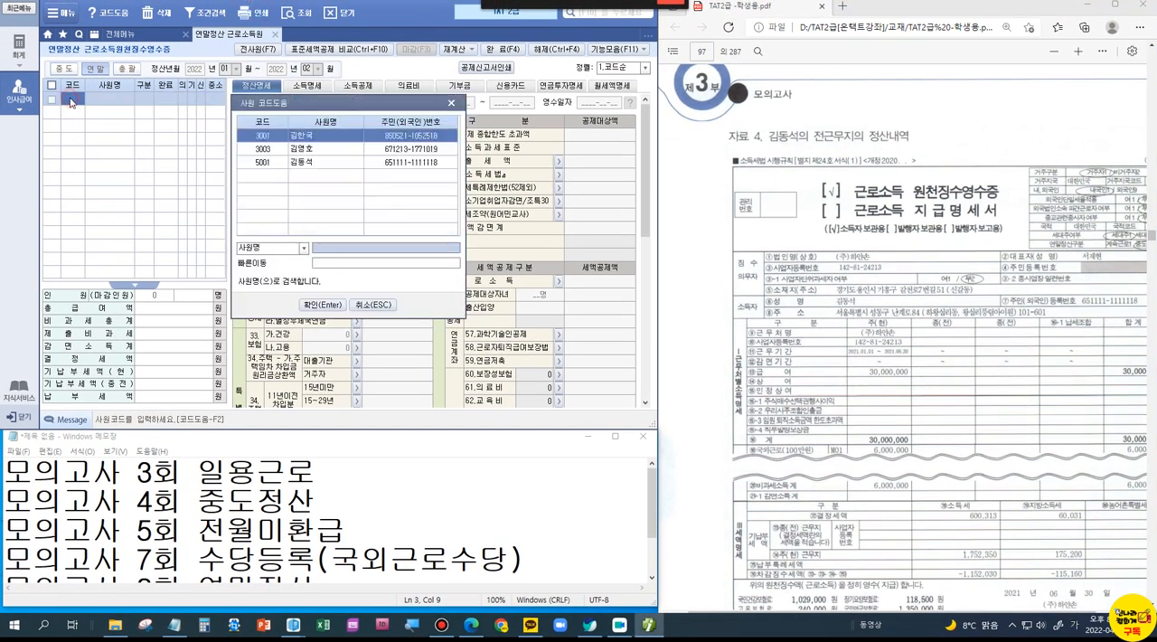
double_click(306, 166)
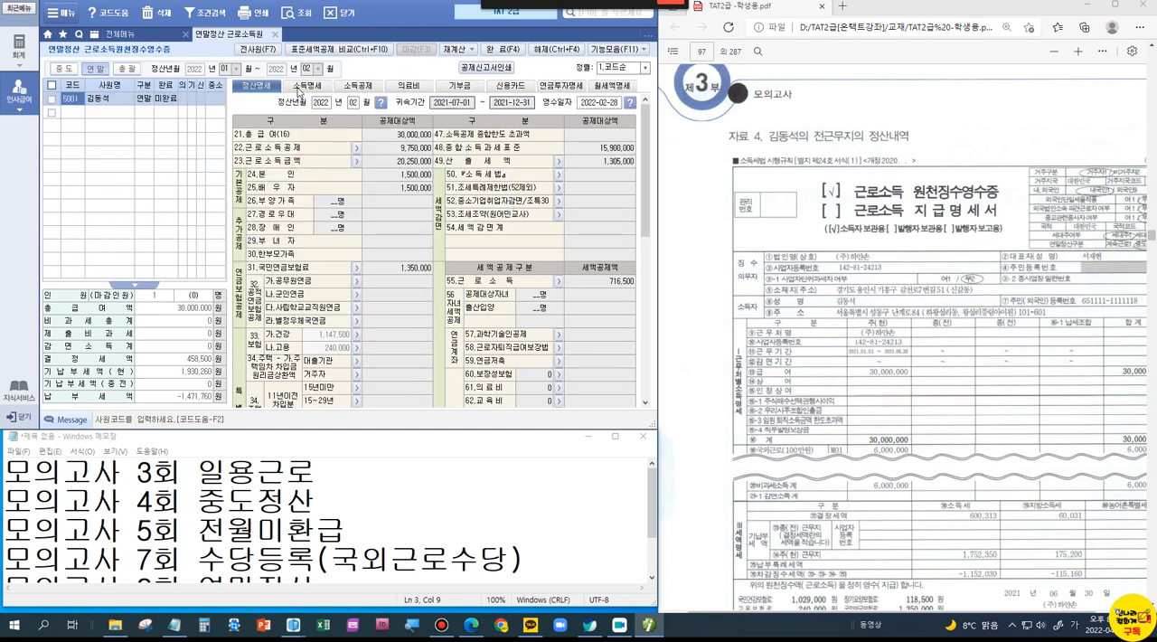
left_click(301, 87)
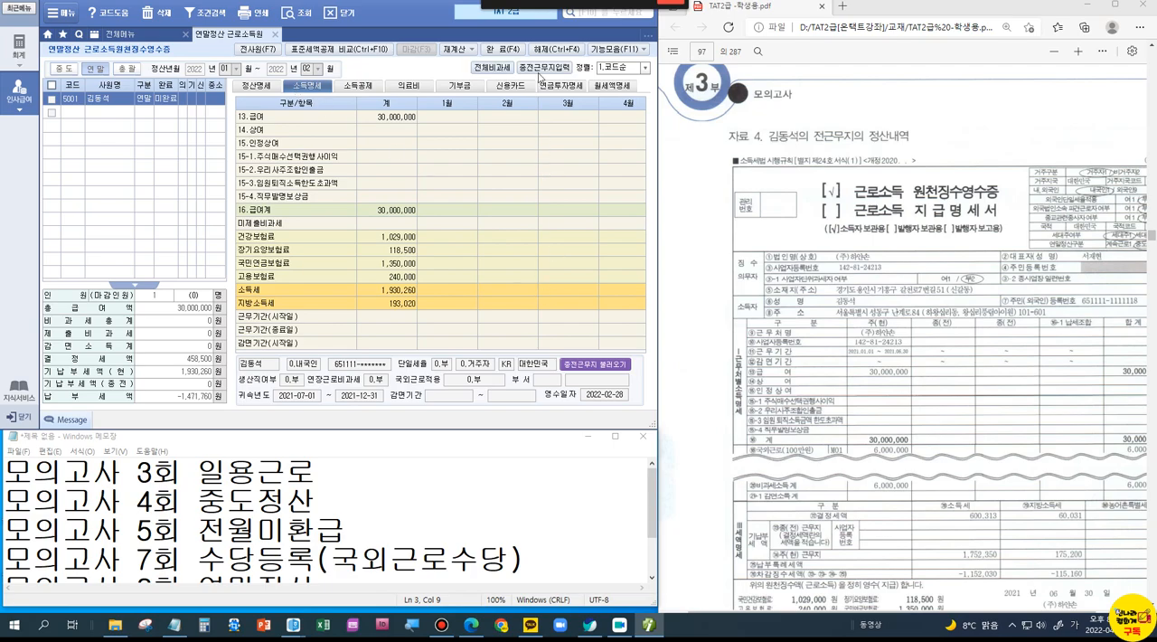
Step: Mark 종전근무지입력 on screen, clear the marking, and open the previous-workplace column in 소득명세
key("ctrl+1")
left_click(550, 75)
left_click_drag(486, 40, 525, 26)
key("Escape")
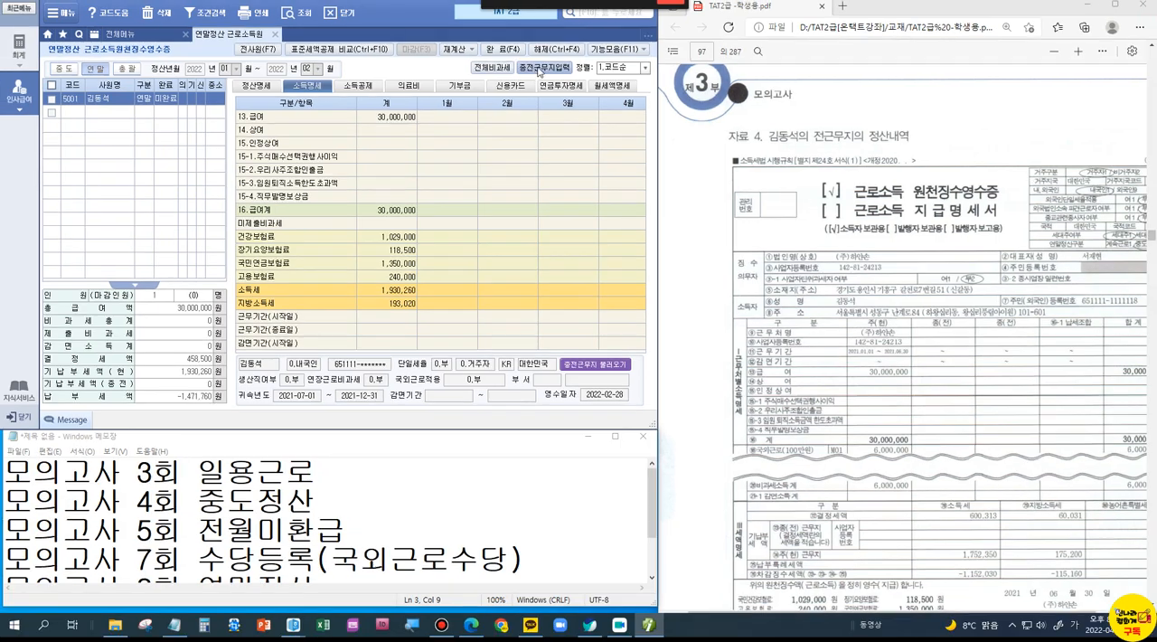
left_click(539, 68)
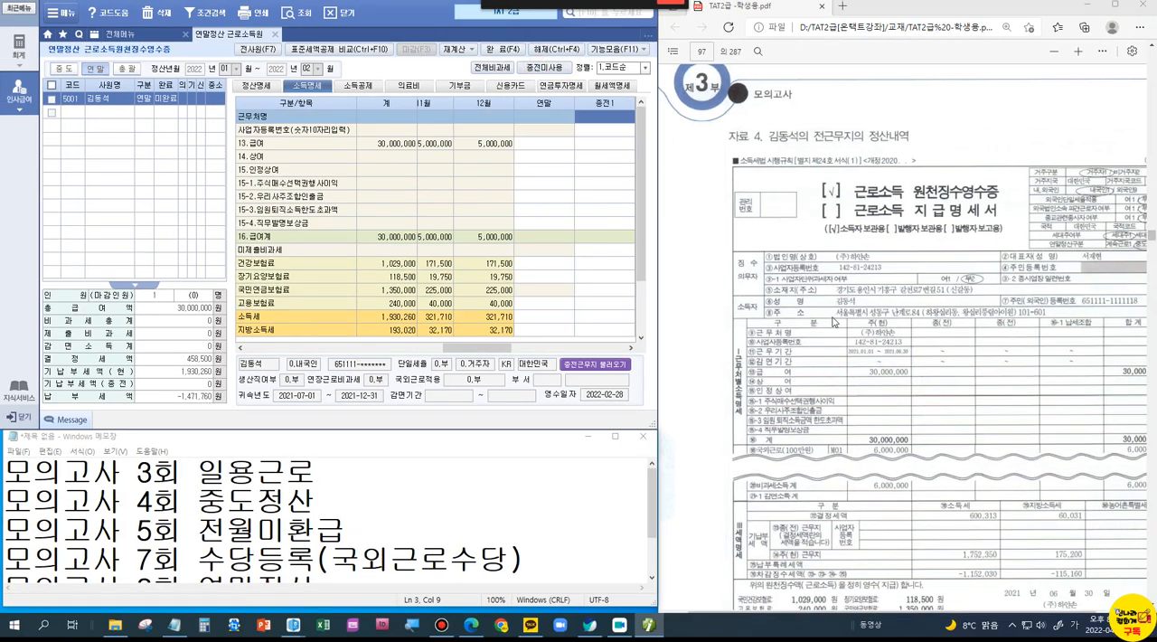
Step: In column 종전1, enter 근무처명 (주)하얀손, its business registration number from the certificate, and 13.급여 30,000,000
scroll(827, 274, "up", 4)
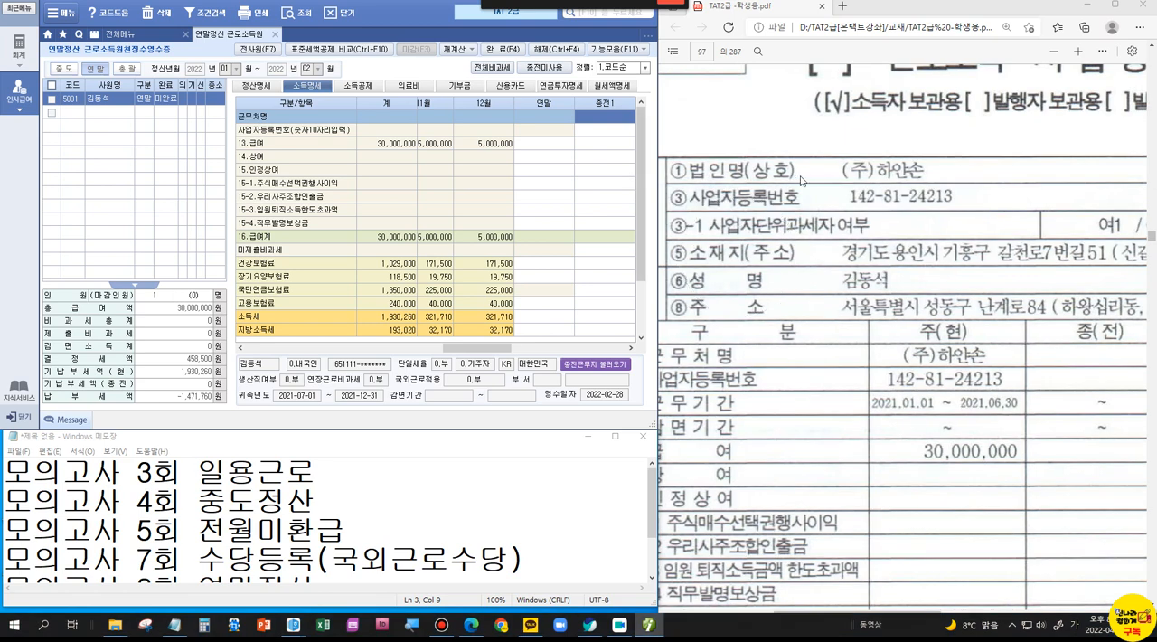
left_click(613, 119)
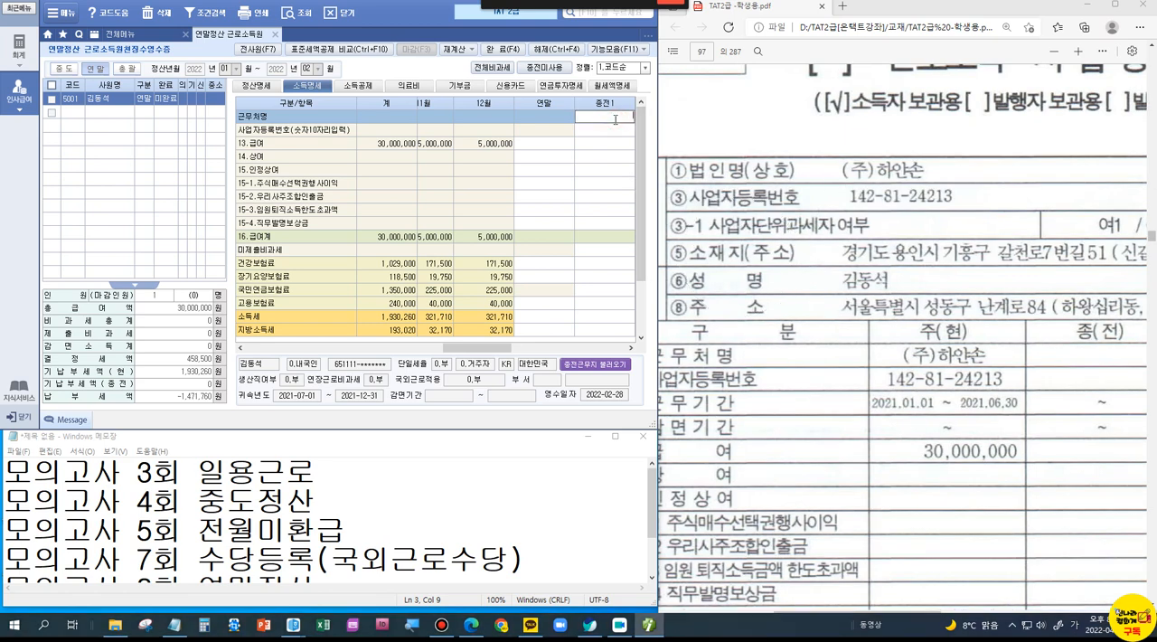
type("(주)하얀손")
key("Return")
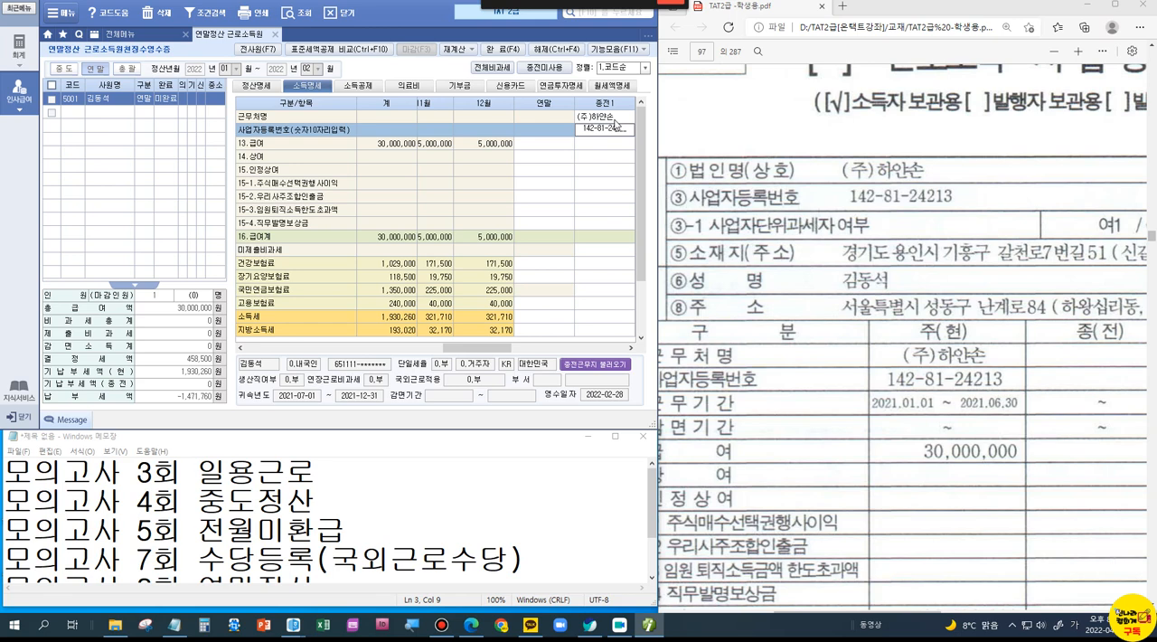
key("Return")
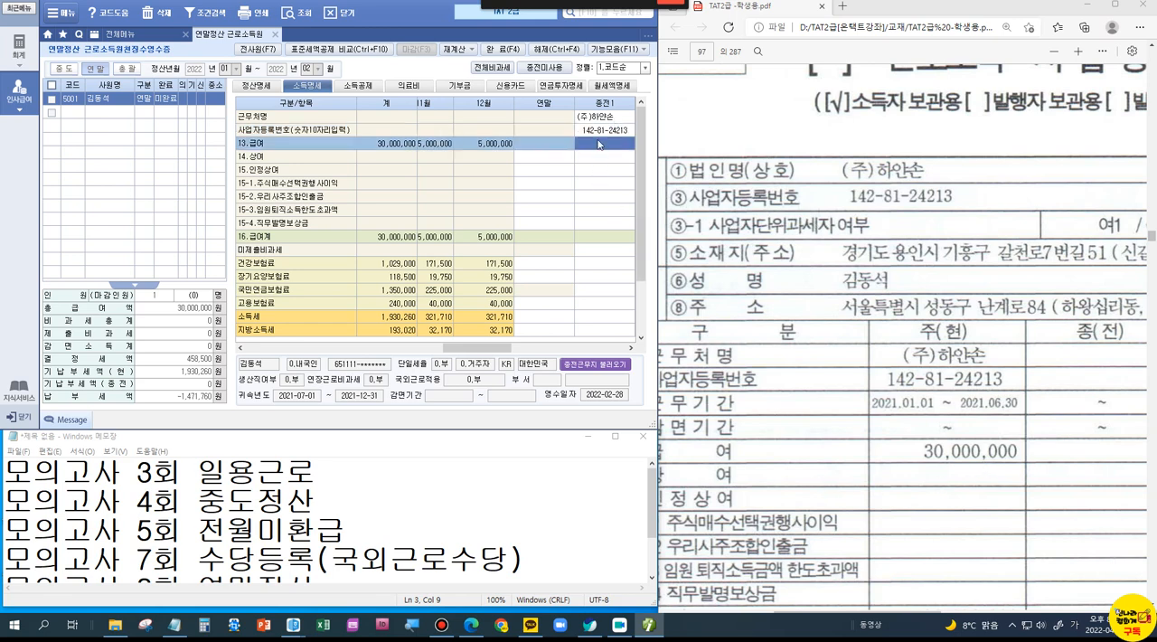
type("300000,000")
key("Return")
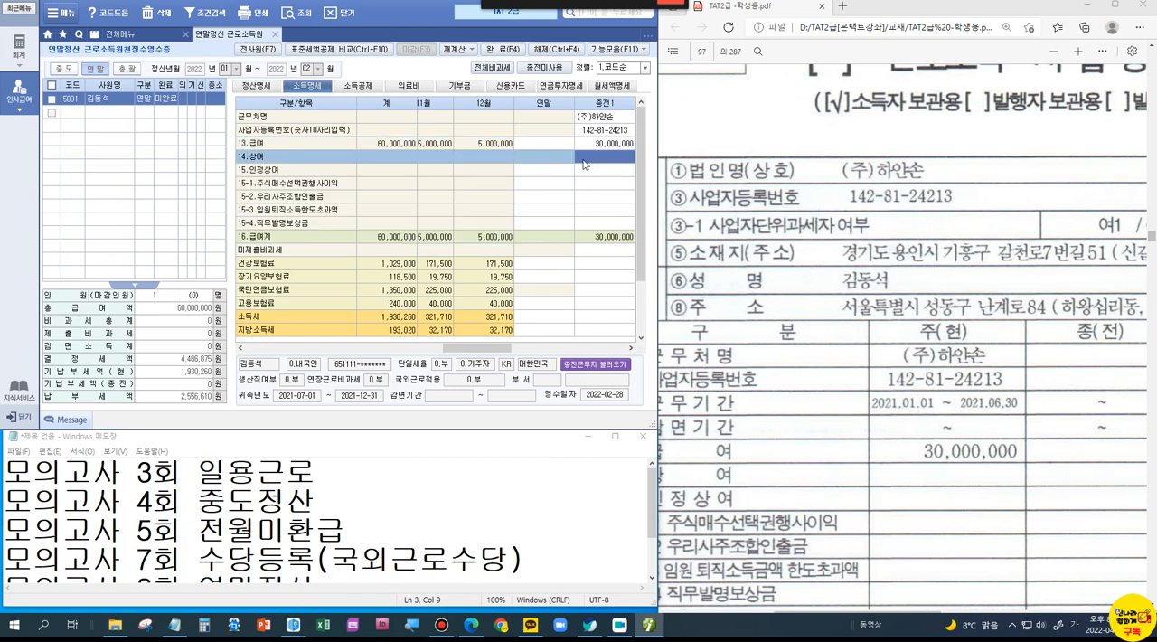
Step: Check the certificate's 국외근로 and 비과세소득 entries and expand 소득명세 to list all non-taxable income items
scroll(856, 403, "down", 5)
scroll(856, 408, "down", 2)
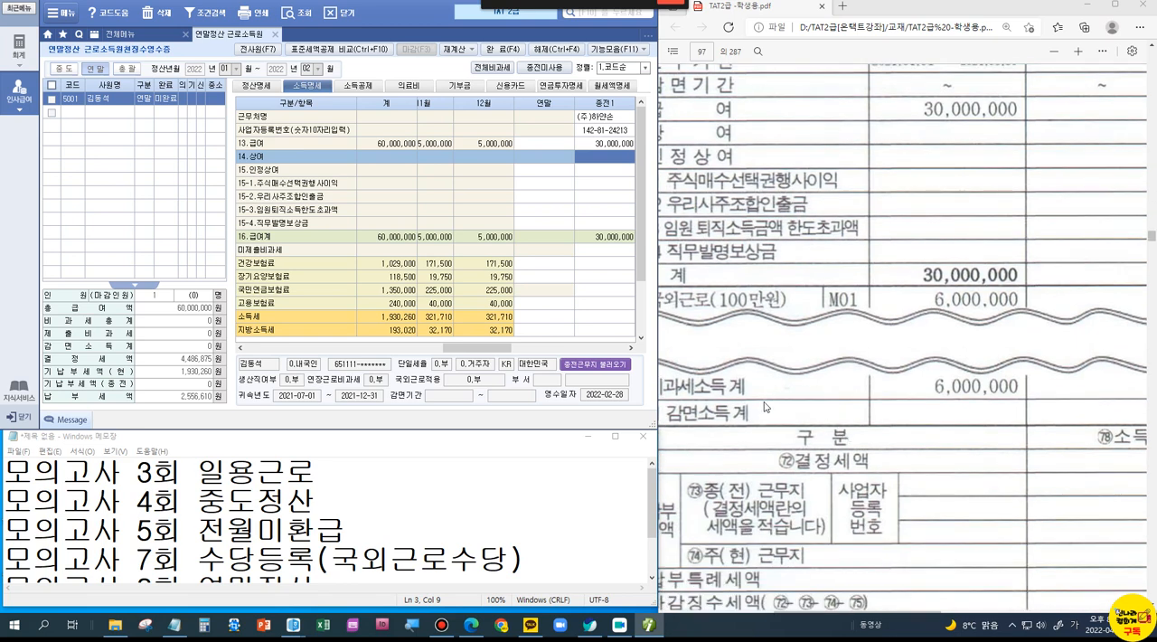
left_click_drag(848, 612, 825, 612)
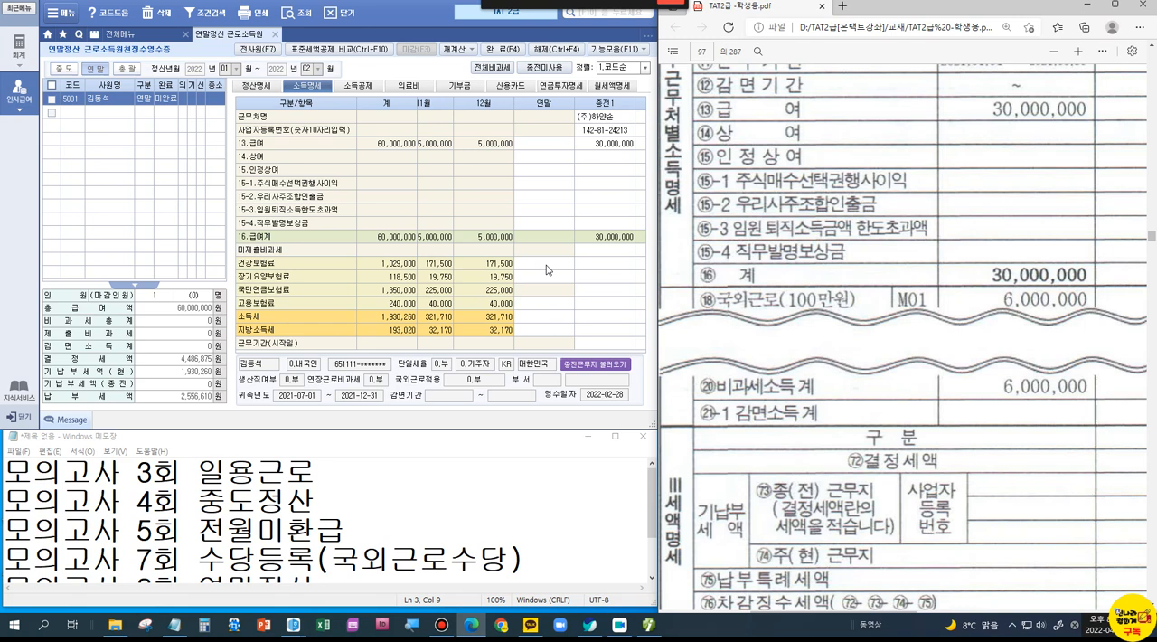
left_click(505, 69)
left_click(504, 69)
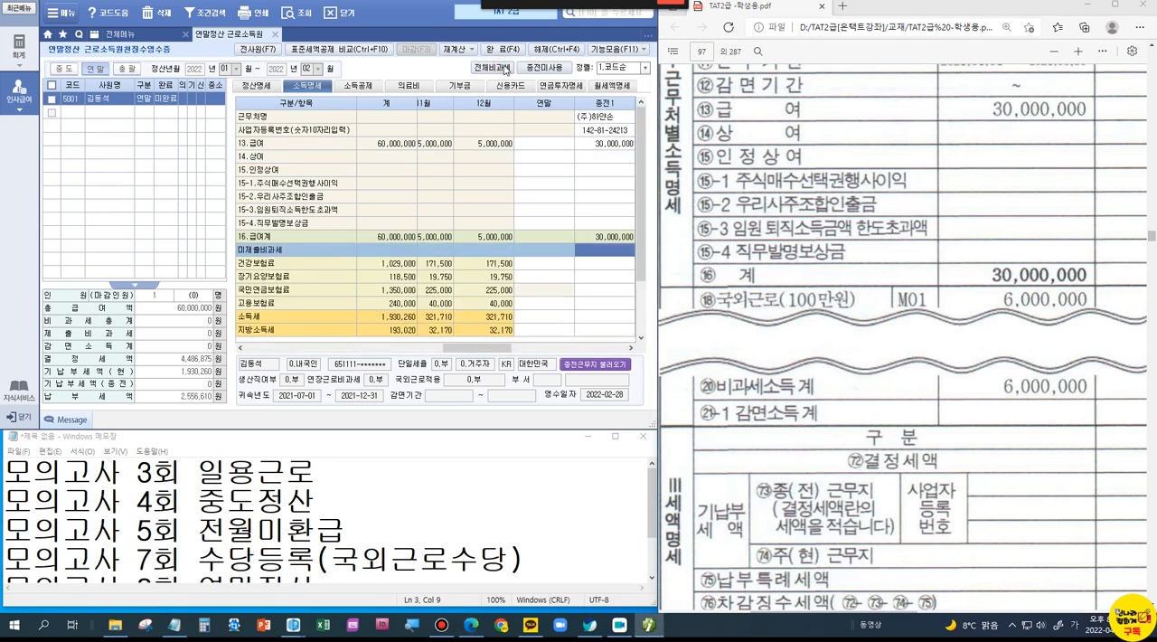
left_click(504, 68)
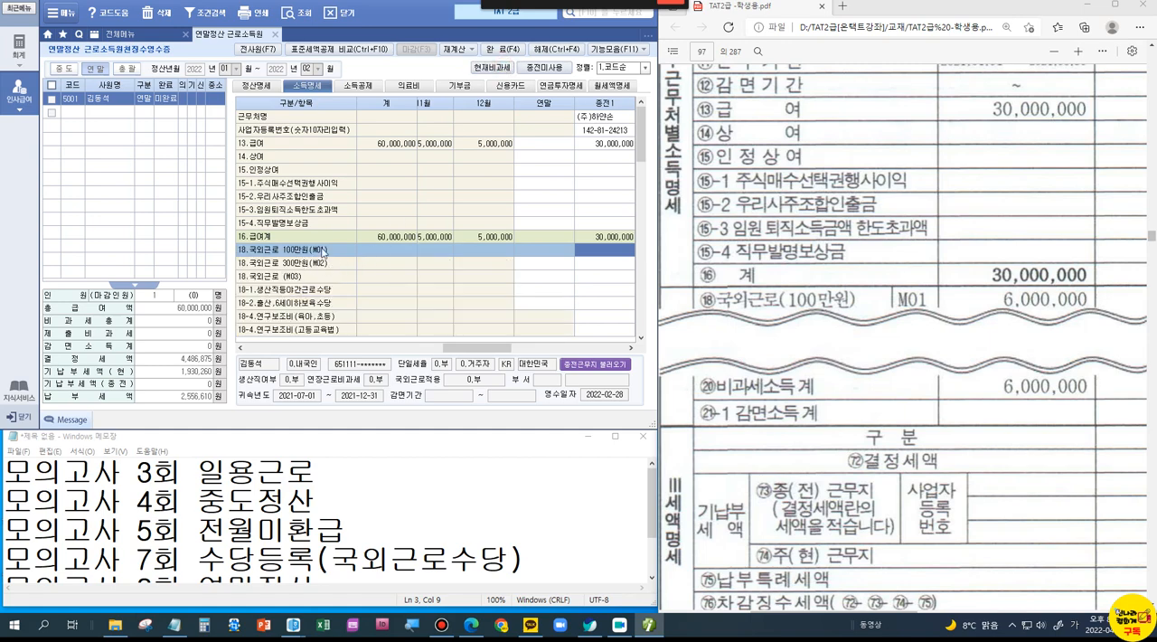
Step: Mark the 18.국외근로 100만원(M01) row, clear the marking, and enter 6,000,000 for it in column 종전1
key("ctrl+1")
left_click(474, 248)
mouse_move(23, 237)
left_mouse_down()
mouse_move(796, 304)
mouse_move(817, 264)
left_mouse_up()
right_click(647, 259)
right_click(647, 259)
left_click(608, 252)
type("6000000")
key("Return")
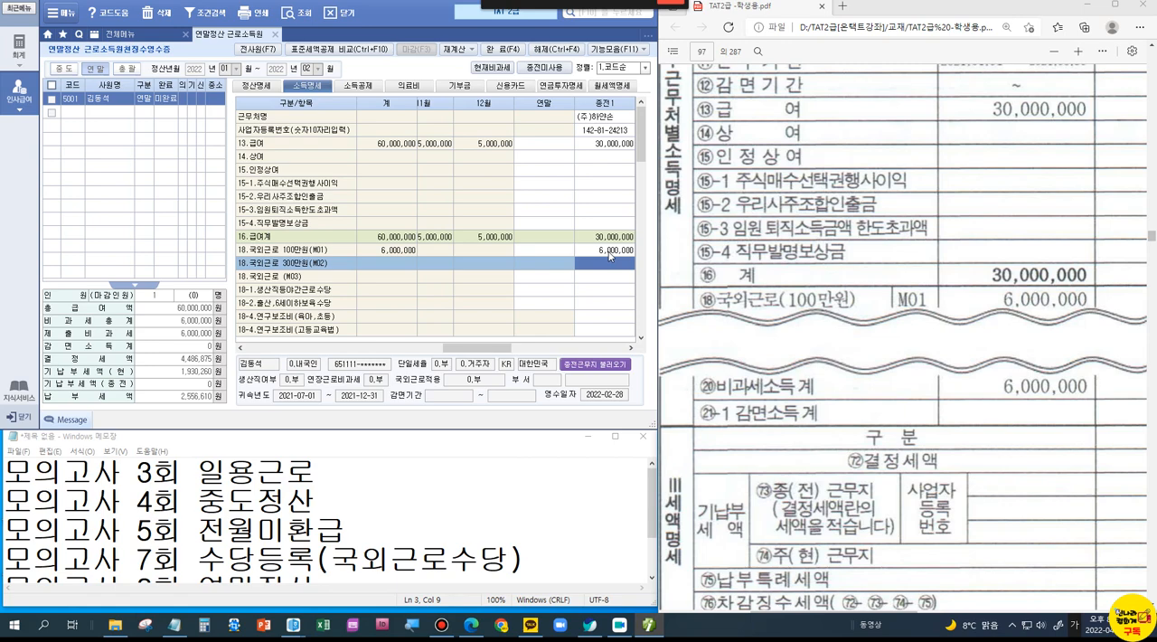
Step: Enter 건강보험료 1,029,000 and 장기요양보험료 118,500 in column 종전1
scroll(966, 380, "down", 3)
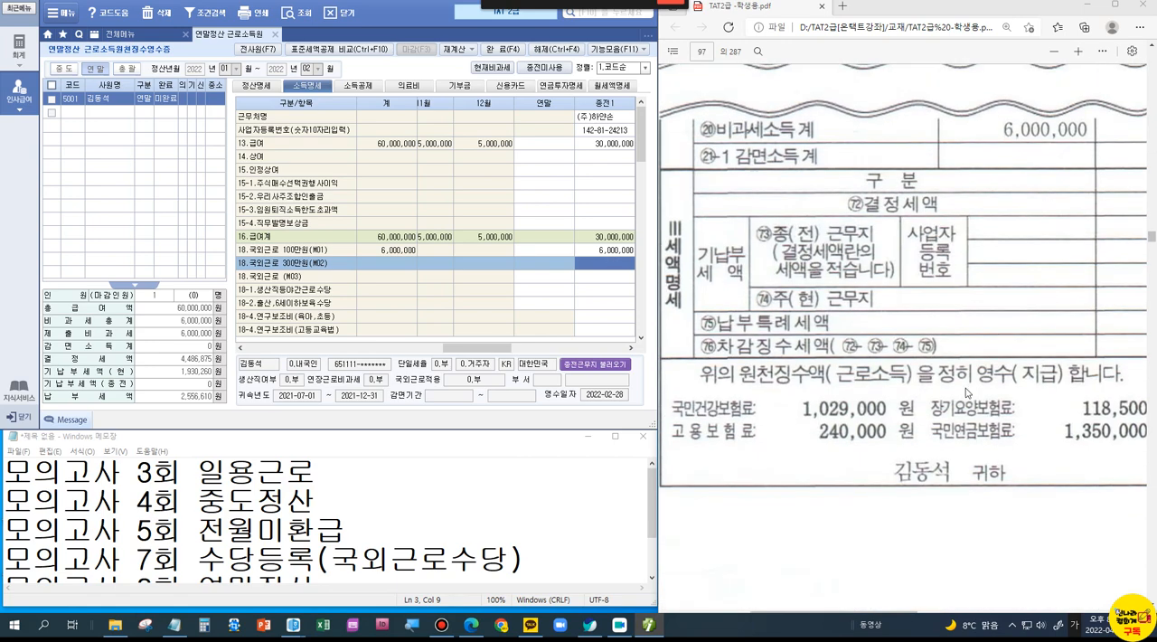
scroll(486, 311, "down", 3)
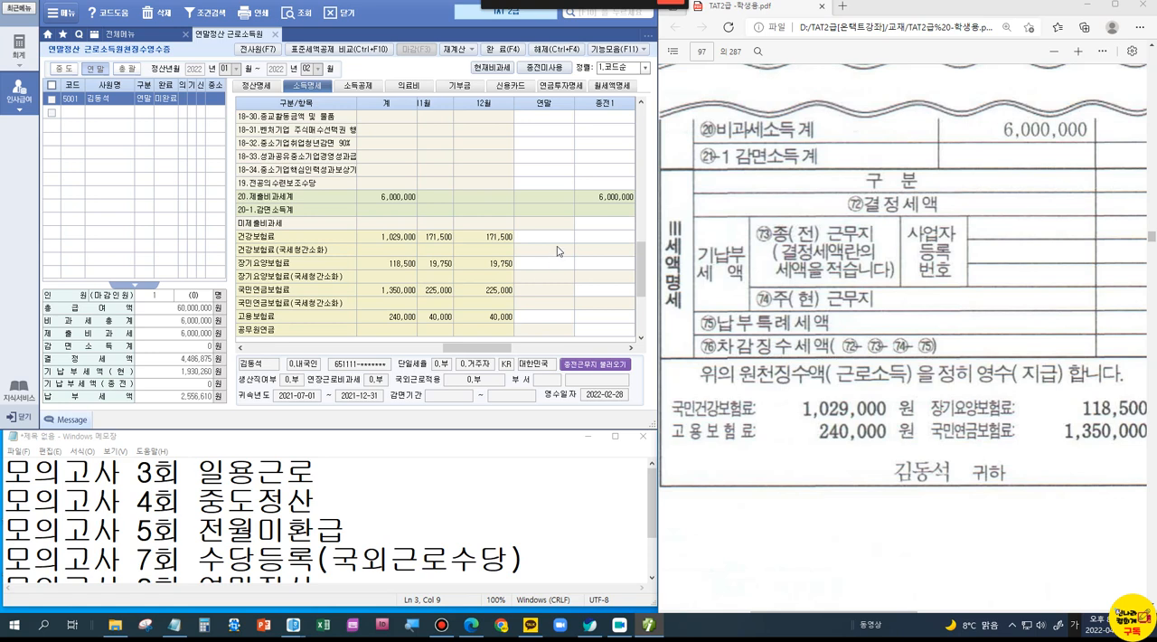
left_click(595, 239)
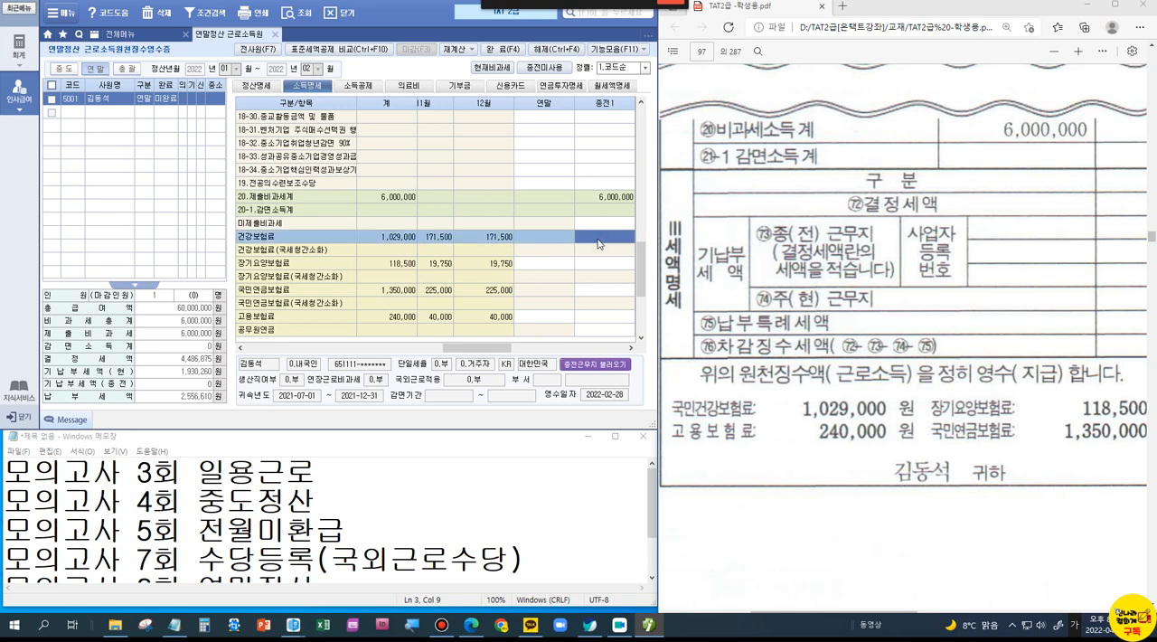
type("1,029,000")
key("Return")
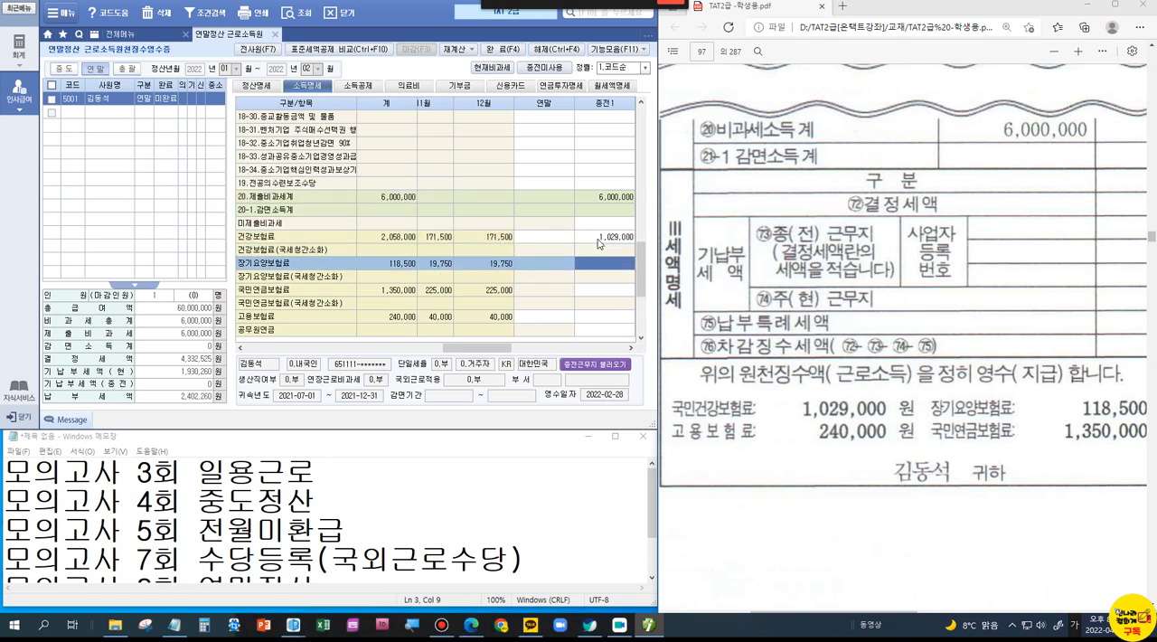
type("118,500")
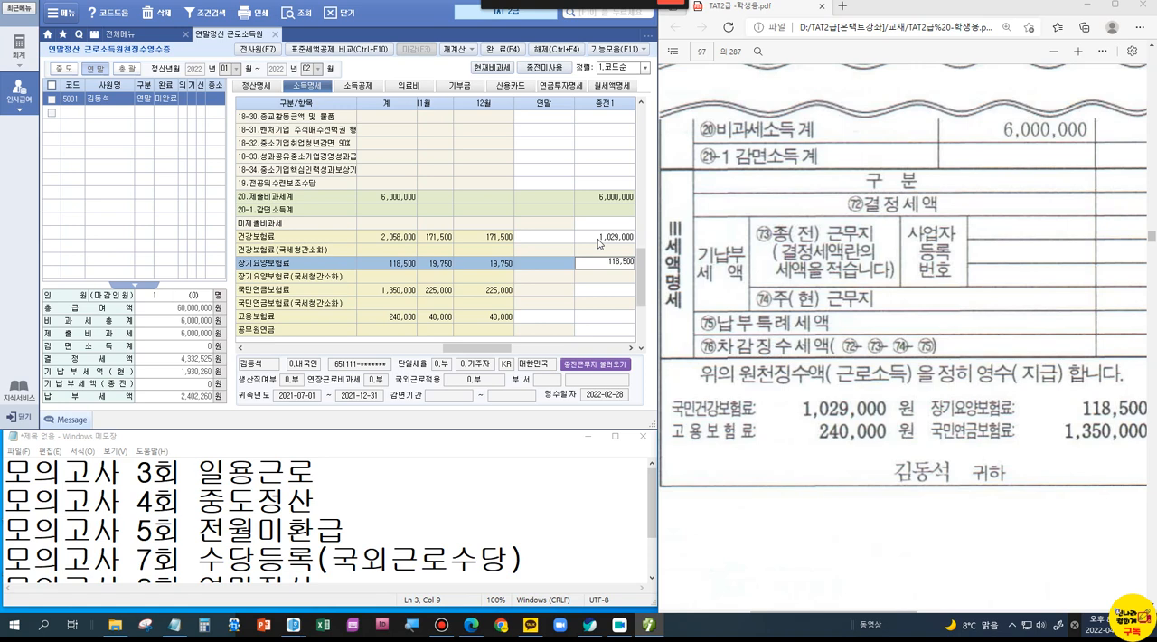
key("Return")
key("Return")
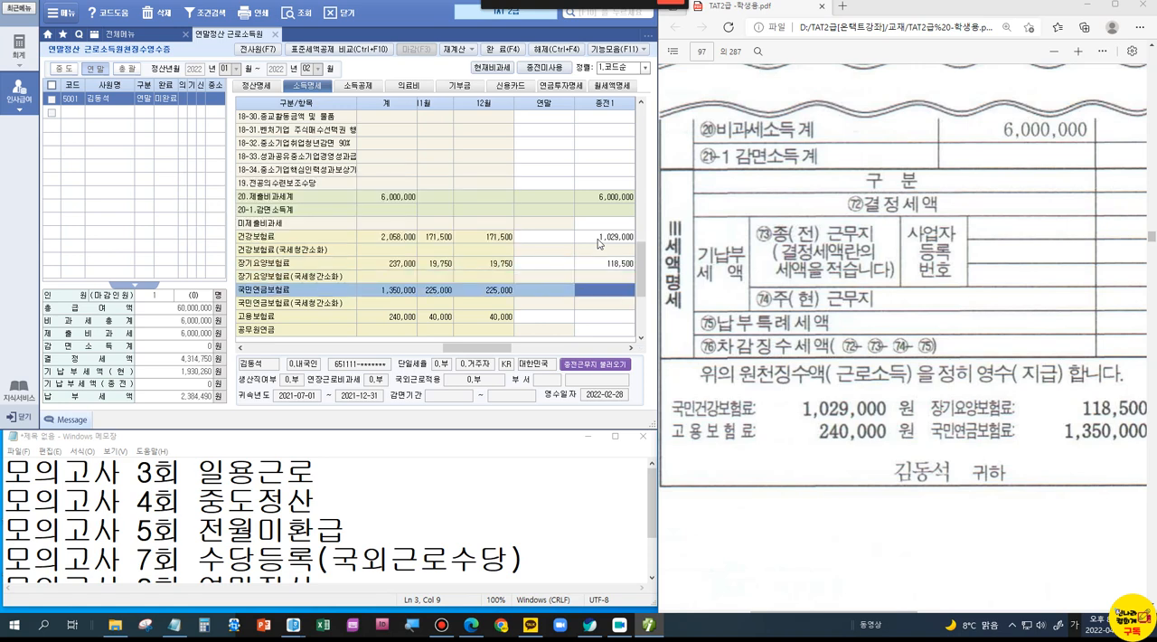
Step: Enter 국민연금보험료 1,350,000 and 고용보험료 240,000 in column 종전1
type("1,350,000")
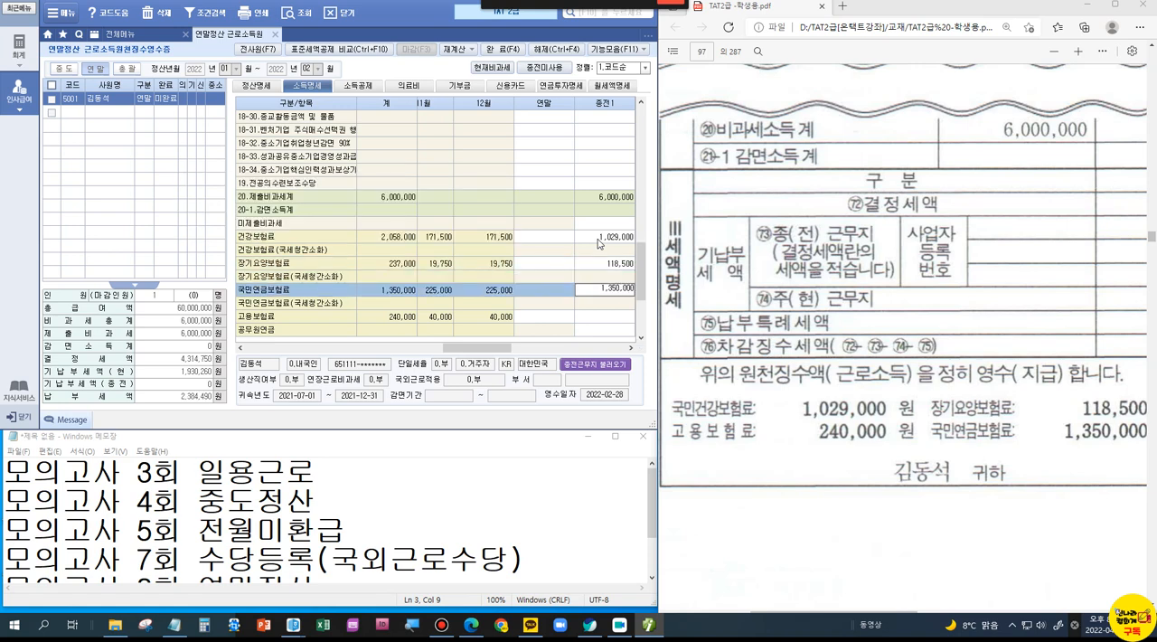
key("Return")
key("Return")
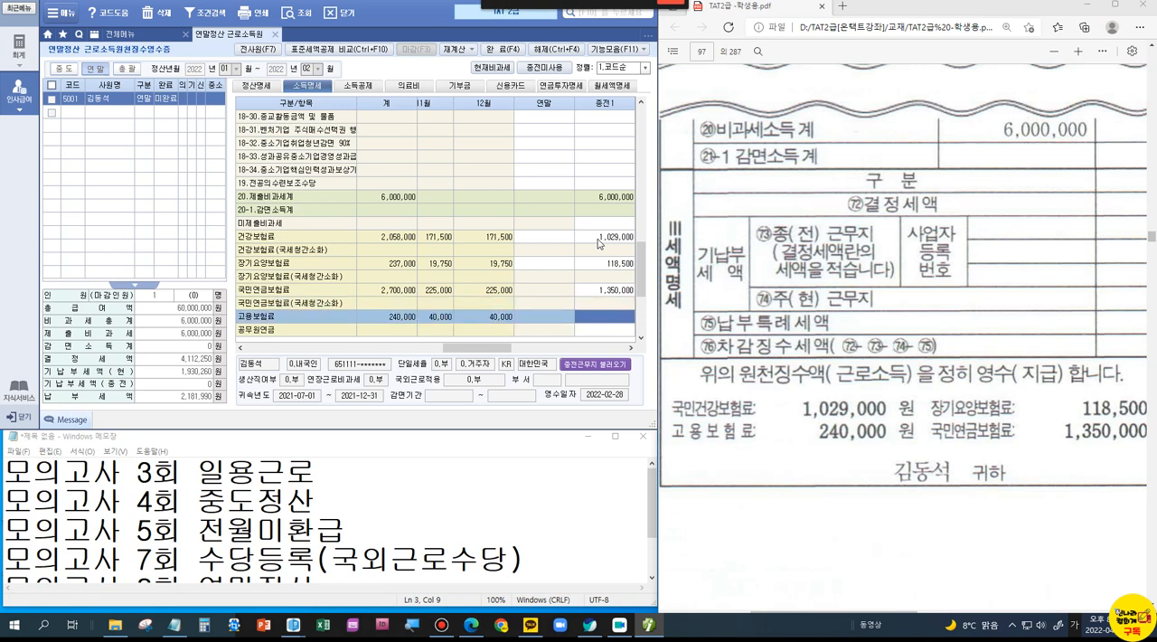
type("2400000")
key("Return")
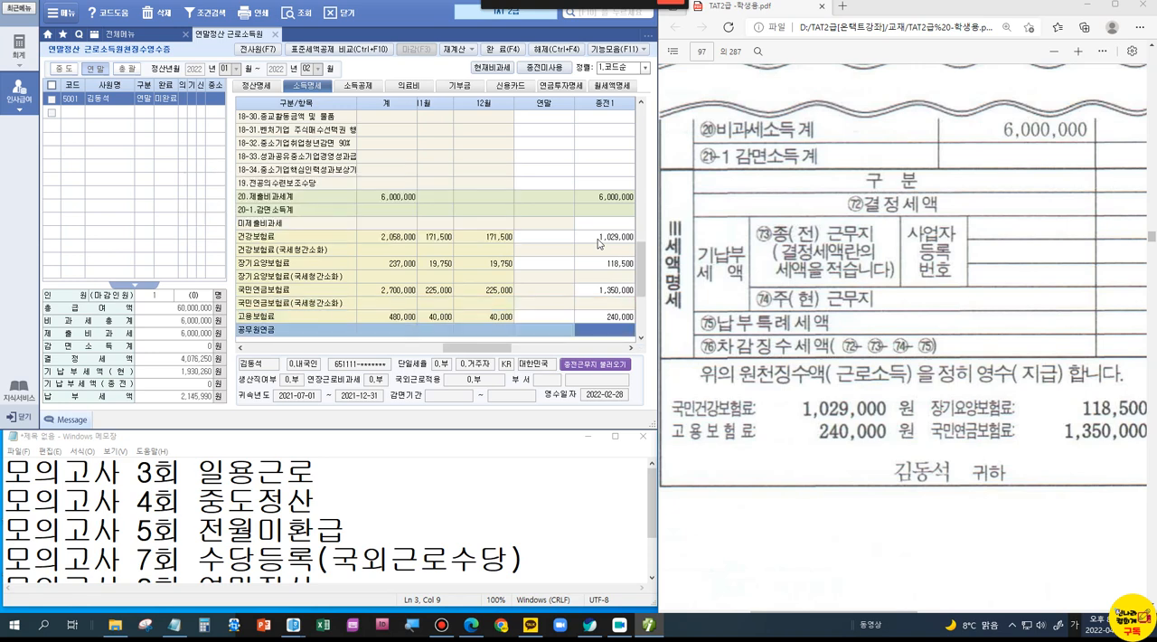
Step: Enter the certificate's 결정세액 in column 종전1: 소득세 600,313 and 지방소득세 60,031
left_click_drag(638, 258, 639, 309)
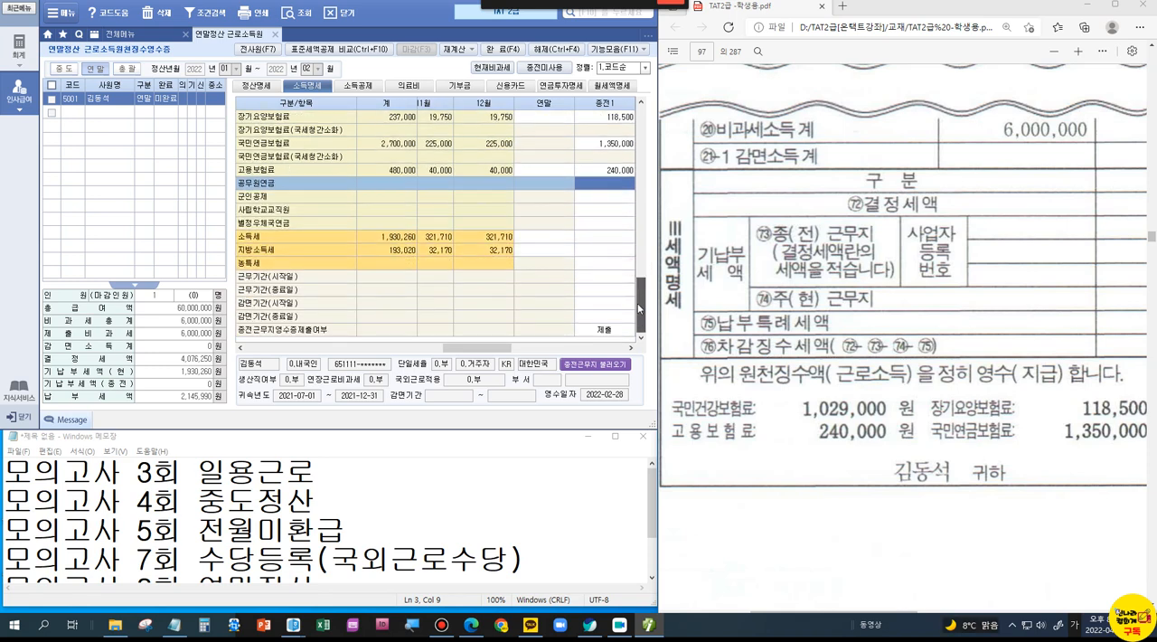
left_click(609, 238)
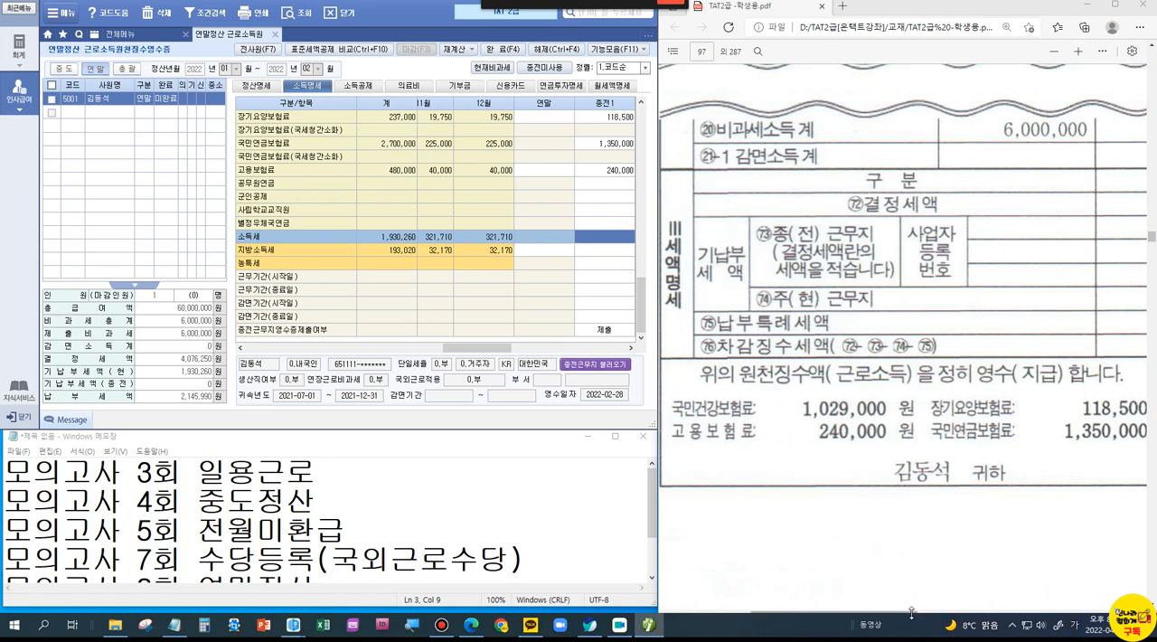
left_click_drag(914, 613, 1051, 631)
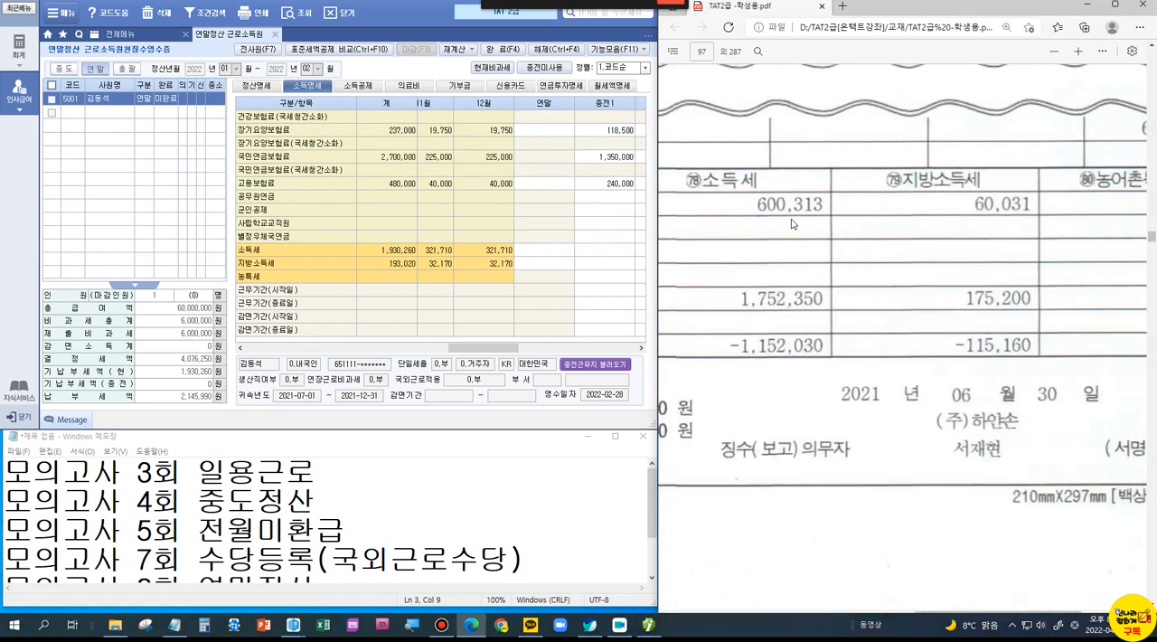
left_click(615, 255)
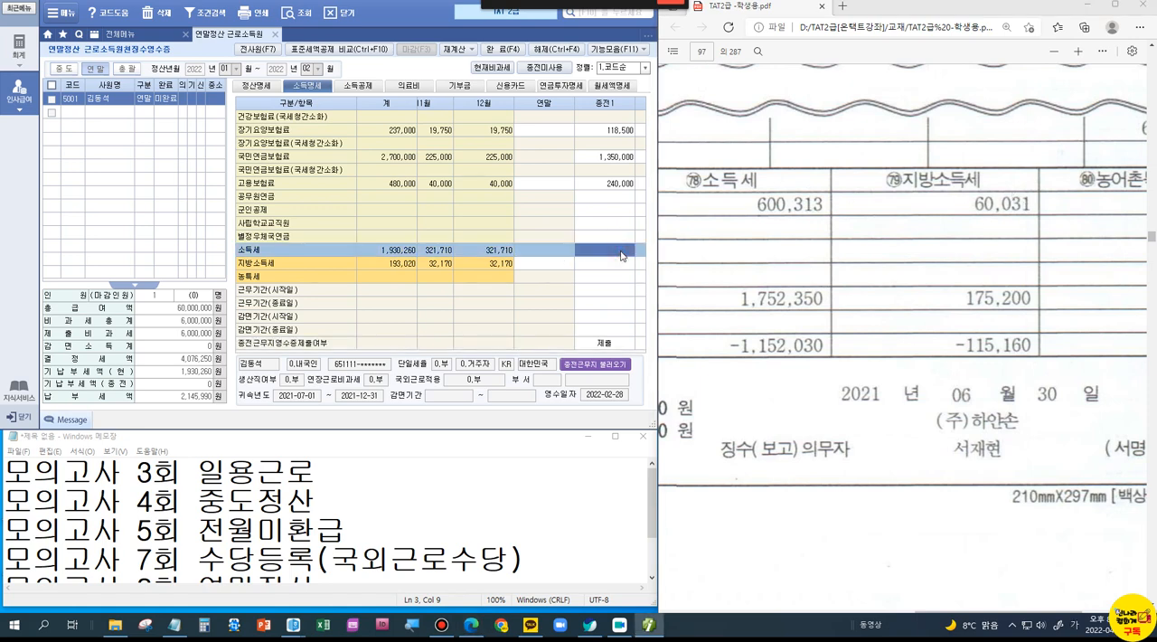
type("600,313")
key("Return")
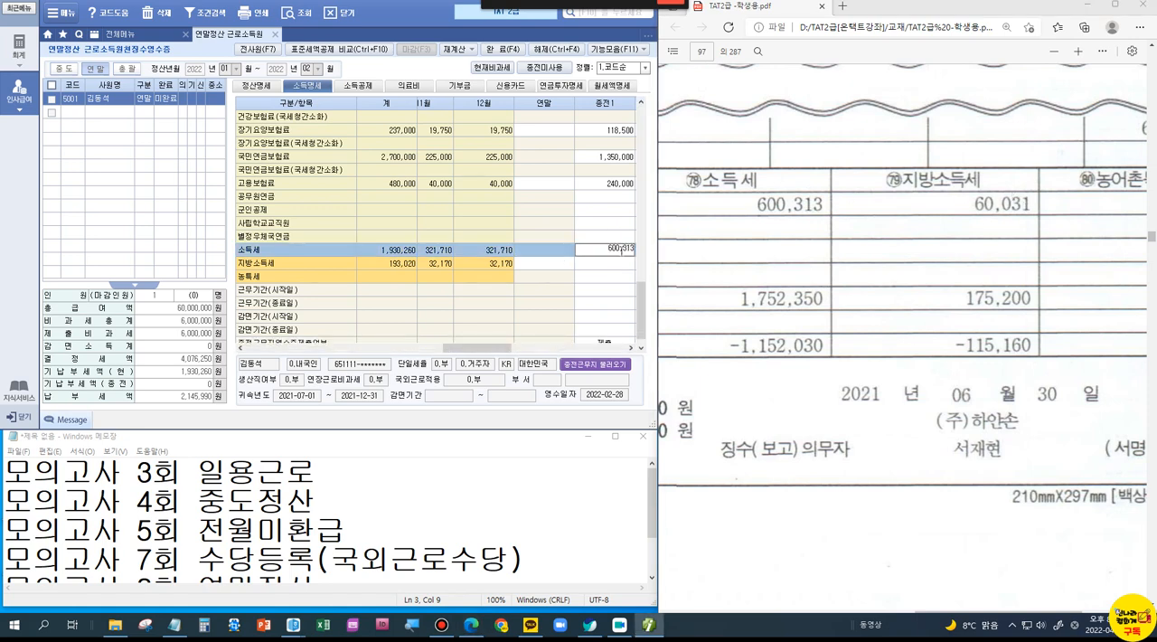
type("60031")
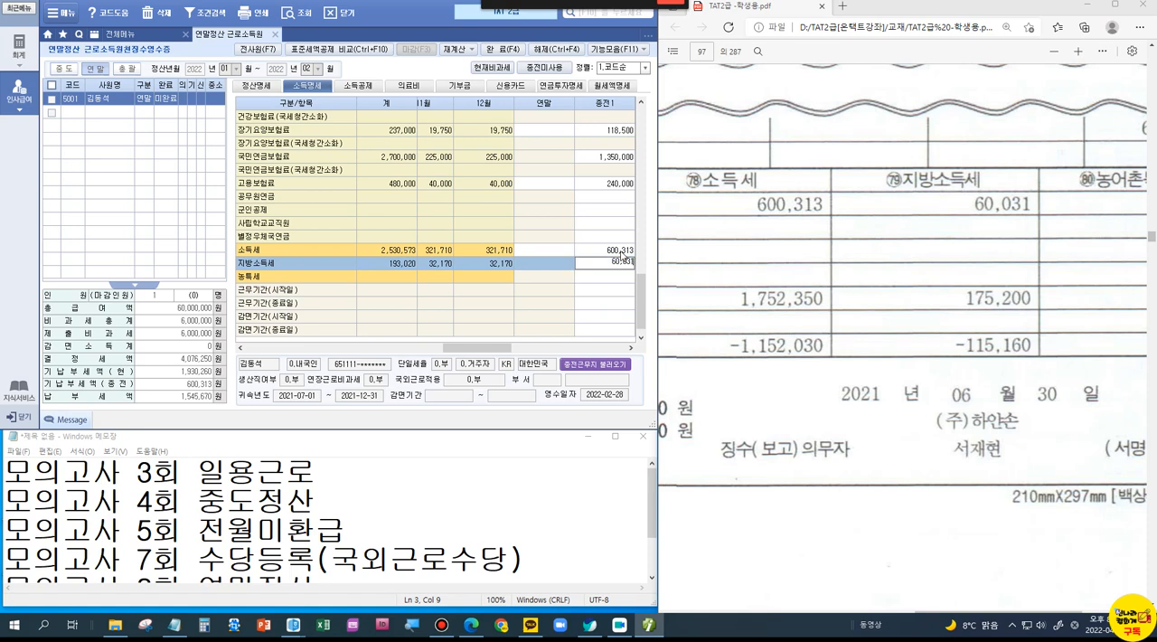
key("Return")
key("Return")
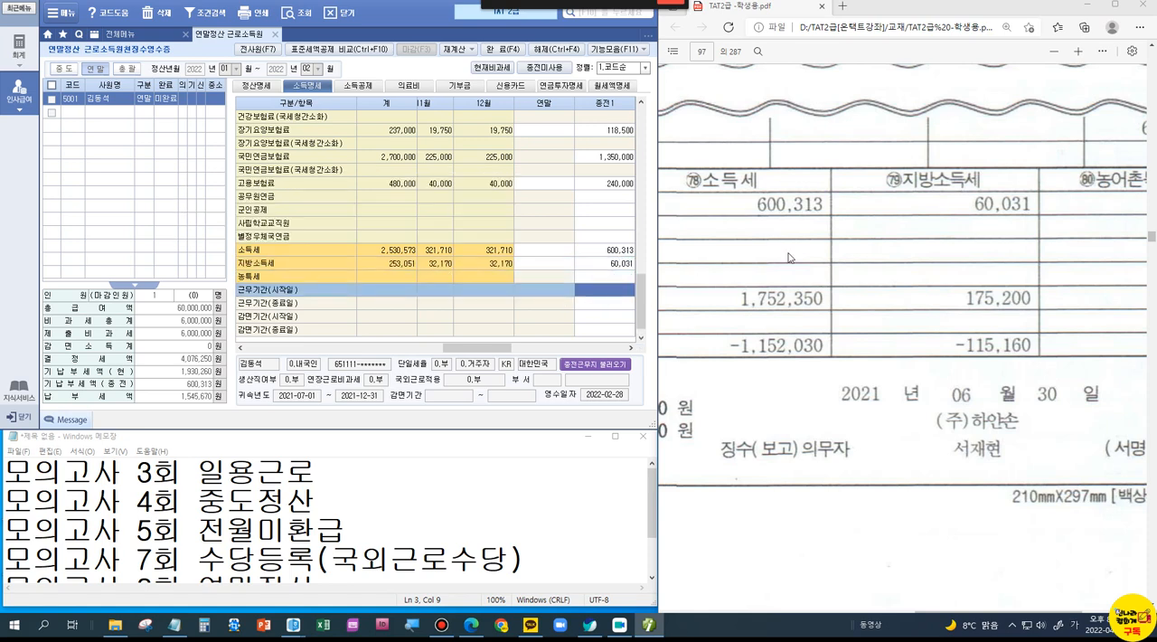
Step: Find the work period on the certificate and set 근무기간(시작일) in column 종전1 to 2021-01-01
scroll(788, 256, "up", 8)
left_click(802, 319)
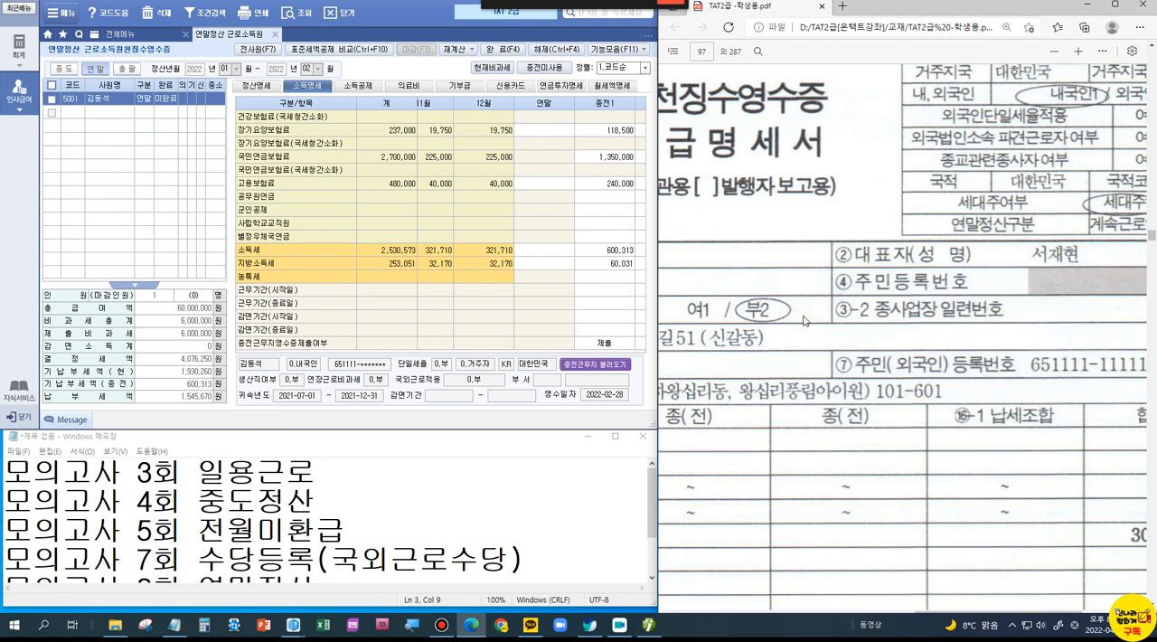
left_click_drag(926, 611, 837, 631)
scroll(852, 422, "down", 3)
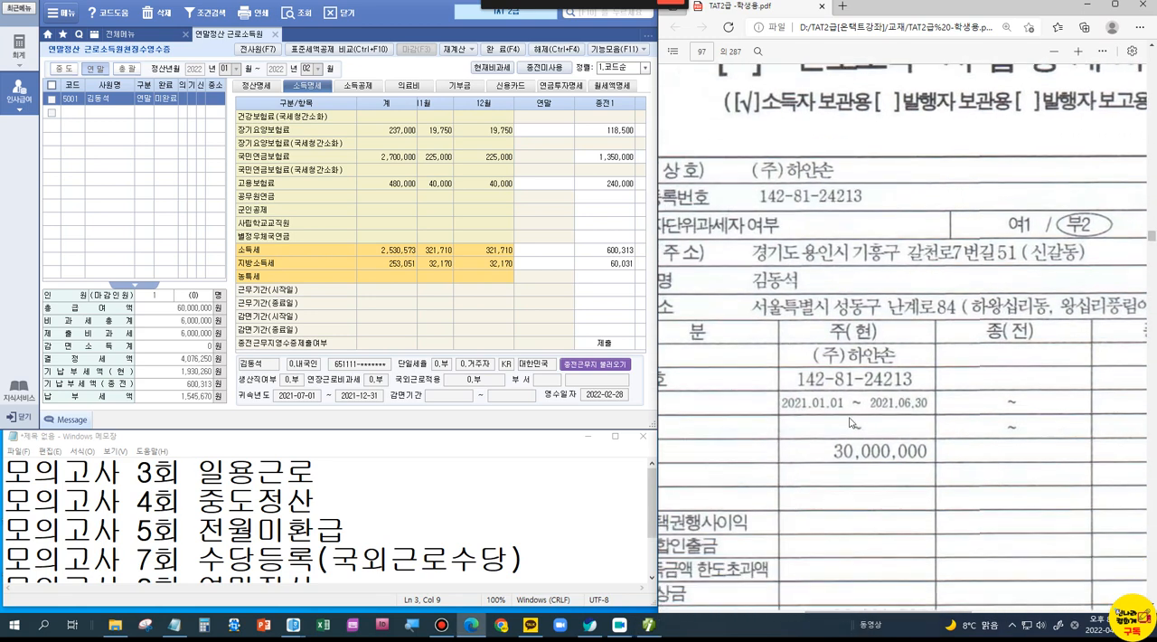
left_click(594, 289)
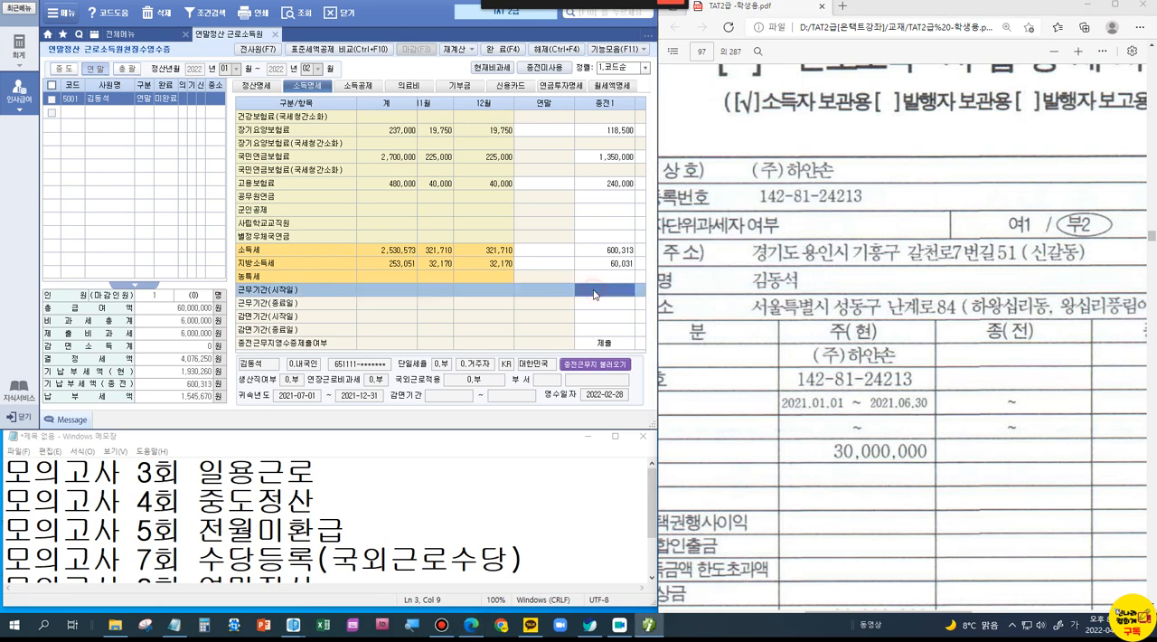
type("2021-01-01")
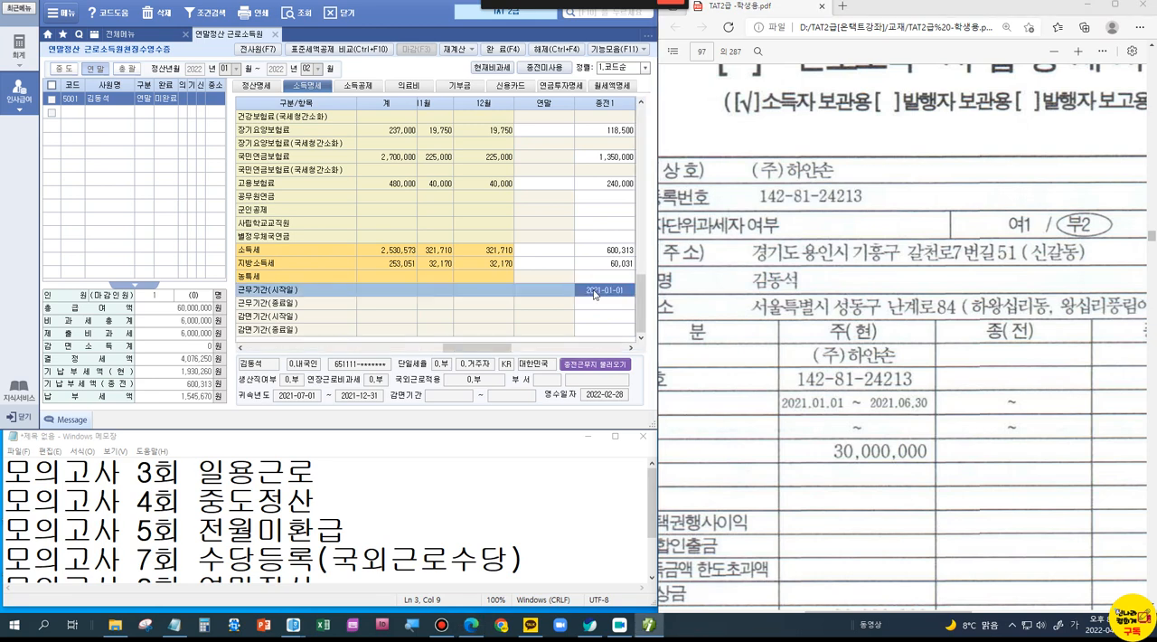
Step: Set 근무기간(종료일) in column 종전1 to 2021-06-30
key("Return")
type("2021-06-30")
key("Return")
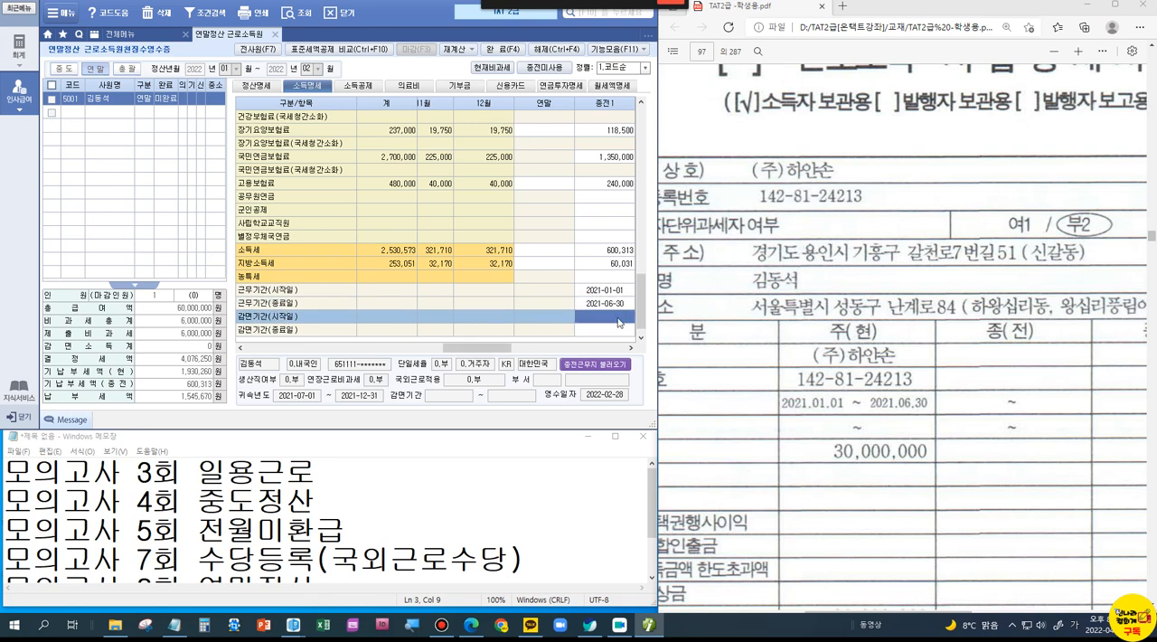
scroll(615, 271, "up", 10)
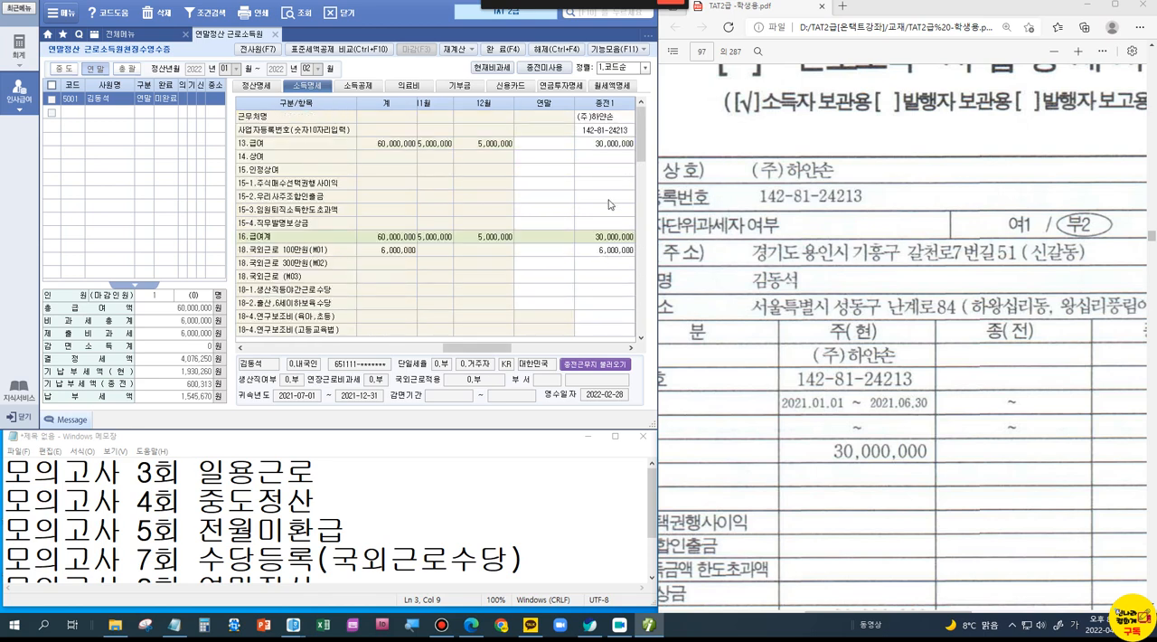
Step: Review the 평가문제 and 자료 1 부양가족등록 현황 in the PDF, and check the employee's dependents in the 소득공제 section
left_click(897, 172)
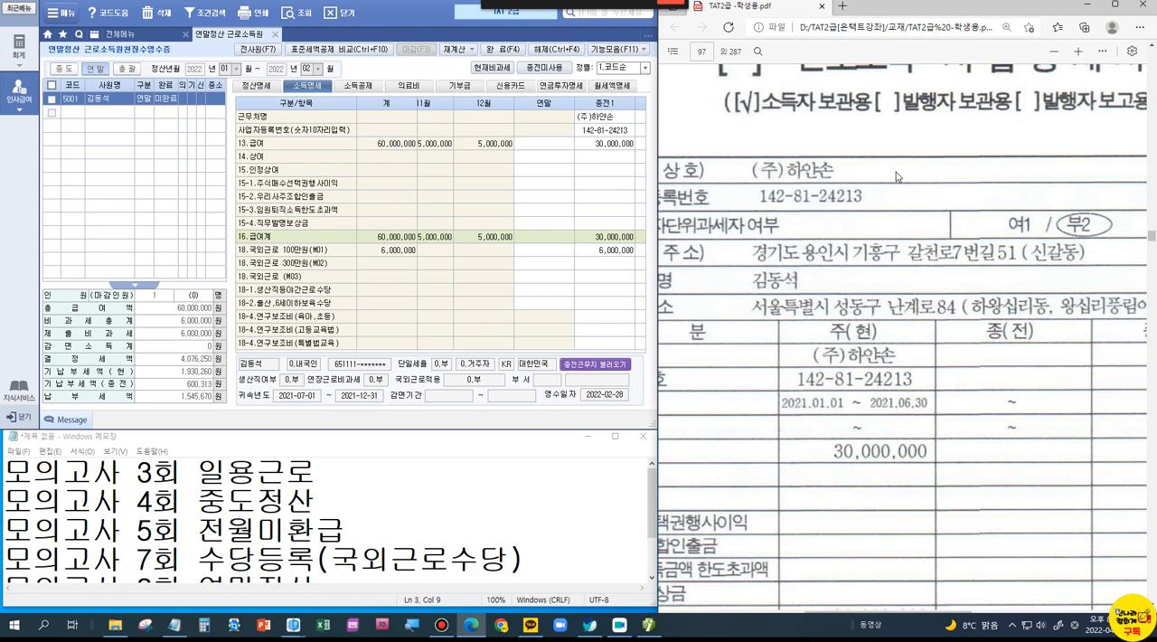
scroll(896, 177, "down", 5)
scroll(895, 201, "up", 10)
scroll(891, 210, "up", 15)
scroll(892, 210, "up", 8)
scroll(892, 211, "up", 4)
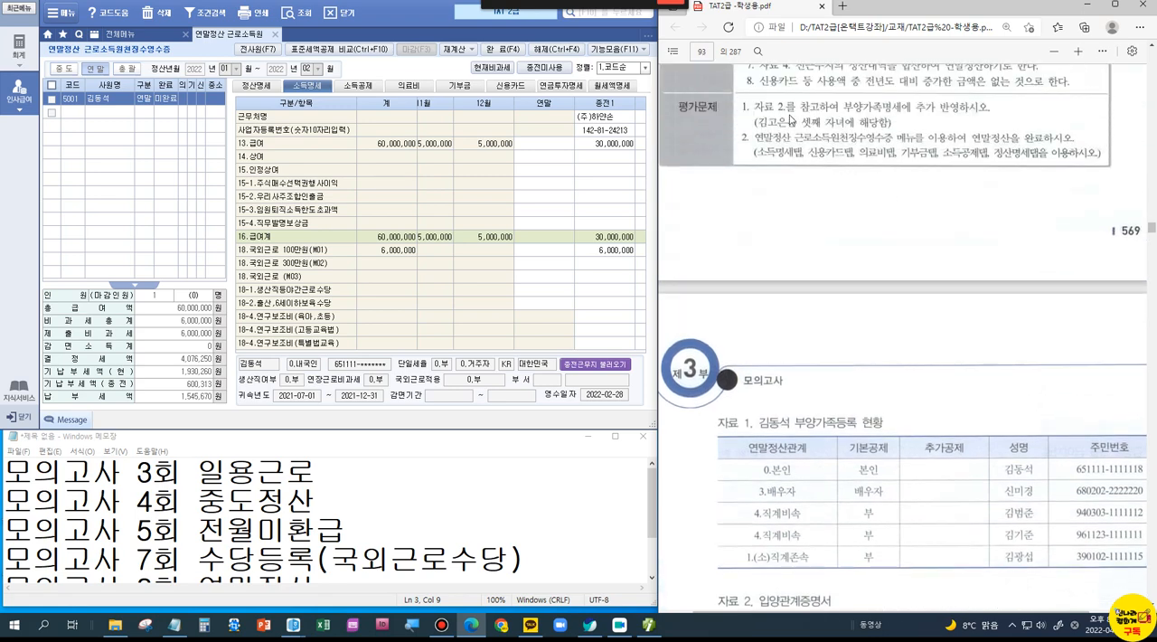
left_click(357, 87)
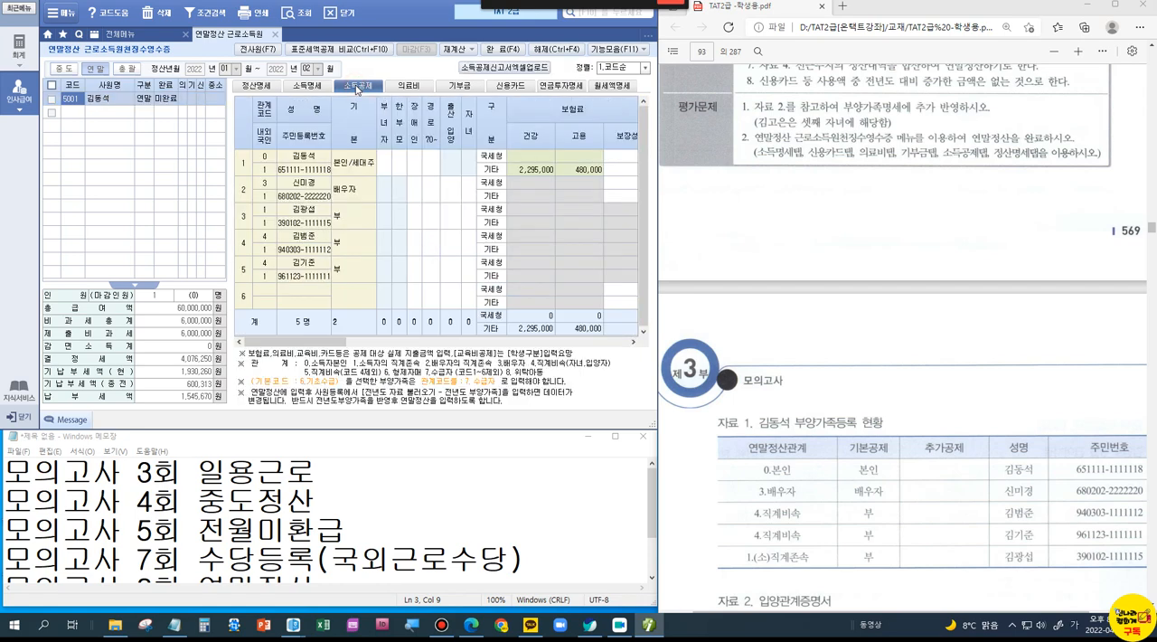
left_click(263, 293)
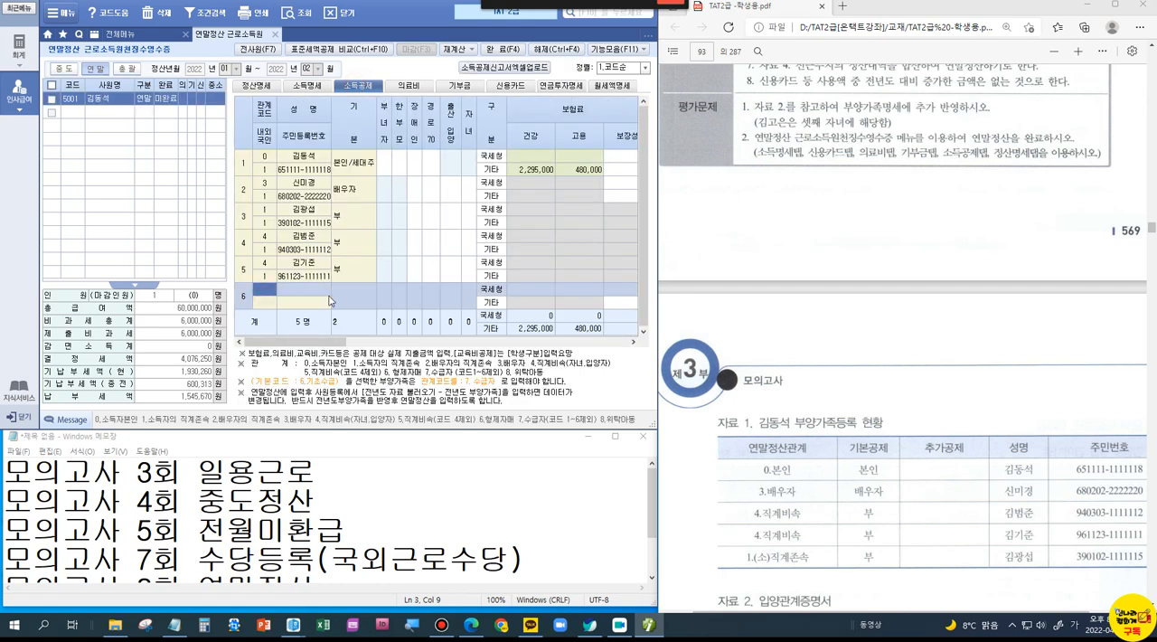
Step: Switch from the year-end settlement form to 사원등록 and select the first empty 부양가족명세 row of the last listed employee
left_click(275, 35)
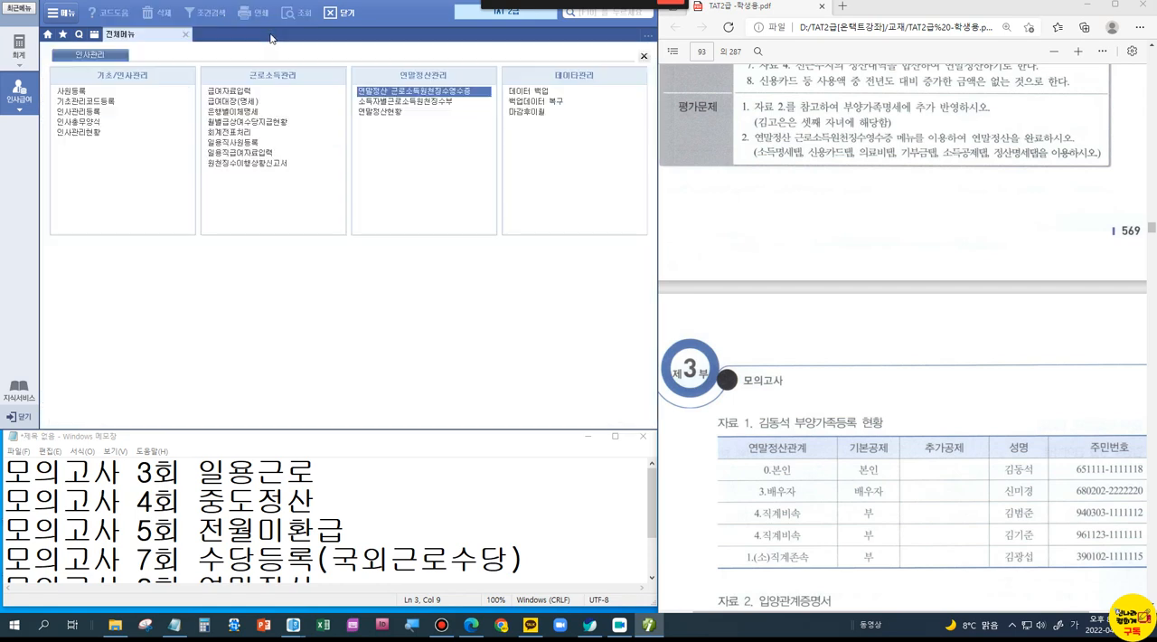
left_click(70, 92)
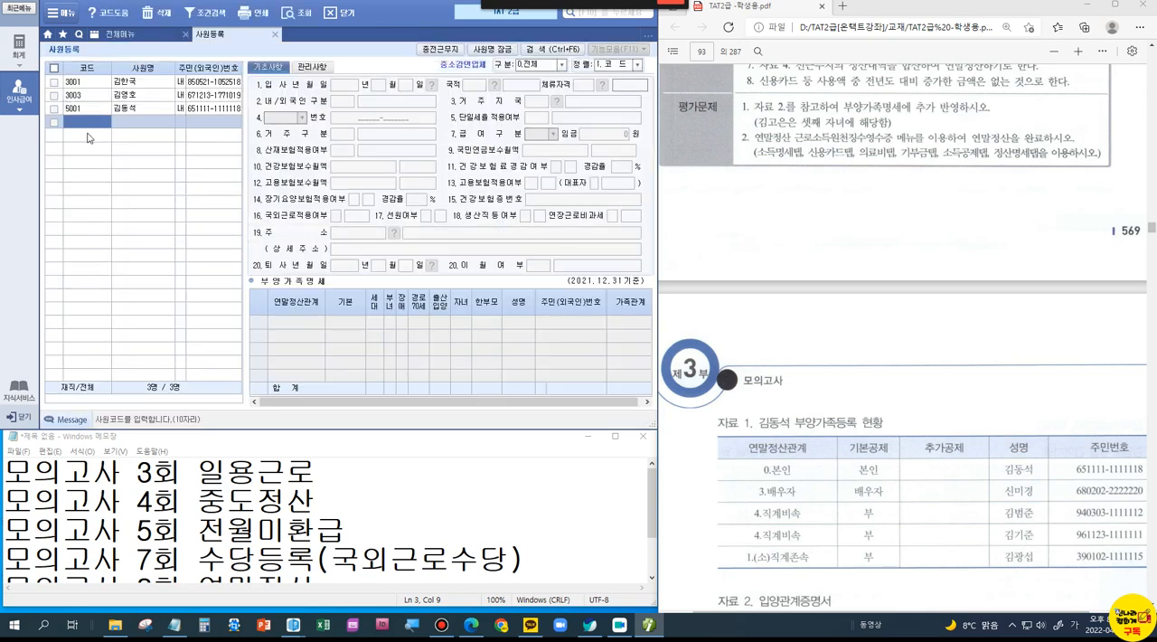
left_click(147, 109)
left_click(303, 380)
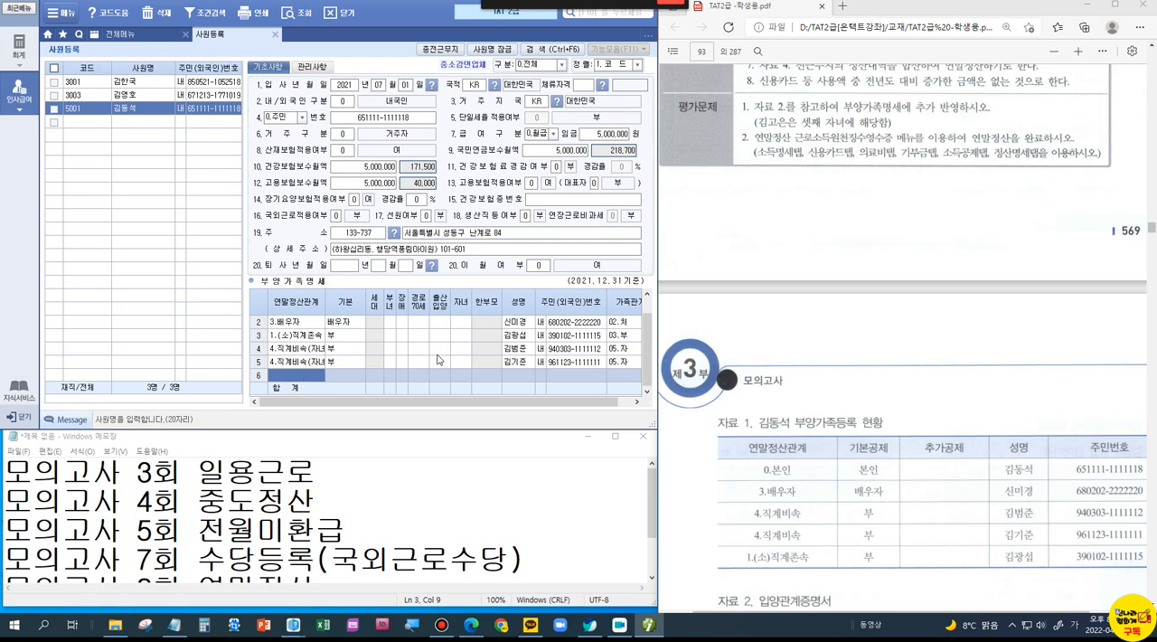
Step: Following the 입양관계증명서, add a dependent with relation 4.직계비속(자녀,입양자) and basic deduction 20세이하
scroll(877, 527, "down", 4)
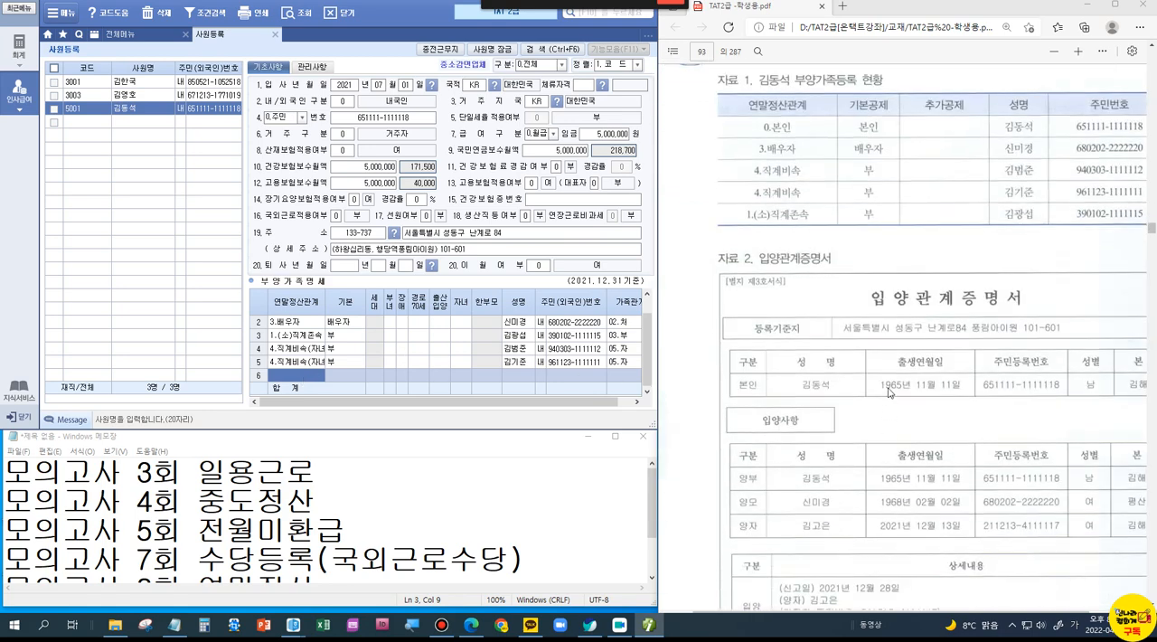
scroll(847, 390, "down", 2)
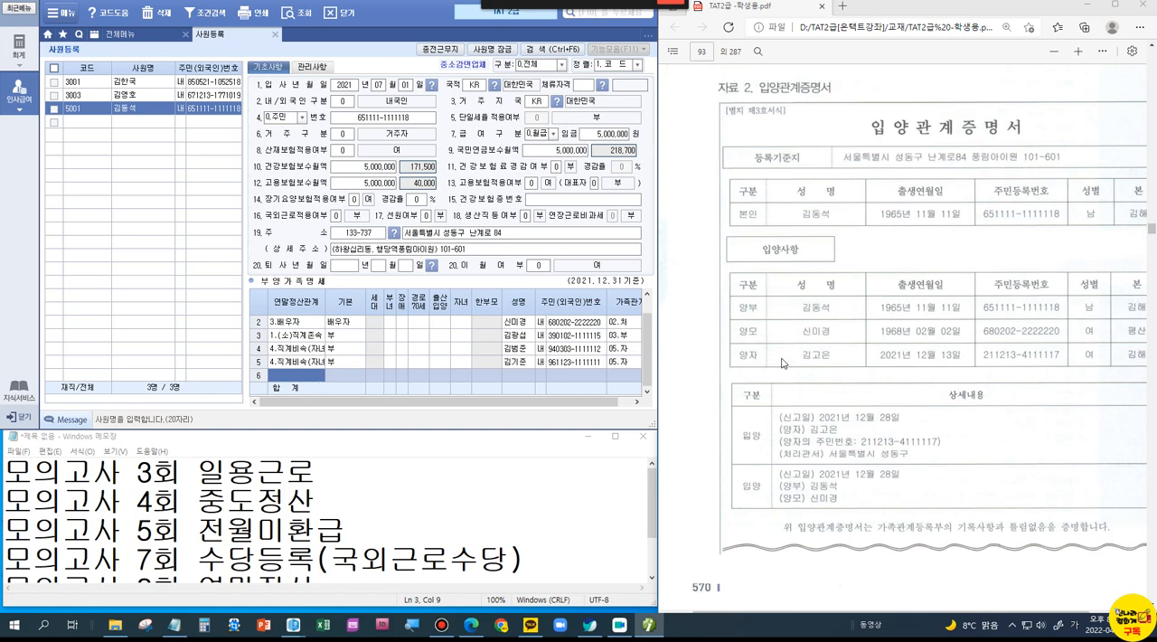
double_click(313, 376)
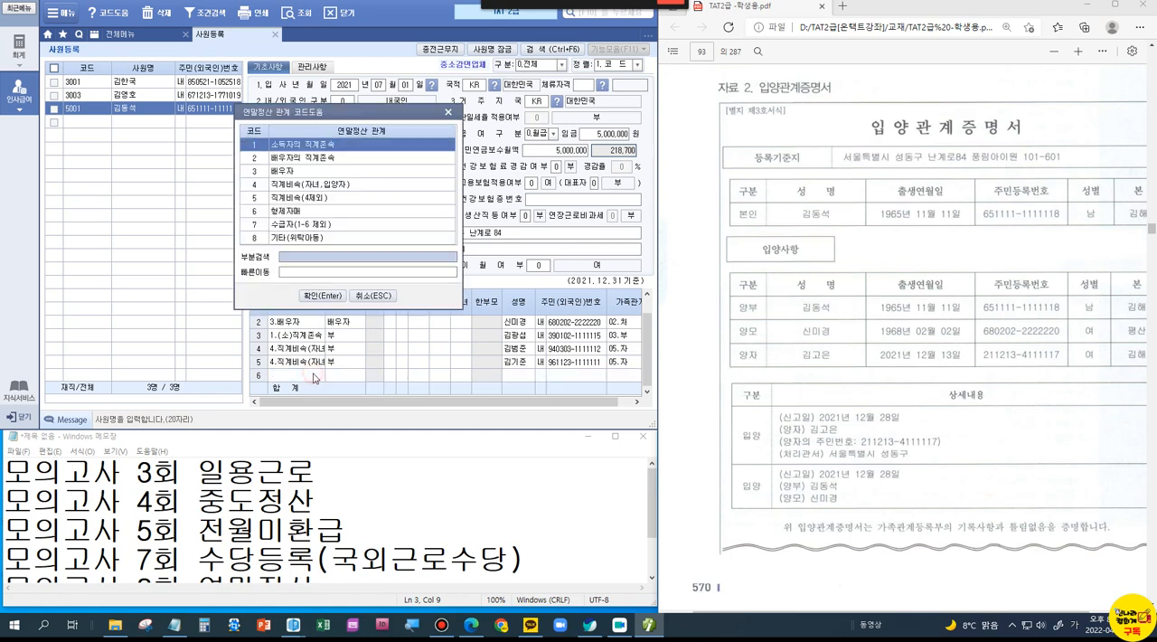
left_click(320, 185)
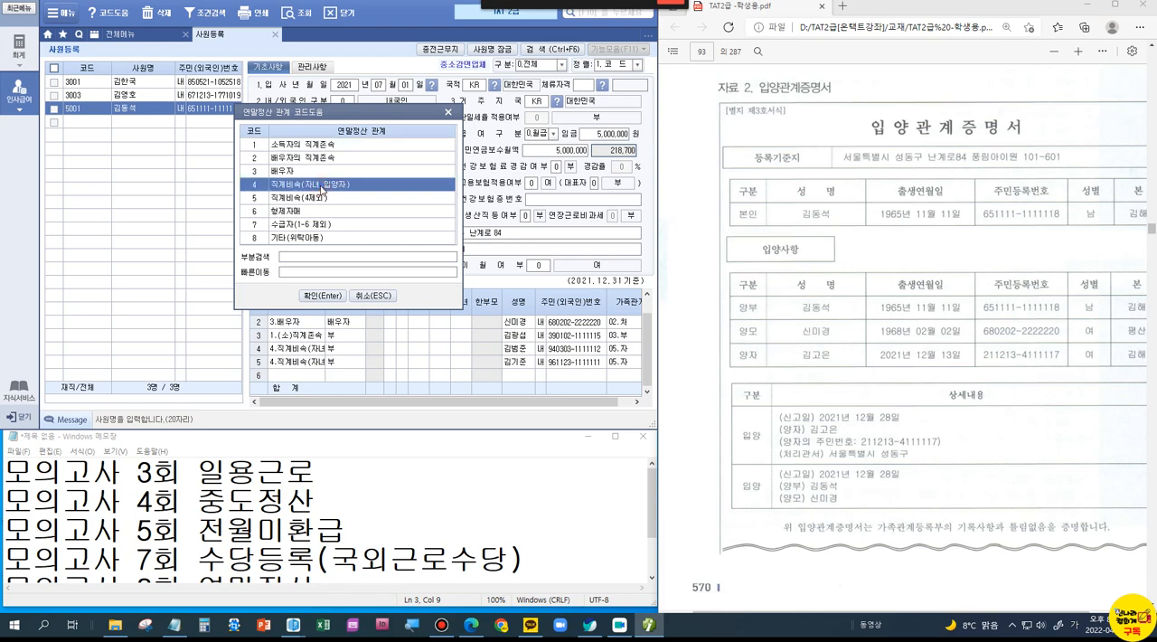
left_click(323, 296)
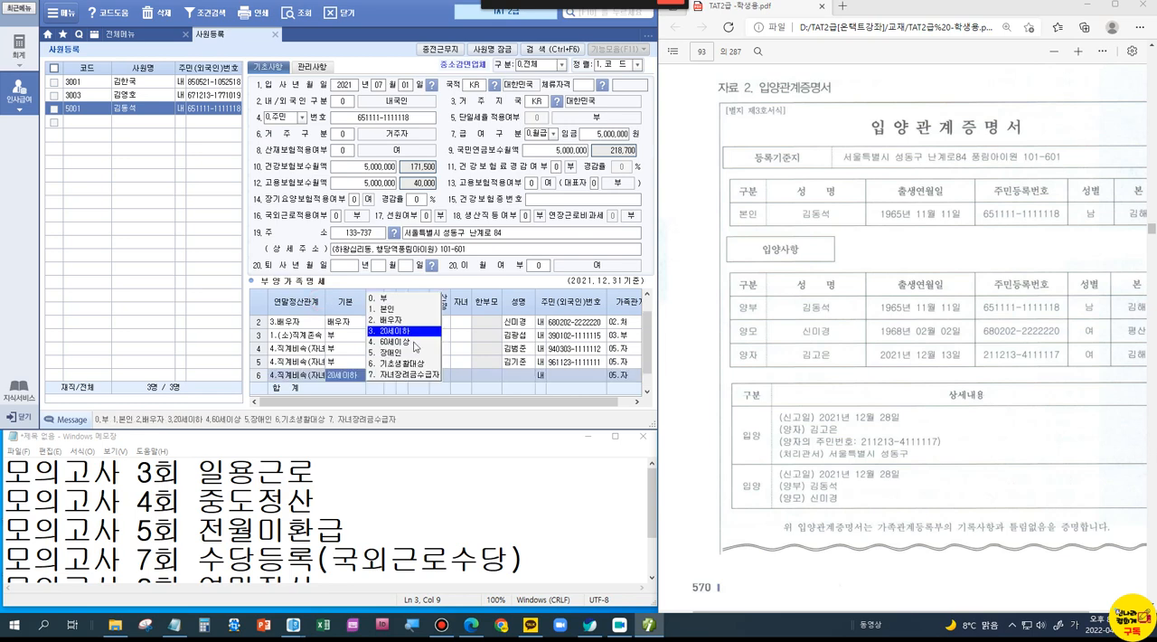
key("Return")
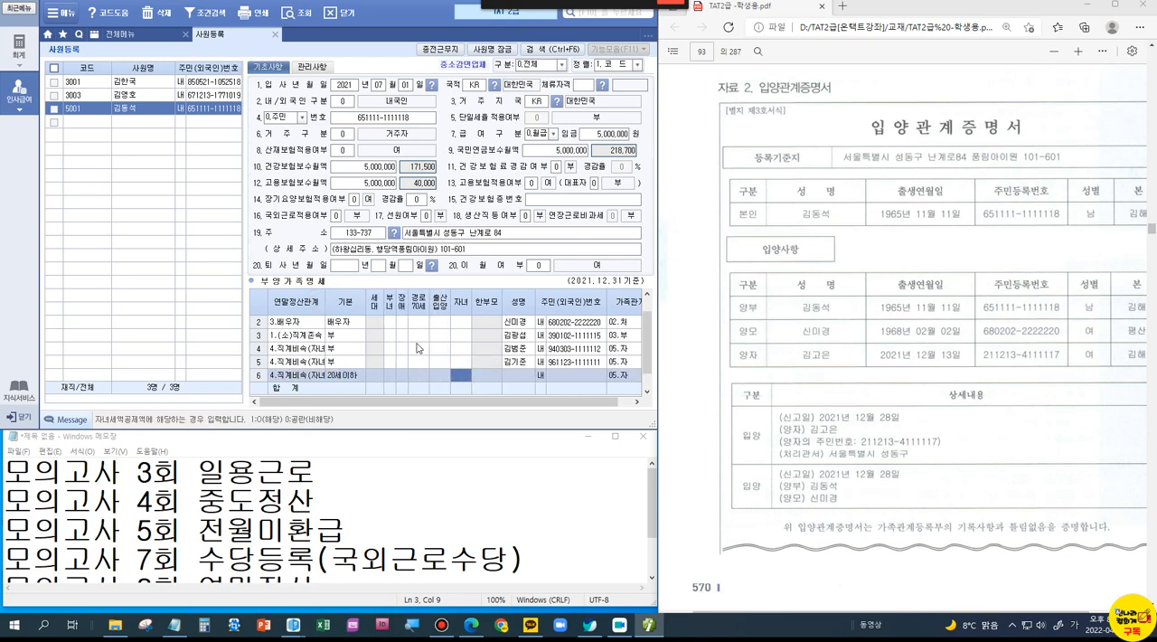
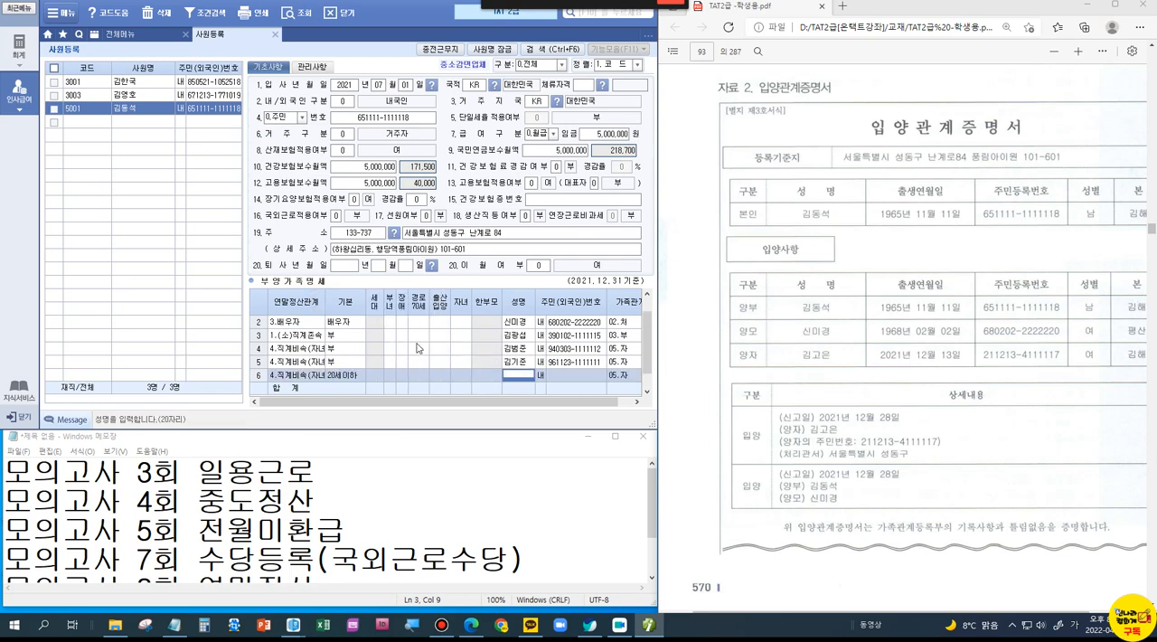
Step: Enter the adopted child's name and resident registration number in the new row, with 출산입양 set to the third child
key("Return")
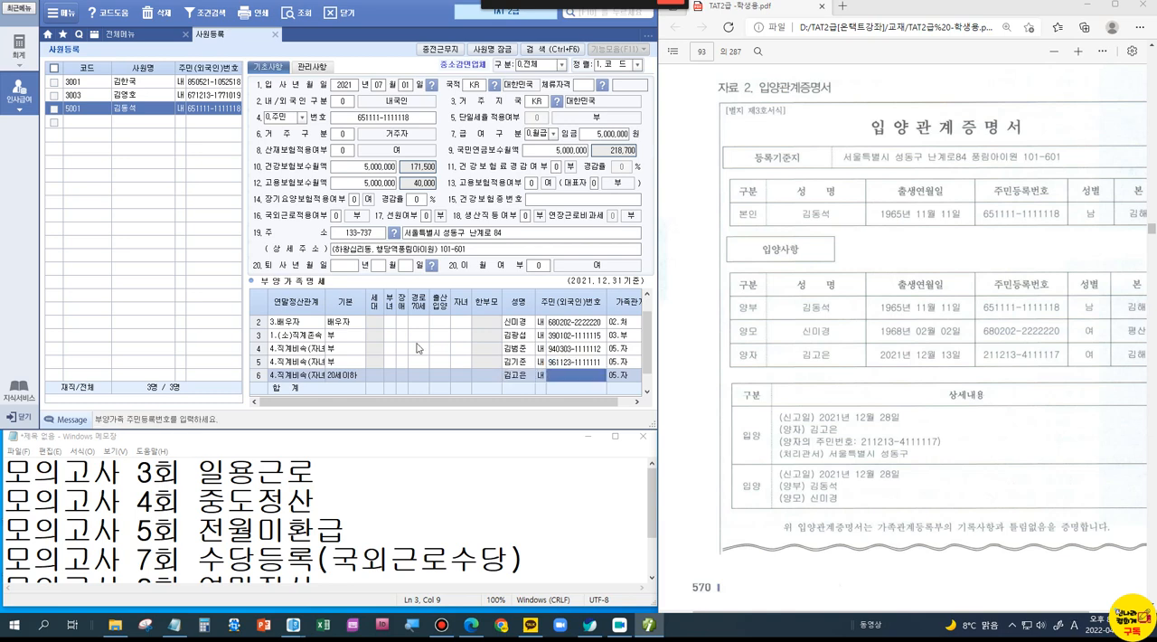
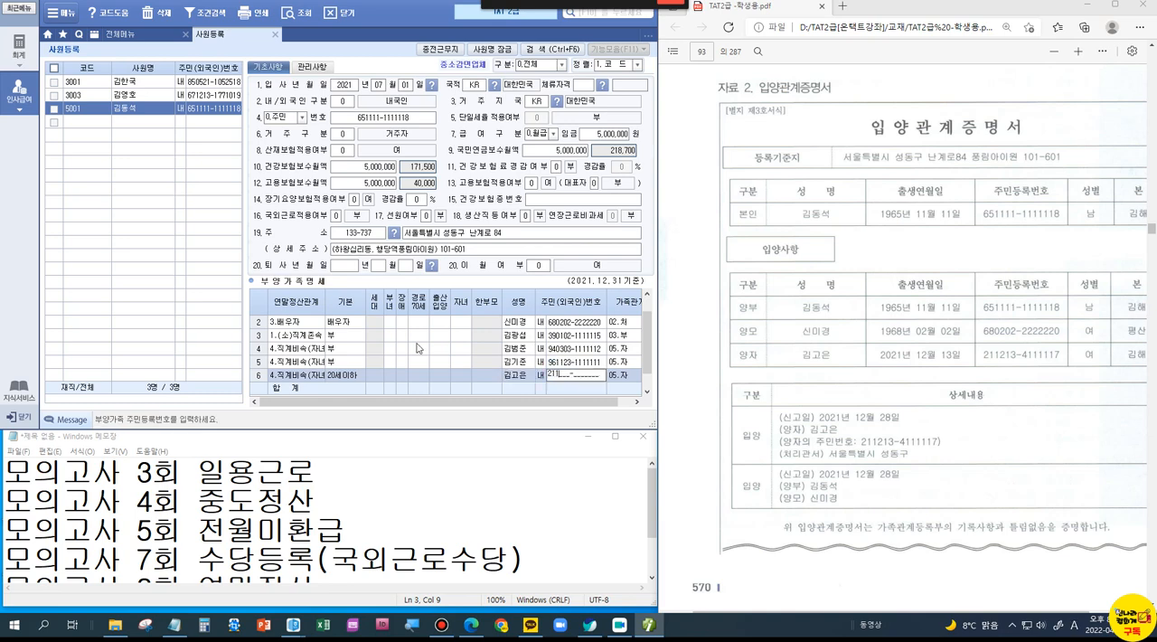
key("Return")
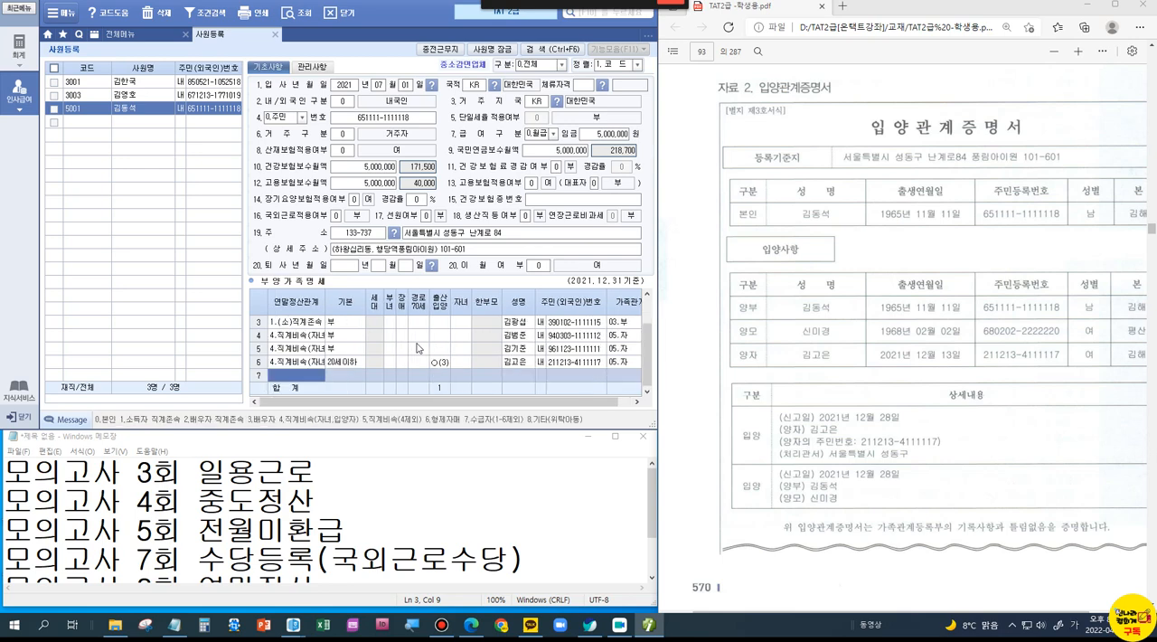
Step: Look through the 가족관계 code list for the adopted child's row
left_click_drag(402, 408, 565, 409)
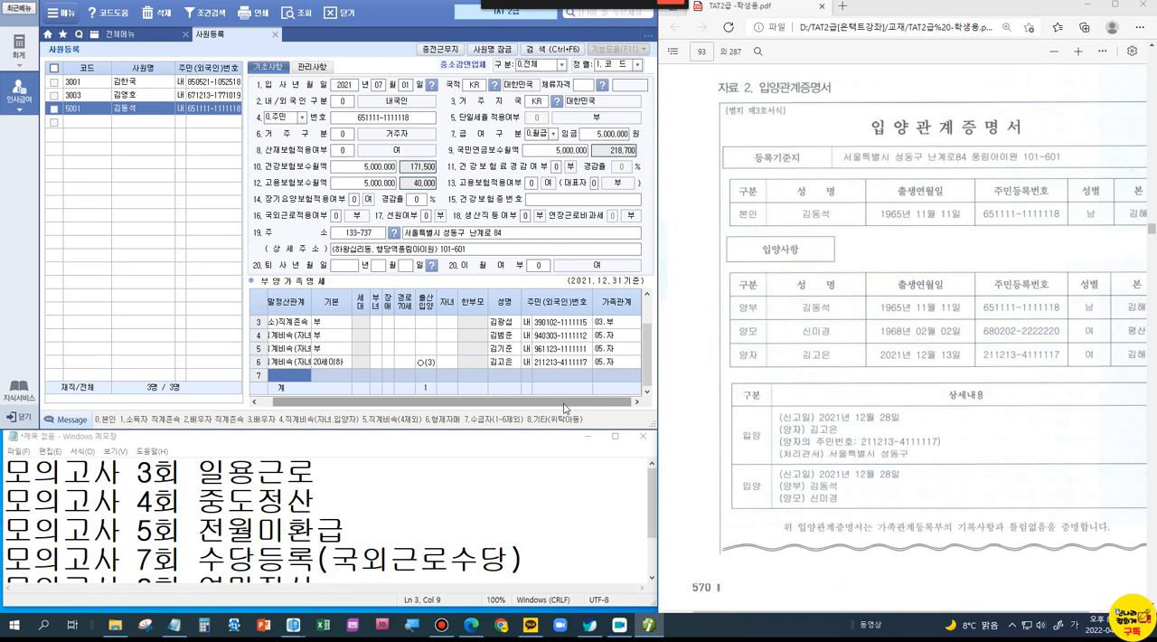
left_click(626, 366)
key("F2")
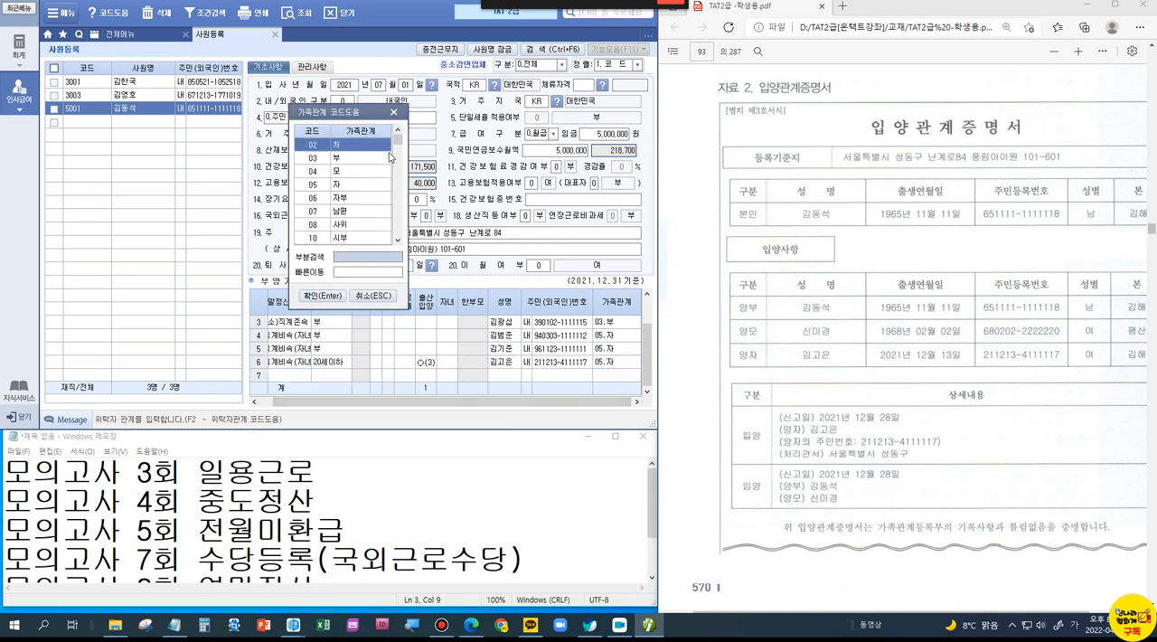
left_click(400, 240)
left_click_drag(401, 241, 400, 242)
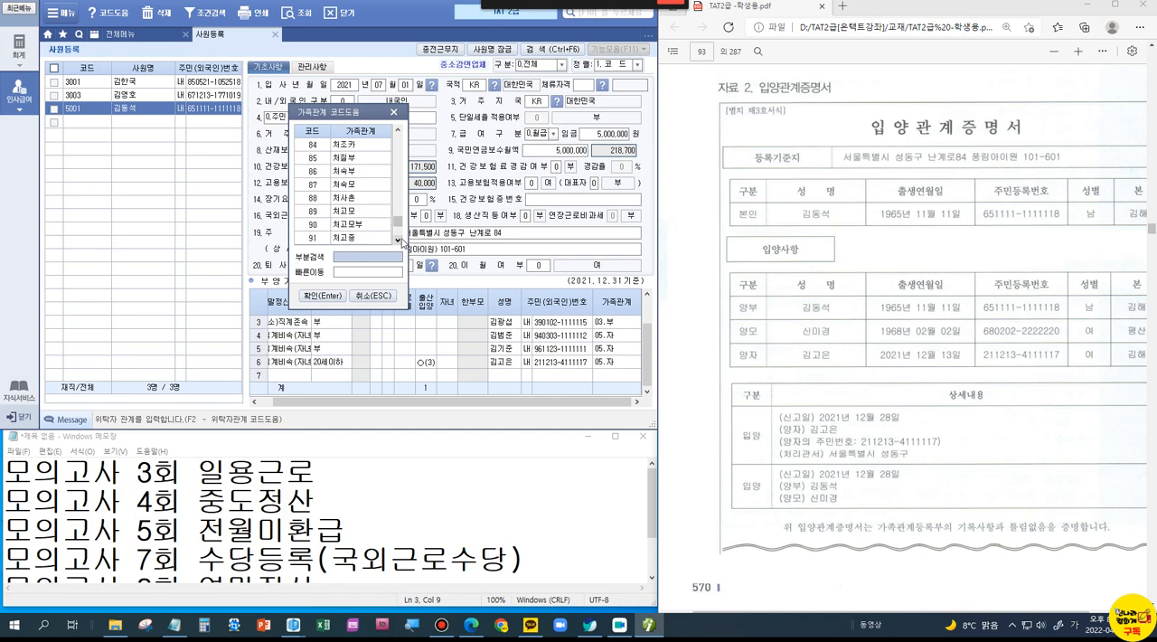
left_click(371, 297)
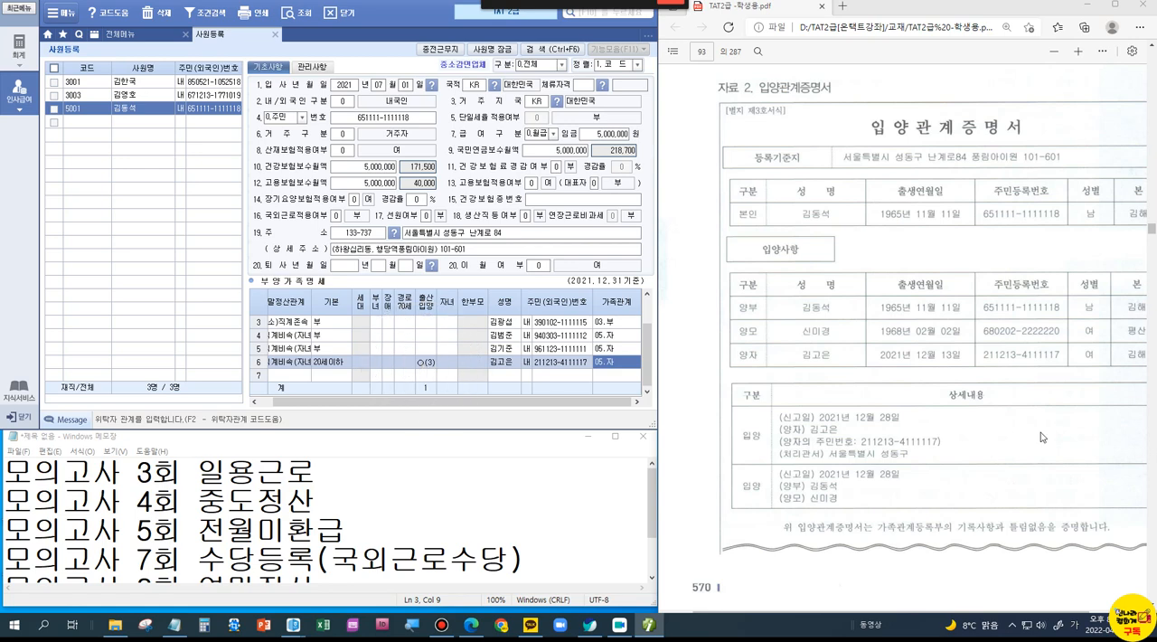
Step: Examine the 직불카드 등 usage statement in 자료 3 of the PDF
scroll(1044, 437, "down", 8)
scroll(1042, 438, "down", 1)
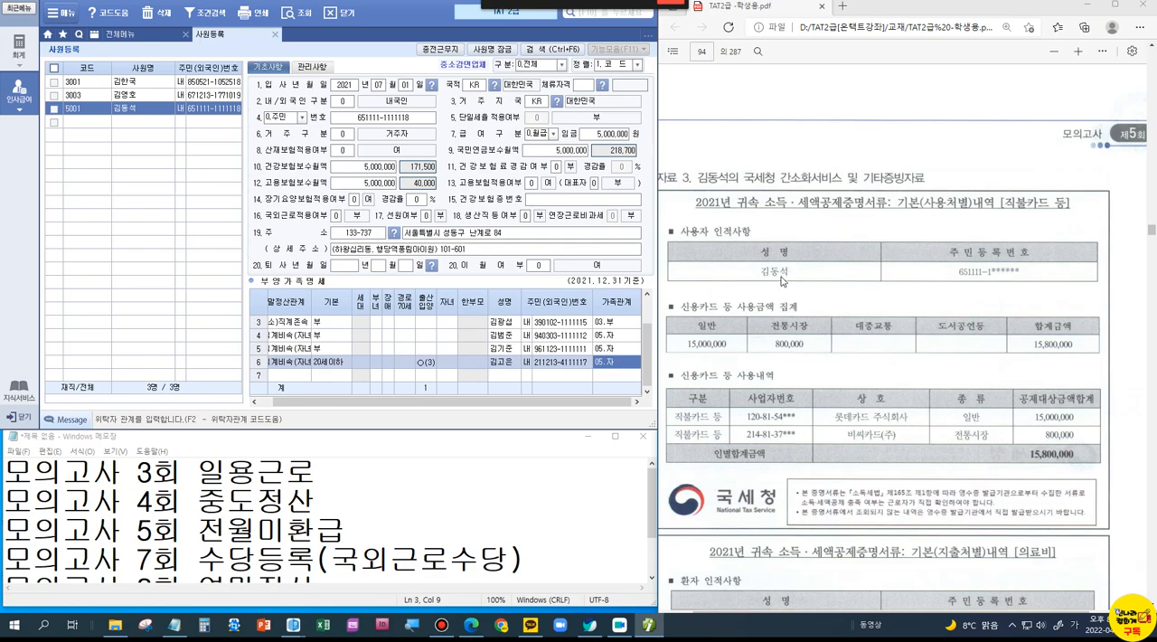
key("ctrl+1")
left_click(1023, 201)
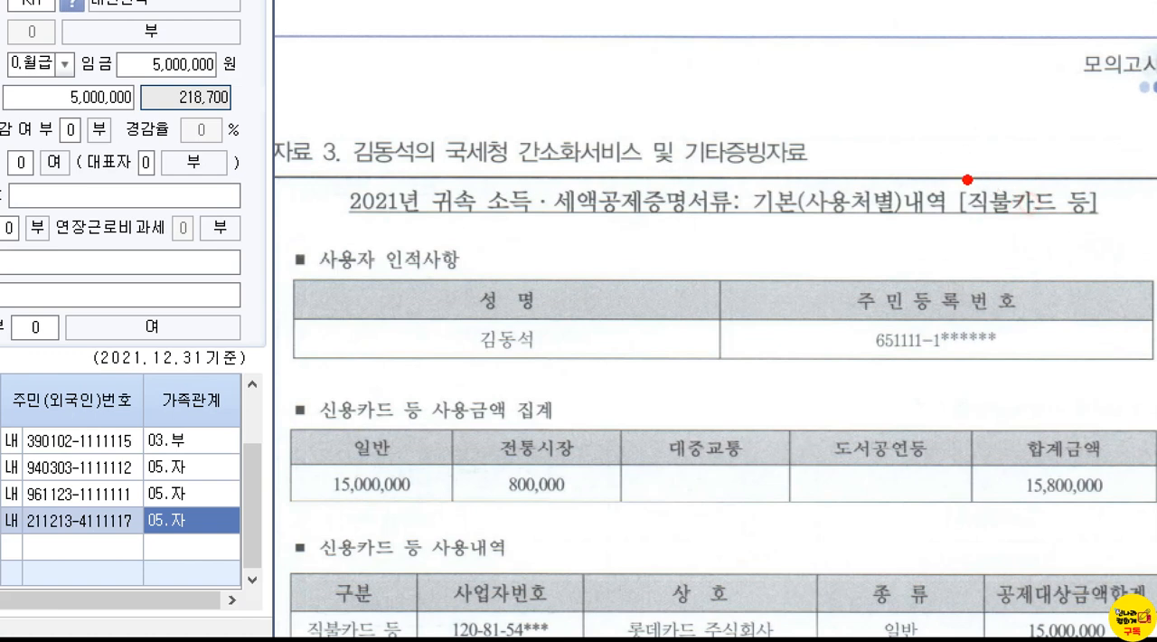
left_click_drag(926, 169, 1135, 249)
mouse_move(1013, 128)
left_mouse_down()
mouse_move(1013, 164)
mouse_move(1080, 86)
left_mouse_up()
key("Escape")
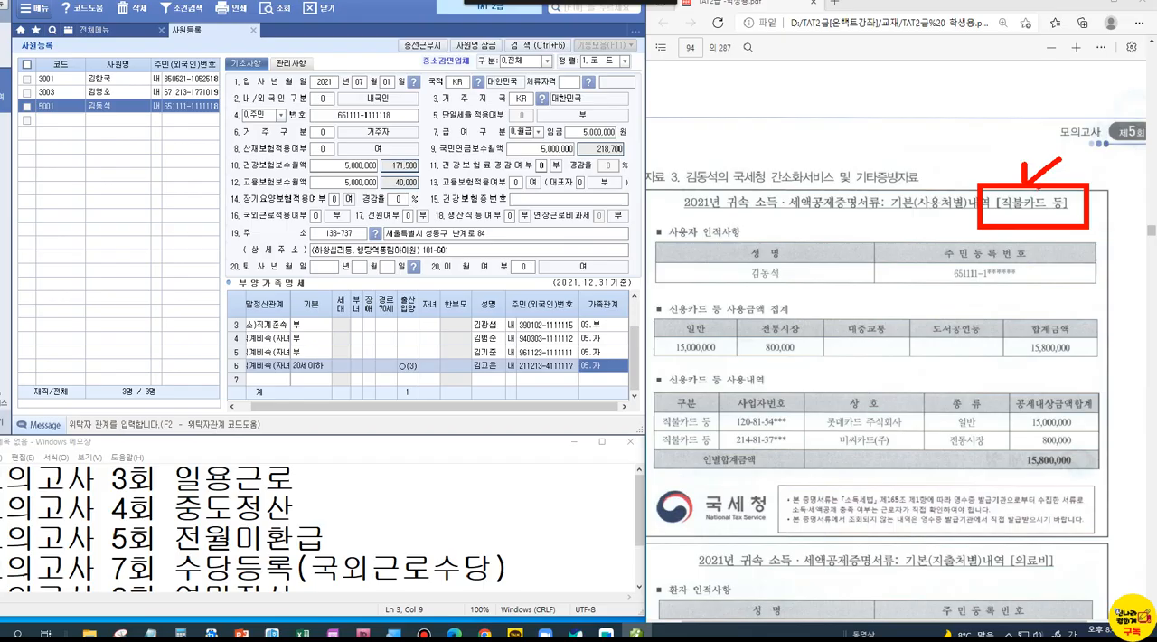
Step: Reopen 연말정산 근로소득원천징수영수증 and enter 15,000,000 as 직불선불카드 in the employee's 국세청자료 row of the 신용카드 section
left_click(274, 34)
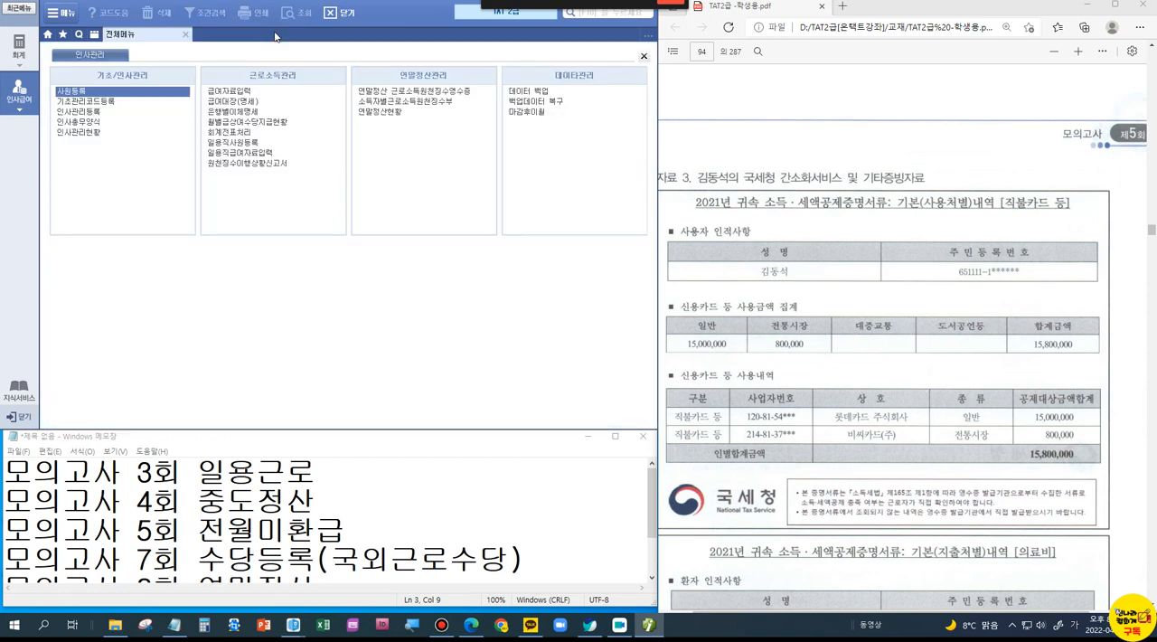
left_click(373, 90)
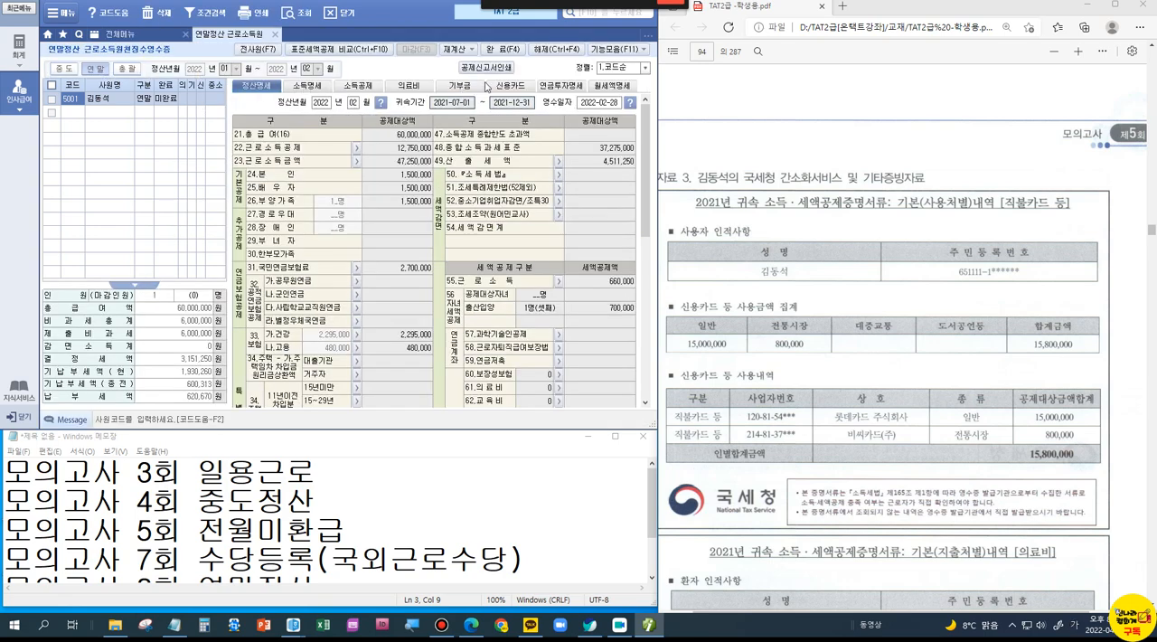
left_click(509, 86)
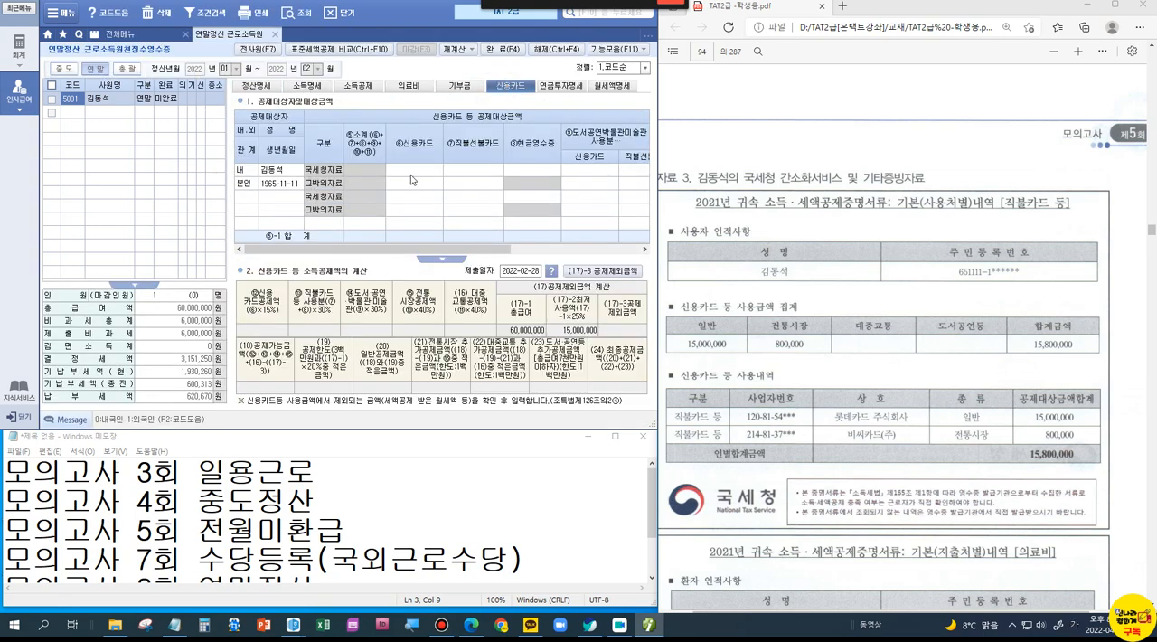
left_click(468, 174)
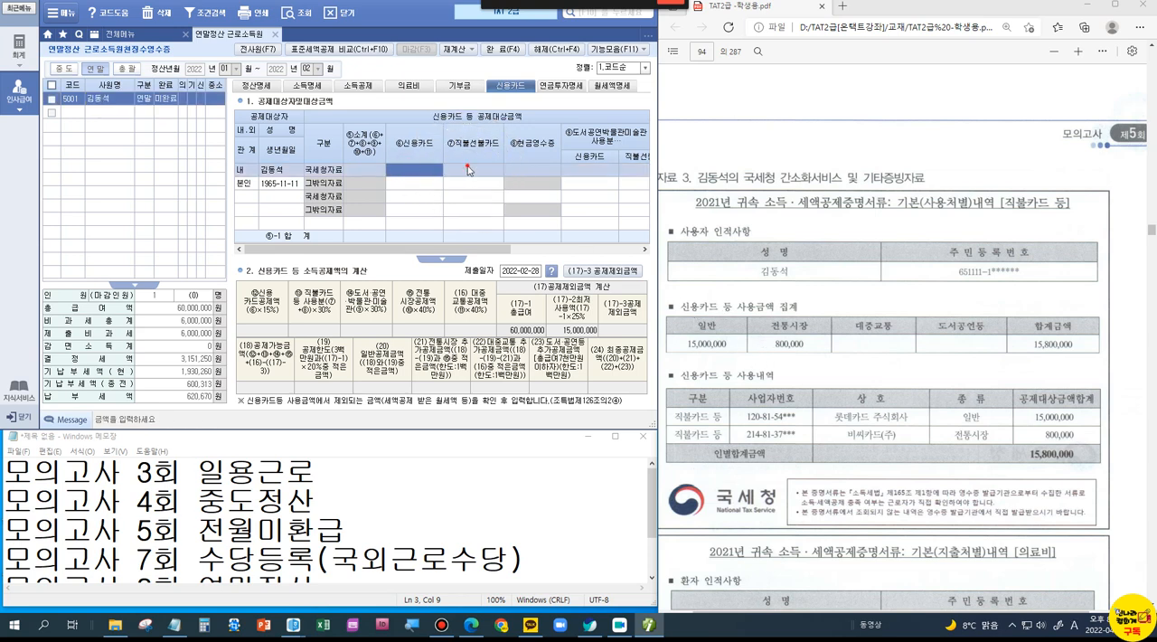
type("15,000,000")
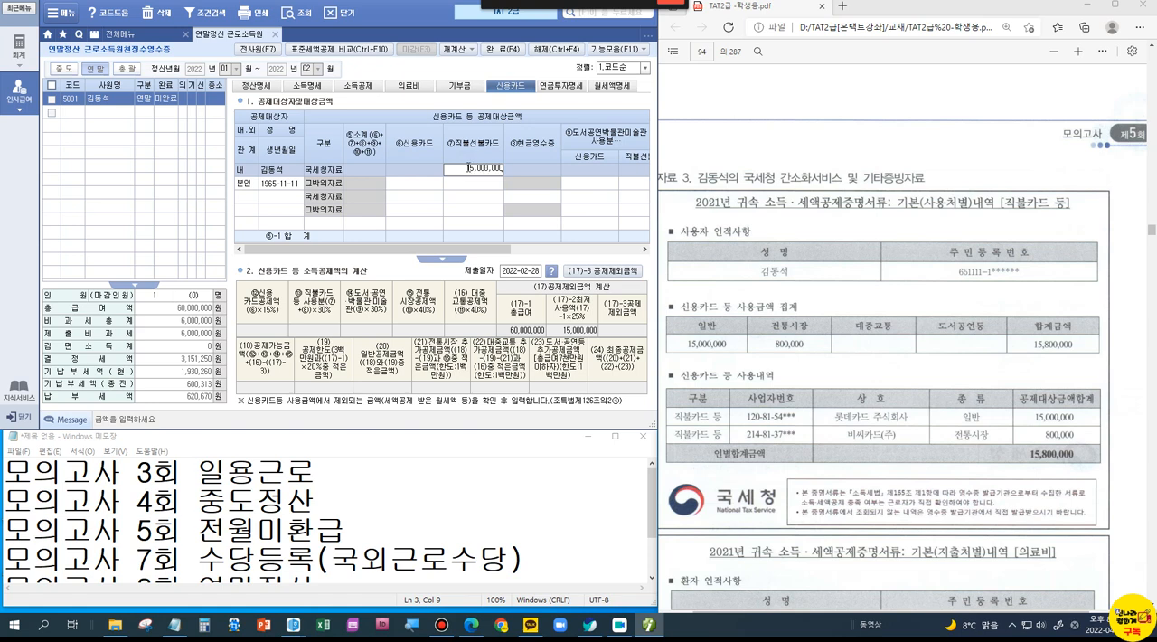
key("Return")
Step: Enter 800,000 as 전통시장 사용분 in the employee's 국세청자료 row
left_click_drag(476, 250, 623, 256)
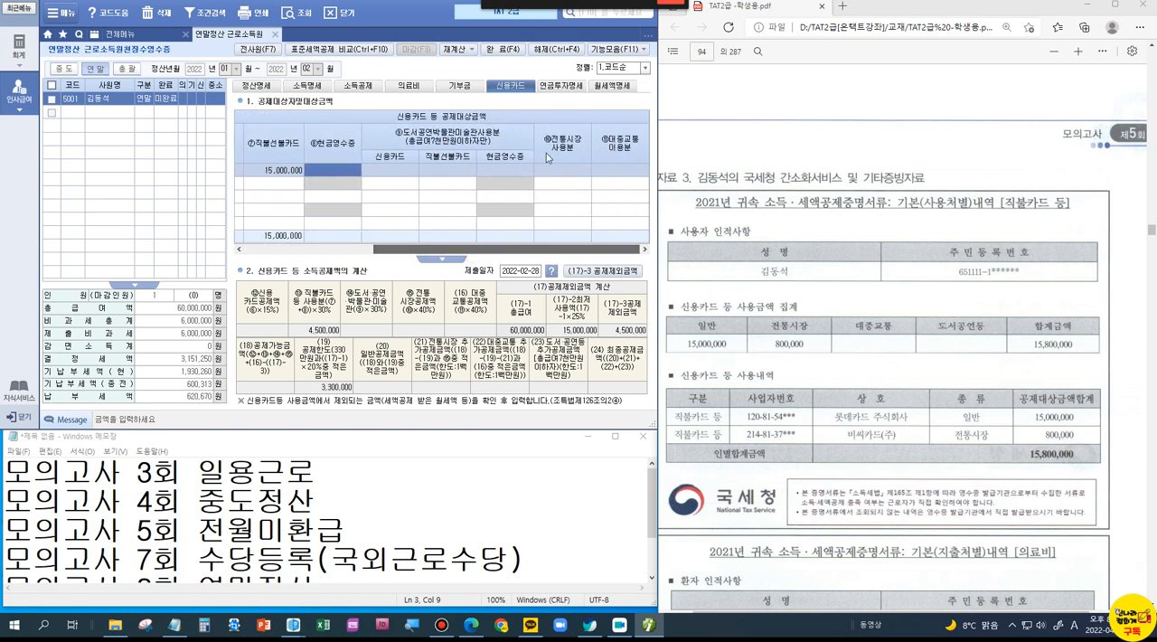
left_click(576, 169)
type("800000")
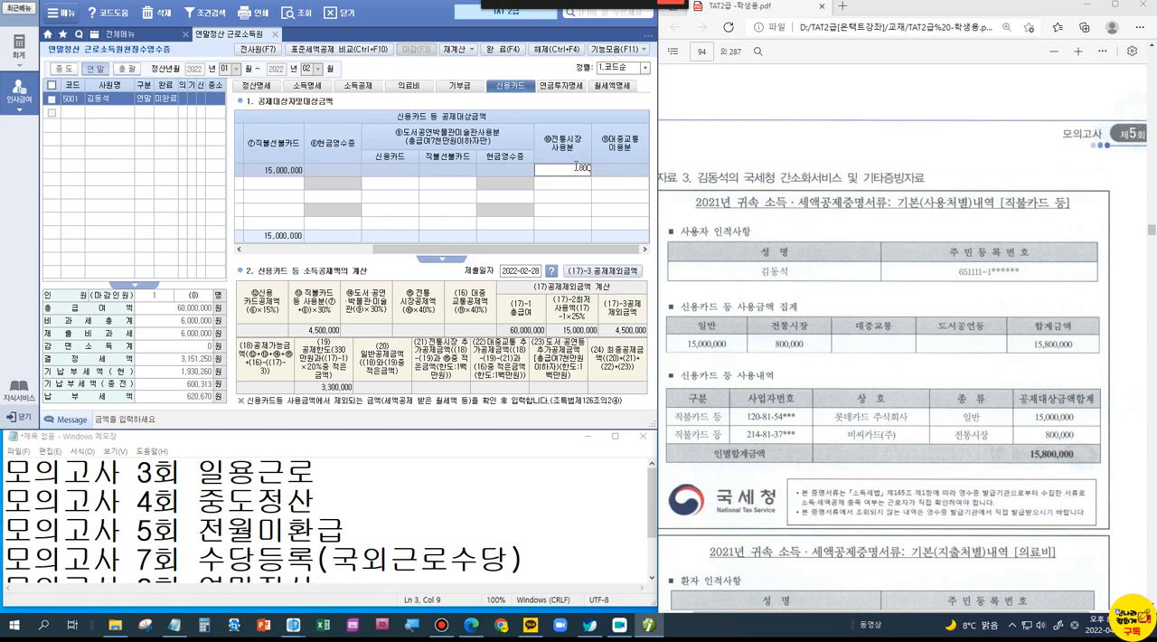
key("Return")
left_click(585, 169)
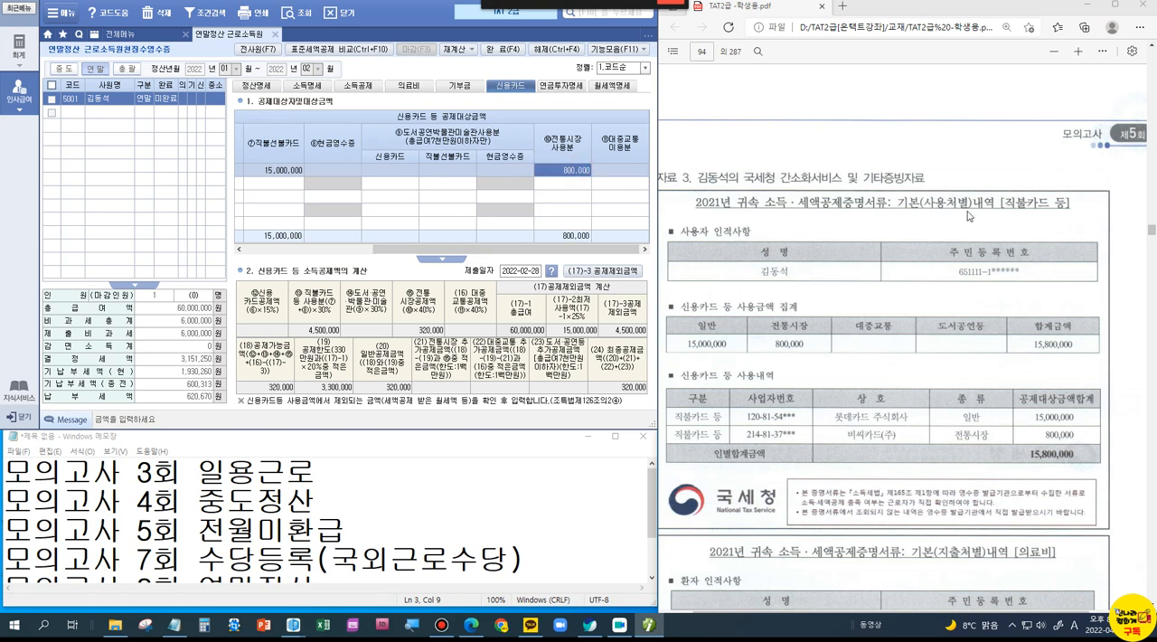
Step: In the 의료비 section, add a row for the employee's father (소득자의 직계존속) with 국세청 as 의료증빙코드 and 건수 1
left_click(1015, 201)
scroll(999, 262, "down", 4)
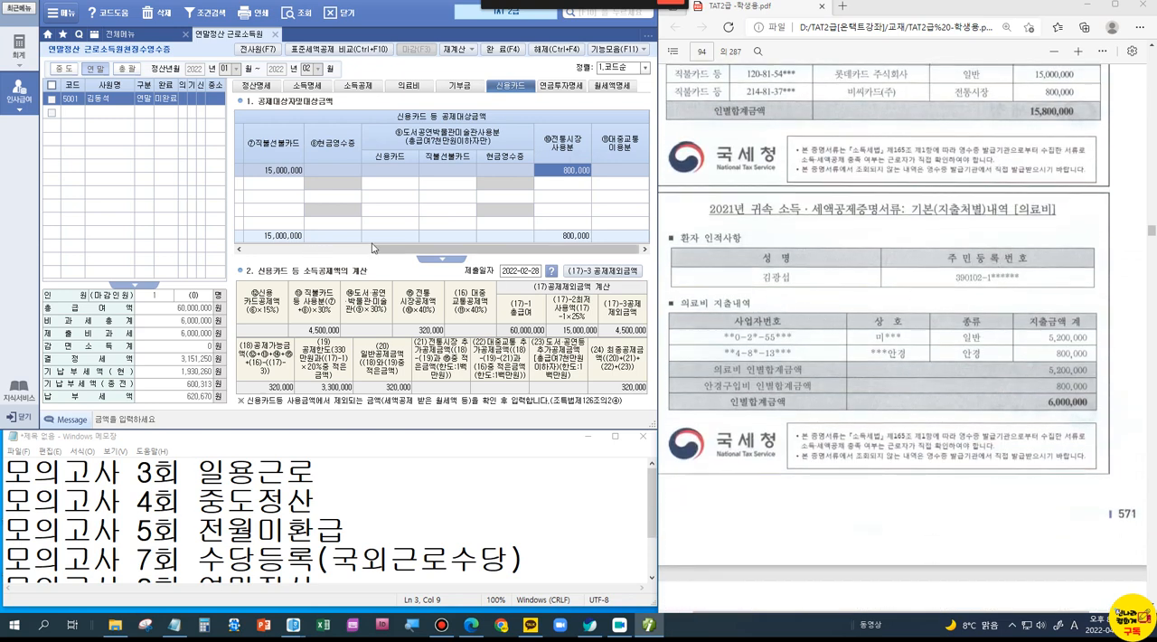
left_click_drag(380, 252, 359, 255)
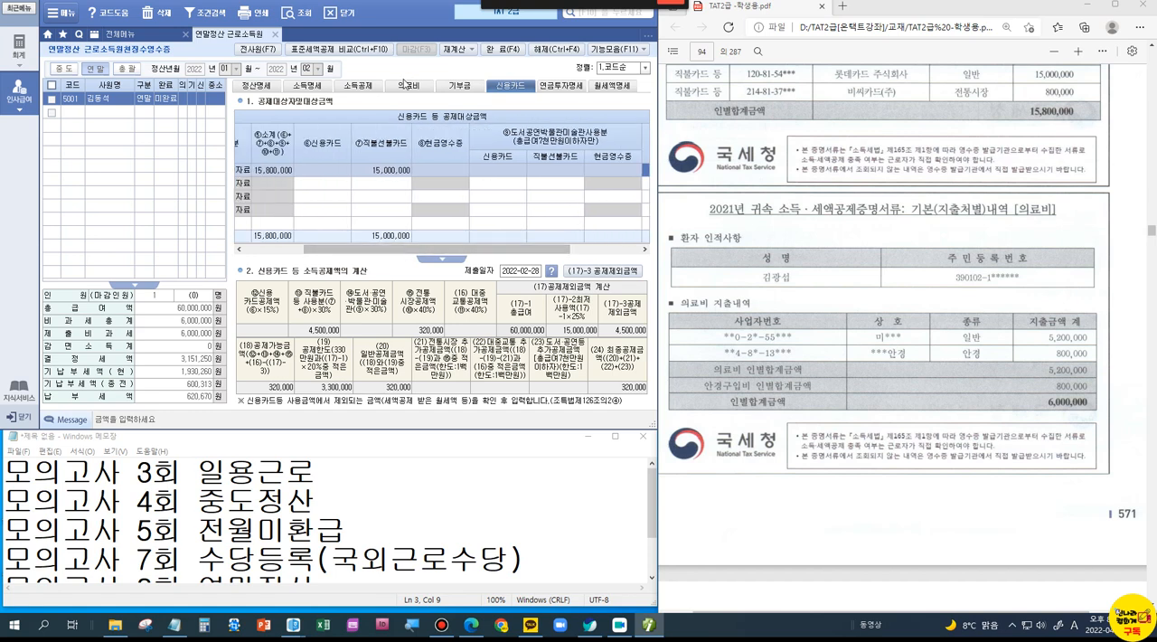
left_click(407, 86)
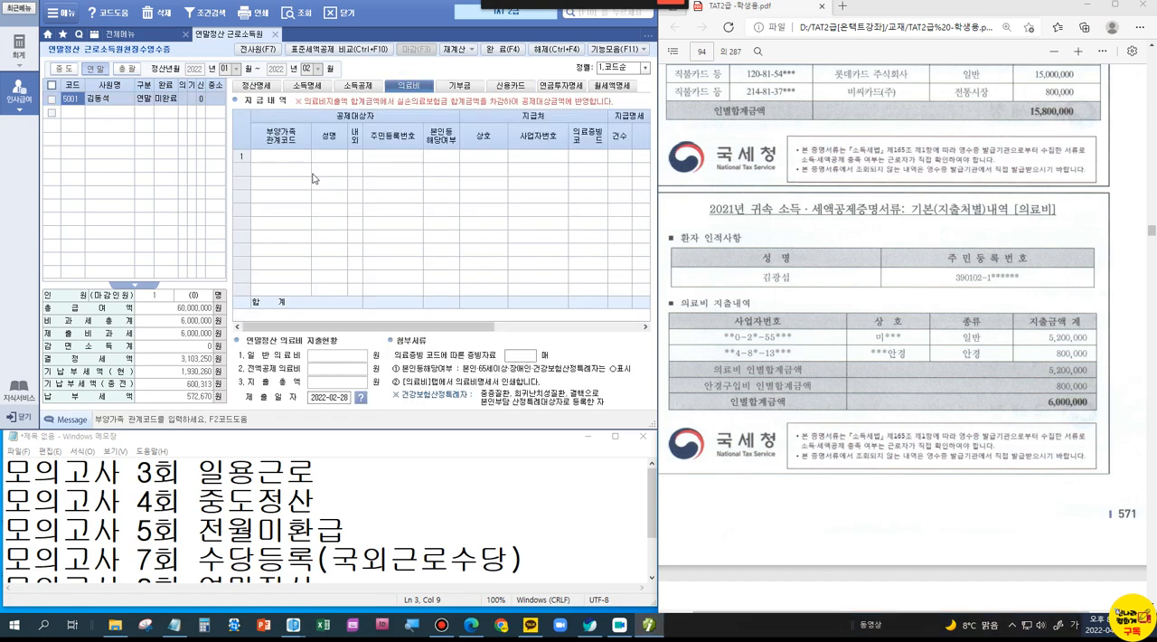
double_click(281, 156)
double_click(281, 155)
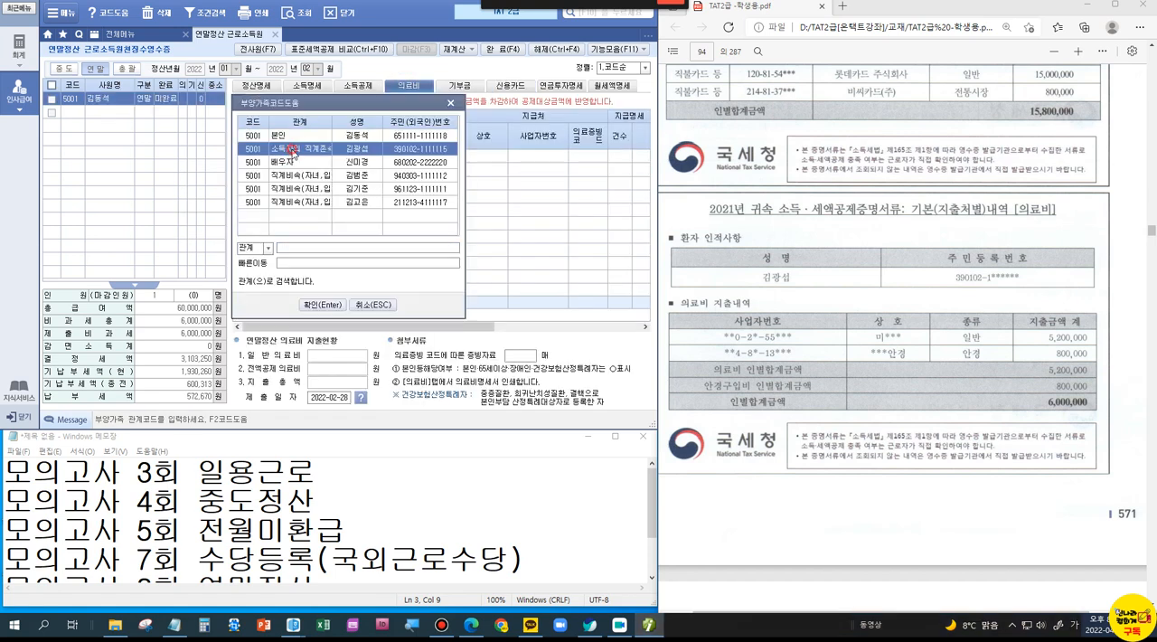
key("Return")
key("Return")
key("Return")
key("Return")
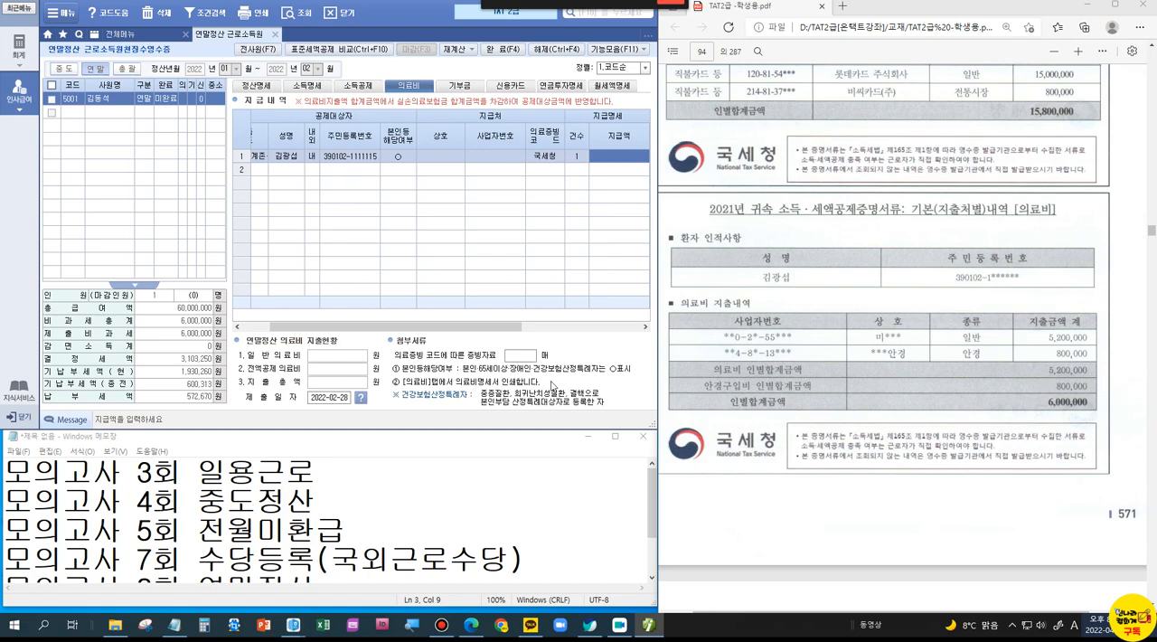
Step: Enter 5,700,000 as 지급액 in the father's 의료비 row and complete the row with 난임시술비 and 중증질환 set to X
left_click_drag(497, 332, 576, 332)
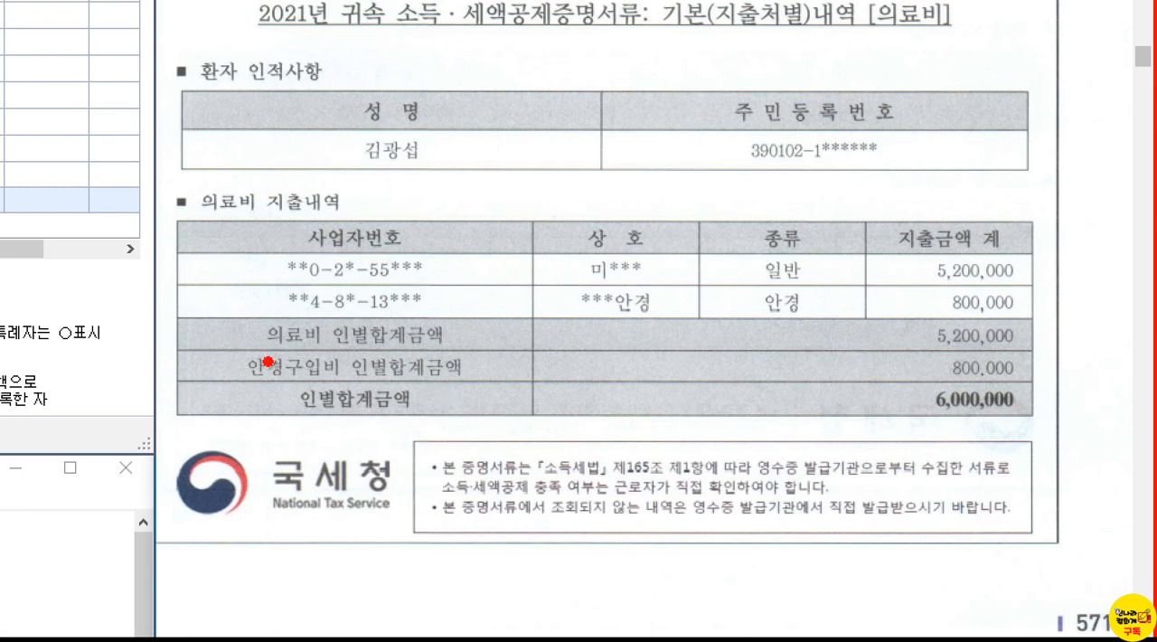
left_click_drag(238, 353, 523, 384)
mouse_move(470, 328)
left_mouse_down()
mouse_move(476, 344)
mouse_move(521, 326)
left_mouse_up()
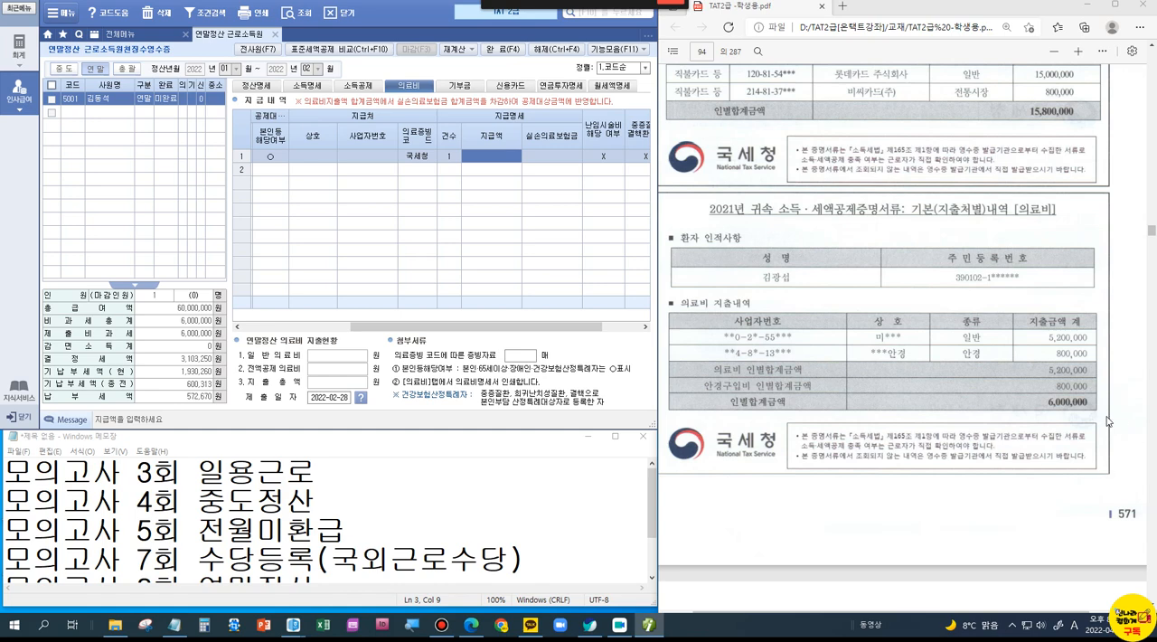
type("5,70")
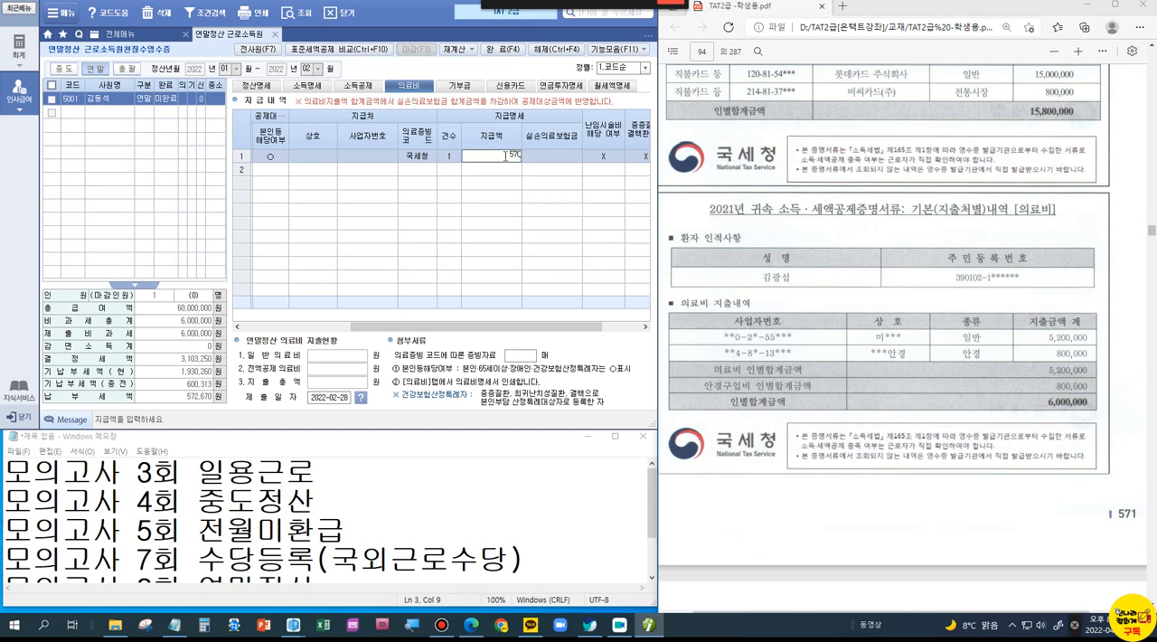
type("0,000")
key("Return")
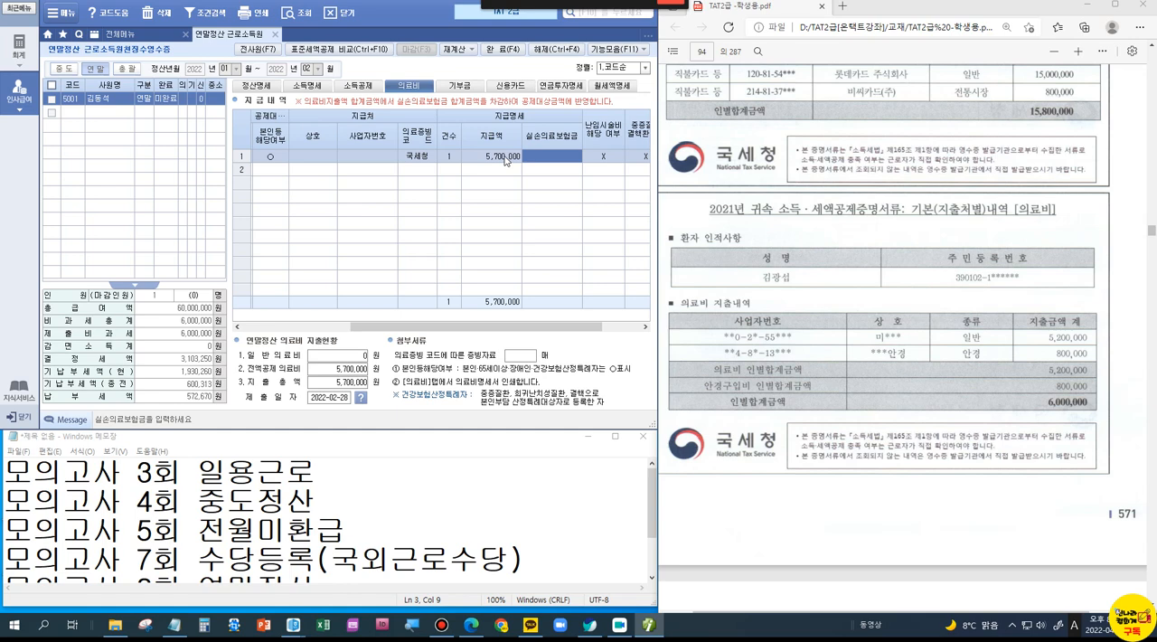
key("Return")
key("Return")
key("Return")
key("Return")
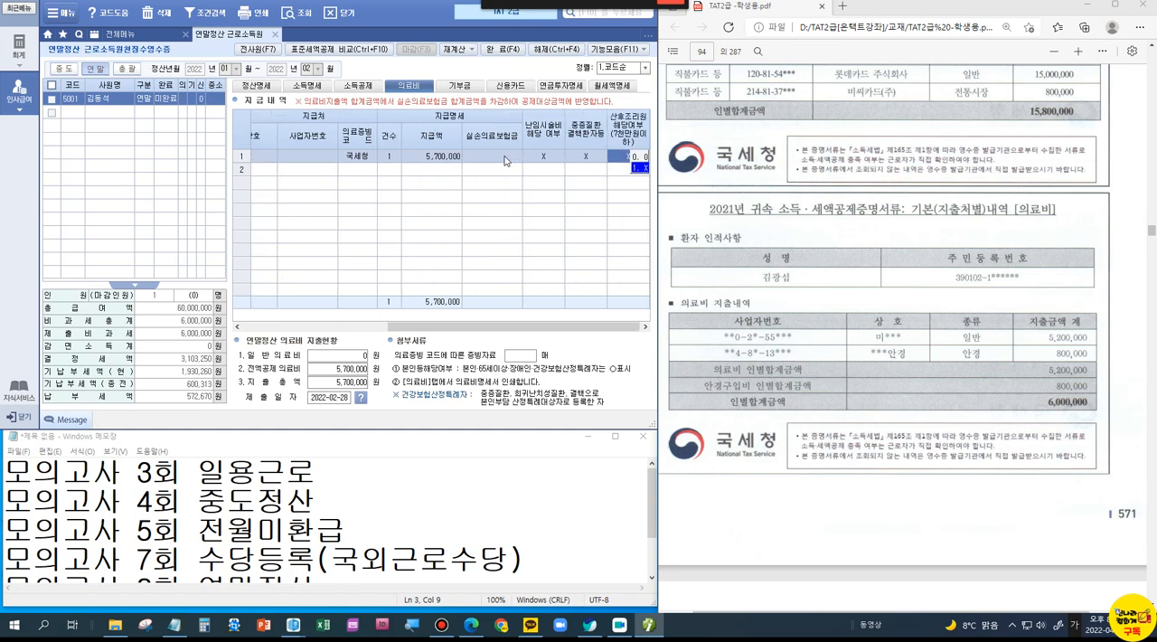
left_click_drag(481, 328, 446, 309)
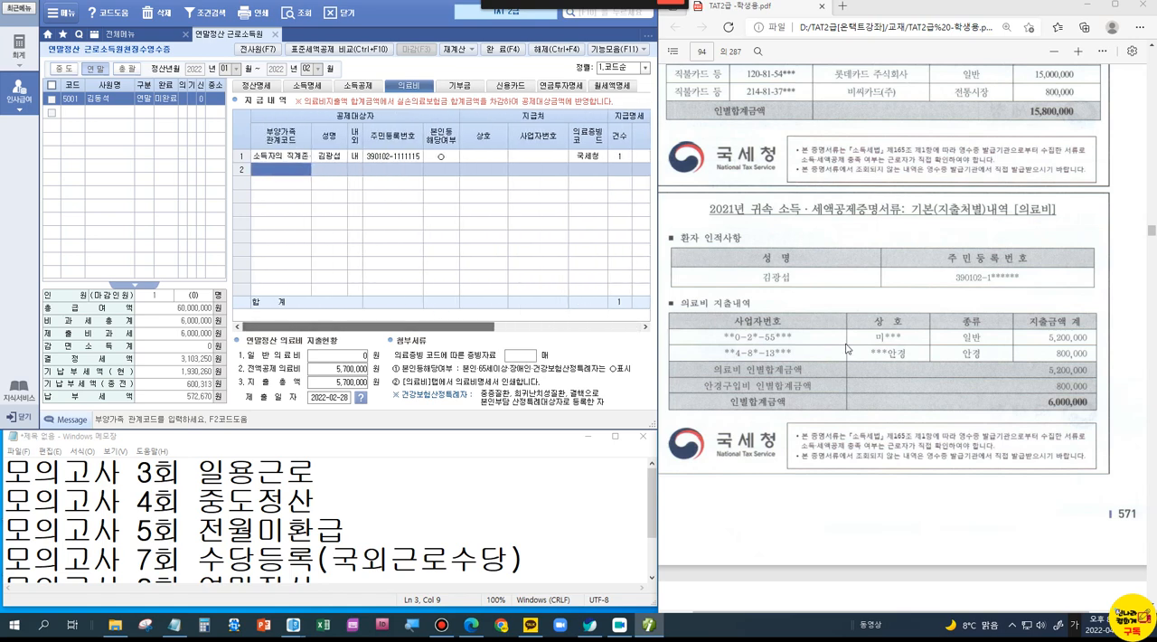
Step: Enter the student loan repayment of 5,500,000 as 일반 교육비 in the employee's 국세청 row of the 소득공제 section
scroll(847, 348, "down", 5)
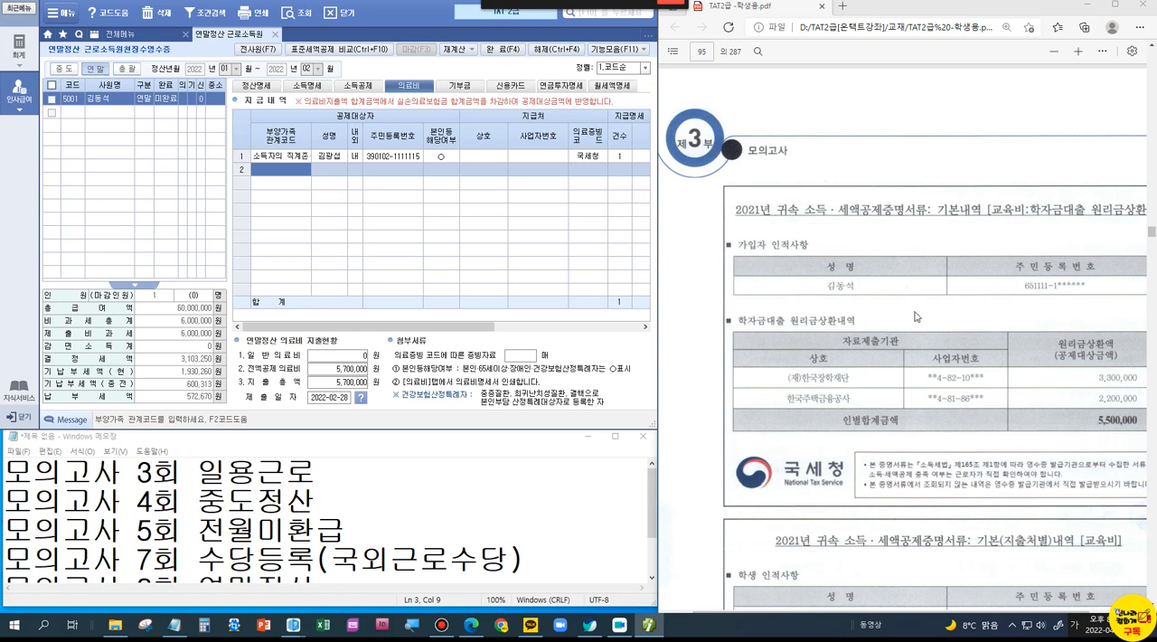
left_click(806, 612)
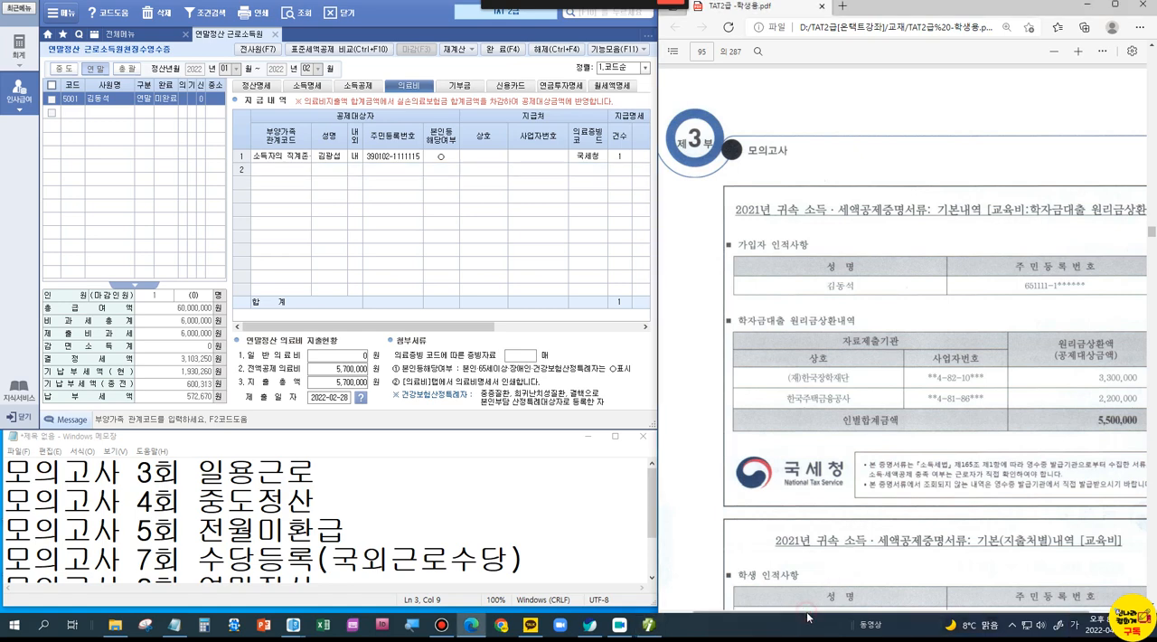
left_click_drag(809, 614, 854, 612)
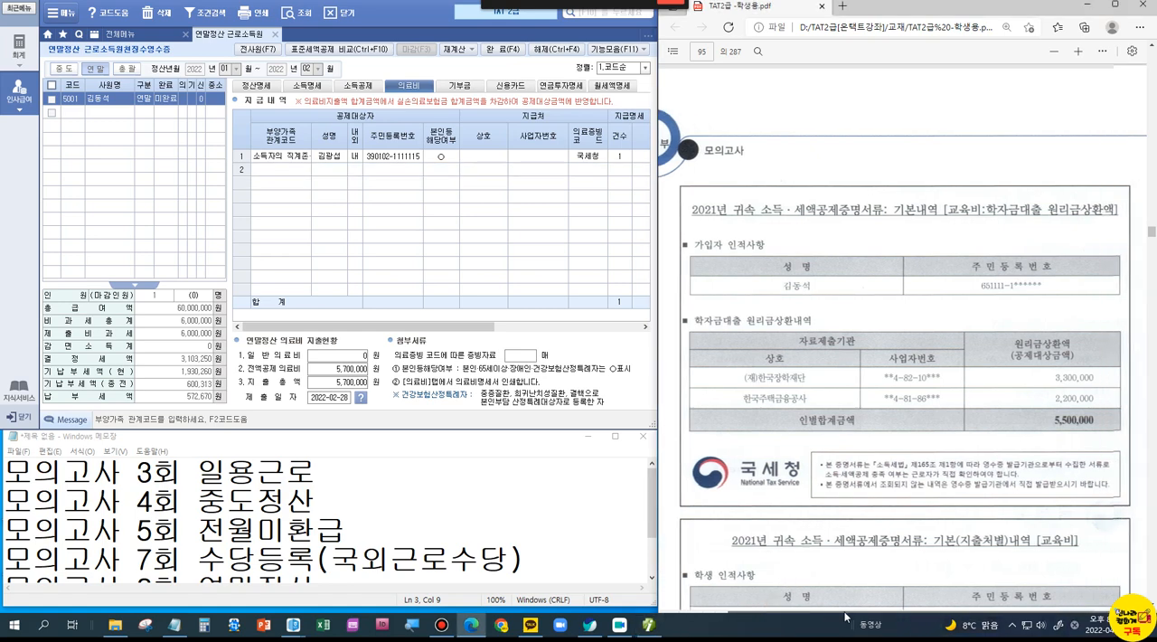
scroll(881, 395, "down", 3)
scroll(912, 189, "up", 1)
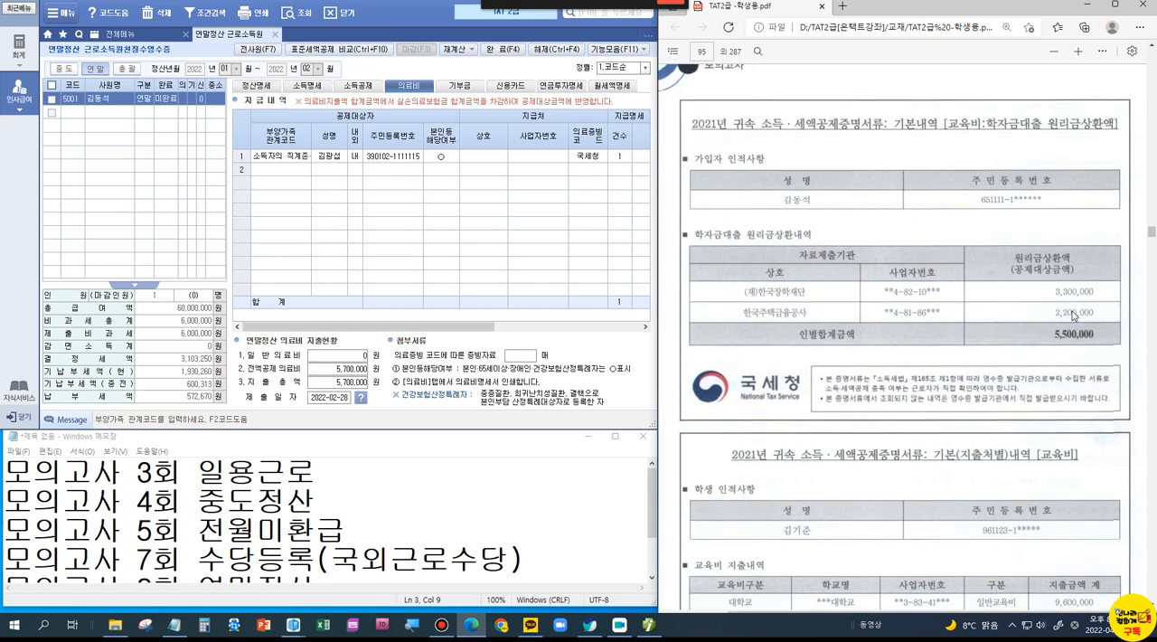
left_click(357, 87)
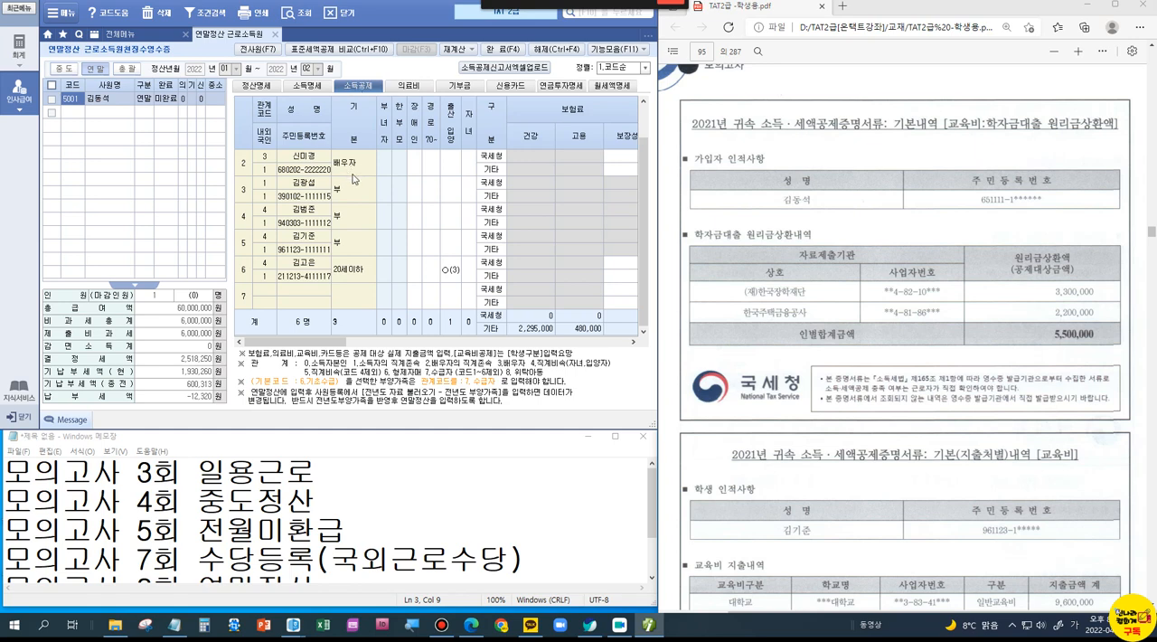
left_click_drag(644, 214, 638, 141)
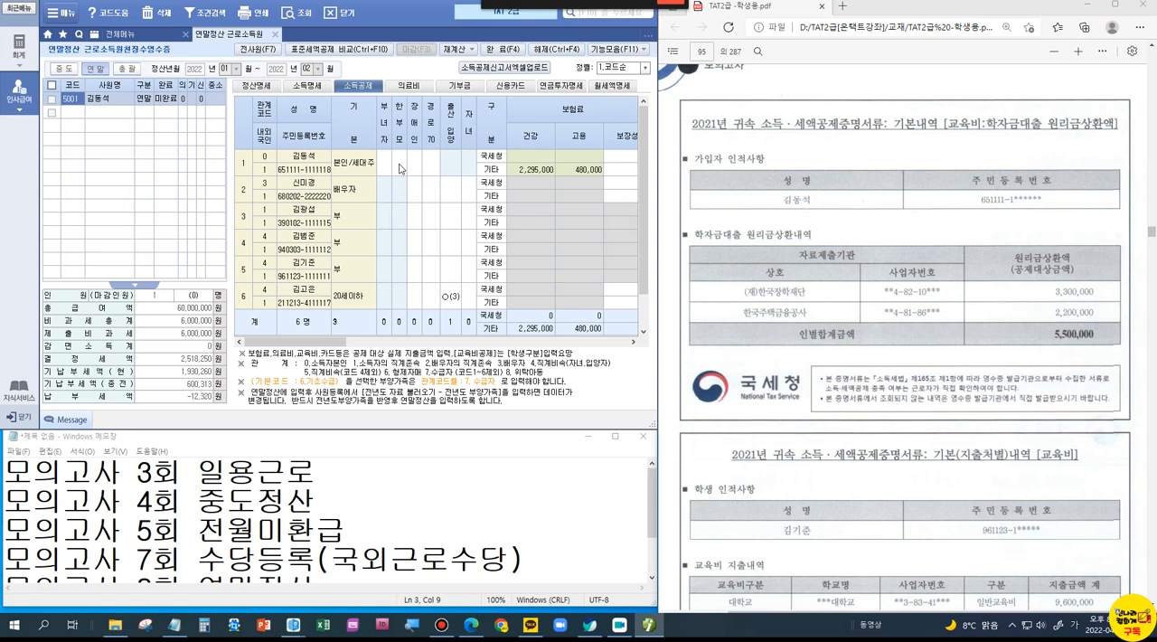
left_click_drag(344, 341, 482, 353)
left_click(574, 158)
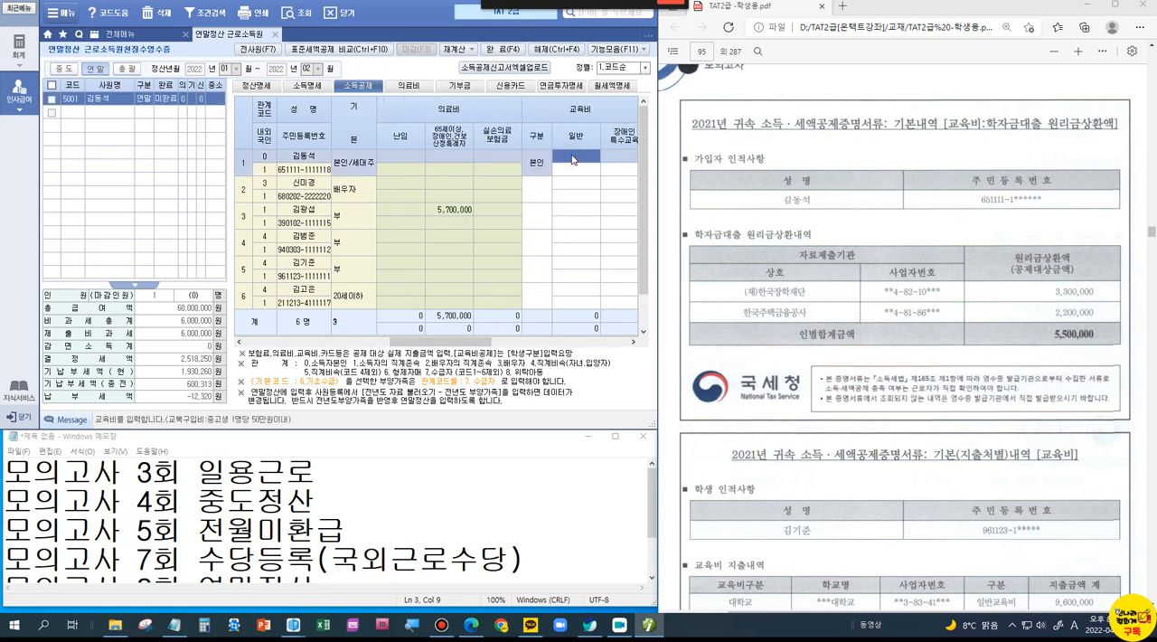
type("55")
key("Return")
Step: Set the 교육비 구분 of the child in row 5 to 대학생 and enter 9,600,000 as 일반 교육비 in the 국세청 row
scroll(977, 391, "down", 3)
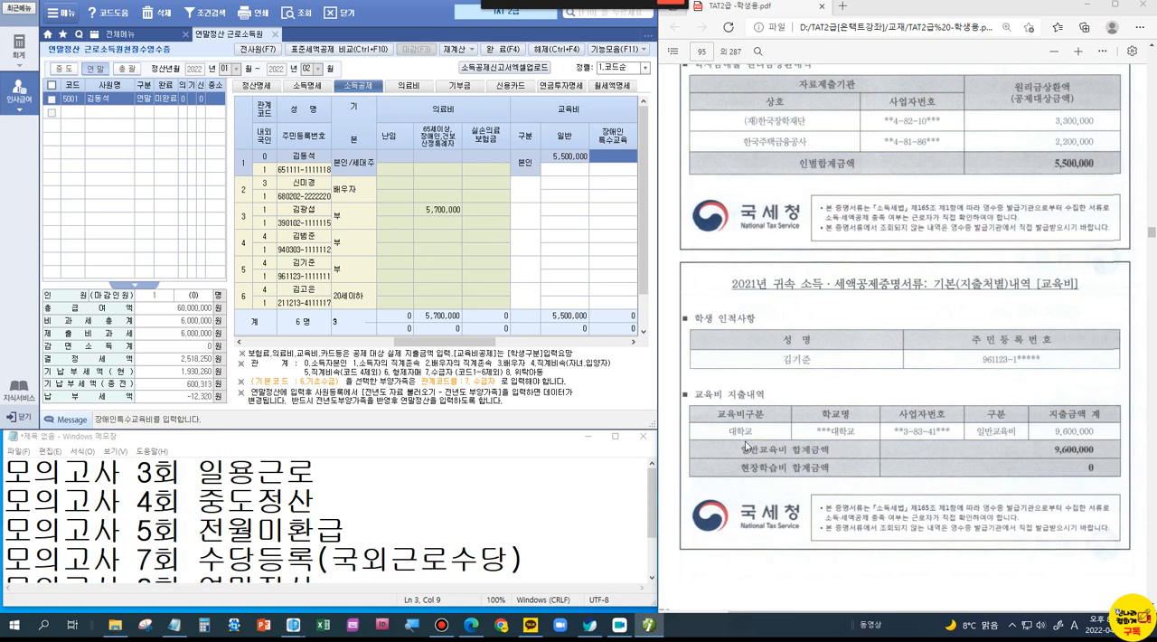
left_click(360, 268)
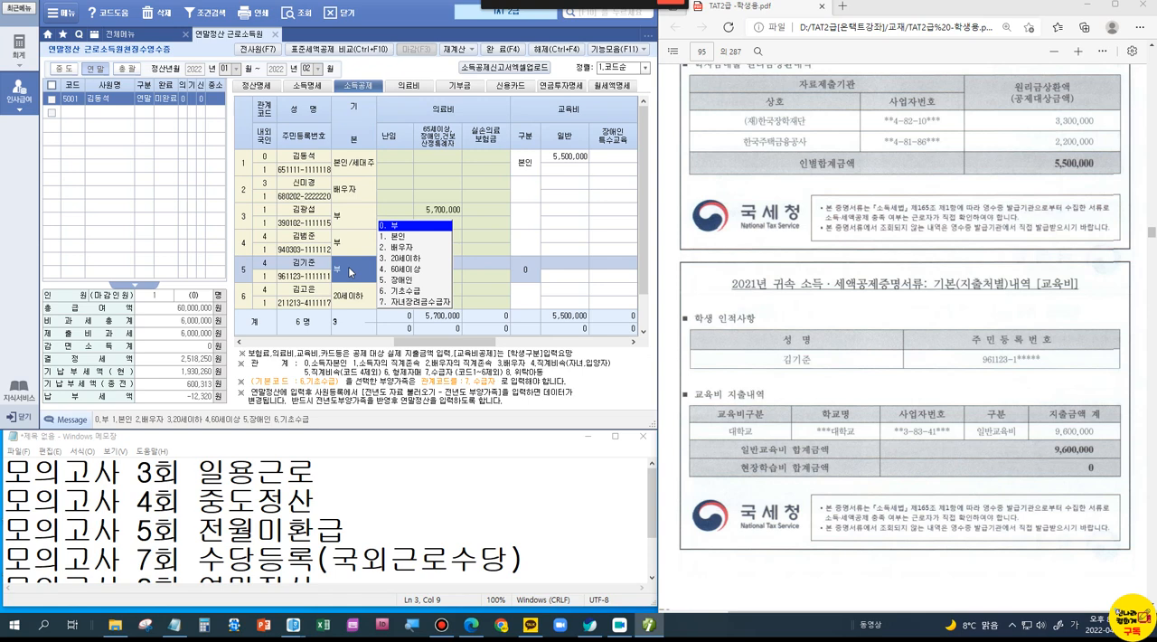
left_click(573, 264)
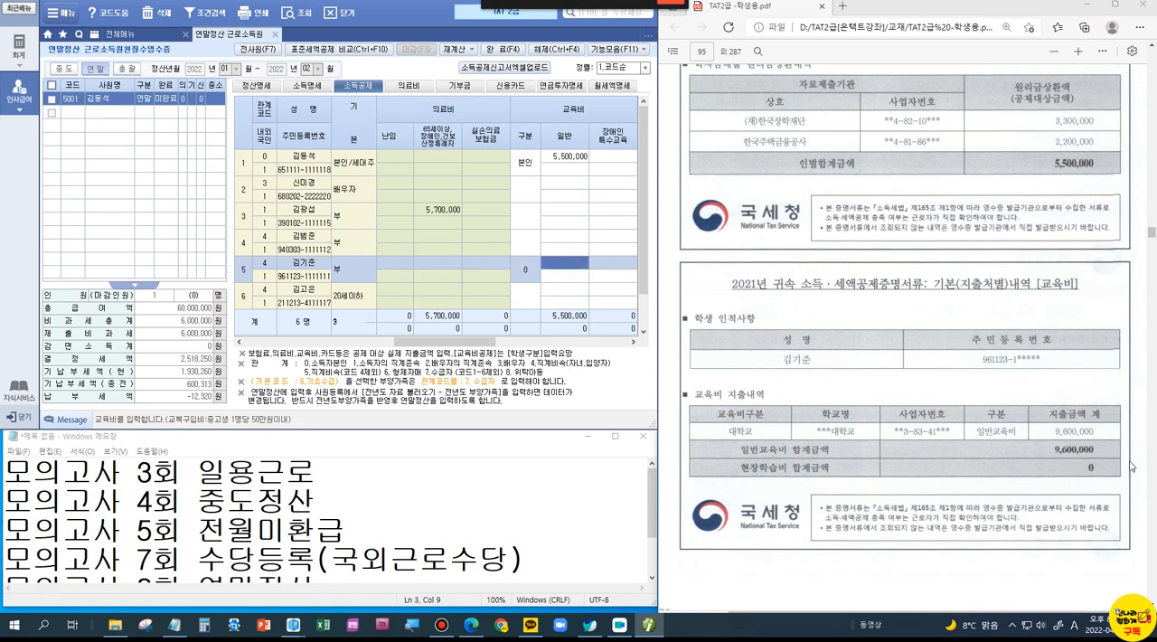
left_click(526, 269)
left_click(555, 285)
left_click(565, 267)
type("9,600,000")
key("Return")
left_click(560, 275)
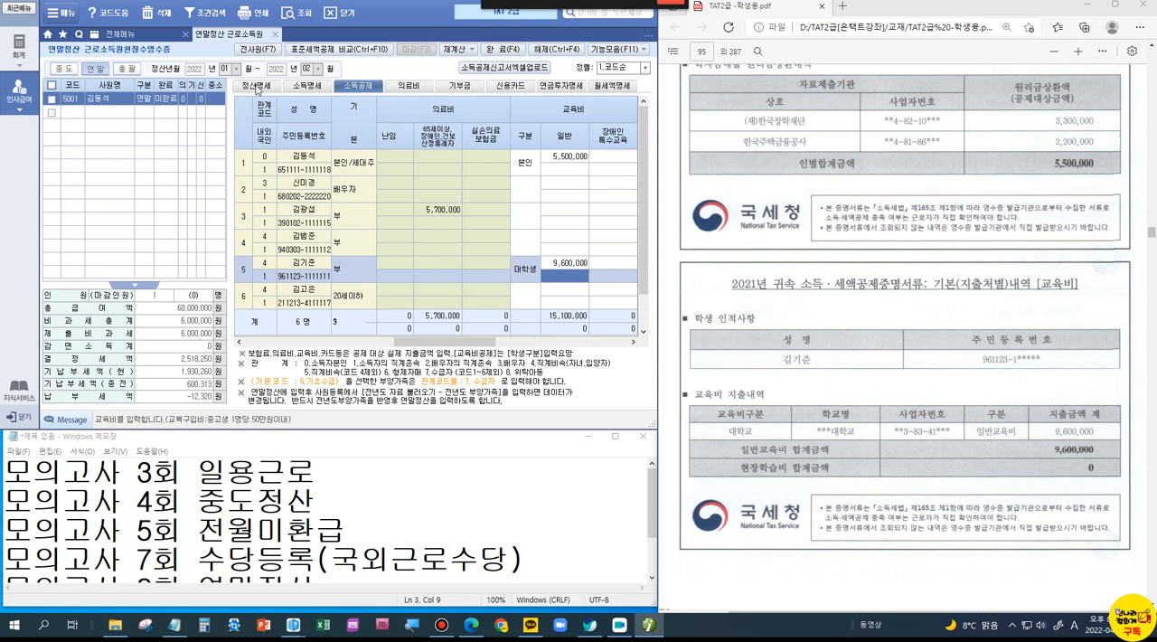
Step: Examine the 교육비 calculation details in 정산명세, checking the university student's 공제대상금액 and 세액공제액
left_click(257, 87)
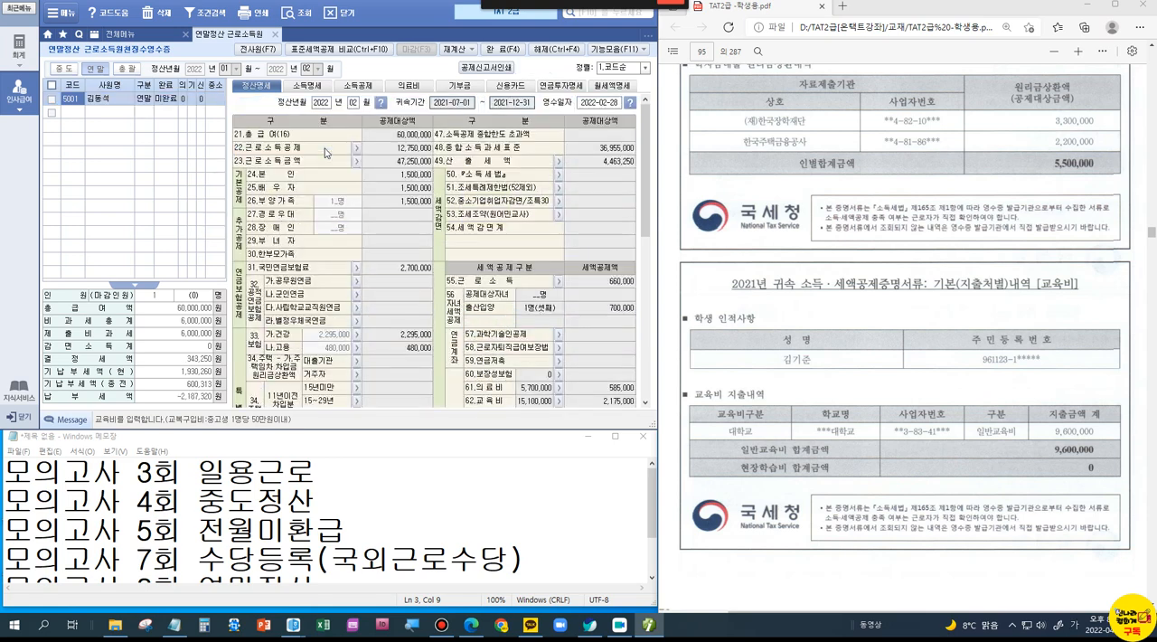
scroll(482, 337, "down", 2)
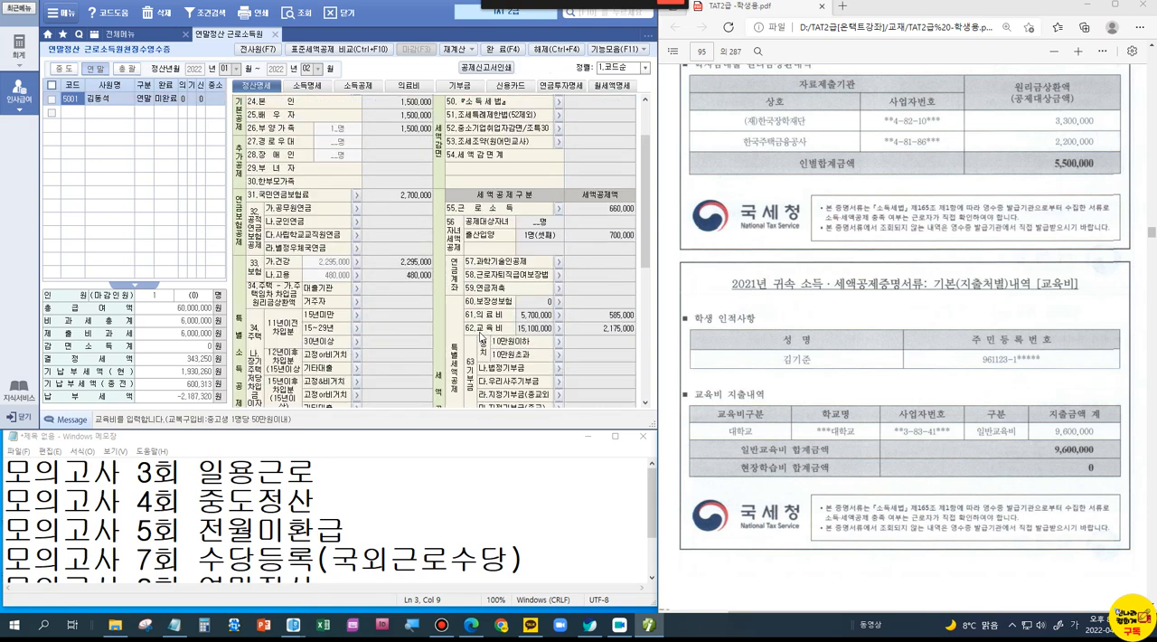
left_click(558, 329)
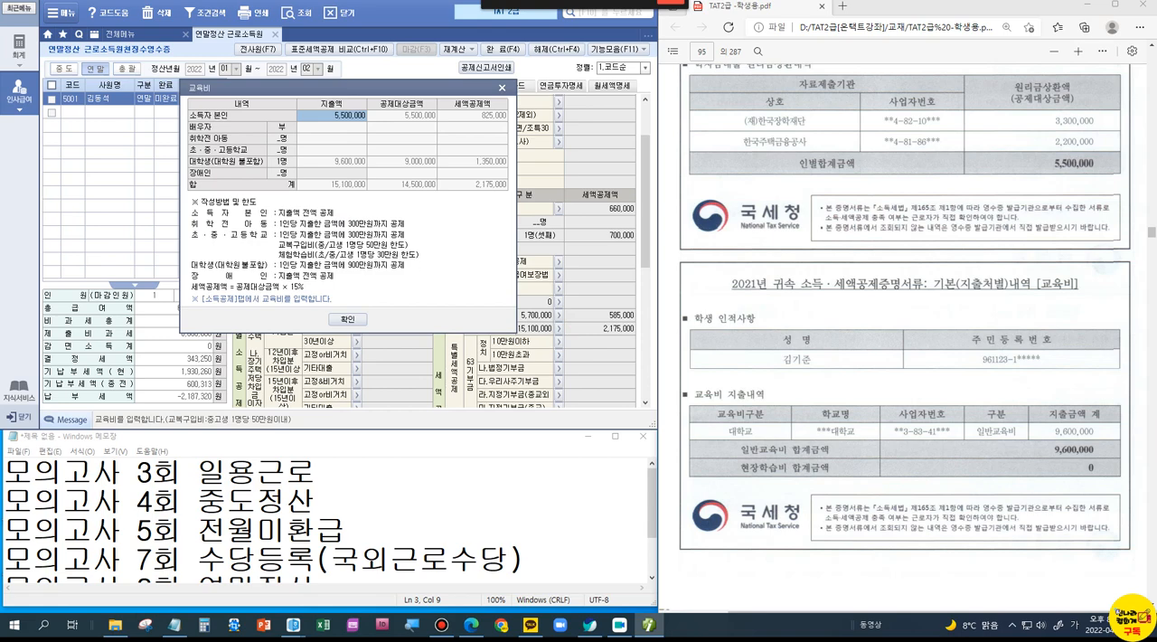
key("ctrl+1")
left_click(356, 155)
mouse_move(440, 146)
left_mouse_down()
mouse_move(587, 222)
mouse_move(518, 178)
left_mouse_up()
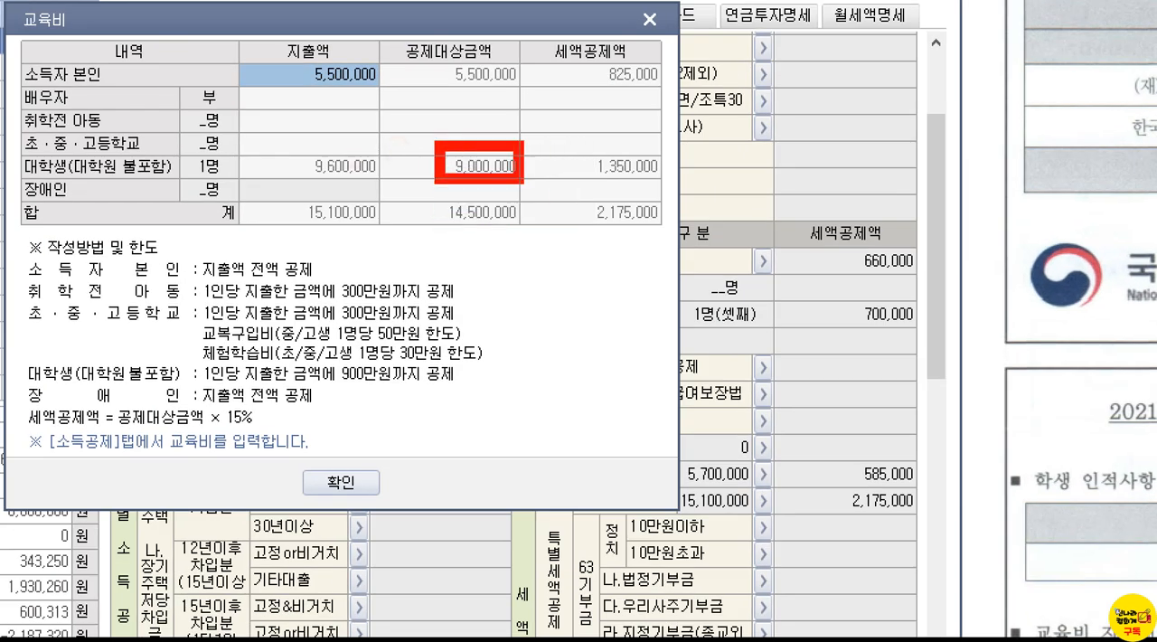
left_click_drag(516, 113, 568, 104)
left_click_drag(601, 168, 678, 181)
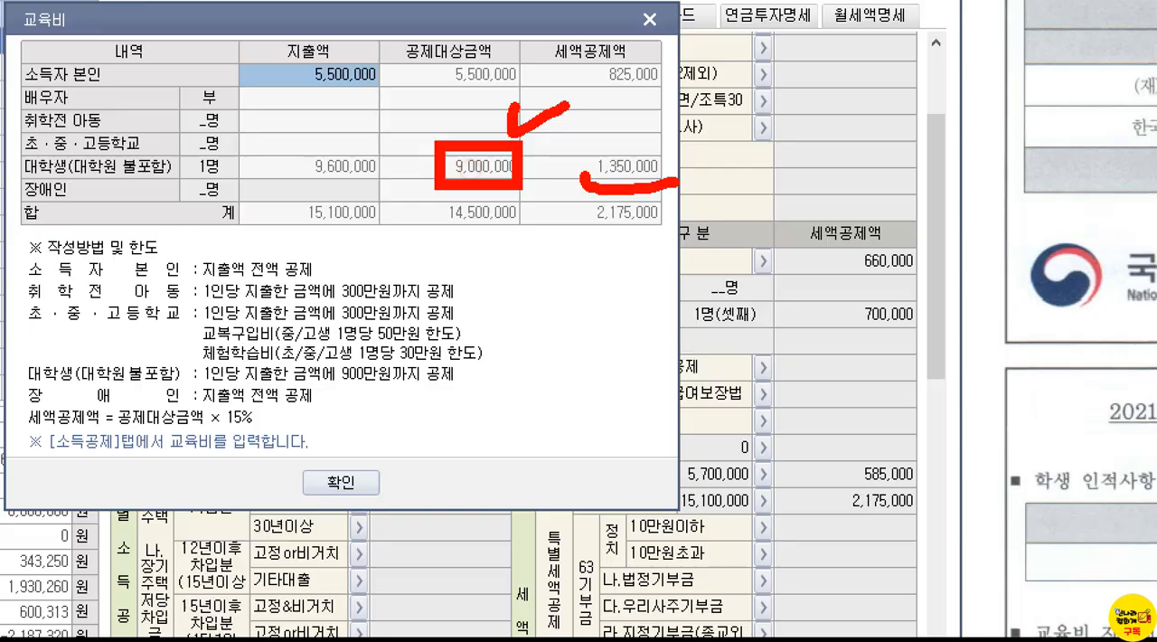
key("Escape")
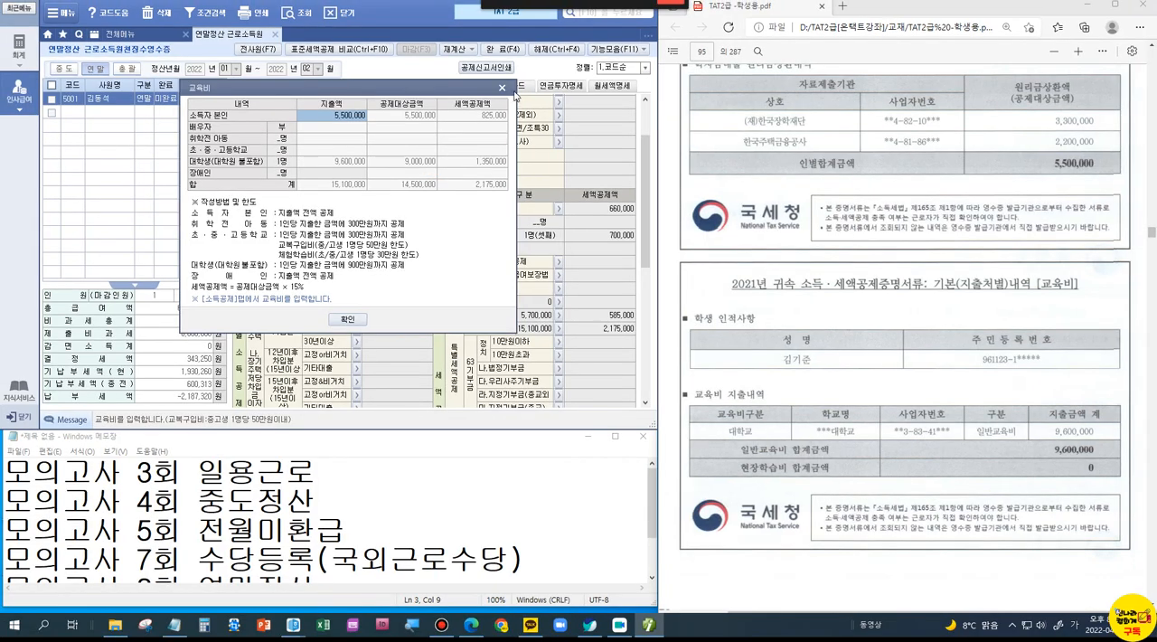
left_click(502, 88)
Step: Back in the 소득공제 section, set the spouse's 교육비 구분 to 대학생 and enter 2,000,000 as 일반 교육비 in the 국세청 row
left_click(376, 87)
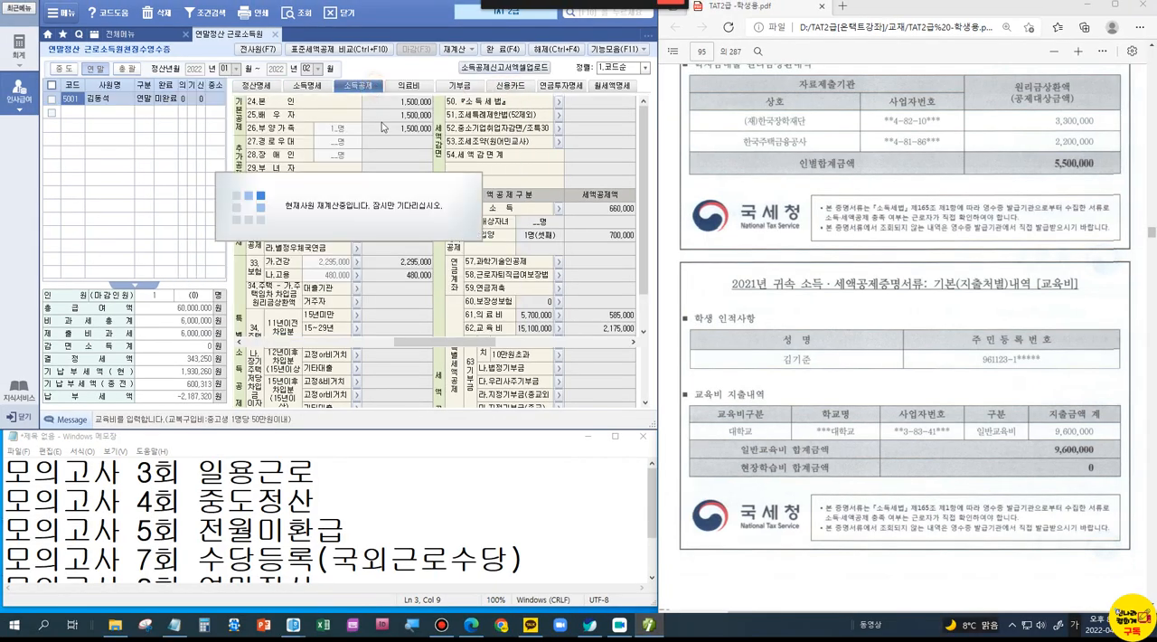
left_click(562, 236)
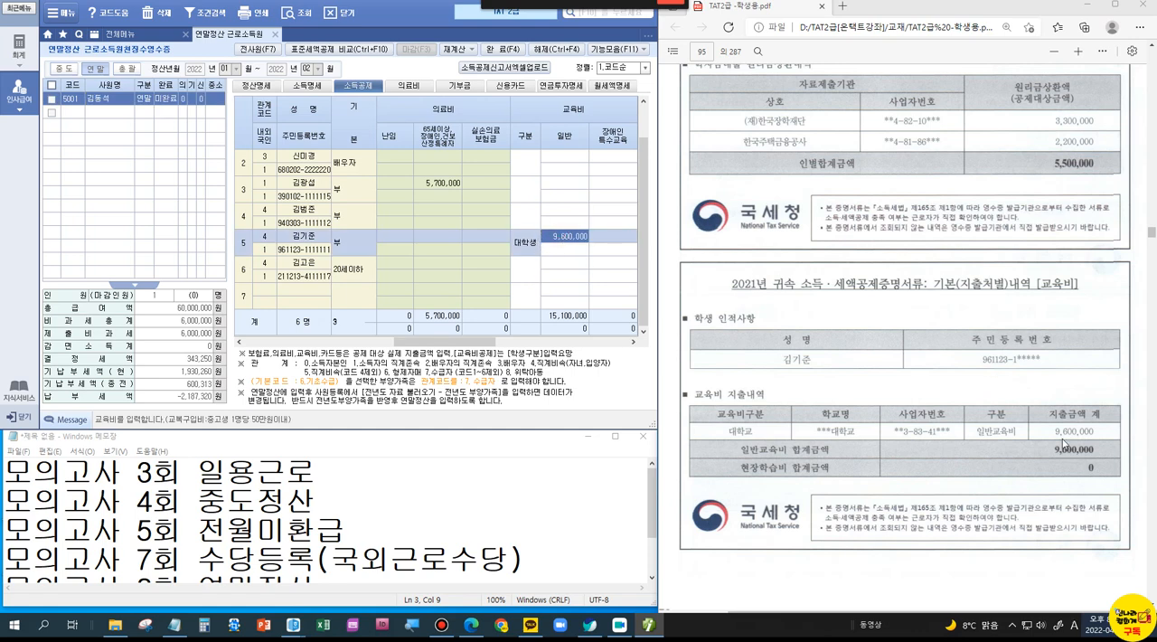
scroll(965, 388, "down", 10)
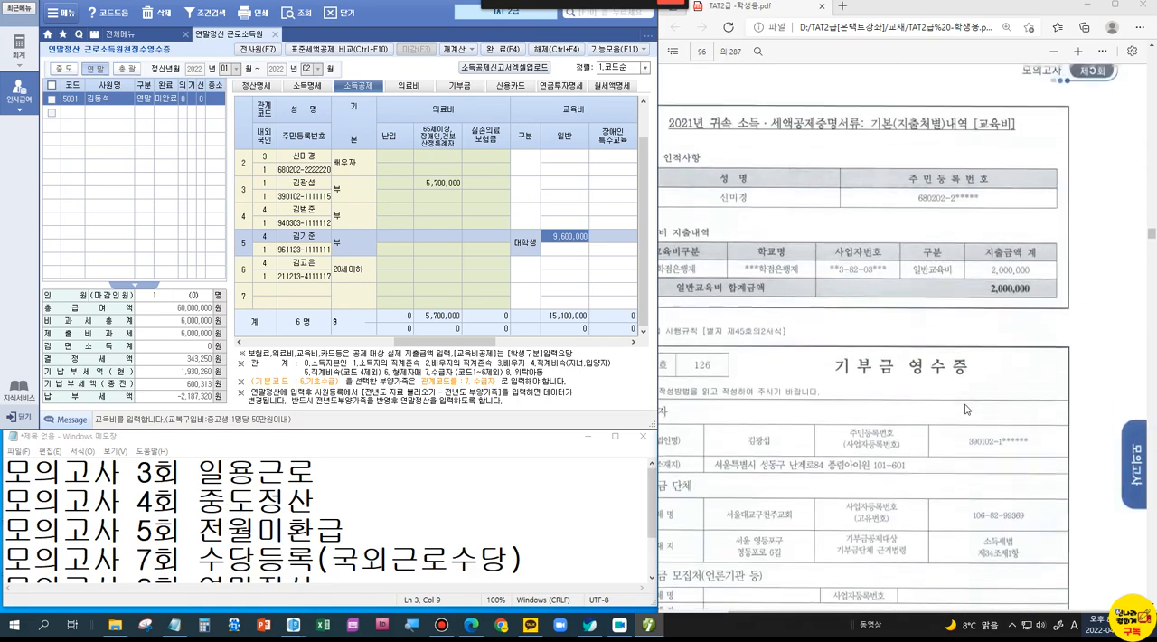
left_click_drag(918, 612, 880, 622)
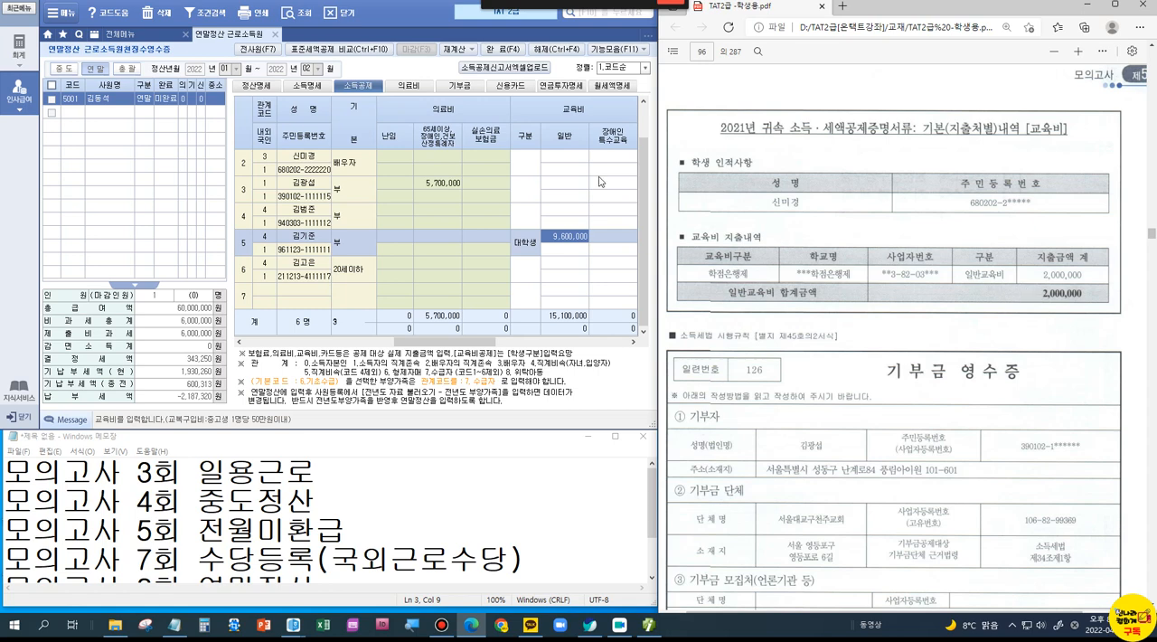
left_click(526, 164)
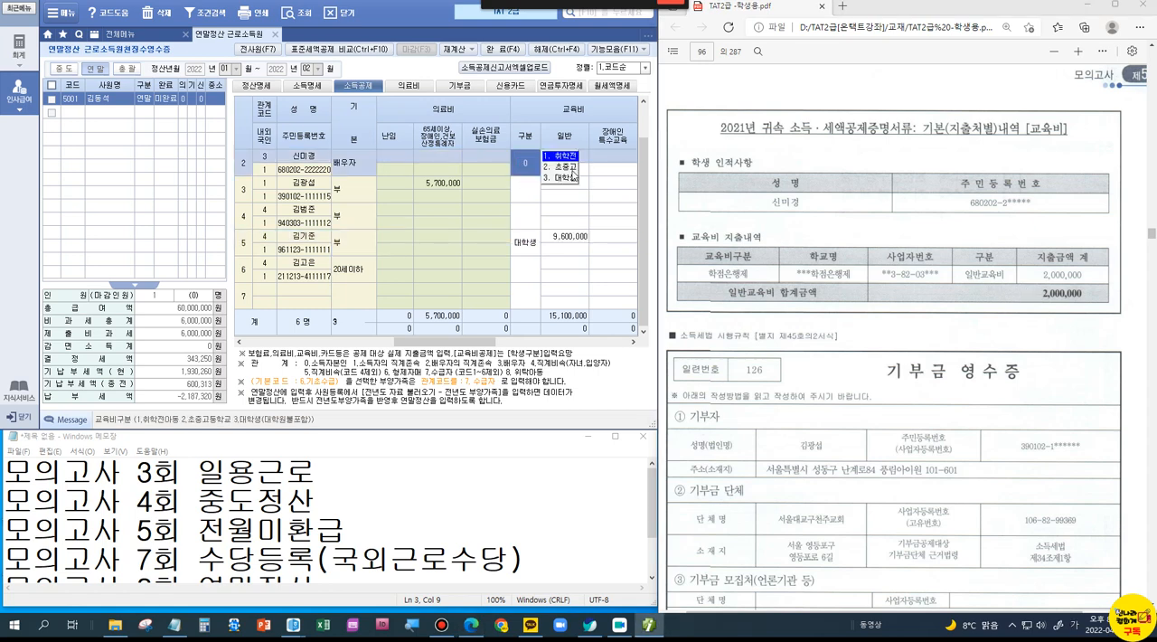
left_click(571, 177)
left_click(575, 157)
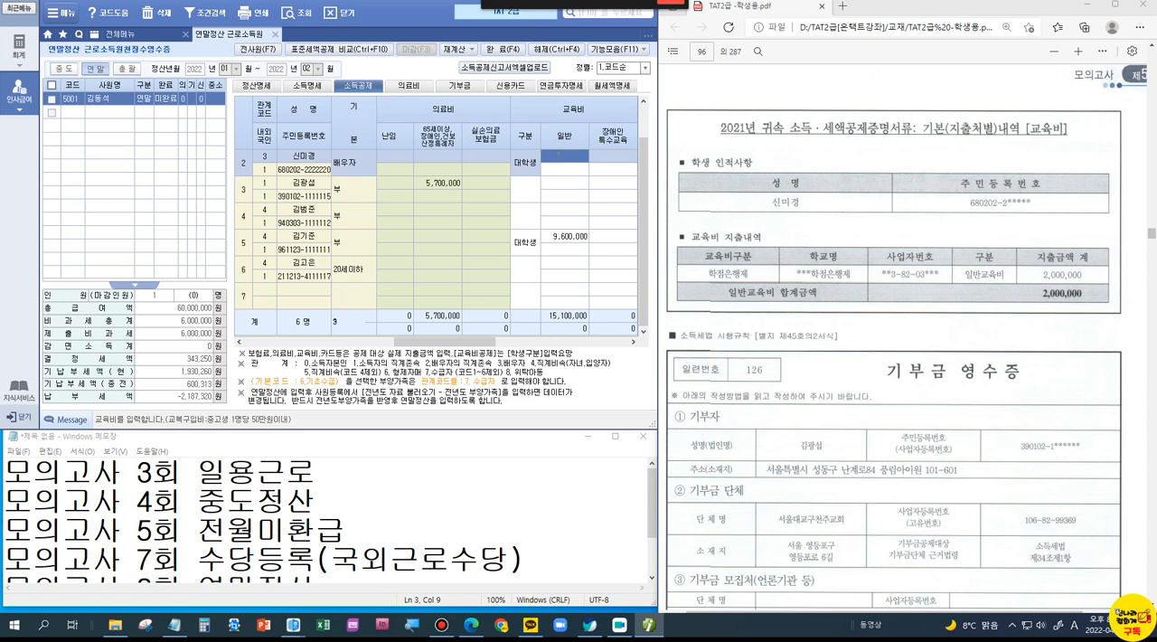
type("2000000")
key("Return")
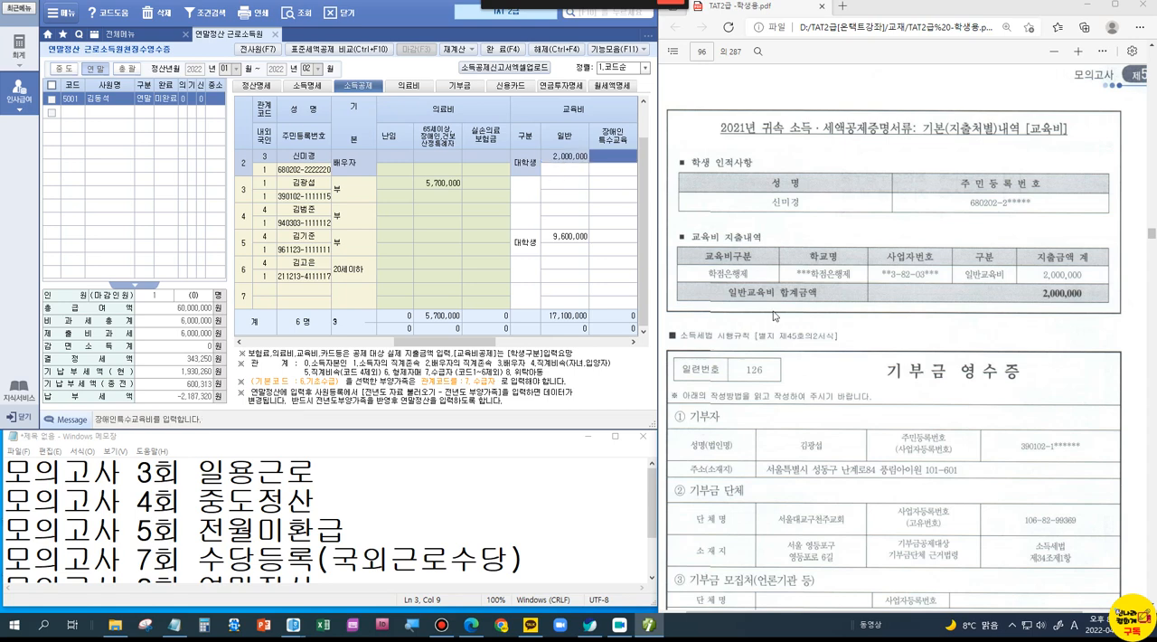
Step: Read the 기부금 영수증 in the PDF and check the memo's 모의고사 list for the next exercise
scroll(773, 315, "down", 3)
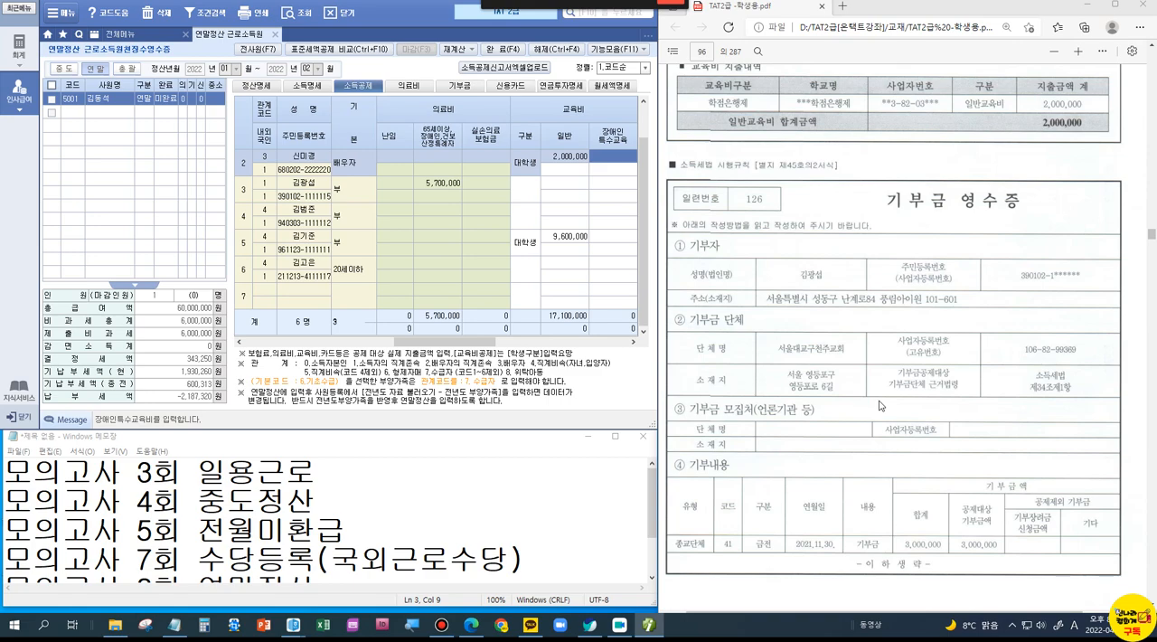
scroll(854, 395, "down", 7)
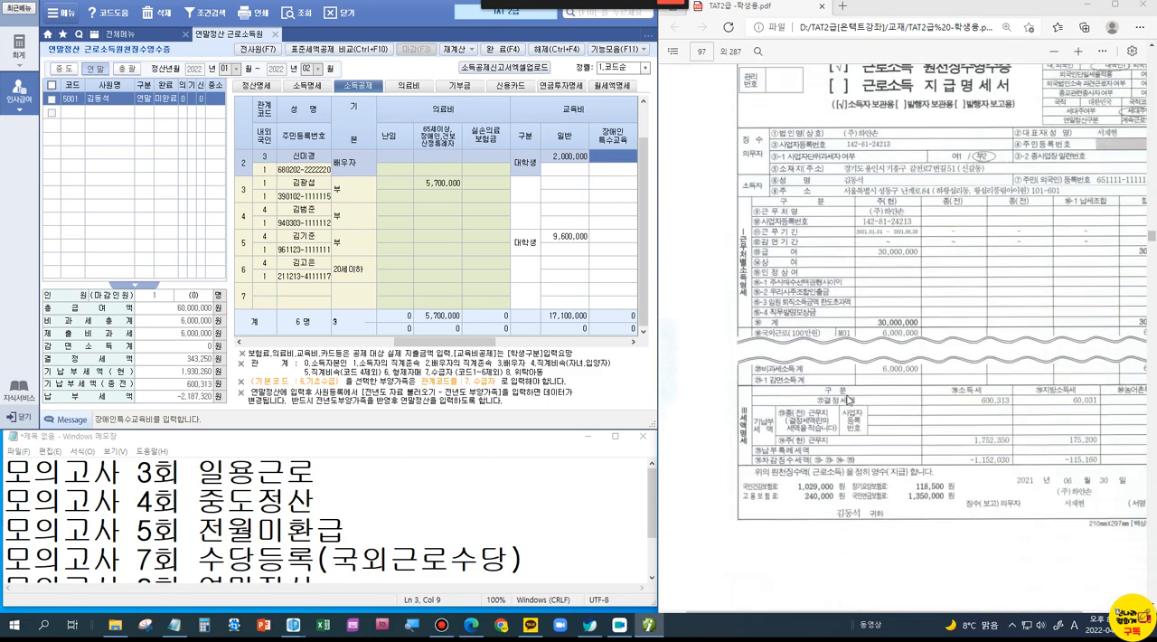
left_click(319, 576)
left_click(254, 499)
left_click(370, 500)
Step: Find the 사원등록 (8점) problem of 모의고사 제7회 in the PDF
left_click_drag(1150, 237, 1151, 286)
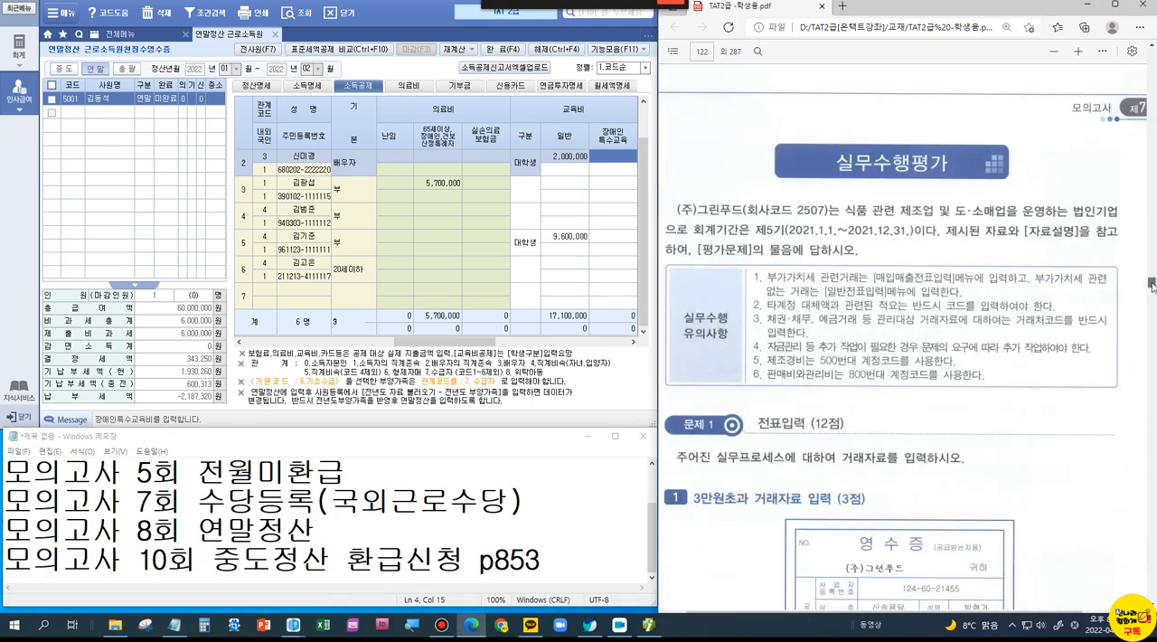
scroll(900, 371, "down", 15)
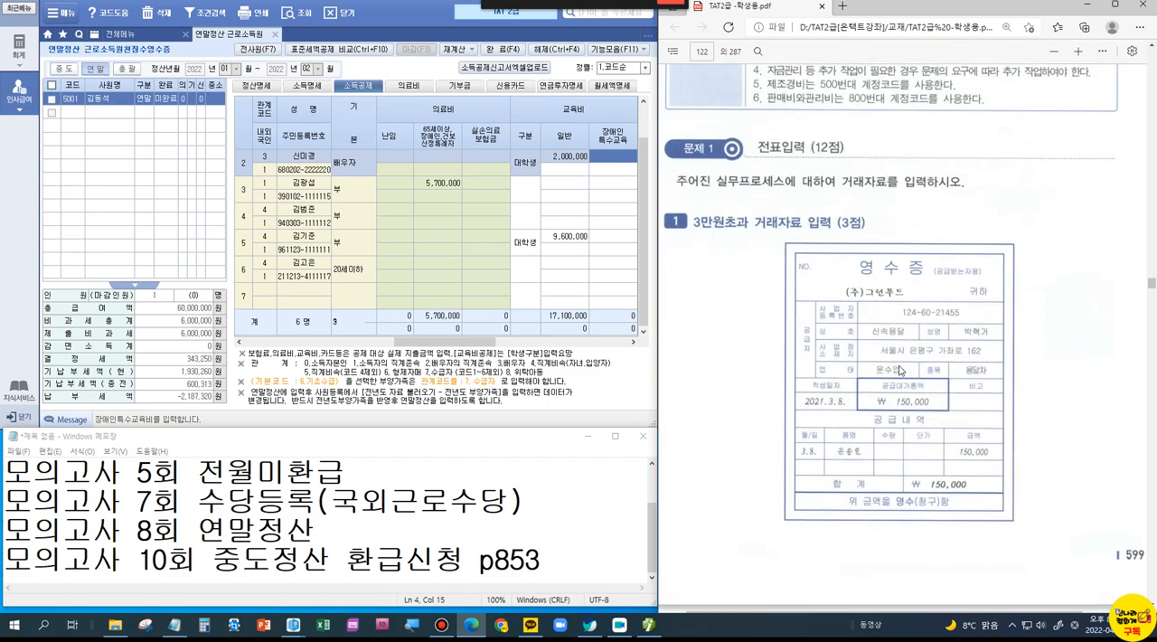
scroll(899, 370, "down", 12)
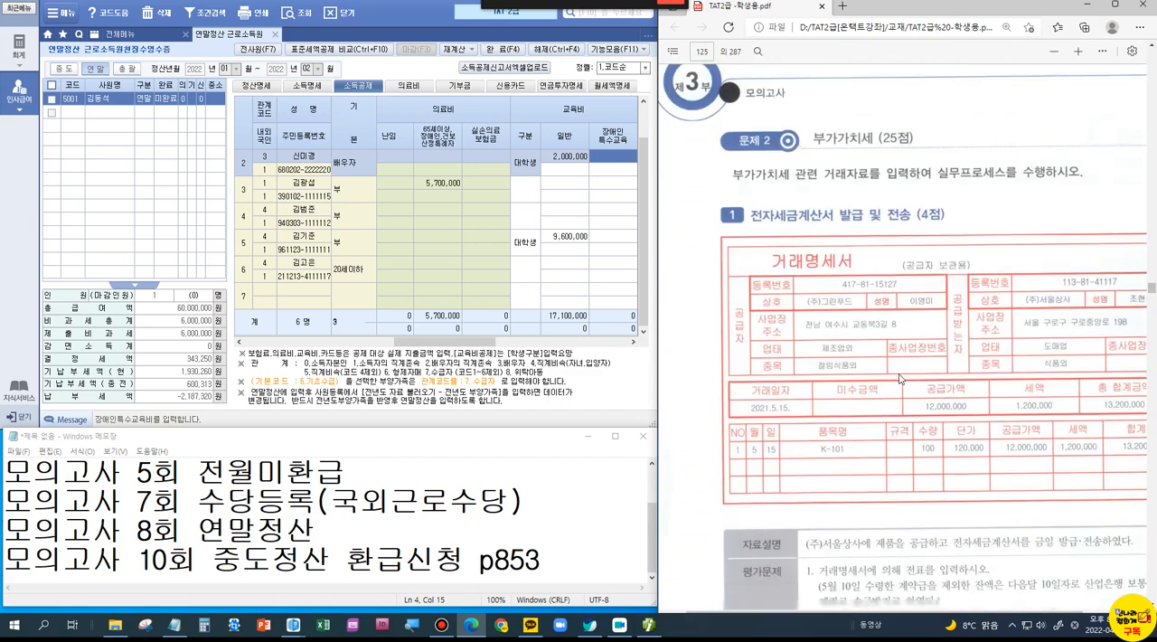
left_click_drag(1152, 292, 1152, 306)
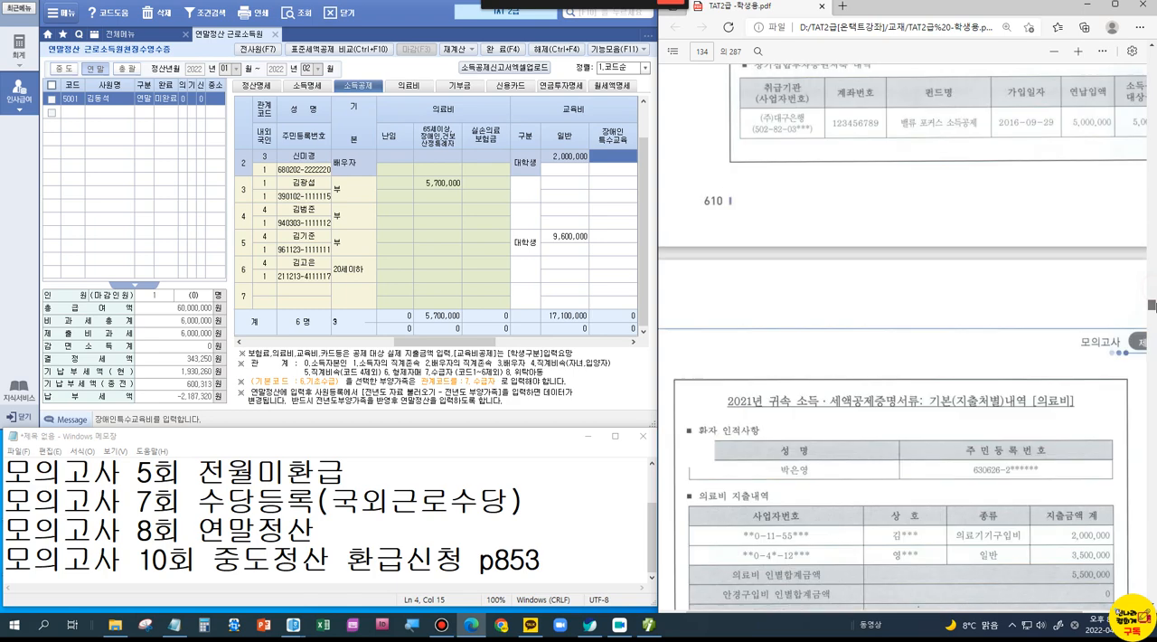
scroll(988, 383, "up", 10)
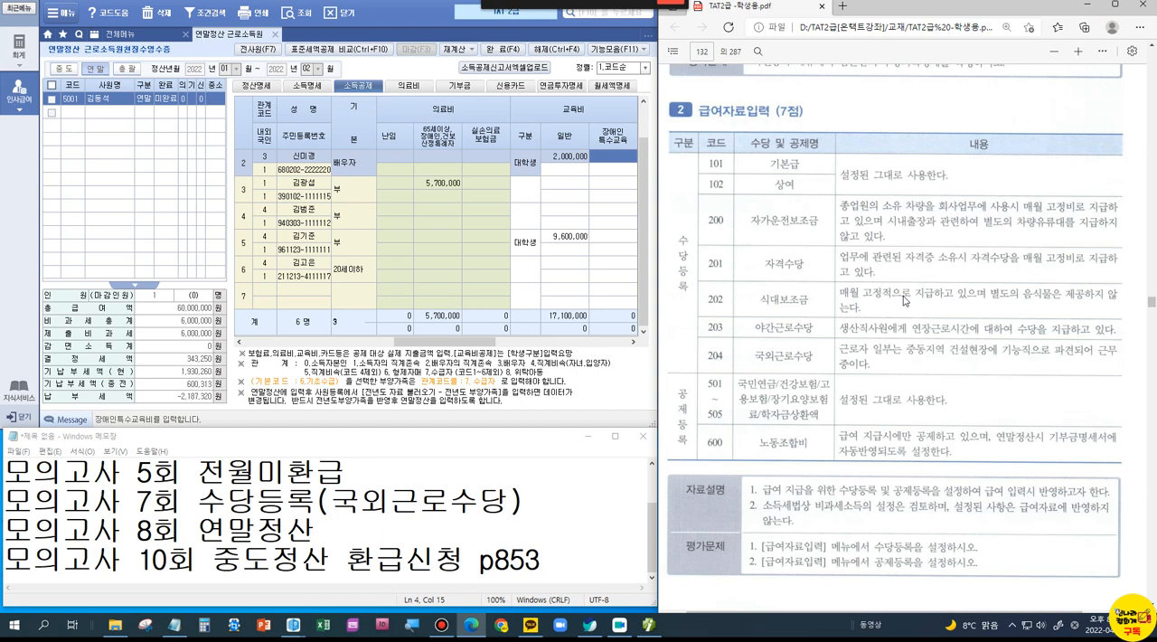
scroll(904, 301, "up", 3)
scroll(904, 301, "up", 10)
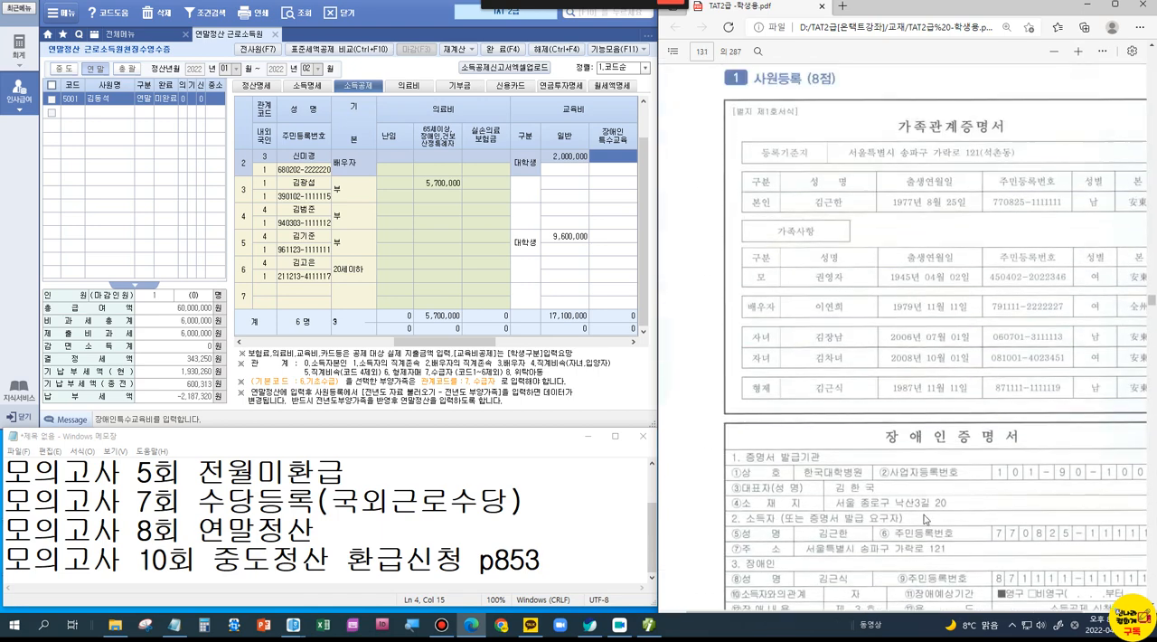
Step: Examine the employee and family members in the 가족관계증명서, continuing past the 장애인증명서 to the 자료설명
left_click_drag(931, 611, 1007, 612)
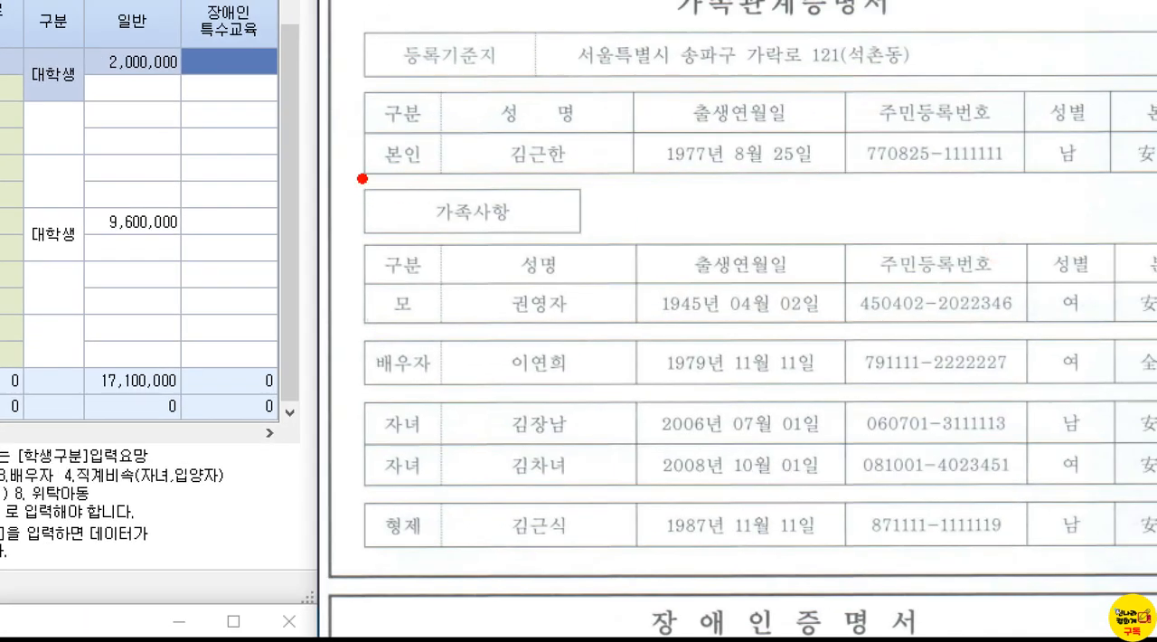
left_click_drag(362, 91, 609, 176)
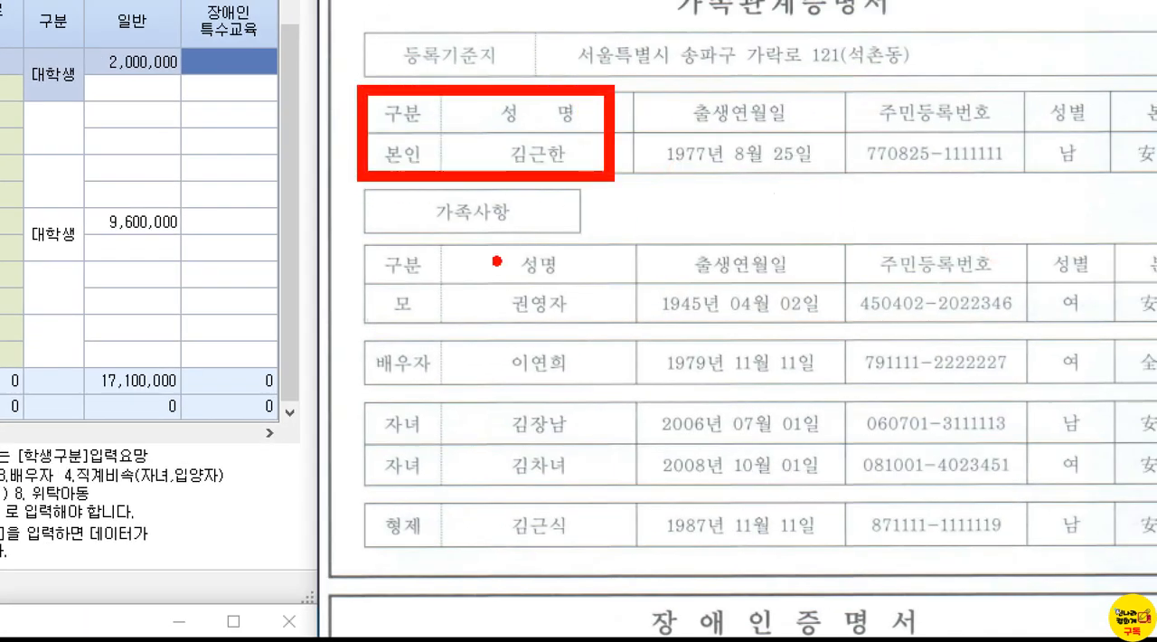
mouse_move(368, 261)
left_mouse_down()
mouse_move(309, 347)
mouse_move(366, 553)
left_mouse_up()
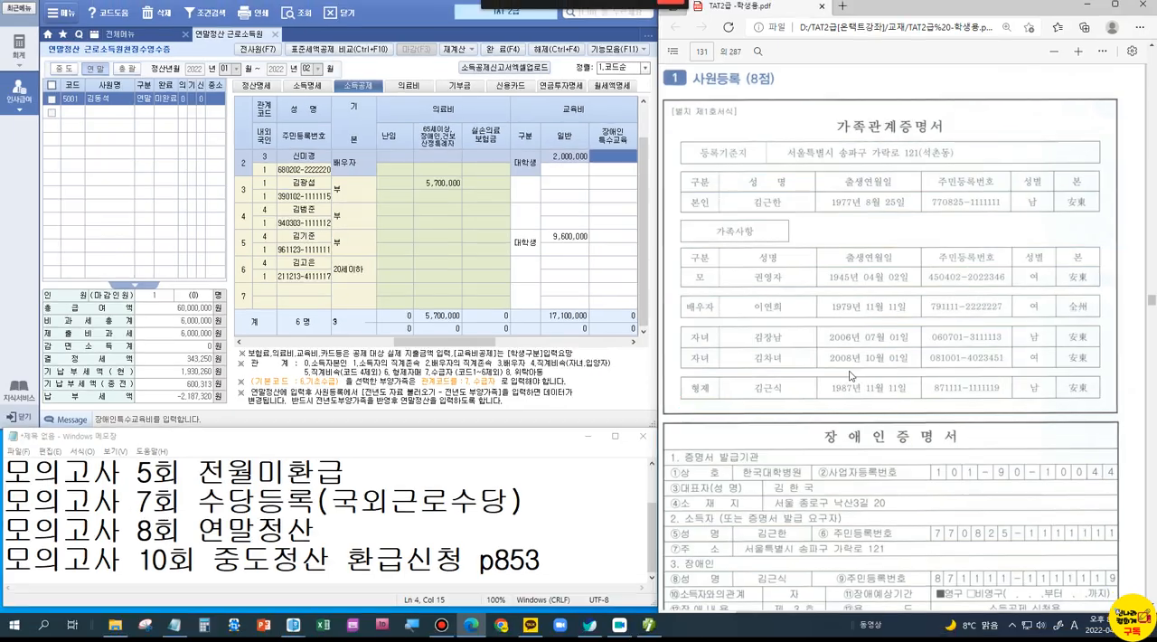
scroll(703, 501, "down", 3)
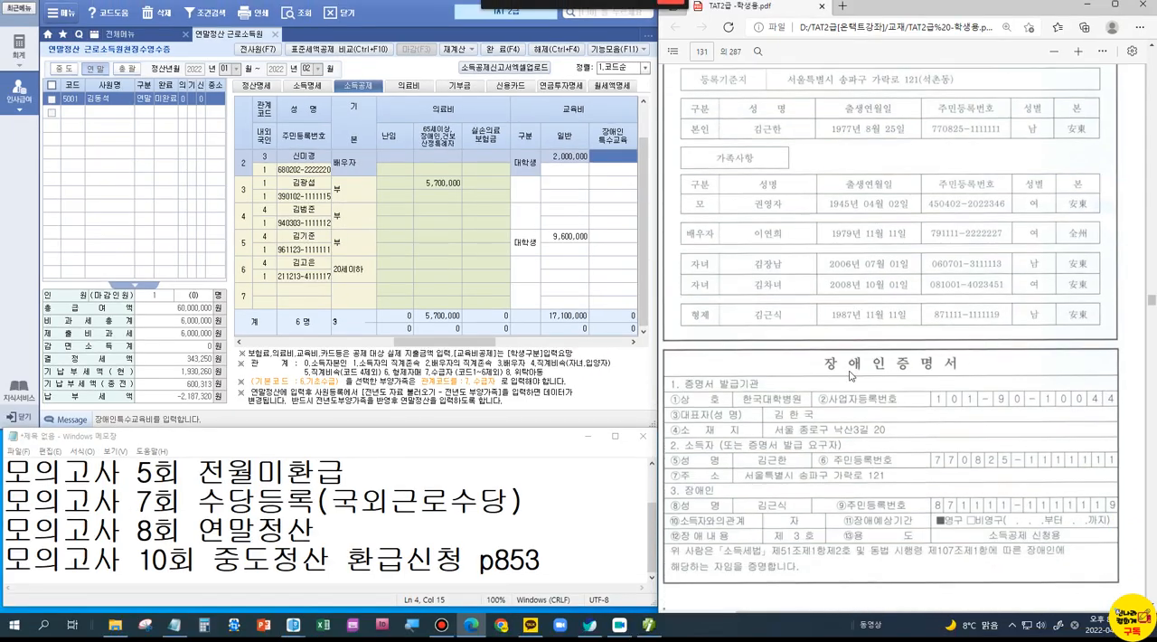
scroll(850, 376, "down", 4)
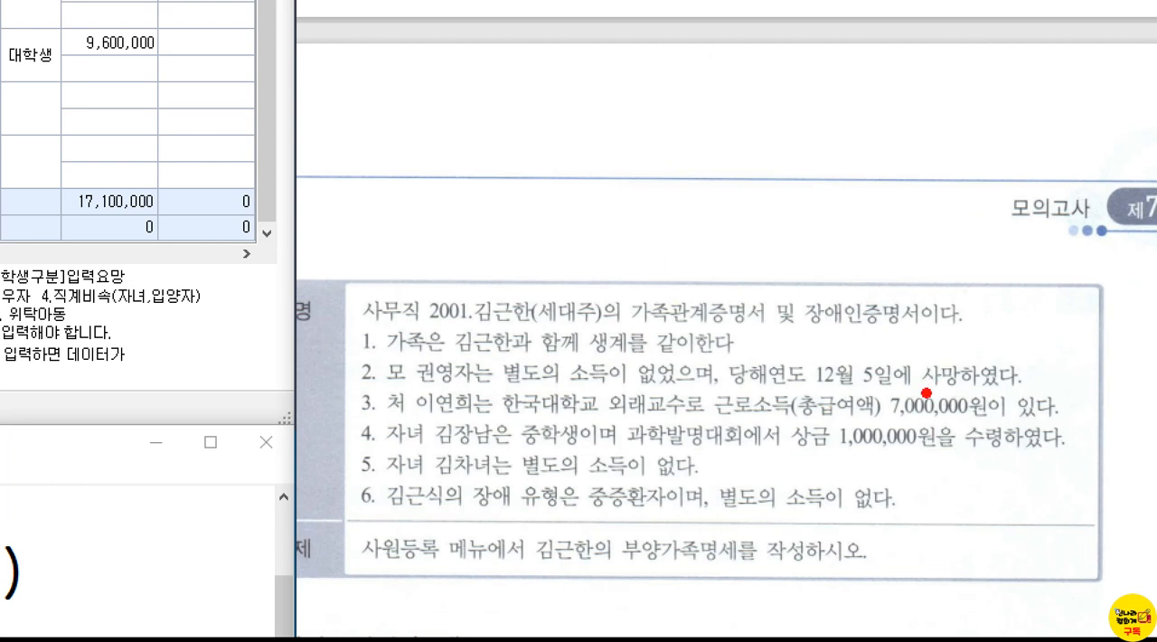
Step: Examine the mother's date of death in note 2 and annotate it against year-end to judge her dependent eligibility
left_click_drag(801, 351, 922, 395)
mouse_move(844, 323)
left_mouse_down()
mouse_move(865, 339)
mouse_move(890, 312)
left_mouse_up()
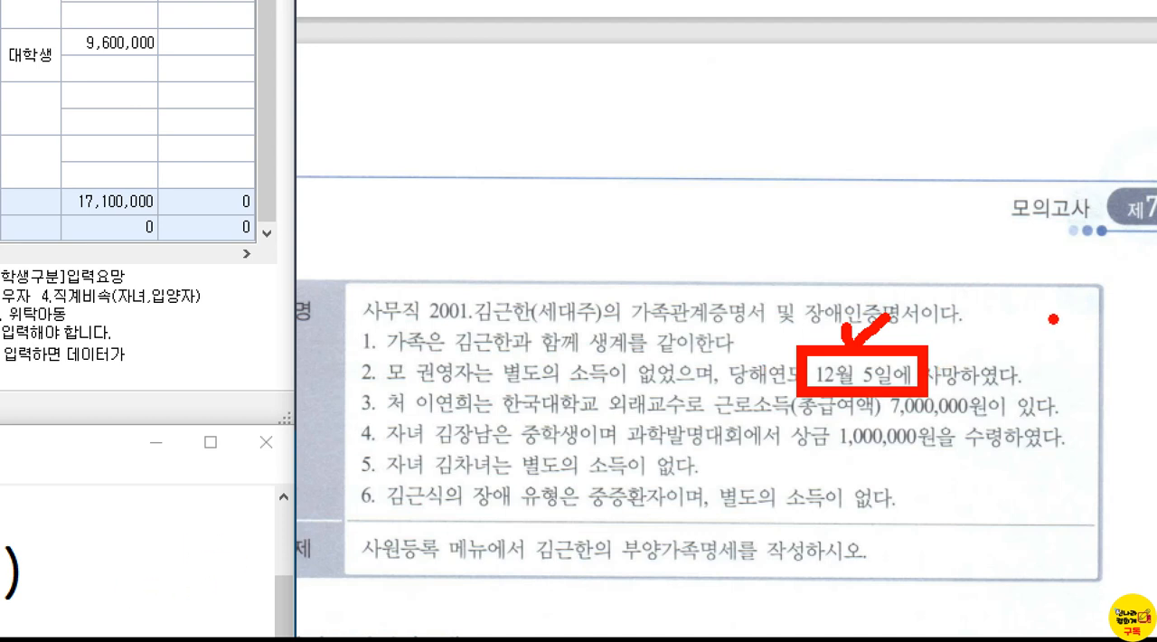
left_click_drag(1044, 291, 1053, 332)
mouse_move(1092, 291)
left_mouse_down()
mouse_move(1026, 370)
mouse_move(1071, 387)
mouse_move(994, 303)
mouse_move(1130, 296)
mouse_move(1081, 398)
mouse_move(1056, 398)
left_mouse_up()
mouse_move(1020, 253)
left_mouse_down()
mouse_move(962, 218)
mouse_move(931, 242)
left_mouse_up()
mouse_move(931, 197)
left_mouse_down()
mouse_move(904, 256)
mouse_move(958, 246)
left_mouse_up()
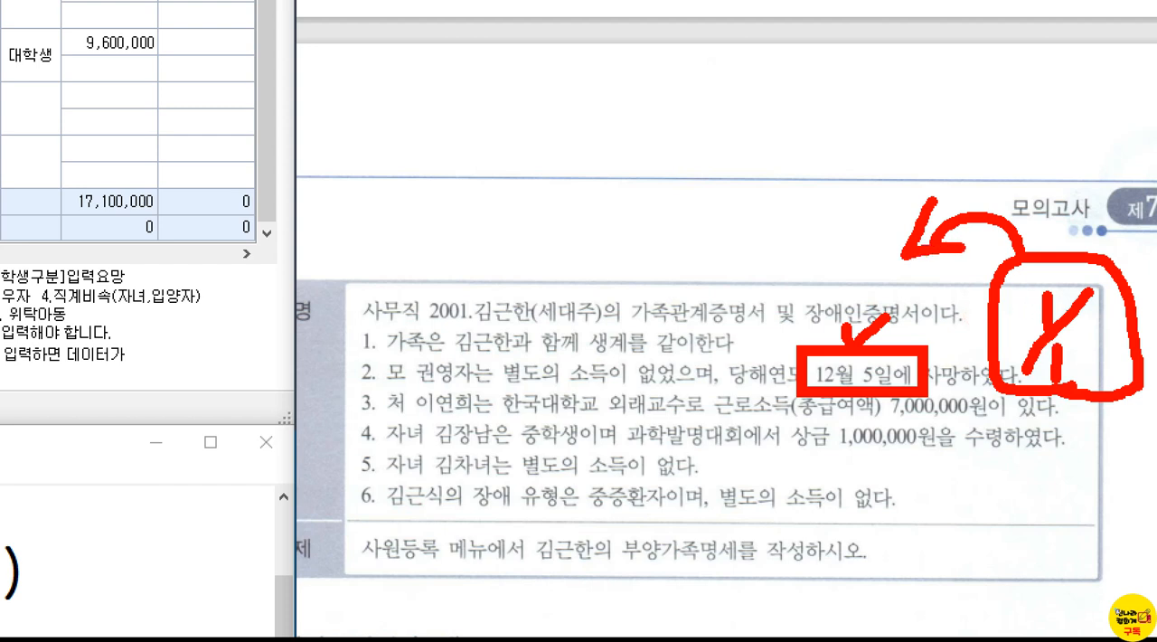
left_click_drag(929, 197, 957, 243)
mouse_move(804, 263)
left_mouse_down()
mouse_move(812, 295)
mouse_move(875, 273)
mouse_move(849, 329)
left_mouse_up()
left_click_drag(873, 290, 888, 315)
left_click_drag(922, 269, 927, 308)
left_click(942, 335)
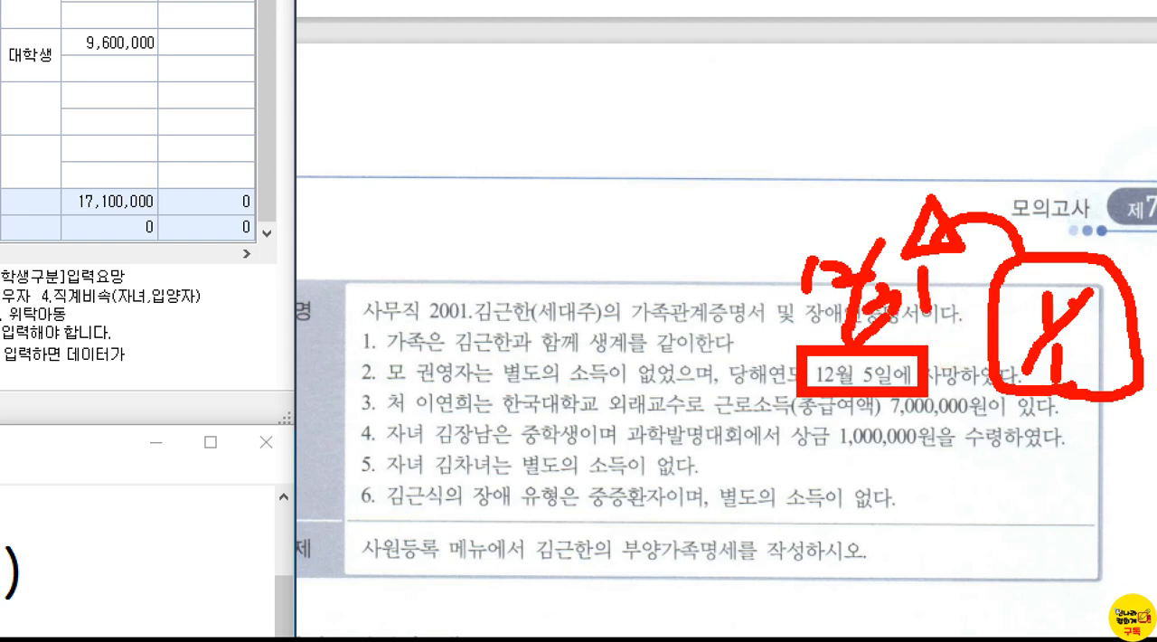
key("Escape")
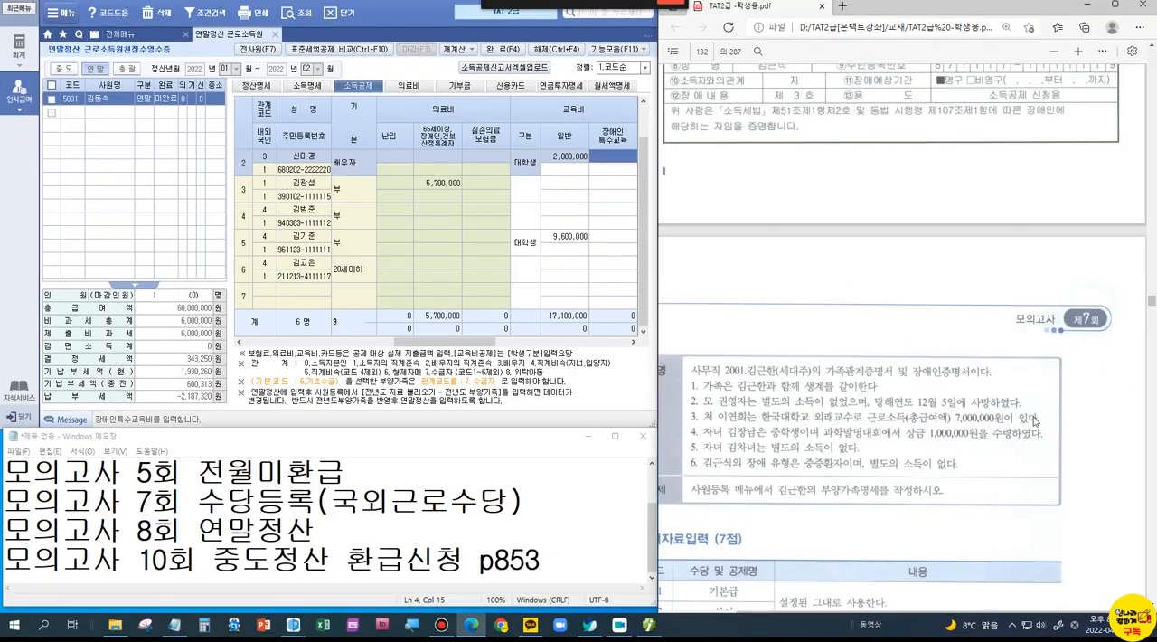
Step: Mark the mother with an O, underline the spouse's 총급여액 in note 3, and mark the spouse with an X
key("ctrl+1")
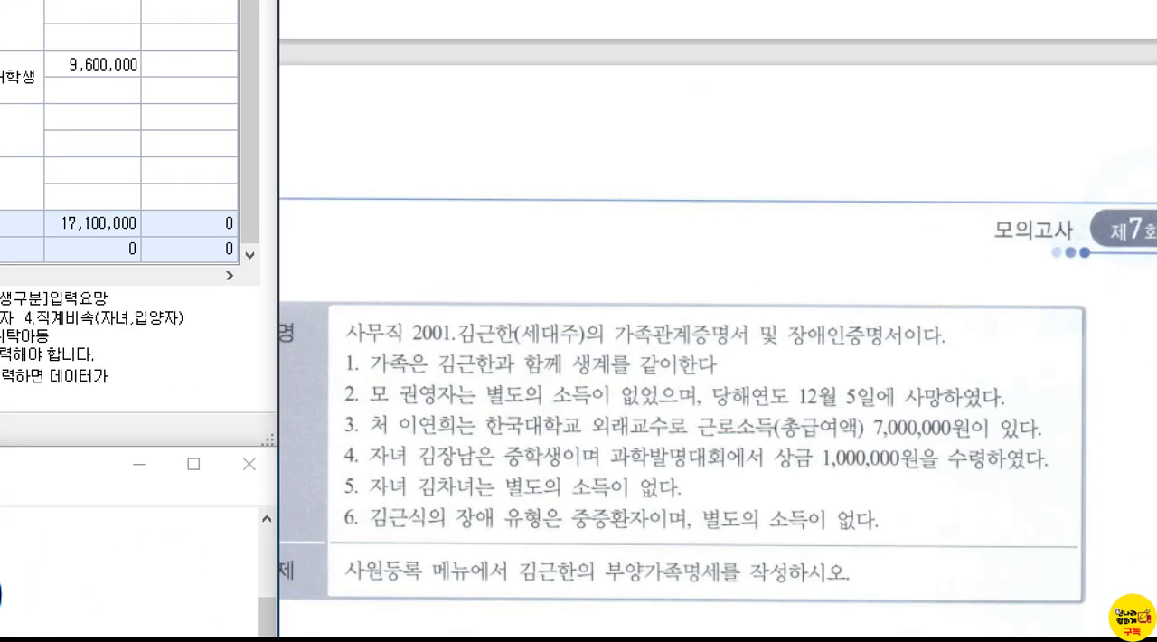
mouse_move(1044, 398)
left_mouse_down()
mouse_move(1028, 389)
mouse_move(1047, 395)
left_mouse_up()
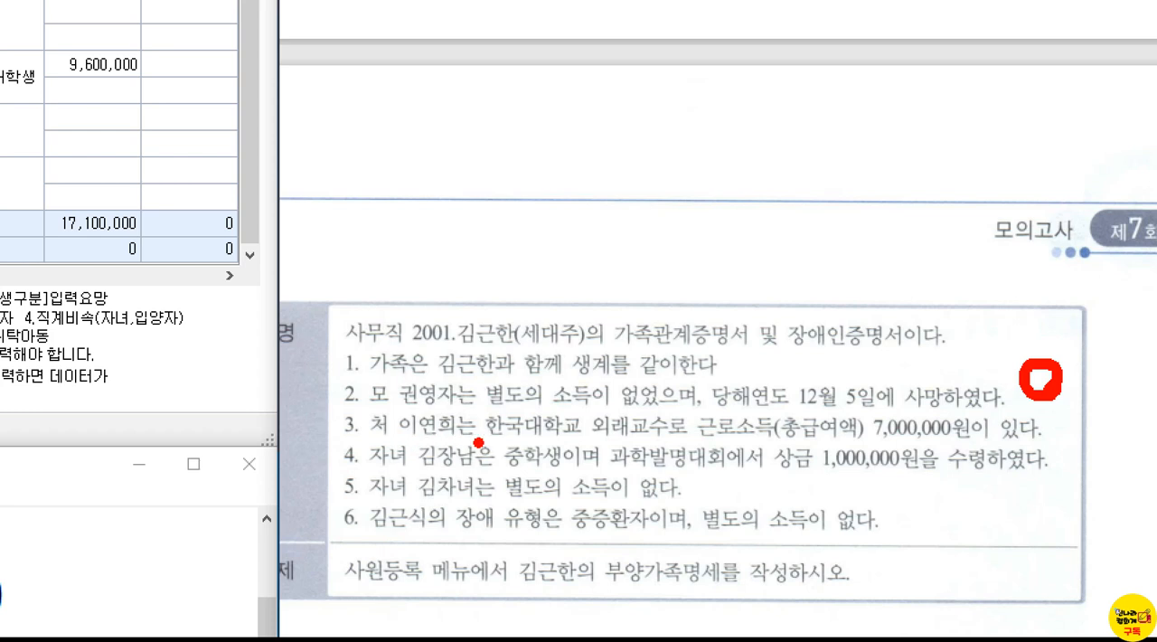
left_click_drag(777, 447, 886, 447)
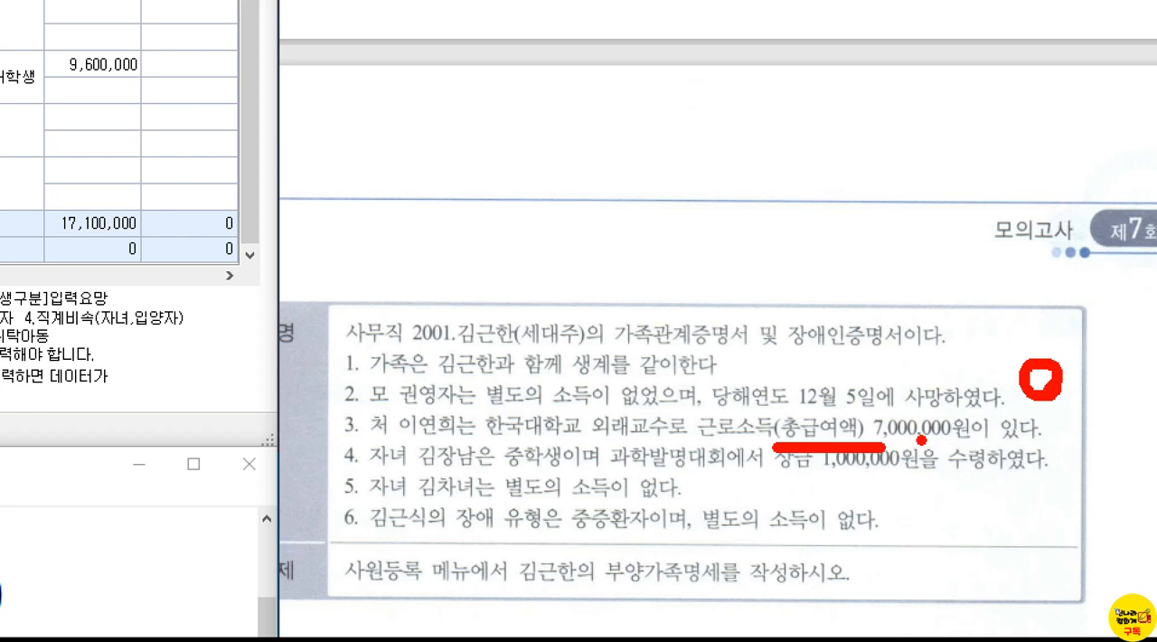
mouse_move(1090, 409)
left_mouse_down()
mouse_move(1040, 438)
mouse_move(1092, 433)
mouse_move(1100, 443)
left_mouse_up()
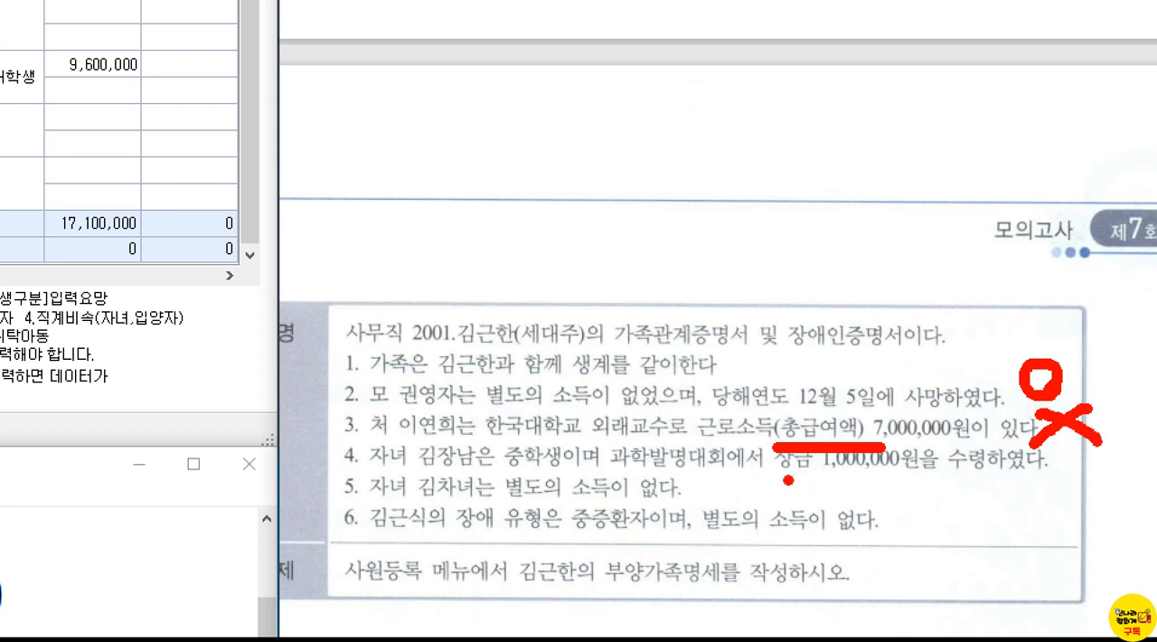
Step: Underline the first child's 상금 in note 4, annotate it with ×80% and 20, and mark the child with an O
left_click_drag(788, 480, 908, 475)
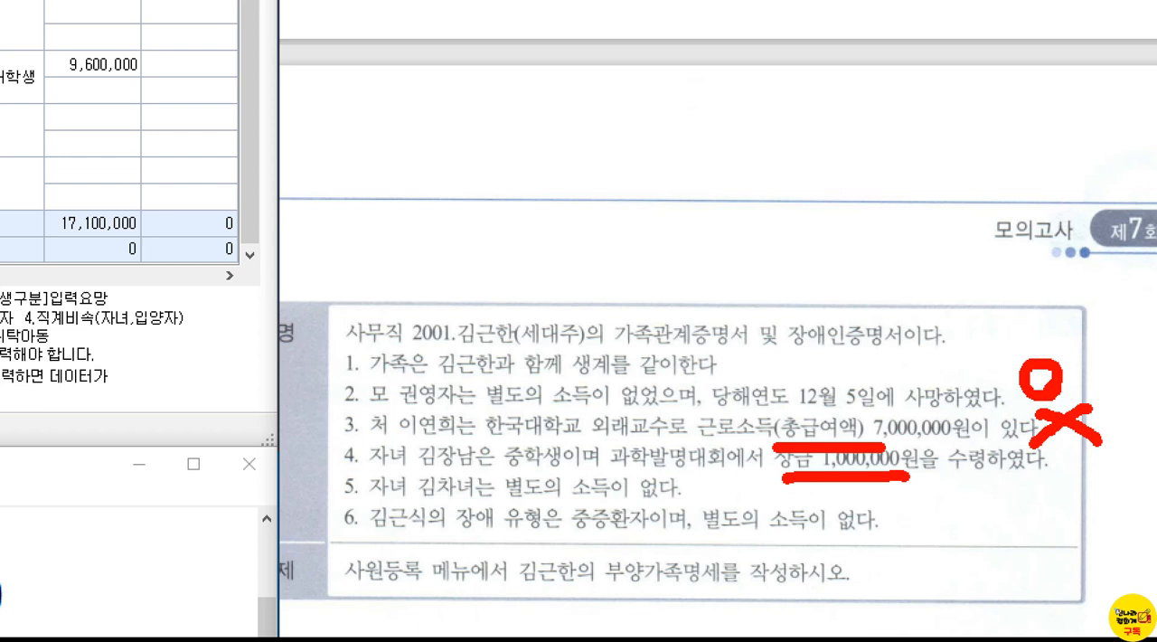
mouse_move(949, 470)
left_mouse_down()
mouse_move(915, 524)
mouse_move(956, 538)
left_mouse_up()
left_click_drag(1005, 495, 978, 525)
mouse_move(1006, 468)
left_mouse_down()
mouse_move(1000, 521)
mouse_move(978, 525)
left_mouse_up()
left_click_drag(1036, 496, 1048, 549)
left_click(1100, 532)
mouse_move(977, 584)
left_mouse_down()
mouse_move(997, 575)
mouse_move(994, 604)
mouse_move(1011, 602)
left_mouse_up()
mouse_move(1030, 578)
left_mouse_down()
mouse_move(1031, 601)
mouse_move(1038, 581)
left_mouse_up()
left_click(870, 518)
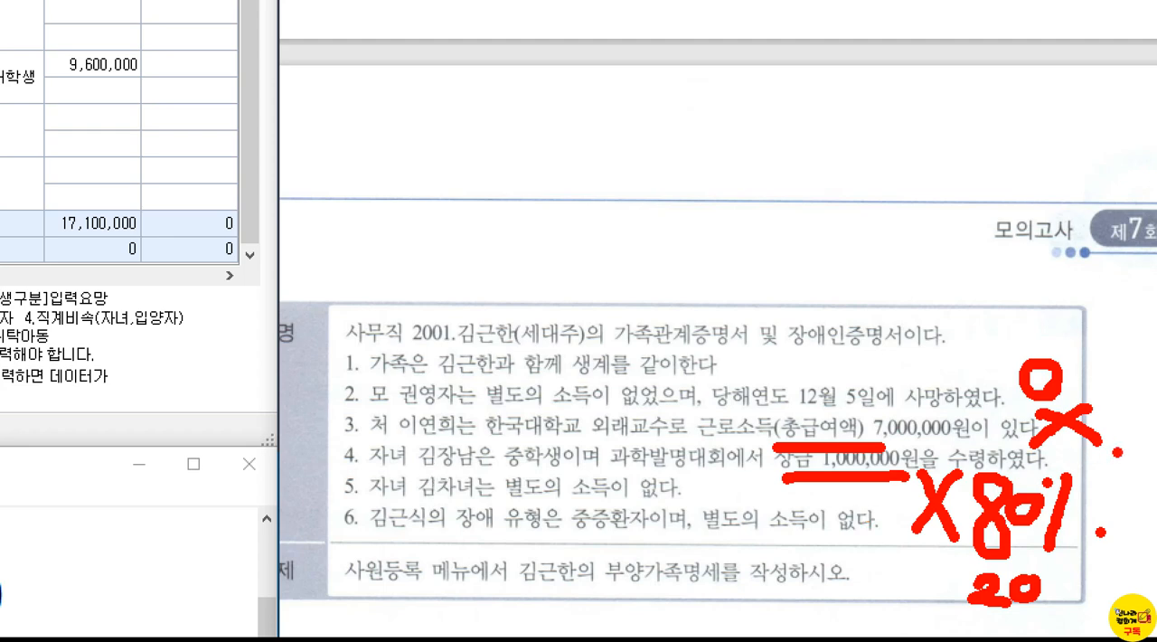
mouse_move(1101, 450)
left_mouse_down()
mouse_move(1094, 483)
mouse_move(1114, 470)
left_mouse_up()
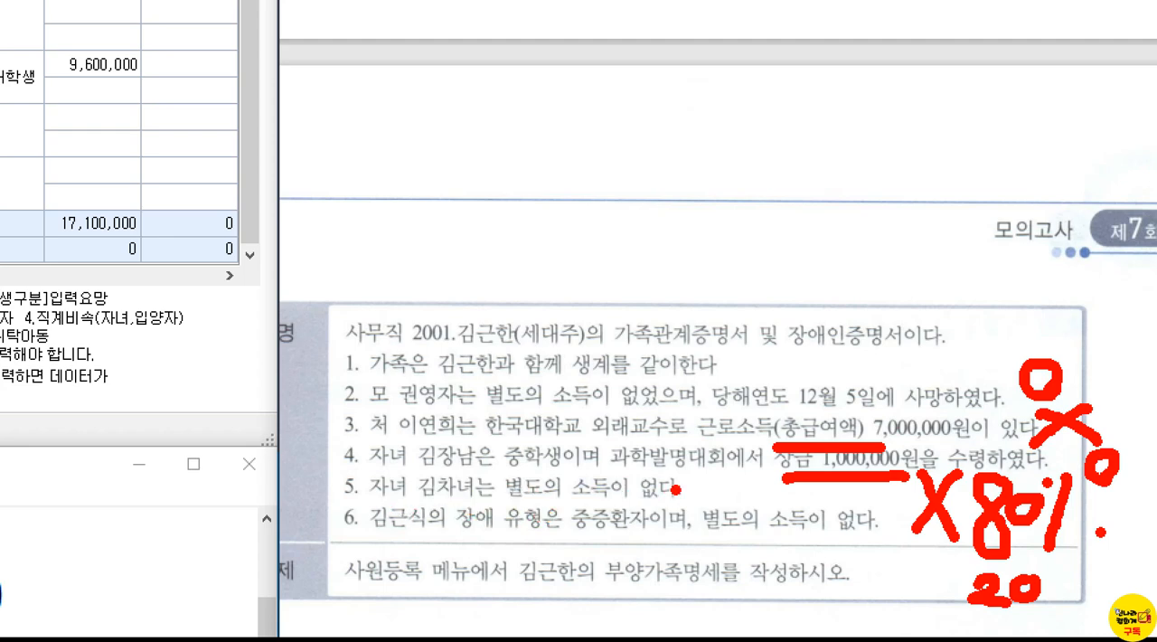
Step: Mark the second child in note 5 with an O and underline the sibling's 장애 and 중증환자 wording in note 6
mouse_move(722, 483)
left_mouse_down()
mouse_move(716, 499)
mouse_move(726, 500)
left_mouse_up()
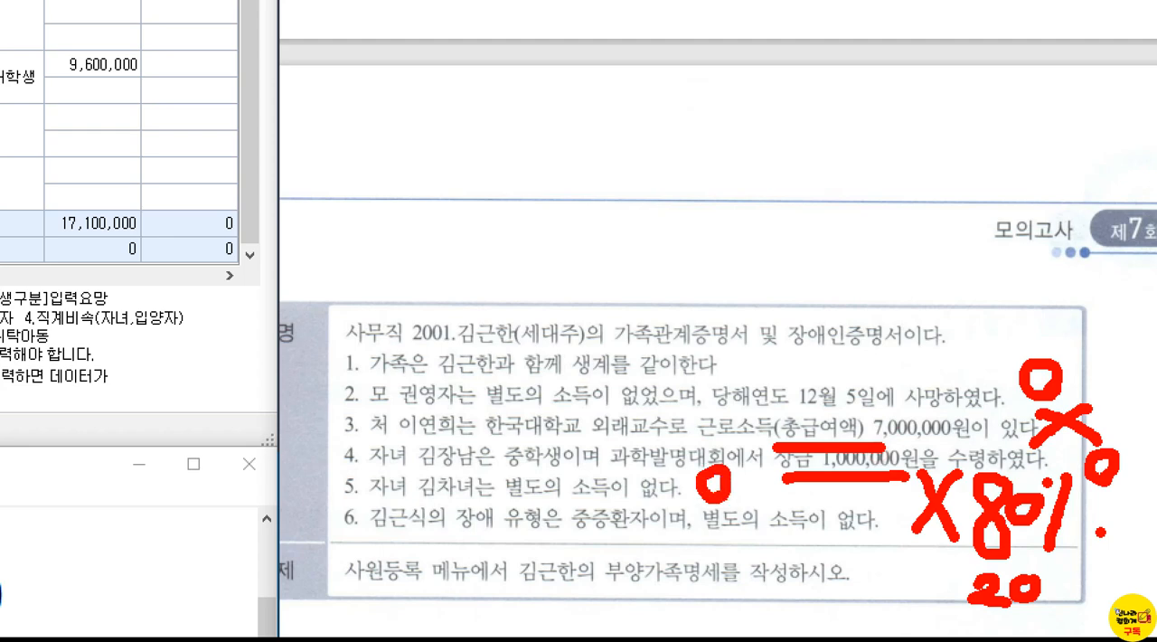
left_click_drag(427, 543, 495, 547)
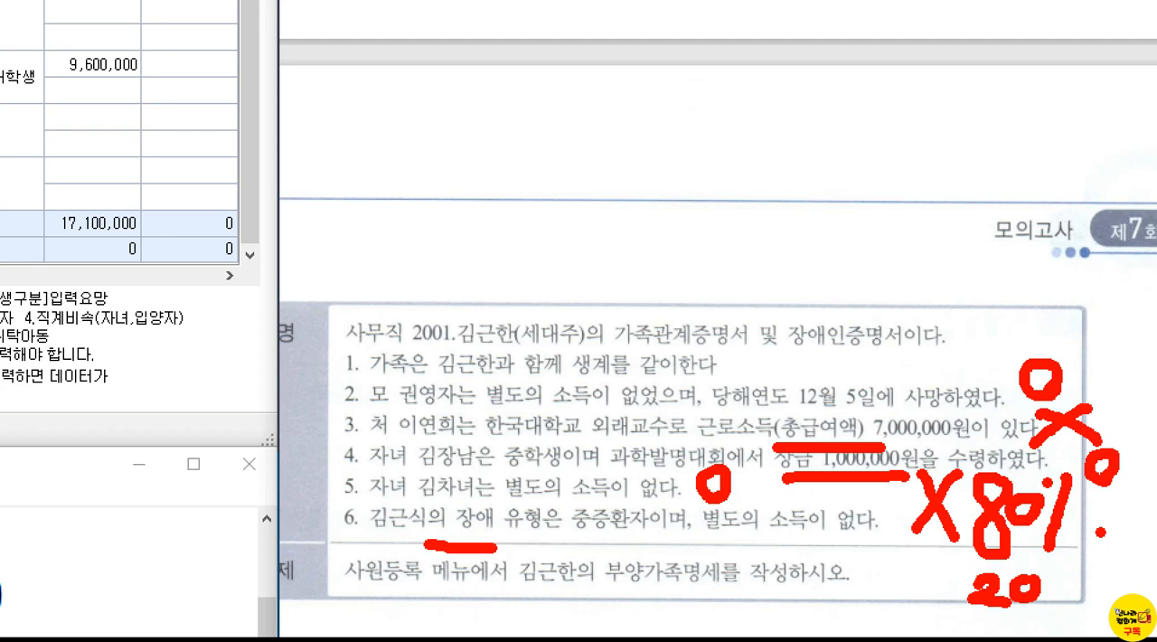
left_click_drag(567, 544, 635, 544)
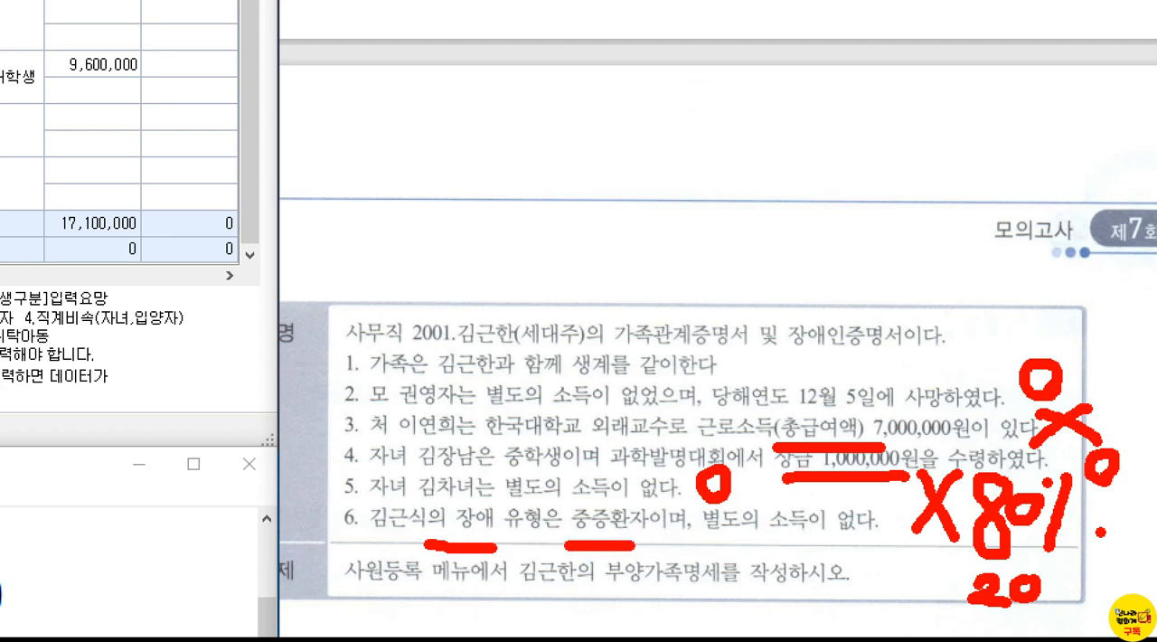
mouse_move(619, 463)
left_mouse_down()
mouse_move(656, 479)
mouse_move(627, 508)
left_mouse_up()
key("Escape")
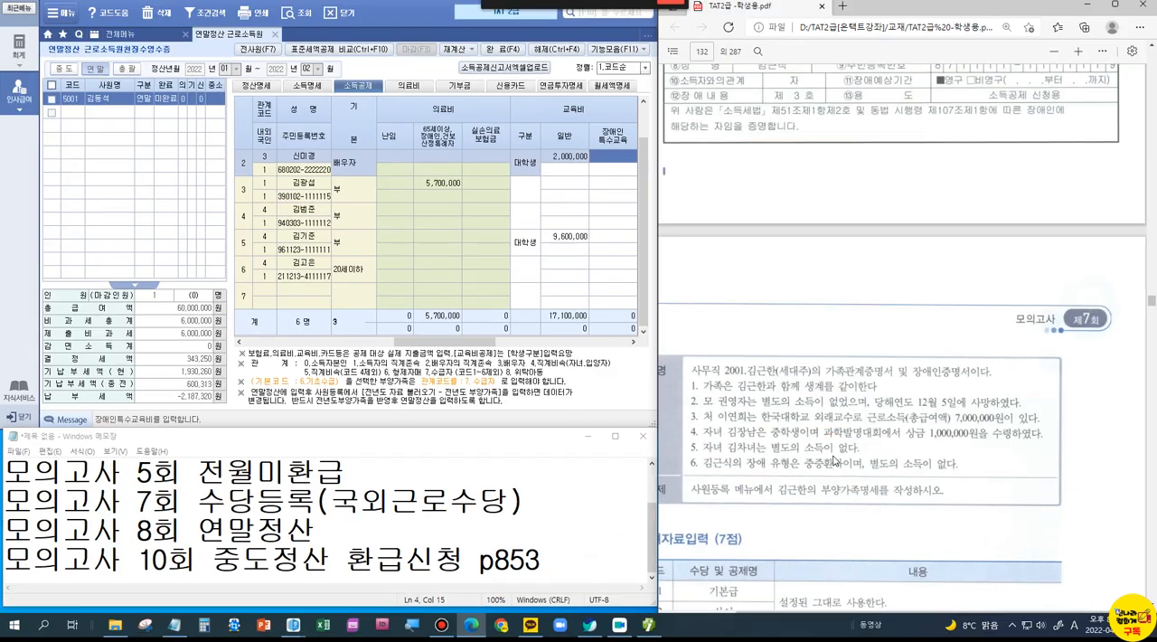
Step: Examine the 장애내용 entry in the 장애인증명서 for the sibling's disability category
scroll(877, 258, "up", 4)
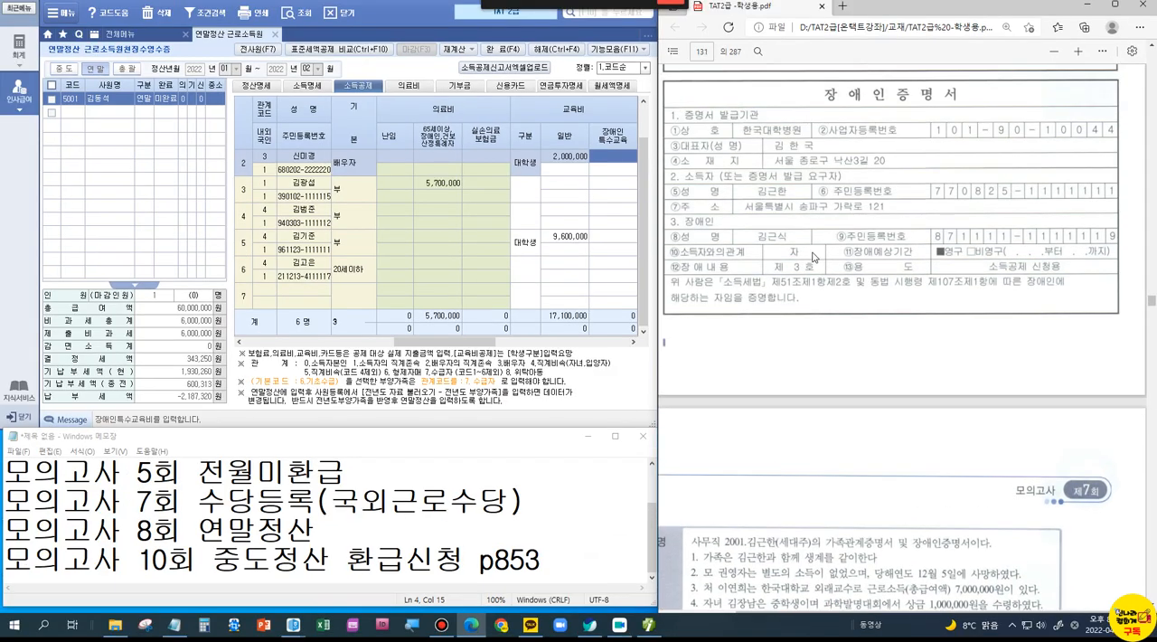
key("ctrl+1")
left_click(809, 261)
mouse_move(722, 246)
left_mouse_down()
mouse_move(729, 262)
mouse_move(837, 293)
left_mouse_up()
key("Escape")
Step: Bring the 급여자료입력 (7점) problem of 모의고사 제7회 fully into view and read its 자료설명 and 평가문제
scroll(807, 344, "down", 4)
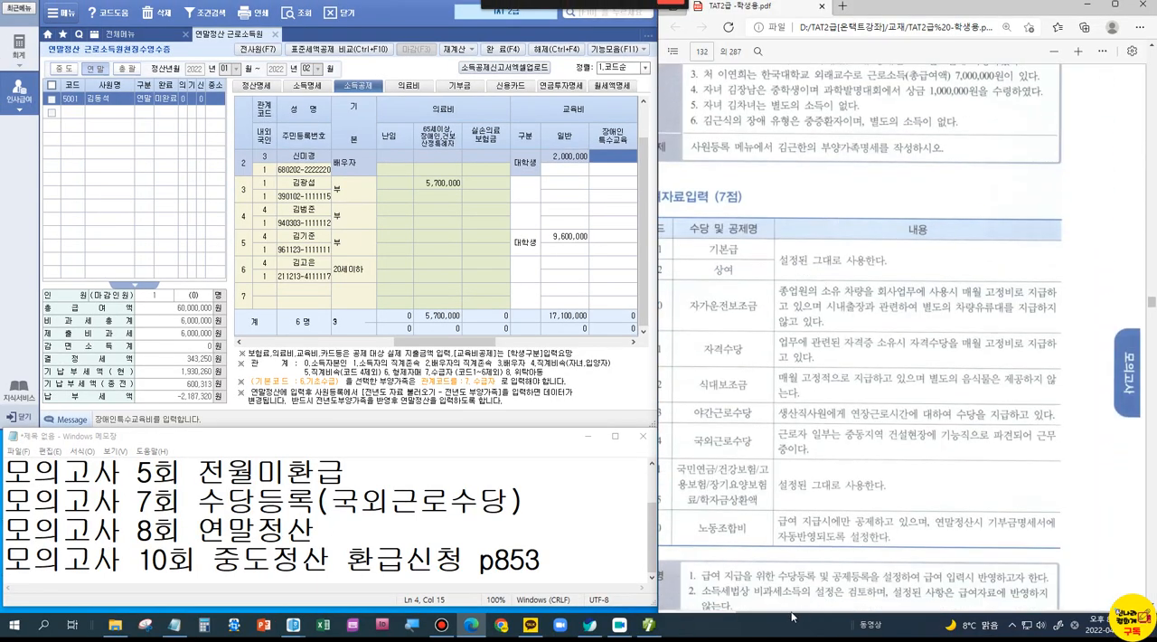
left_click_drag(760, 611, 706, 628)
scroll(841, 472, "down", 2)
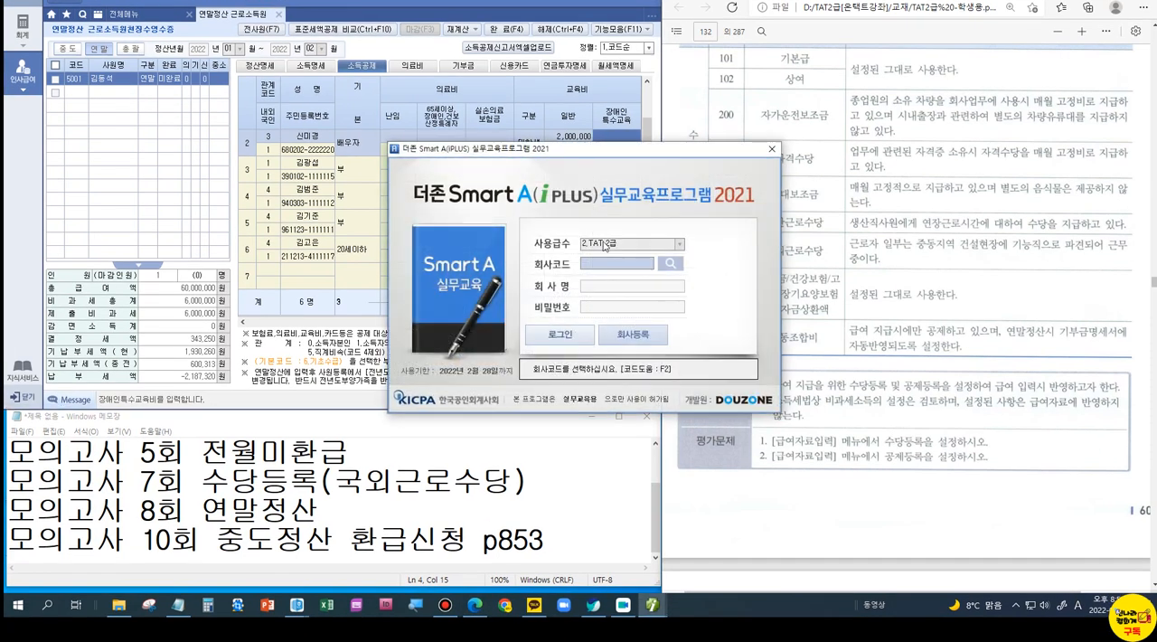
Step: Select company 2507 (주)그린푸드 [모의 7회] at the TAT 2급 login and log in
left_click(665, 262)
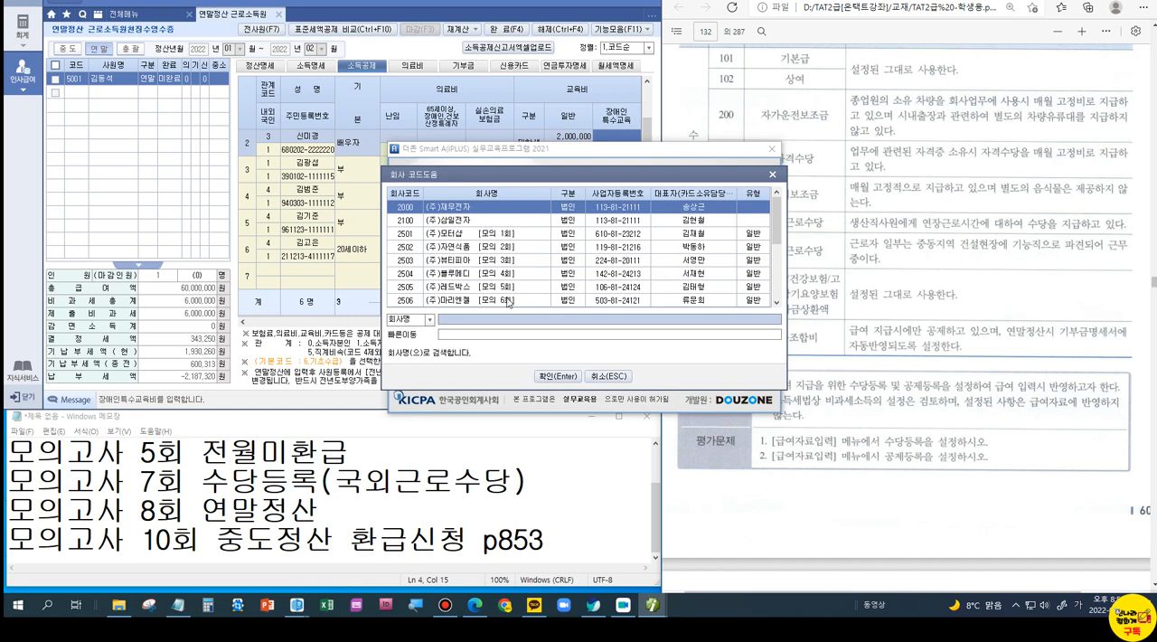
left_click(775, 303)
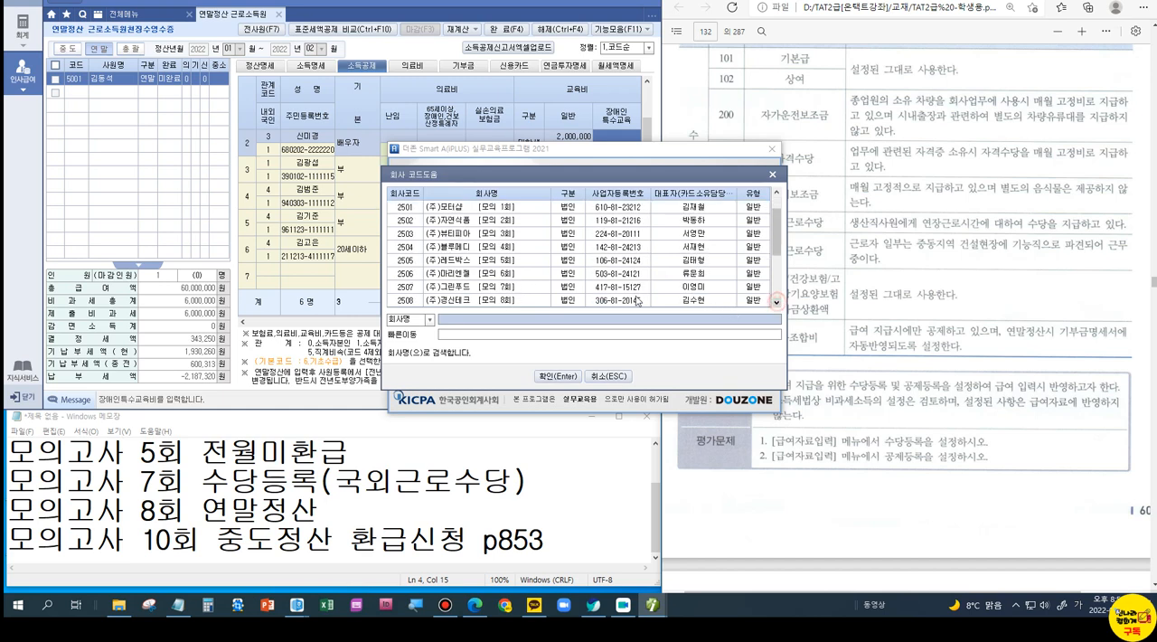
double_click(513, 285)
left_click(559, 336)
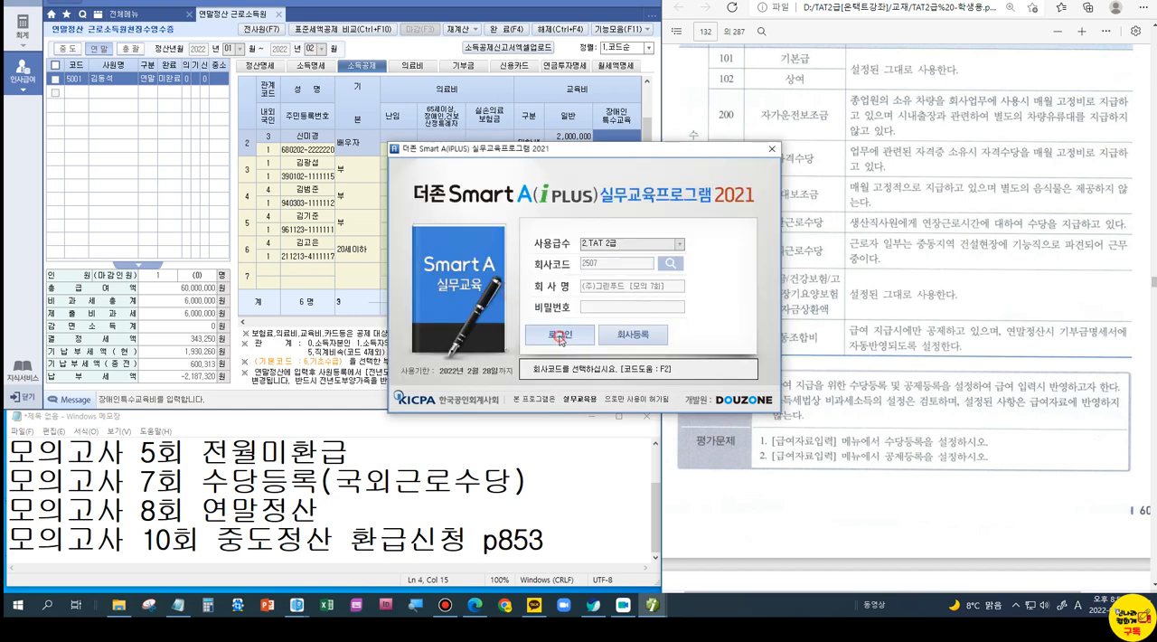
left_click(557, 311)
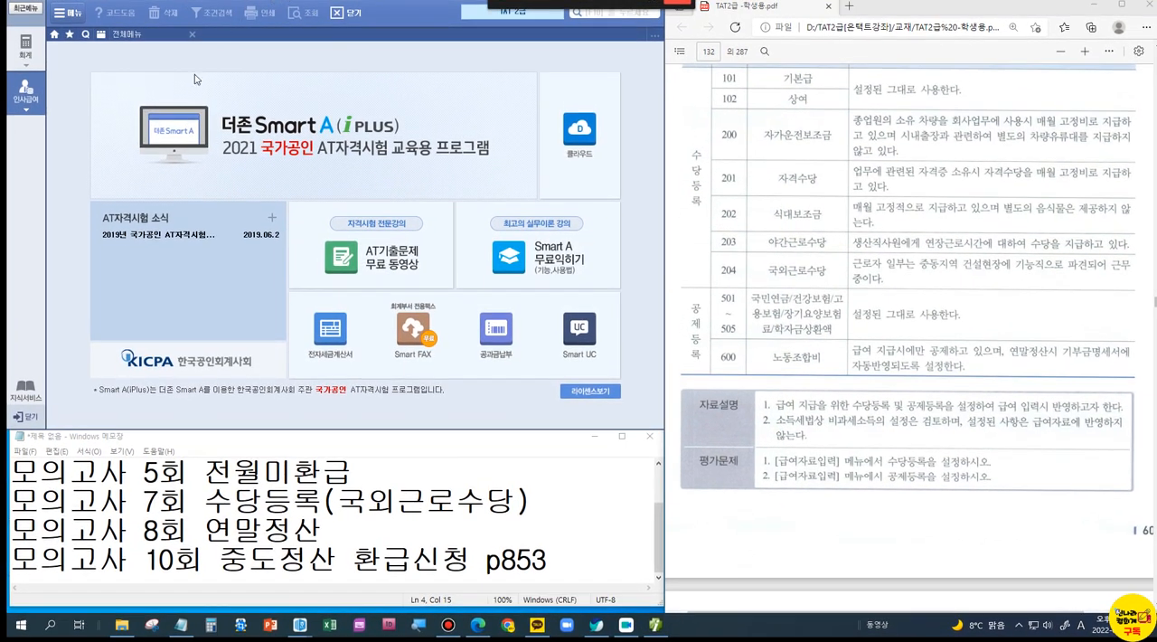
Step: Open 급여자료입력 in the 근로소득관리 section of the payroll module
left_click(120, 35)
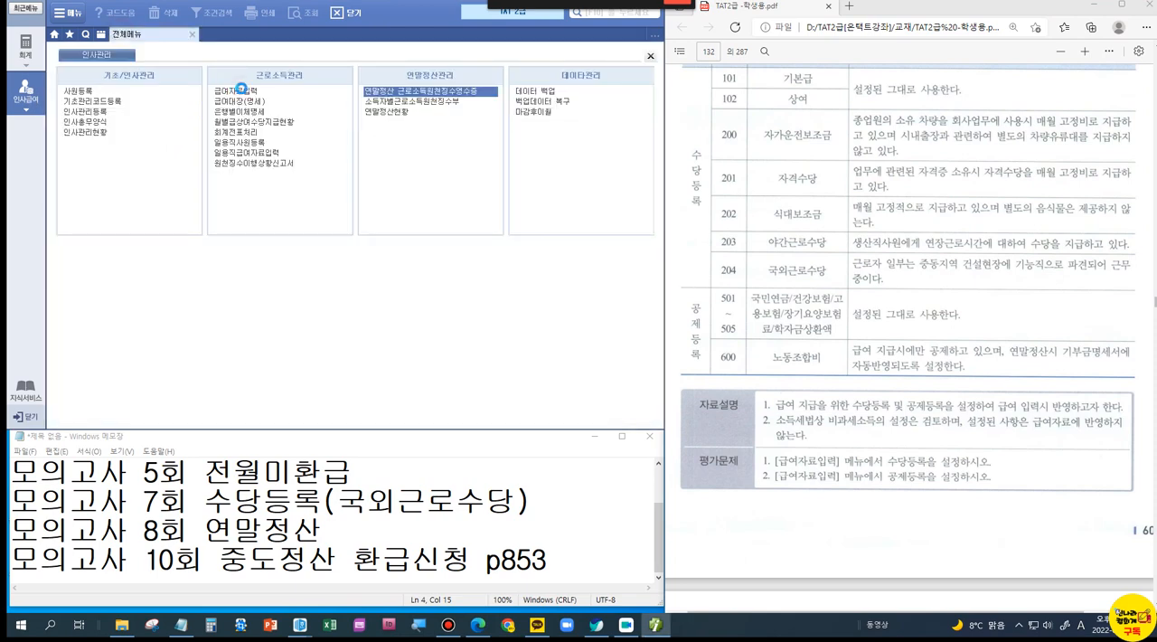
left_click(233, 90)
left_click(302, 50)
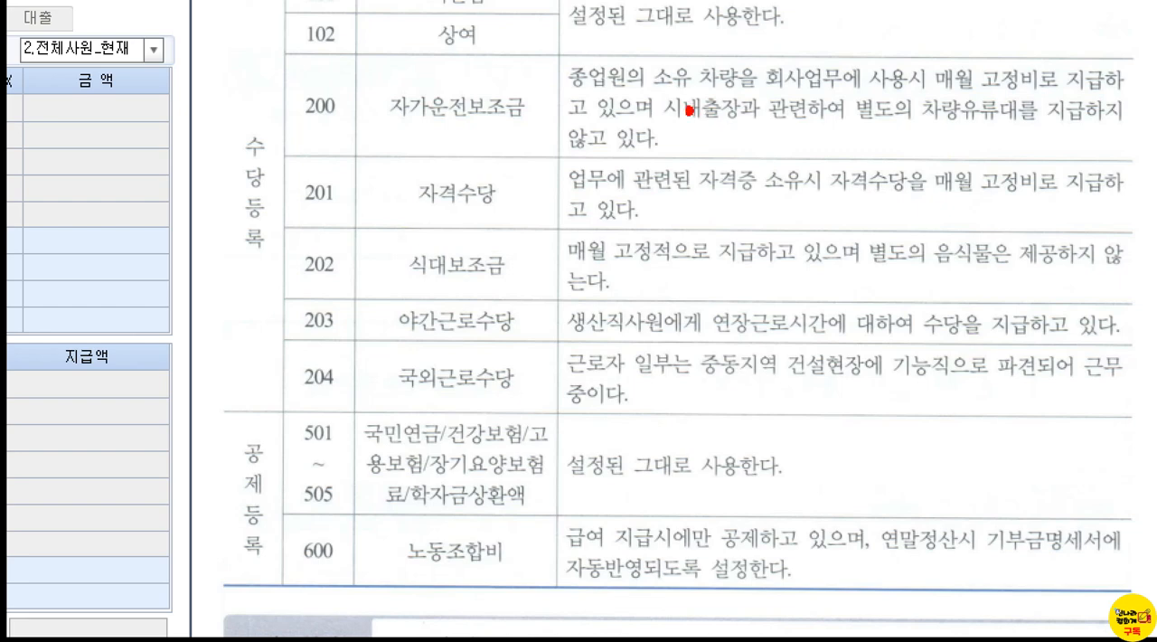
Step: Examine the 자가운전보조금 (code 200) conditions, boxing the employee-owned vehicle requirement and numbering the points 1 and 2
mouse_move(555, 46)
left_mouse_down()
mouse_move(719, 91)
mouse_move(877, 96)
left_mouse_up()
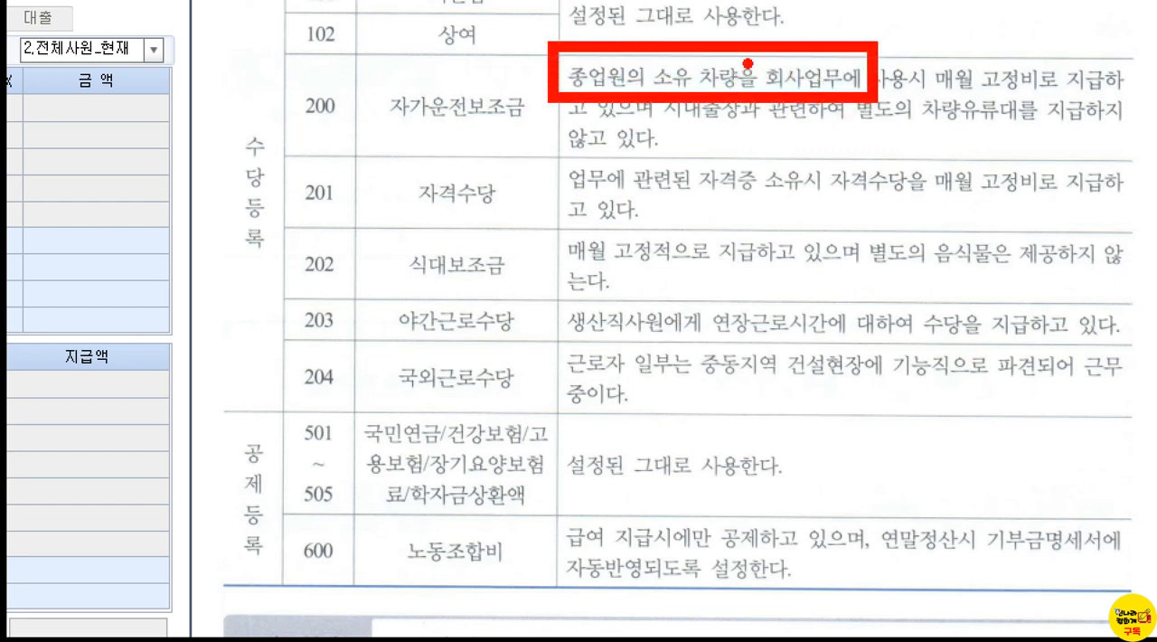
mouse_move(741, 16)
left_mouse_down()
mouse_move(742, 40)
mouse_move(713, 3)
mouse_move(752, 38)
left_mouse_up()
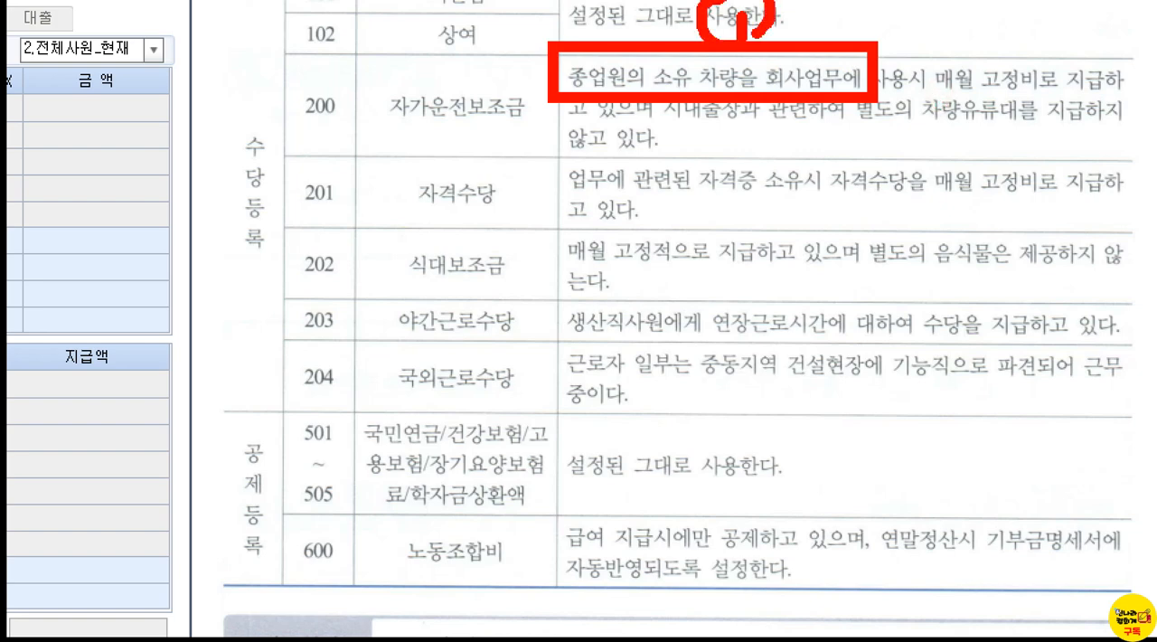
mouse_move(841, 6)
left_mouse_down()
mouse_move(877, 32)
mouse_move(815, 35)
mouse_move(819, 2)
mouse_move(893, 27)
mouse_move(888, 43)
left_mouse_up()
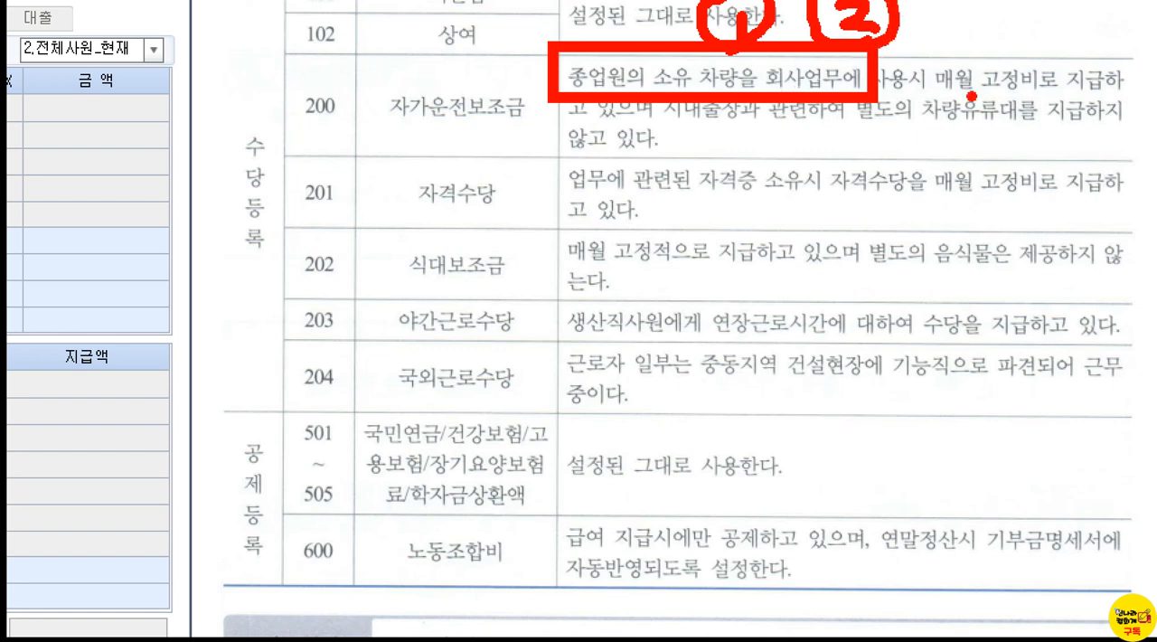
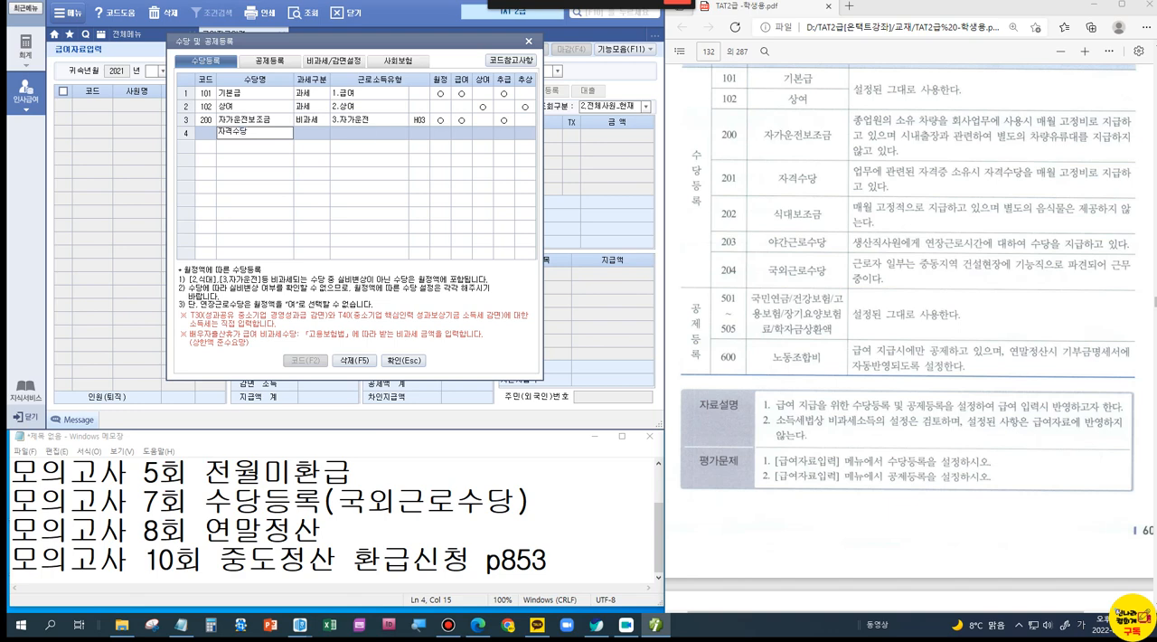
Step: Register 자격수당 as 과세 with income type 1.급여 and add 식대보조금 as 비과세 with item 2.식대 (P01)
left_click(363, 136)
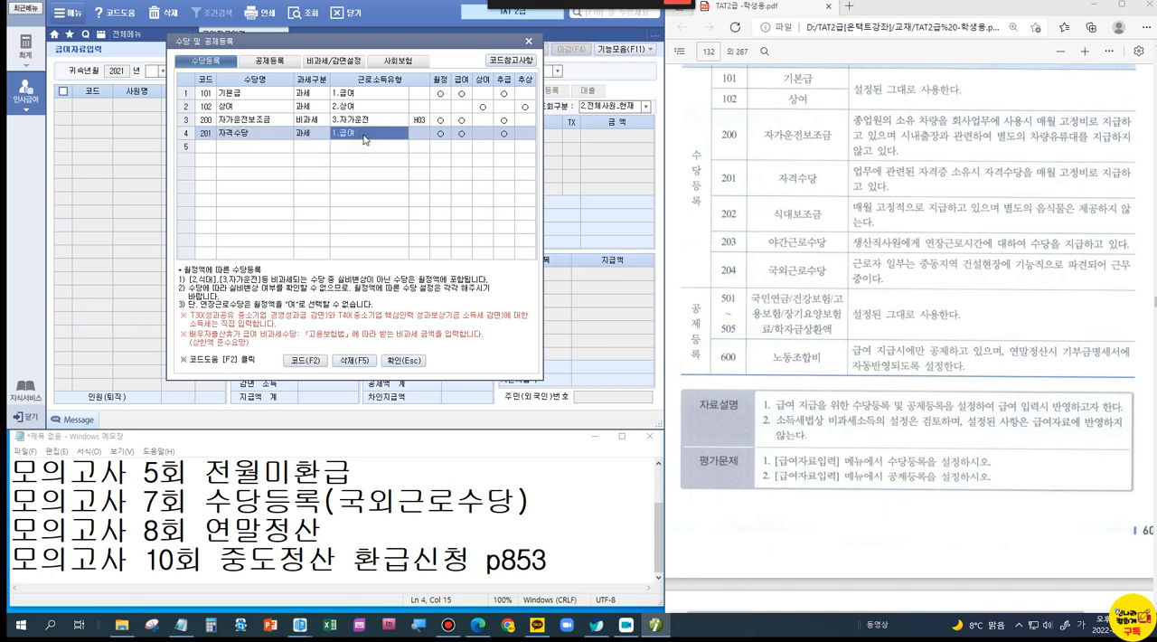
left_click(241, 150)
type("직ㄷ")
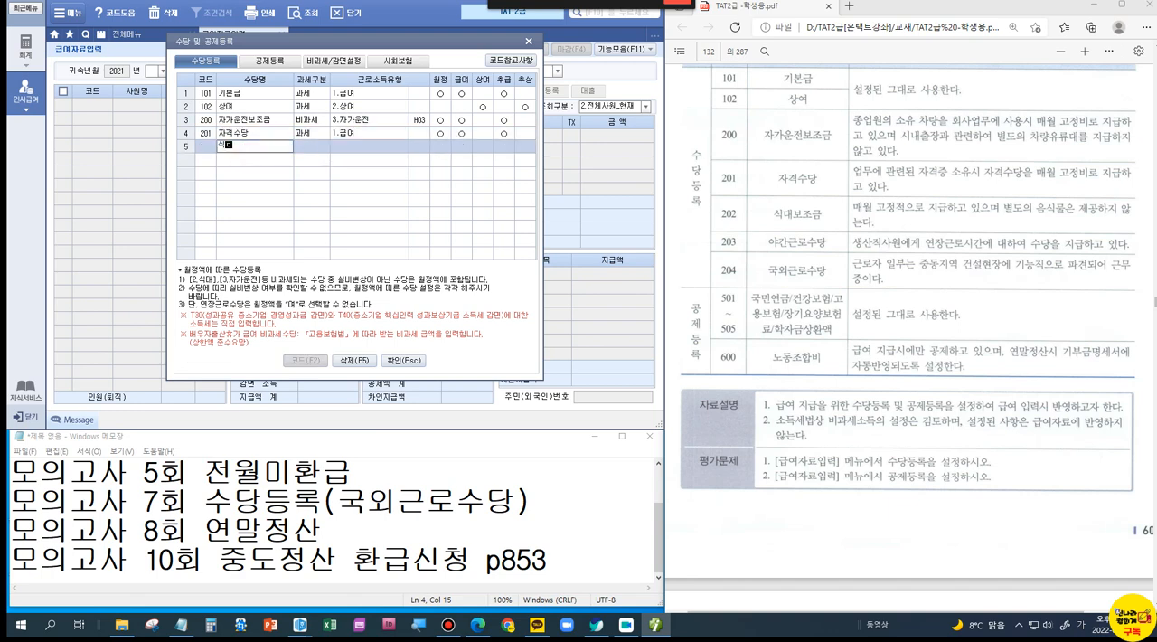
key("Return")
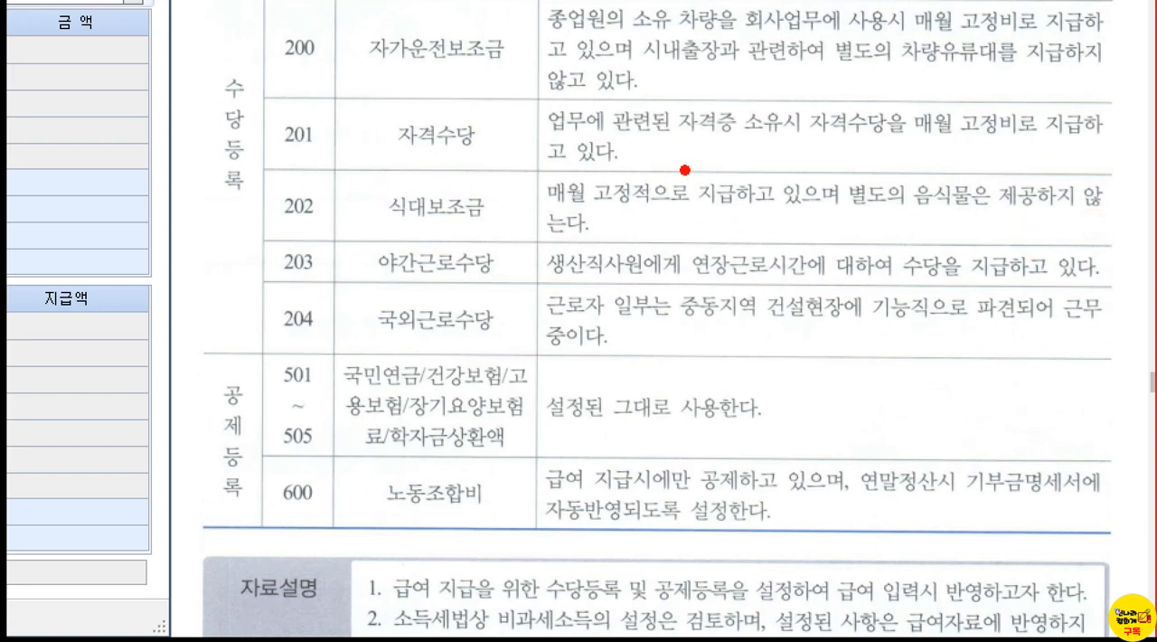
left_click_drag(682, 160, 754, 215)
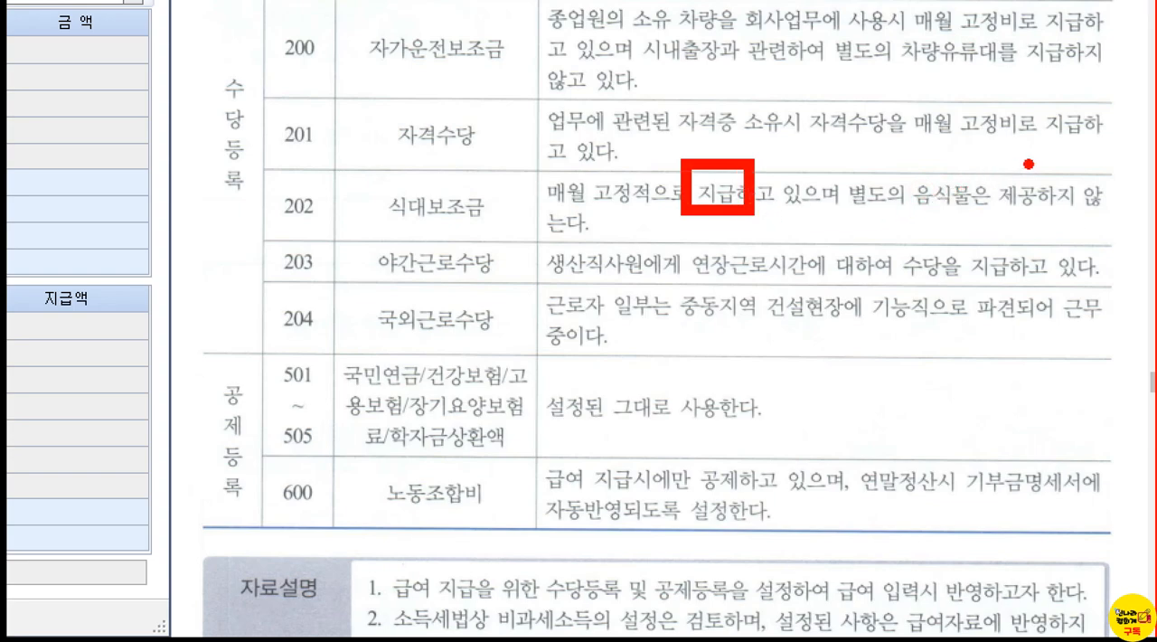
left_click_drag(889, 163, 1039, 219)
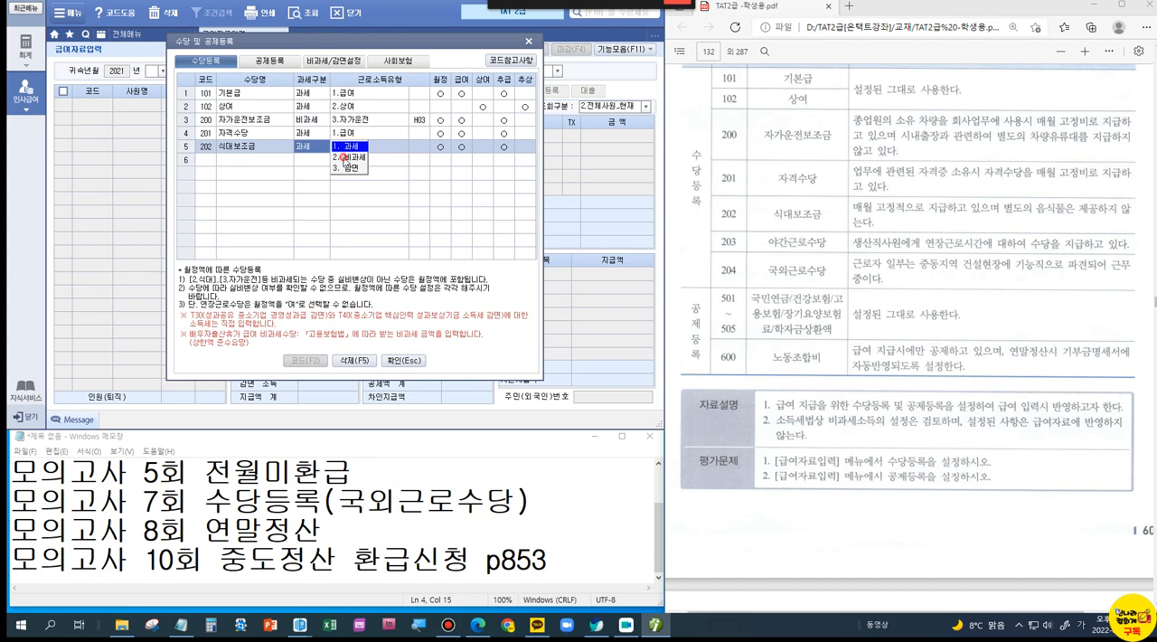
left_click(347, 157)
left_click_drag(347, 87, 351, 176)
left_click(329, 197)
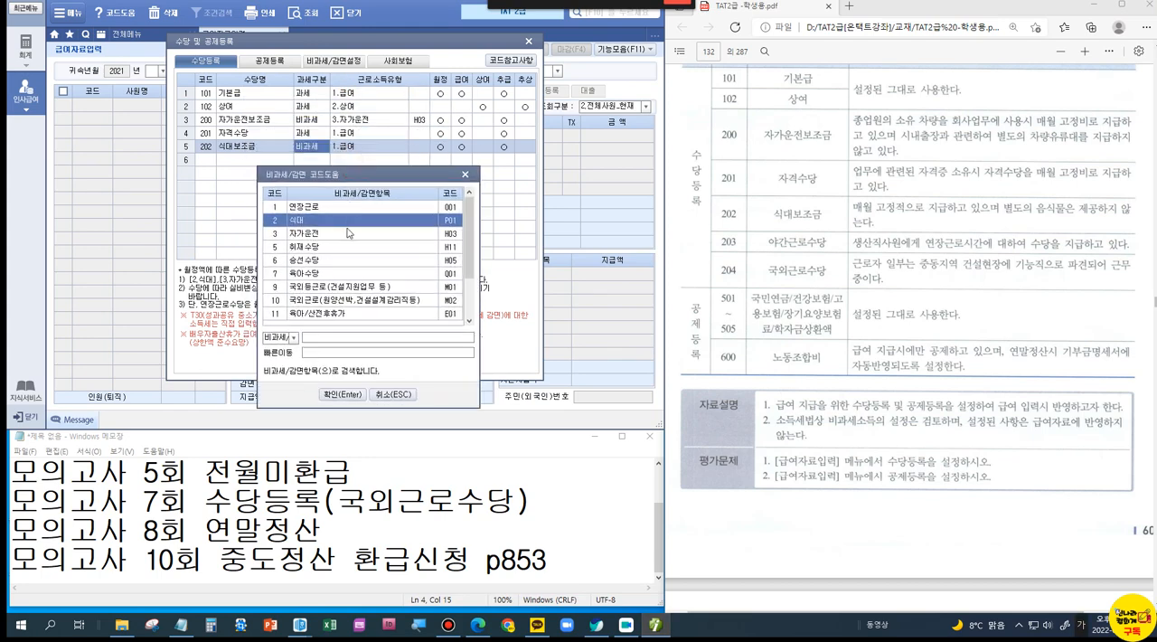
left_click(347, 395)
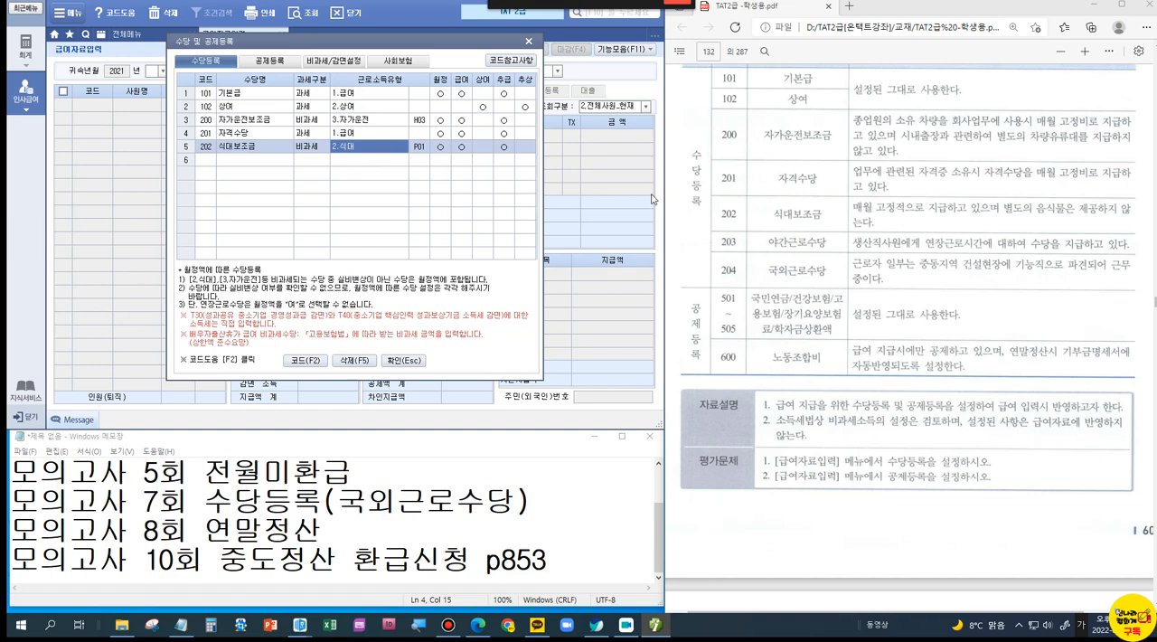
Step: Box 야간근로수당 in the problem text and register it as a 비과세 allowance with item 1.연장근로 (001)
key("ctrl+1")
left_click(978, 248)
left_click_drag(536, 211, 703, 270)
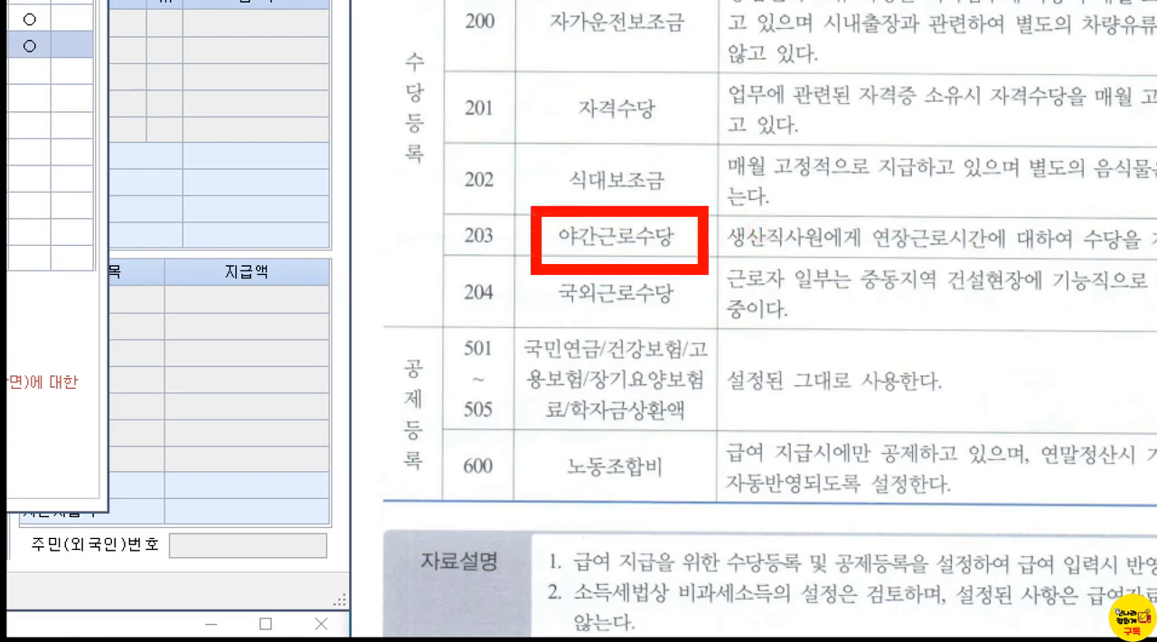
key("Escape")
left_click(253, 168)
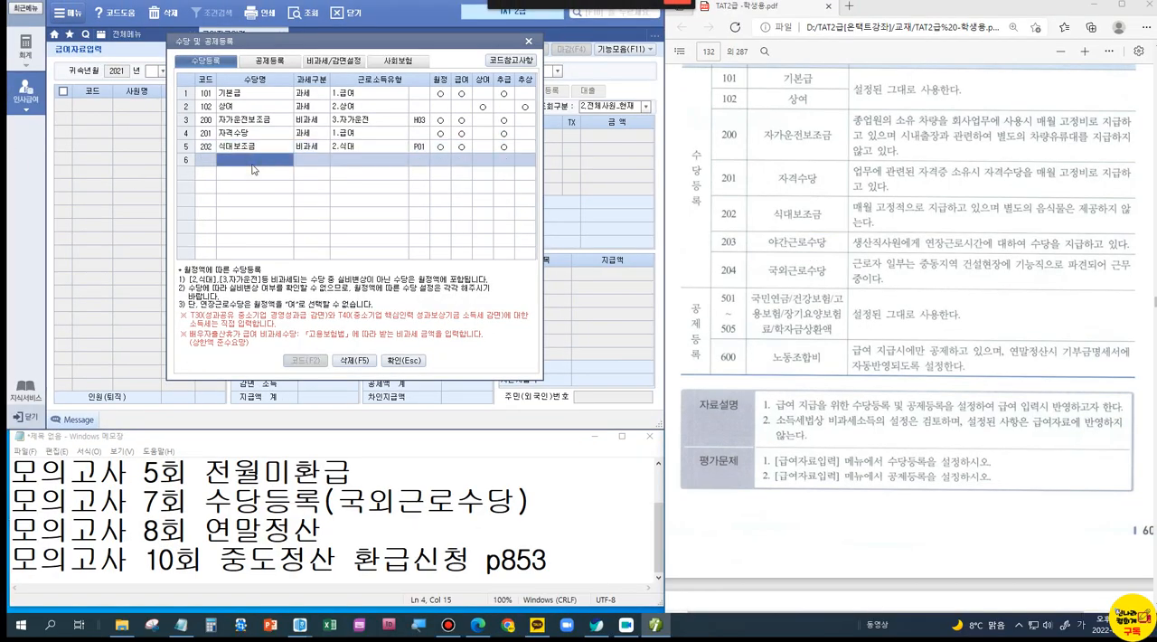
type("야간근로수당")
key("Return")
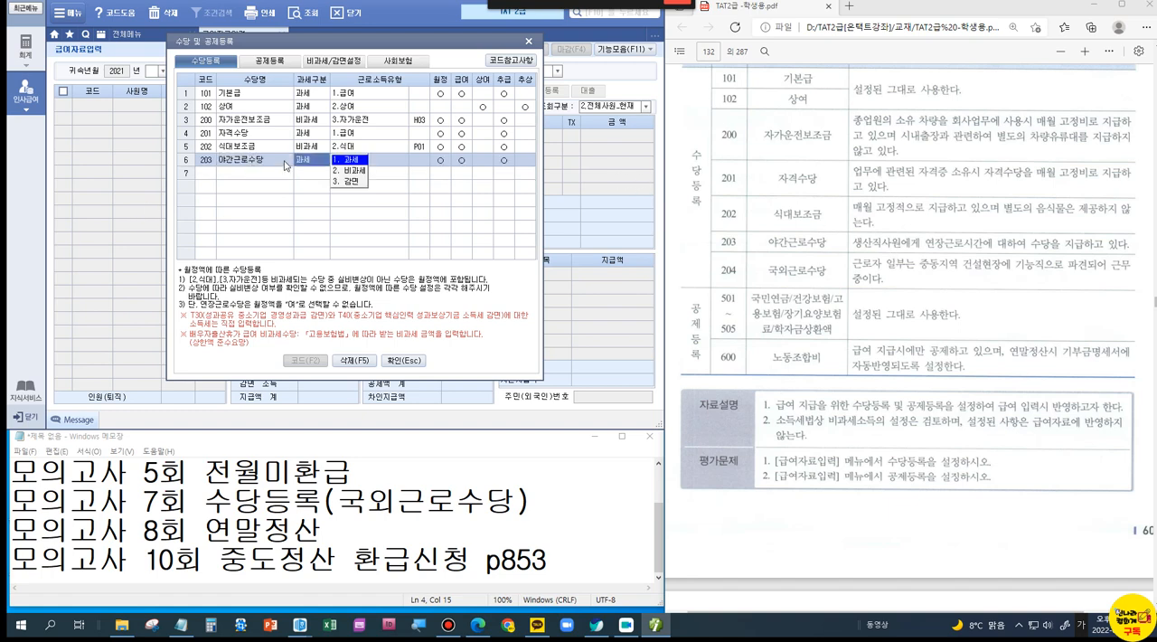
left_click(335, 170)
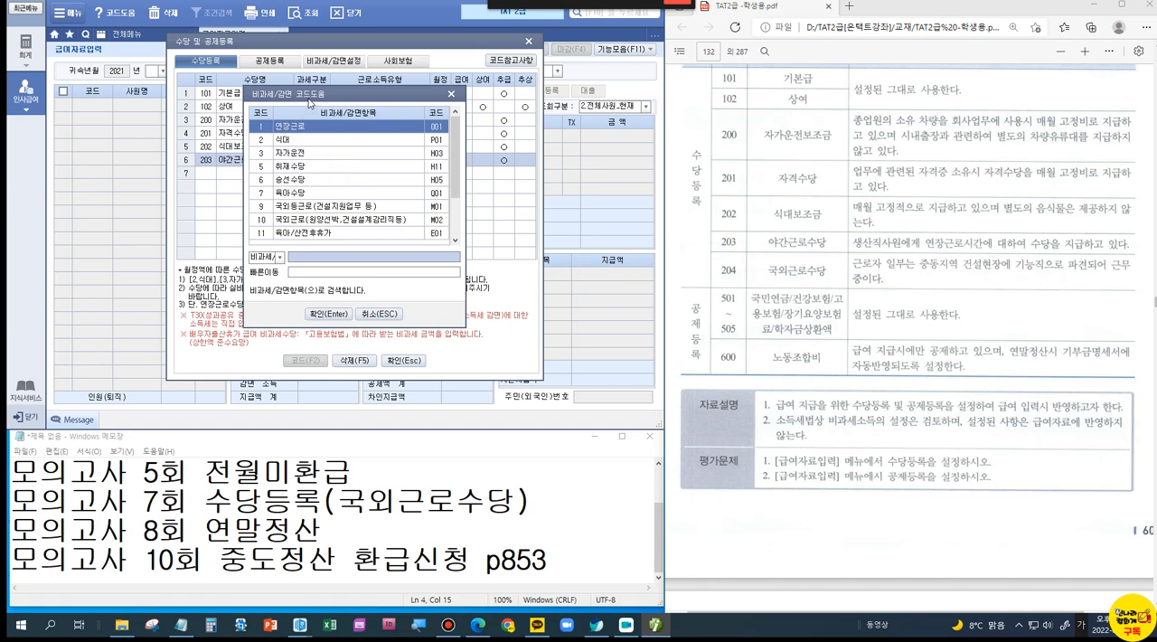
left_click_drag(308, 102, 358, 196)
left_click(373, 406)
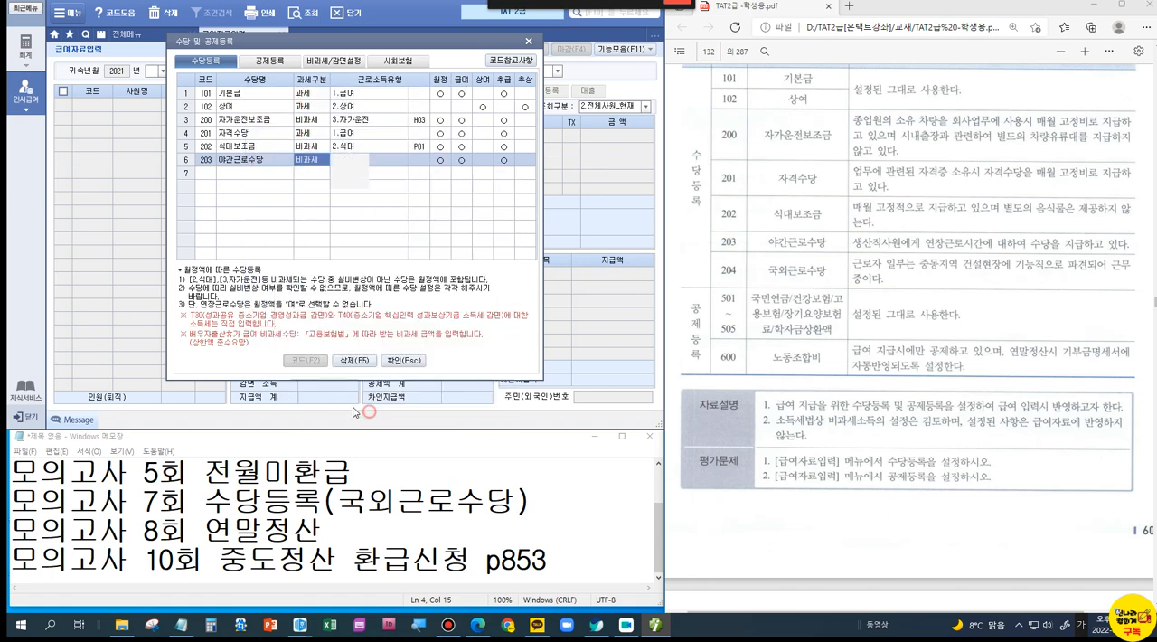
Step: Box 국외근로수당 in the problem text and add it as a 비과세 allowance, bringing up the 비과세/감면 item list
left_click(237, 177)
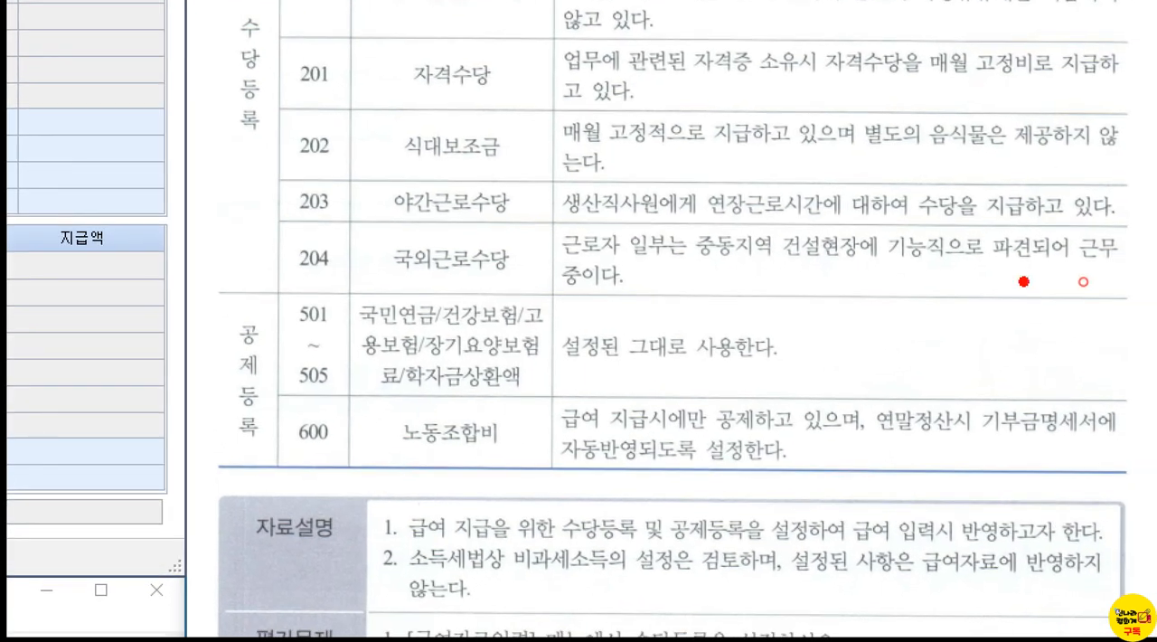
left_click_drag(378, 229, 537, 297)
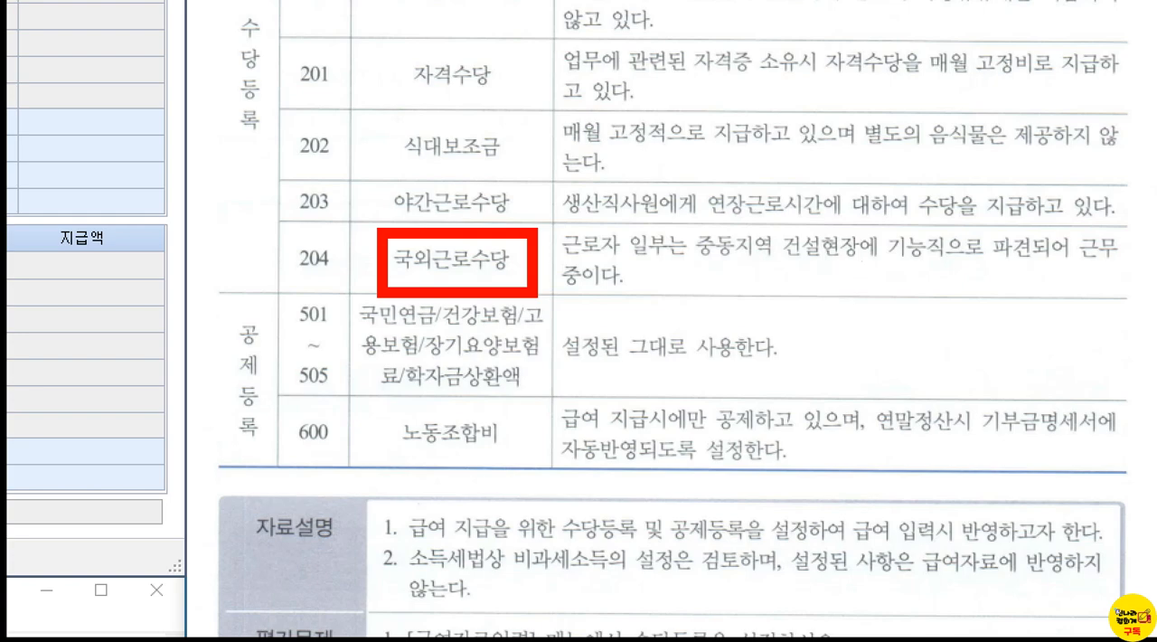
type("국")
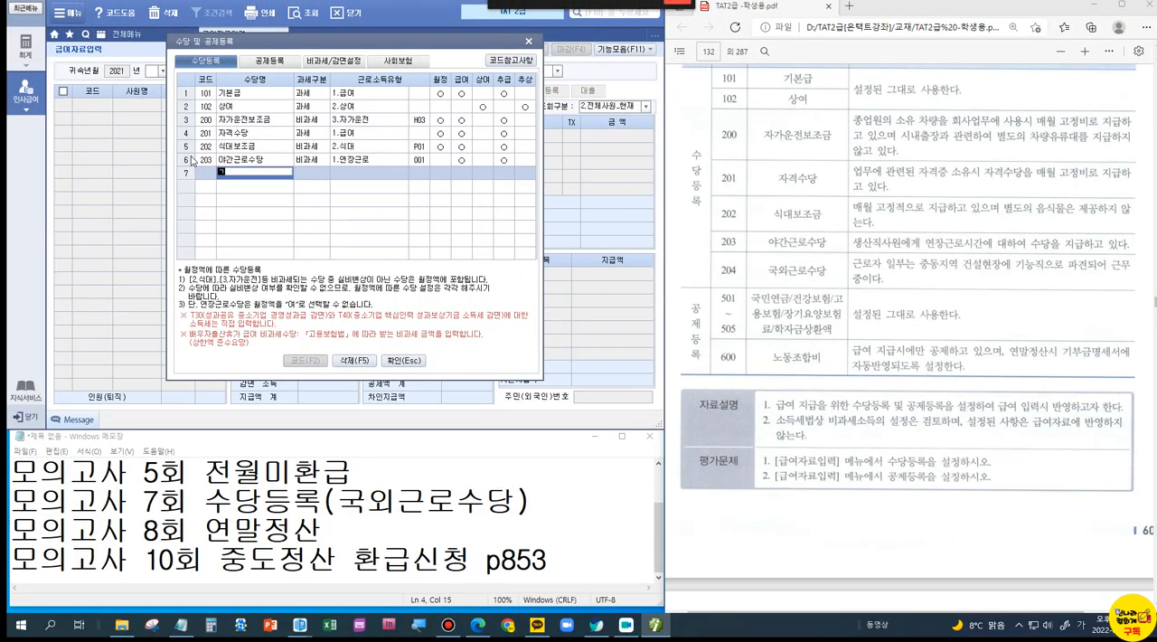
type("외근로수당")
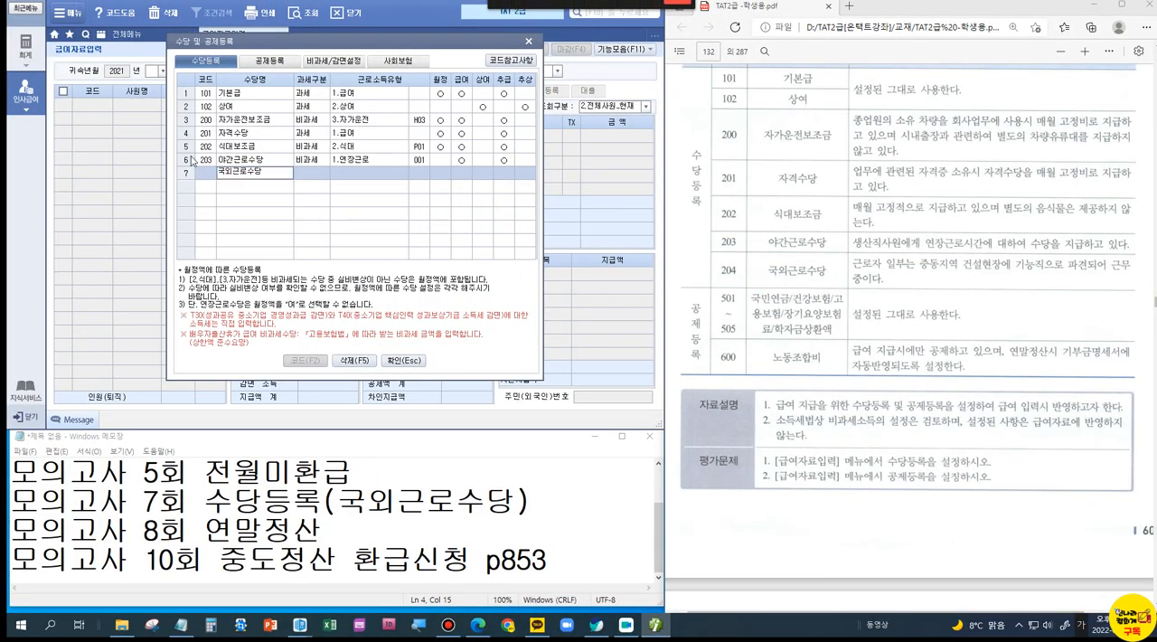
key("Return")
key("2")
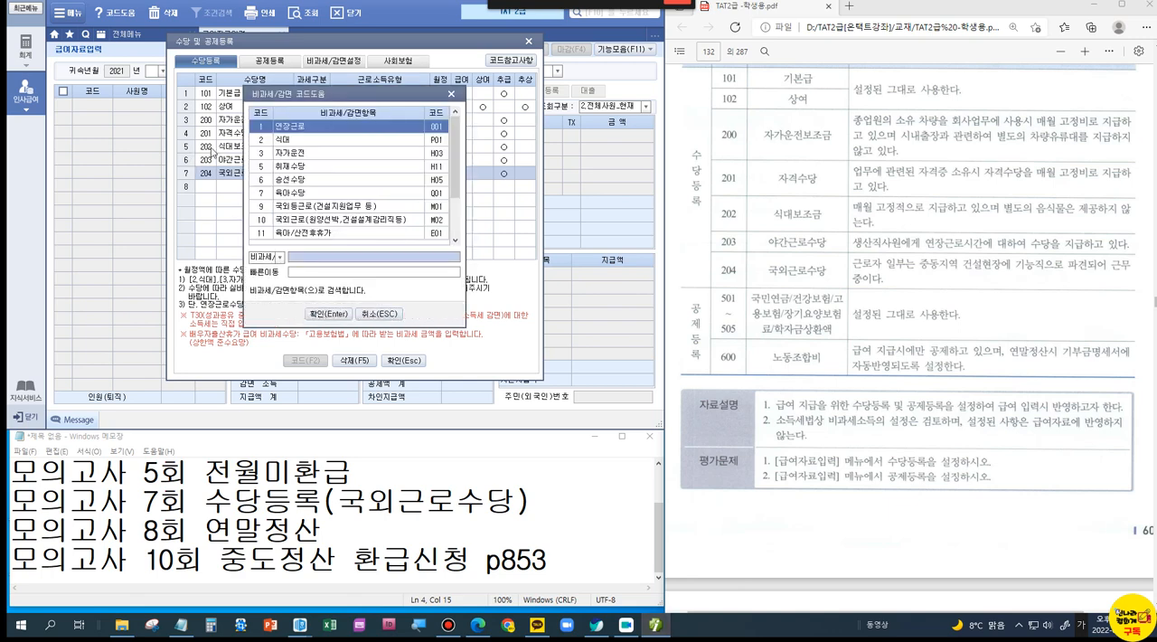
left_click_drag(352, 100, 416, 211)
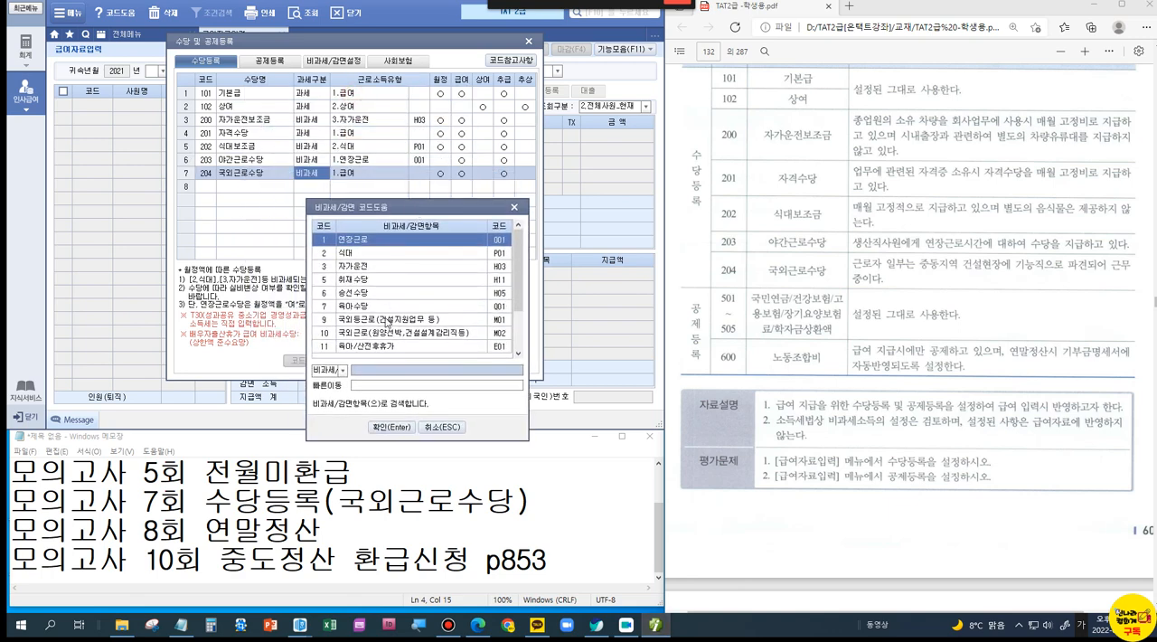
Step: Examine the 국외근로 items in the 비과세/감면 list against the problem's 중동지역 건설현장 condition, boxing and check-marking the relevant text
key("ctrl+1")
left_click(385, 318)
mouse_move(236, 302)
left_mouse_down()
mouse_move(276, 322)
mouse_move(581, 366)
left_mouse_up()
mouse_move(505, 274)
left_mouse_down()
mouse_move(514, 294)
mouse_move(540, 281)
left_mouse_up()
key("Escape")
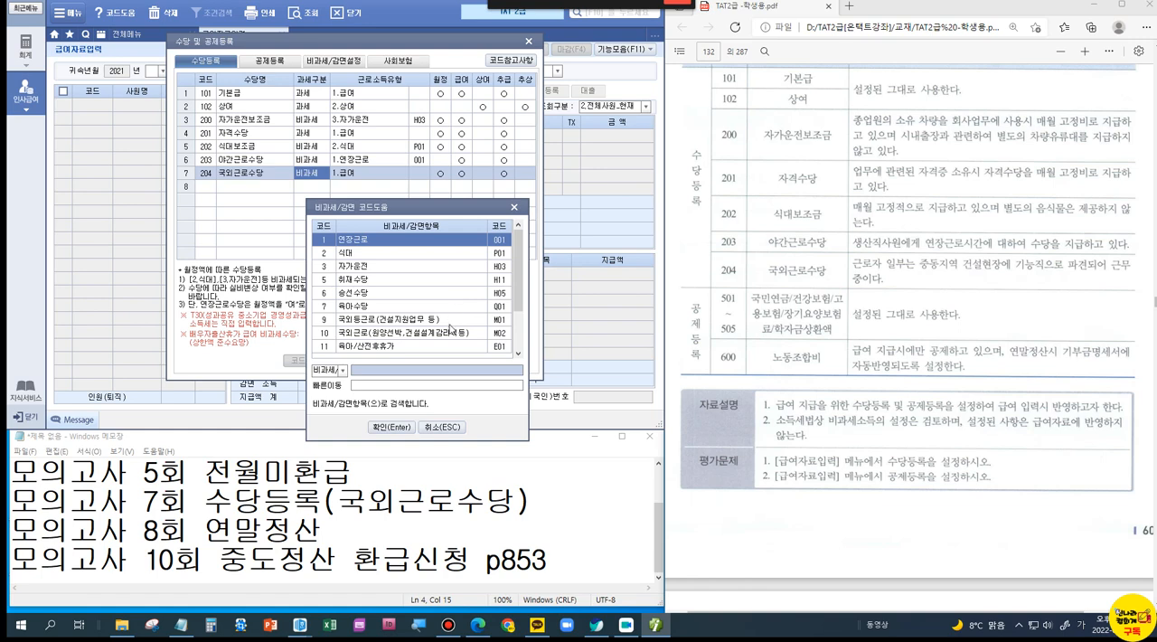
key("ctrl+1")
left_click(993, 277)
left_click_drag(818, 218, 1046, 299)
left_click_drag(916, 183, 1003, 149)
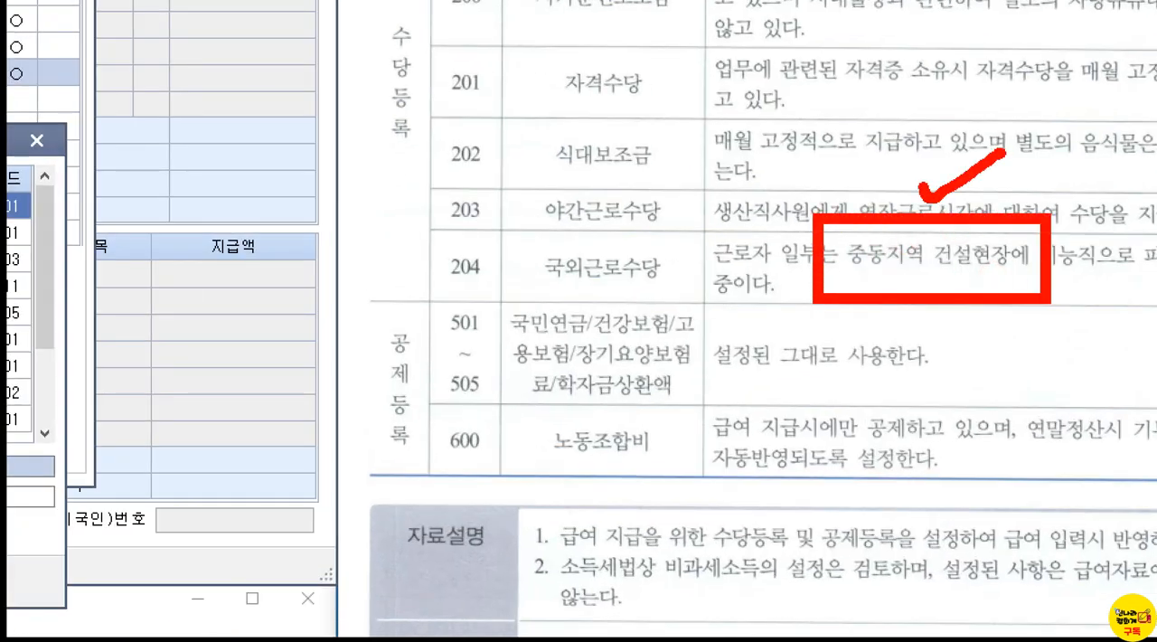
key("Escape")
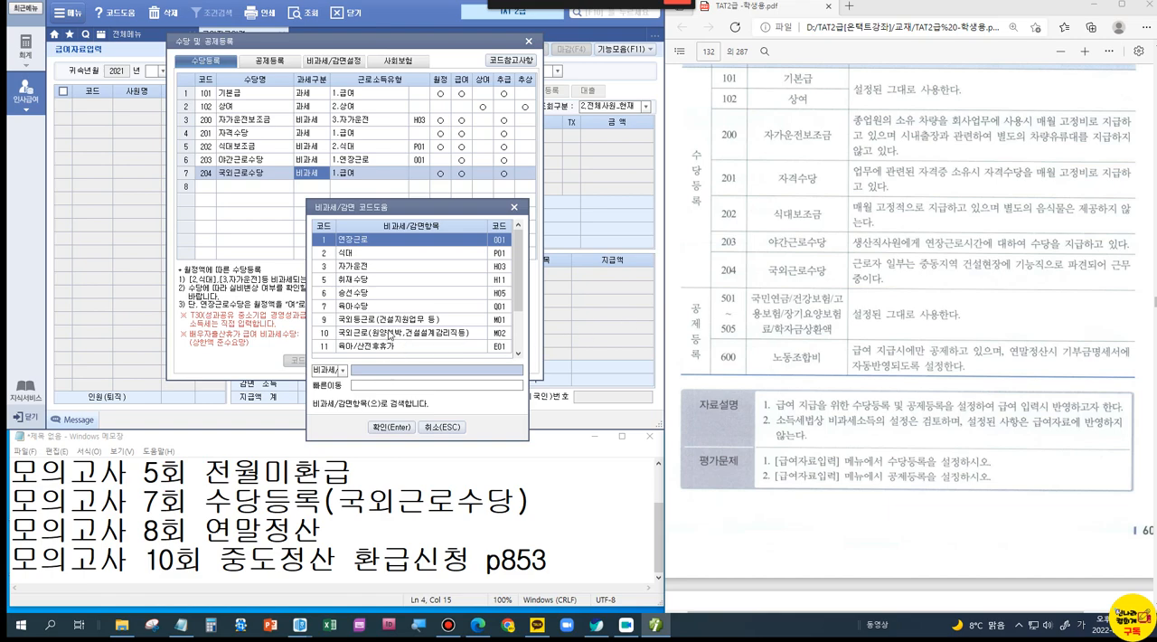
Step: Assign item 10 국외근로(원양선박,건설설계감리직등) (M02) to 국외근로수당 and acknowledge the tax-category change notice
left_click(390, 334)
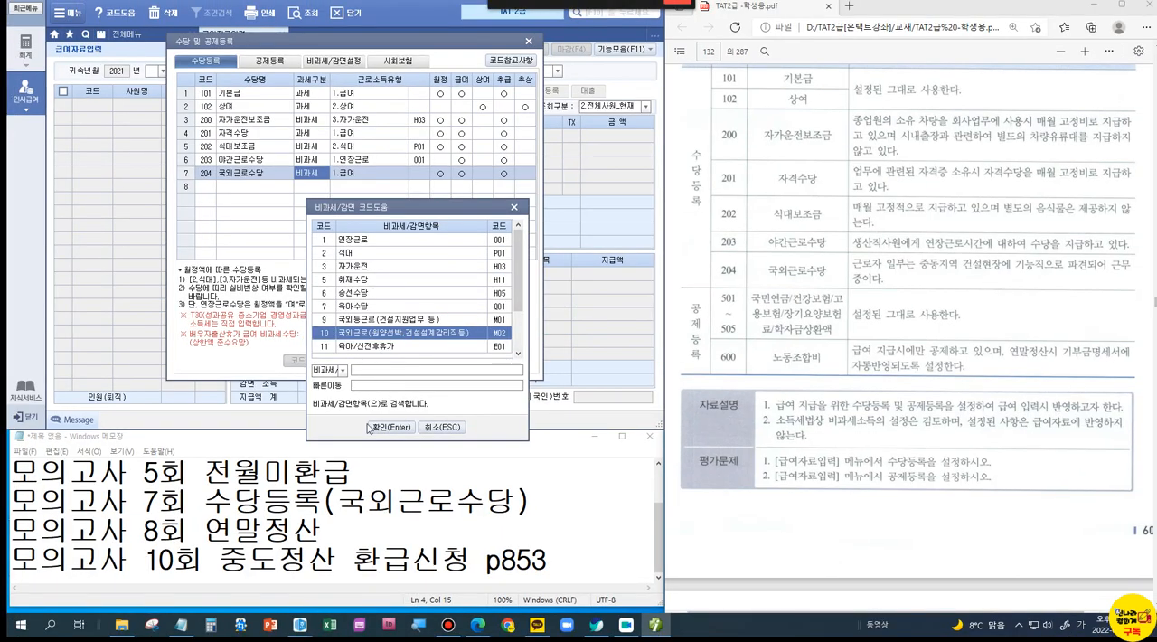
left_click(371, 426)
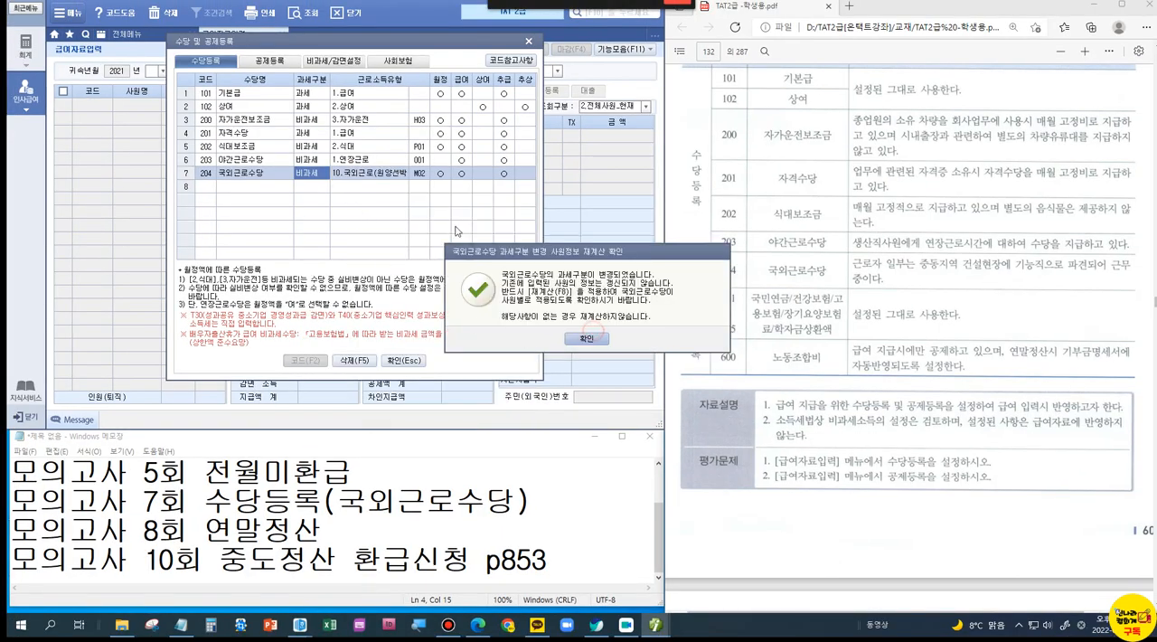
left_click(586, 338)
Step: Review the 비과세/감면설정 monthly limits of the two 국외근로 items (M01 and M02), marking them, and close the registration dialog
left_click(321, 66)
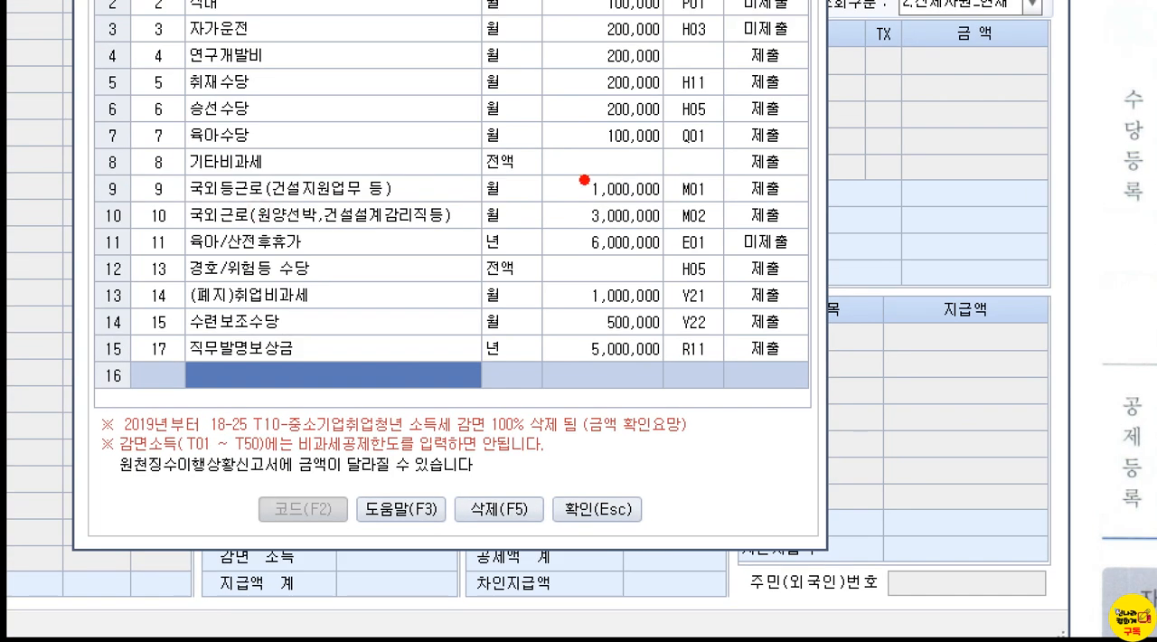
left_click_drag(557, 220, 578, 191)
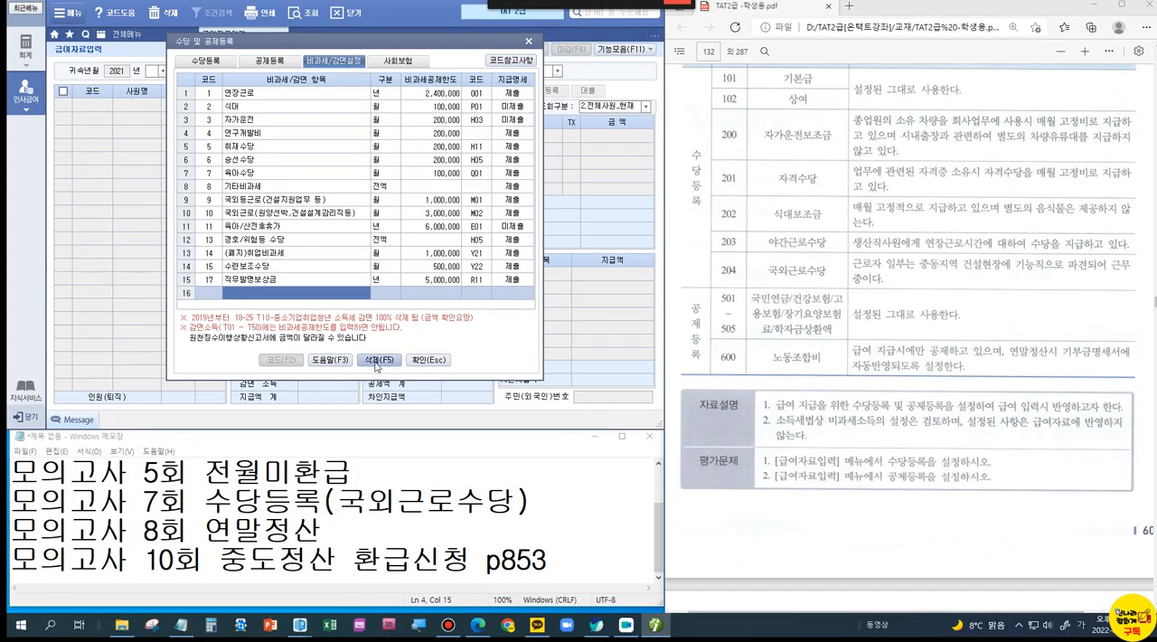
left_click(597, 509)
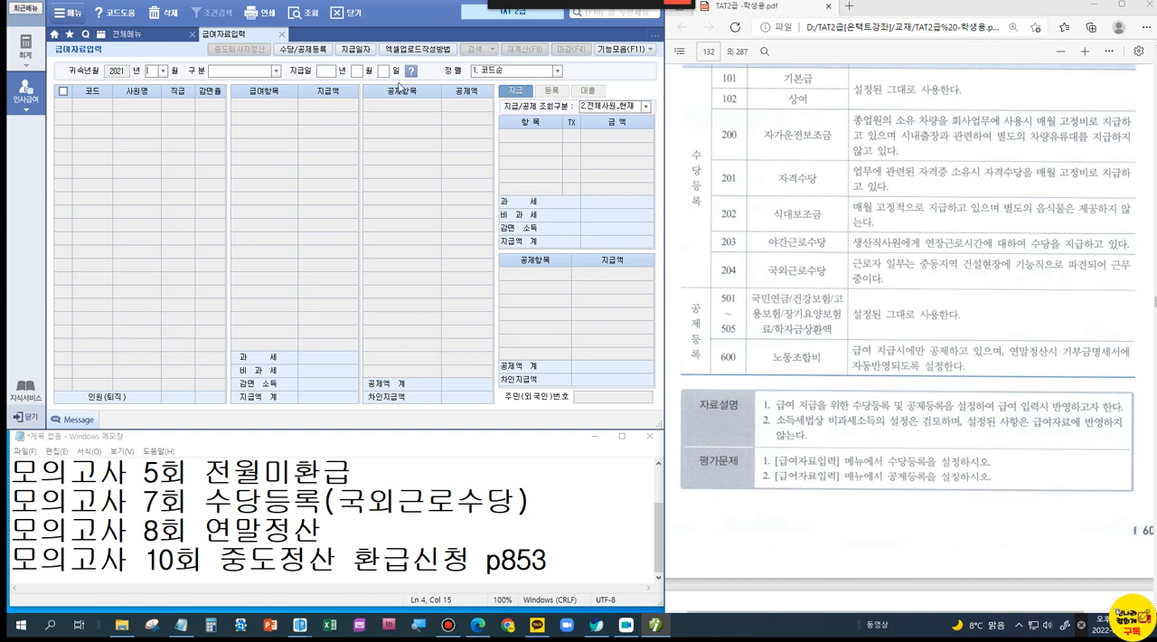
Step: Reopen 수당 및 공제등록, box 노동조합비 in the problem text, and add it as a new item in 공제등록
left_click(303, 49)
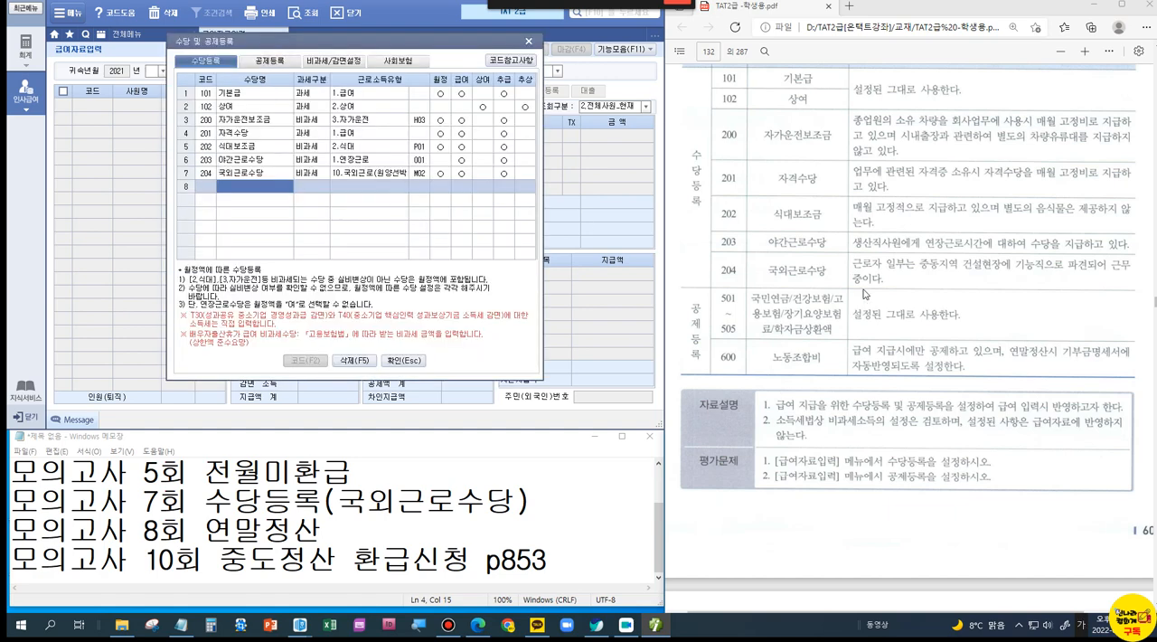
left_click(271, 61)
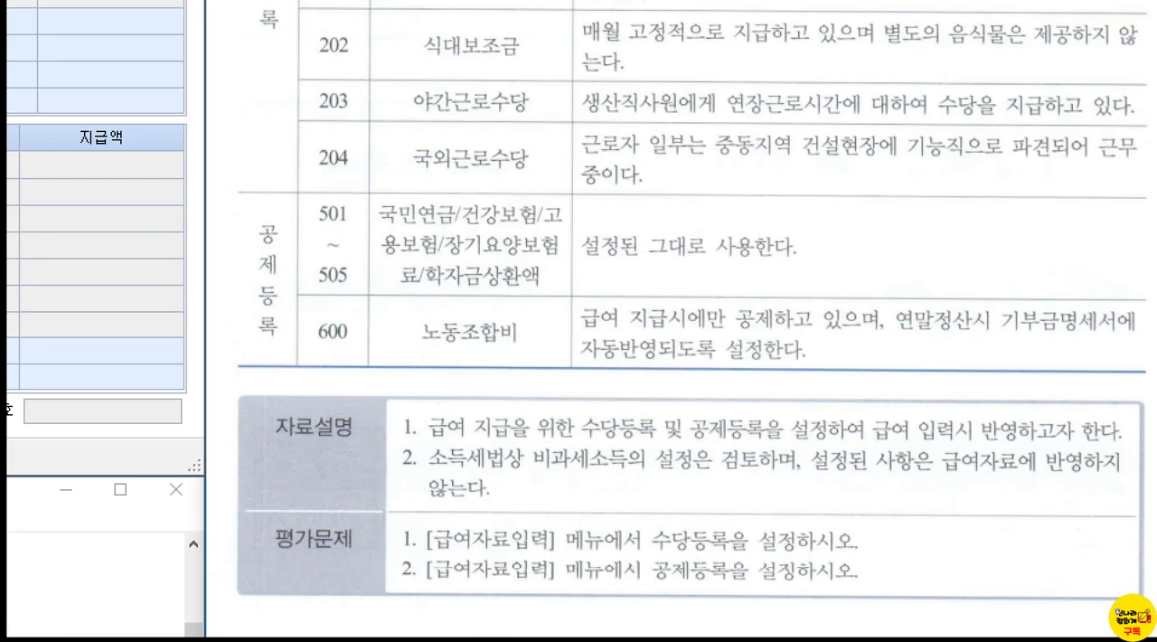
left_click_drag(403, 309, 548, 365)
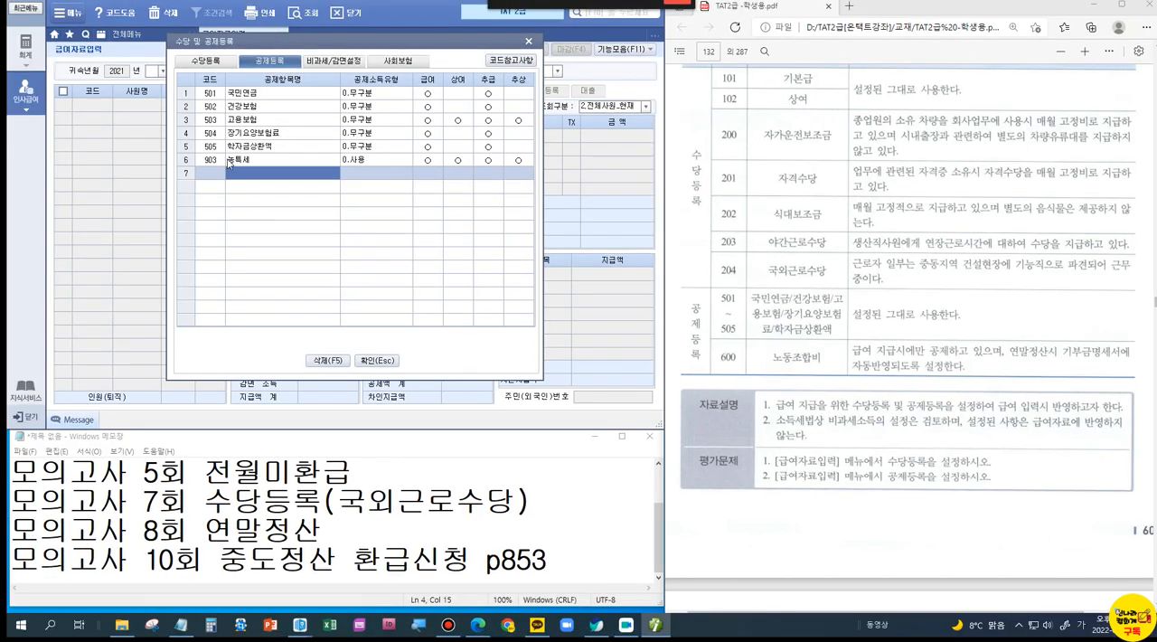
type("노동")
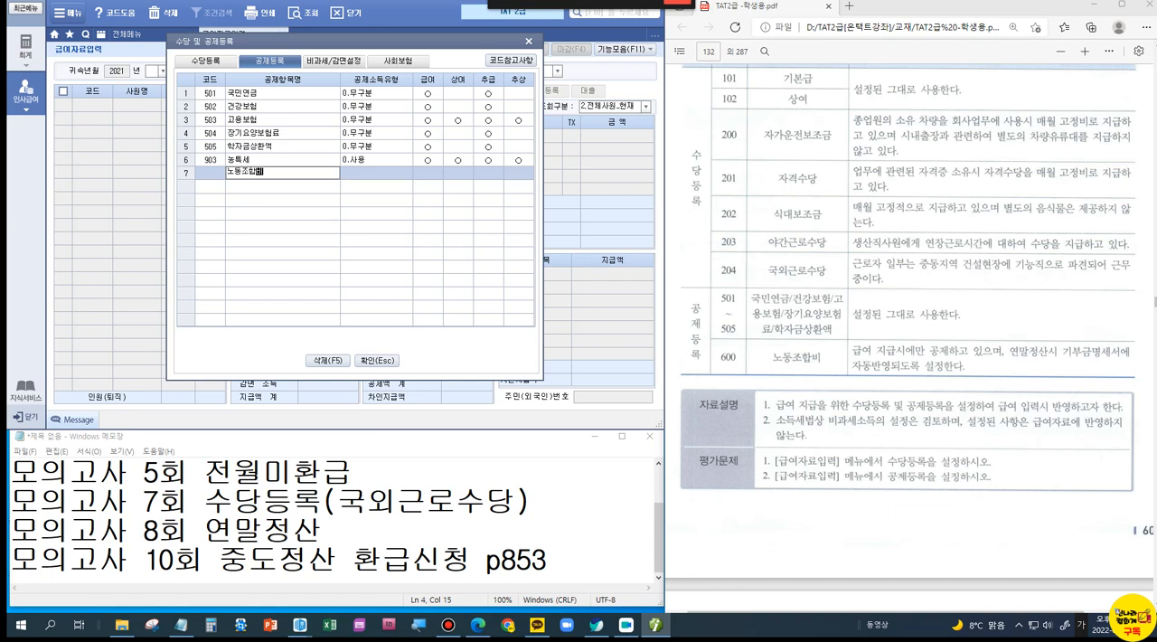
type("조합비")
key("Return")
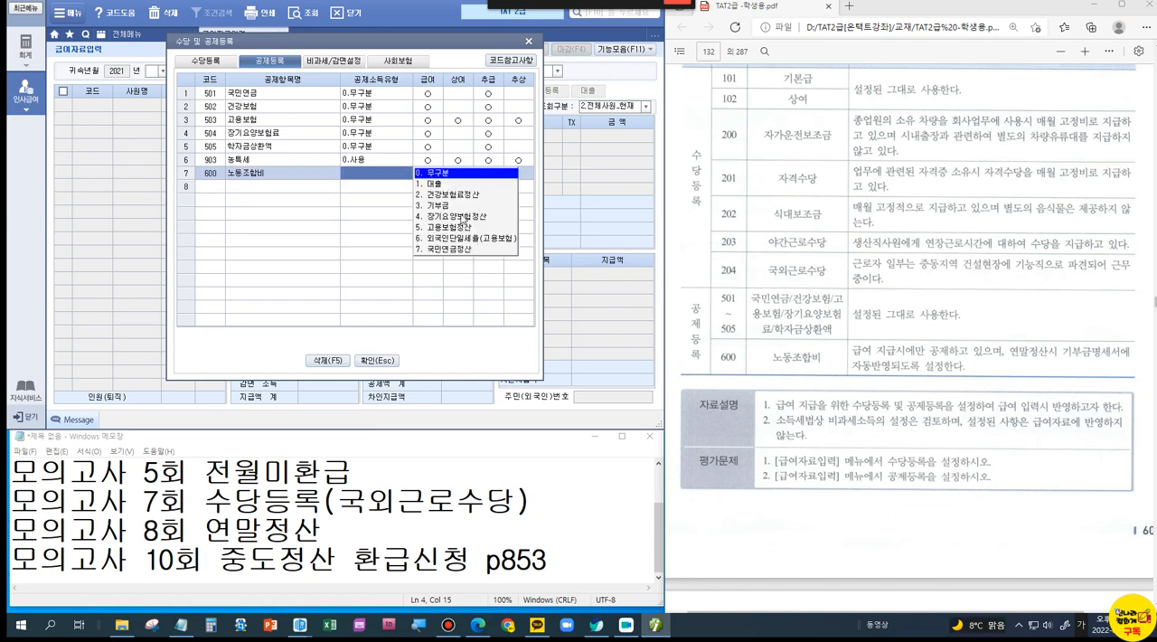
Step: Box the 3.기부금 option, set the 공제소득유형 of 노동조합비 to 3.기부금, and accept the type change
key("ctrl+1")
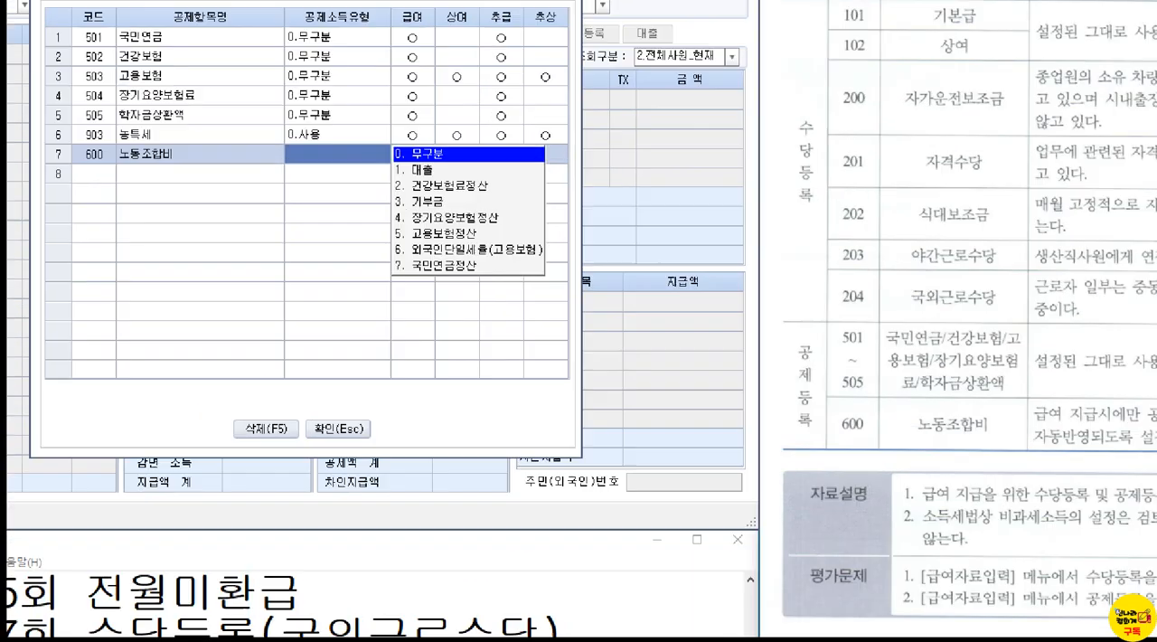
left_click(461, 215)
left_click_drag(356, 171, 451, 211)
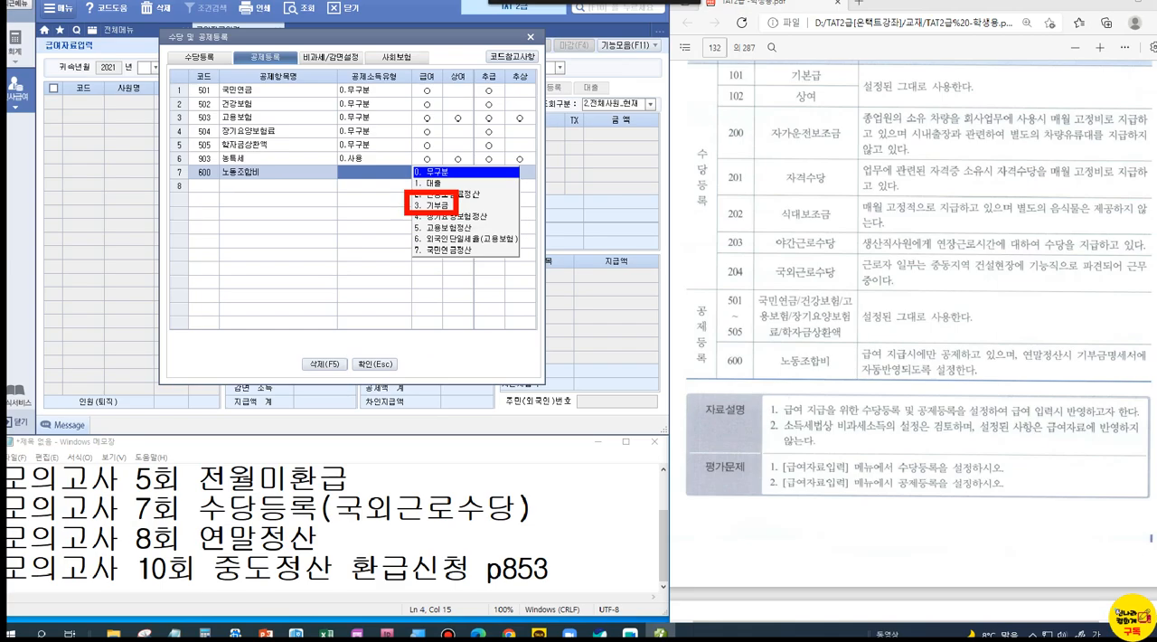
key("Escape")
left_click(437, 206)
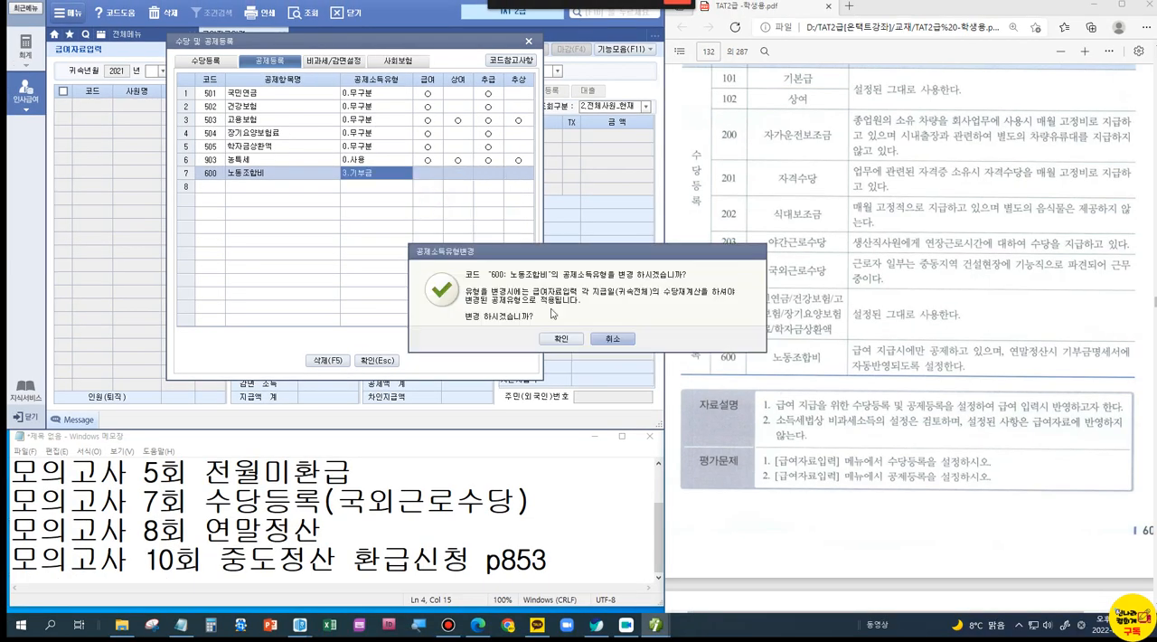
left_click(560, 338)
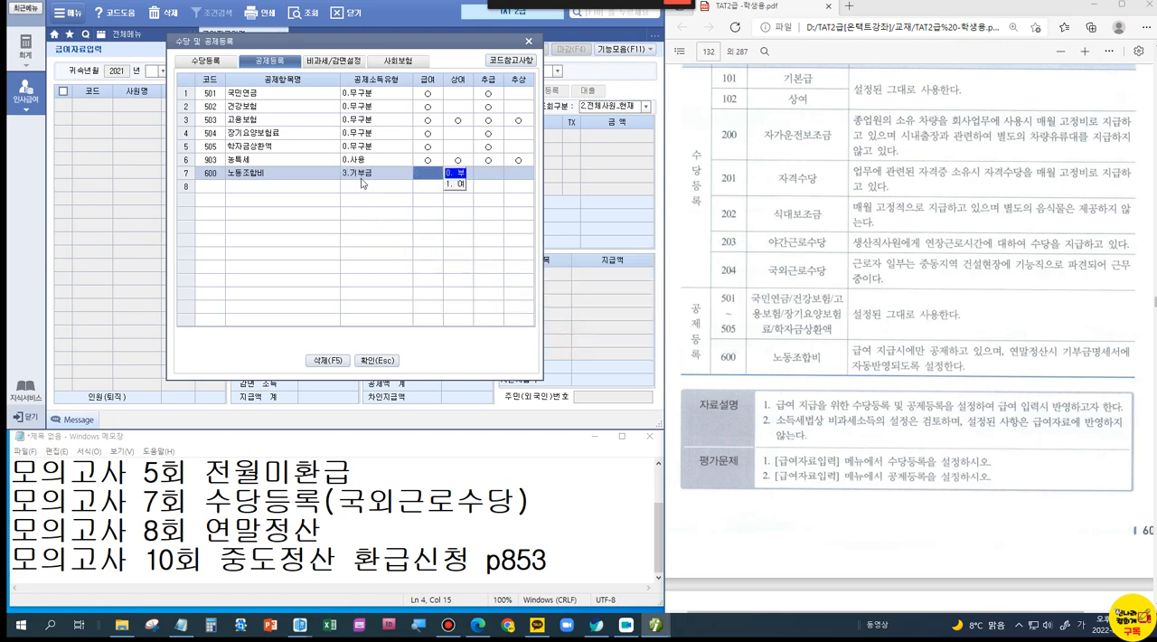
Step: Apply the 노동조합비 deduction to 급여 only, with 상여, 추급 and 추상 set to 부, and close the registration dialog from 수당등록
left_click(457, 185)
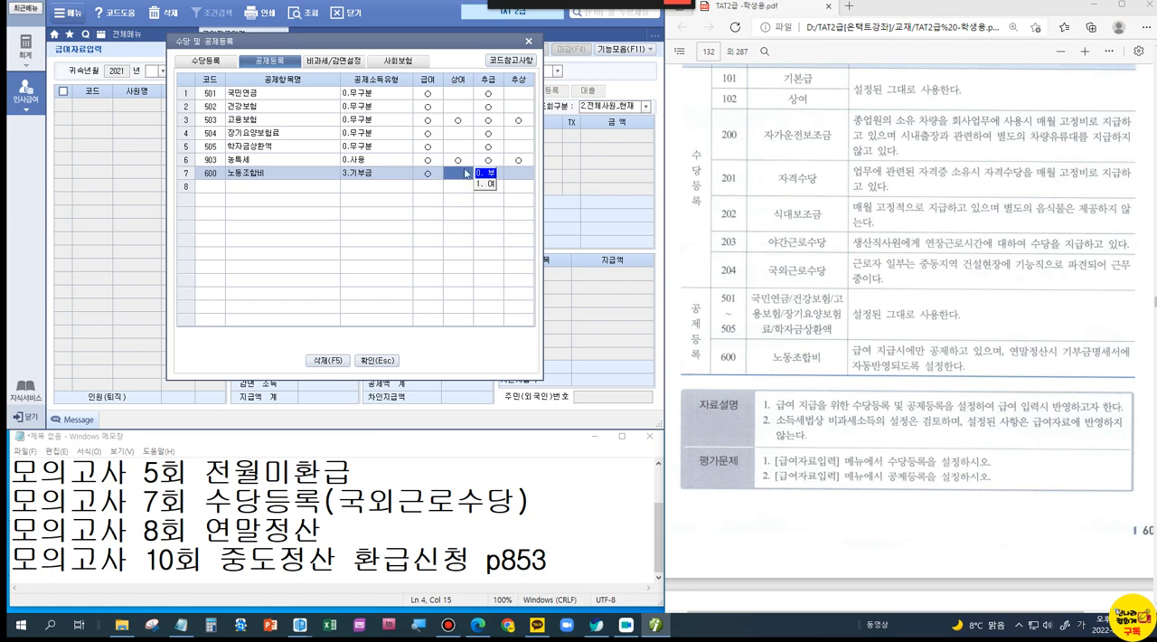
left_click(486, 175)
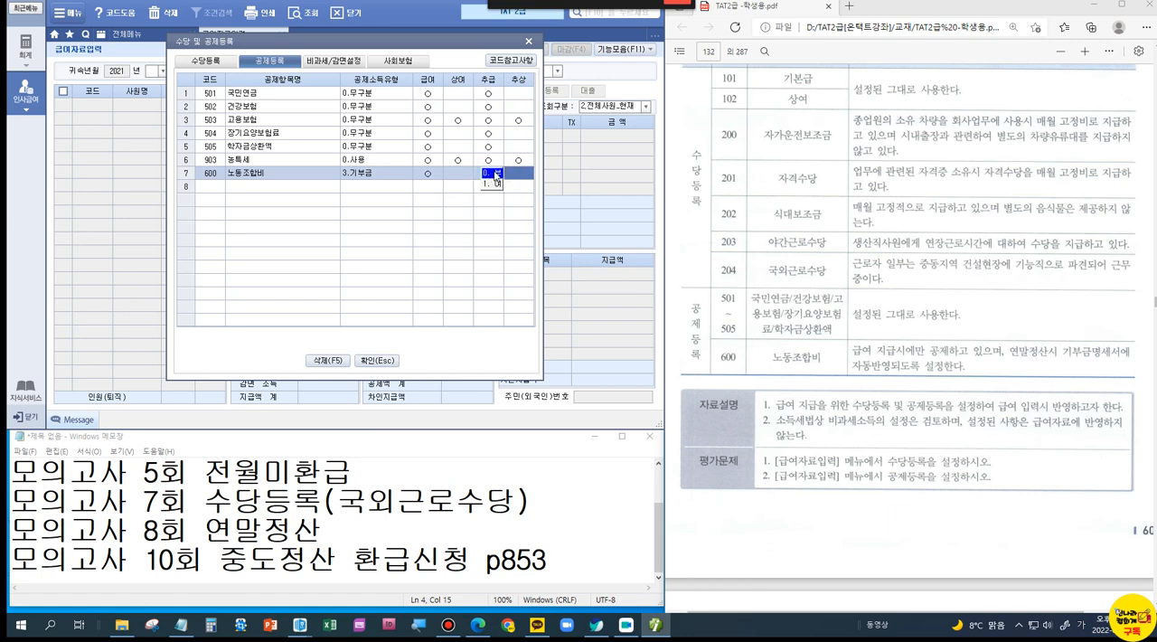
key("Return")
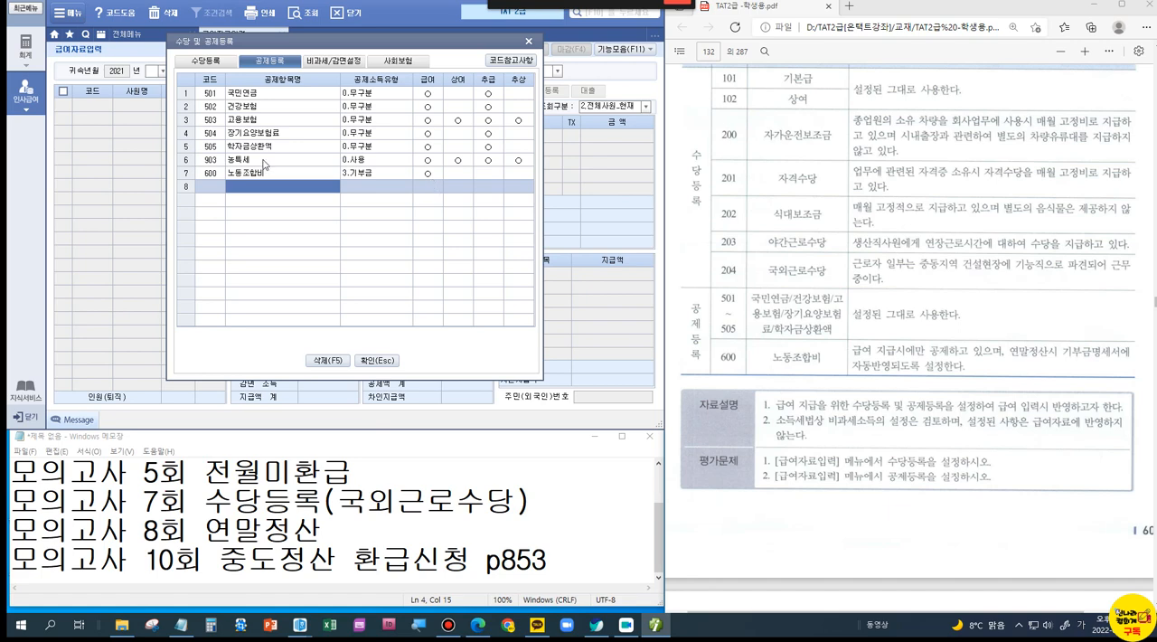
left_click(200, 63)
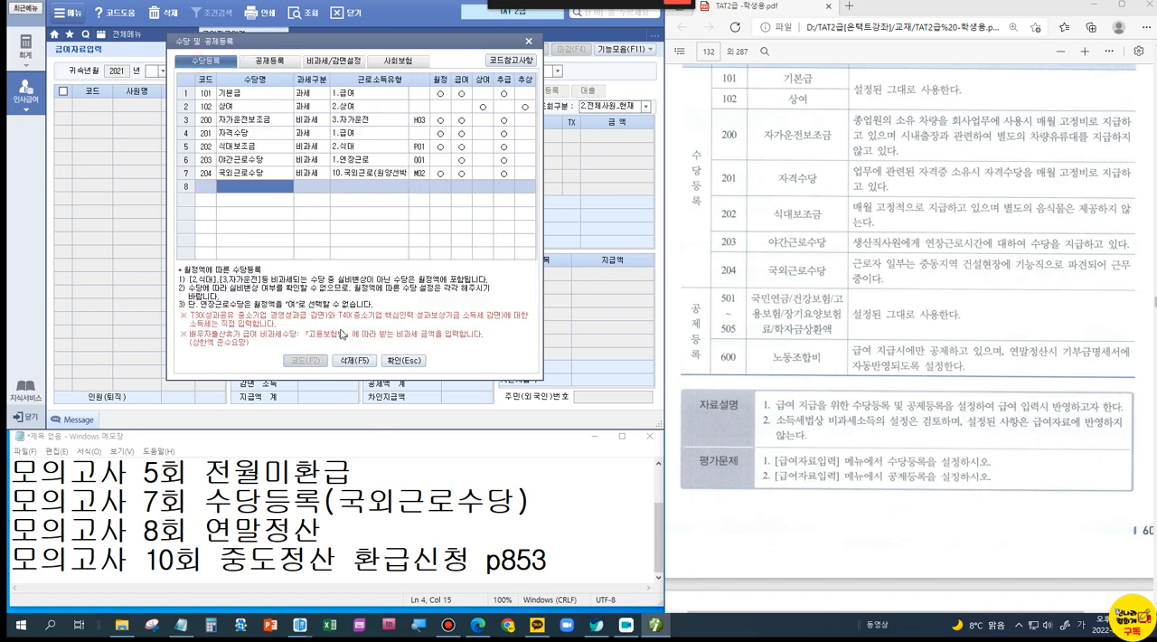
left_click(405, 361)
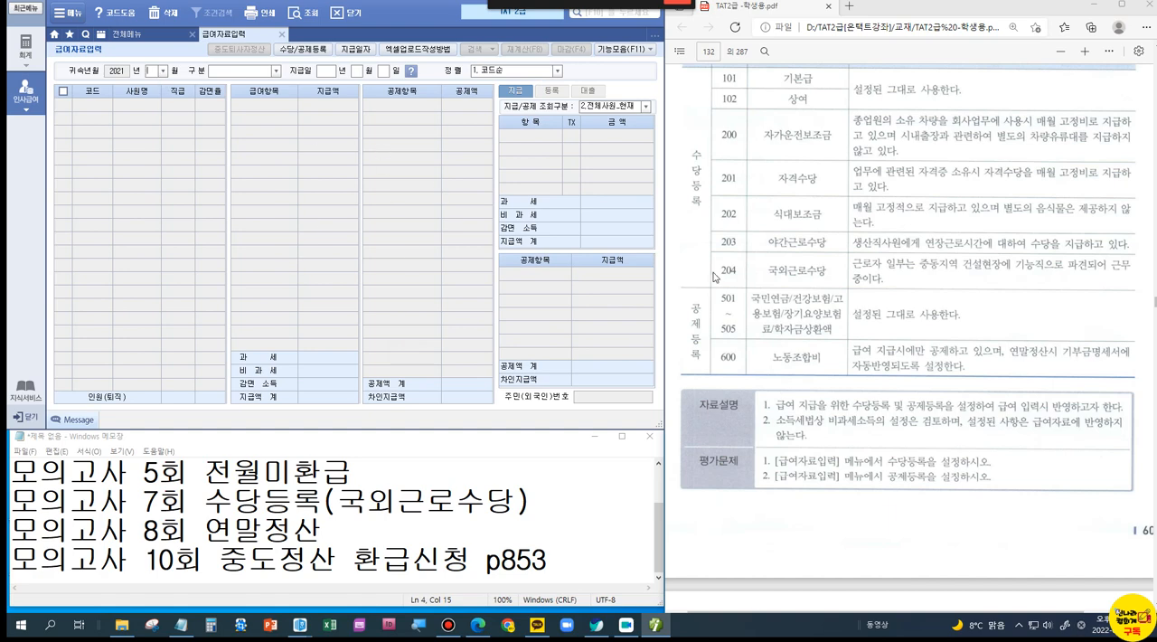
Step: Go to the 연말정산 (10점) problem on page 133 of the PDF and underline the sibling's 근로소득금액 5,000,000원 in item 4 of 자료설명
scroll(913, 319, "down", 5)
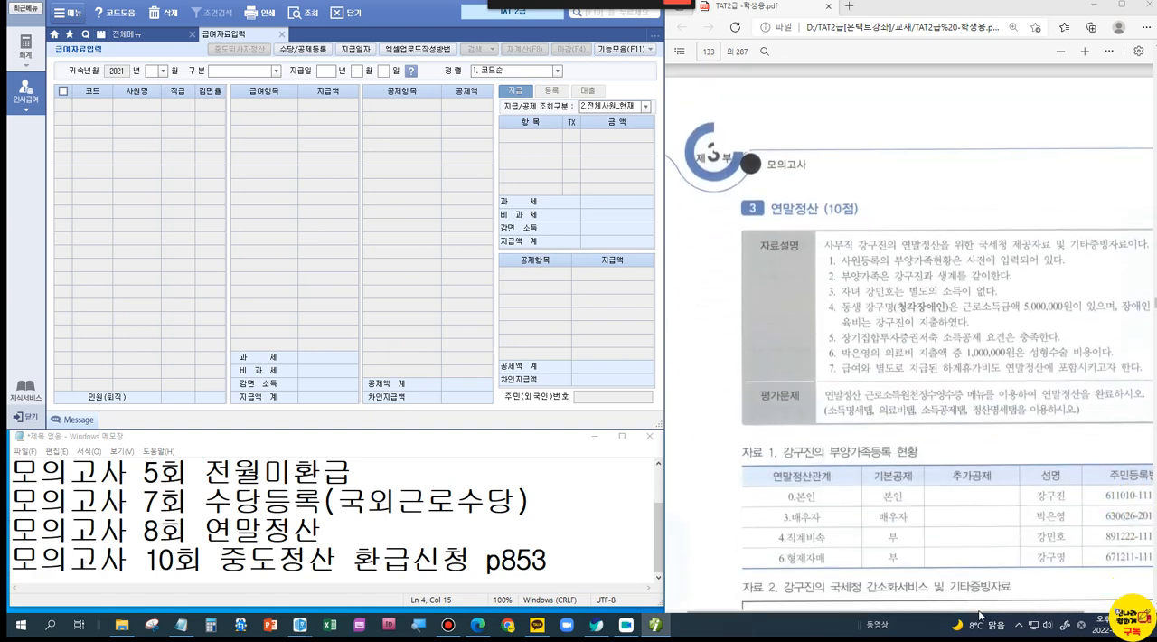
left_click_drag(991, 612, 1033, 613)
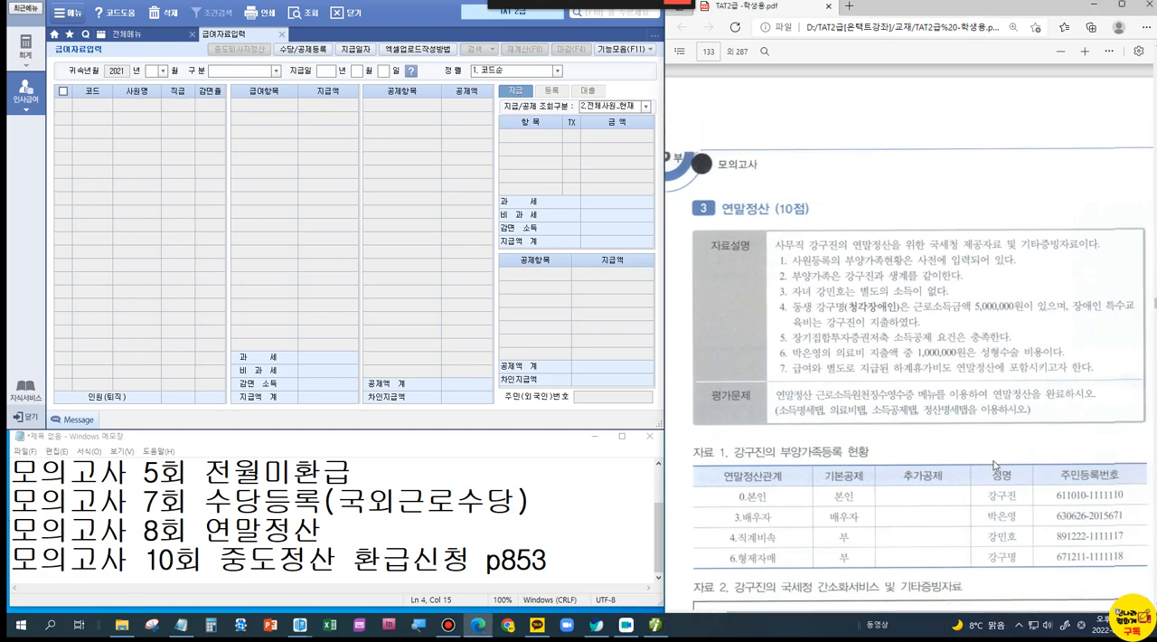
scroll(967, 393, "down", 2)
scroll(967, 391, "up", 1)
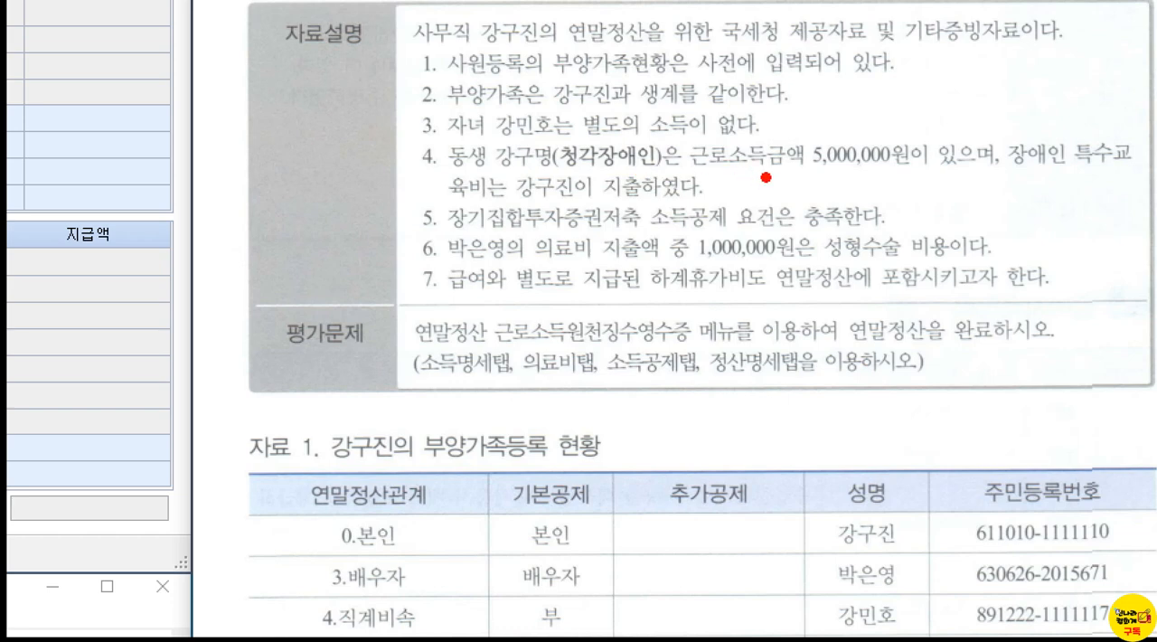
left_click_drag(764, 176, 841, 176)
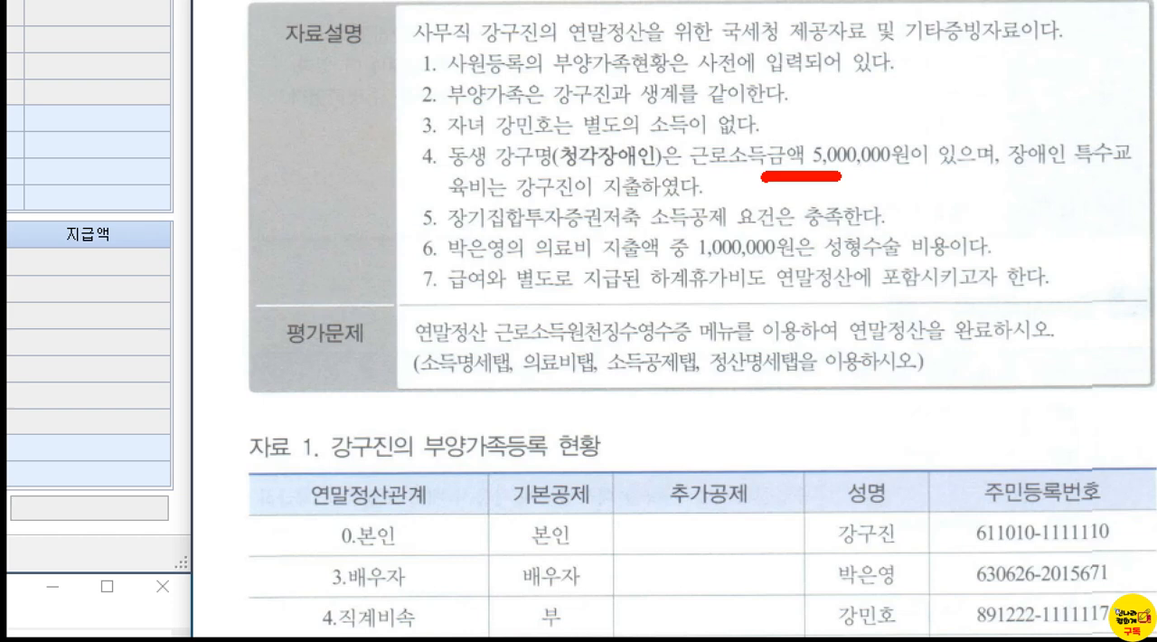
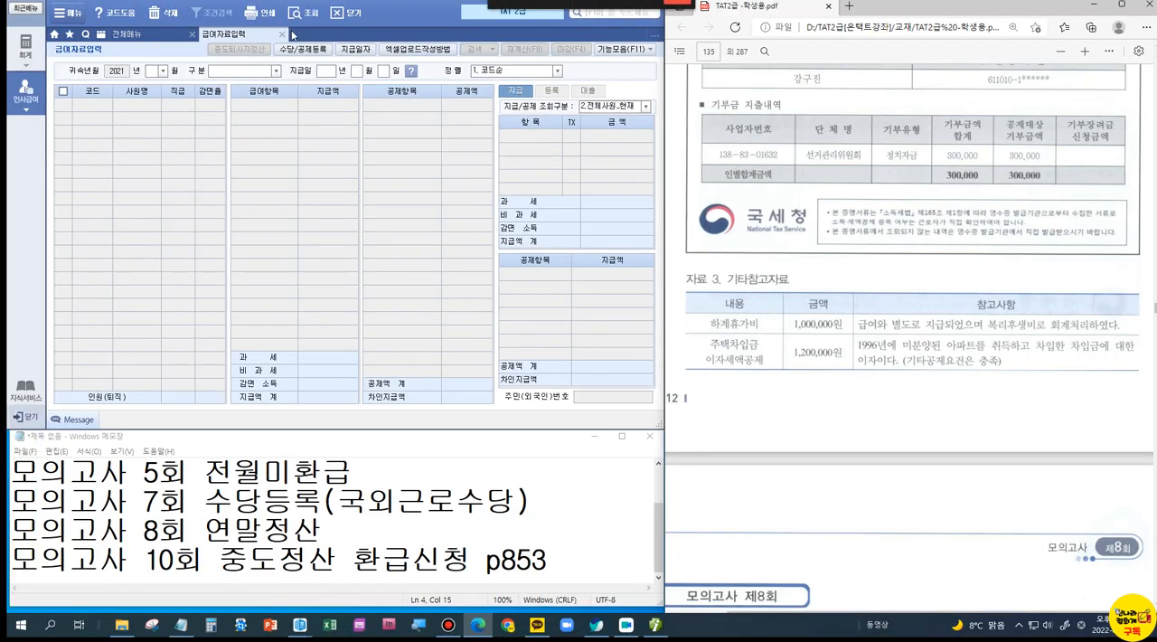
Step: Close 급여자료입력, open 연말정산 근로소득원천징수영수증, load the second listed employee, and show the 소득명세
left_click(281, 34)
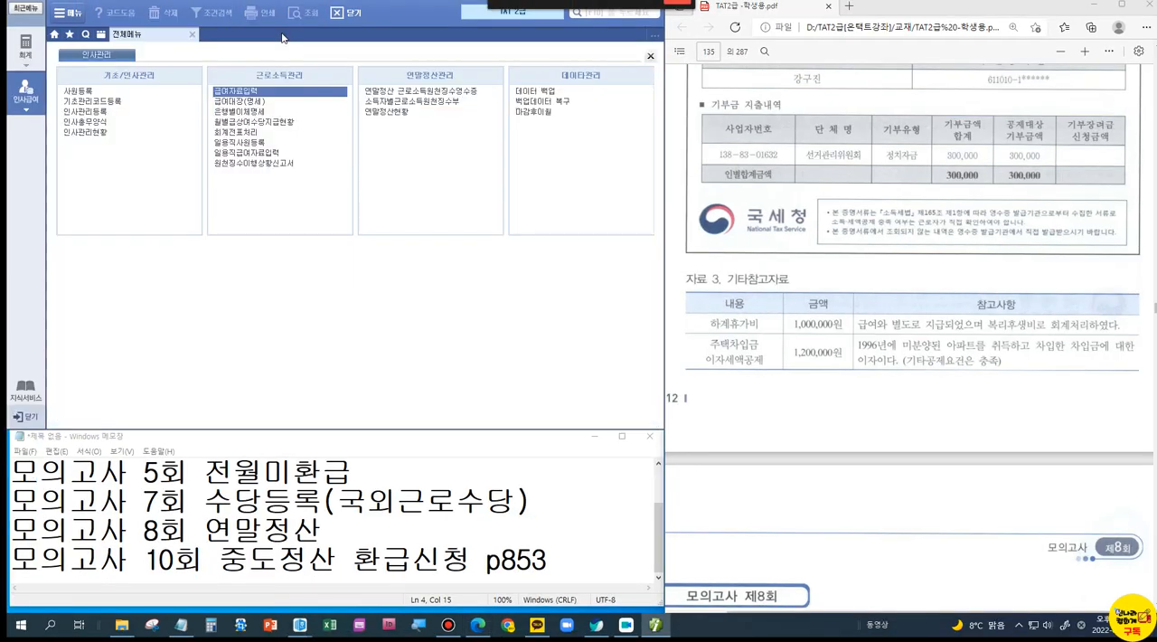
left_click(391, 92)
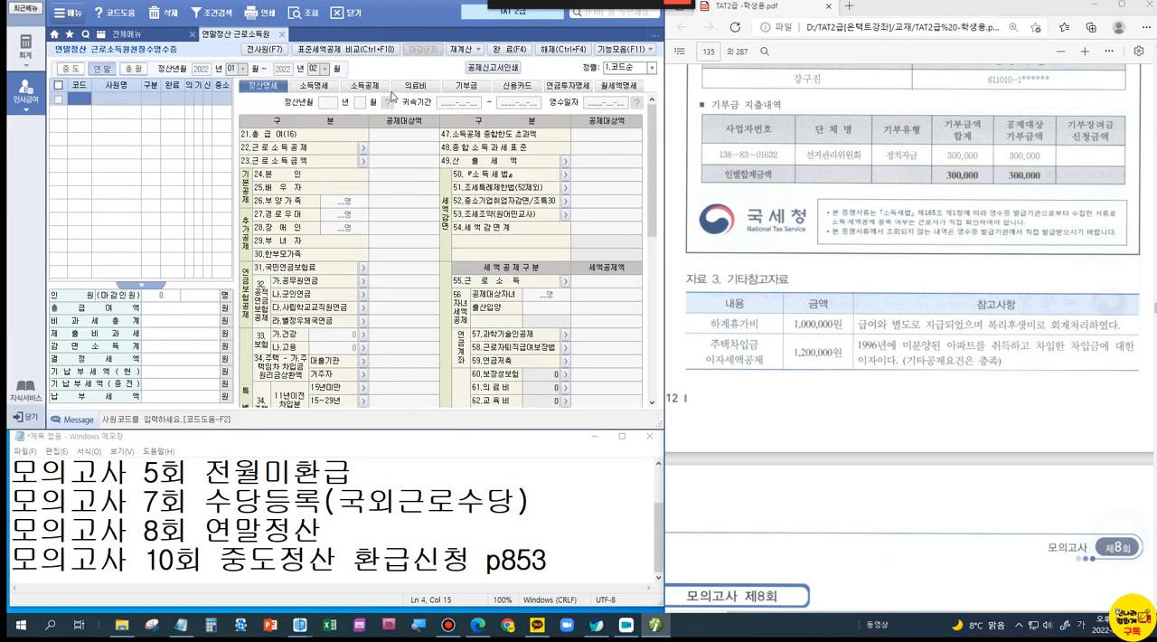
double_click(75, 100)
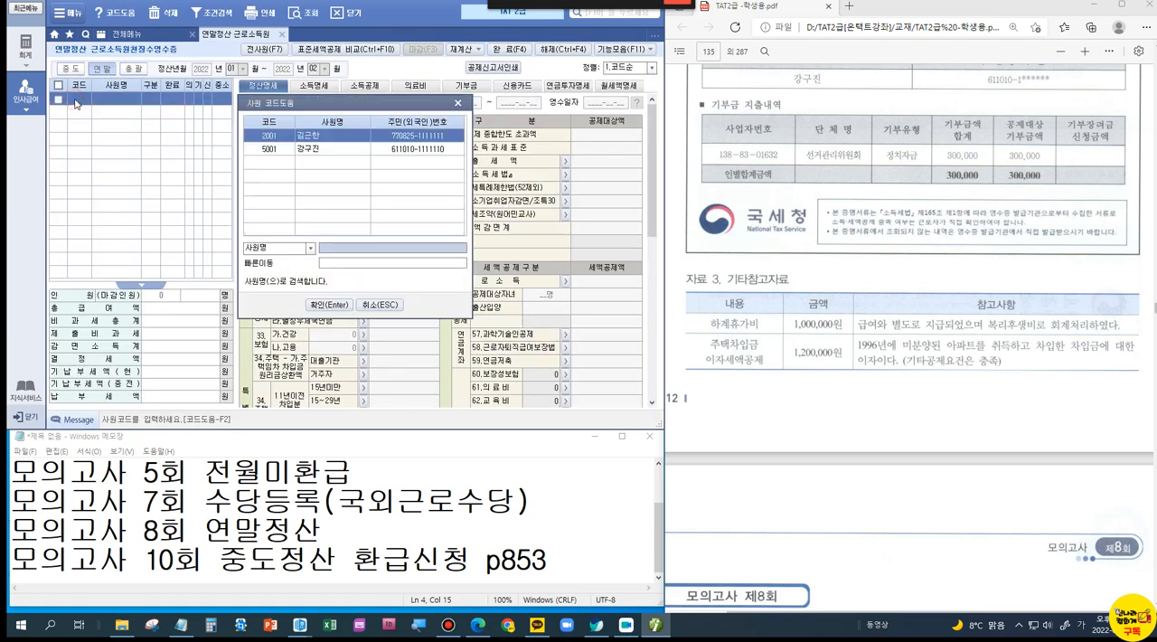
left_click(318, 153)
double_click(320, 153)
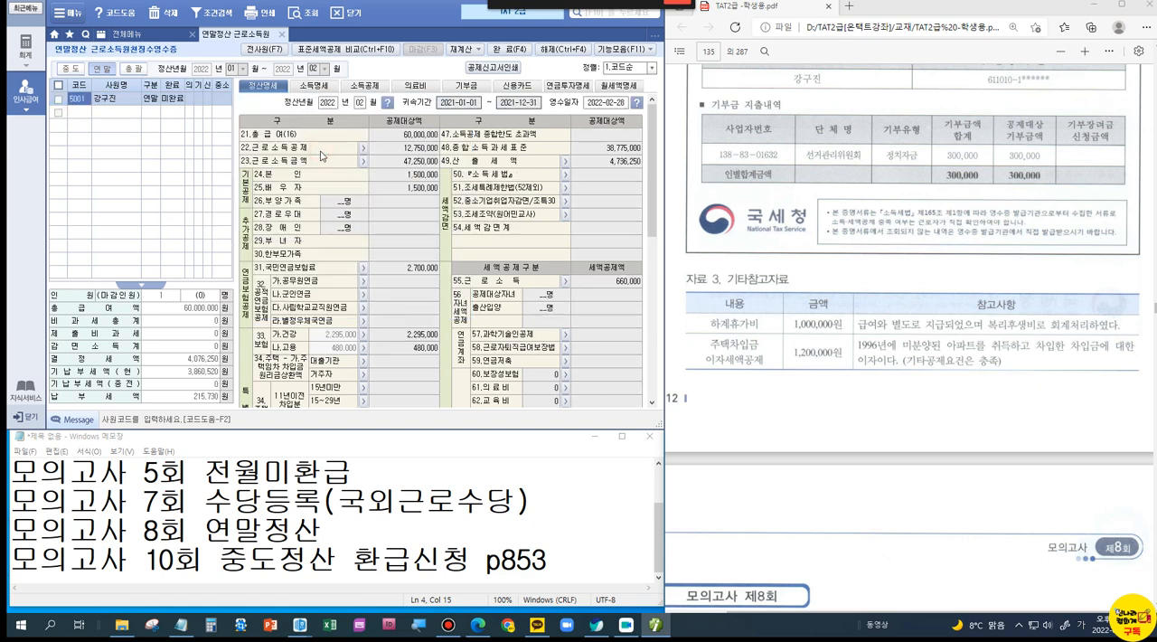
left_click(305, 86)
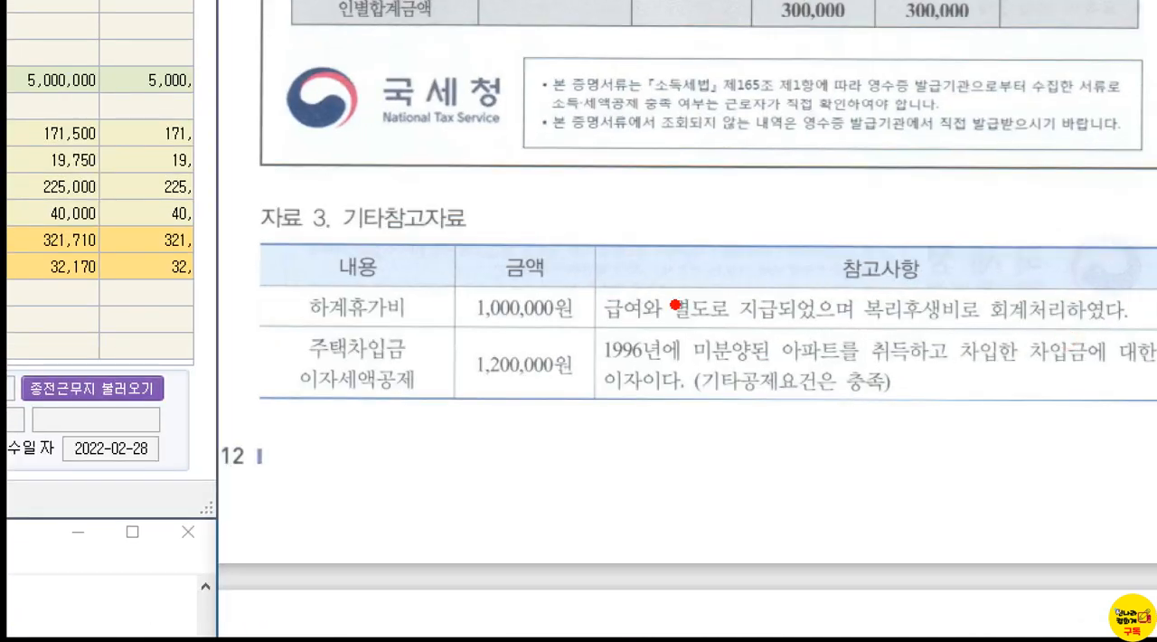
Step: Box the 하계휴가비 amount of 1,000,000원 in 자료 3 and mark 복리후생비 in its 참고사항
left_click_drag(439, 271, 588, 334)
left_click_drag(847, 330, 946, 327)
mouse_move(921, 266)
left_mouse_down()
mouse_move(929, 284)
mouse_move(947, 267)
left_mouse_up()
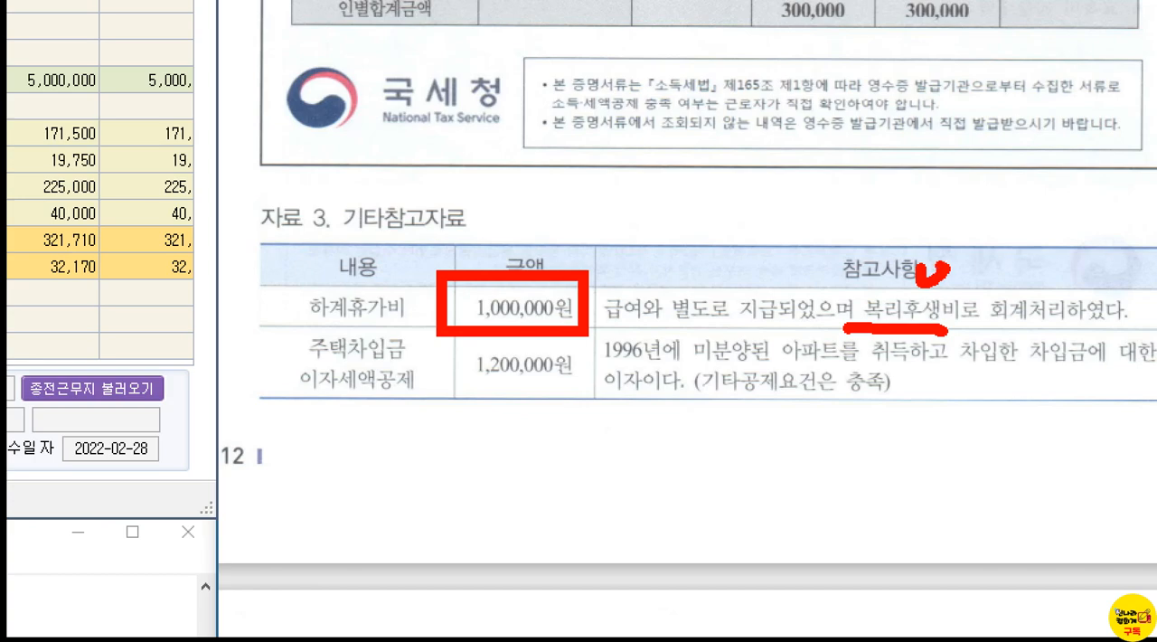
key("Escape")
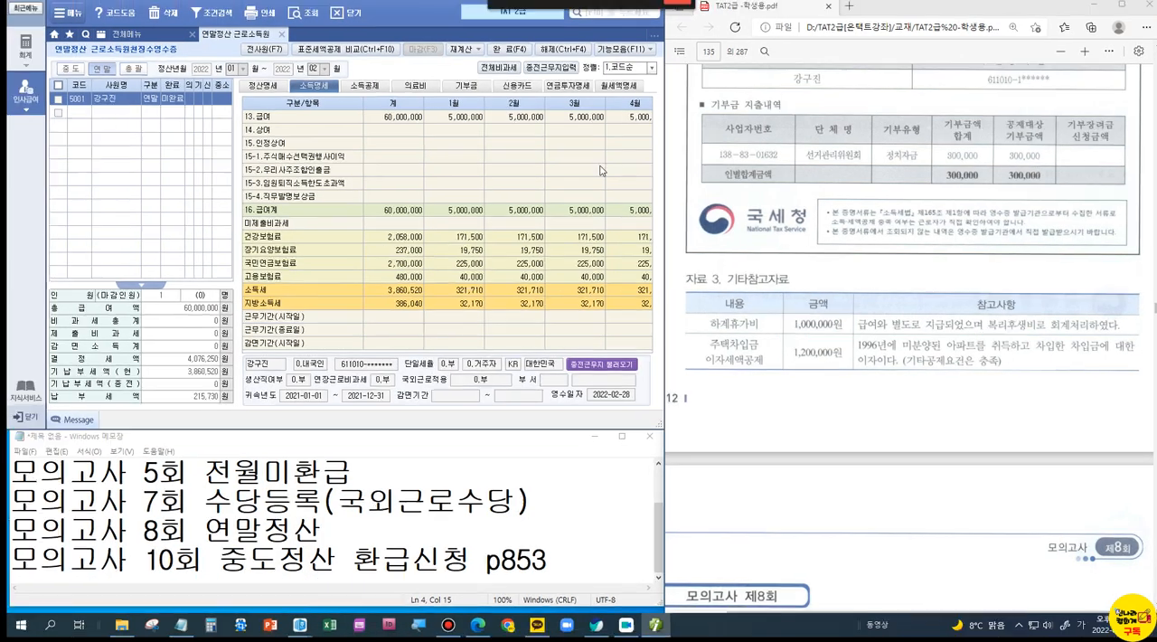
Step: Enter 1,000,000 for 13.급여 in the 연말 column of the 소득명세
left_click(640, 118)
key("Return")
key("Return")
key("Return")
key("Return")
key("Return")
key("Return")
key("Return")
key("Return")
key("Return")
key("Return")
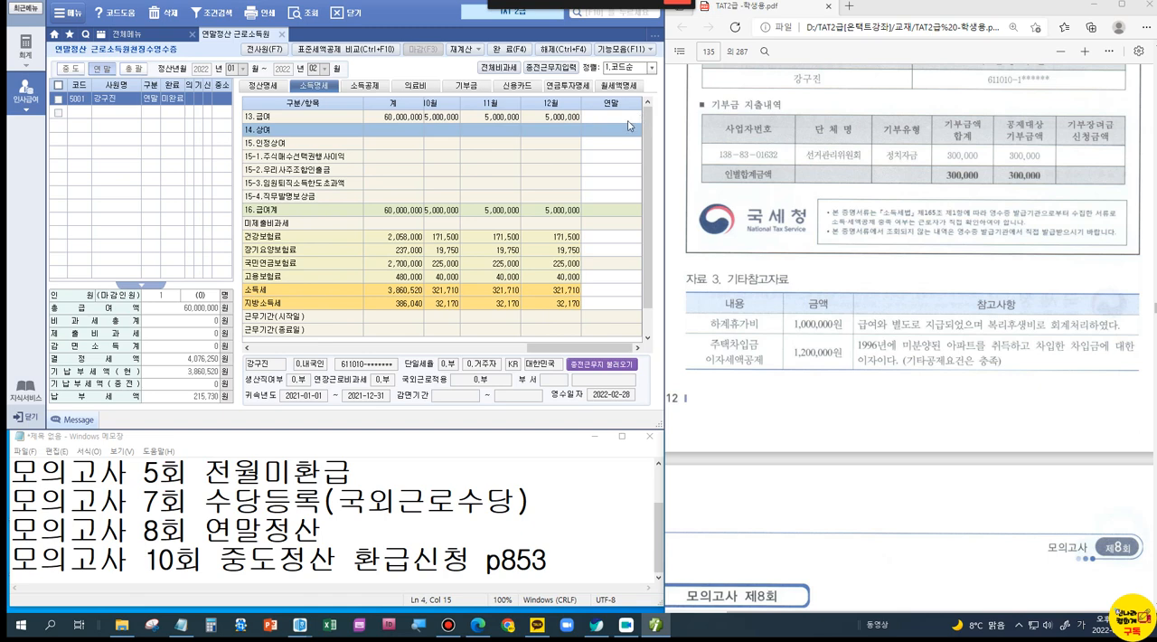
left_click(624, 122)
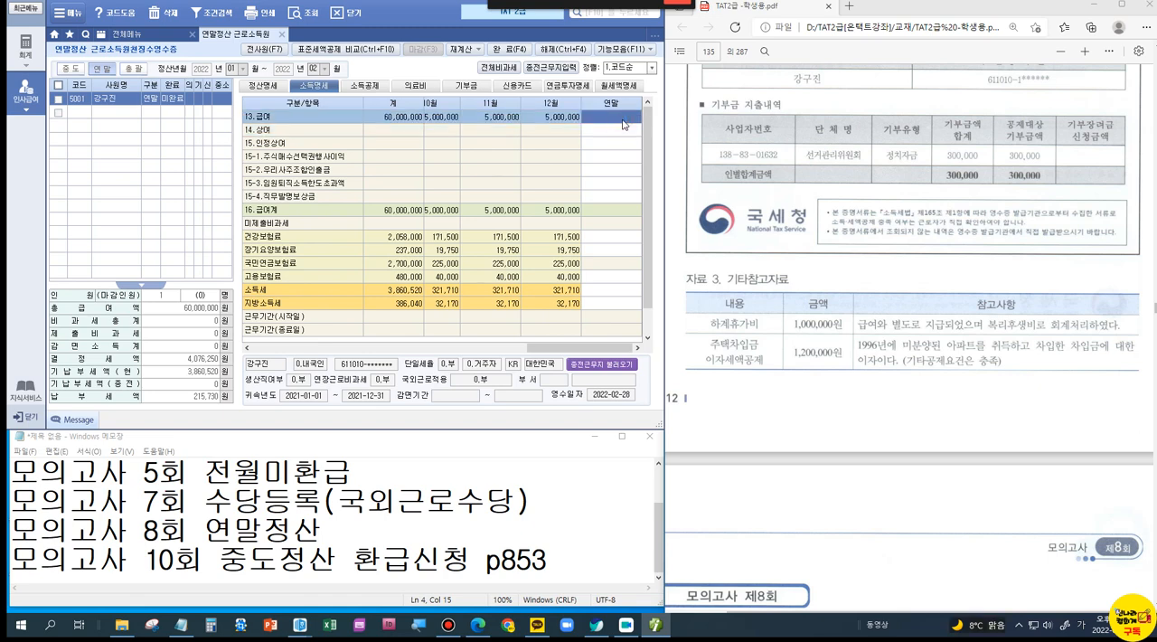
type("1000000")
key("Return")
key("Return")
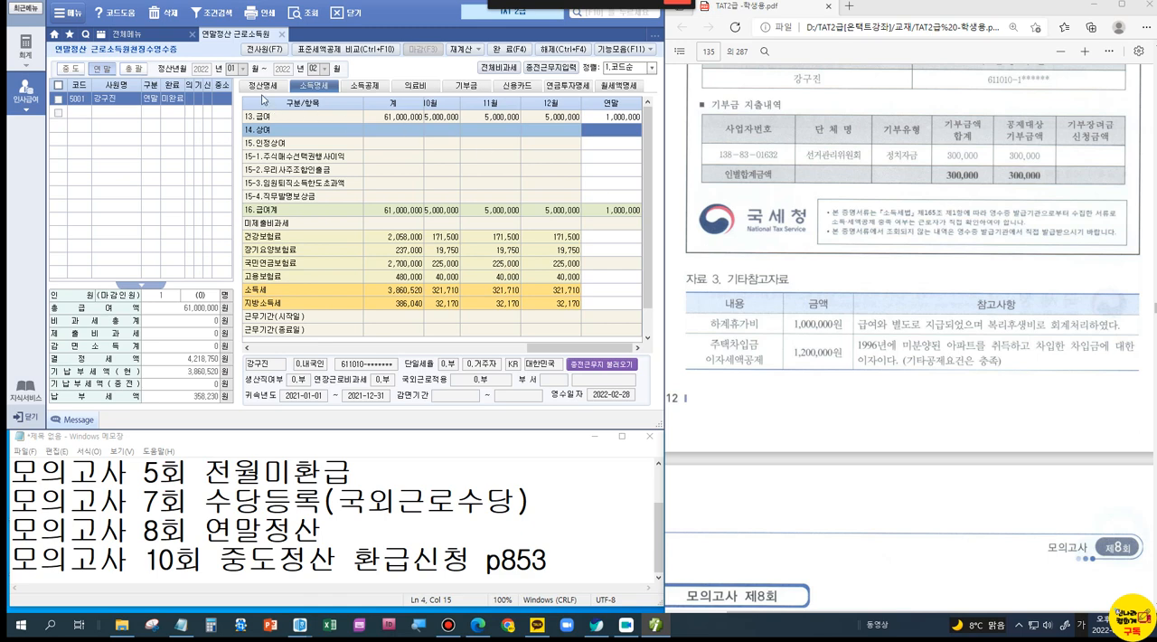
left_click(619, 120)
Step: Return to the 정산명세 and check the 21.총급여 amount
left_click(265, 88)
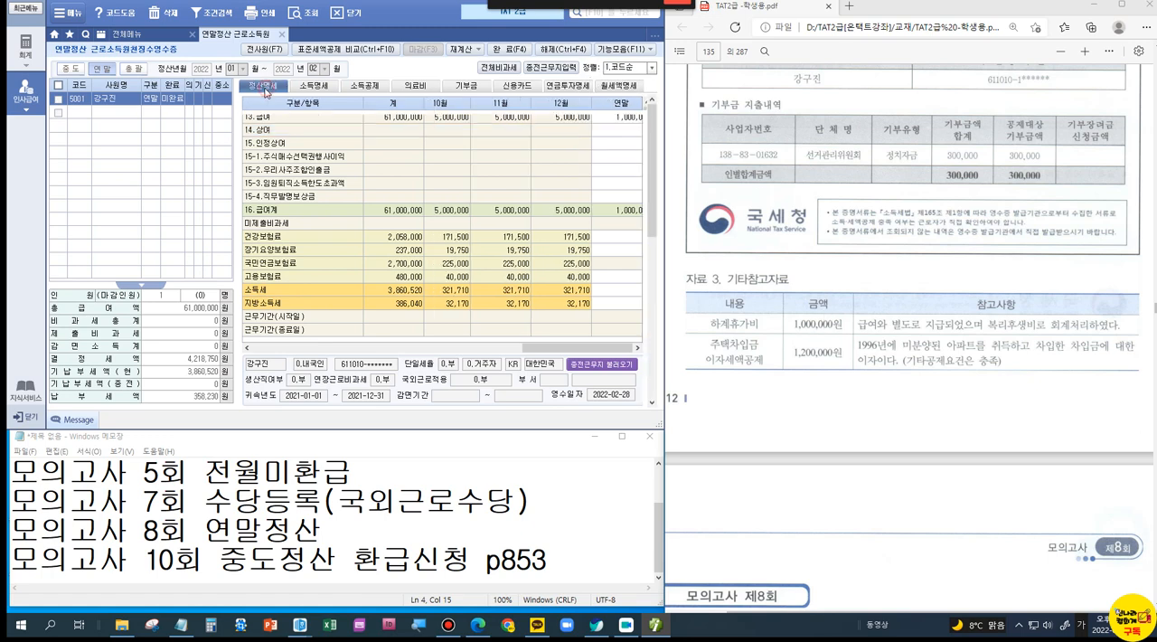
left_click(395, 140)
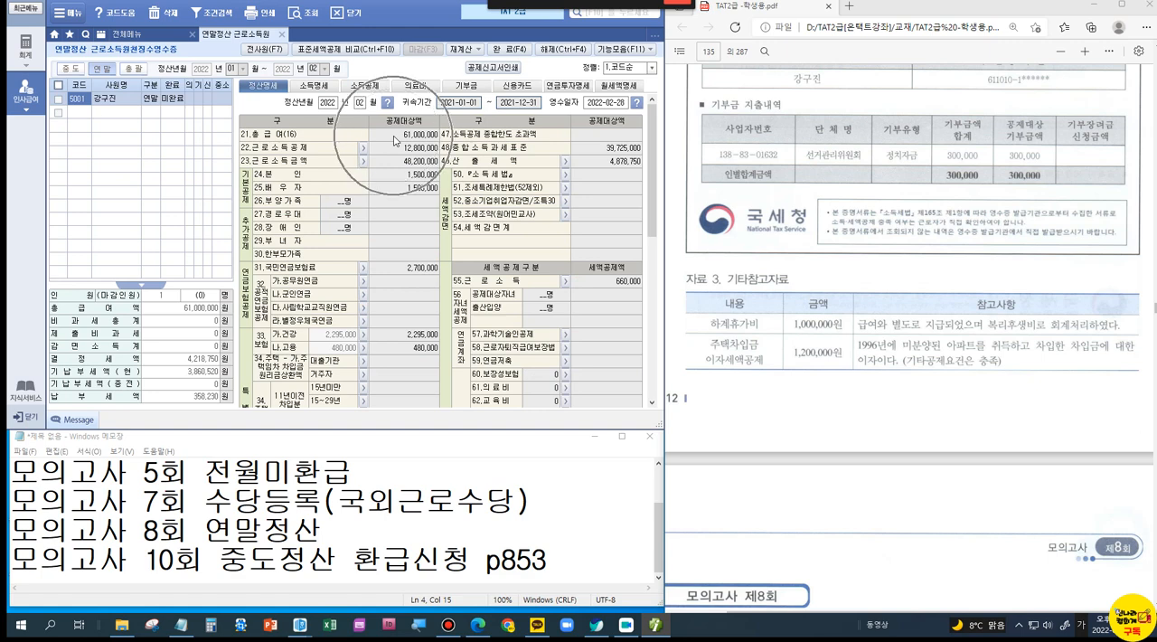
left_click(400, 138)
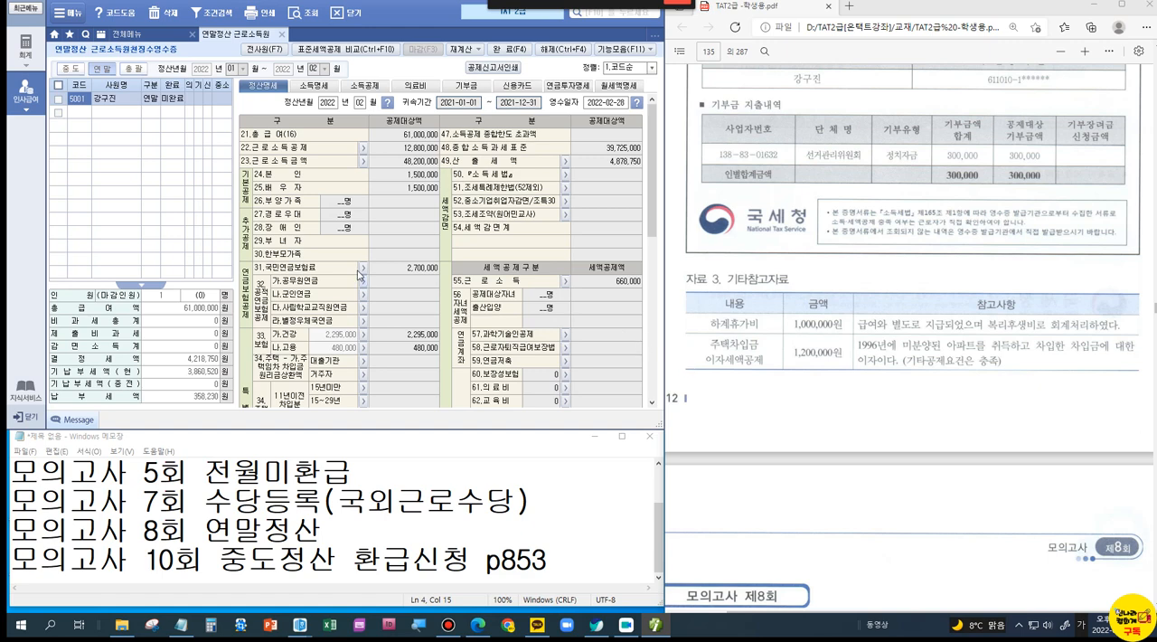
Step: Find 67.주택차입금 in the 정산명세 and mark it with a box and a check
scroll(359, 275, "down", 2)
scroll(359, 275, "down", 6)
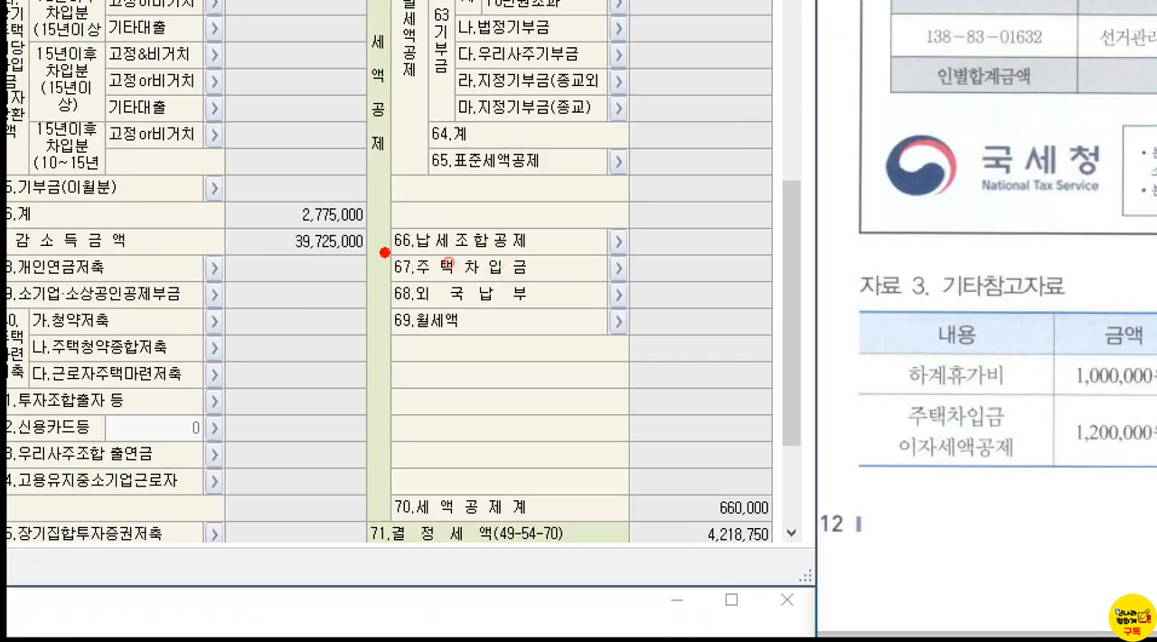
left_click_drag(447, 260, 560, 282)
left_click_drag(553, 223, 583, 214)
key("Escape")
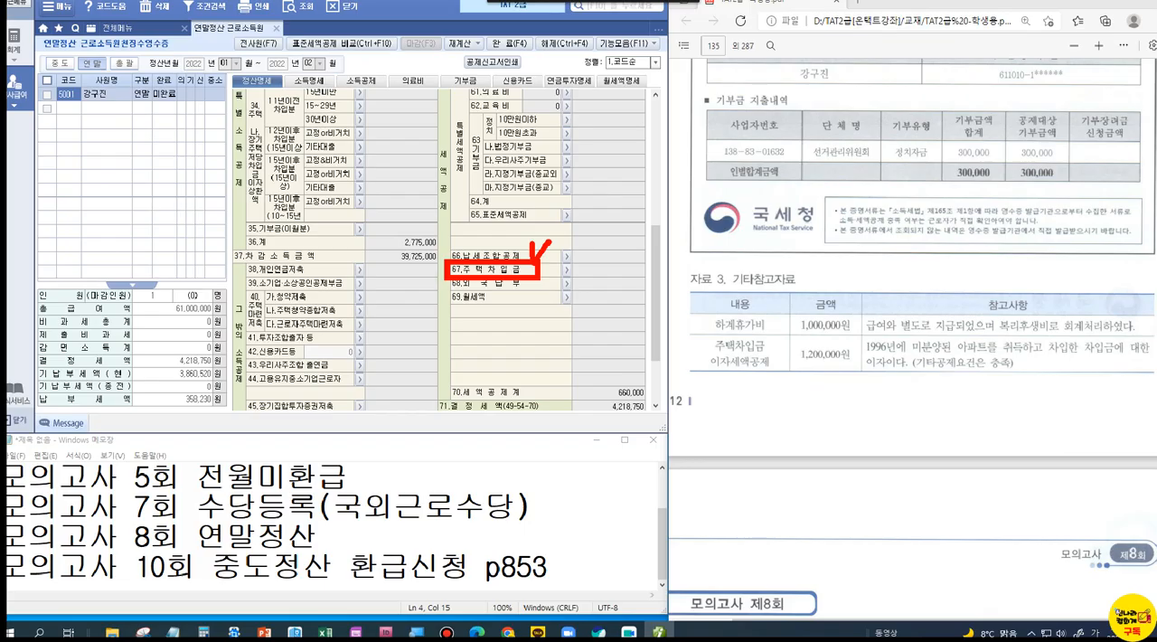
Step: Enter 1,200,000 as the 이자상환액 for 주택차입금이자세액공제, then reopen the entry to check it and confirm
left_click(565, 270)
left_click_drag(411, 161, 460, 150)
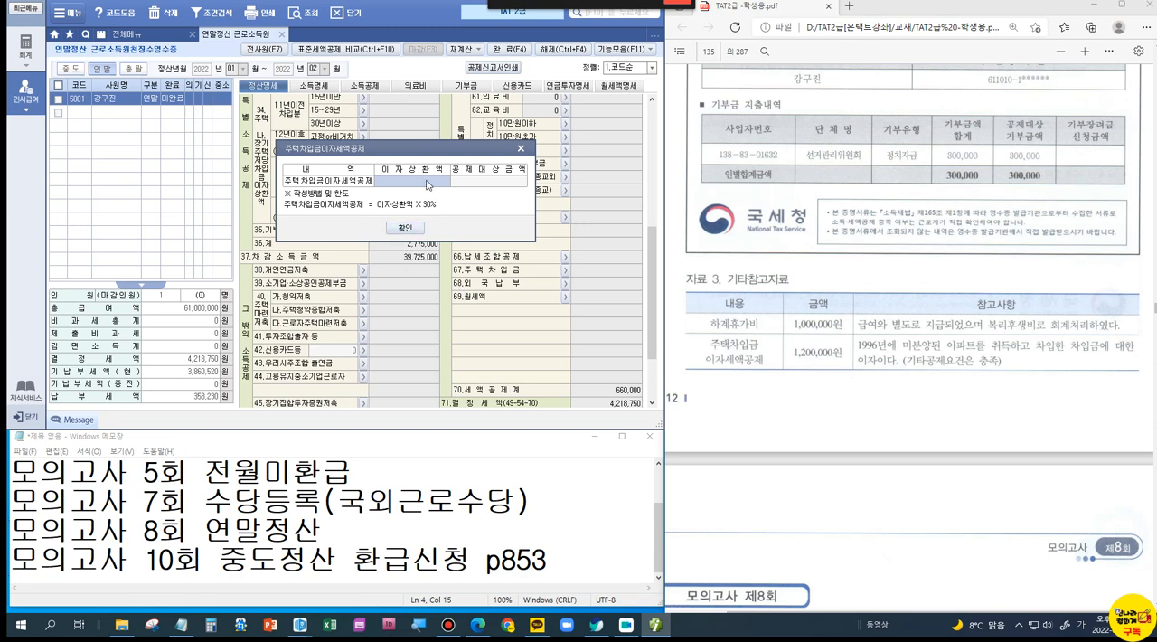
type("1200000")
key("Return")
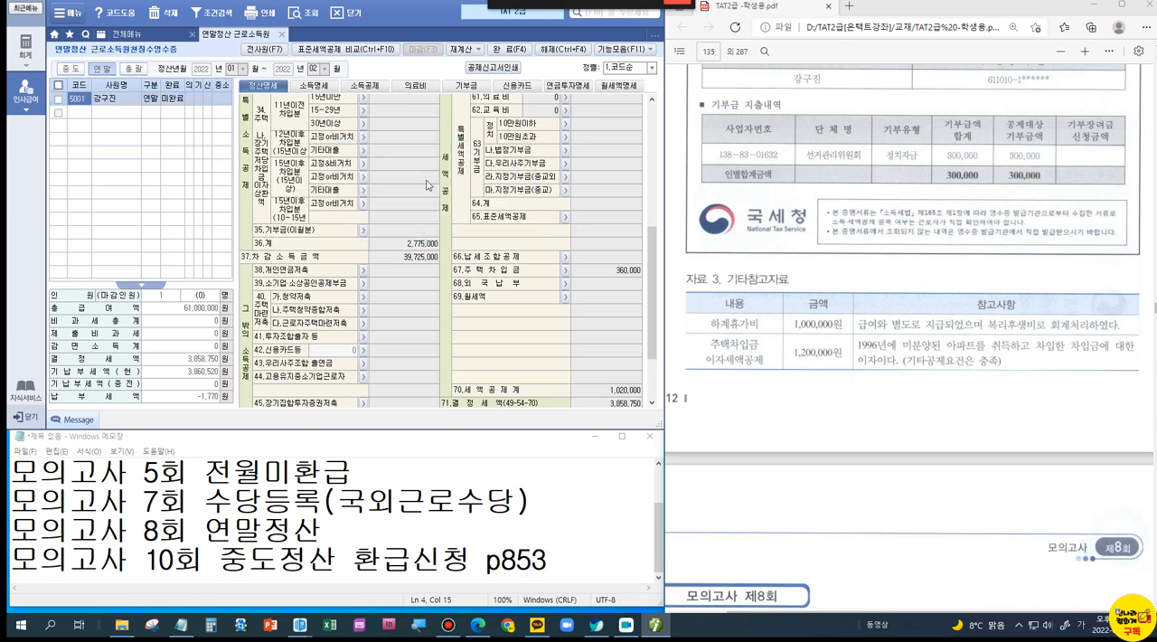
left_click(565, 269)
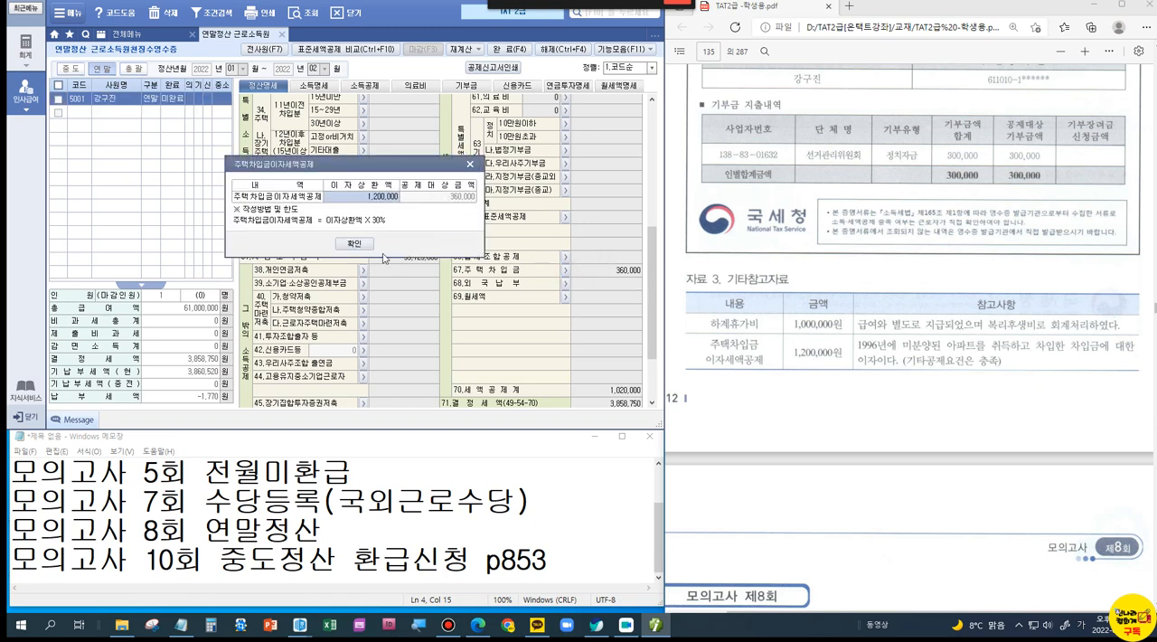
left_click(354, 244)
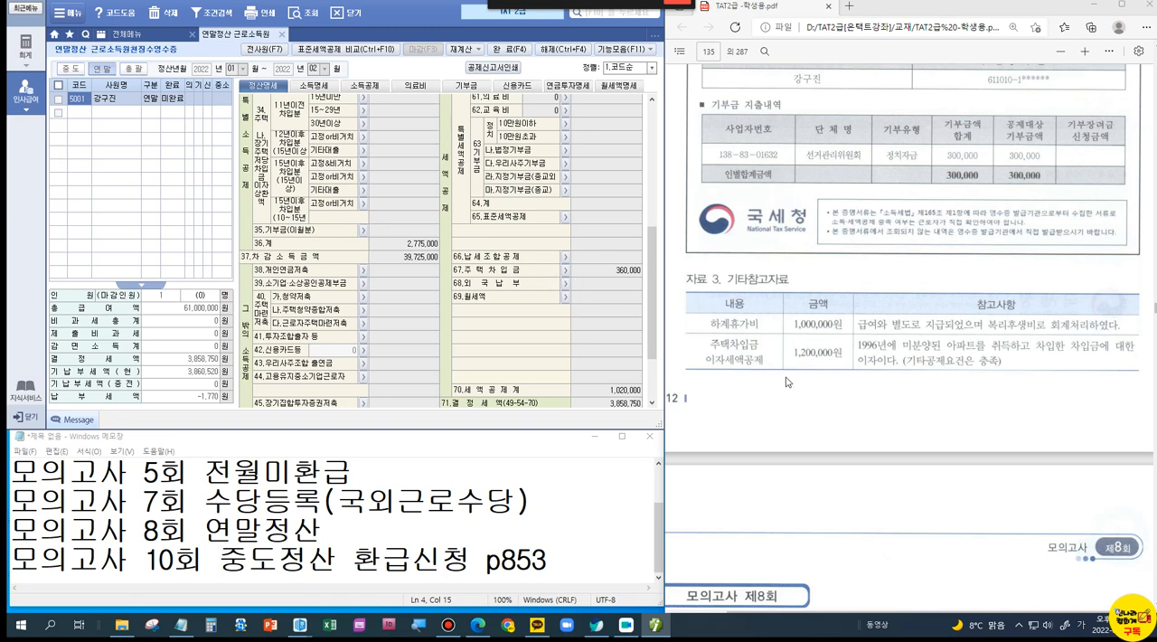
Step: Find the 장기집합투자증권저축 statement in the PDF and start an entry for item 45 with 구분 1.장기집합투자증권저축
scroll(786, 382, "up", 15)
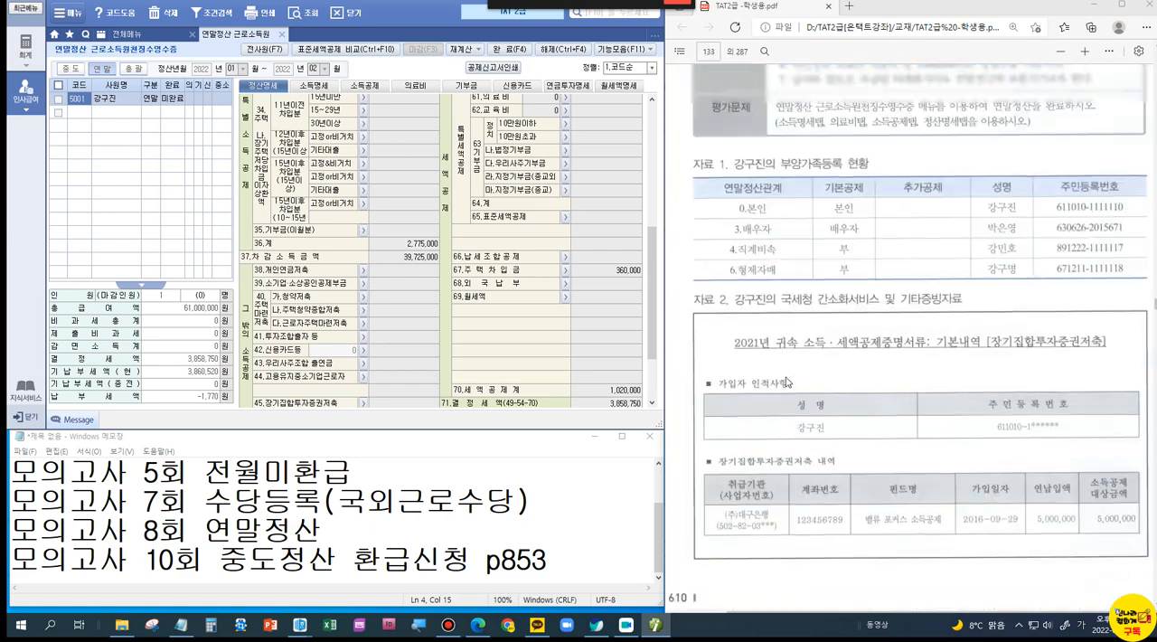
scroll(785, 382, "up", 4)
scroll(785, 383, "down", 4)
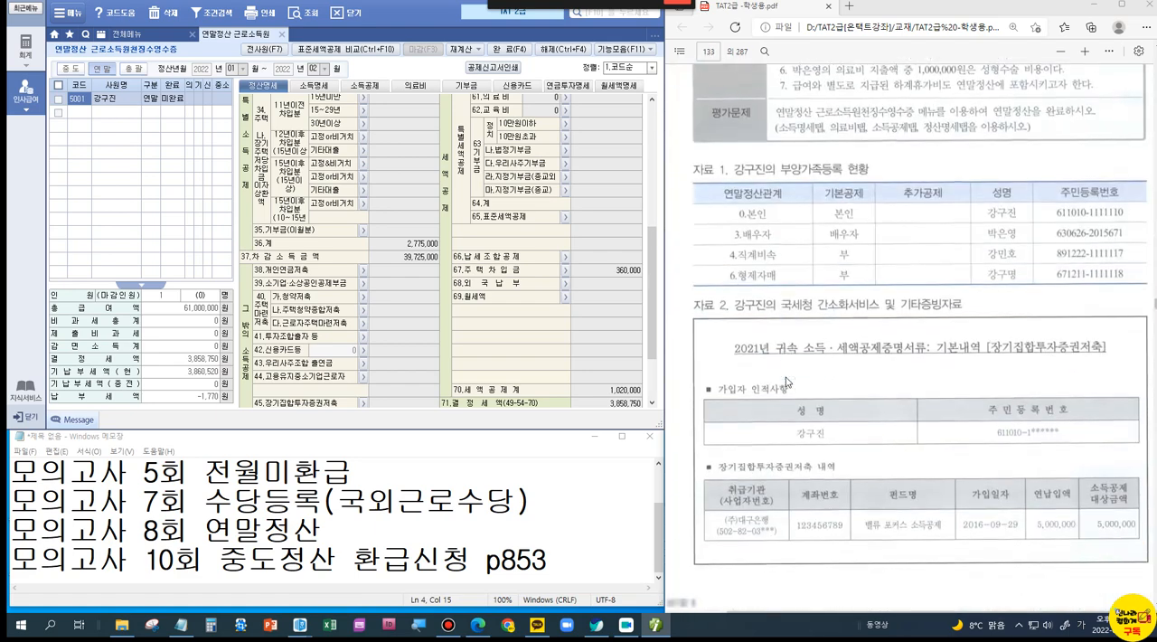
scroll(785, 383, "down", 3)
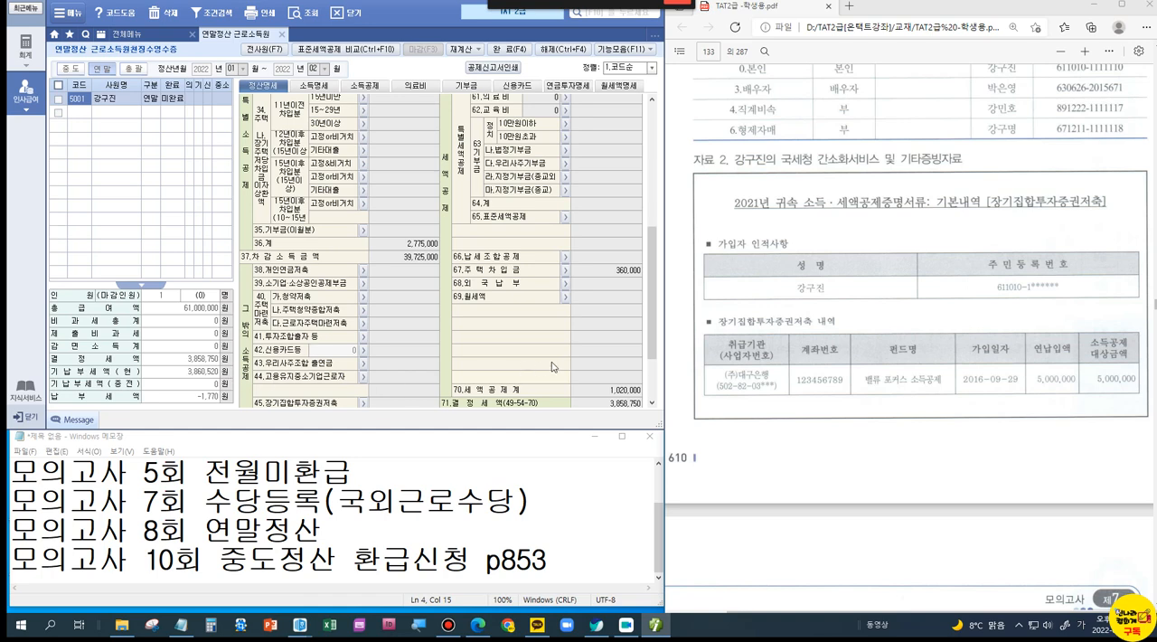
left_click_drag(647, 328, 647, 366)
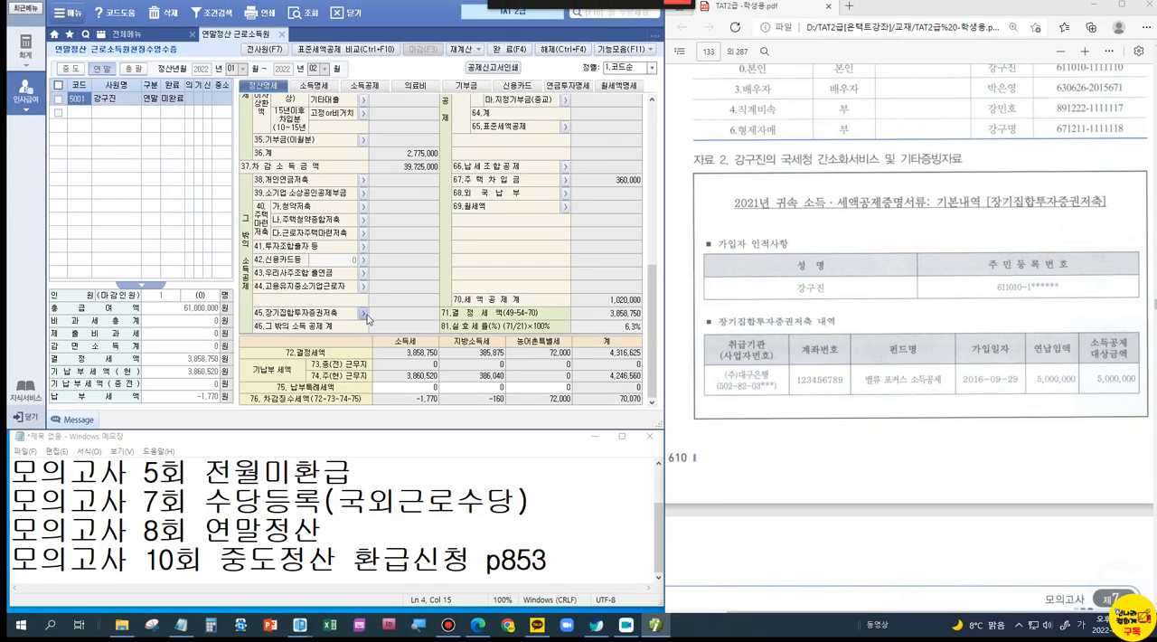
left_click(451, 342)
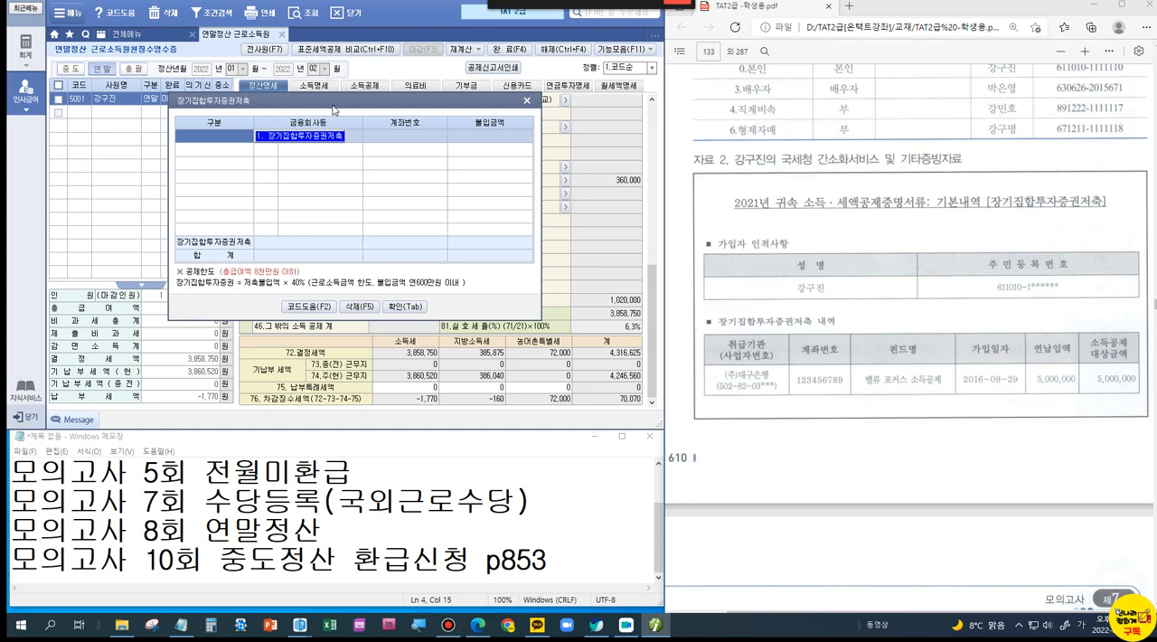
left_click_drag(334, 107, 352, 76)
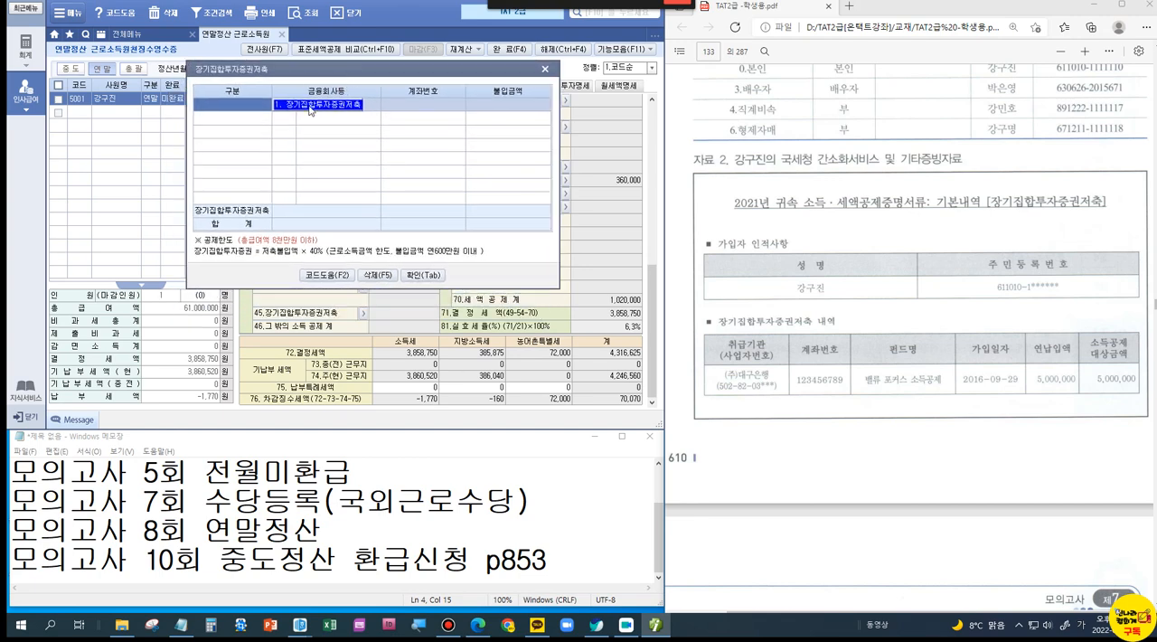
left_click(310, 108)
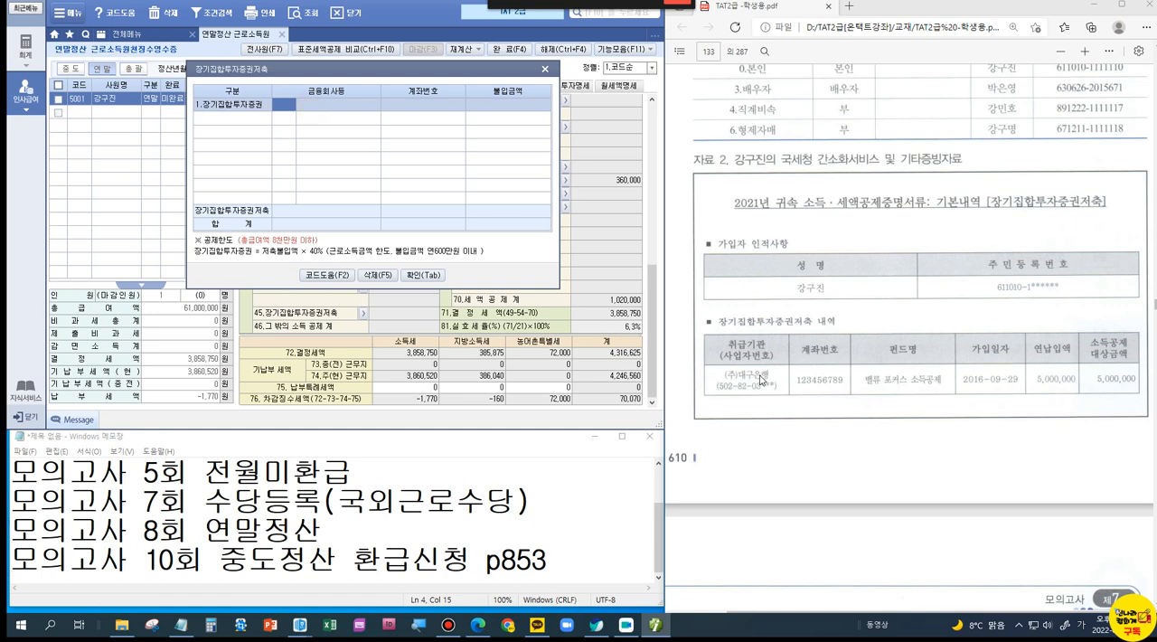
Step: Look up 대구 to set the 금융회사 to (주)대구은행 and enter the account number from the statement
double_click(278, 108)
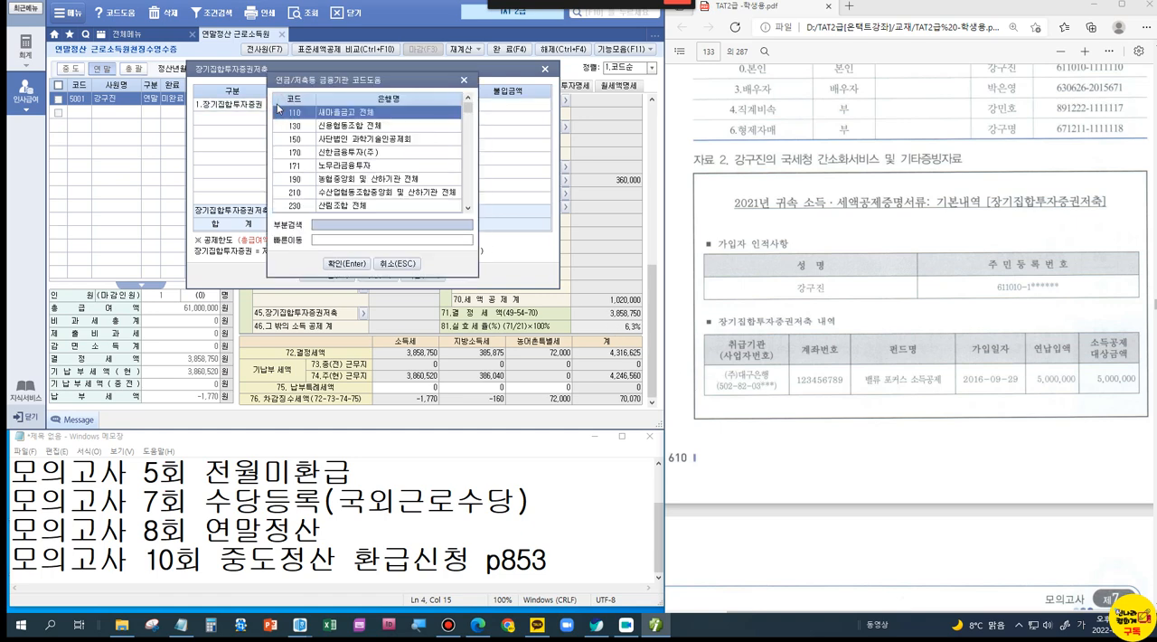
type("대구")
key("Return")
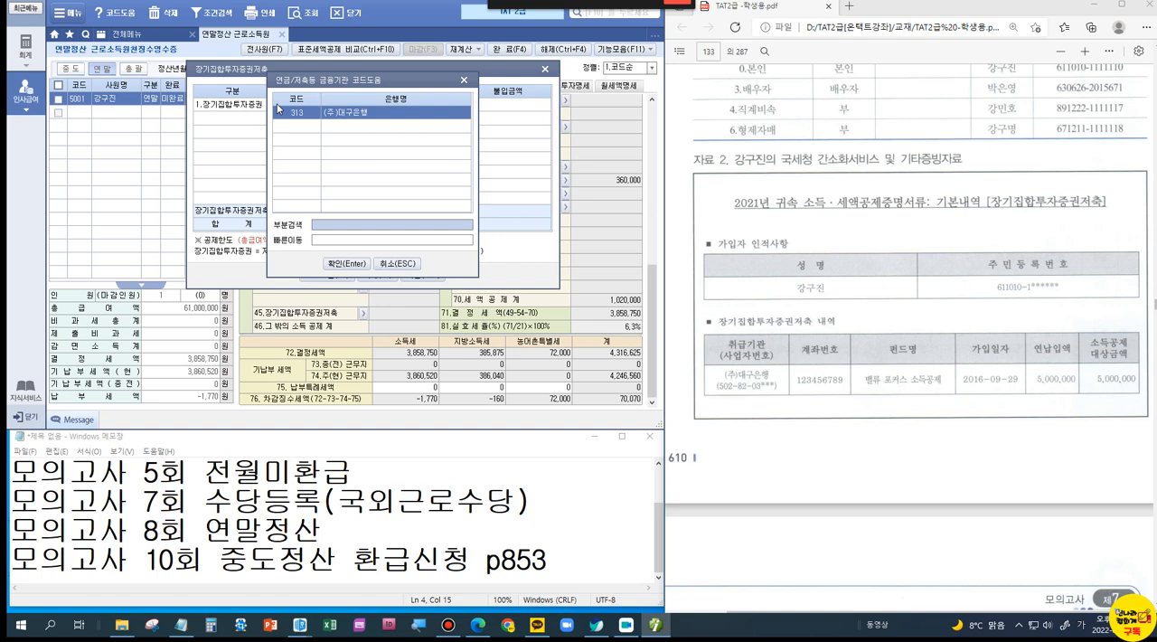
key("Return")
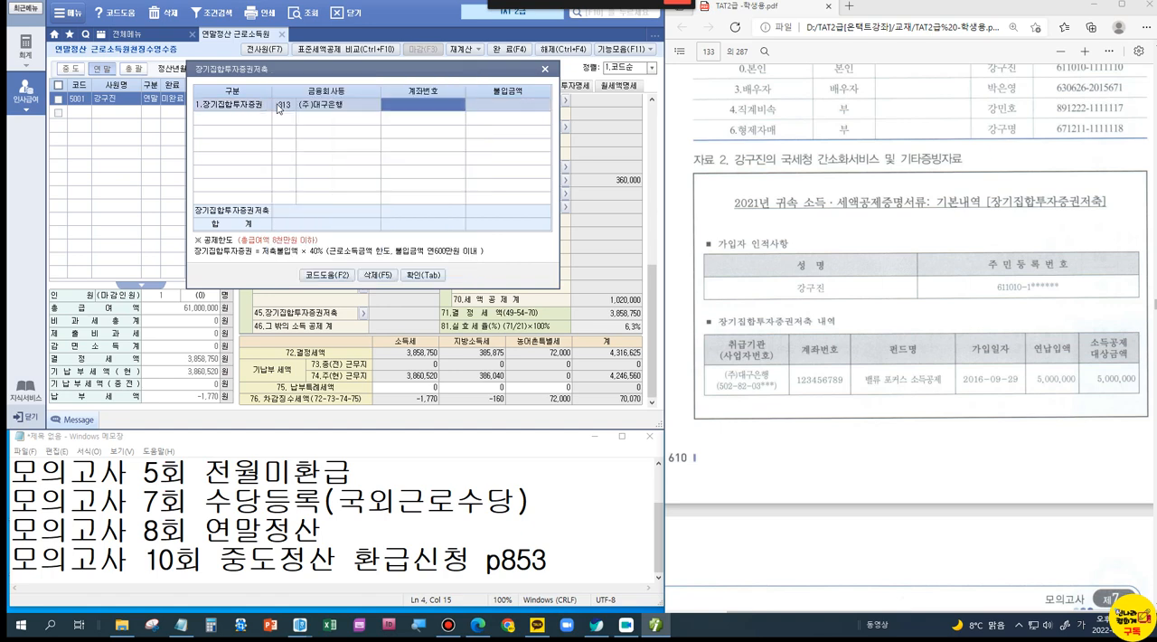
type("123456789")
key("Return")
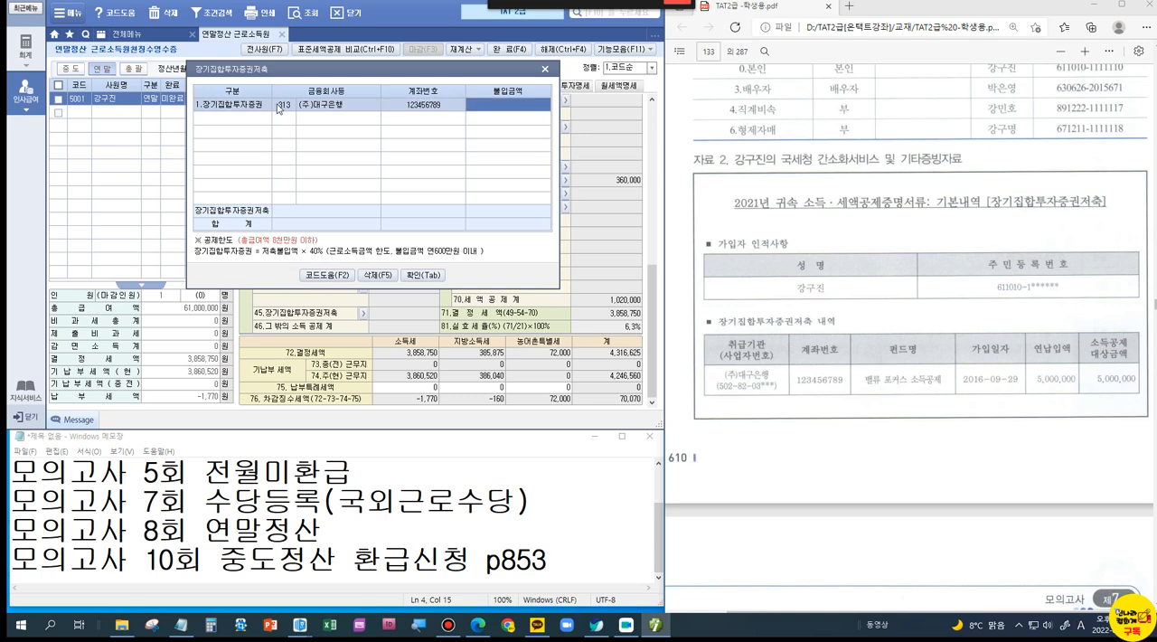
Step: Set the 불입금액 of the 장기집합투자증권저축 to 5,000,000 and confirm the entry
type("5000000")
key("Return")
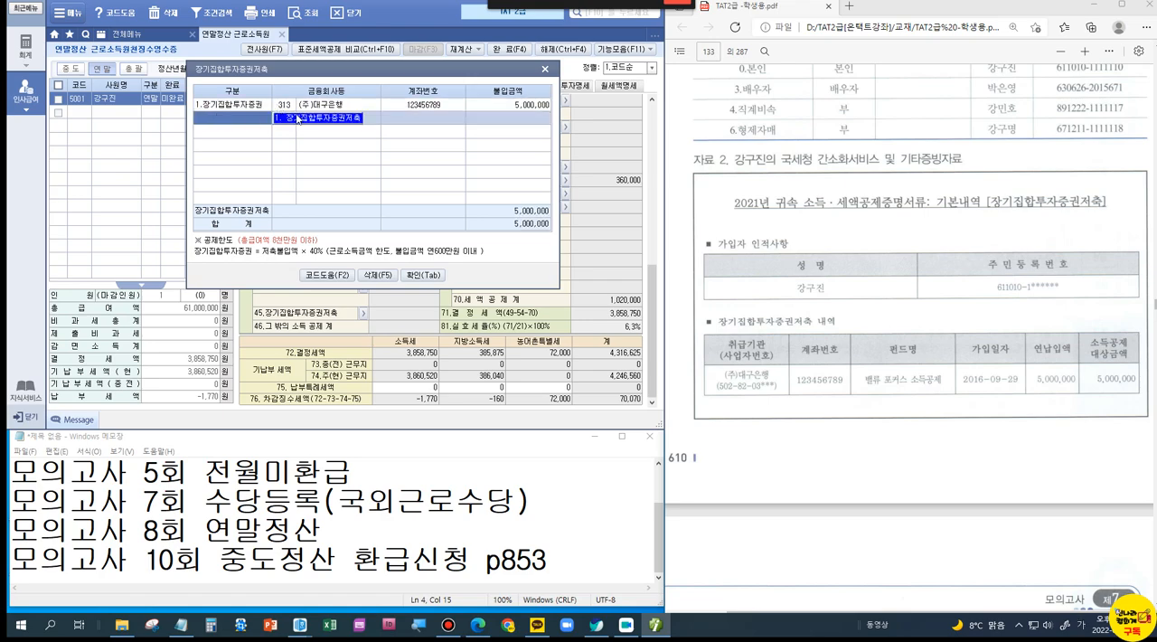
left_click(423, 274)
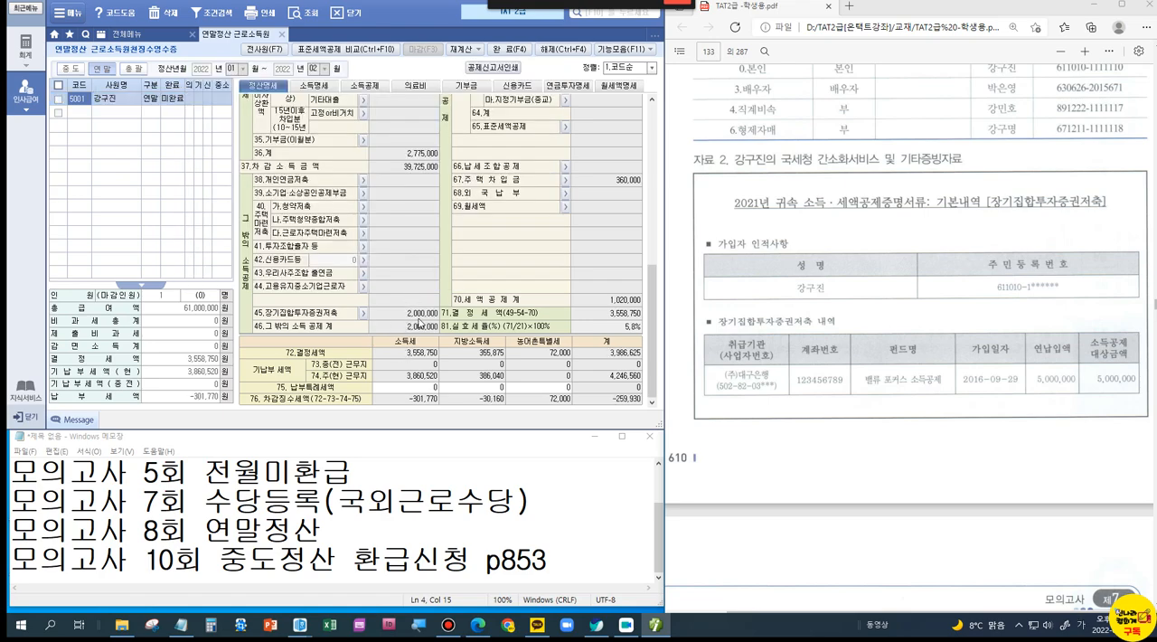
Step: Box the 45.장기집합투자증권저축 line and its deduction amount in the 정산명세
key("ctrl+1")
left_click(355, 319)
mouse_move(143, 284)
left_mouse_down()
mouse_move(164, 296)
mouse_move(508, 329)
left_mouse_up()
key("Escape")
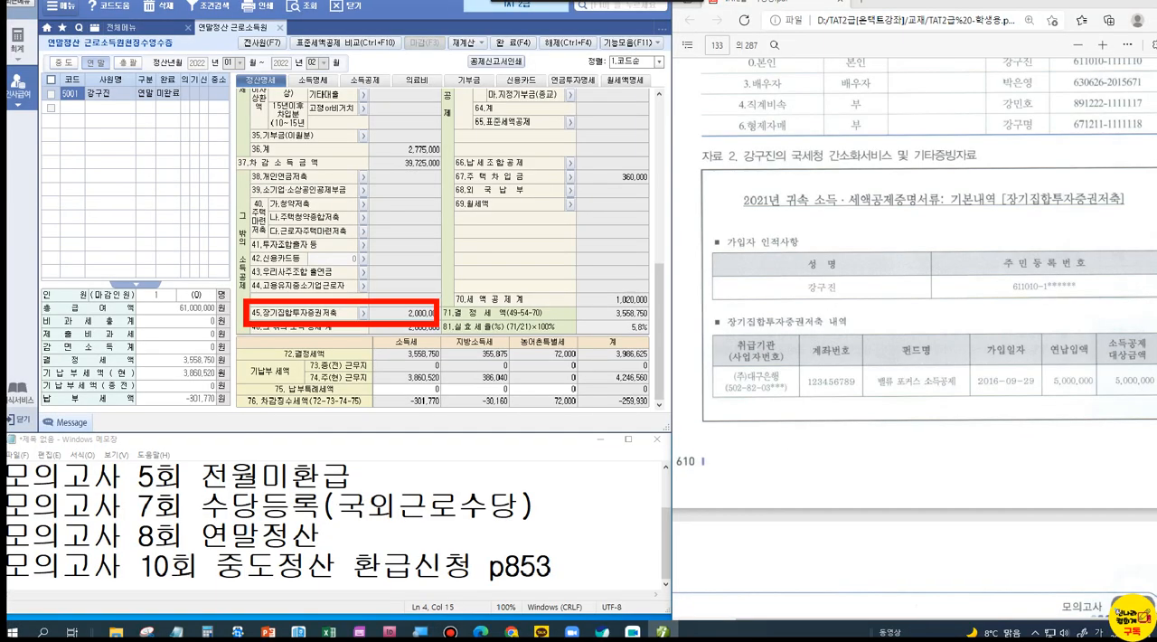
Step: Review the 연말정산 problem notes and the 의료비 statement in the PDF, and add 배우자 as the 공제대상자 in the 의료비 지급내역
scroll(792, 351, "down", 2)
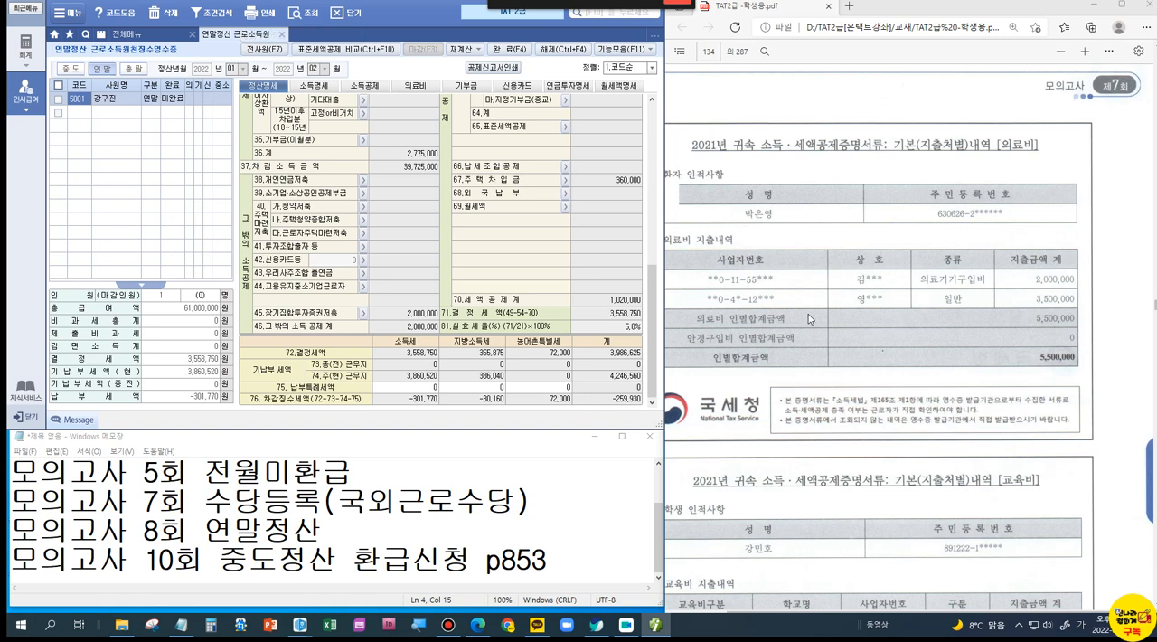
scroll(808, 314, "up", 10)
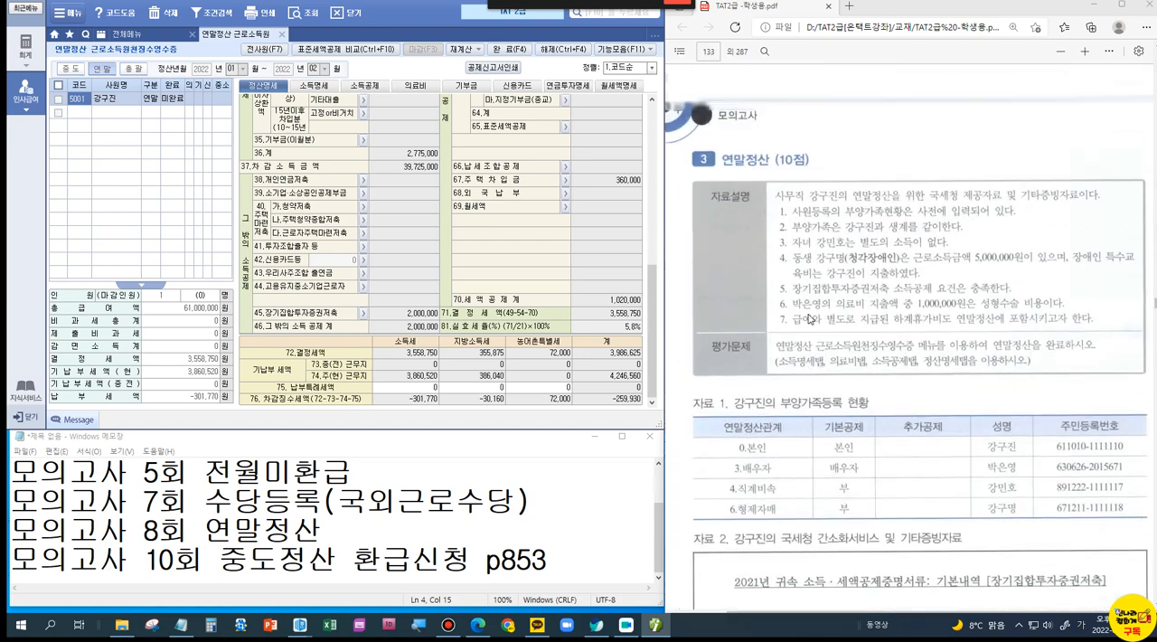
scroll(902, 345, "down", 10)
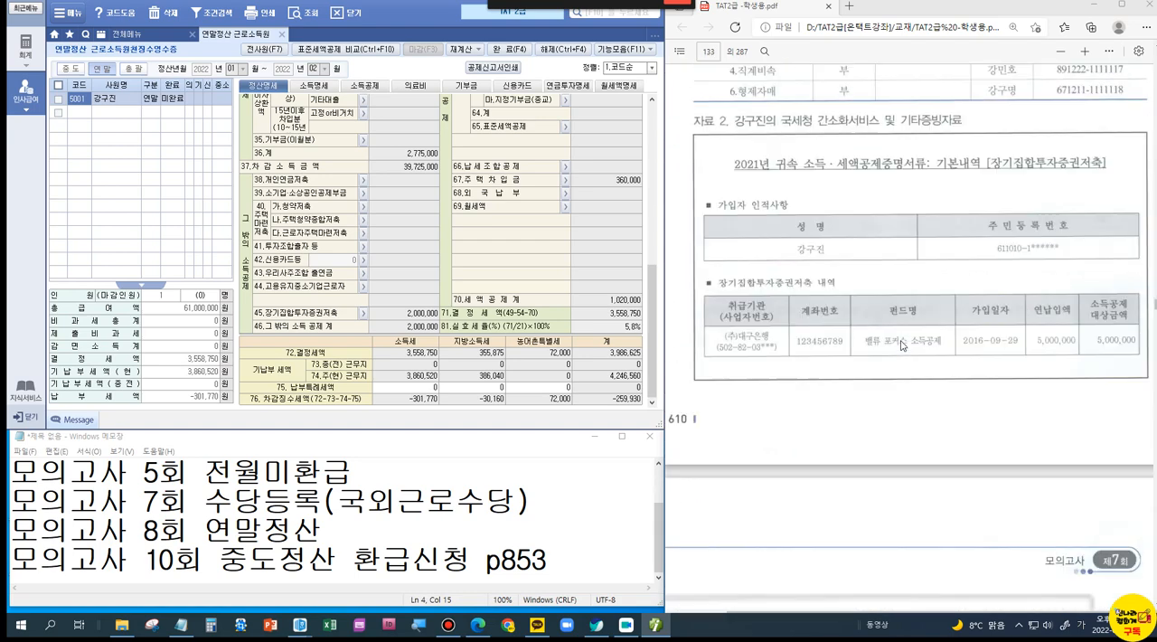
scroll(902, 345, "down", 3)
scroll(902, 346, "down", 2)
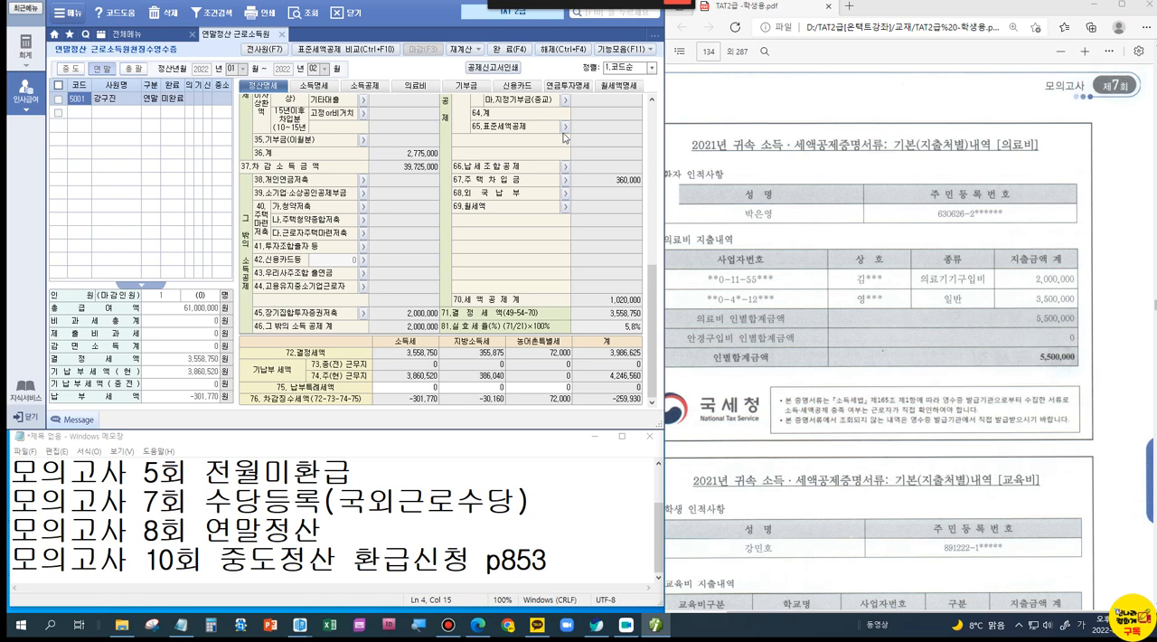
left_click(408, 88)
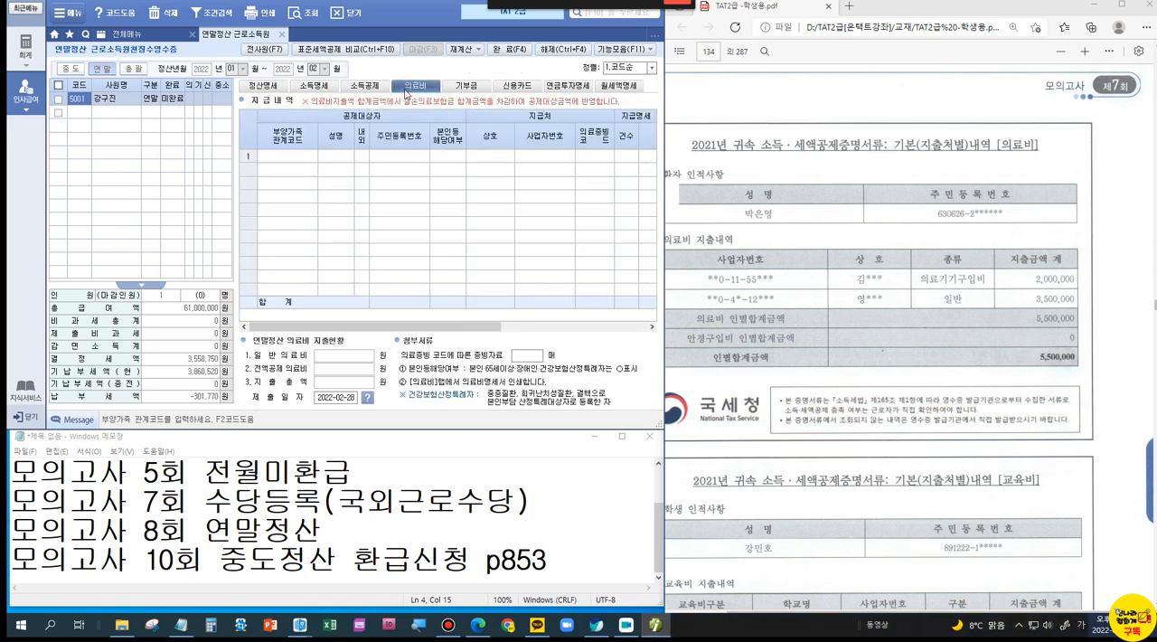
left_click(282, 160)
key("F2")
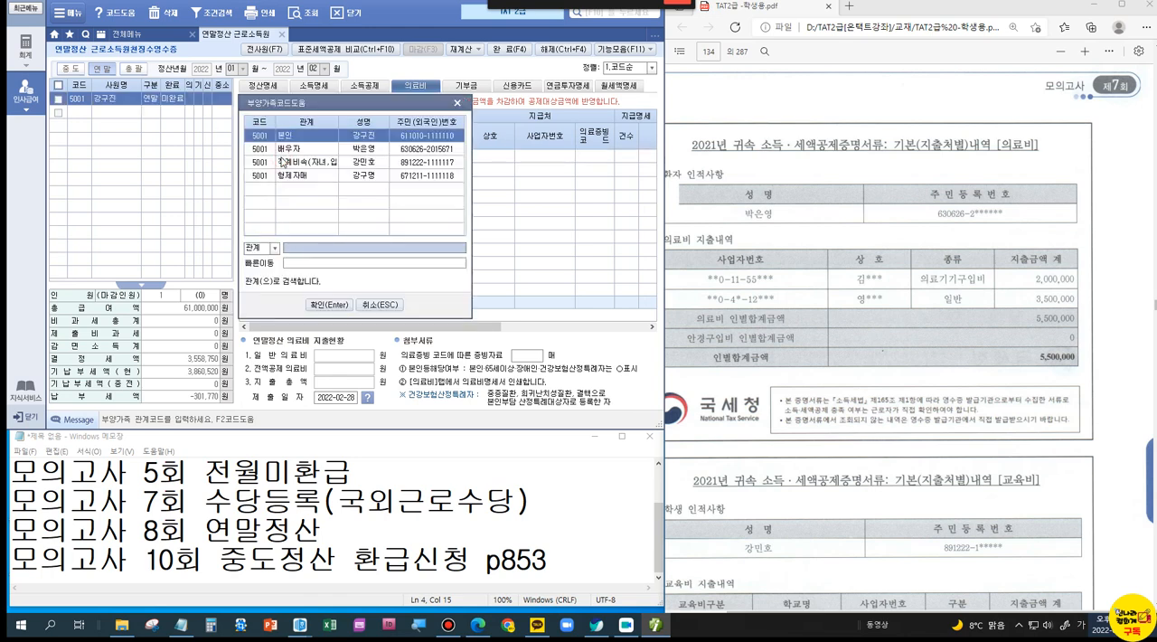
left_click(282, 148)
key("Return")
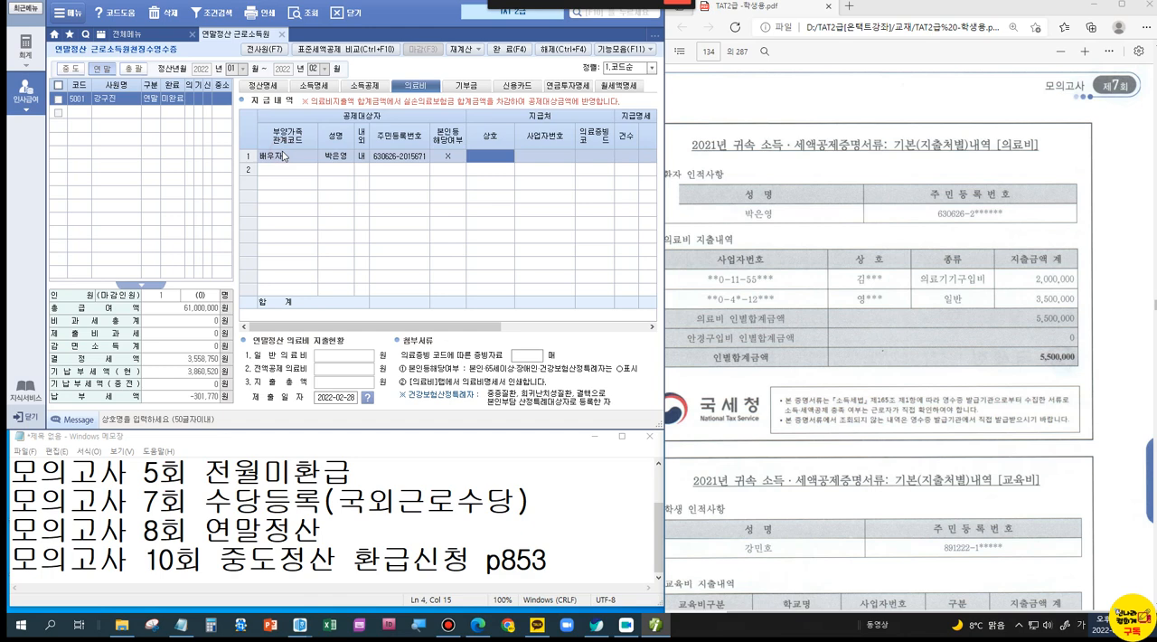
Step: Complete the 배우자 의료비 line with 의료증빙코드 국세청, 지급액 4,500,000, and X for 난임시술비, 중증질환 and 산후조리원
key("Return")
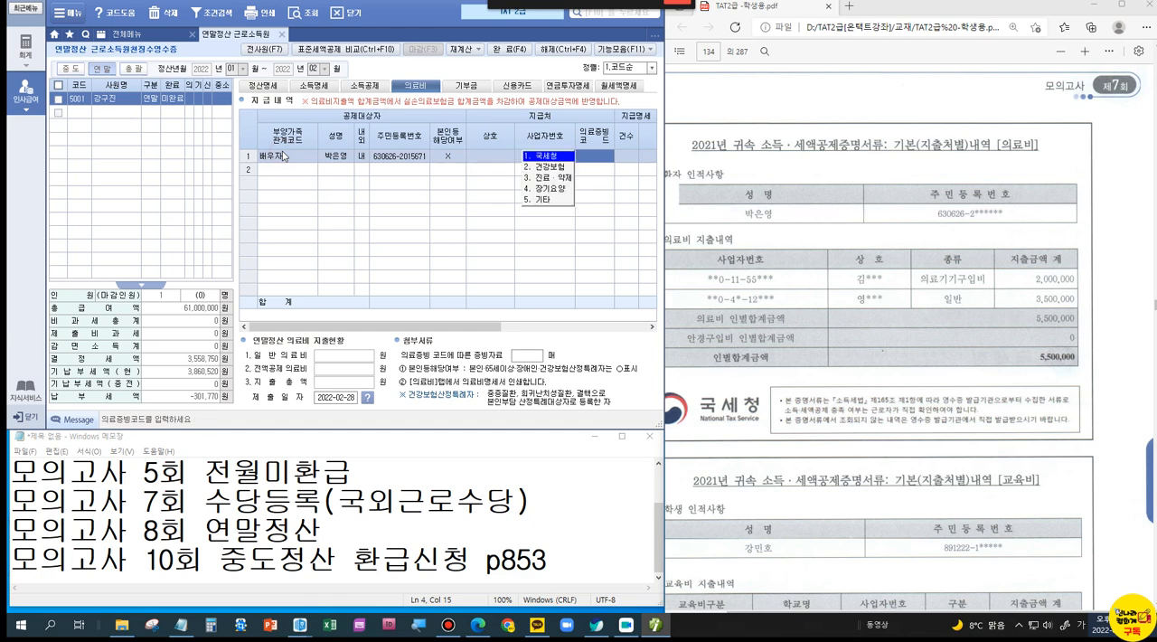
key("Return")
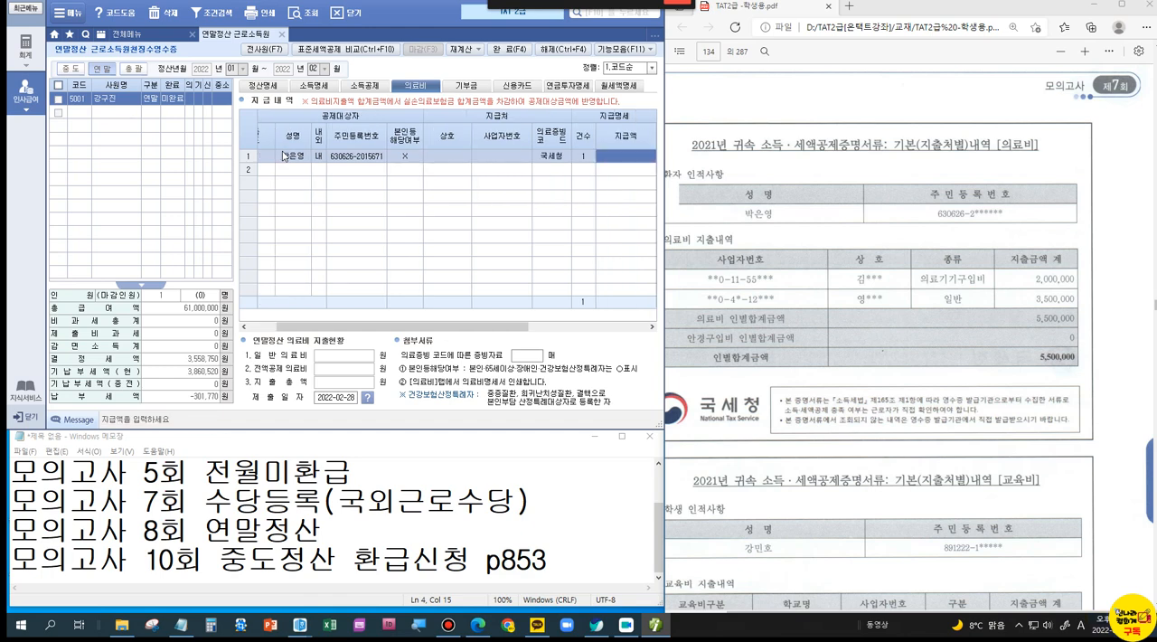
type("4500000")
key("Return")
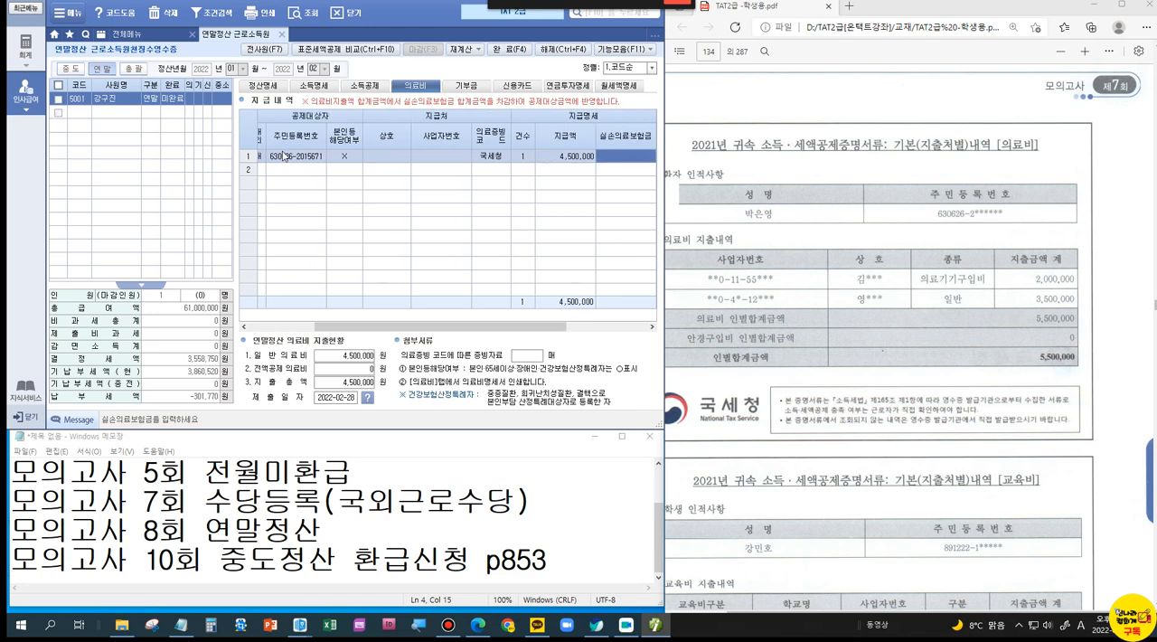
key("Return")
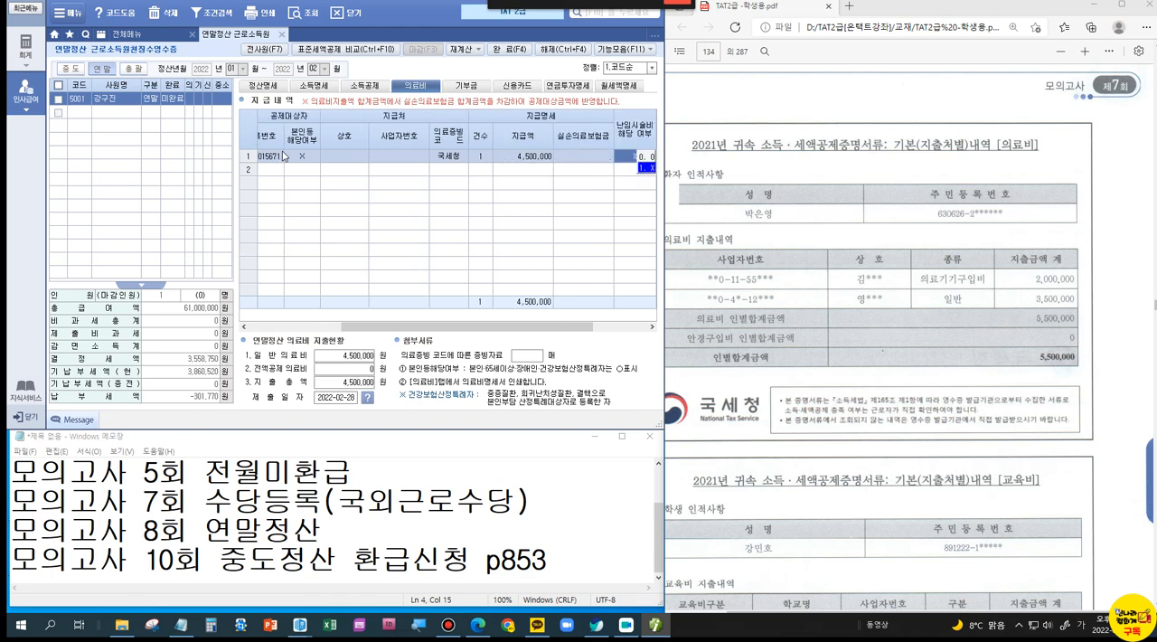
key("Return")
key("Return")
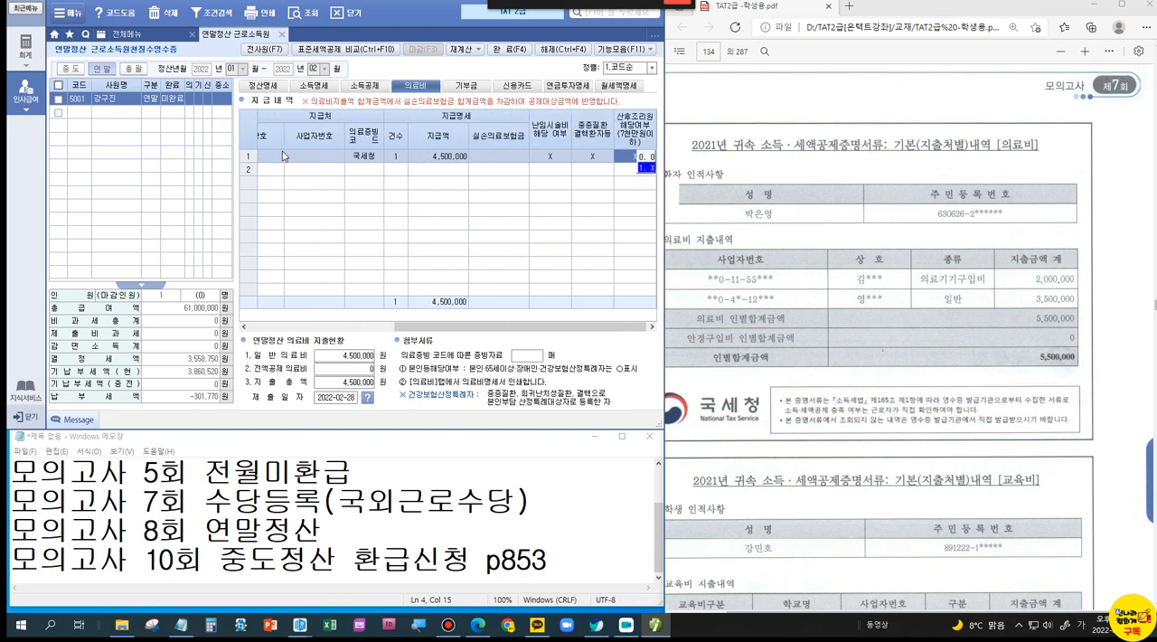
key("Return")
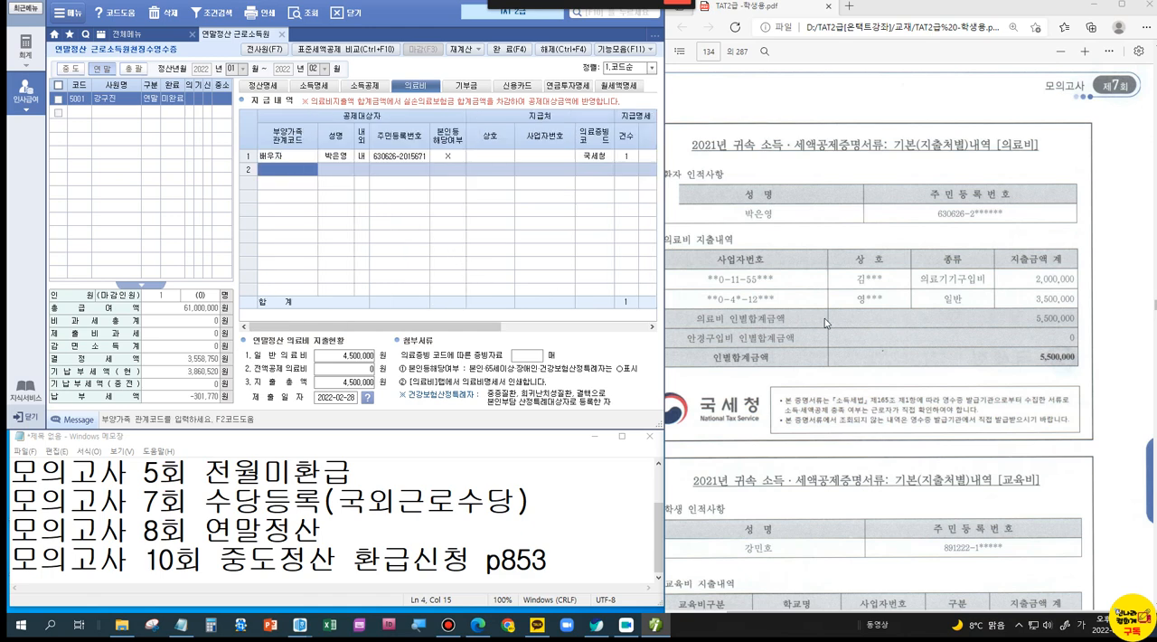
Step: Find the 대학원 교육비 statement in the PDF and mark its 교육비구분 and the student's name
scroll(824, 318, "down", 3)
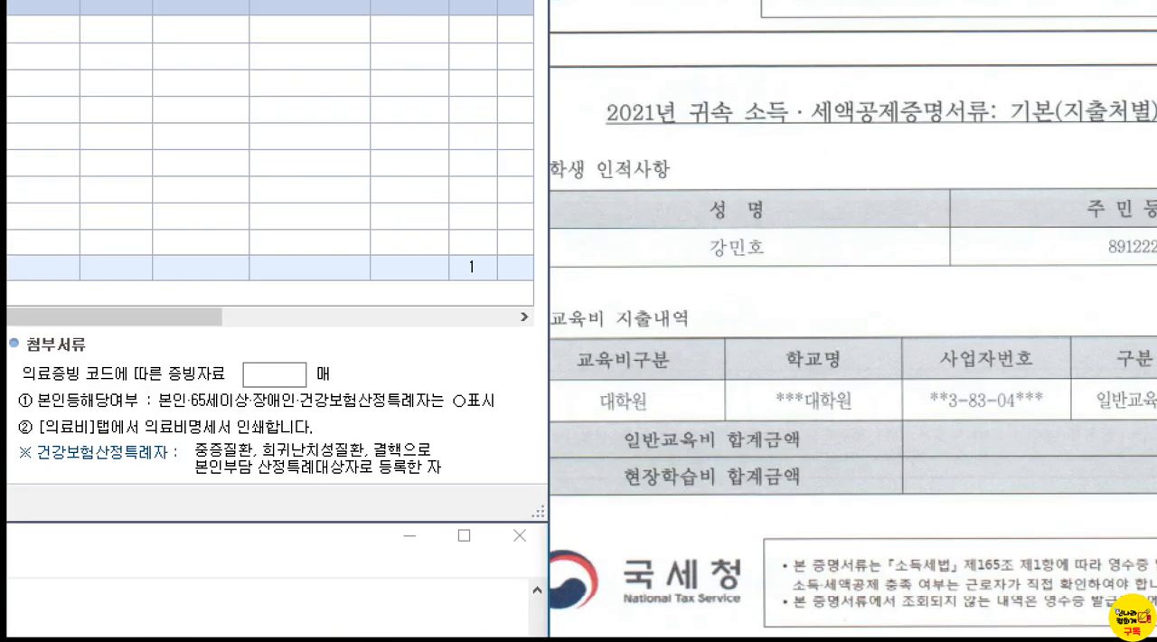
left_click_drag(715, 349, 686, 388)
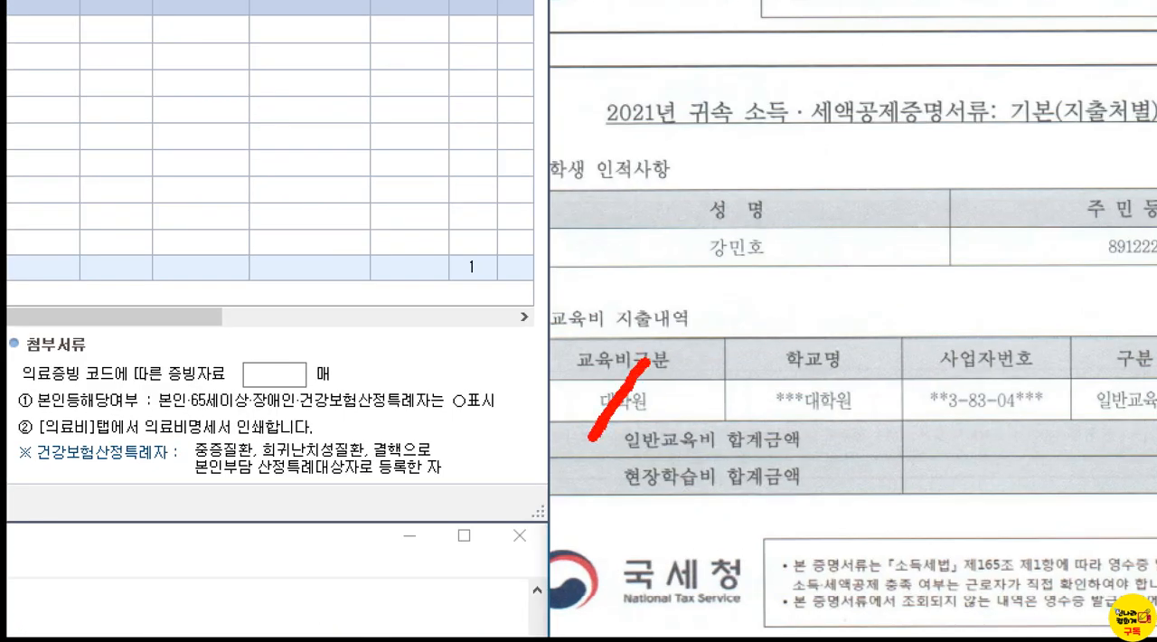
mouse_move(687, 240)
left_mouse_down()
mouse_move(698, 271)
mouse_move(800, 242)
mouse_move(670, 224)
left_mouse_up()
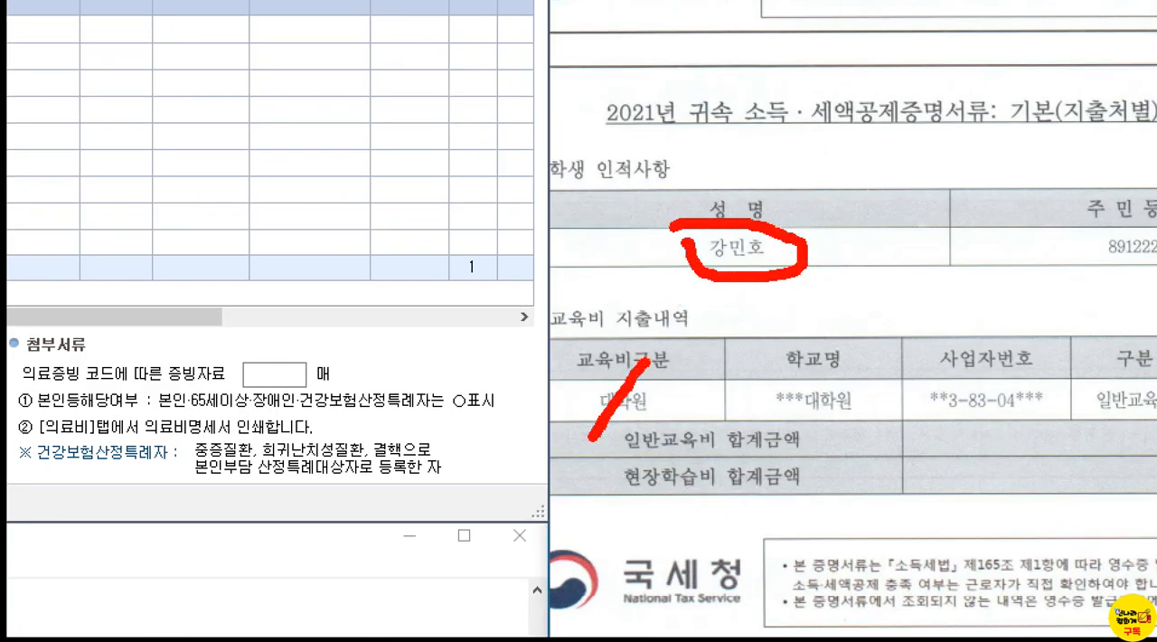
key("Escape")
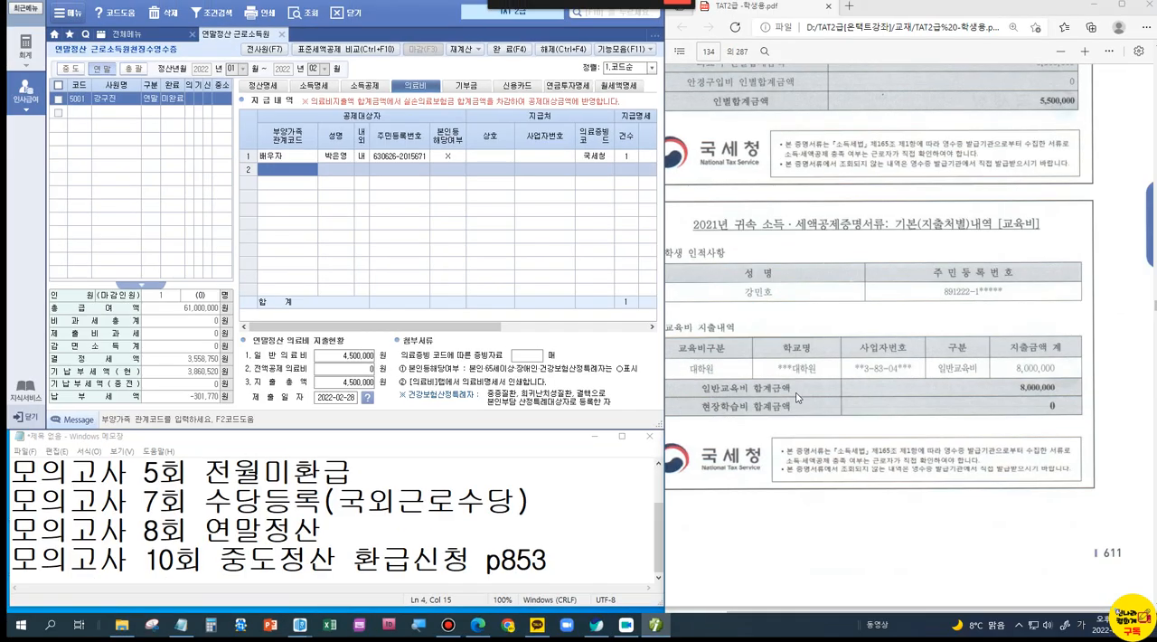
Step: Find the 장애인재활교육기관 교육비 statement and mark the 기본공제 setting of the 형제자매 in the 소득공제 list
scroll(799, 397, "down", 6)
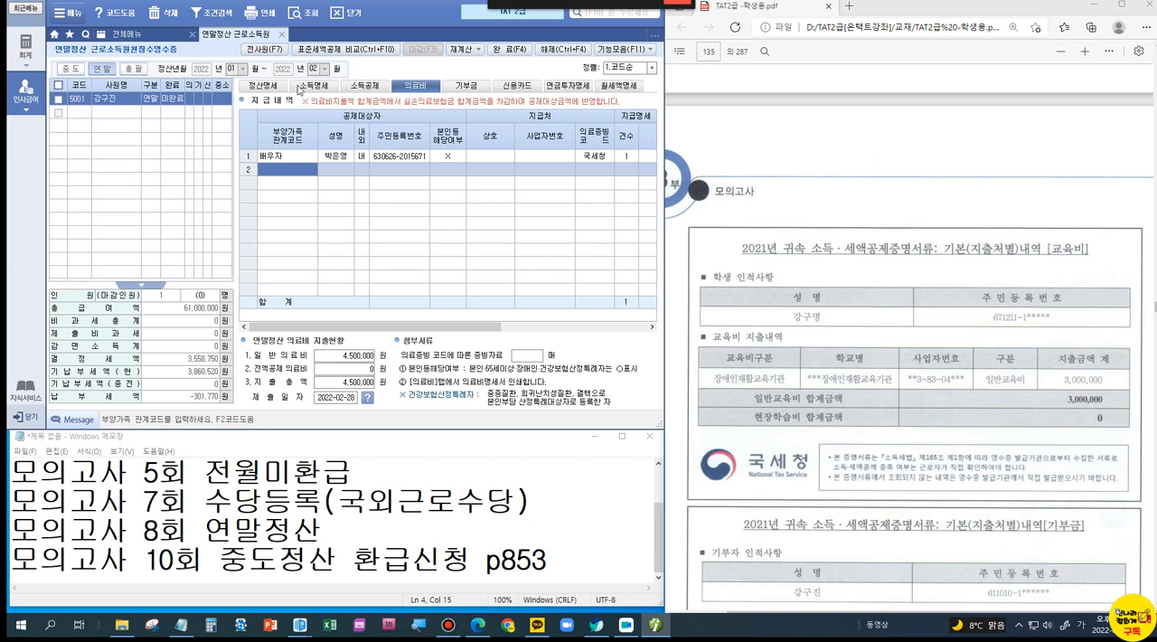
left_click(360, 86)
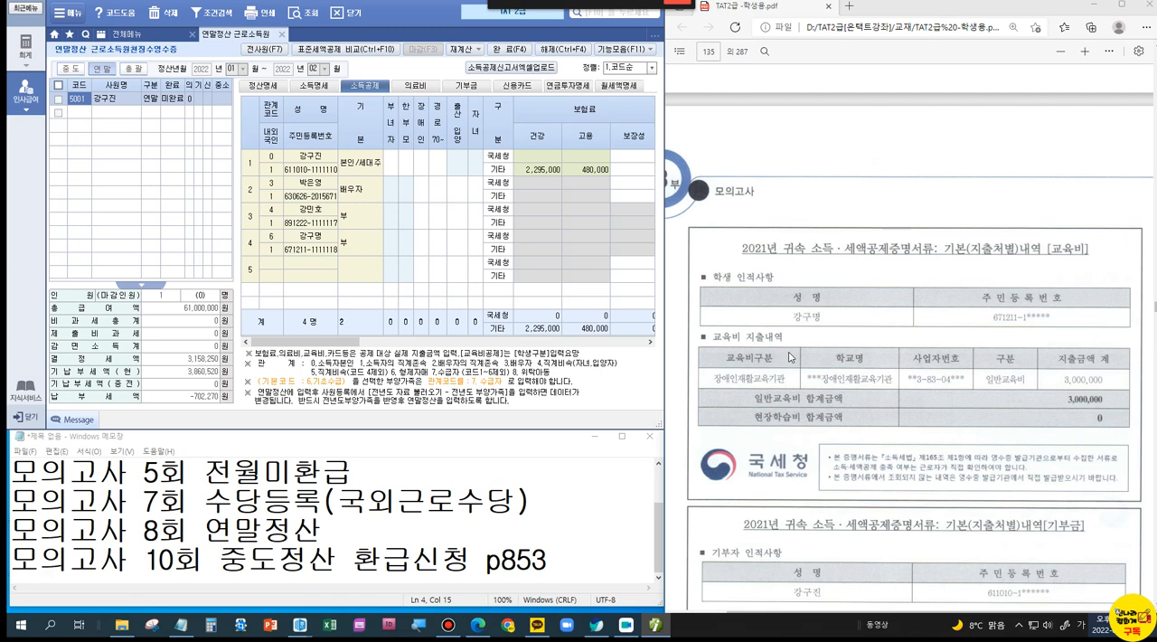
key("ctrl+1")
left_click(344, 243)
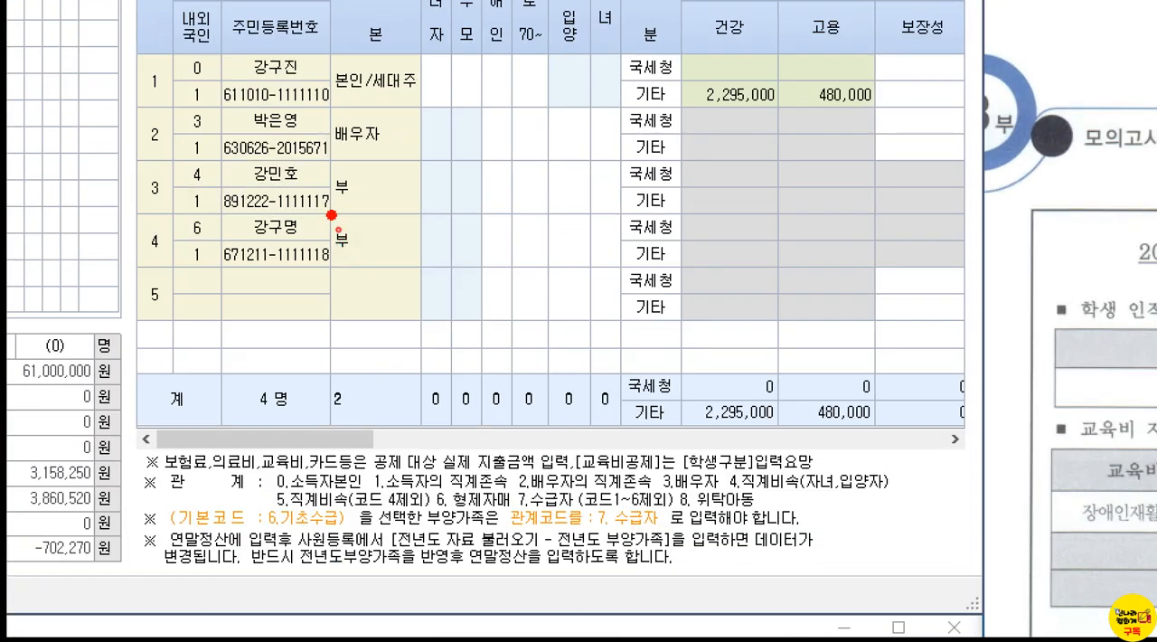
left_click_drag(332, 215, 391, 260)
key("Escape")
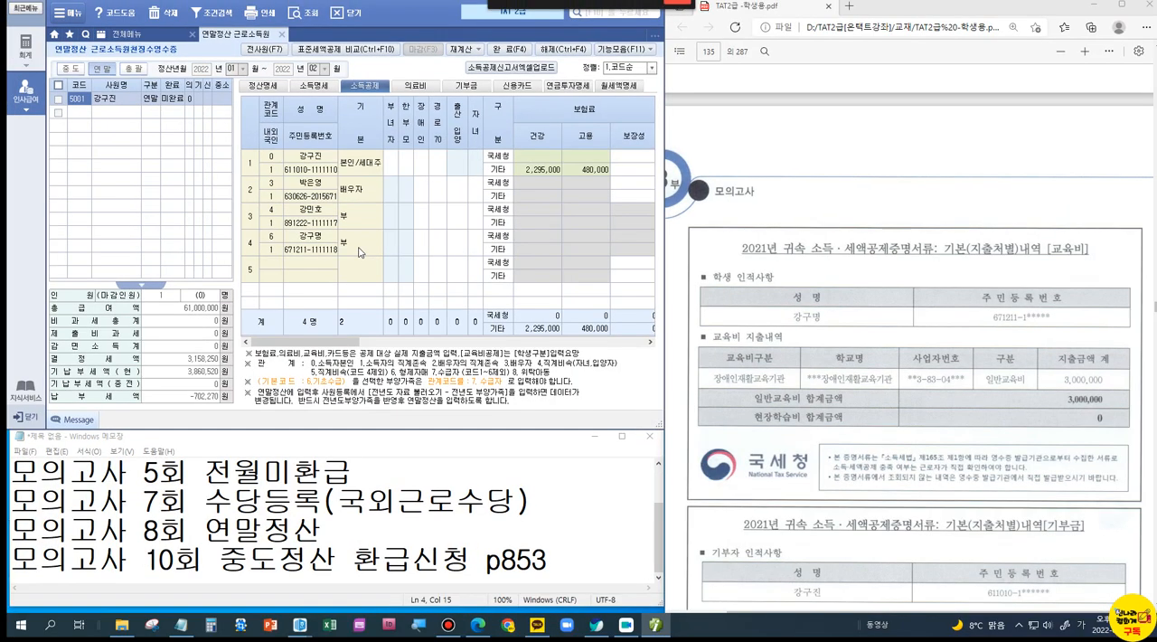
Step: Enter 3,000,000 as 장애인특수교육 교육비 in the 국세청 row of the 형제자매
left_click_drag(355, 343, 474, 348)
left_click(496, 250)
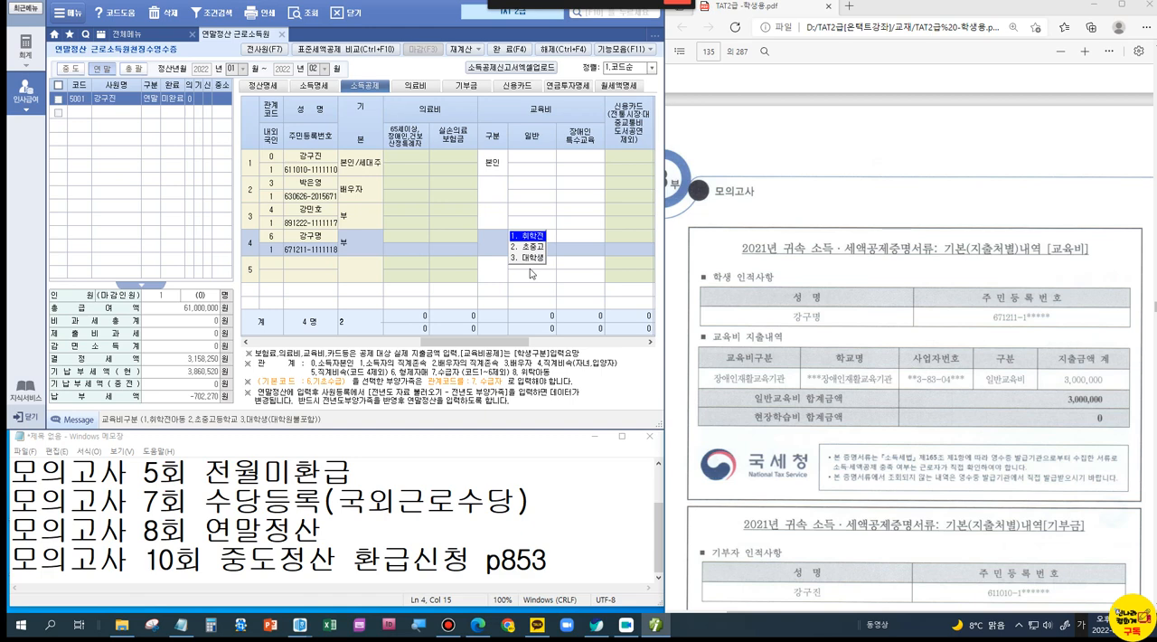
left_click(564, 238)
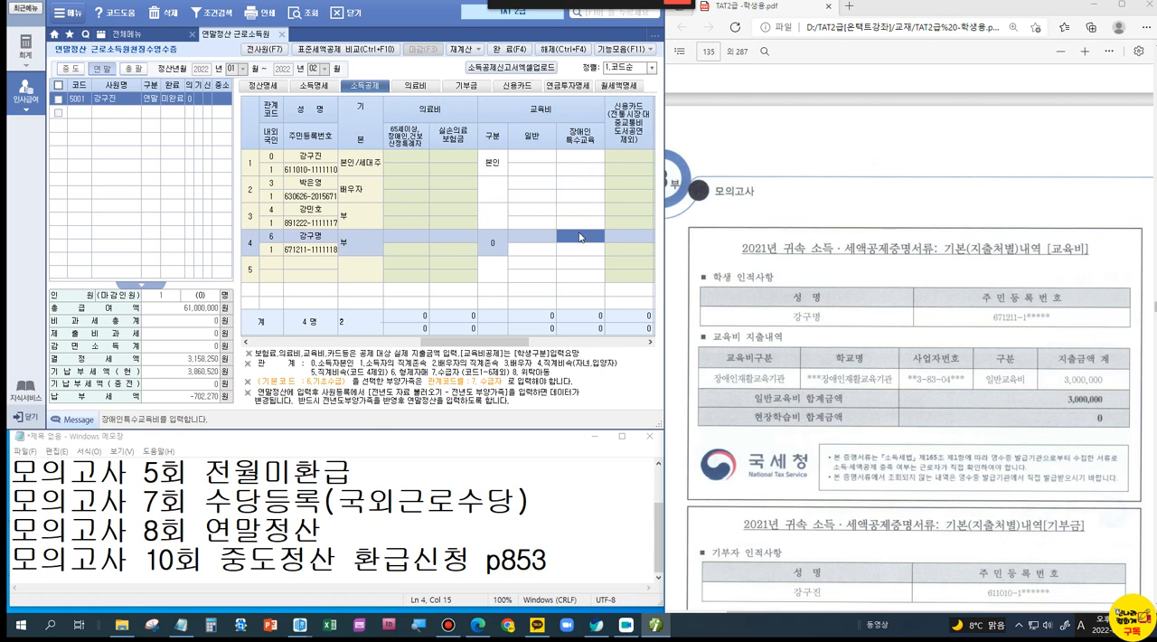
type("3000000")
key("Return")
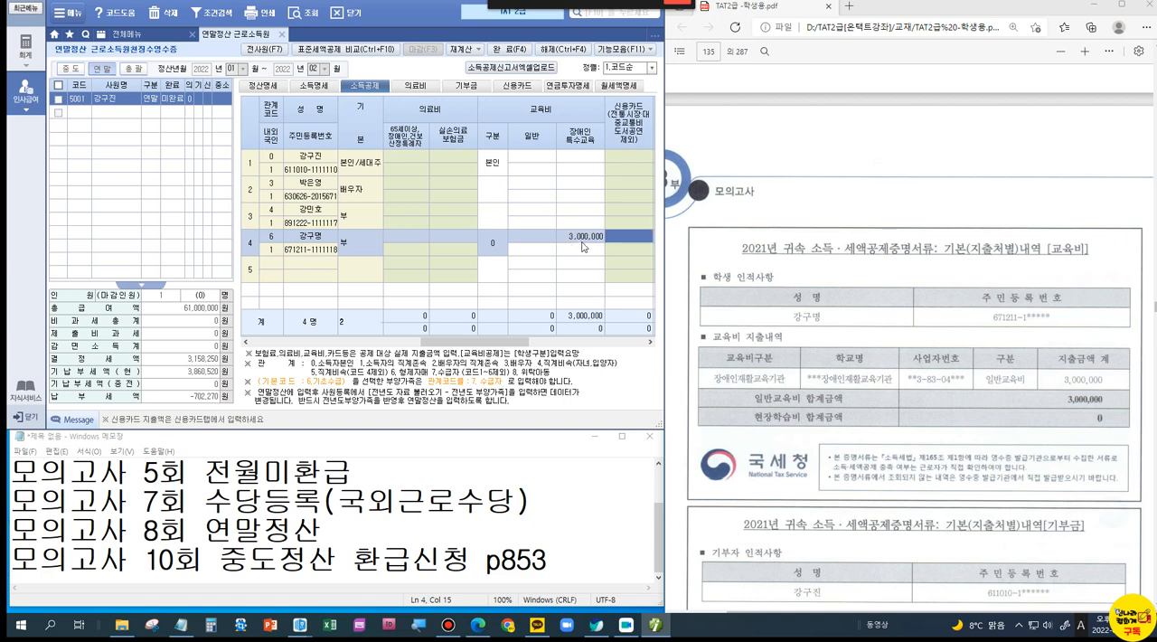
left_click(582, 238)
left_click(583, 251)
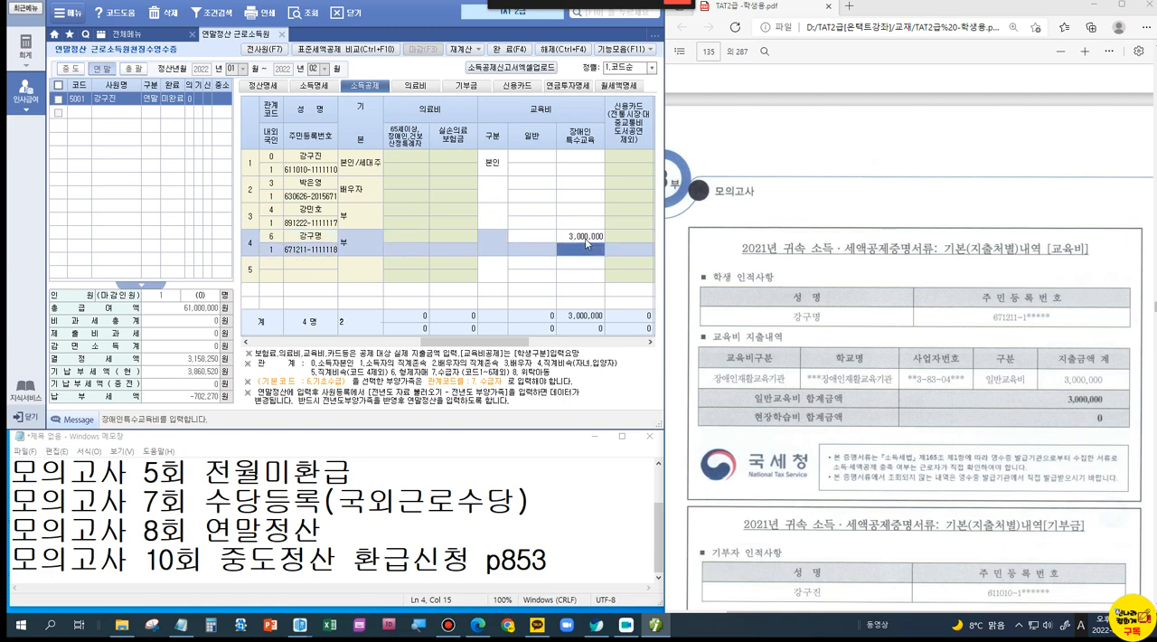
left_click(586, 239)
Step: Find the 기부금 statement in the PDF and switch to the 연말정산.hwp notes in 한글
scroll(774, 329, "down", 1)
scroll(774, 328, "down", 2)
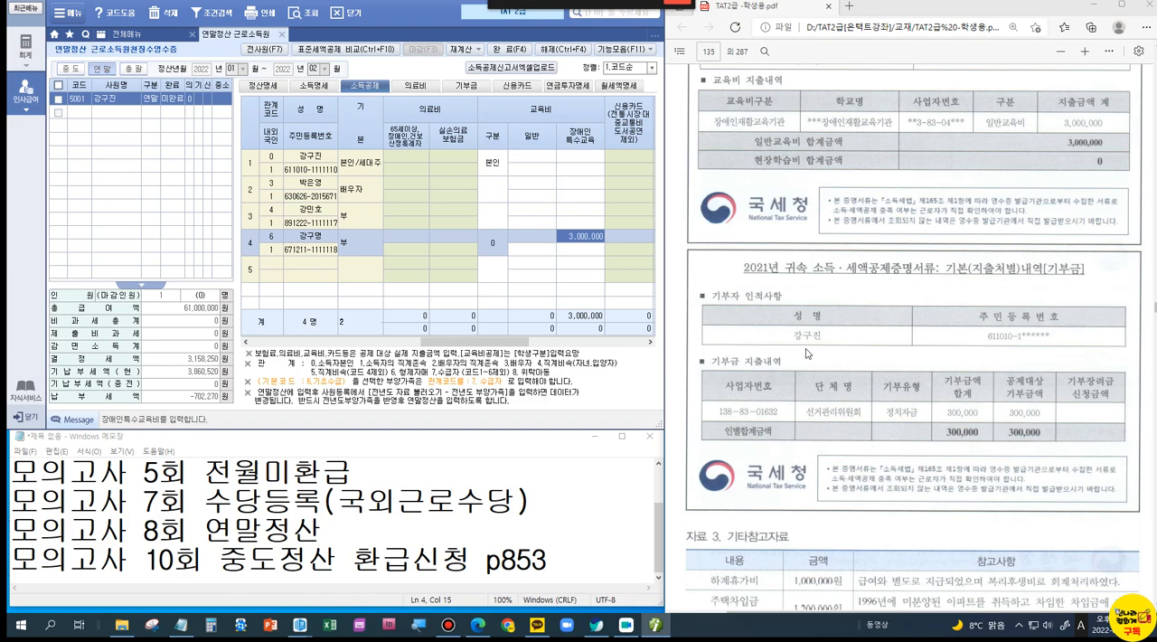
mouse_move(301, 624)
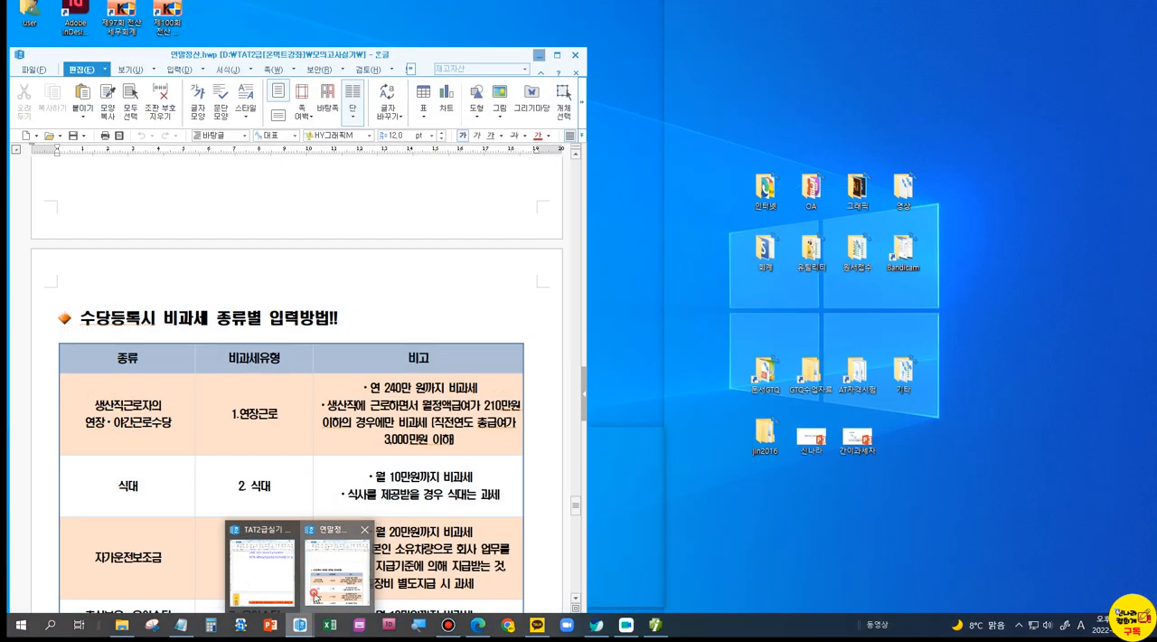
left_click(336, 588)
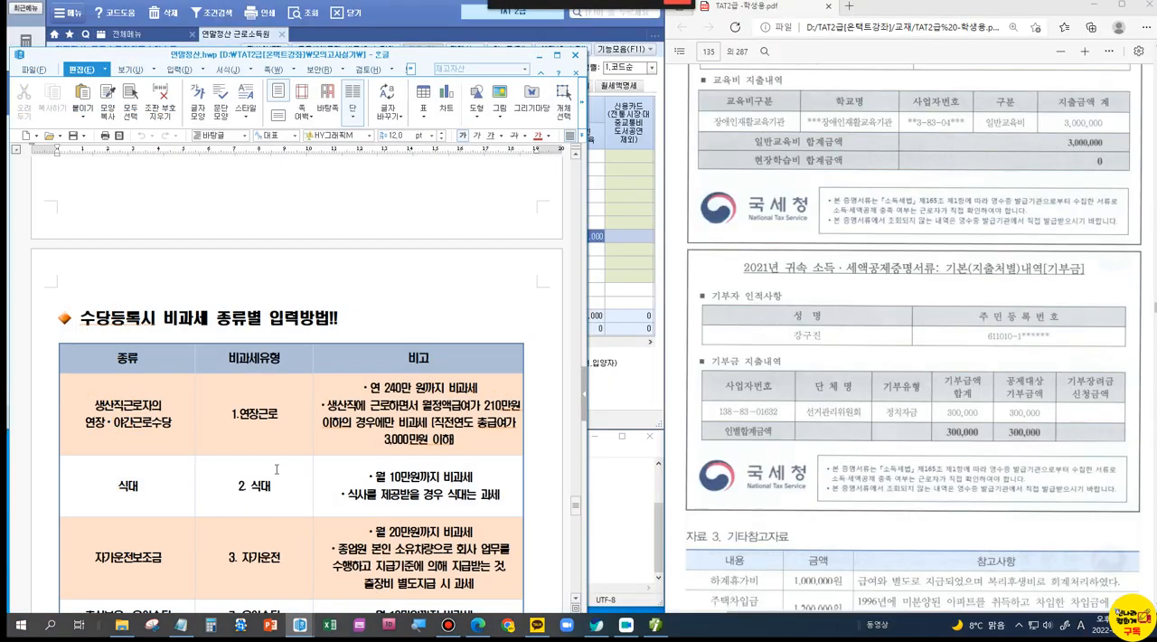
Step: Search the 연말정산 notes for the rules on deductions that only the worker can claim, including 정치자금기부금
scroll(270, 437, "up", 10)
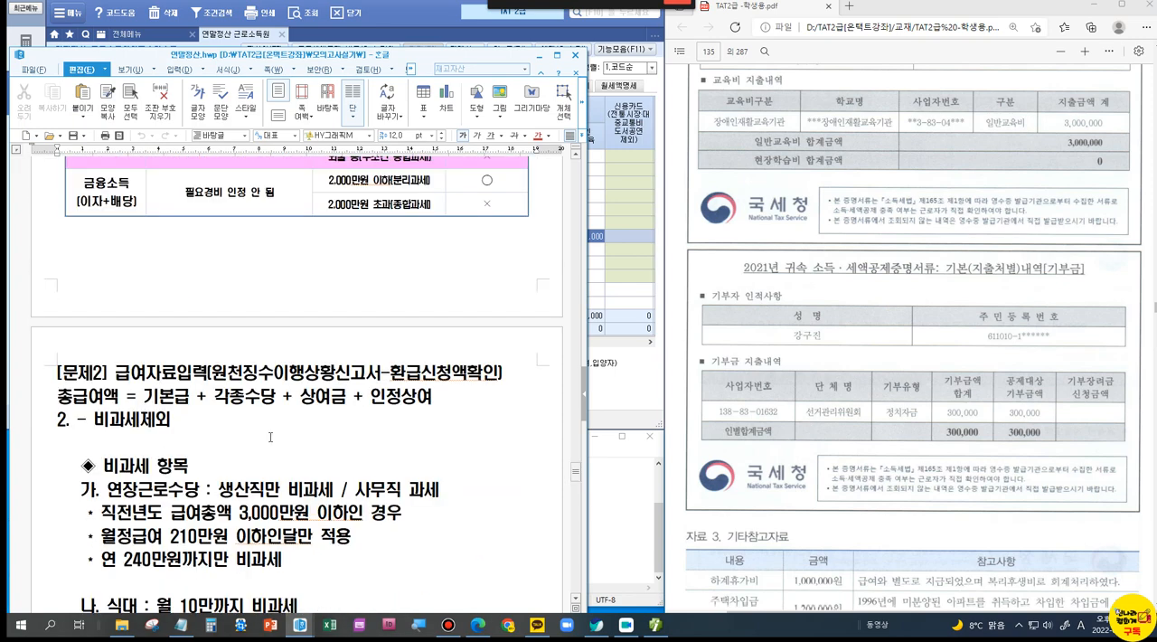
scroll(270, 436, "up", 15)
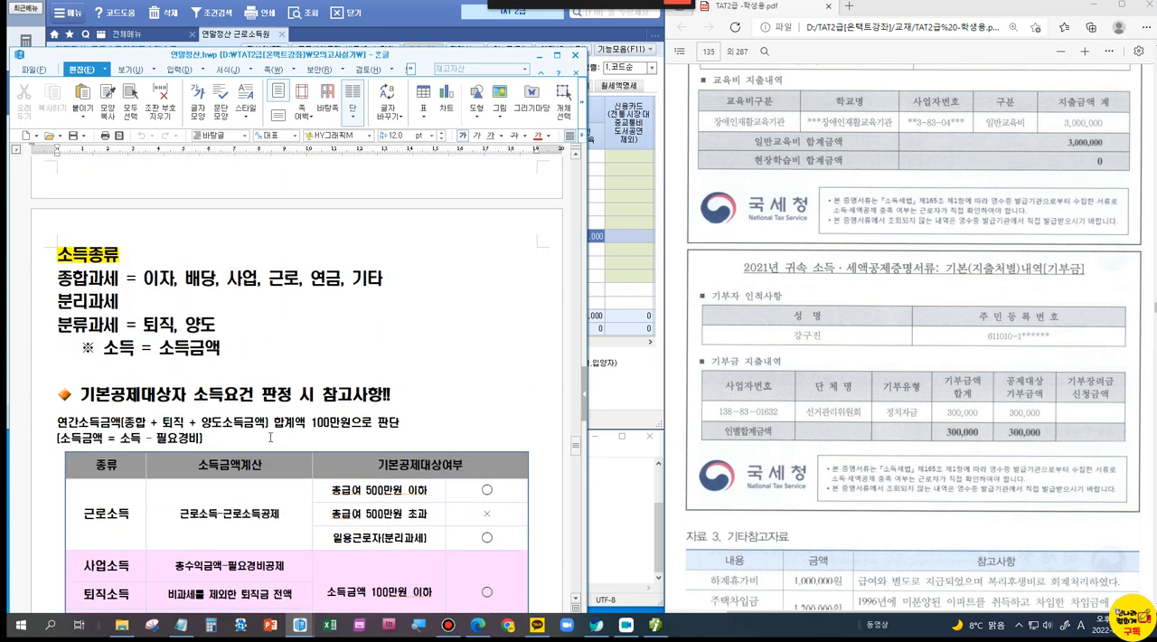
scroll(270, 437, "up", 15)
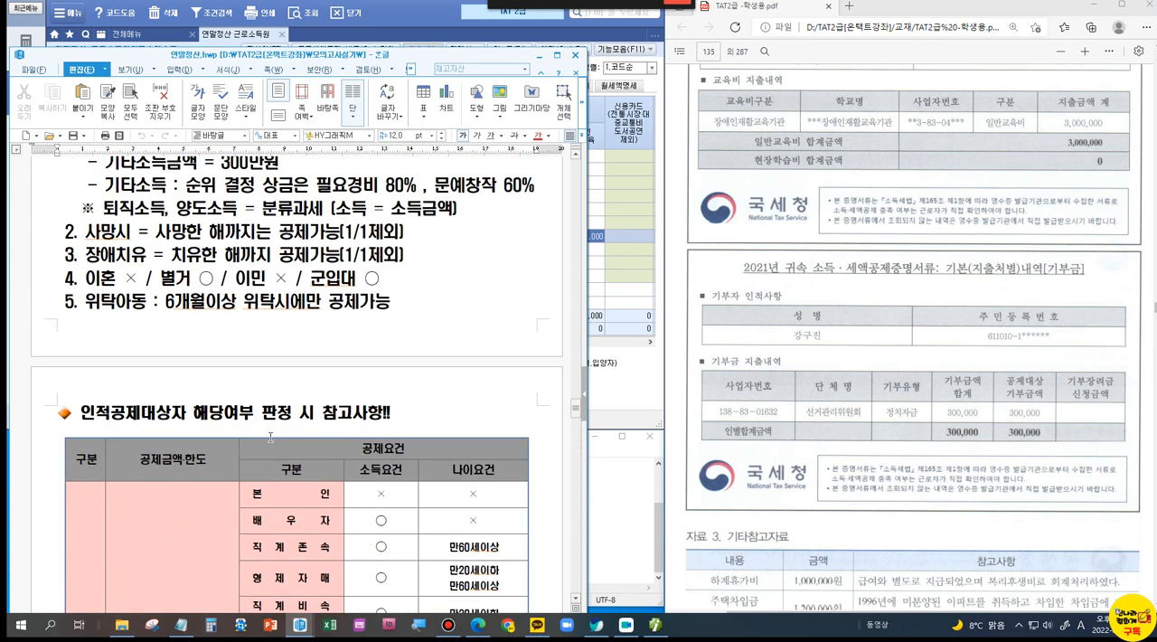
scroll(271, 437, "up", 5)
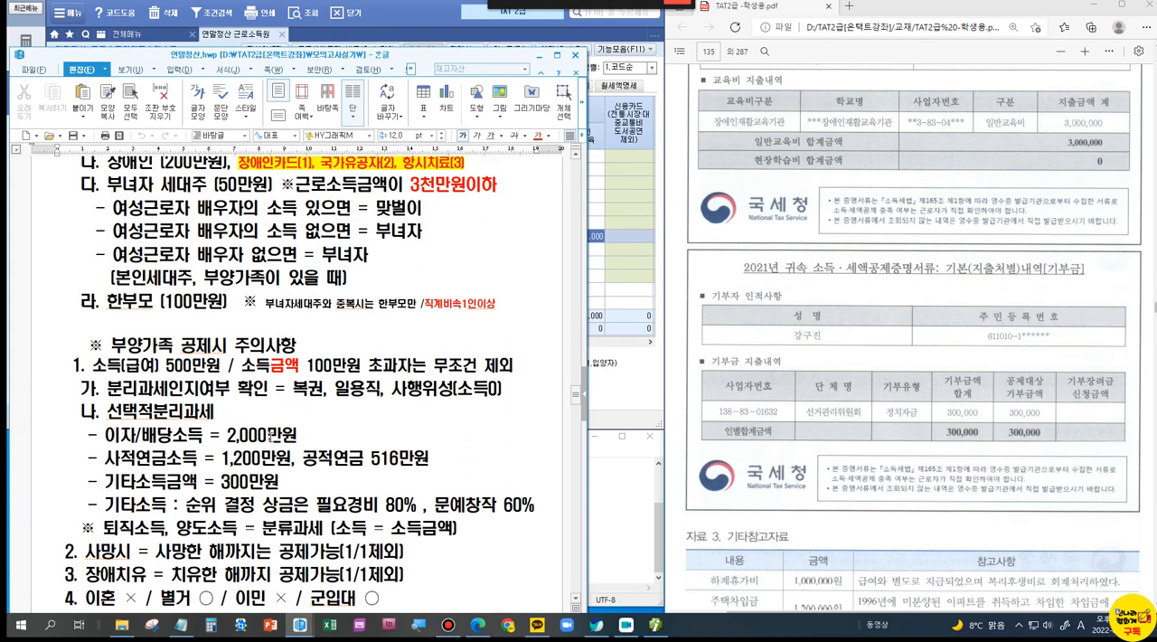
scroll(270, 436, "up", 15)
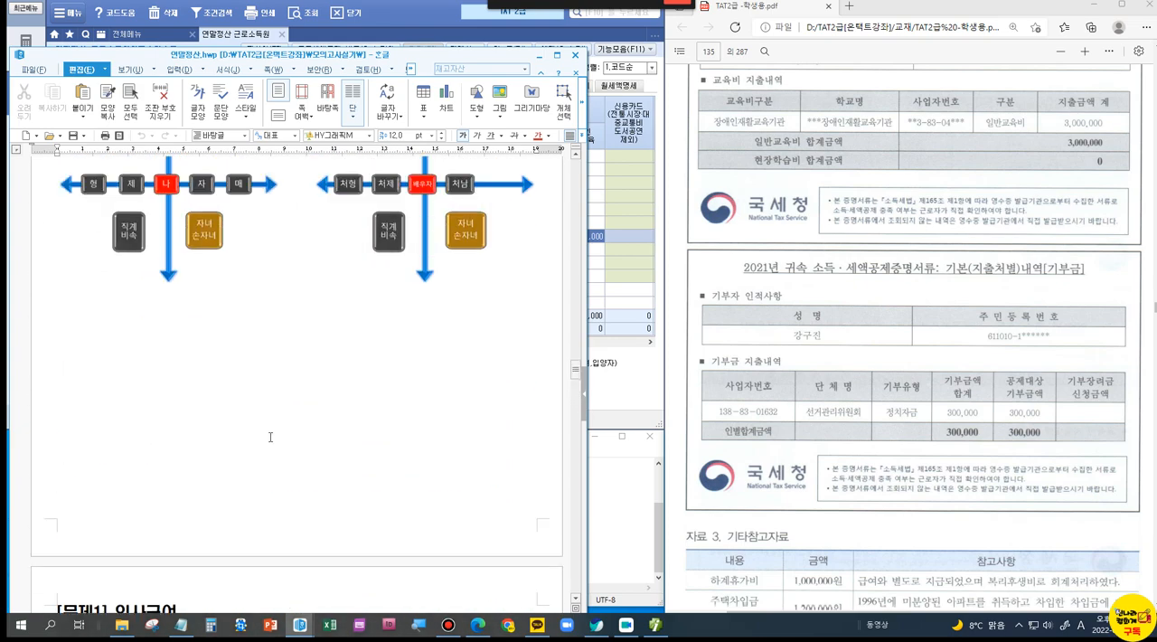
scroll(270, 436, "down", 8)
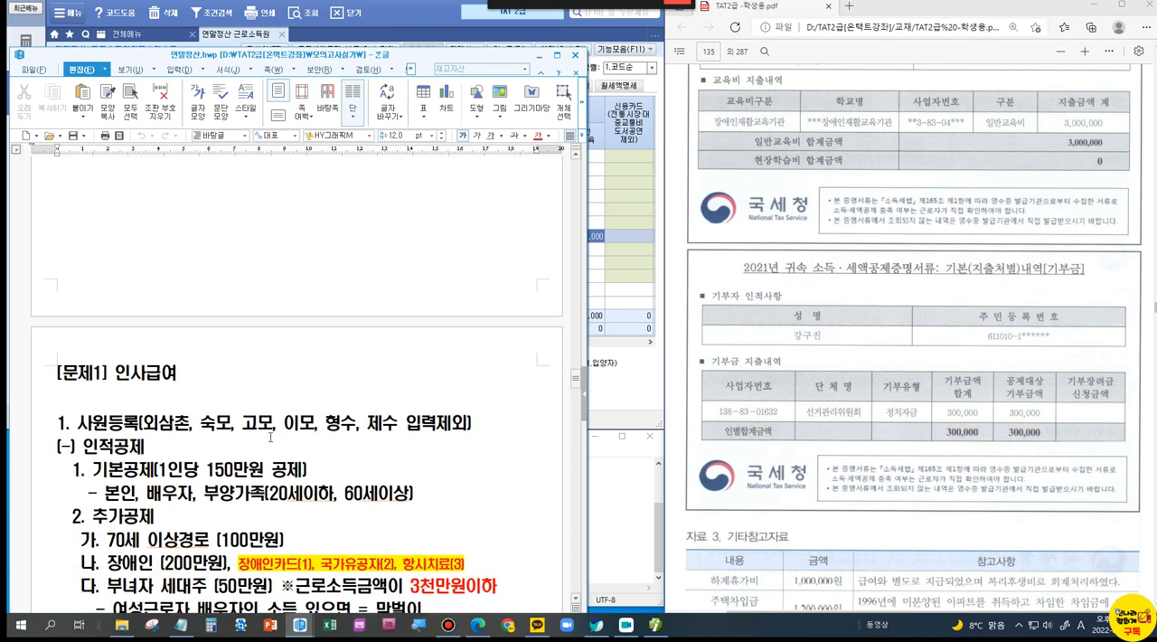
scroll(271, 436, "down", 2)
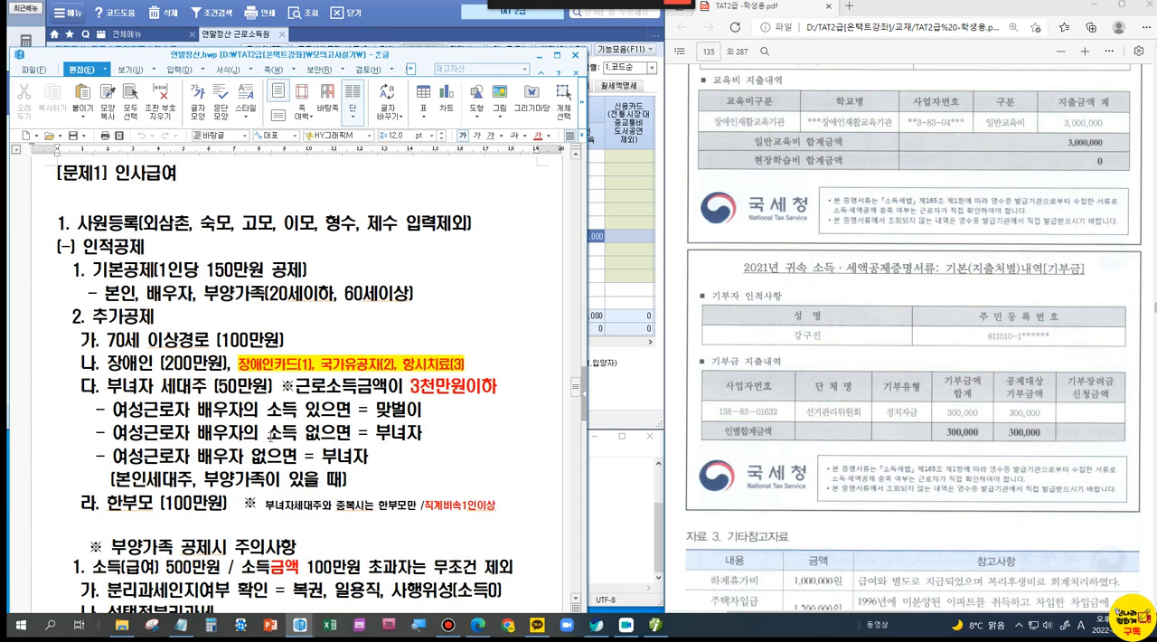
scroll(270, 437, "down", 2)
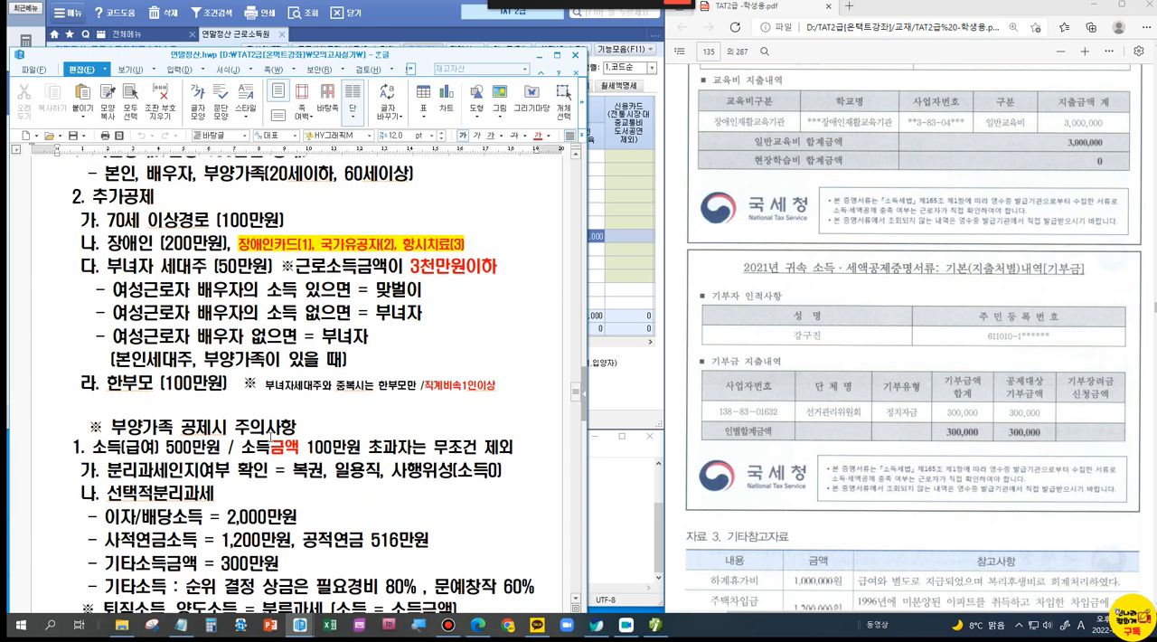
scroll(270, 437, "up", 2)
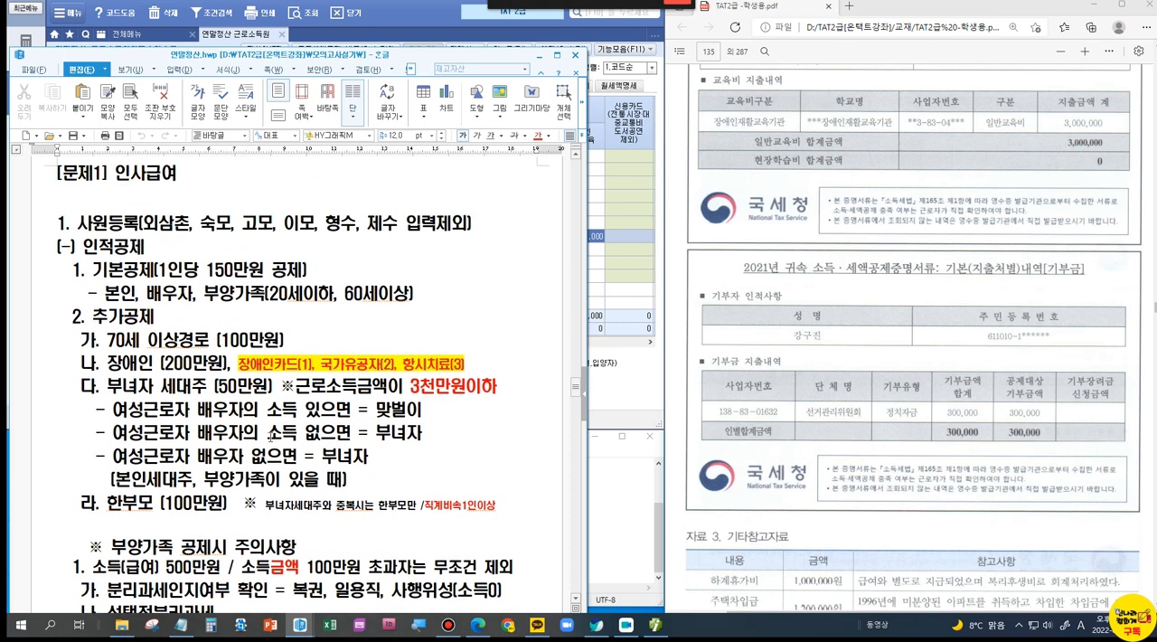
scroll(229, 466, "down", 4)
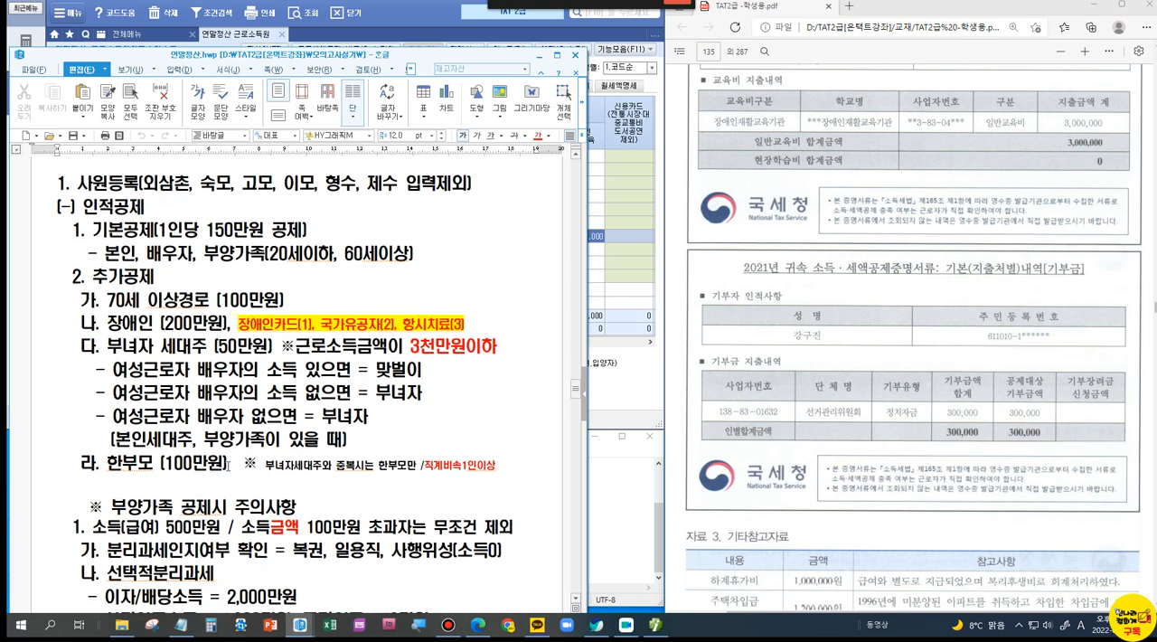
scroll(229, 466, "down", 10)
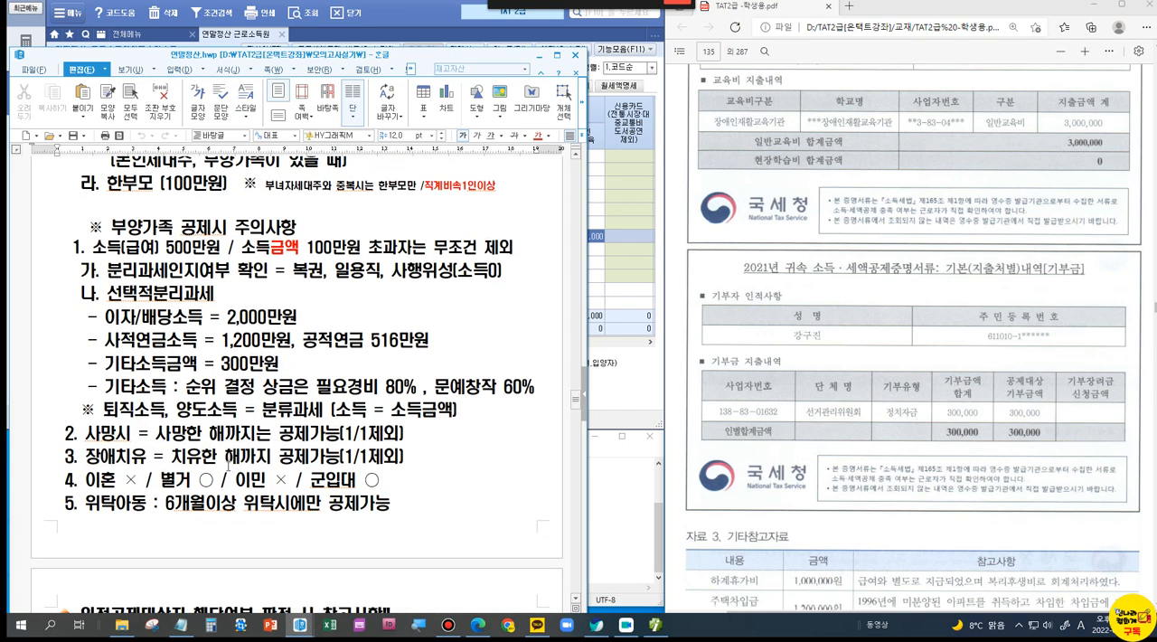
scroll(229, 466, "down", 9)
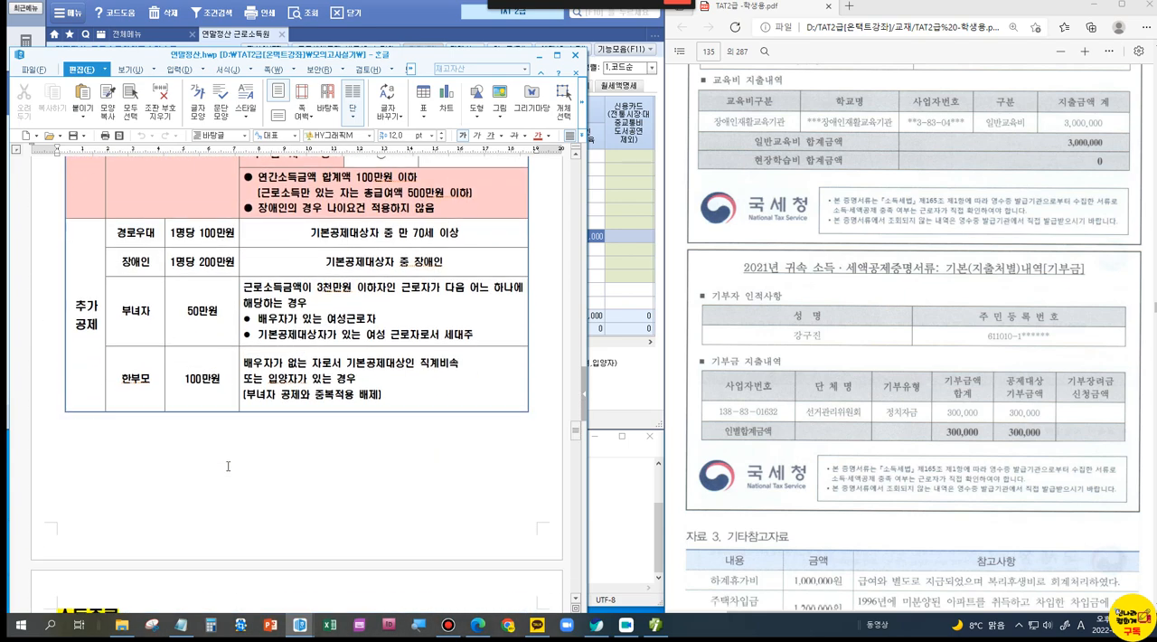
scroll(229, 466, "up", 5)
scroll(229, 467, "up", 20)
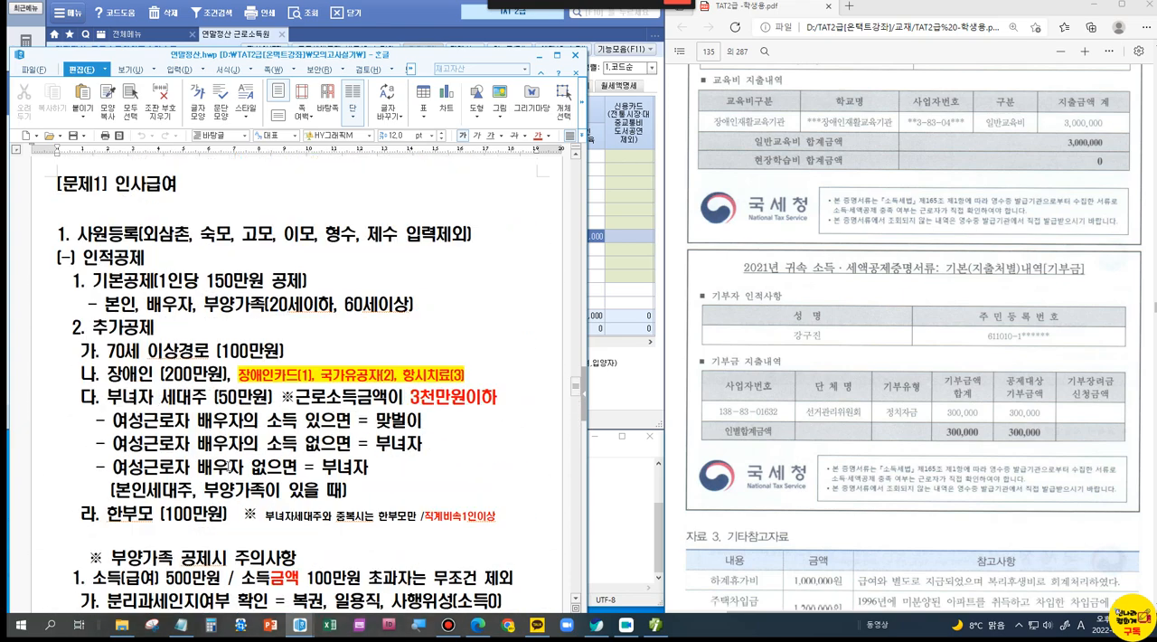
scroll(217, 445, "up", 15)
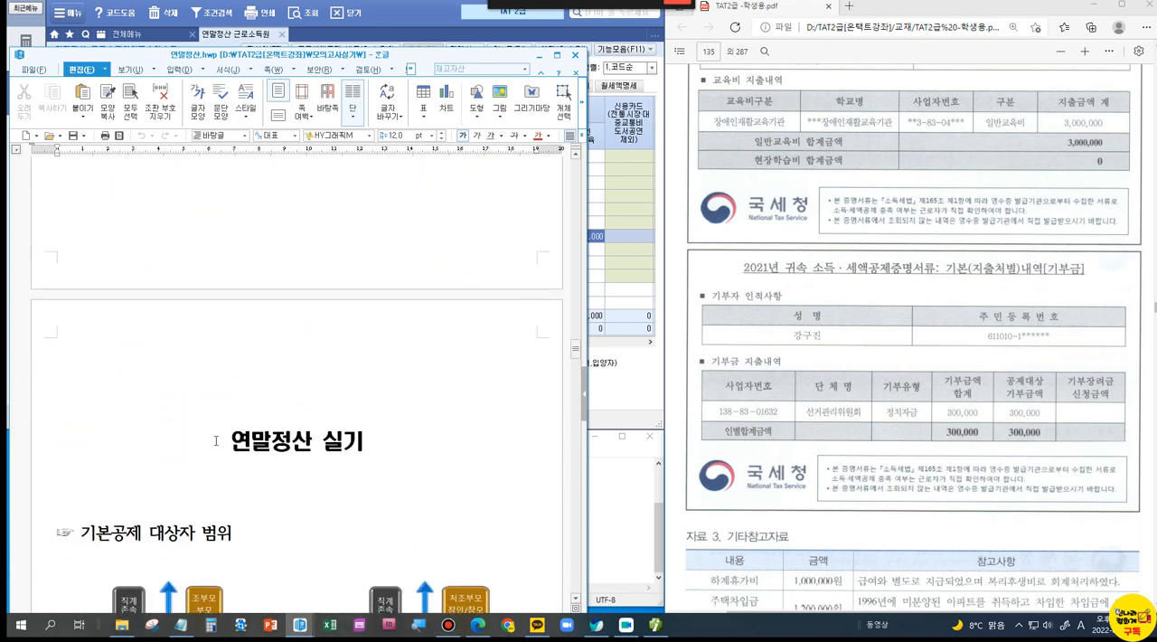
scroll(216, 440, "up", 15)
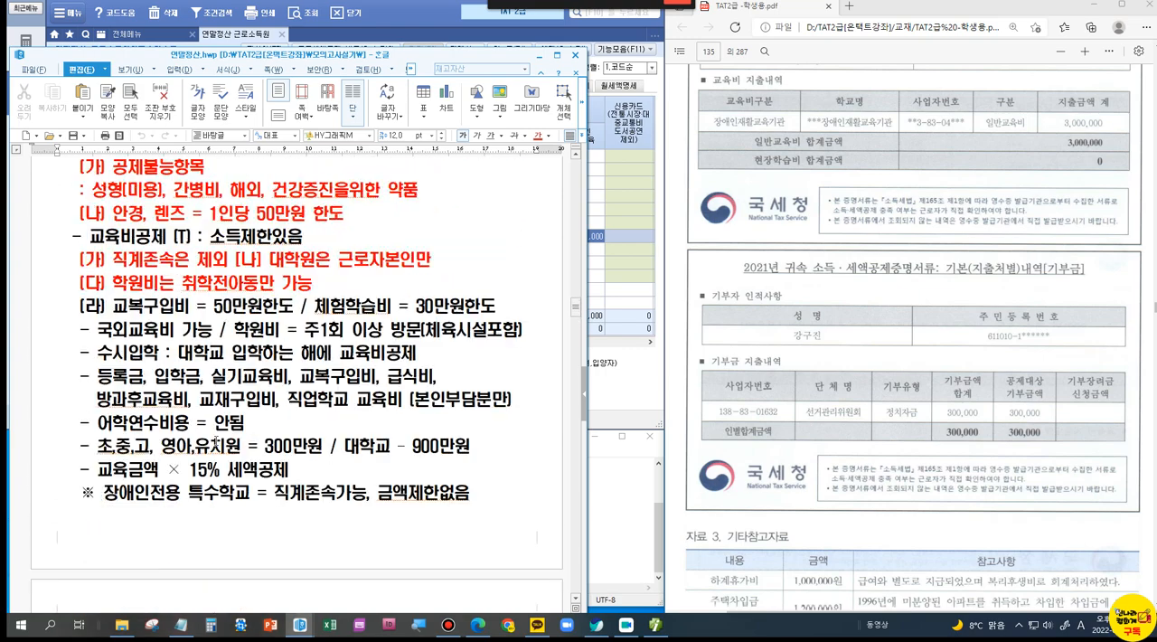
scroll(216, 441, "down", 8)
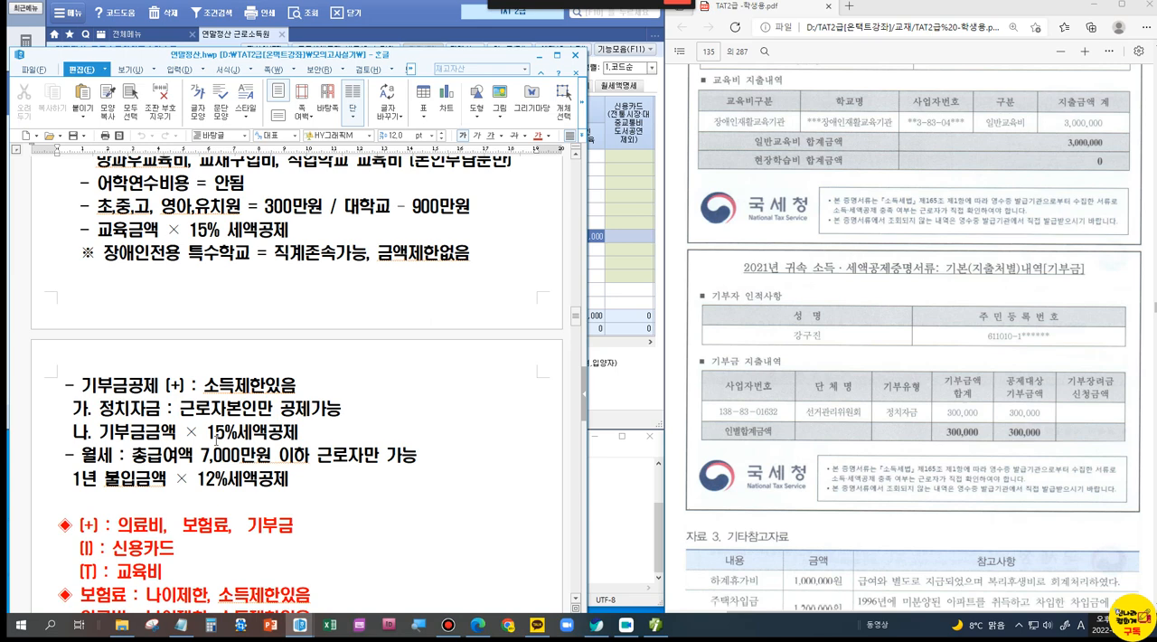
scroll(214, 443, "up", 3)
scroll(215, 457, "down", 12)
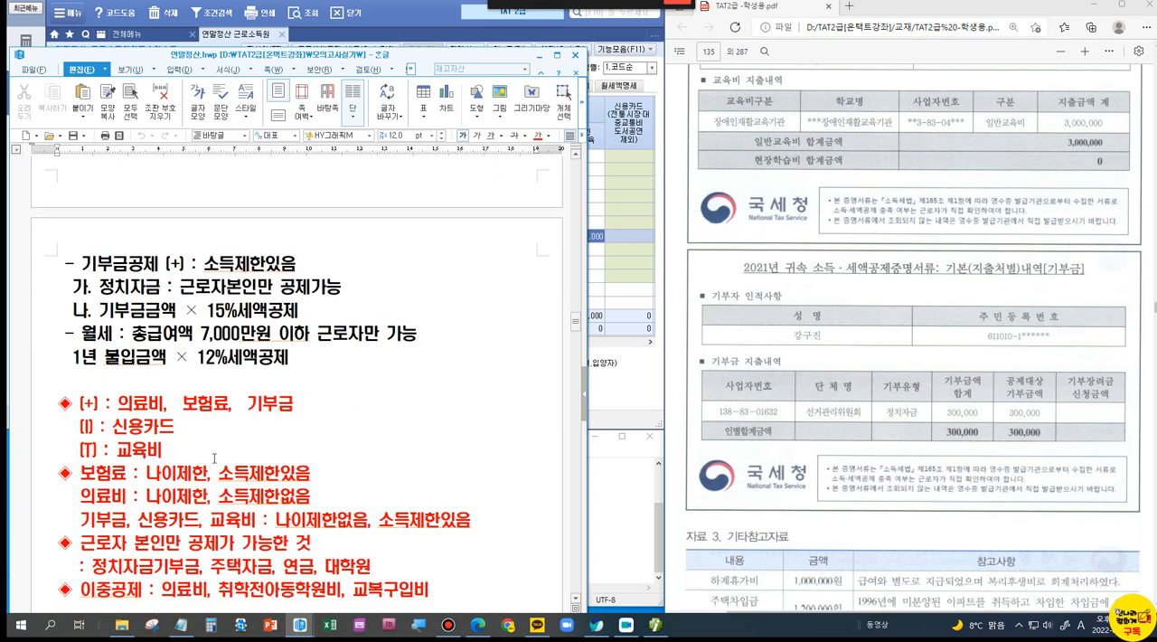
scroll(215, 472, "down", 15)
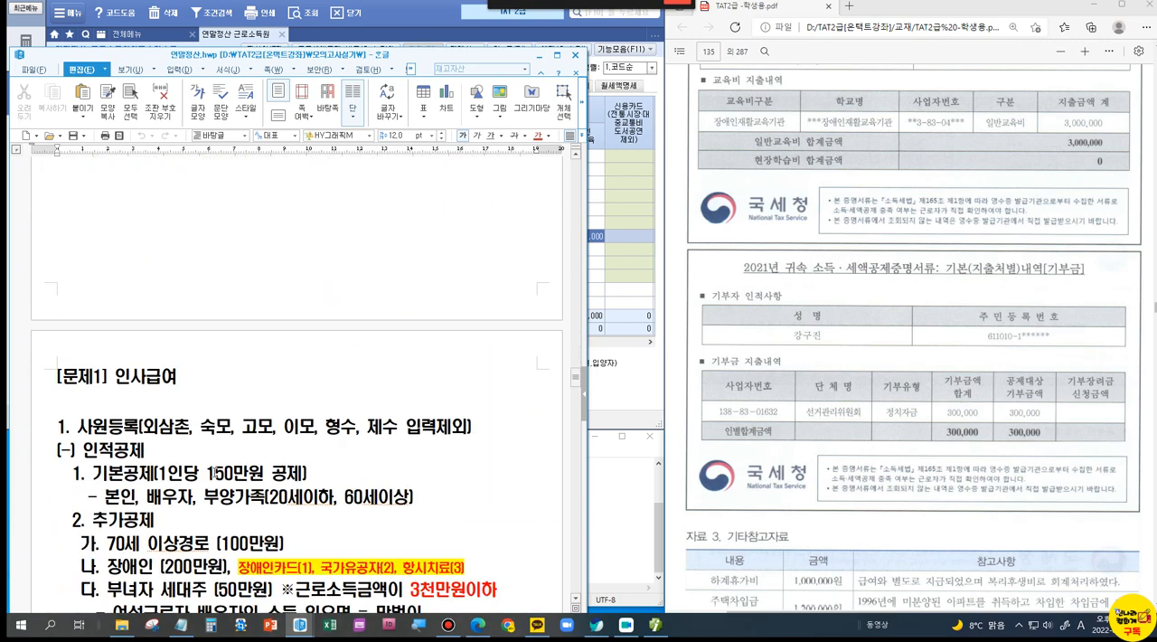
scroll(214, 477, "down", 1)
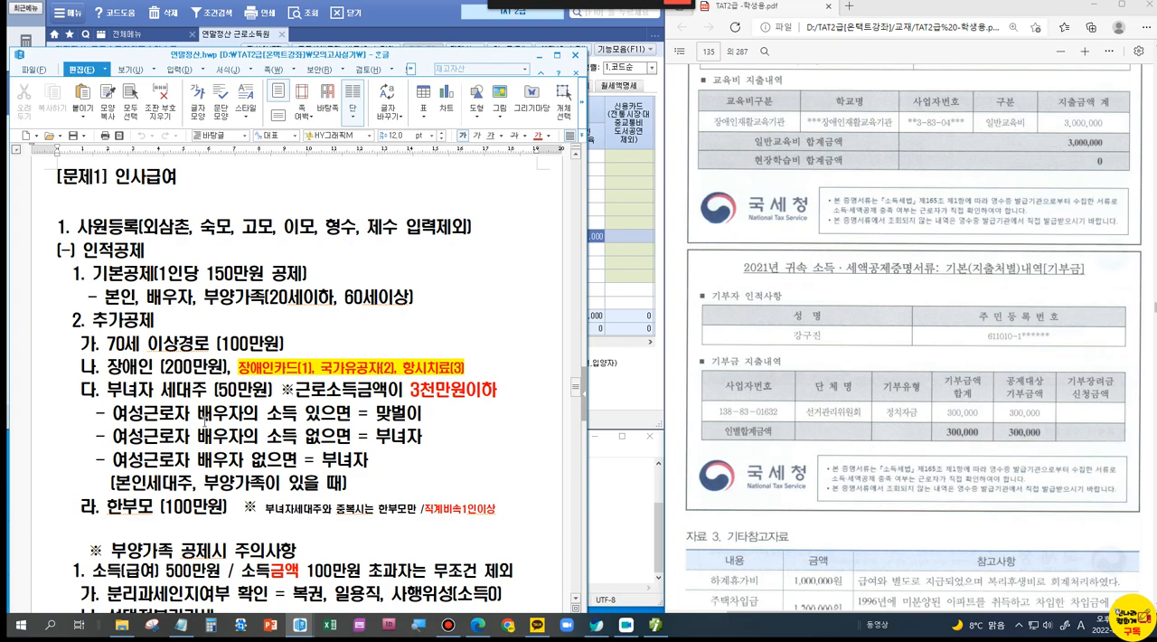
scroll(204, 421, "down", 15)
scroll(204, 427, "down", 15)
scroll(205, 427, "down", 15)
scroll(204, 428, "down", 3)
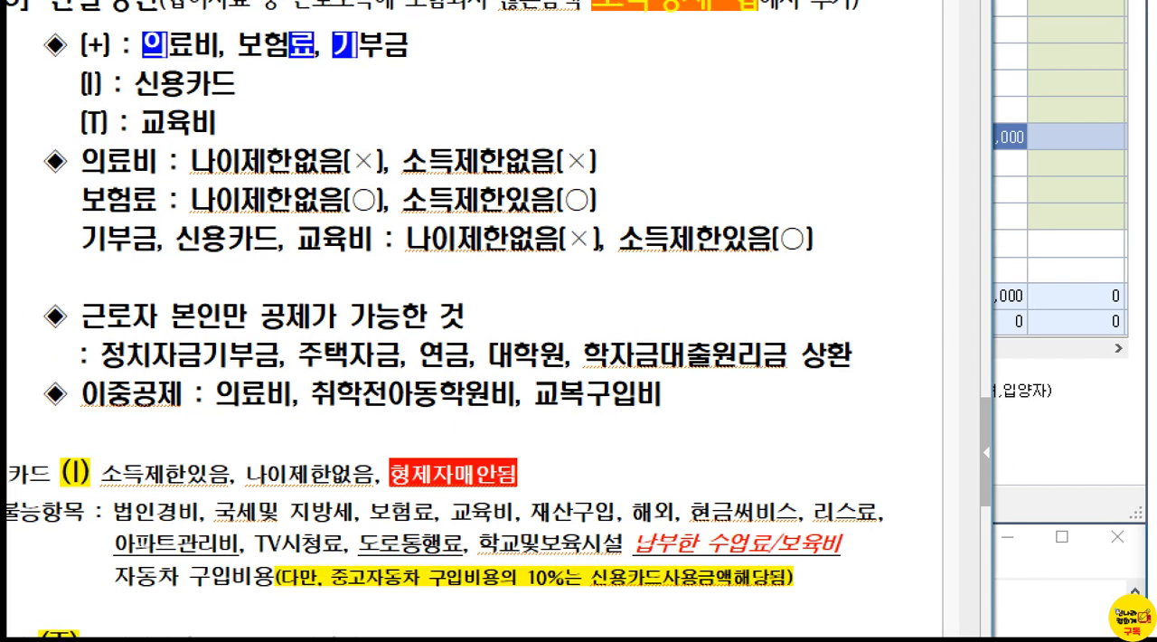
Step: Mark the passage 근로자 본인만 공제가 가능한 것 with a red box, clear the mark and minimize the notes
left_click_drag(29, 266, 922, 387)
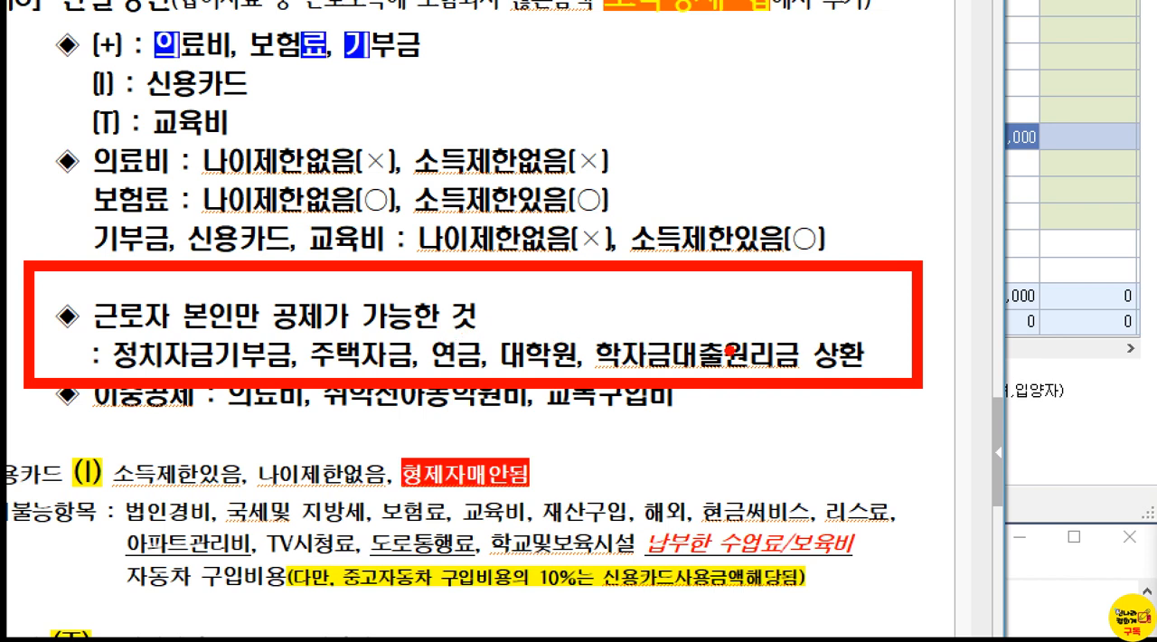
key("Escape")
left_click(541, 53)
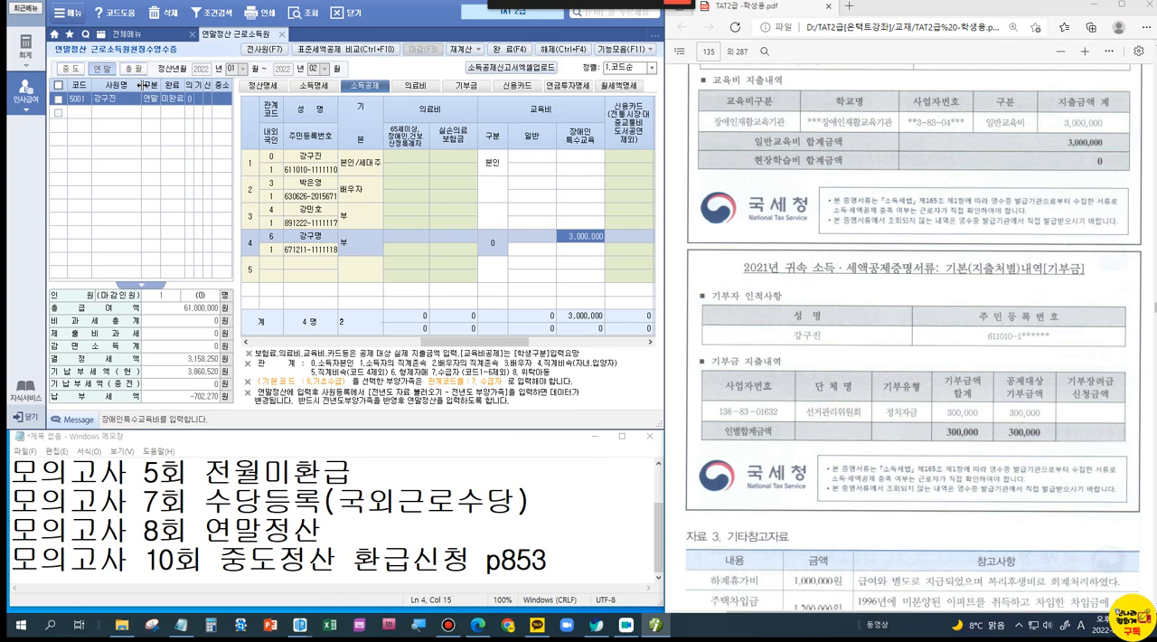
Step: Start a 해당연도 기부금명세 line in the 기부금 section with 본인 as the donor
left_click(476, 90)
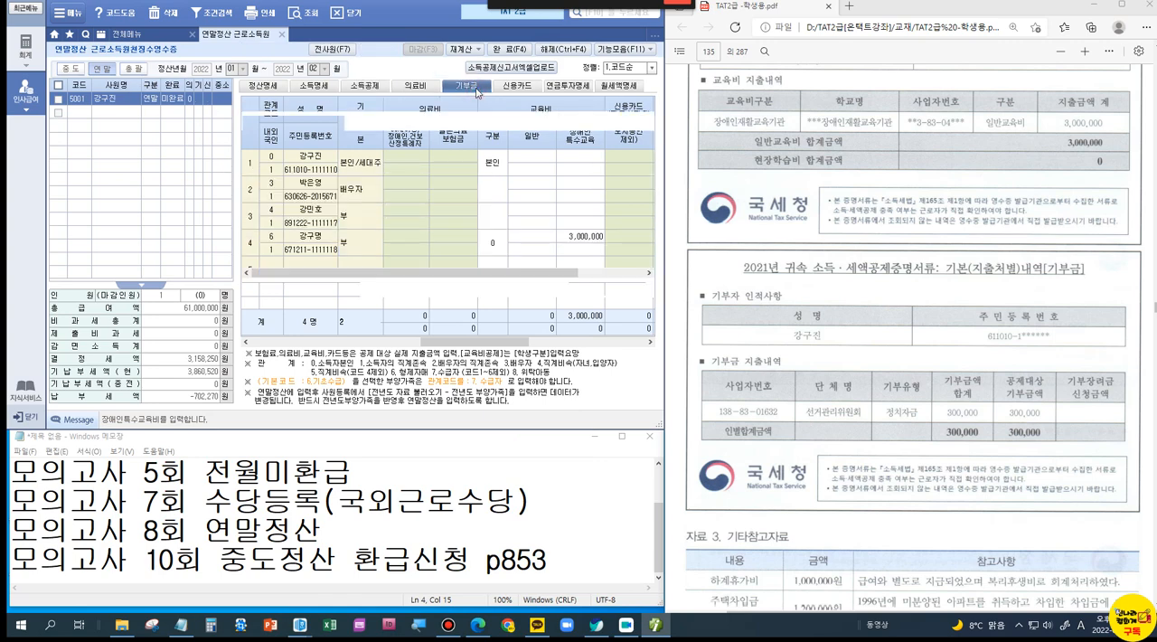
double_click(268, 162)
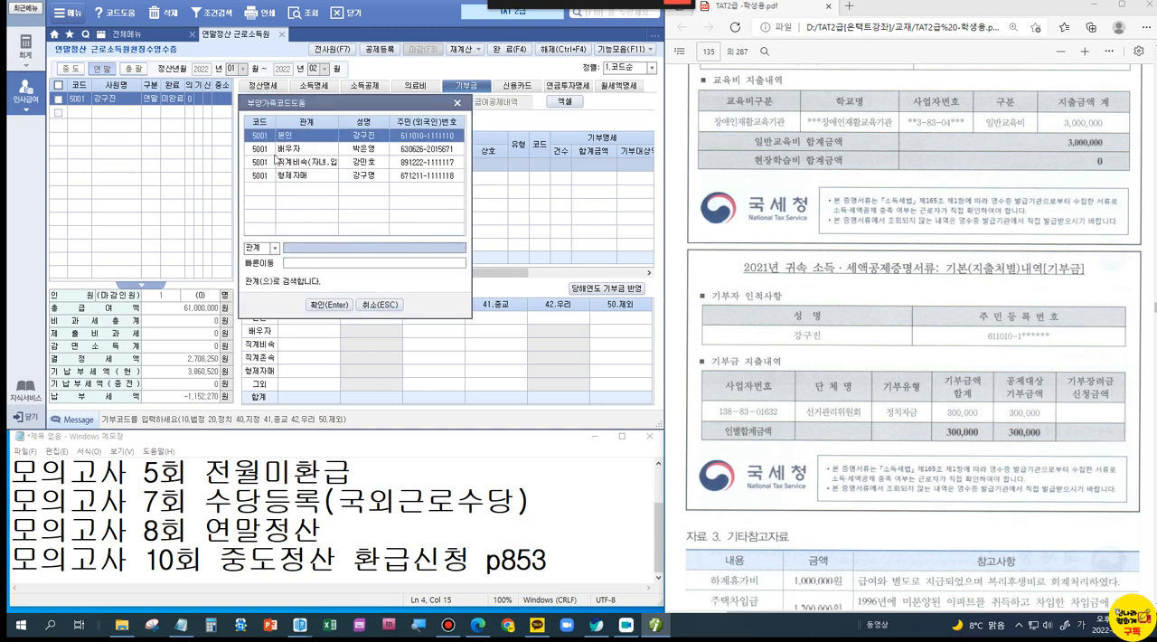
double_click(302, 131)
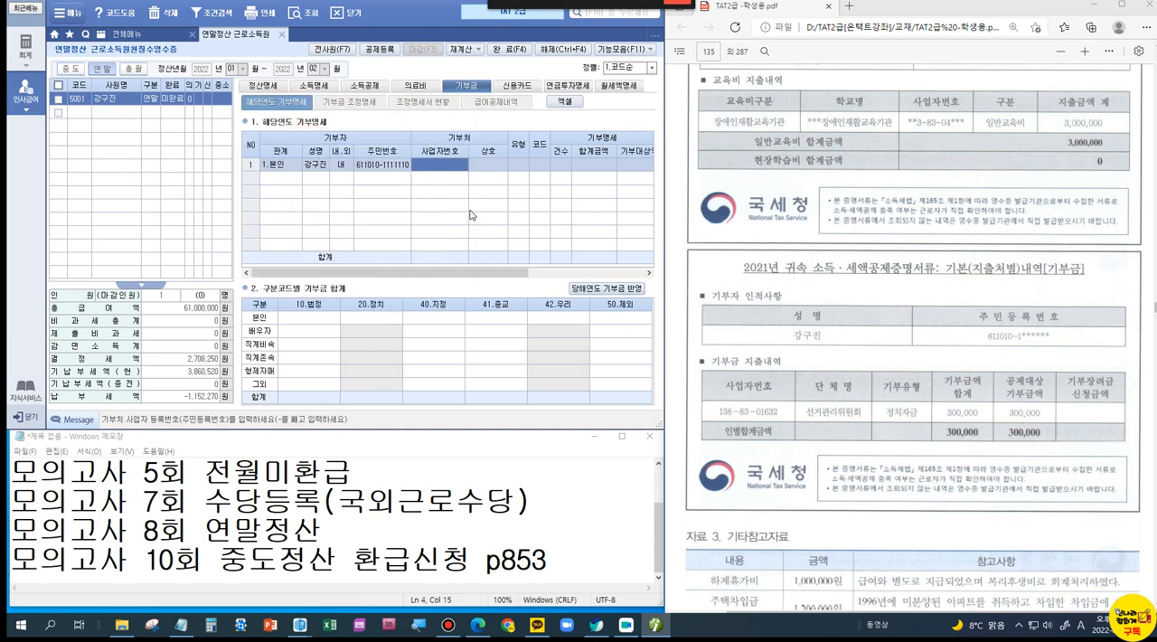
Step: Enter the 기부처 business registration number from the statement and 선거관리위원회 as its 상호
key("Return")
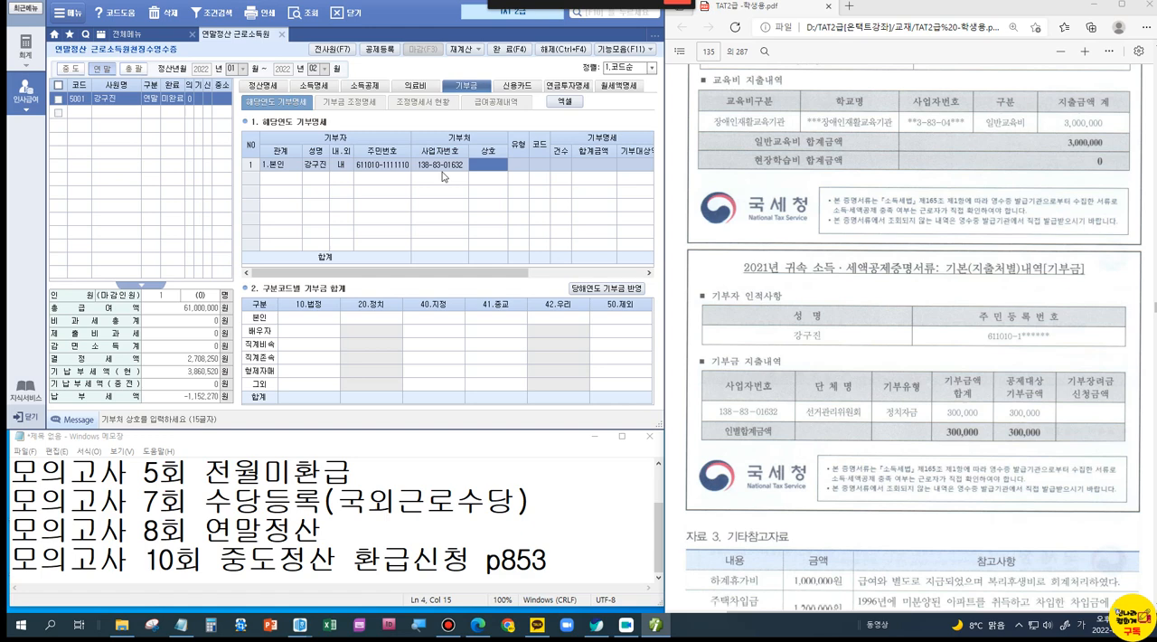
type("선거관리")
type("위원회")
key("Return")
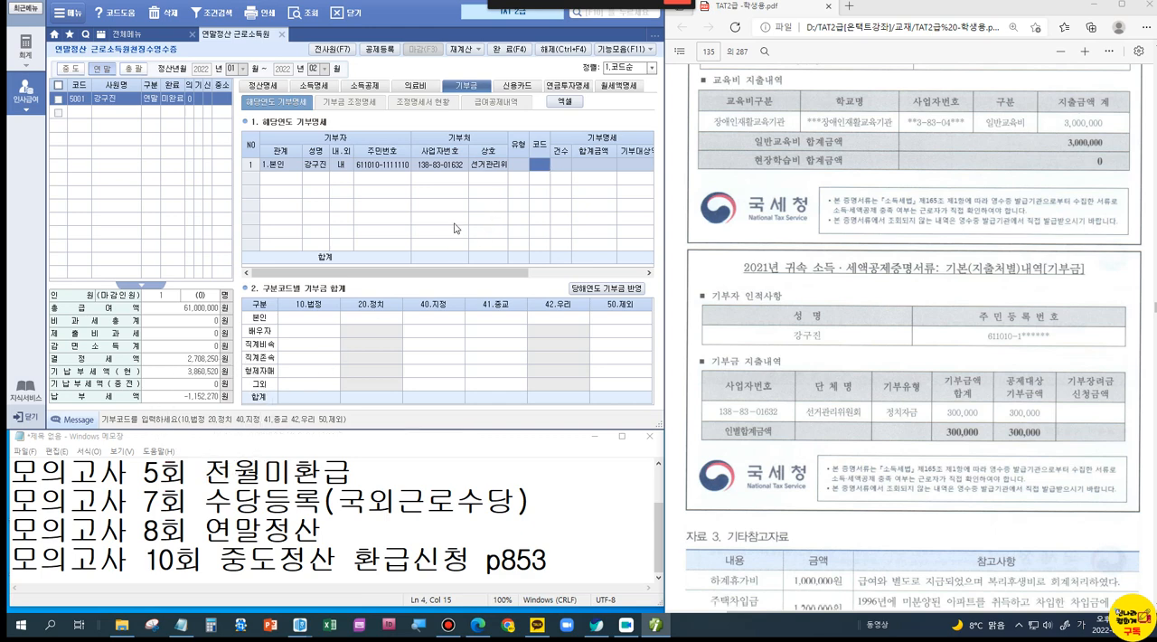
Step: Complete the 본인 기부금 line with 코드 20 (정치), 기부금액 300,000, 구분 국세청 and 내용 금전
type("20")
key("Return")
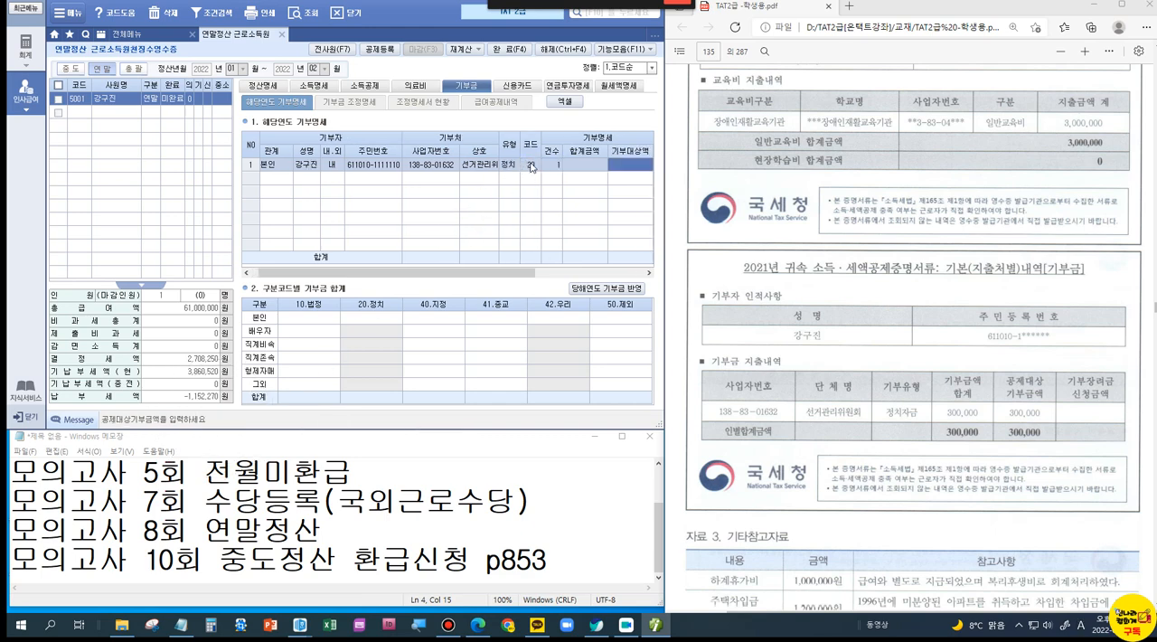
type("300000")
key("Return")
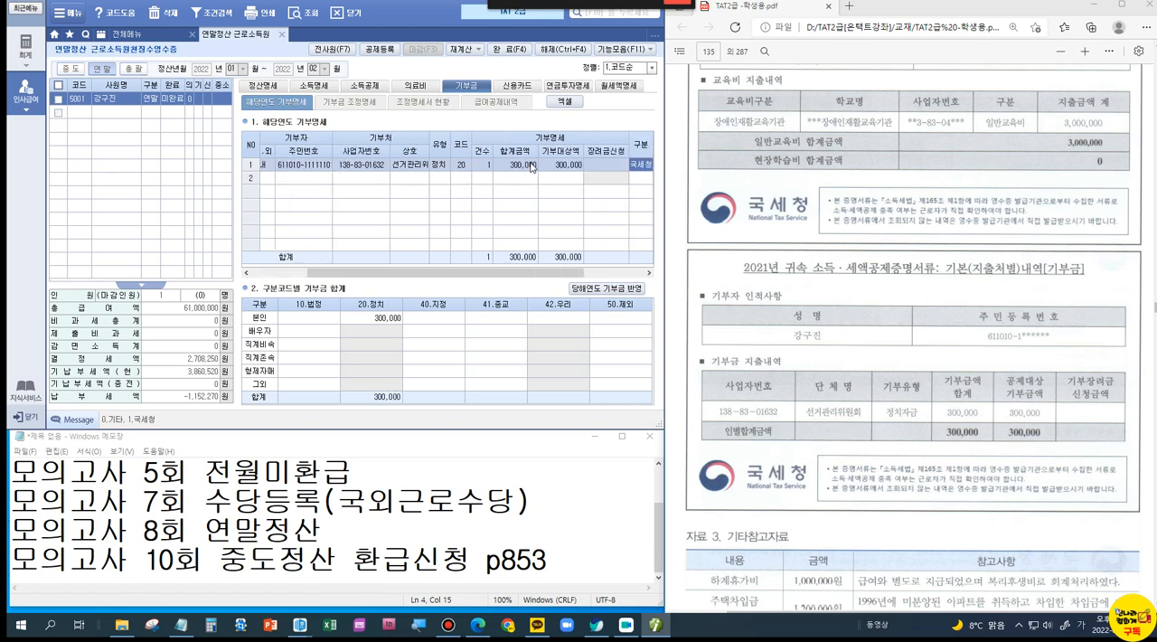
key("Return")
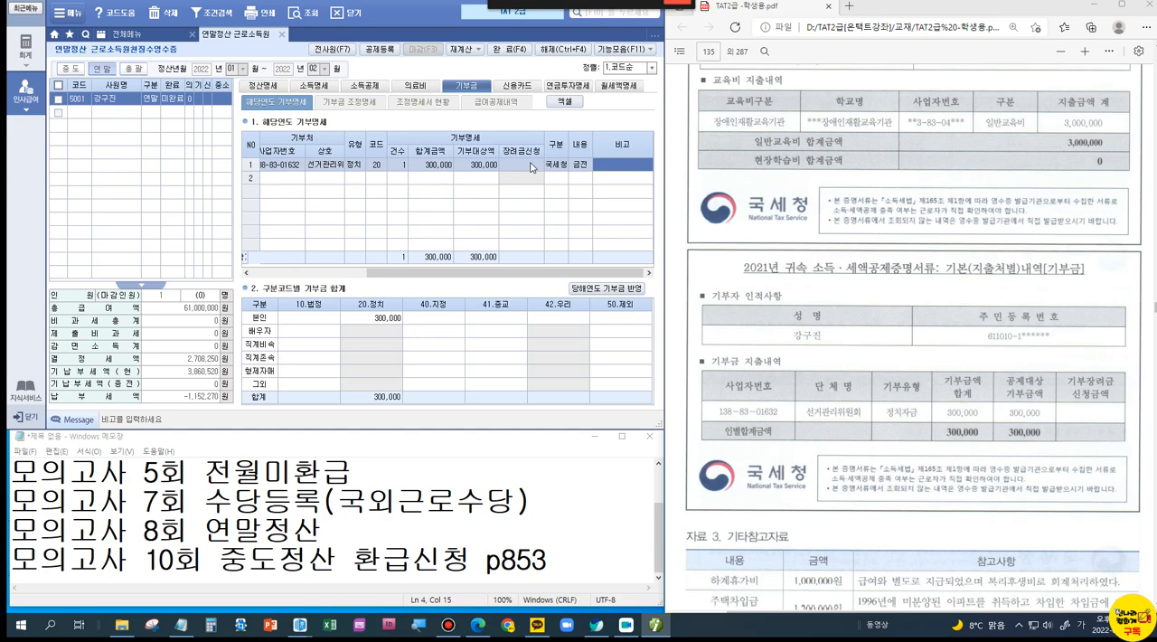
Step: Calculate the 기부금 공제액 from the 기부금 조정명세 and apply the 공제금액 and 정산명세 for the current year
left_click(338, 104)
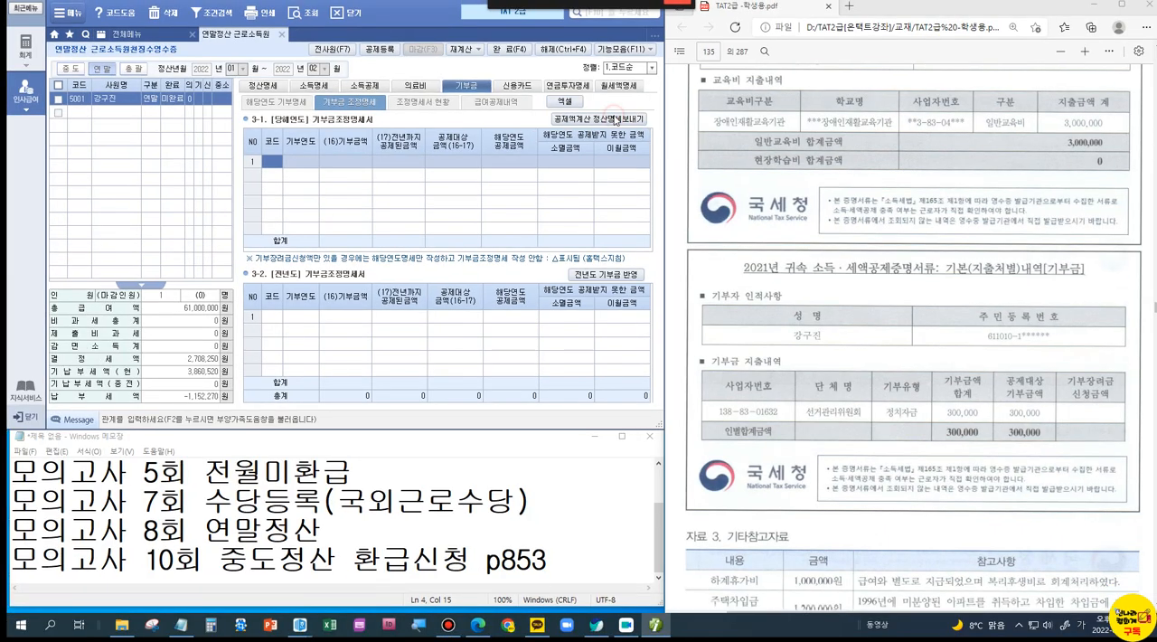
left_click(617, 118)
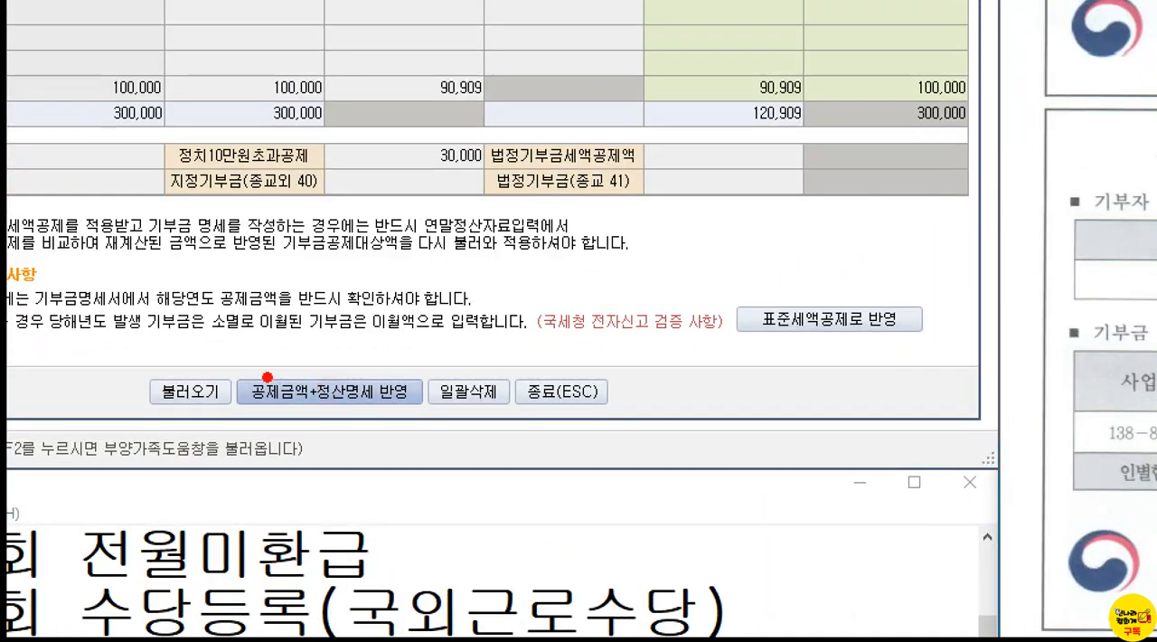
left_click_drag(264, 369, 413, 425)
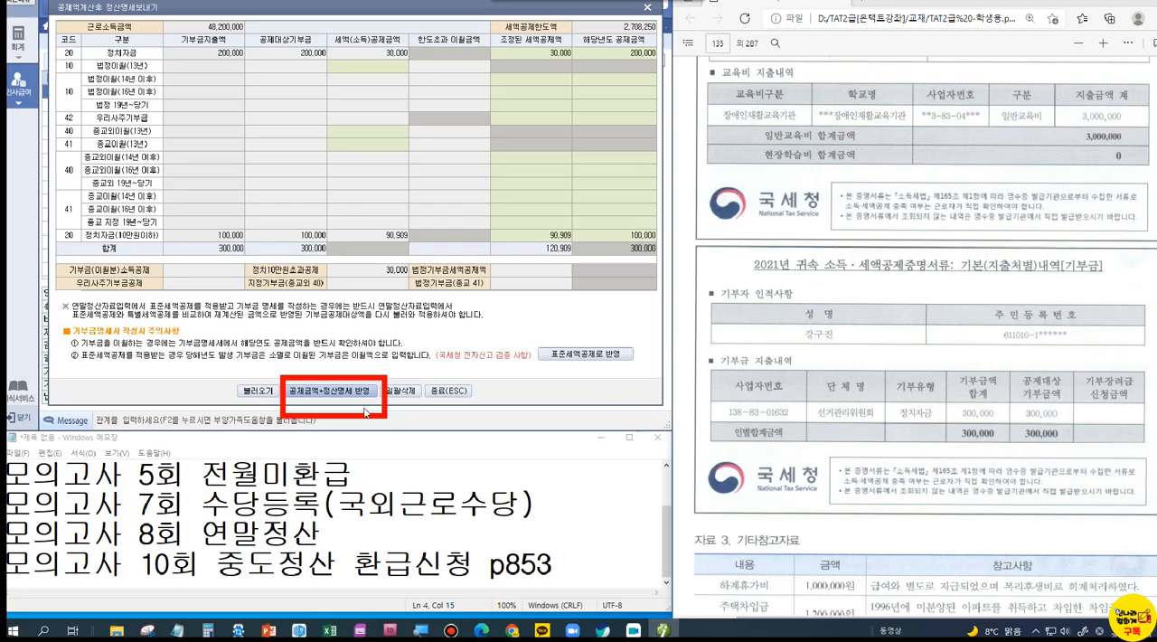
left_click(360, 396)
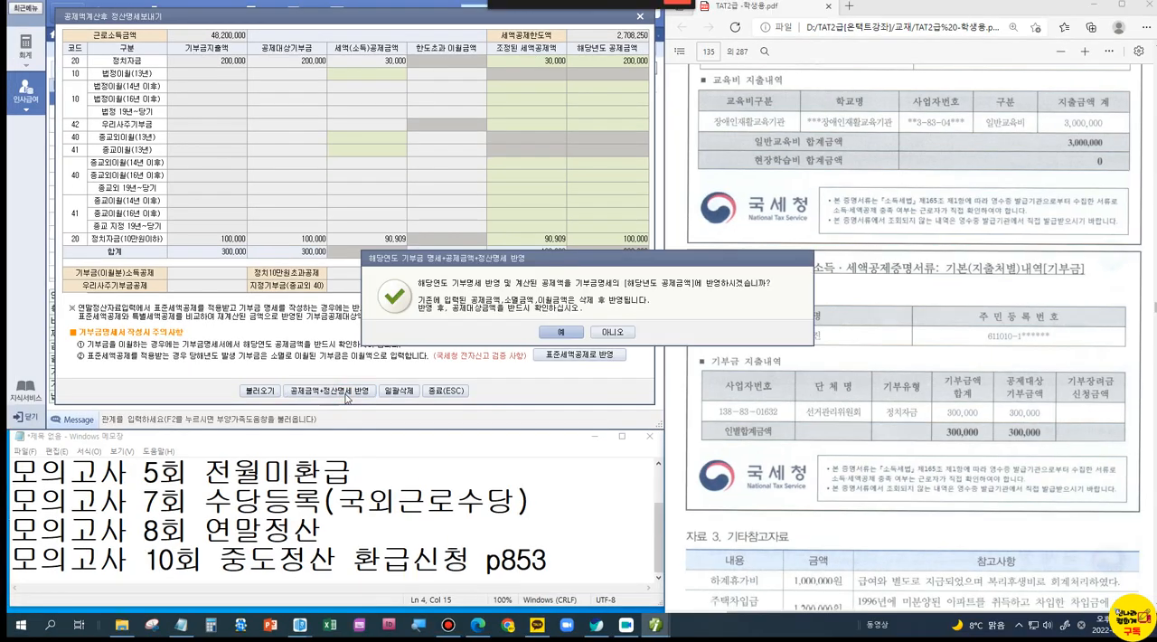
left_click(569, 333)
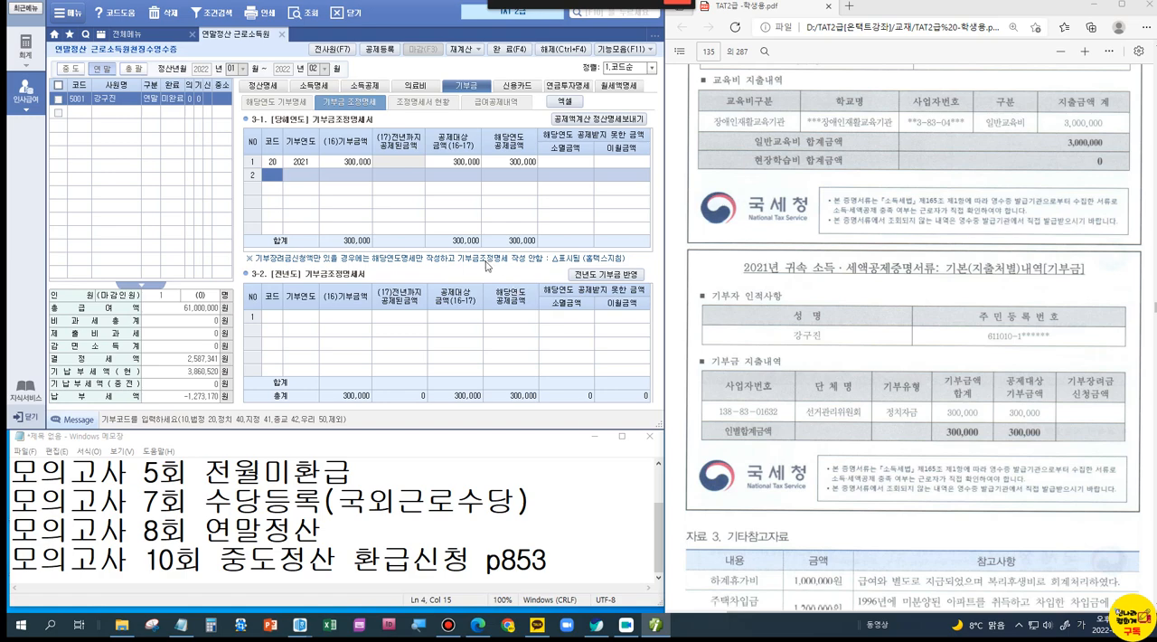
Step: Review the 정산명세 down to 차감징수세액, boxing the 정치 기부금 10만원이하 and 10만원초과 lines in red
left_click(256, 86)
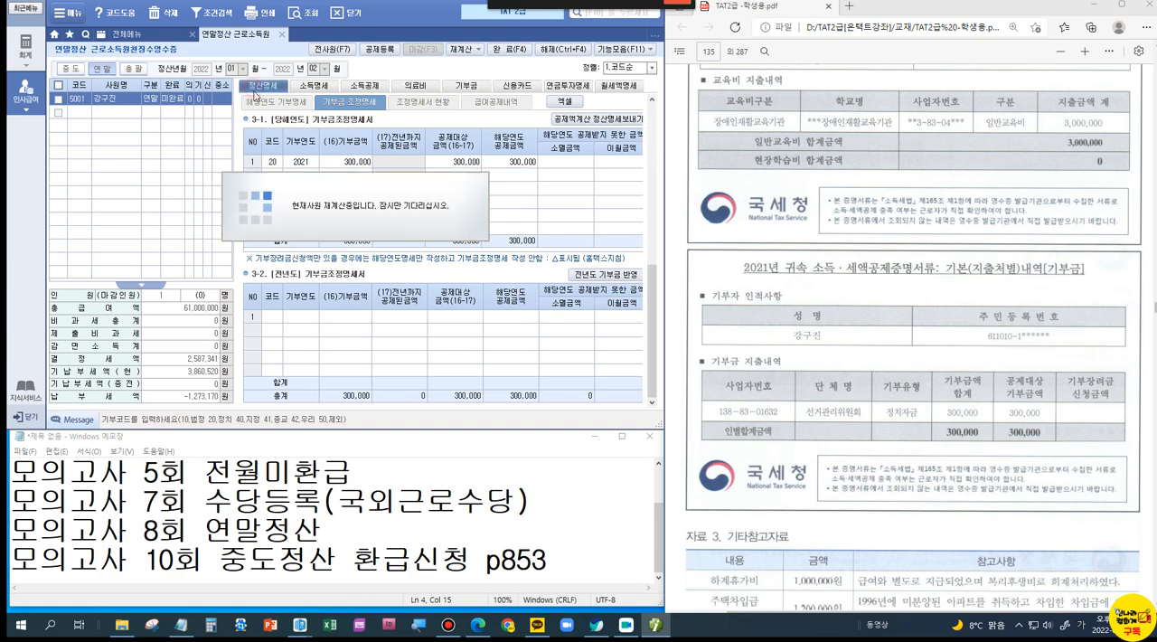
scroll(529, 194, "up", 5)
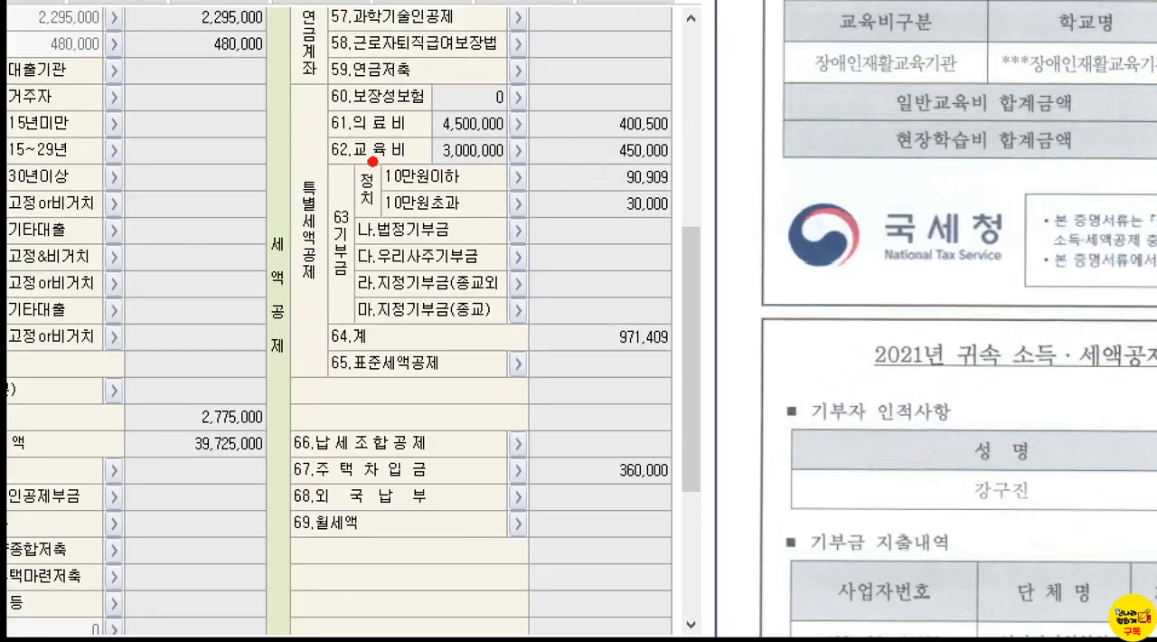
mouse_move(364, 156)
left_mouse_down()
mouse_move(555, 200)
mouse_move(685, 197)
left_mouse_up()
mouse_move(364, 190)
left_mouse_down()
mouse_move(389, 204)
mouse_move(689, 231)
left_mouse_up()
left_click_drag(683, 150, 693, 233)
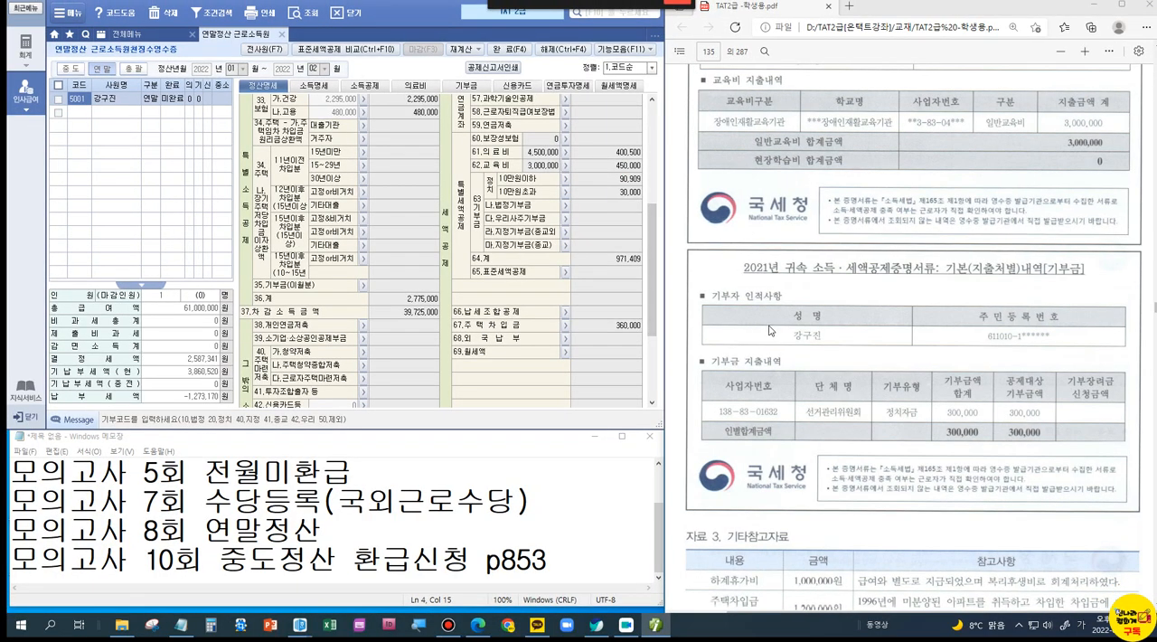
scroll(770, 331, "down", 2)
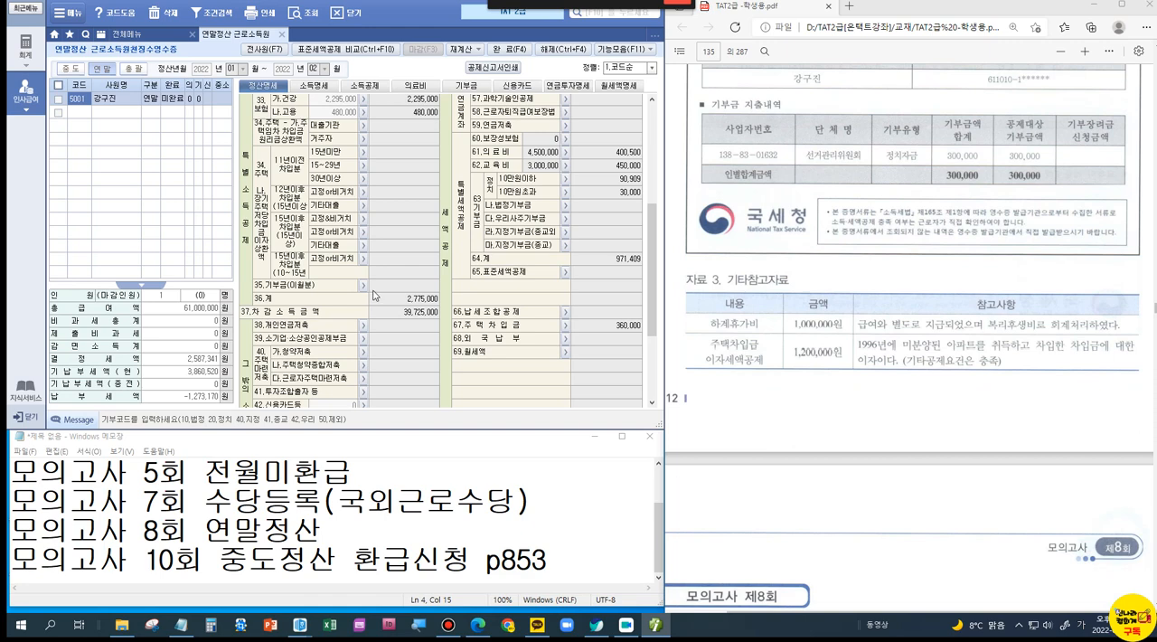
scroll(373, 295, "down", 3)
scroll(872, 488, "down", 5)
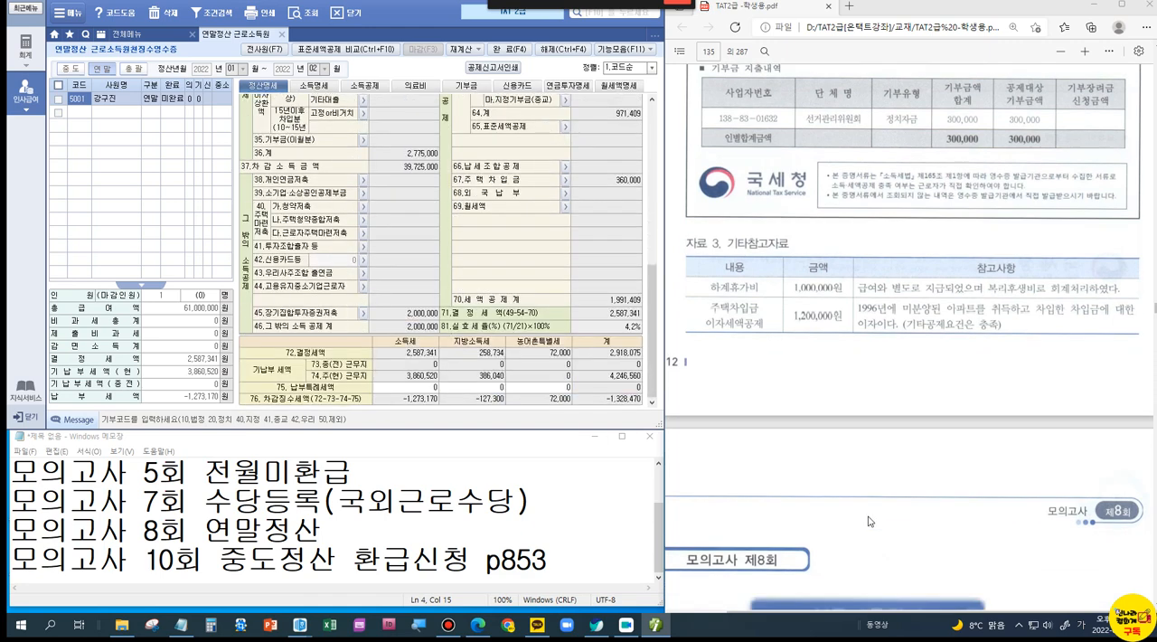
Step: Find the 문제 4 인사급여 사원등록 (7점) problem of 모의고사 제8회 in the PDF and bring its 자료설명 into view
scroll(859, 452, "down", 5)
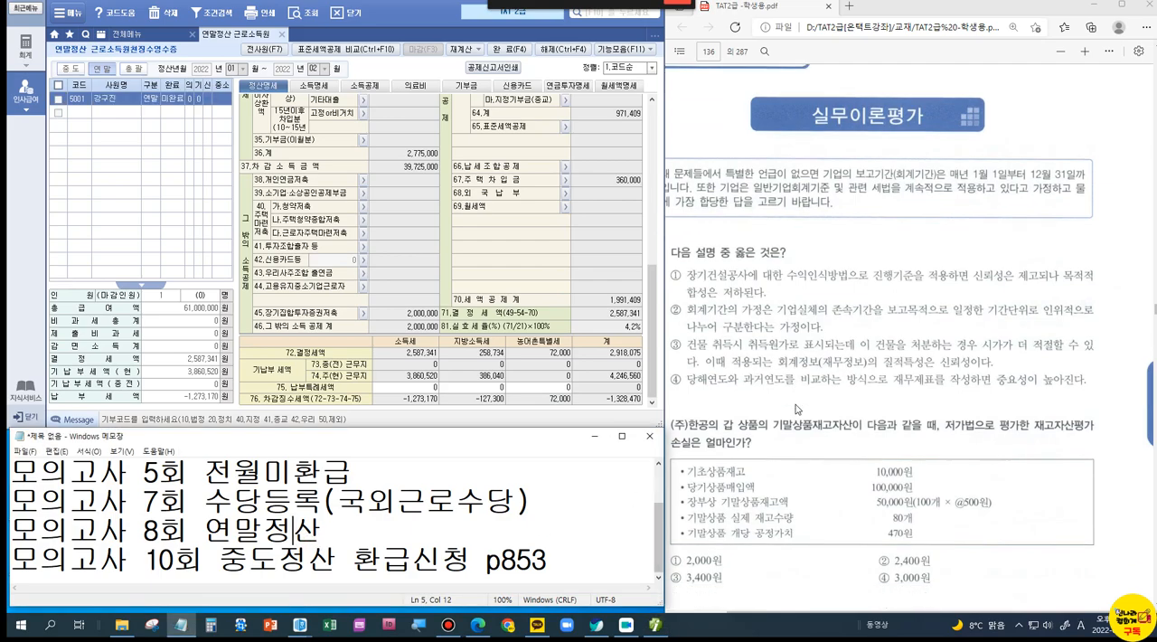
scroll(796, 409, "down", 15)
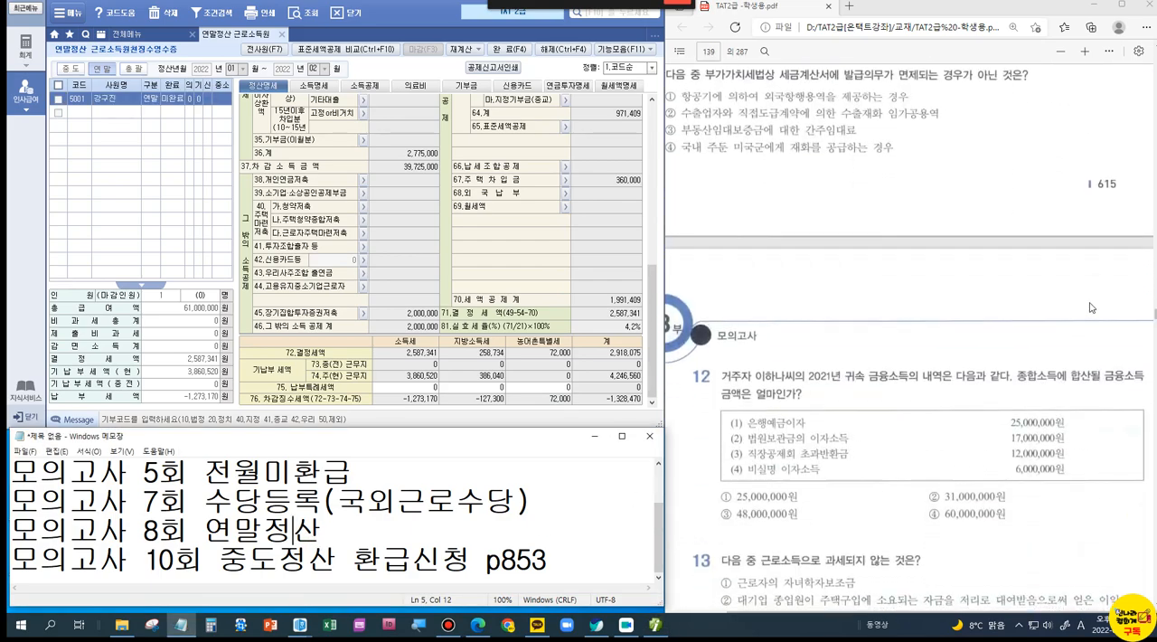
scroll(1091, 314, "down", 15)
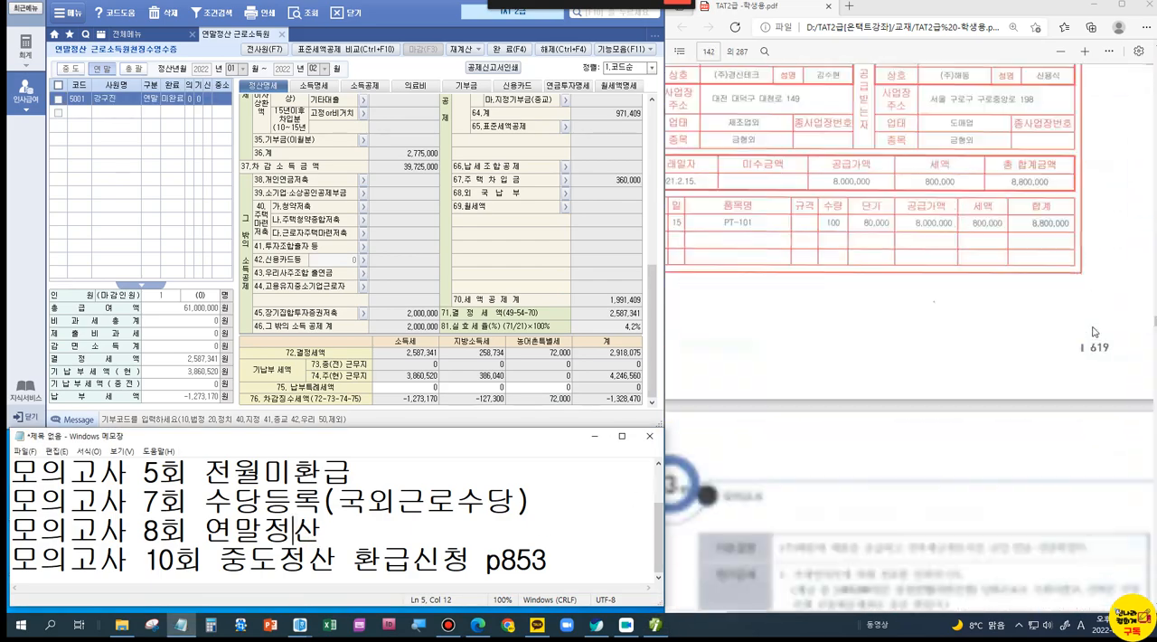
scroll(1094, 332, "down", 10)
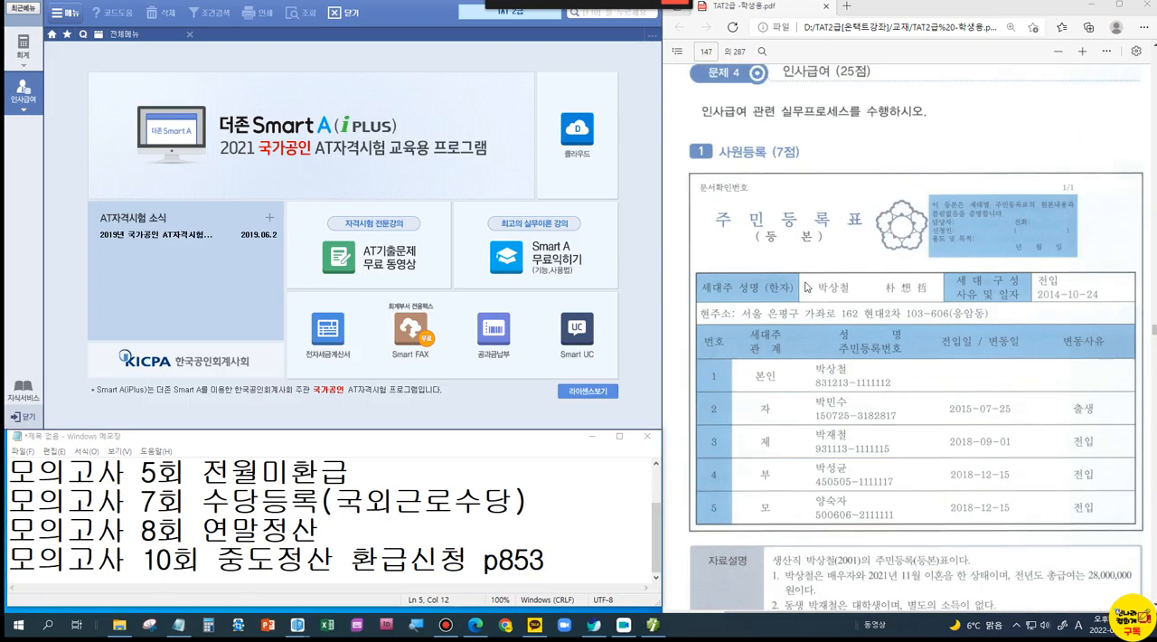
scroll(807, 285, "down", 3)
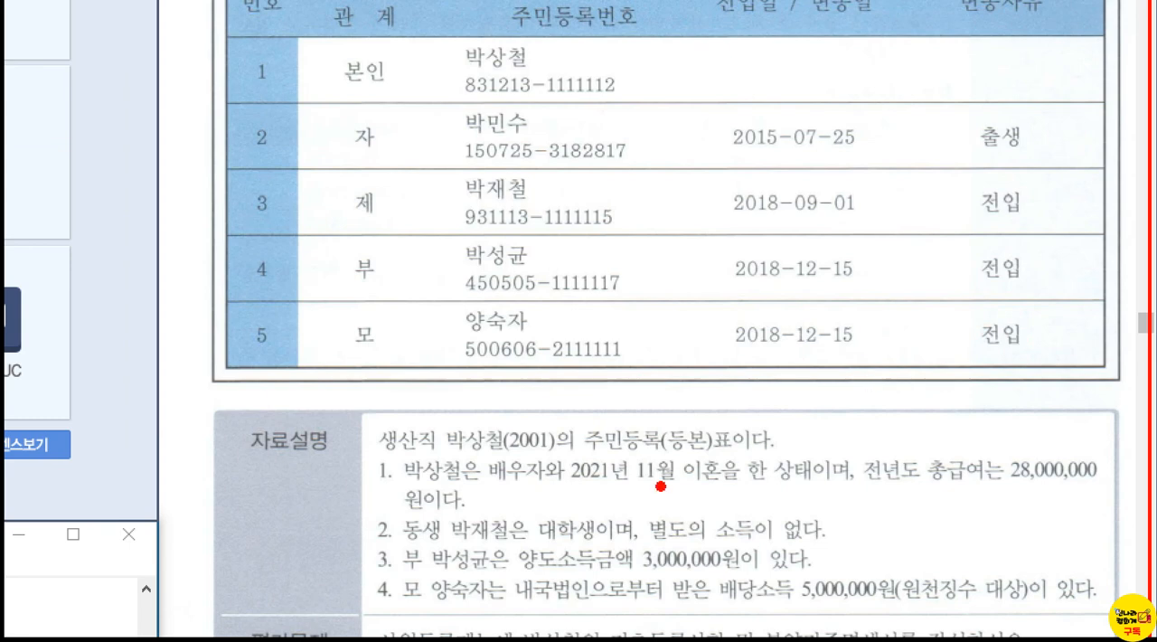
Step: Underline 2021 and 28,000,000 in item 1 of the 자료설명 and draw a cross and a tick above the amount
left_click_drag(568, 489, 608, 490)
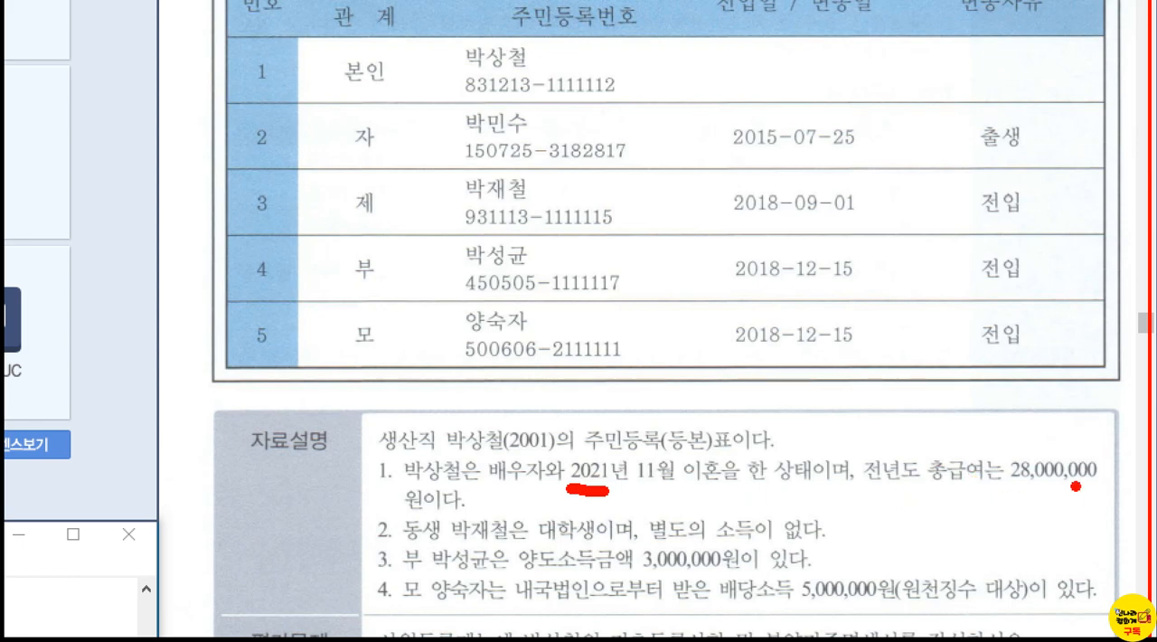
left_click_drag(1006, 490, 1072, 491)
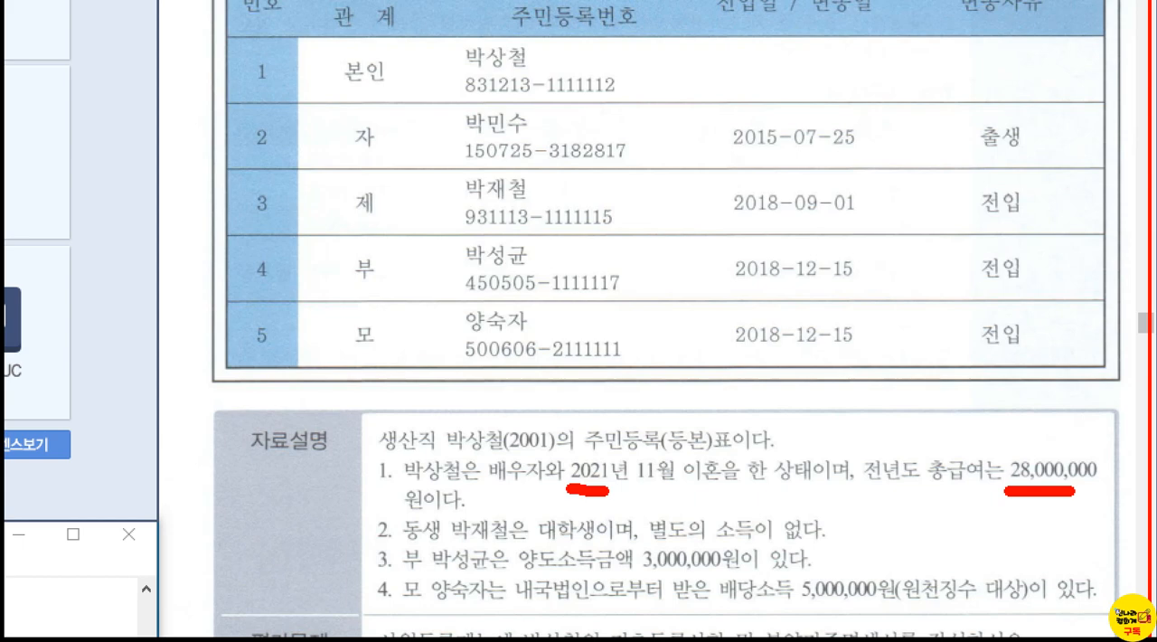
mouse_move(1030, 421)
left_mouse_down()
mouse_move(1017, 442)
mouse_move(1036, 449)
mouse_move(1059, 441)
mouse_move(1080, 412)
left_mouse_up()
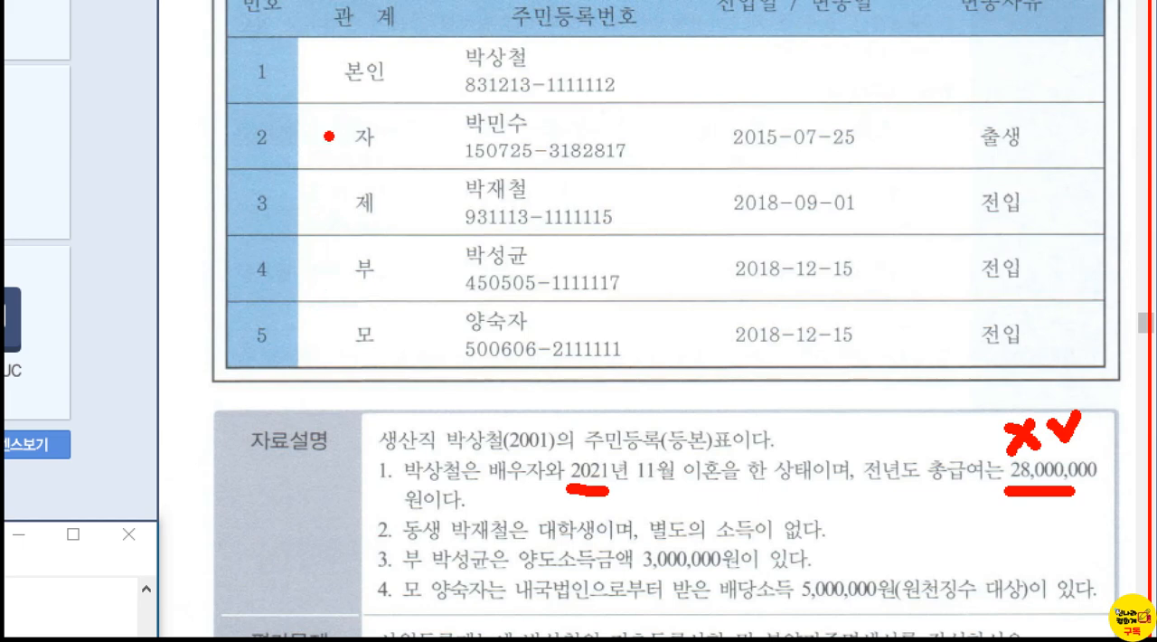
Step: Box the 자 row of the 주민등록표 in red, then mark the 본인 row with circles and the 제 row with a cross
mouse_move(325, 97)
left_mouse_down()
mouse_move(409, 135)
mouse_move(645, 160)
mouse_move(658, 177)
left_mouse_up()
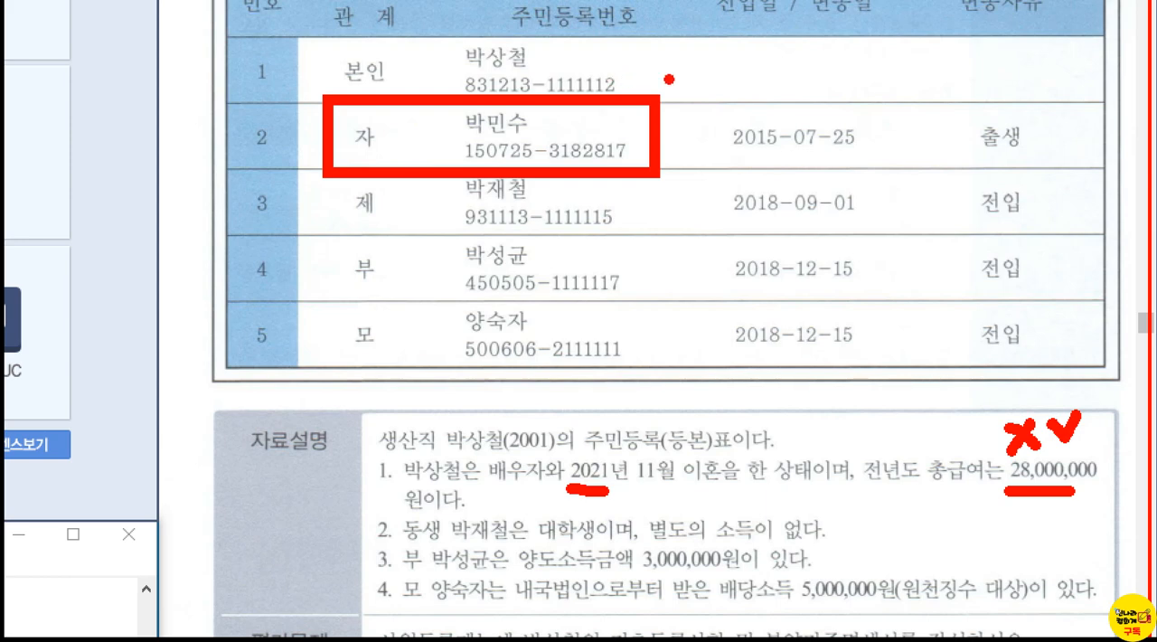
mouse_move(670, 79)
left_mouse_down()
mouse_move(664, 90)
mouse_move(687, 73)
left_mouse_up()
left_click_drag(902, 72, 929, 90)
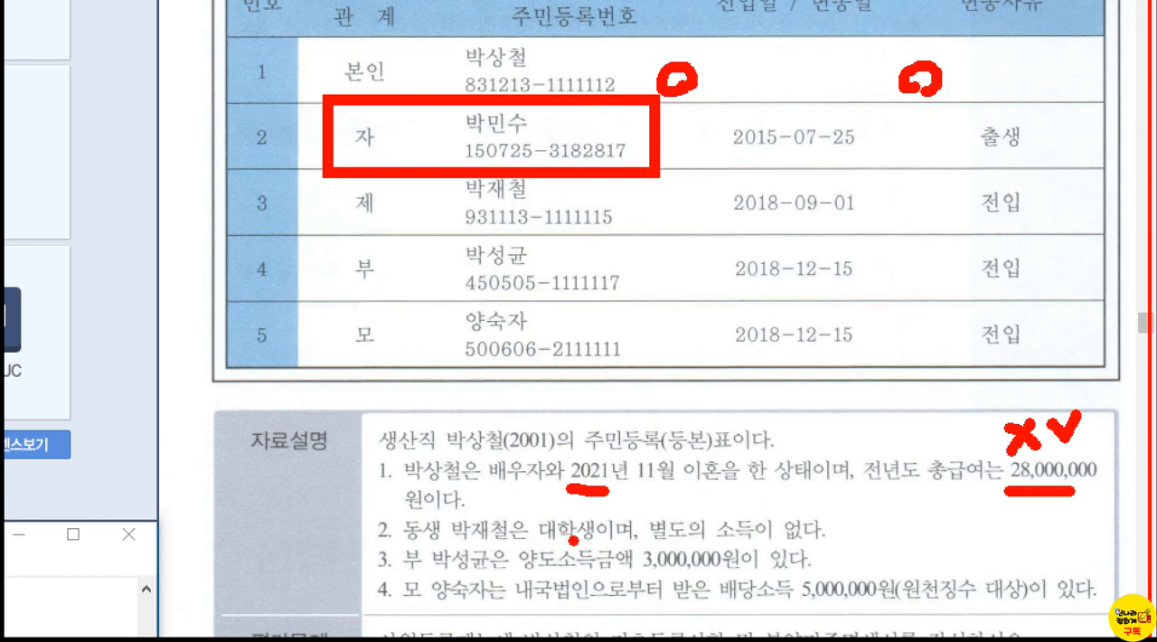
left_click_drag(710, 185, 683, 229)
left_click_drag(672, 188, 714, 233)
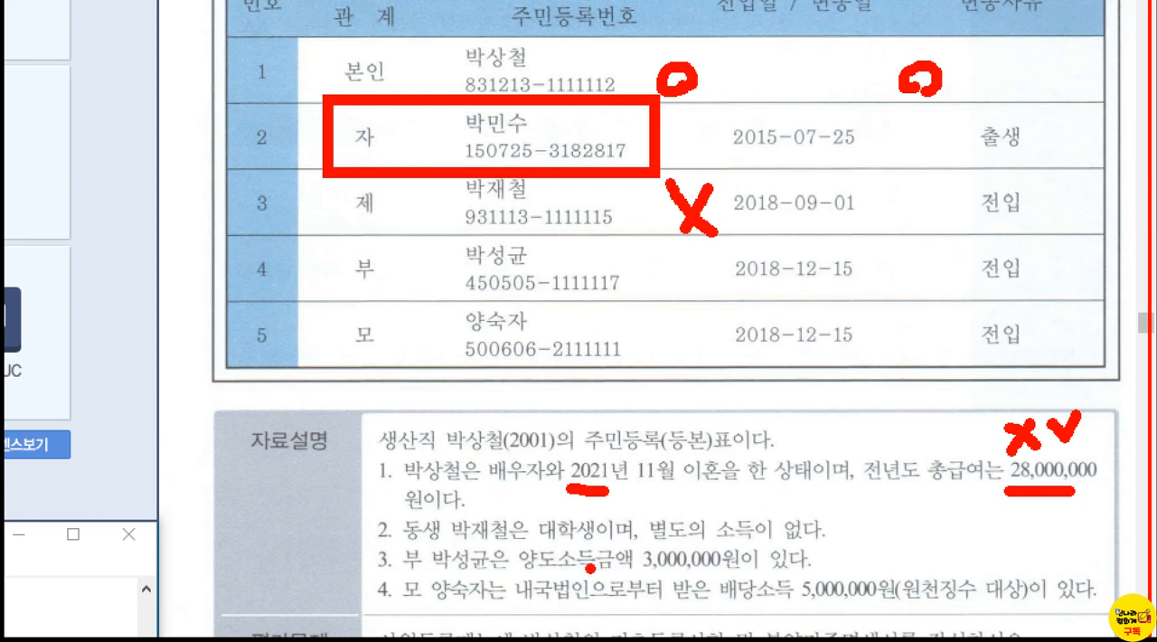
Step: Underline 금액 in item 3 of the 자료설명 and mark the 부 row with a cross
left_click_drag(599, 578, 632, 572)
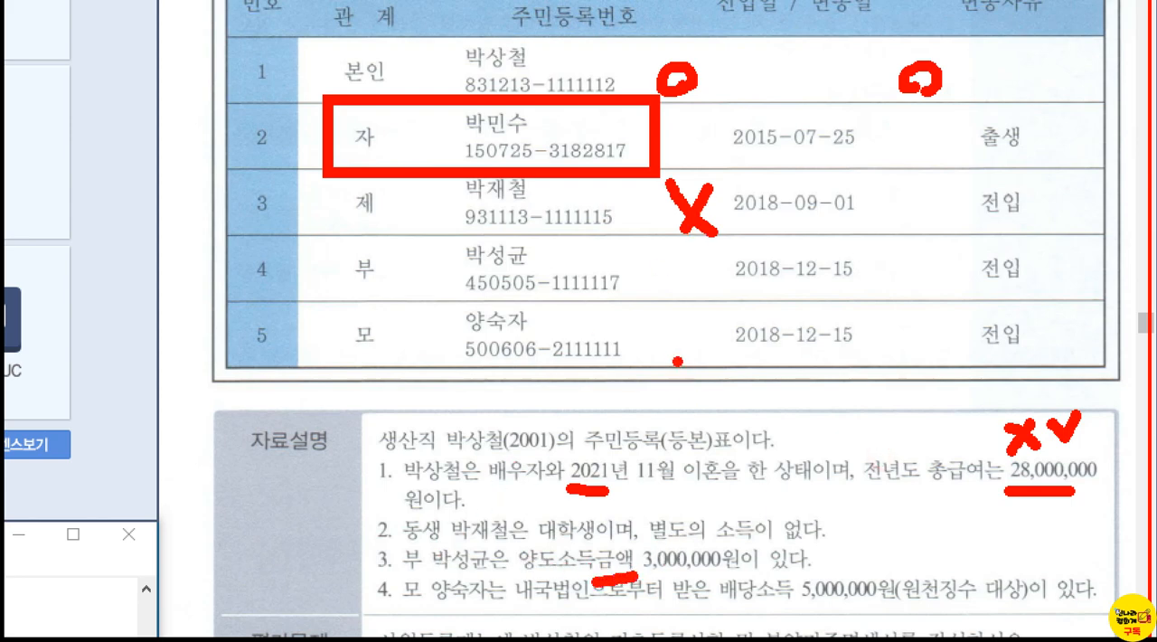
mouse_move(708, 246)
left_mouse_down()
mouse_move(681, 294)
mouse_move(685, 266)
mouse_move(717, 298)
left_mouse_up()
left_click(708, 307)
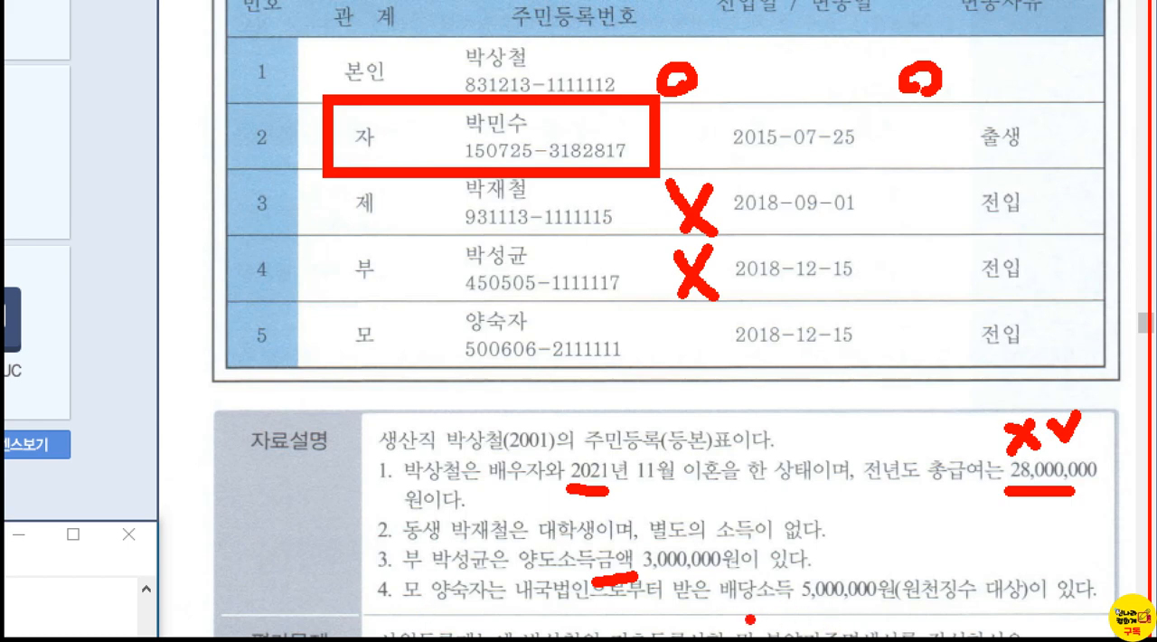
Step: Underline 배당소득 in item 4, draw a tick above its amount, circle beside the 모 row, and clear the marks
left_click_drag(723, 604, 799, 611)
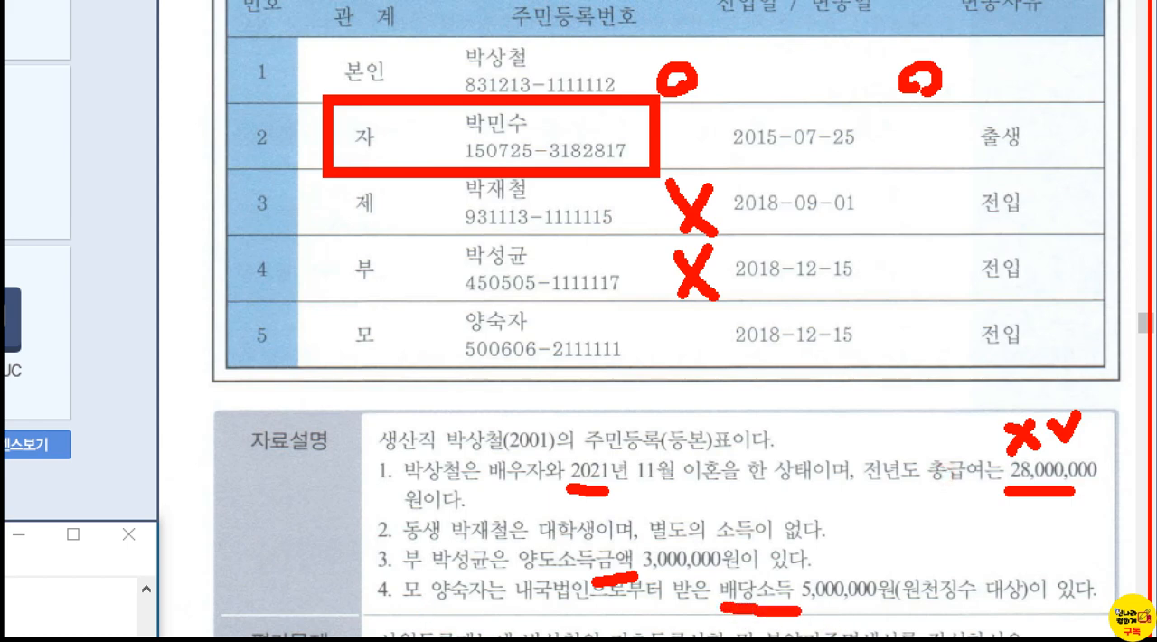
mouse_move(827, 542)
left_mouse_down()
mouse_move(837, 565)
mouse_move(875, 520)
left_mouse_up()
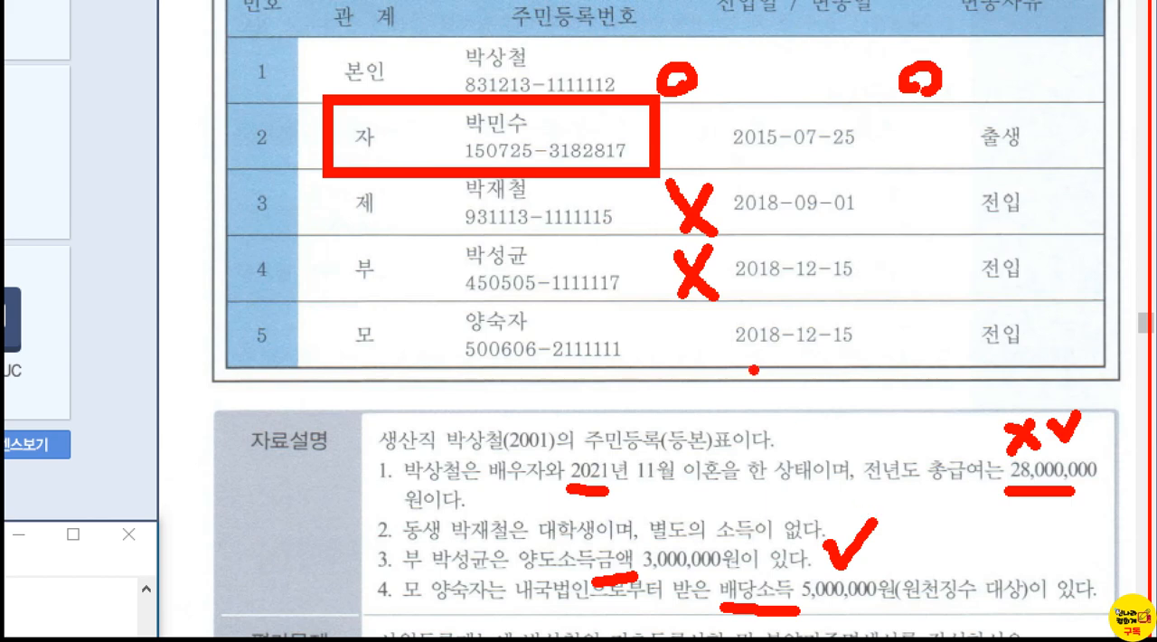
mouse_move(723, 377)
left_mouse_down()
mouse_move(676, 344)
mouse_move(698, 351)
left_mouse_up()
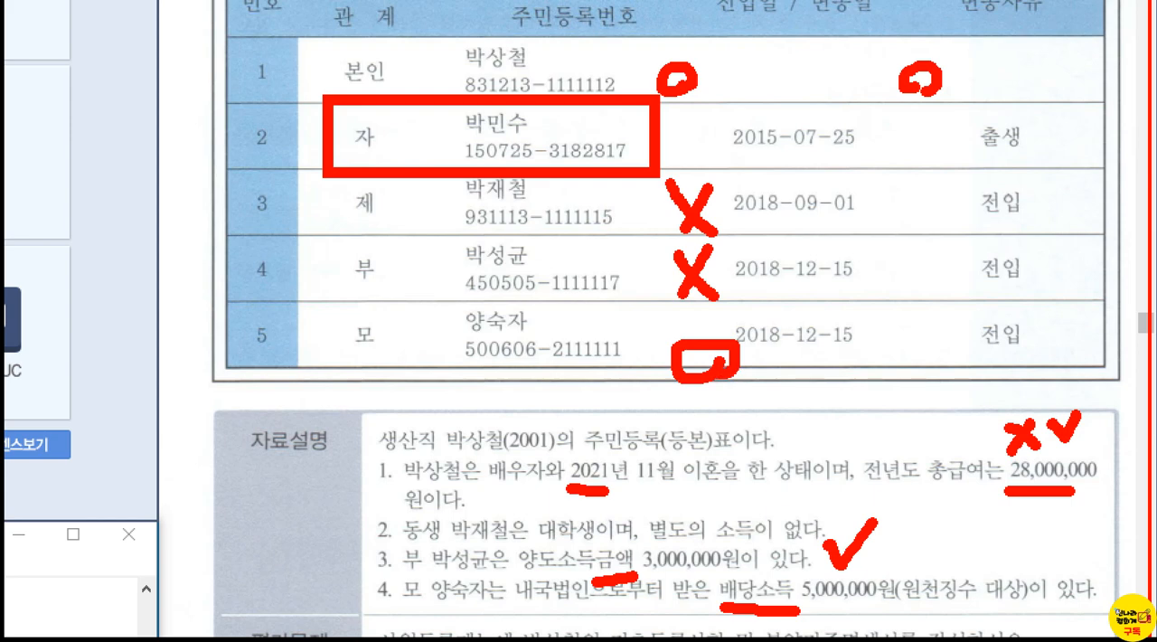
left_click(825, 593)
key("Escape")
Step: Go to the 급여자료입력 (8점) problem, underline the 연말정산 환급세액 amounts in item 4 of the 자료설명 and clear the mark
scroll(932, 335, "down", 12)
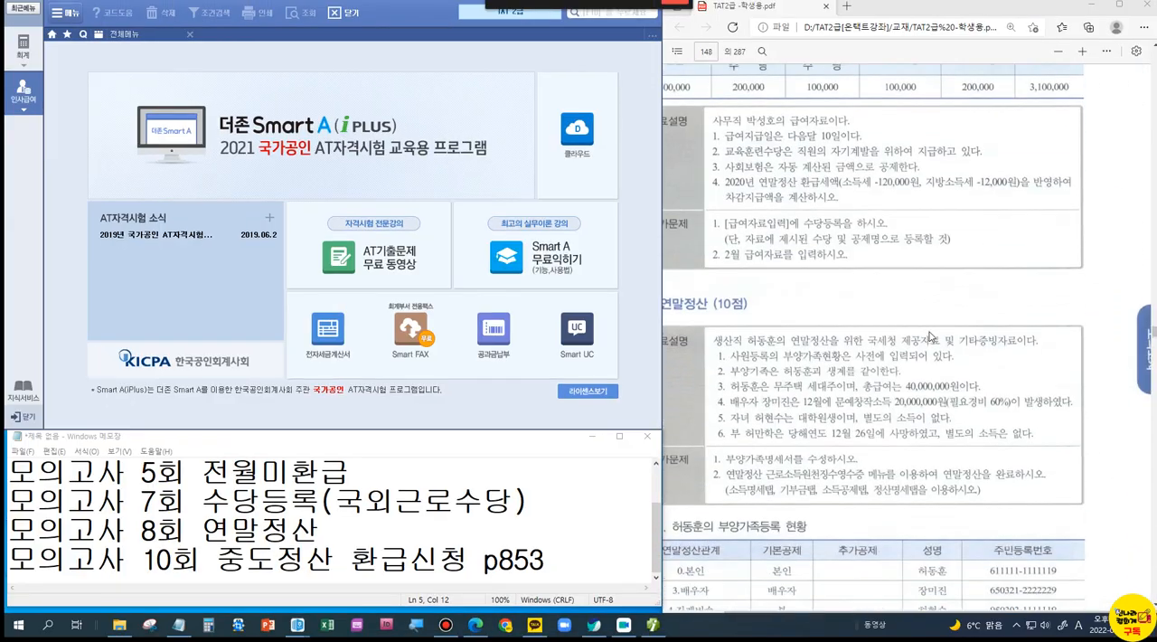
scroll(932, 334, "up", 3)
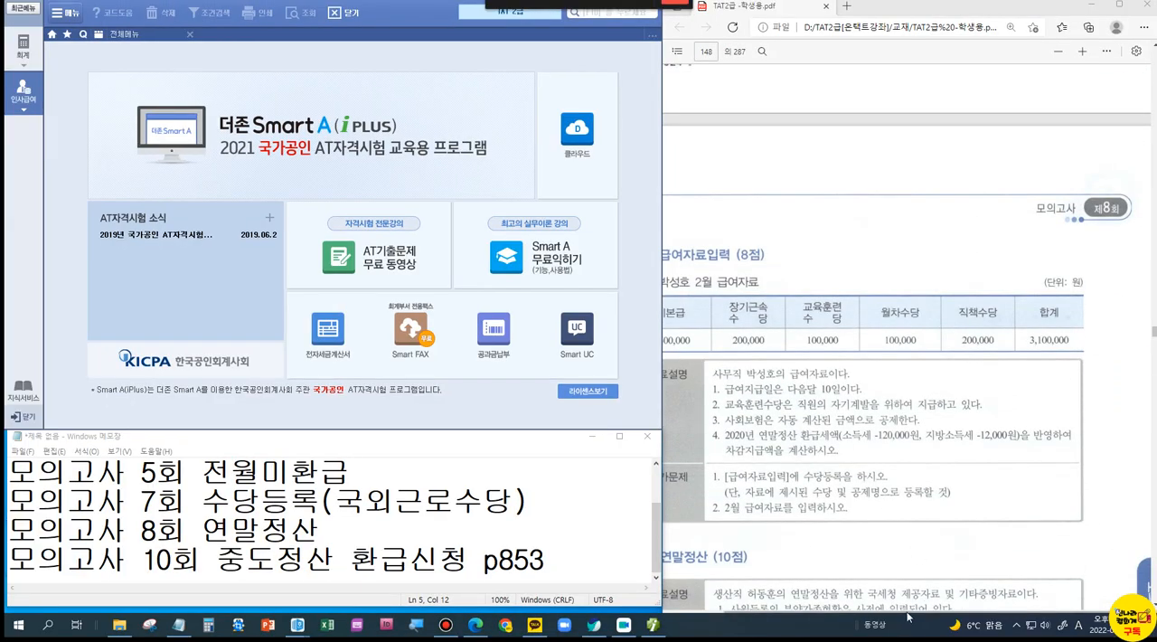
scroll(840, 593, "left", 2)
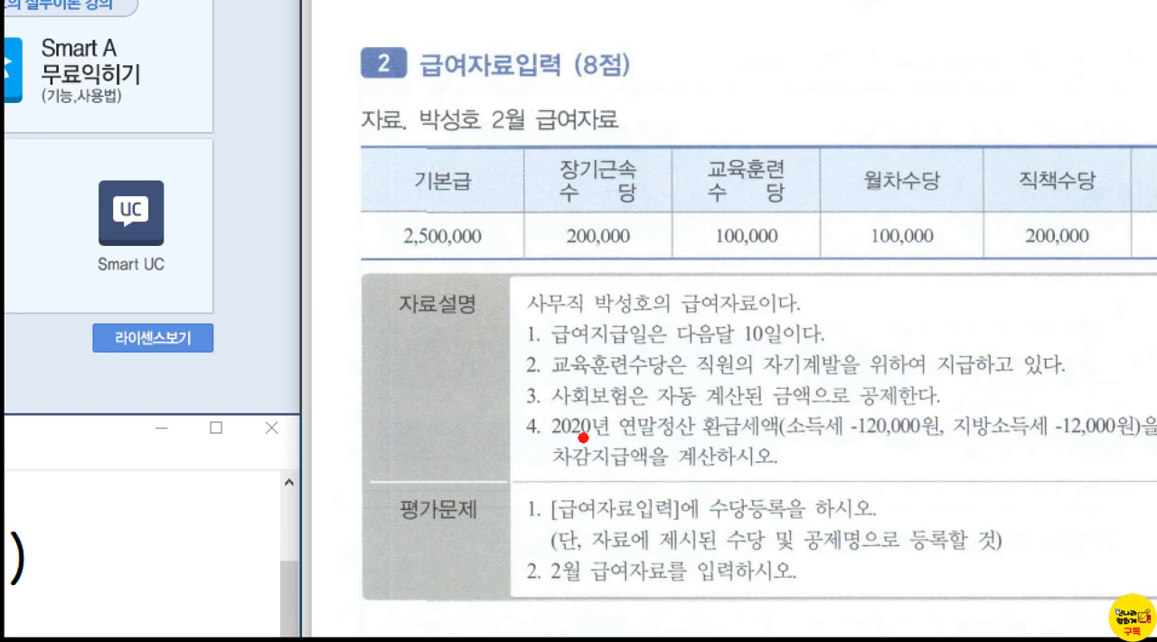
mouse_move(777, 440)
left_mouse_down()
mouse_move(857, 455)
mouse_move(1004, 456)
left_mouse_up()
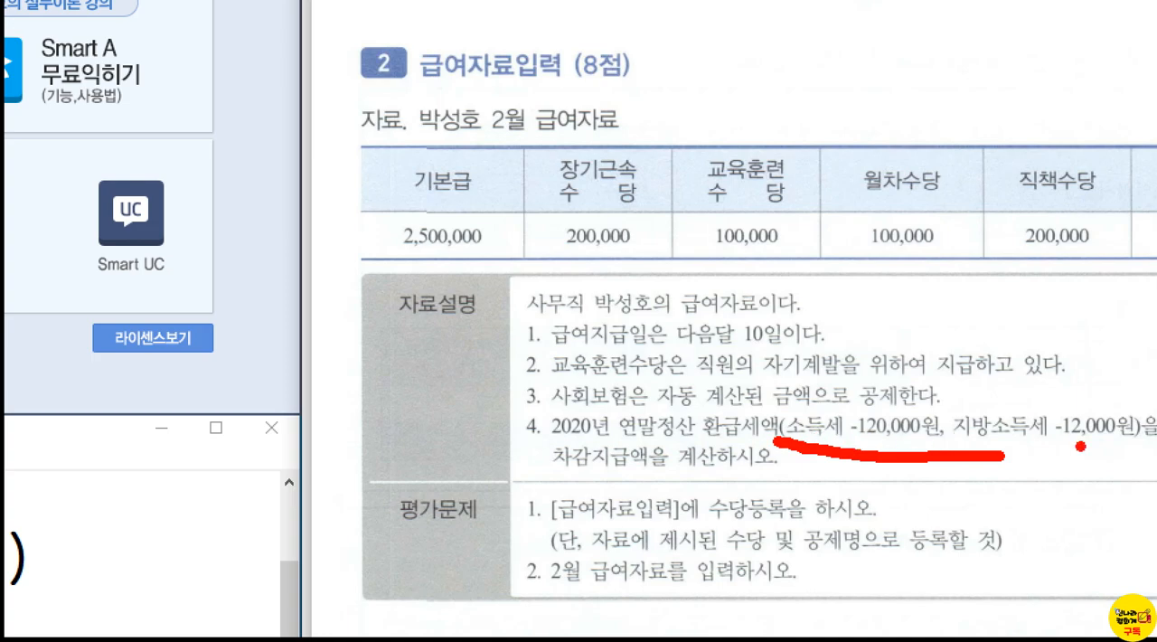
key("Escape")
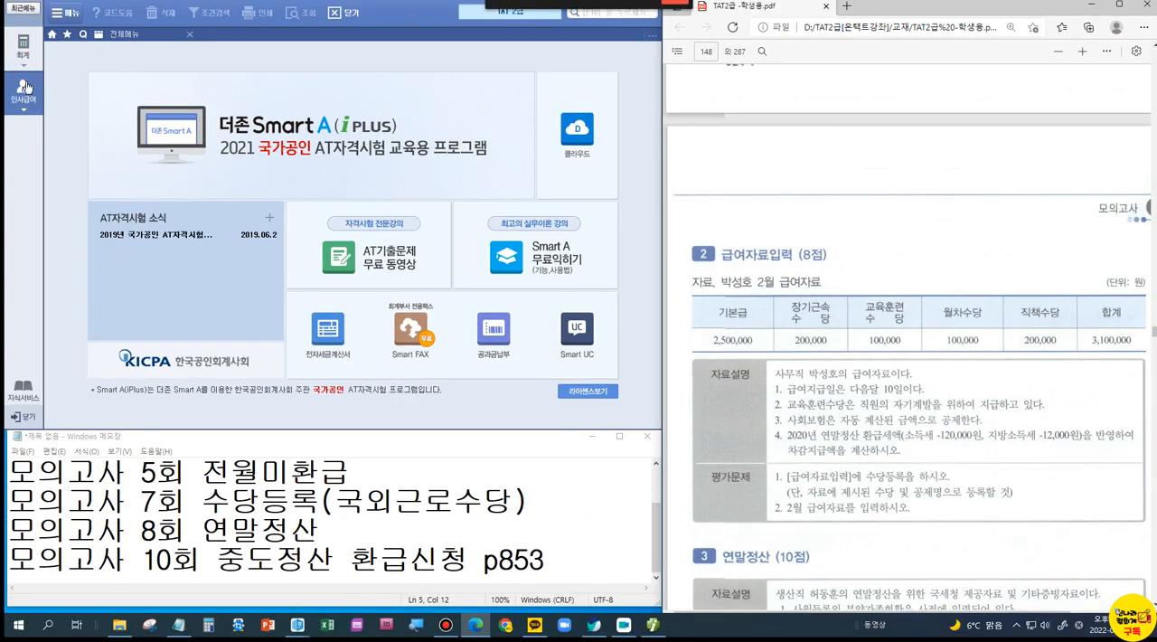
Step: Open 급여자료입력 from the 근로소득관리 group of 인사급여 and bring up its 수당 및 공제등록 dialog
left_click(27, 87)
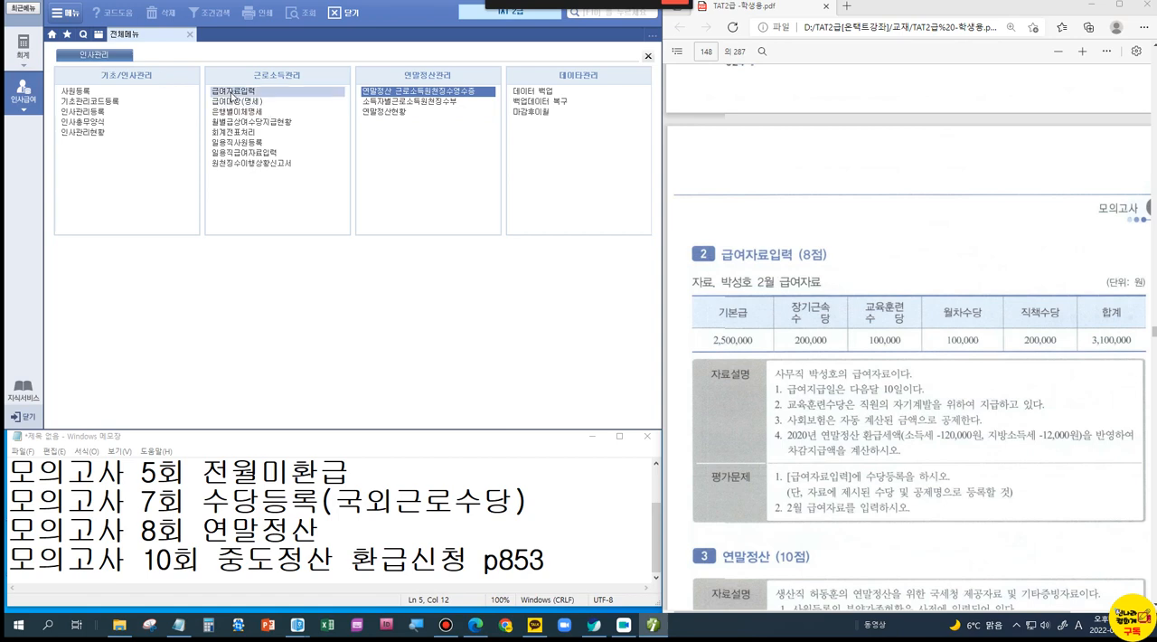
left_click(232, 92)
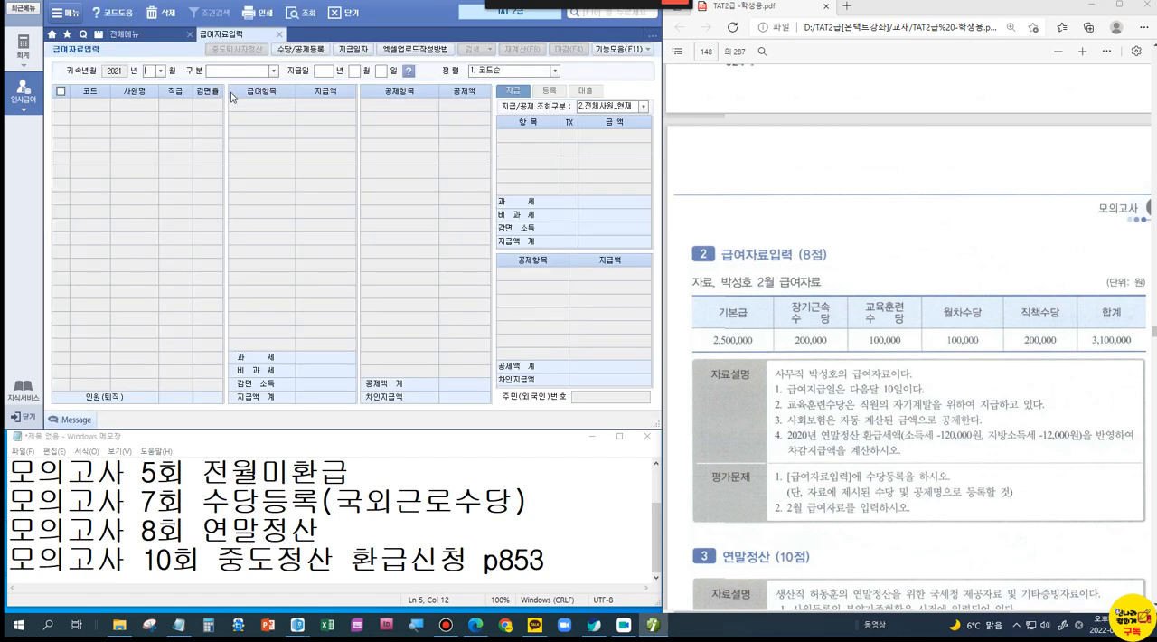
left_click(294, 52)
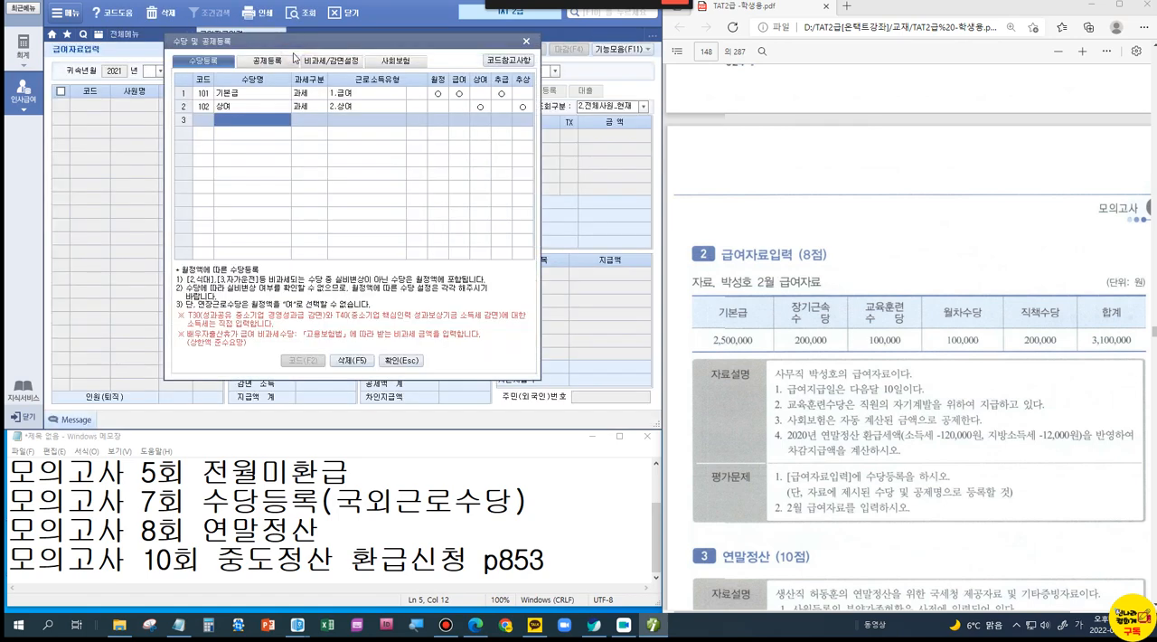
Step: Register 장기근속수당 as a 과세 allowance with the 근로소득유형 1.급여
left_click(248, 122)
type("장기근속수당")
key("Return")
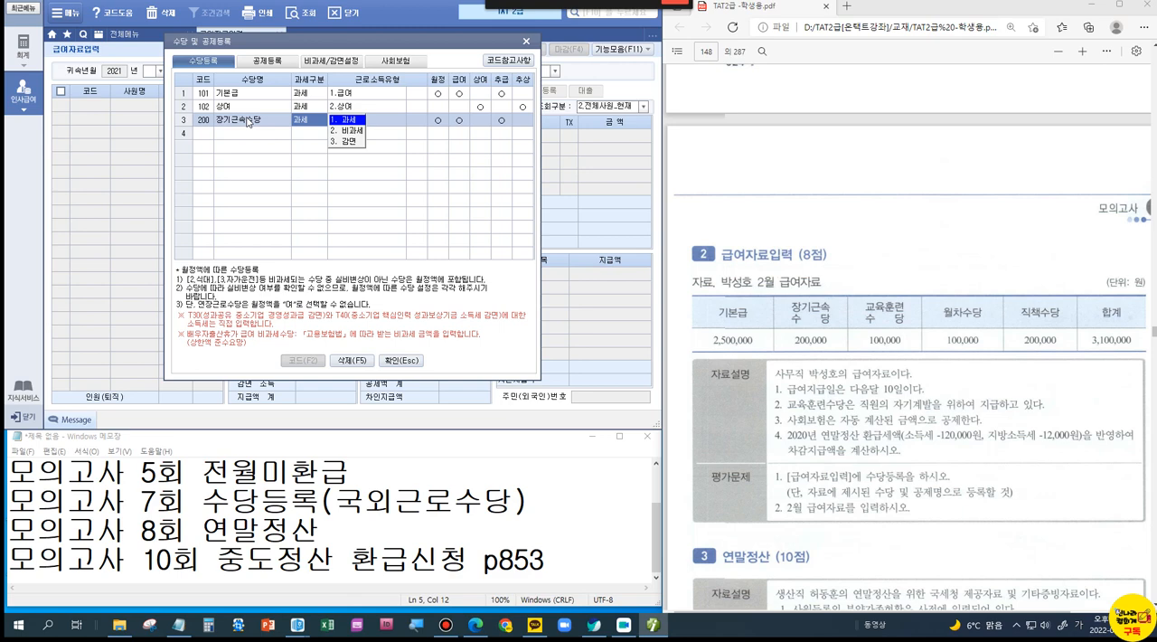
key("Return")
key("Return")
key("Return")
key("Return")
key("Return")
key("Return")
key("Return")
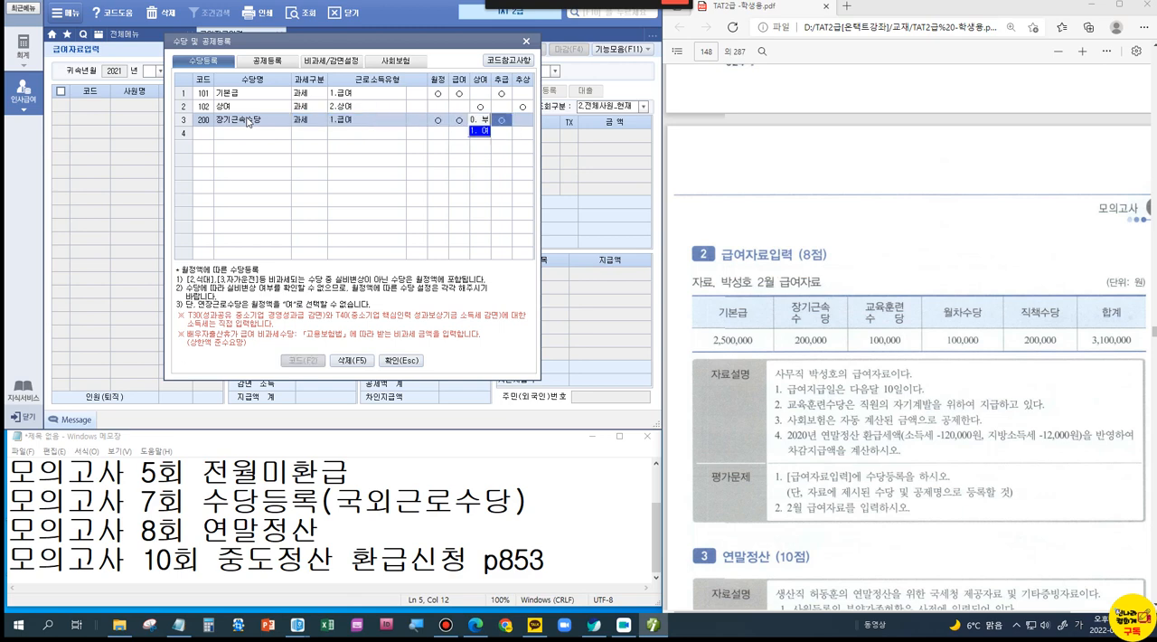
Step: Check the 비과세/감면 item list, then register 교육훈련수당 as a 과세 allowance with the 근로소득유형 1.급여
left_click(316, 62)
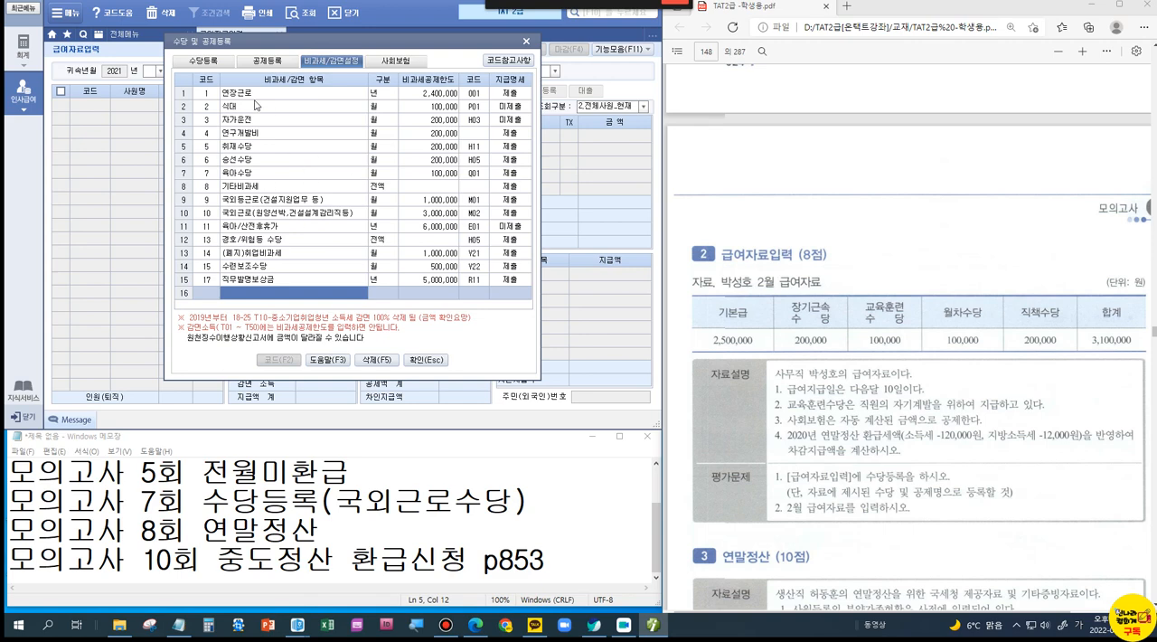
left_click(211, 64)
left_click(243, 137)
type("교육")
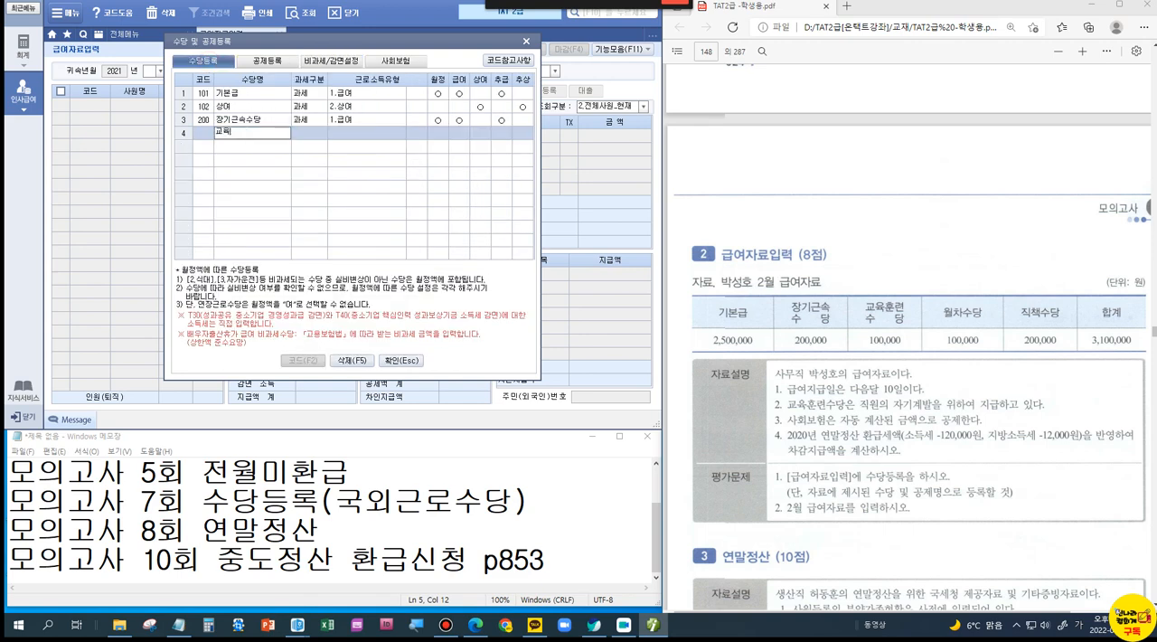
type("훈련수당")
key("Return")
key("Return")
key("Return")
key("Return")
key("Return")
key("Return")
key("Return")
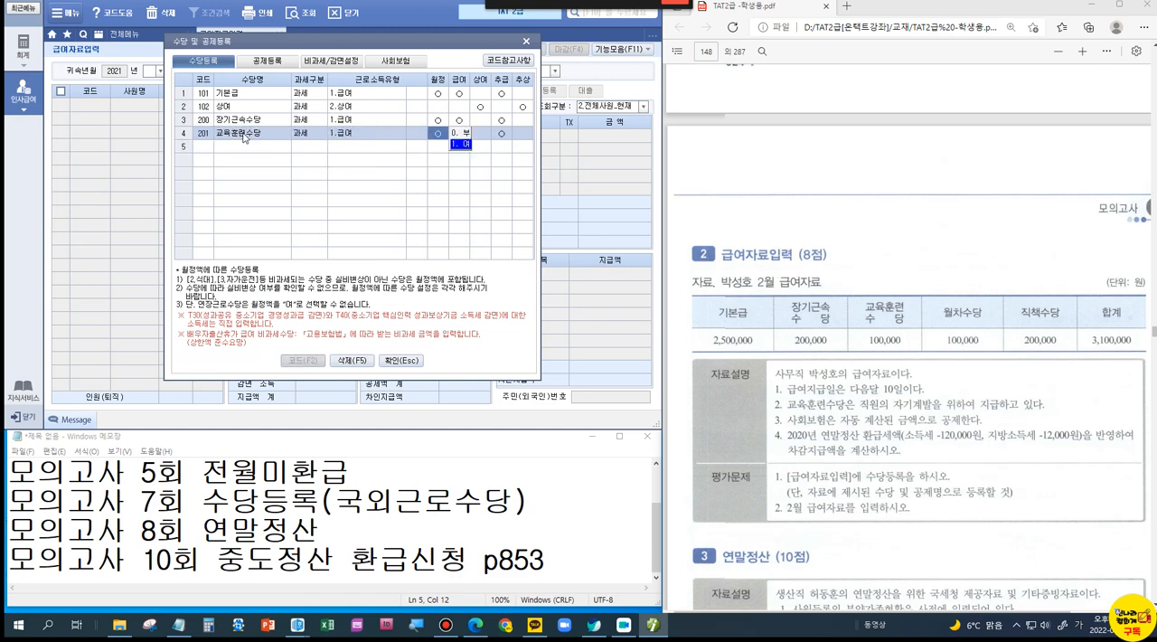
Step: Register 월차수당 as a 과세 allowance with the 근로소득유형 1.급여, included in 추급
key("Return")
type("월차수당")
key("Return")
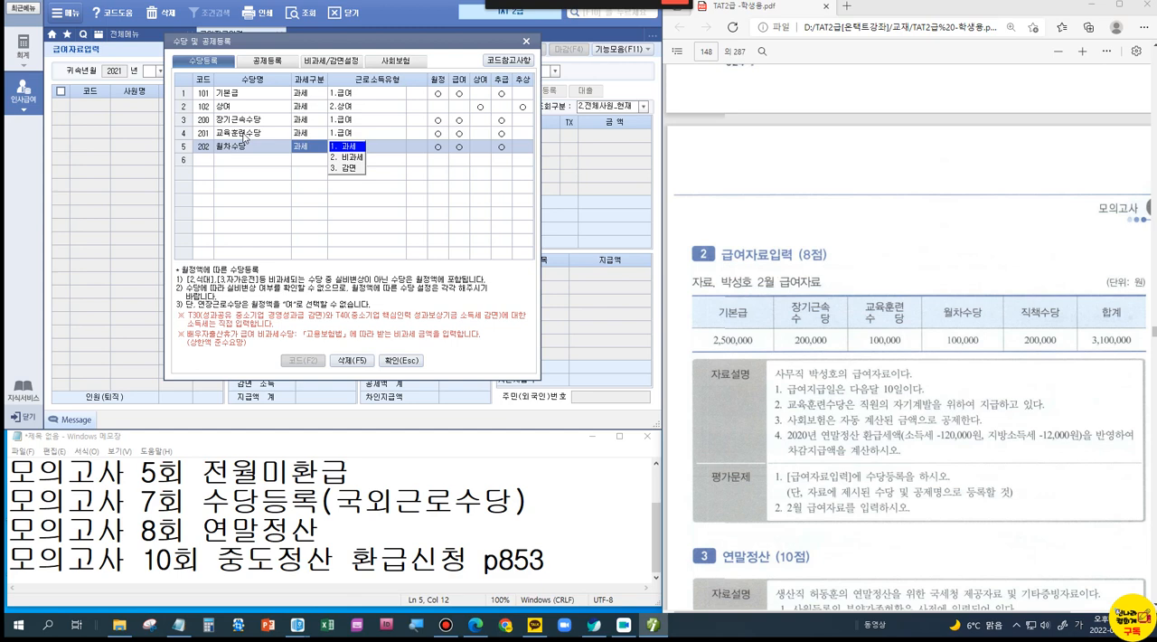
key("Return")
key("Return")
key("Return")
key("Return")
key("Return")
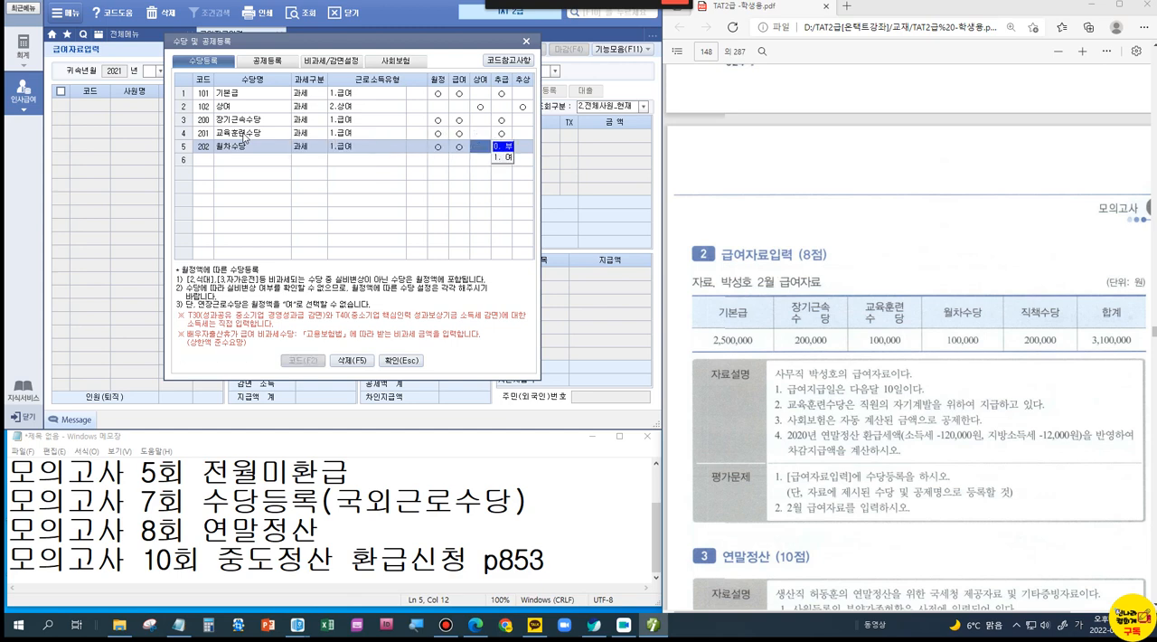
key("1")
key("Return")
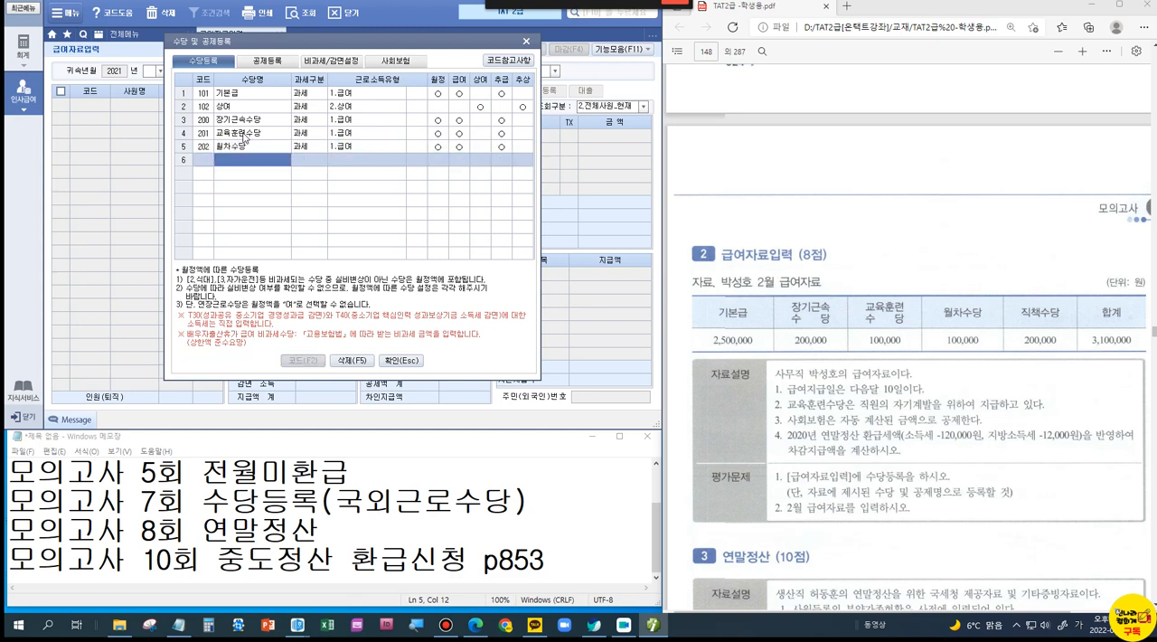
Step: Register 직책수당 as a 과세 allowance of type 1.급여 and confirm the 수당등록
type("직")
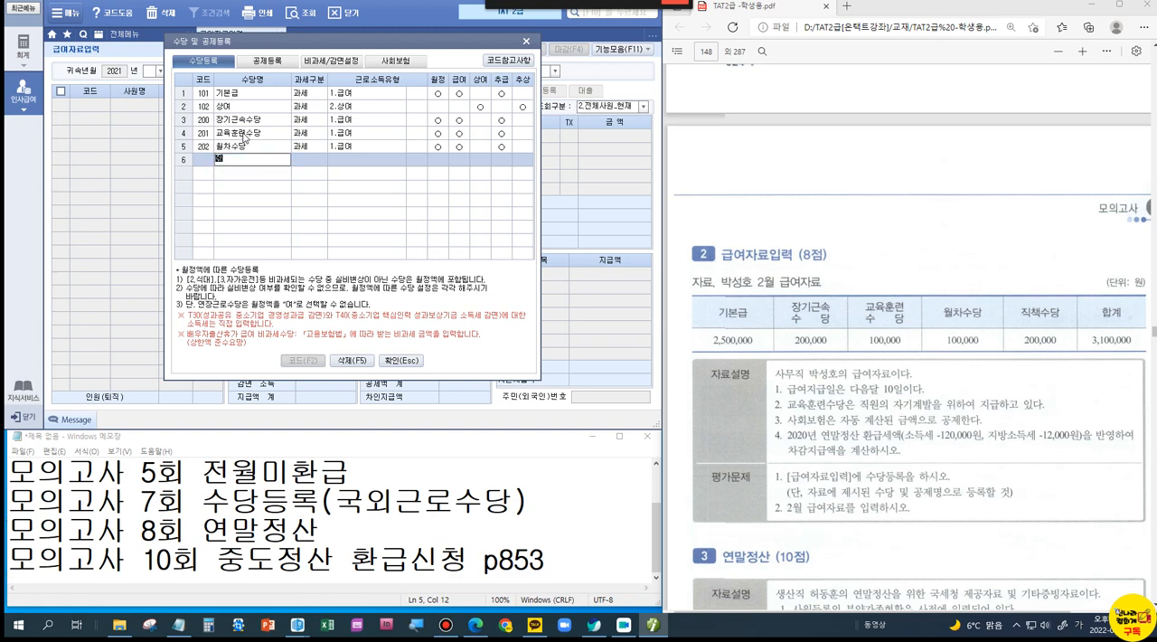
type("책수당")
key("Return")
key("Return")
key("Return")
key("Return")
key("Return")
key("Return")
key("Return")
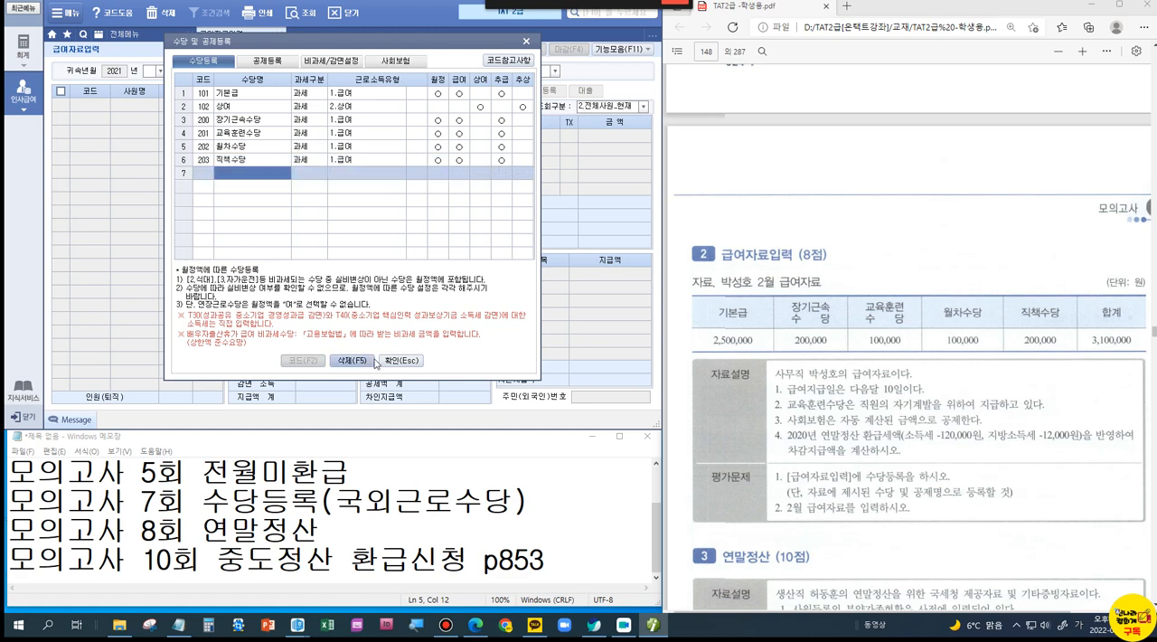
left_click(388, 360)
Step: Set the payroll's 귀속년월 to February 2021, 구분 to 1. 급여 and 지급일 to 2021-03-10
type("03")
left_click(160, 71)
left_click(151, 91)
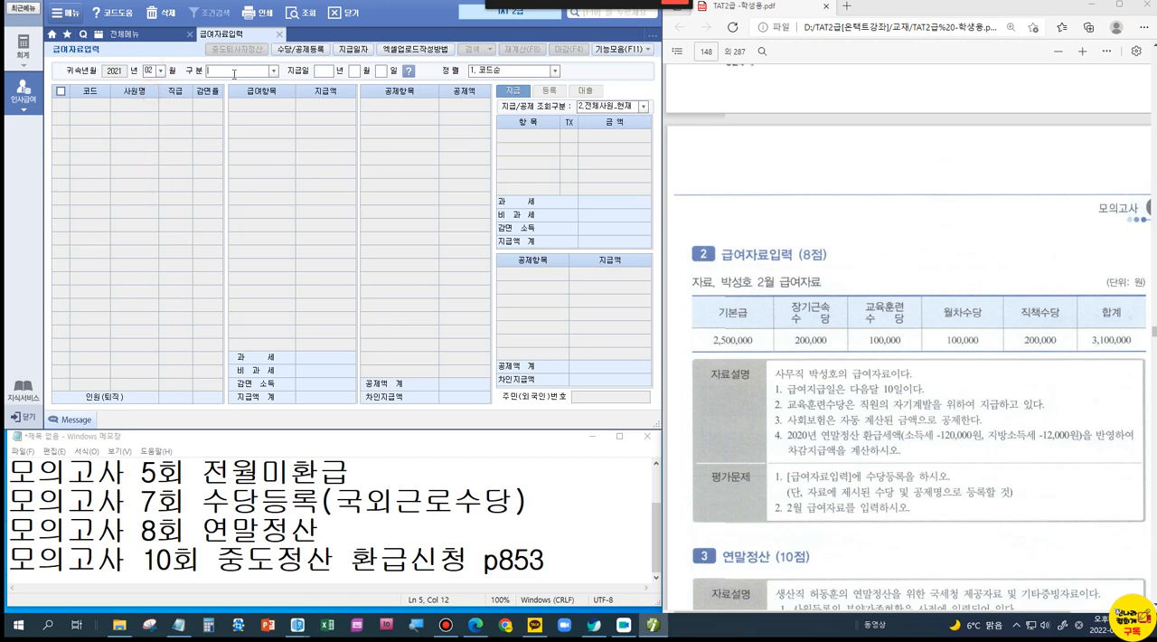
left_click(274, 71)
left_click(253, 81)
type("2")
type("021")
type("0")
type("03")
type("10")
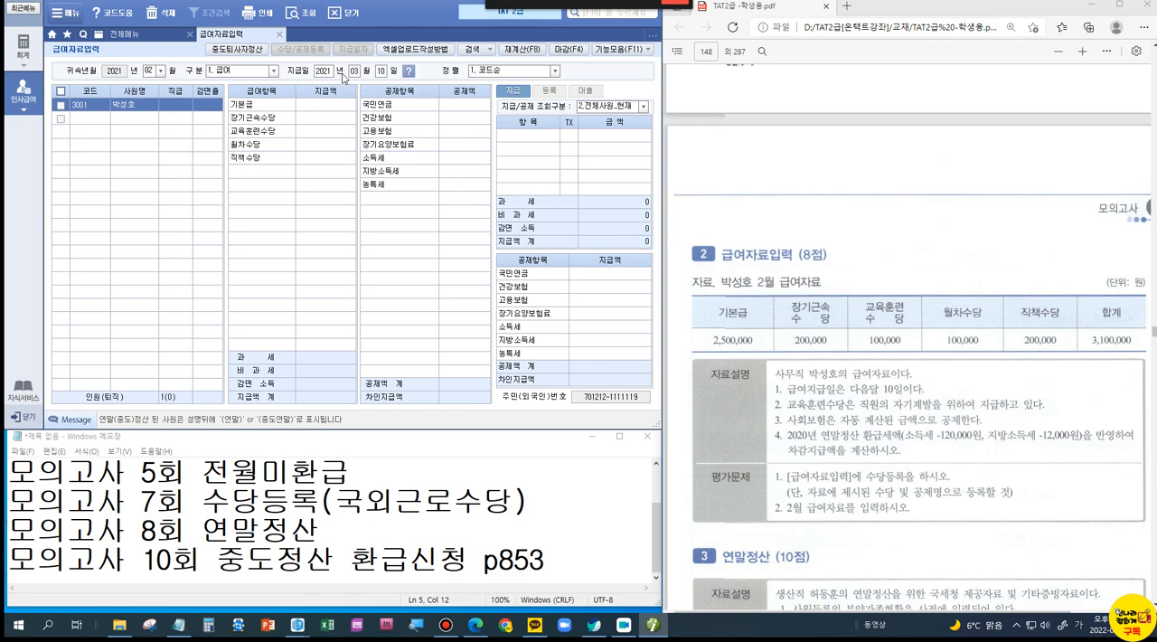
Step: Enter 2,500,000 for 기본급 and 200,000 for 장기근속수당 in the employee's 급여항목
left_click(329, 108)
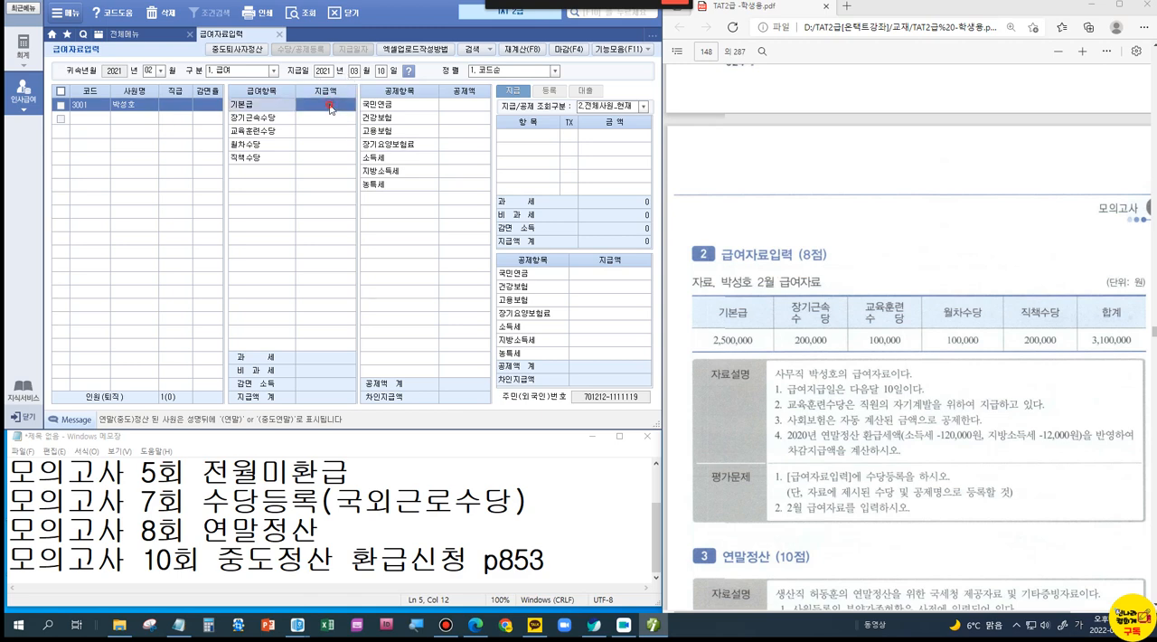
type("2500000")
key("Return")
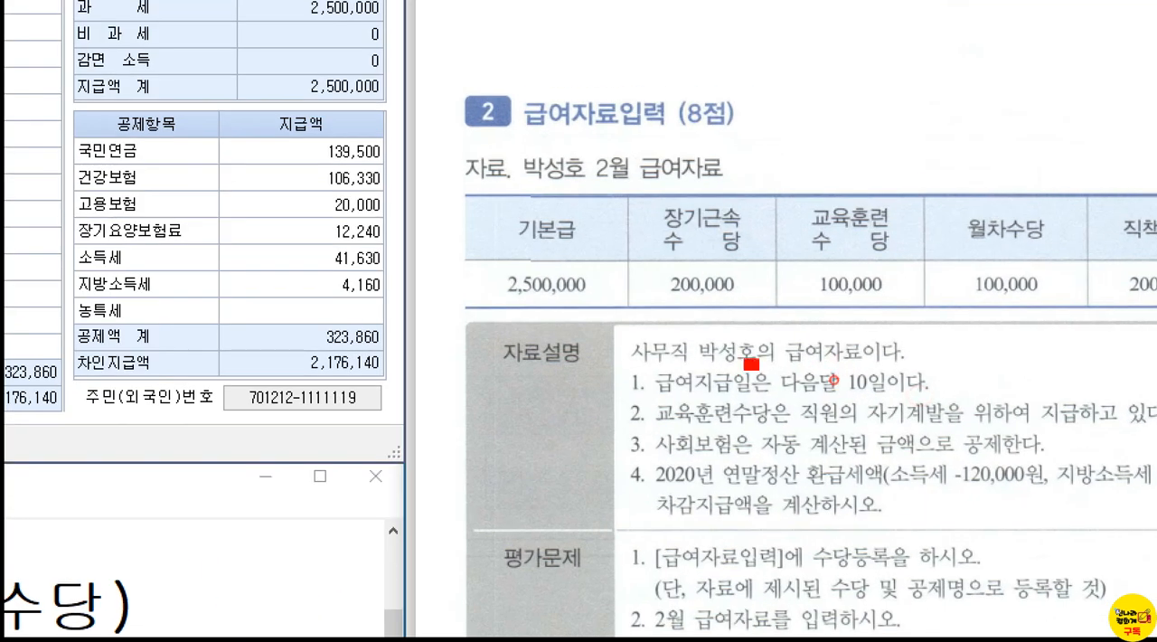
left_click_drag(751, 363, 951, 401)
mouse_move(978, 297)
left_mouse_down()
mouse_move(981, 357)
mouse_move(1024, 340)
left_mouse_up()
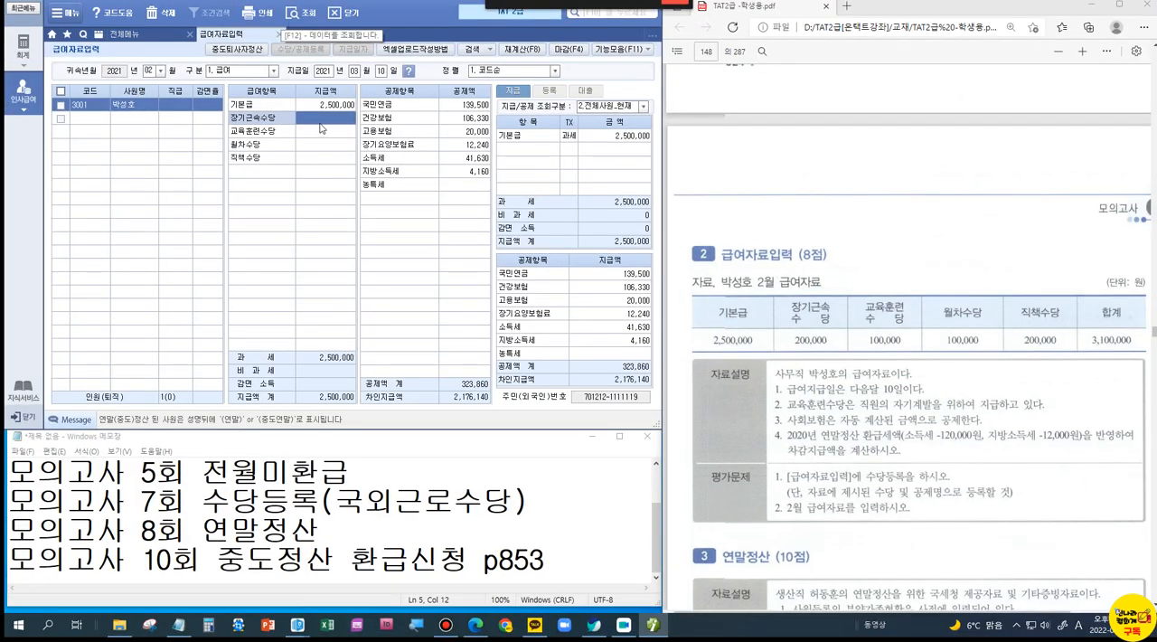
type("2000000")
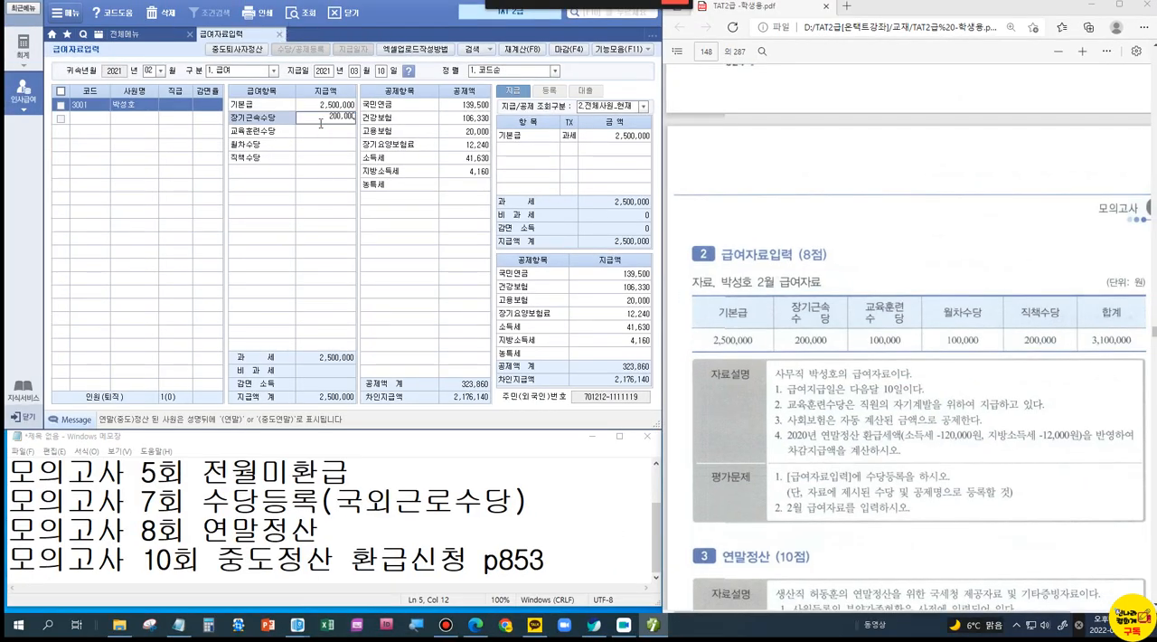
key("Return")
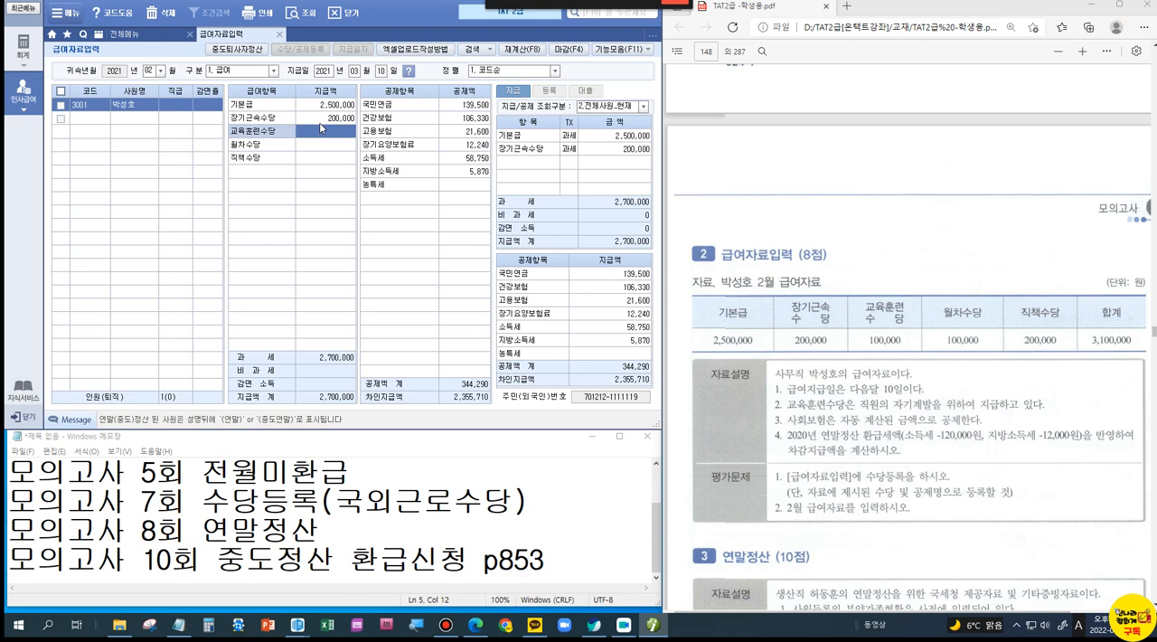
Step: Enter 100,000 for 교육훈련수당, 100,000 for 월차수당 and 200,000 for 직책수당 in the employee's 급여항목
type("100000")
key("Return")
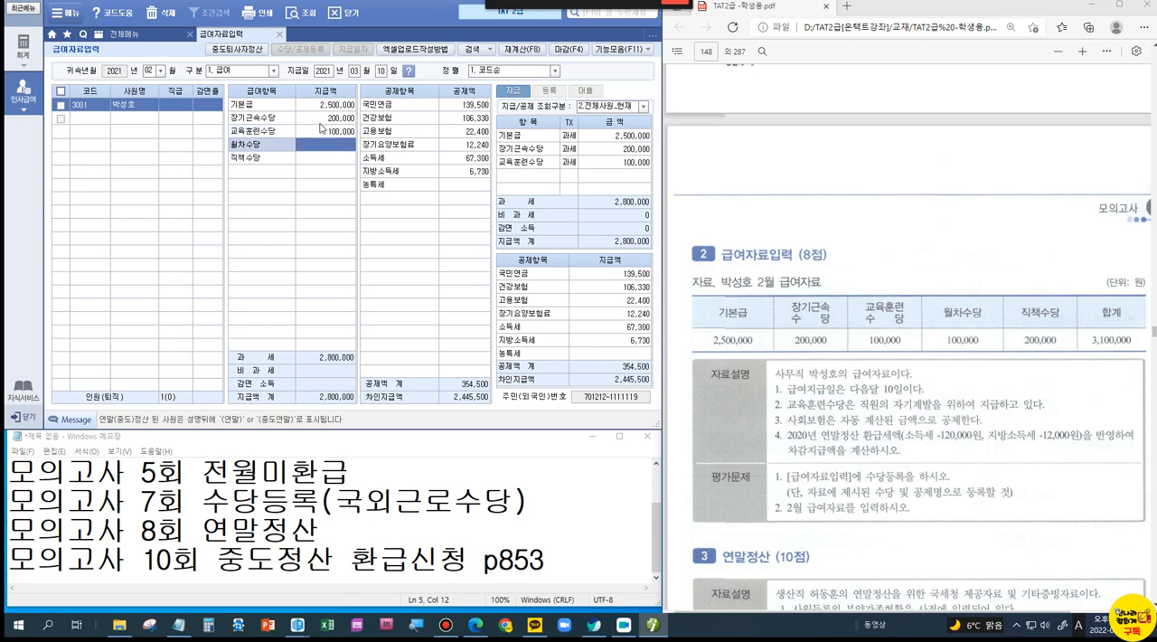
type("100,000")
key("Return")
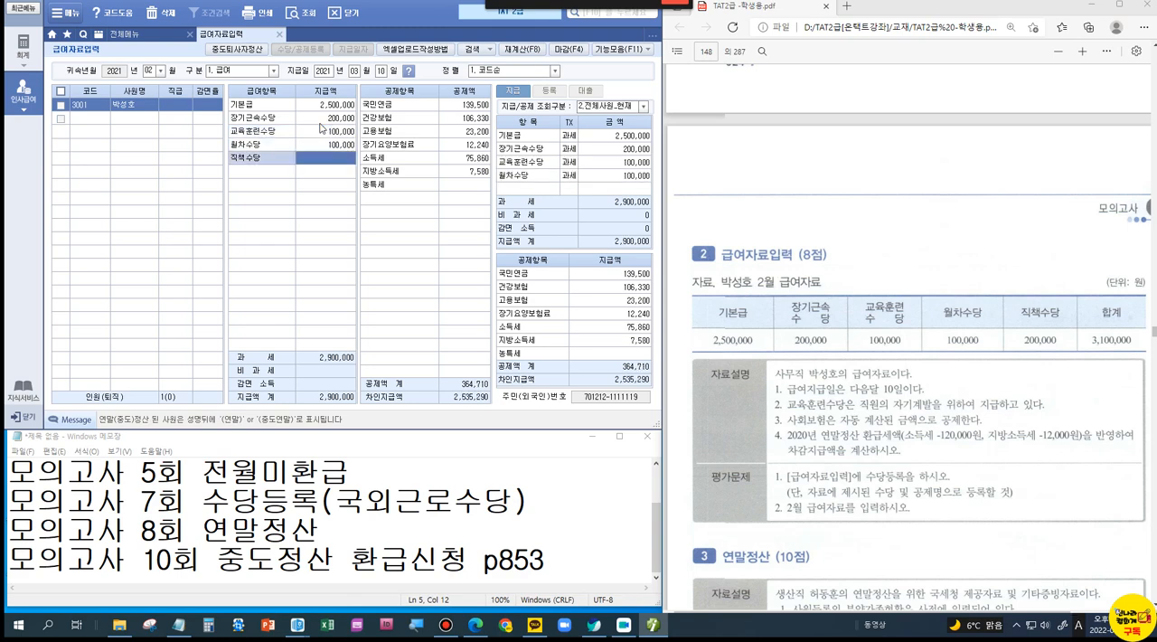
type("2000000")
key("Return")
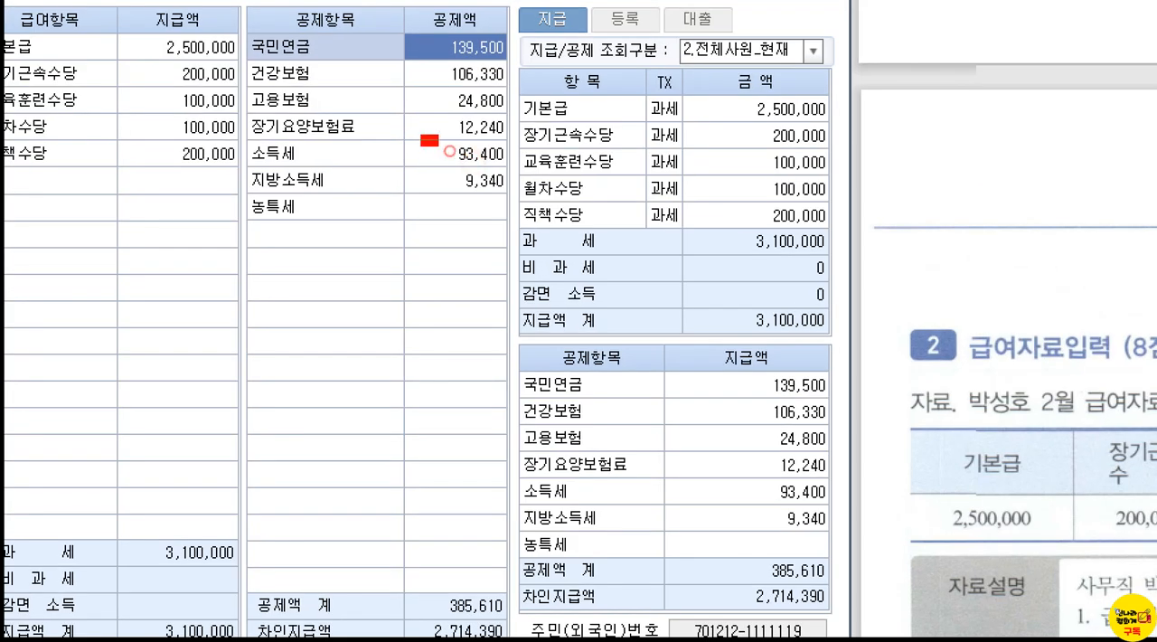
Step: Box the 소득세 and 지방소득세 amounts of the 공제항목 in red
left_click_drag(421, 135, 519, 205)
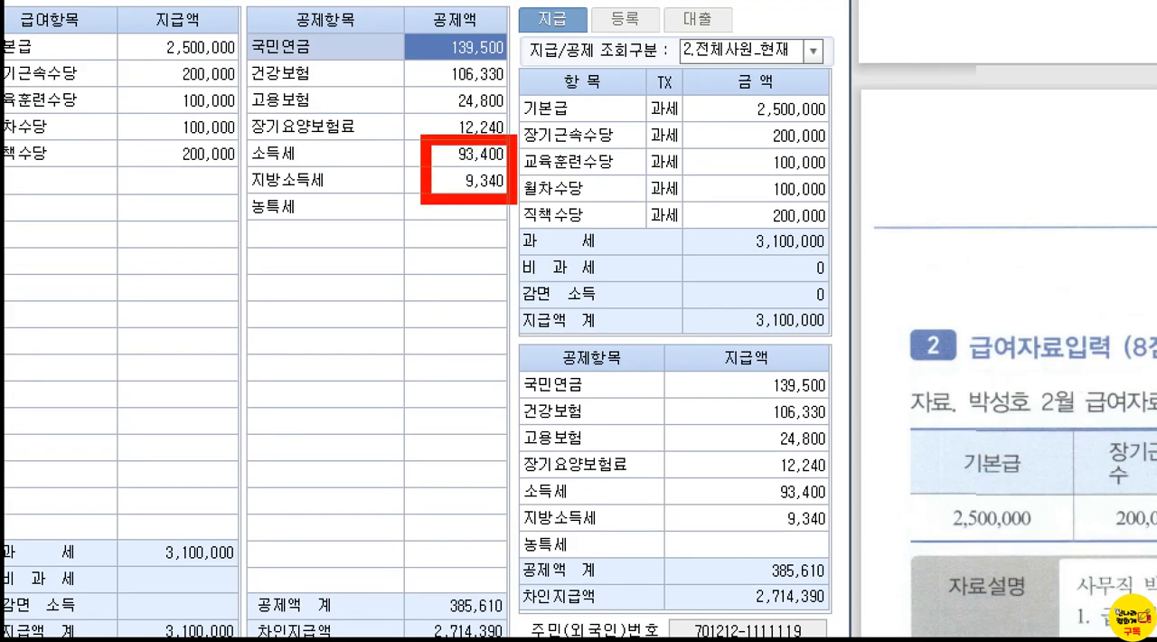
mouse_move(405, 121)
left_mouse_down()
mouse_move(427, 140)
mouse_move(440, 110)
left_mouse_up()
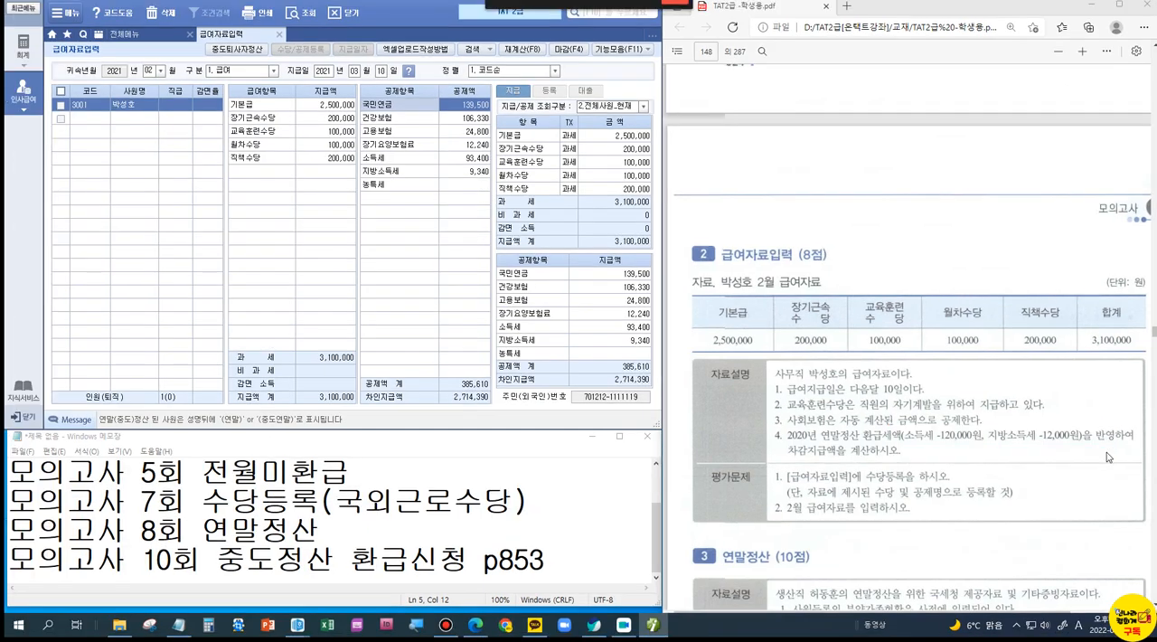
Step: In the 연말정산 dialog, select the employee and enter -120,000 for 소득세 and -12,000 for 지방소득세
left_click(646, 51)
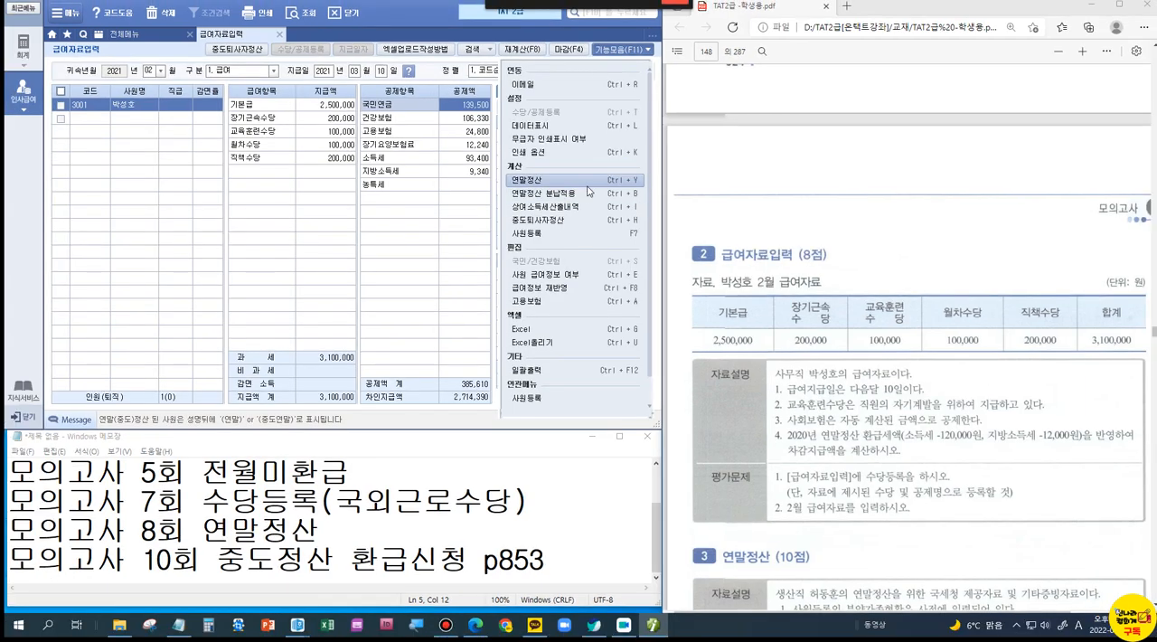
left_click(600, 190)
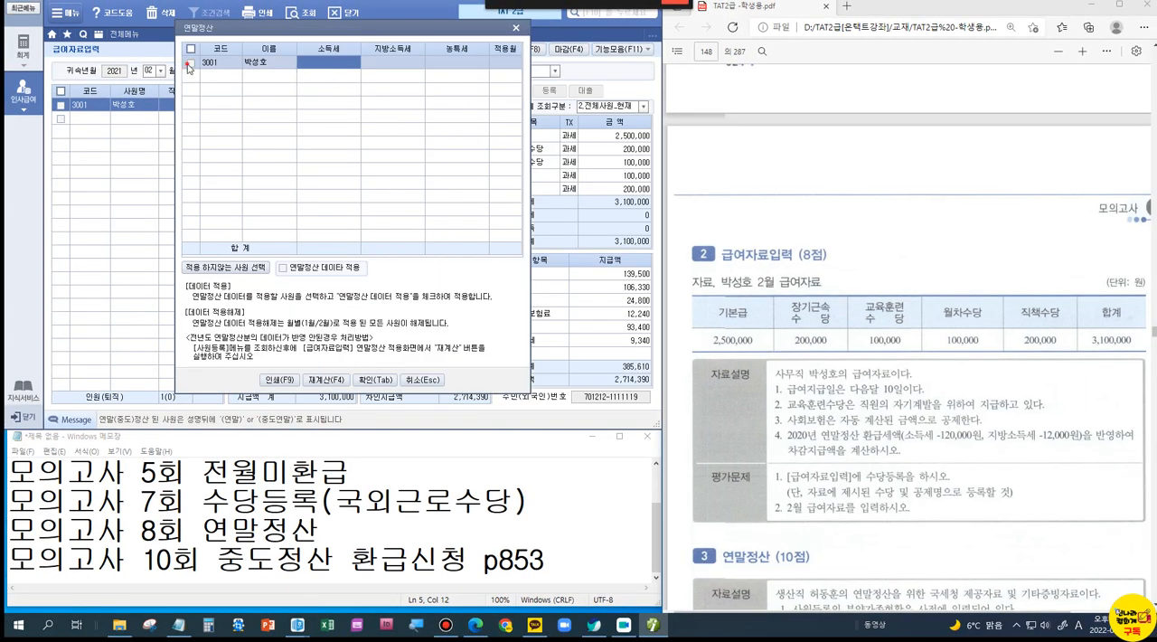
left_click(192, 61)
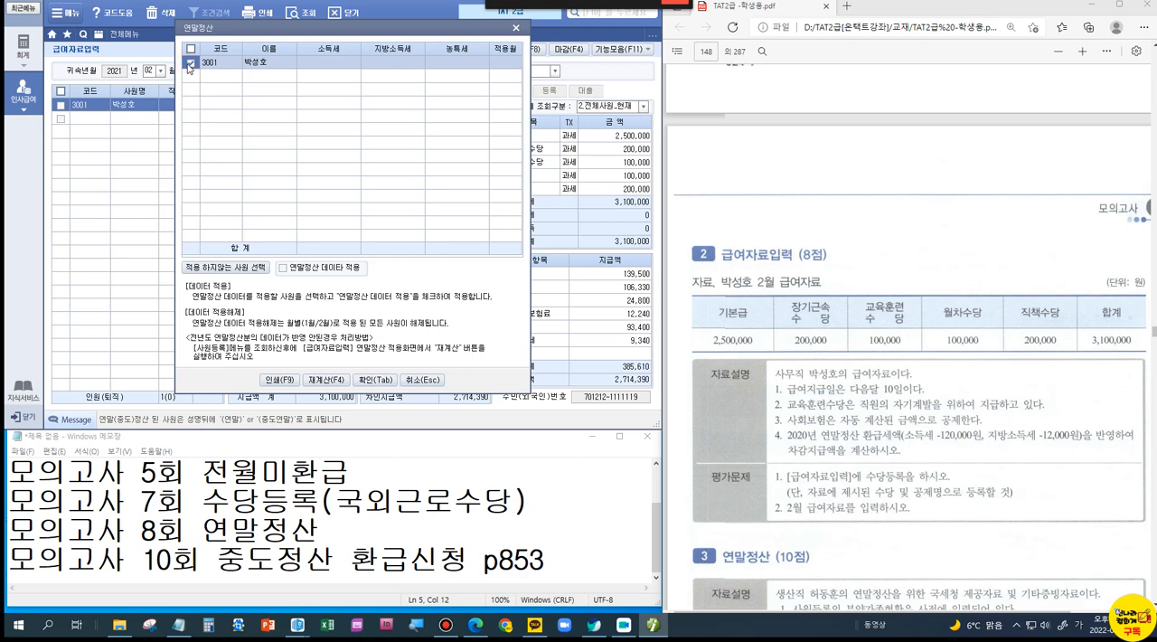
left_click(336, 65)
left_click(336, 65)
type("-120,000")
key("Return")
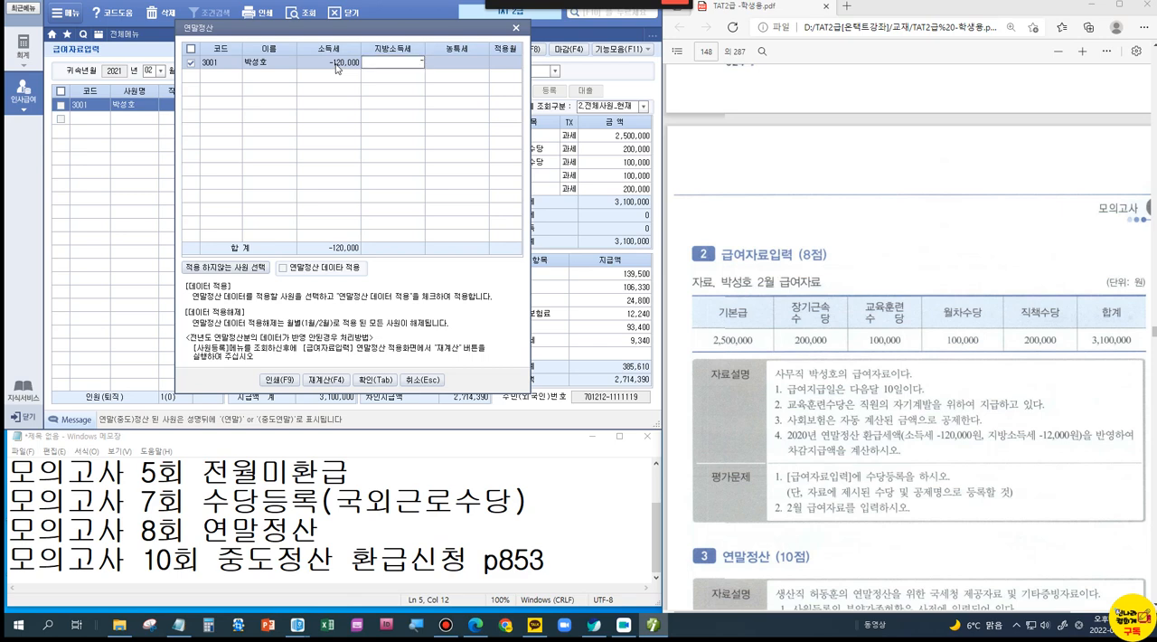
type("-120000")
key("Return")
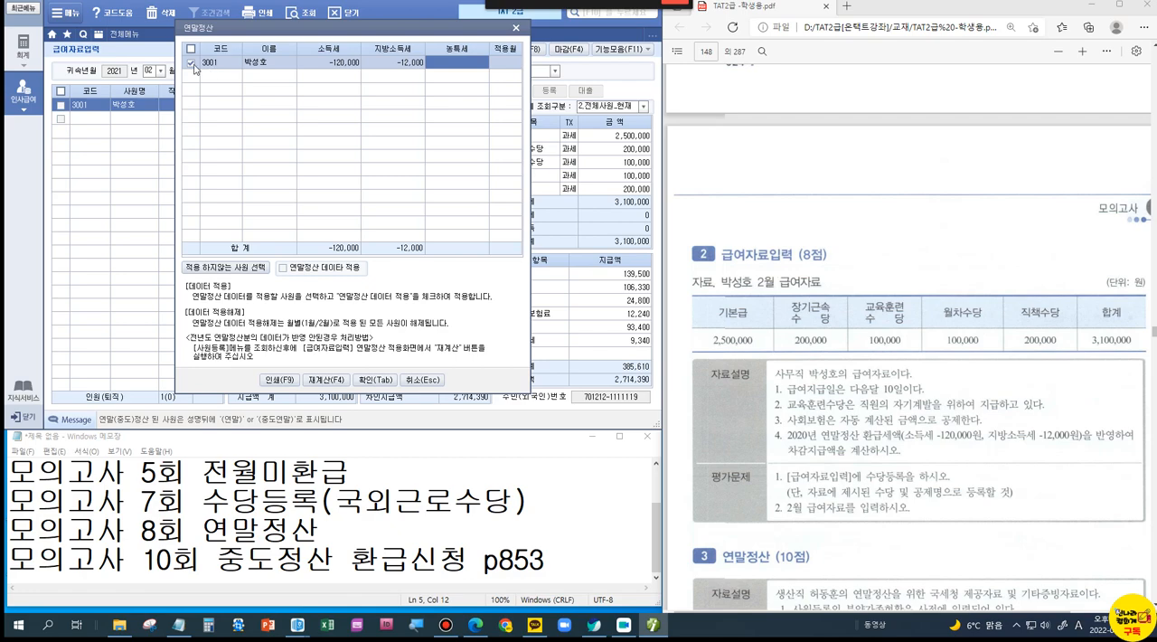
left_click(282, 267)
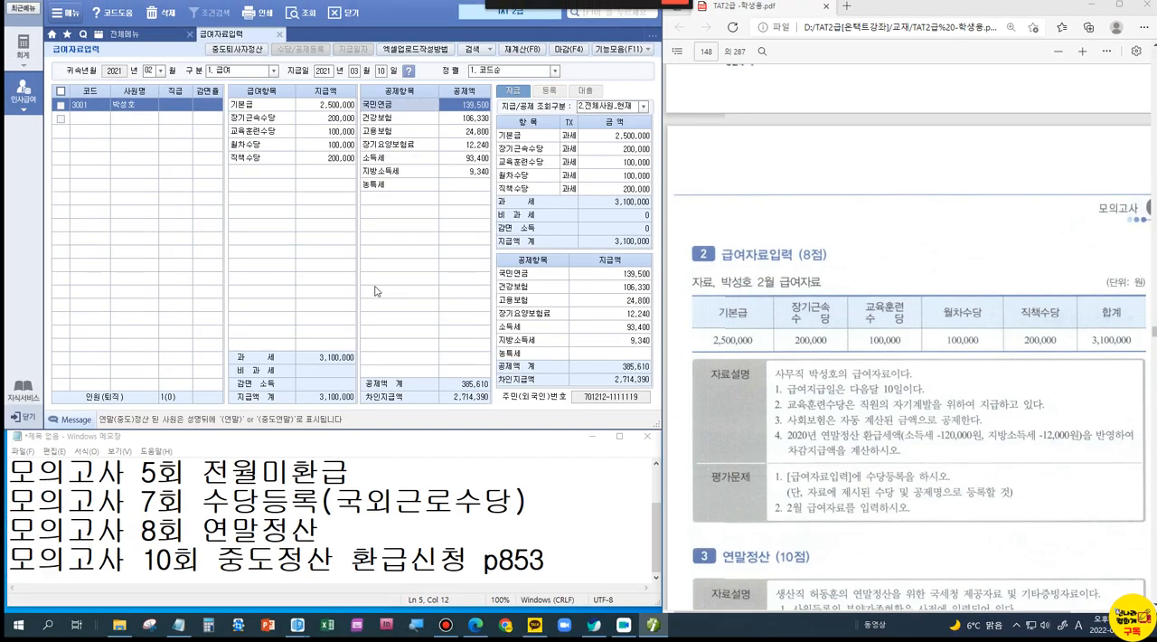
Step: Reopen the 연말정산 dialog, select the employee and apply the 연말정산 데이터 to the February payroll
left_click(623, 49)
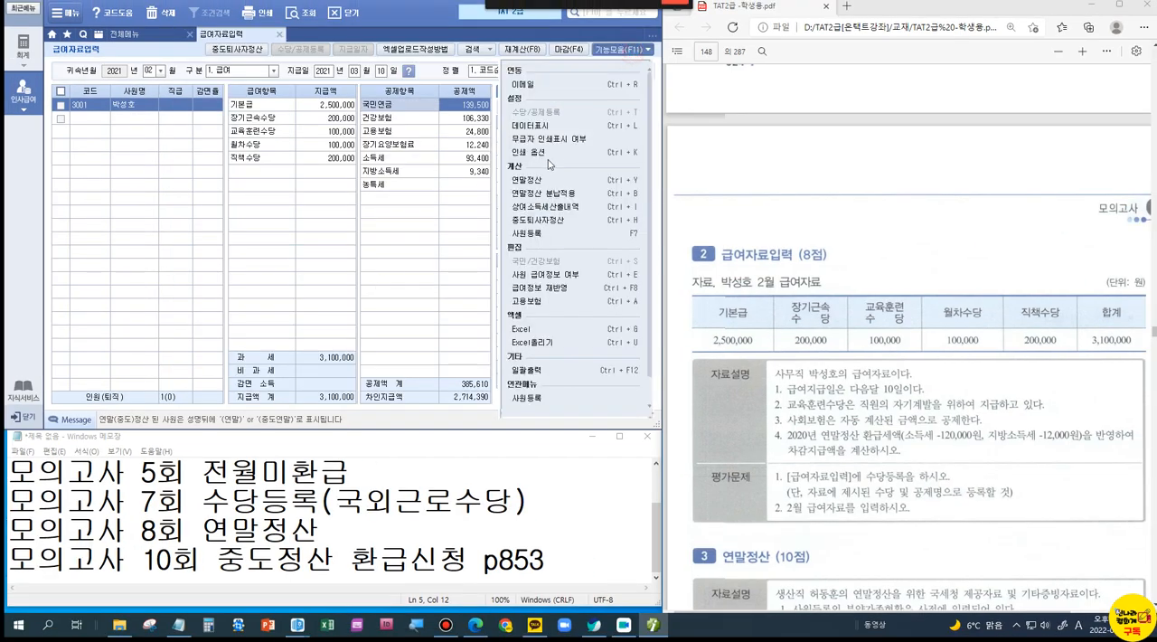
left_click(537, 180)
left_click(190, 62)
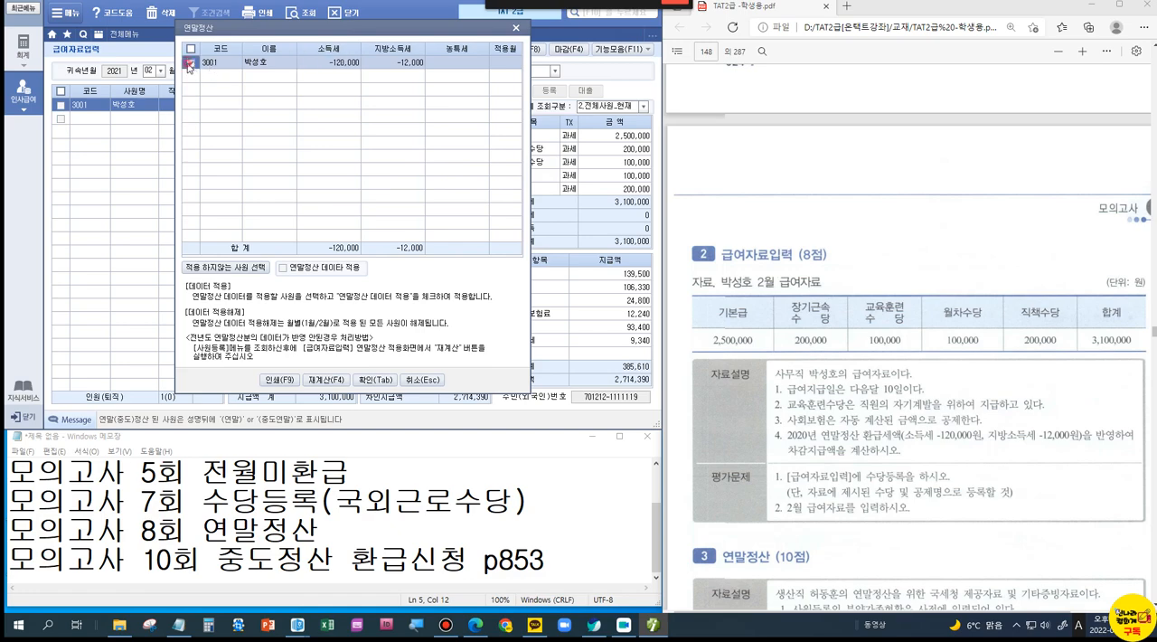
left_click(283, 268)
left_click(369, 385)
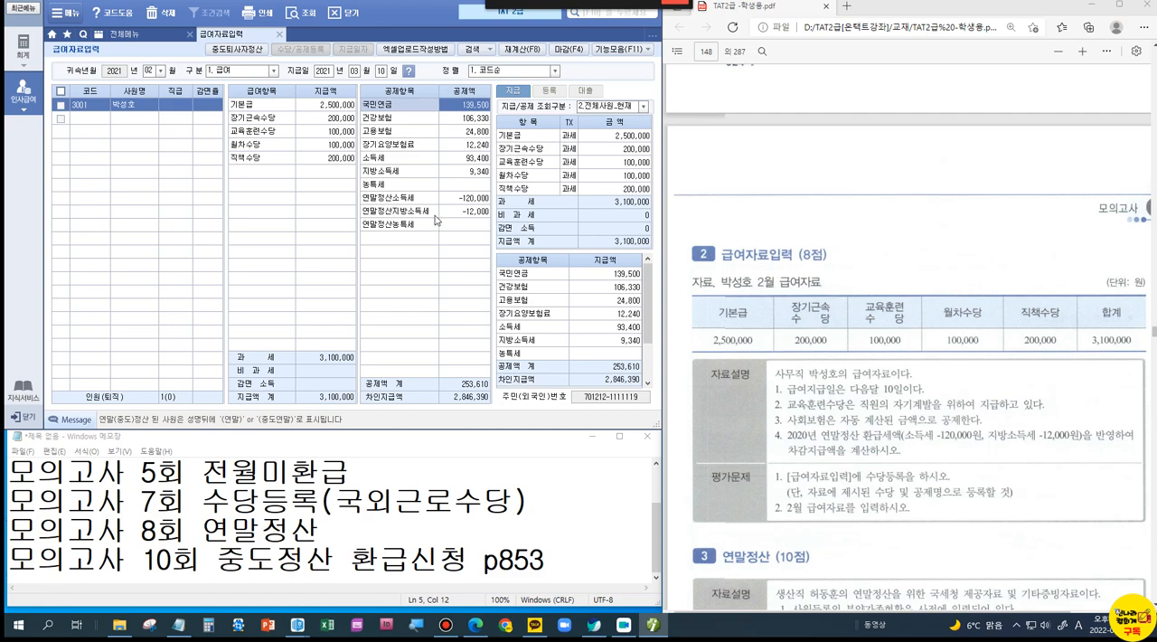
Step: Box and tick the 평가문제 items in red, clear the marks and go to the 연말정산 (10점) problem
key("ctrl+1")
left_click(1088, 524)
mouse_move(370, 399)
left_mouse_down("ctrl")
mouse_move(765, 461)
mouse_move(949, 509)
left_mouse_up("ctrl")
mouse_move(812, 374)
left_mouse_down()
mouse_move(837, 414)
mouse_move(877, 361)
left_mouse_up()
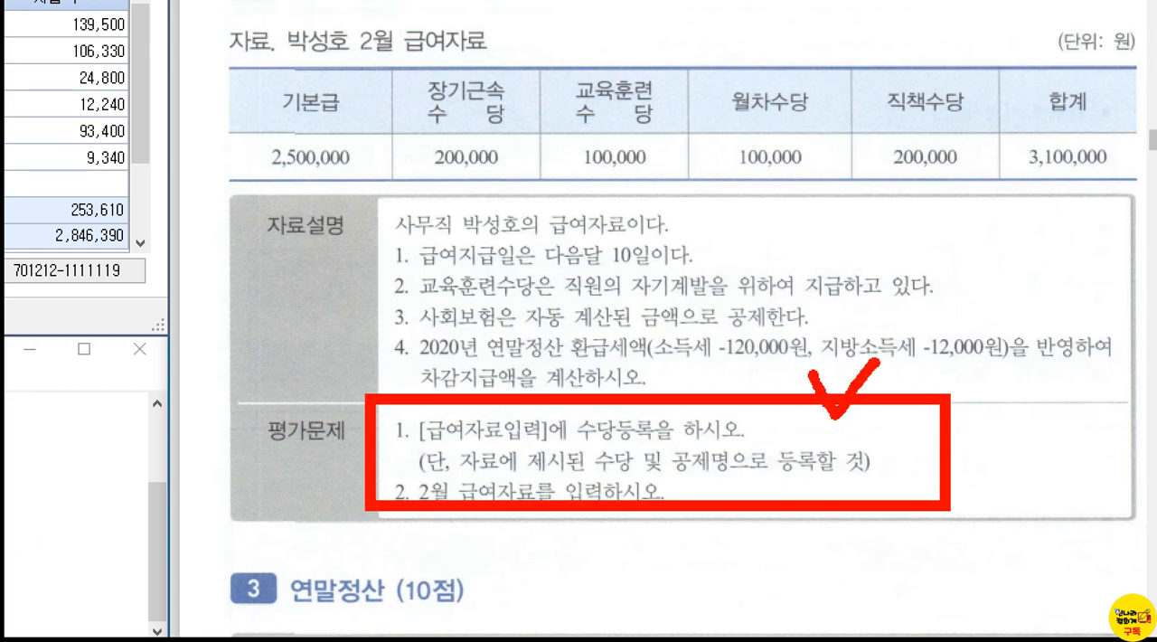
key("Escape")
scroll(768, 237, "down", 3)
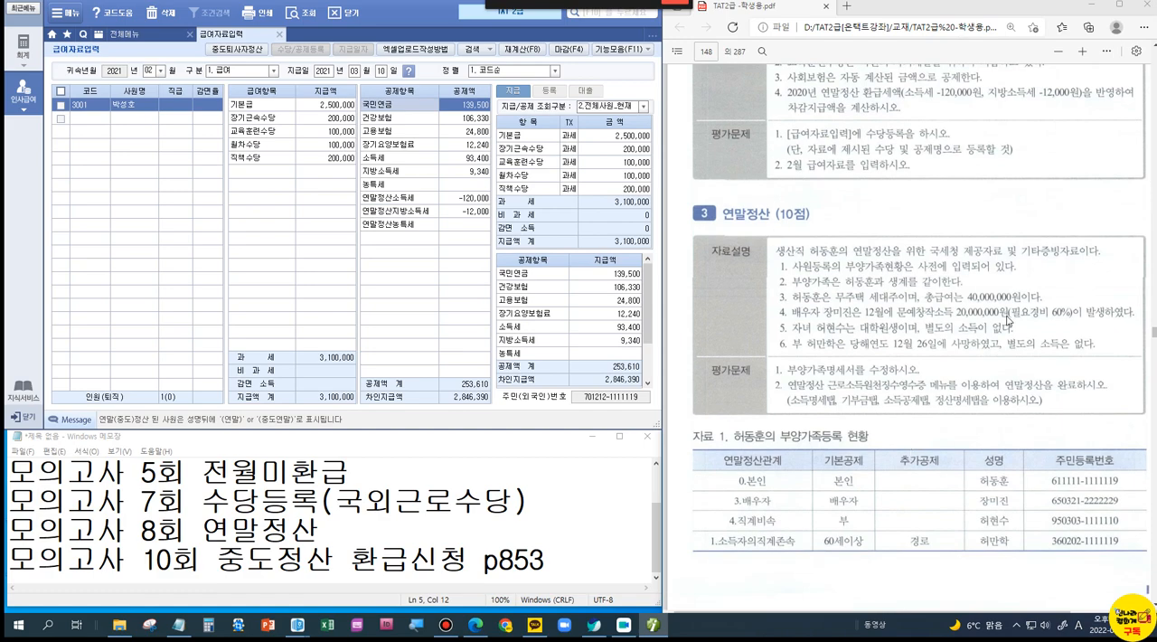
Step: Tick item 2 of the 연말정산 자료설명 in red, underline 20,000,000원 in item 4 and write 40 beside the 필요경비 60%
key("ctrl+1")
left_click(1138, 323)
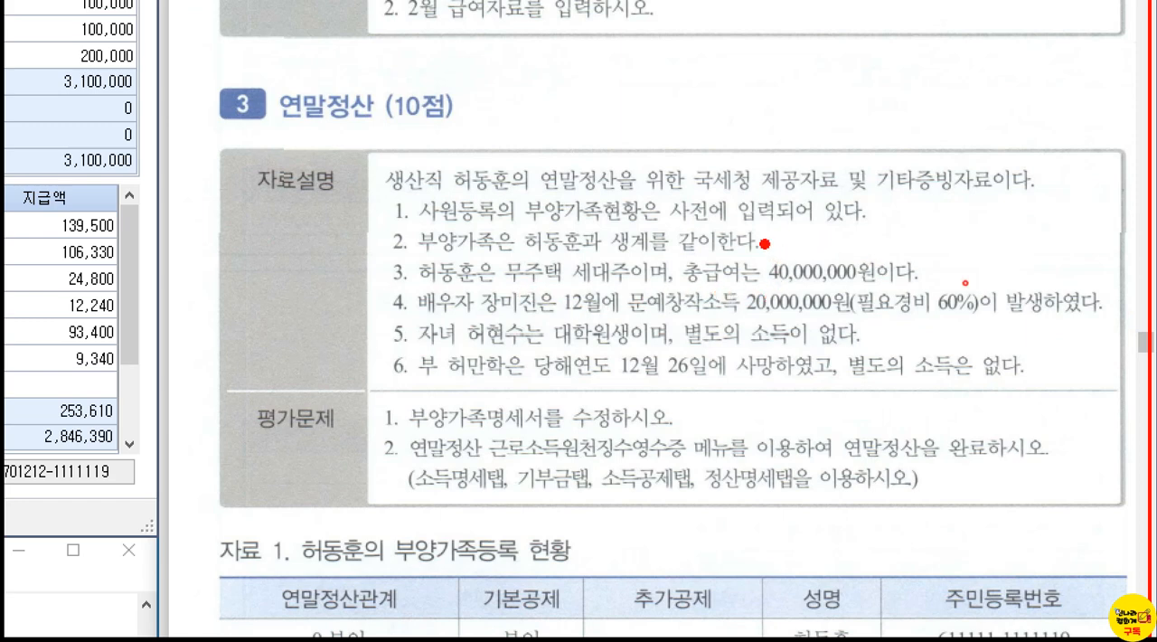
left_click_drag(765, 244, 802, 230)
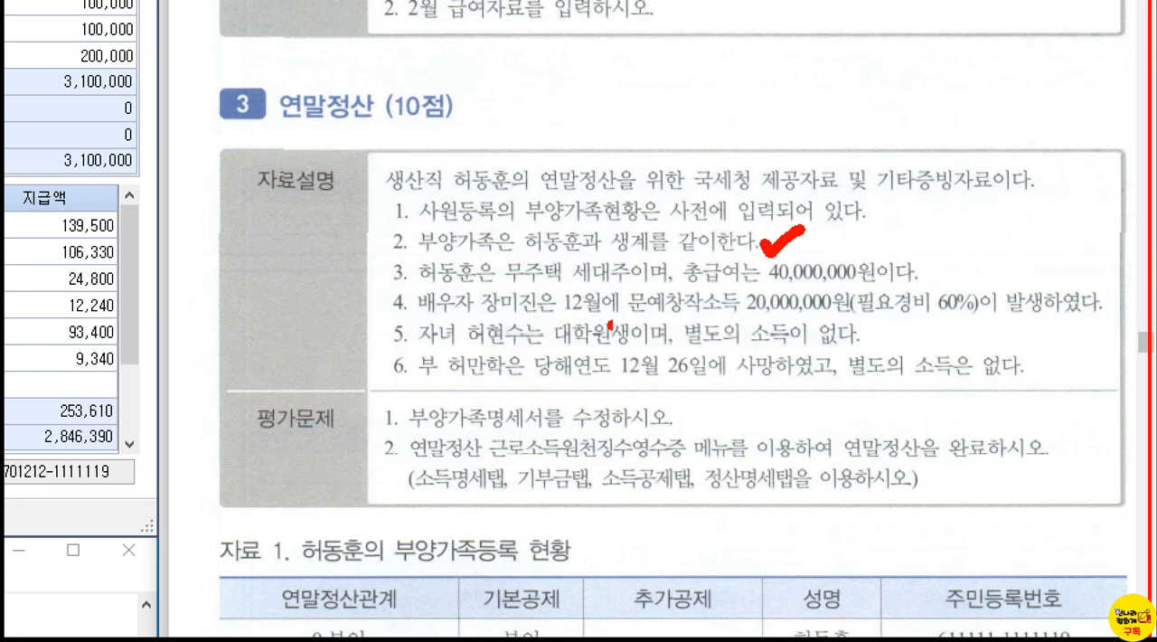
left_click_drag(736, 313, 784, 317)
mouse_move(875, 316)
left_mouse_down()
mouse_move(915, 345)
mouse_move(869, 392)
left_mouse_up()
mouse_move(922, 317)
left_mouse_down()
mouse_move(912, 339)
mouse_move(933, 342)
mouse_move(935, 318)
mouse_move(762, 291)
left_mouse_up()
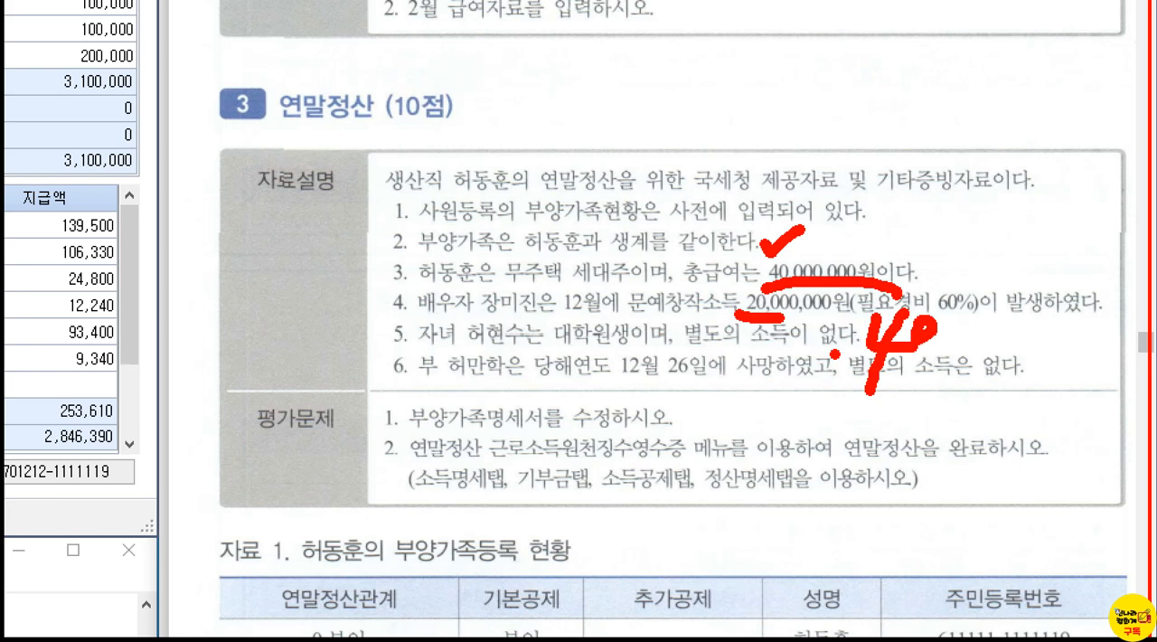
Step: Tick item 4 about the spouse, underline the father's name in item 6 and clear the red marks
mouse_move(334, 297)
left_mouse_down()
mouse_move(348, 311)
mouse_move(367, 279)
left_mouse_up()
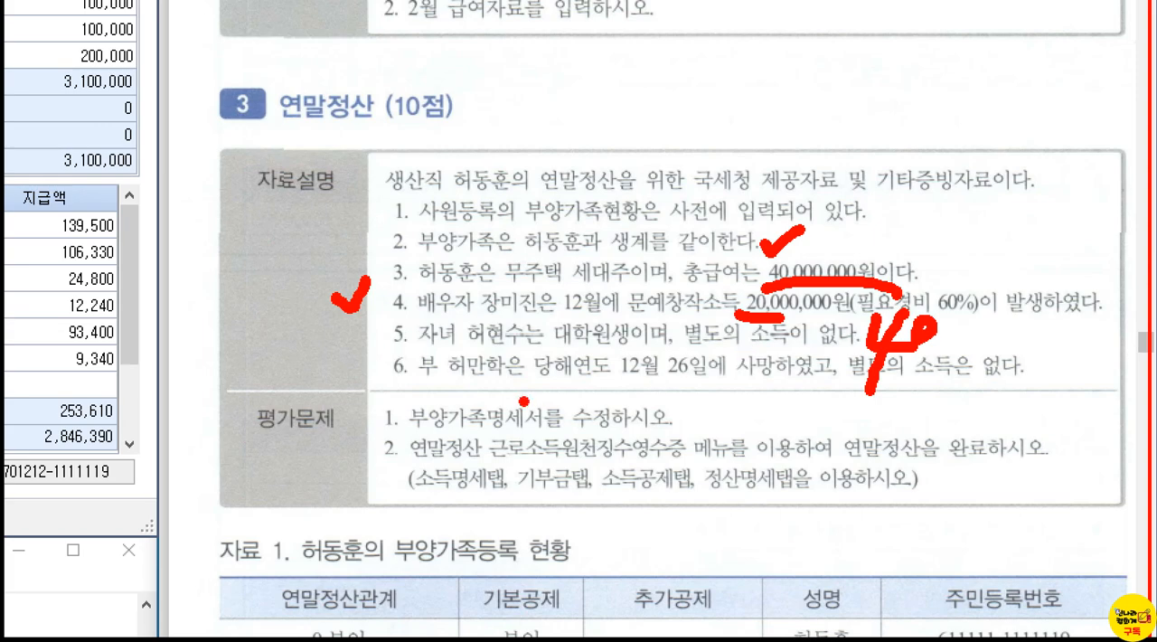
left_click_drag(454, 383, 520, 384)
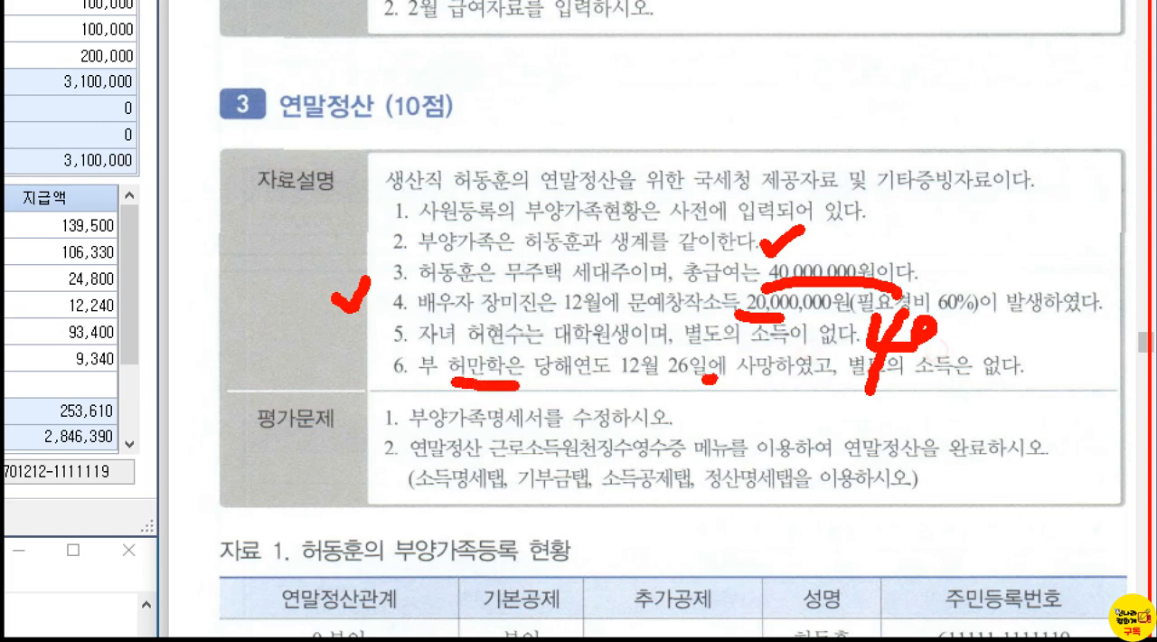
left_click(611, 396)
key("Escape")
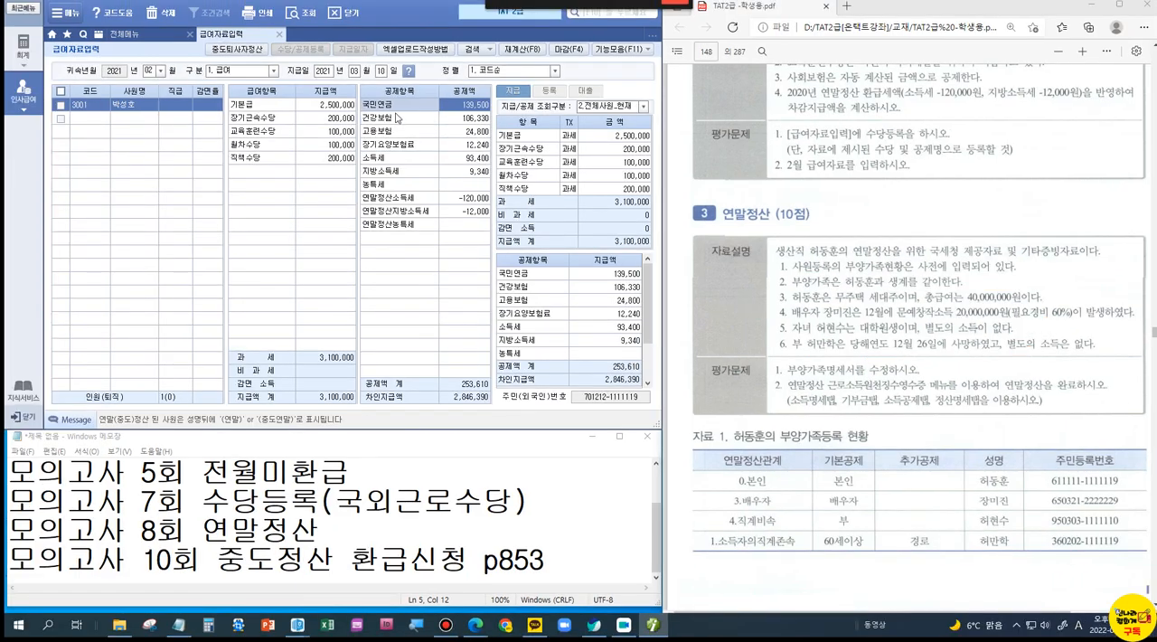
Step: In 사원등록, select employee 5001 and set the spouse's 기본 deduction to 0.부 in the 부양가족명세
left_click(142, 36)
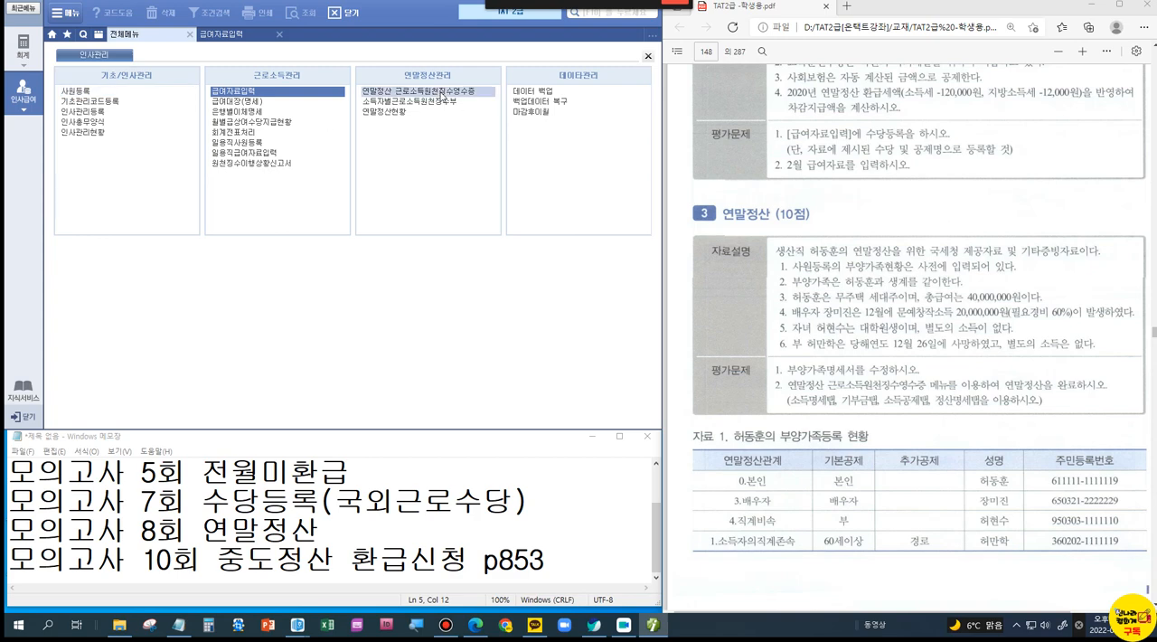
left_click(90, 92)
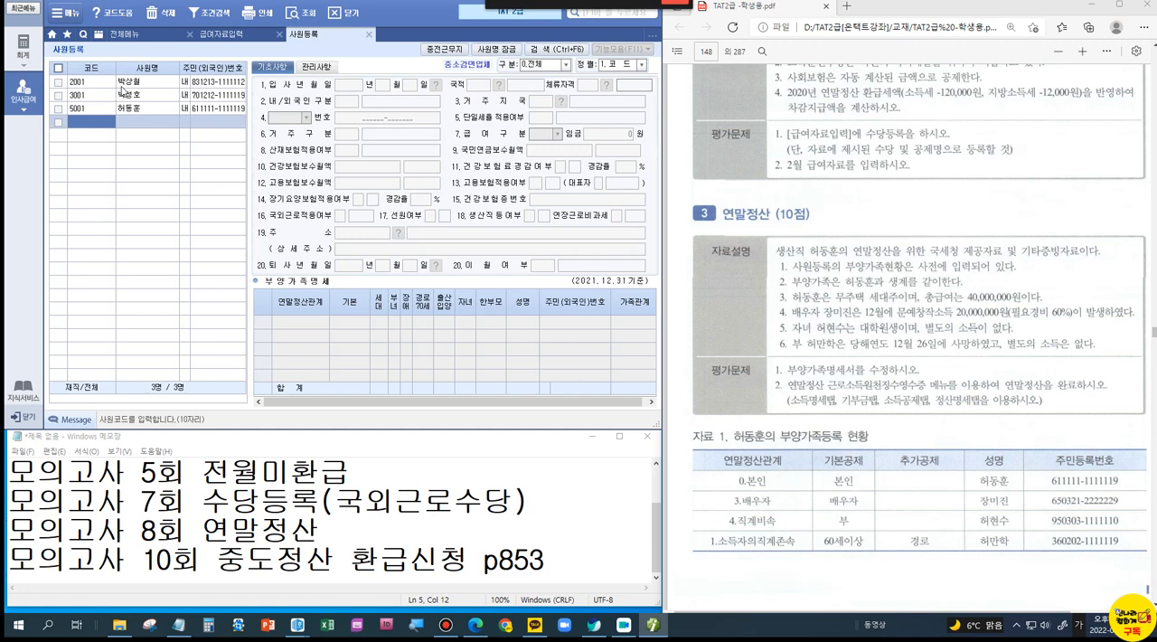
left_click(130, 108)
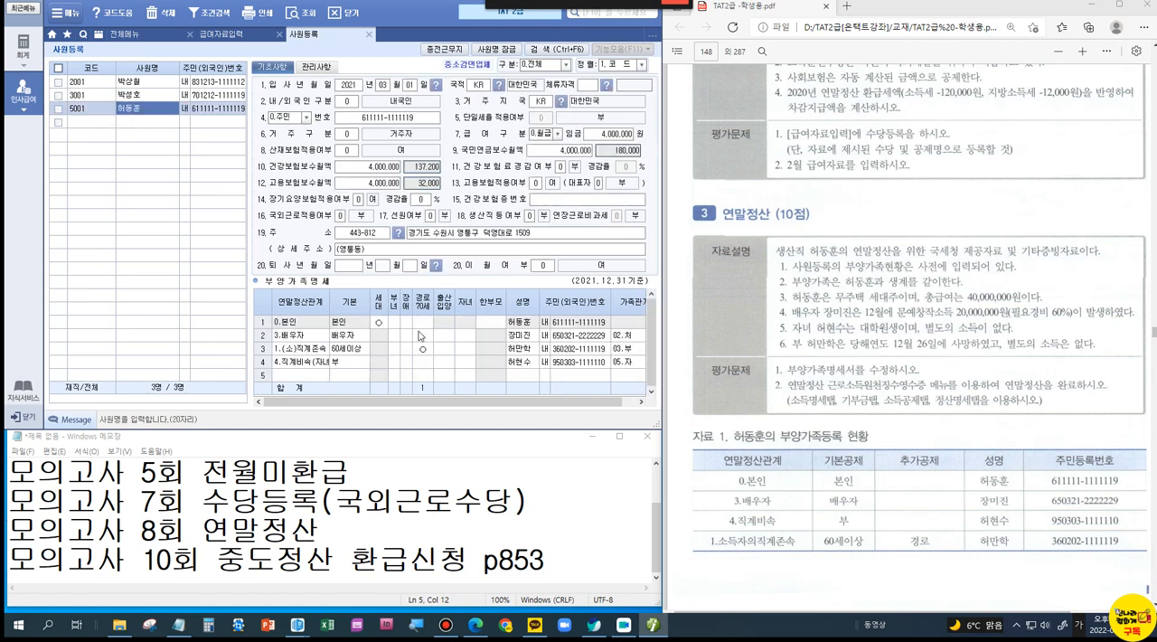
left_click(352, 335)
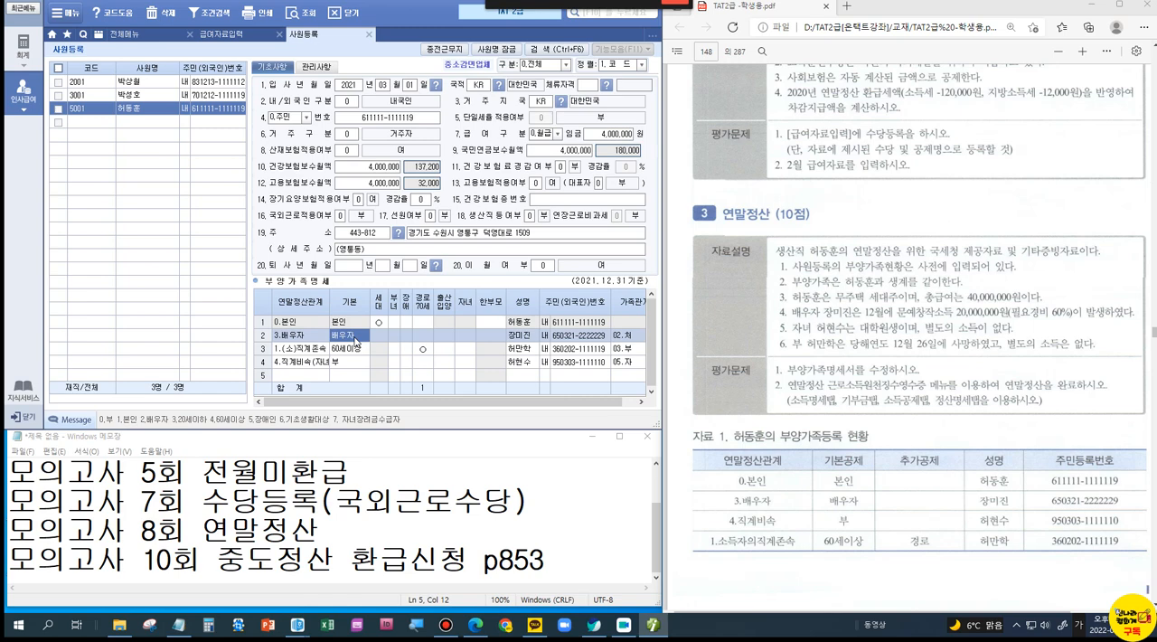
type("0")
key("Return")
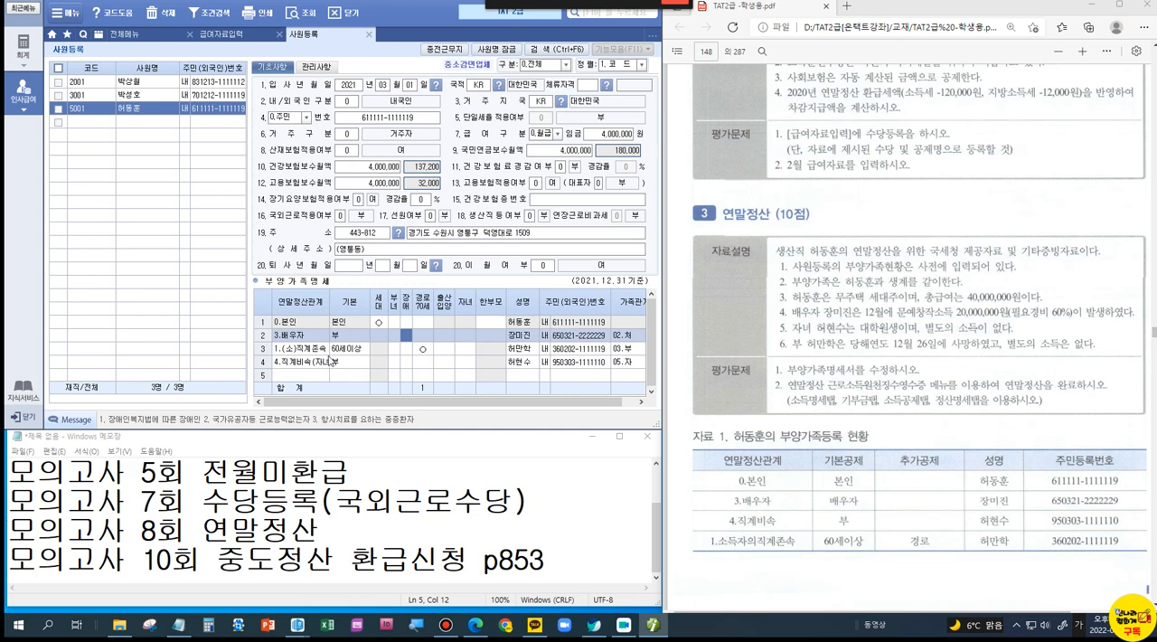
Step: Tick the spouse's 기본 entry in the 부양가족명세 in red and clear the mark
key("ctrl")
key("ctrl")
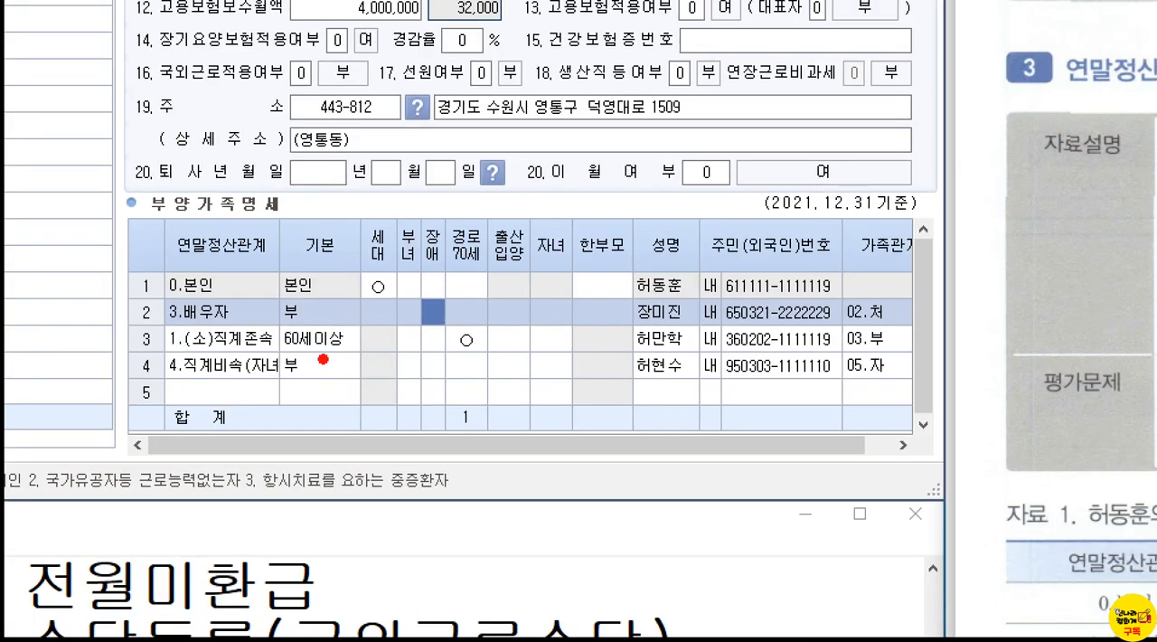
mouse_move(315, 306)
left_mouse_down()
mouse_move(336, 311)
mouse_move(356, 276)
left_mouse_up()
key("Escape")
Step: Compare the problem's 부양가족등록 현황 with its conditions and go to the 기부금 document of 자료 2 in the PDF
scroll(854, 485, "down", 5)
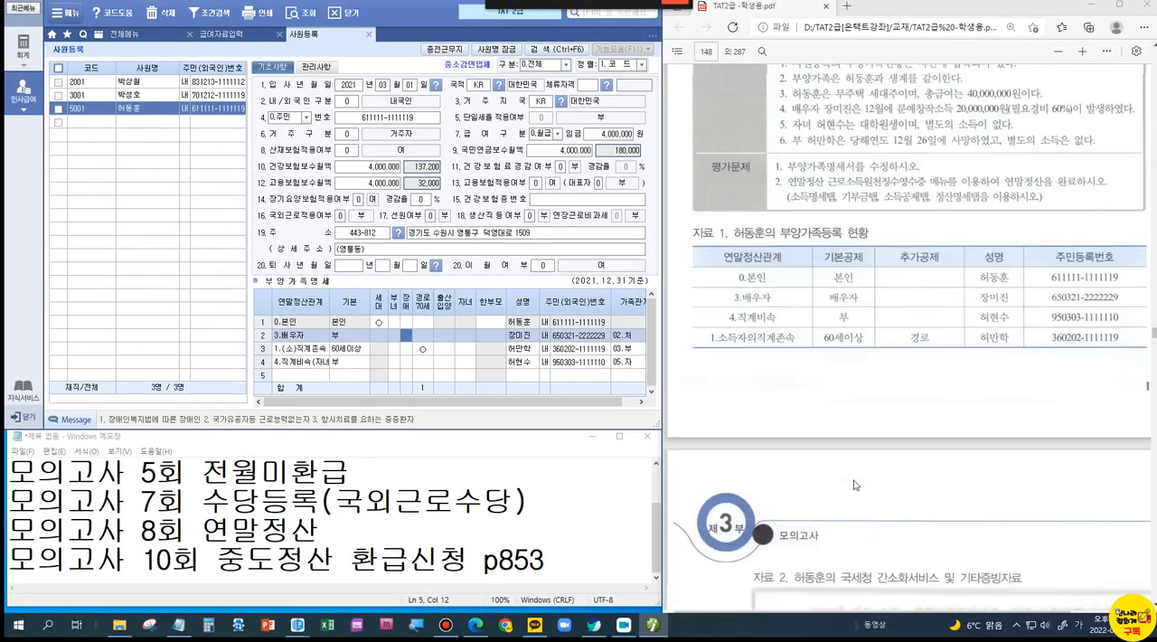
scroll(854, 485, "down", 3)
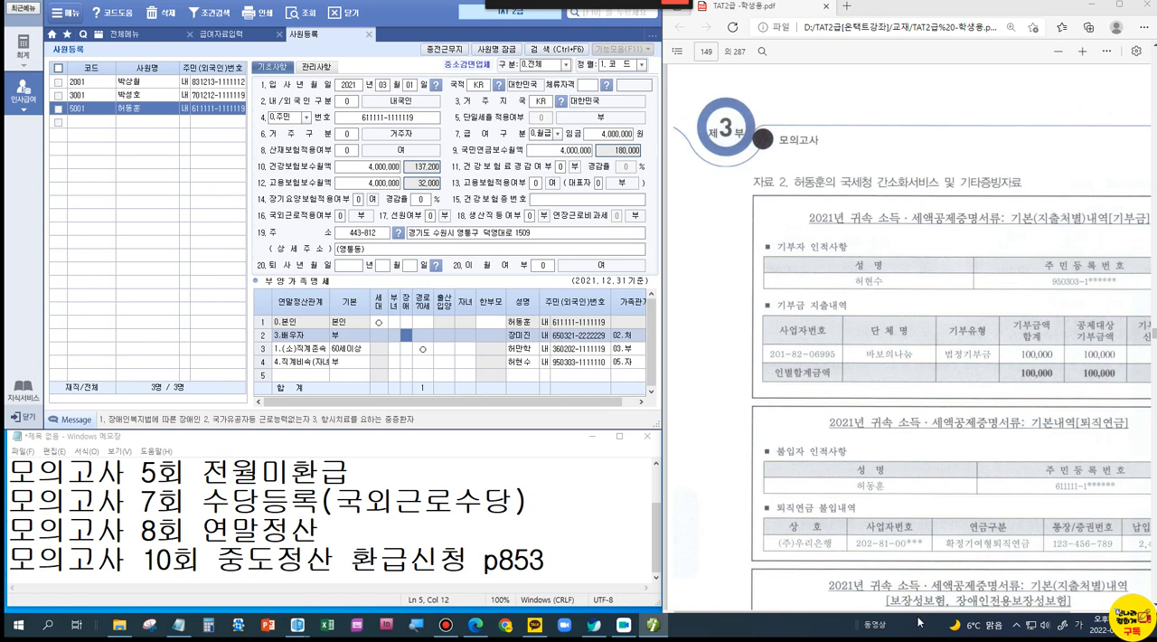
left_click_drag(933, 617, 992, 616)
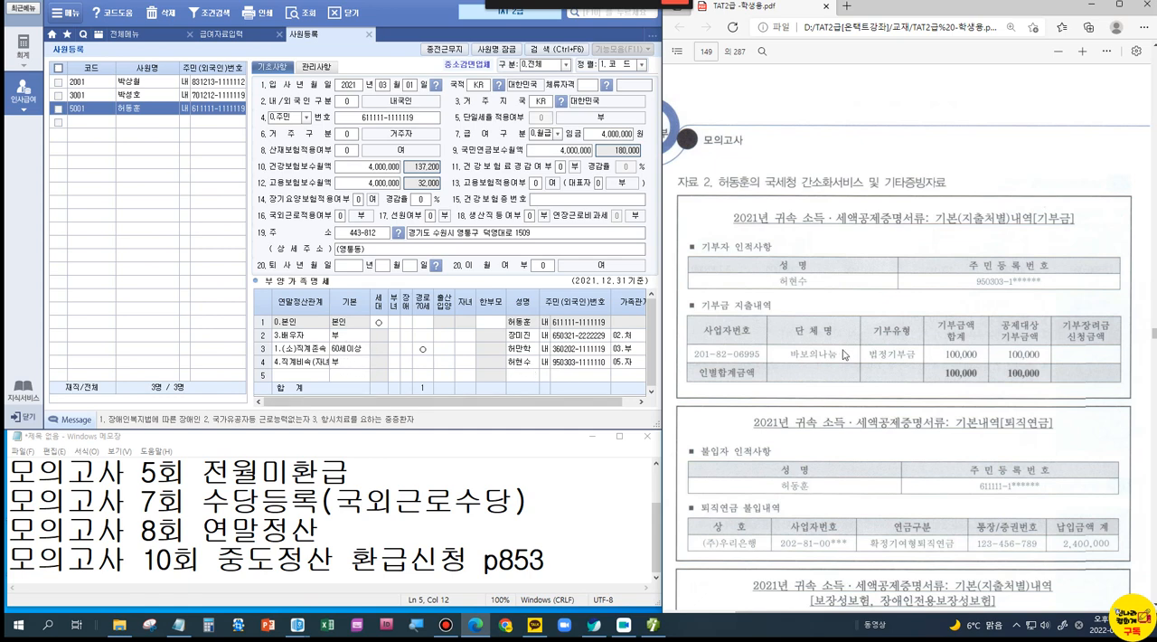
scroll(845, 354, "up", 8)
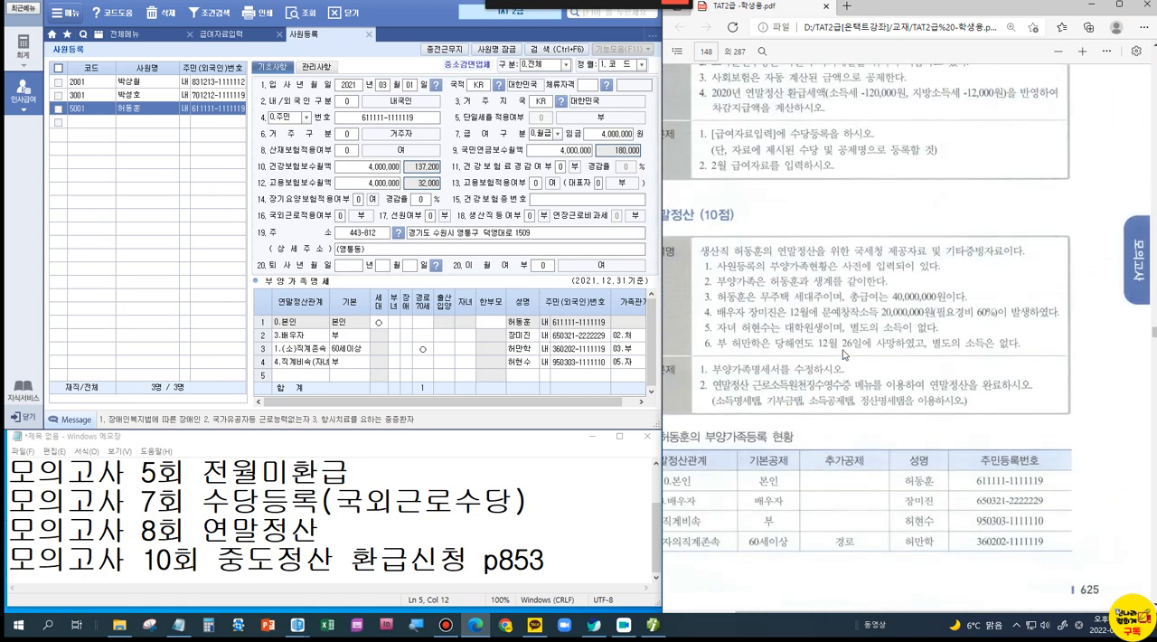
scroll(838, 350, "down", 5)
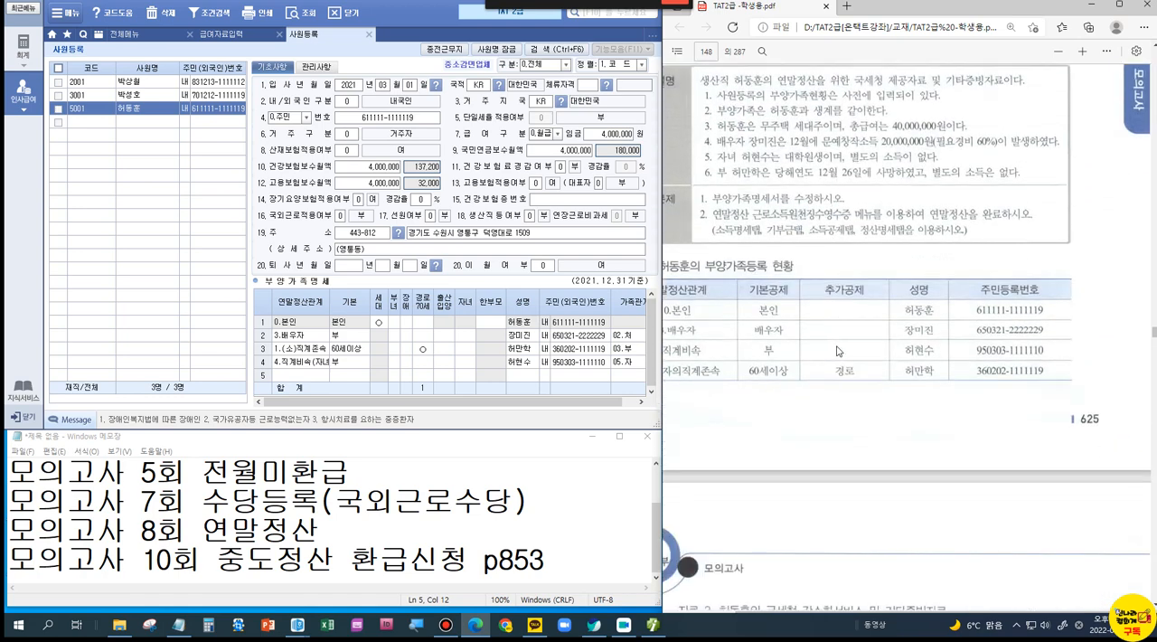
scroll(838, 350, "down", 5)
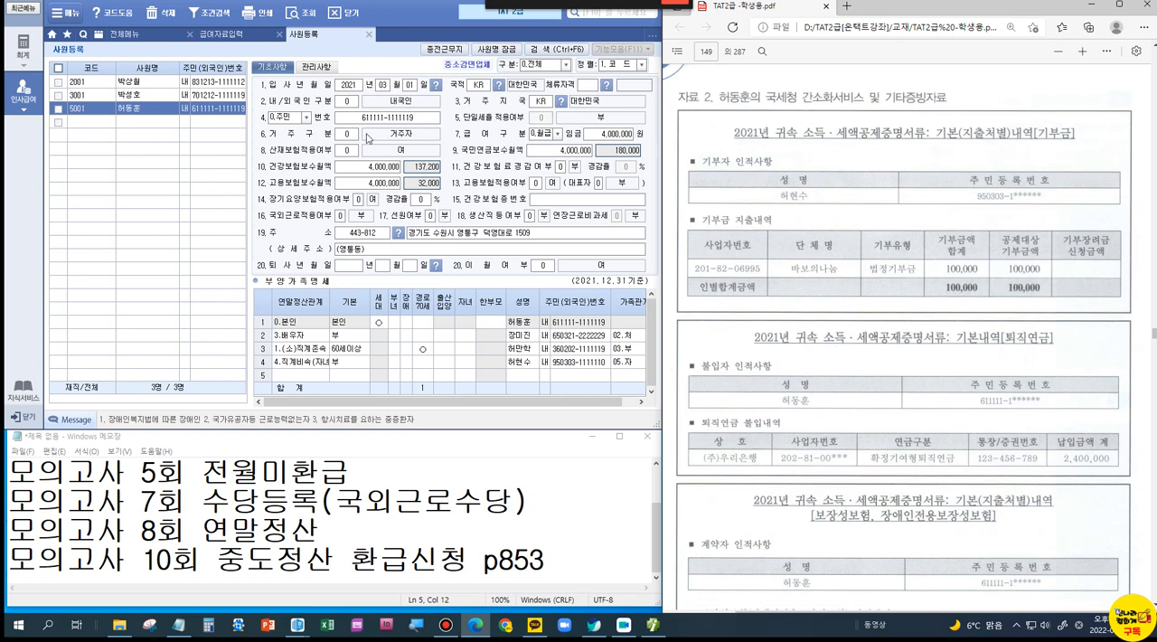
Step: Open 연말정산 근로소득원천징수영수증, load employee 5001 and go to the 기부금 details
left_click(161, 36)
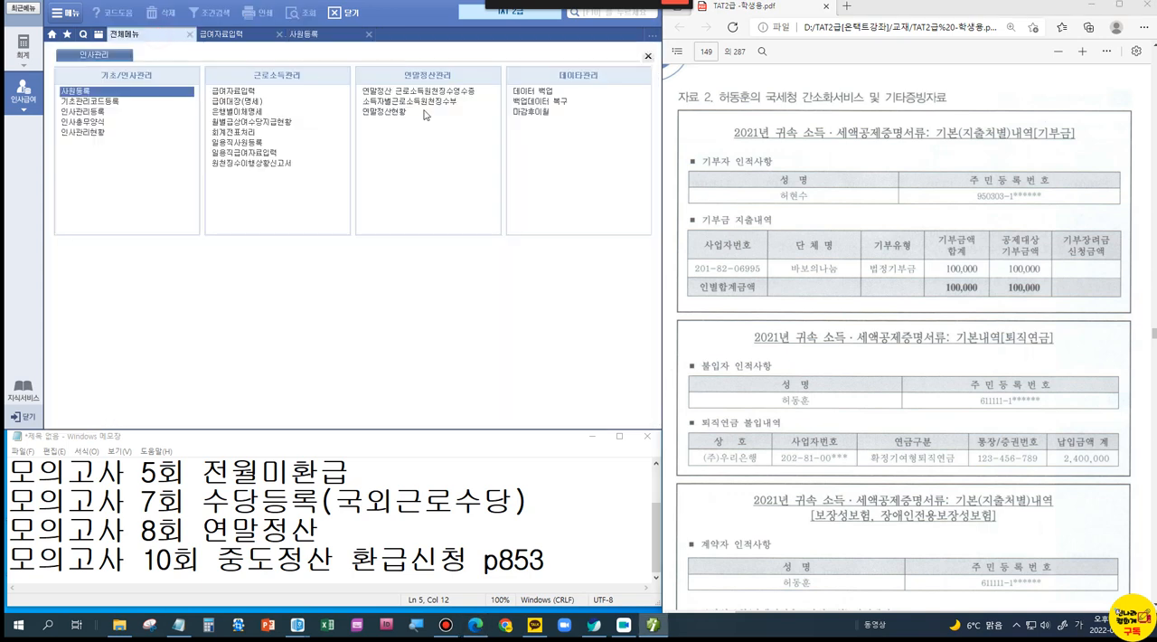
left_click(403, 90)
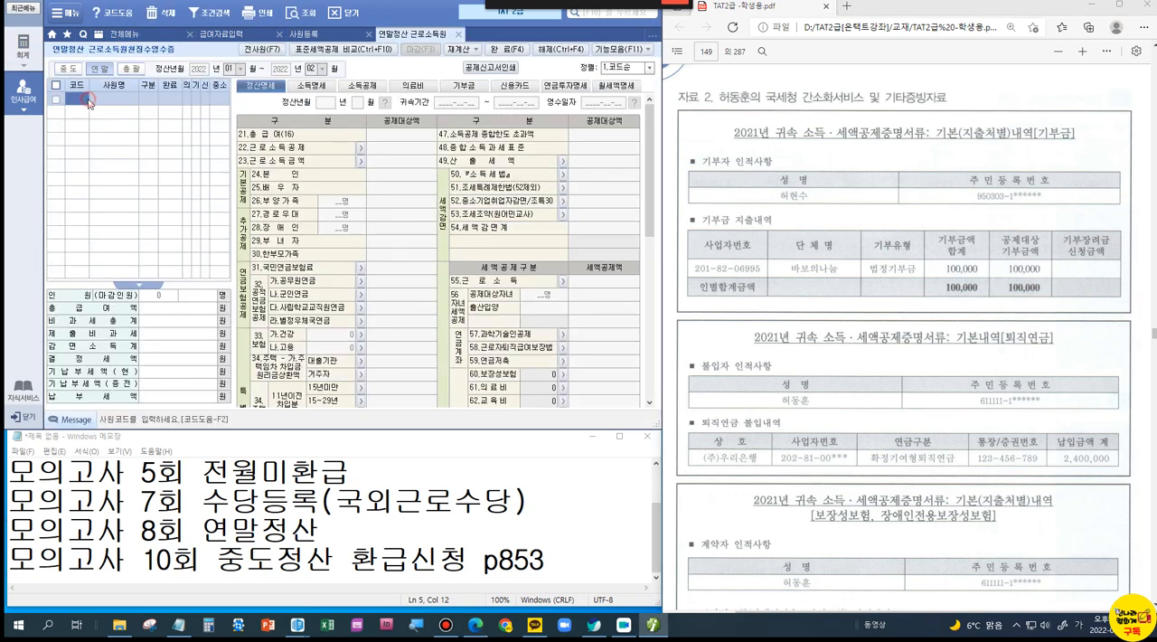
double_click(89, 102)
double_click(313, 167)
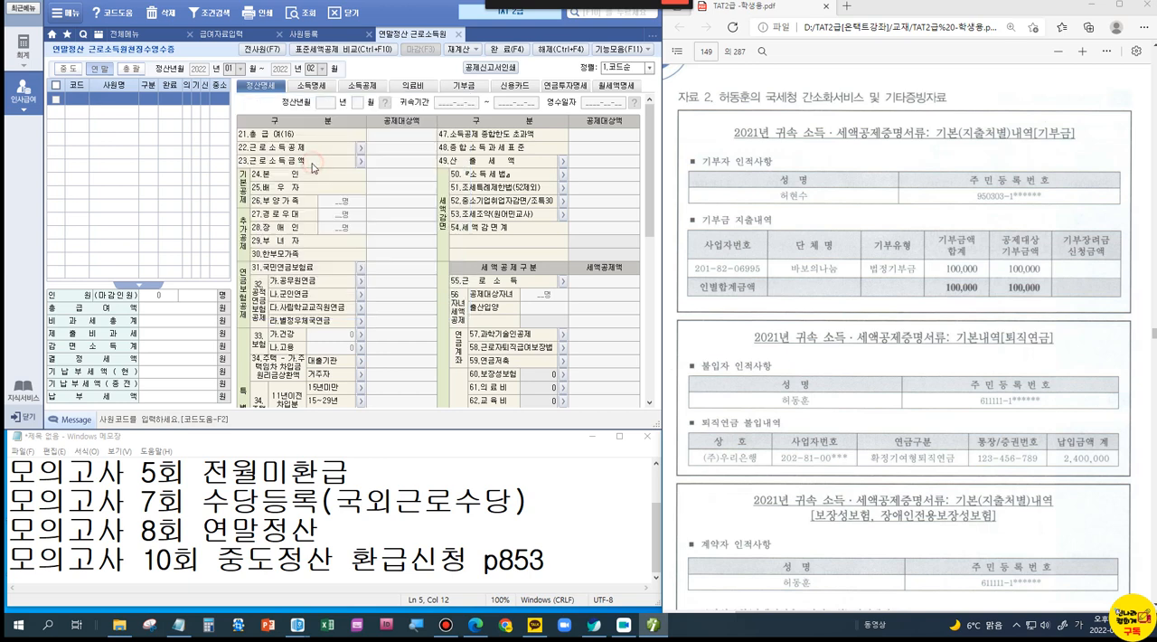
left_click(448, 87)
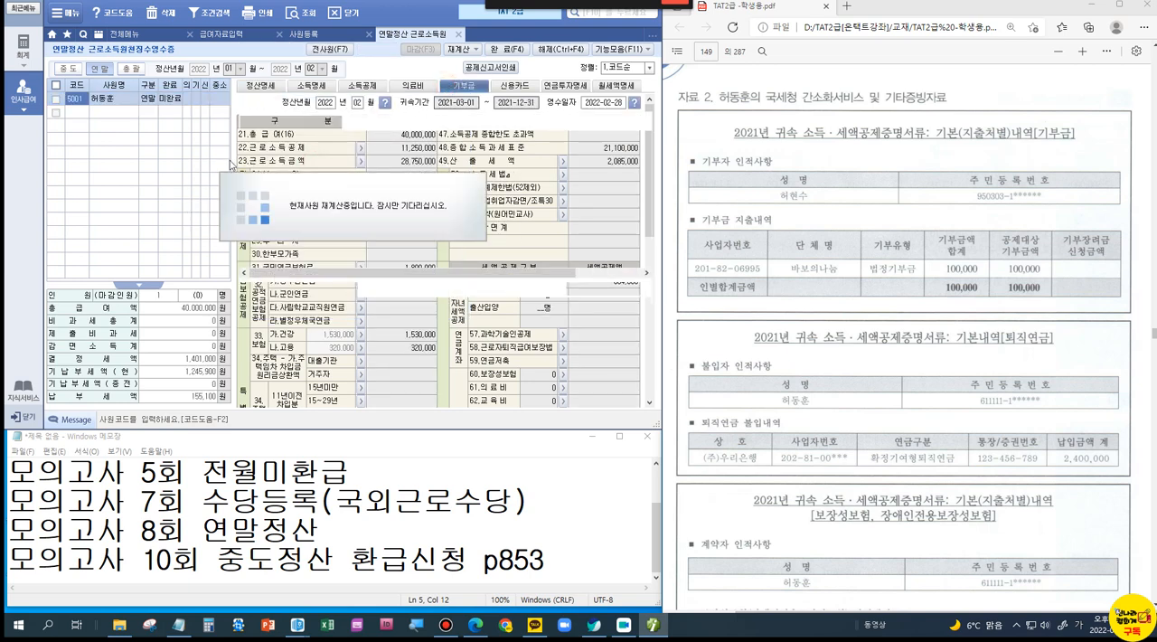
Step: Add a 기부명세 row with the 직계비속 child as donor, the recipient's business registration number and 상호 바보의나눔
double_click(273, 169)
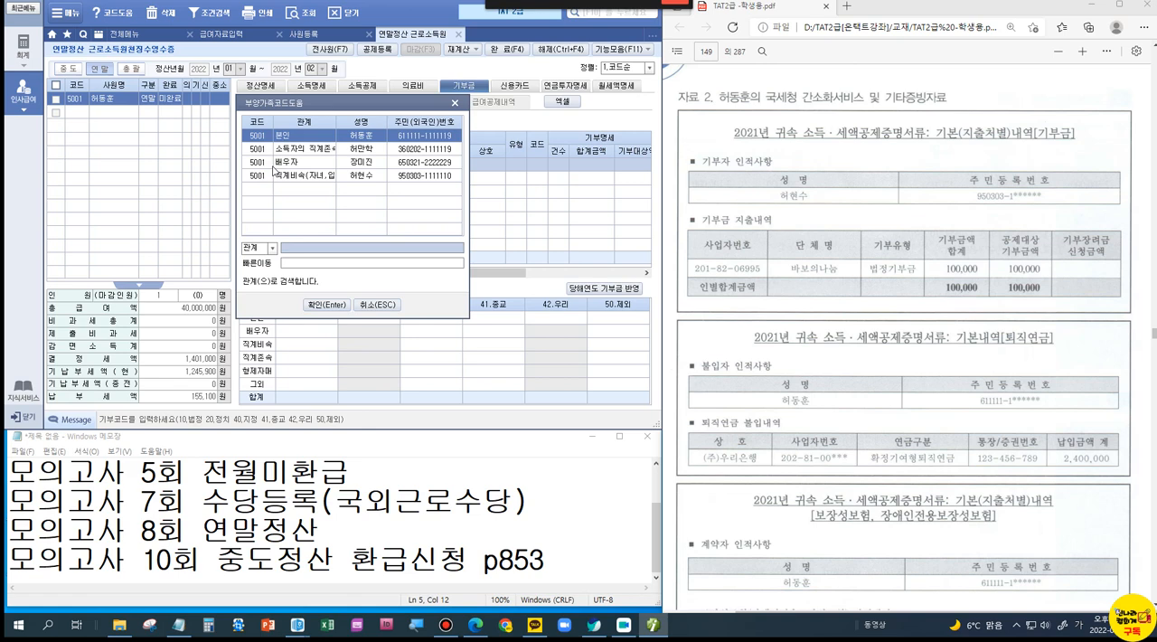
double_click(321, 177)
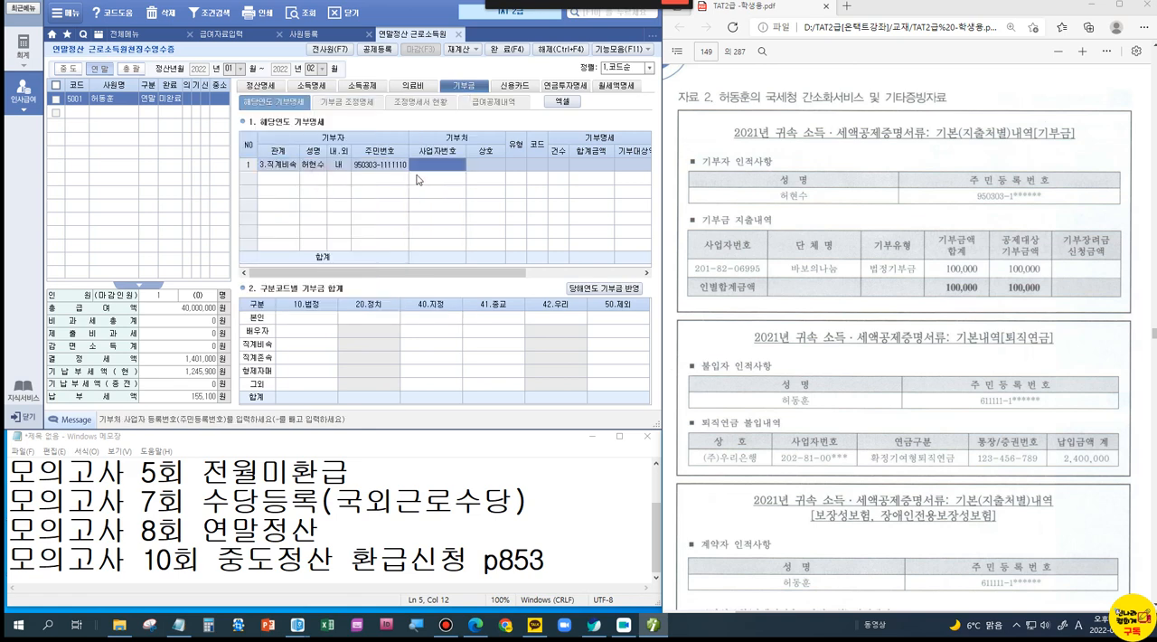
key("Return")
type("바보의나눔")
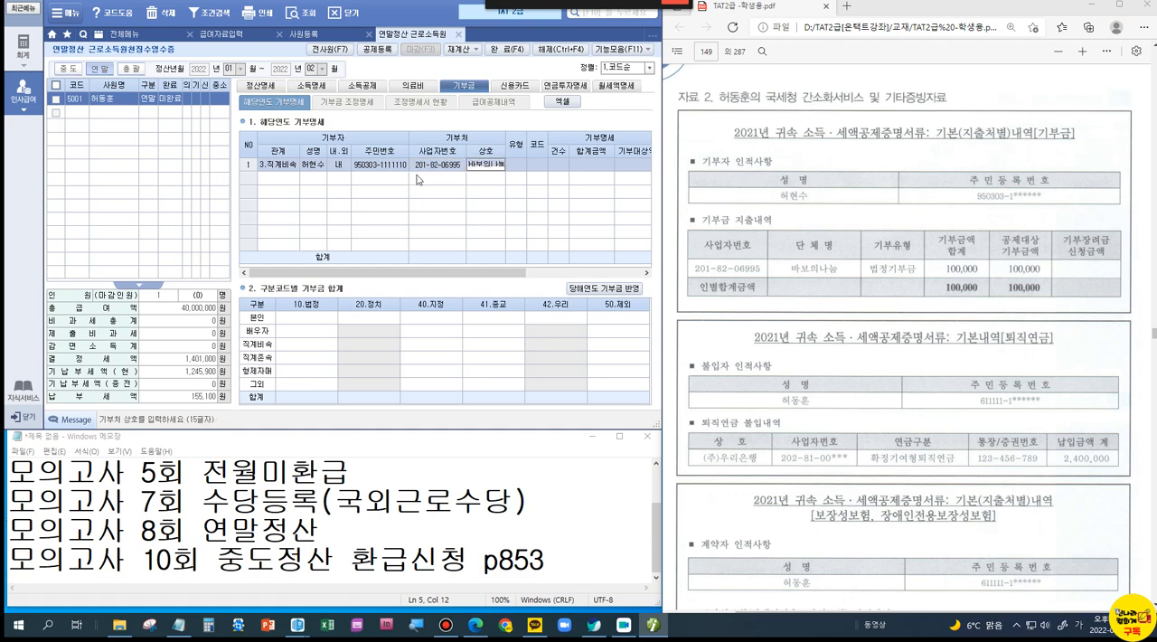
key("Return")
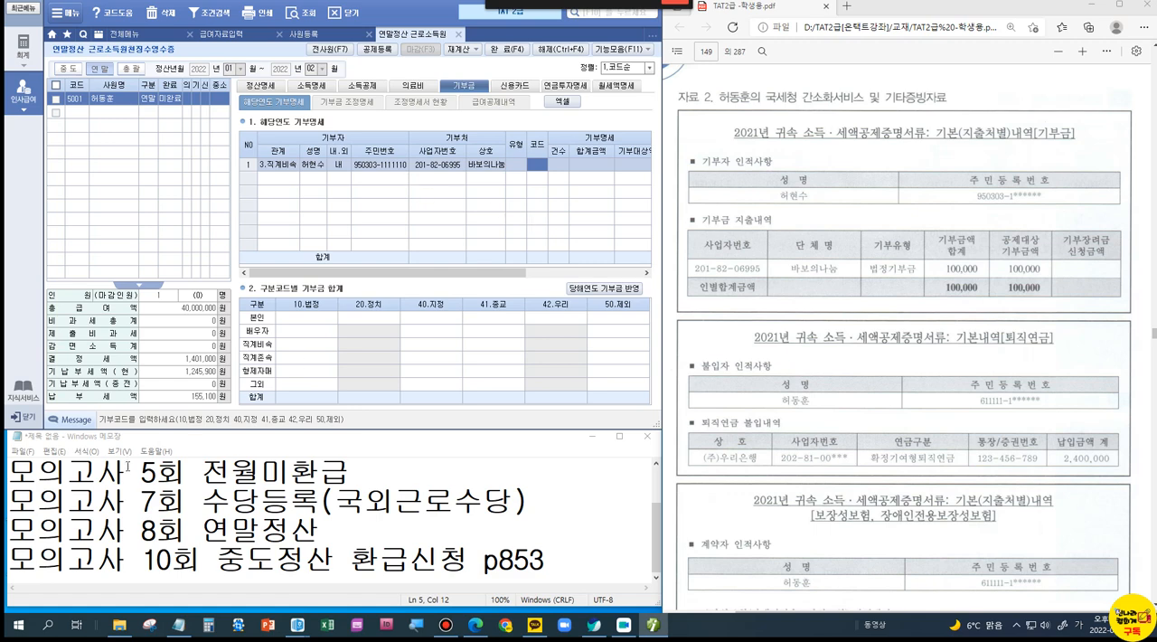
Step: Complete the donation row with code 10 (법정), 건수 1, 기부대상액 100,000, 구분 국세청 and 내용 금전
type("10")
key("Return")
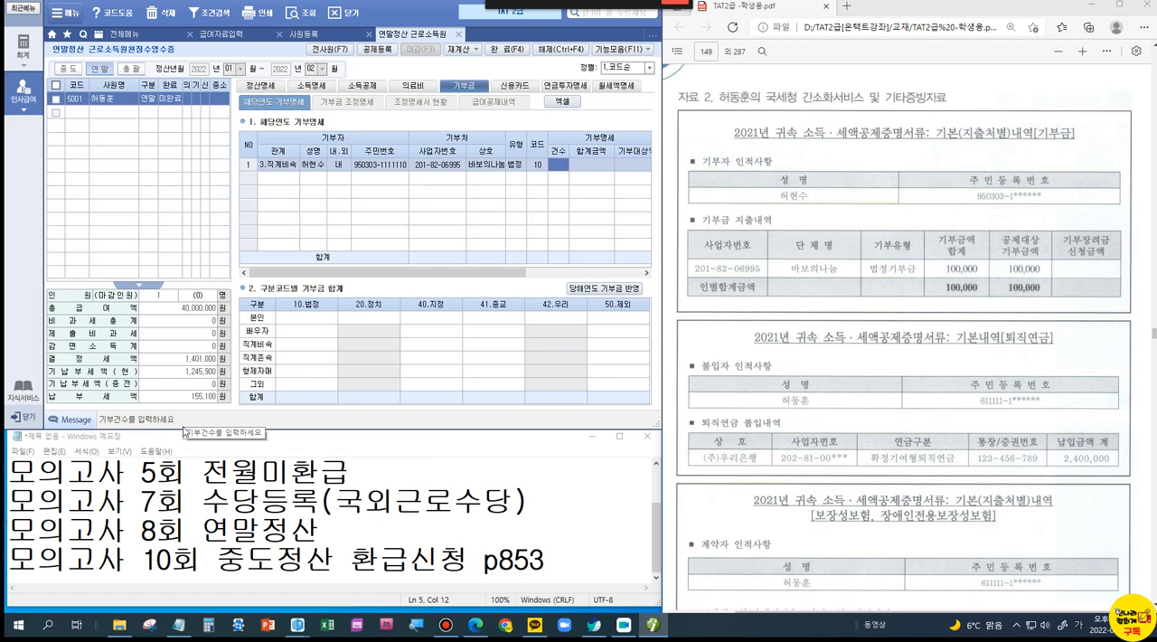
type("1")
key("Return")
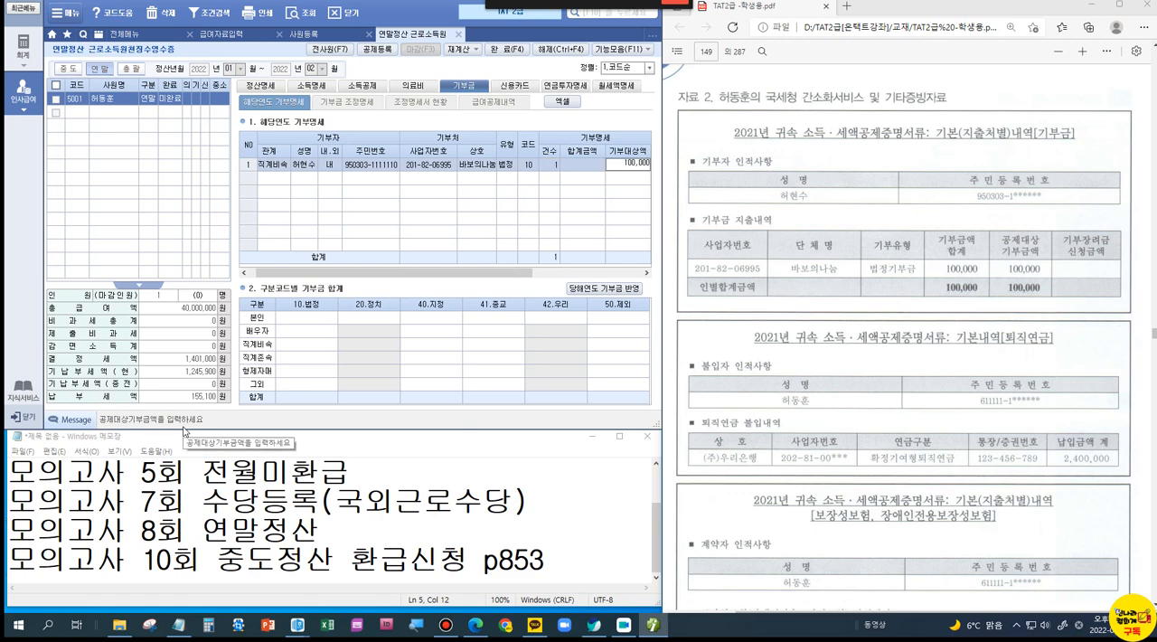
key("Return")
key("Return")
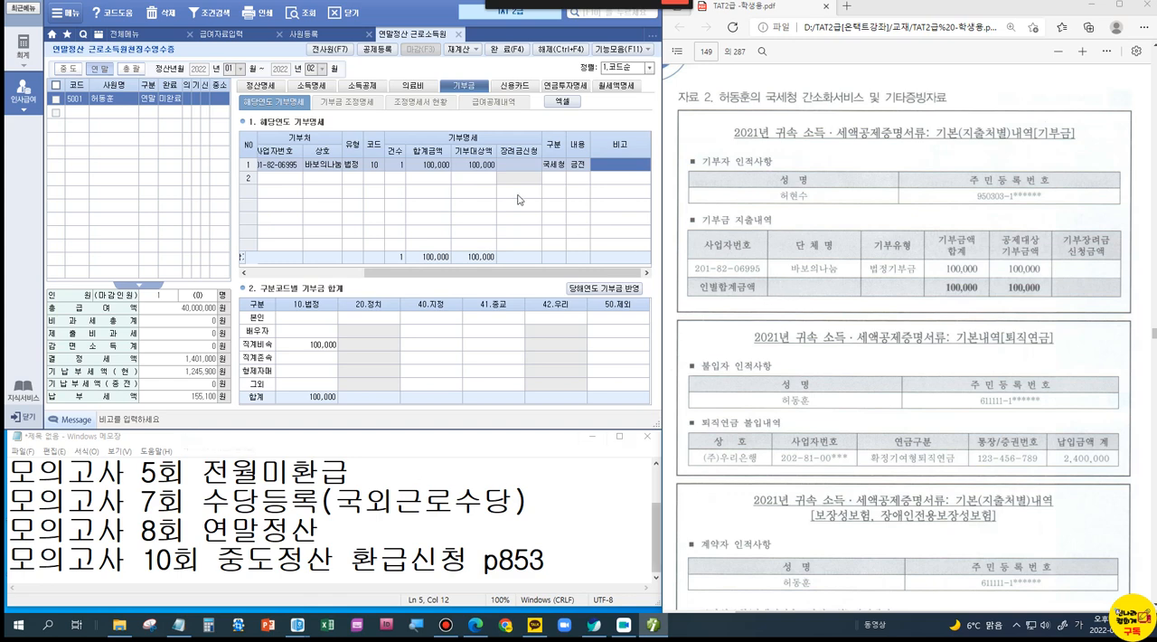
key("Return")
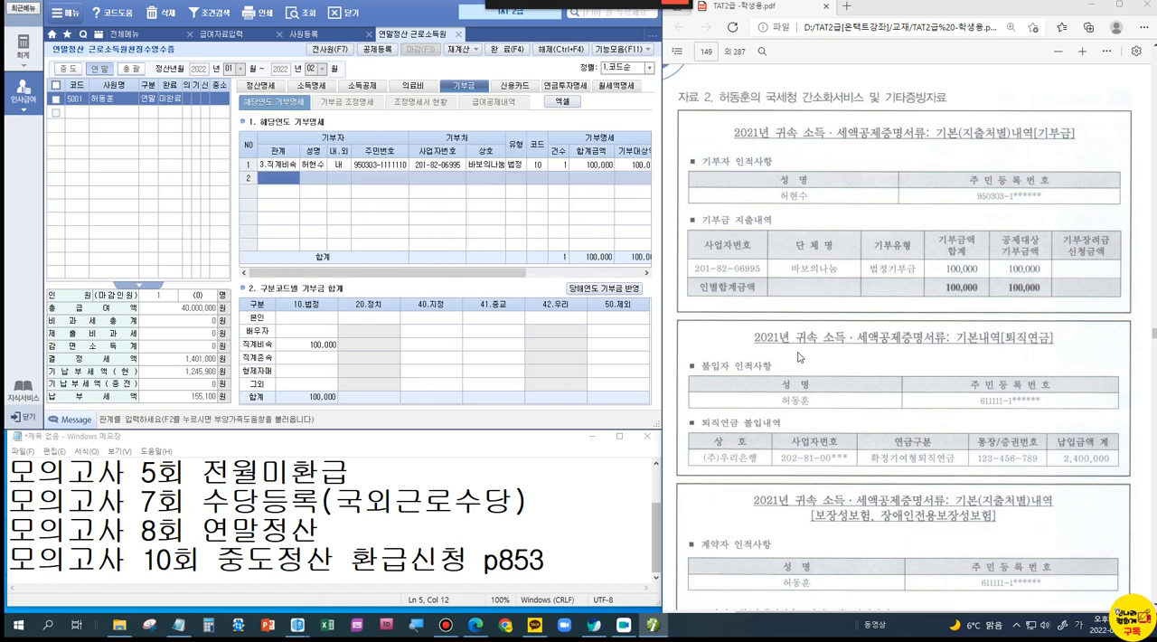
Step: Find the 노동조합비 entry under 자료 3 기타참고자료 in the PDF and read its amount and registration details
scroll(796, 375, "down", 10)
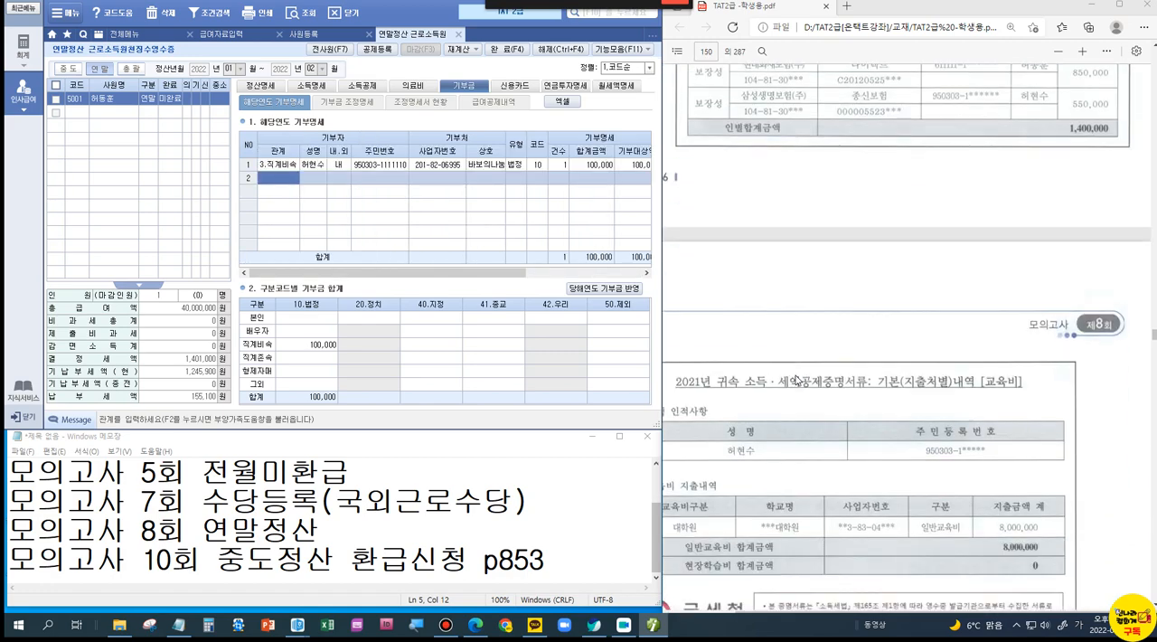
scroll(796, 378, "down", 2)
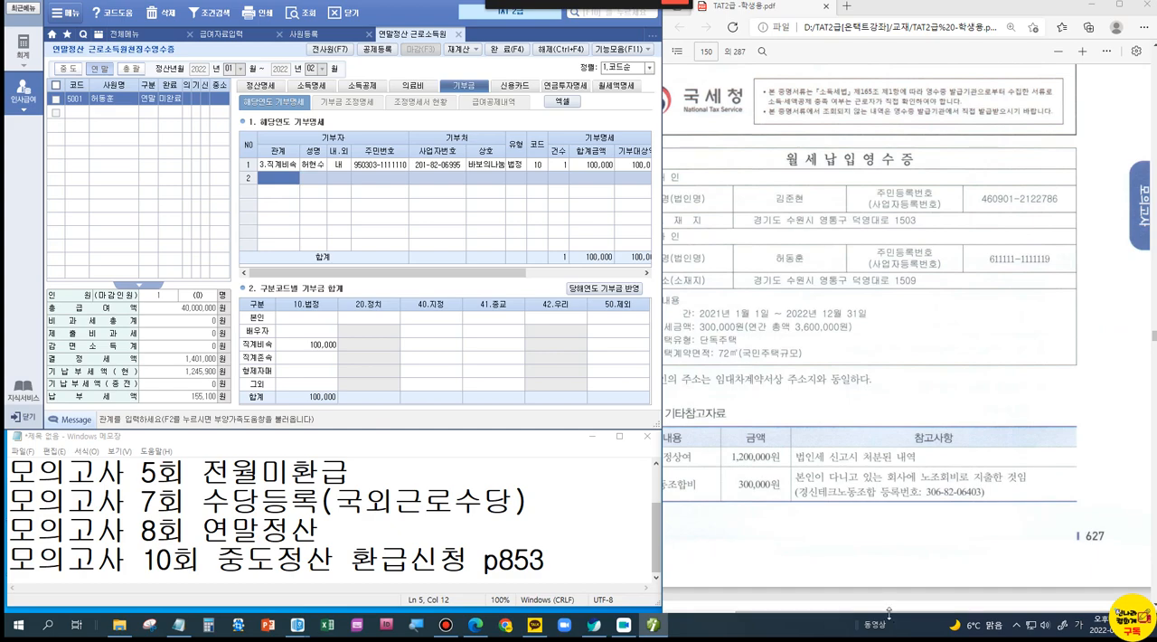
left_click_drag(889, 611, 797, 615)
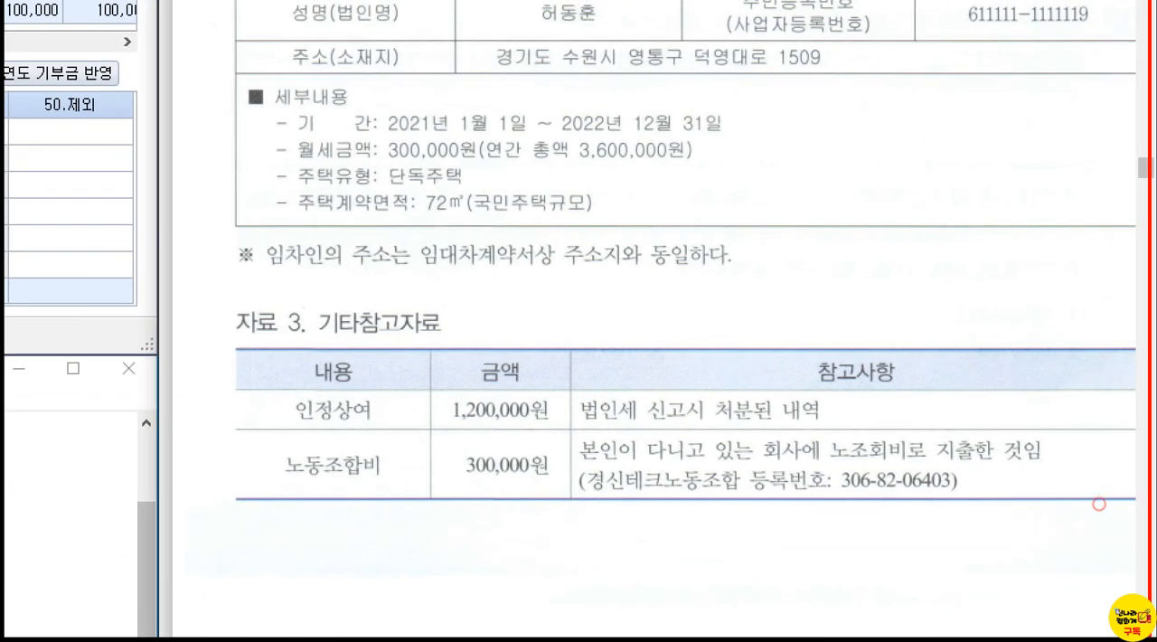
mouse_move(244, 425)
left_mouse_down()
mouse_move(283, 443)
mouse_move(962, 515)
mouse_move(1125, 519)
left_mouse_up()
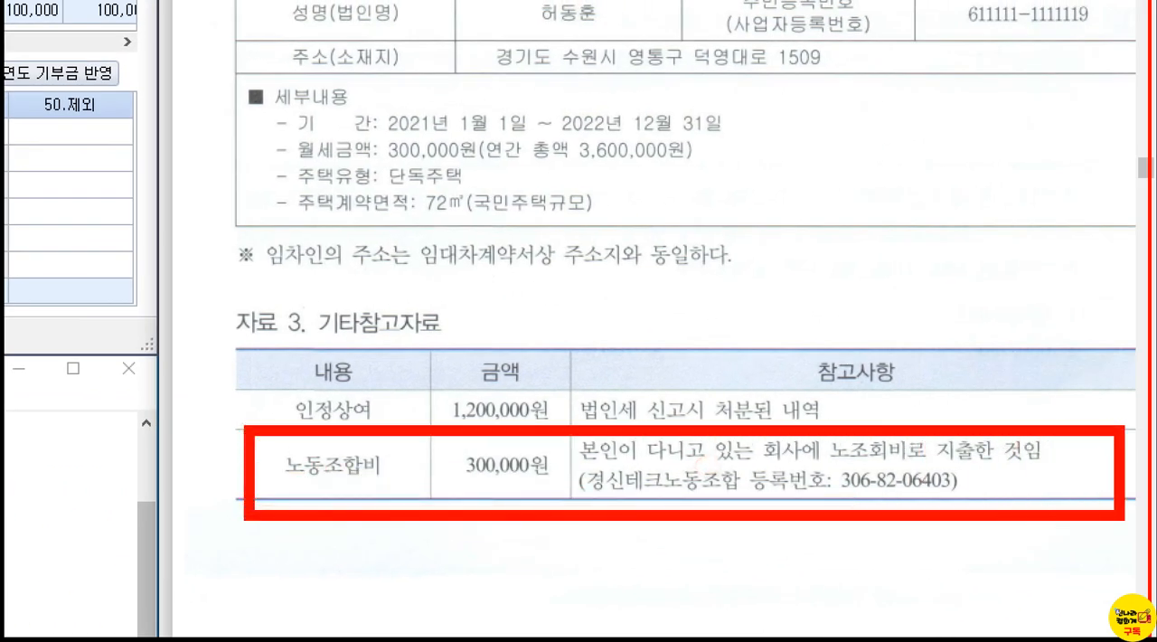
left_click_drag(926, 423, 956, 378)
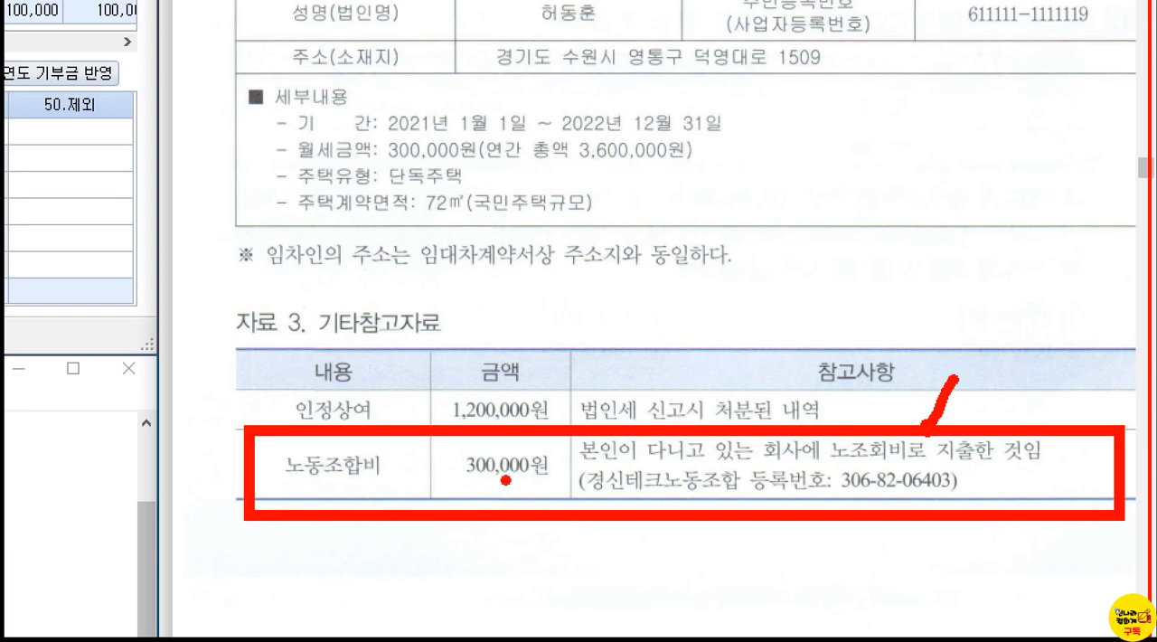
key("Escape")
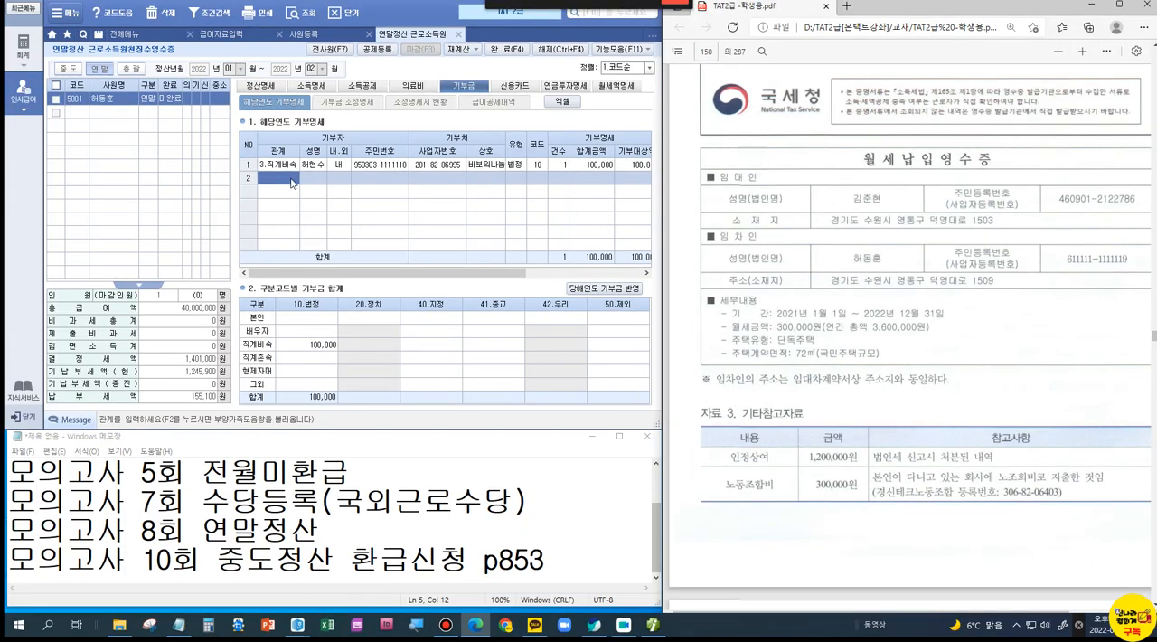
Step: Add a second 기부명세 row with 본인 as donor, the union's business registration number and 상호 경신테크노동조합
key("F2")
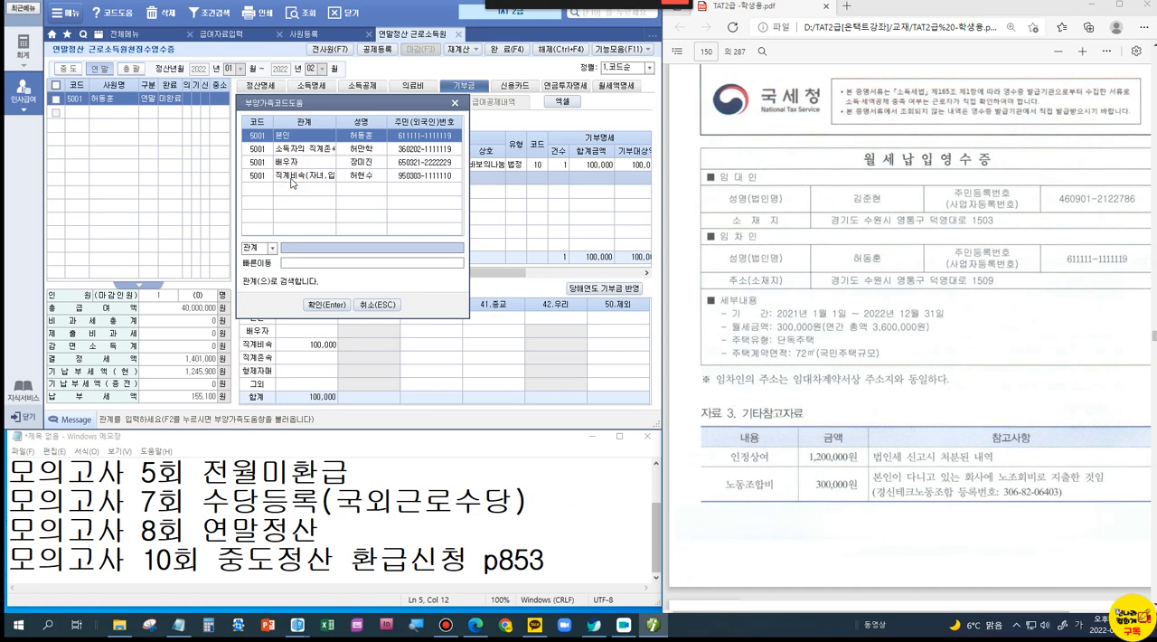
double_click(298, 136)
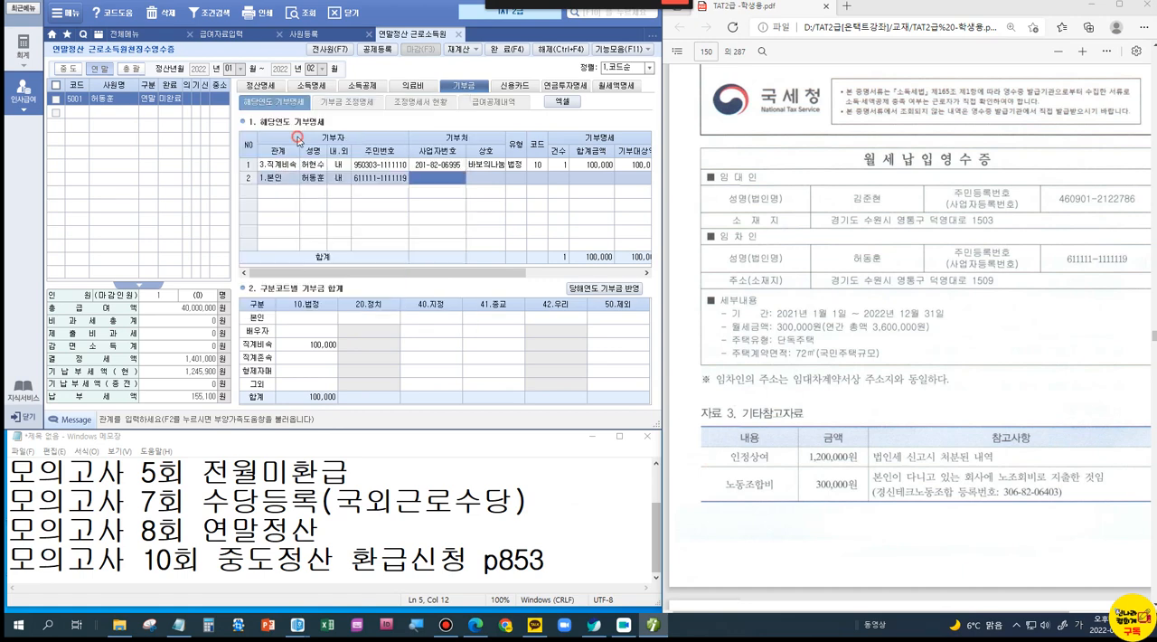
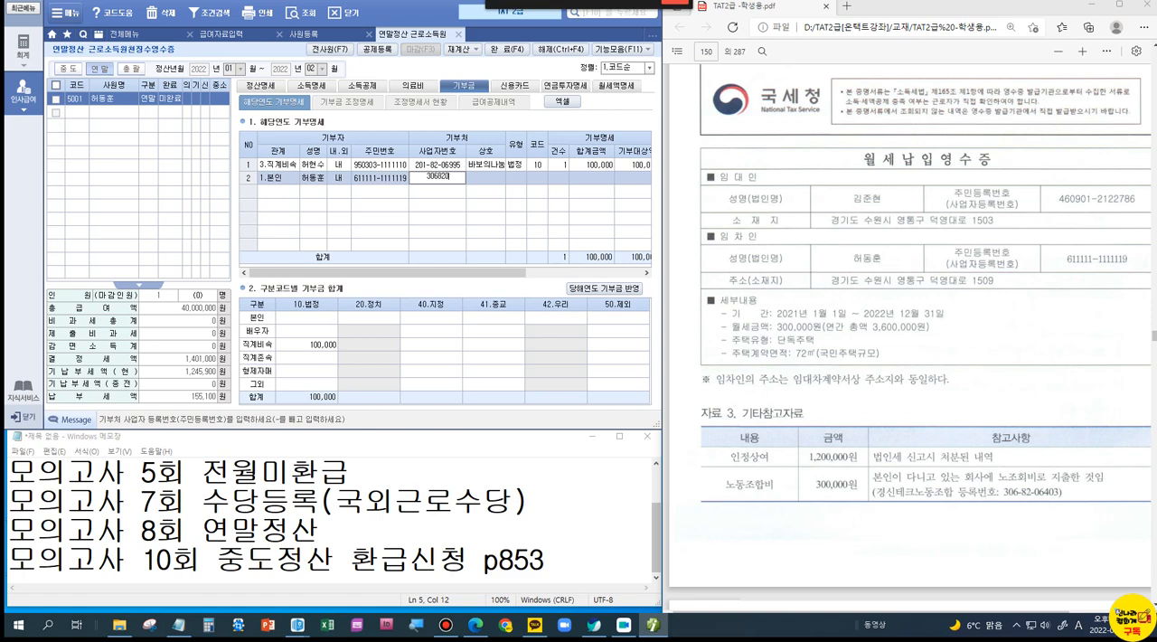
key("Return")
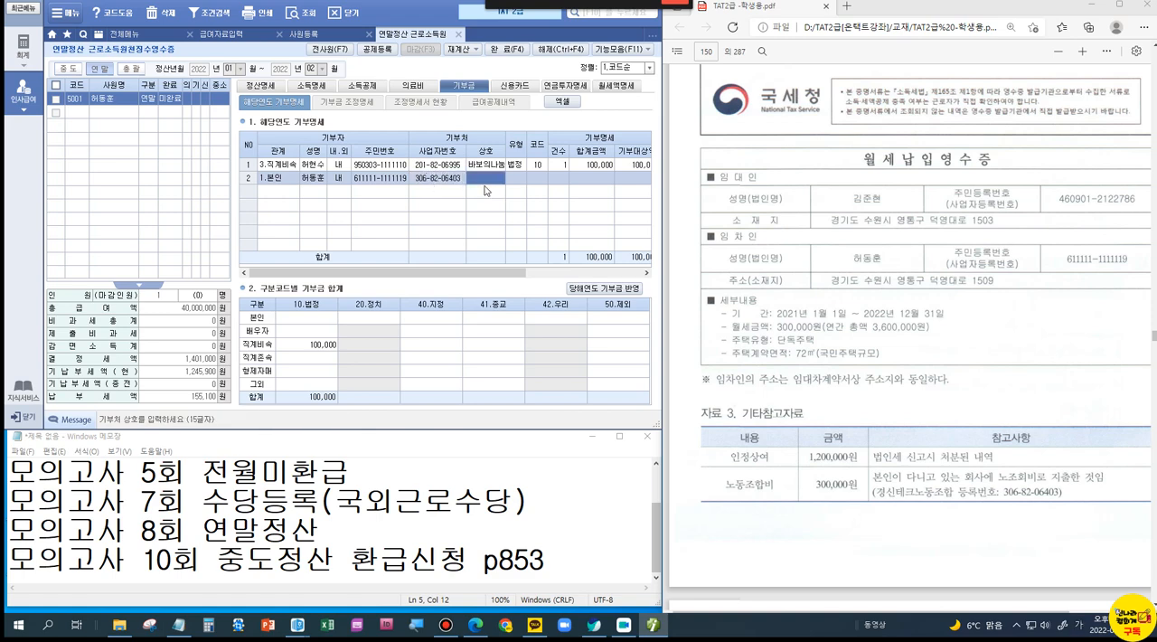
type("경신테크노동조합")
key("Return")
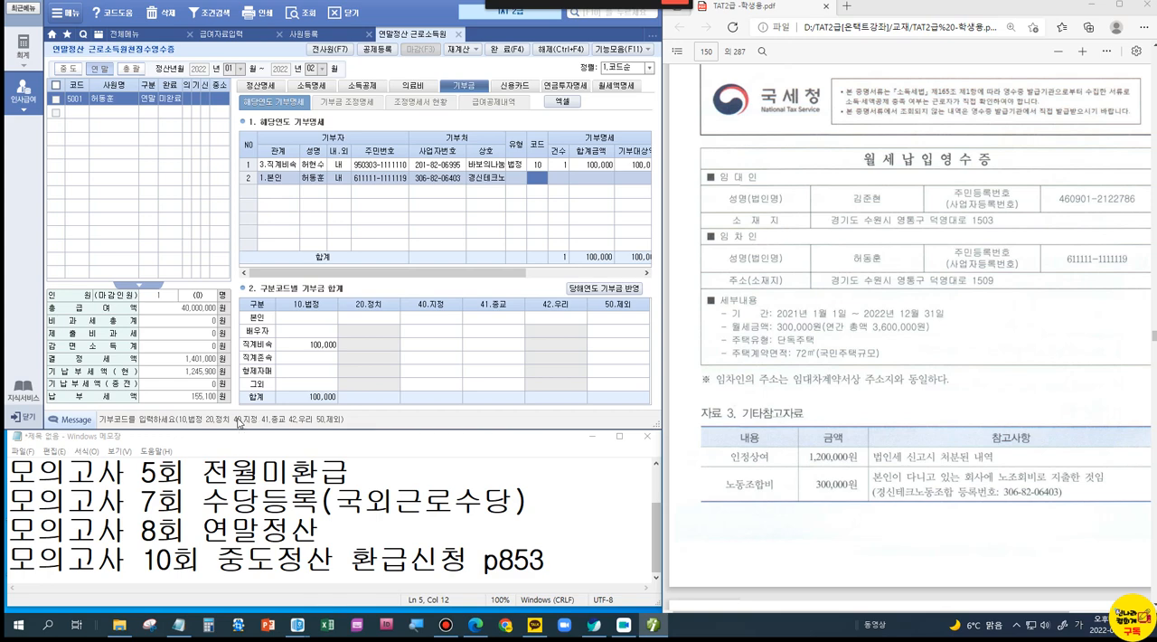
Step: Complete the union dues row with code 40 (지정), 건수 1, amount 300,000, 구분 국세청 and 내용 금전
type("40")
key("Return")
type("1")
key("Return")
type("3000000")
key("Return")
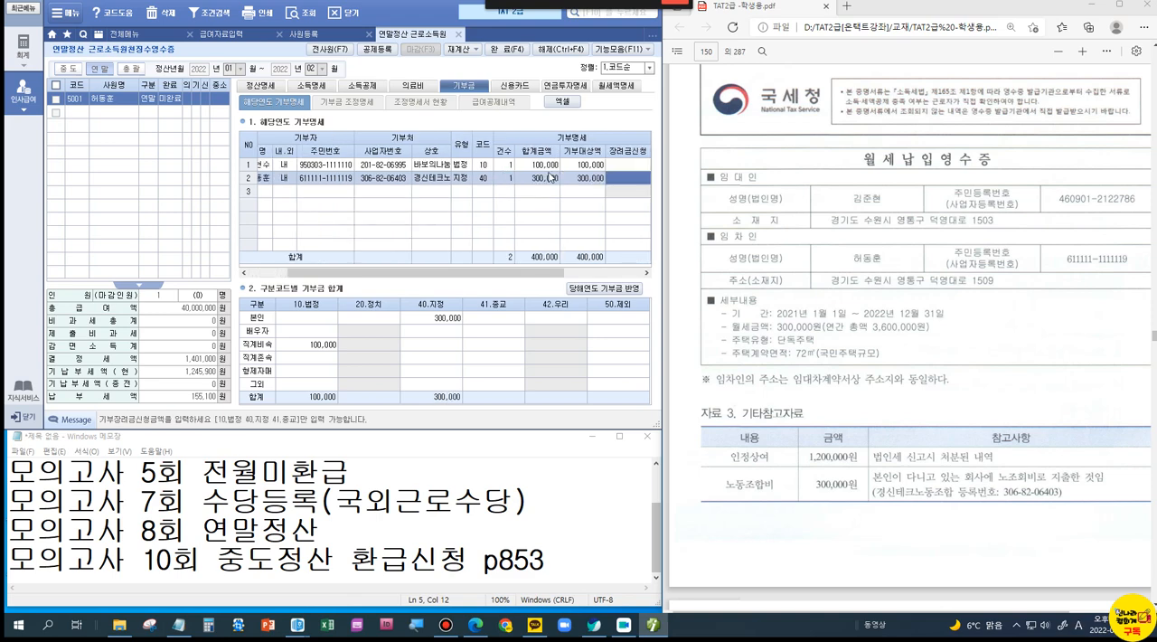
key("Return")
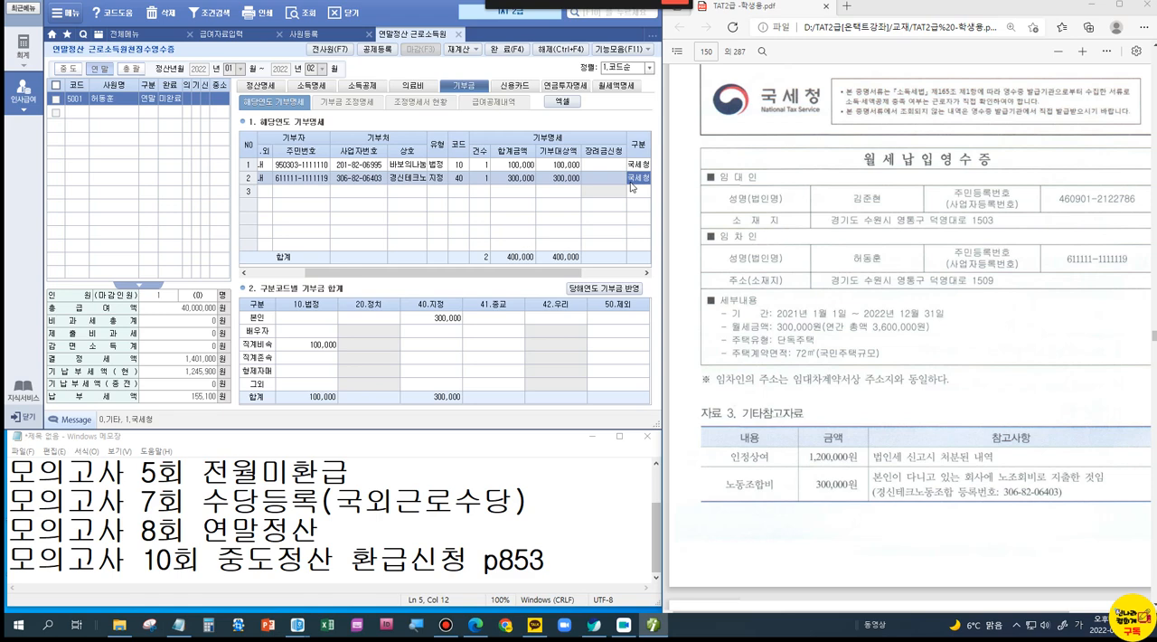
key("Return")
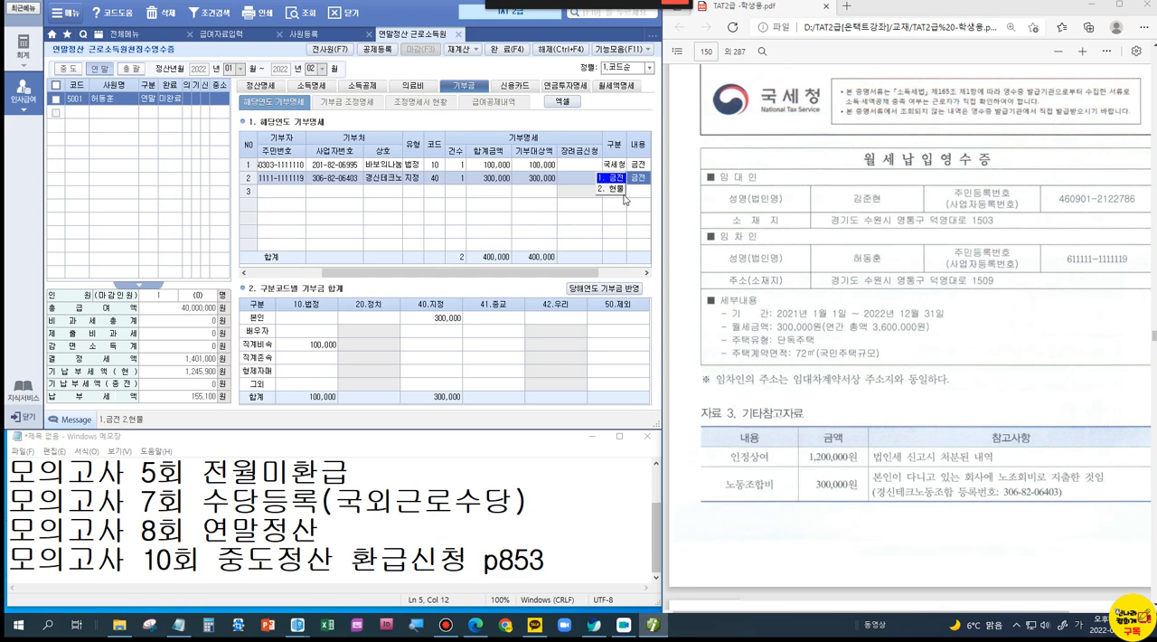
key("Return")
key("Return")
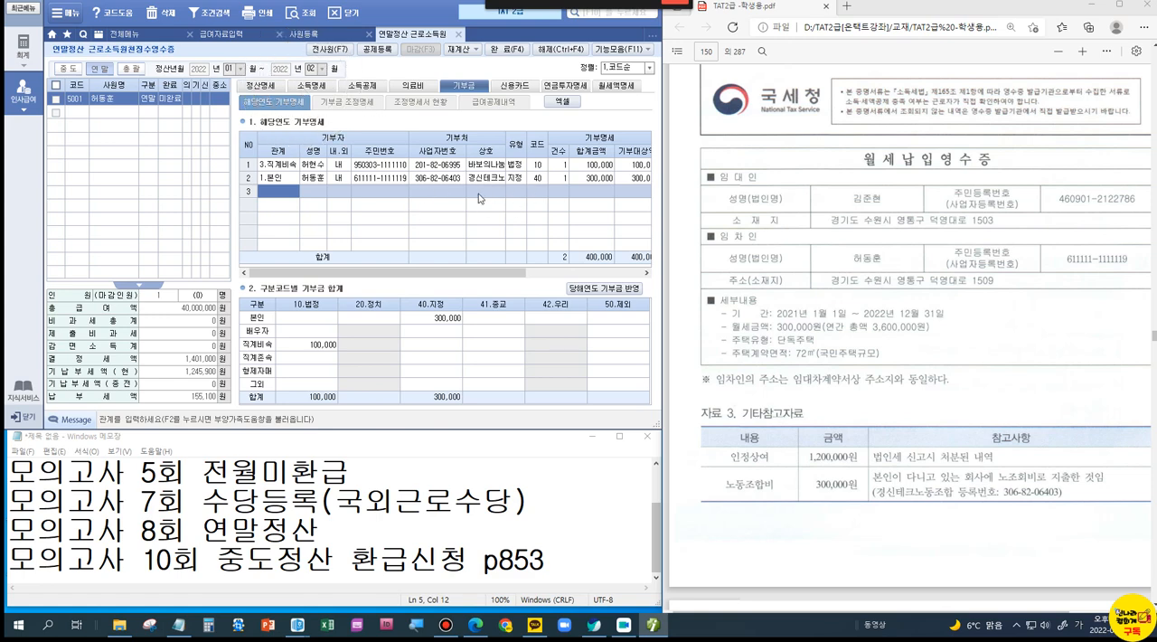
Step: Apply the calculated donation deductions from 기부금 조정명세 to 정산명세 and check the 기부금 items there
left_click(362, 102)
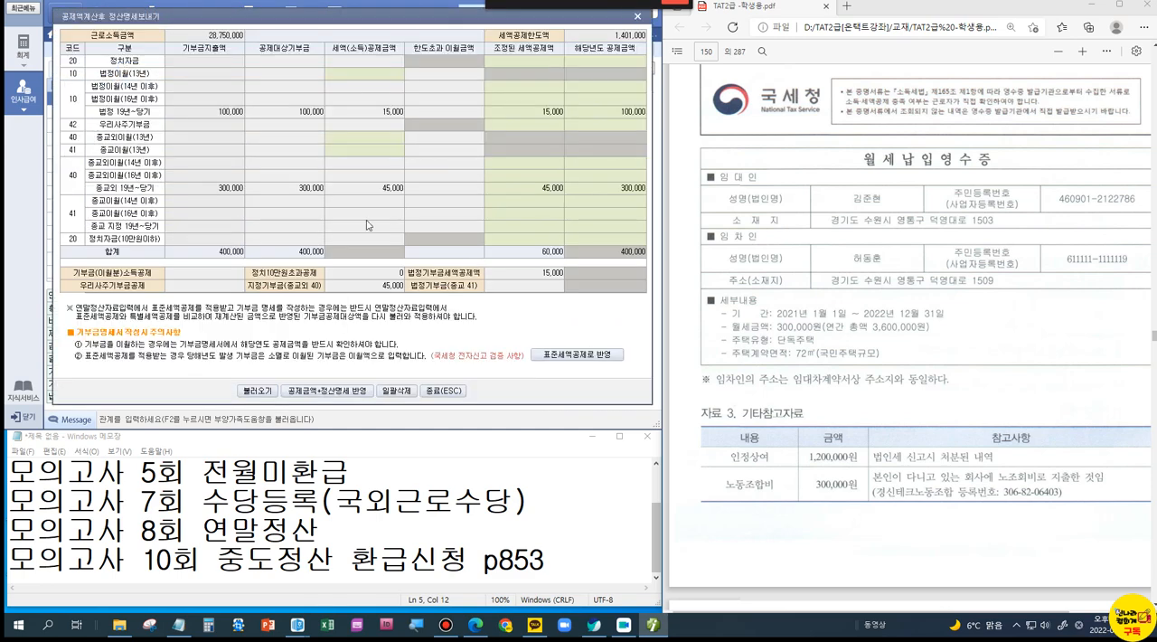
left_click(360, 391)
left_click(547, 336)
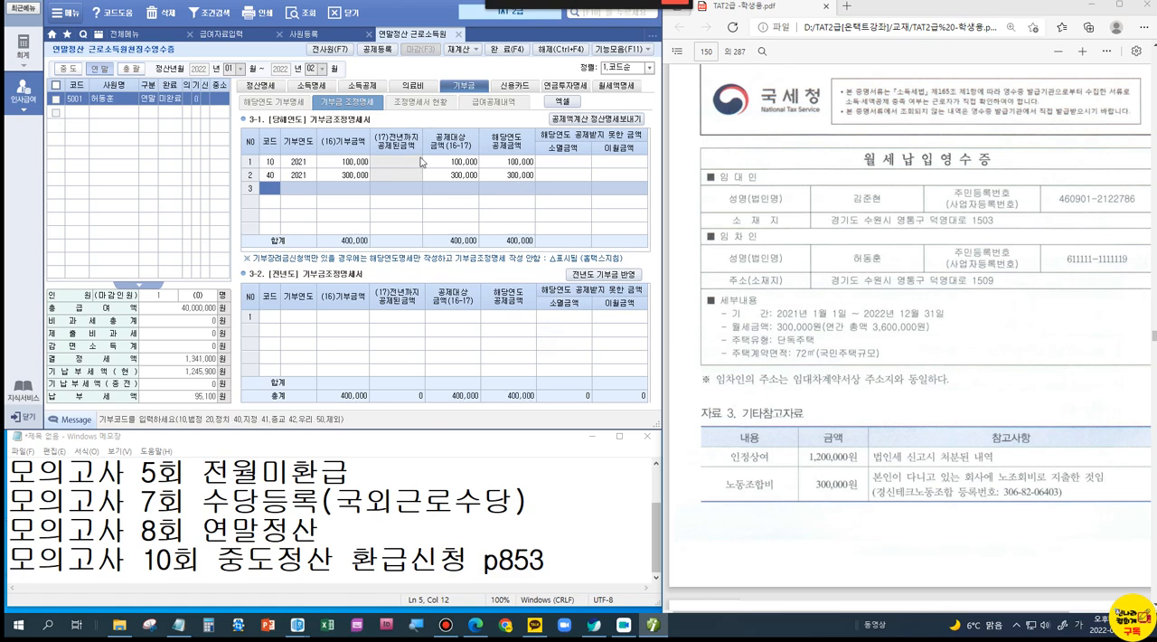
left_click(264, 87)
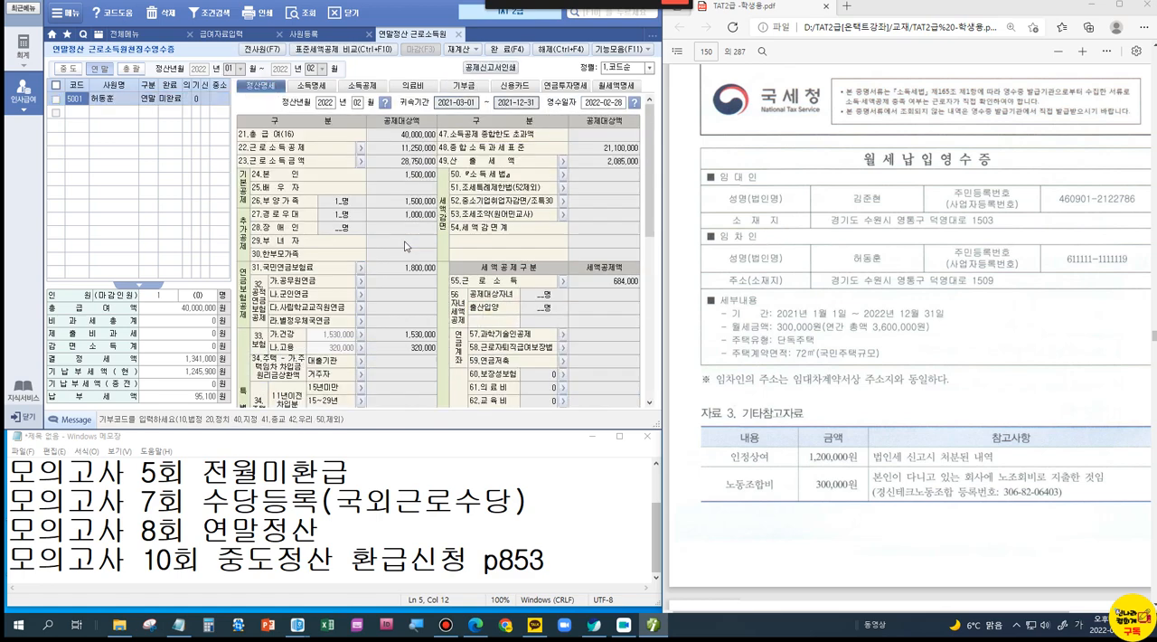
left_click_drag(646, 205, 645, 285)
left_click(620, 279)
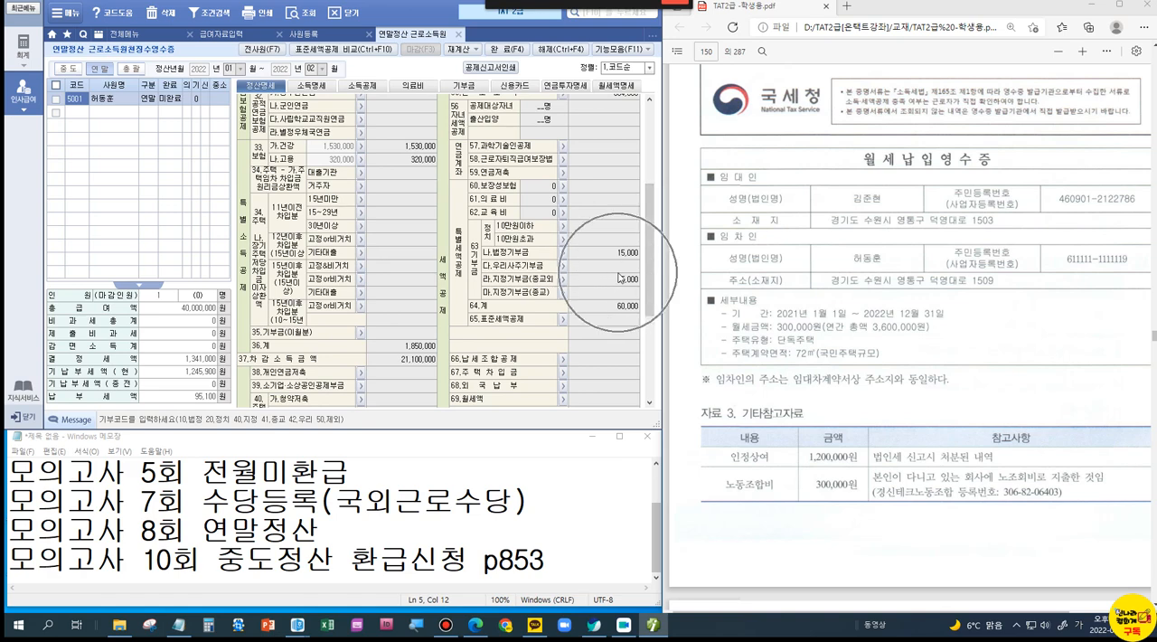
Step: Enter 1,200,000 as 인정상여 in the 연말 column of 소득명세
left_click(310, 86)
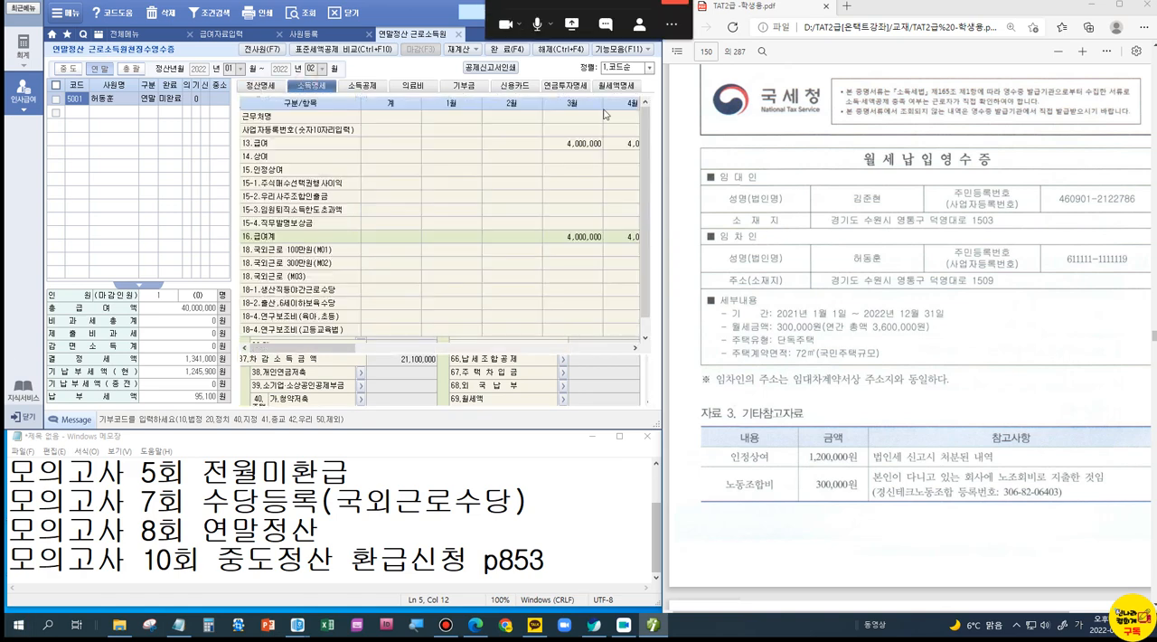
left_click(563, 118)
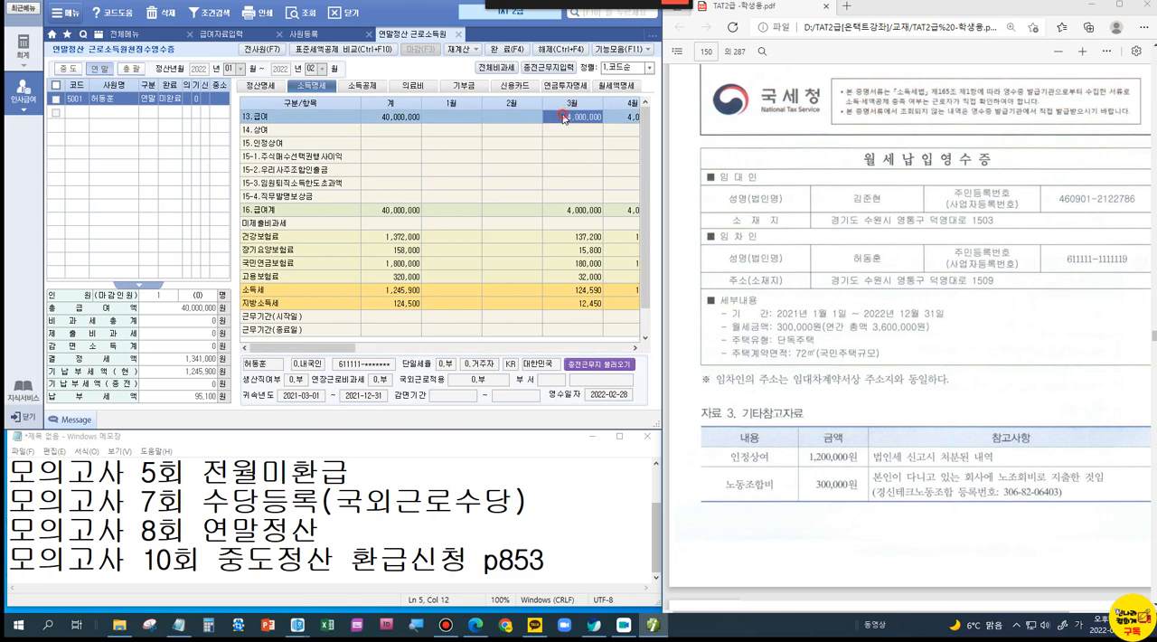
key("Return")
key("Return")
key("Return")
key("Return")
key("Return")
key("Return")
key("Return")
key("Return")
key("Return")
key("Return")
key("Return")
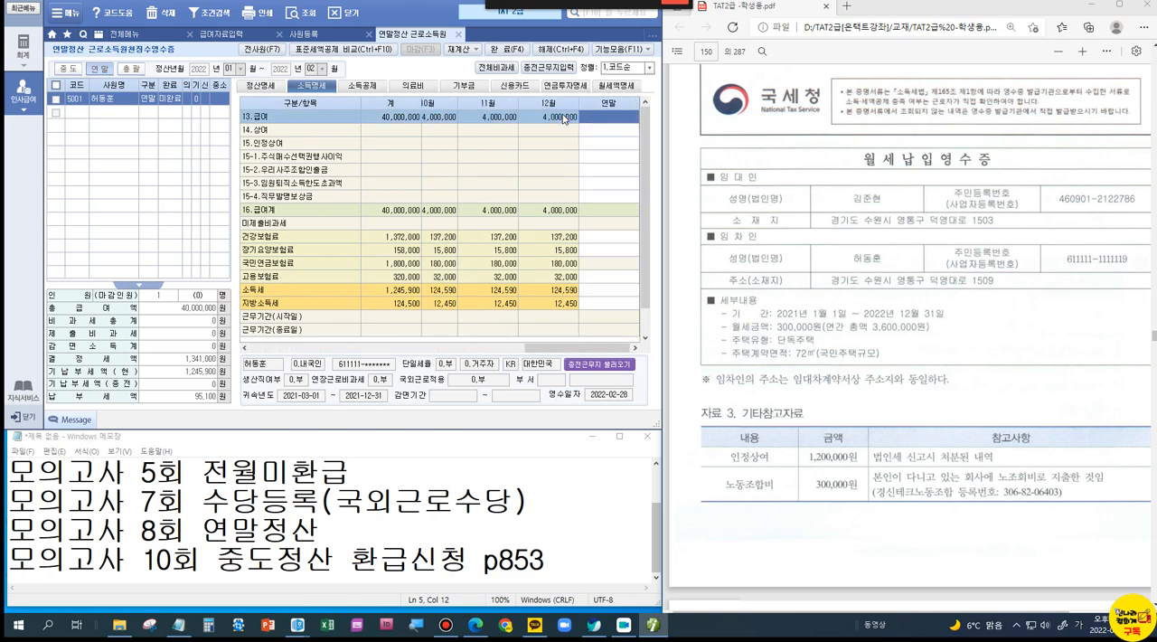
left_click(586, 121)
left_click(599, 143)
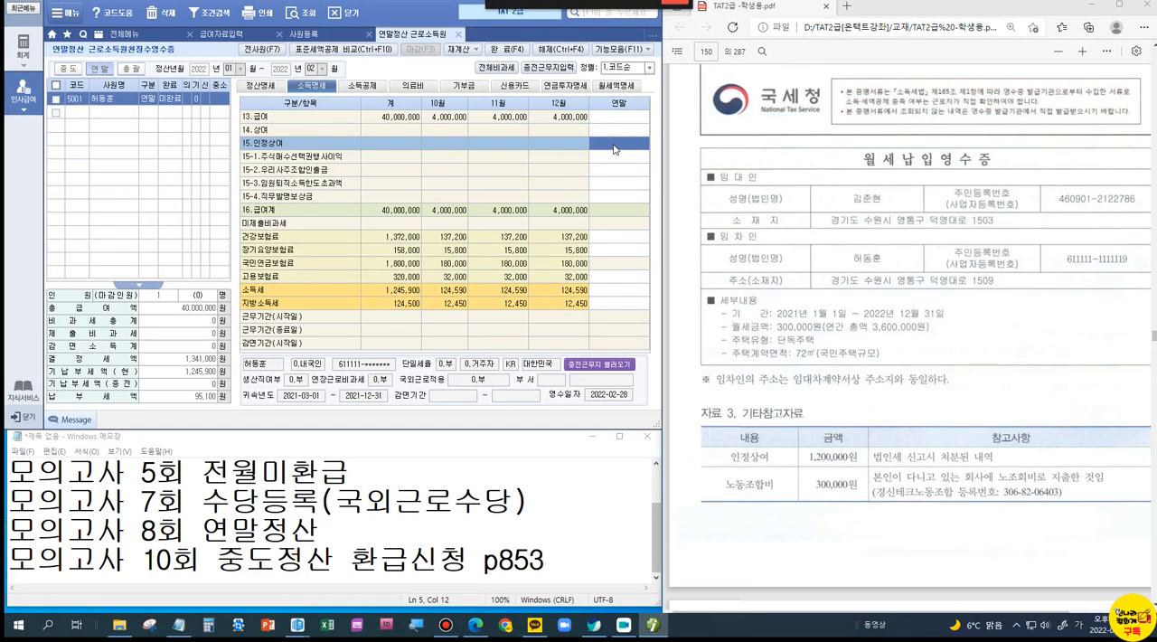
type("1200000")
key("Return")
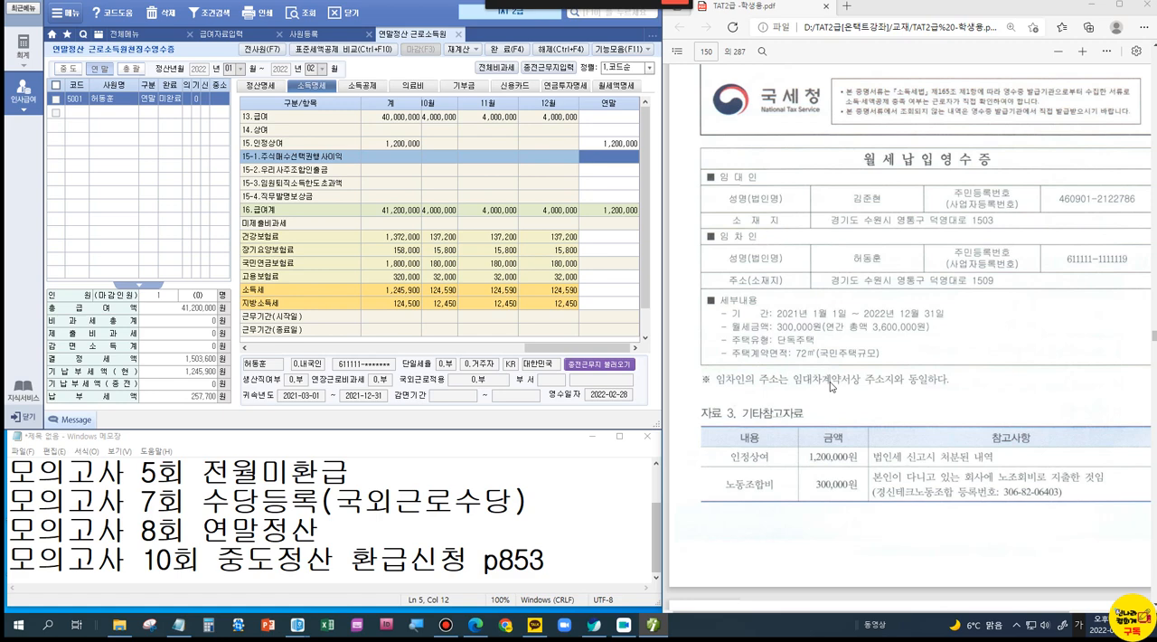
Step: Look over the 기부금 조정명세 and go back to the 퇴직연금 document of 자료 2 in the PDF
scroll(830, 386, "up", 4)
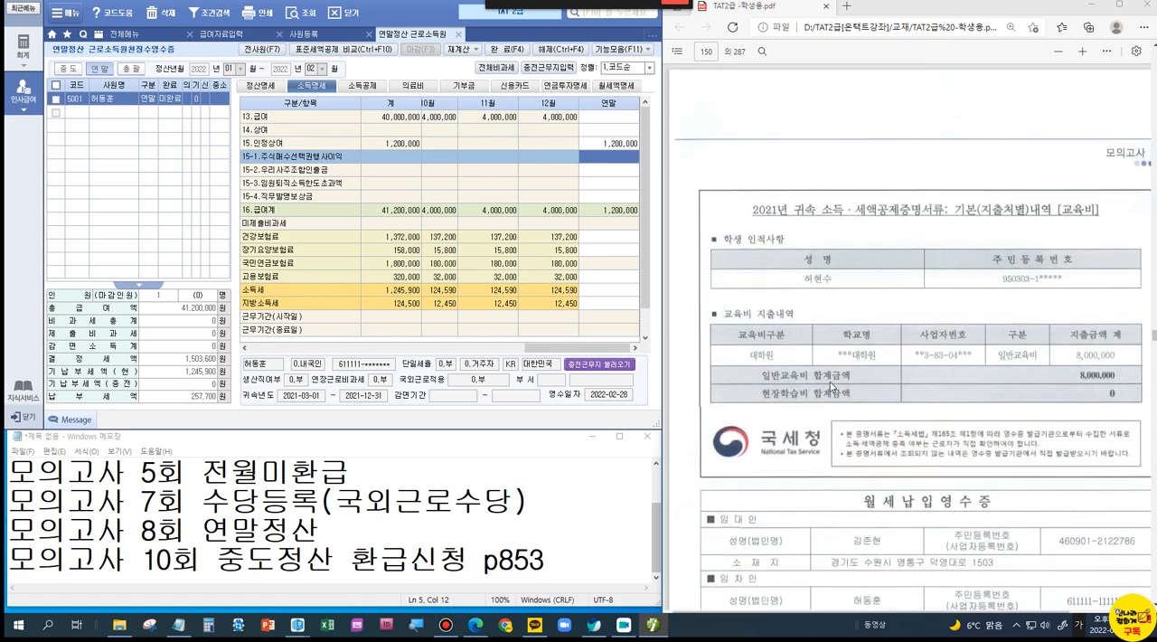
scroll(830, 386, "up", 6)
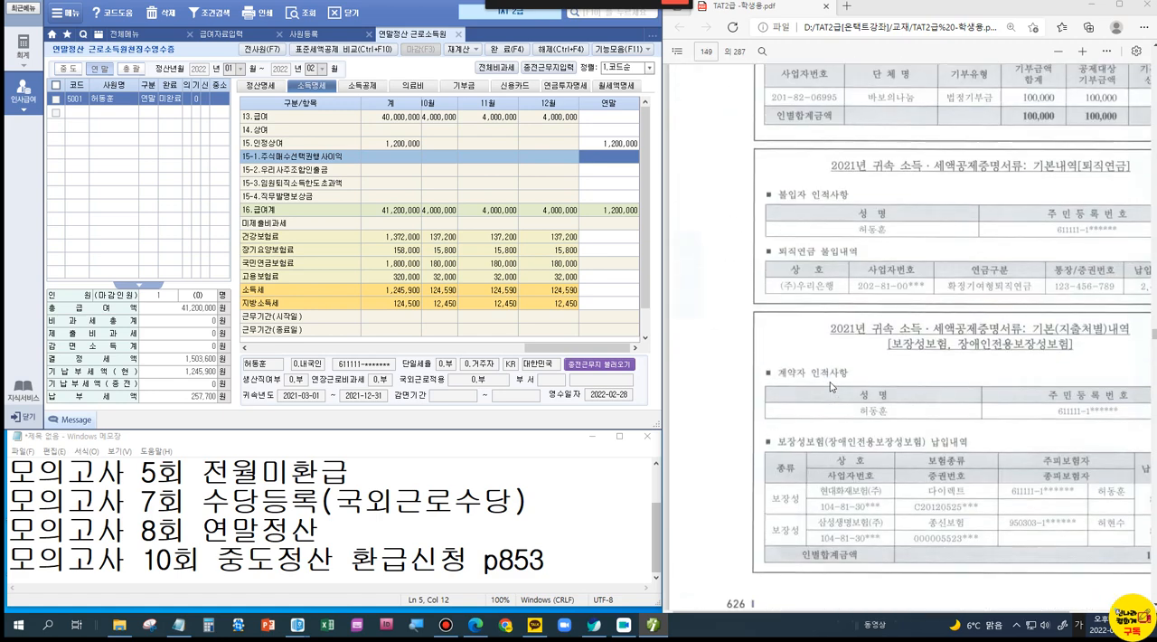
scroll(830, 386, "up", 2)
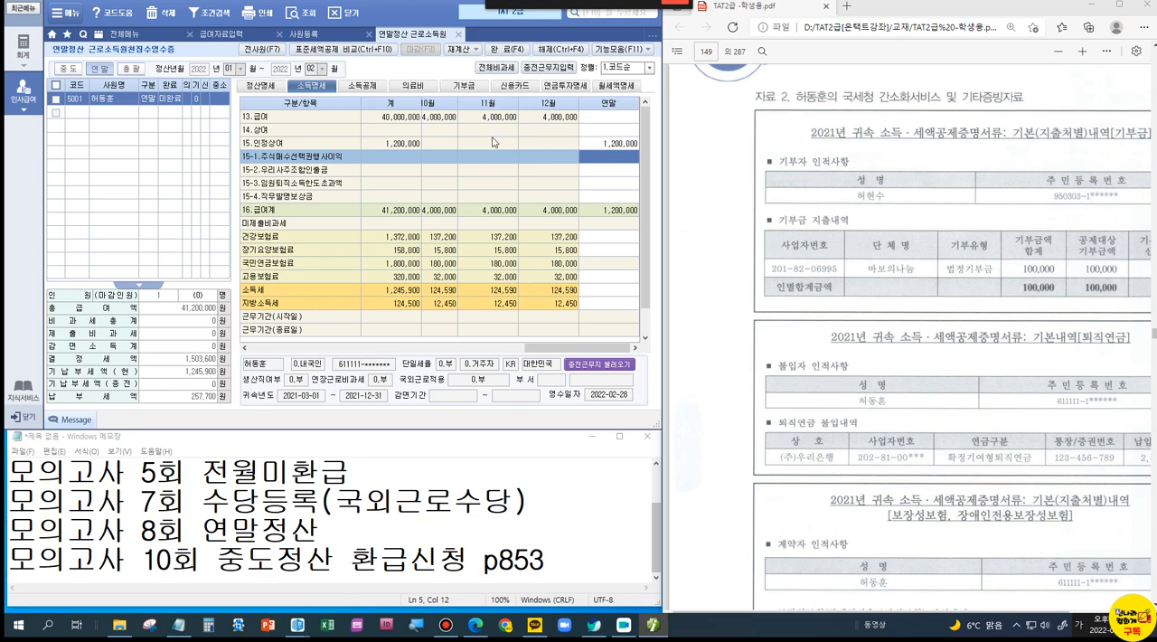
left_click(470, 89)
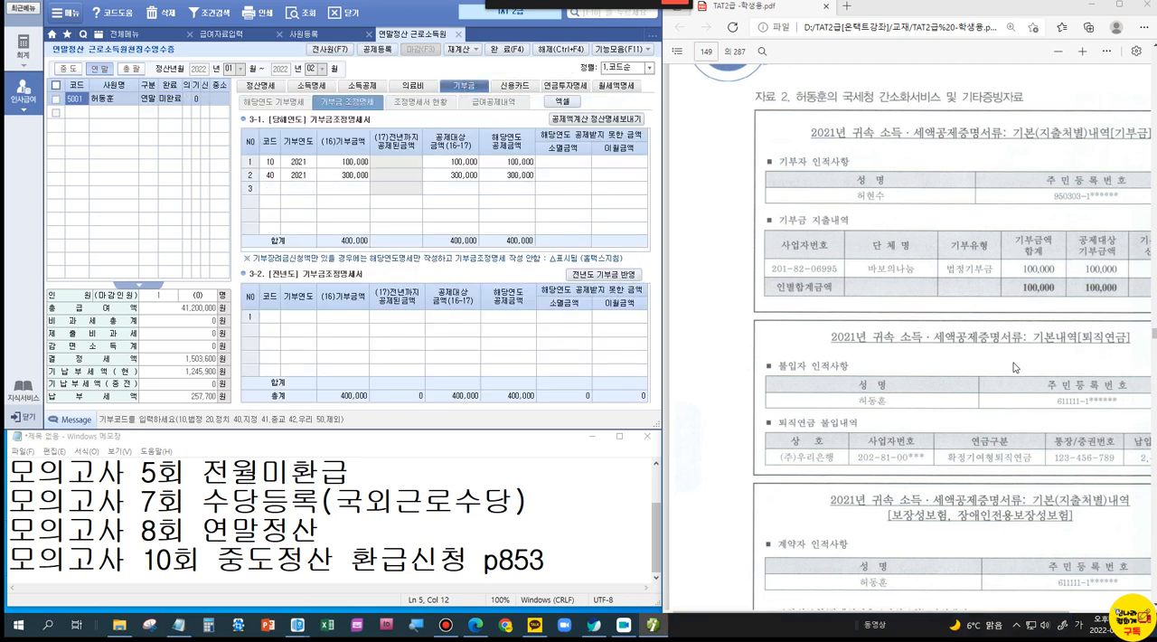
scroll(1014, 461, "down", 2)
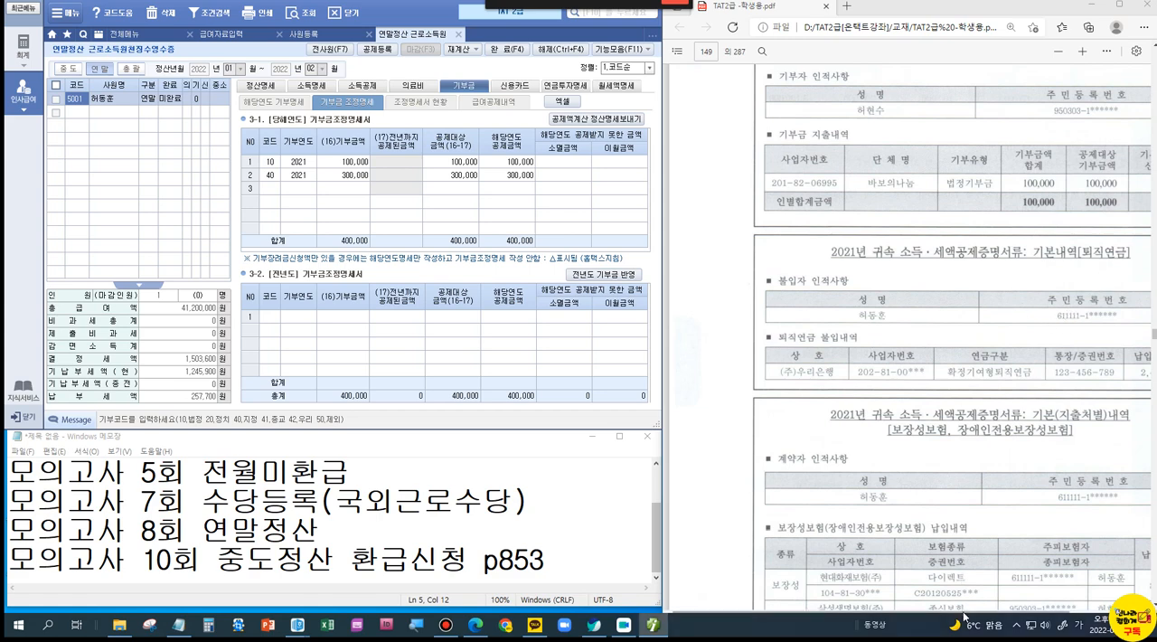
left_click_drag(967, 613, 1017, 614)
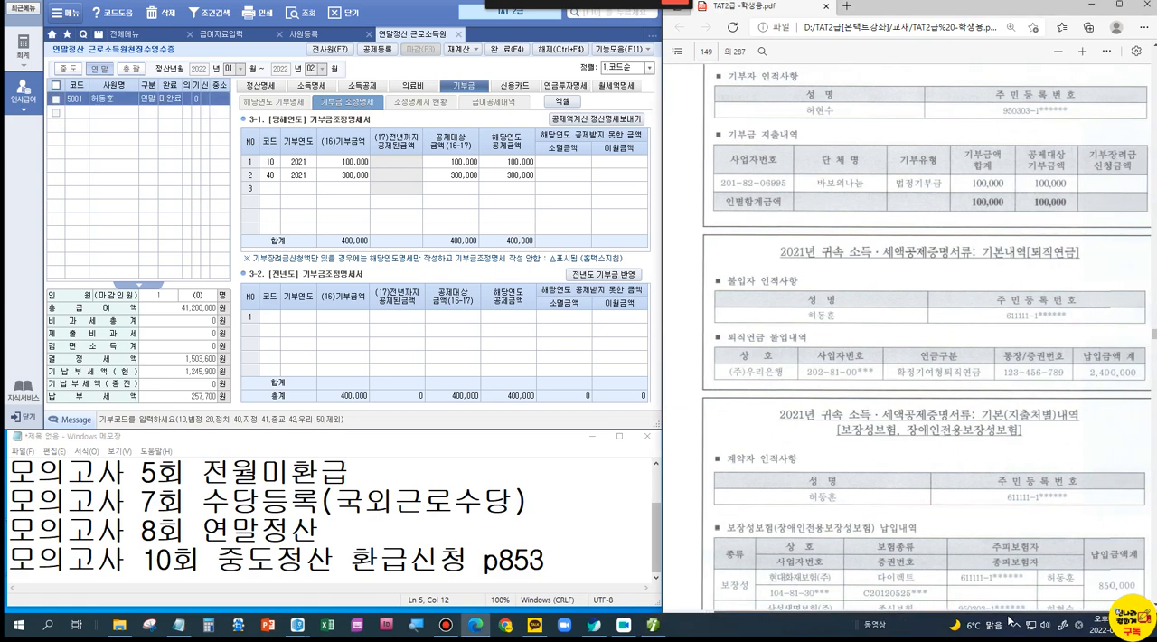
Step: Open the pension account details from 정산명세 and add a 1.퇴직연금 entry with (주)우리은행 as the financial institution
left_click(272, 87)
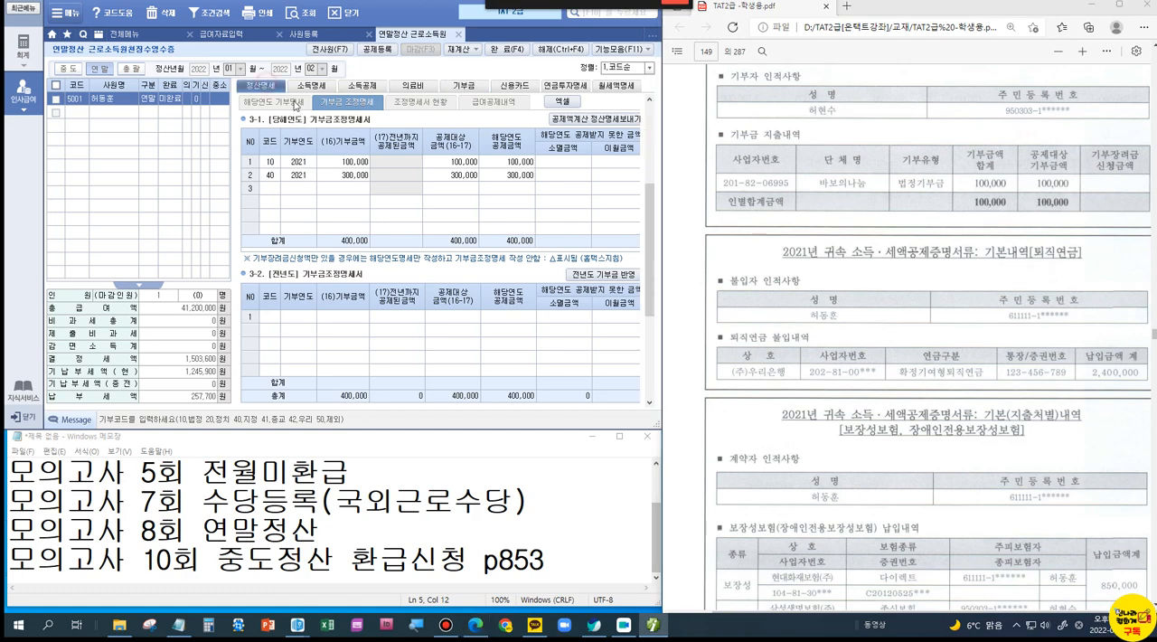
scroll(476, 276, "up", 2)
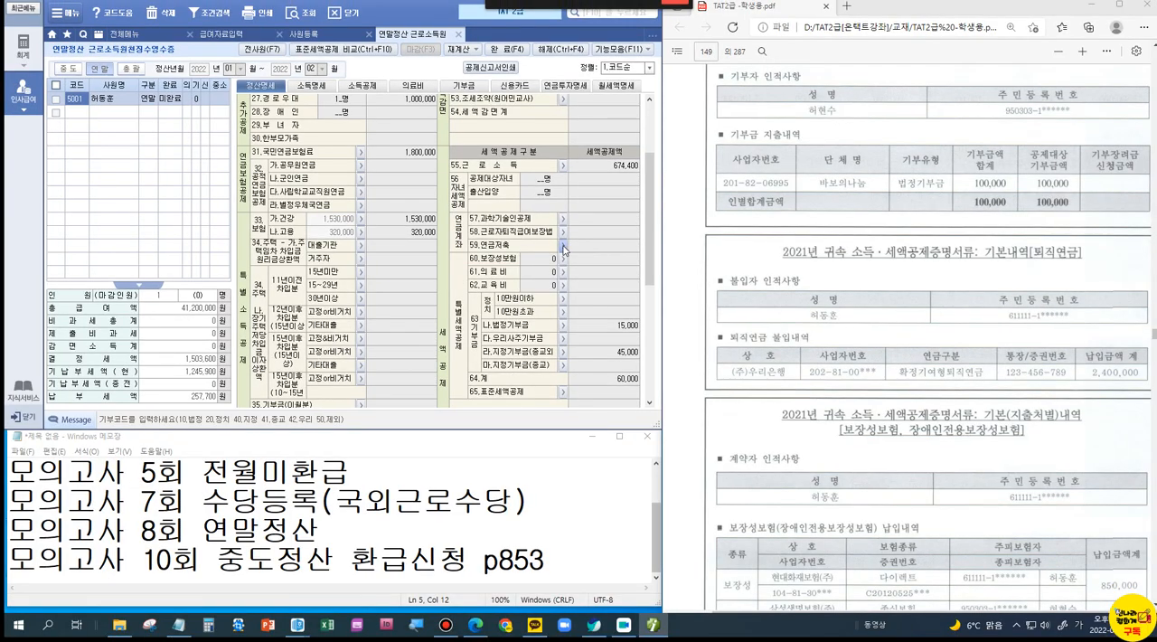
left_click(562, 245)
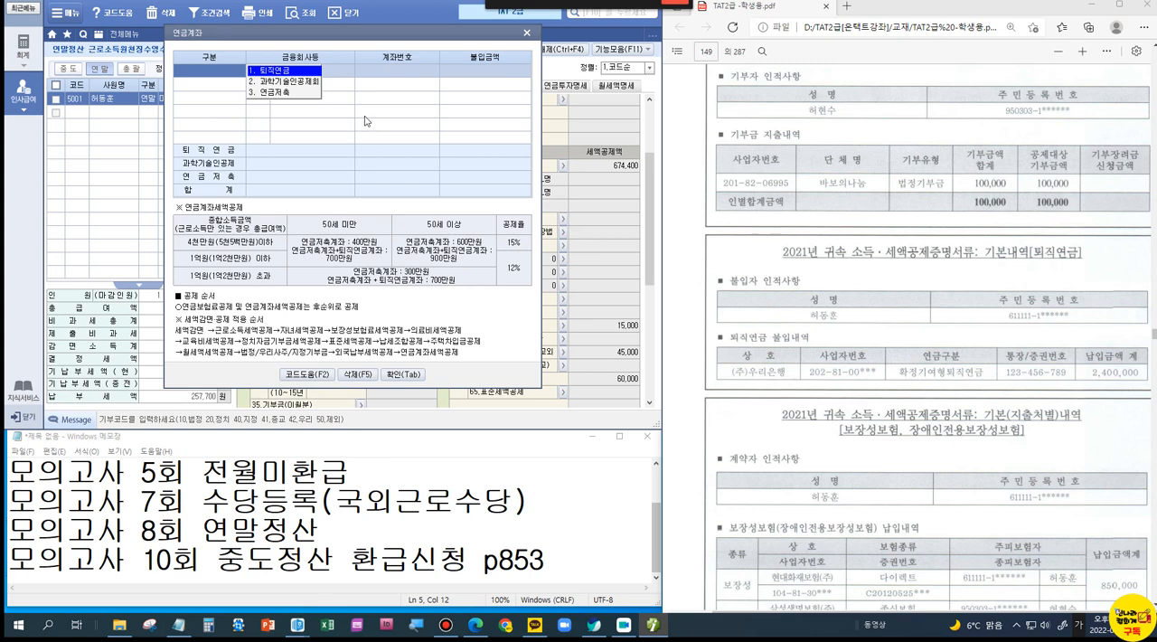
left_click(311, 71)
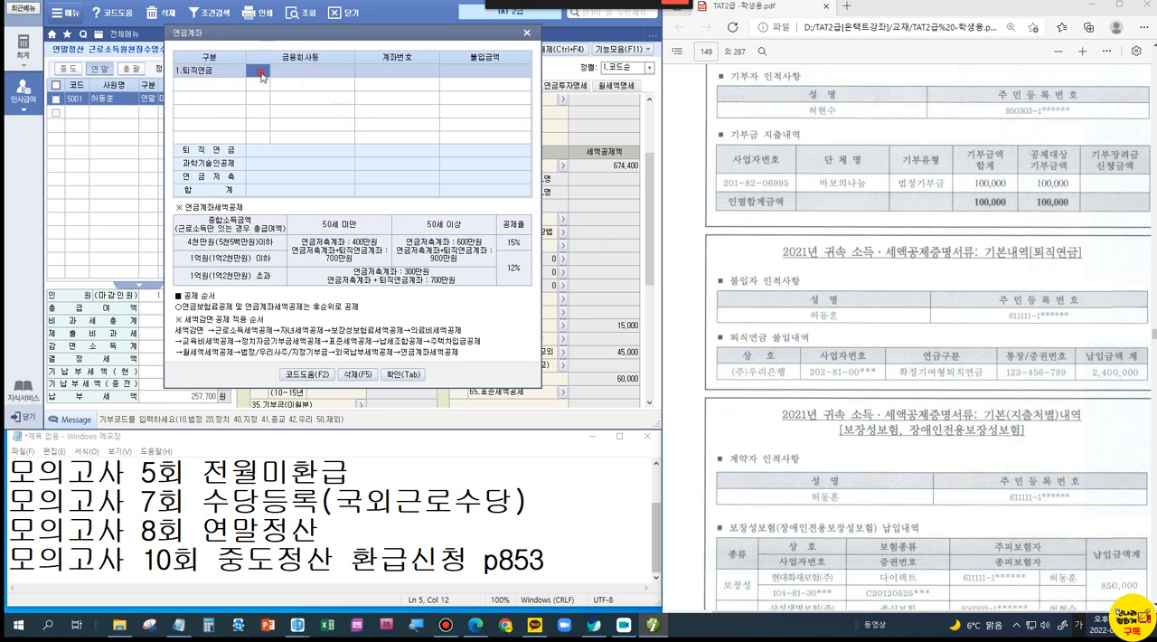
left_click(261, 75)
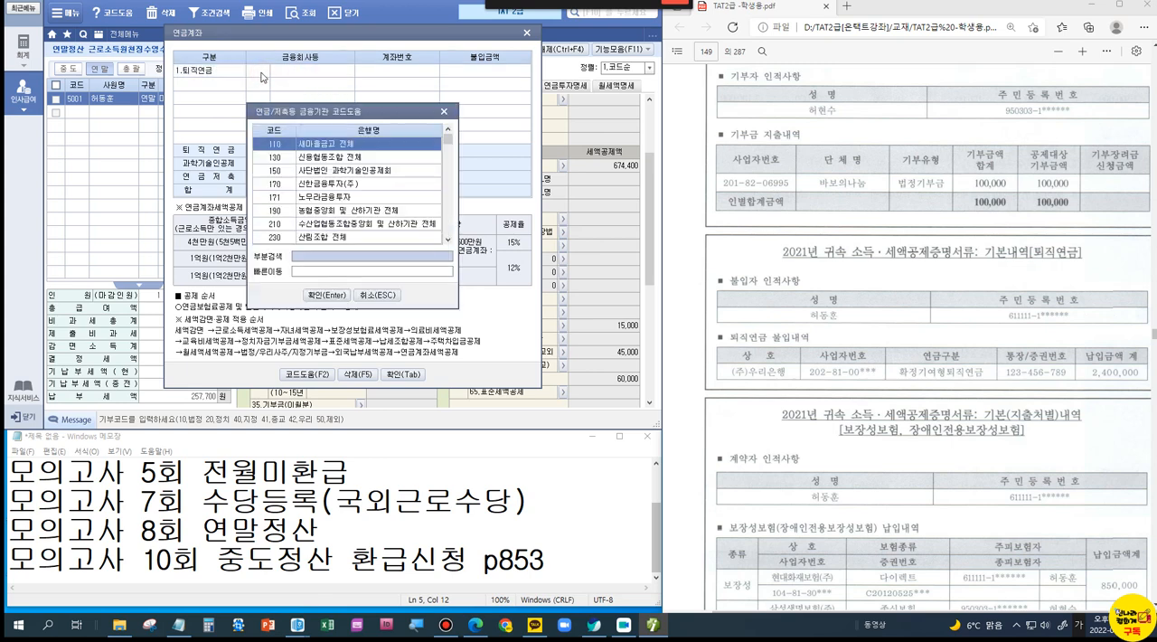
type("우리")
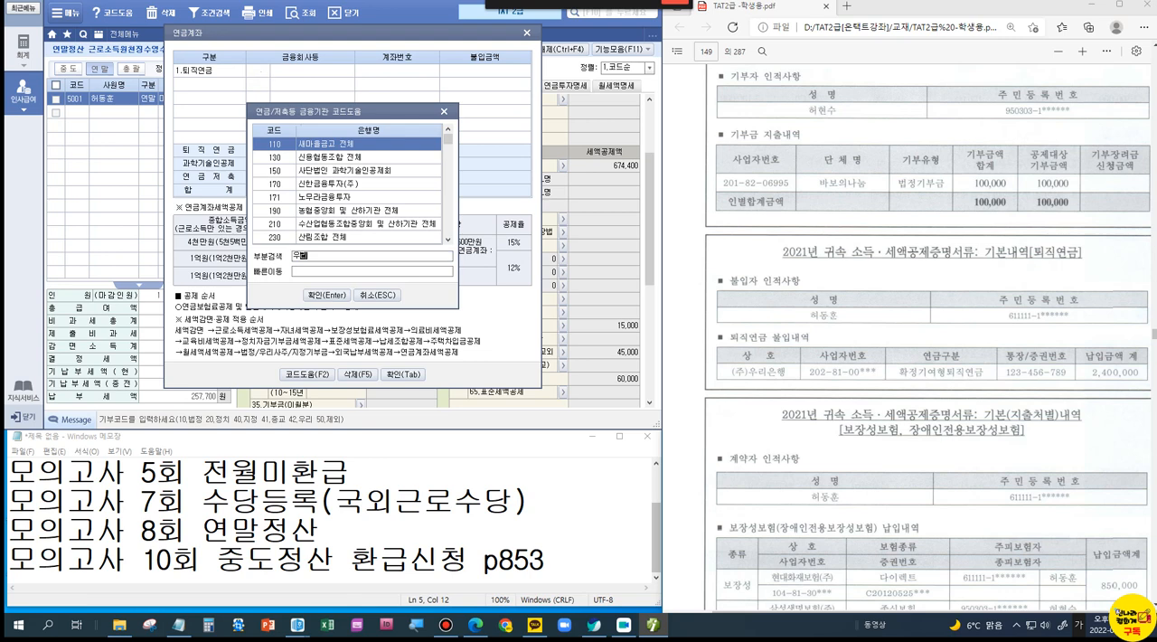
key("Return")
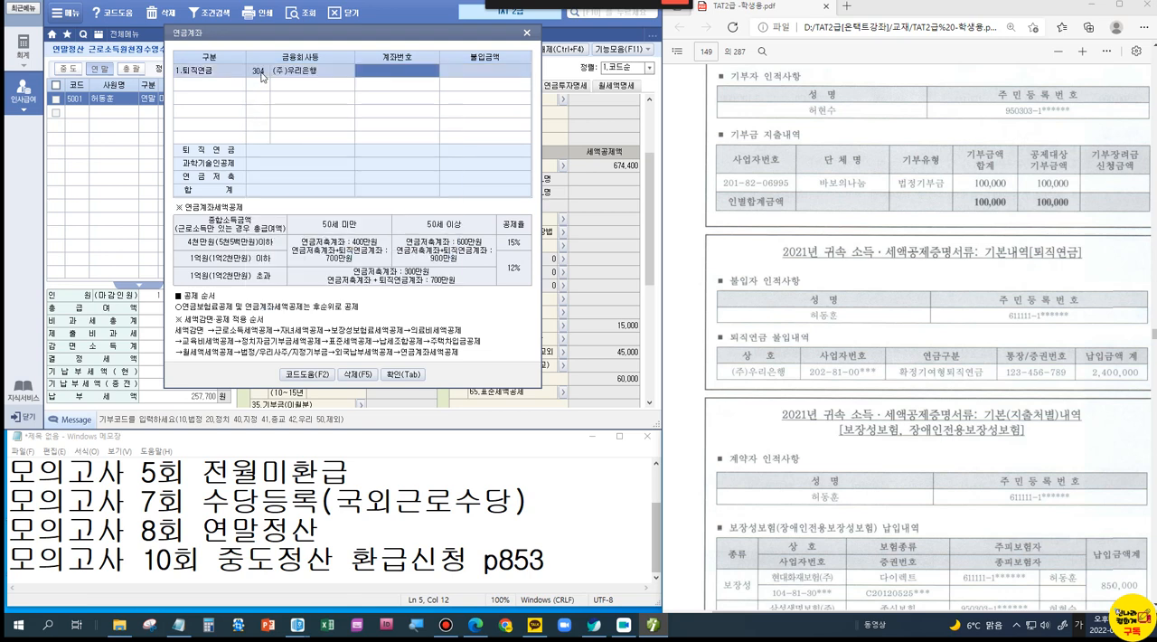
Step: Complete the 퇴직연금 entry with the account number and a 불입금액 of 2,400,000, and confirm the pension details
type("123-456-789")
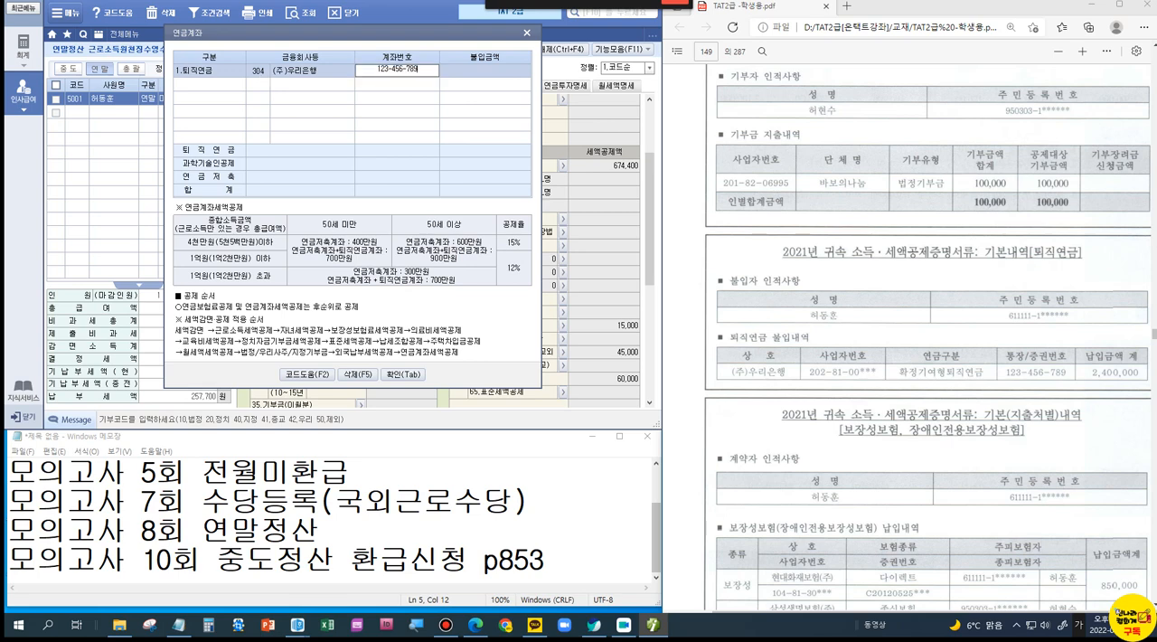
key("Return")
type("2400000")
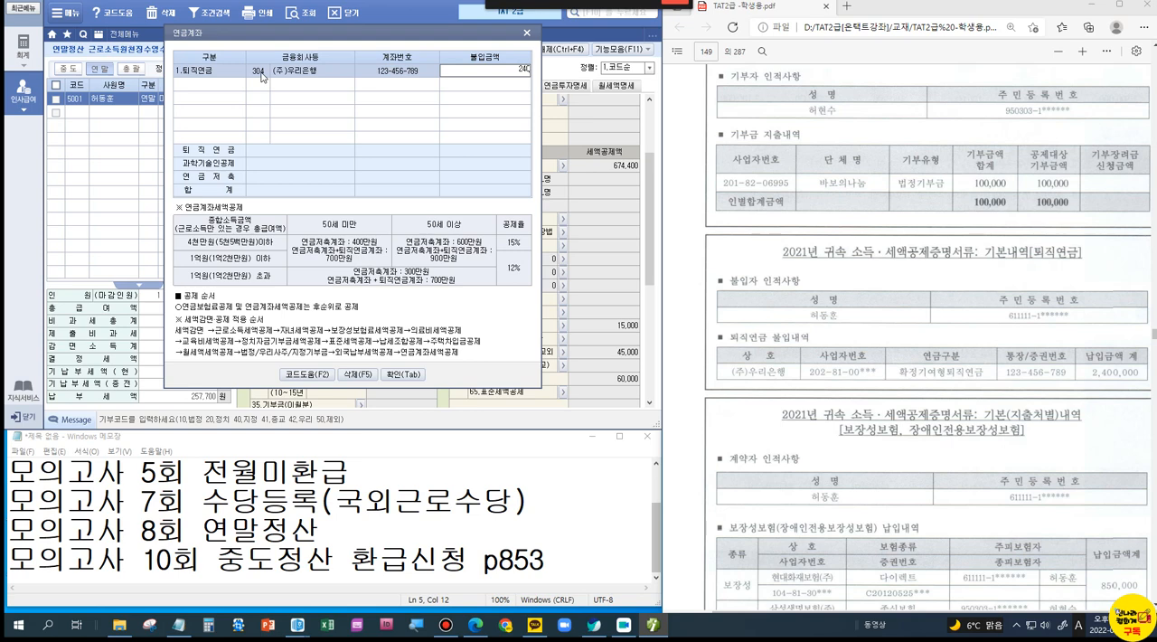
key("Return")
left_click(398, 372)
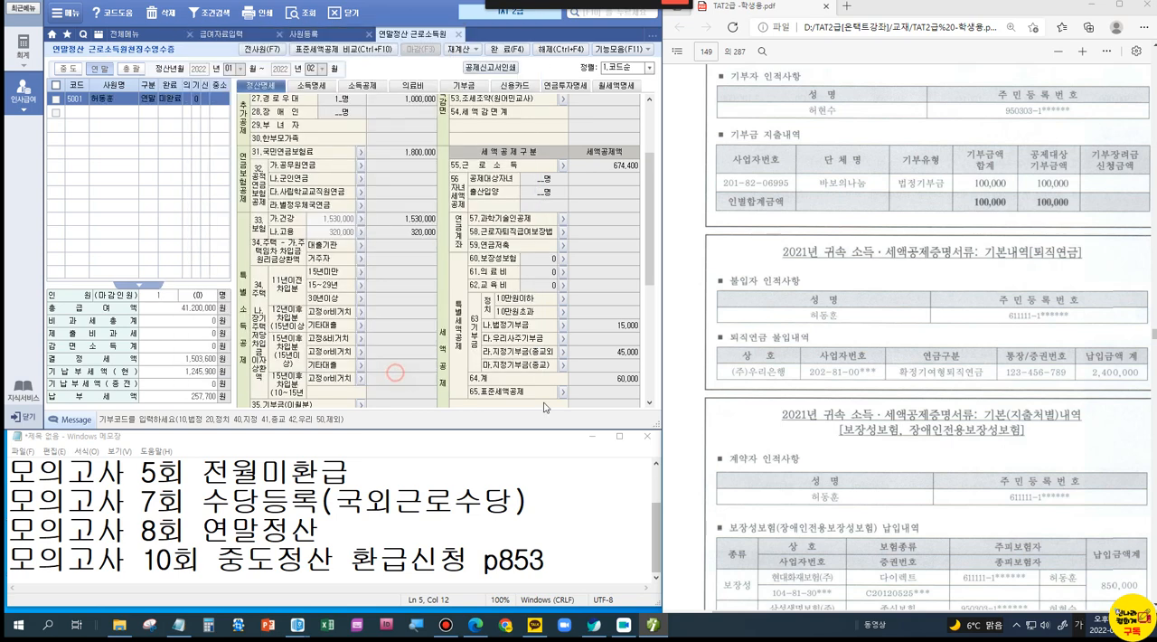
Step: Enter 850,000 as the 보장성 insurance premium in the employee's own 국세청 row of 소득공제
scroll(800, 406, "down", 3)
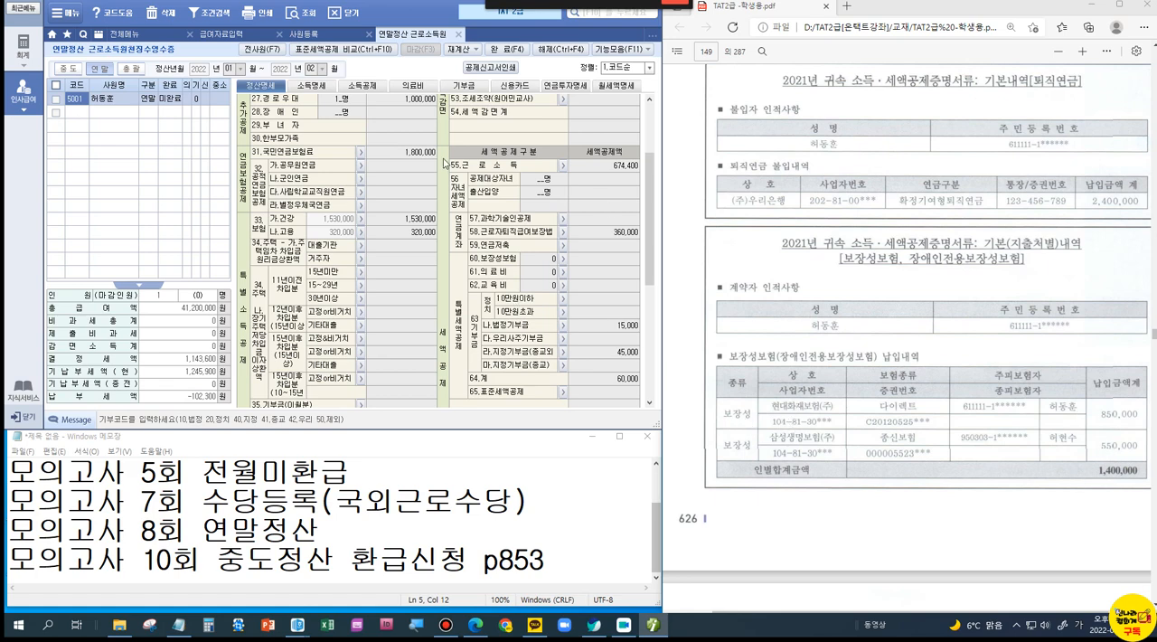
left_click(362, 85)
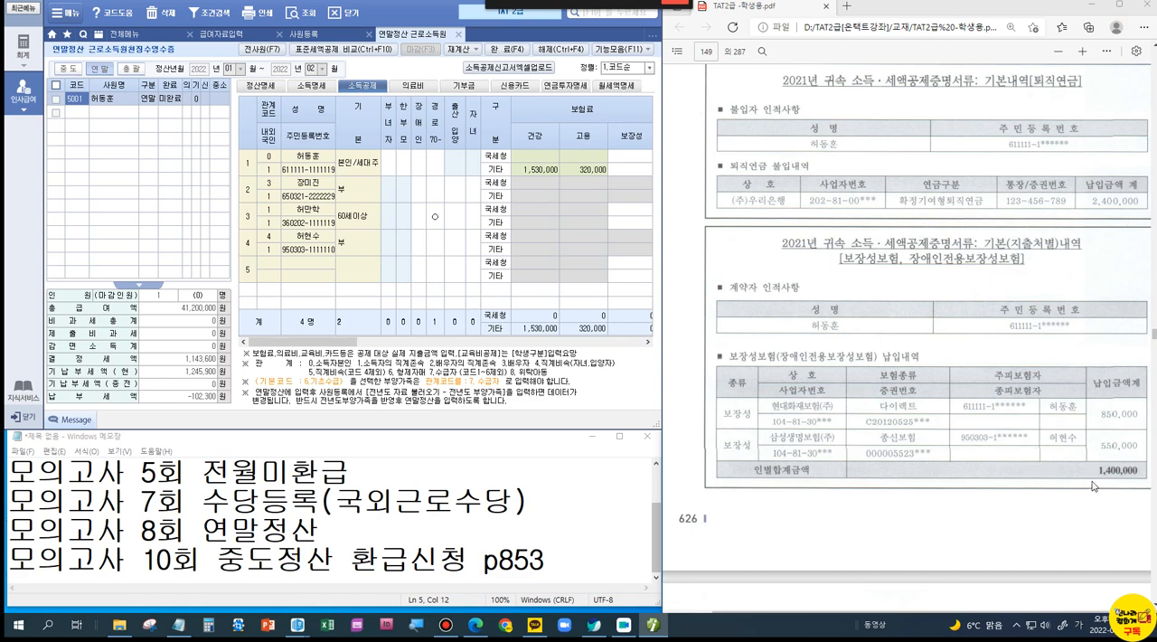
left_click(629, 161)
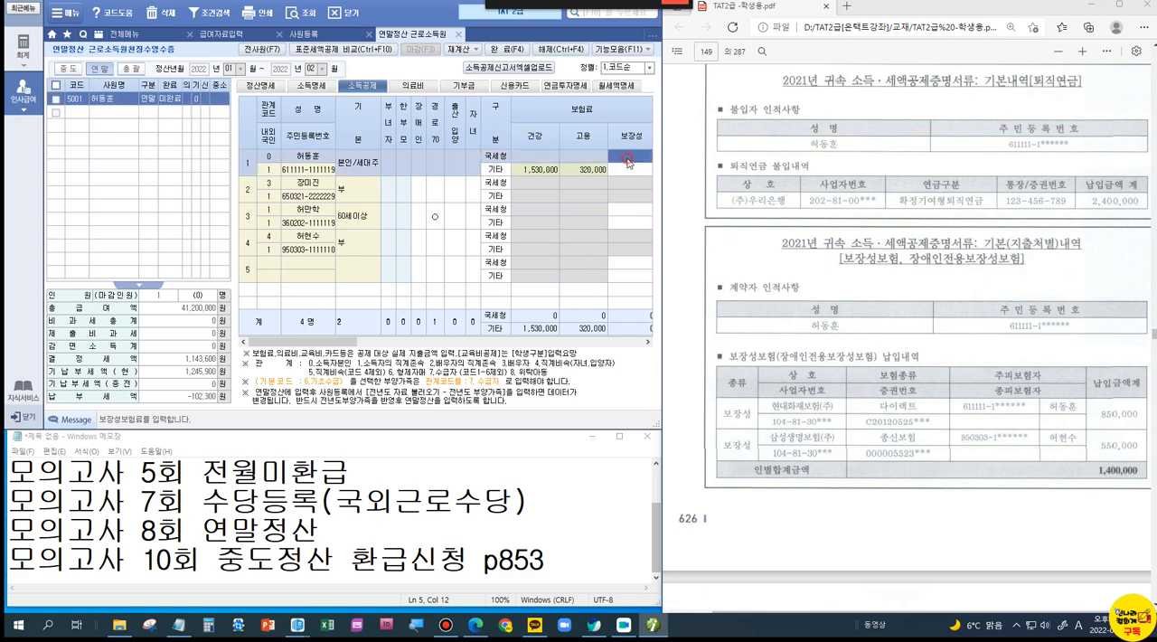
type("8500000")
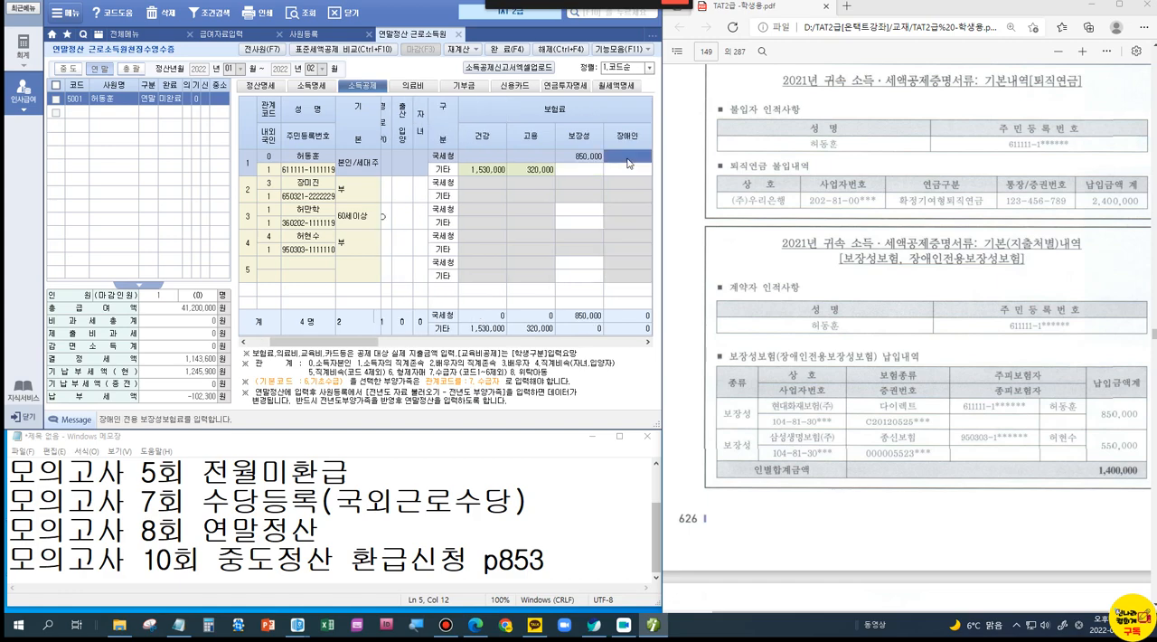
key("Return")
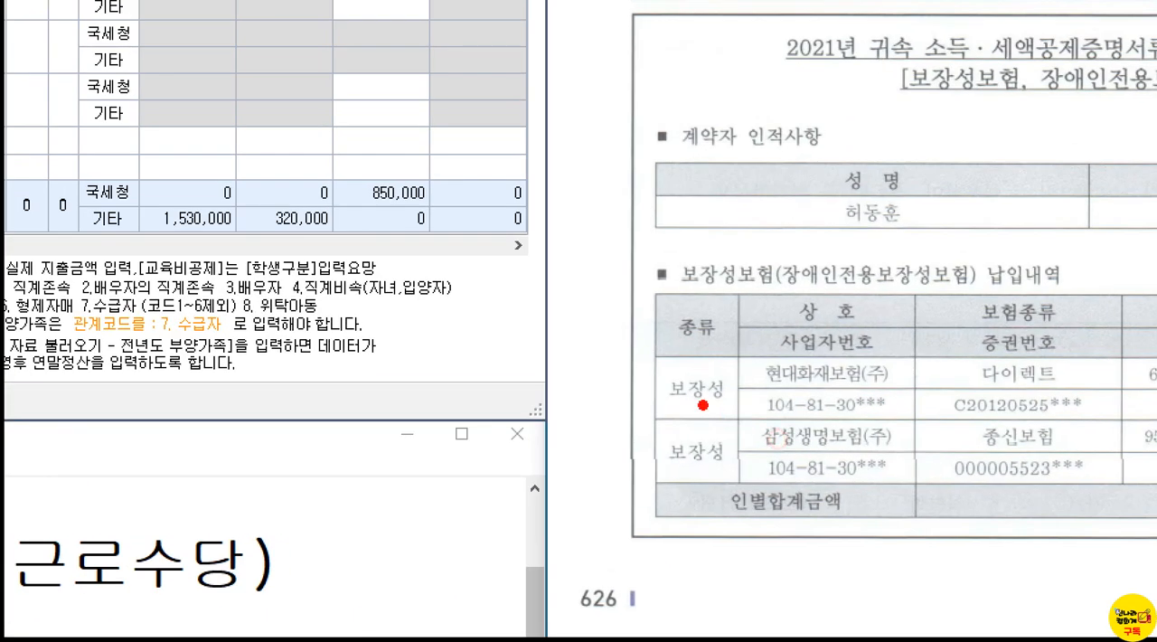
Step: Review the 보장성보험 entries, the 교육비 document and the 월세 납입영수증 in the PDF
left_click_drag(713, 392, 773, 429)
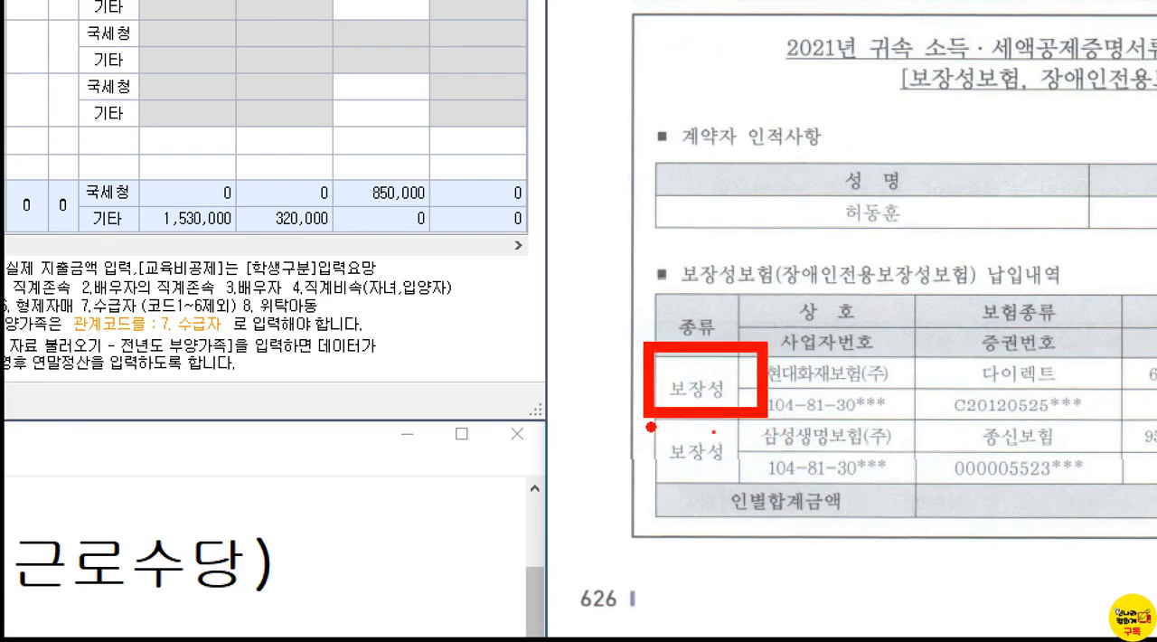
left_click_drag(647, 423, 752, 490)
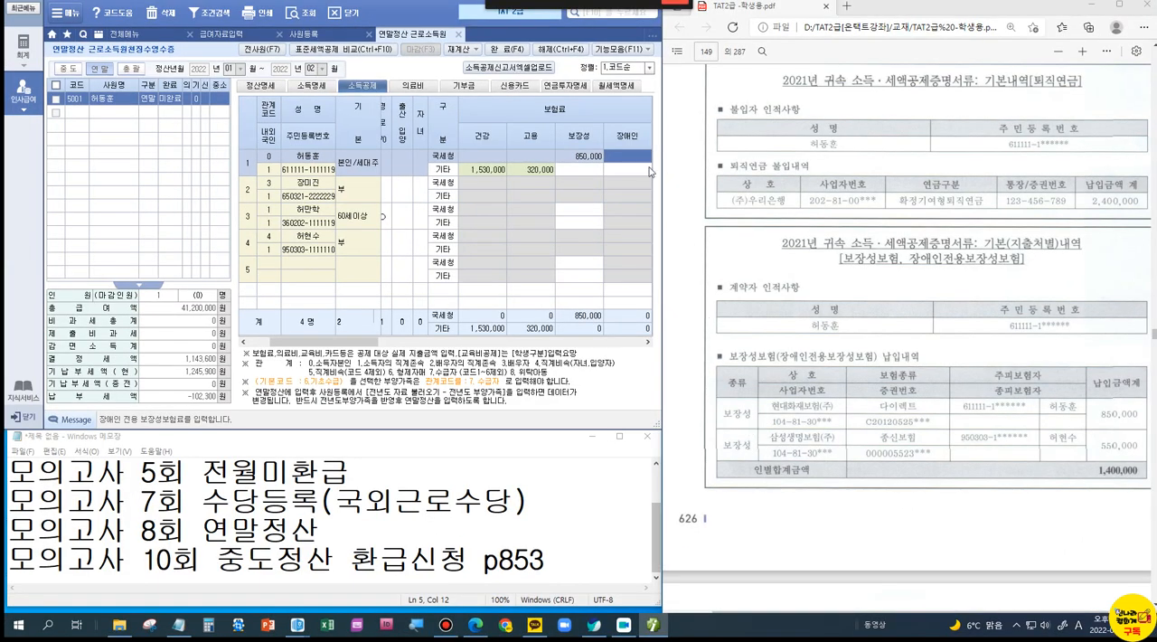
scroll(1046, 385, "down", 4)
scroll(1047, 384, "down", 1)
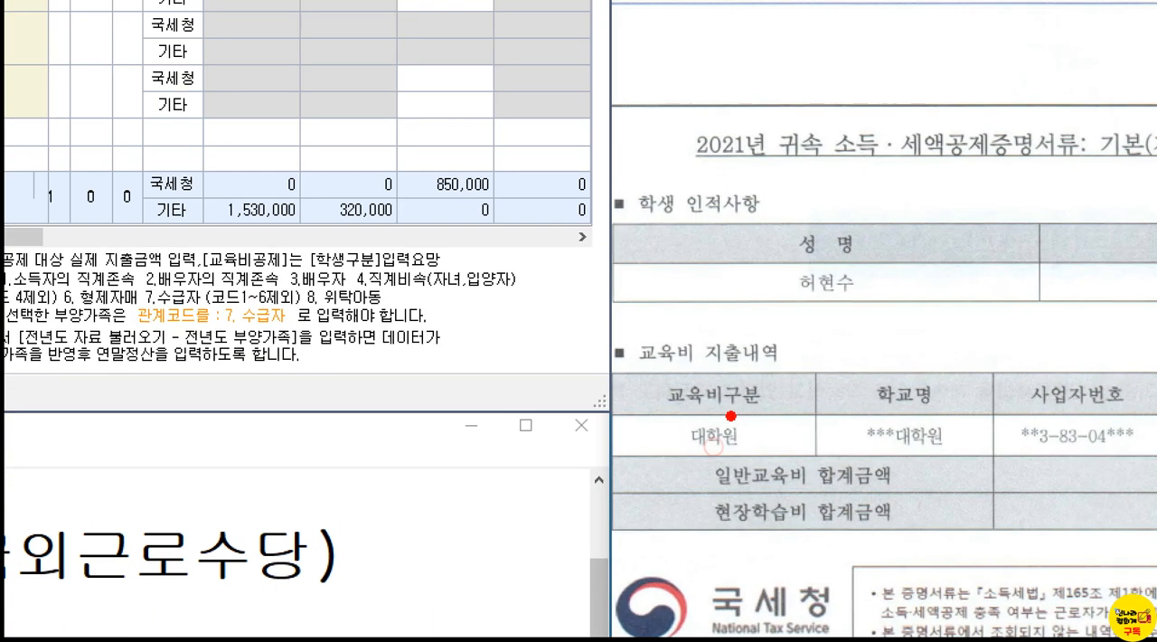
left_click_drag(721, 419, 692, 465)
left_click_drag(675, 418, 764, 466)
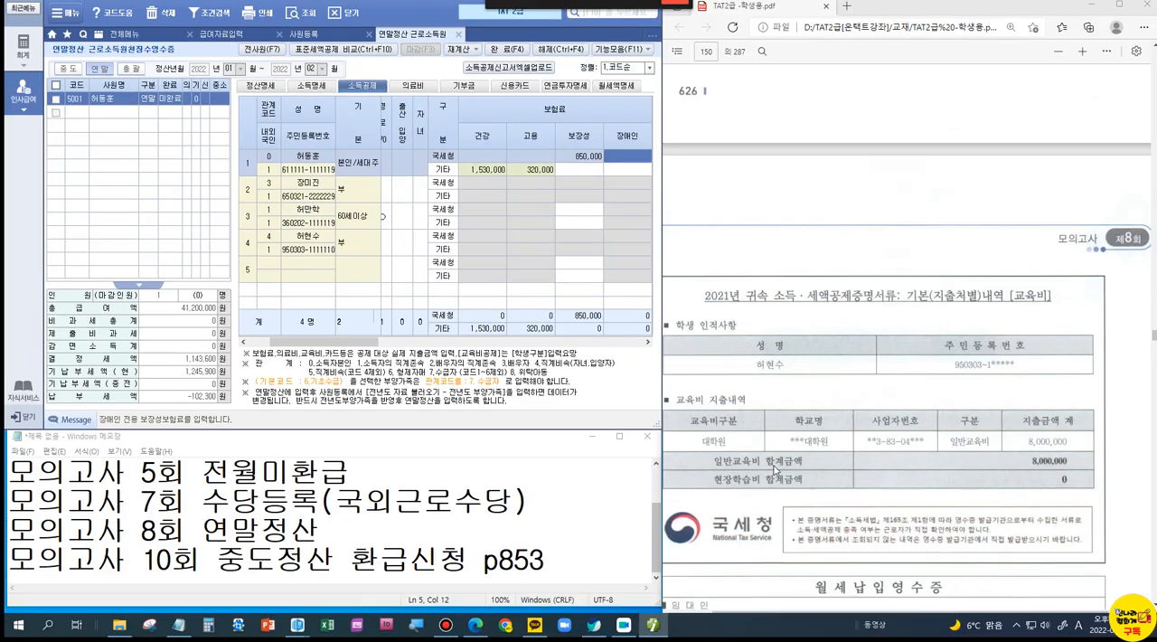
scroll(780, 468, "down", 3)
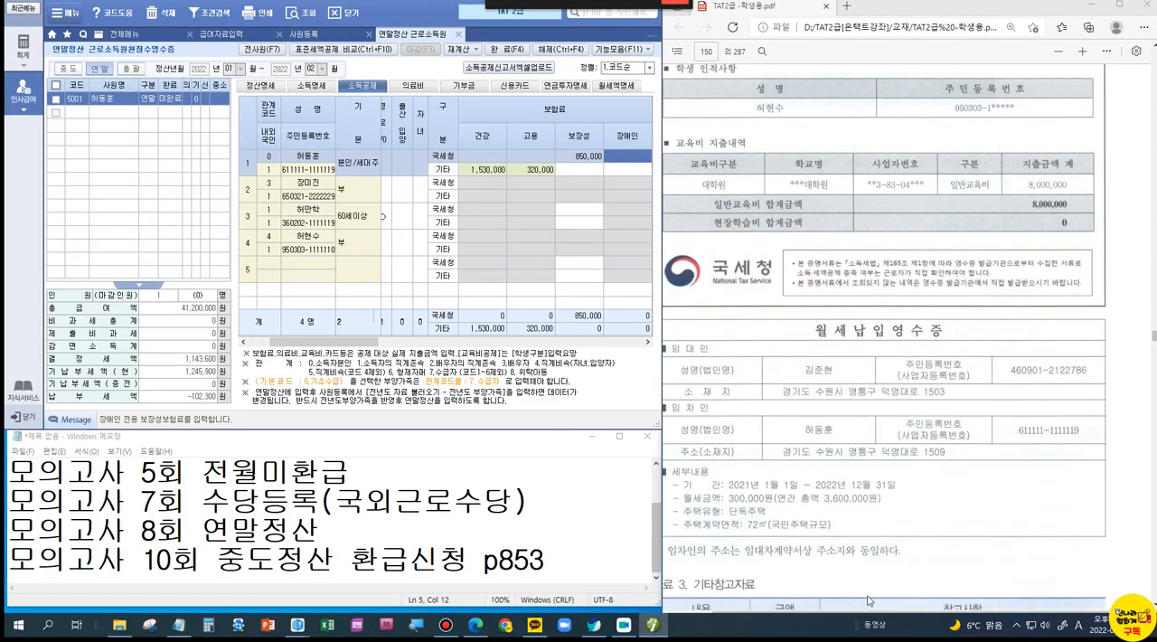
left_click_drag(925, 614, 886, 618)
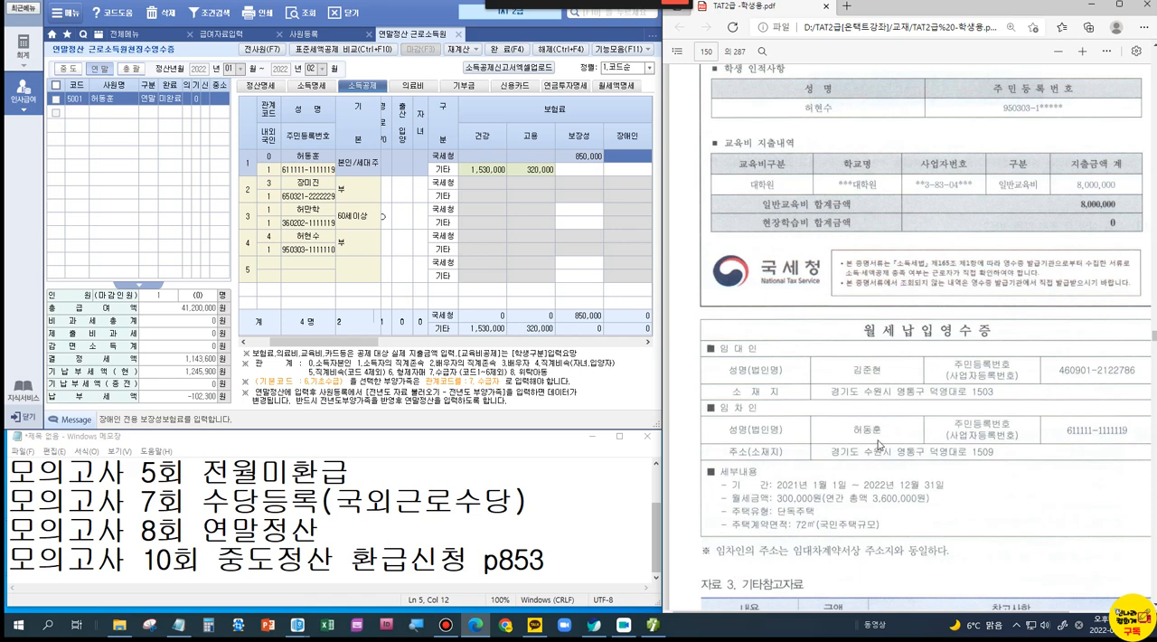
scroll(878, 445, "down", 1)
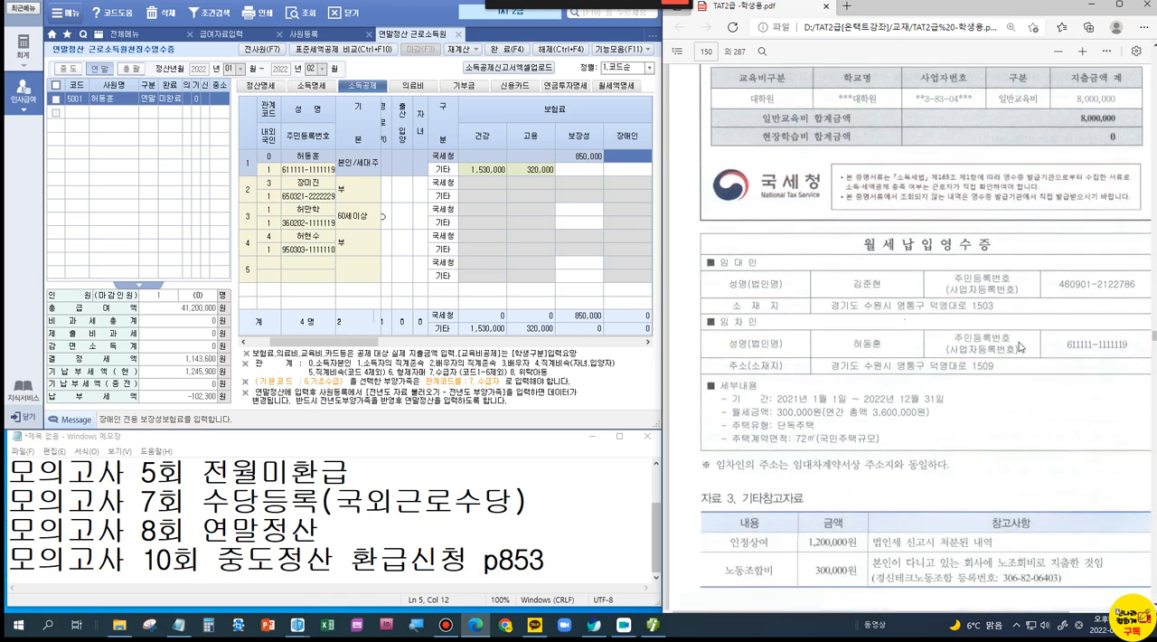
Step: Open the 69.월세액 details from 정산명세 and enter the landlord's name and resident registration number
left_click(277, 91)
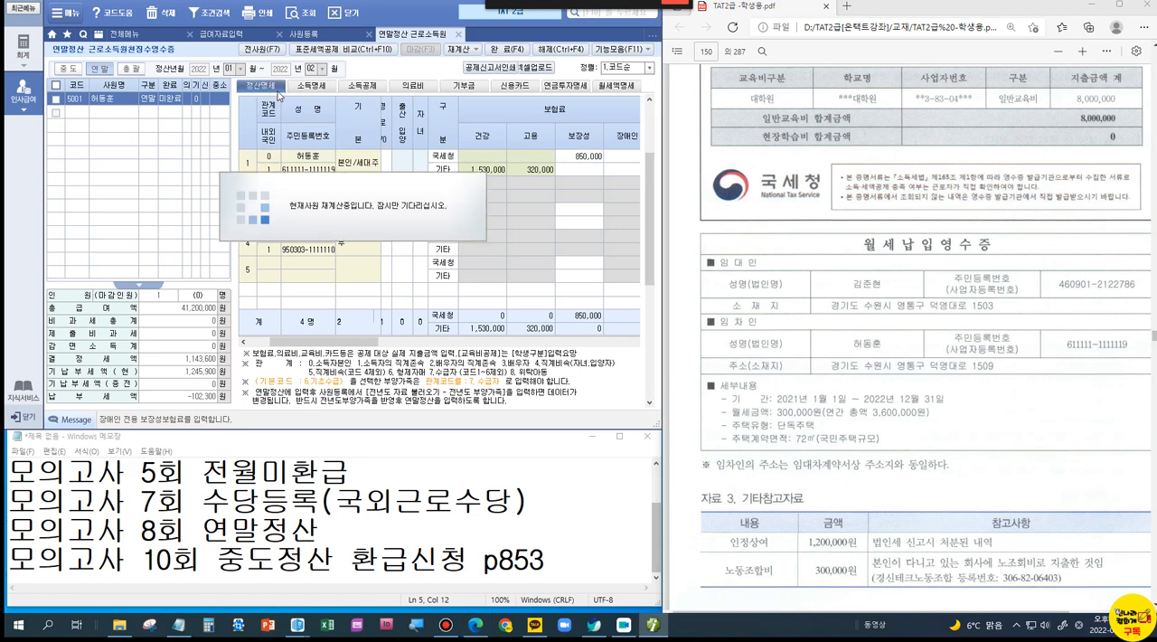
scroll(543, 362, "down", 5)
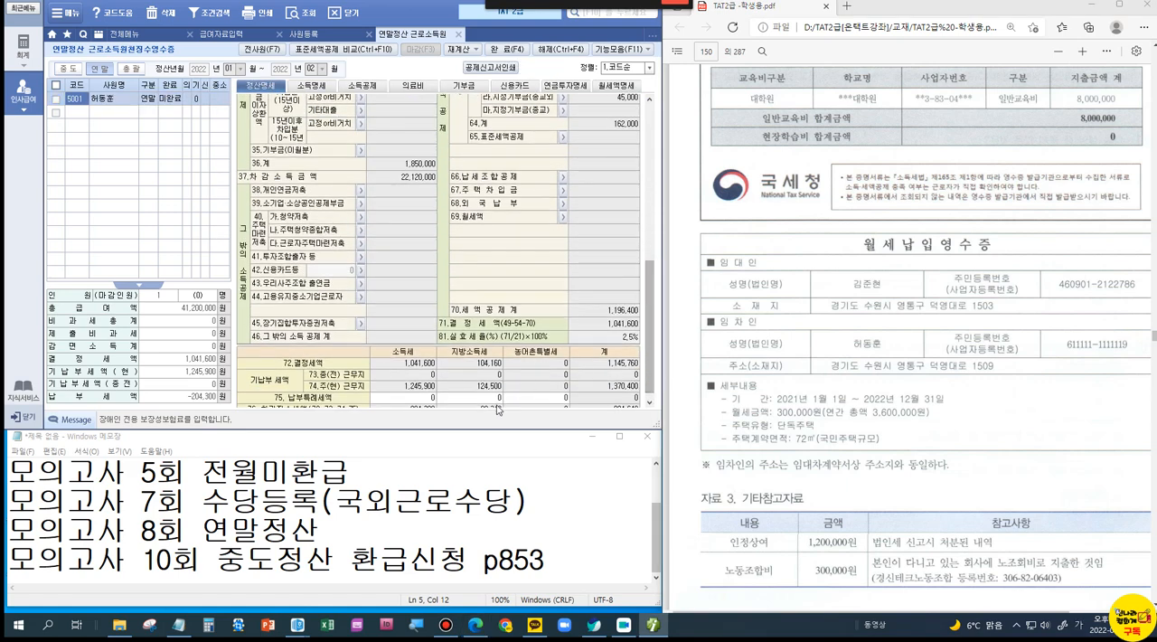
left_click(561, 217)
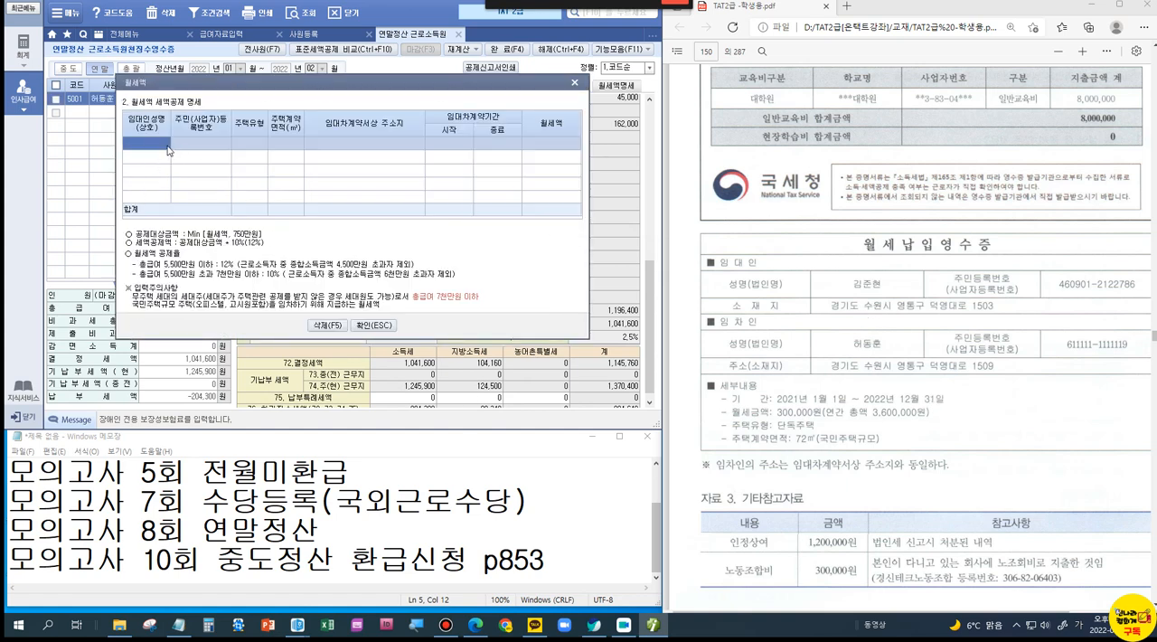
key("Return")
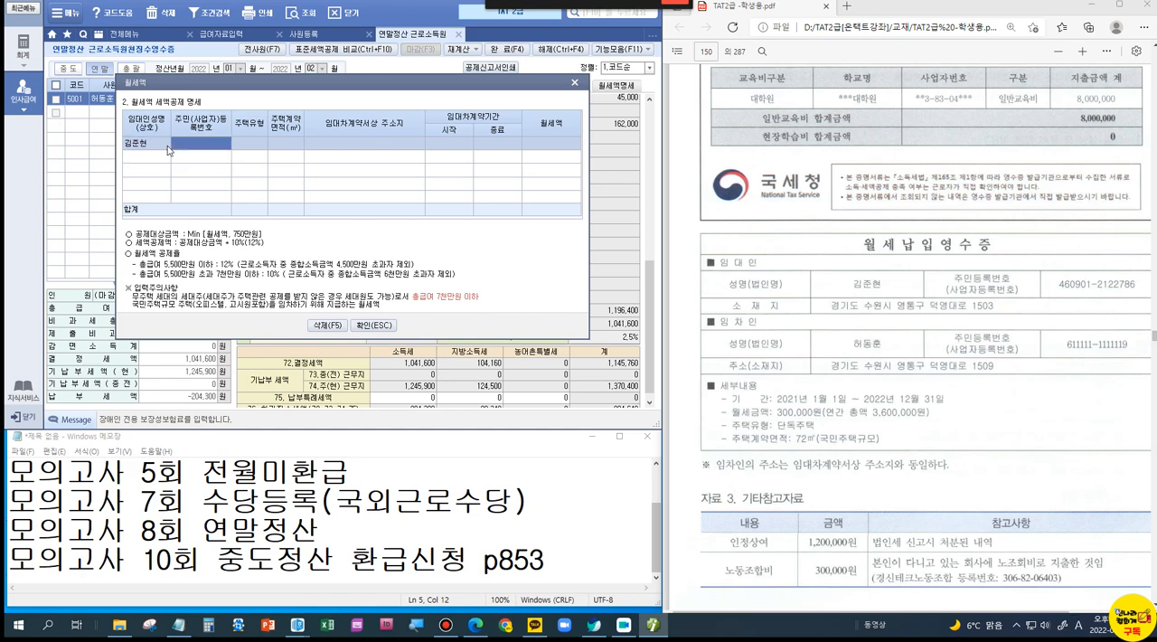
key("Return")
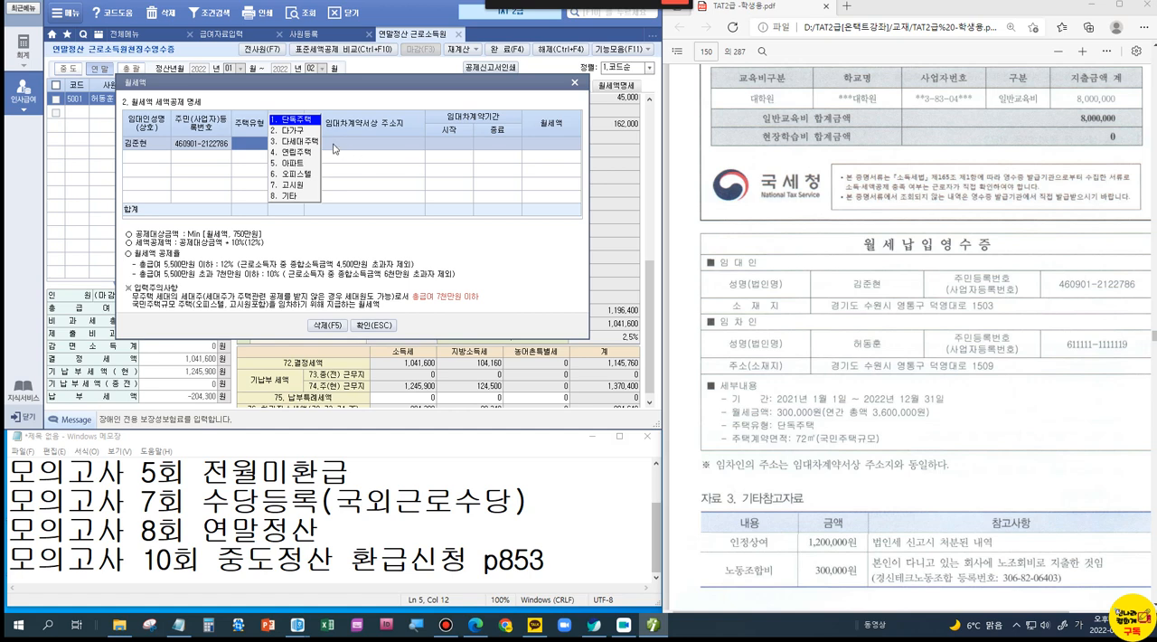
Step: Set the rented home's 주택유형 to 단독주택 and its 주택계약면적 to 72㎡
left_click(291, 119)
left_click(814, 449)
type("72")
key("Return")
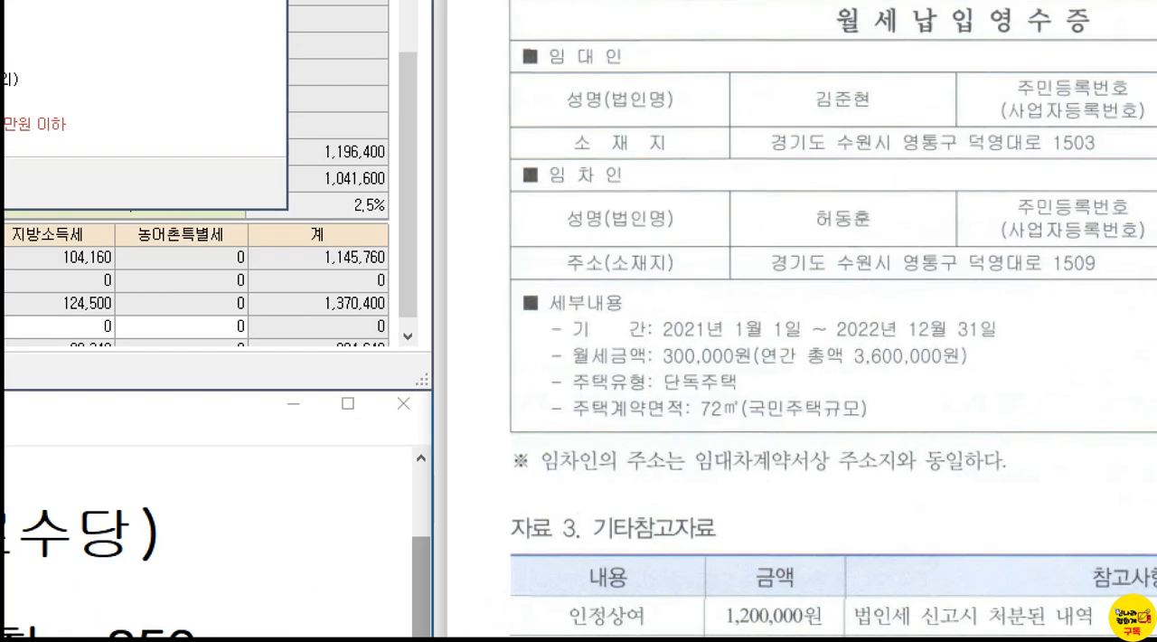
Step: Enter the tenant's address from the 월세 납입영수증 as the 임대차계약서상 주소지
mouse_move(670, 429)
left_mouse_down()
mouse_move(841, 481)
mouse_move(1031, 498)
left_mouse_up()
mouse_move(934, 413)
left_mouse_down()
mouse_move(935, 422)
mouse_move(954, 407)
left_mouse_up()
key("Escape")
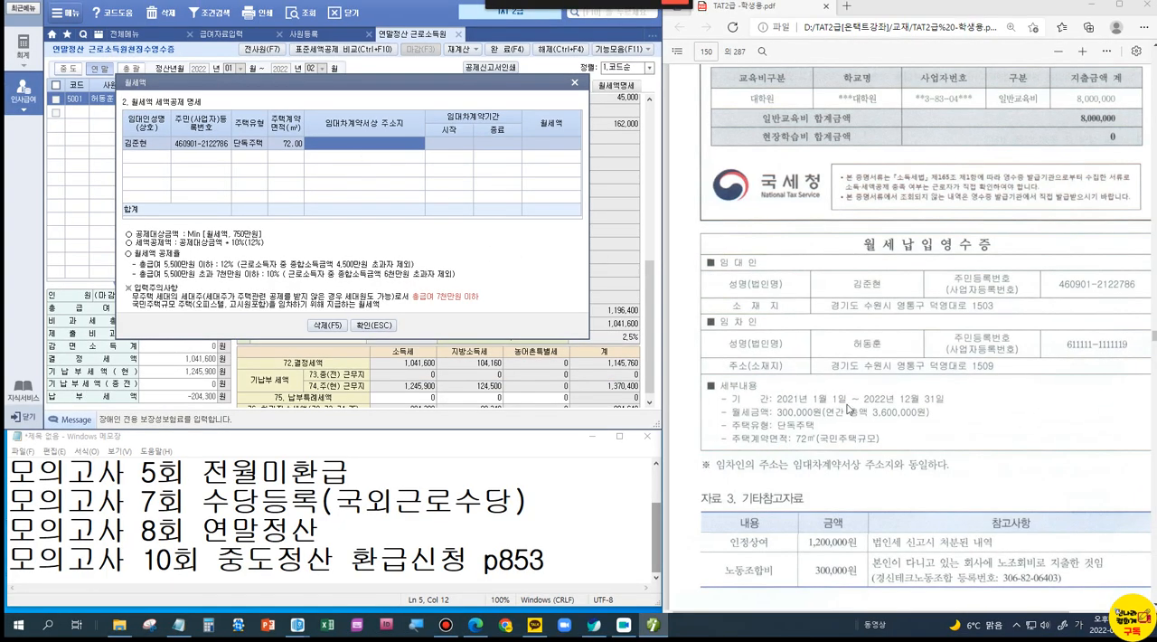
left_click(344, 143)
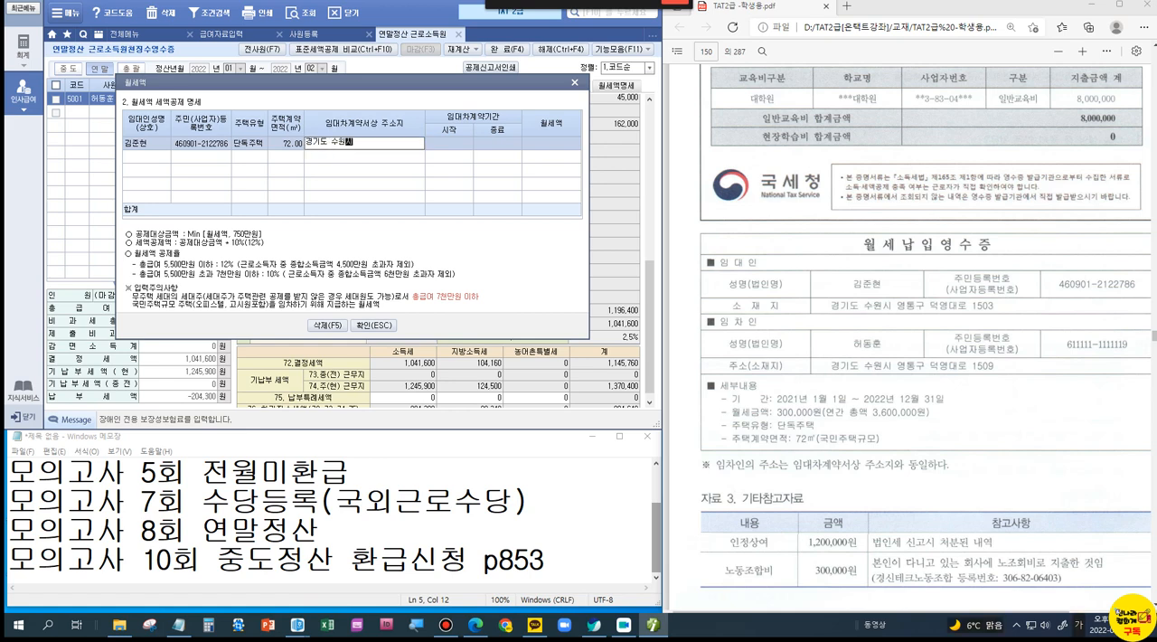
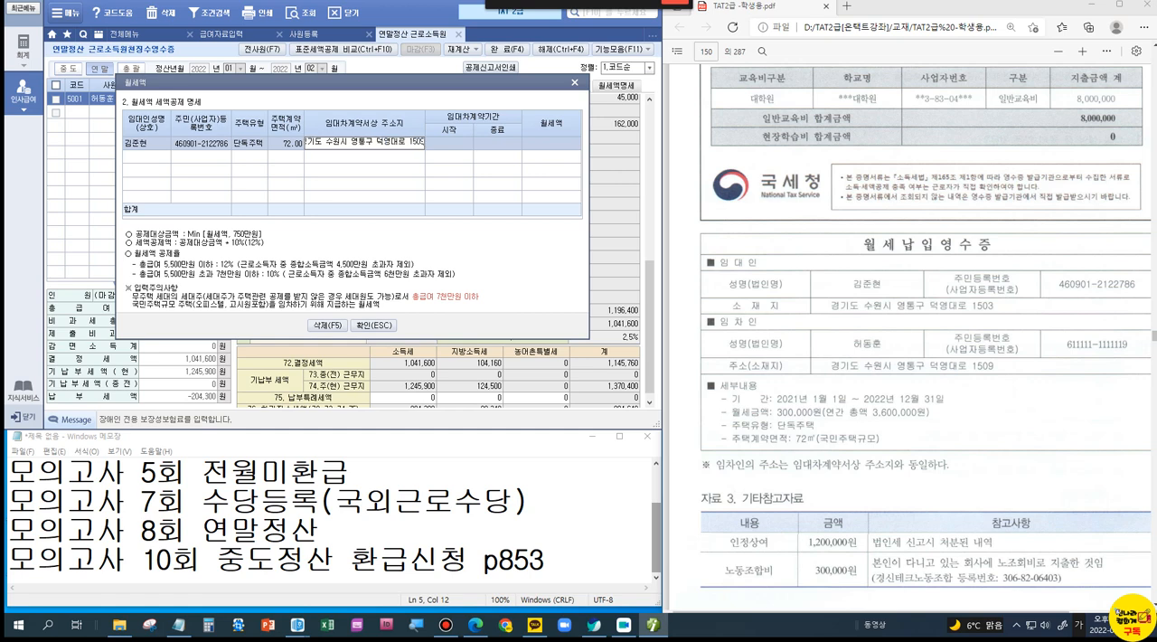
key("Return")
Step: Set the lease period from 2021-01-01 to 2022-12-31 and 월세액 to 3,600,000, and confirm the rent details
type("20")
key("Return")
type("20")
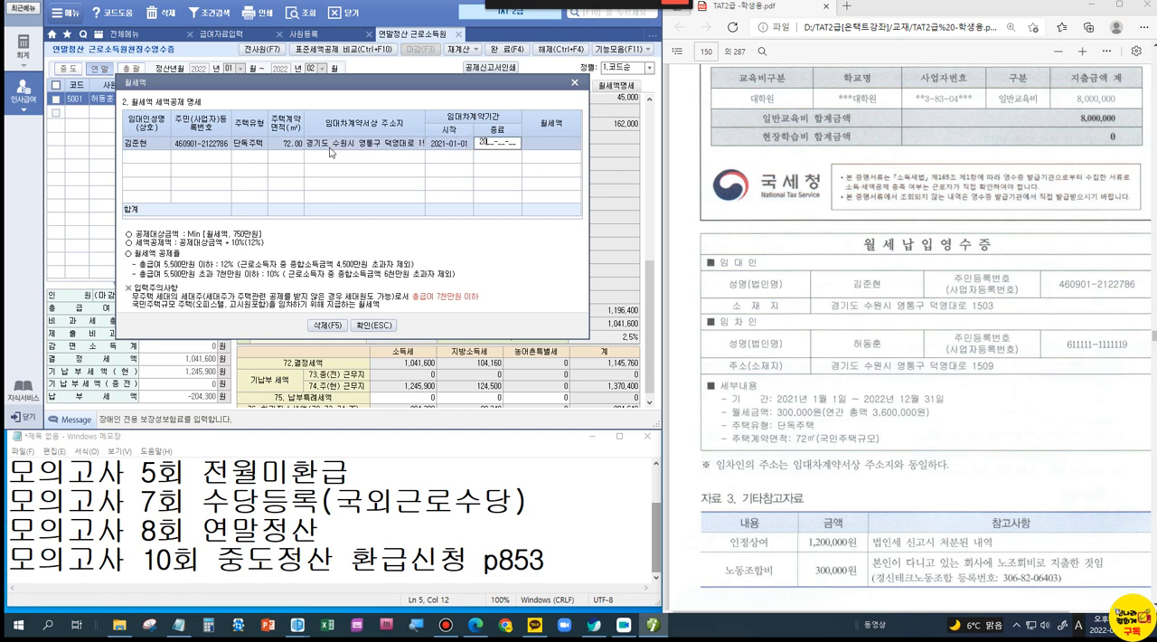
type("22-12-31")
key("Return")
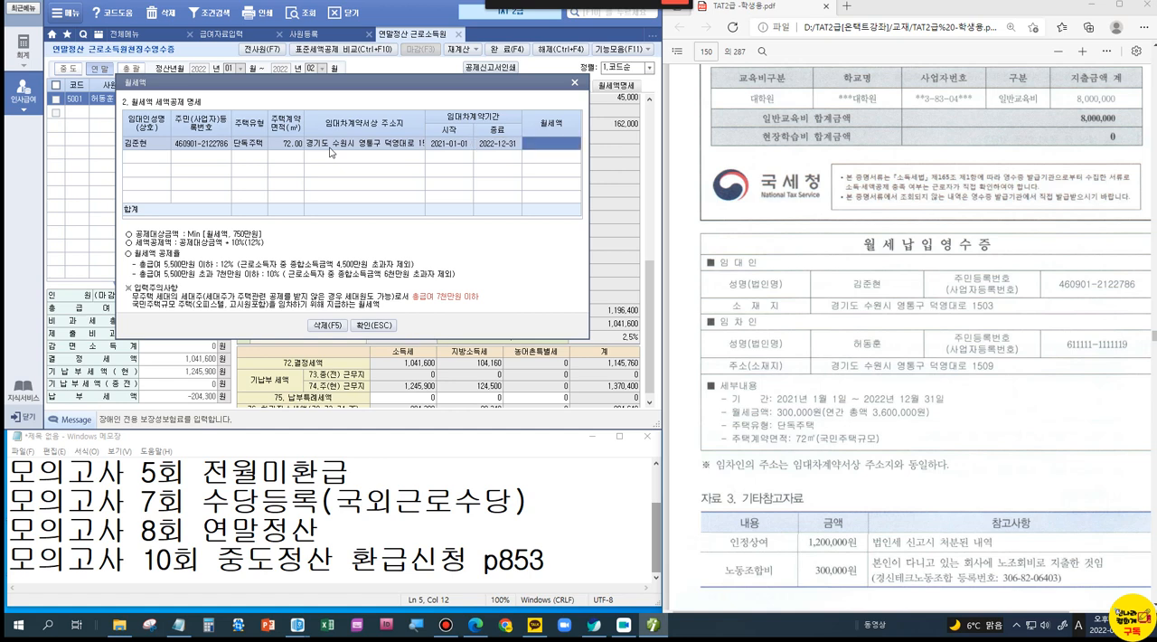
type("3,600,000")
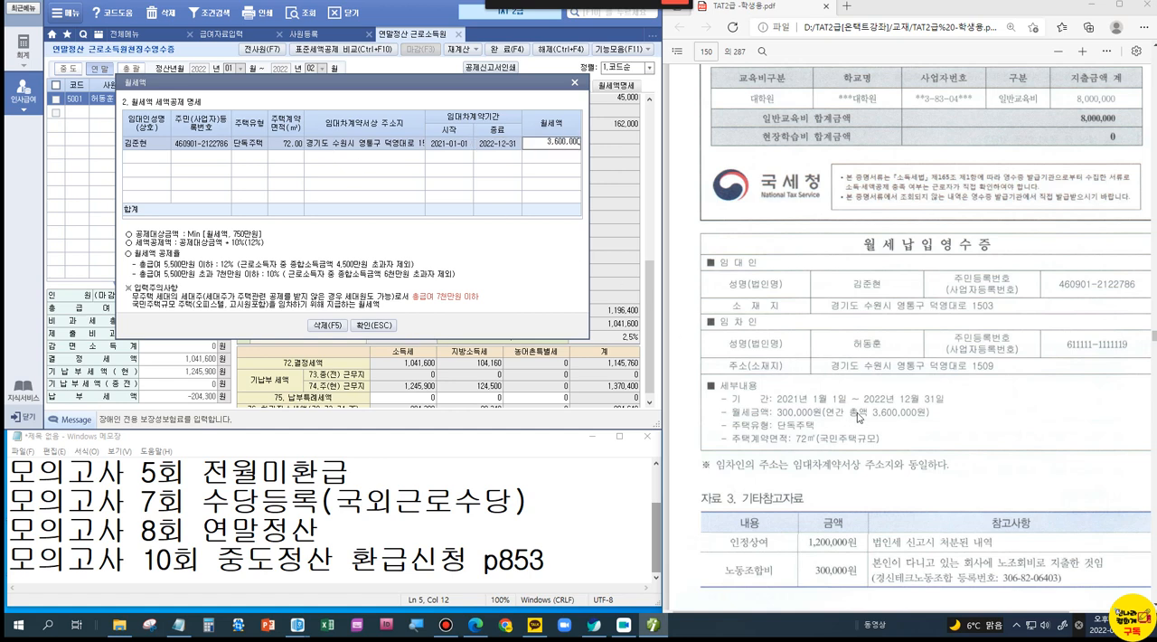
key("Return")
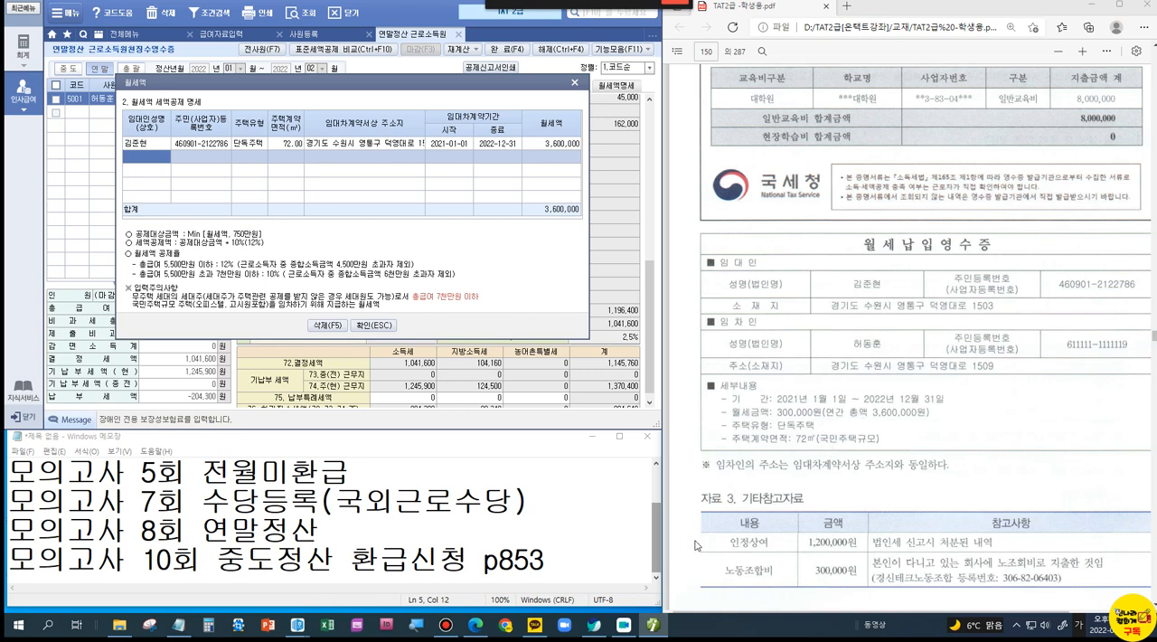
left_click(370, 327)
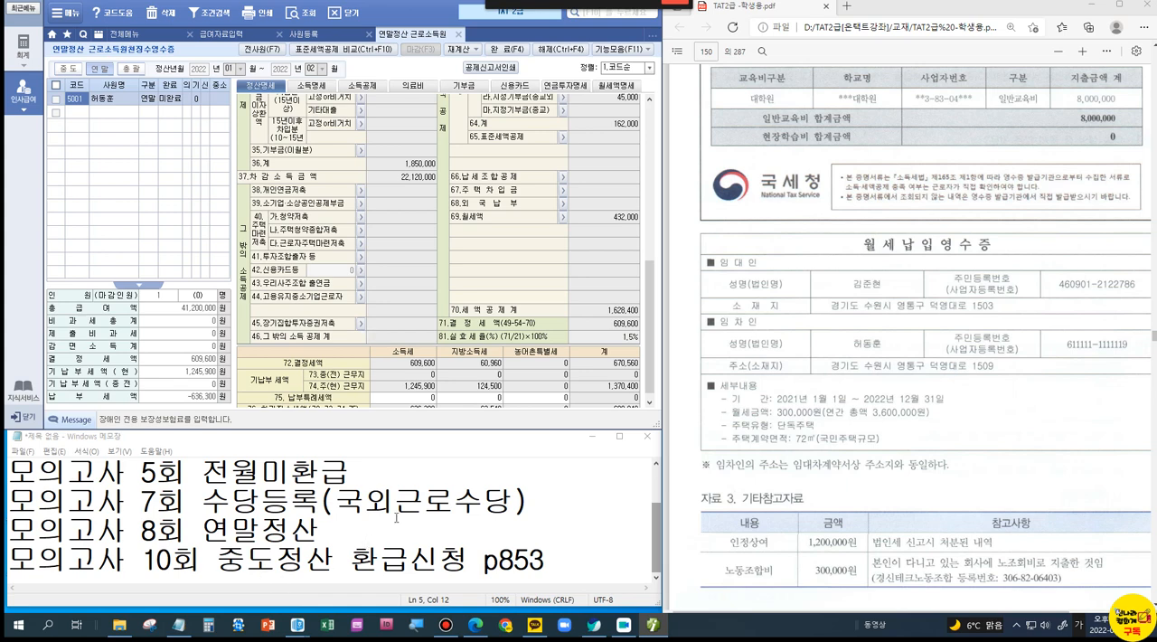
Step: Browse the exam PDF back to the past-exam payroll problems and read the employee registration problem with its resident register
left_click_drag(1154, 336, 1124, 462)
scroll(1051, 429, "up", 5)
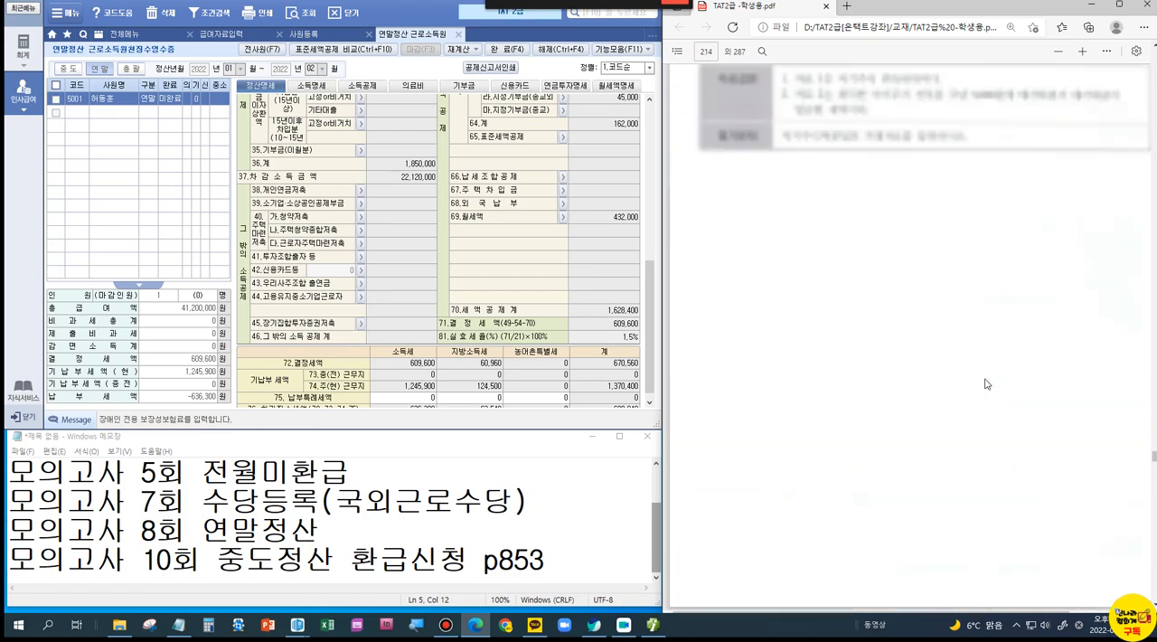
scroll(986, 384, "up", 20)
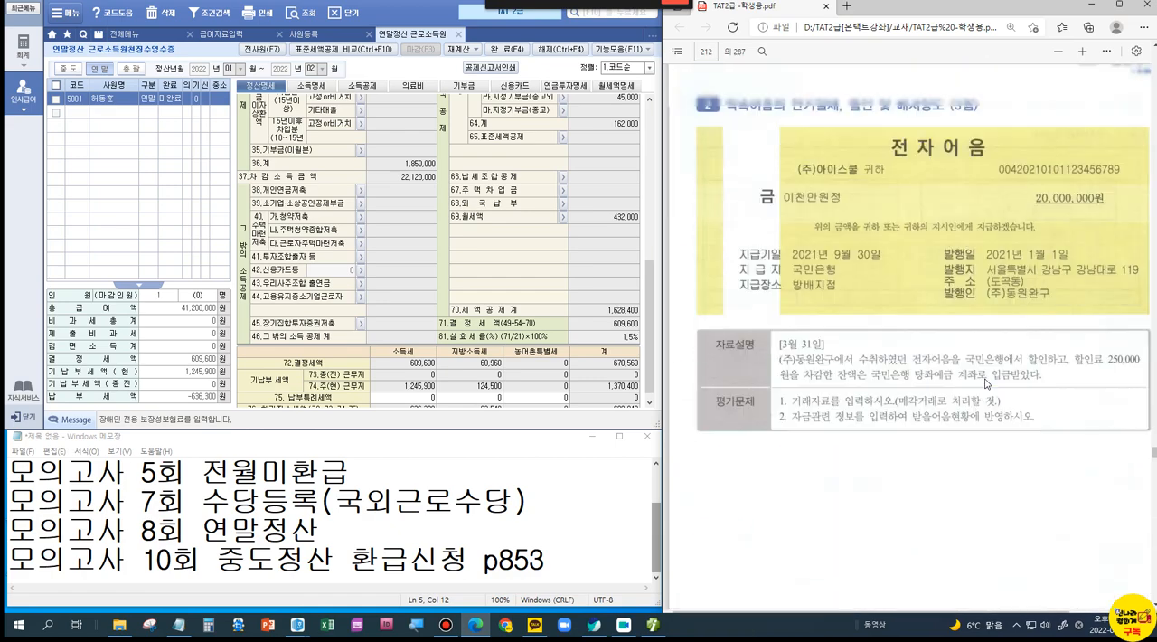
scroll(986, 384, "up", 15)
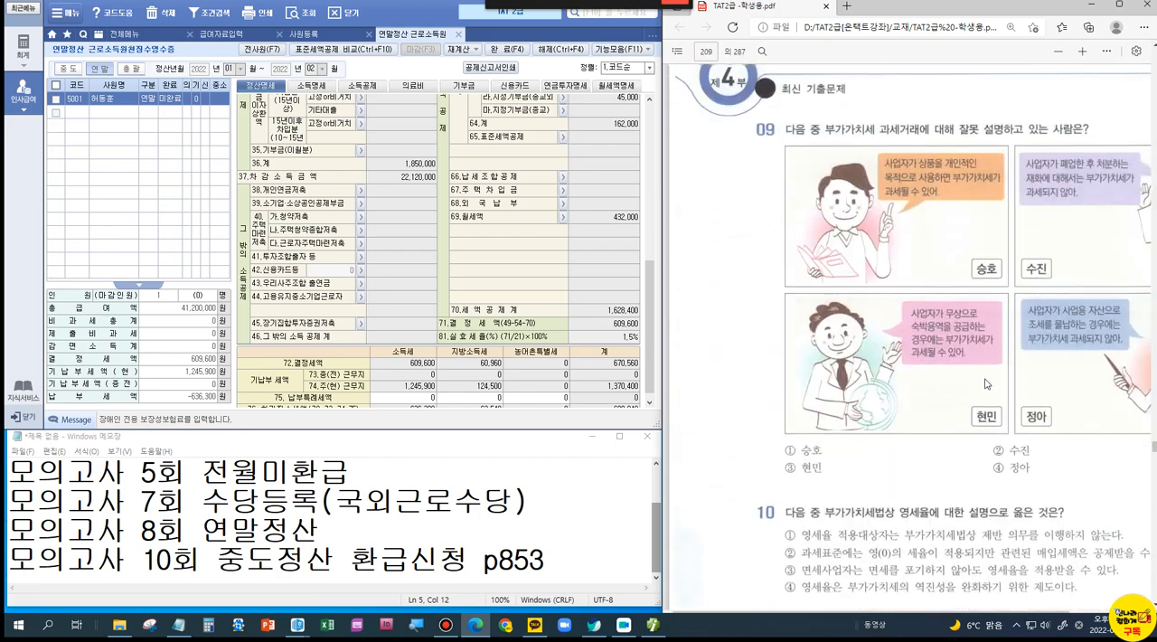
scroll(985, 385, "up", 10)
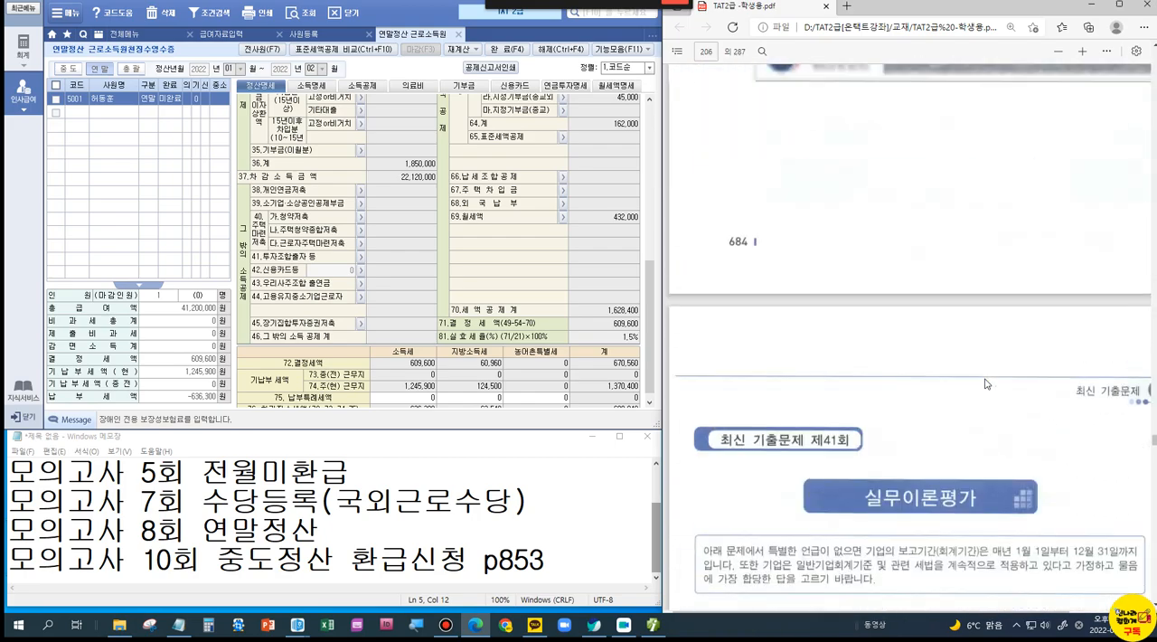
scroll(985, 383, "up", 10)
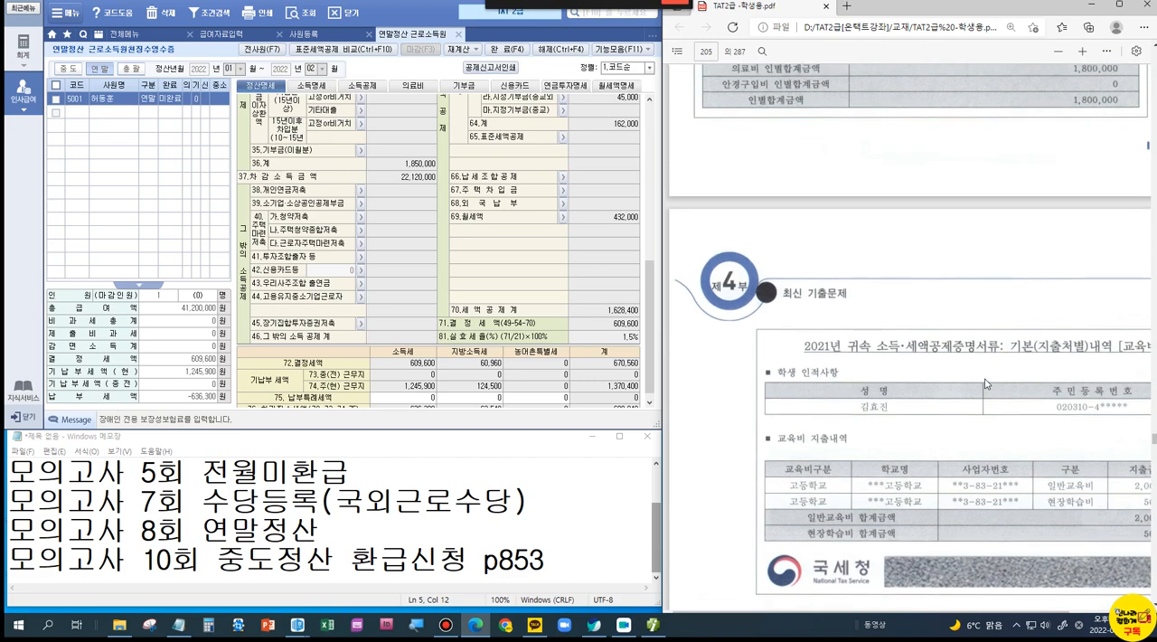
scroll(985, 384, "up", 10)
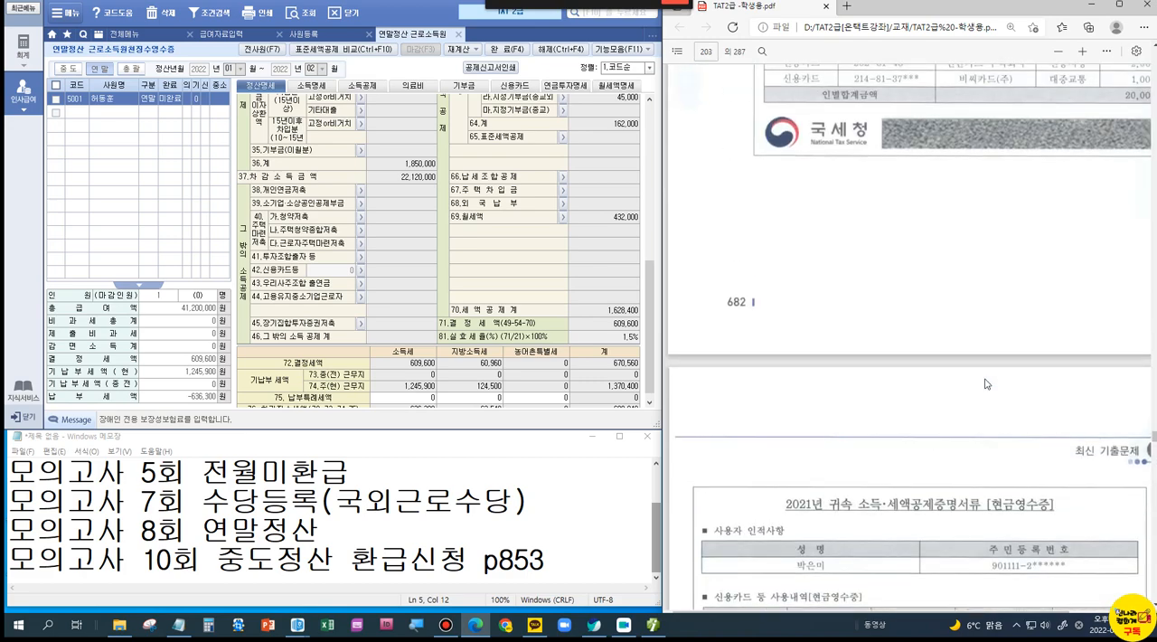
scroll(985, 384, "up", 3)
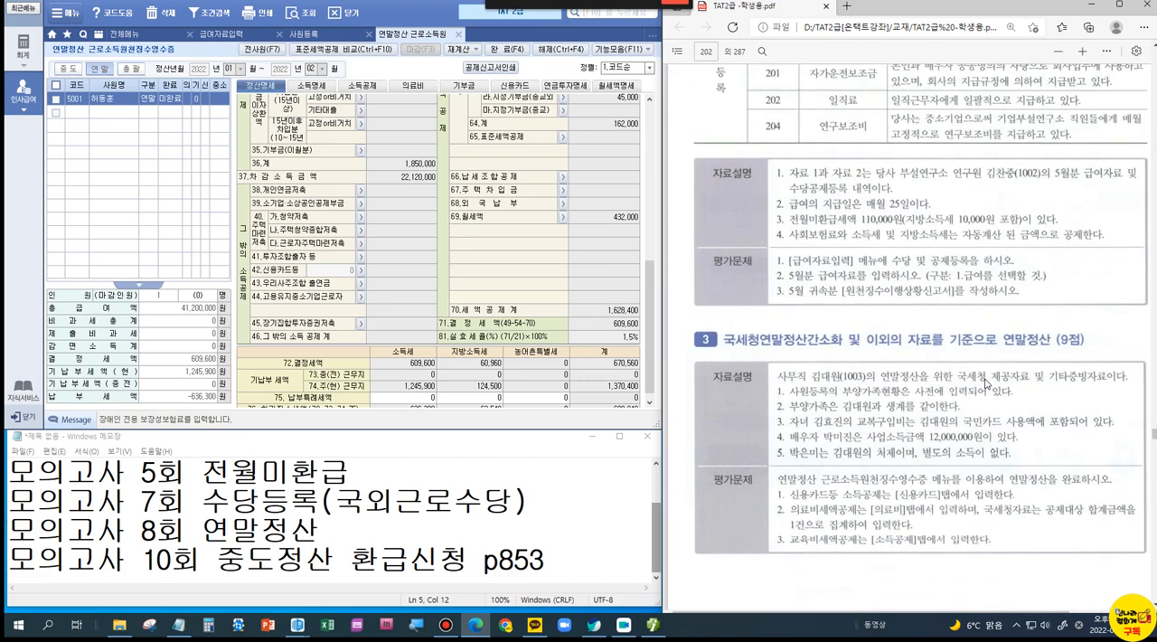
scroll(986, 384, "up", 5)
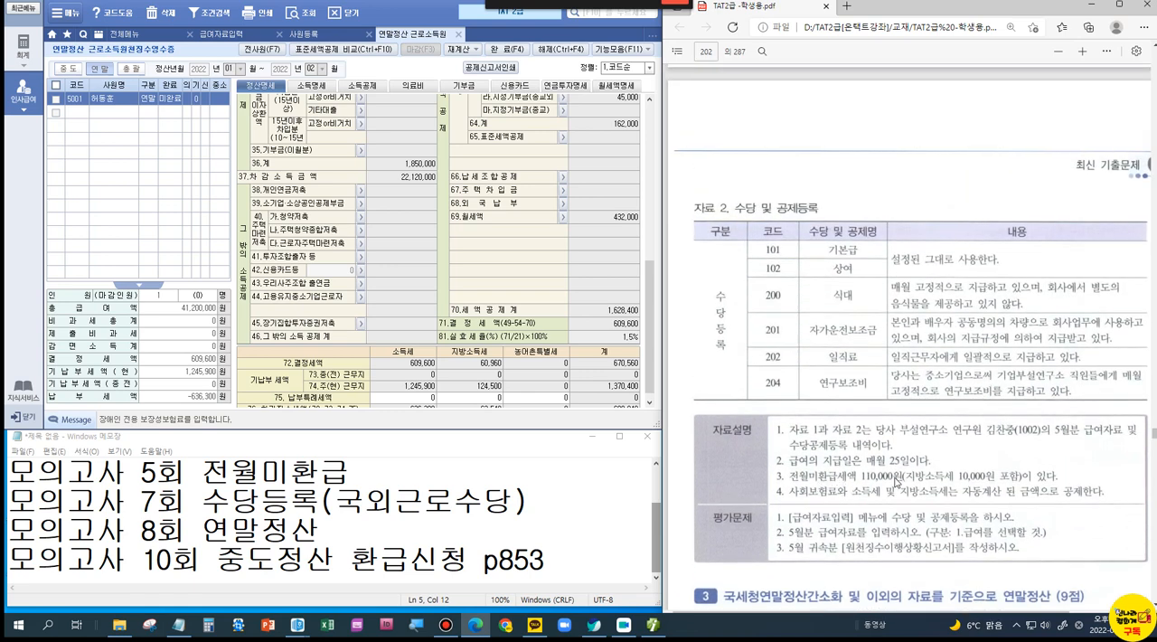
scroll(897, 482, "up", 10)
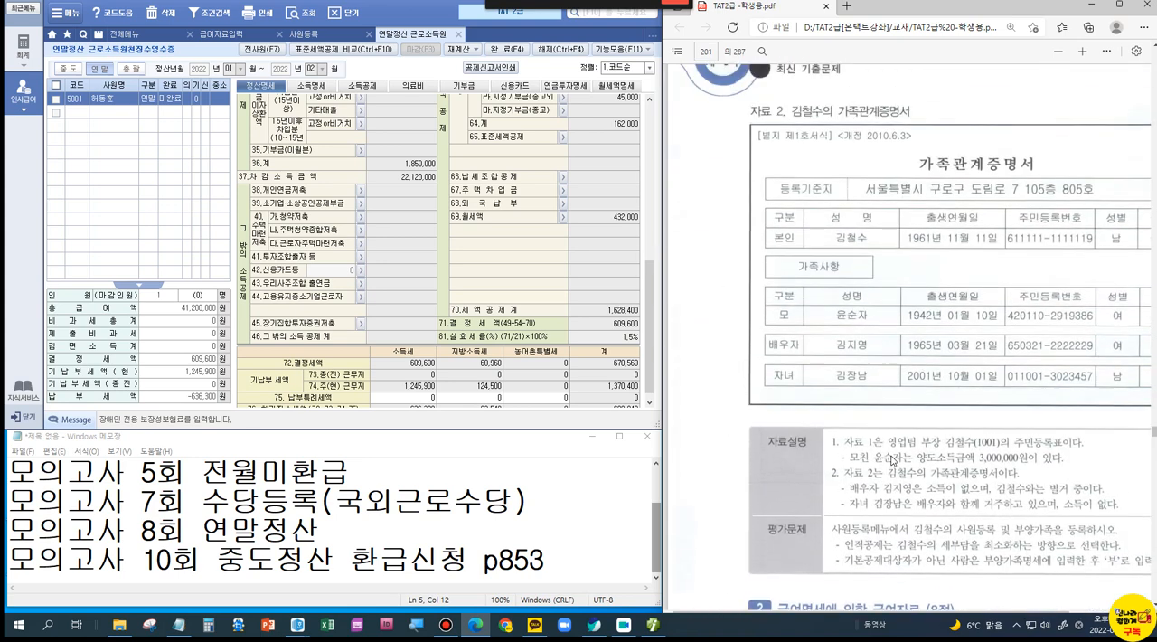
scroll(891, 458, "up", 8)
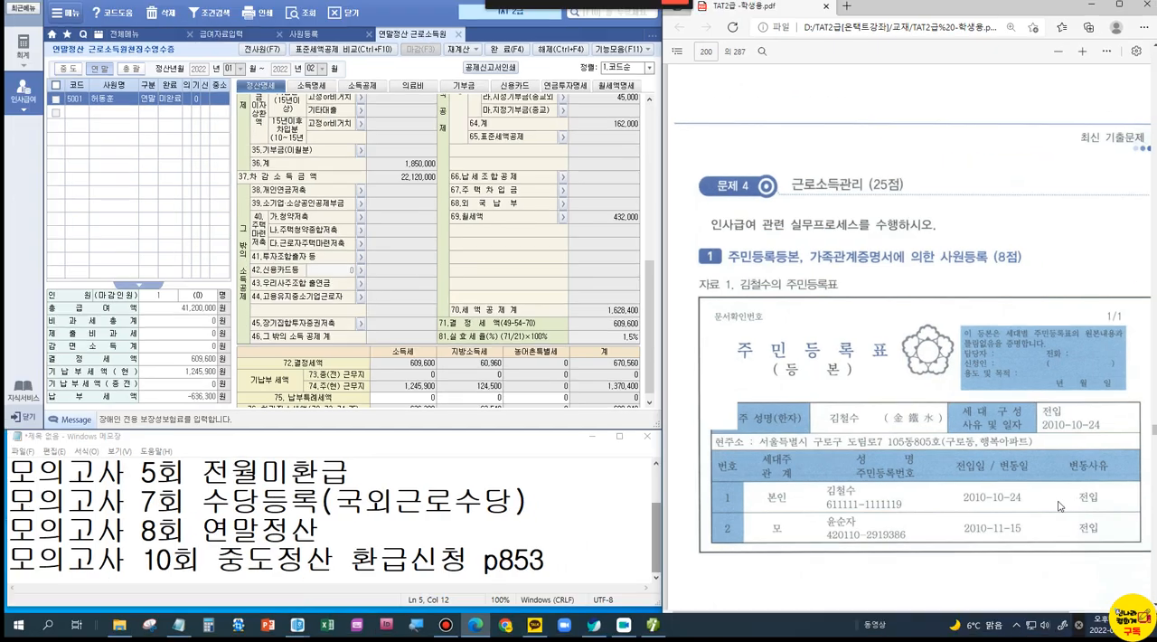
Step: Underline the income amount in the explanation about the mother's capital gains and mark a red X at that line's end
scroll(1059, 506, "down", 10)
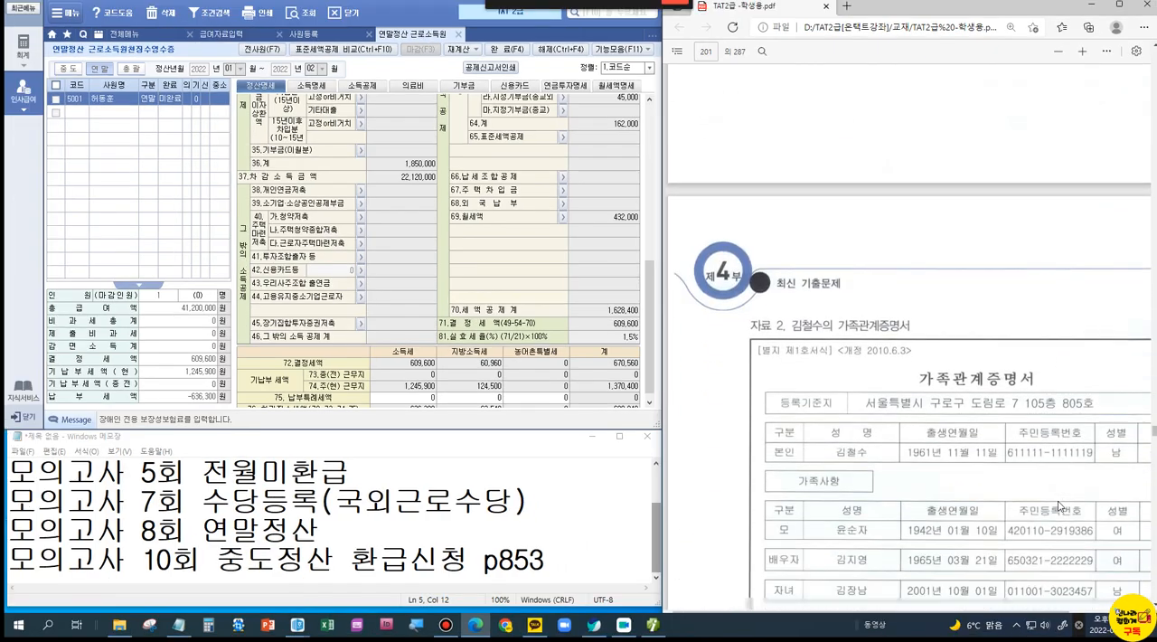
scroll(1059, 504, "down", 3)
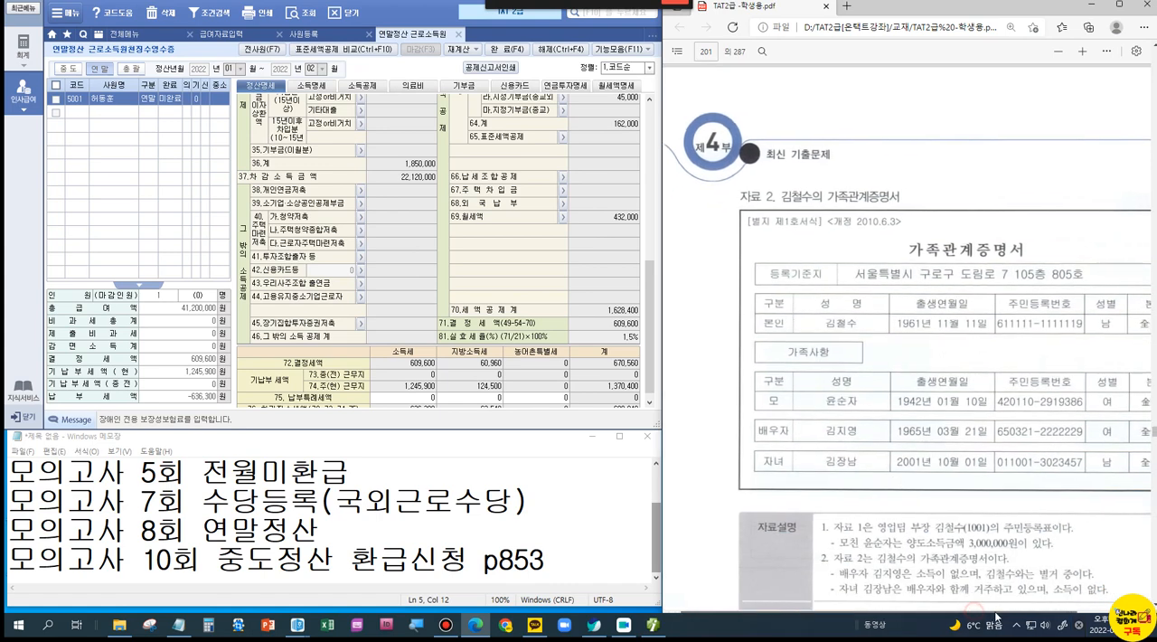
scroll(1002, 425, "down", 4)
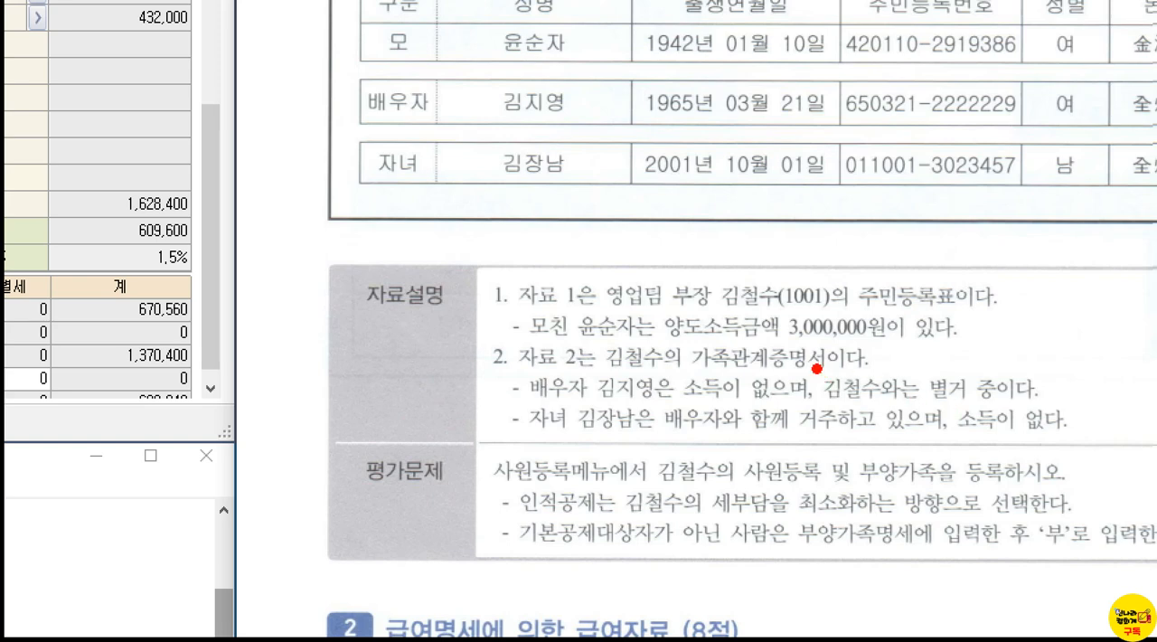
left_click_drag(725, 342, 779, 342)
left_click_drag(1012, 292, 909, 366)
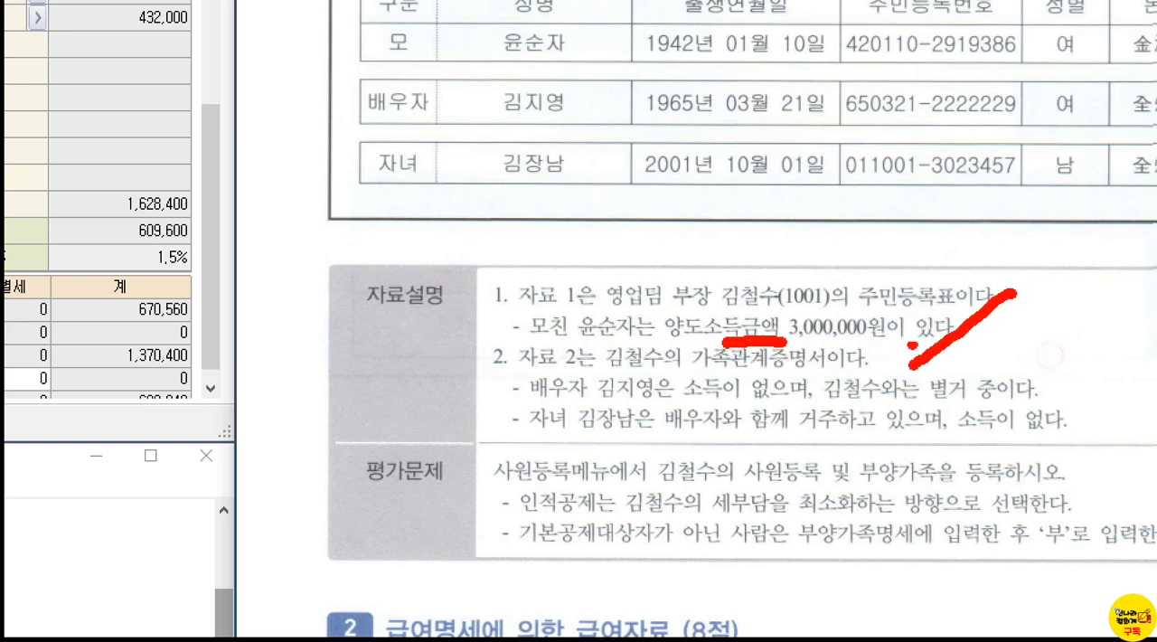
left_click_drag(914, 298, 996, 355)
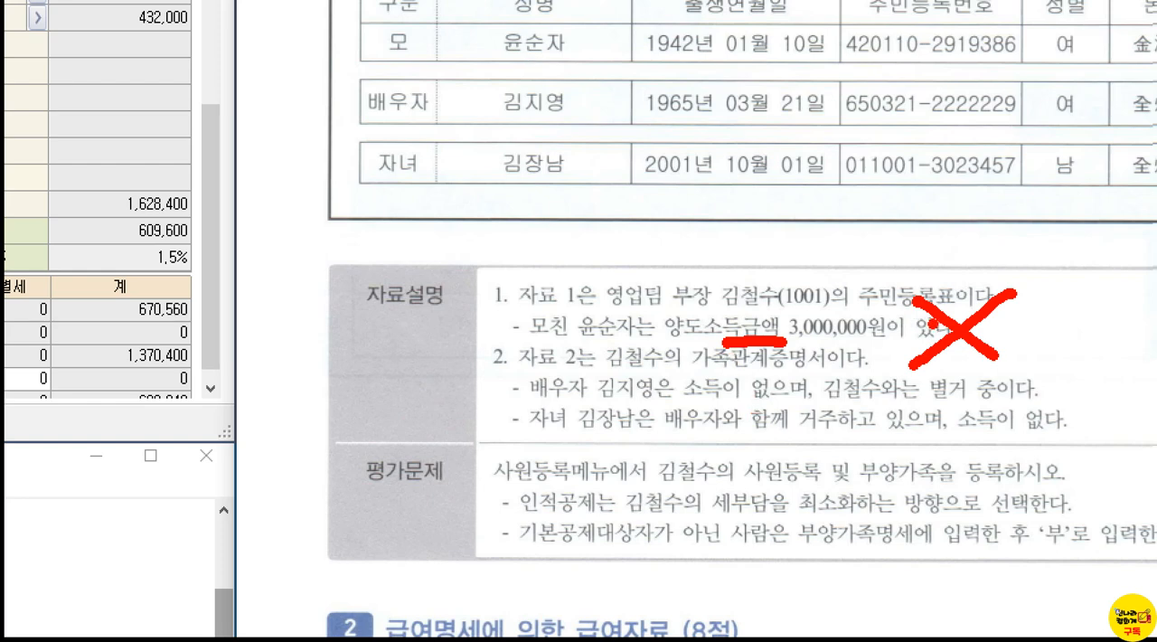
Step: Draw an opening bracket beside the X and handwrite 상속 1억 next to it in red
left_click_drag(1051, 271, 1055, 350)
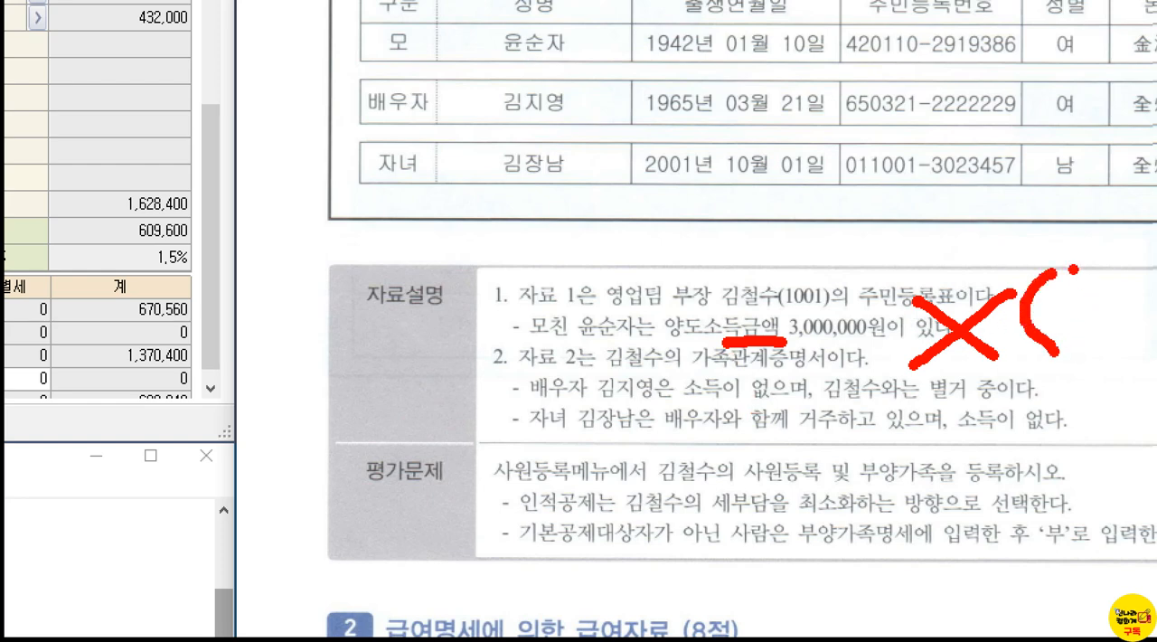
mouse_move(1027, 202)
left_mouse_down()
mouse_move(1012, 260)
mouse_move(1063, 225)
mouse_move(1056, 256)
mouse_move(1042, 246)
left_mouse_up()
mouse_move(1088, 184)
left_mouse_down()
mouse_move(1077, 241)
mouse_move(1101, 206)
mouse_move(1090, 239)
mouse_move(1120, 237)
left_mouse_up()
left_click(1087, 253)
mouse_move(1092, 273)
left_mouse_down()
mouse_move(1119, 264)
mouse_move(1121, 300)
mouse_move(1085, 343)
mouse_move(1110, 331)
mouse_move(1126, 338)
mouse_move(1141, 305)
mouse_move(1146, 344)
mouse_move(1156, 338)
left_mouse_up()
left_click_drag(1156, 379, 1151, 396)
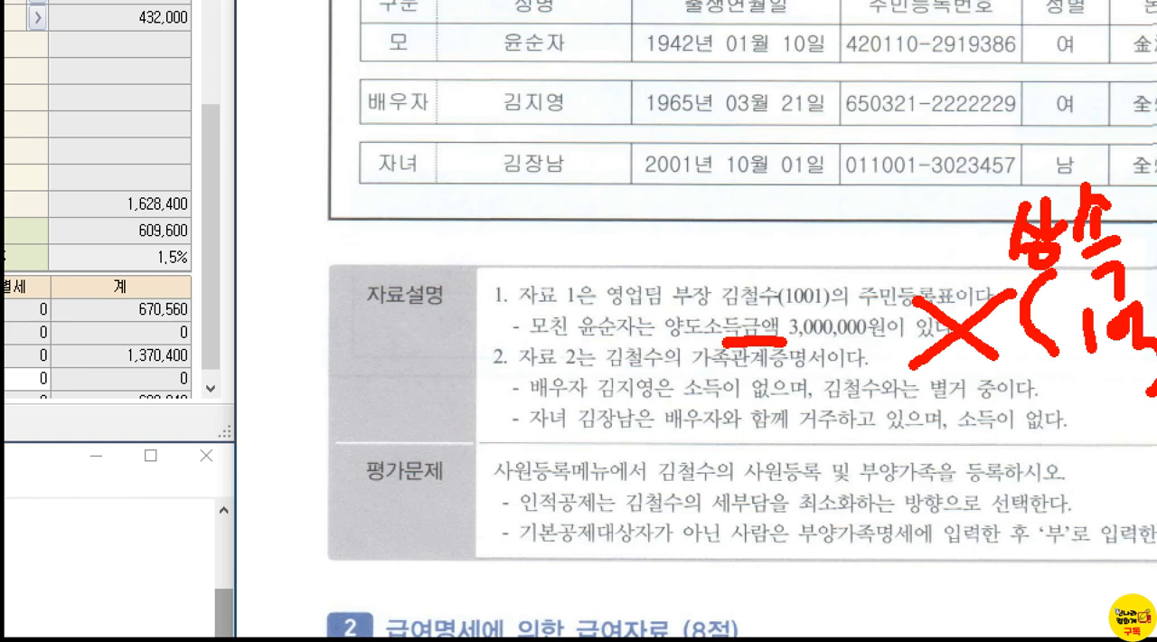
Step: Handwrite (50%) above the 상속 note and clear all the red markings from the page
mouse_move(987, 218)
left_mouse_down()
mouse_move(993, 120)
mouse_move(1045, 157)
mouse_move(1019, 140)
left_mouse_up()
mouse_move(1028, 123)
left_mouse_down()
mouse_move(1043, 121)
mouse_move(1078, 155)
mouse_move(1074, 118)
mouse_move(1092, 180)
left_mouse_up()
mouse_move(1103, 110)
left_mouse_down()
mouse_move(1143, 117)
mouse_move(1141, 210)
left_mouse_up()
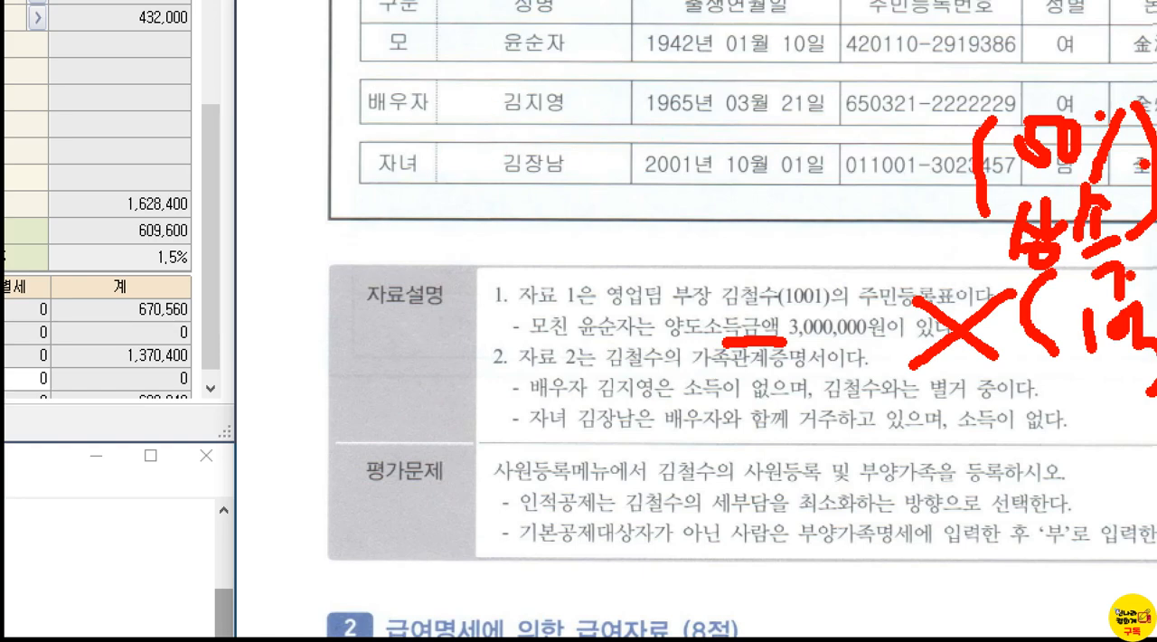
key("Escape")
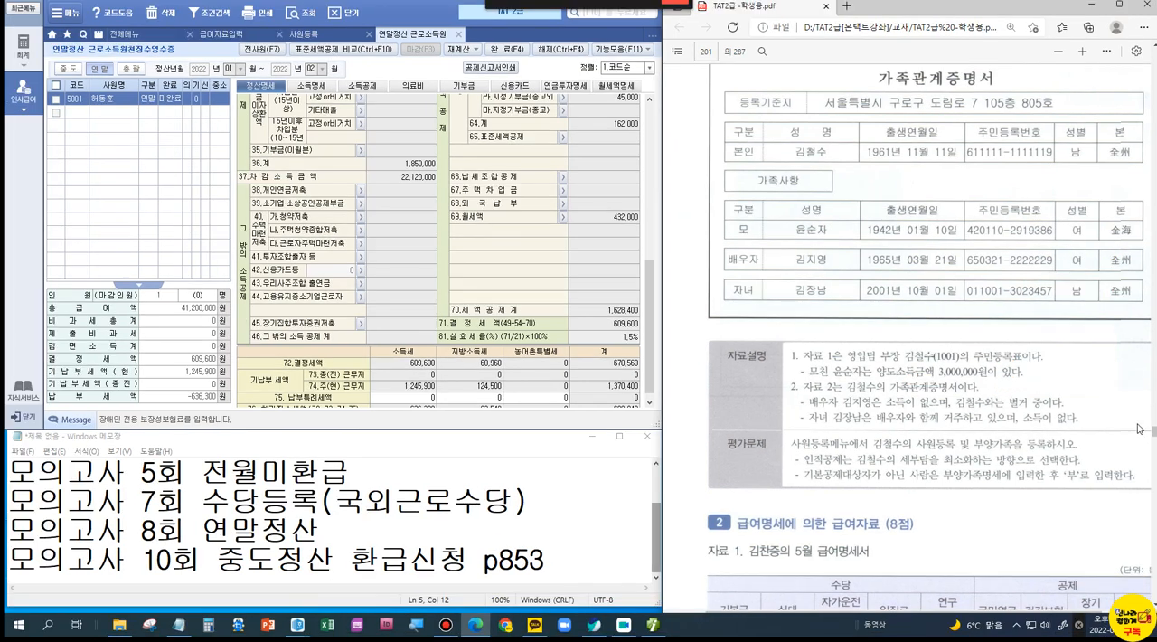
Step: Underline 별거 in the spouse's explanation, draw a loop beside the spouse's name in the family table, and clear the markings
key("ctrl+1")
left_click(1108, 422)
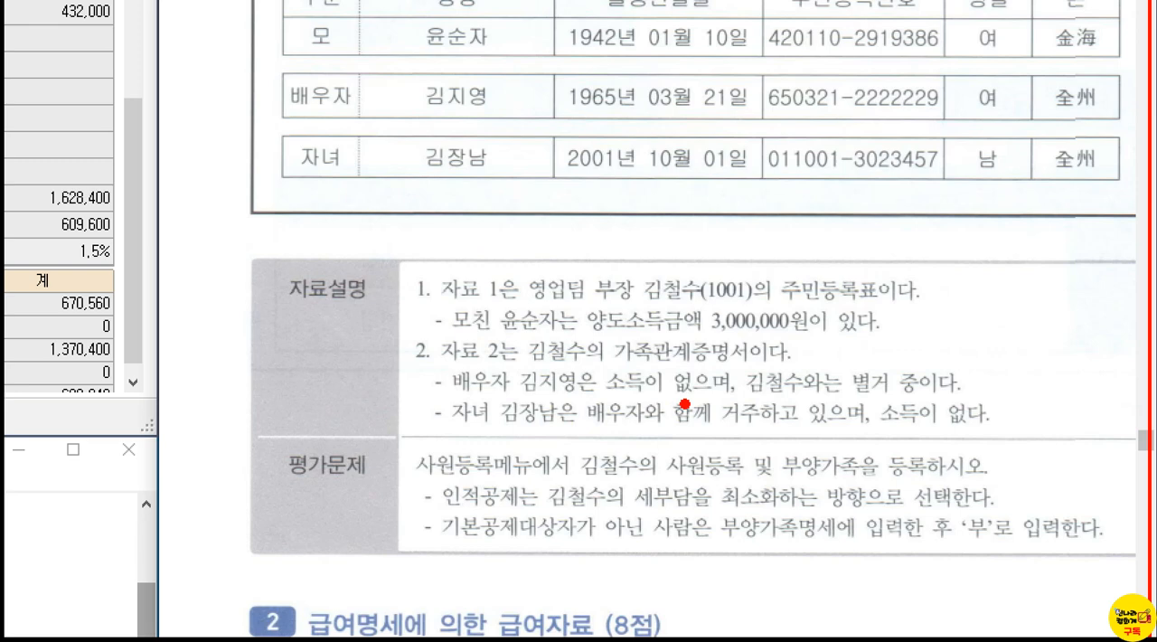
left_click_drag(853, 399, 893, 394)
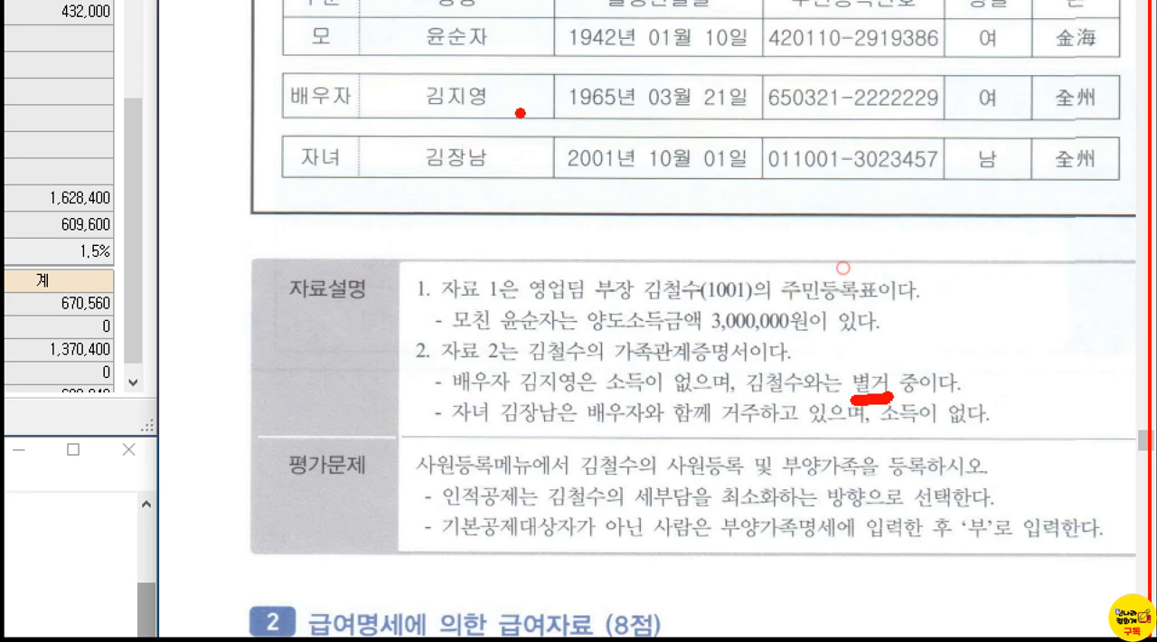
mouse_move(519, 114)
left_mouse_down()
mouse_move(541, 71)
mouse_move(523, 114)
left_mouse_up()
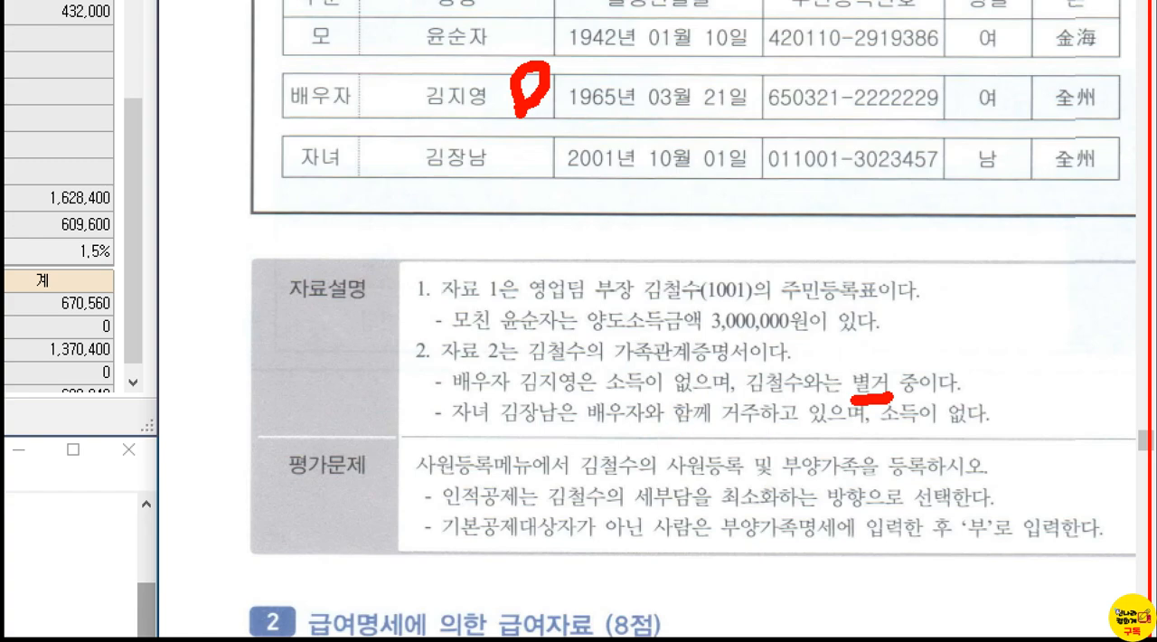
key("Escape")
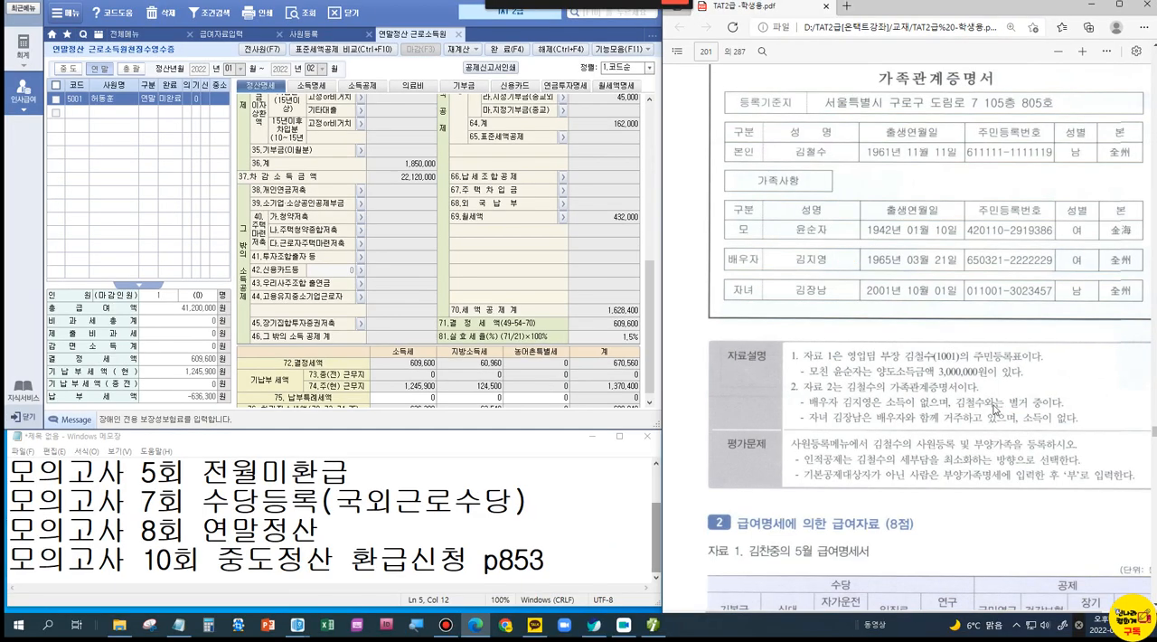
Step: Close the year-end settlement form and log in to another company from the company code list, ending the previously open menus
scroll(924, 391, "down", 1)
scroll(924, 391, "down", 5)
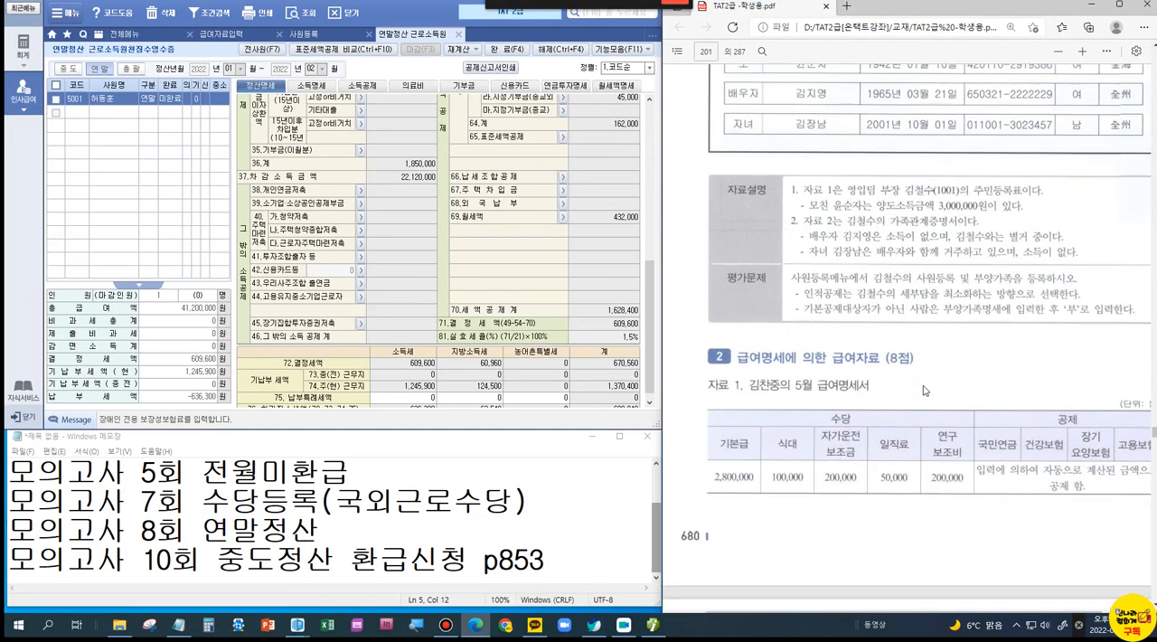
scroll(923, 390, "down", 2)
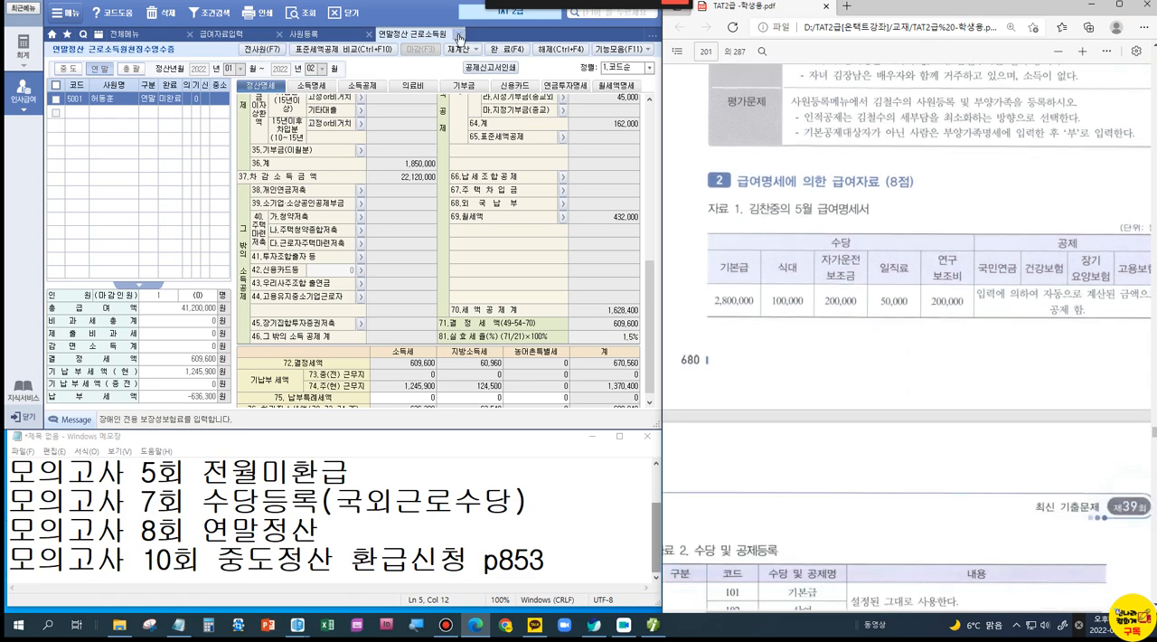
left_click(458, 37)
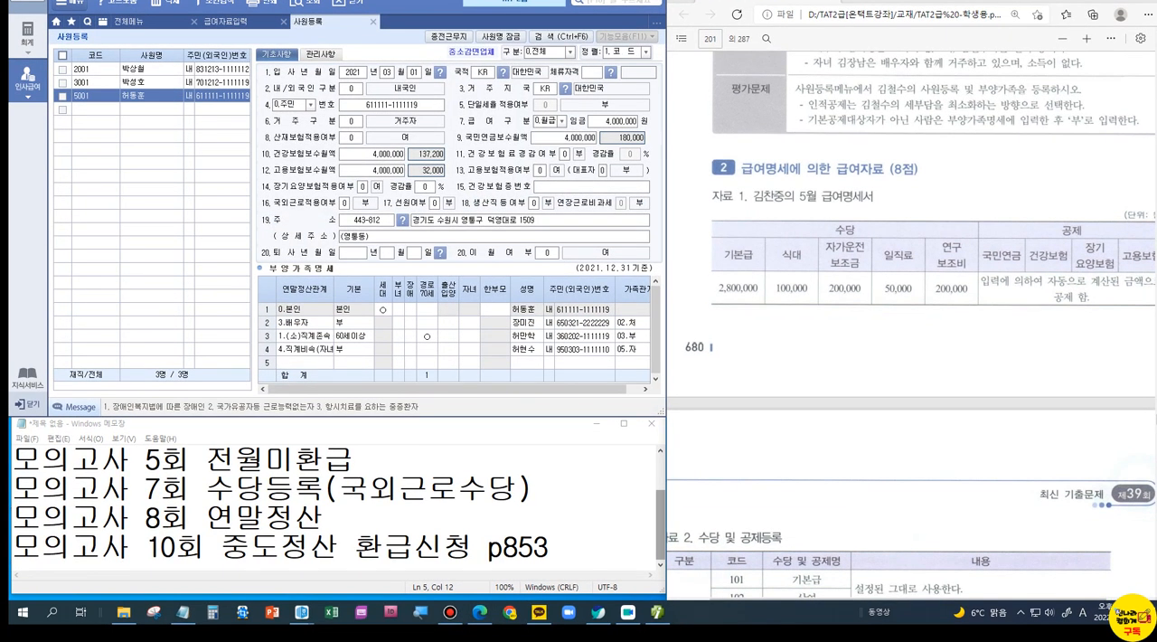
left_click(682, 269)
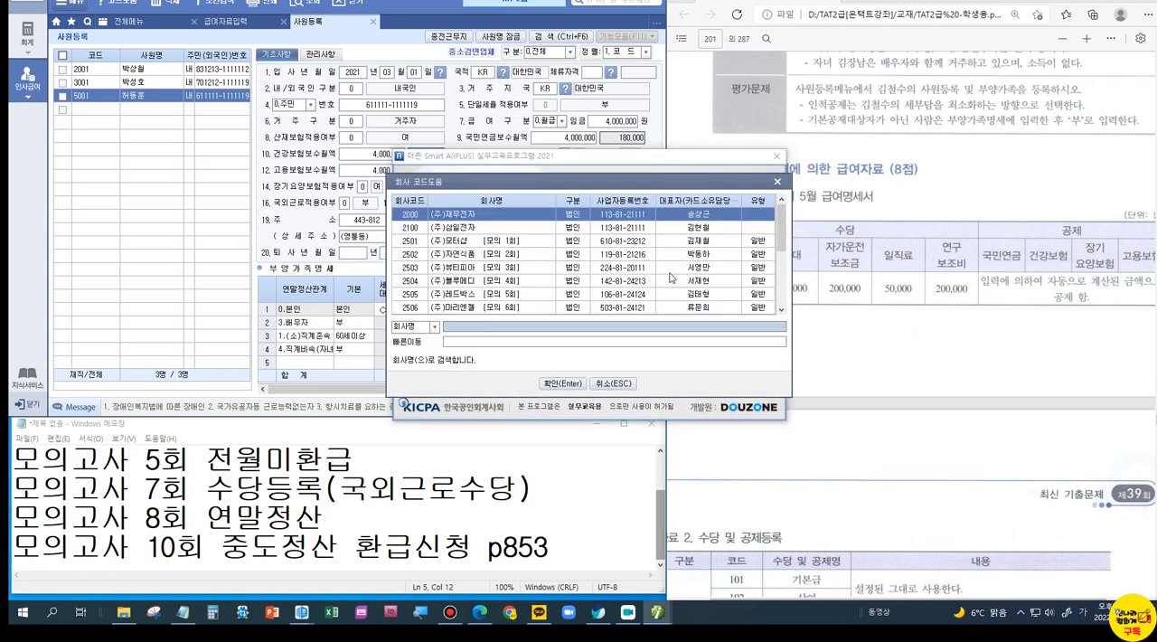
scroll(520, 301, "down", 3)
double_click(508, 242)
left_click(565, 342)
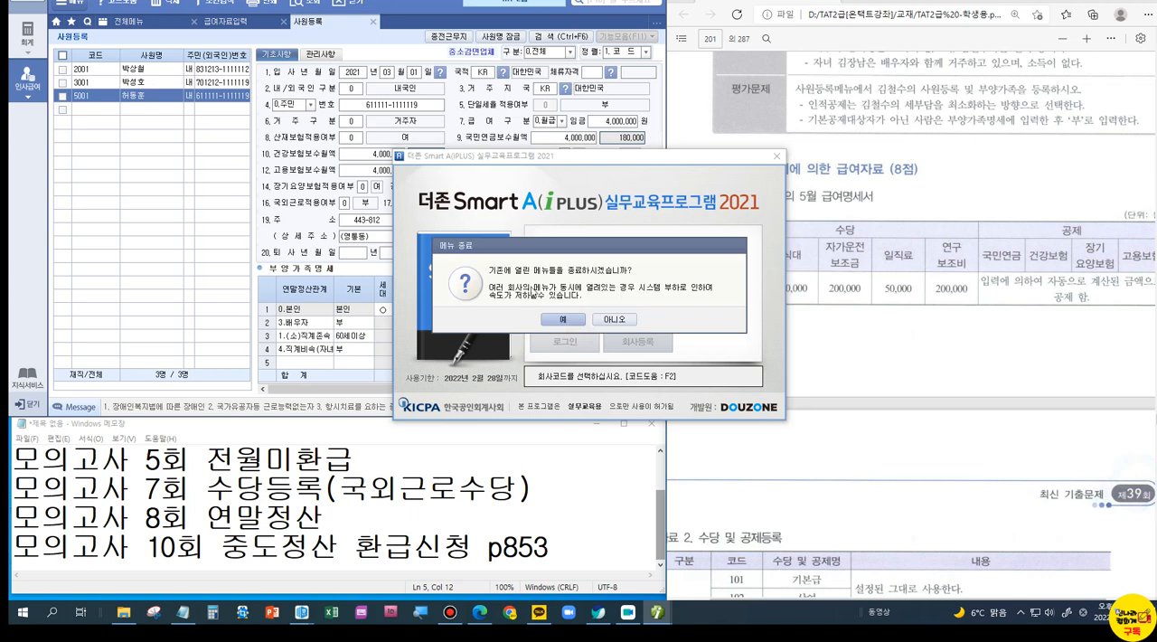
key("Return")
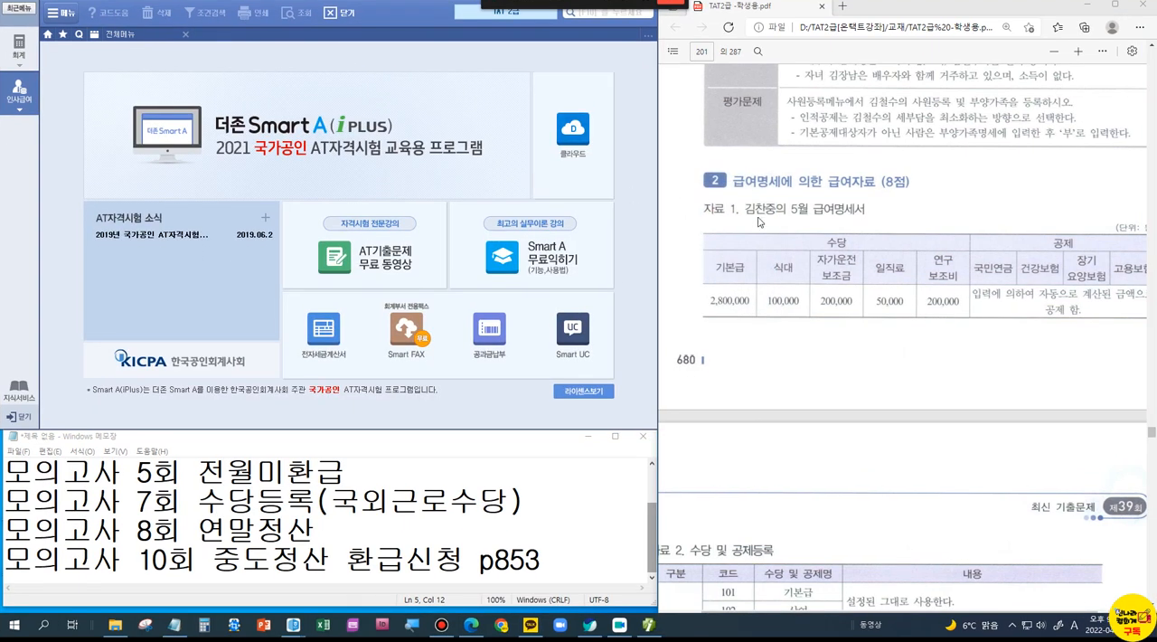
Step: Open payroll data entry (급여자료입력) and its allowance and deduction registration
left_click(21, 92)
left_click(230, 90)
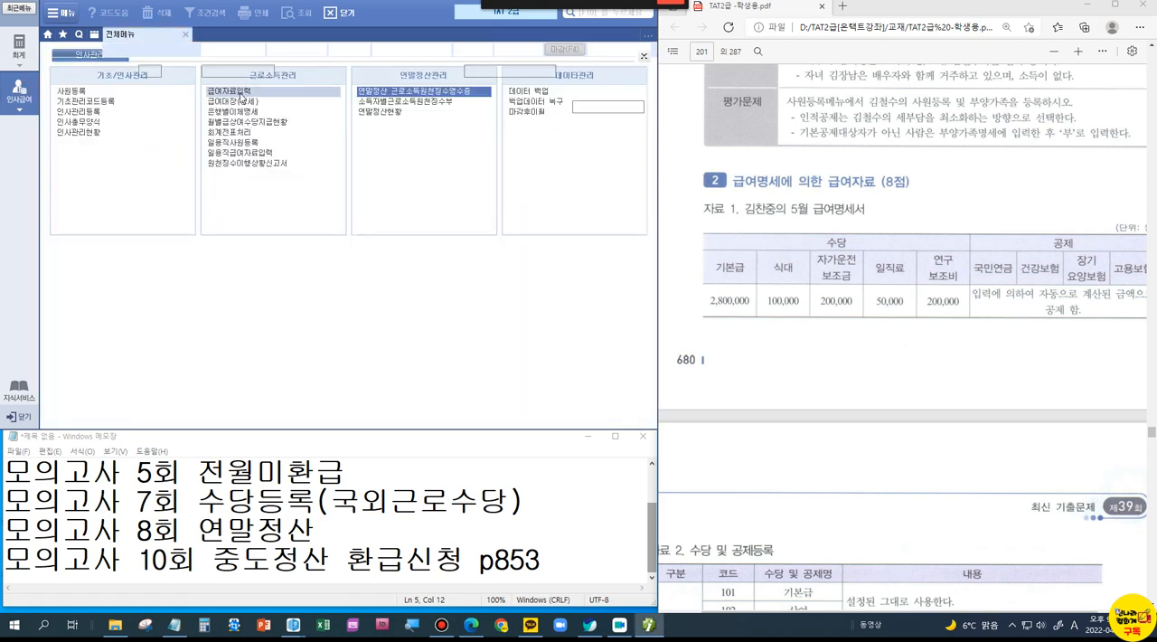
left_click(296, 49)
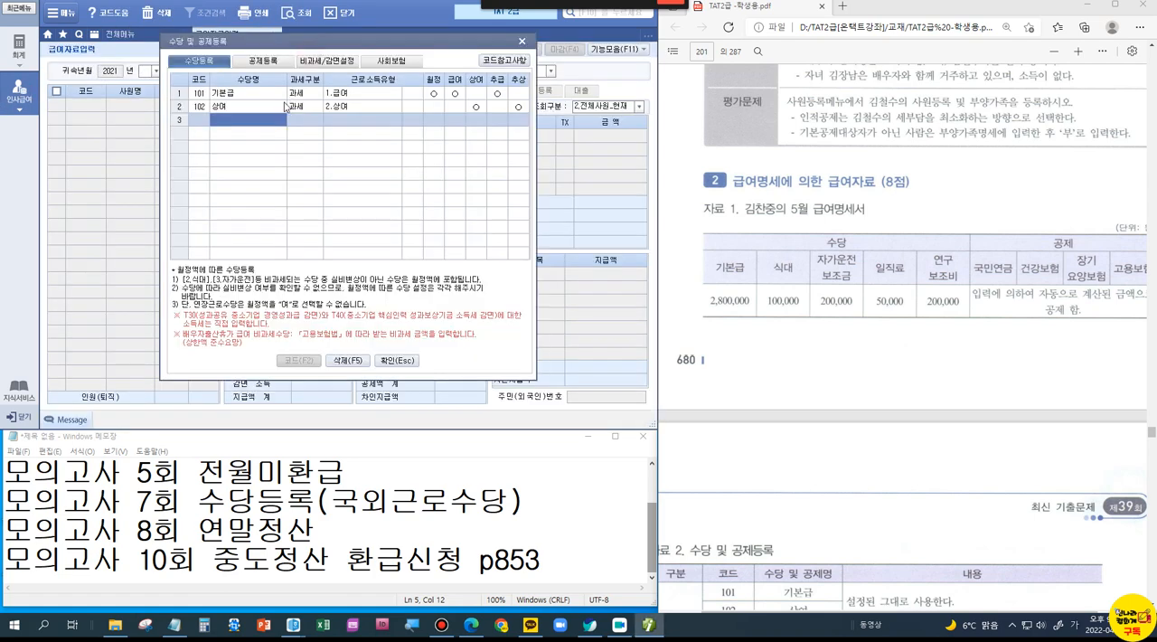
Step: Register 식대 as a non-taxable (비과세) allowance with income type 2.식대
type("식대")
key("Return")
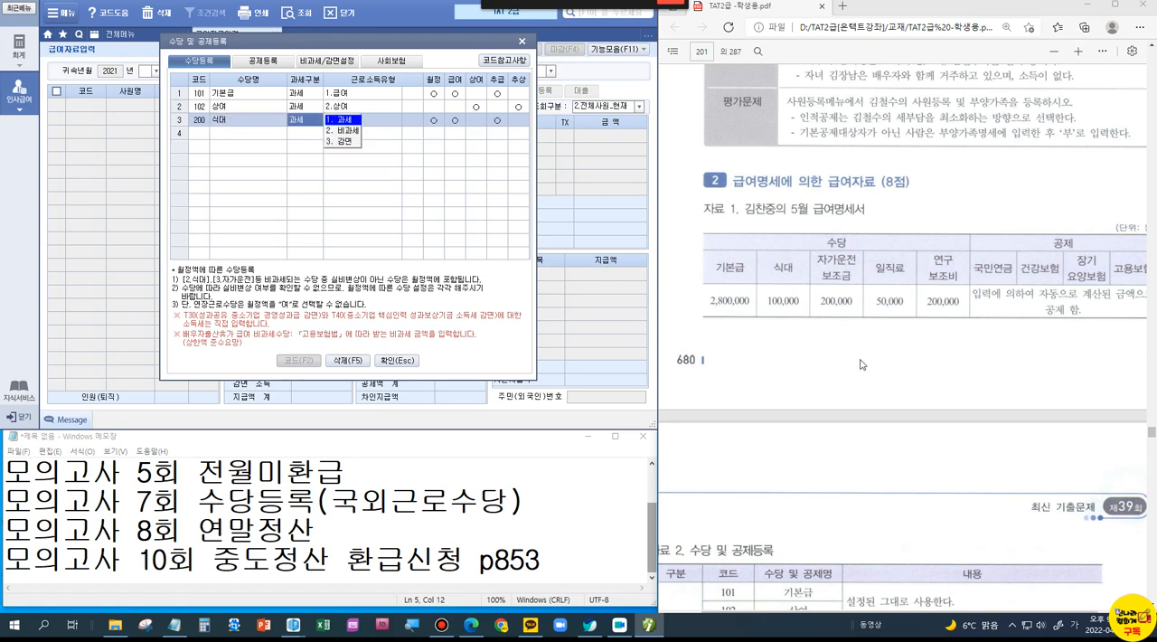
scroll(886, 393, "down", 3)
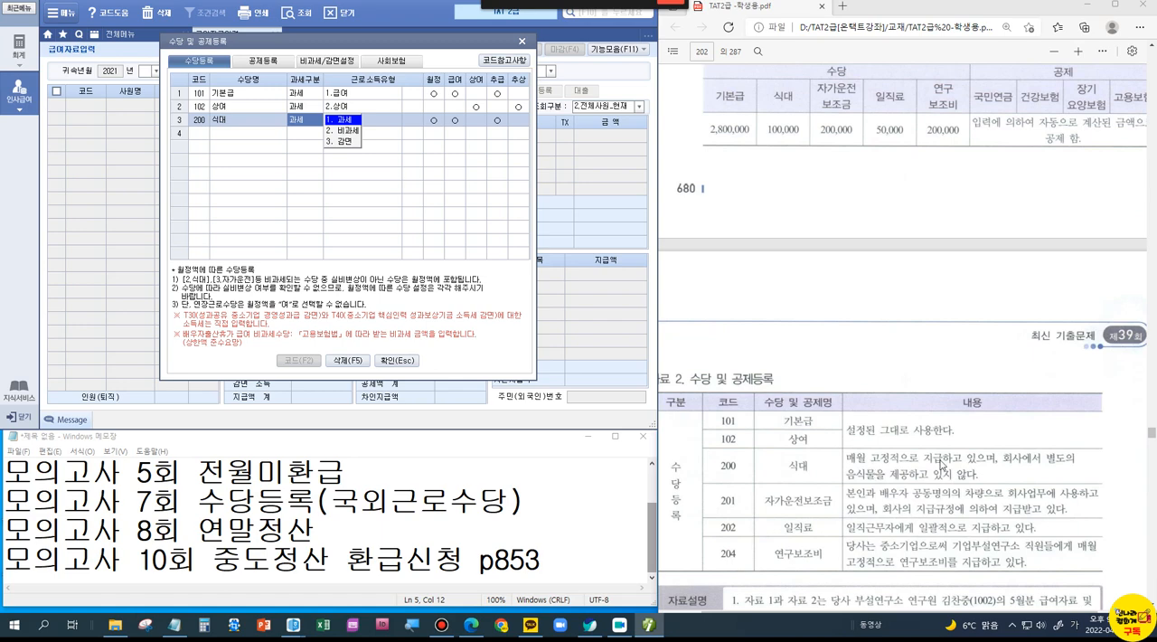
left_click(341, 133)
left_click(268, 145)
left_click(316, 312)
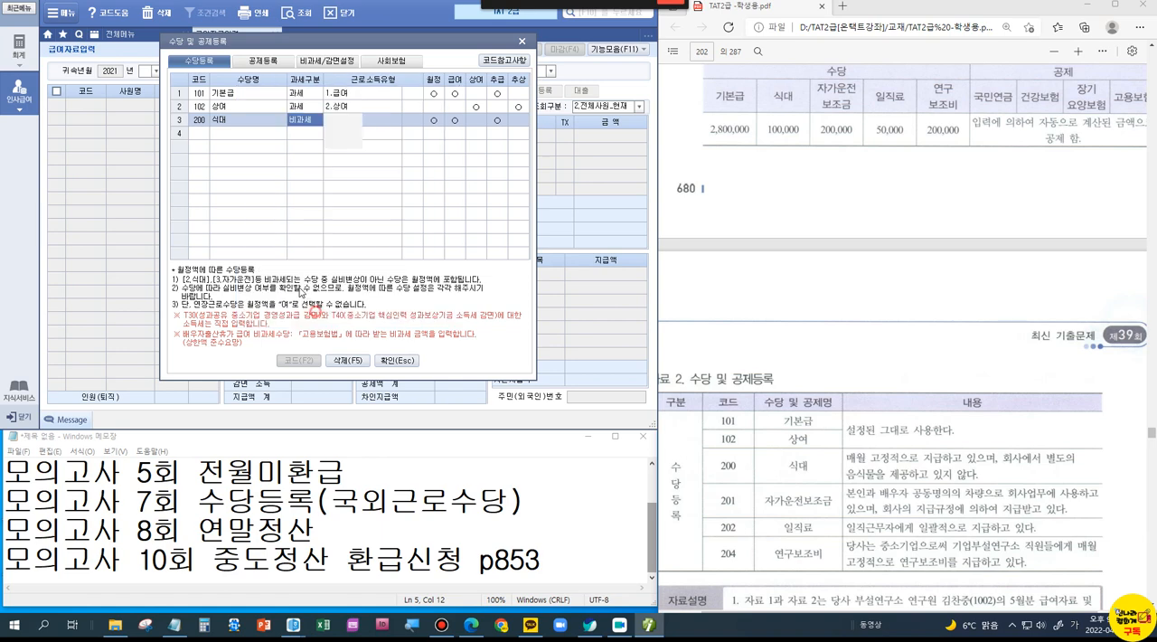
Step: Register 자가운전보조금 as a non-taxable (비과세) allowance with income type 3.자가운전, marking its description in the exam's allowance table
left_click(216, 136)
type("자가운전보조금")
key("Return")
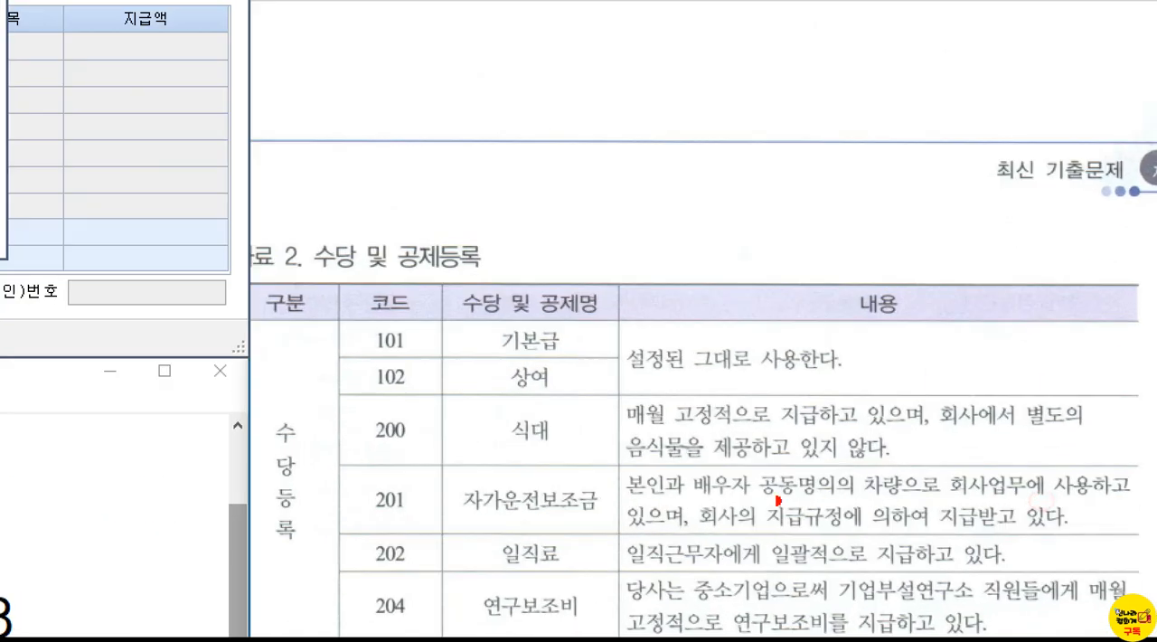
left_click_drag(840, 480, 904, 508)
left_click_drag(737, 509, 853, 503)
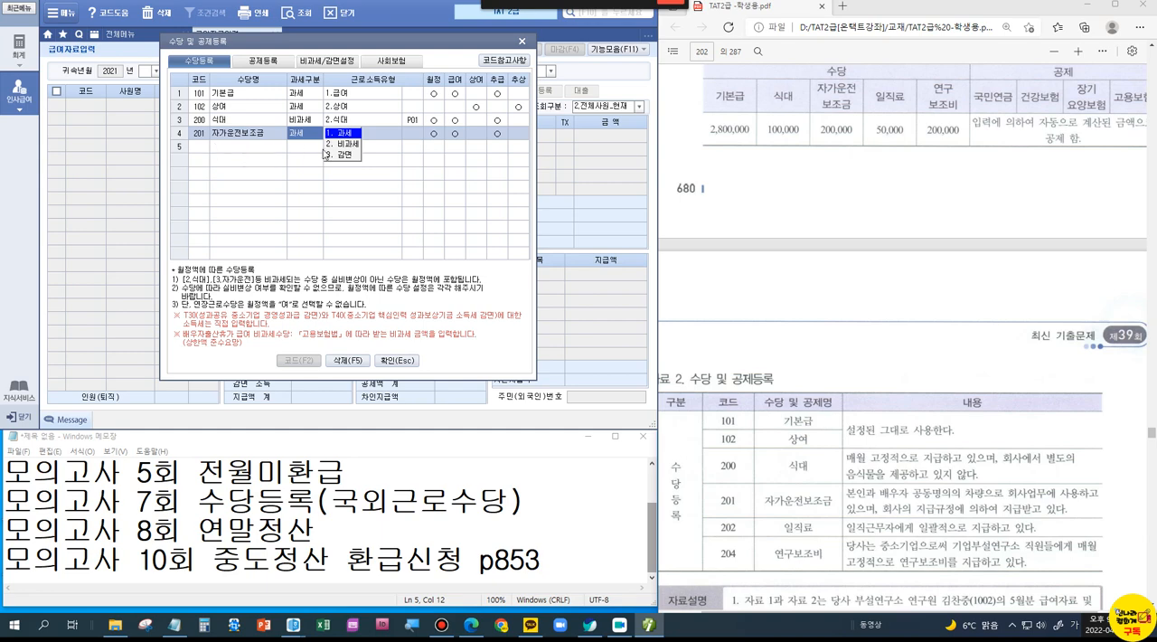
left_click(337, 146)
left_click(273, 159)
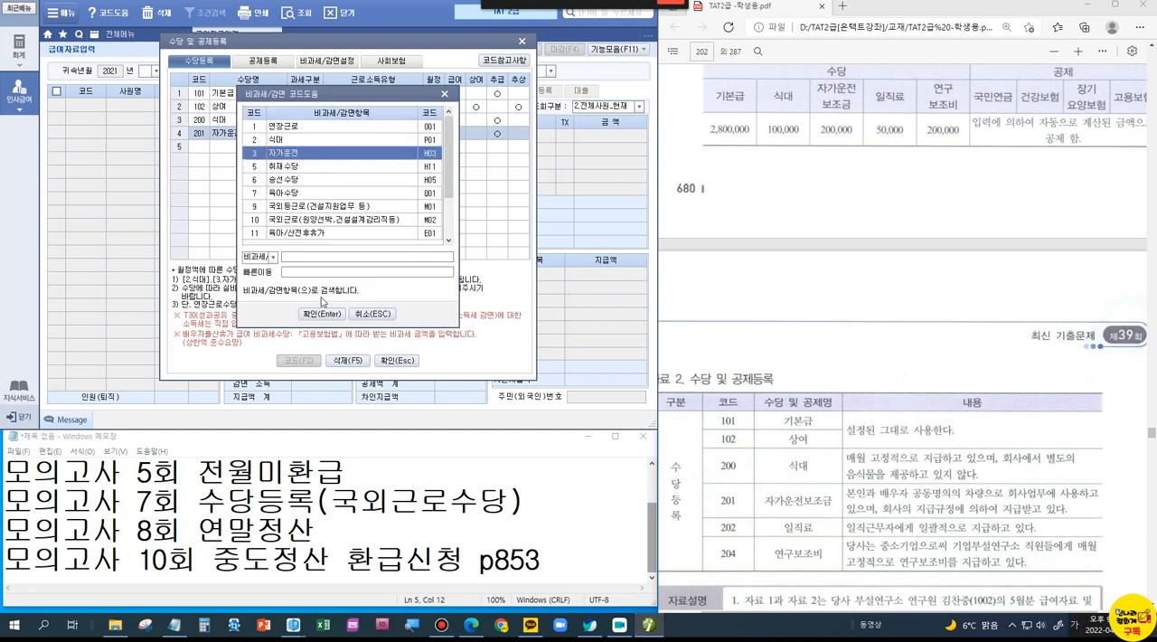
left_click(322, 313)
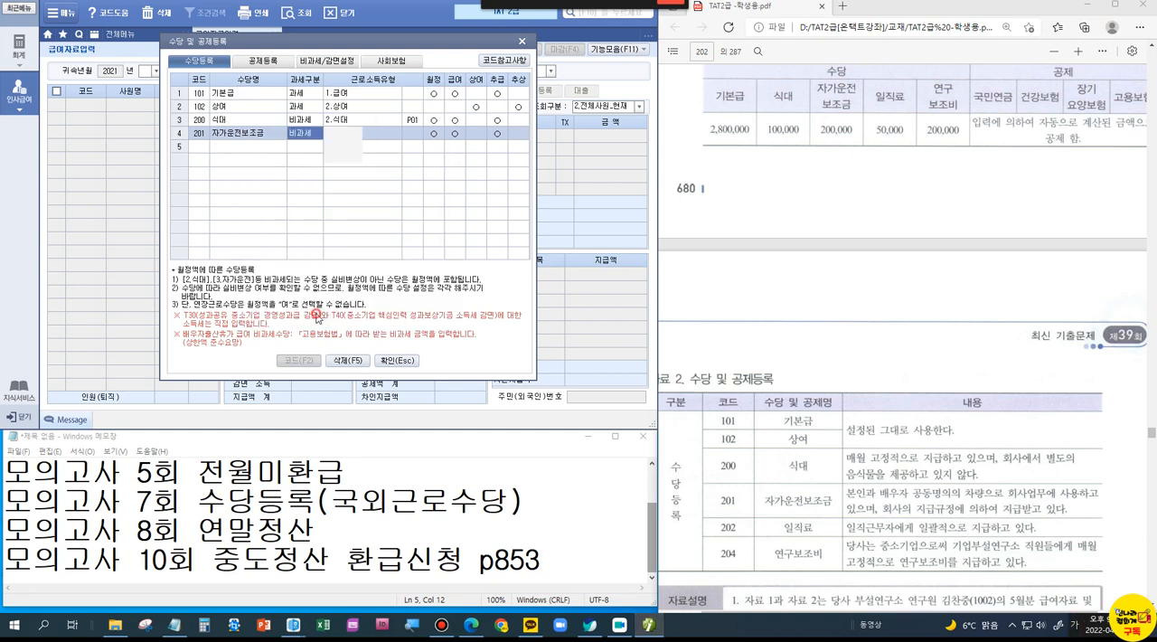
Step: Add 일직료 as the next allowance in the allowance registration
left_click(251, 147)
type("일직료")
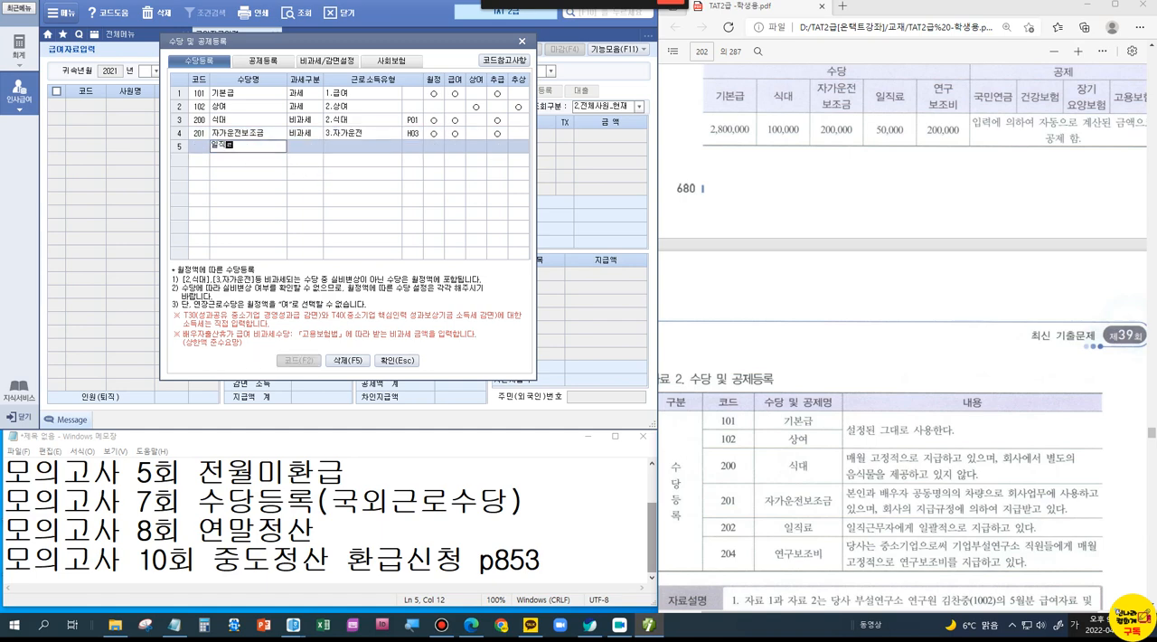
key("Return")
Step: Try 비과세 for 일직료, look through the non-taxable item codes for a match, and cancel the selection
left_click(345, 158)
left_click_drag(325, 104, 324, 173)
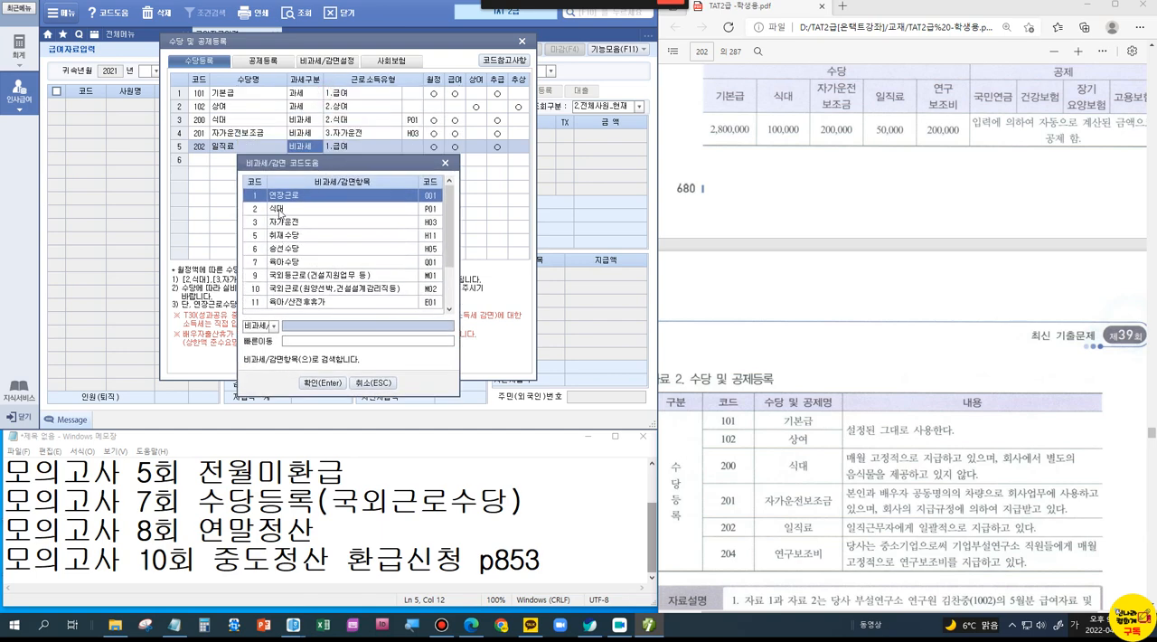
mouse_move(449, 233)
left_mouse_down()
mouse_move(456, 288)
mouse_move(453, 229)
left_mouse_up()
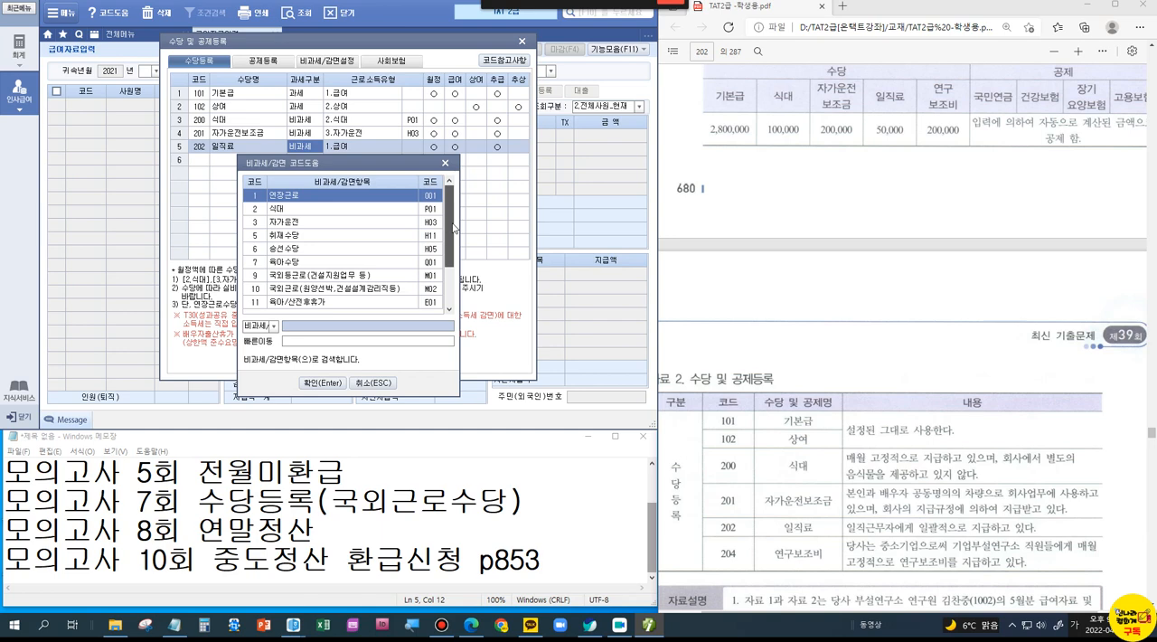
left_click_drag(455, 244, 449, 283)
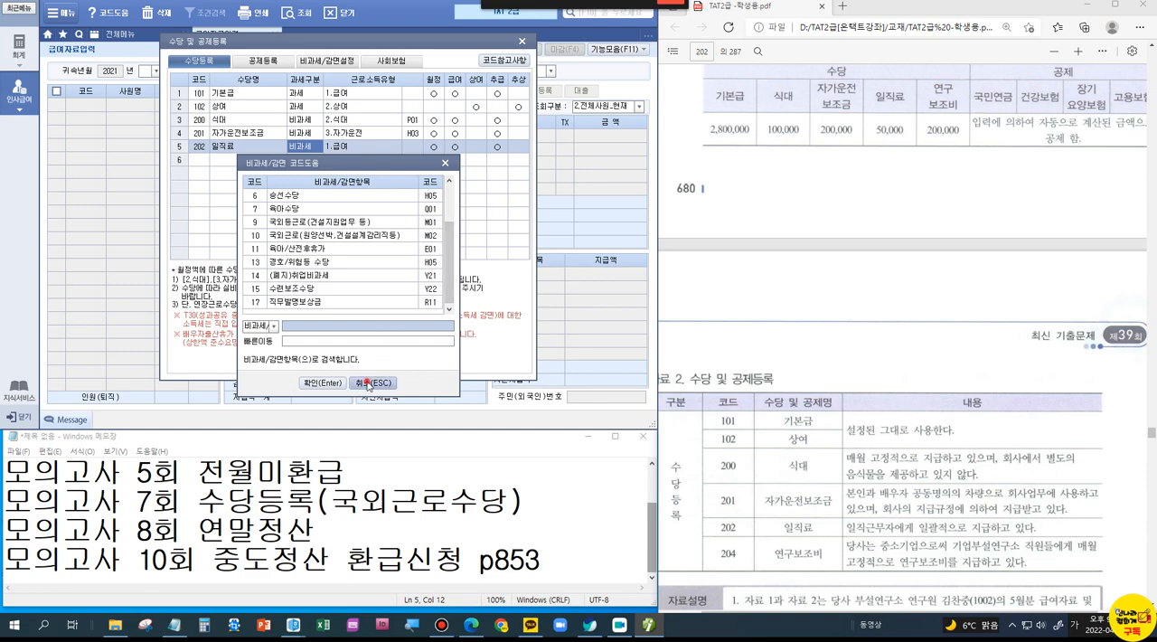
left_click(372, 383)
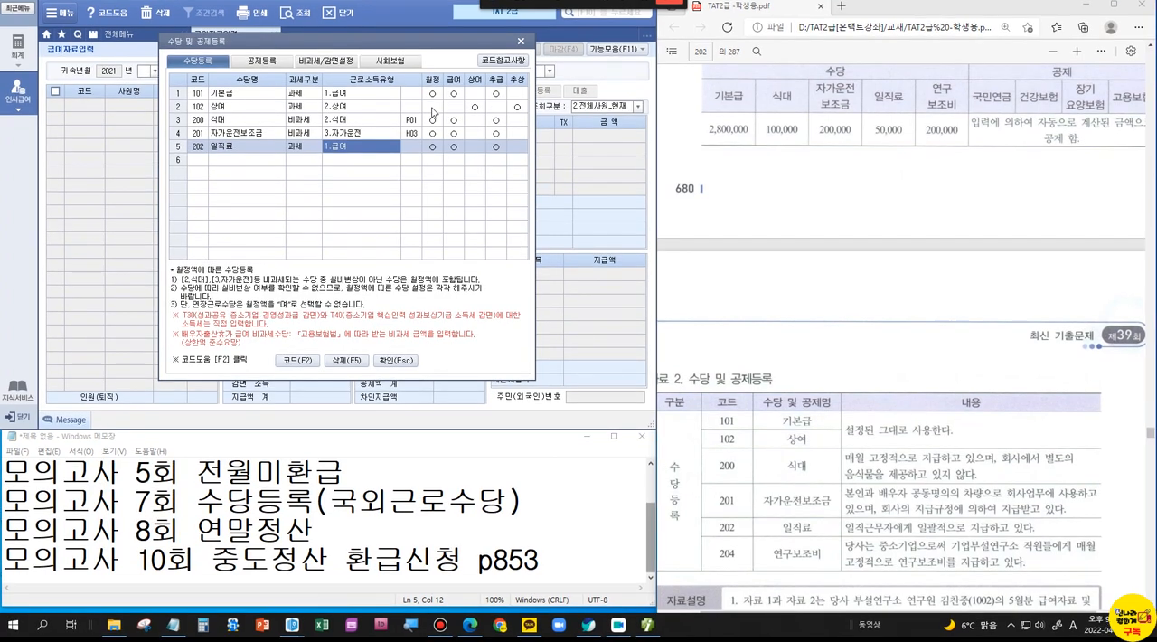
Step: Find the employee registration (사원등록) problem of 모의고사 제10회 in the textbook PDF and bring its family table and explanation into view
scroll(998, 297, "up", 5)
scroll(998, 296, "up", 15)
scroll(998, 297, "up", 20)
scroll(997, 296, "up", 15)
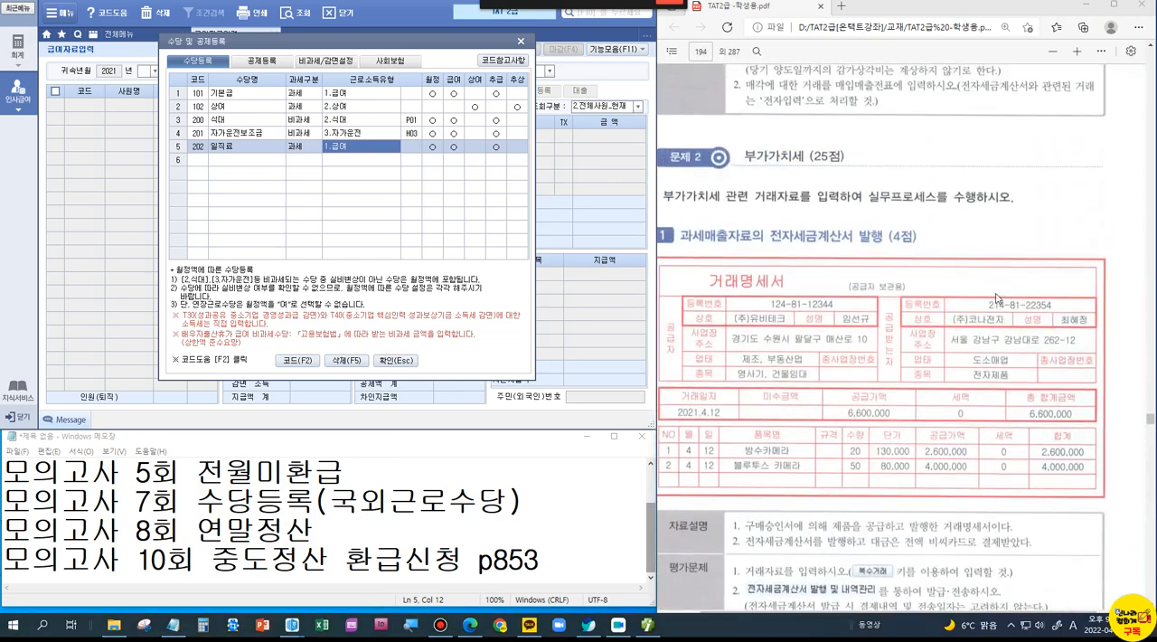
left_click_drag(1150, 420, 1150, 376)
scroll(1087, 397, "down", 10)
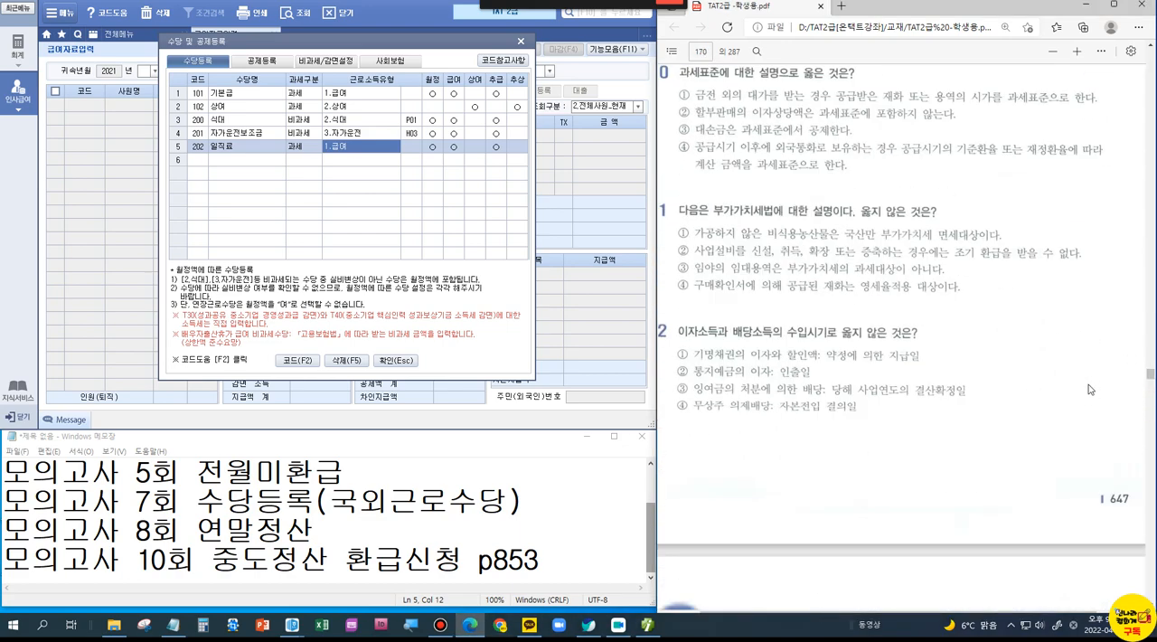
scroll(1088, 397, "down", 15)
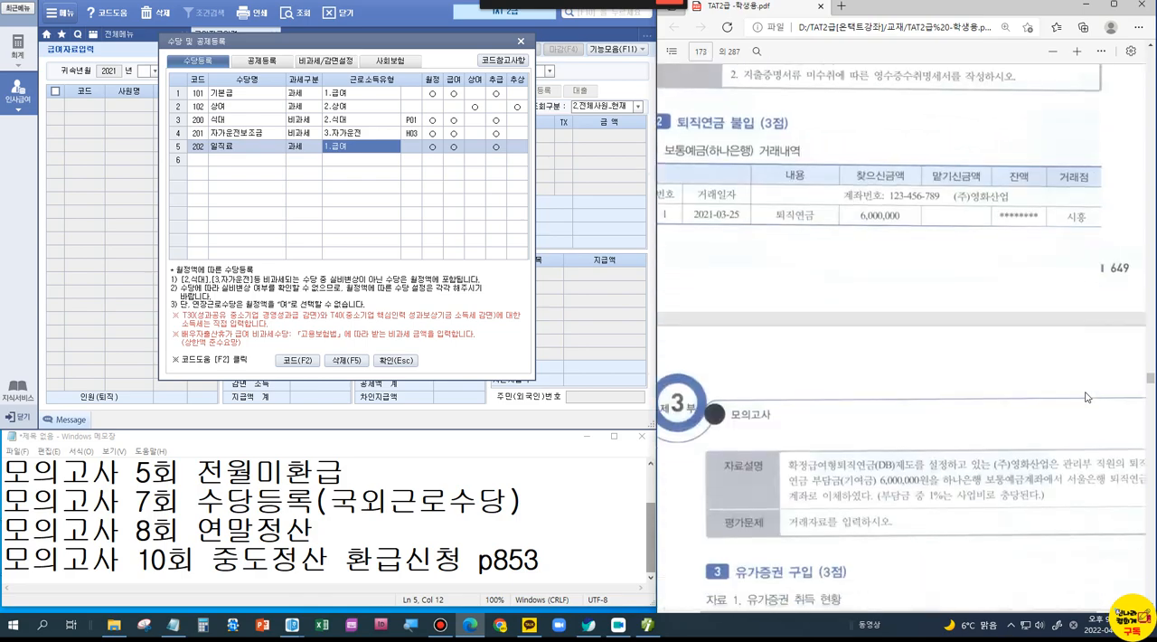
scroll(1087, 397, "down", 10)
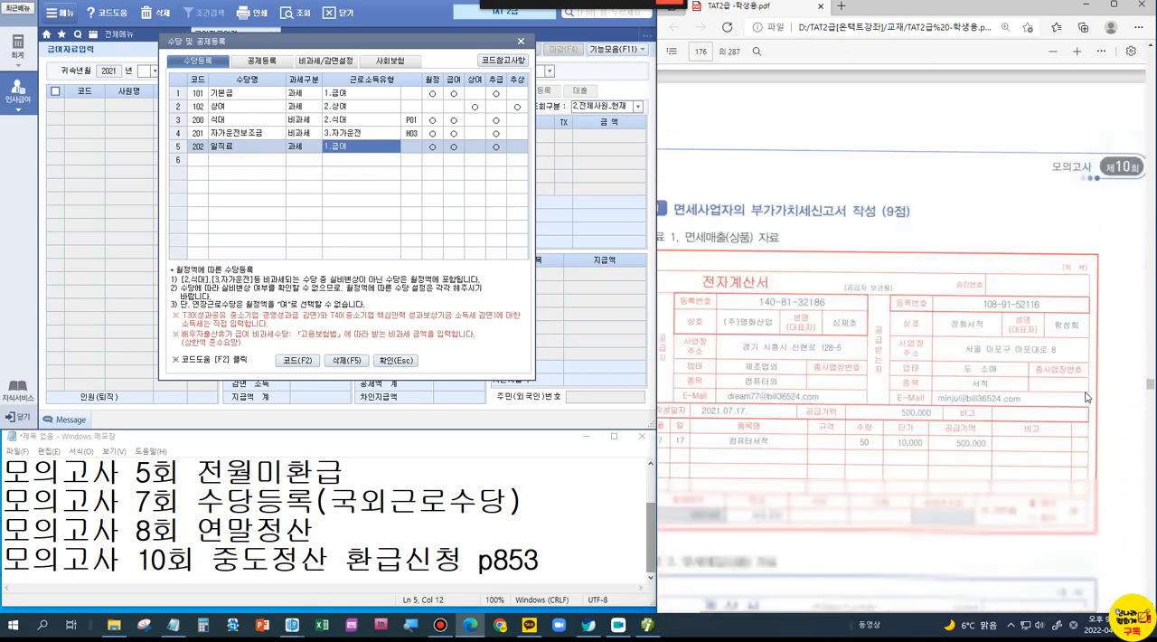
scroll(1087, 397, "down", 10)
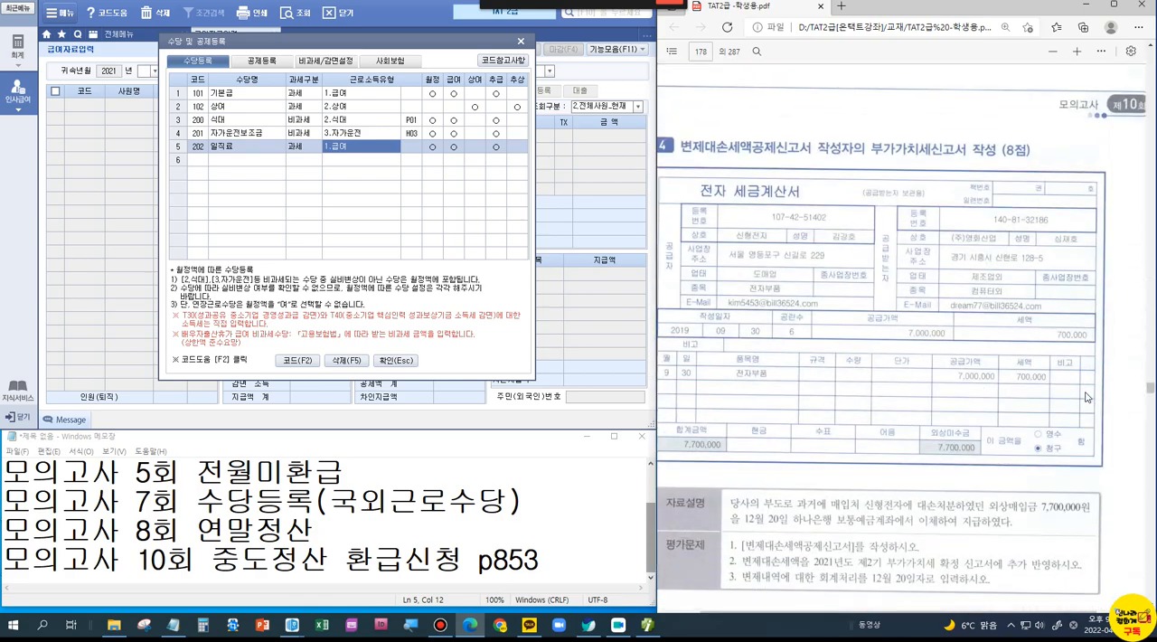
scroll(1088, 397, "down", 10)
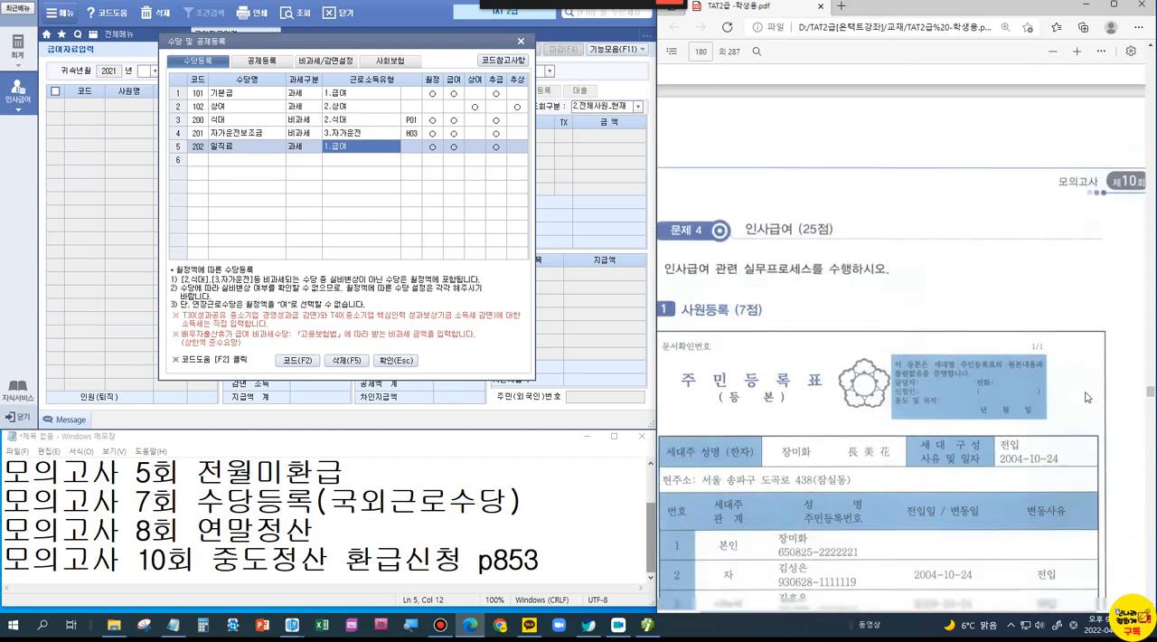
scroll(1087, 397, "up", 2)
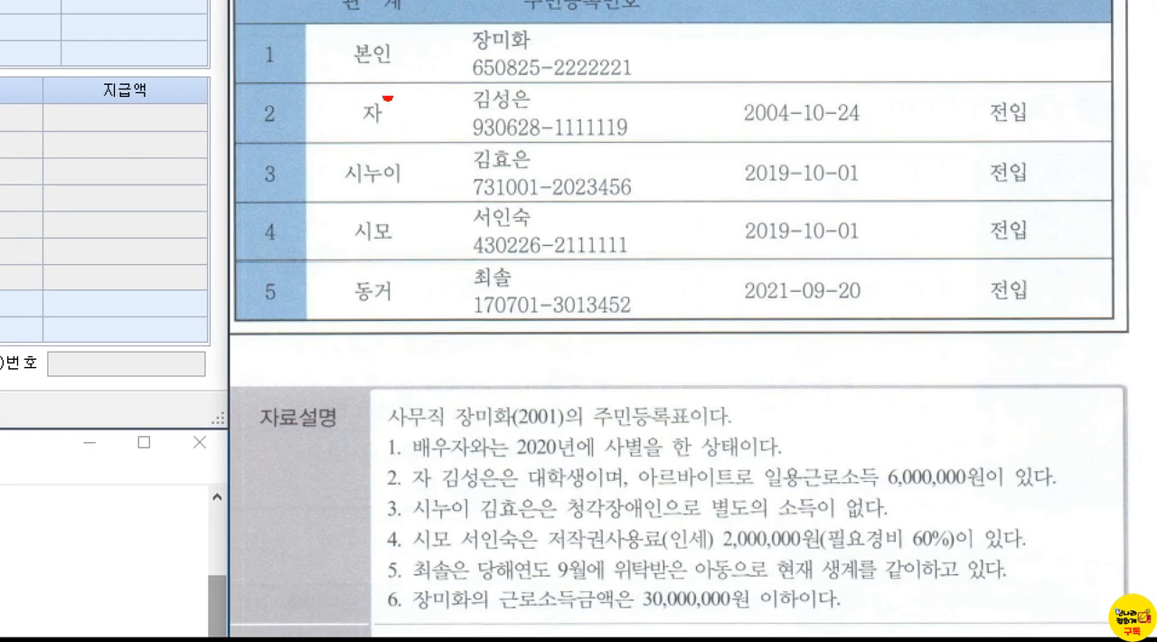
Step: Box the employee's own entry and the phrase 9월에 위탁받은 아동으로, cross out 동거, tick 자, and bracket 시누이 with 시모
left_click_drag(448, 15, 651, 83)
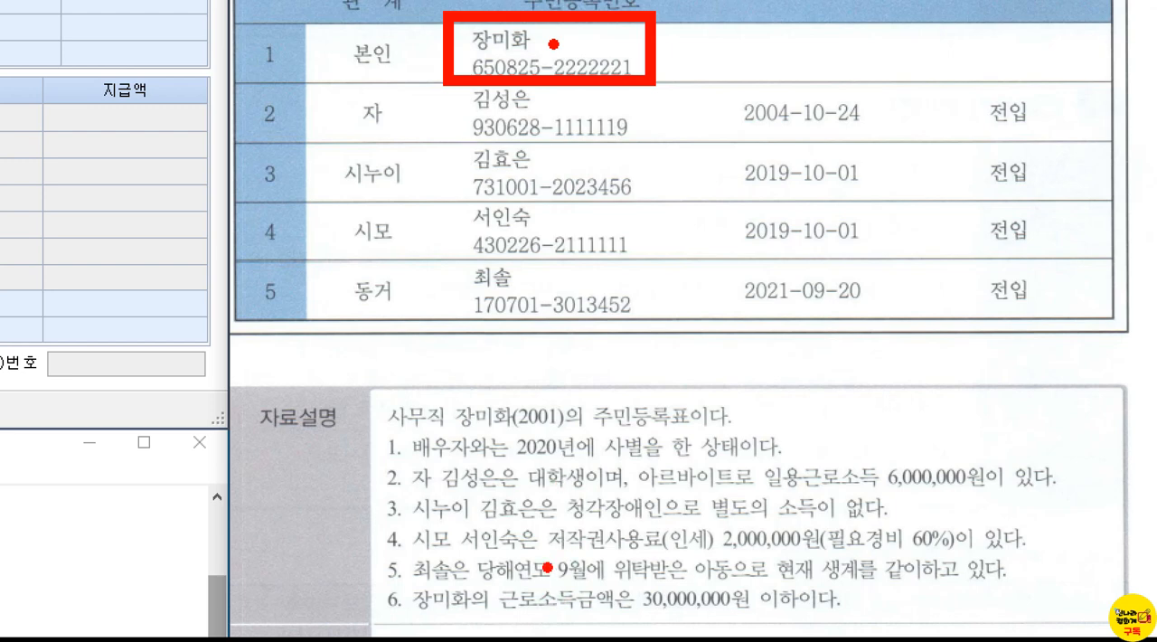
mouse_move(548, 552)
left_mouse_down()
mouse_move(682, 579)
mouse_move(783, 582)
left_mouse_up()
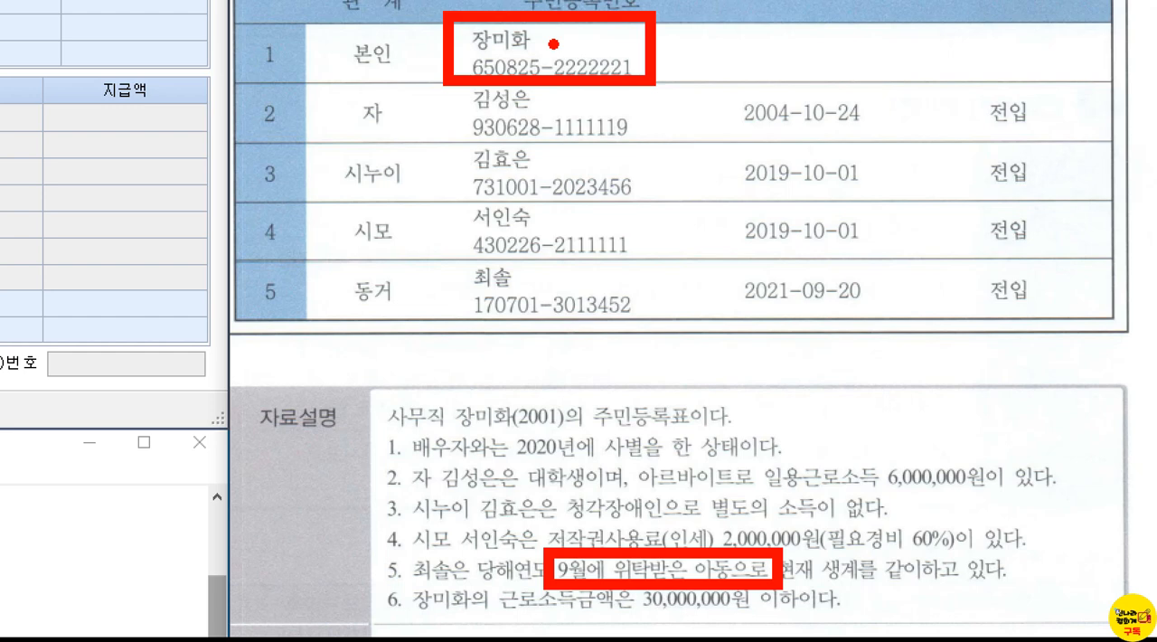
mouse_move(412, 268)
left_mouse_down()
mouse_move(349, 307)
mouse_move(408, 335)
left_mouse_up()
mouse_move(323, 105)
left_mouse_down()
mouse_move(329, 125)
mouse_move(349, 96)
left_mouse_up()
mouse_move(309, 145)
left_mouse_down()
mouse_move(285, 180)
mouse_move(286, 251)
mouse_move(298, 255)
left_mouse_up()
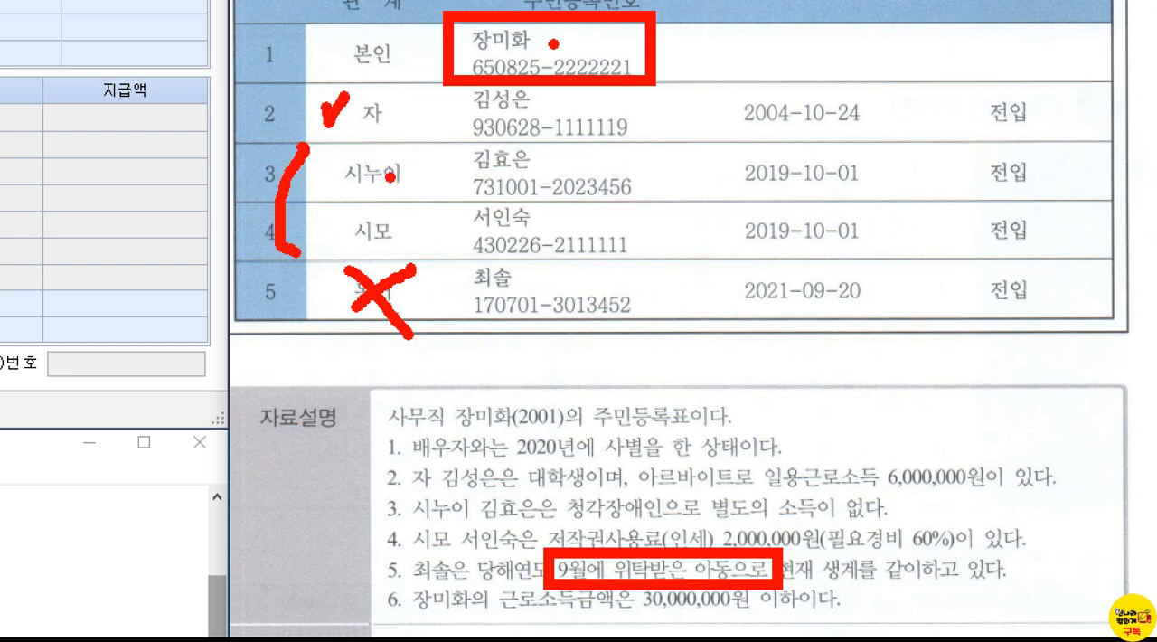
Step: Circle 시누이, draw two tick marks beside the family table, and clear the markings
mouse_move(362, 191)
left_mouse_down()
mouse_move(337, 168)
mouse_move(407, 153)
mouse_move(362, 206)
mouse_move(358, 196)
left_mouse_up()
mouse_move(181, 114)
left_mouse_down()
mouse_move(200, 138)
mouse_move(226, 107)
left_mouse_up()
left_click_drag(163, 170, 217, 163)
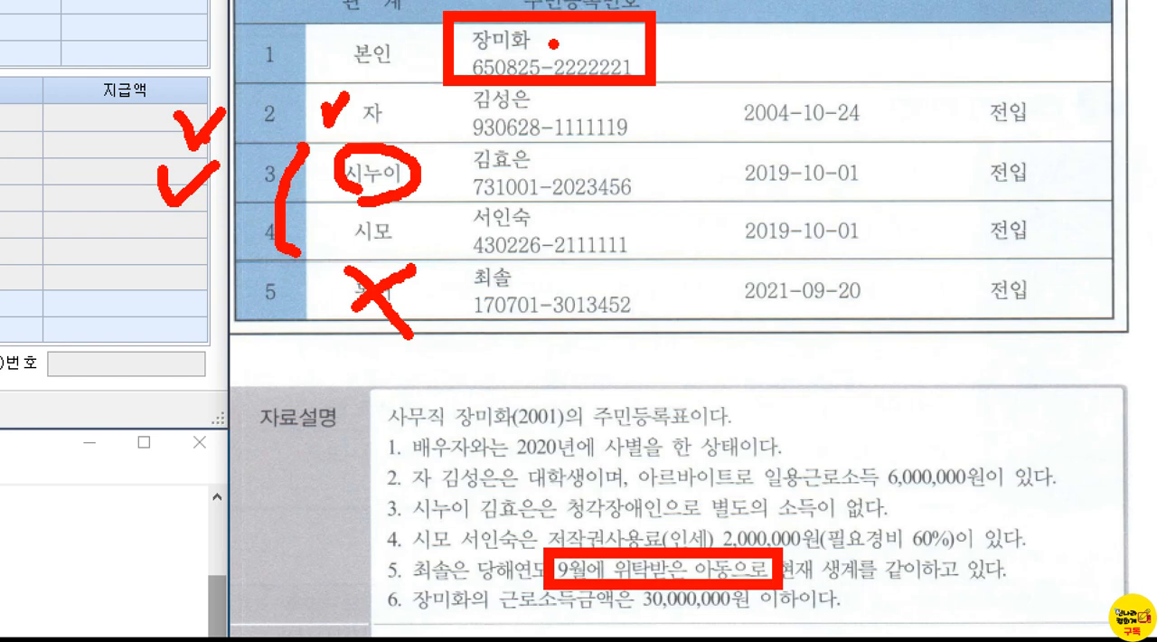
key("Escape")
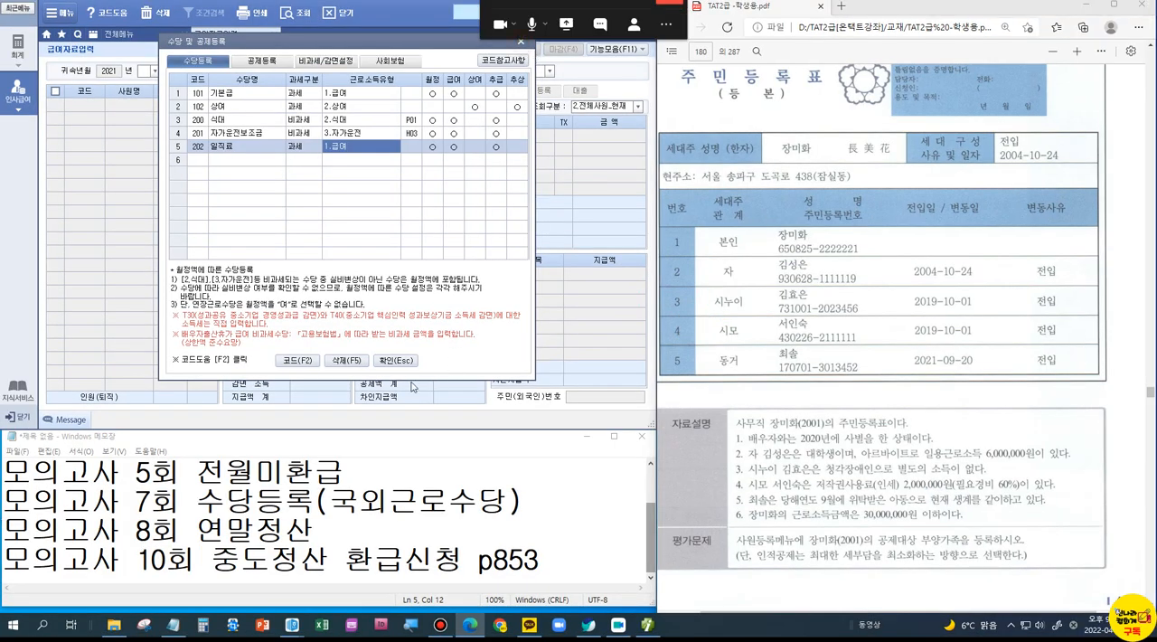
Step: Close the allowance registration, open employee registration (사원등록), and select employee 2001
left_click(387, 362)
left_click(124, 36)
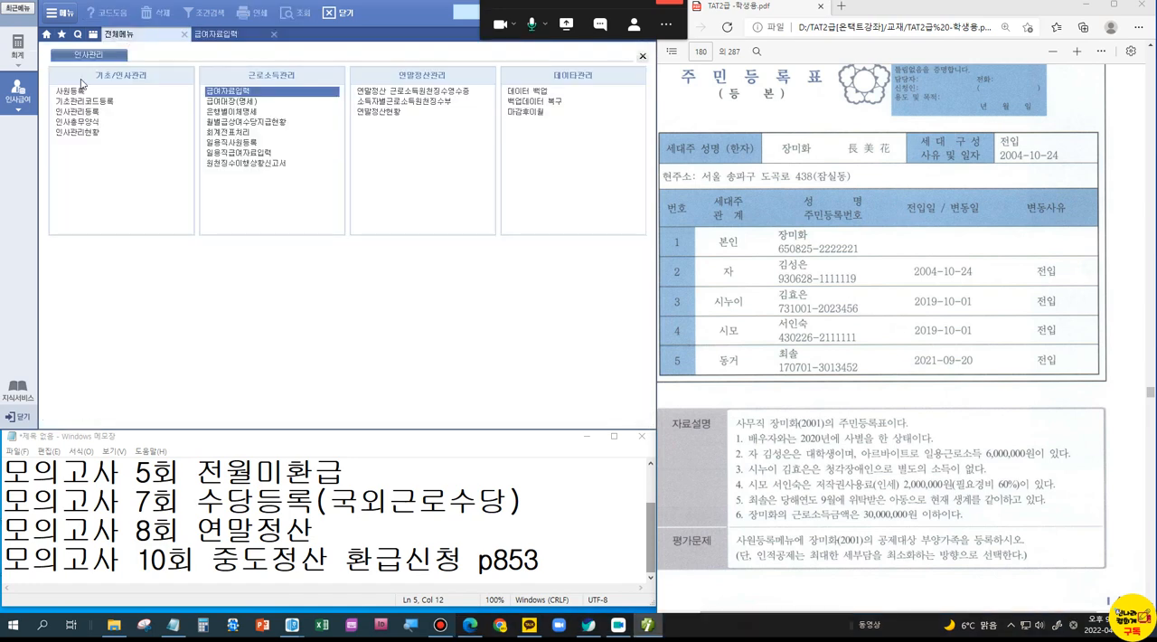
left_click(115, 107)
left_click(135, 99)
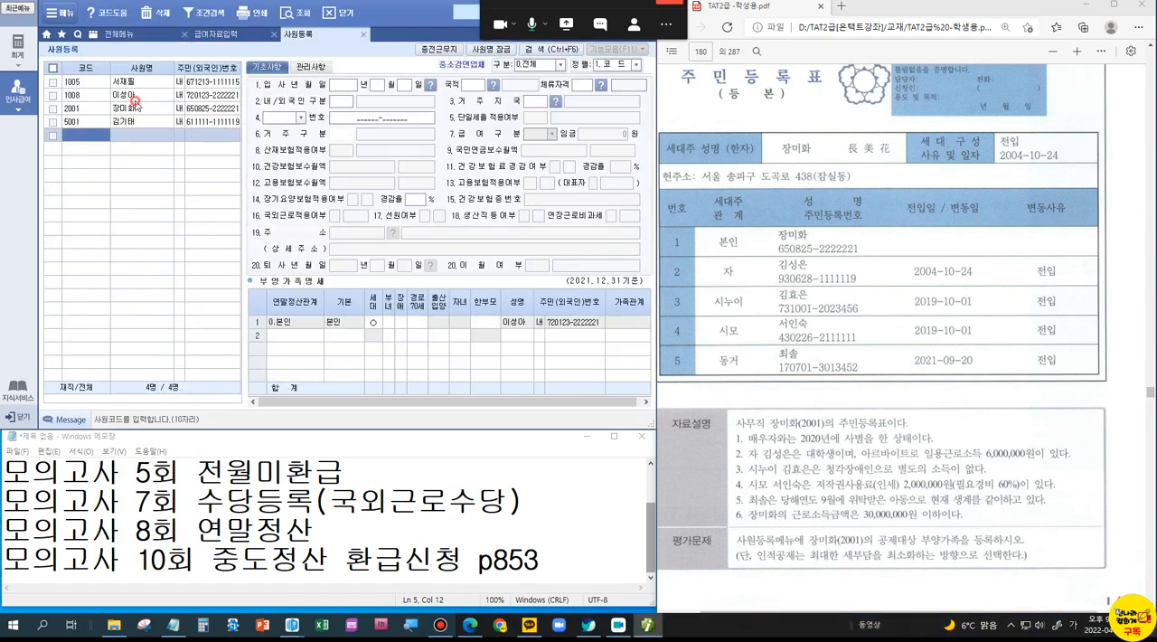
left_click(158, 108)
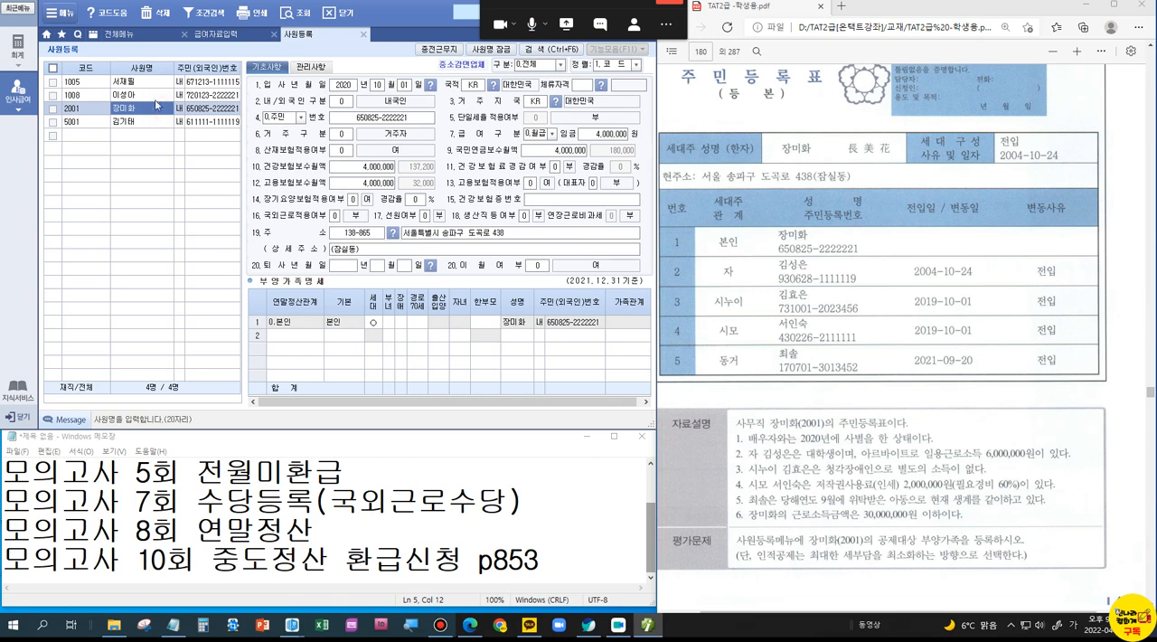
Step: Look through the family relationship (가족관계) code list from the spouse row of employee 5001, checking 시모, and close it without choosing
left_click(133, 123)
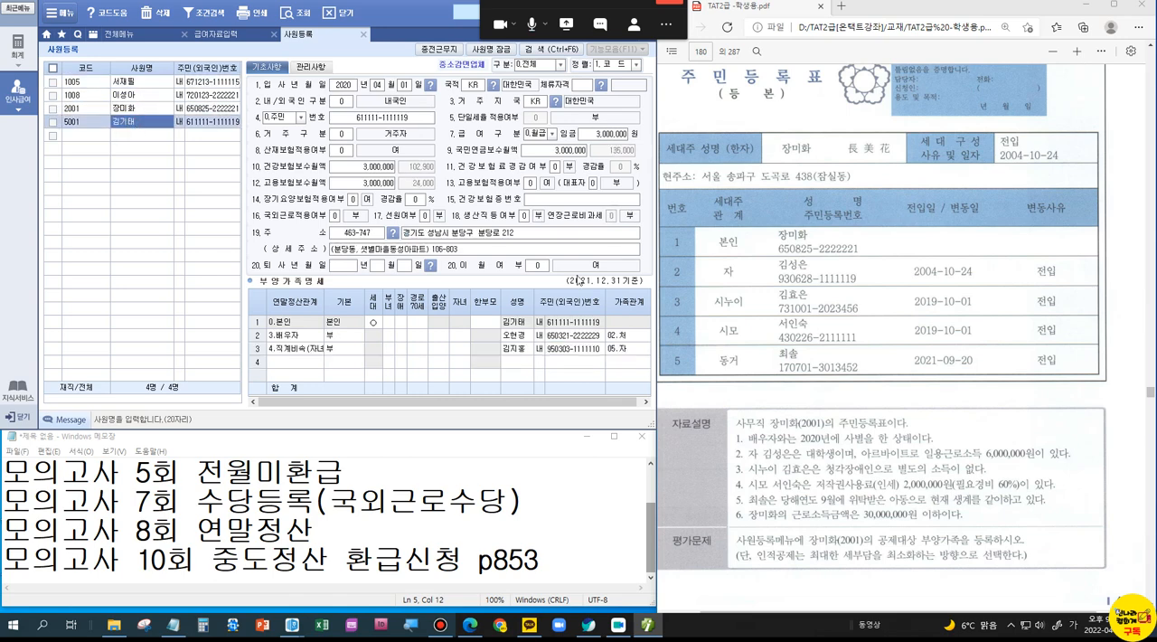
left_click(624, 337)
double_click(624, 336)
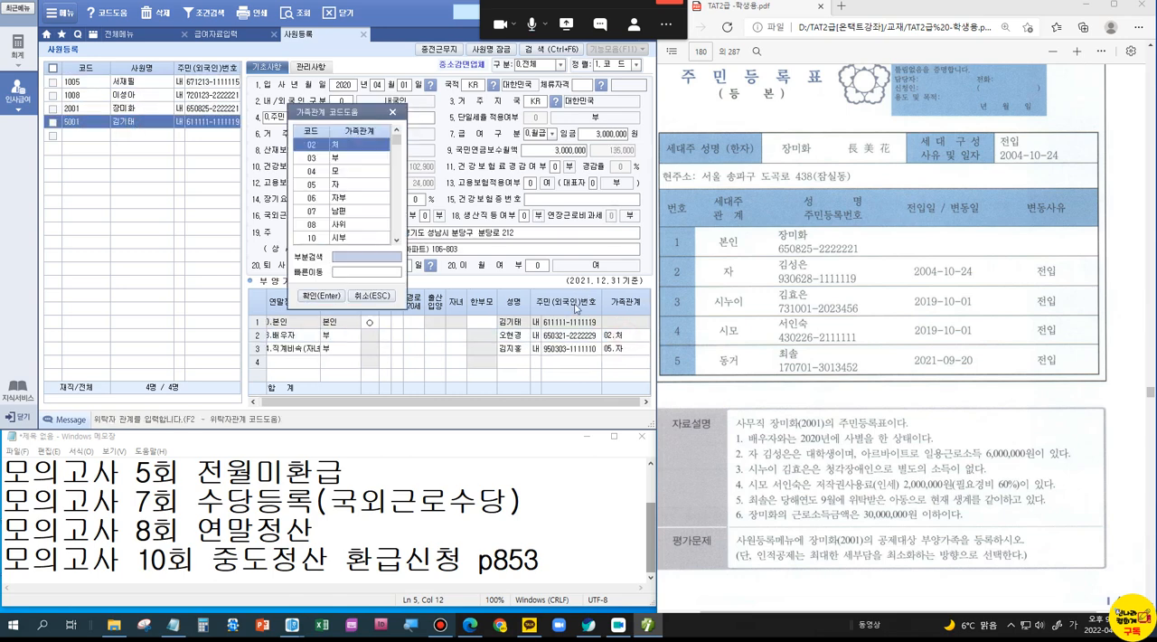
left_click(395, 241)
left_click(395, 240)
left_click(356, 227)
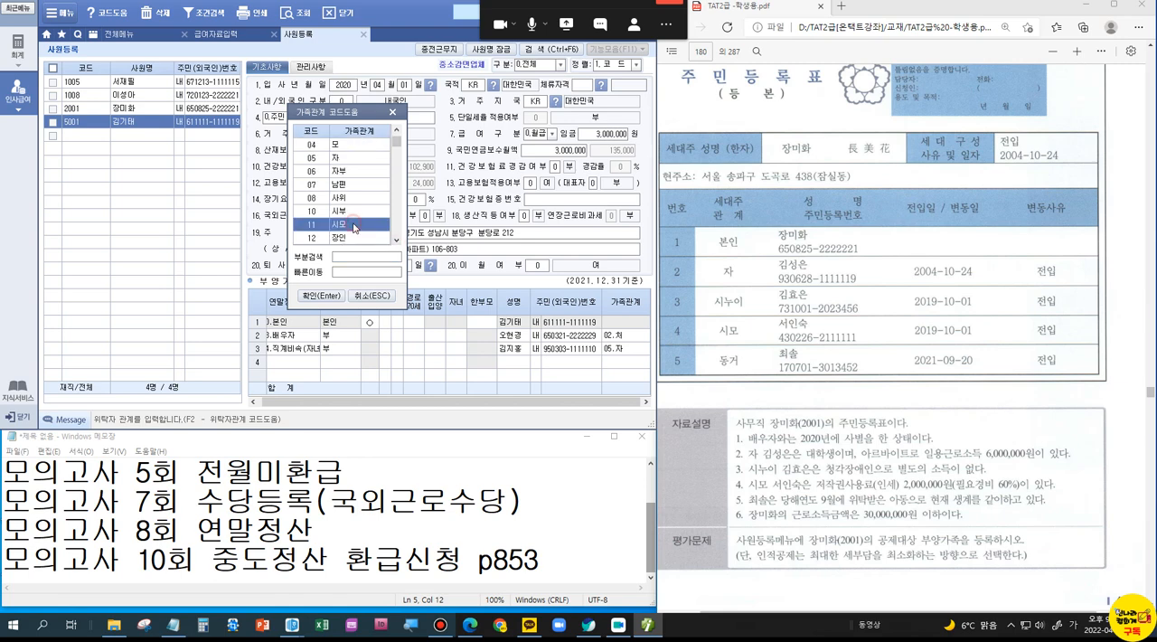
left_click(395, 242)
left_click(395, 242)
left_click(395, 242)
left_click(395, 241)
left_click(395, 241)
left_click(395, 242)
left_click(395, 241)
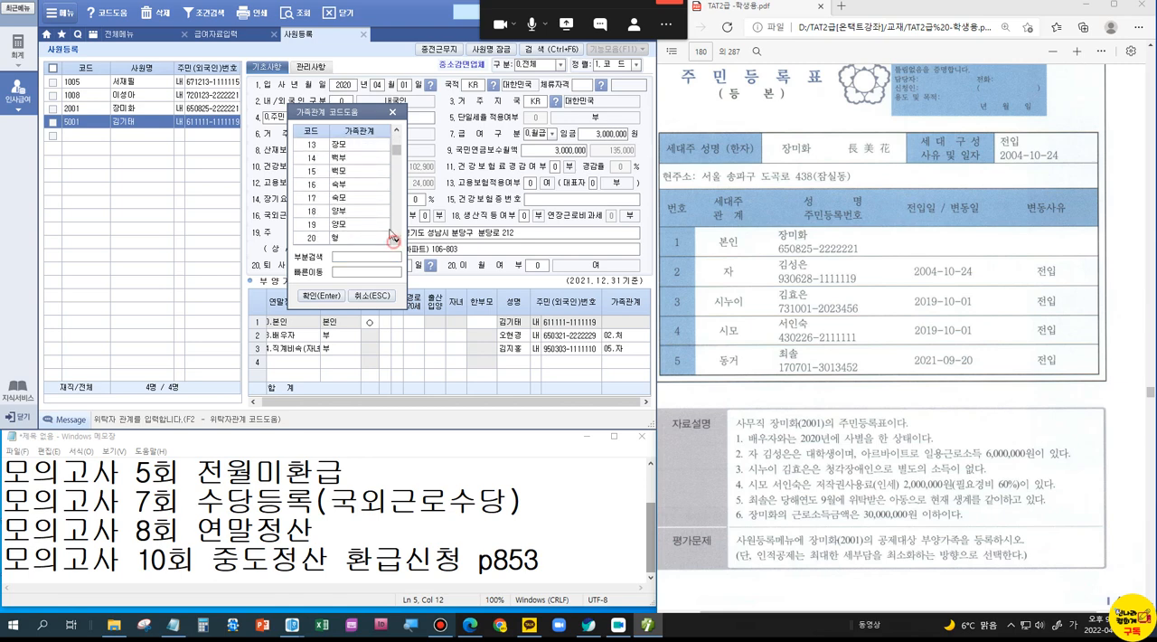
left_click(393, 112)
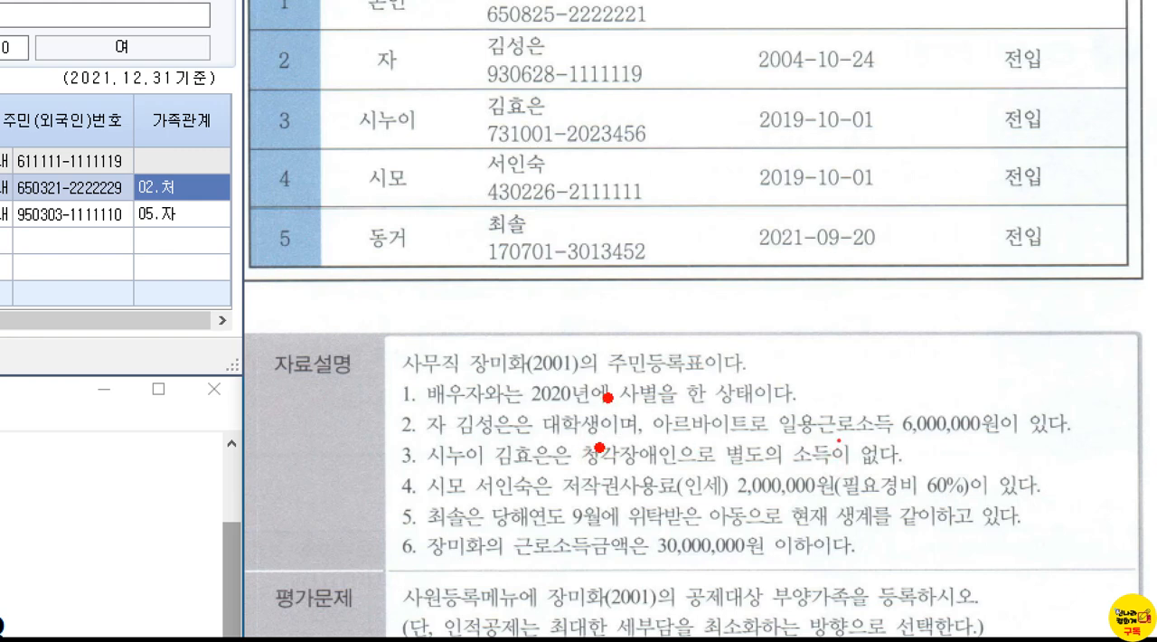
Step: Strike through 대학생 in note 2, put crosses beside 자 and 동거, and draw circles beside 시누이 and 시모
left_click_drag(609, 396, 548, 443)
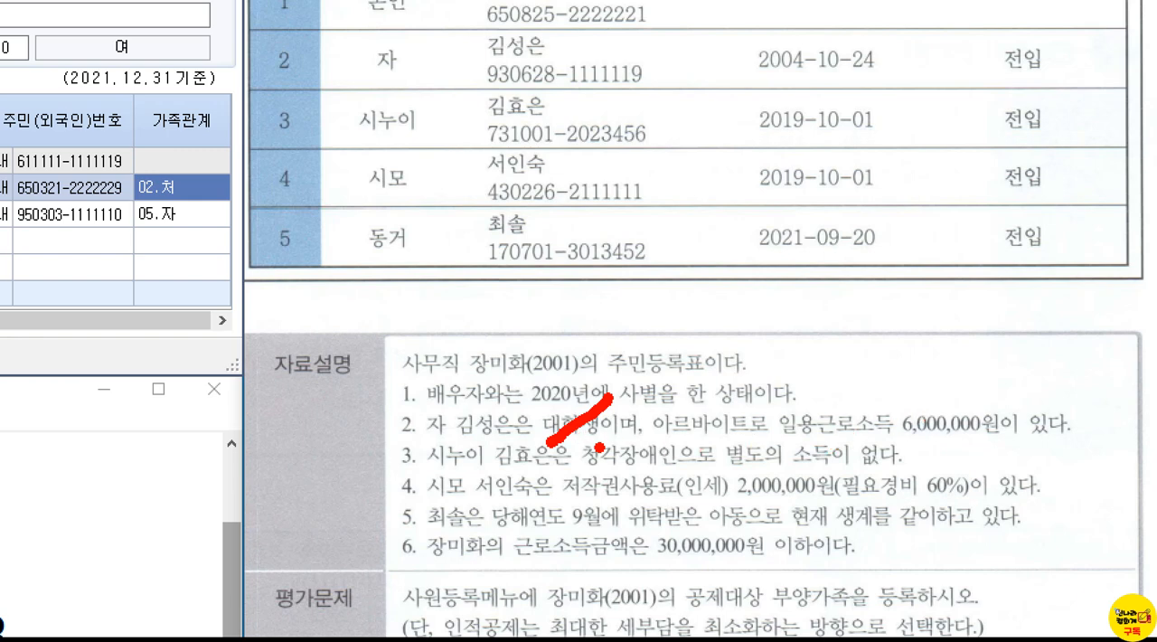
left_click_drag(462, 34, 435, 74)
left_click_drag(424, 29, 465, 76)
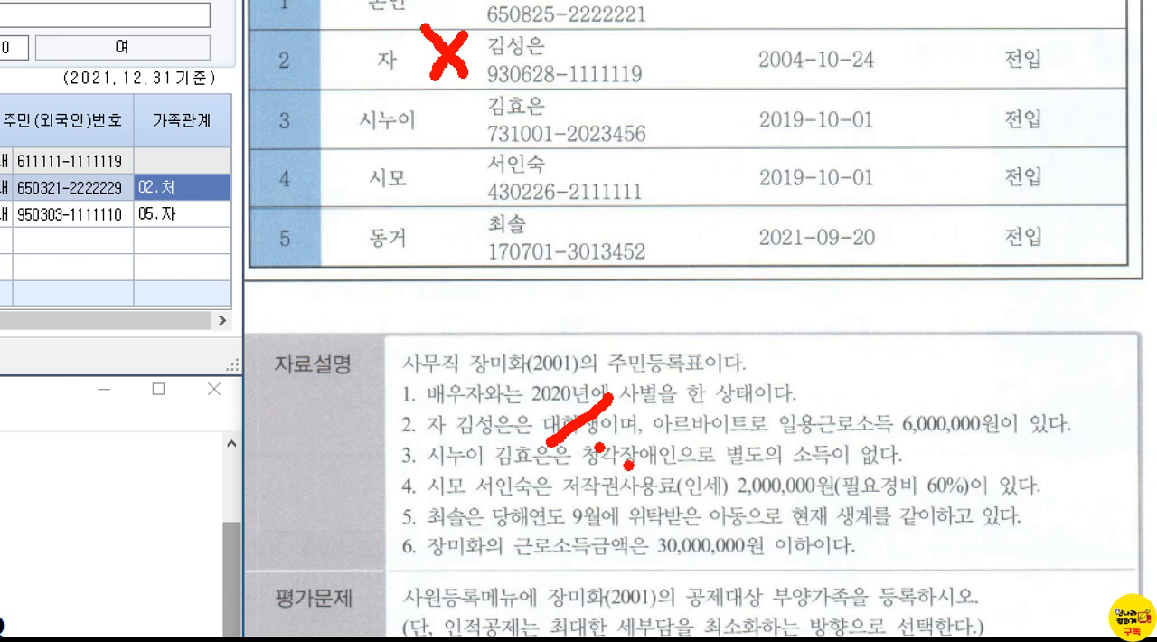
mouse_move(458, 128)
left_mouse_down()
mouse_move(429, 97)
mouse_move(465, 123)
left_mouse_up()
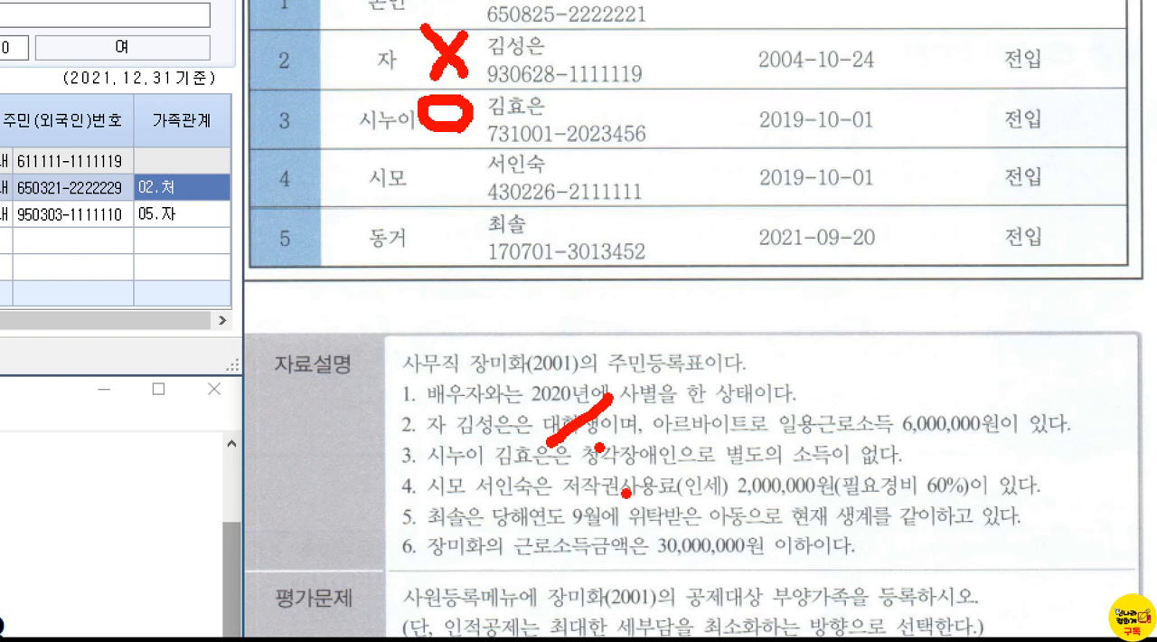
left_click_drag(587, 91, 588, 119)
mouse_move(461, 172)
left_mouse_down()
mouse_move(434, 196)
mouse_move(470, 176)
left_mouse_up()
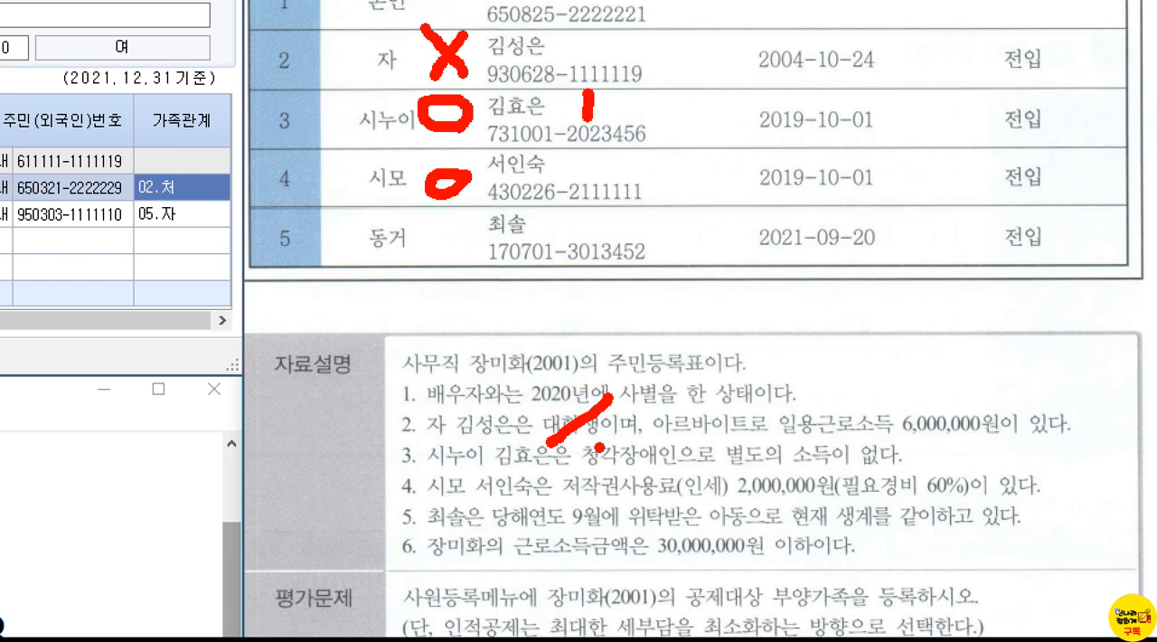
left_click_drag(474, 219, 433, 283)
left_click_drag(435, 226, 489, 304)
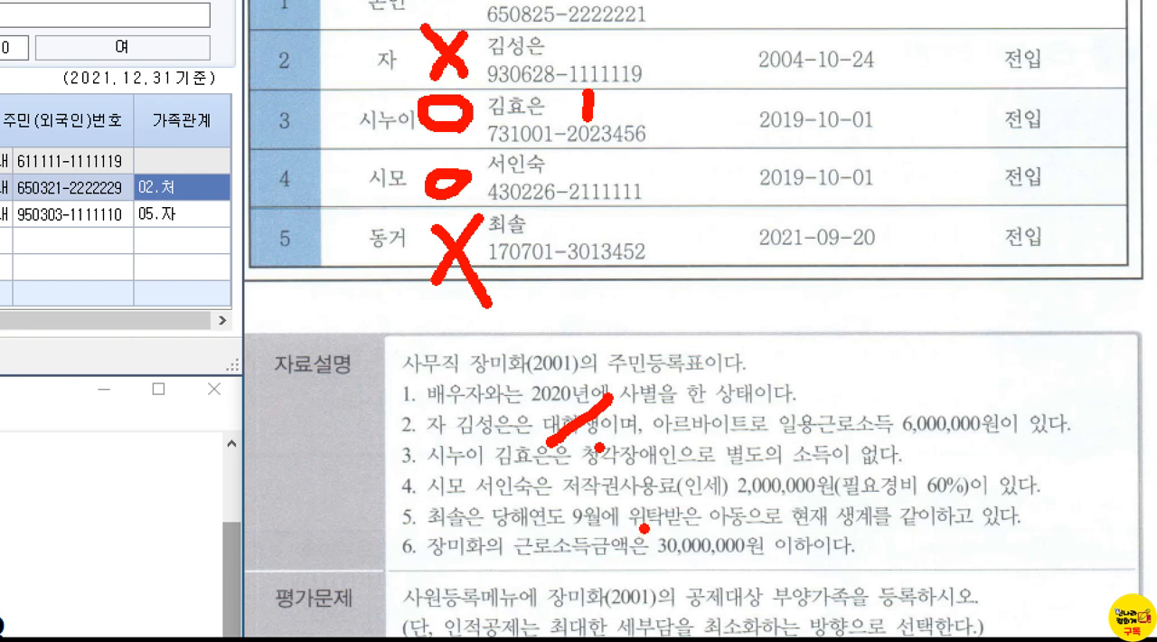
Step: Box 근로소득금액은 30,000,000원 in note 6 and add a tick mark above it
left_click_drag(495, 522, 797, 582)
left_click_drag(730, 493, 776, 465)
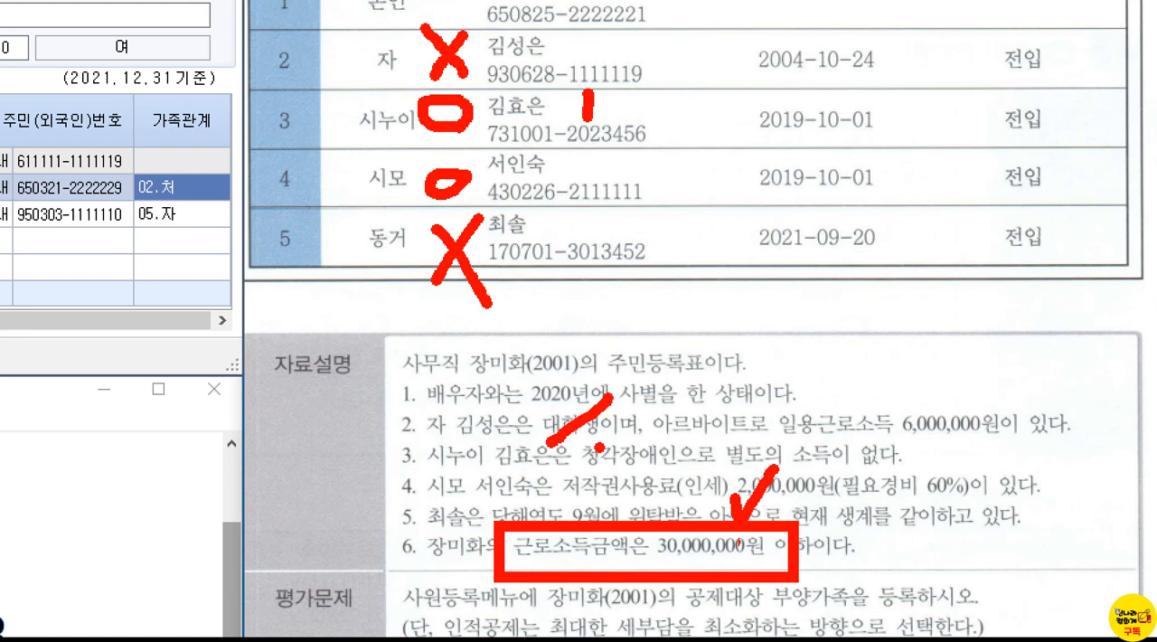
Step: Close employee registration (사원등록) and open allowance/deduction registration (수당/공제등록) for the 중도정산 (8점) problem
key("Escape")
scroll(880, 521, "down", 12)
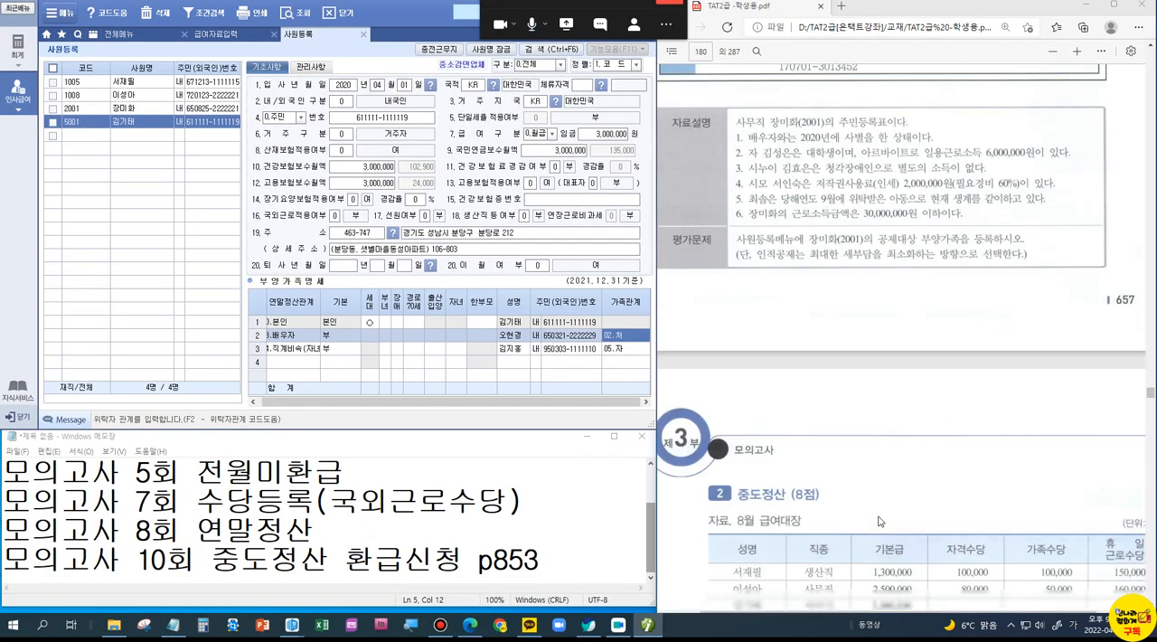
scroll(880, 520, "up", 3)
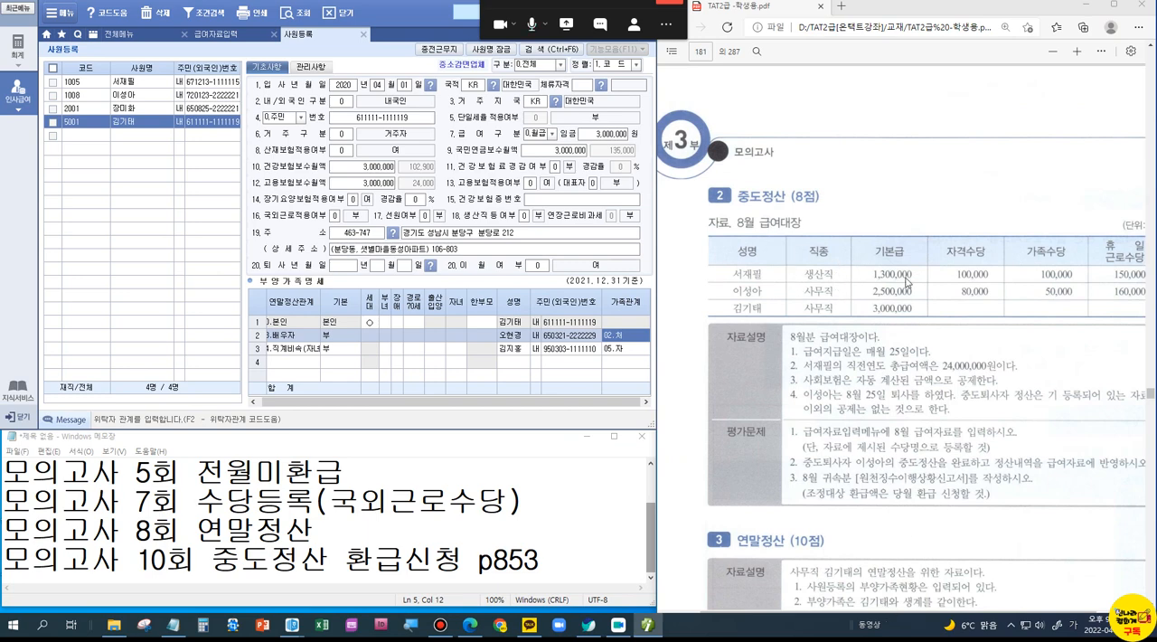
left_click(364, 34)
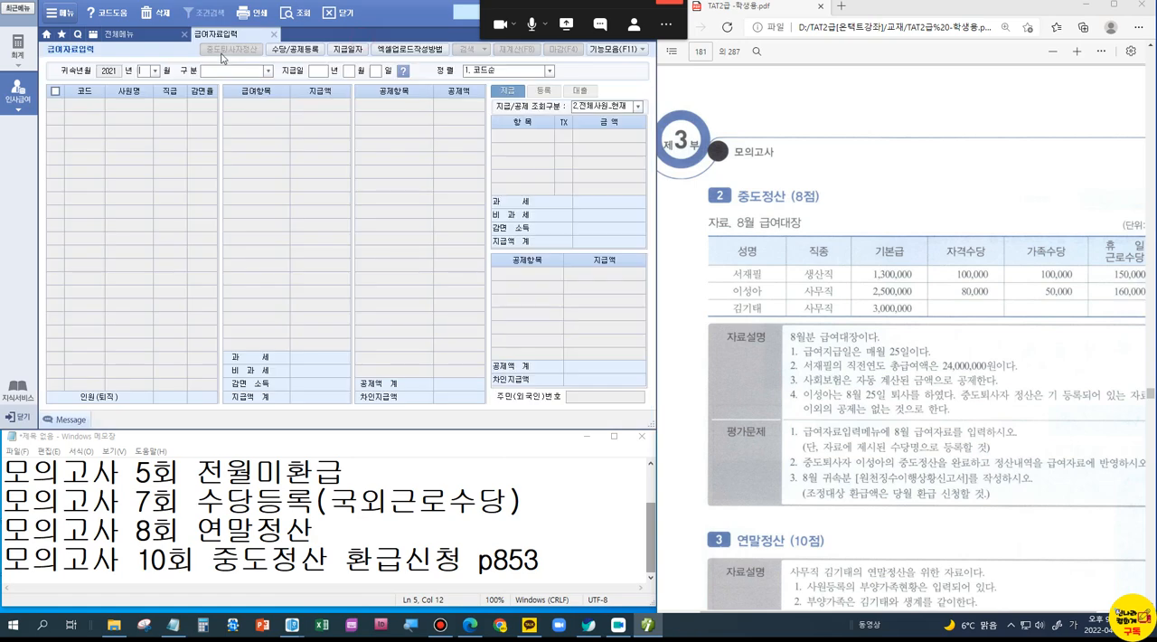
left_click(277, 50)
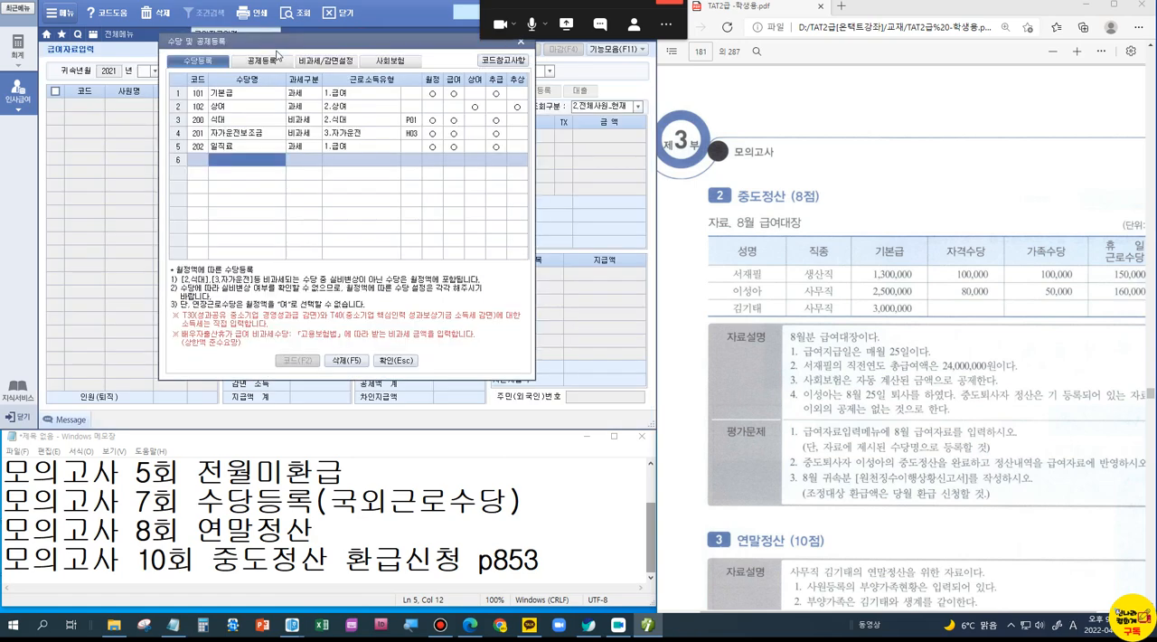
Step: Delete the 식대, 자가운전보조금 and 일직료 allowances from the allowance registration list
left_click(232, 124)
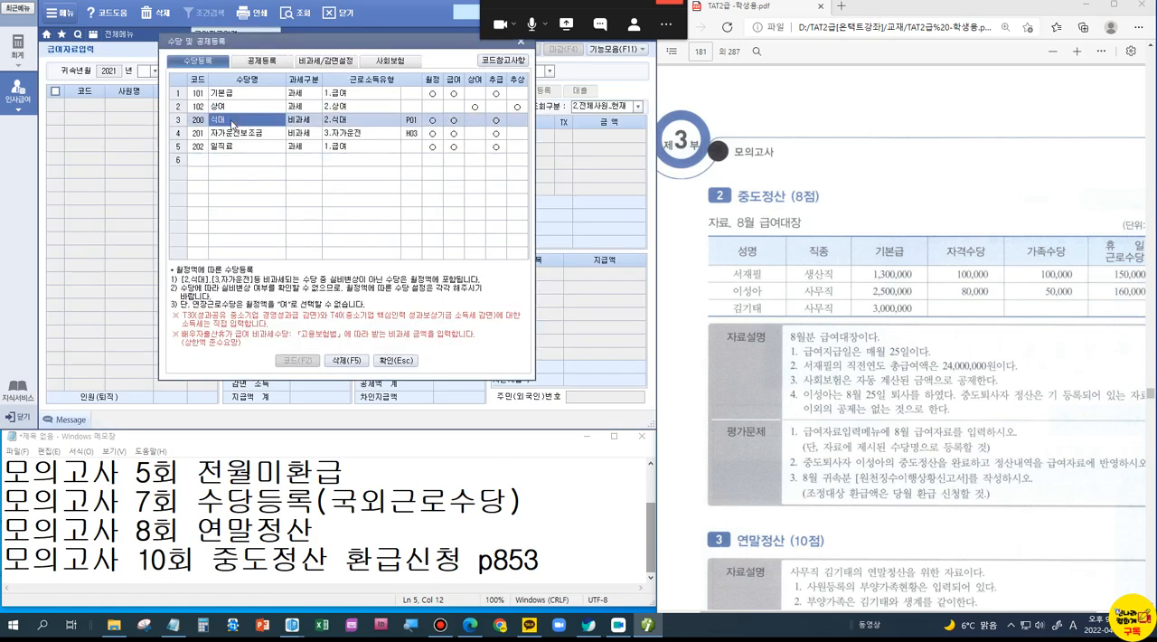
key("F5")
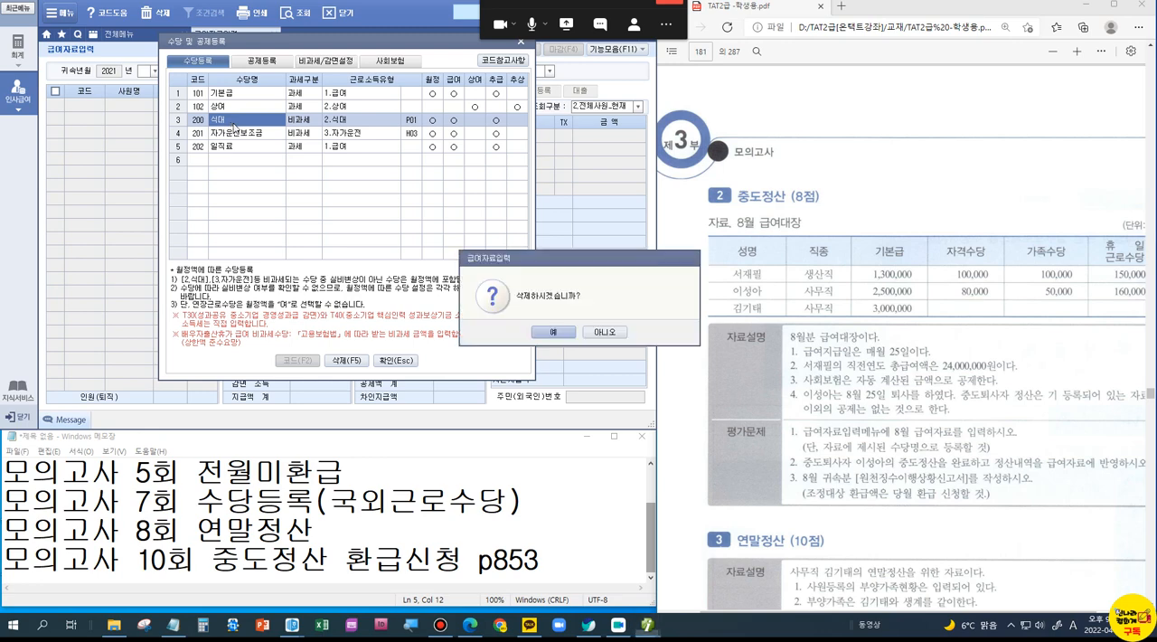
left_click(554, 332)
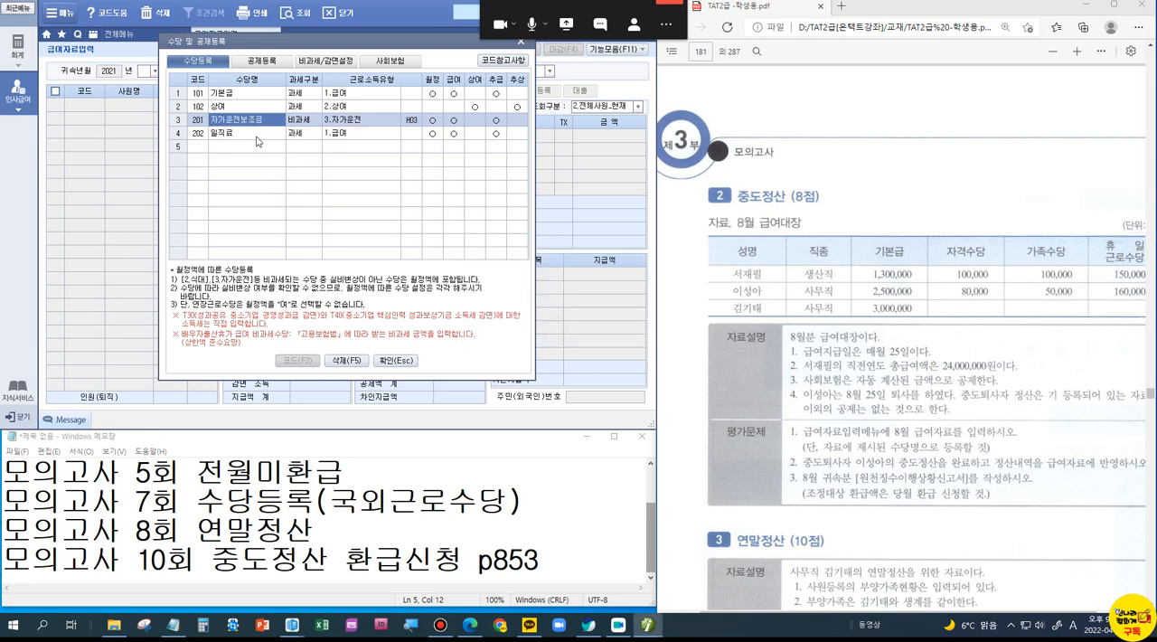
key("F5")
left_click(547, 331)
key("F5")
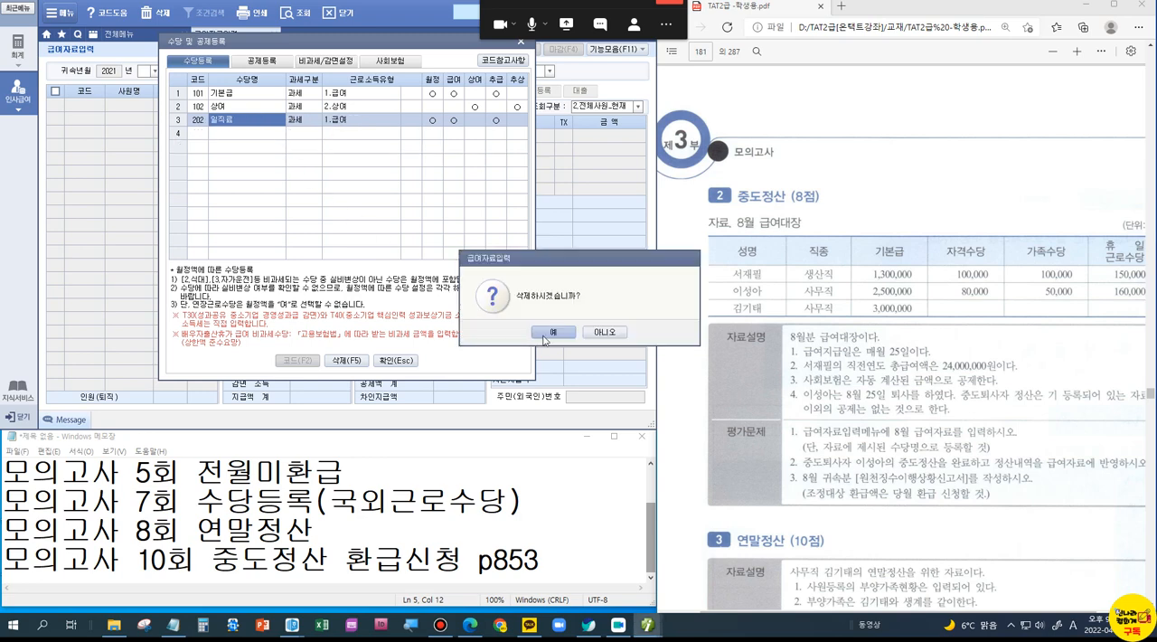
left_click(556, 333)
Step: Register 자격수당 as a taxable (과세) allowance with the income type 급여
left_click(225, 119)
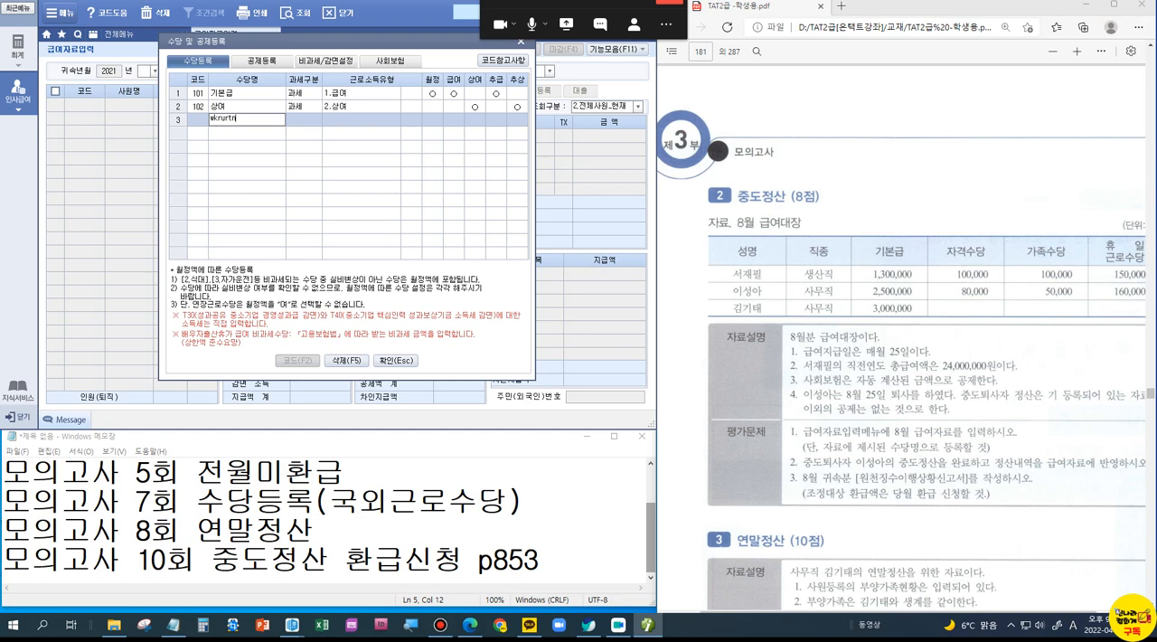
key("BackSpace")
key("BackSpace")
key("BackSpace")
key("BackSpace")
key("BackSpace")
key("BackSpace")
type("자격수당")
key("Return")
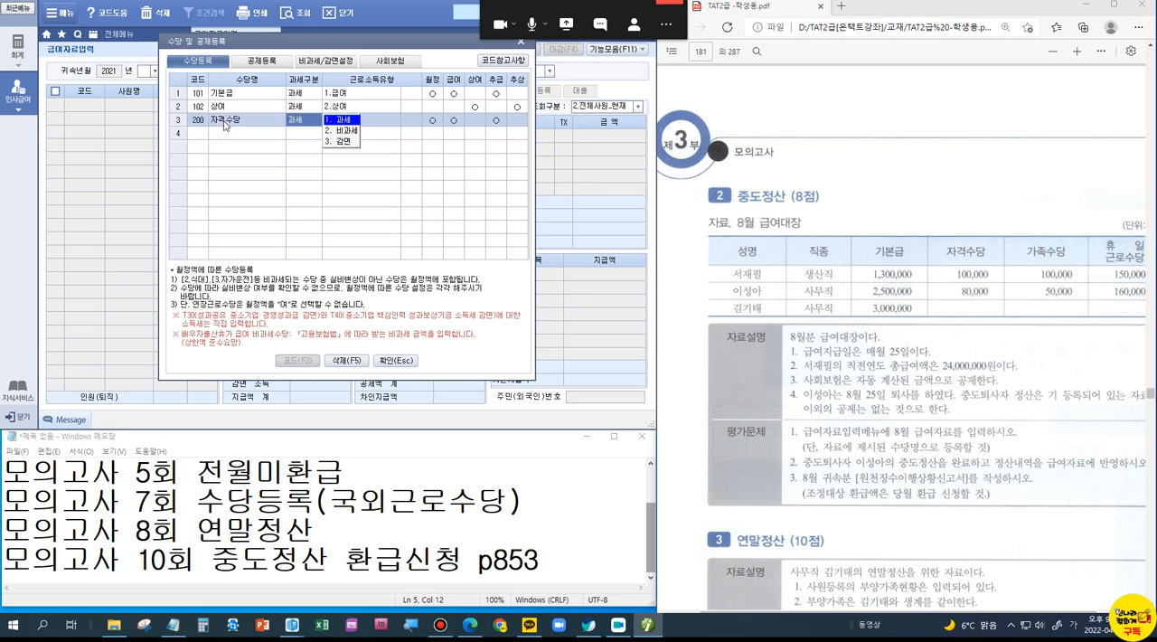
key("Return")
key("Return")
key("Return")
key("Return")
key("Return")
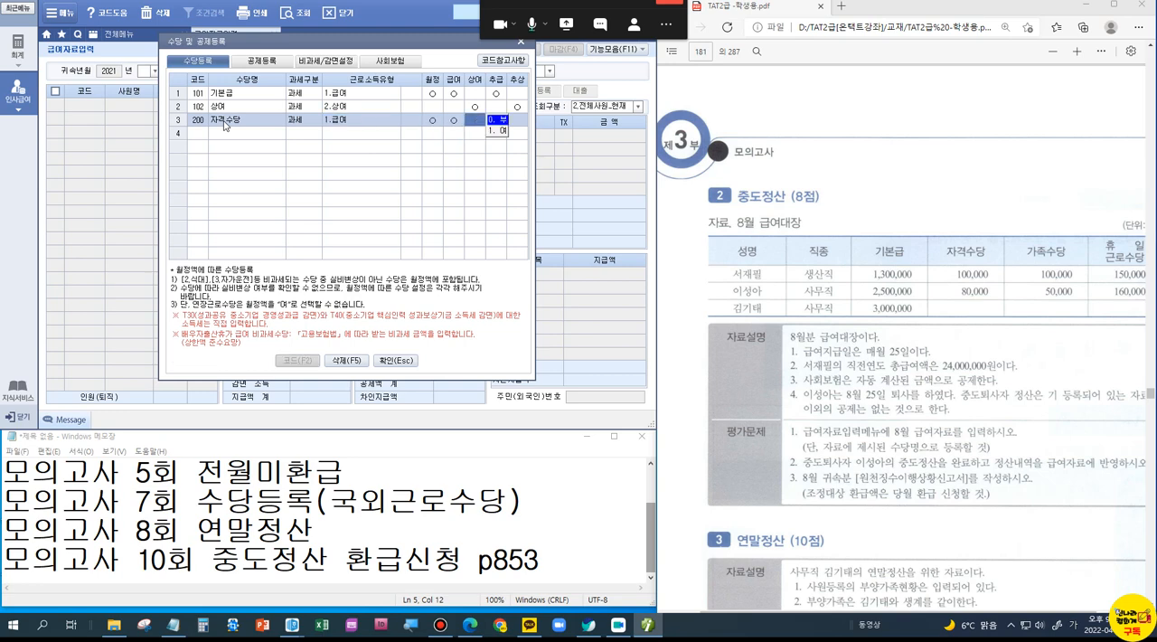
key("1")
key("Return")
Step: Register 가족수당 as a taxable (과세) allowance with the income type 급여
type("가족")
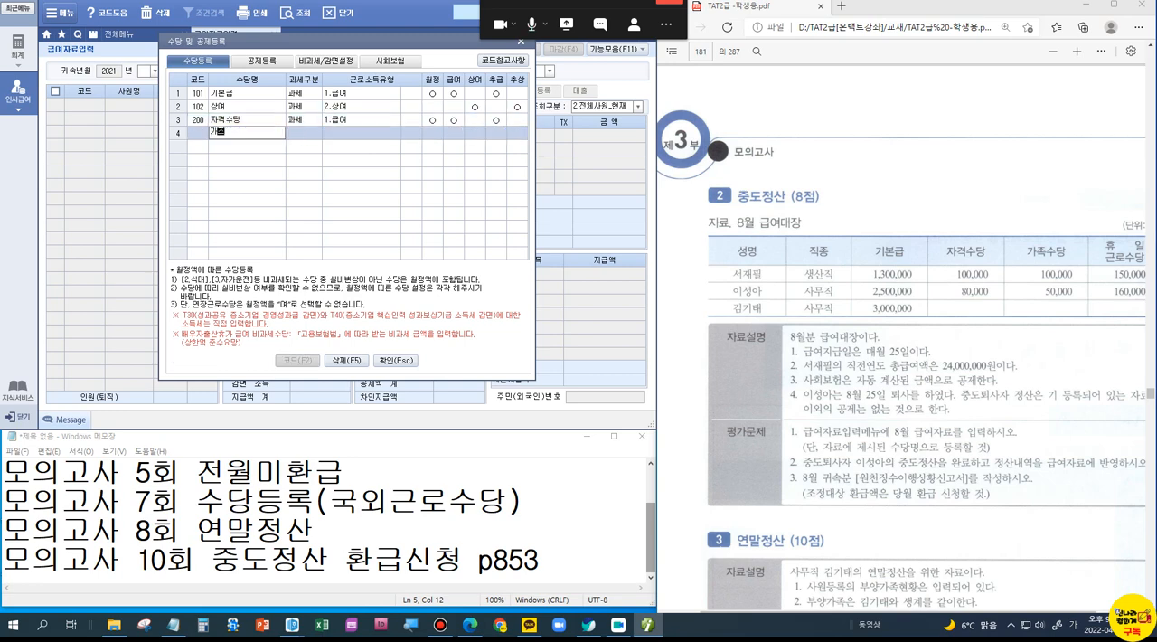
type("수당")
key("Return")
key("Return")
key("Return")
key("Return")
key("Return")
key("Return")
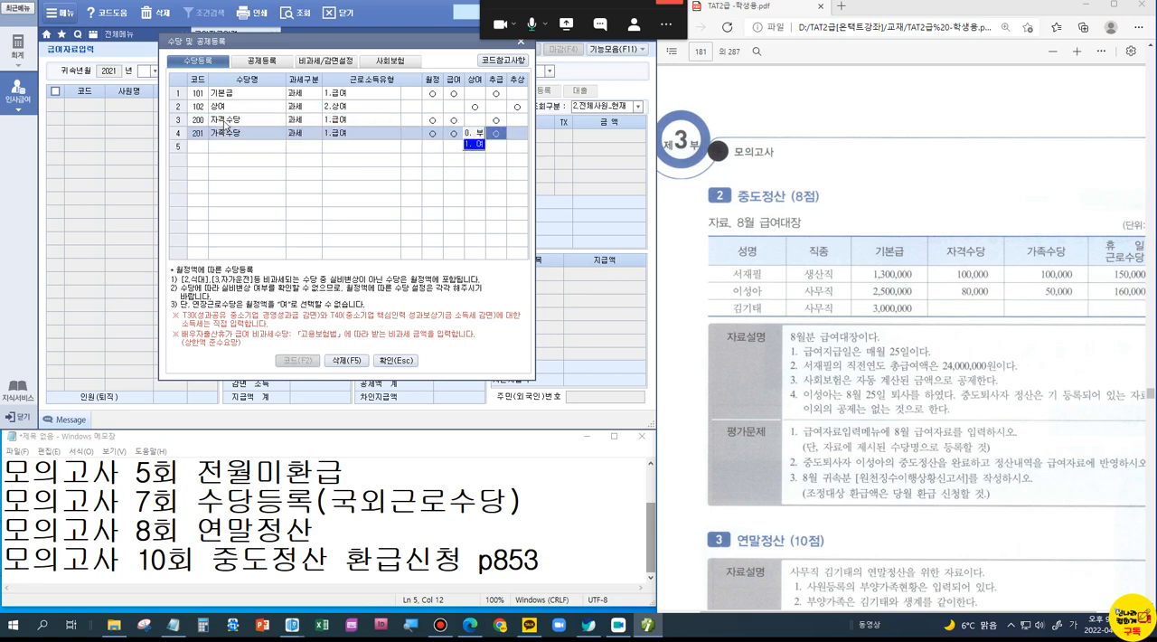
key("1")
key("Return")
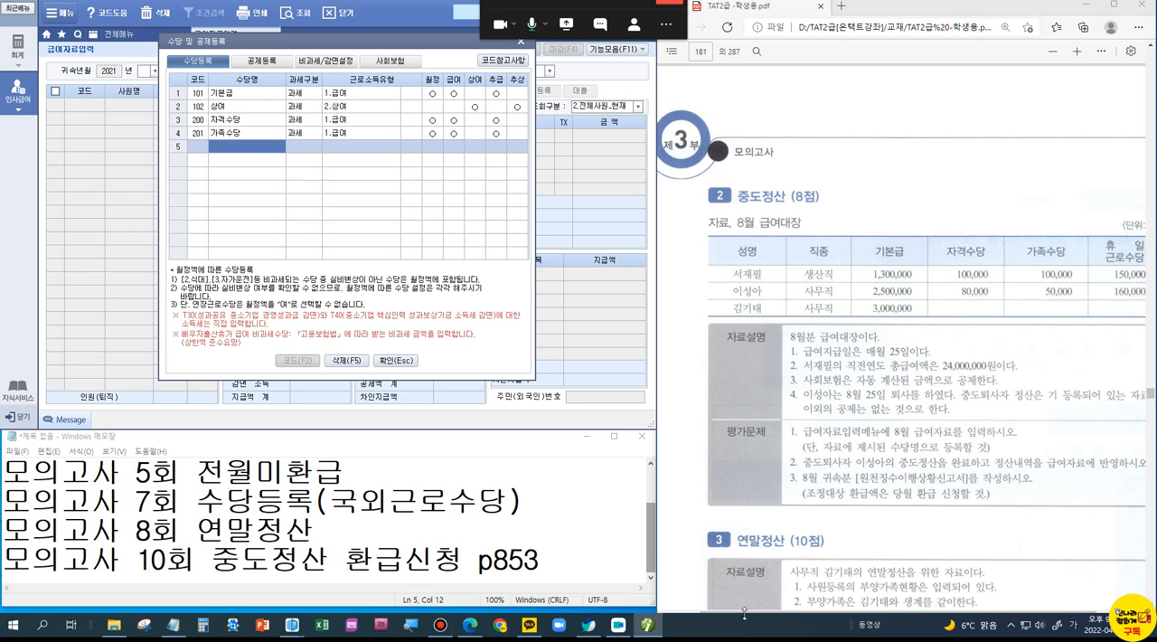
Step: Register 휴일근로수당 as a non-taxable (비과세) allowance with the income type 연장근로
left_click_drag(950, 612, 986, 621)
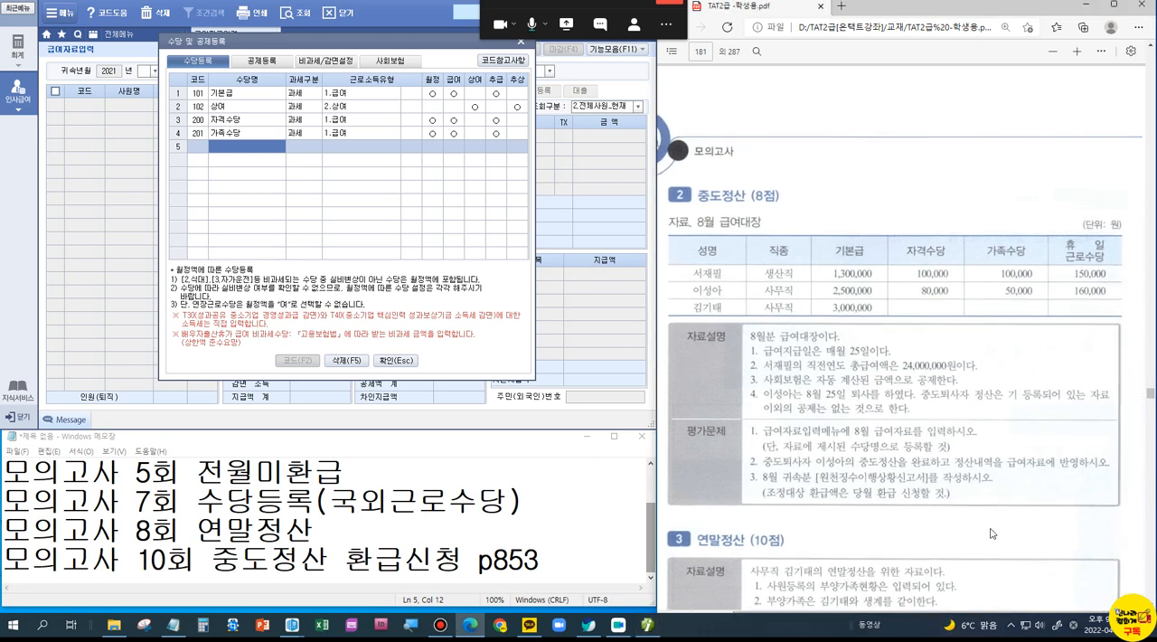
left_click(217, 144)
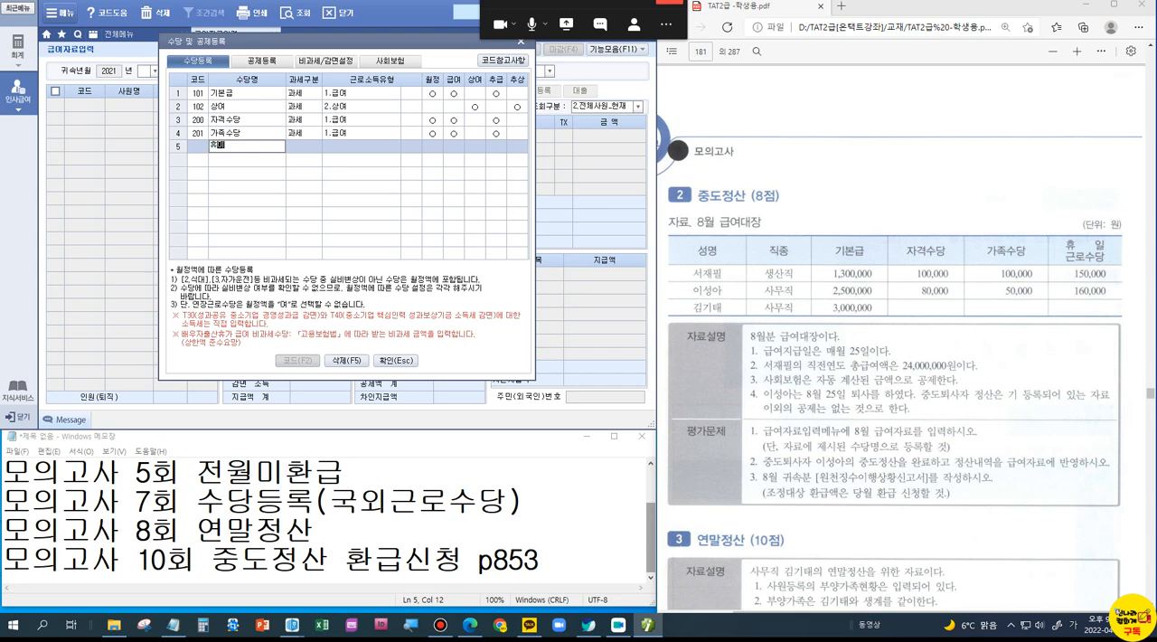
key("Return")
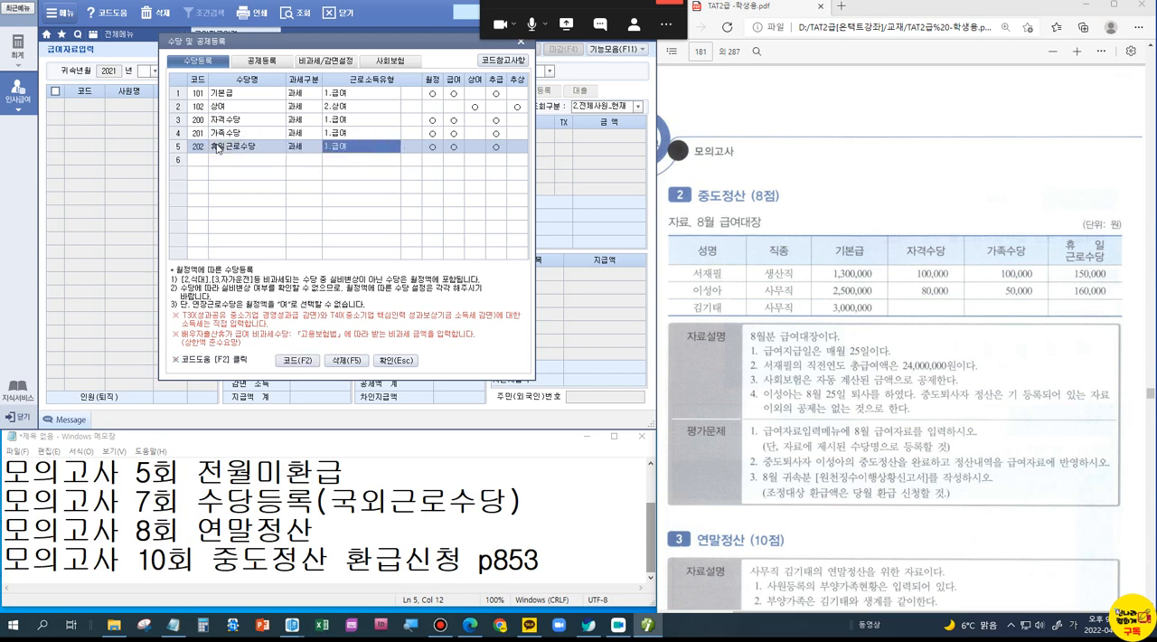
left_click(311, 149)
left_click(350, 158)
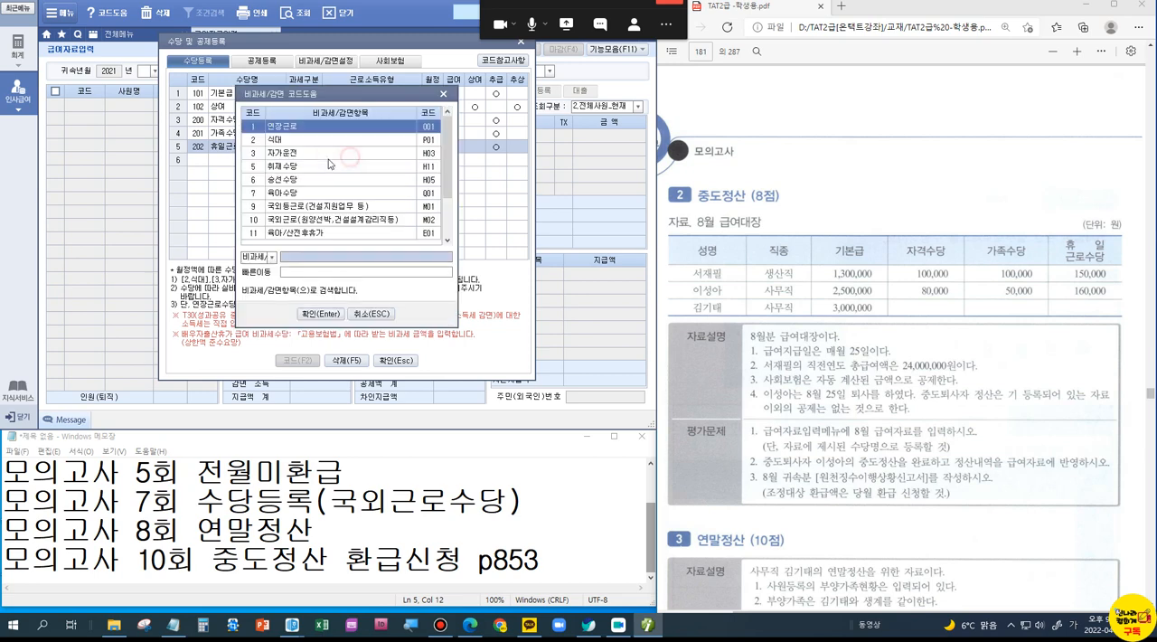
left_click(287, 126)
left_click(323, 314)
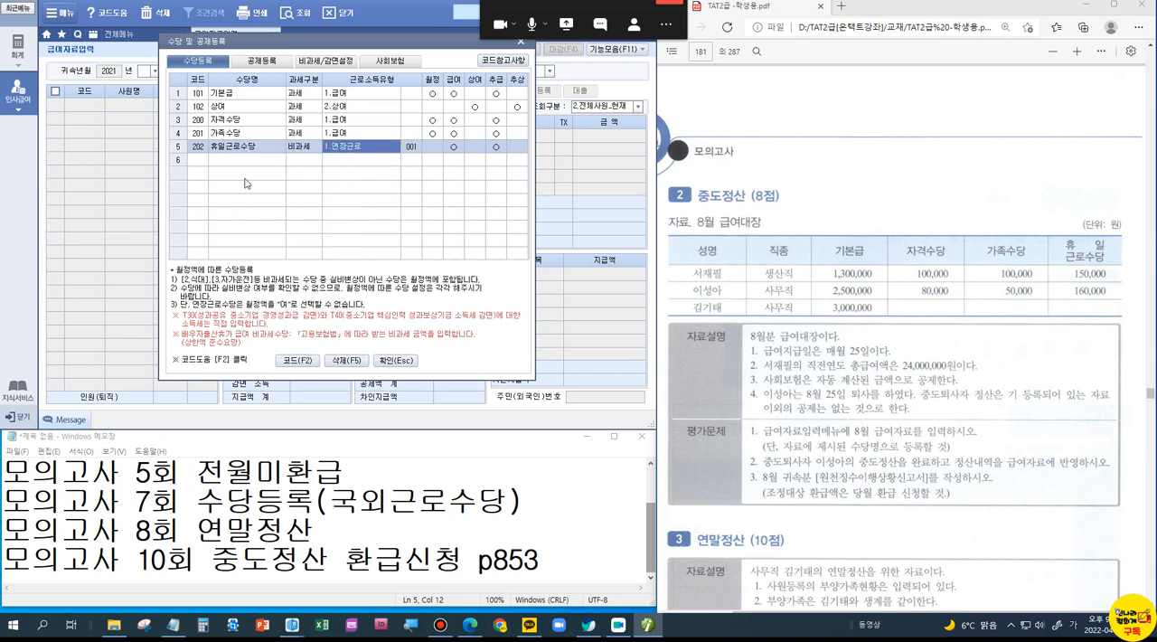
left_click(245, 162)
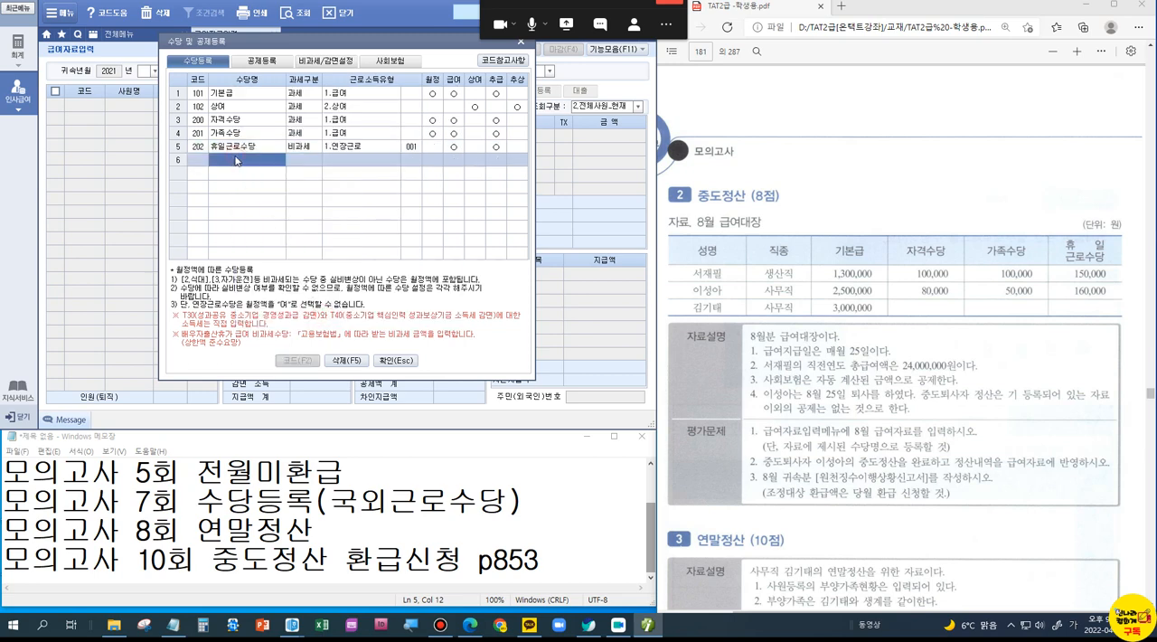
Step: Close the allowance registration and check employee 1005's 생산직 등 여부 and 연장근로비과세 settings in employee registration (사원등록)
left_click(777, 274)
left_click(396, 360)
left_click(118, 34)
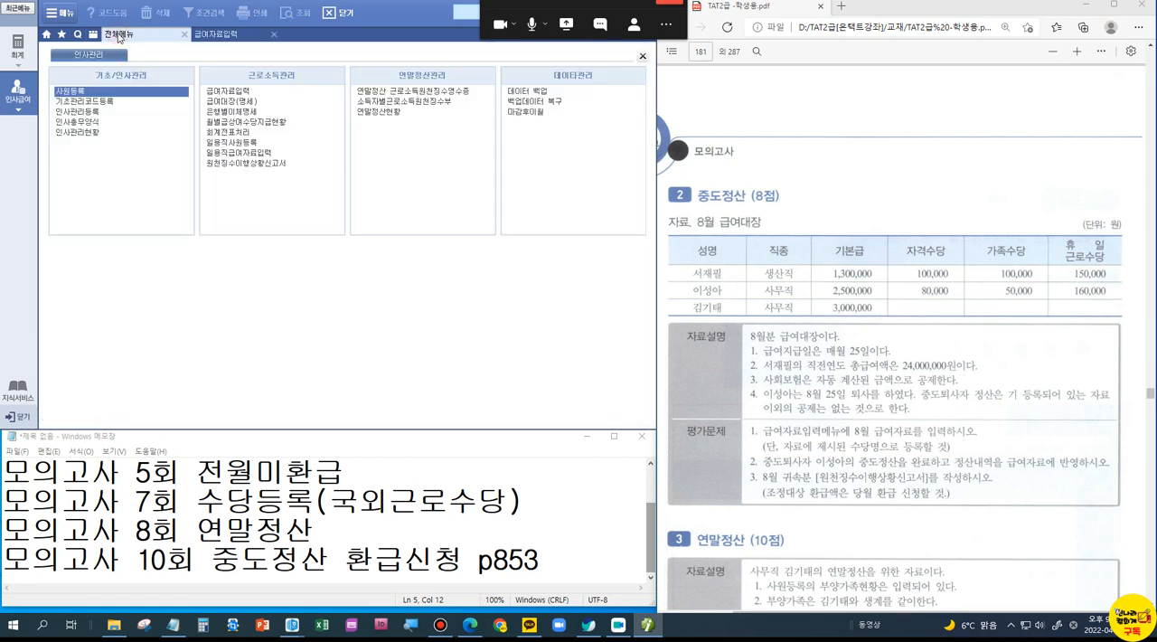
left_click(81, 91)
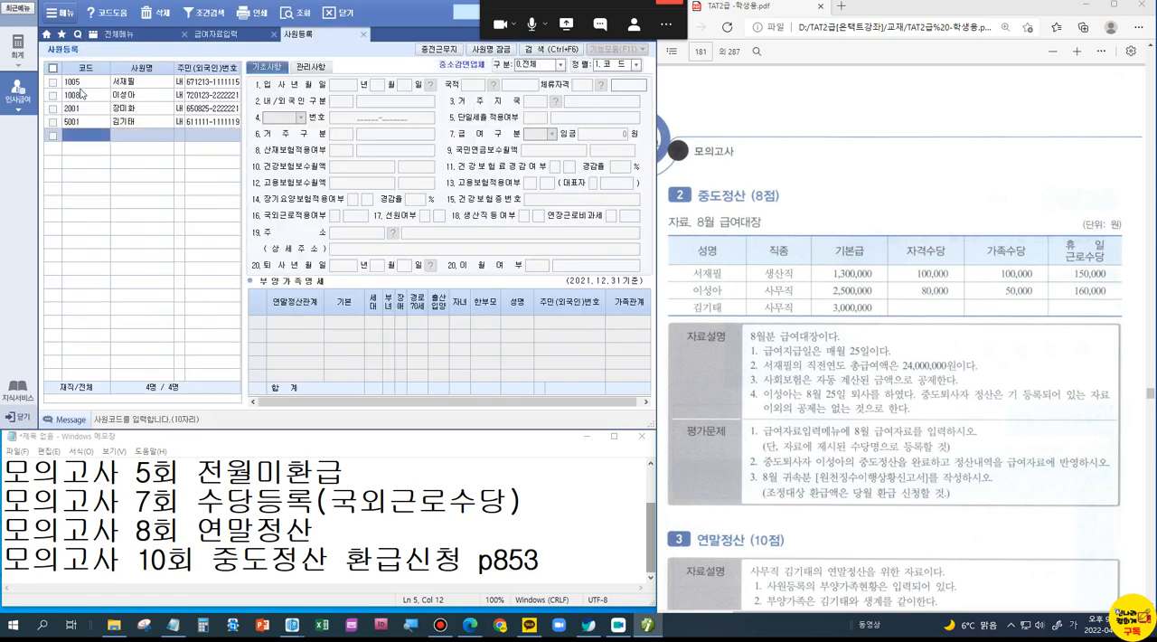
key("ctrl+1")
left_click(528, 220)
left_click_drag(389, 190, 787, 234)
left_click_drag(651, 163, 702, 152)
key("Escape")
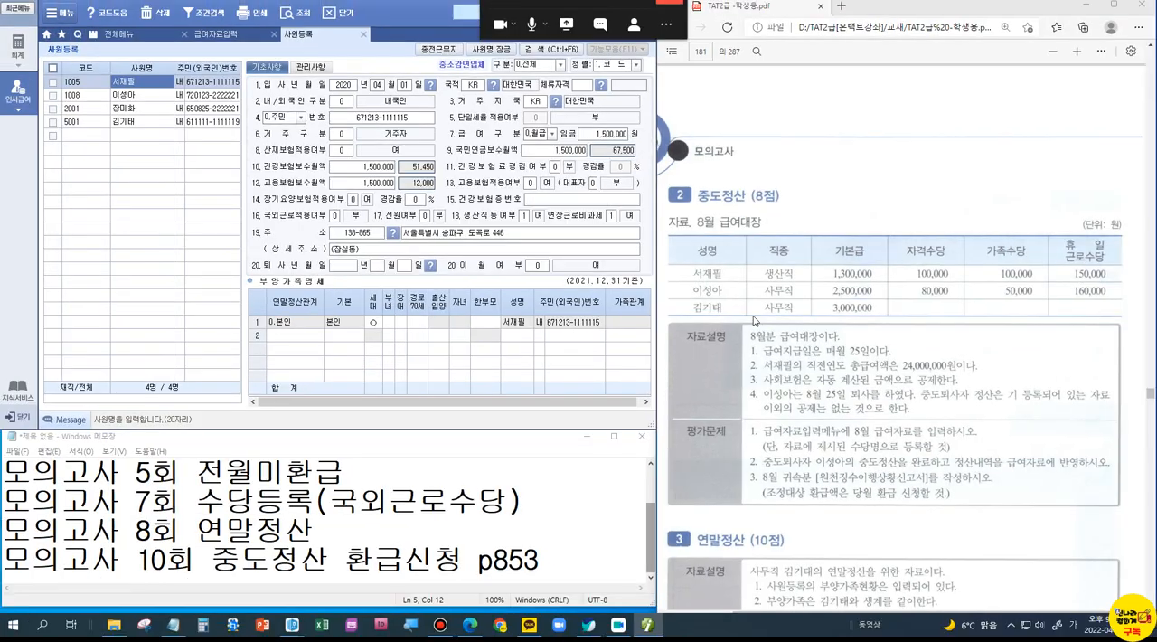
Step: Load the August 2021 급여 payroll in 급여자료입력, copying the previous month's data
left_click(257, 34)
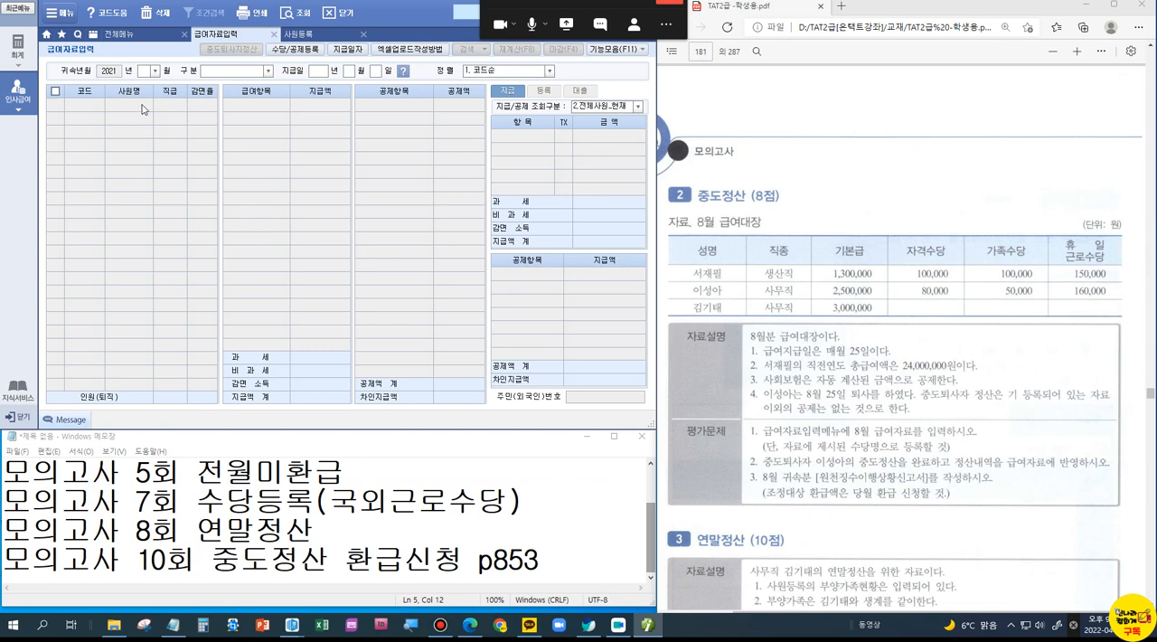
left_click(156, 71)
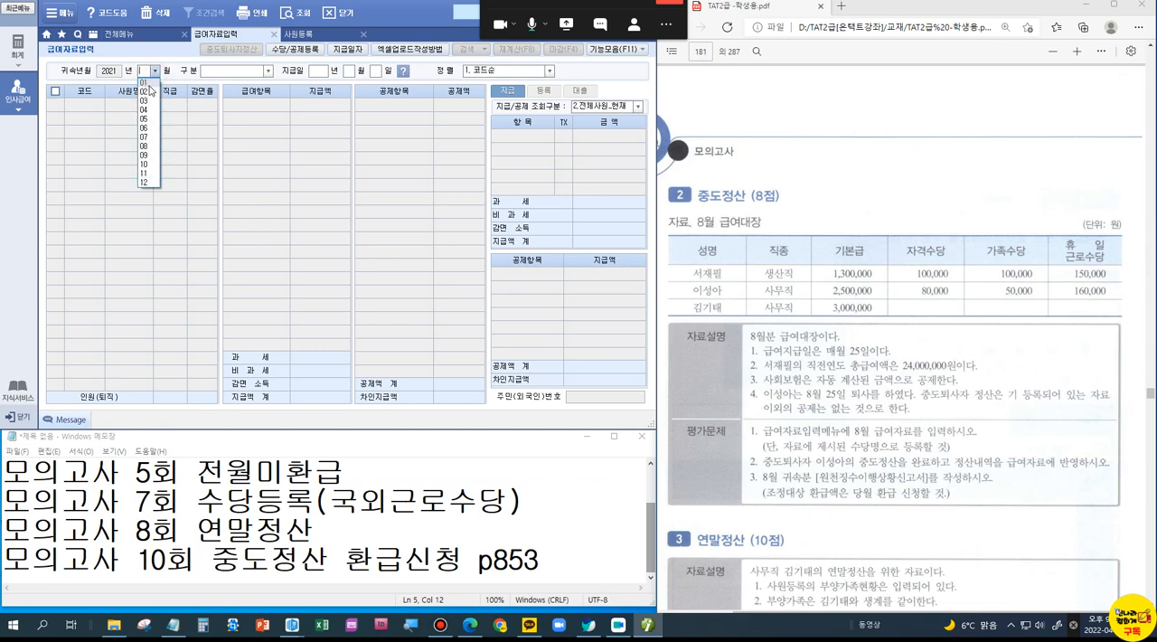
left_click(148, 146)
left_click(267, 70)
left_click(253, 87)
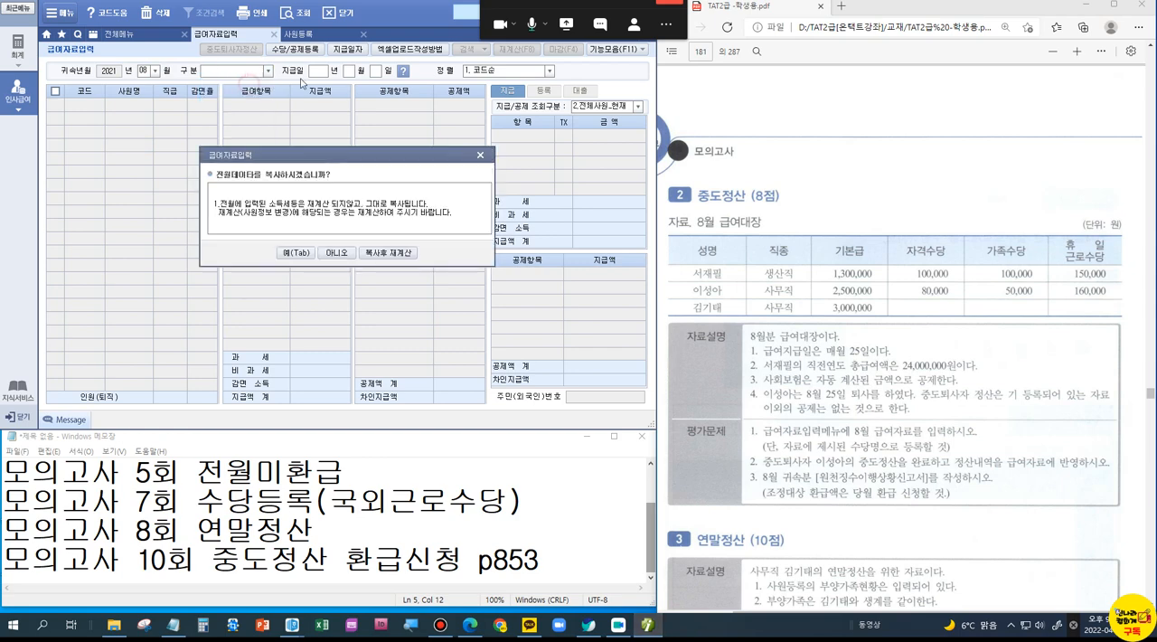
left_click(297, 253)
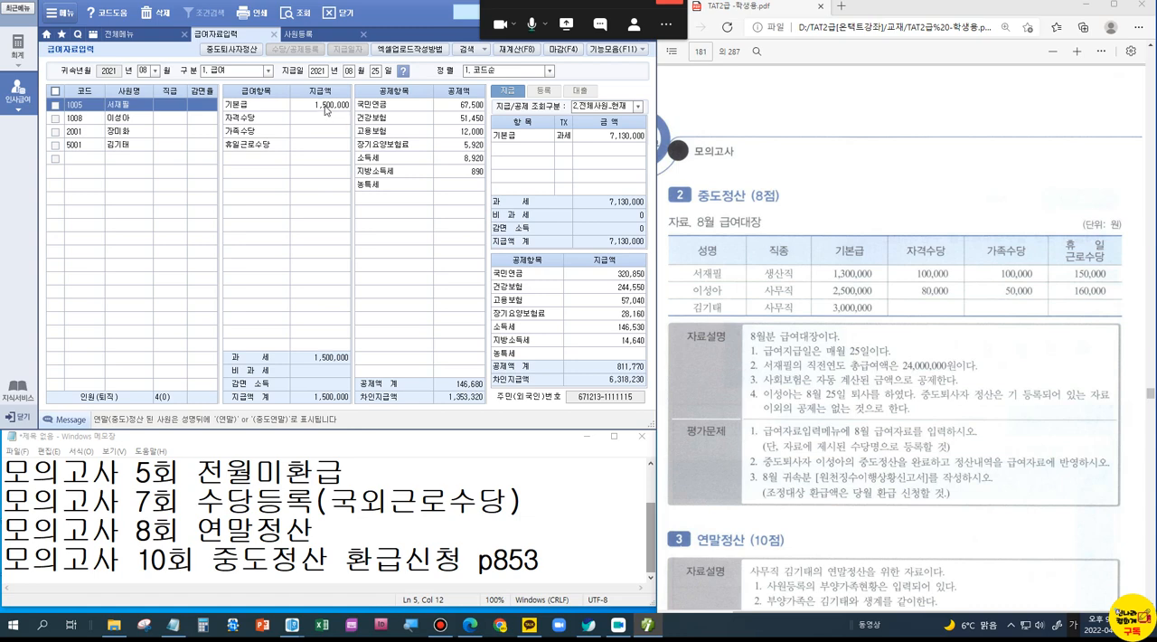
Step: Enter employee 1005's August pay: 기본급 1,300,000, 자격수당 100,000, 가족수당 100,000 and 휴일근로수당 150,000
left_click(326, 107)
type("1300000")
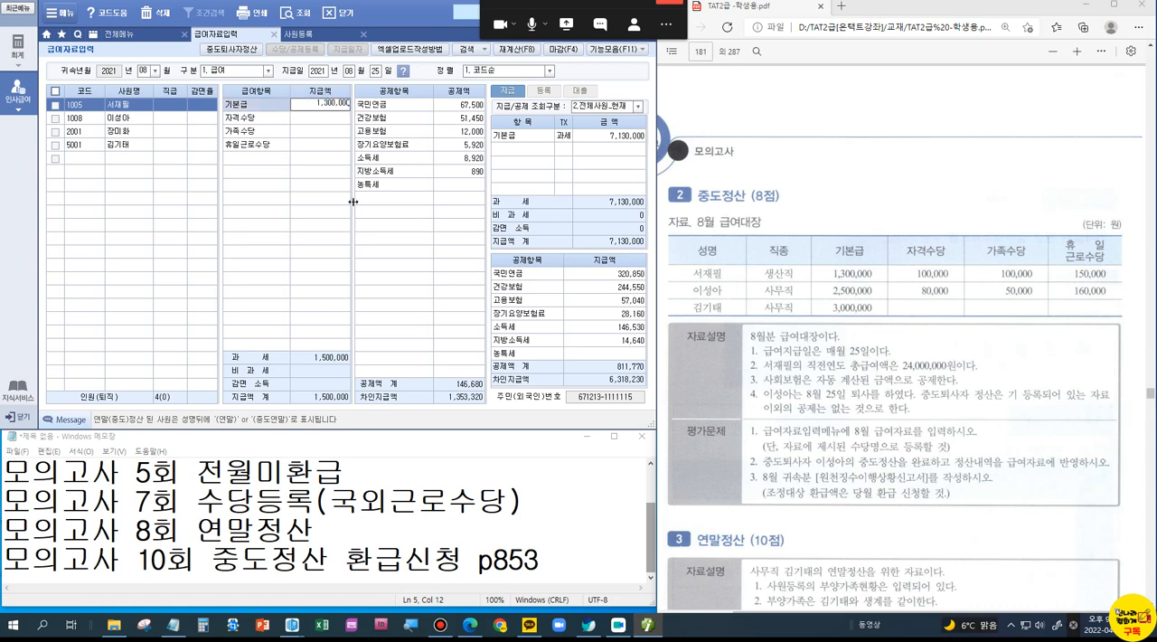
key("Return")
type("10")
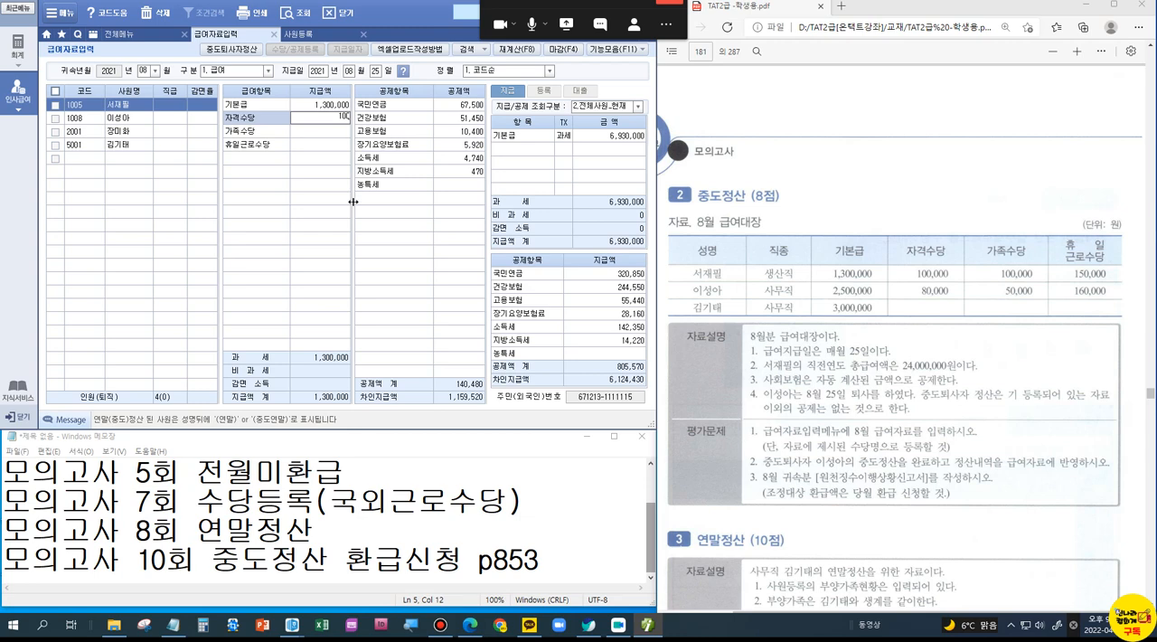
type("0,000")
key("Return")
type("100000")
key("Return")
type("150,000")
key("Return")
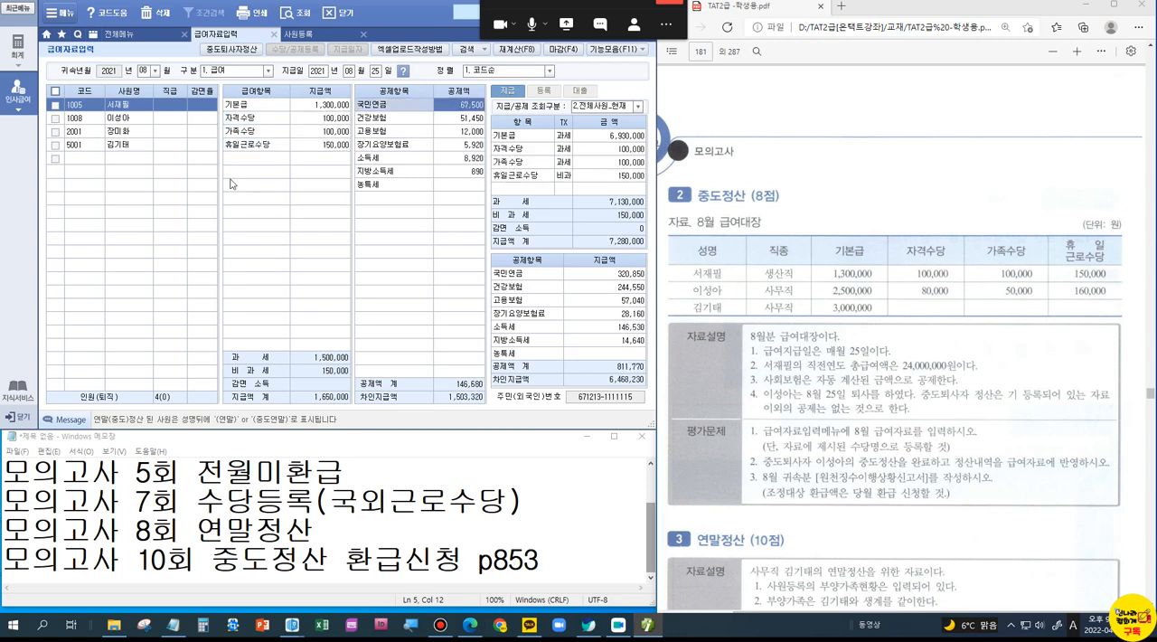
Step: Enter employee 1008's August pay: 기본급 2,500,000, 자격수당 80,000, 가족수당 50,000 and 휴일근로수당 160,000
left_click(138, 119)
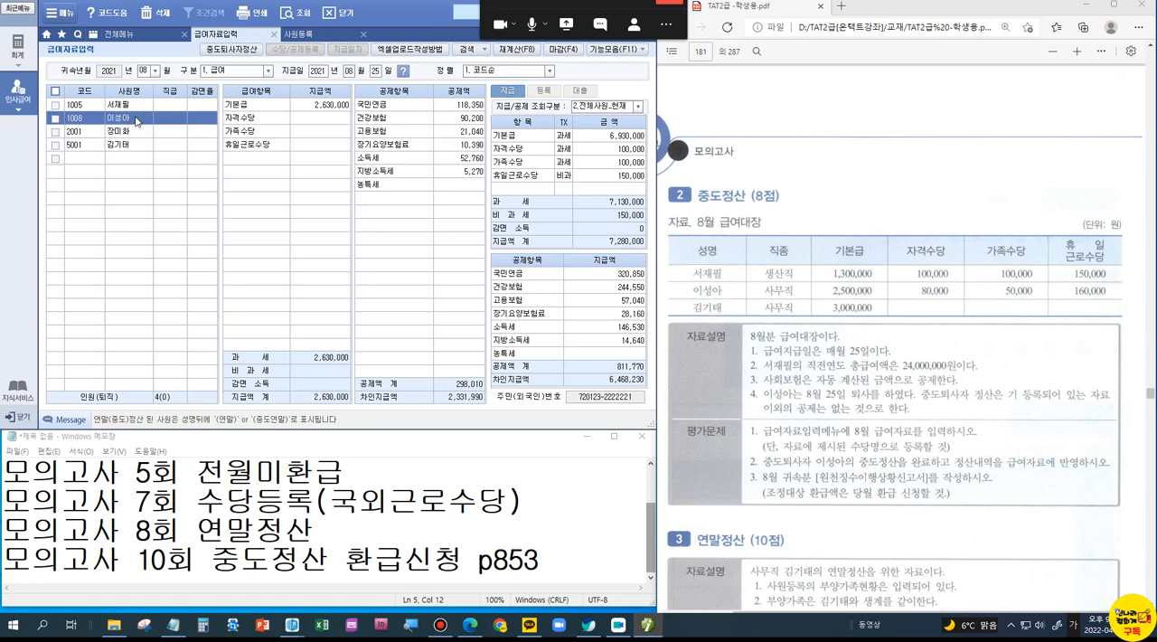
left_click(331, 106)
type("2,500,")
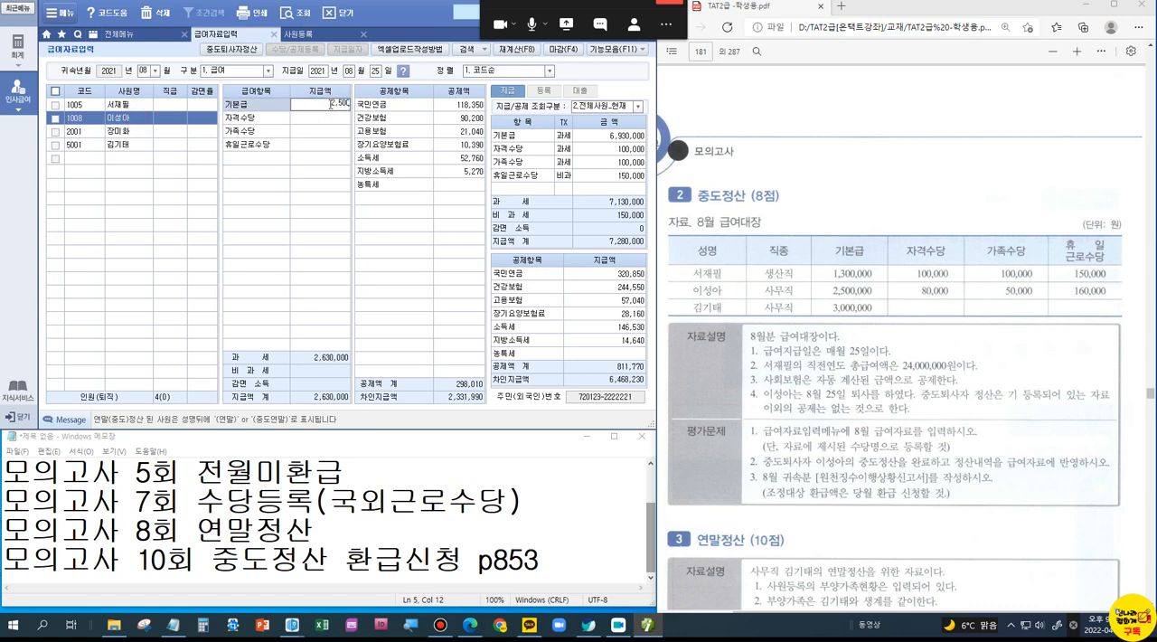
type("000")
key("Return")
type("80000")
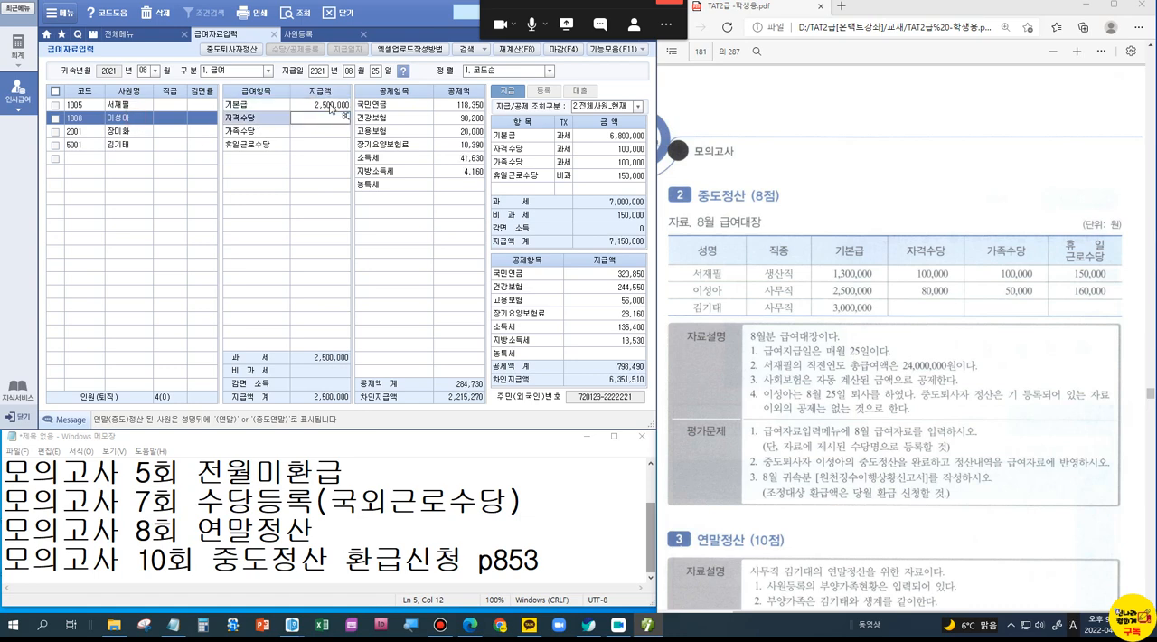
key("Return")
type("500000")
key("Return")
type("1600000")
key("Return")
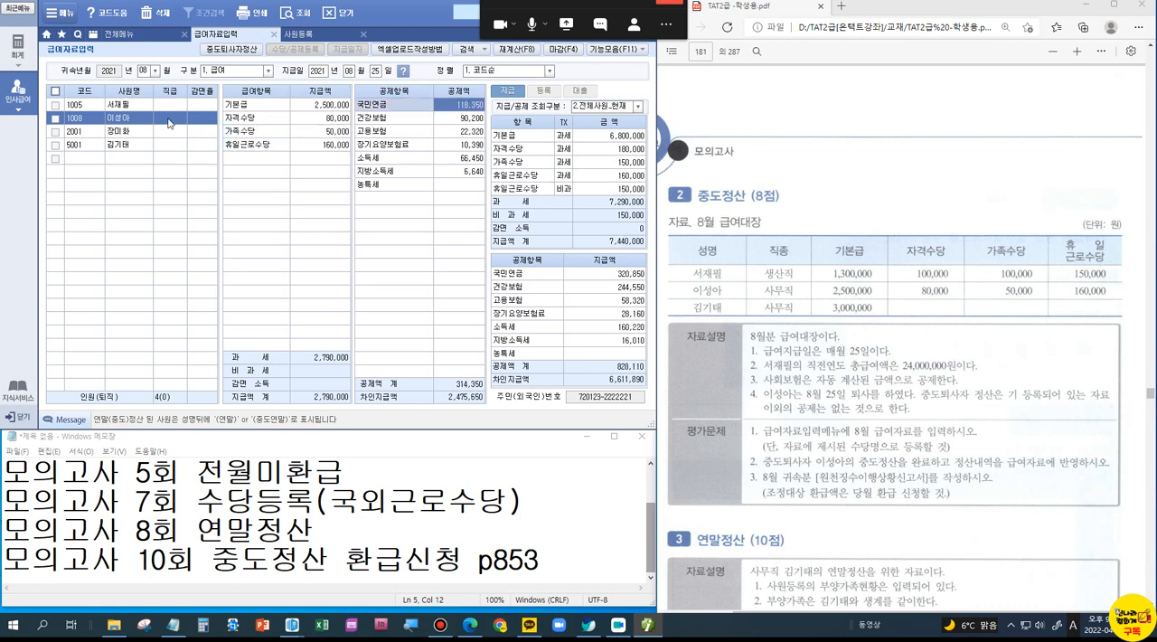
Step: Check employee 5001's August pay items and reselect employee 1008
left_click(123, 144)
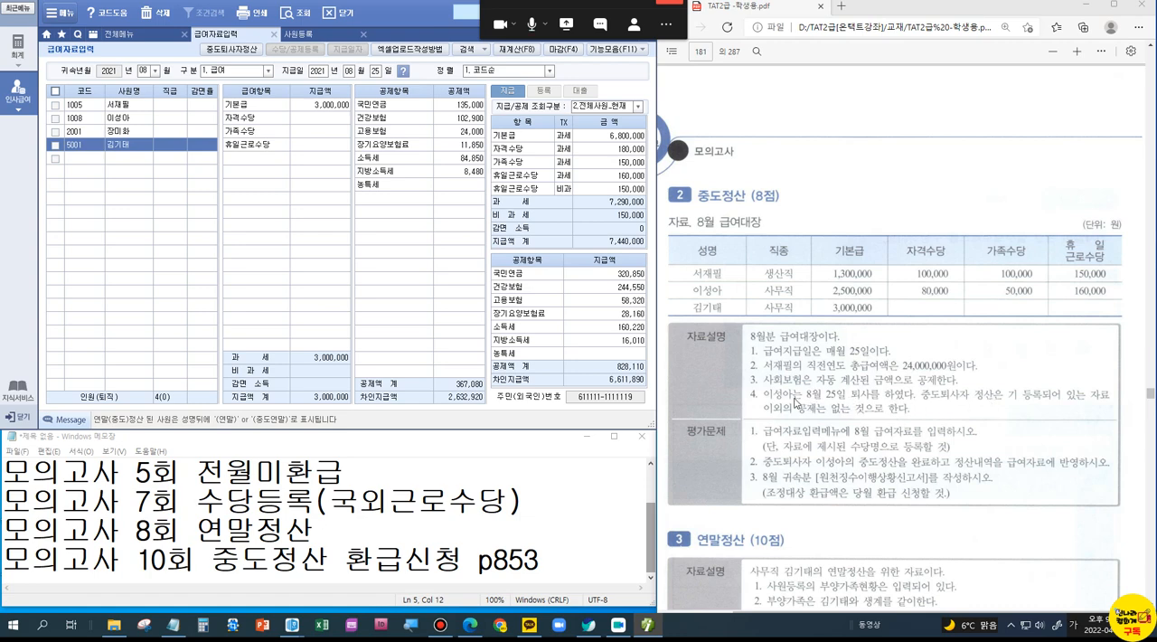
left_click(146, 120)
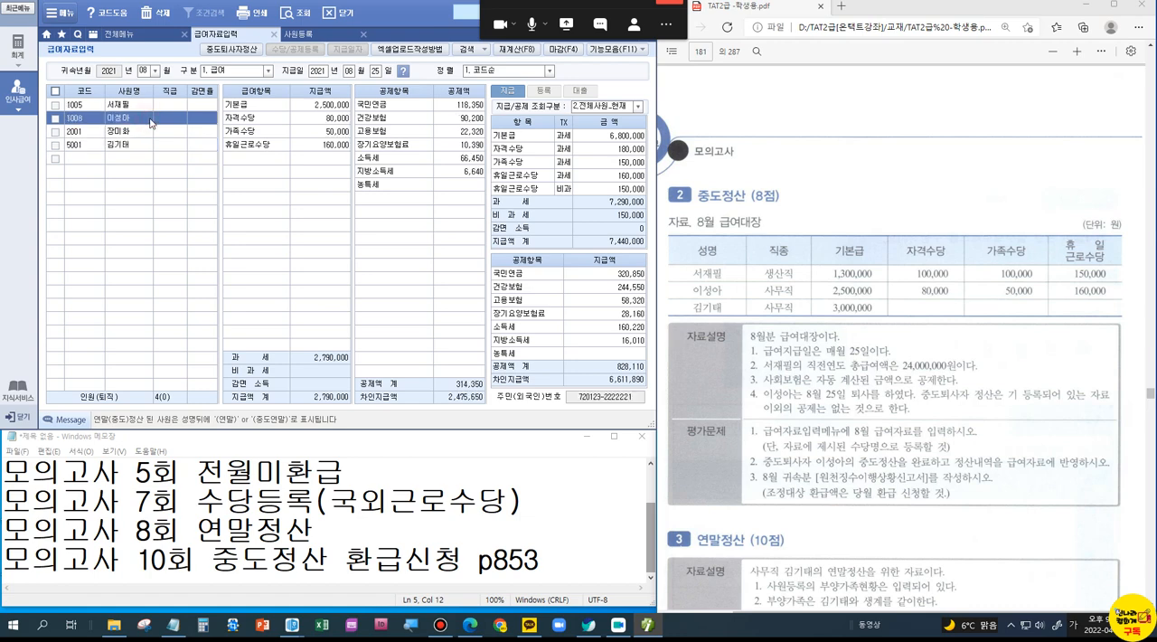
Step: Register employee 1008's resignation date as 2021-08-25 with 이월여부 1.부 in 사원등록, check the entry and close the form
left_click(298, 34)
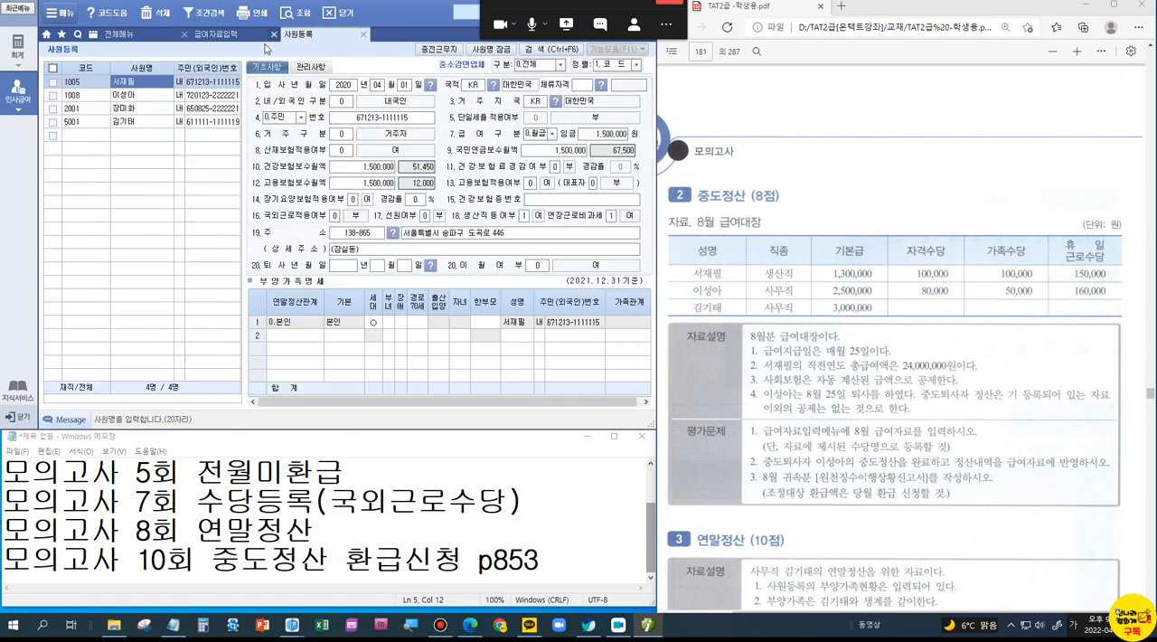
left_click(112, 97)
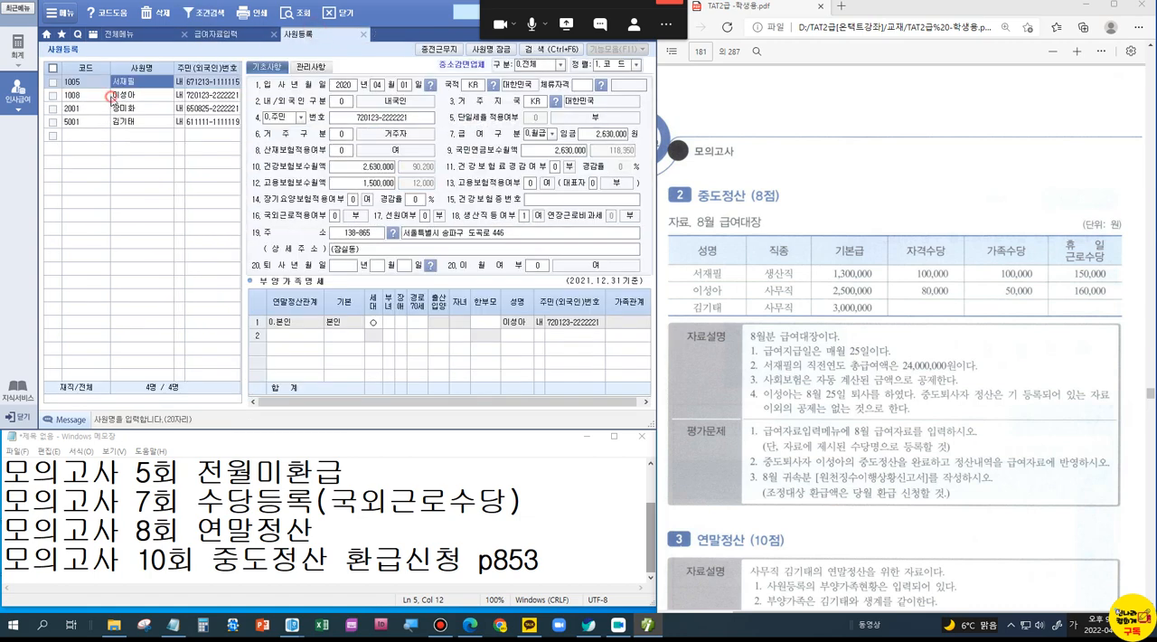
left_click(348, 266)
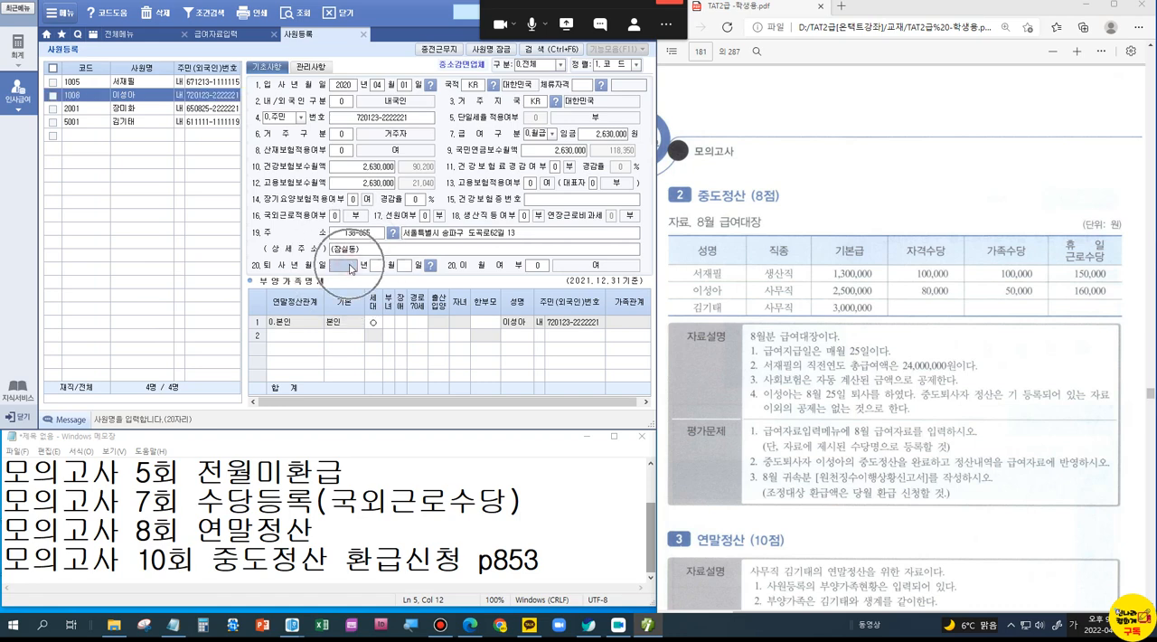
type("202108251")
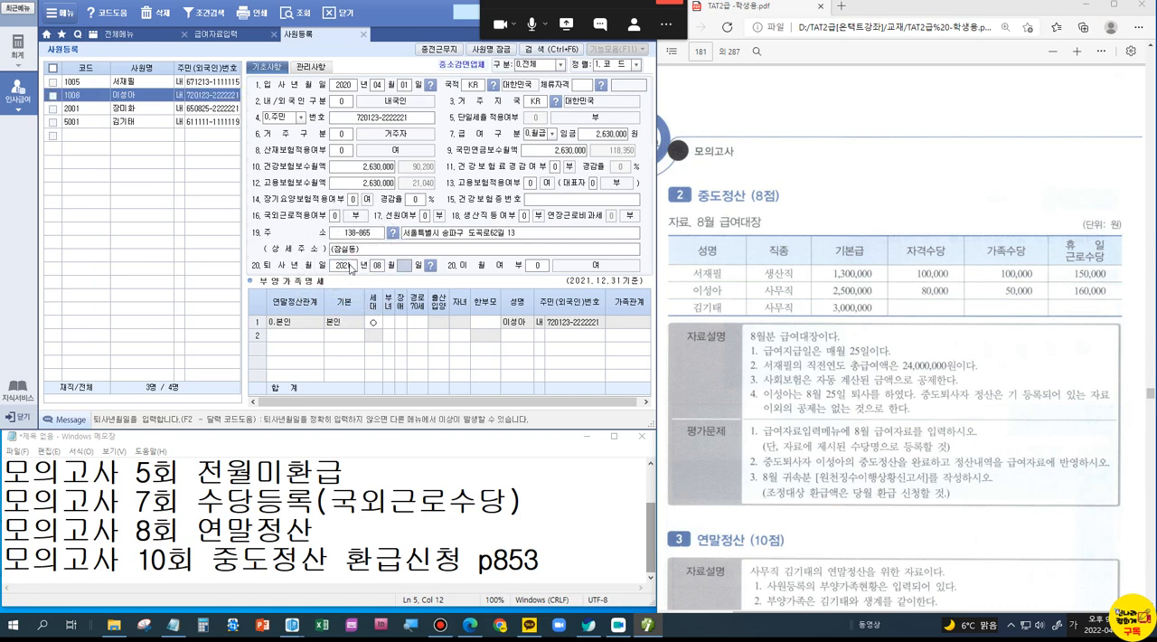
key("Return")
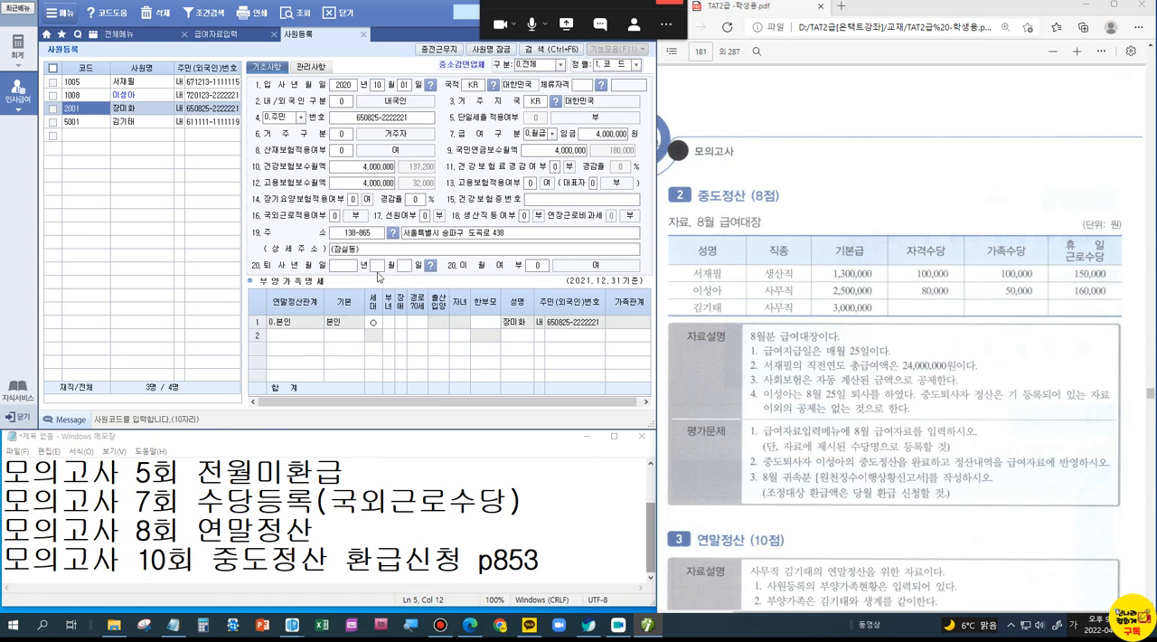
left_click(159, 96)
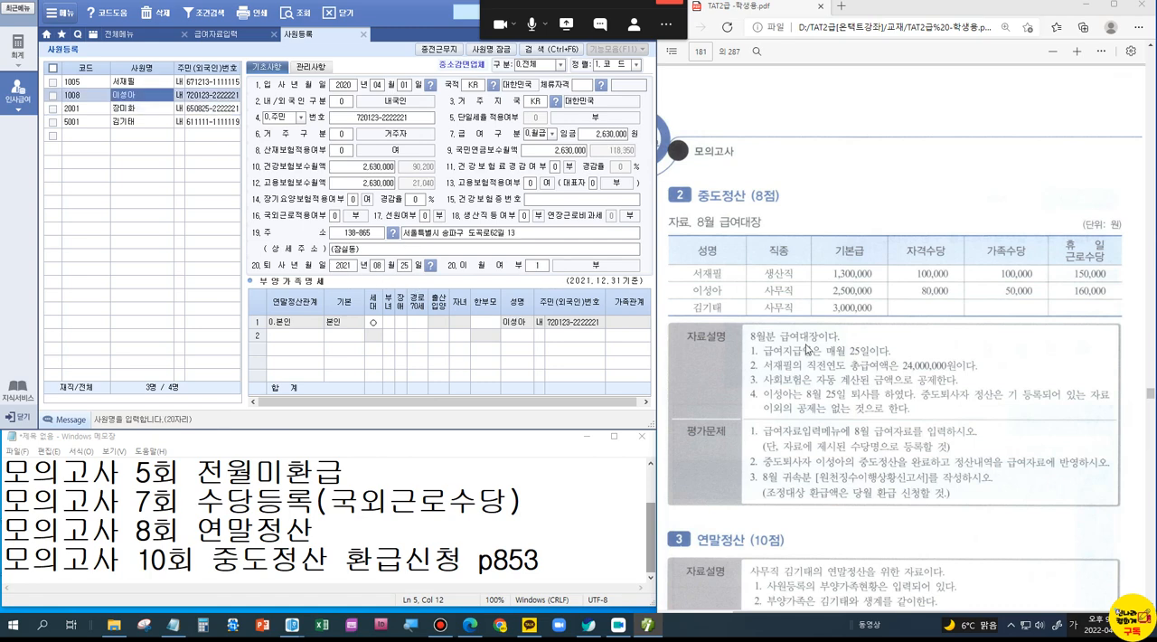
left_click(364, 36)
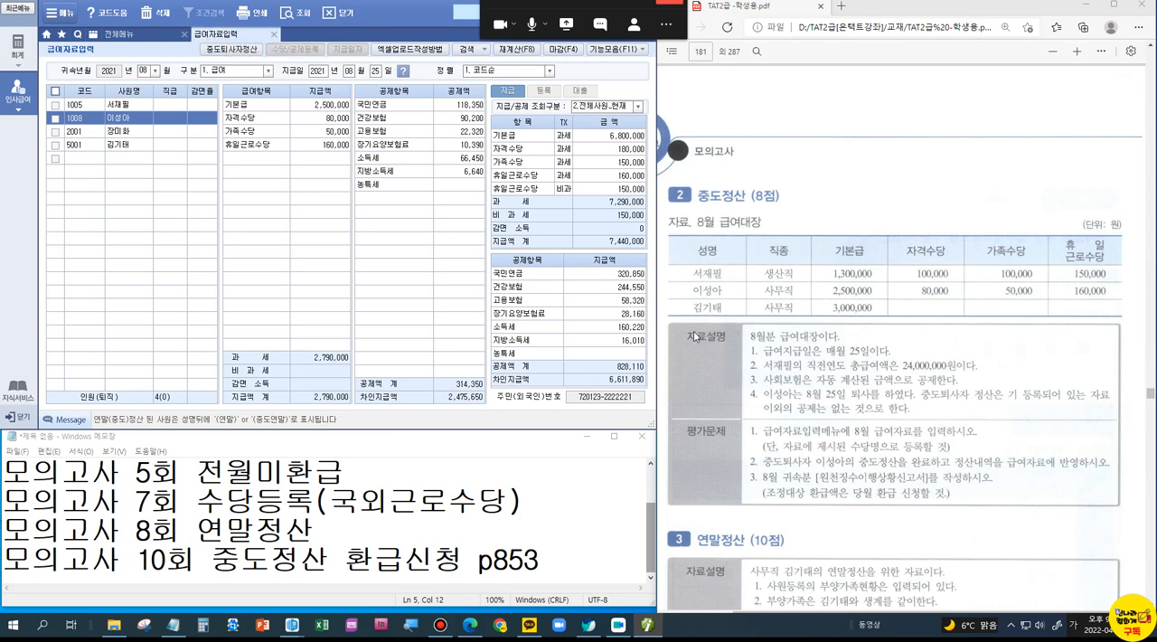
Step: Clear the 소득세 and 지방소득세 amounts from employee 1008's August deductions
left_click(454, 160)
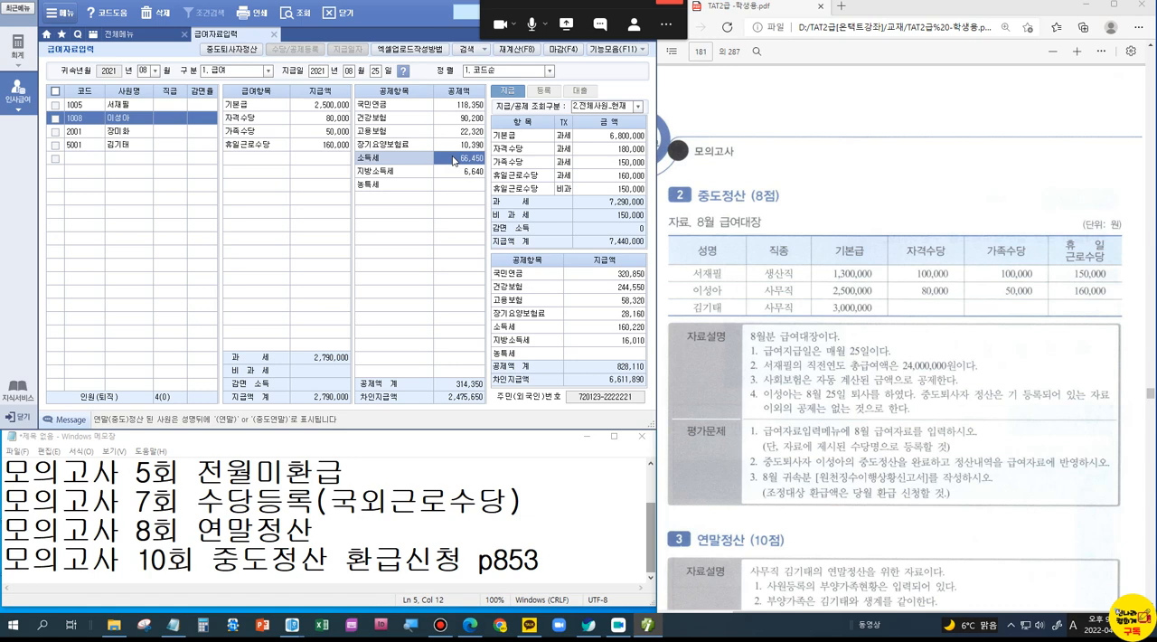
key("Delete")
key("Return")
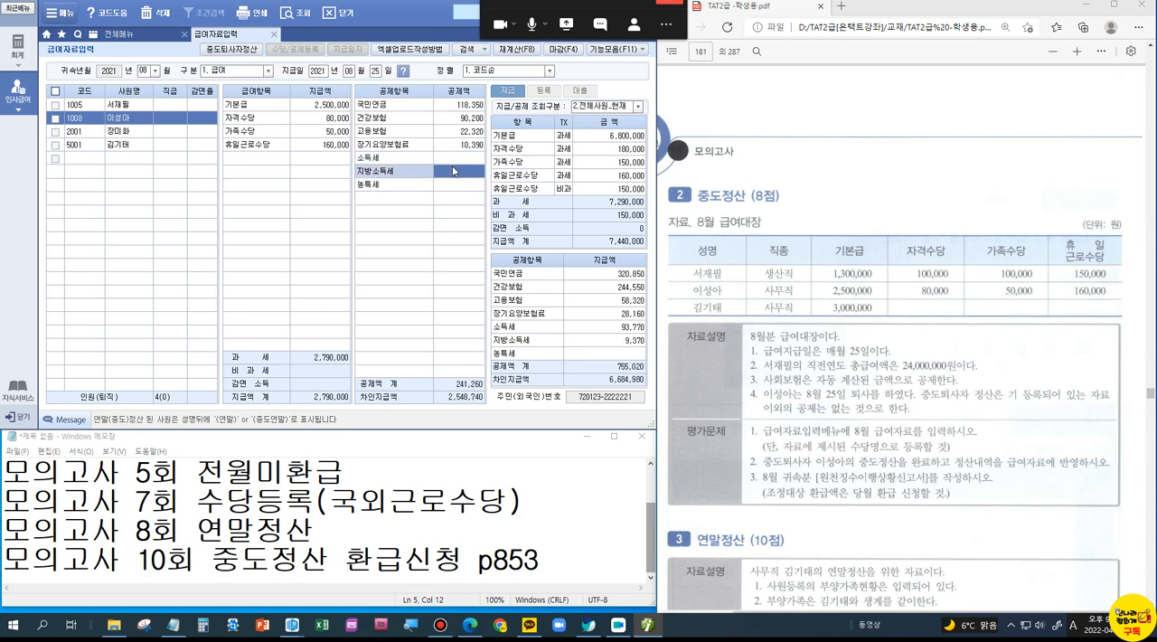
key("Return")
left_click(144, 131)
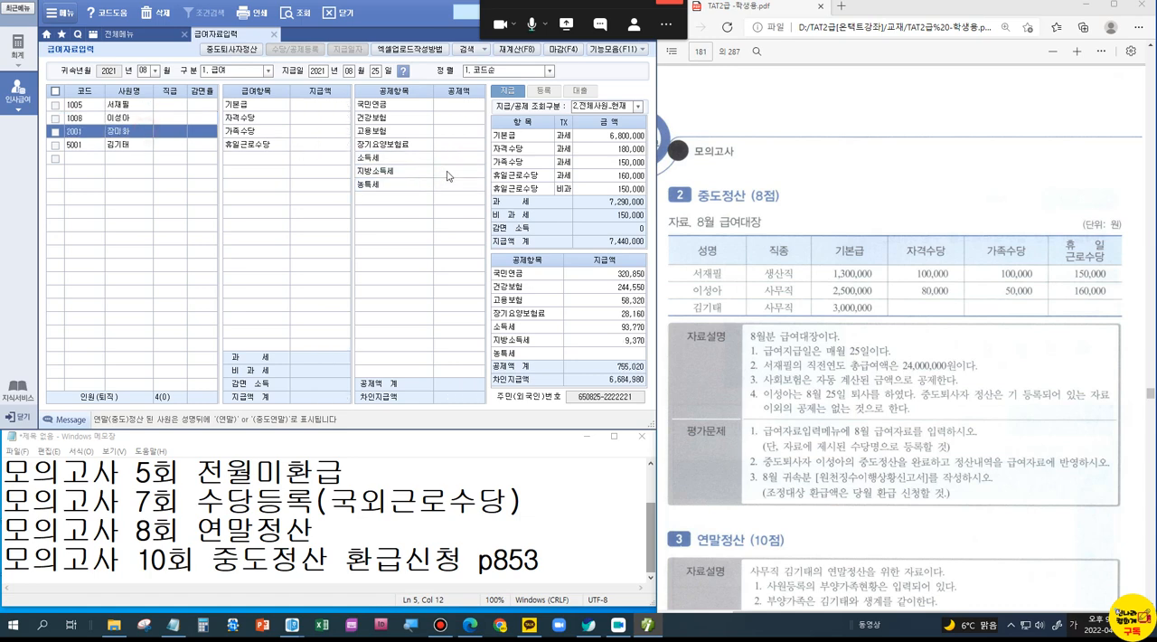
left_click(136, 119)
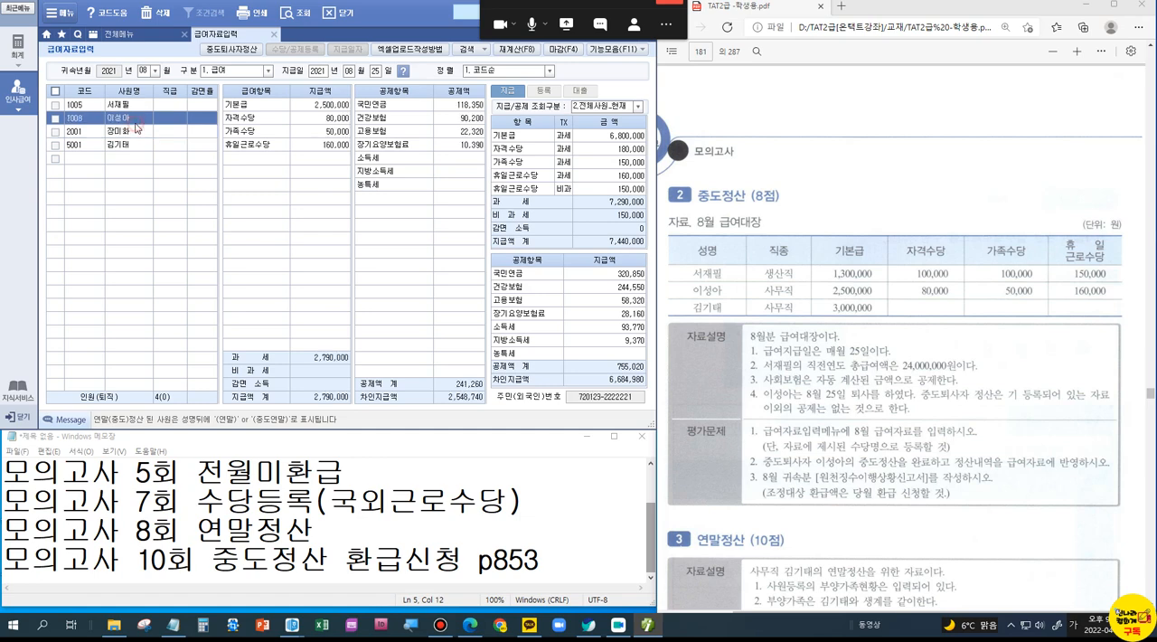
Step: Close and reopen 급여자료입력, reloading the August 2021 급여 payroll
left_click(271, 37)
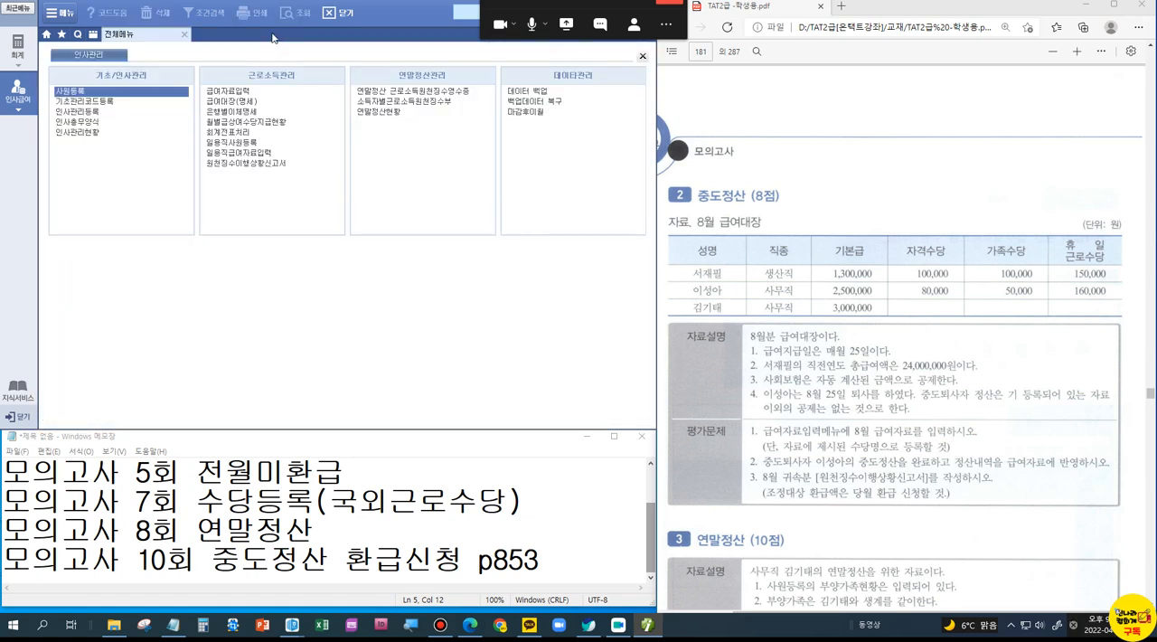
left_click(238, 91)
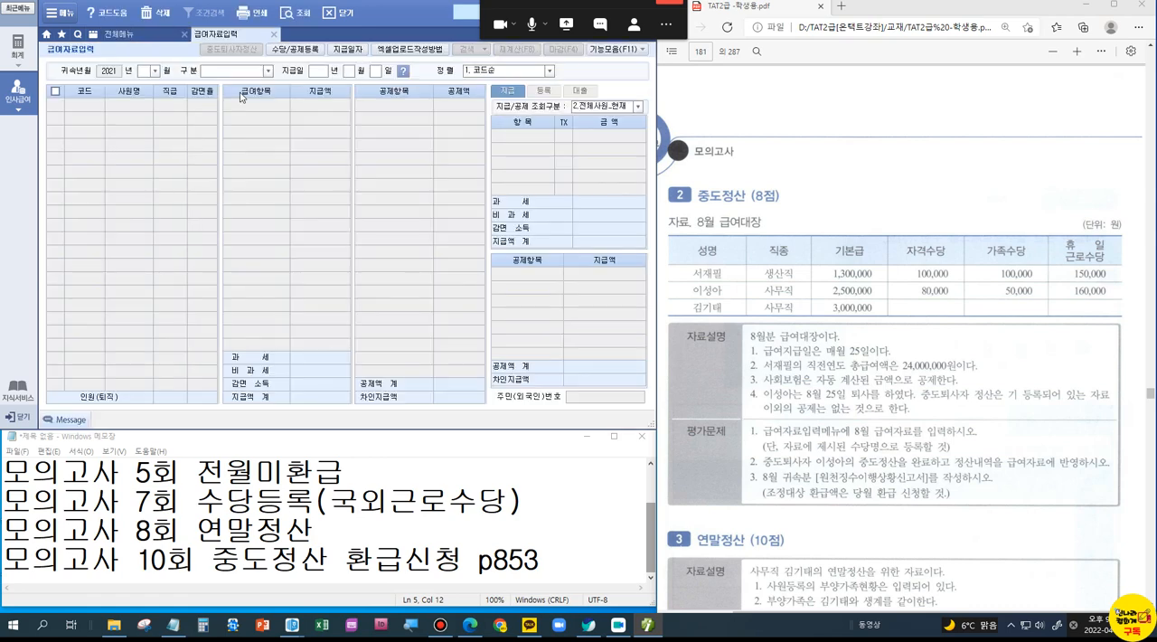
type("8")
type("1. 급여")
key("Return")
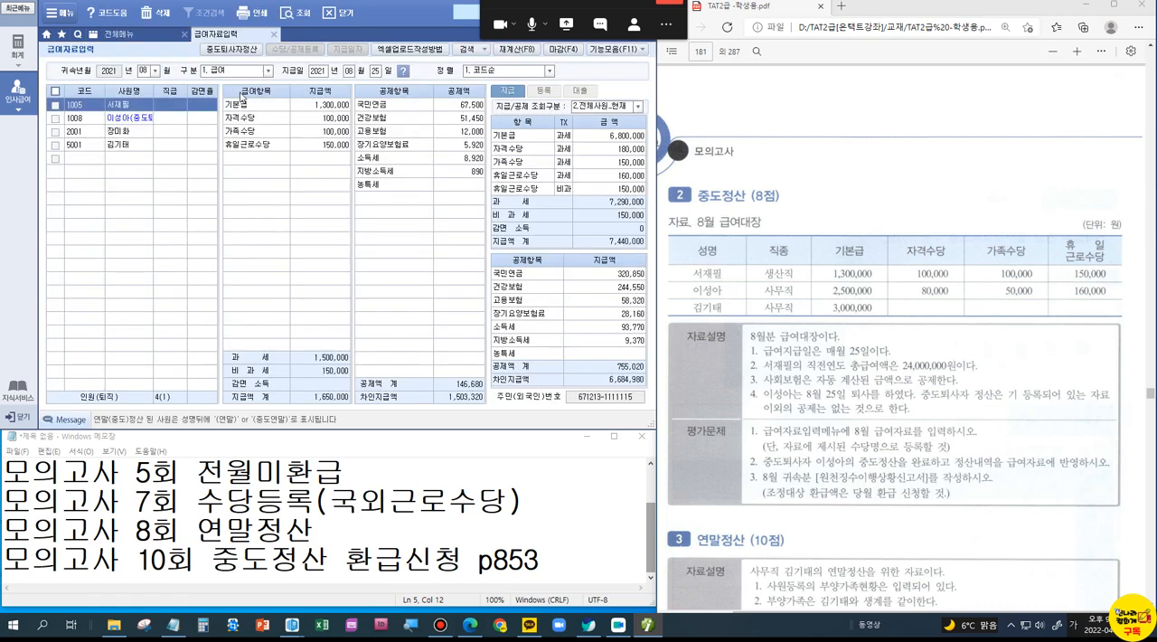
key("ctrl+1")
left_click(155, 123)
left_click_drag(50, 94, 164, 131)
key("Escape")
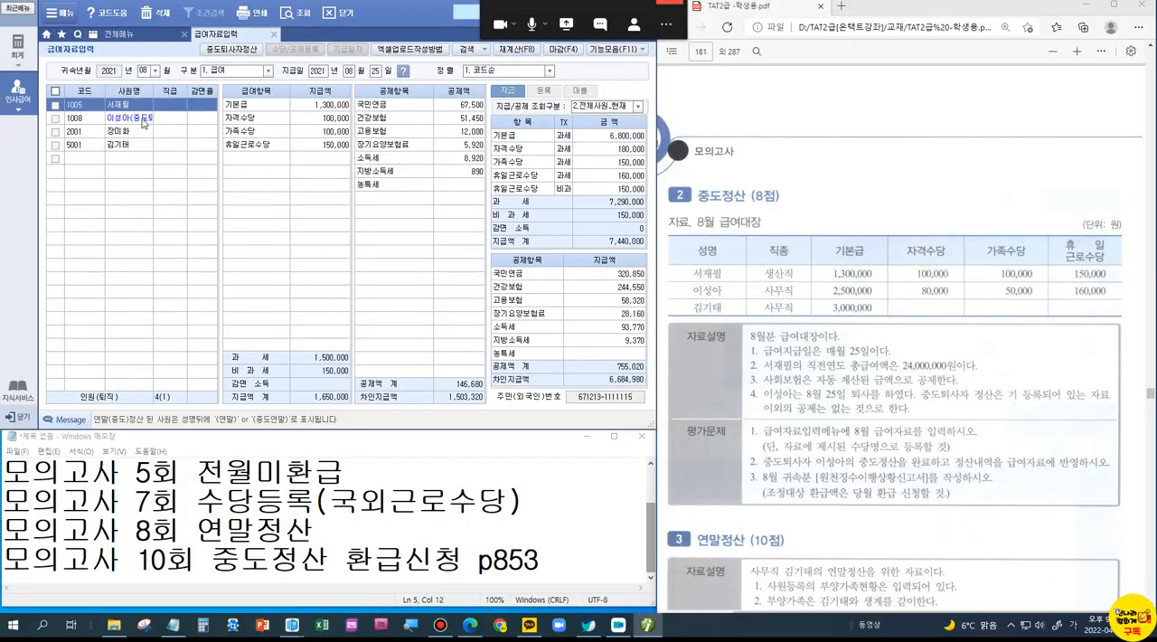
Step: Run 중도퇴사자정산 for employee 1008 and apply the settlement to the August payroll
left_click(140, 117)
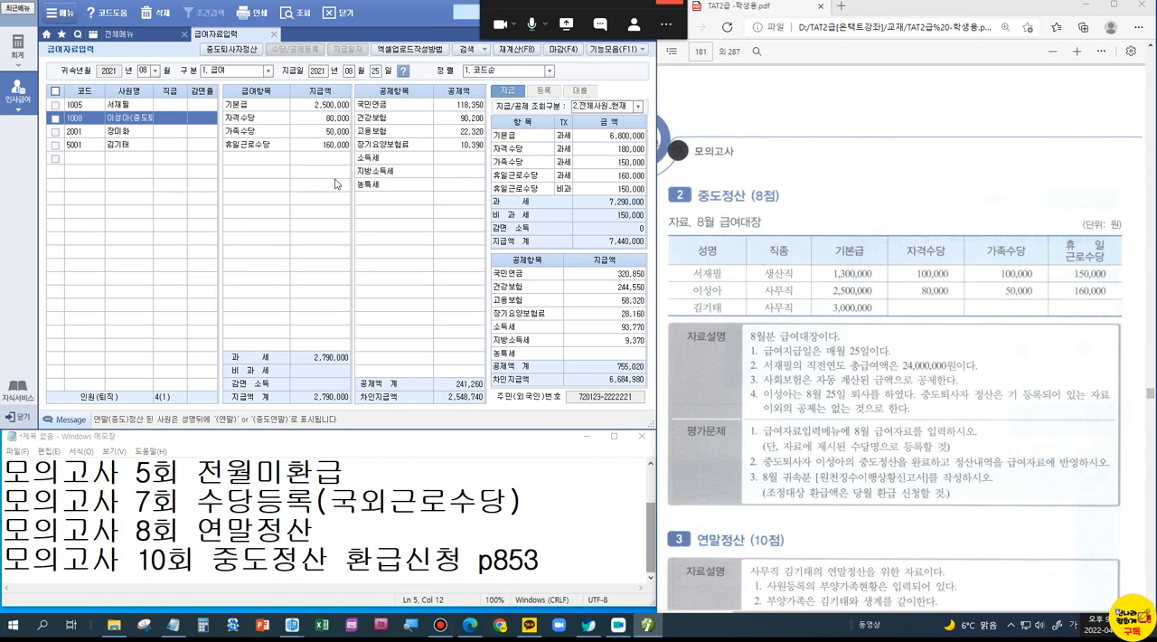
left_click(233, 52)
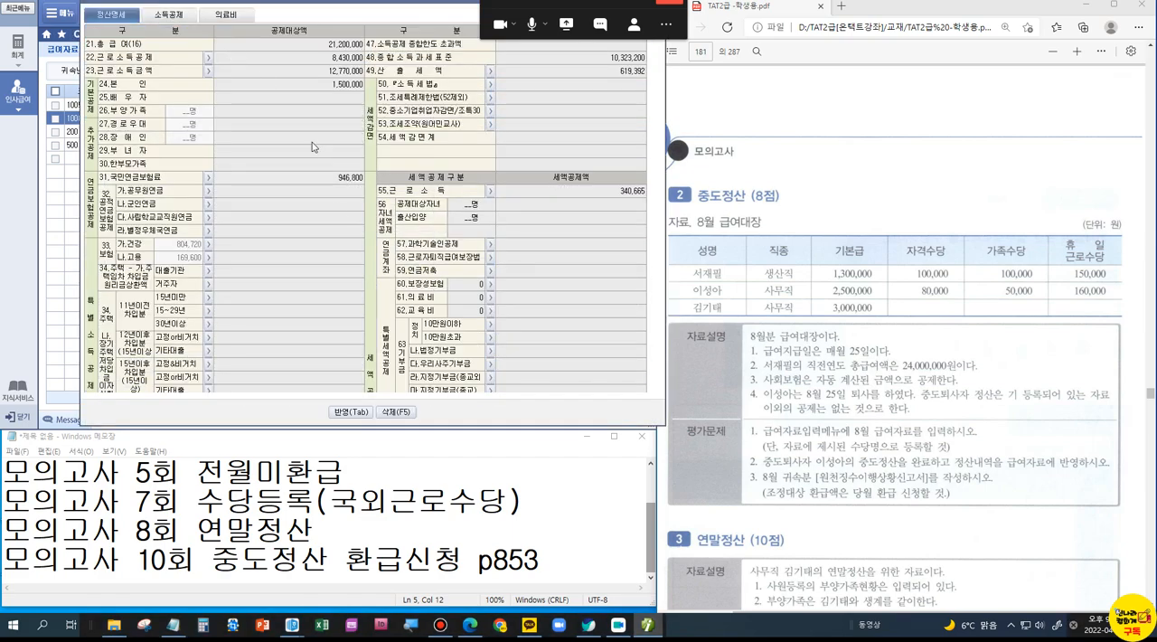
scroll(340, 299, "down", 3)
scroll(341, 299, "up", 3)
left_click(351, 411)
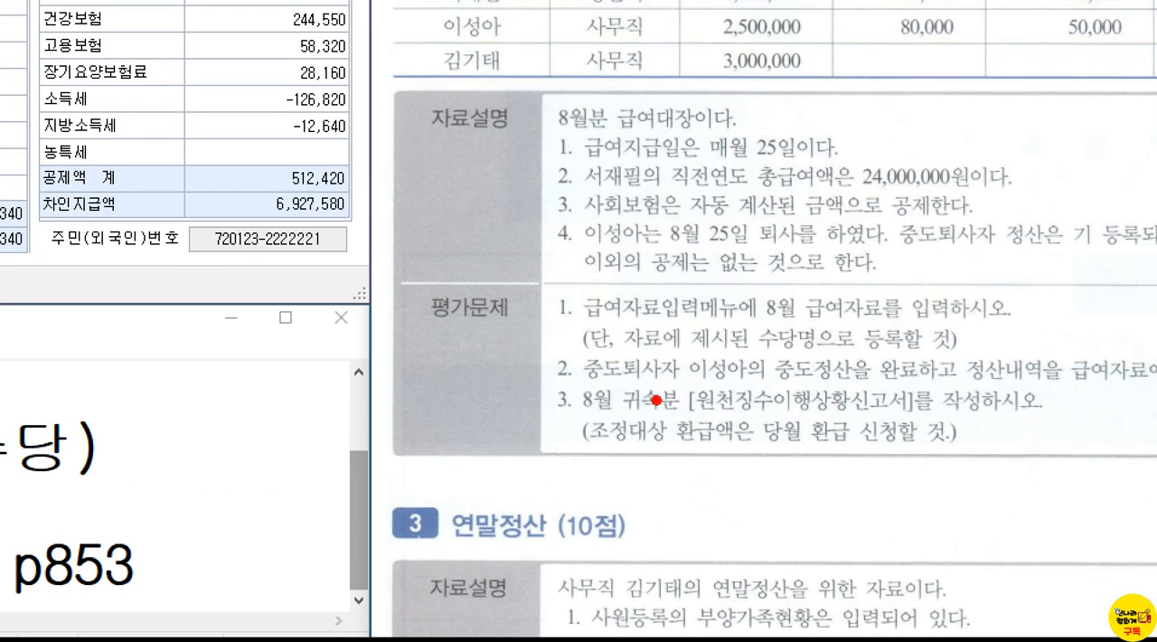
left_click_drag(540, 373, 1091, 459)
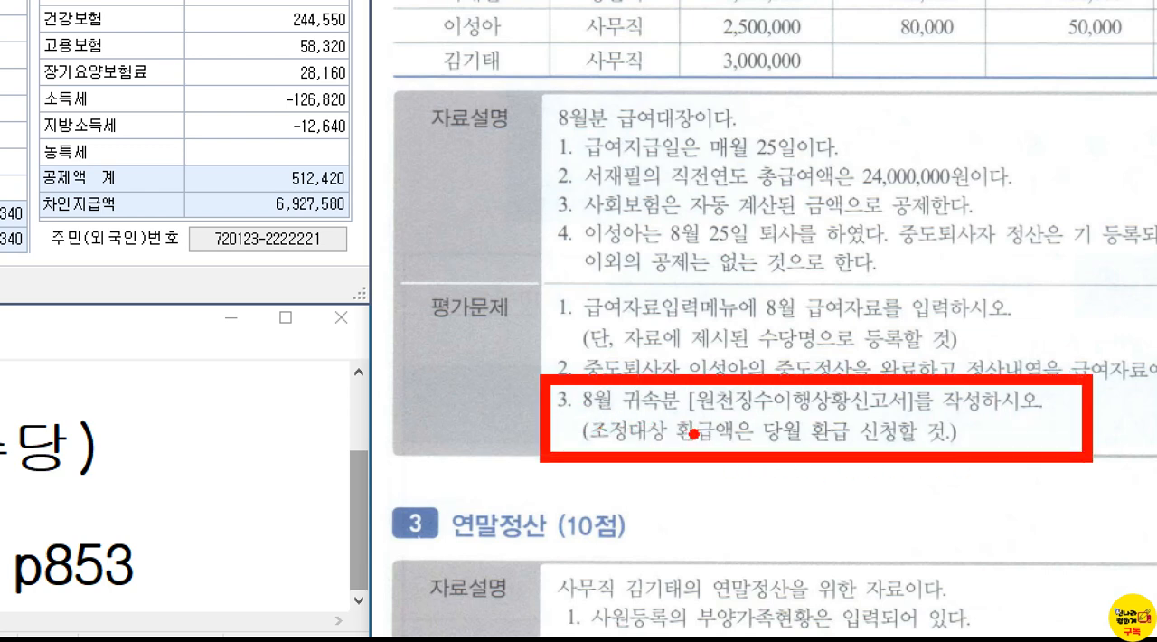
mouse_move(986, 425)
left_mouse_down()
mouse_move(996, 443)
mouse_move(1011, 425)
left_mouse_up()
key("Escape")
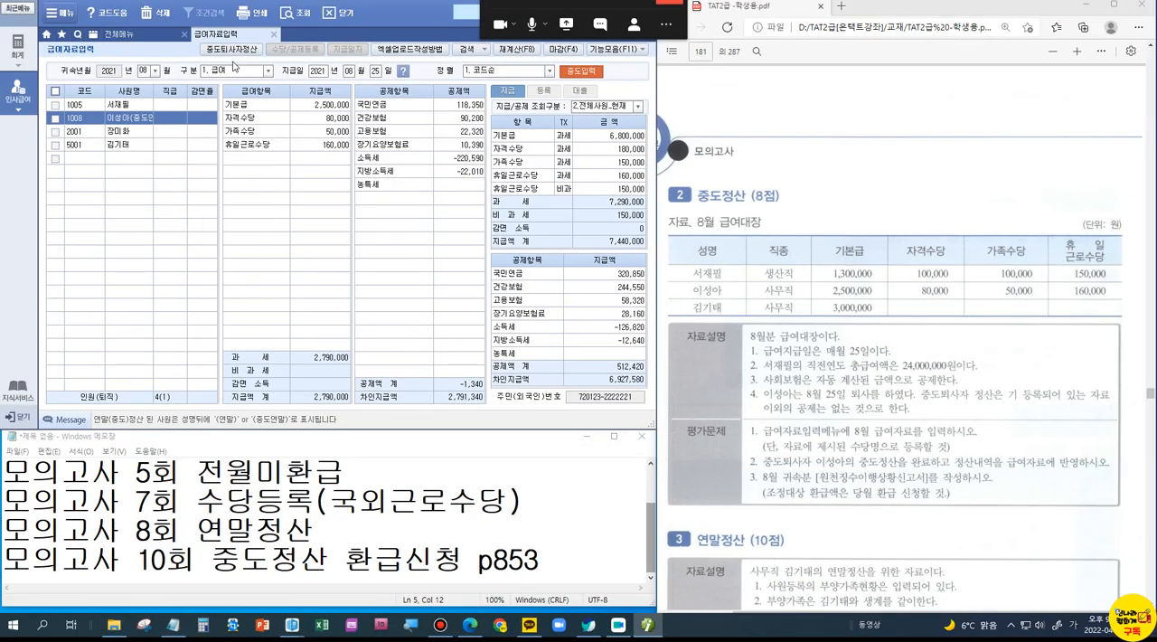
Step: Open 원천징수이행상황신고서 and load the 정기신고 return with 귀속기간 and 지급기간 both set to August 2021
left_click(274, 34)
left_click(221, 163)
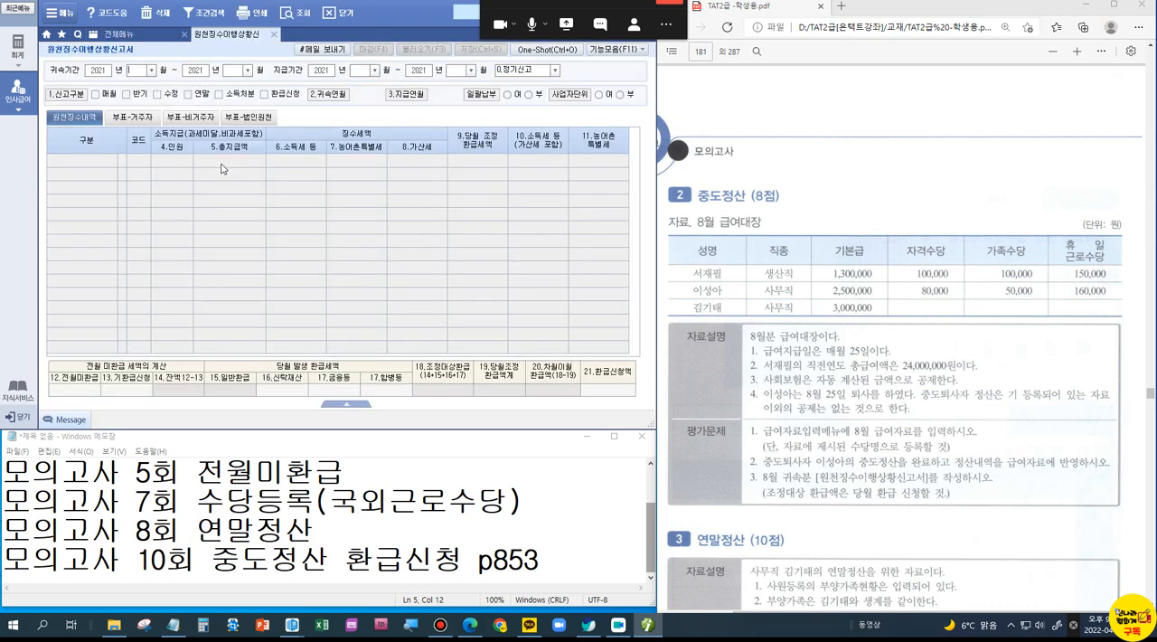
type("08")
key("Return")
key("Return")
type("08")
key("Return")
key("Return")
type("08")
key("Return")
key("Return")
type("08")
key("Return")
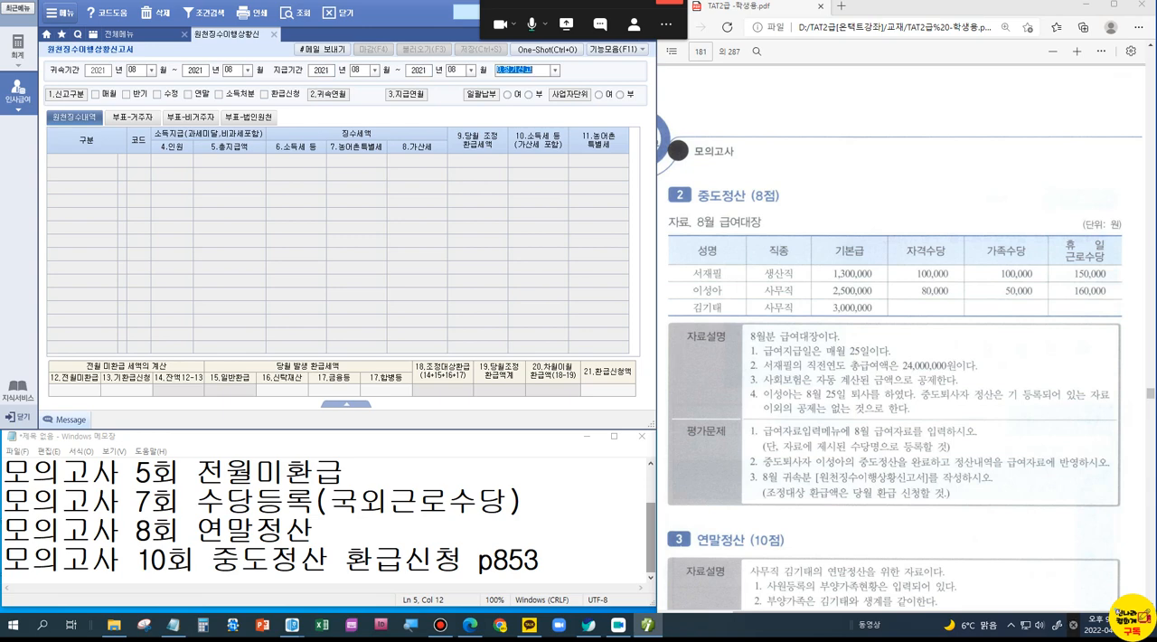
key("Return")
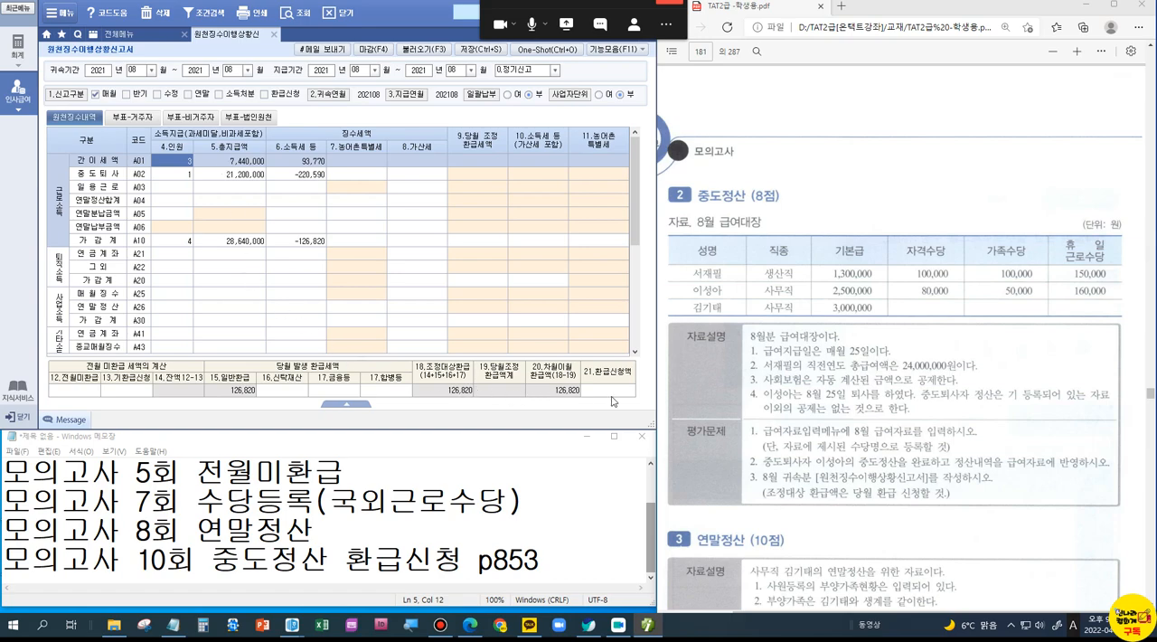
key("ctrl+1")
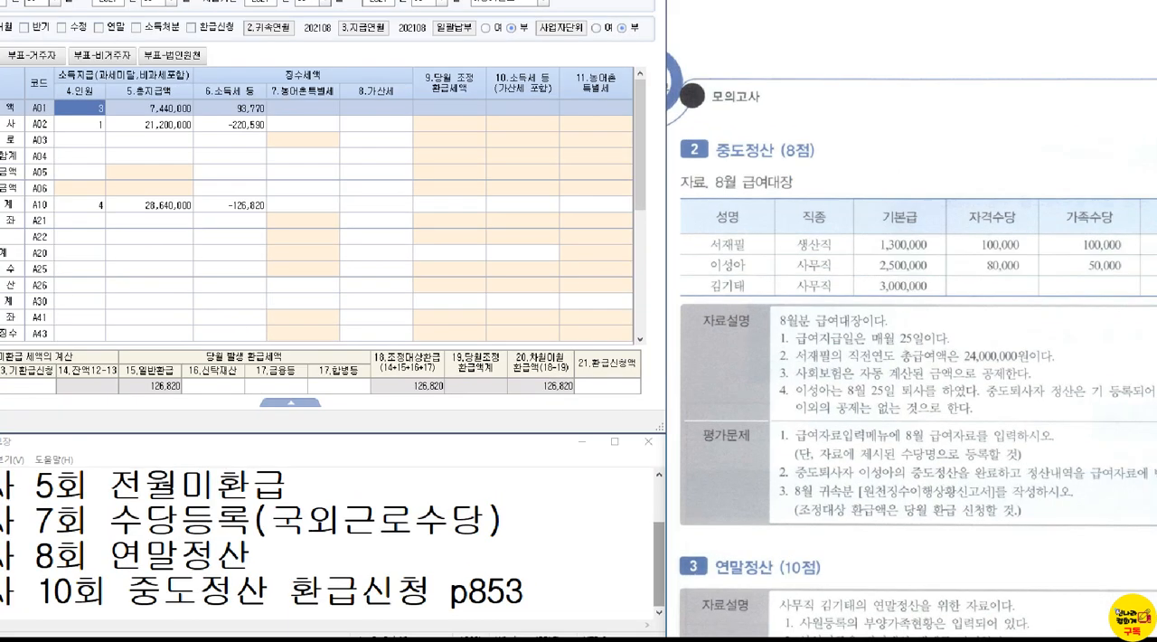
left_click(609, 411)
left_click_drag(542, 300, 705, 423)
mouse_move(591, 273)
left_mouse_down()
mouse_move(603, 295)
mouse_move(647, 257)
left_mouse_up()
key("Escape")
Step: Enter 126,820 as the 21.환급신청액 in the August withholding return
left_click(612, 395)
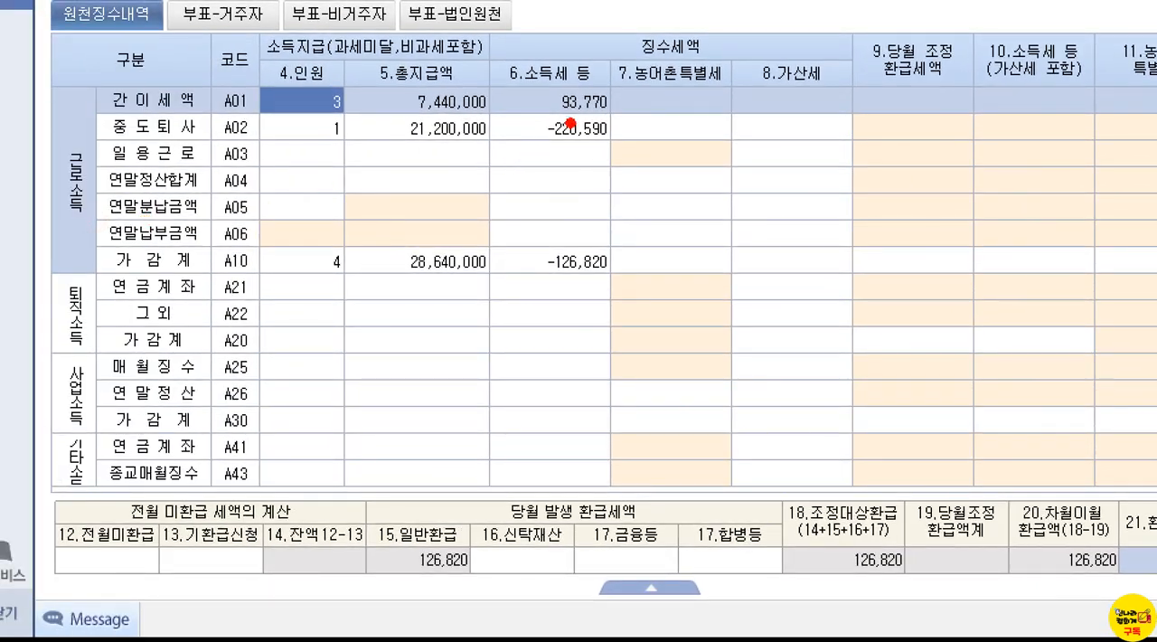
mouse_move(514, 83)
left_mouse_down()
mouse_move(518, 105)
mouse_move(536, 72)
left_mouse_up()
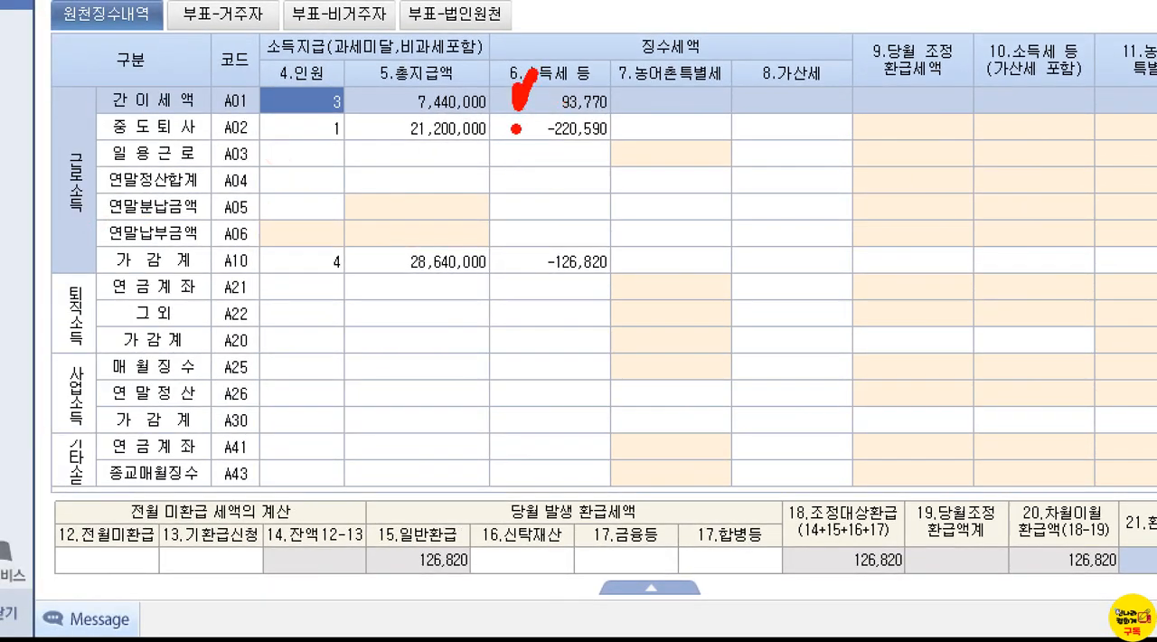
mouse_move(517, 121)
left_mouse_down()
mouse_move(523, 139)
mouse_move(540, 110)
left_mouse_up()
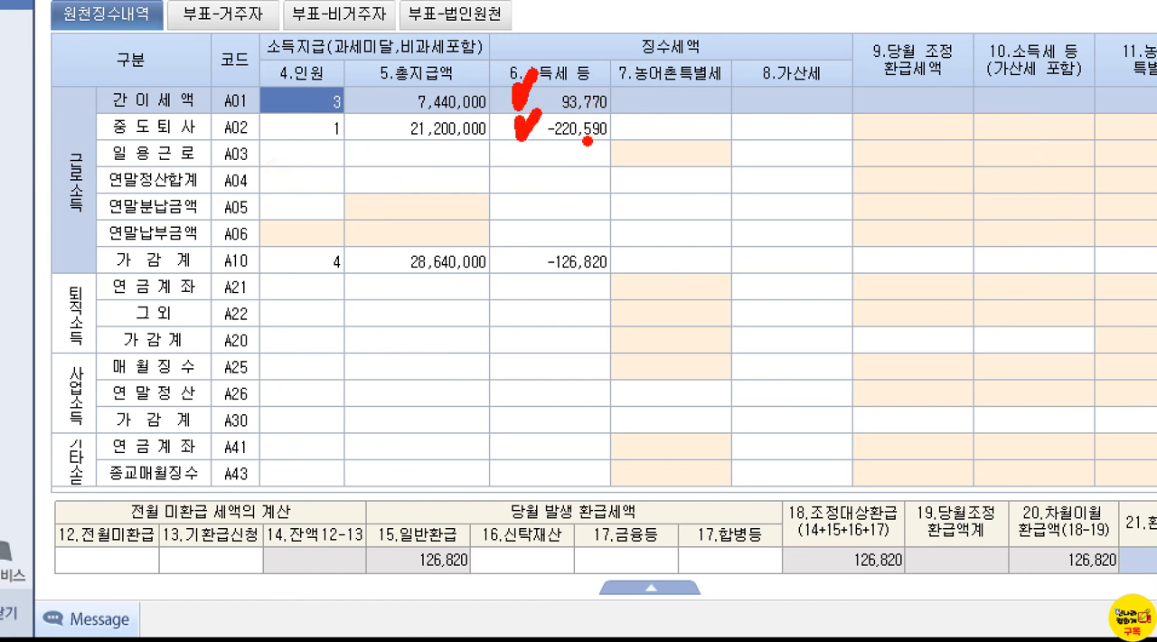
left_click_drag(510, 229, 622, 294)
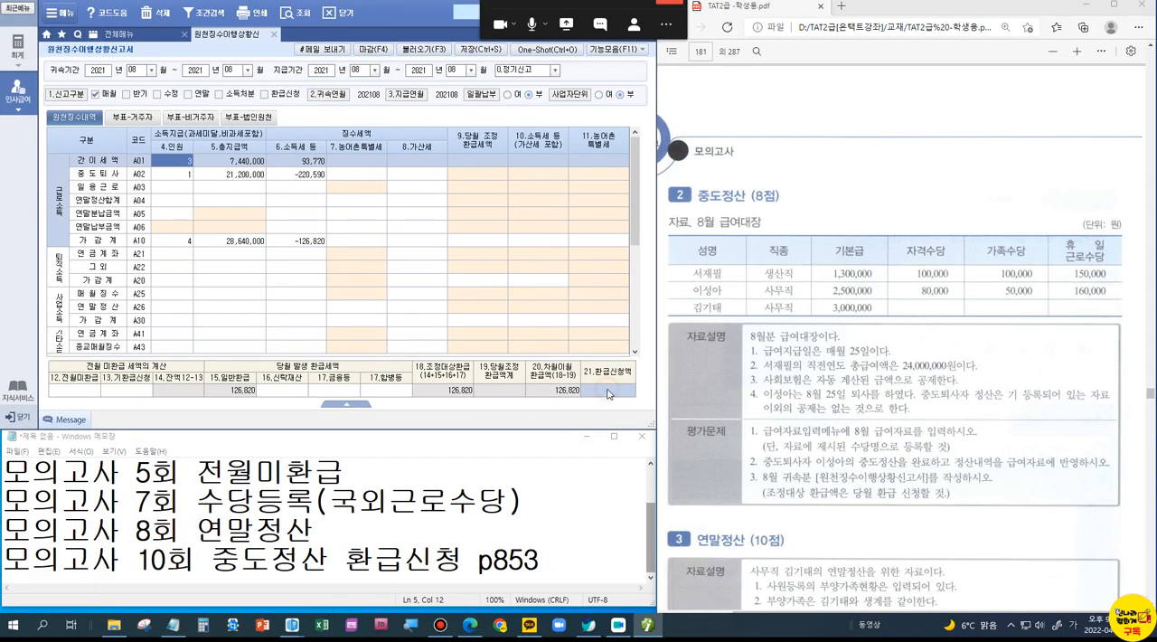
left_click(608, 390)
key("Return")
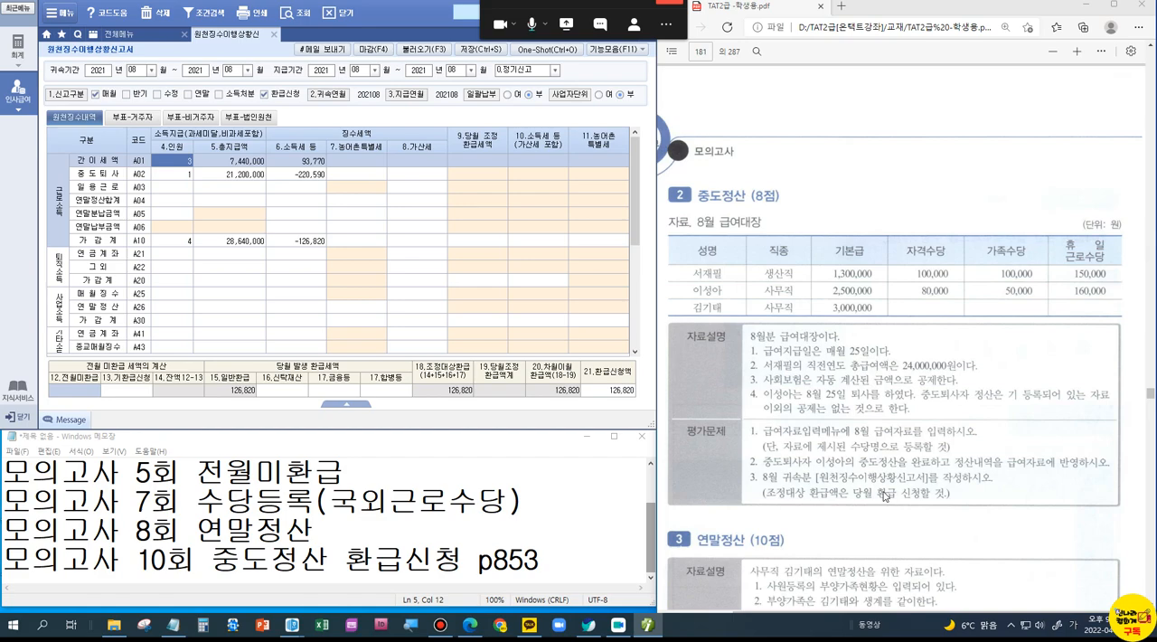
Step: Read the 자료설명 conditions of problem 3, 연말정산, in the PDF textbook
scroll(884, 495, "down", 3)
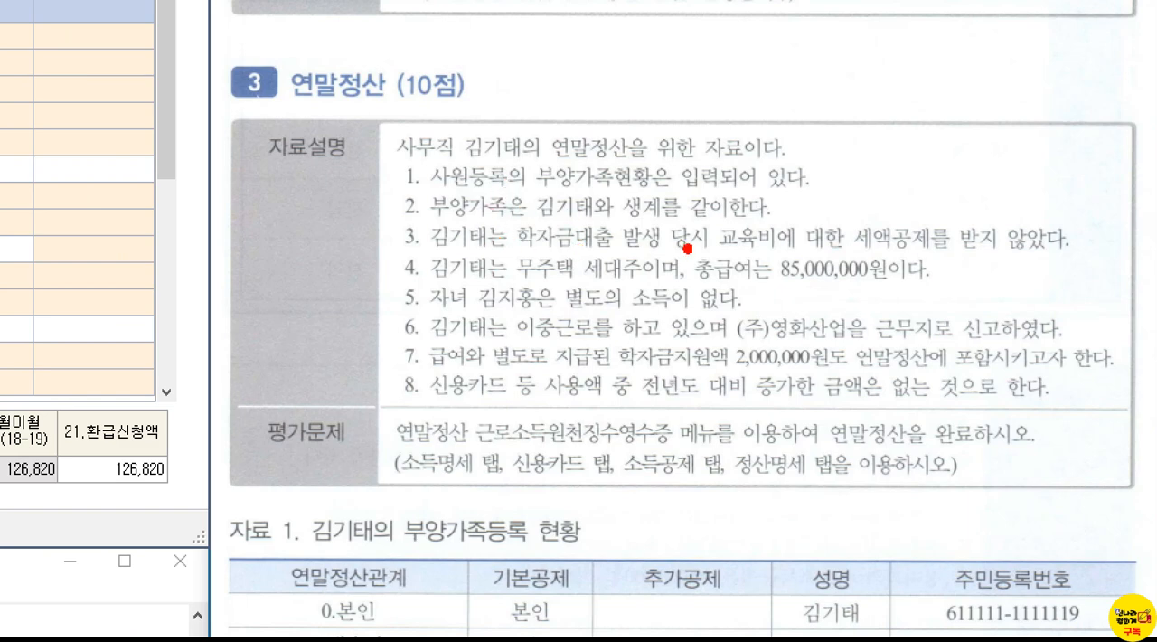
mouse_move(928, 195)
left_mouse_down()
mouse_move(958, 215)
mouse_move(1003, 201)
mouse_move(1041, 163)
left_mouse_up()
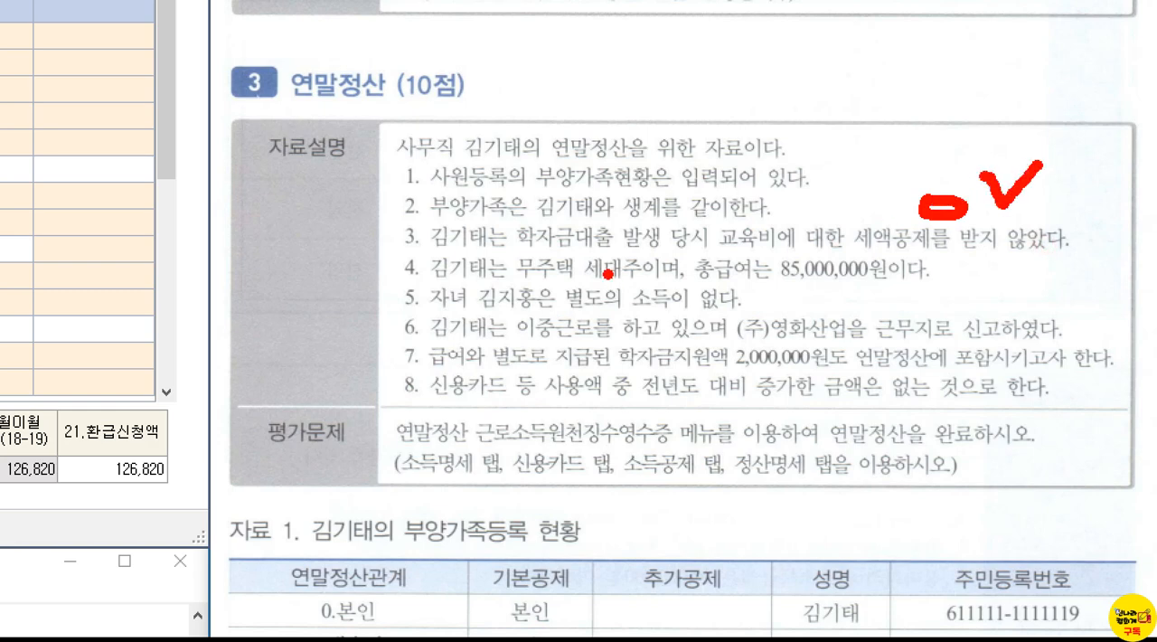
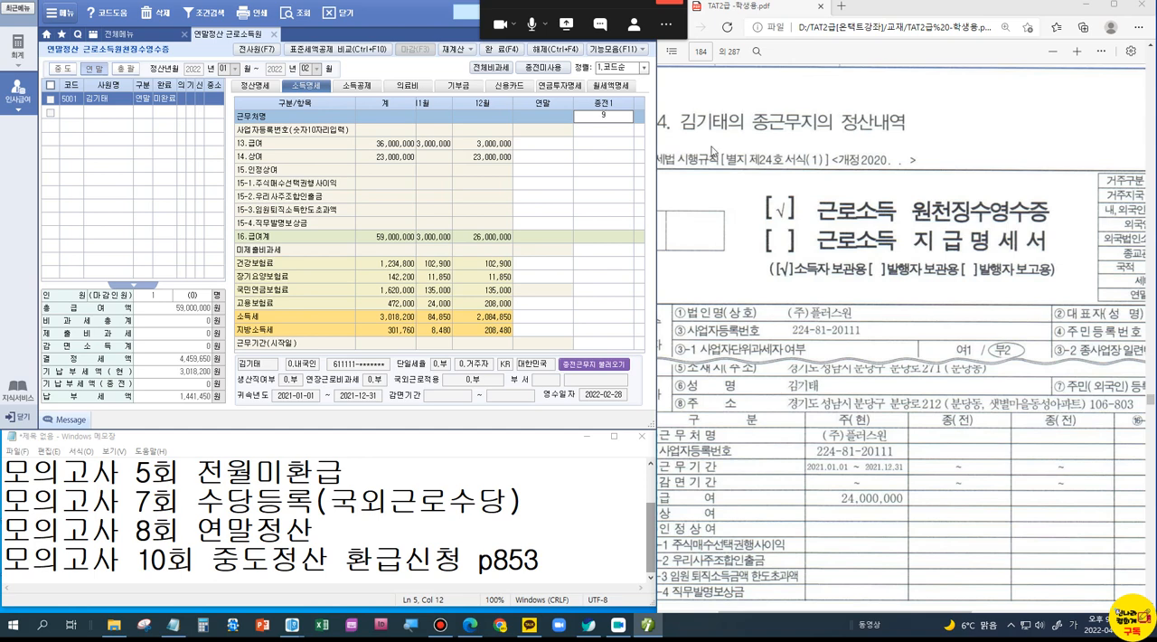
Step: Fill in (주)플러스원 as the 종전1 근무처명, its business registration number, and 24,000,000 as 급여 in the 소득명세
type("플러스윈")
key("Return")
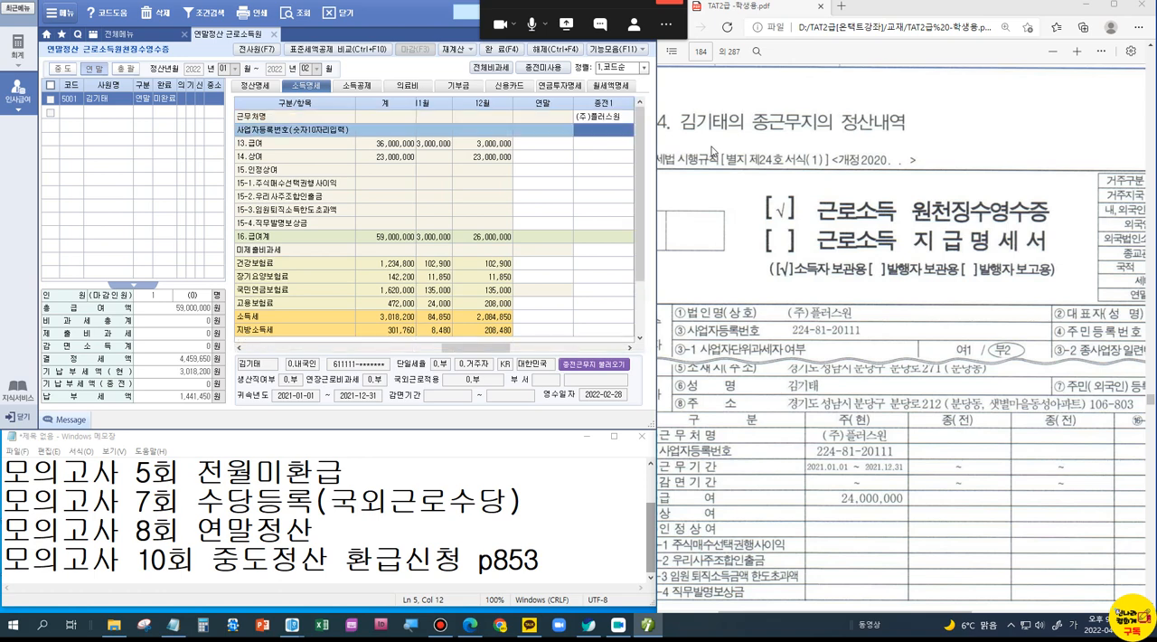
type("224-81-")
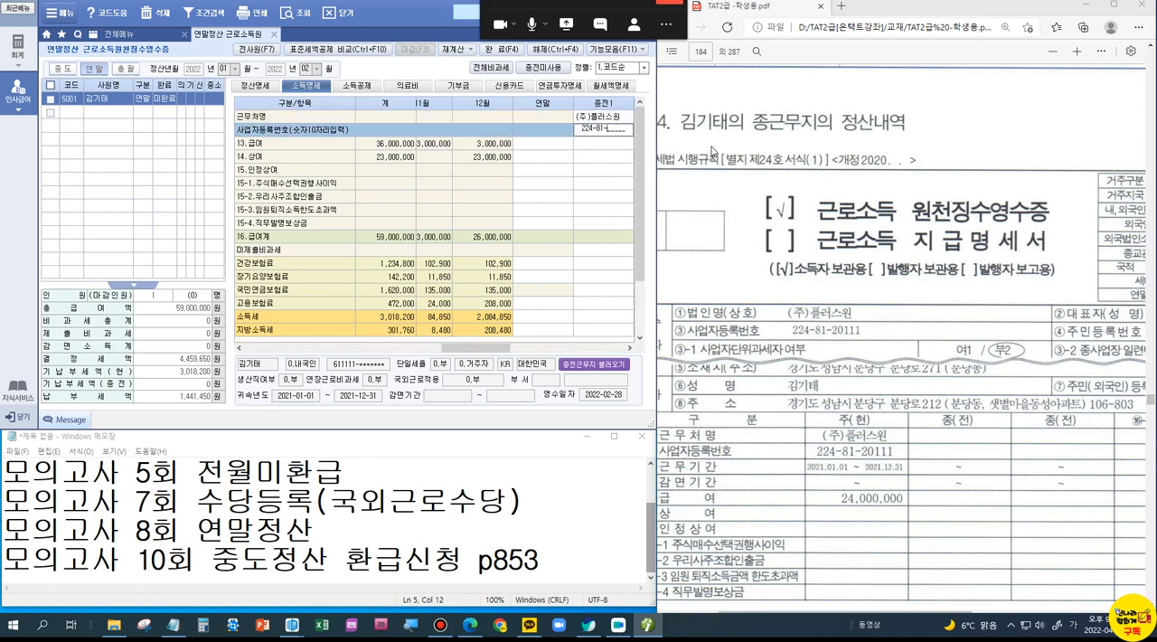
key("Return")
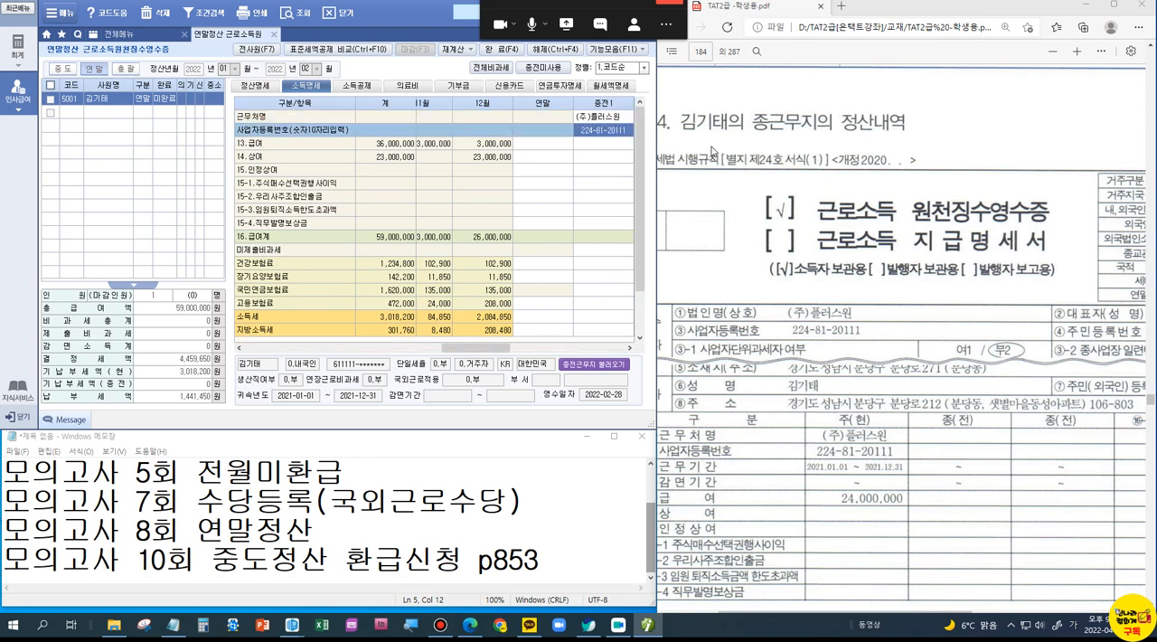
key("Return")
type("24000000")
key("Return")
Step: Enter the 종전1 workplace's 건강보험료 as 823,200 and 장기요양보험료 as 94,800
scroll(850, 483, "down", 3)
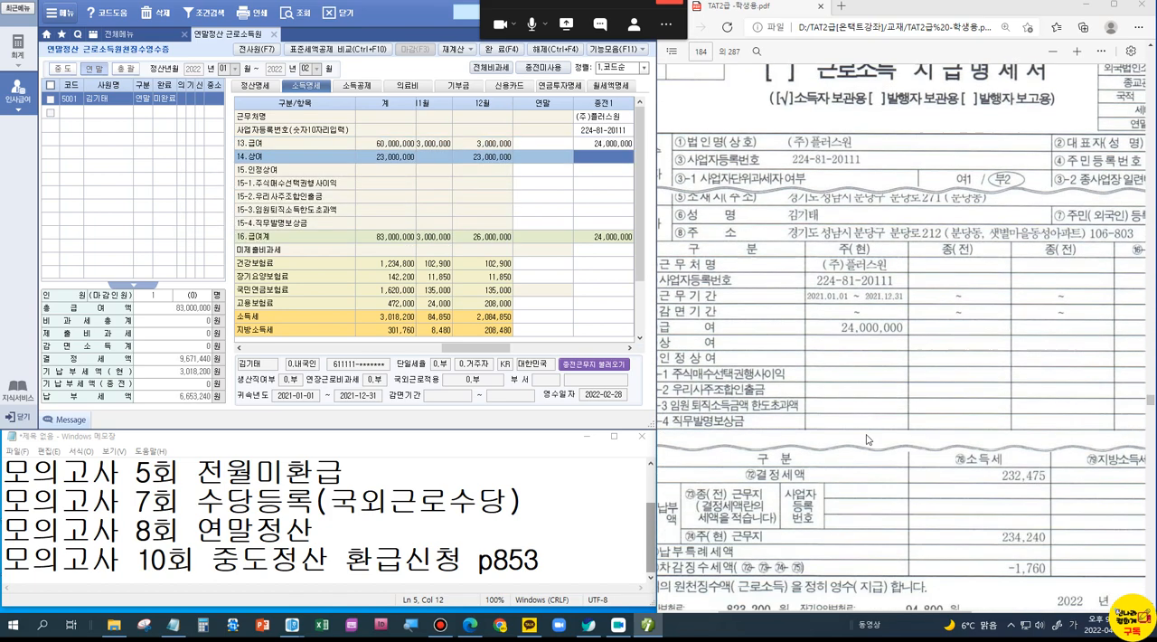
scroll(859, 387, "down", 5)
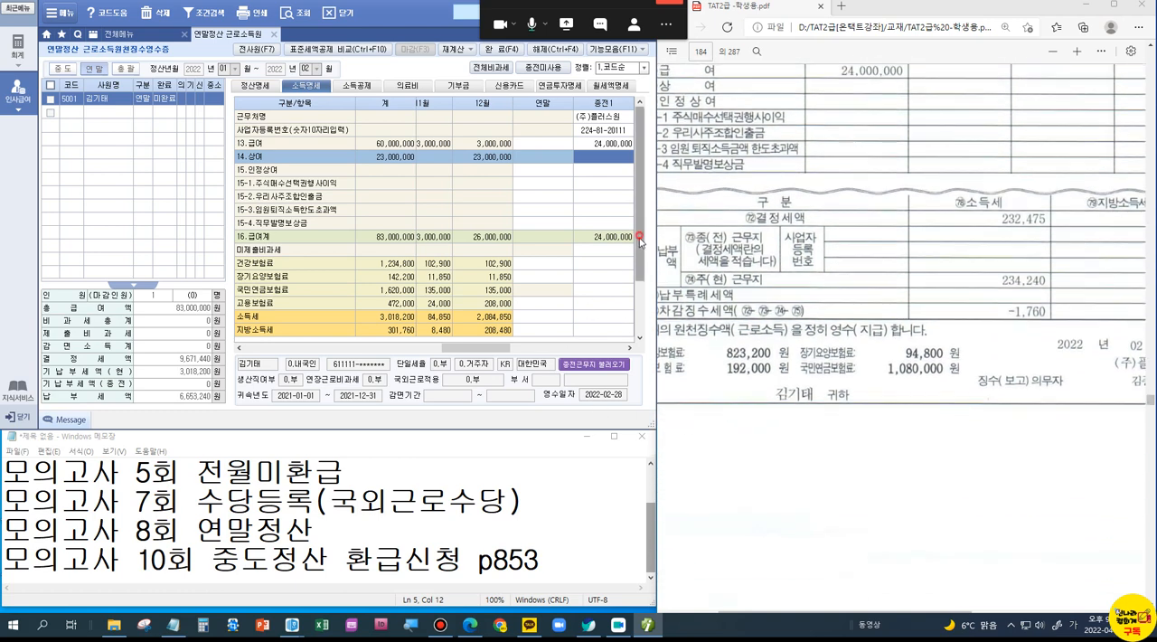
scroll(632, 262, "down", 2)
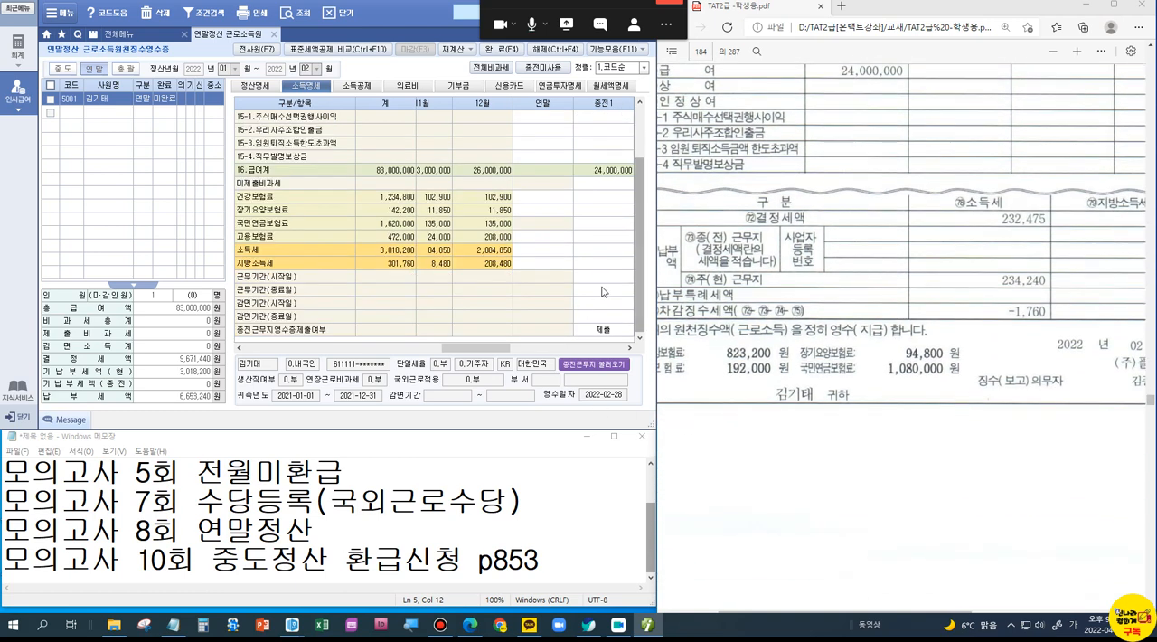
left_click(608, 199)
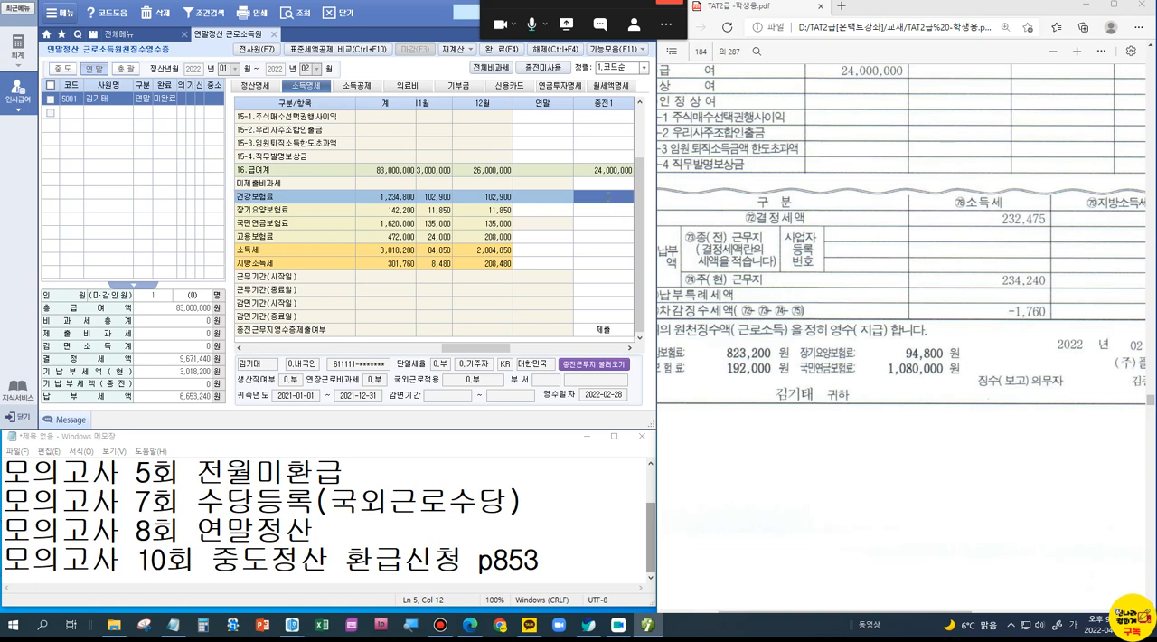
left_click(608, 197)
type("823200")
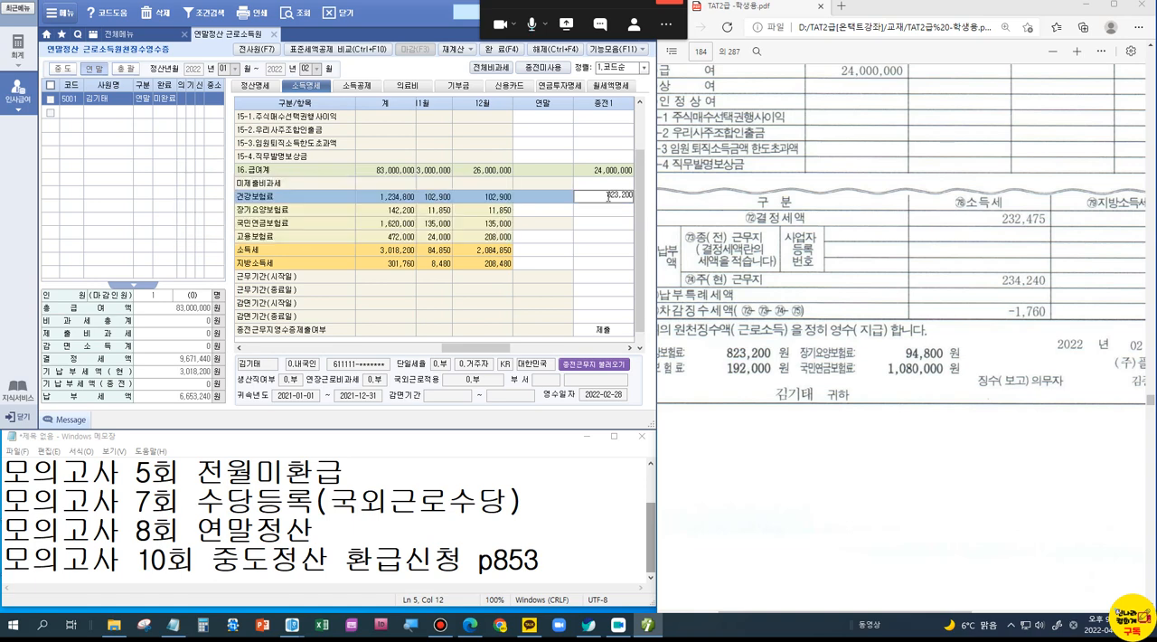
key("Return")
type("94,800")
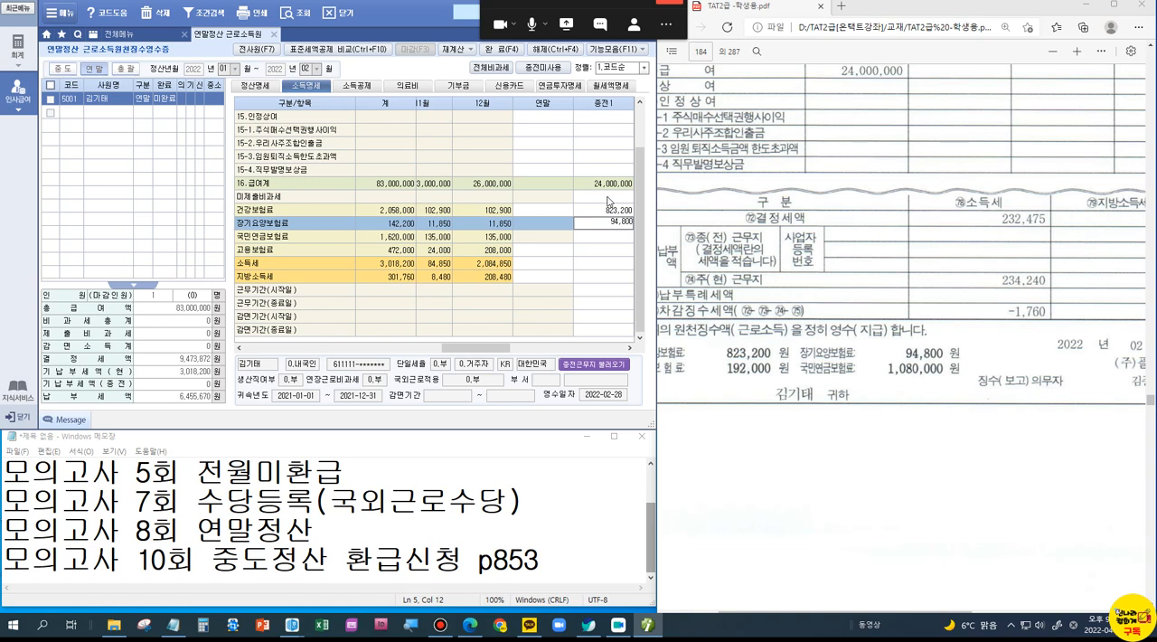
key("Return")
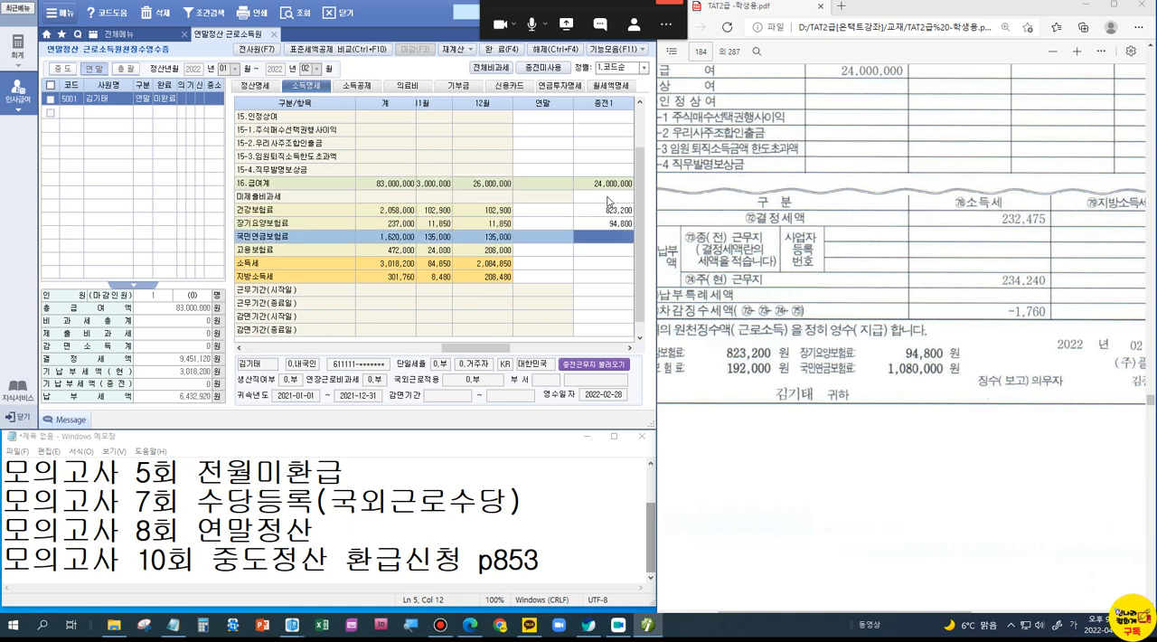
Step: Enter the 종전1 workplace's 국민연금보험료 as 1,080,000 and 고용보험료 as 192,000
type("1,080,000")
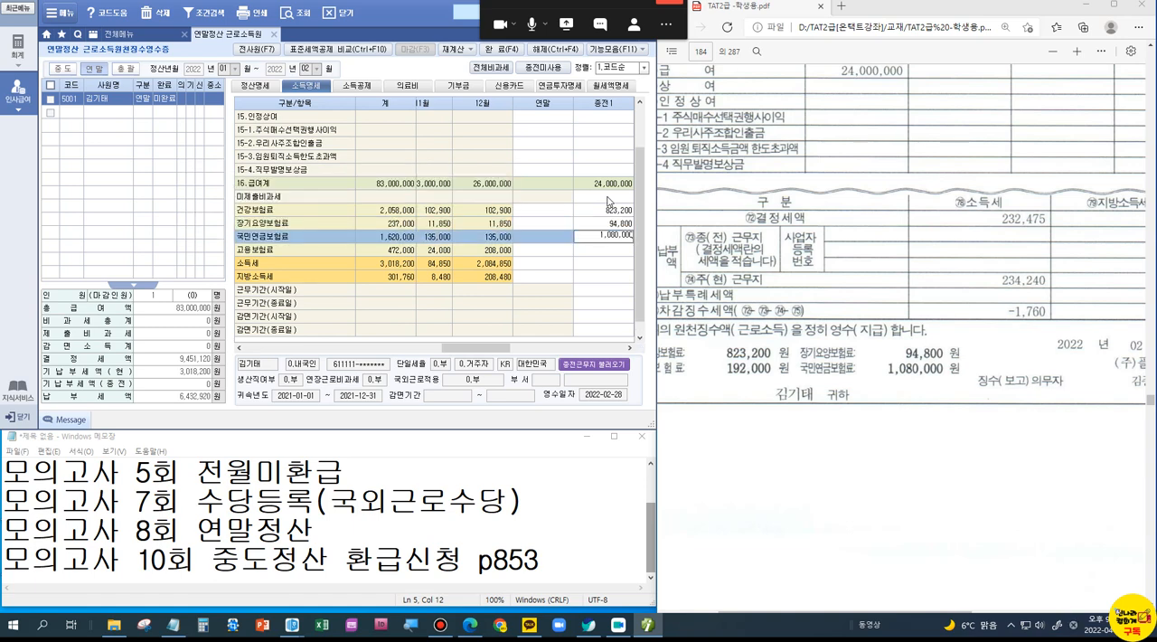
key("Return")
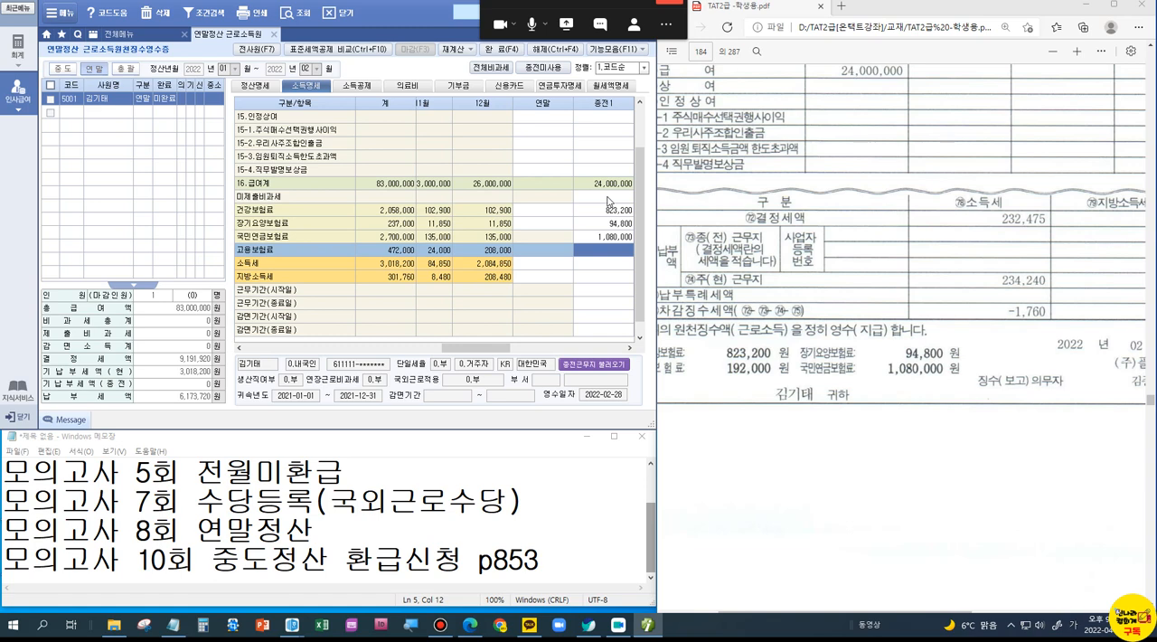
type("1920000")
key("Return")
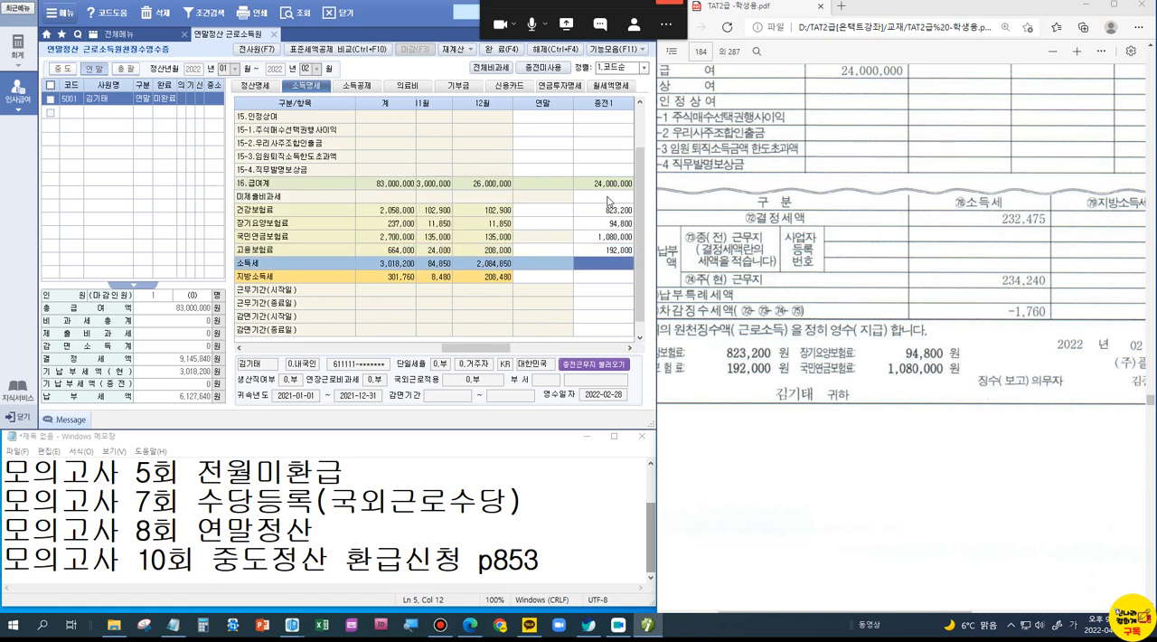
Step: Enter the 종전1 workplace's settled taxes from the PDF, 소득세 232,475 and 지방소득세 23,247
type("232,")
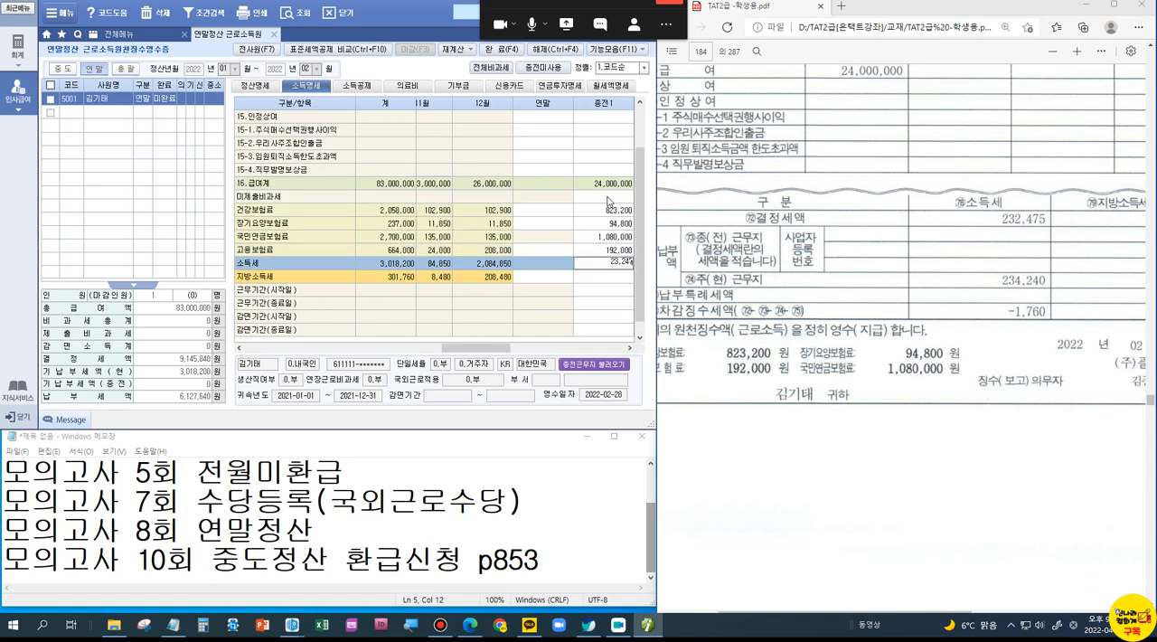
type("475")
key("Return")
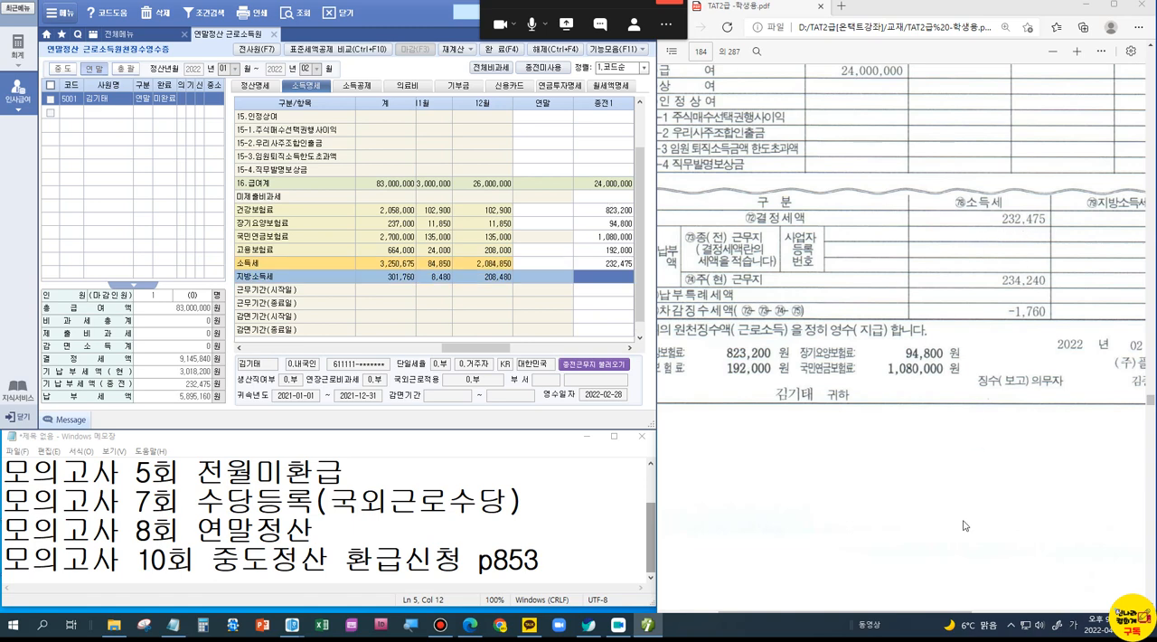
left_click_drag(965, 613, 1015, 612)
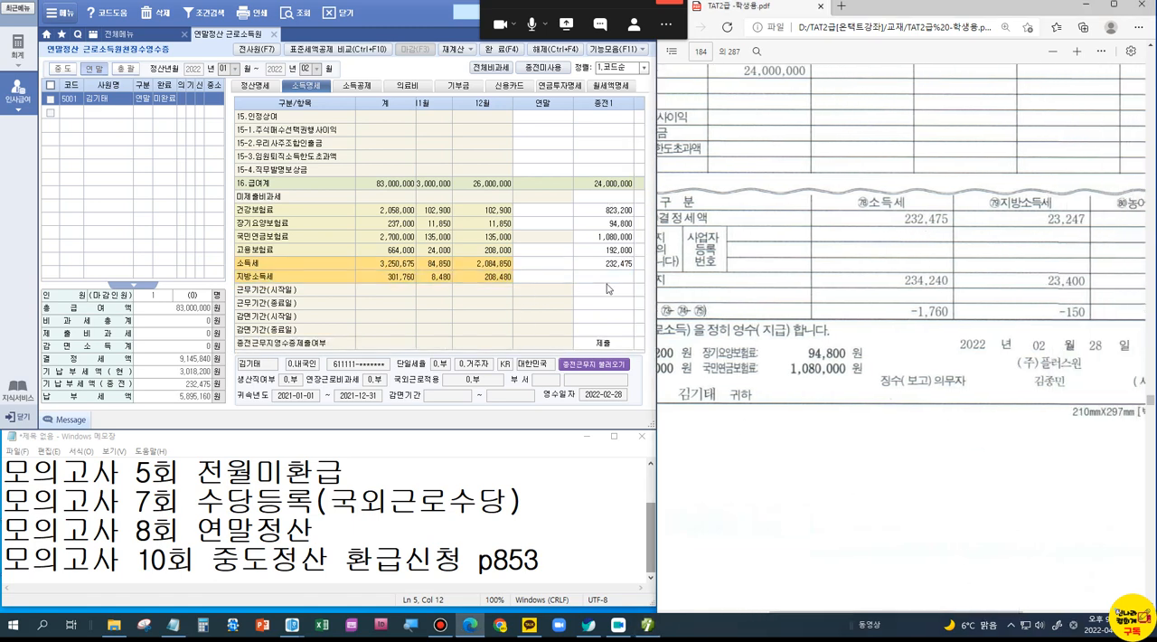
left_click(617, 277)
type("23,247")
key("Return")
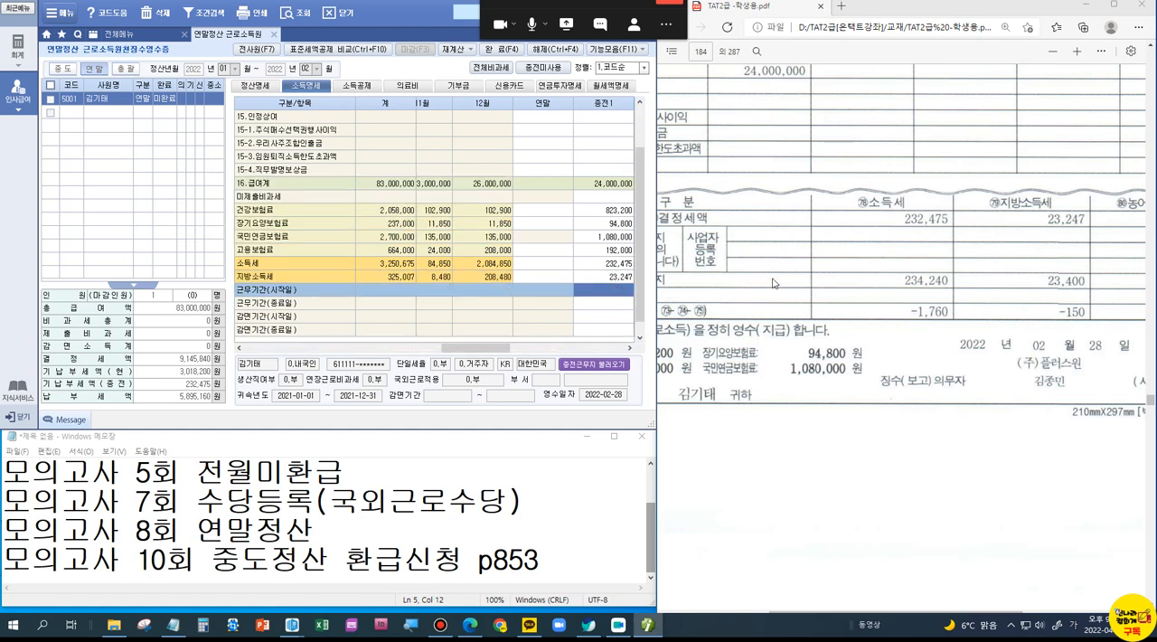
Step: Set the 종전1 workplace's 근무기간 from 2021-01-01 to 2021-12-31
scroll(773, 282, "up", 4)
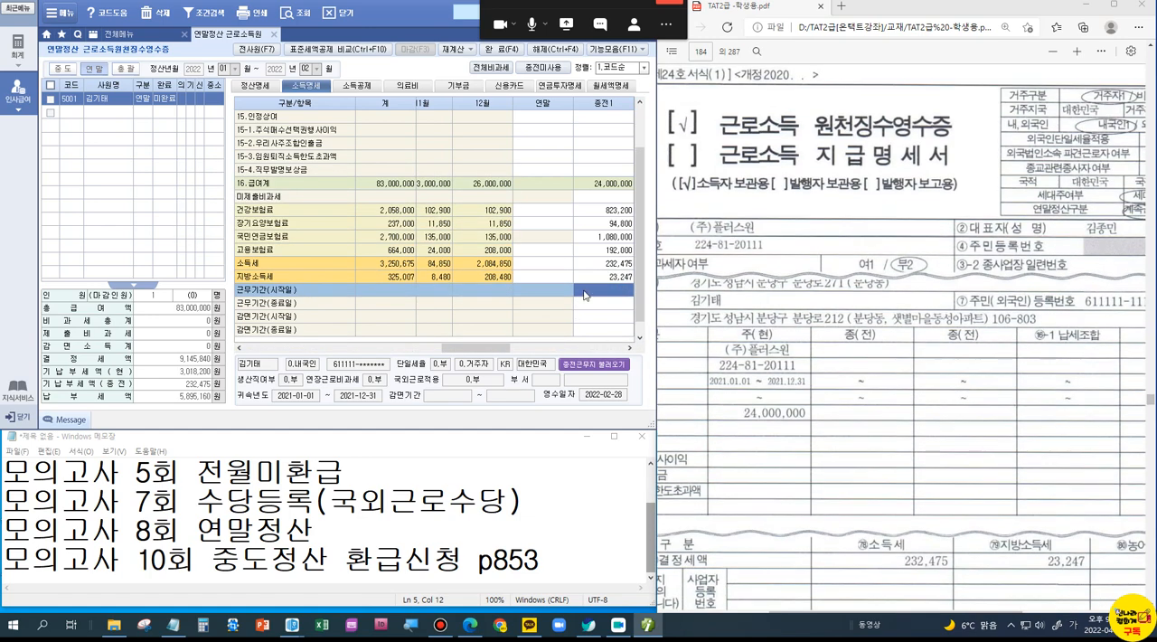
left_click(584, 291)
type("20210101")
key("Return")
key("Return")
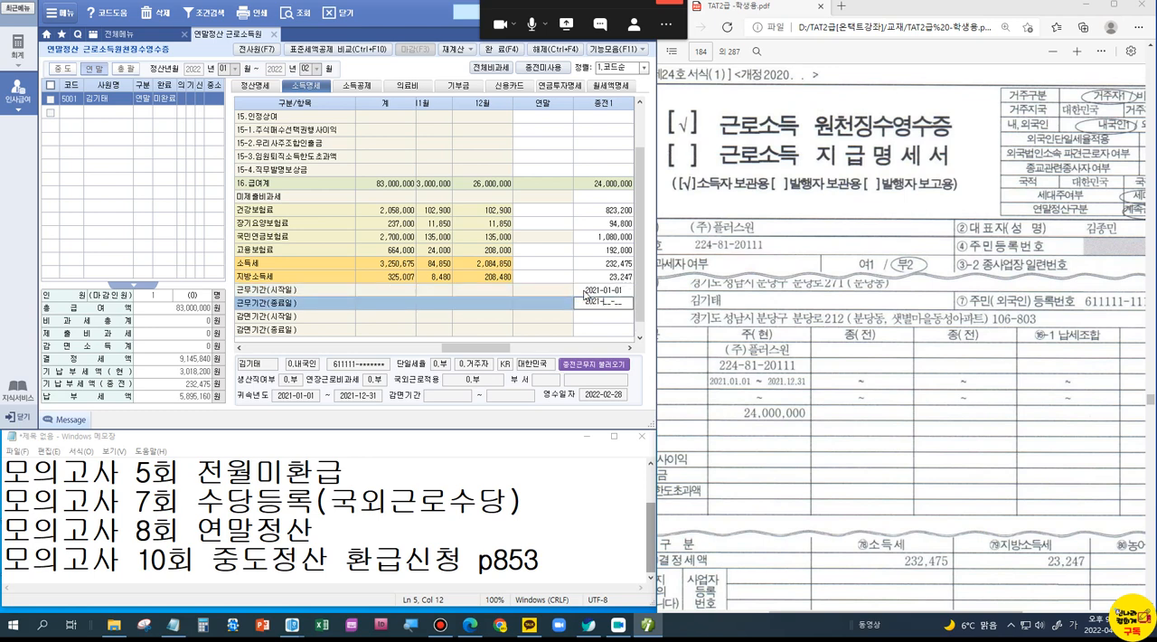
type("20211231")
key("Return")
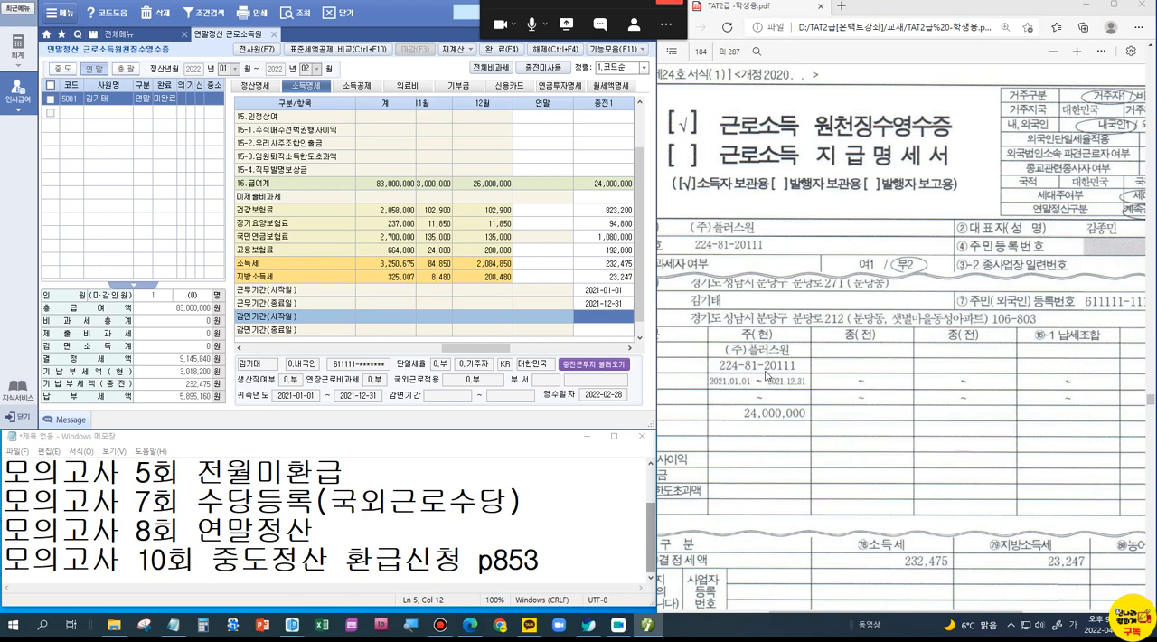
Step: Add the taxable 학자금지원액 from 자료 3 as 2,000,000 of 급여 in the 연말 column of the 소득명세
scroll(767, 375, "down", 3)
scroll(766, 376, "down", 5)
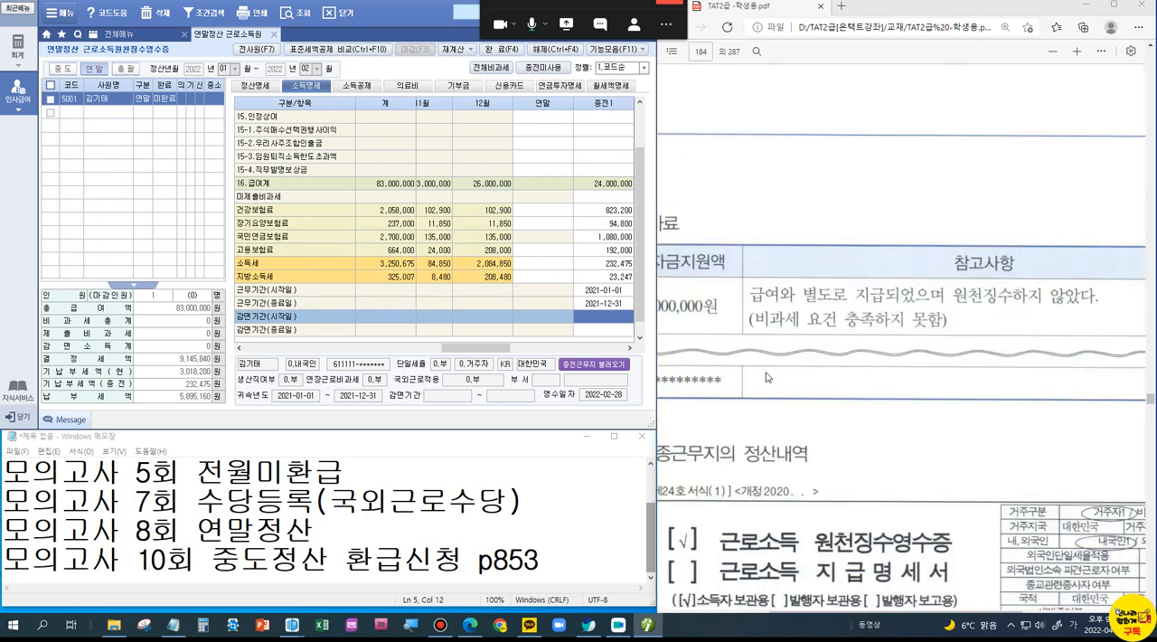
left_click_drag(886, 615, 850, 616)
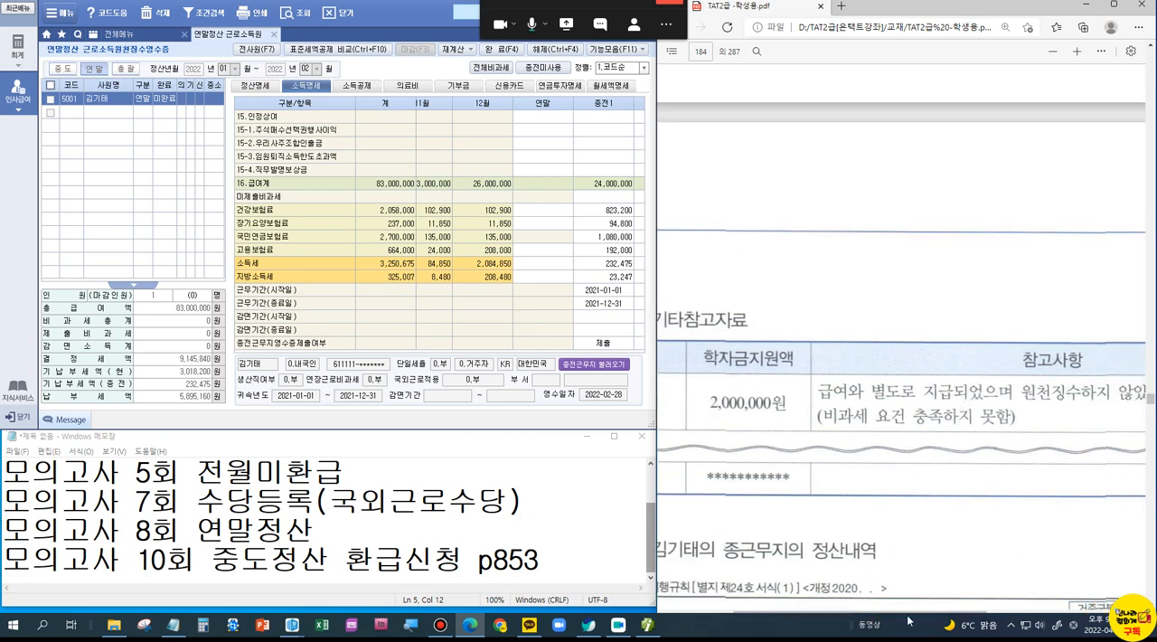
left_click_drag(901, 612, 839, 580)
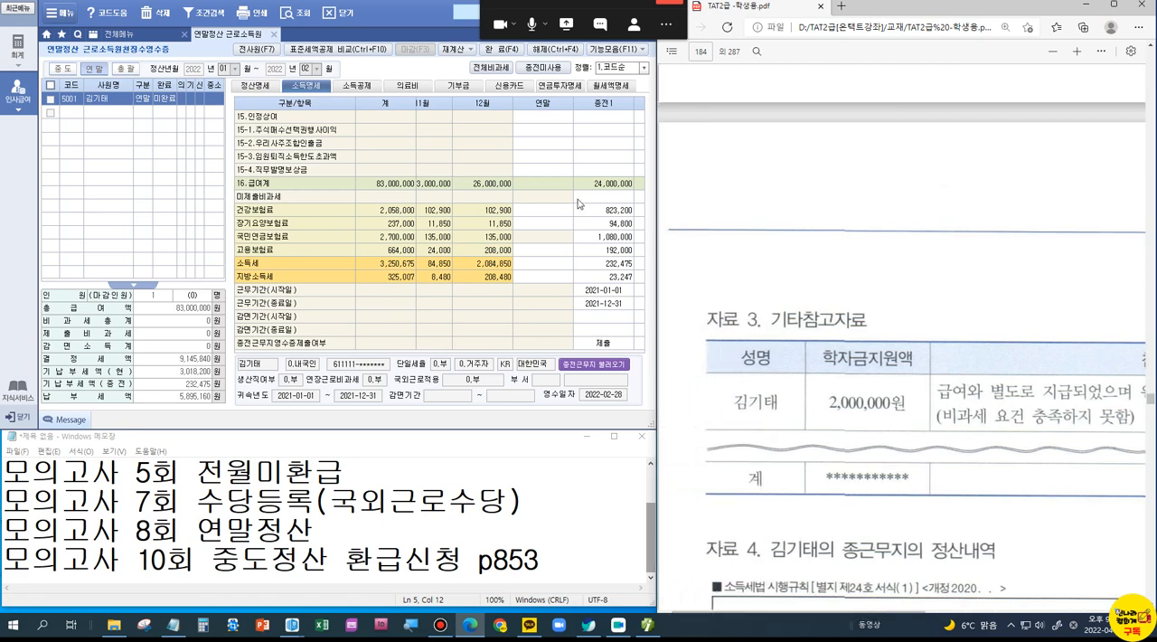
left_click(550, 119)
scroll(572, 109, "up", 1)
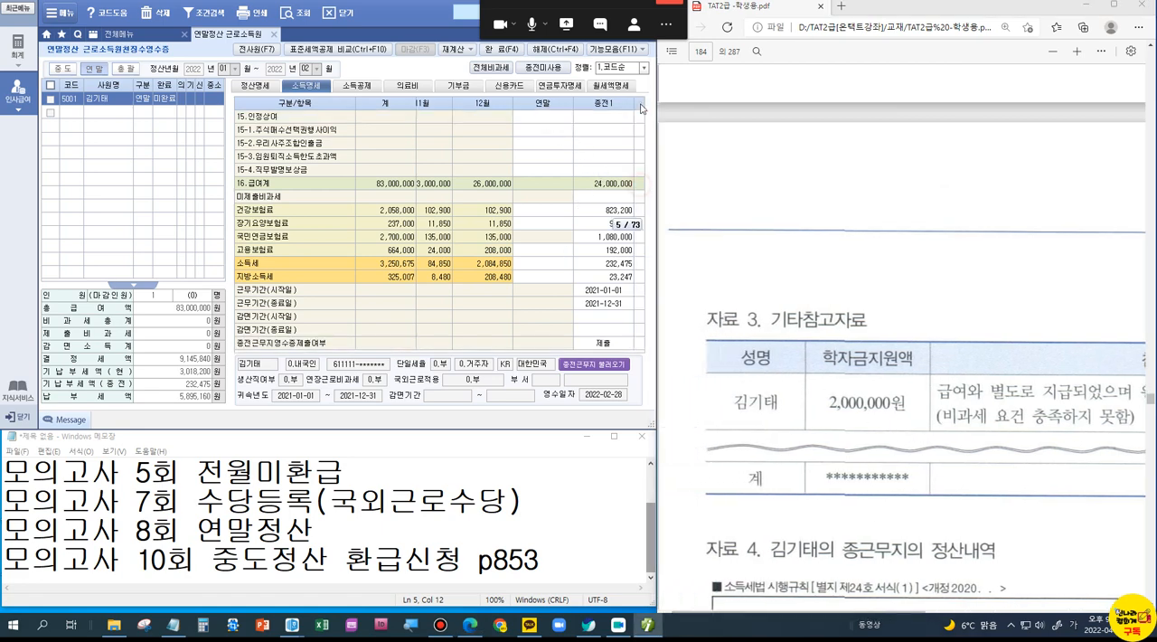
left_click(557, 117)
key("Up")
key("Up")
key("Up")
key("Up")
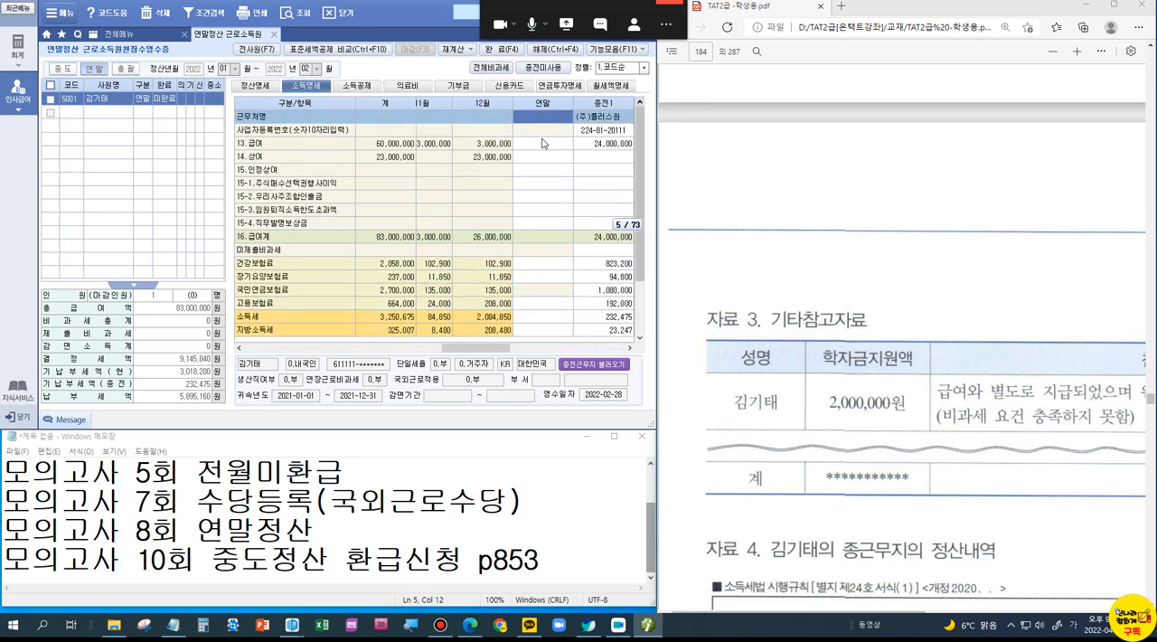
left_click(541, 144)
type("2000000")
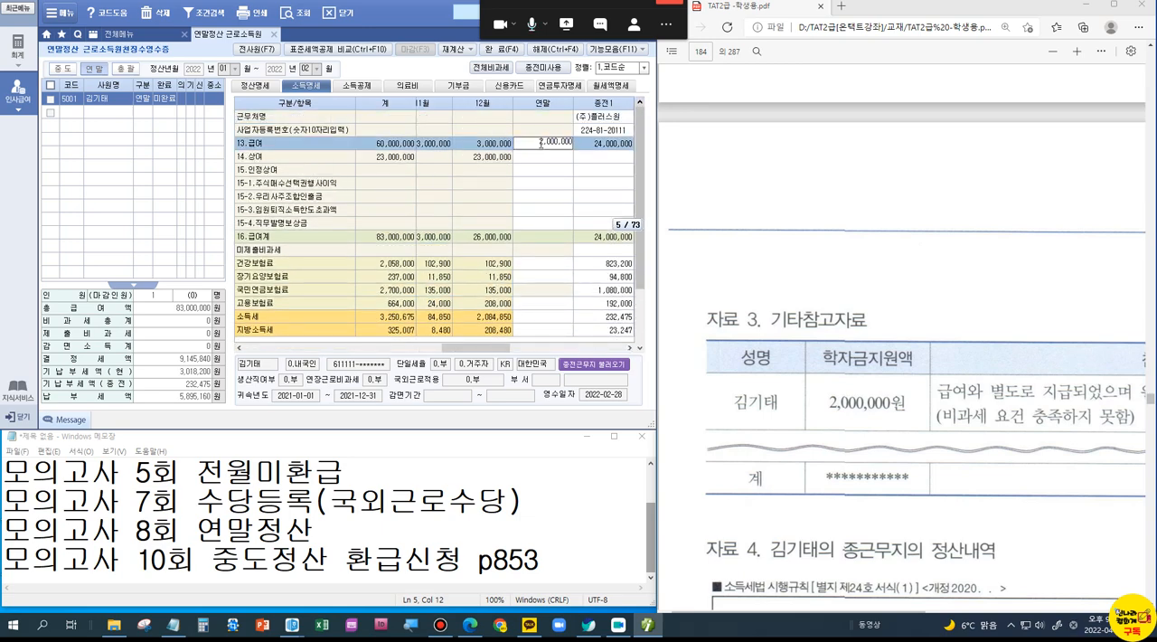
key("Return")
left_click(540, 144)
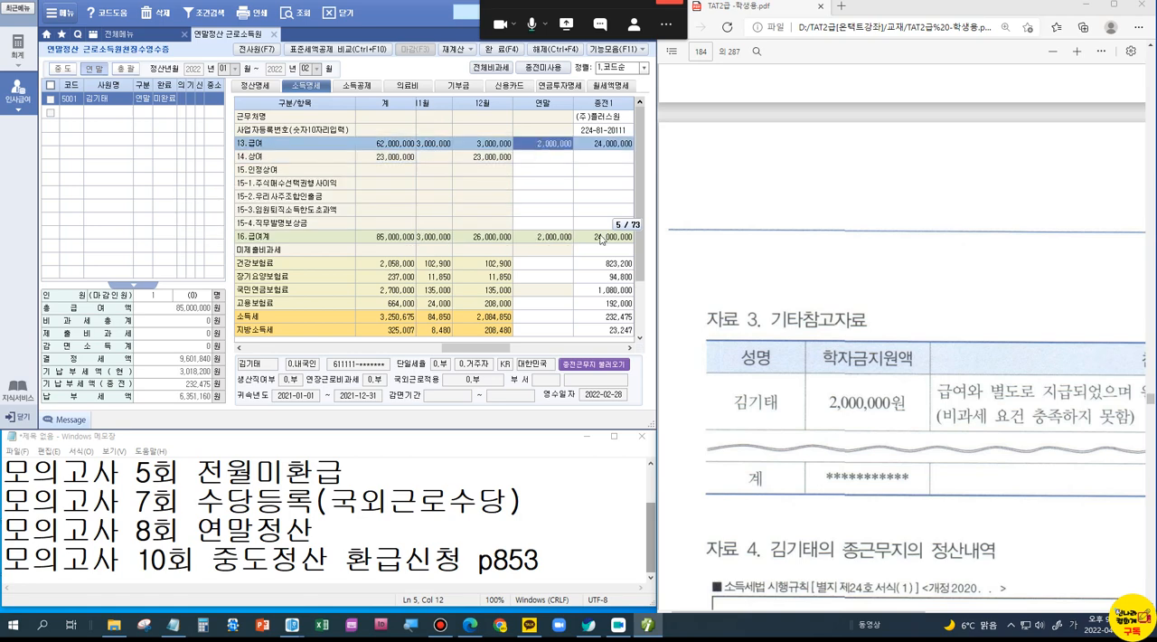
Step: Enter the employee's own 국세청자료 card usage from 자료 2: 직불선불카드 26,200,000 and 전통시장사용분 1,000,000
scroll(821, 409, "down", 1)
scroll(820, 408, "up", 2)
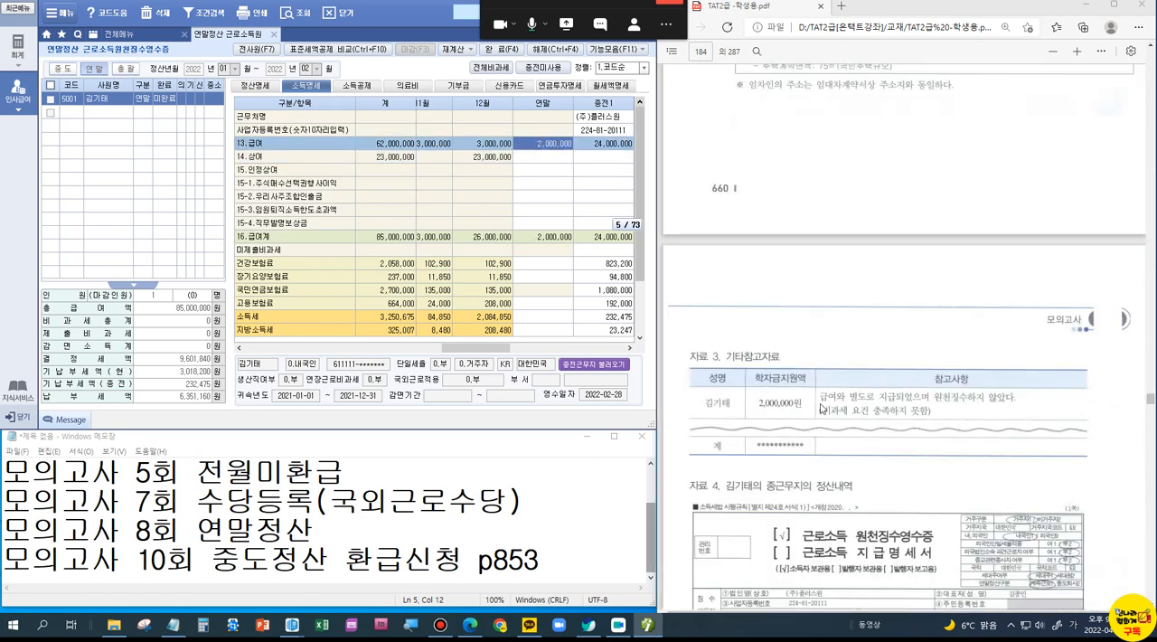
scroll(820, 409, "up", 4)
scroll(820, 409, "up", 5)
scroll(820, 409, "down", 3)
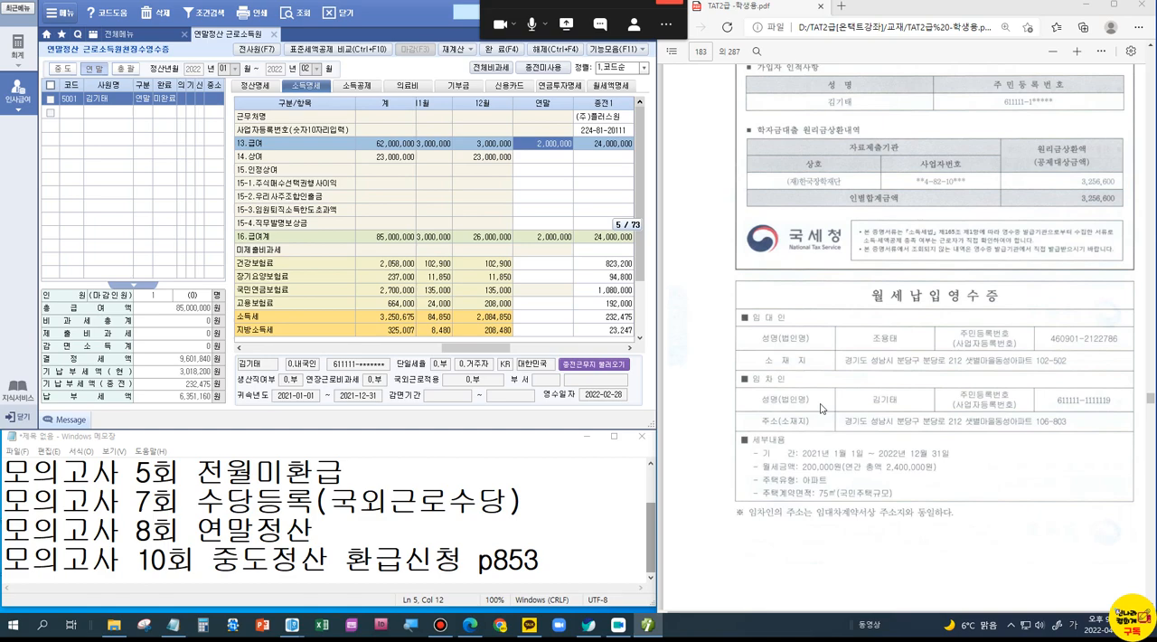
scroll(820, 409, "up", 8)
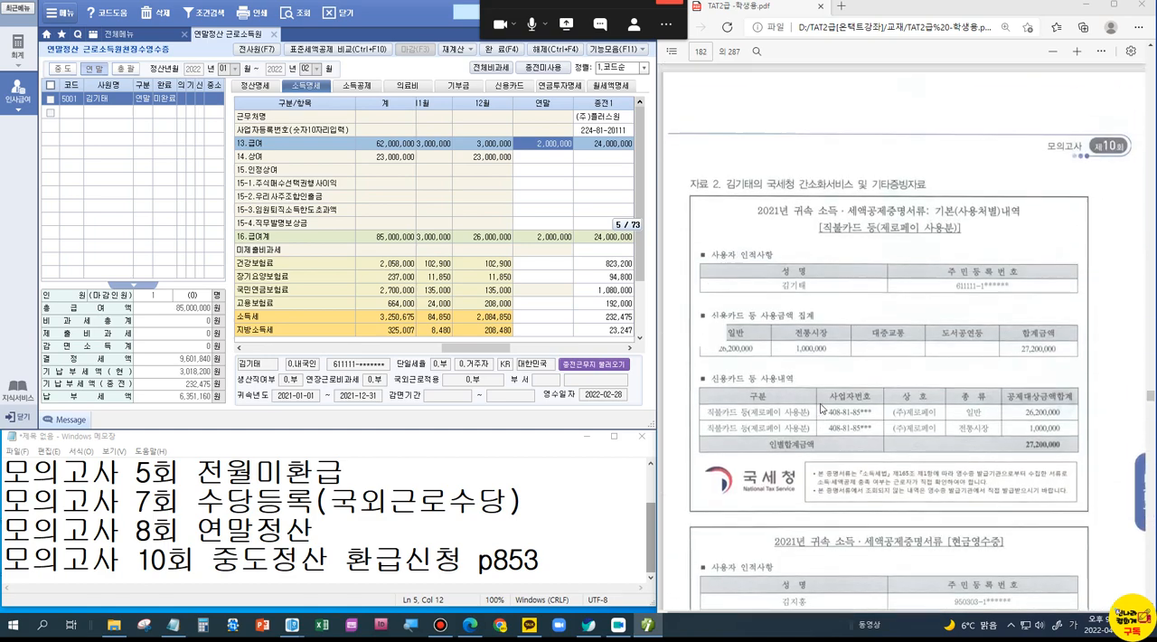
scroll(821, 409, "down", 5)
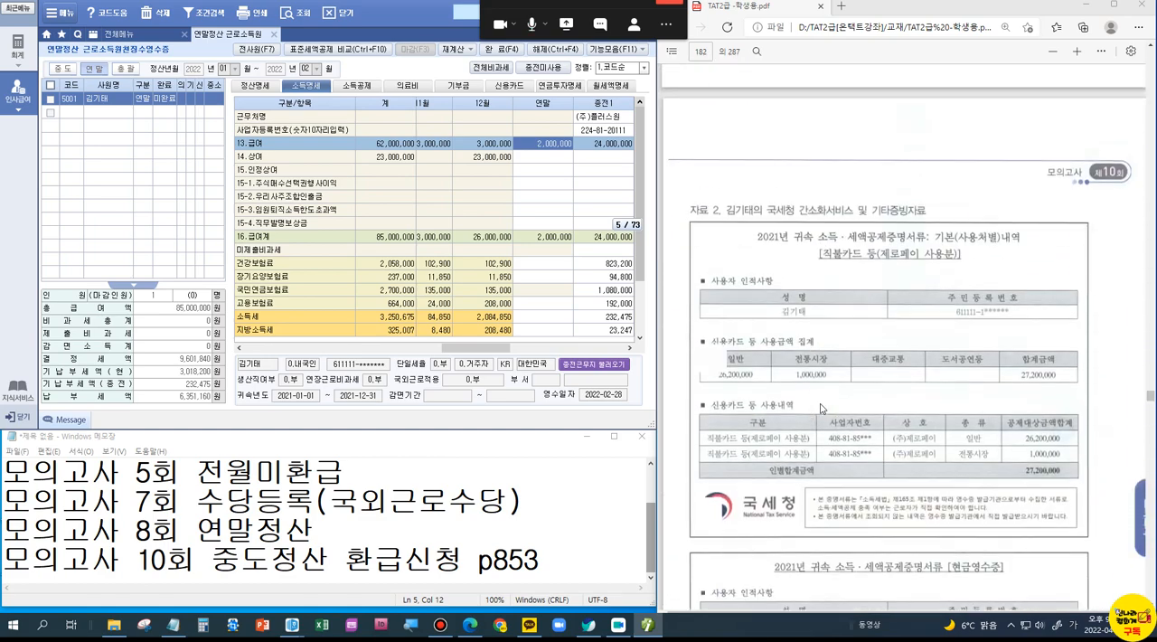
left_click(503, 86)
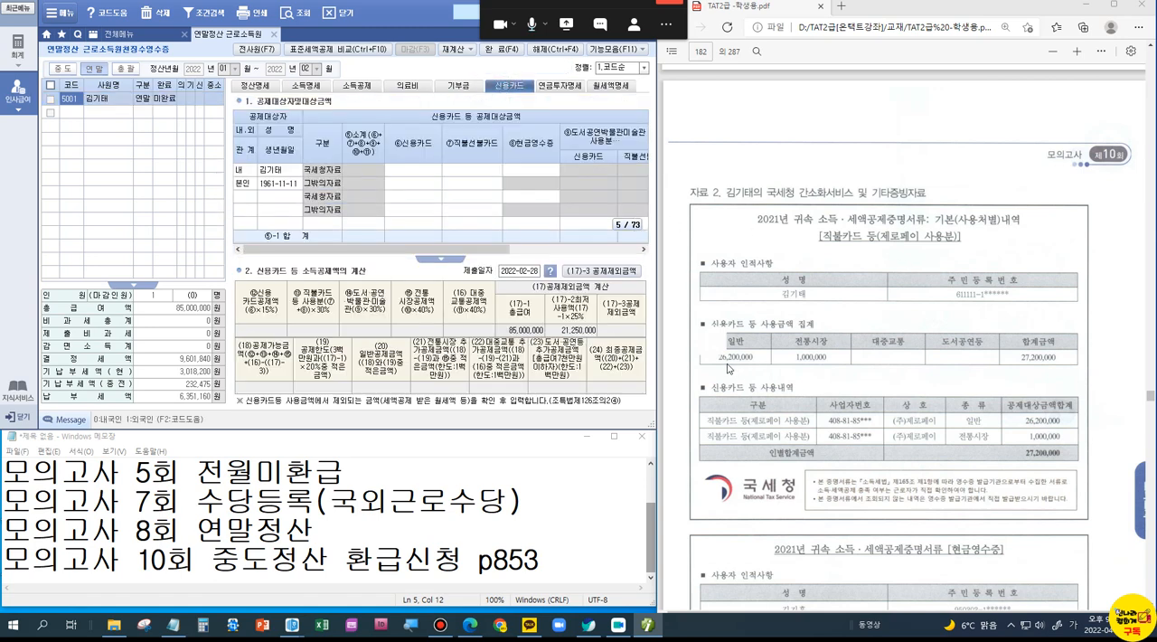
left_click(484, 172)
type("26,200,")
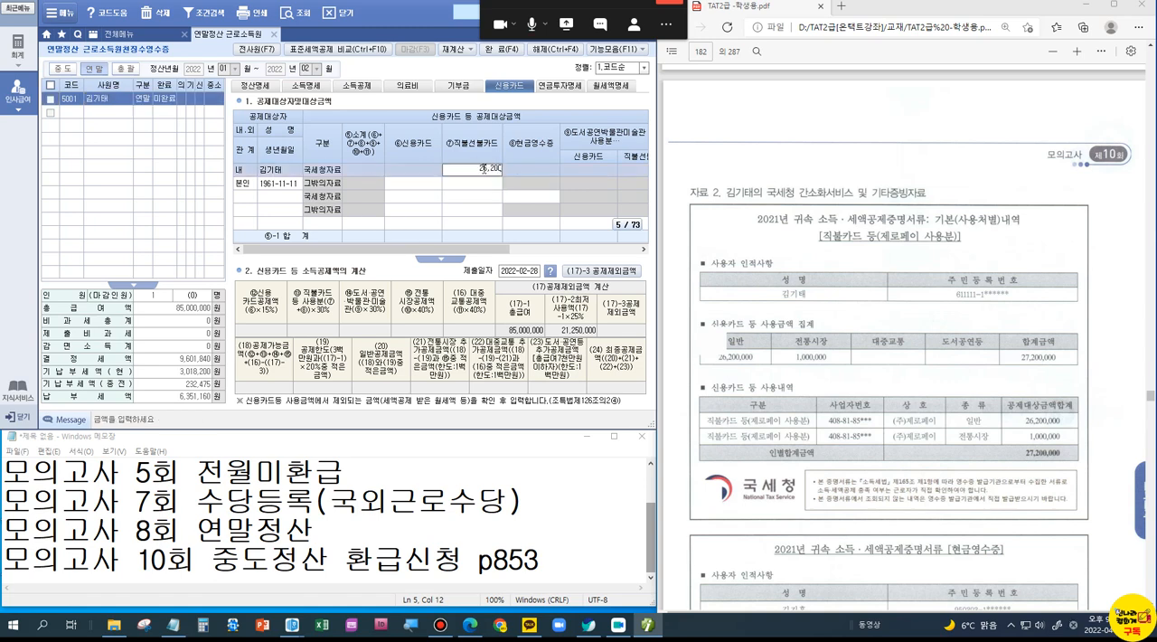
type("000")
key("Return")
key("Return")
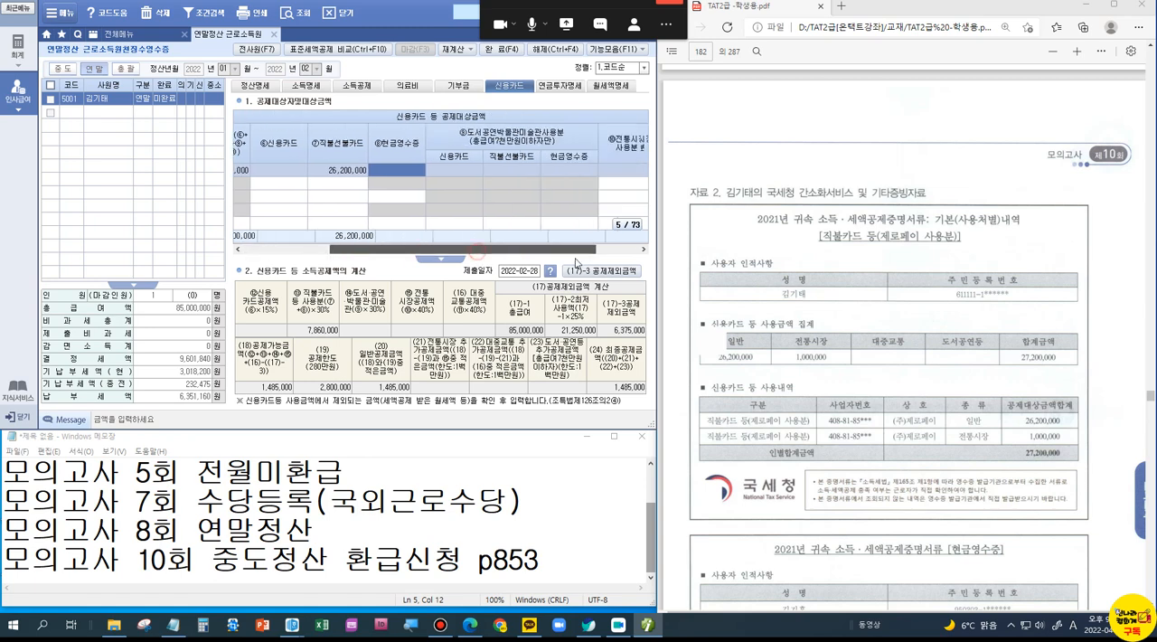
type("1000000")
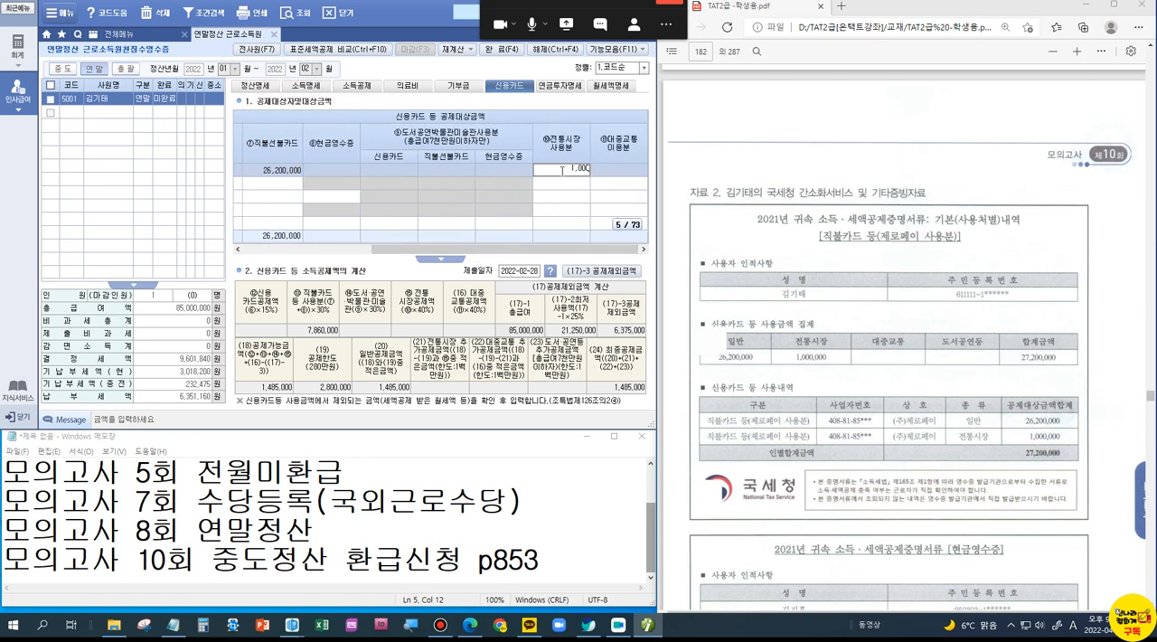
key("Return")
Step: Check the child's conditions in the problem and add the 직계비속 dependent as a 신용카드 공제대상자 below the employee
scroll(850, 392, "down", 3)
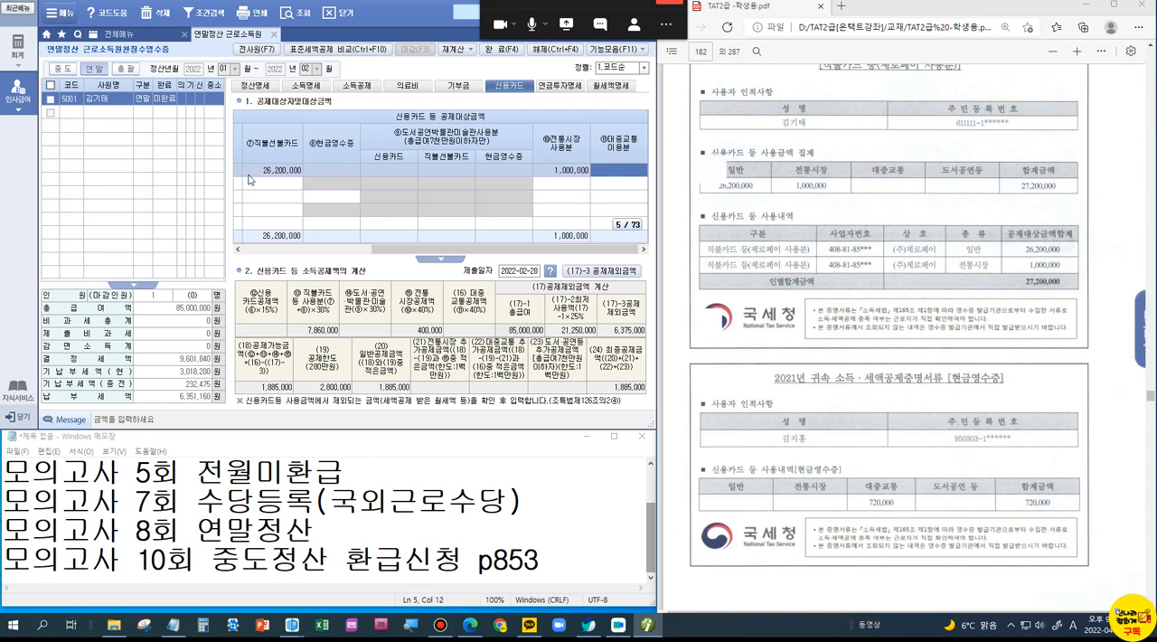
left_click_drag(385, 250, 260, 266)
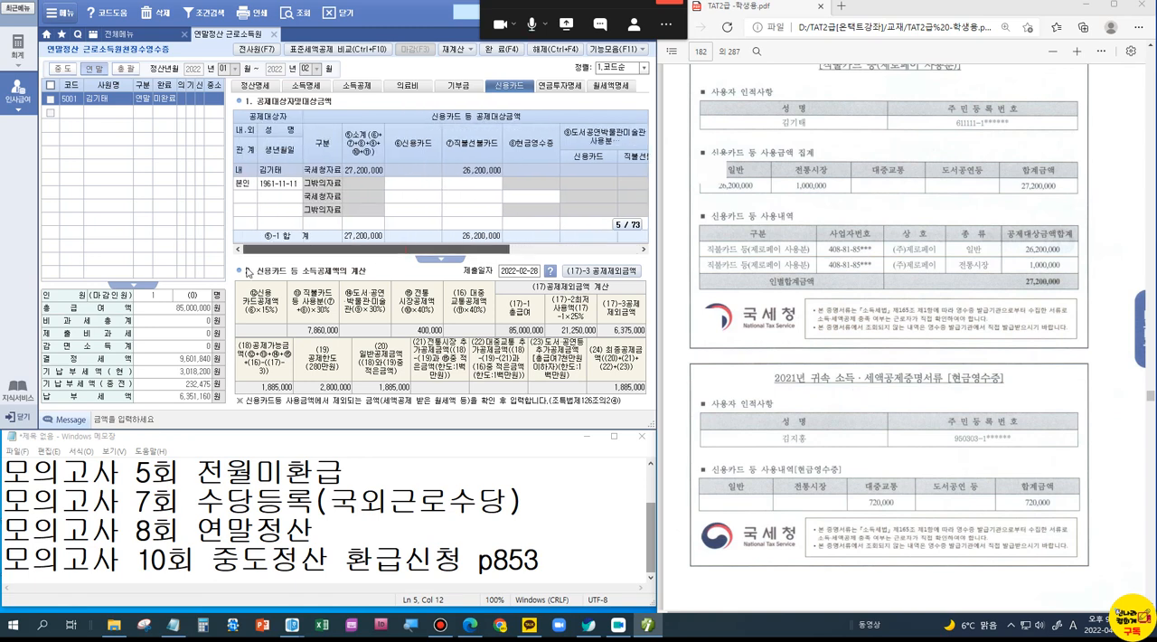
scroll(761, 225, "up", 6)
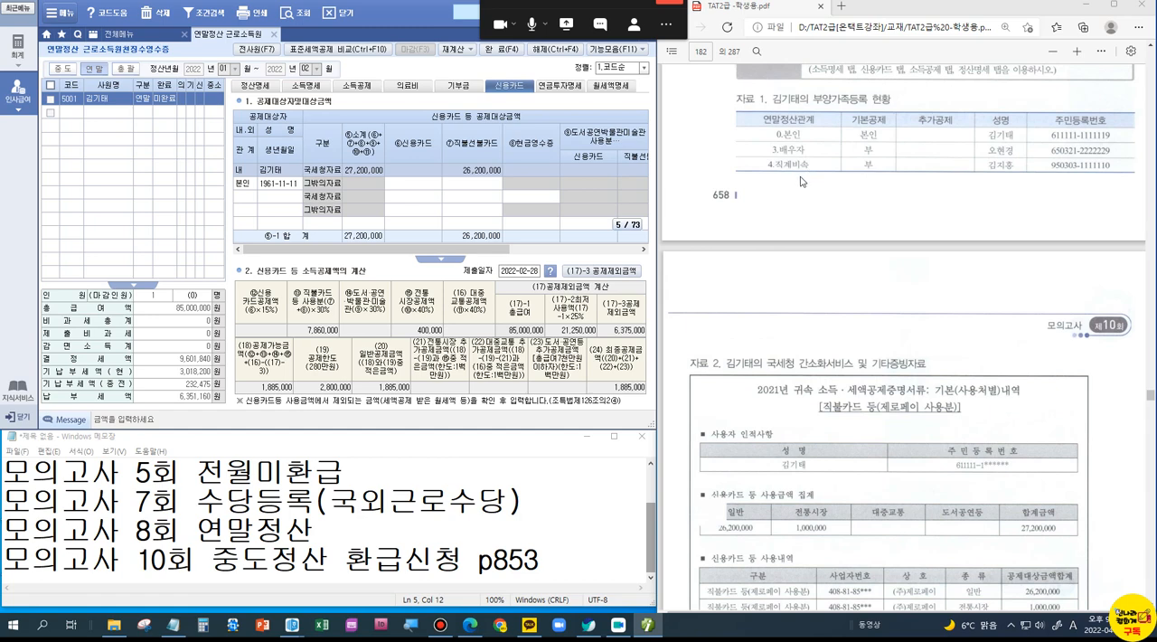
scroll(792, 318, "down", 2)
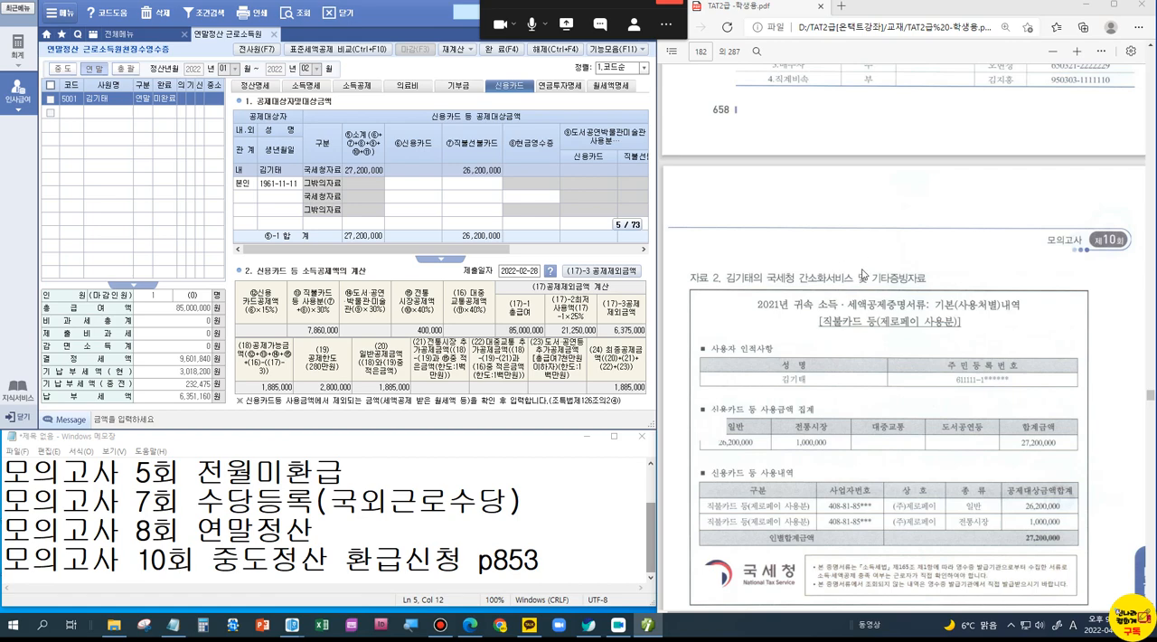
scroll(862, 275, "up", 4)
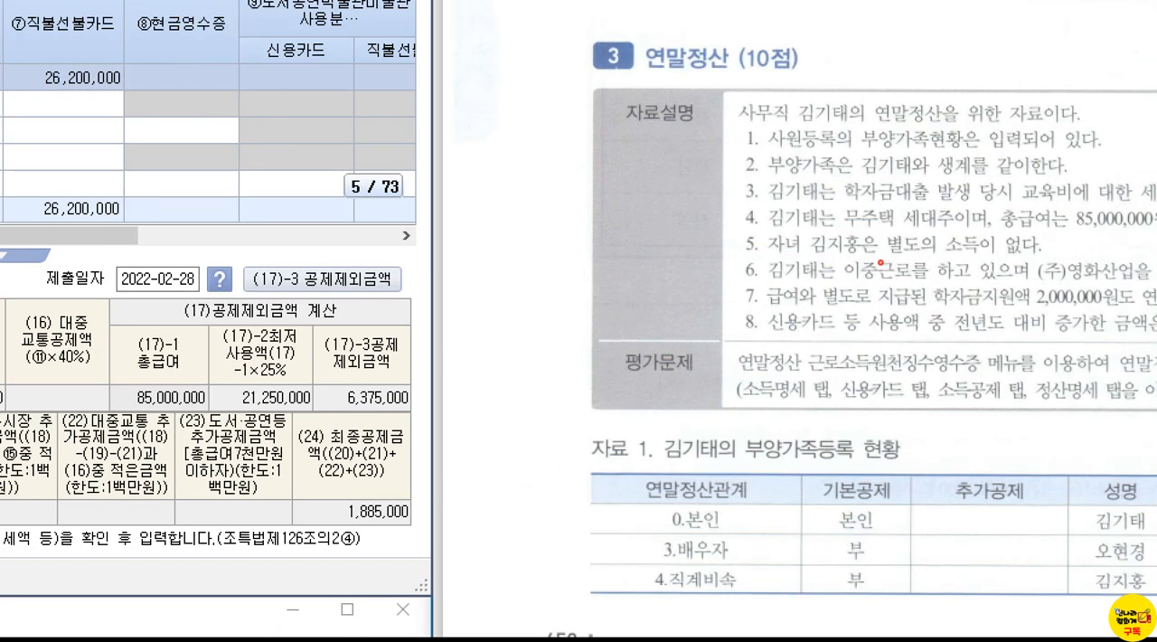
left_click_drag(797, 235, 996, 268)
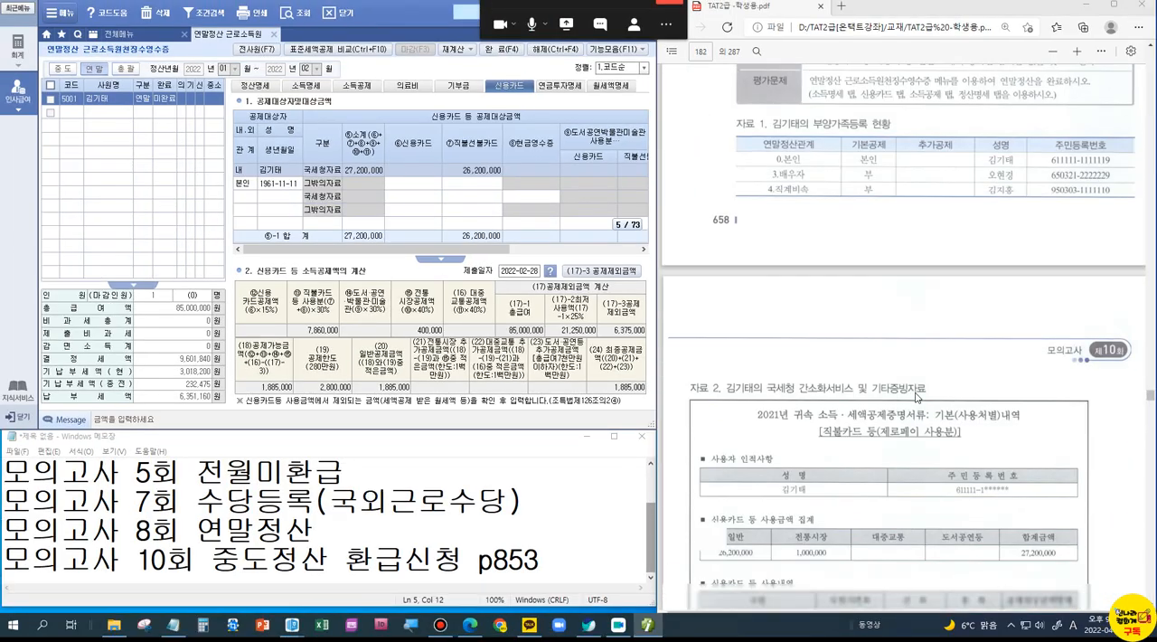
scroll(890, 500, "down", 10)
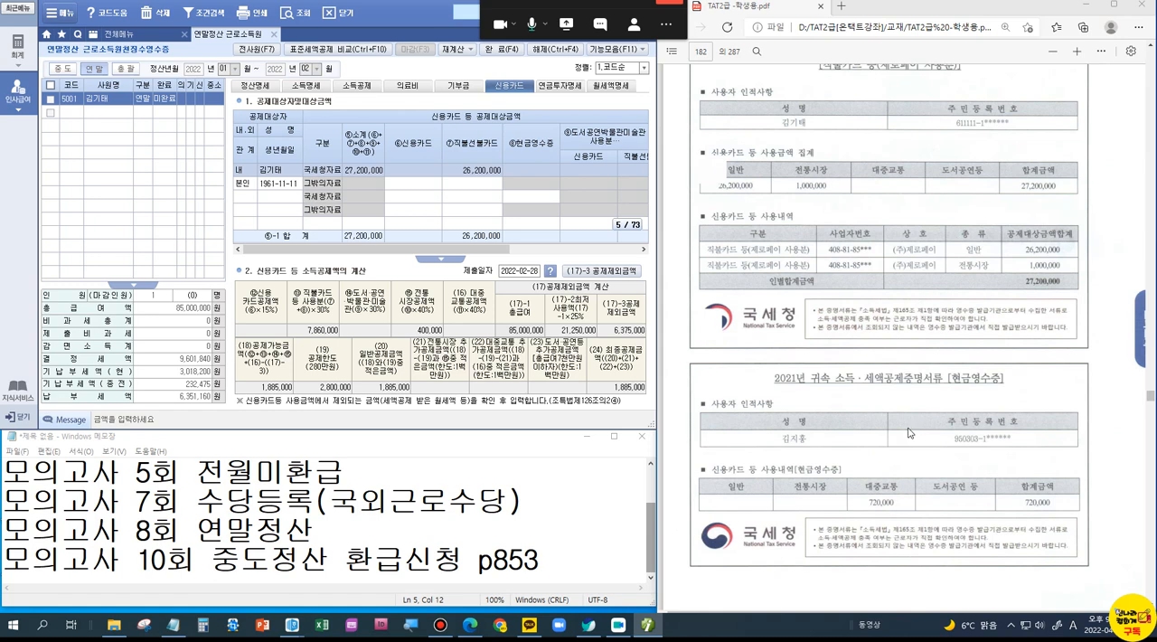
left_click(239, 197)
key("F2")
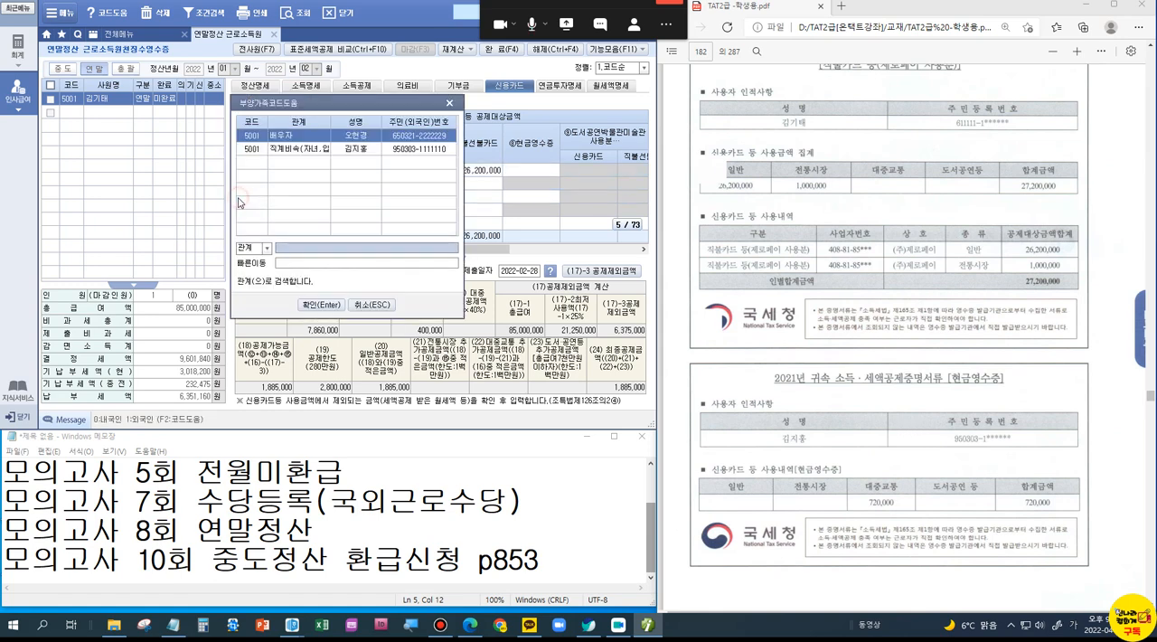
double_click(337, 150)
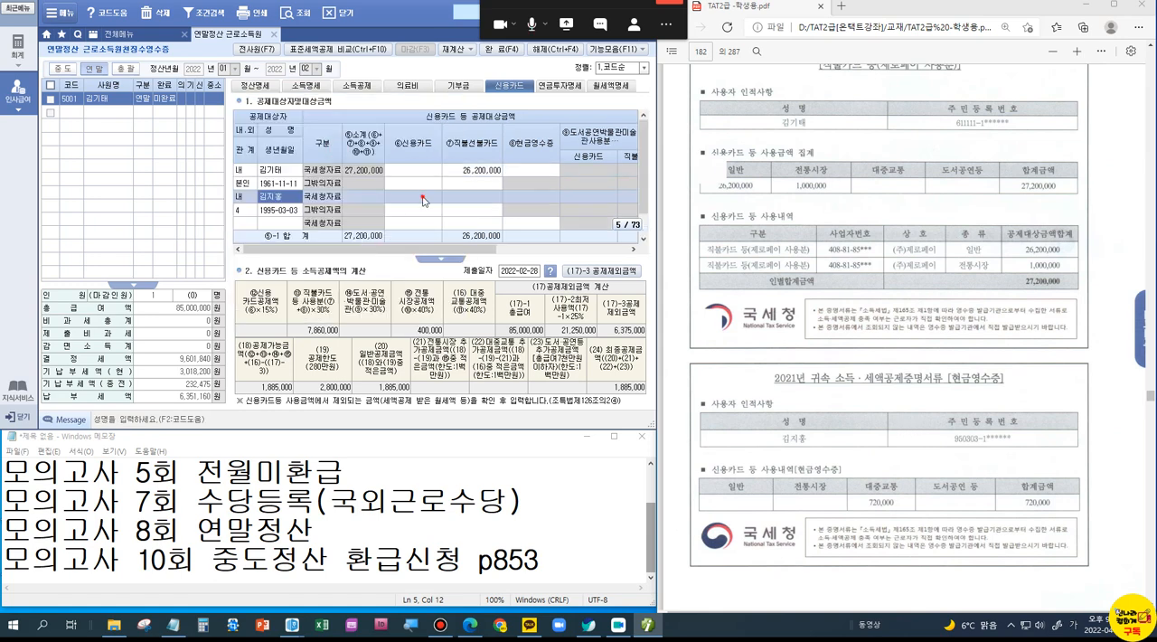
Step: Enter 720,000 as the child's 국세청자료 현금영수증 amount
left_click(541, 197)
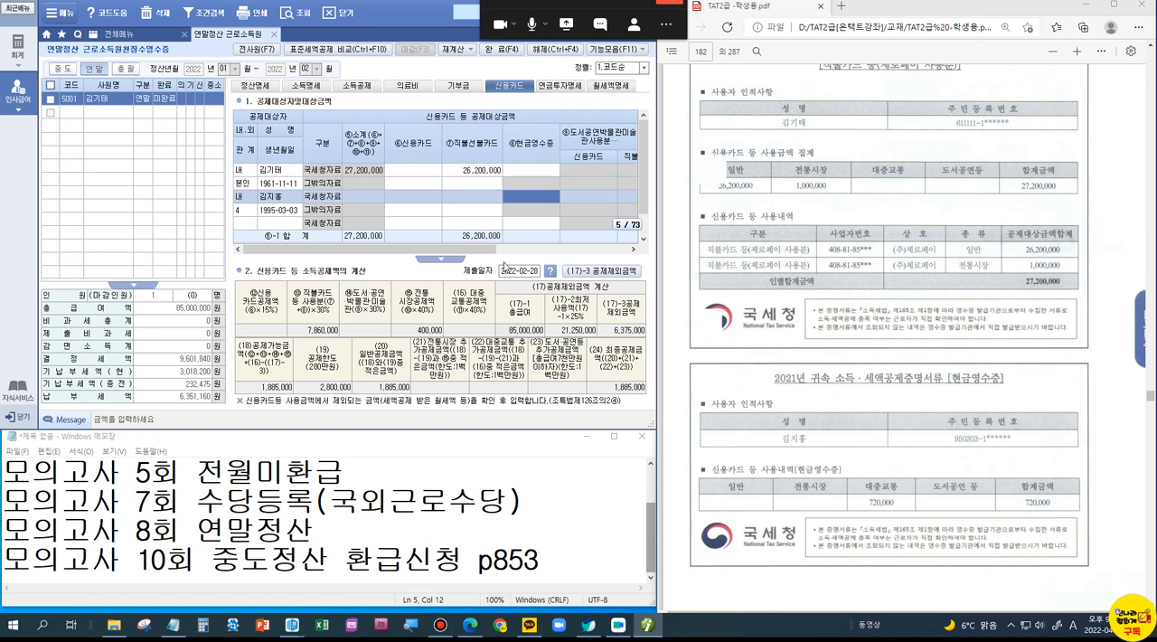
type("7200000")
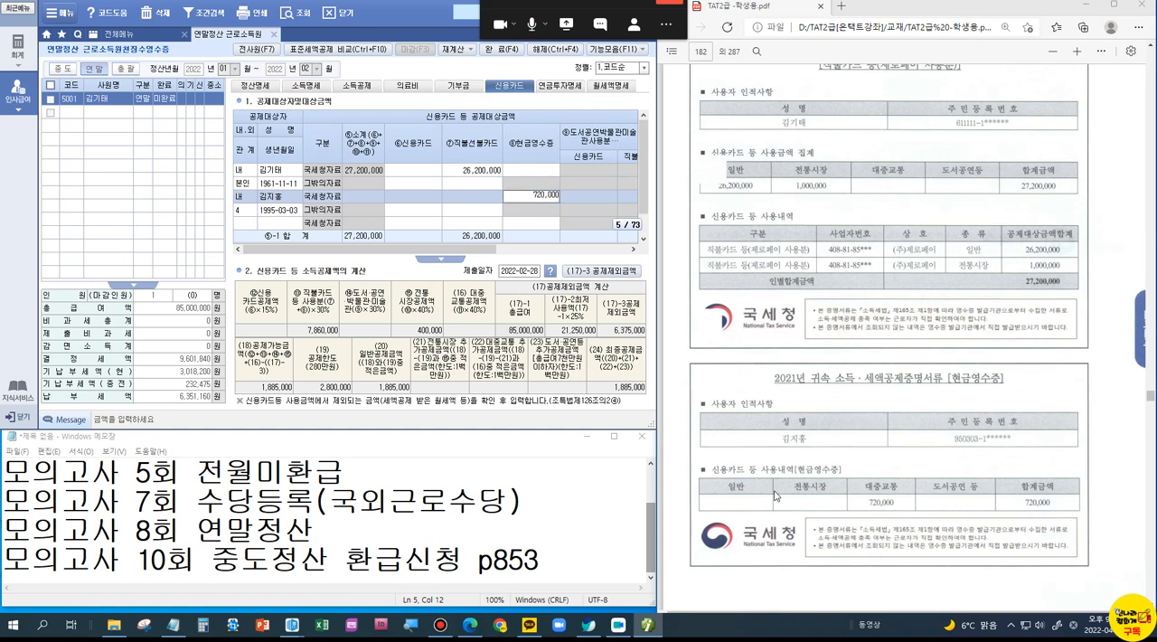
key("Return")
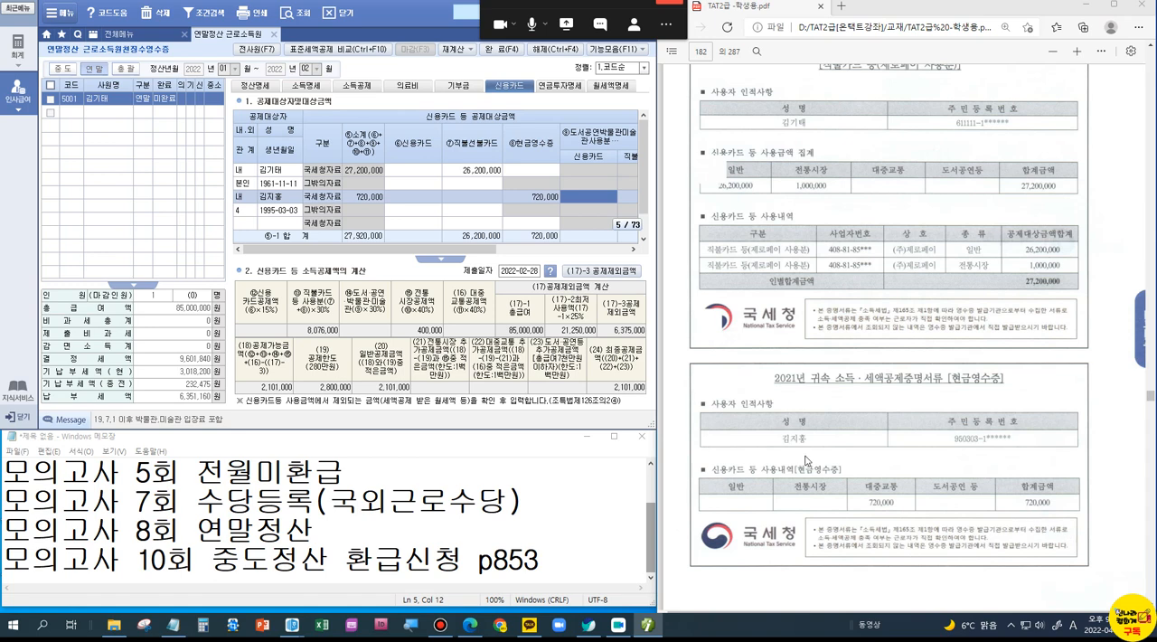
Step: Enter 3,256,500 as the employee's own 일반 교육비 in the 국세청 row of the 소득공제 details for the student loan repayment
scroll(806, 461, "down", 10)
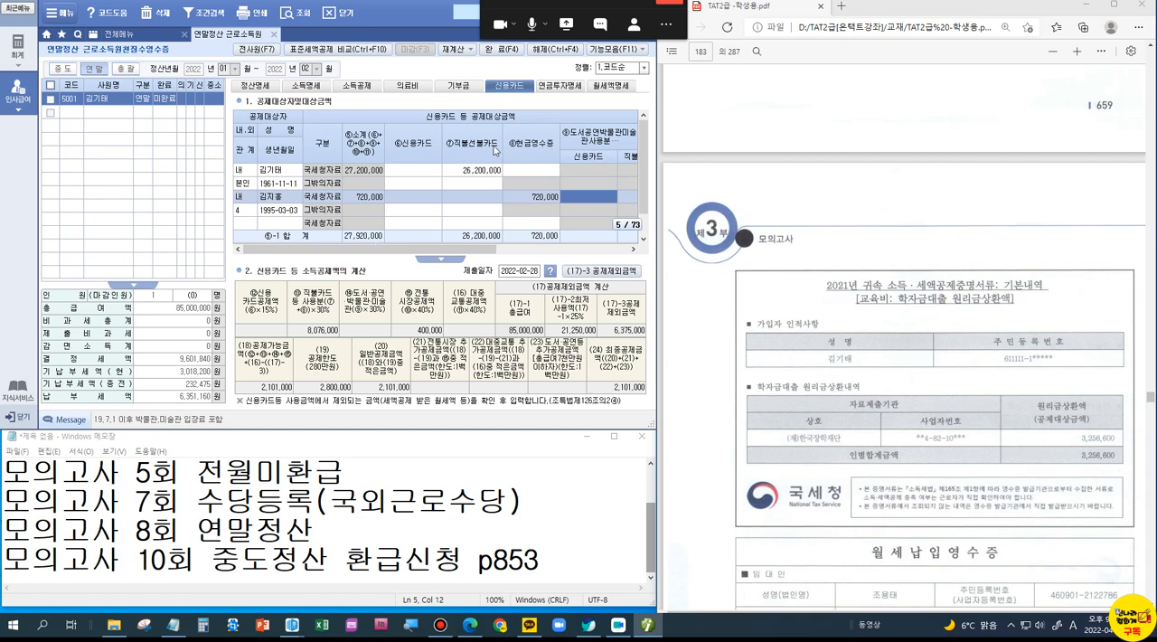
left_click(355, 87)
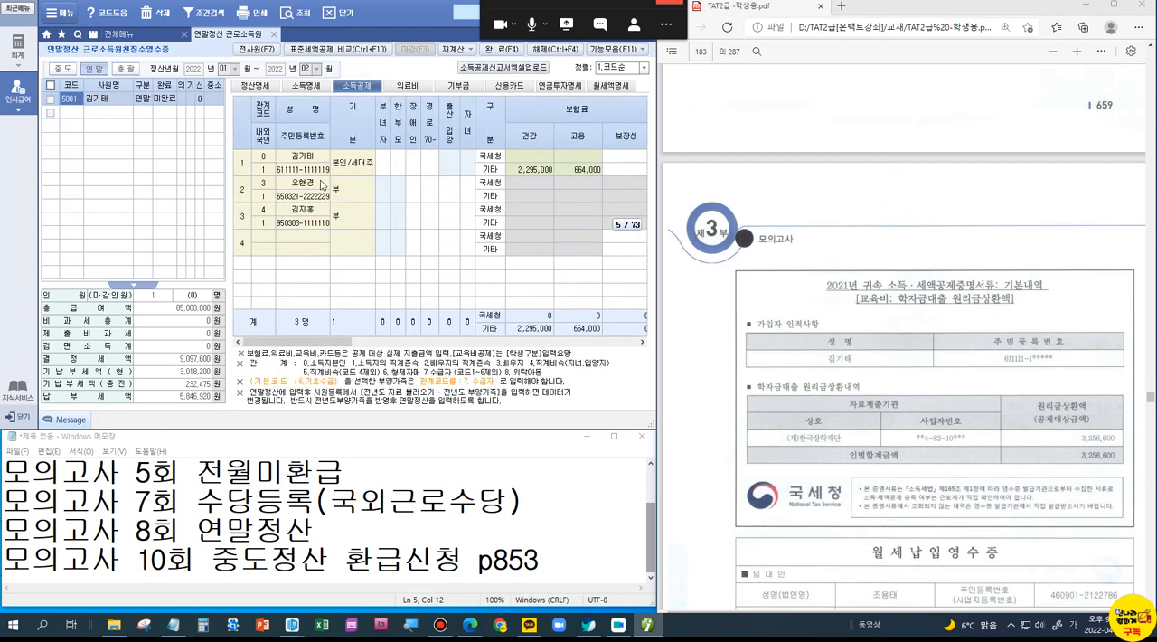
left_click_drag(349, 340, 559, 340)
left_click(409, 159)
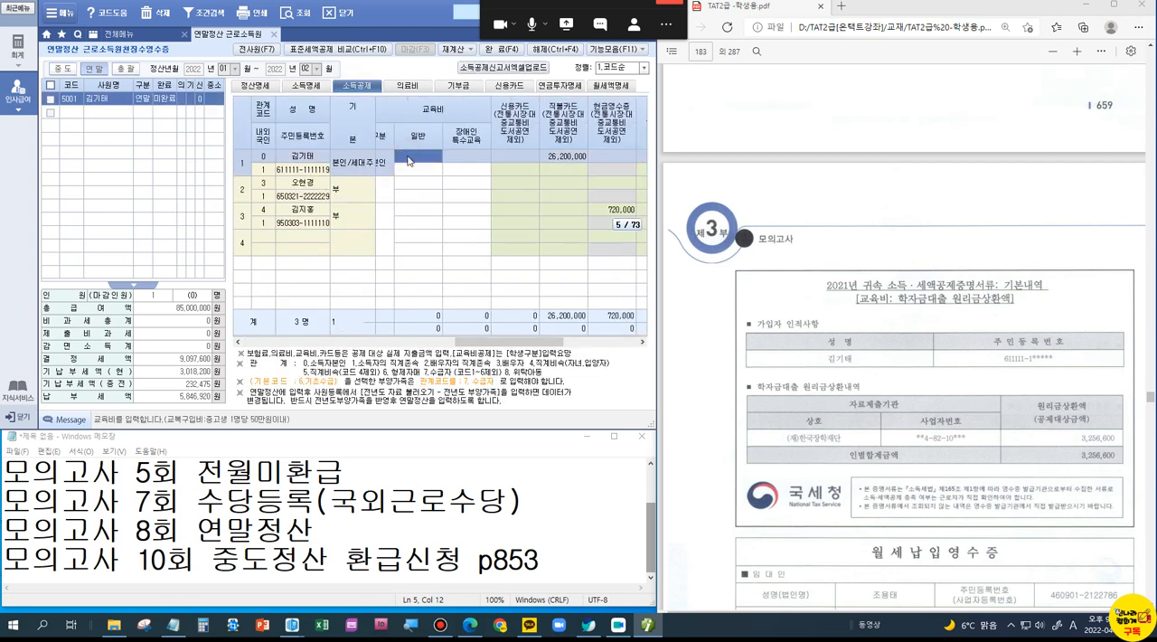
type("3,256,500")
key("Return")
Step: Examine the student loan repayment certificate, the 월세납입영수증 and the problem's conditions in the PDF
left_click(1035, 472)
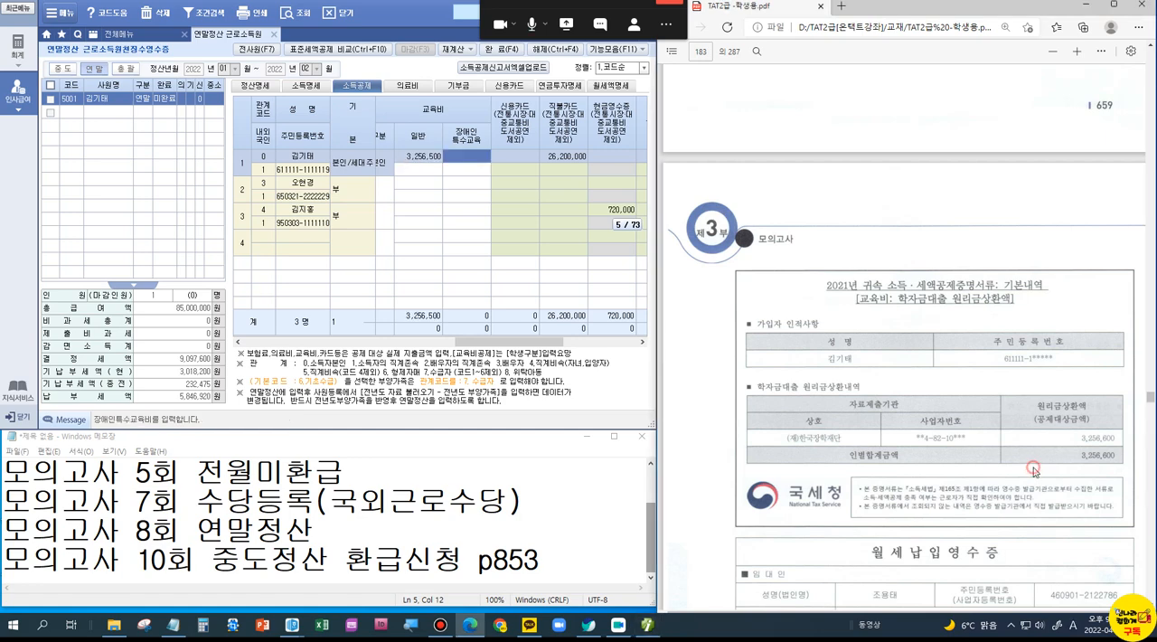
scroll(1035, 471, "up", 2)
left_click_drag(986, 609, 1042, 612)
scroll(869, 446, "down", 3)
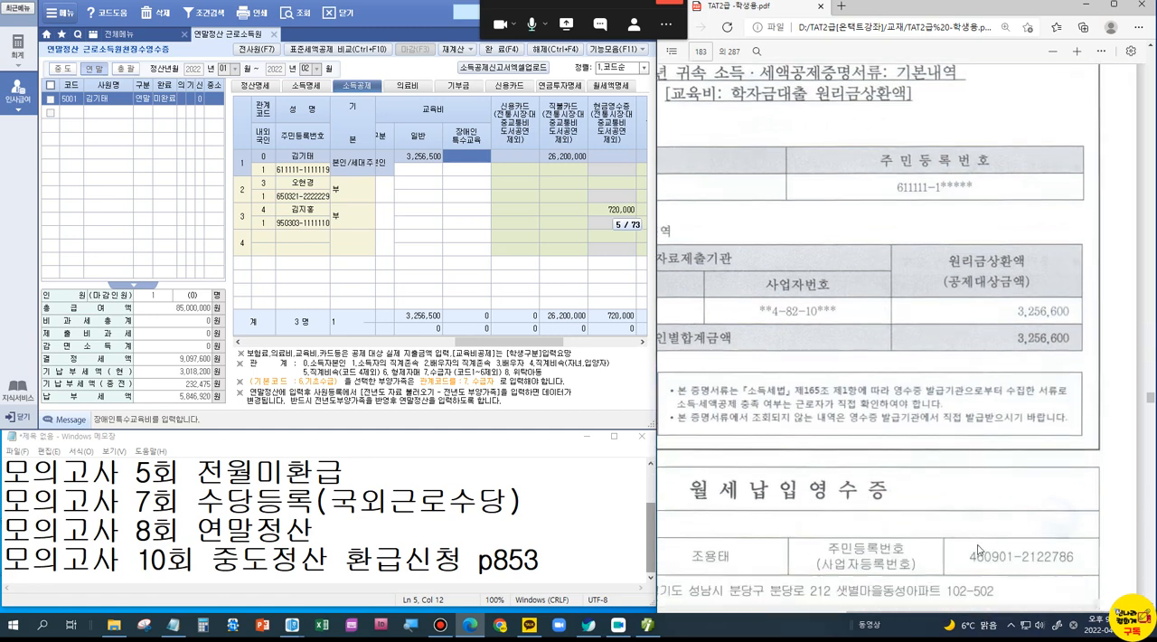
scroll(847, 489, "down", 1)
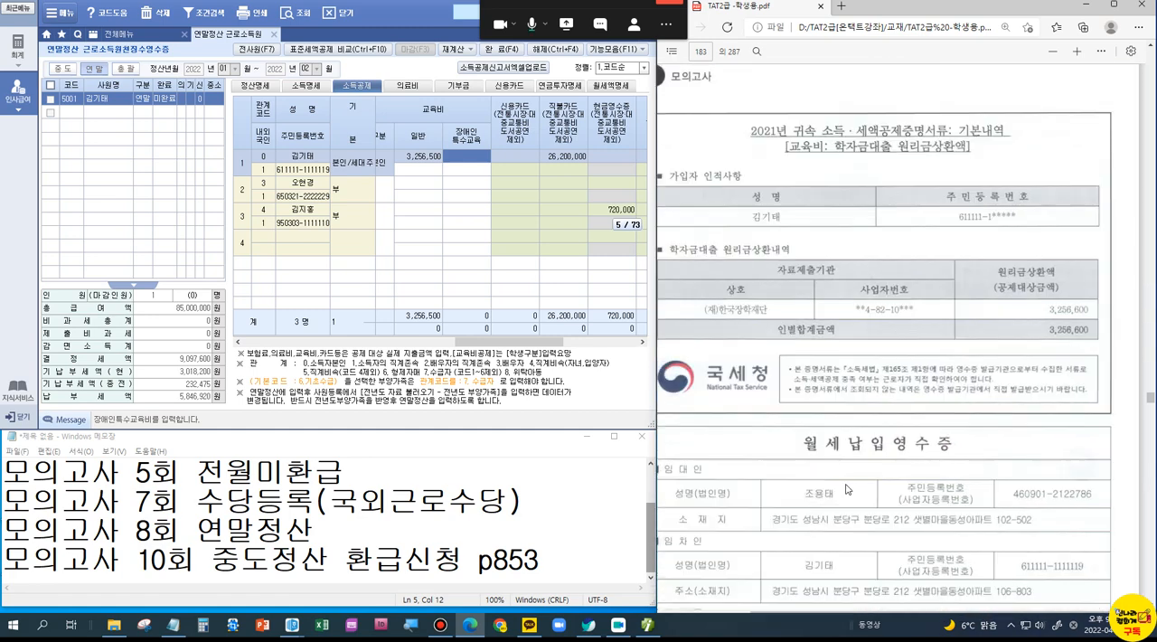
scroll(845, 494, "up", 10)
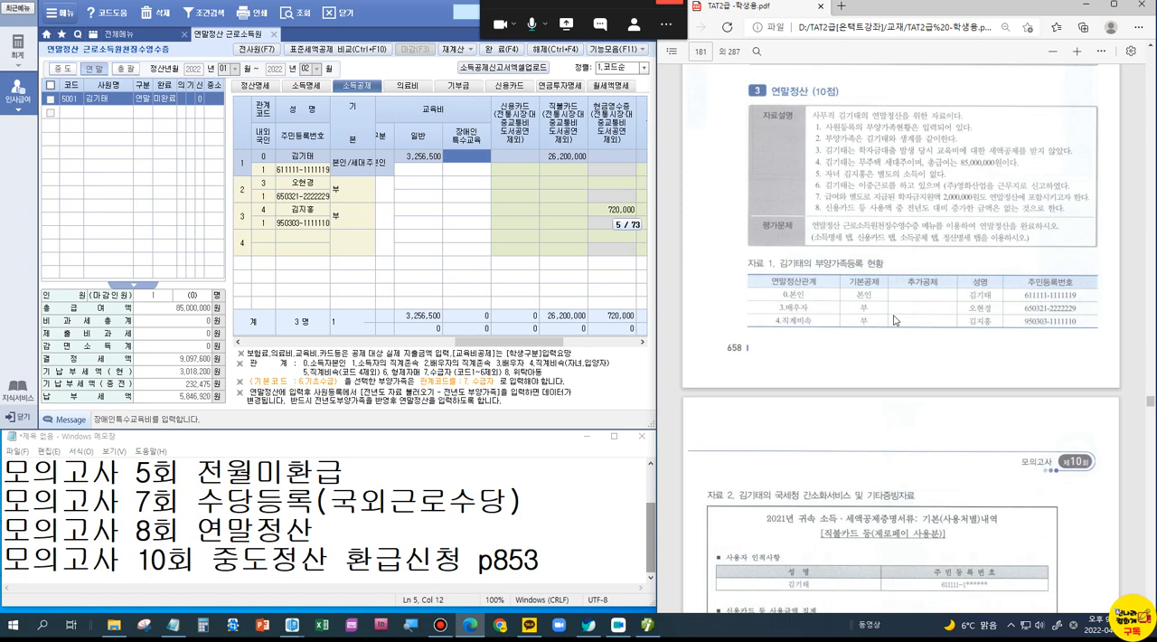
scroll(895, 320, "down", 10)
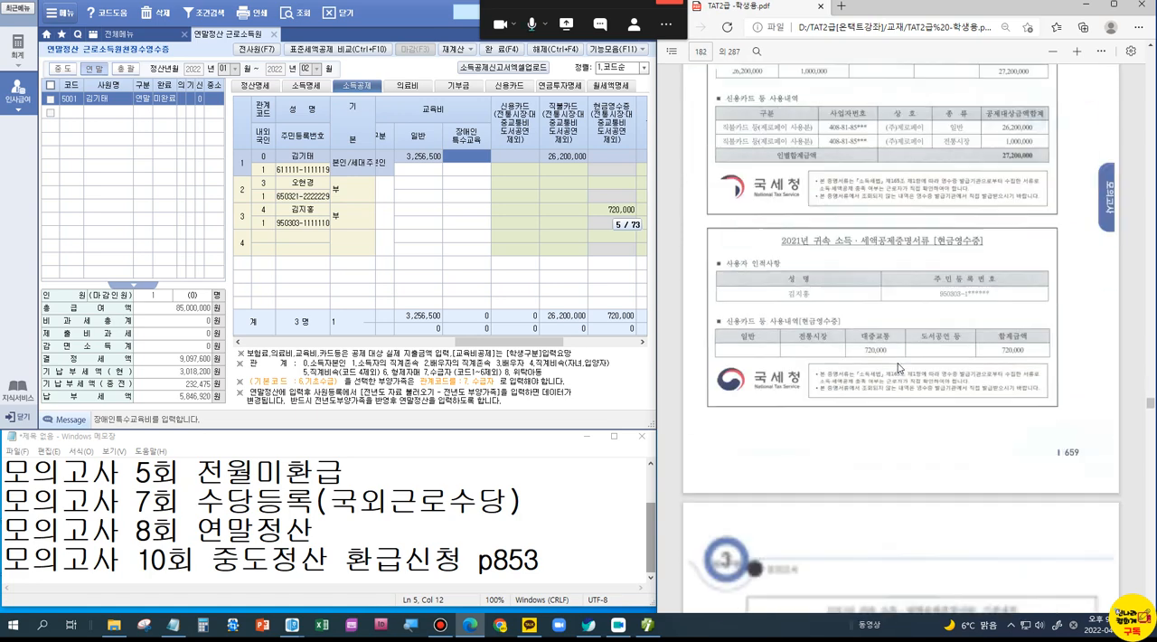
scroll(782, 328, "down", 10)
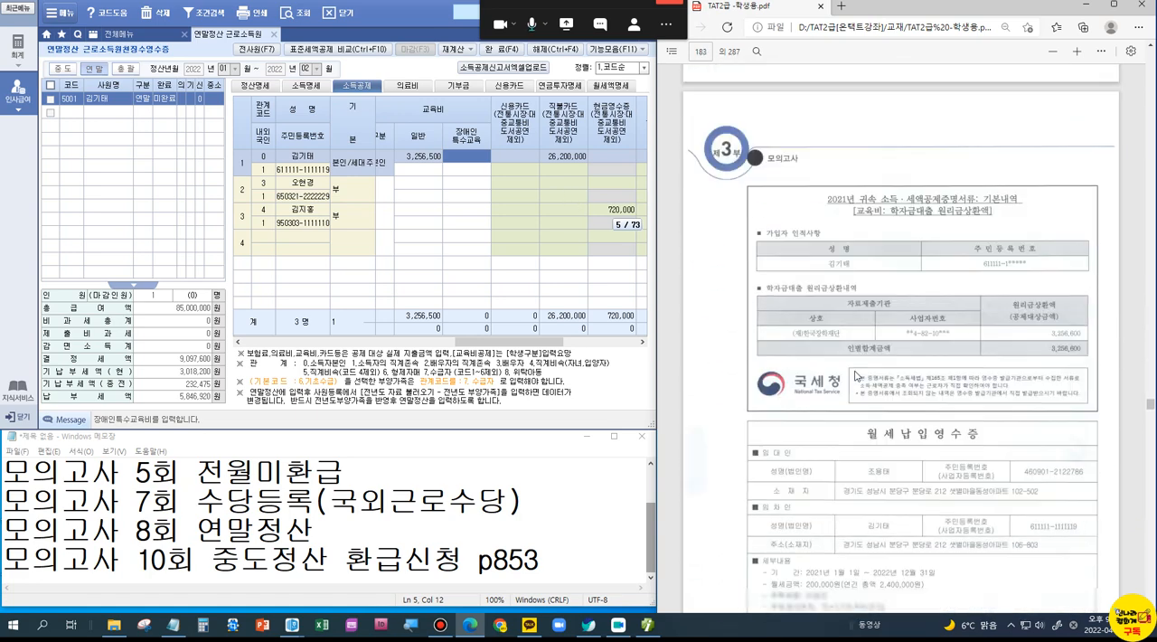
scroll(856, 375, "down", 1)
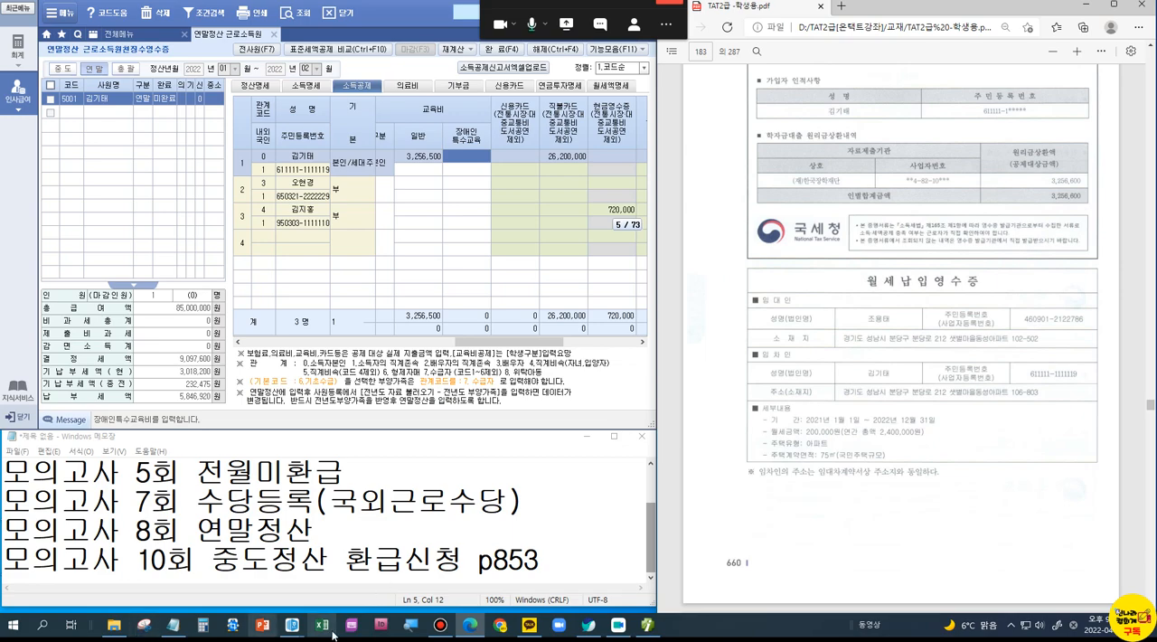
Step: Switch to the Hangul document TAT2급실기 기출문제 정리.hwp and look through its list of past exam topics
mouse_move(299, 636)
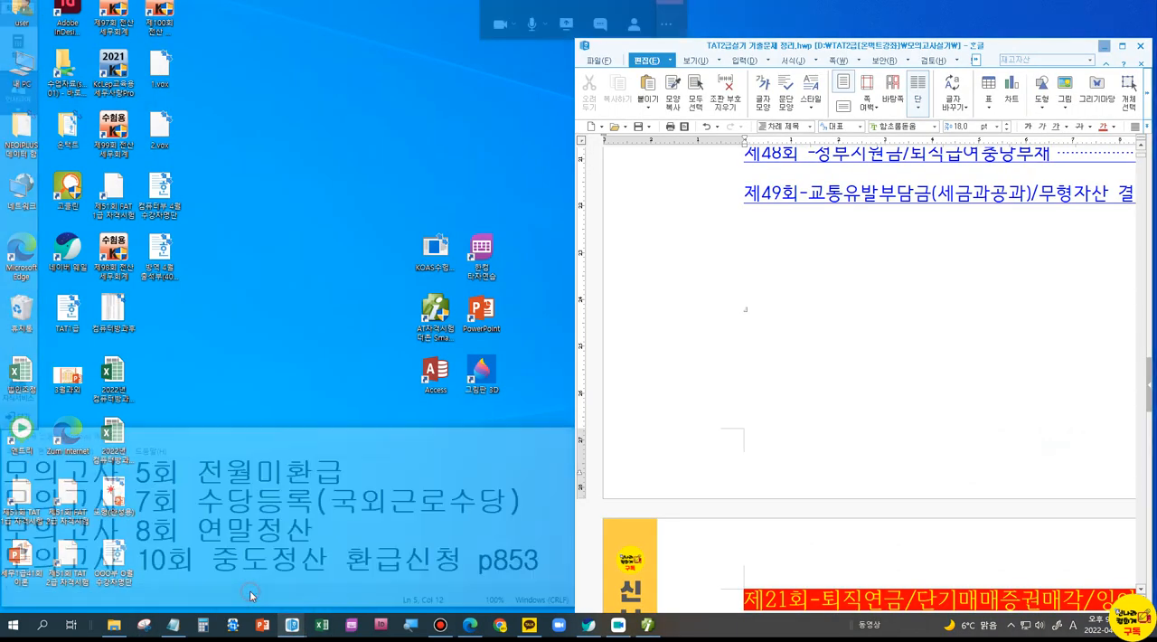
left_click(253, 565)
scroll(848, 476, "up", 15)
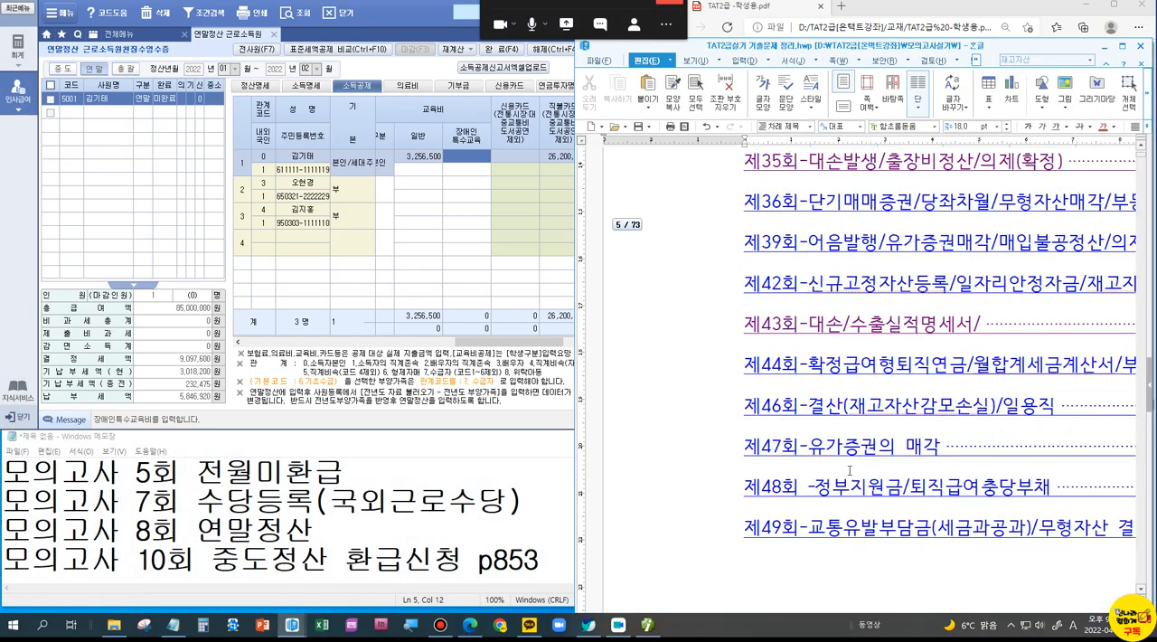
scroll(849, 469, "down", 3)
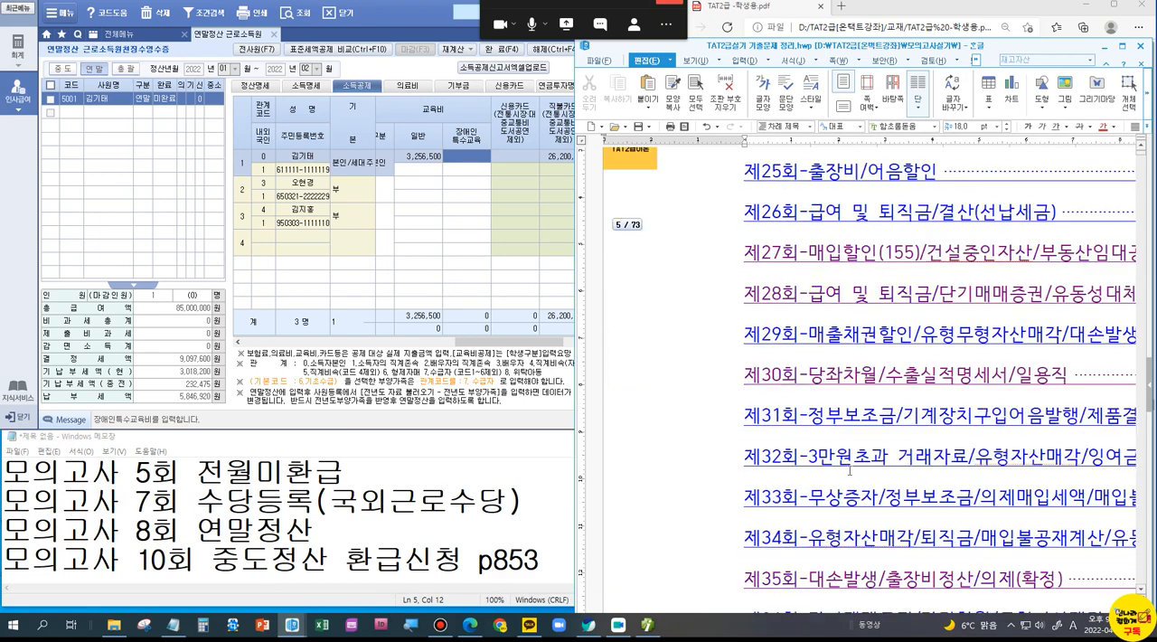
scroll(849, 470, "down", 12)
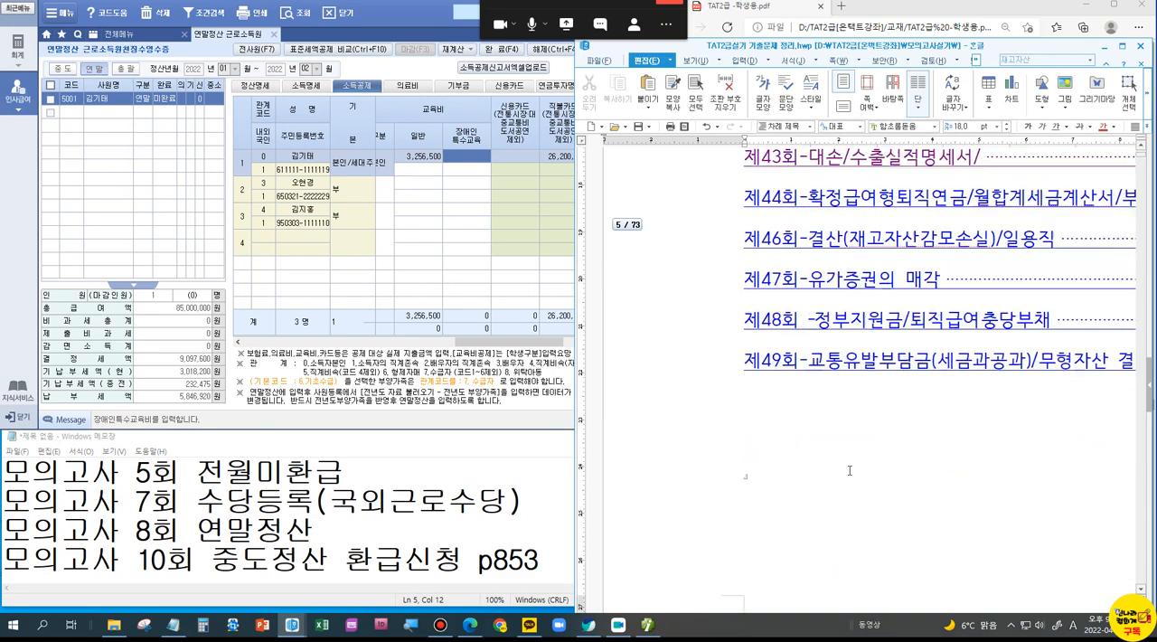